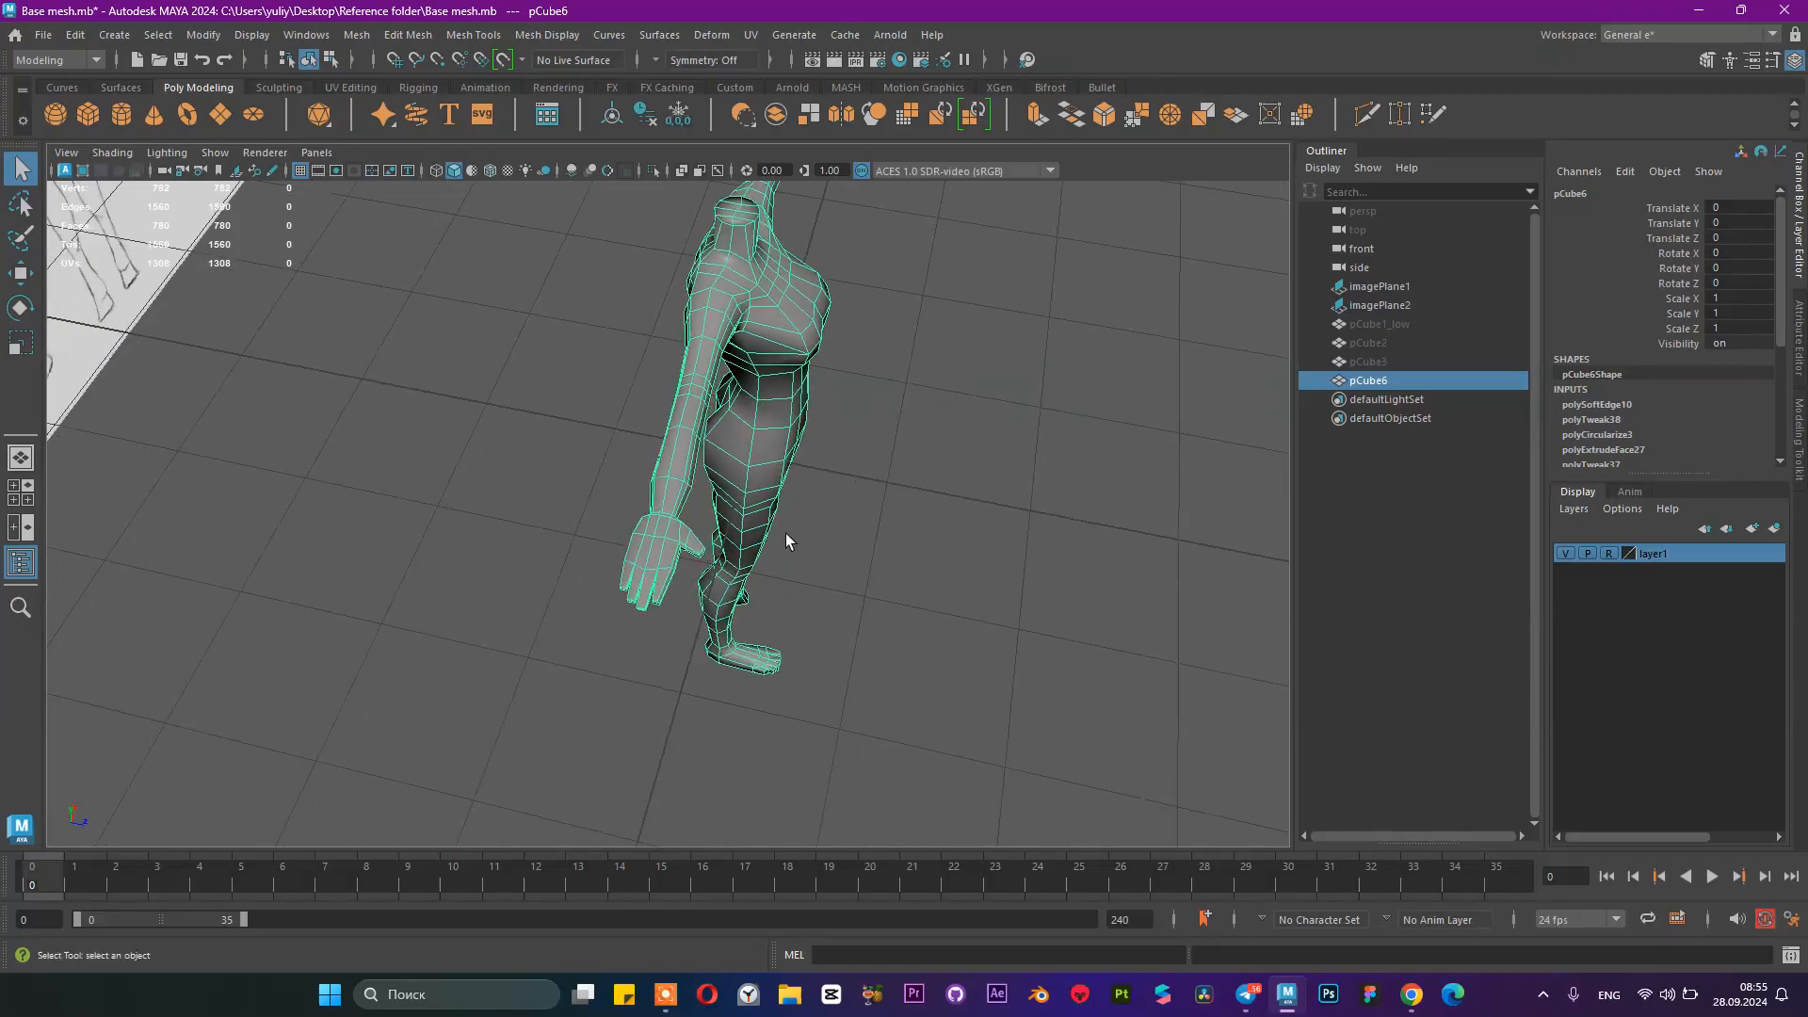
Step: Examine the legs, feet and overall proportions of the body mesh from several angles
{"action": "middle_click_drag", "start_coordinate": [800, 617], "coordinate": [799, 518], "text": "alt"}
{"action": "right_click_drag", "start_coordinate": [810, 565], "coordinate": [1058, 702], "text": "alt"}
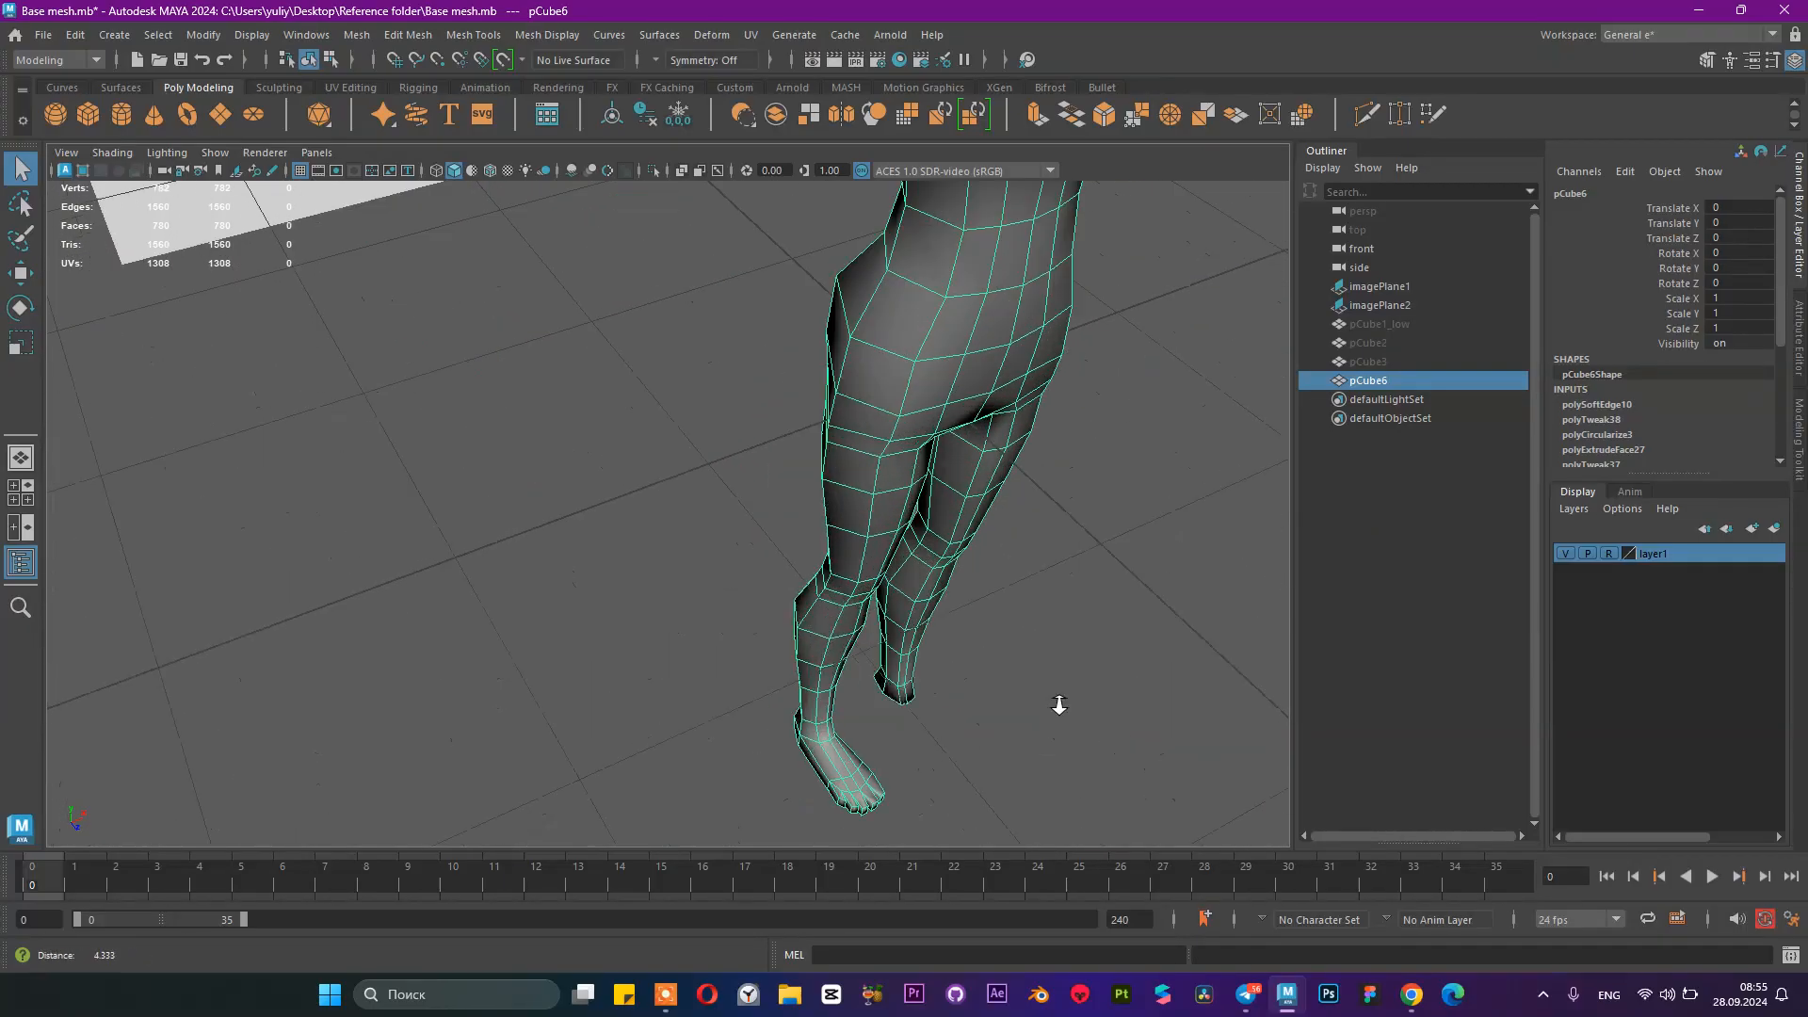
{"action": "middle_click_drag", "start_coordinate": [957, 682], "coordinate": [914, 611], "text": "alt"}
{"action": "left_click_drag", "start_coordinate": [914, 611], "coordinate": [807, 750], "text": "alt"}
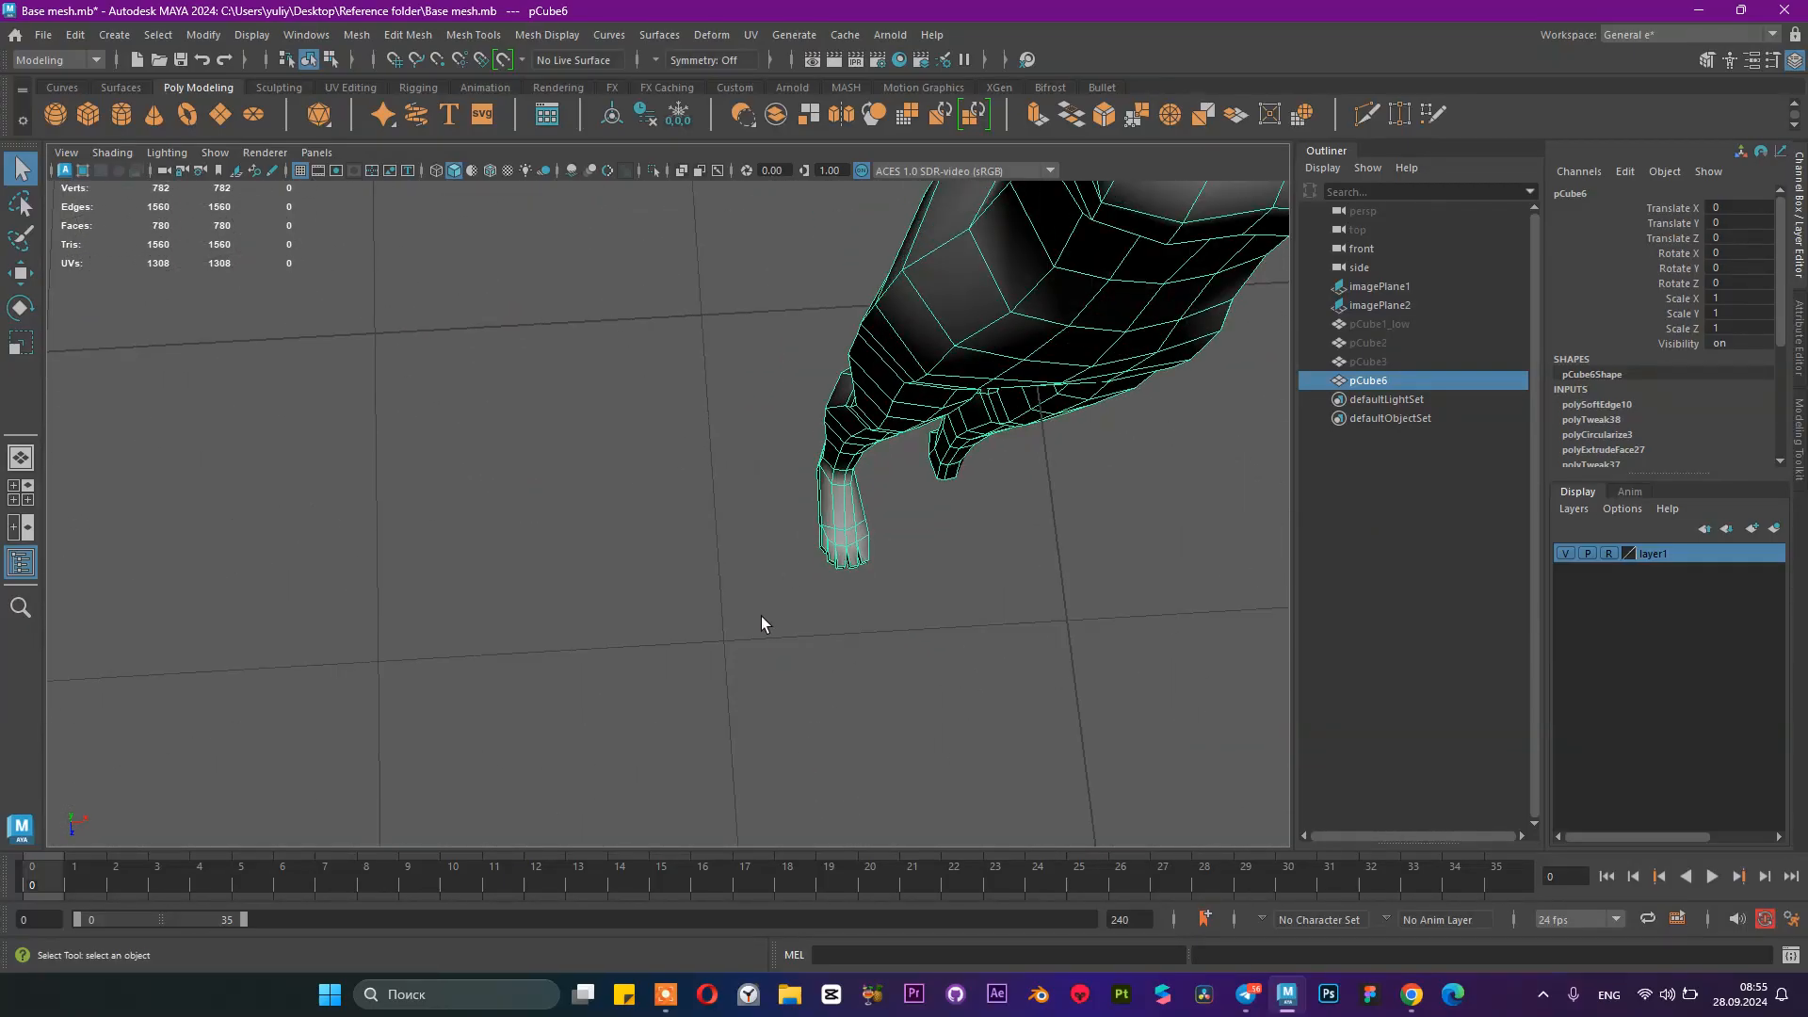
{"action": "left_click_drag", "start_coordinate": [941, 546], "coordinate": [759, 449], "text": "alt"}
{"action": "middle_click_drag", "start_coordinate": [765, 333], "coordinate": [786, 527], "text": "alt"}
{"action": "left_click_drag", "start_coordinate": [876, 495], "coordinate": [678, 575], "text": "alt"}
{"action": "left_click", "coordinate": [765, 533]}
{"action": "left_click_drag", "start_coordinate": [766, 533], "coordinate": [678, 476], "text": "alt"}
{"action": "right_click_drag", "start_coordinate": [677, 476], "coordinate": [817, 553], "text": "alt"}
{"action": "middle_click_drag", "start_coordinate": [817, 553], "coordinate": [821, 676], "text": "alt"}
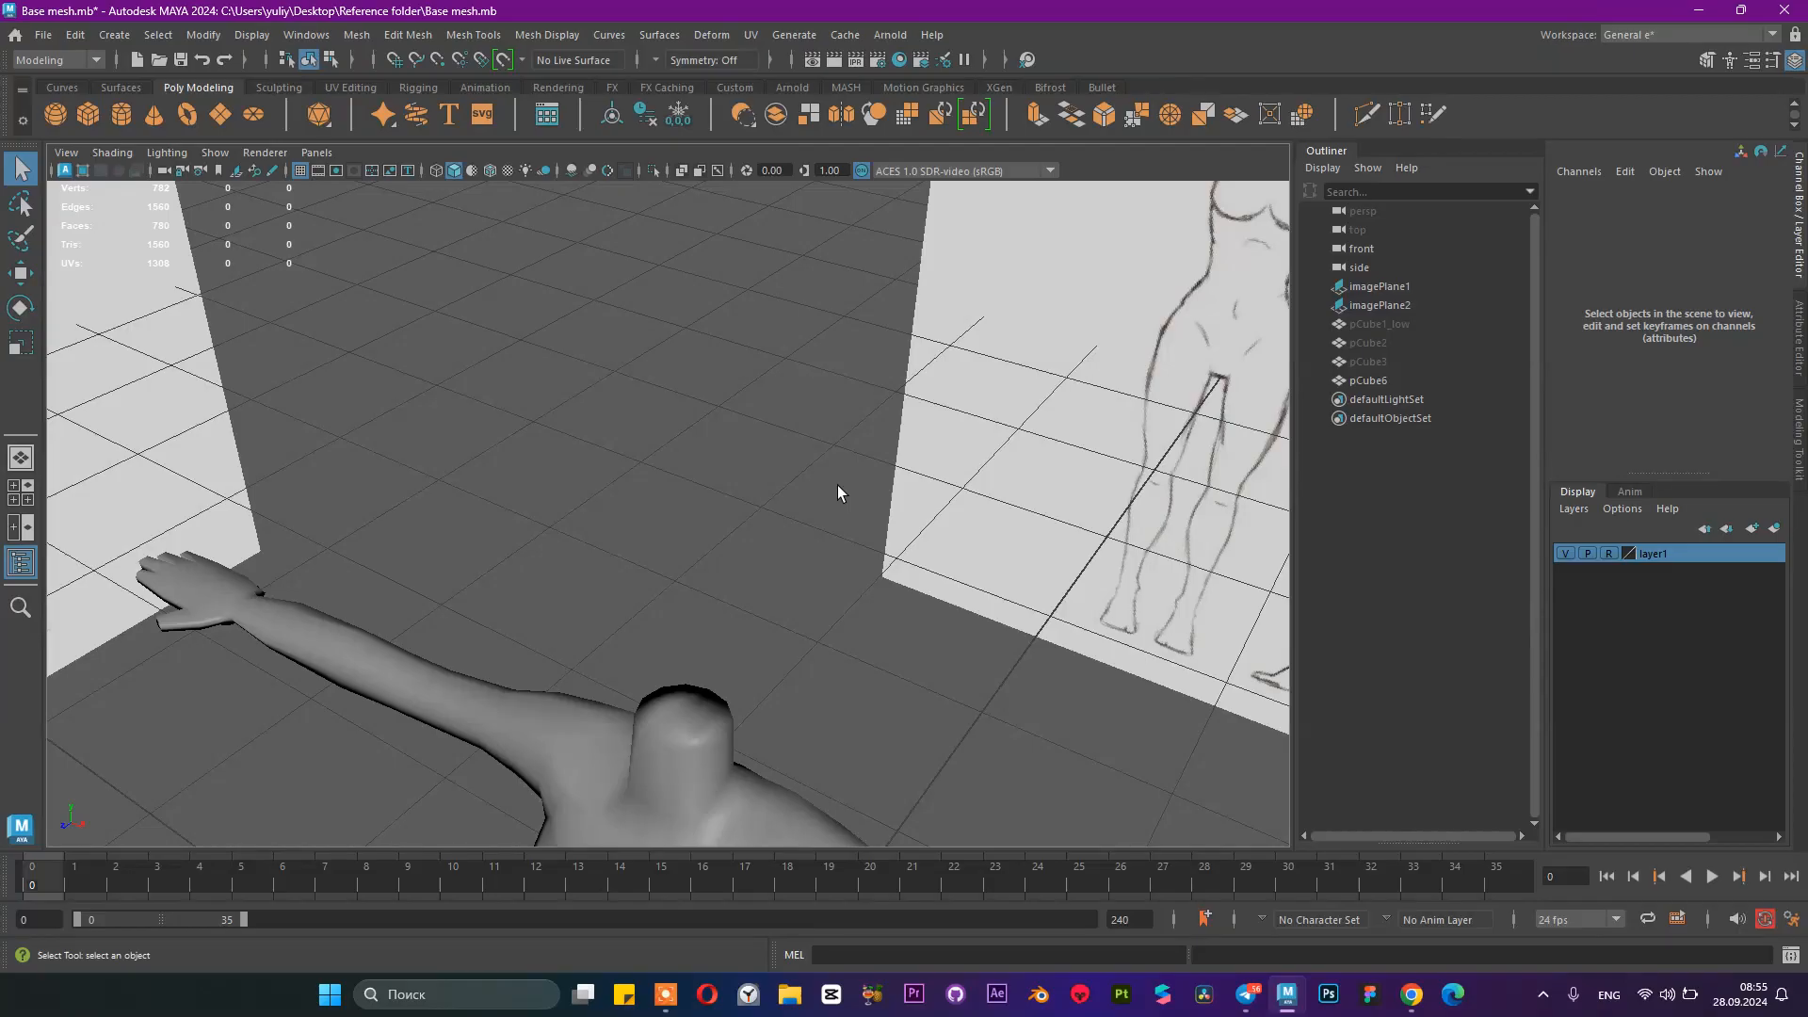
Step: Examine the headless body's neck opening, shoulders, torso and arms against the reference drawings
{"action": "left_click", "coordinate": [717, 744]}
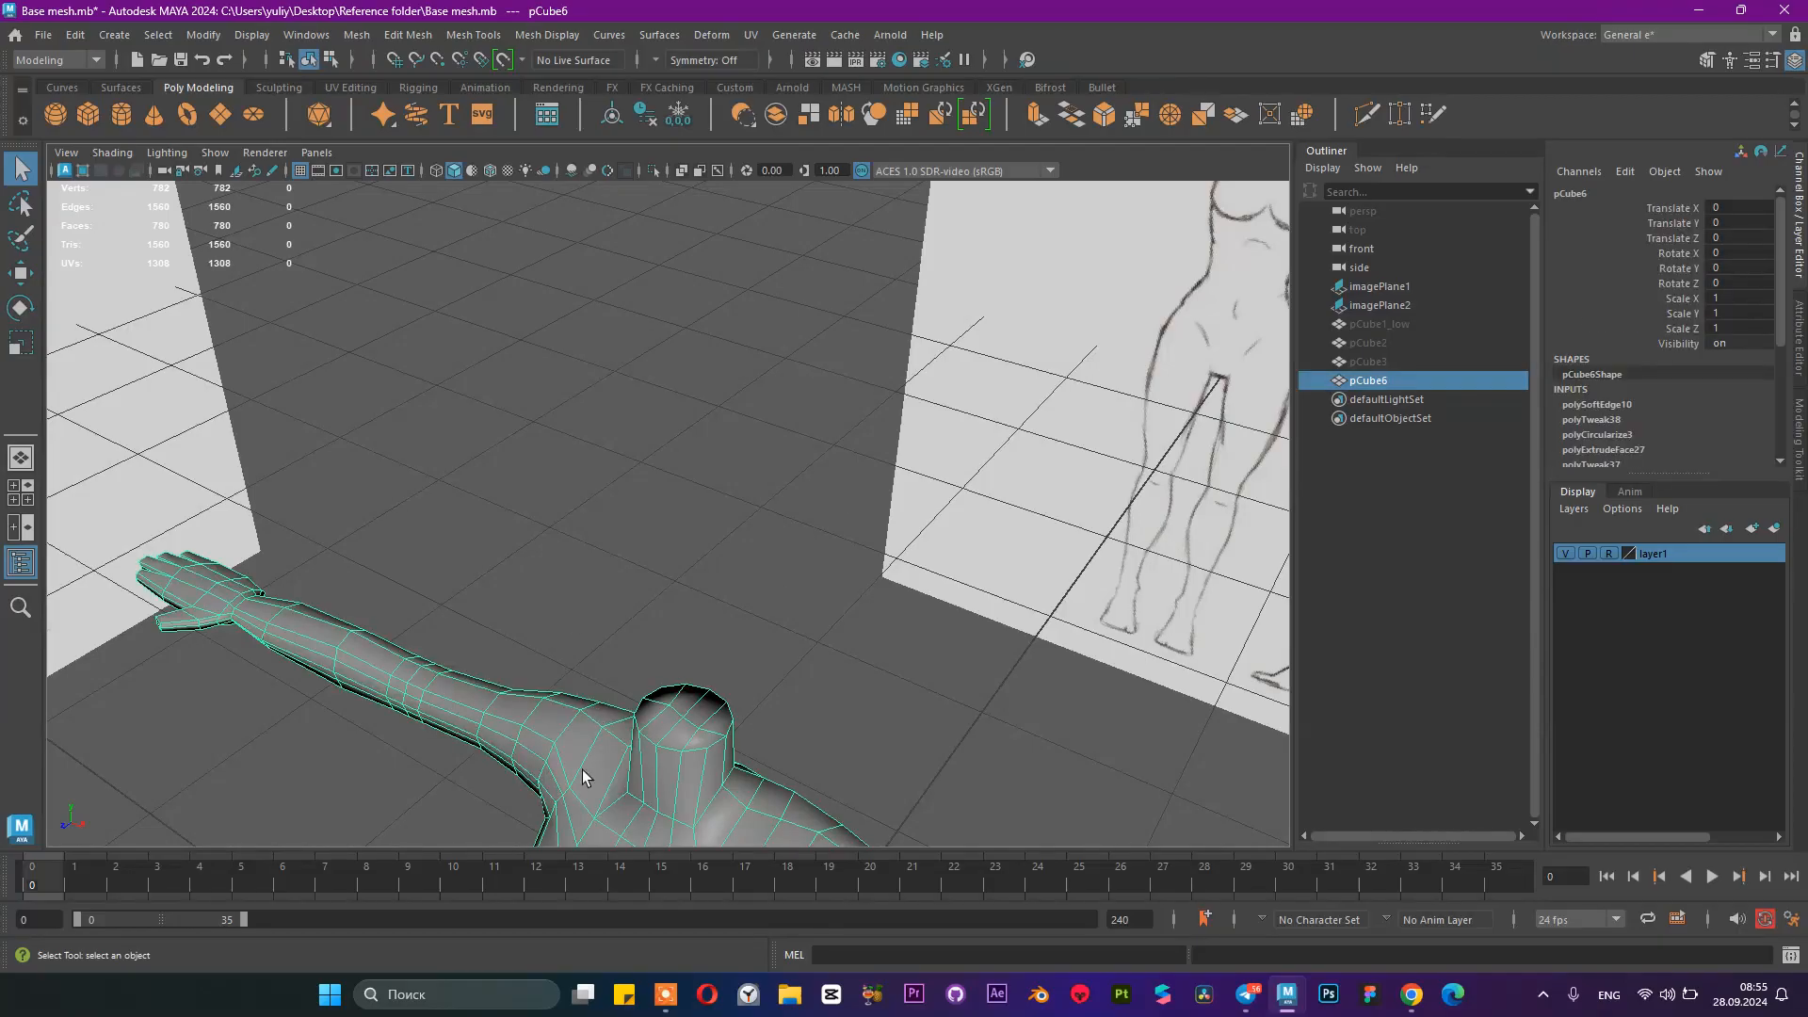
{"action": "left_click_drag", "start_coordinate": [579, 682], "coordinate": [693, 619], "text": "alt"}
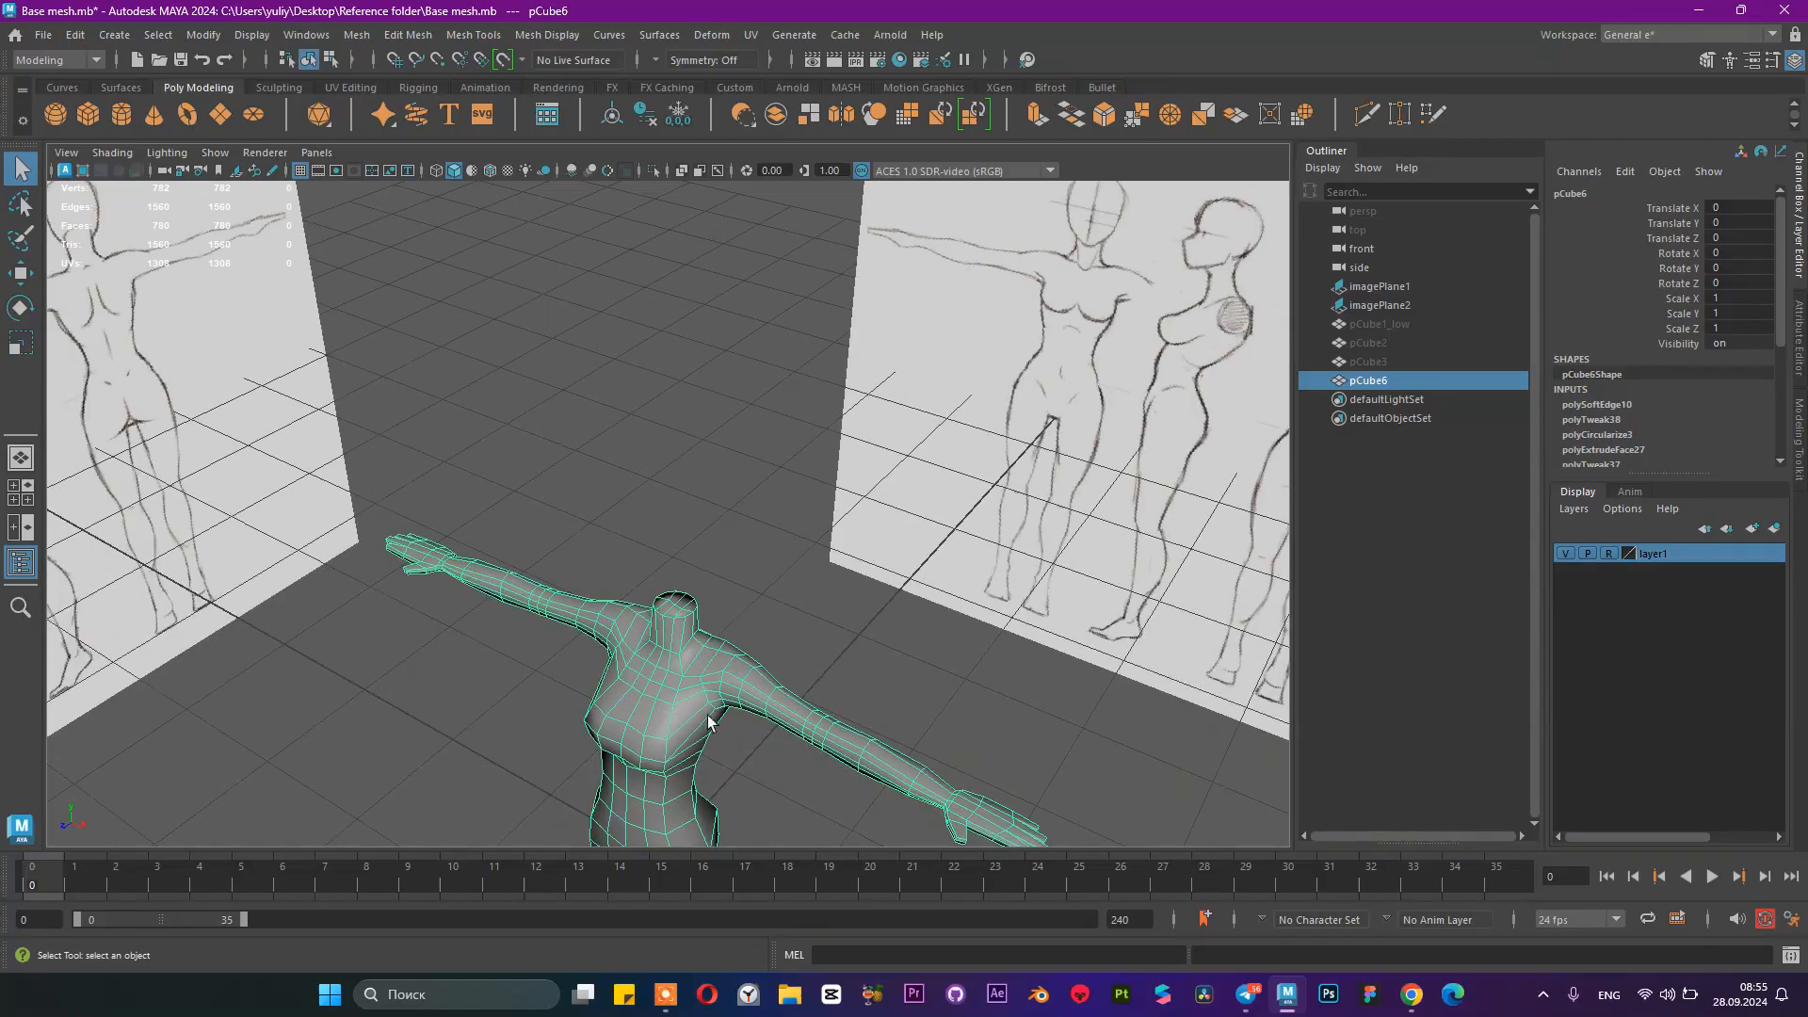
{"action": "scroll", "coordinate": [706, 441], "scroll_direction": "up", "scroll_amount": 3}
{"action": "scroll", "coordinate": [693, 463], "scroll_direction": "down", "scroll_amount": 6}
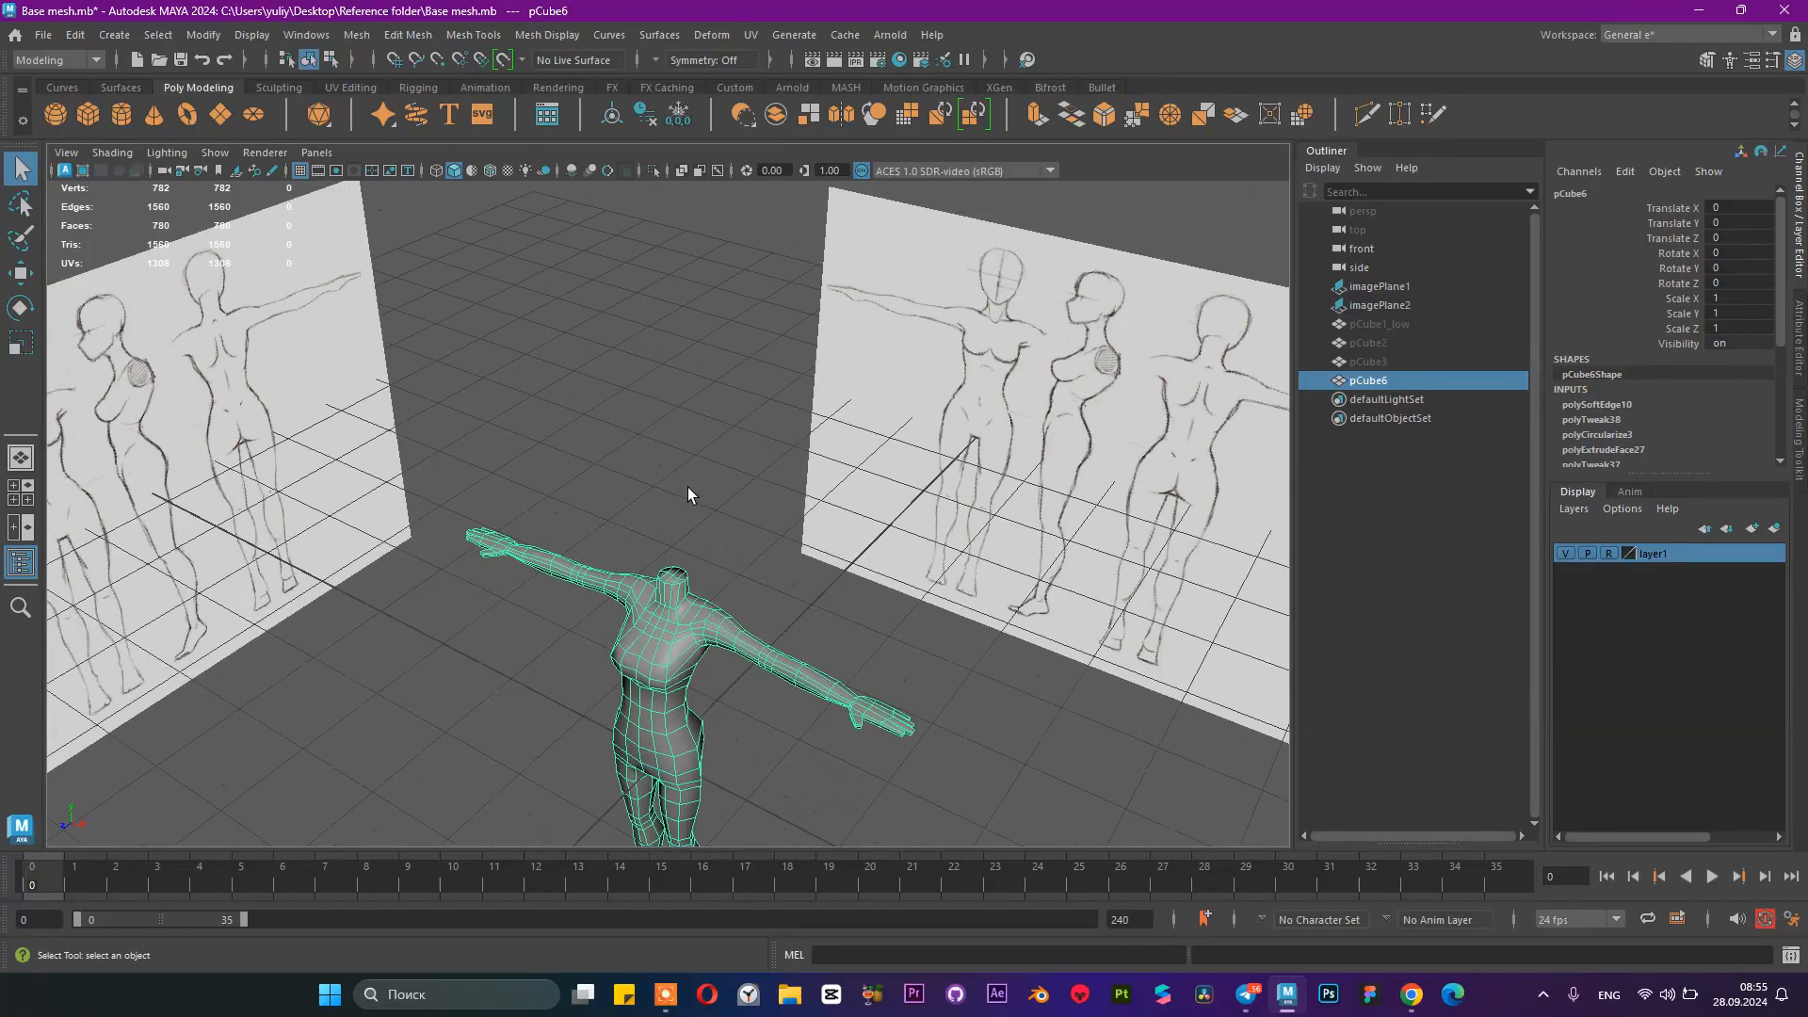
{"action": "left_click_drag", "start_coordinate": [607, 550], "coordinate": [525, 701], "text": "alt"}
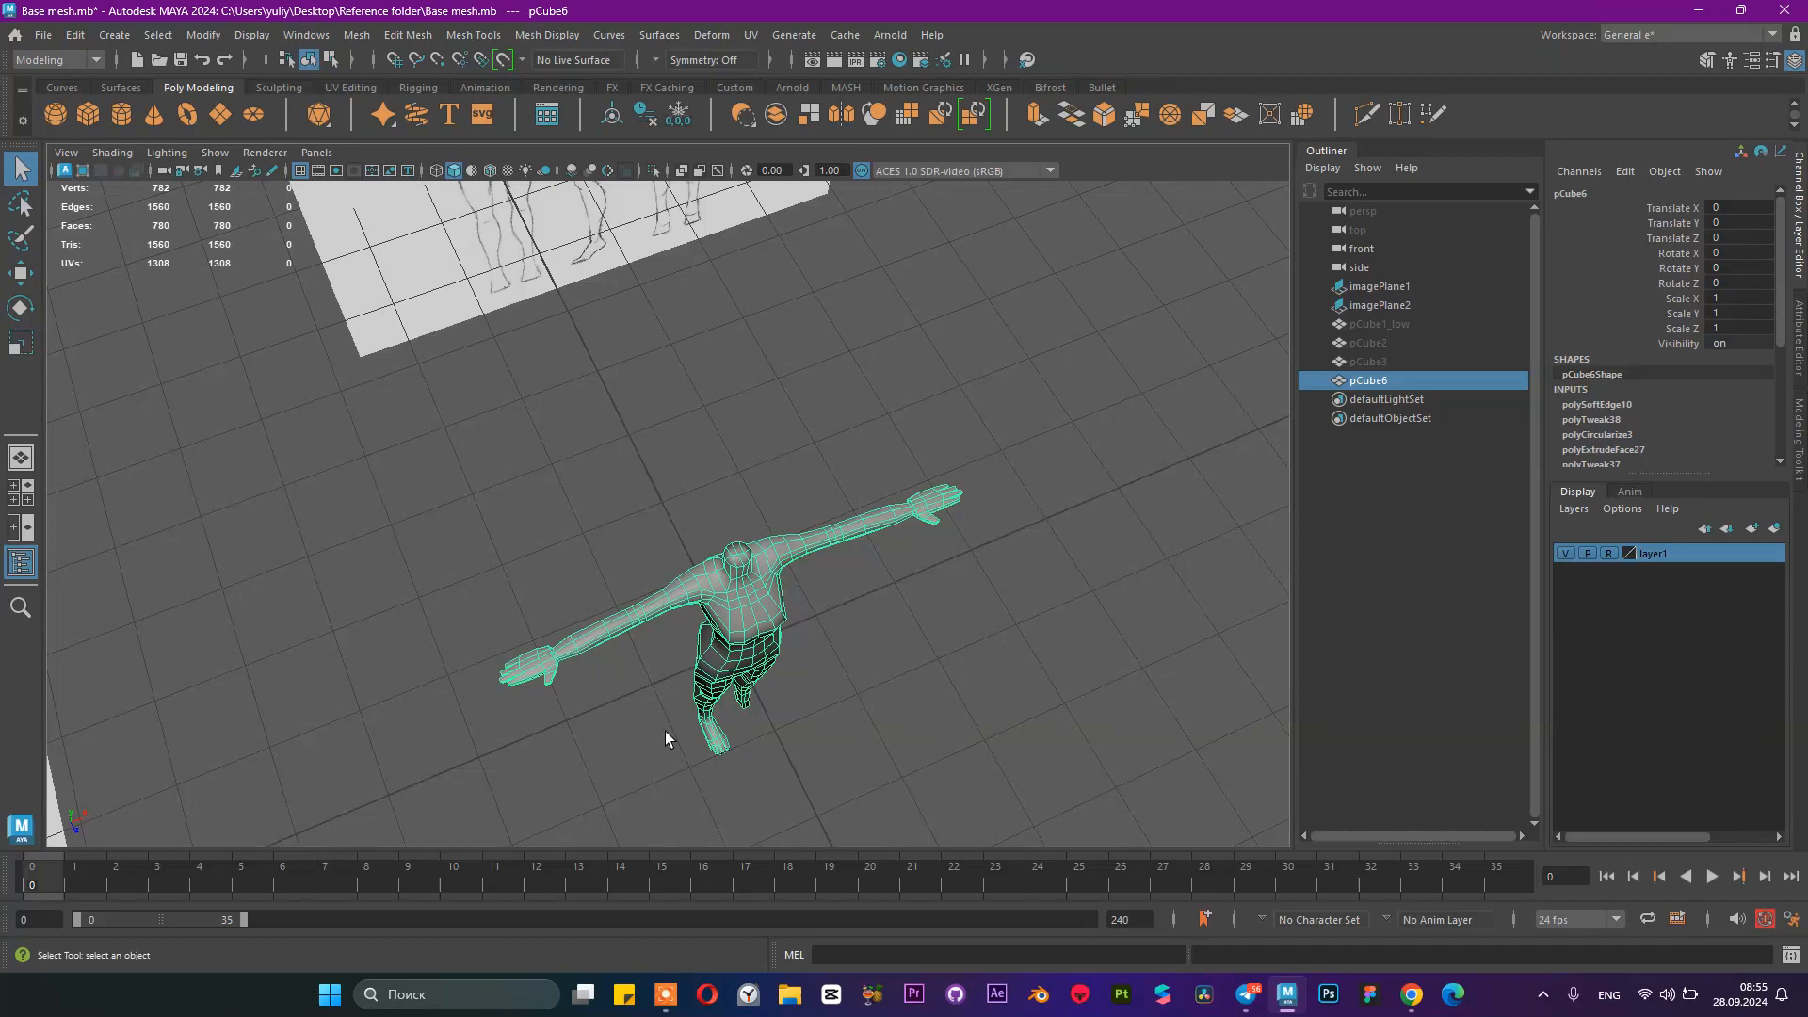
{"action": "scroll", "coordinate": [638, 710], "scroll_direction": "up", "scroll_amount": 5}
{"action": "left_click_drag", "start_coordinate": [791, 619], "coordinate": [650, 574], "text": "alt"}
{"action": "left_click", "coordinate": [752, 444]}
{"action": "middle_click_drag", "start_coordinate": [807, 491], "coordinate": [799, 423], "text": "alt"}
{"action": "right_click_drag", "start_coordinate": [818, 461], "coordinate": [888, 525], "text": "alt"}
{"action": "middle_click_drag", "start_coordinate": [830, 432], "coordinate": [818, 479], "text": "alt"}
{"action": "right_click_drag", "start_coordinate": [817, 478], "coordinate": [899, 554], "text": "alt"}
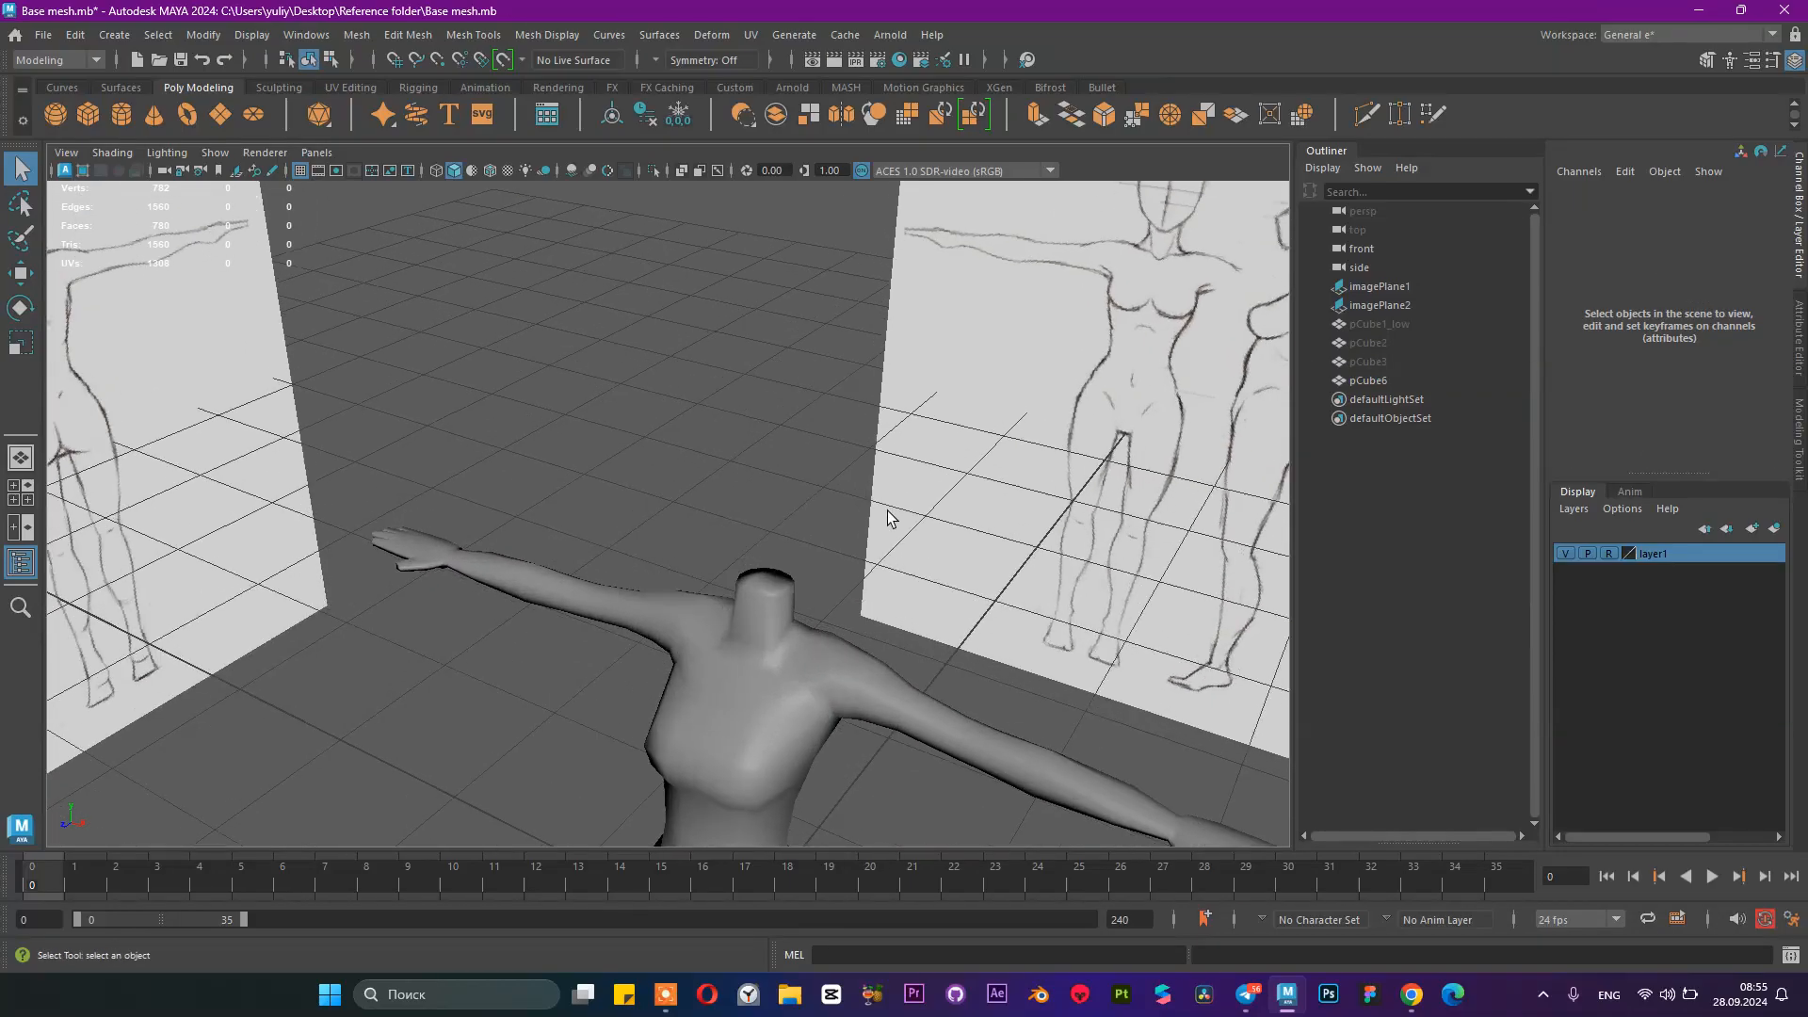
{"action": "middle_click_drag", "start_coordinate": [814, 507], "coordinate": [804, 454], "text": "alt"}
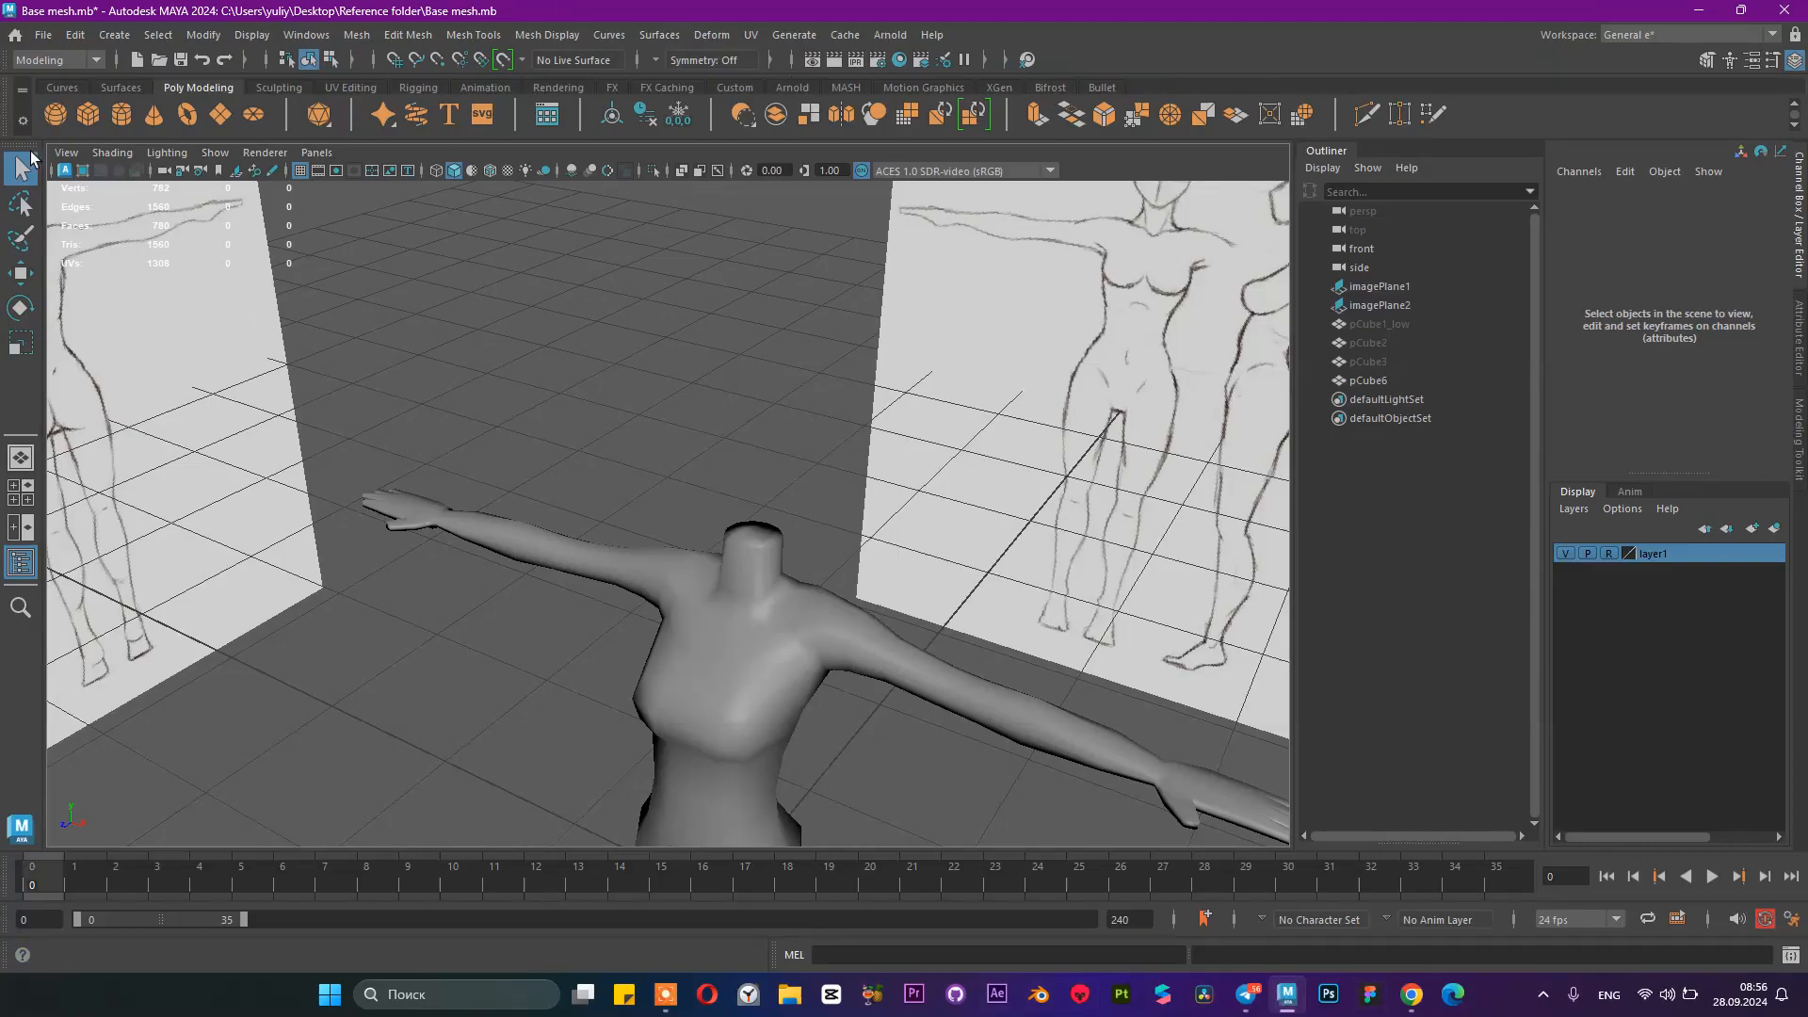
Step: Save the scene to its current file and check the model in the four-view layout
{"action": "key", "text": "space"}
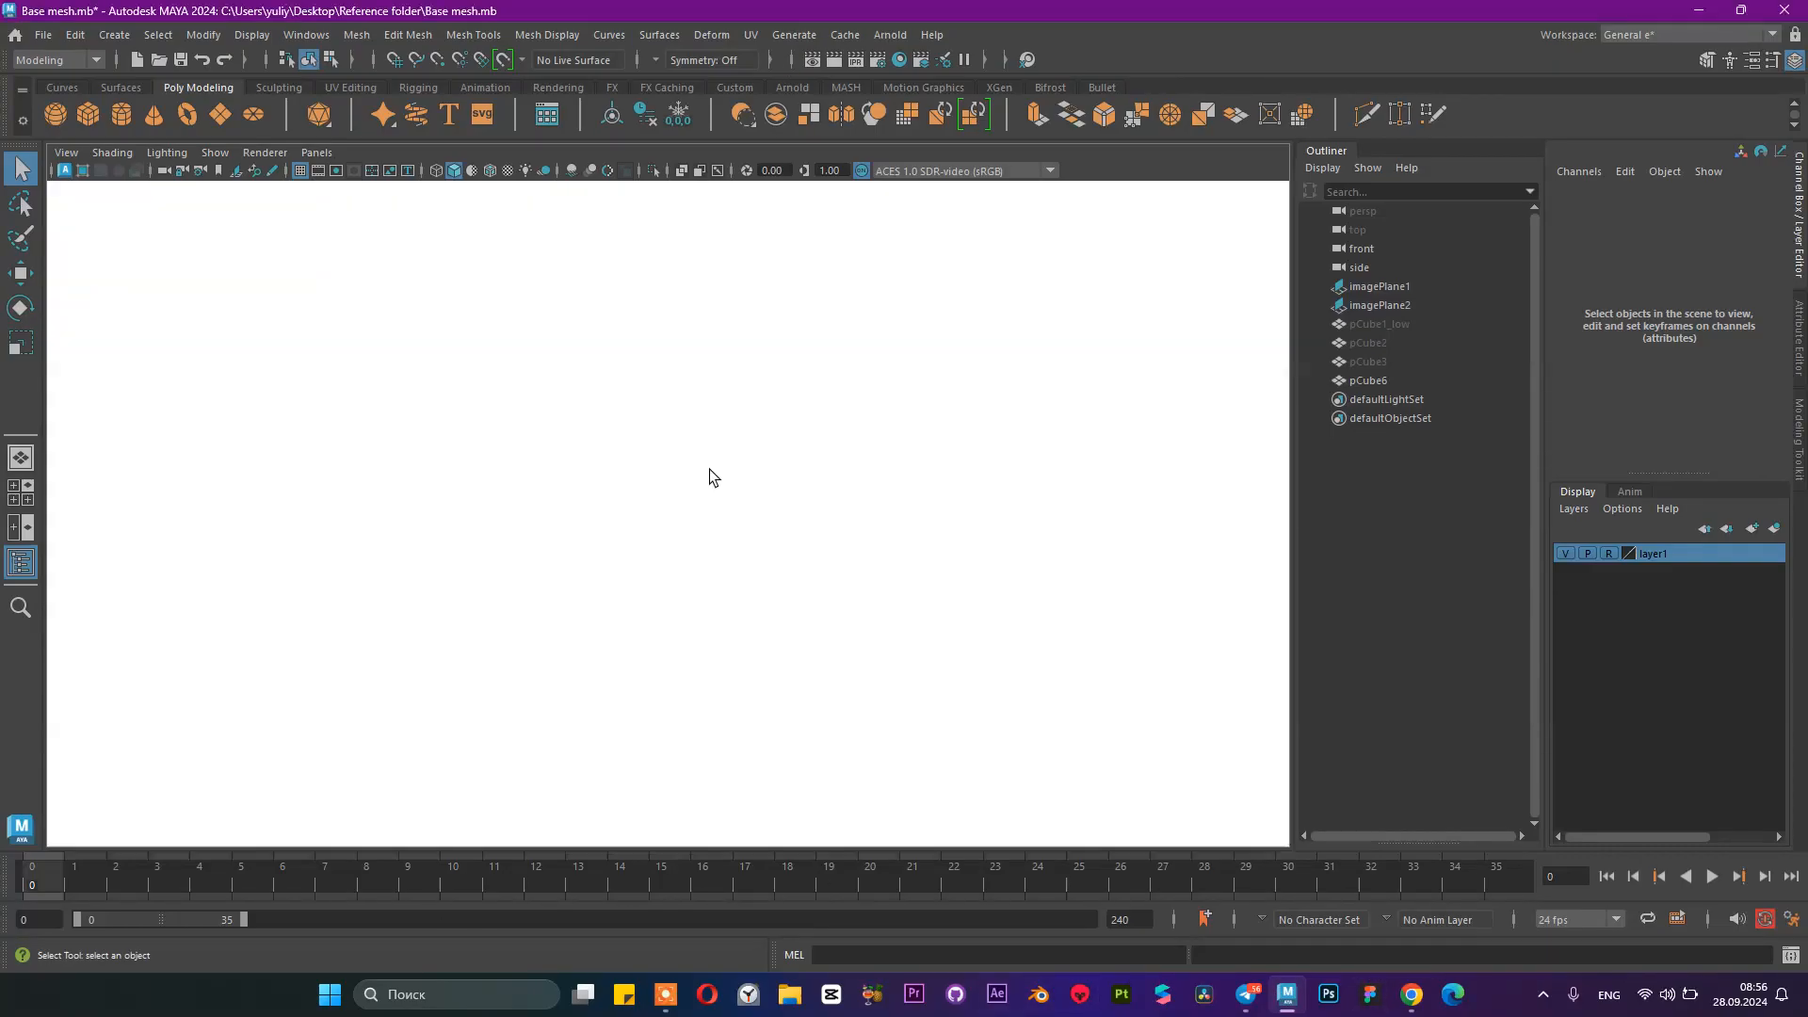
{"action": "key", "text": "ctrl+s"}
{"action": "left_click", "coordinate": [888, 390]}
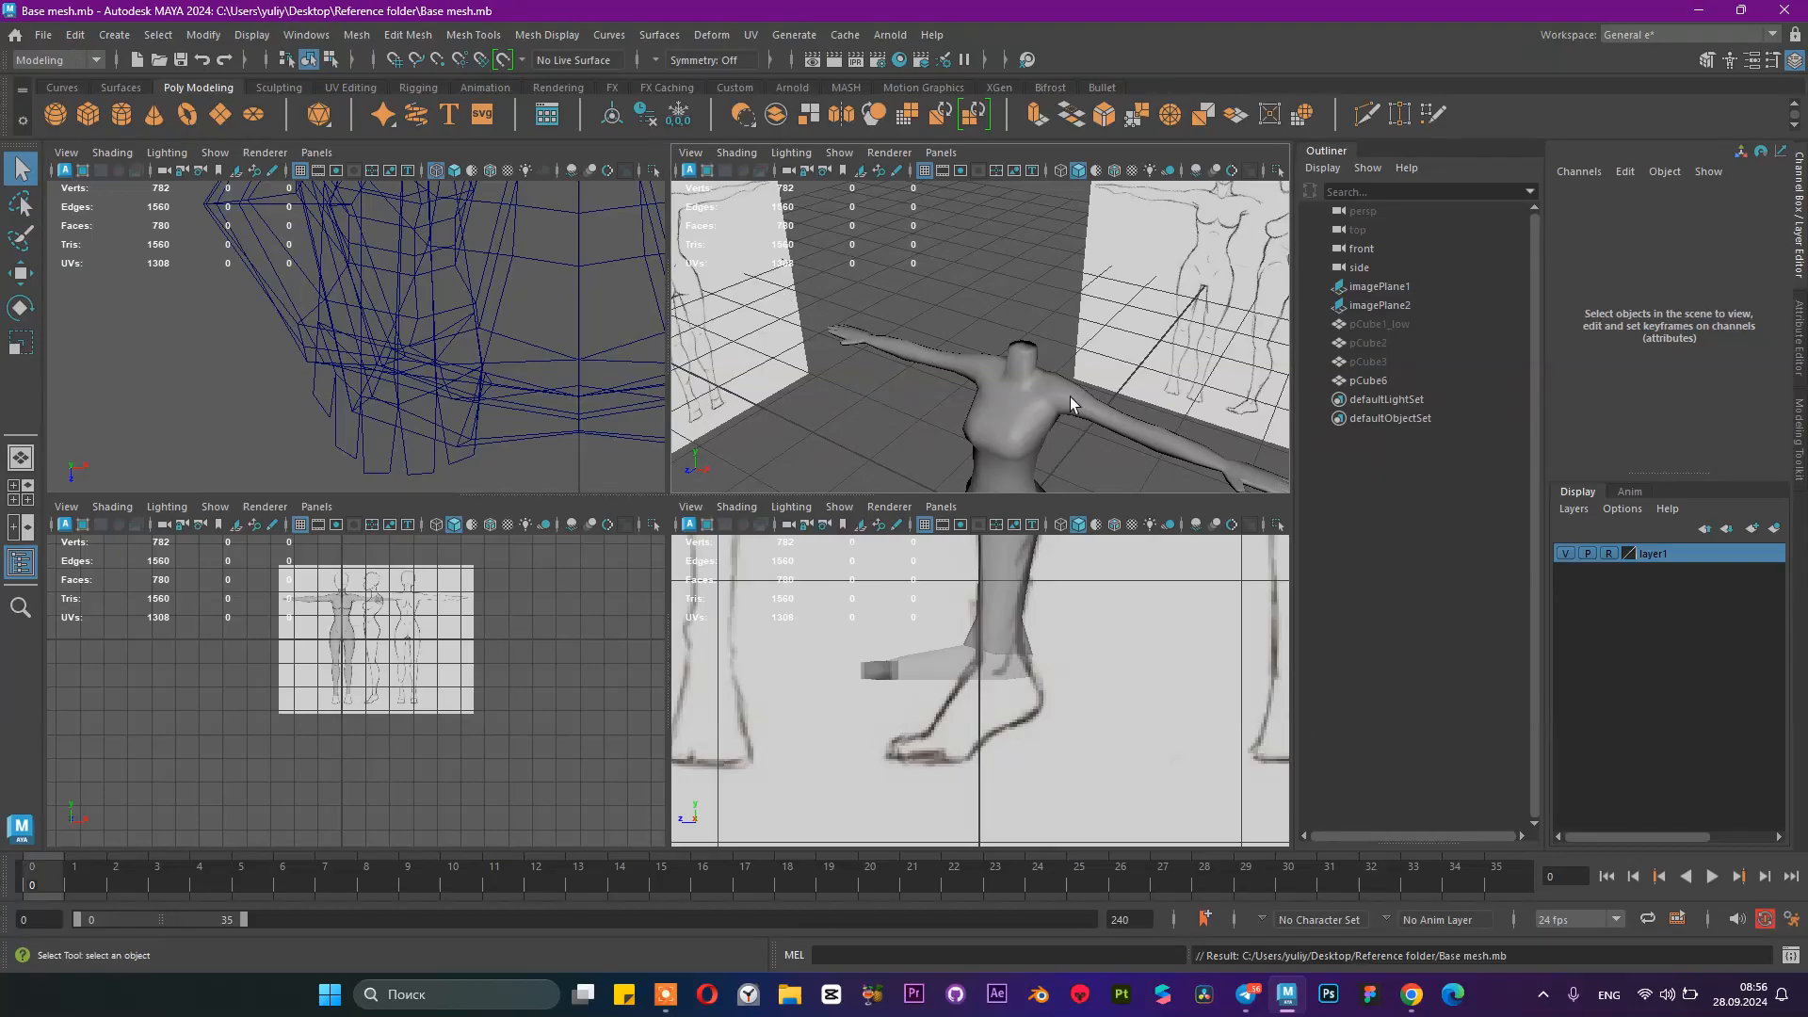
{"action": "scroll", "coordinate": [1045, 407], "scroll_direction": "down", "scroll_amount": 10}
{"action": "scroll", "coordinate": [1020, 415], "scroll_direction": "up", "scroll_amount": 3}
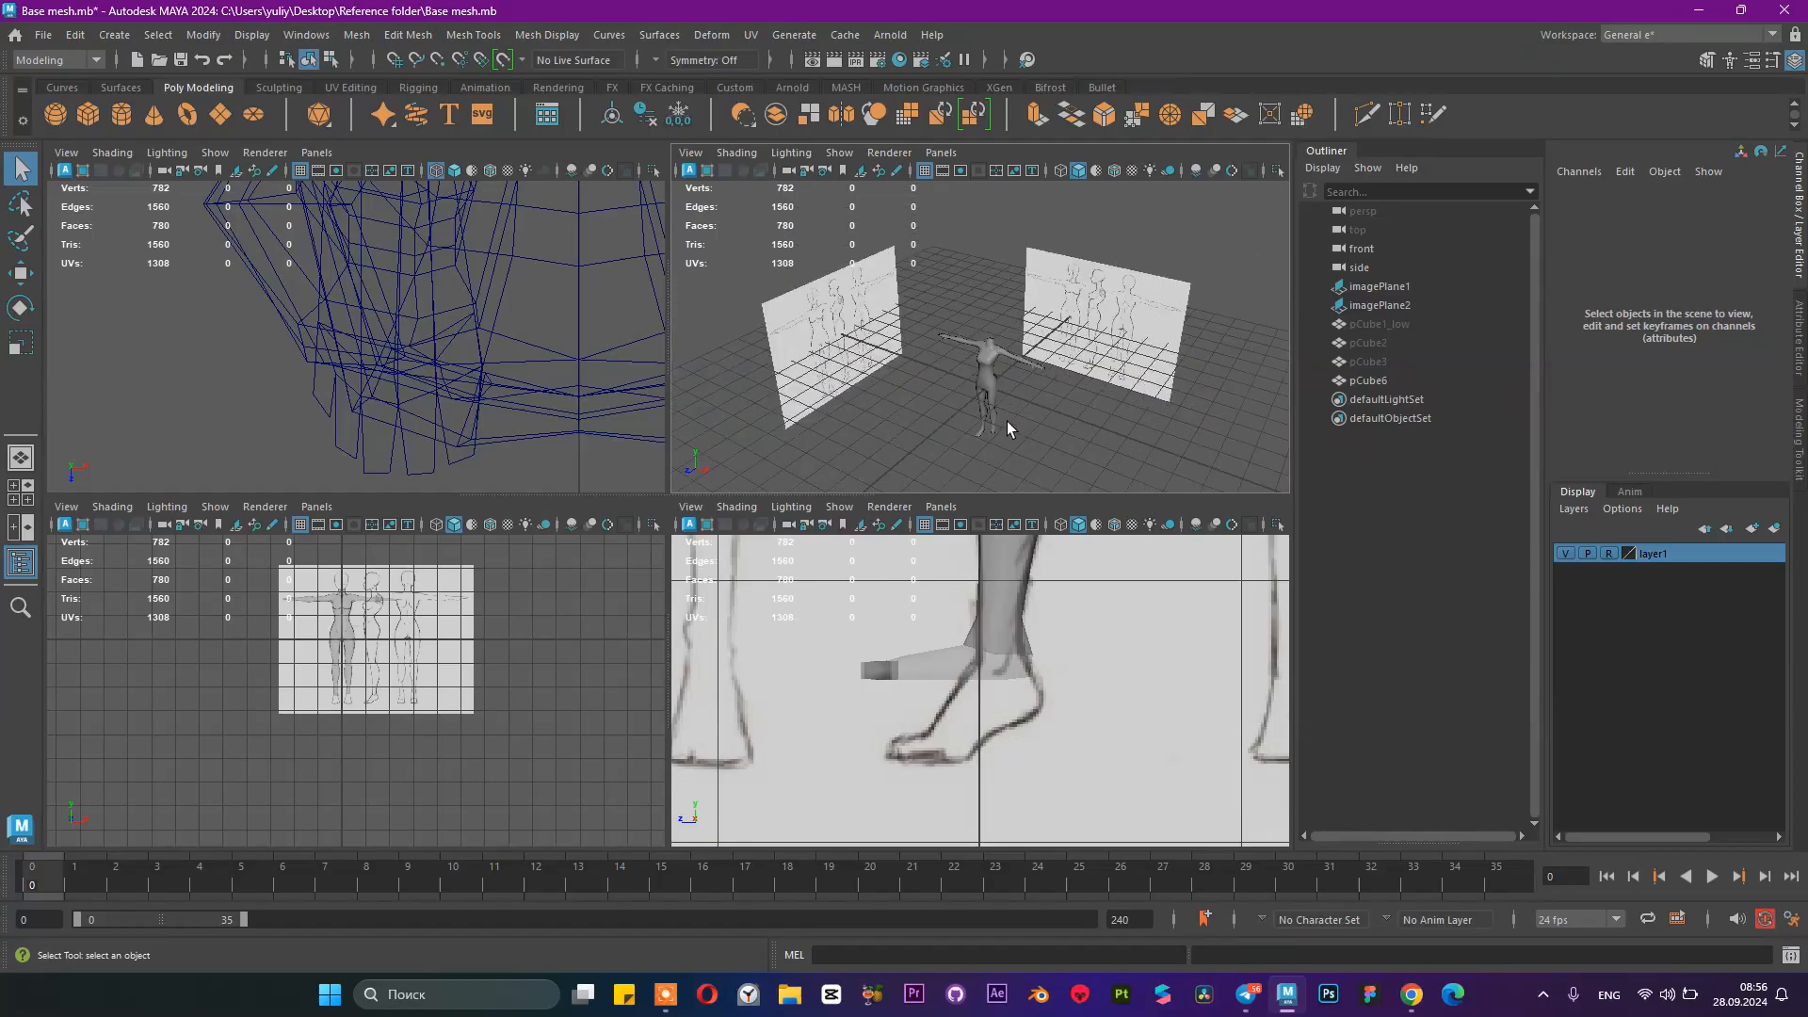
Step: Save the scene as Base mesh_head.mb in the Reference folder on the Desktop
{"action": "key", "text": "space"}
{"action": "scroll", "coordinate": [634, 474], "scroll_direction": "up", "scroll_amount": 3}
{"action": "scroll", "coordinate": [634, 473], "scroll_direction": "up", "scroll_amount": 5}
{"action": "left_click_drag", "start_coordinate": [634, 474], "coordinate": [471, 461], "text": "alt"}
{"action": "left_click", "coordinate": [38, 36]}
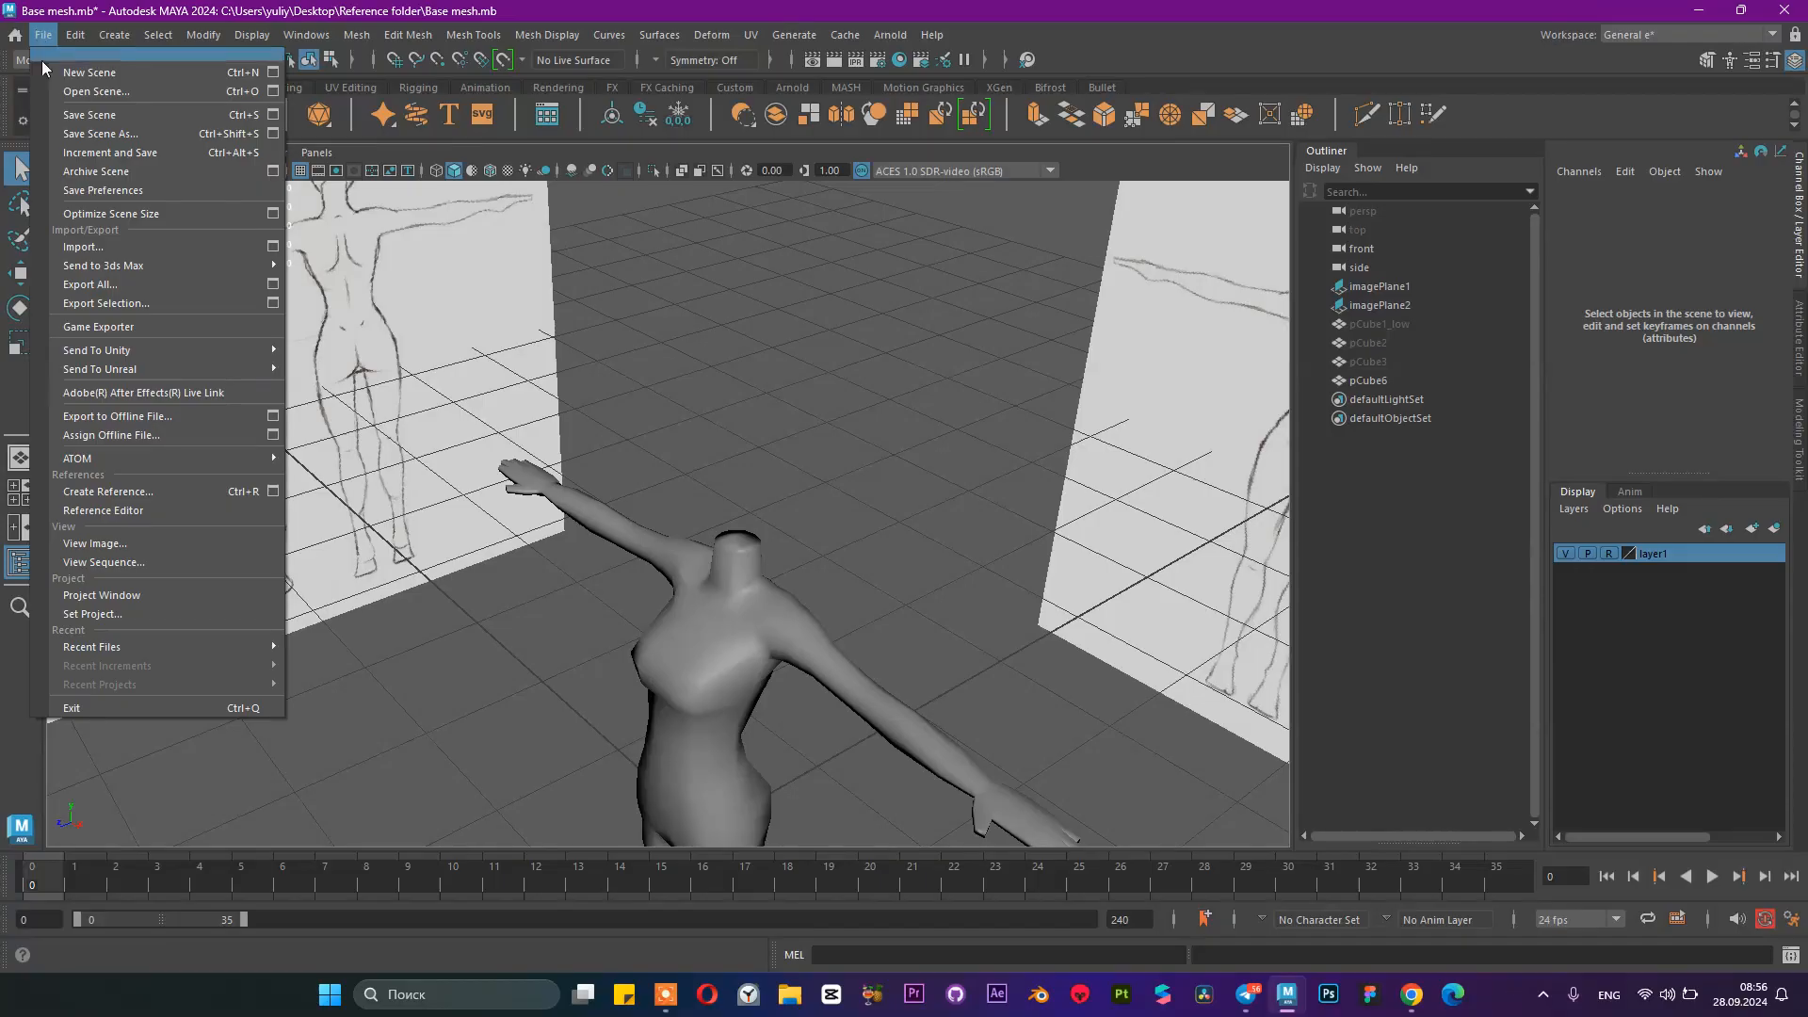
{"action": "left_click", "coordinate": [76, 131]}
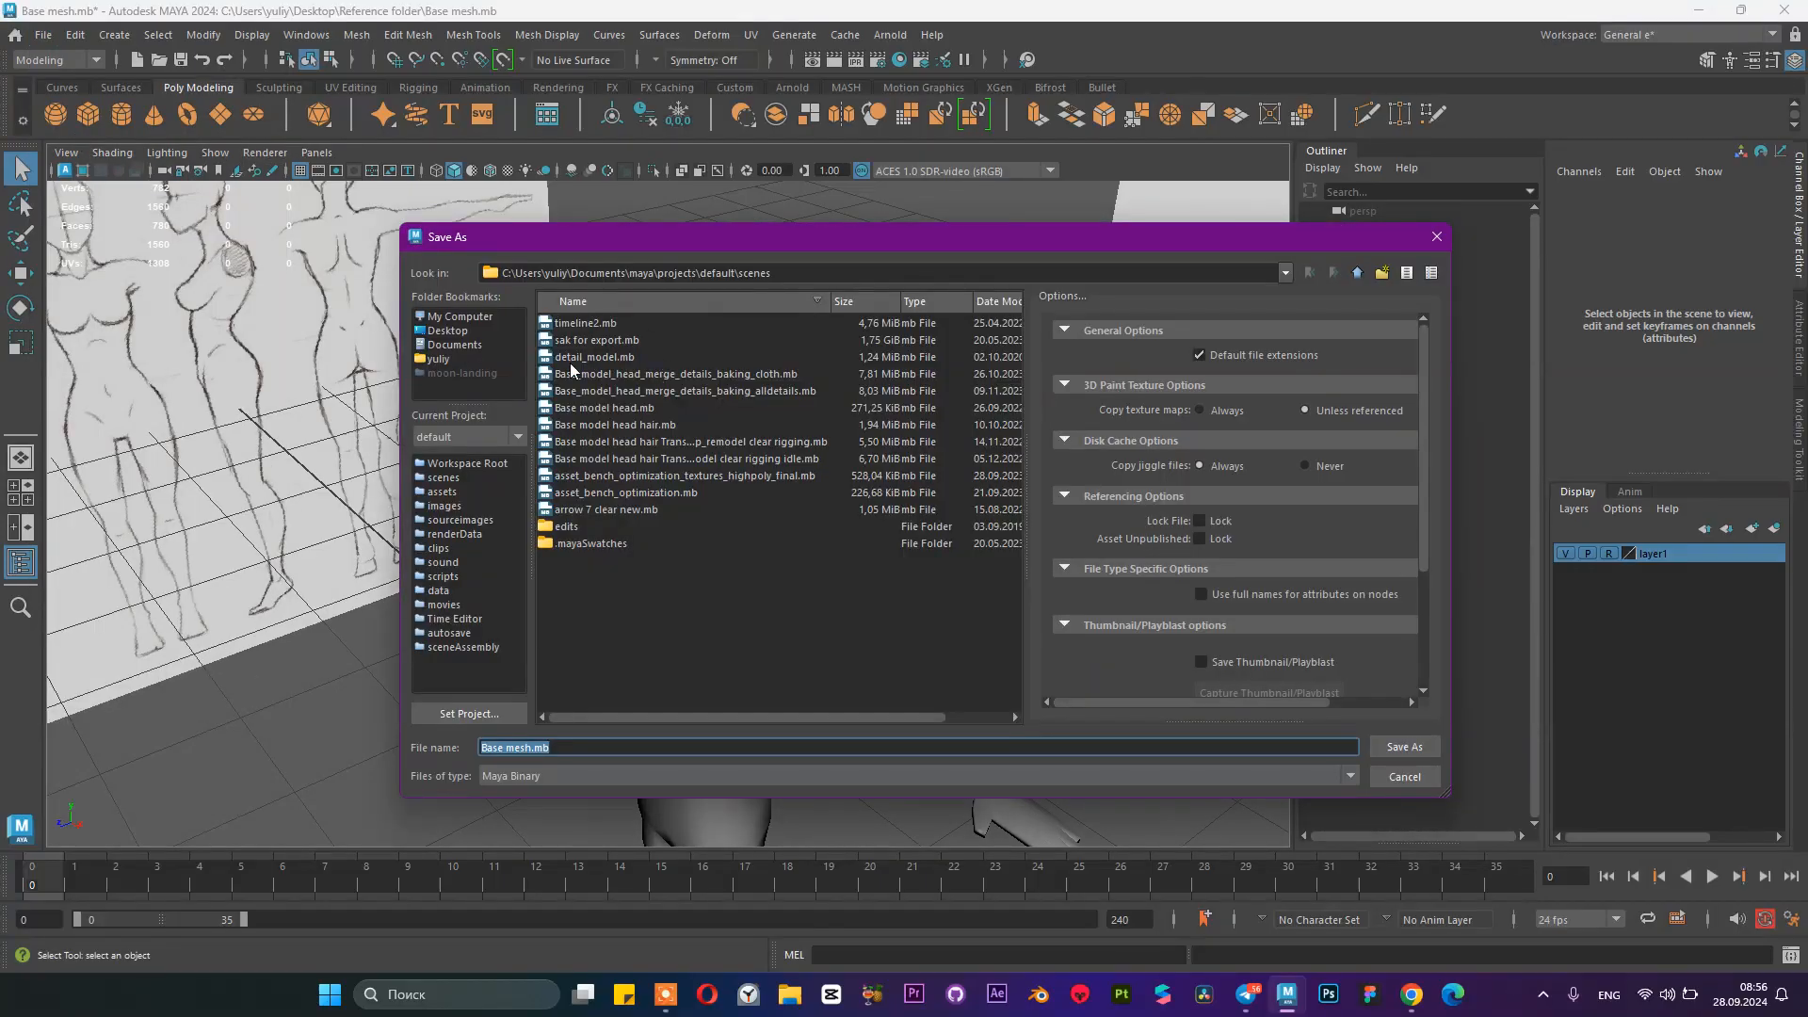
{"action": "left_click", "coordinate": [461, 332]}
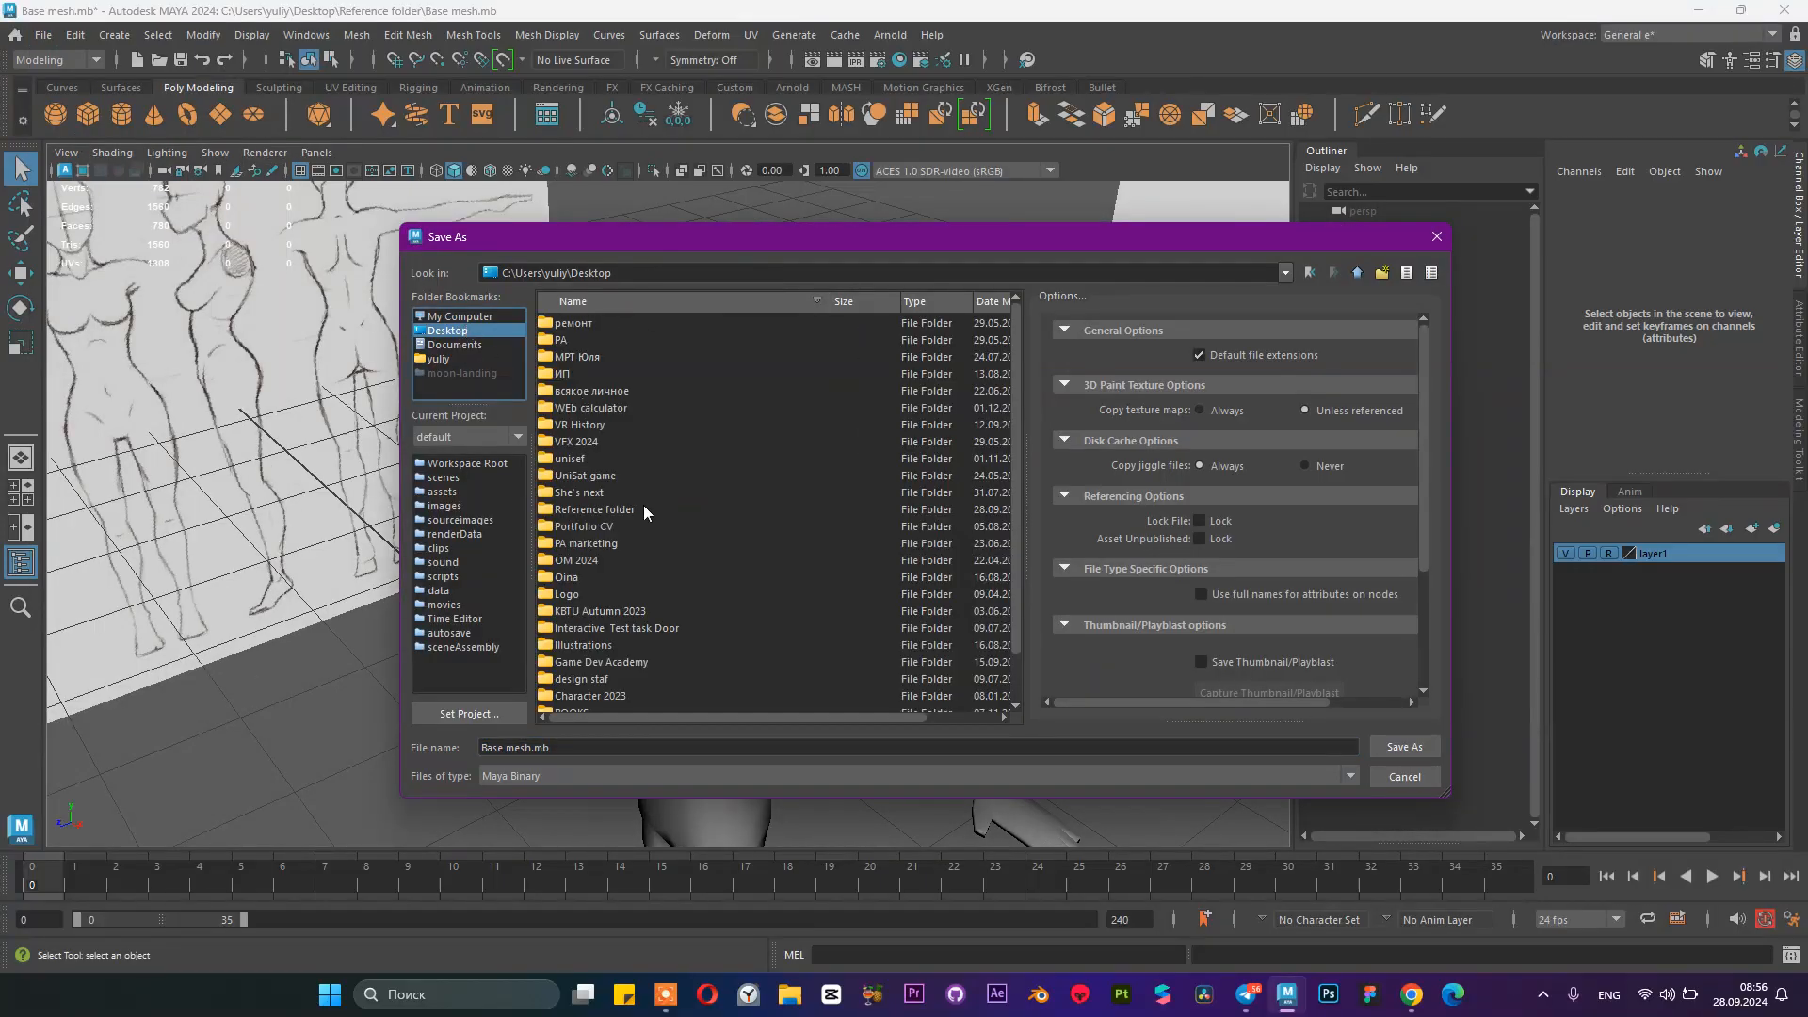
{"action": "scroll", "coordinate": [644, 471], "scroll_direction": "down", "scroll_amount": 1}
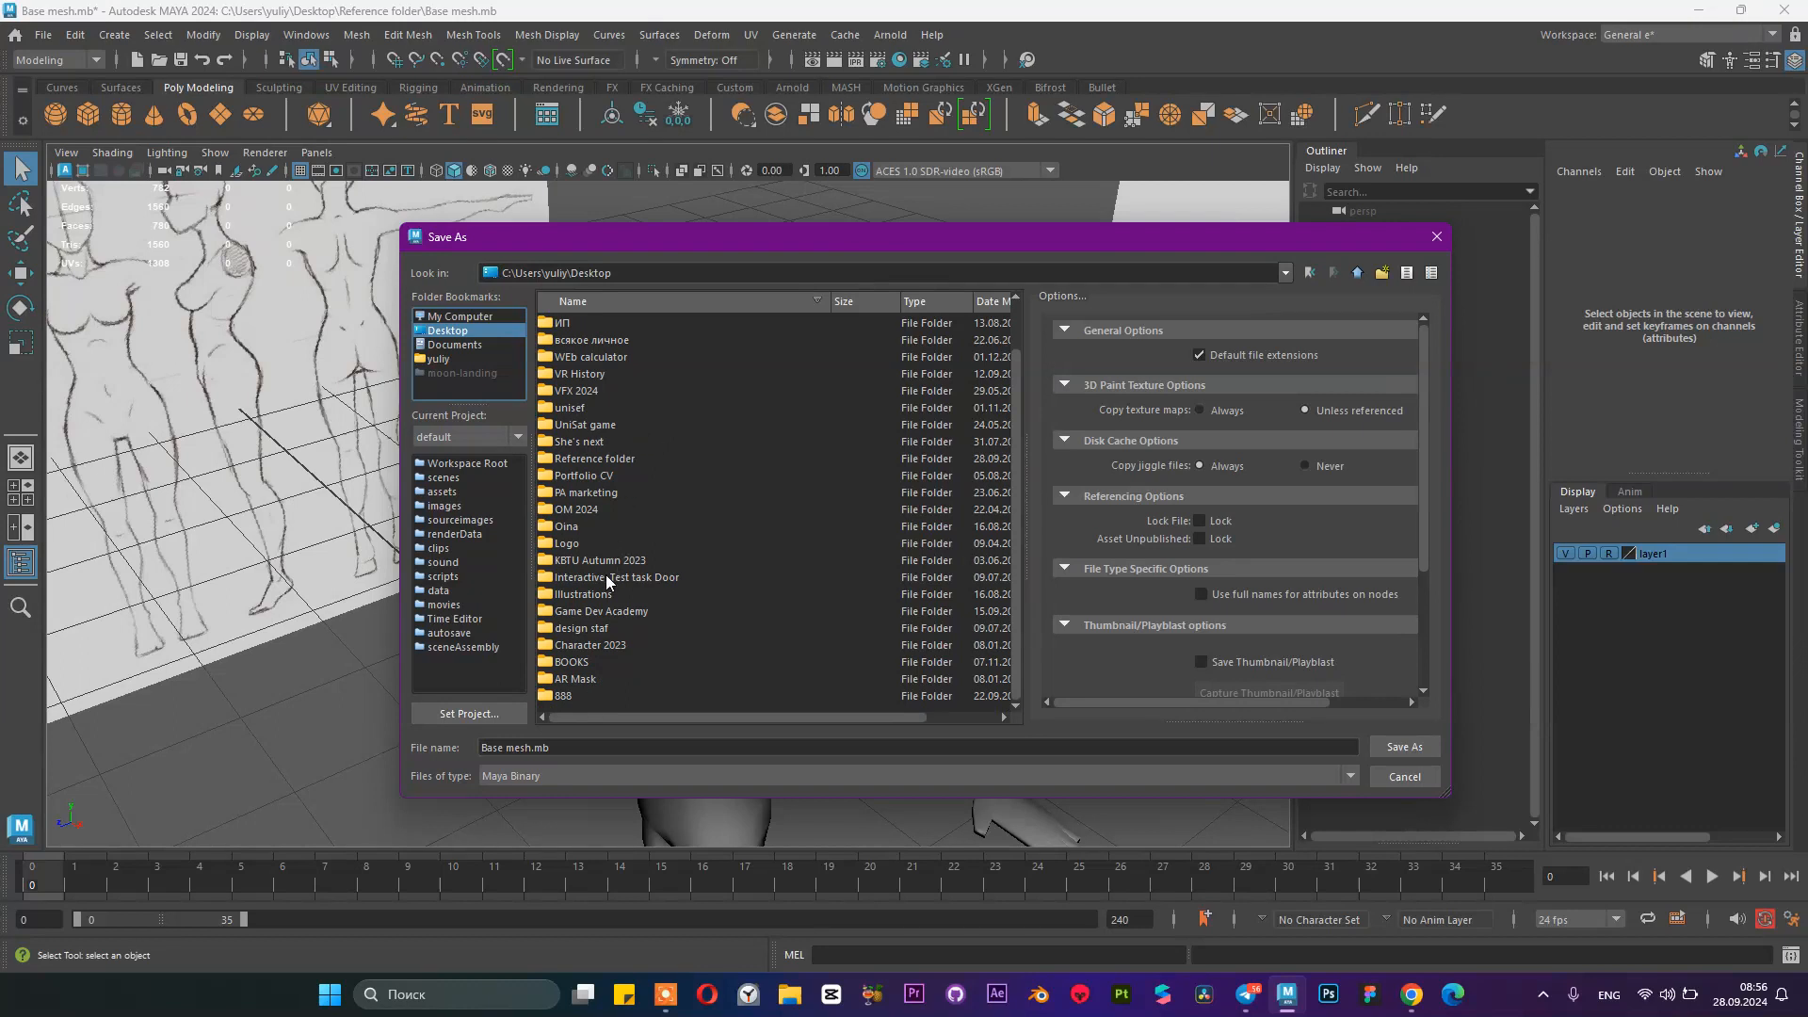
{"action": "double_click", "coordinate": [629, 461]}
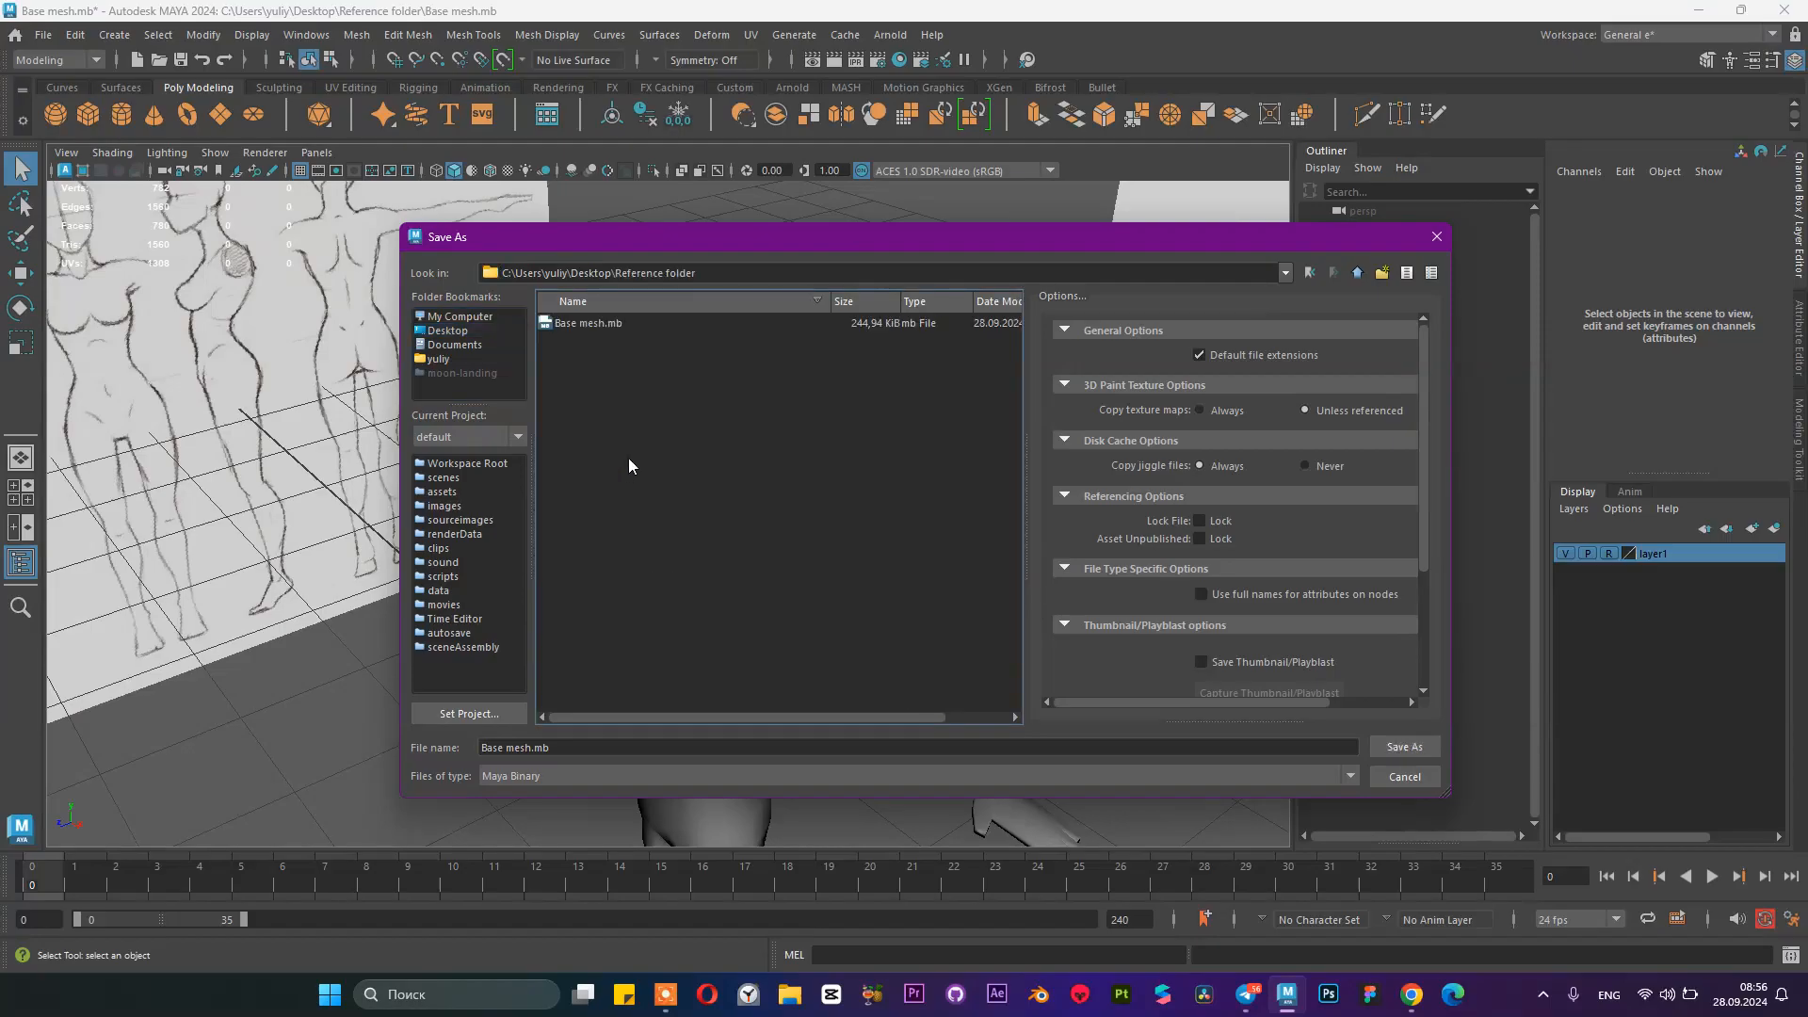
{"action": "left_click", "coordinate": [577, 749]}
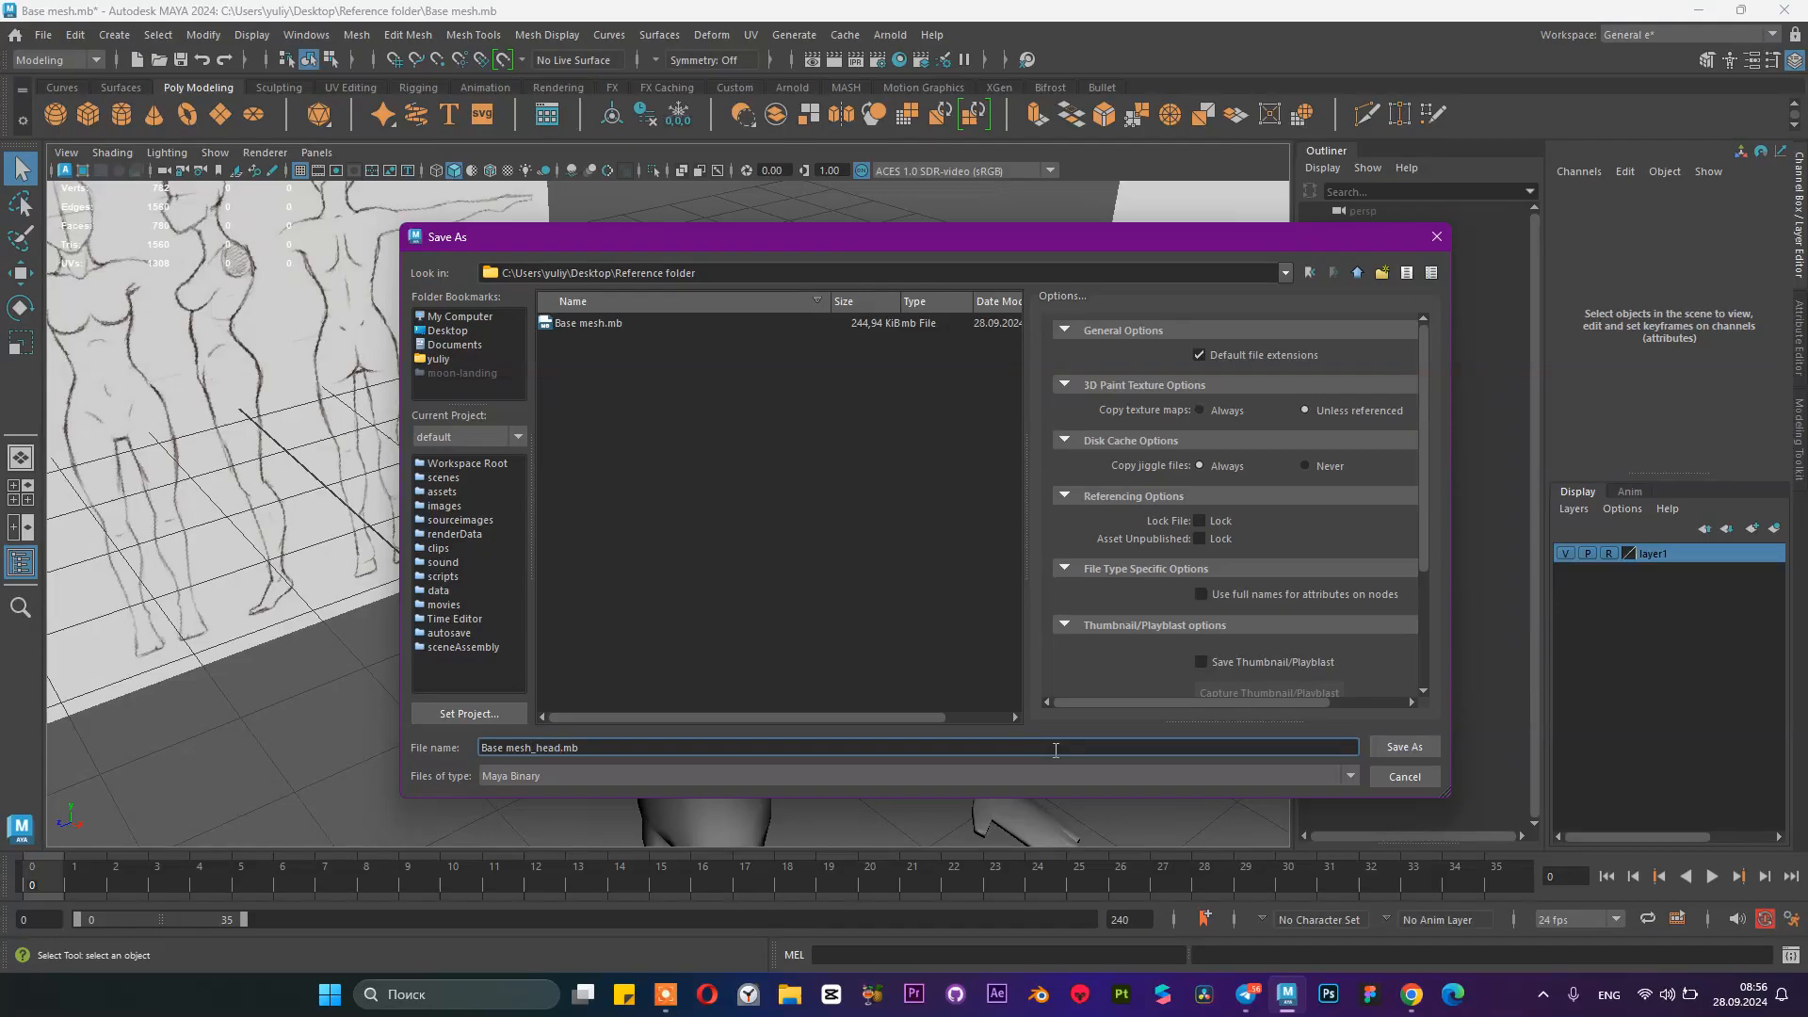
{"action": "key", "text": "Return"}
Step: Select the body mesh and examine its neck and upper body from different sides
{"action": "mouse_move", "coordinate": [674, 419]}
{"action": "left_mouse_down", "text": "alt"}
{"action": "mouse_move", "coordinate": [781, 343]}
{"action": "mouse_move", "coordinate": [795, 381]}
{"action": "mouse_move", "coordinate": [678, 433]}
{"action": "left_mouse_up", "text": "alt"}
{"action": "right_click_drag", "start_coordinate": [678, 434], "coordinate": [740, 485], "text": "alt"}
{"action": "middle_click_drag", "start_coordinate": [740, 485], "coordinate": [700, 397], "text": "alt"}
{"action": "left_click_drag", "start_coordinate": [700, 398], "coordinate": [623, 471], "text": "alt"}
{"action": "left_click", "coordinate": [625, 484]}
{"action": "middle_click_drag", "start_coordinate": [709, 443], "coordinate": [764, 449], "text": "alt"}
{"action": "left_click_drag", "start_coordinate": [824, 463], "coordinate": [879, 409], "text": "alt"}
{"action": "left_click_drag", "start_coordinate": [559, 290], "coordinate": [544, 471], "text": "alt"}
{"action": "left_click_drag", "start_coordinate": [755, 540], "coordinate": [620, 439], "text": "alt"}
{"action": "left_click_drag", "start_coordinate": [800, 433], "coordinate": [591, 403], "text": "alt"}
Step: Start importing an image plane in the front view and browse to the Reference folder on the Desktop
{"action": "key", "text": "space"}
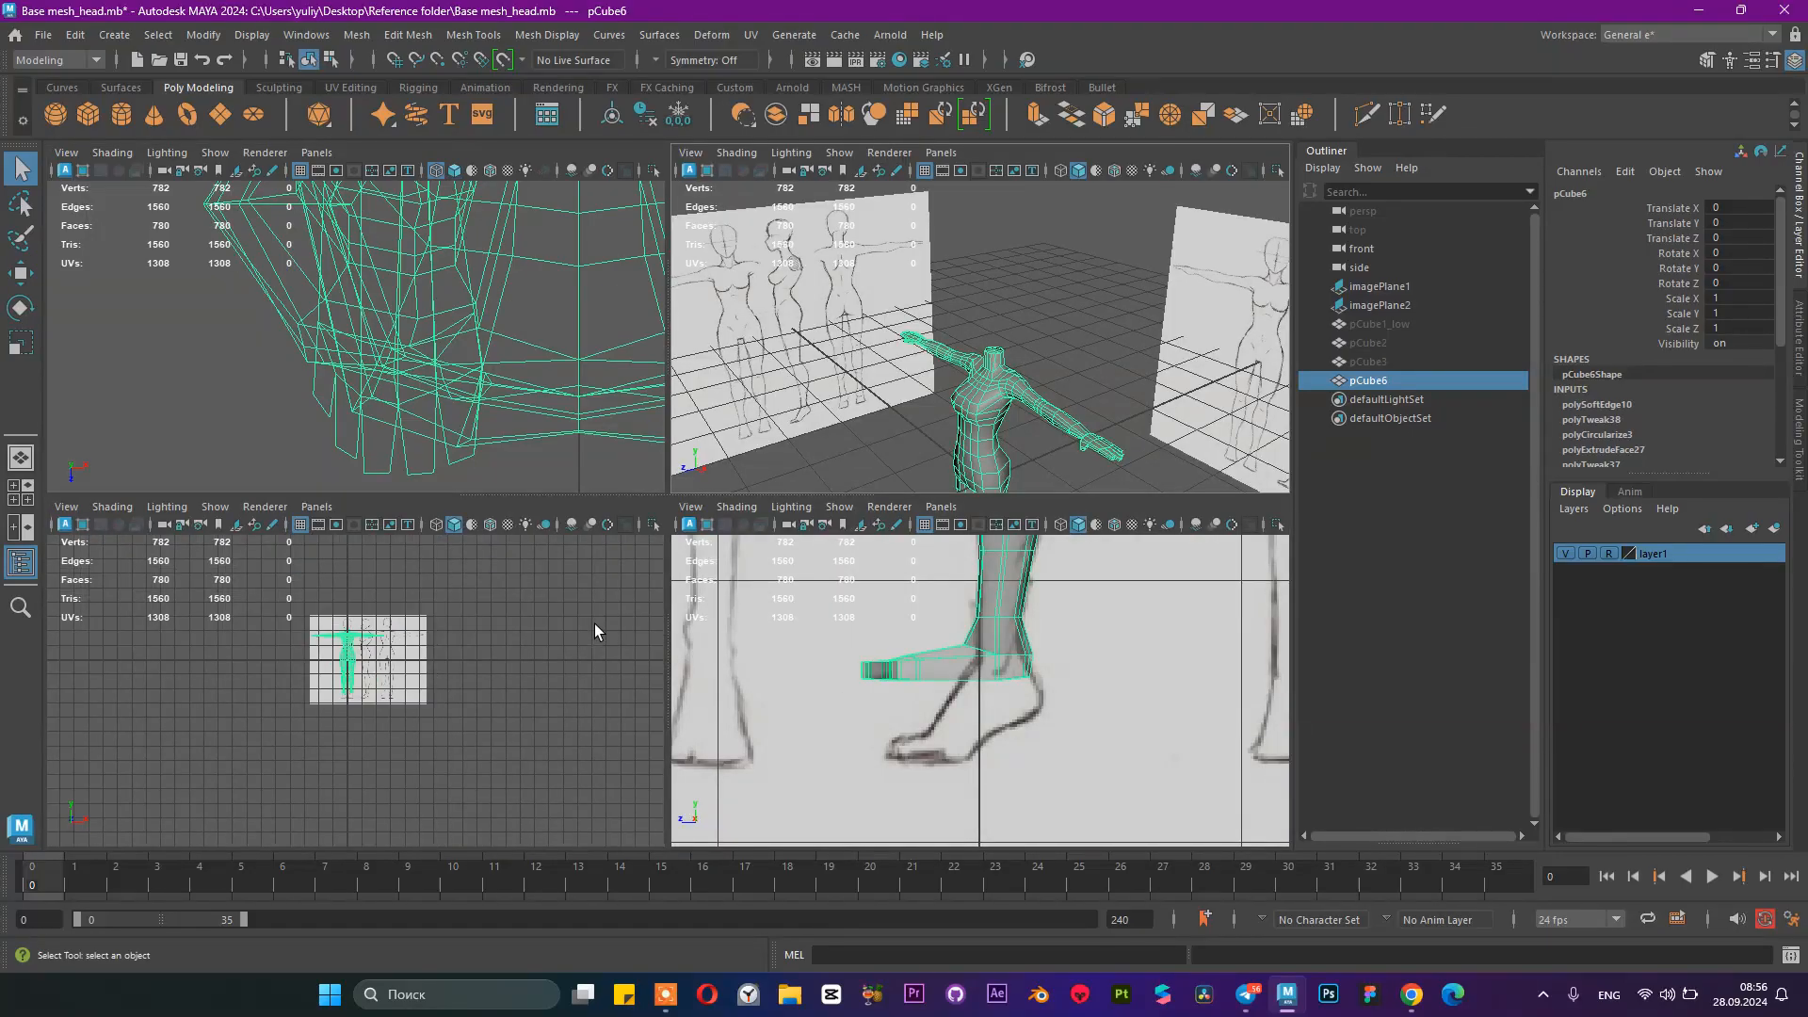
{"action": "key", "text": "space"}
{"action": "scroll", "coordinate": [607, 246], "scroll_direction": "up", "scroll_amount": 3}
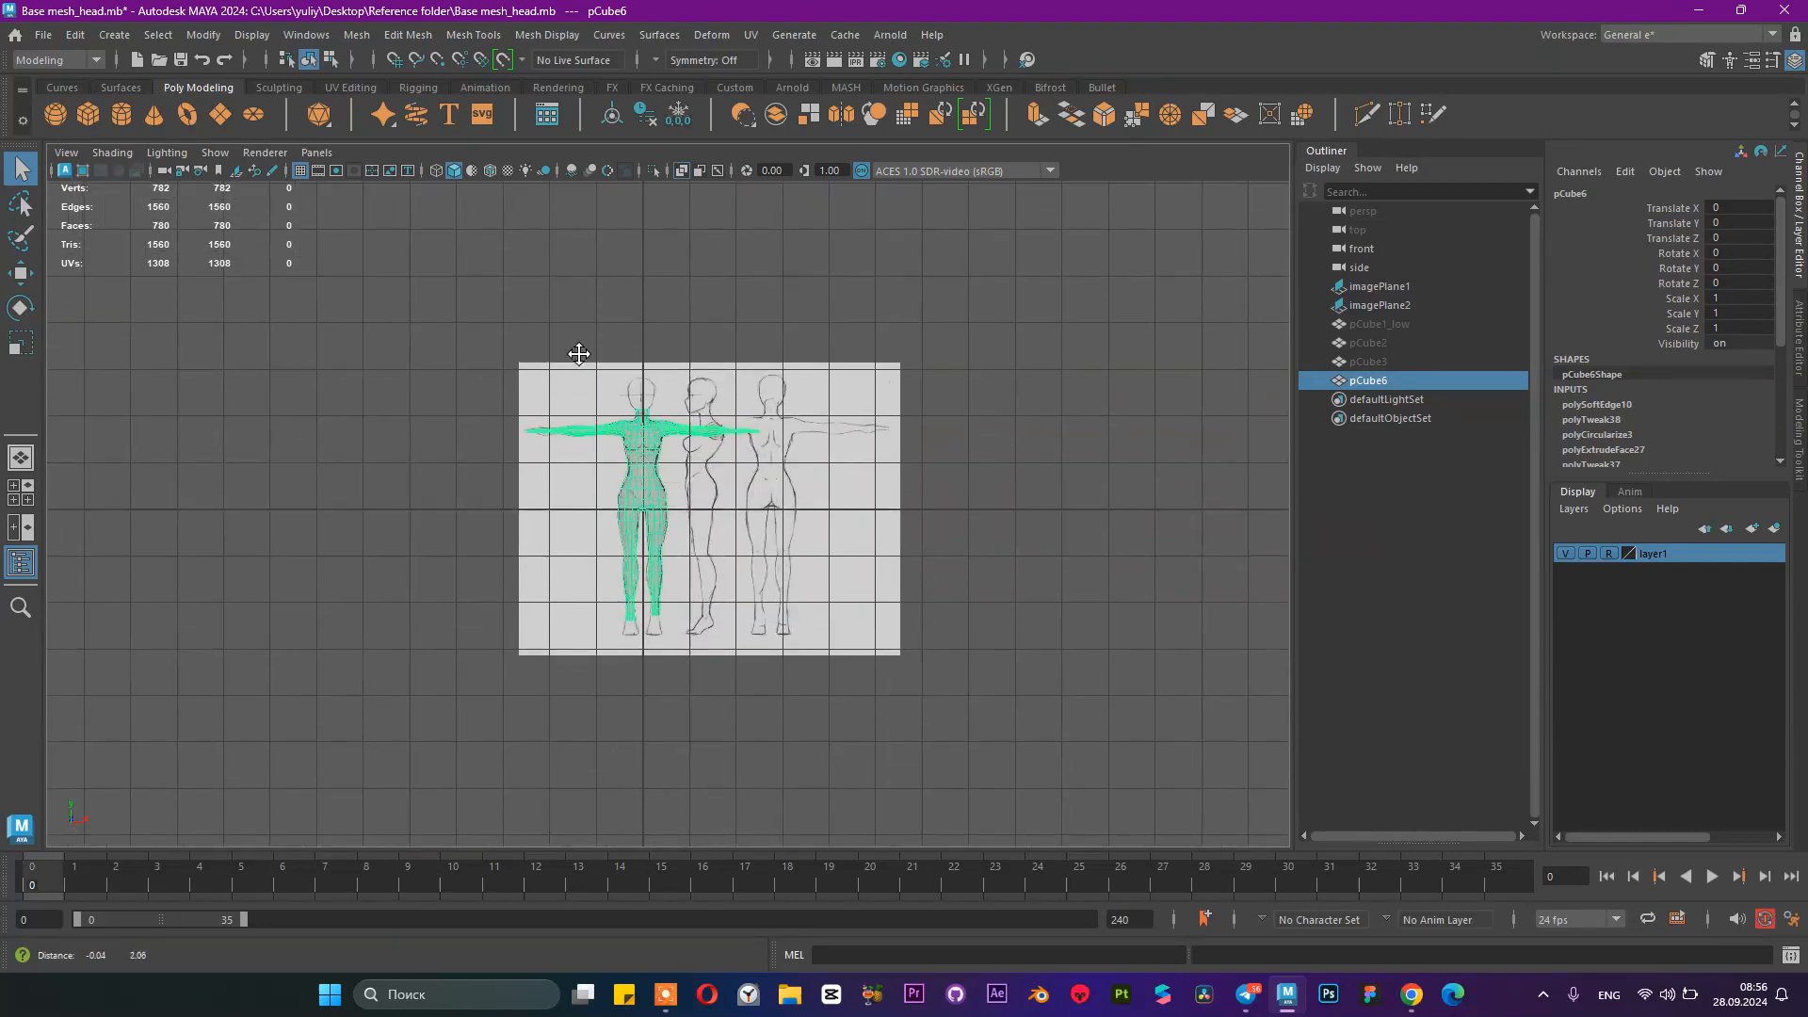
{"action": "left_click", "coordinate": [68, 154]}
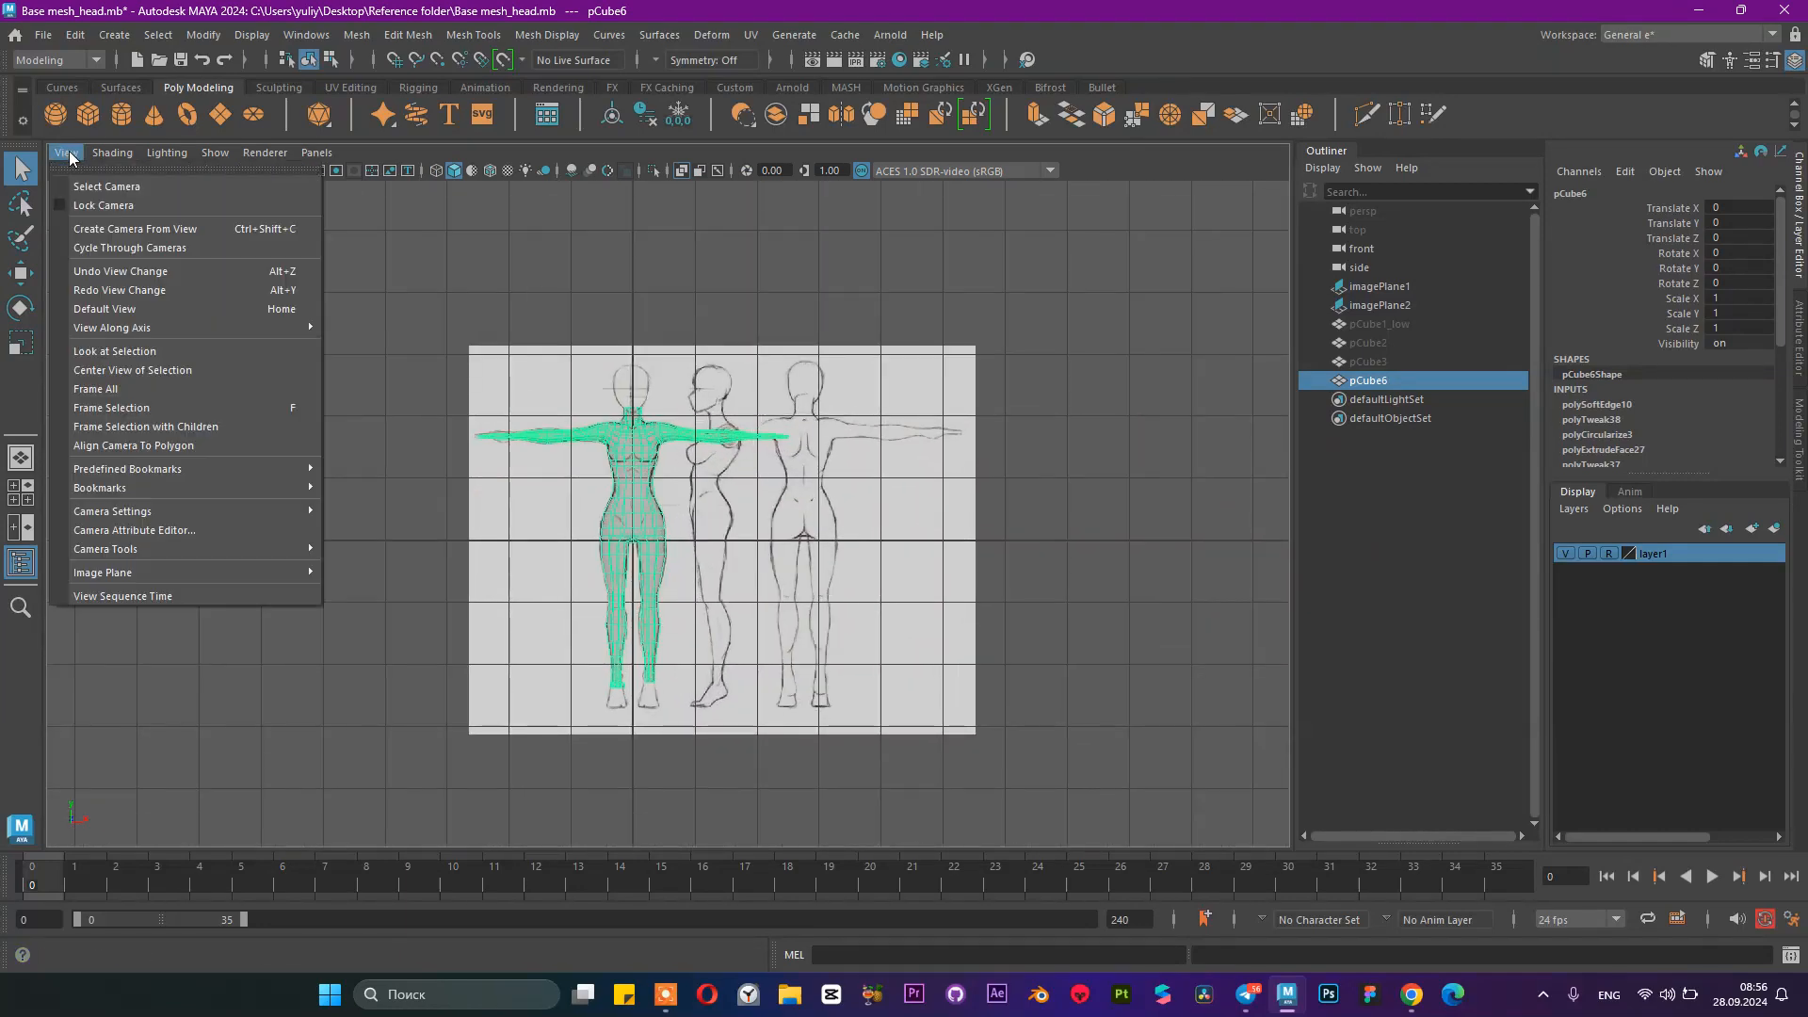
{"action": "mouse_move", "coordinate": [113, 573]}
{"action": "left_click", "coordinate": [374, 589]}
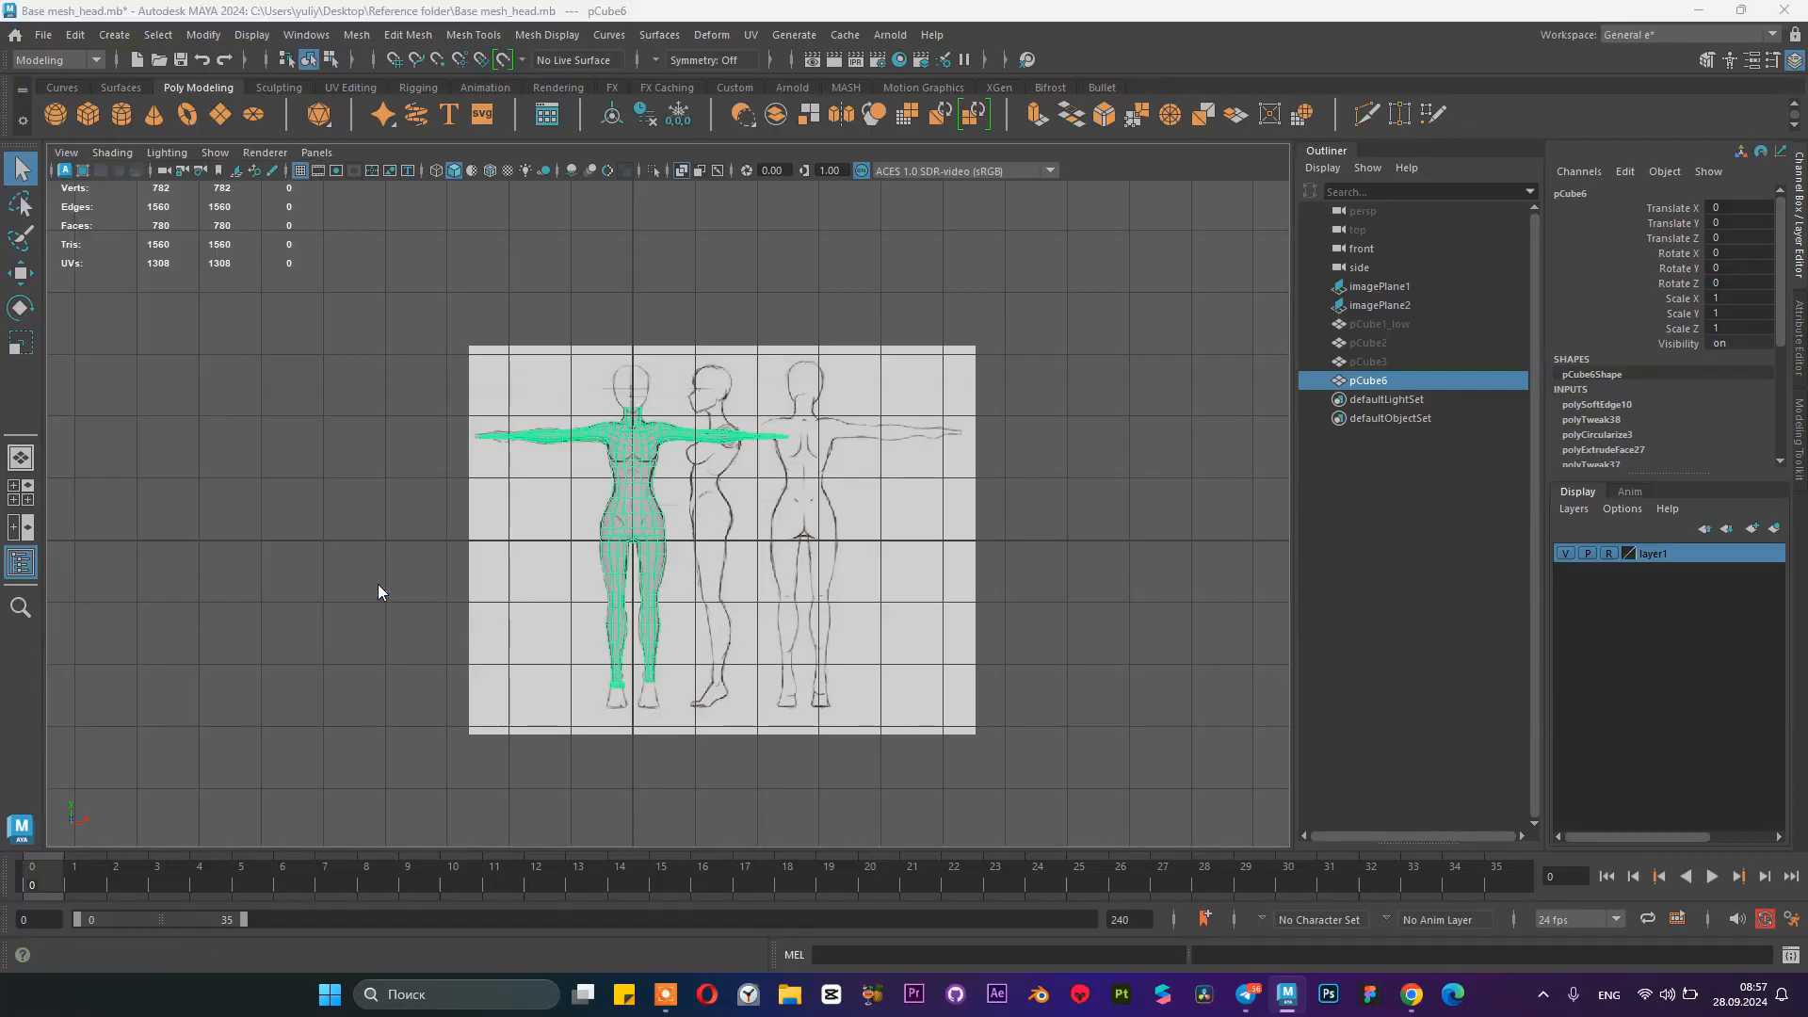
{"action": "left_click", "coordinate": [442, 333]}
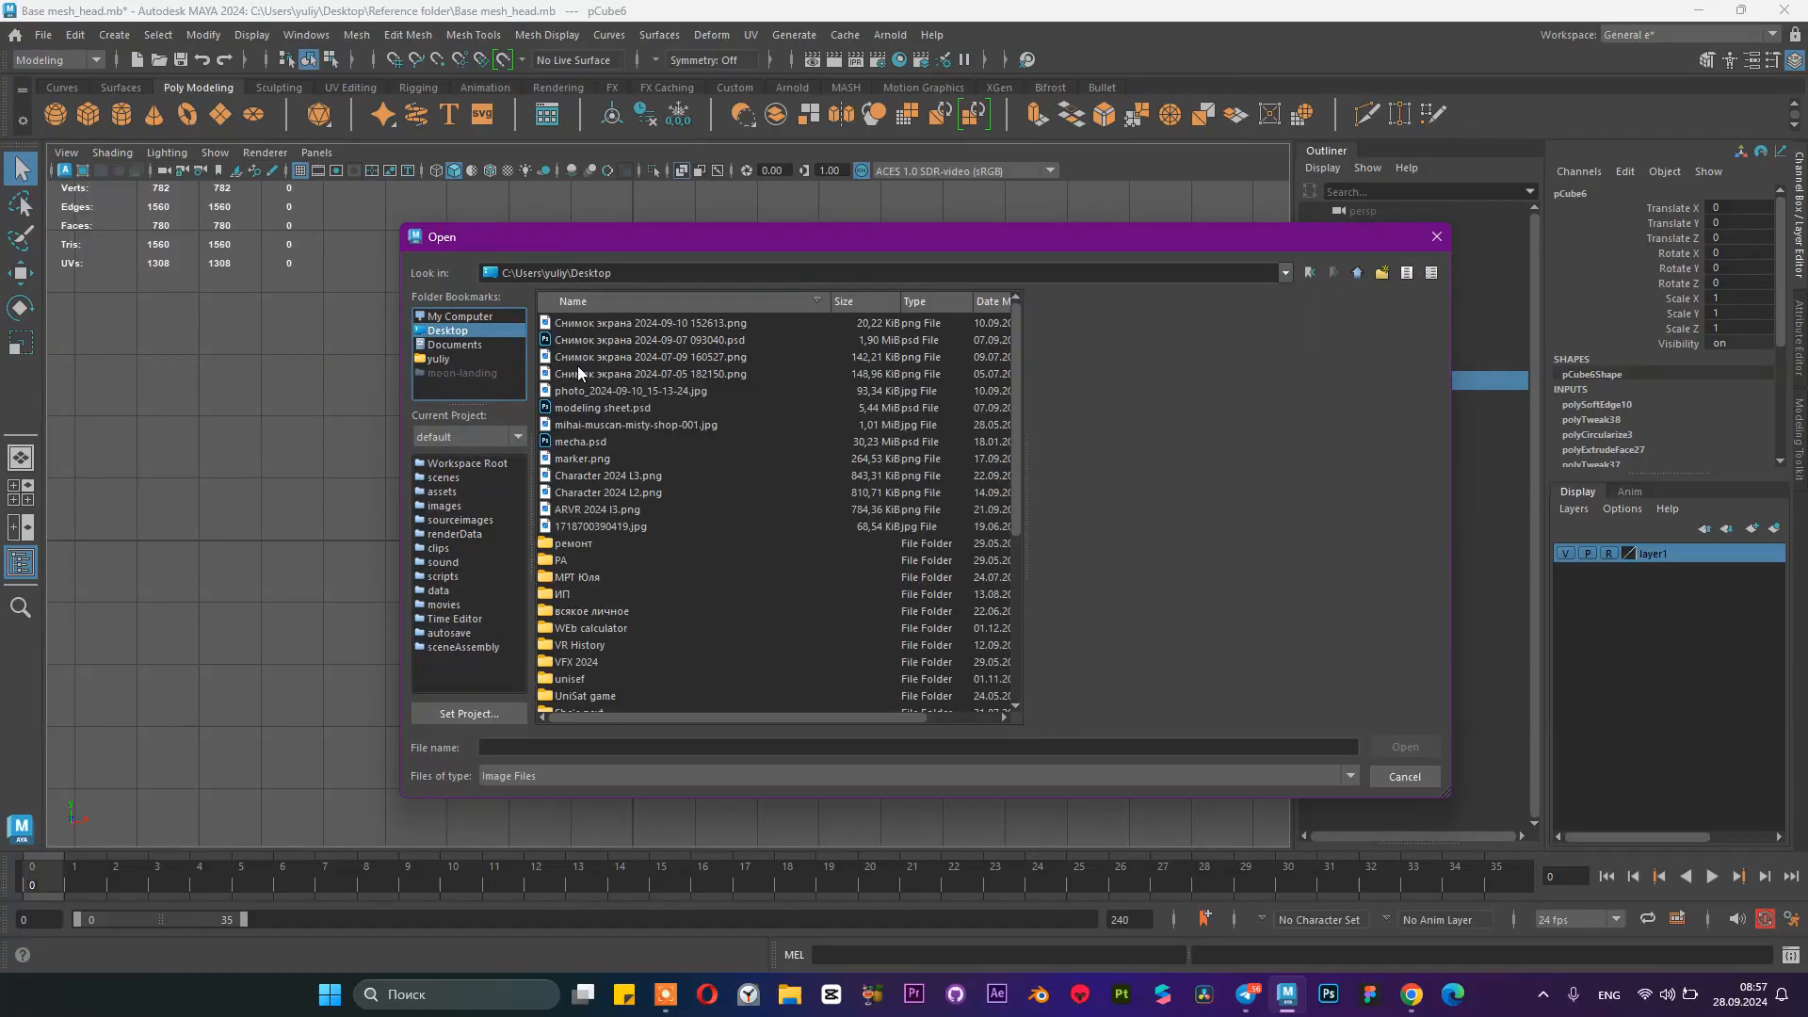
{"action": "left_click", "coordinate": [606, 476]}
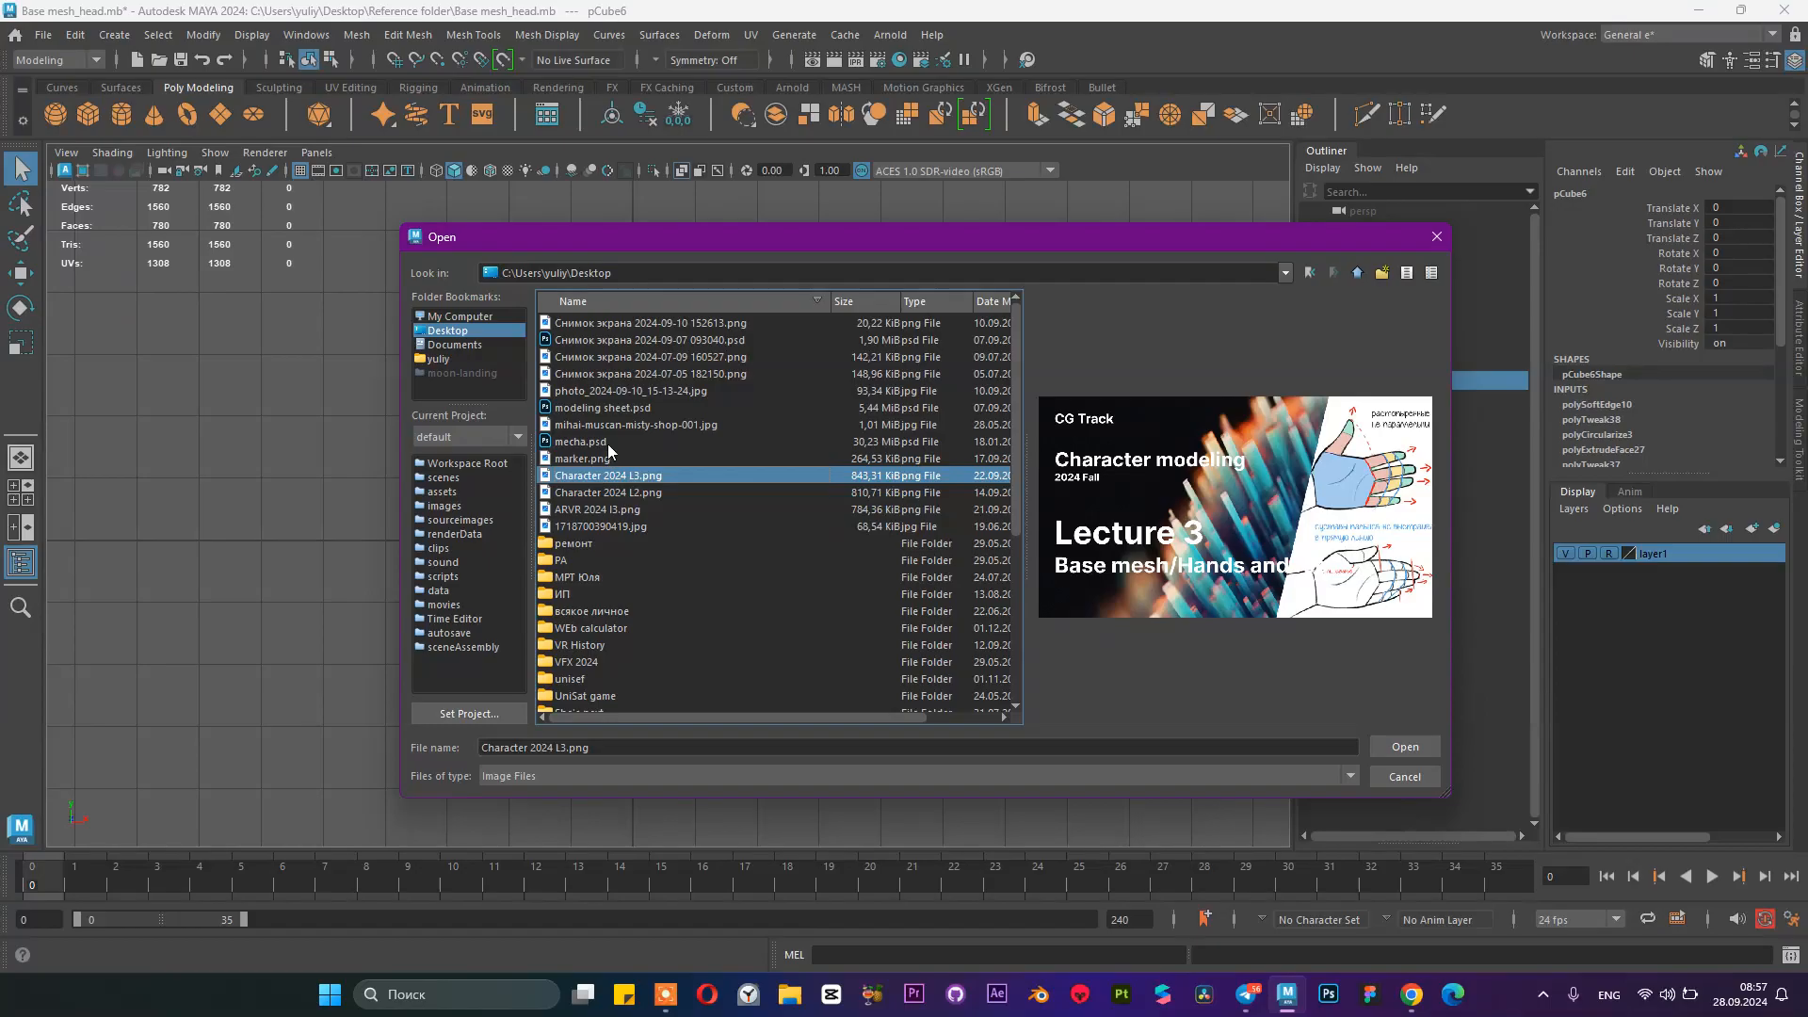
{"action": "scroll", "coordinate": [578, 562], "scroll_direction": "down", "scroll_amount": 1}
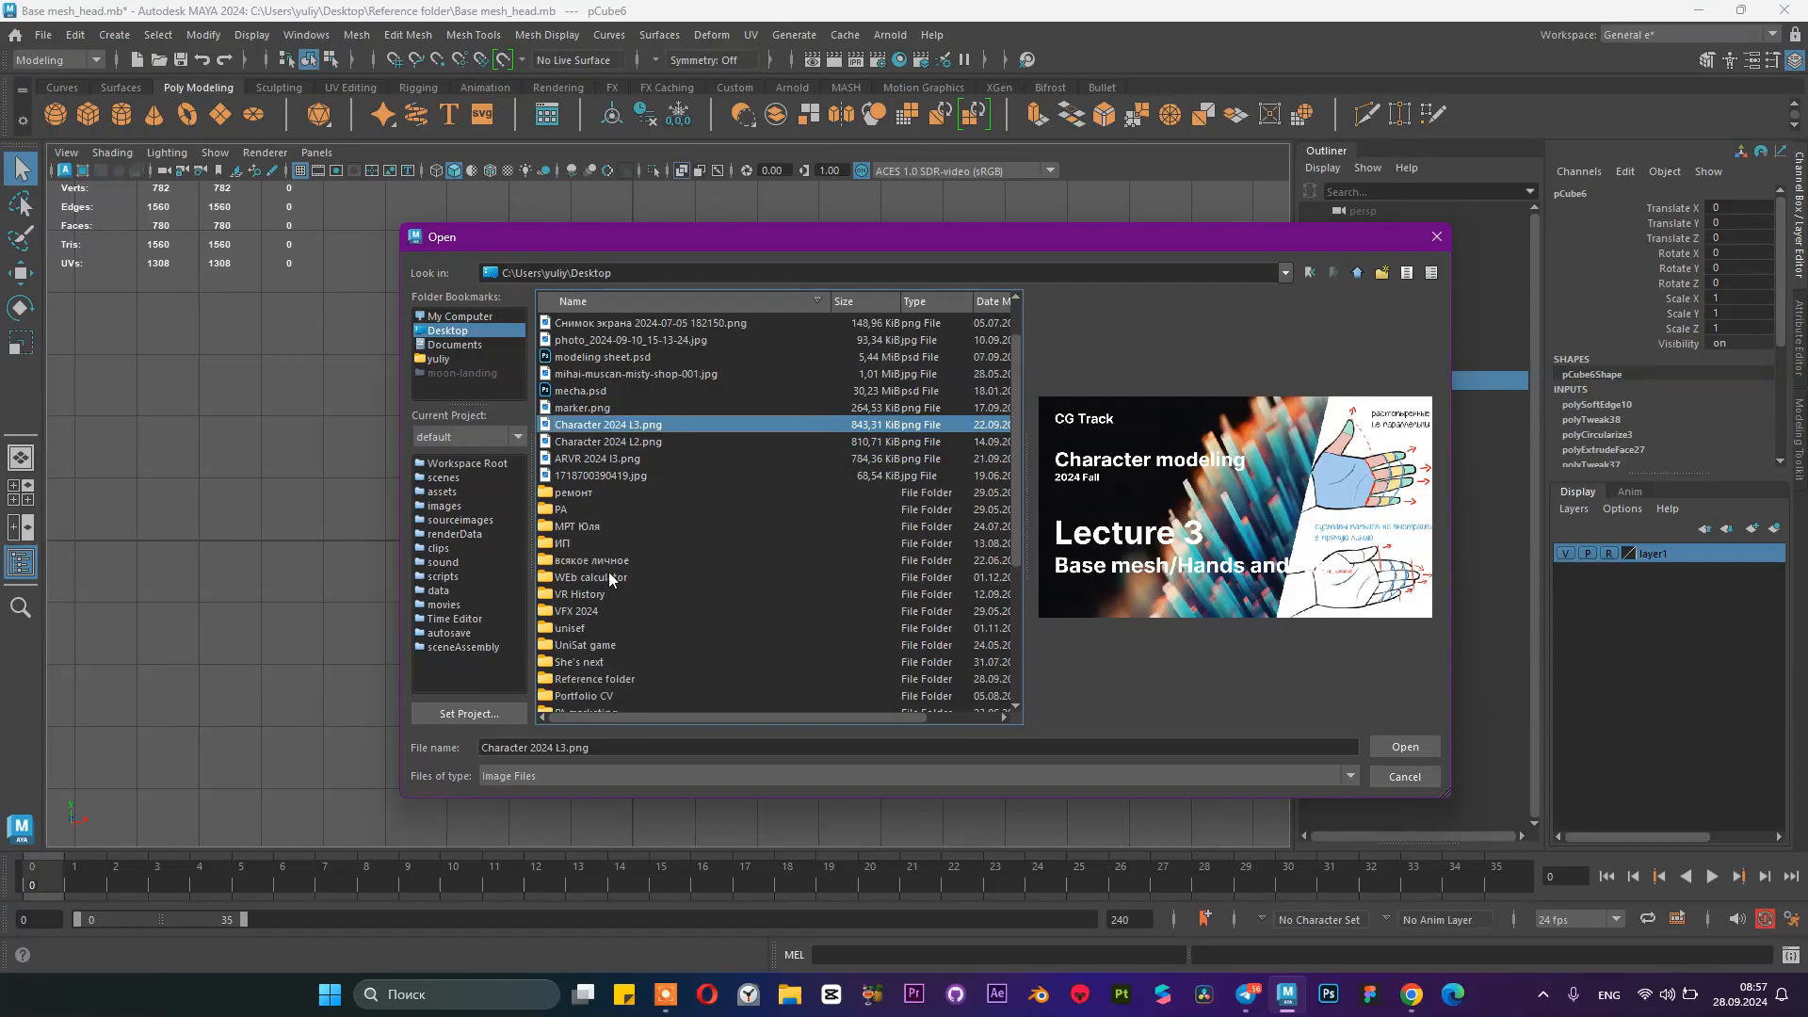
{"action": "scroll", "coordinate": [609, 578], "scroll_direction": "down", "scroll_amount": 3}
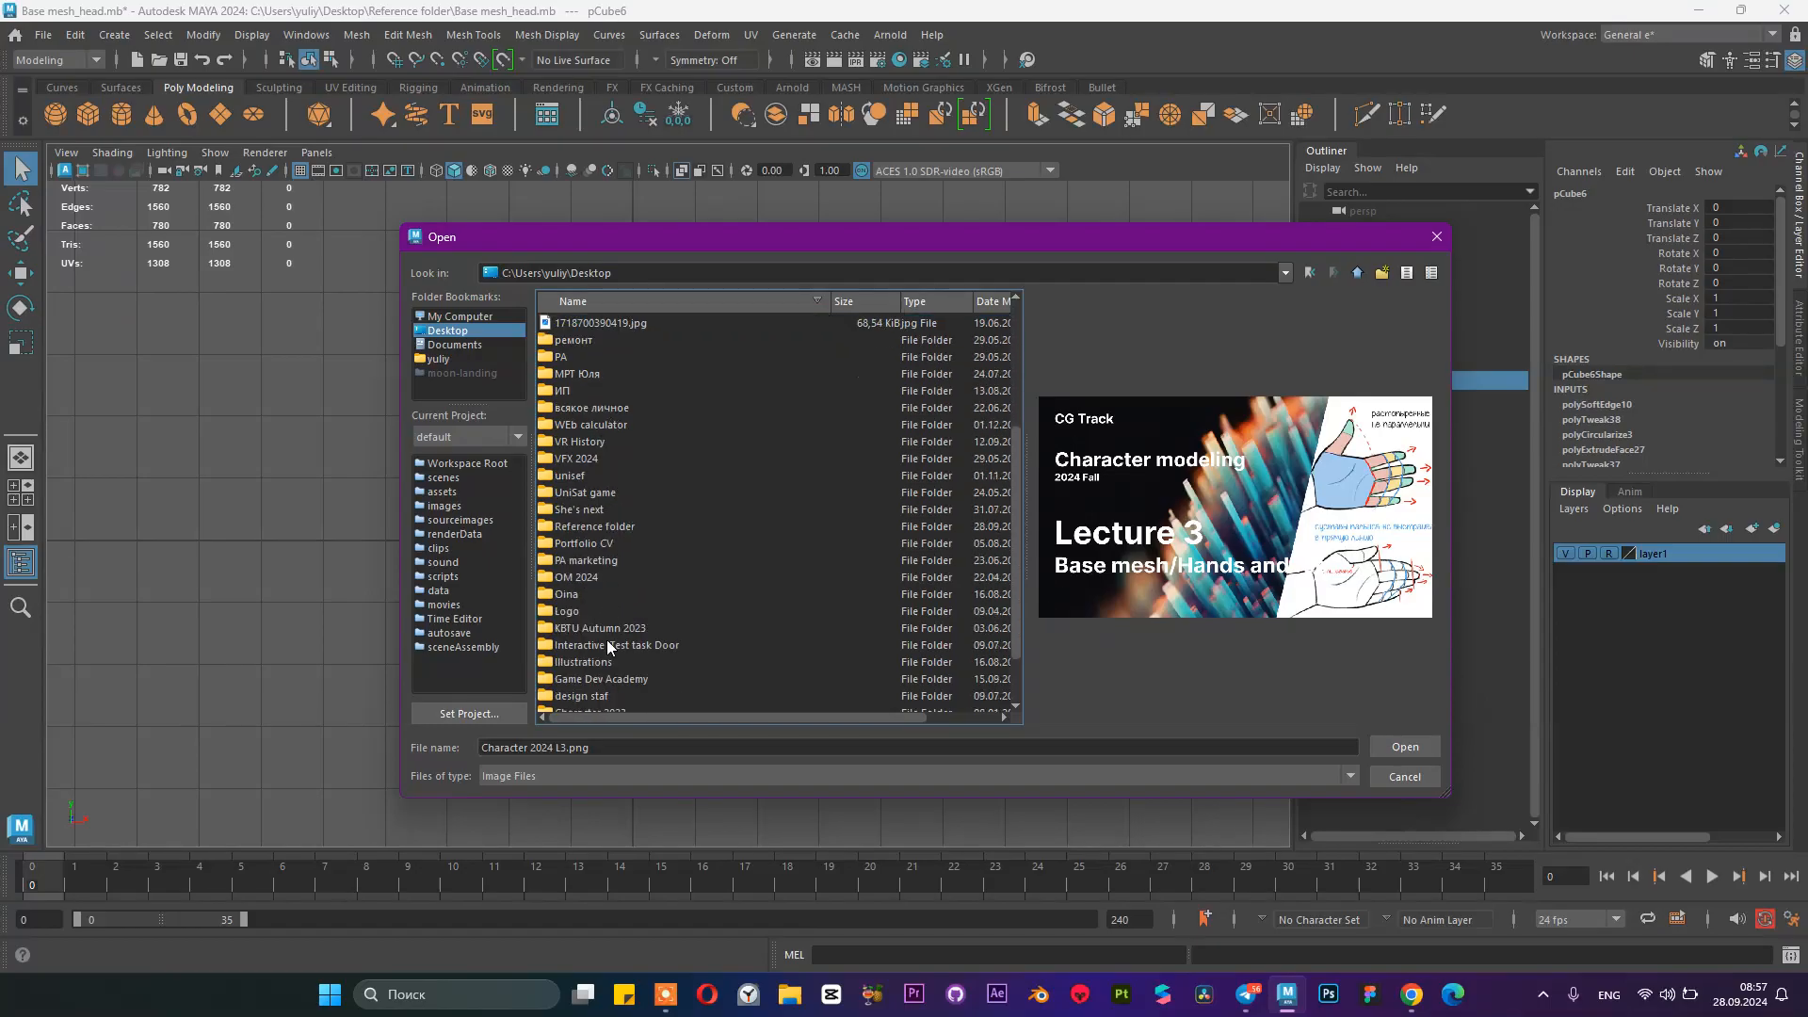
{"action": "scroll", "coordinate": [608, 646], "scroll_direction": "down", "scroll_amount": 2}
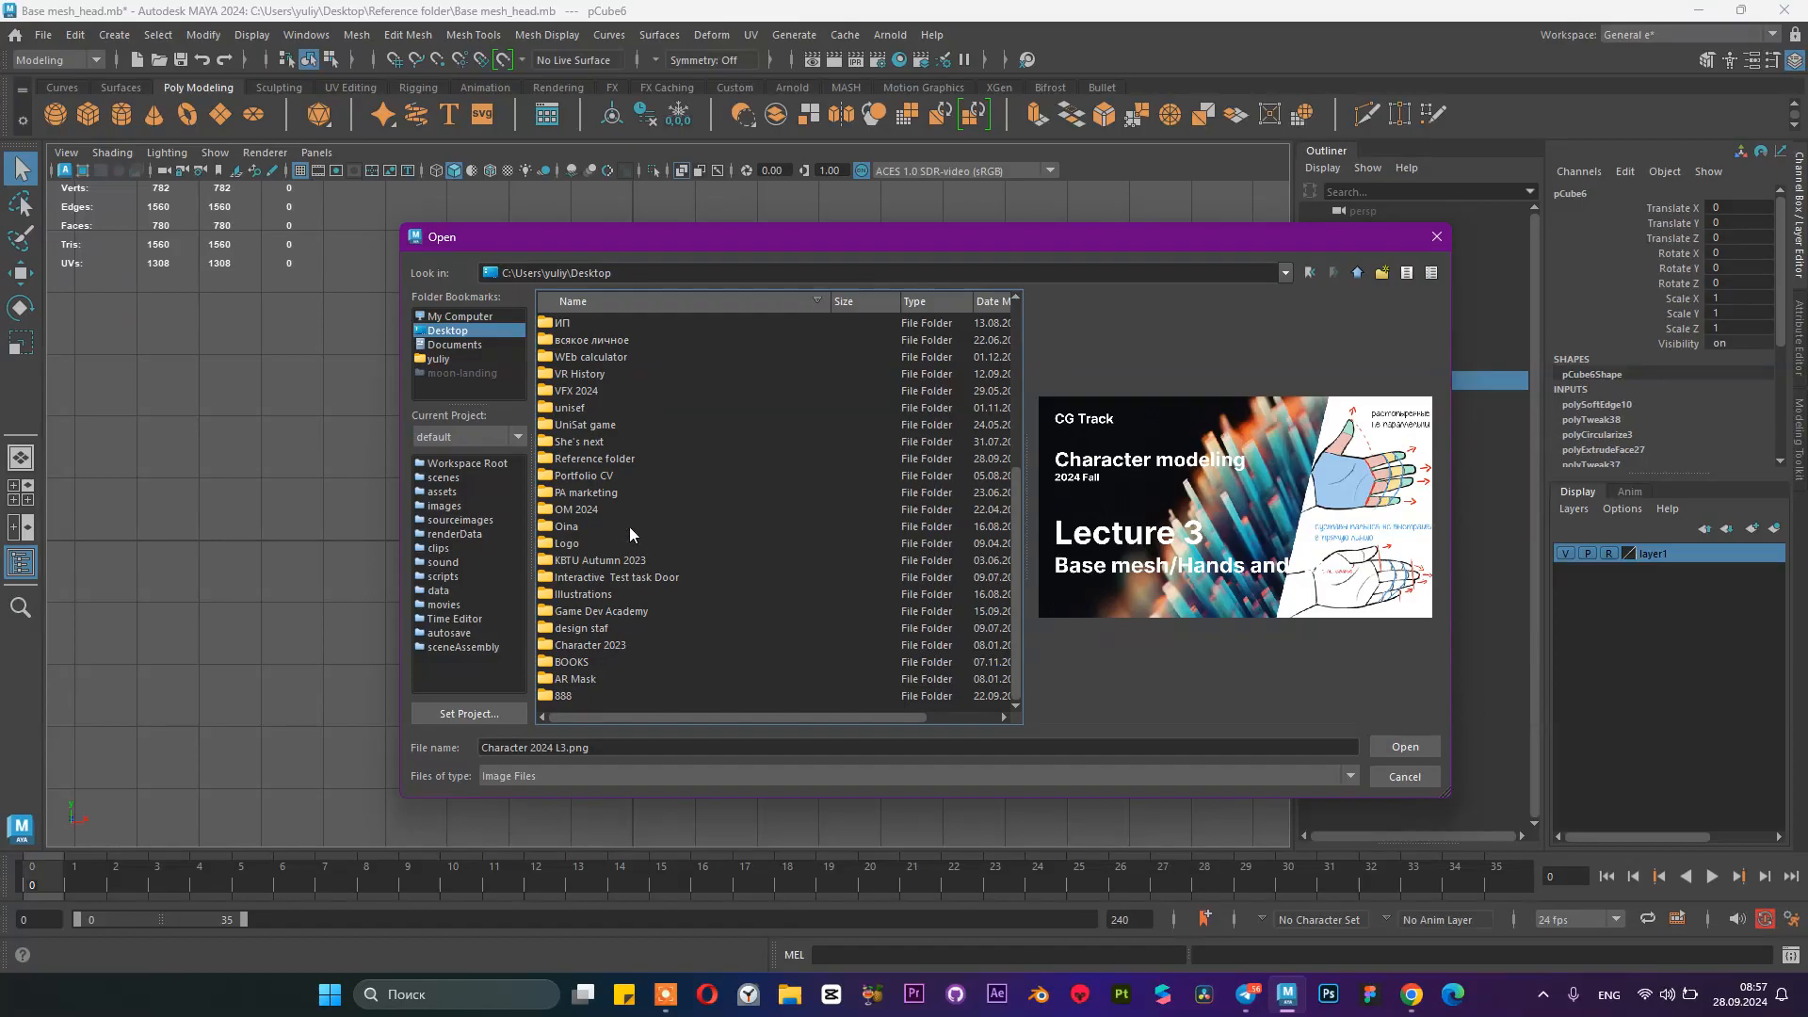
{"action": "double_click", "coordinate": [618, 458]}
Step: Preview the reference images and import photo_2024-09-27_11-48-35.jpg as an image plane in the front view
{"action": "left_click", "coordinate": [605, 323]}
{"action": "left_click", "coordinate": [615, 357]}
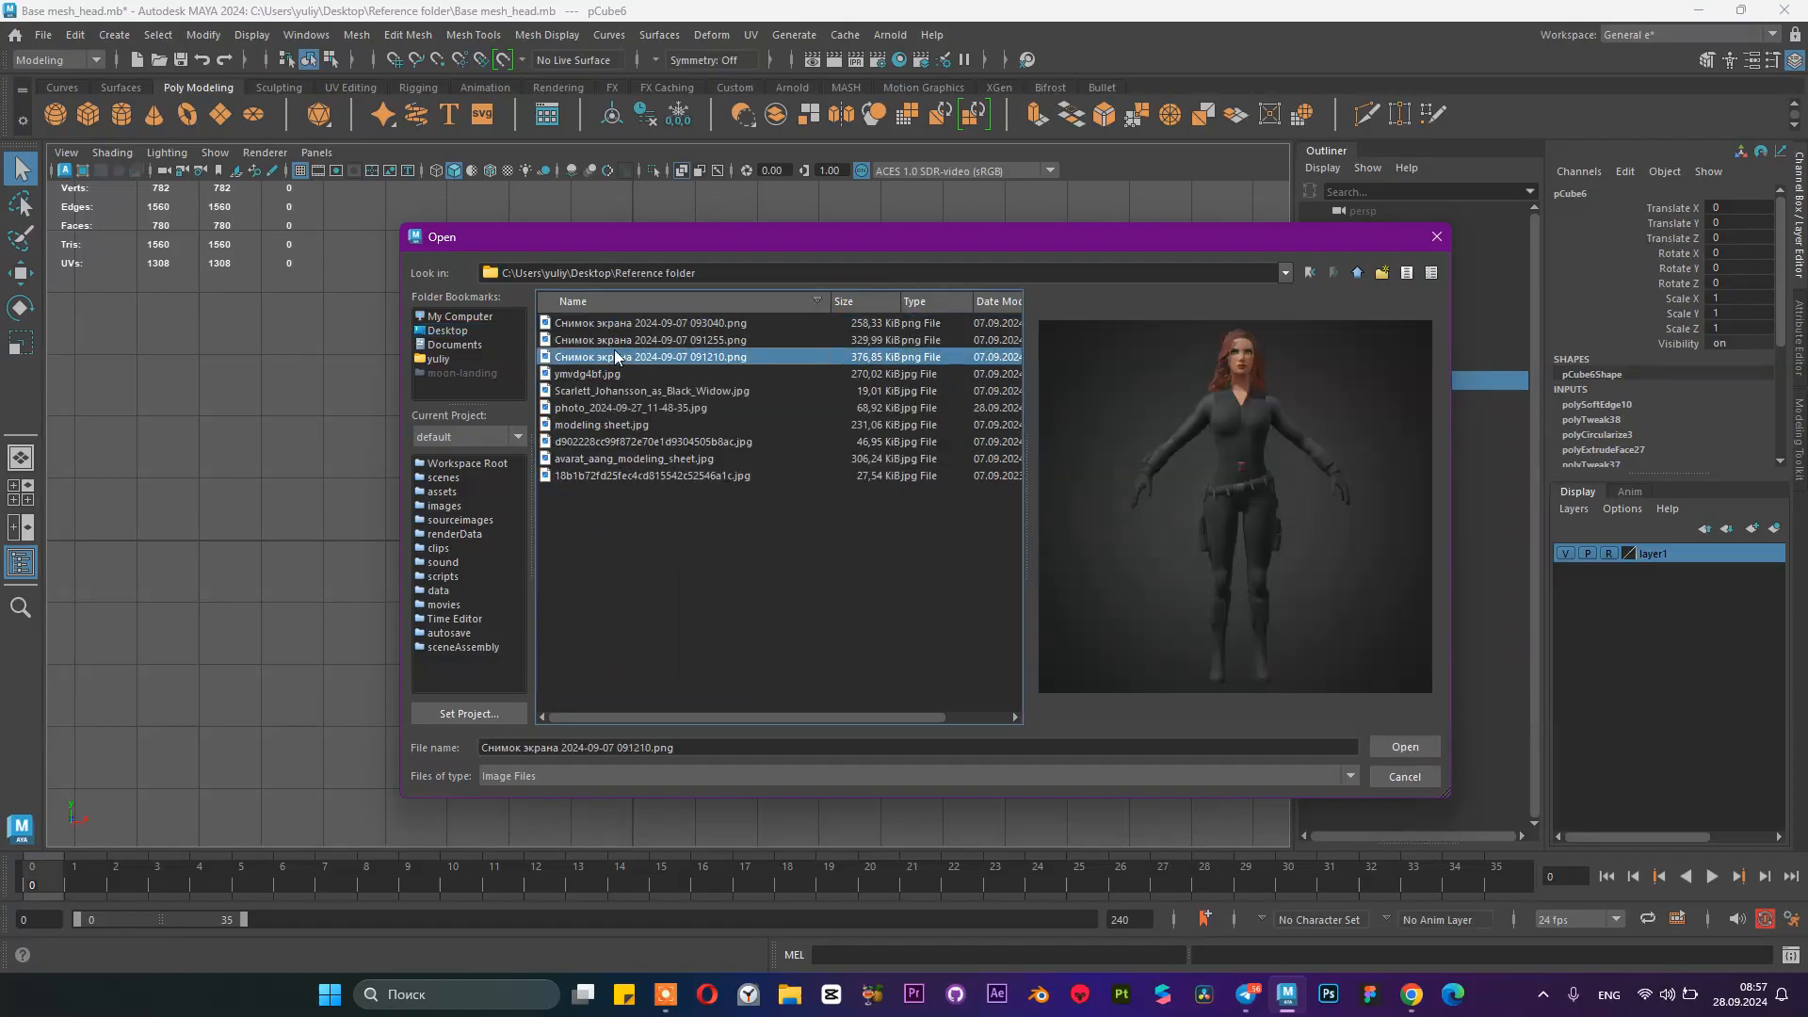
{"action": "left_click", "coordinate": [591, 476]}
{"action": "left_click", "coordinate": [603, 459]}
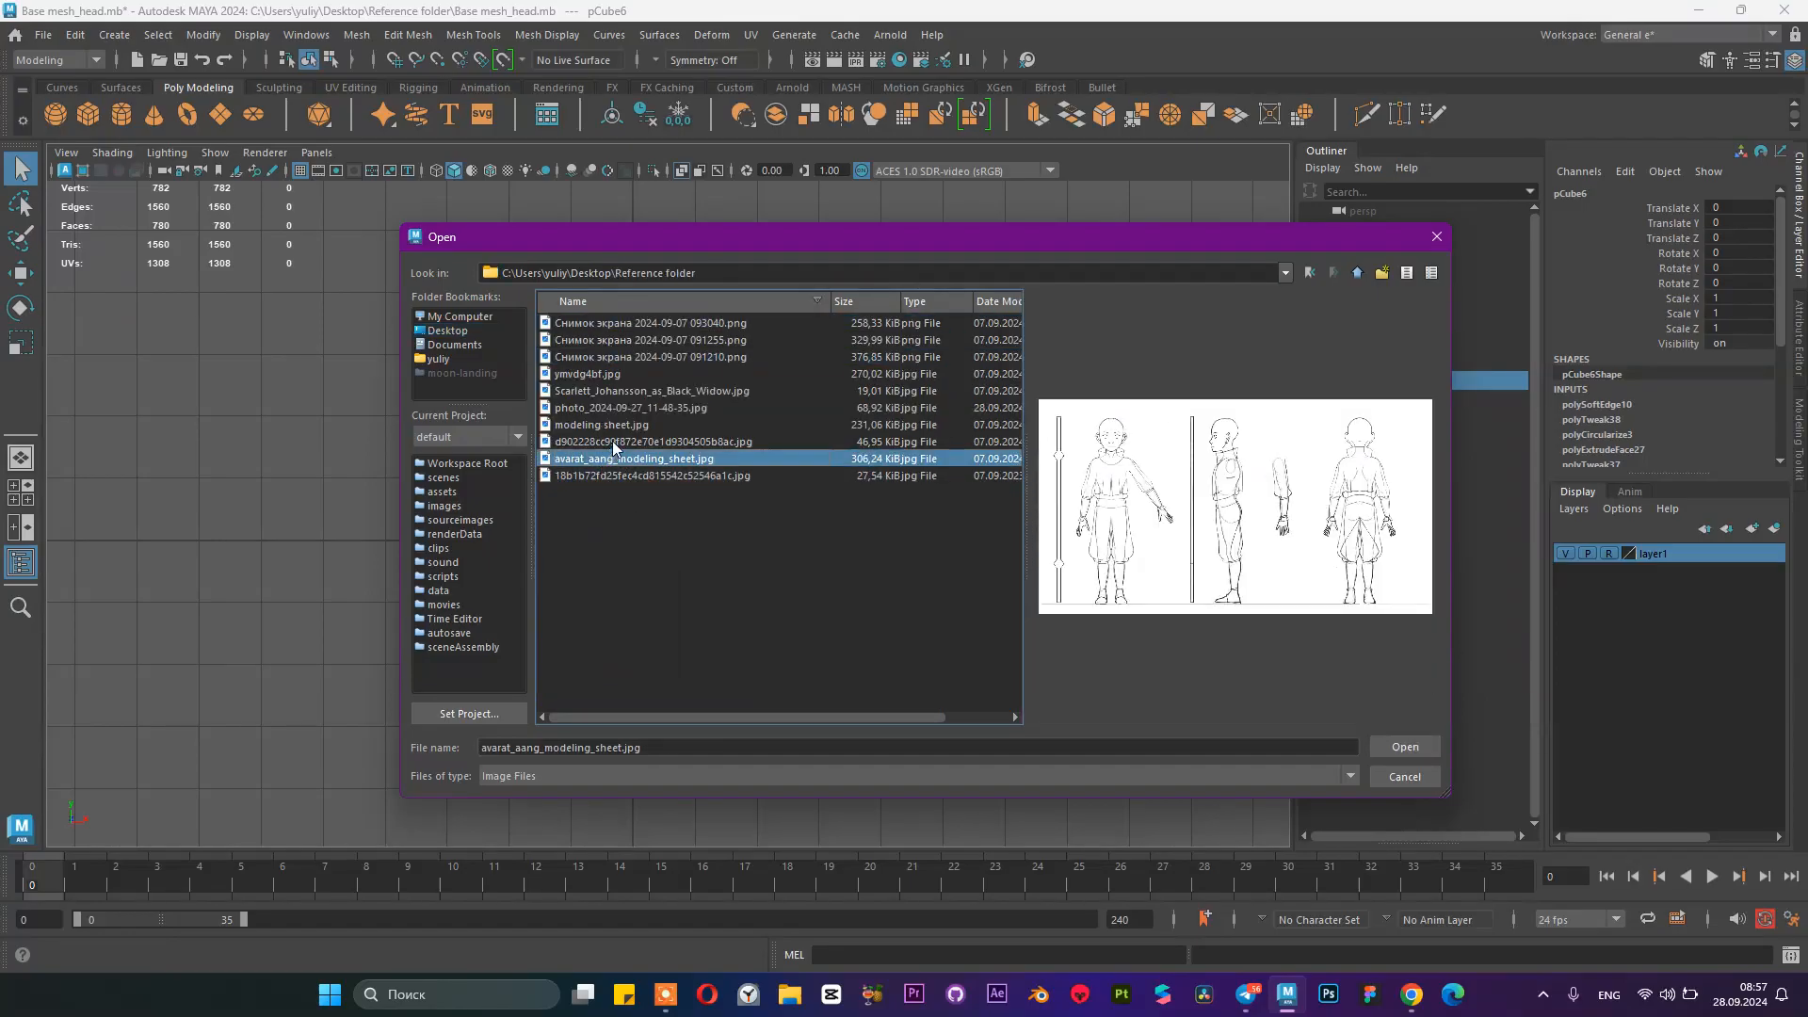
{"action": "left_click", "coordinate": [612, 440]}
{"action": "left_click", "coordinate": [615, 426]}
{"action": "left_click", "coordinate": [625, 407]}
{"action": "left_click", "coordinate": [636, 390]}
{"action": "left_click", "coordinate": [637, 409]}
{"action": "left_click", "coordinate": [1405, 745]}
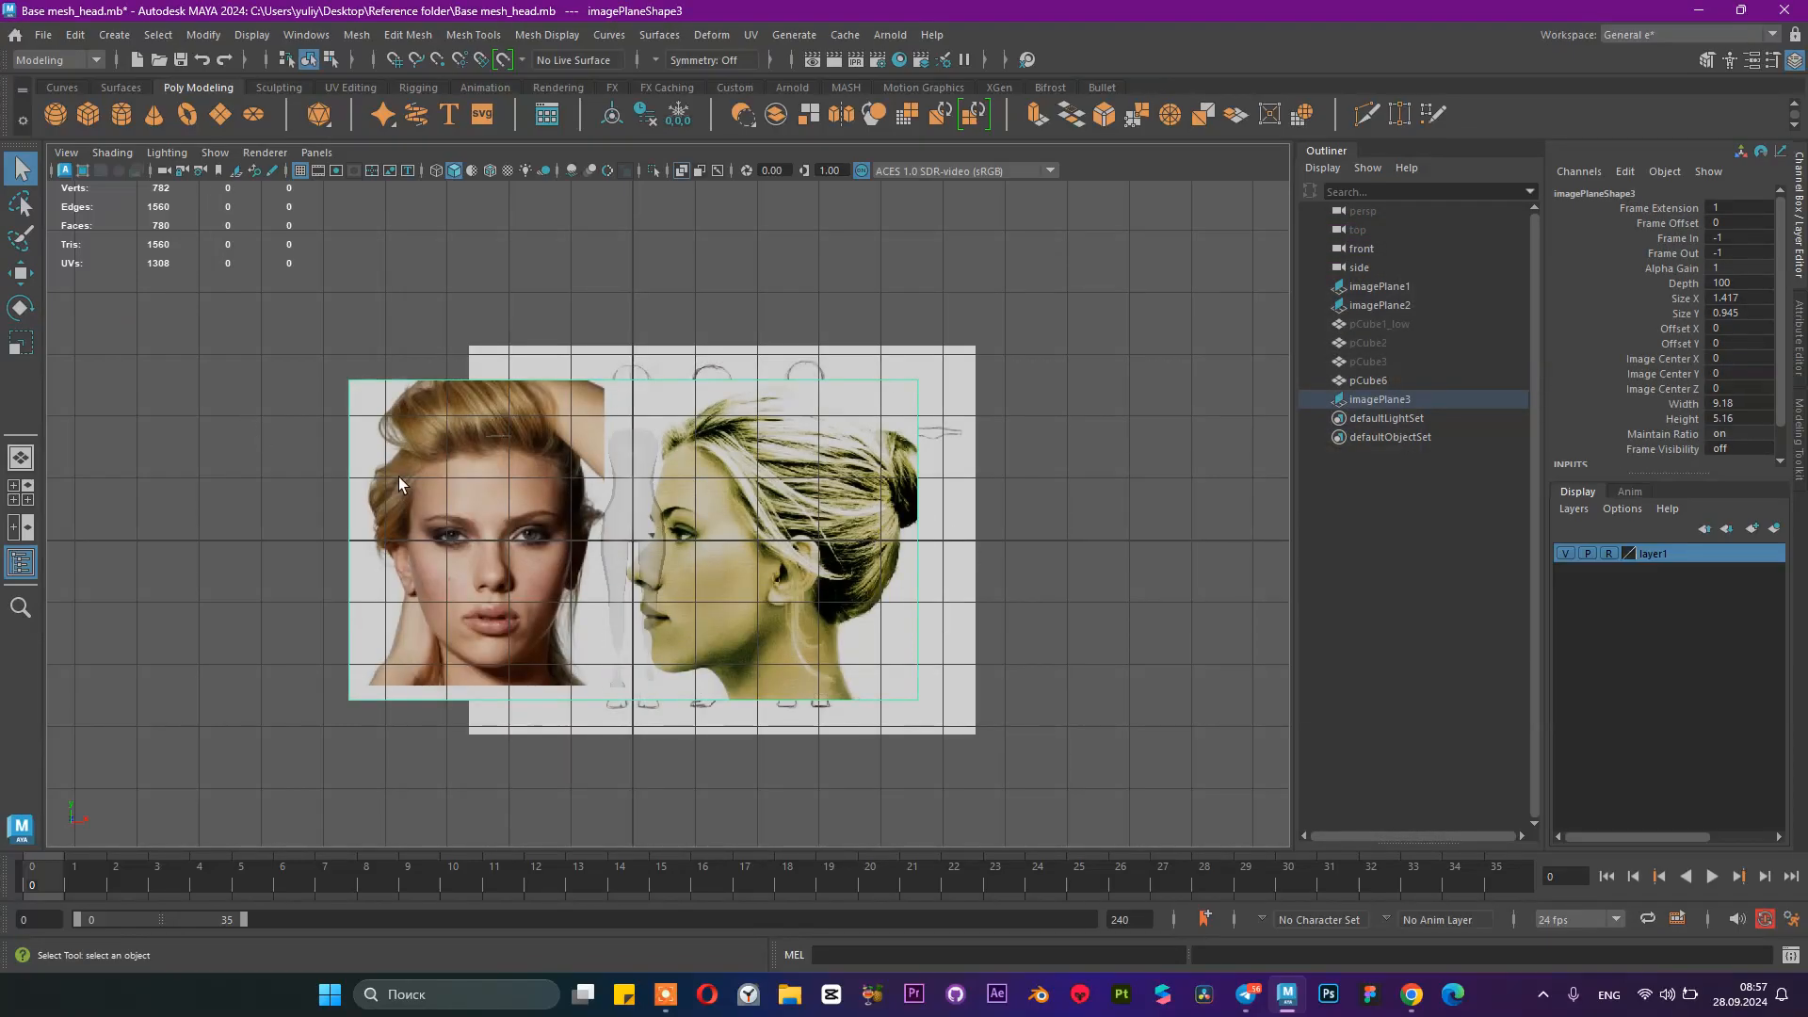
Step: Move the imported head photo plane to about X 2.172, Y 2.825 and scale it down uniformly to about 0.29
{"action": "left_click", "coordinate": [395, 492]}
{"action": "key", "text": "w"}
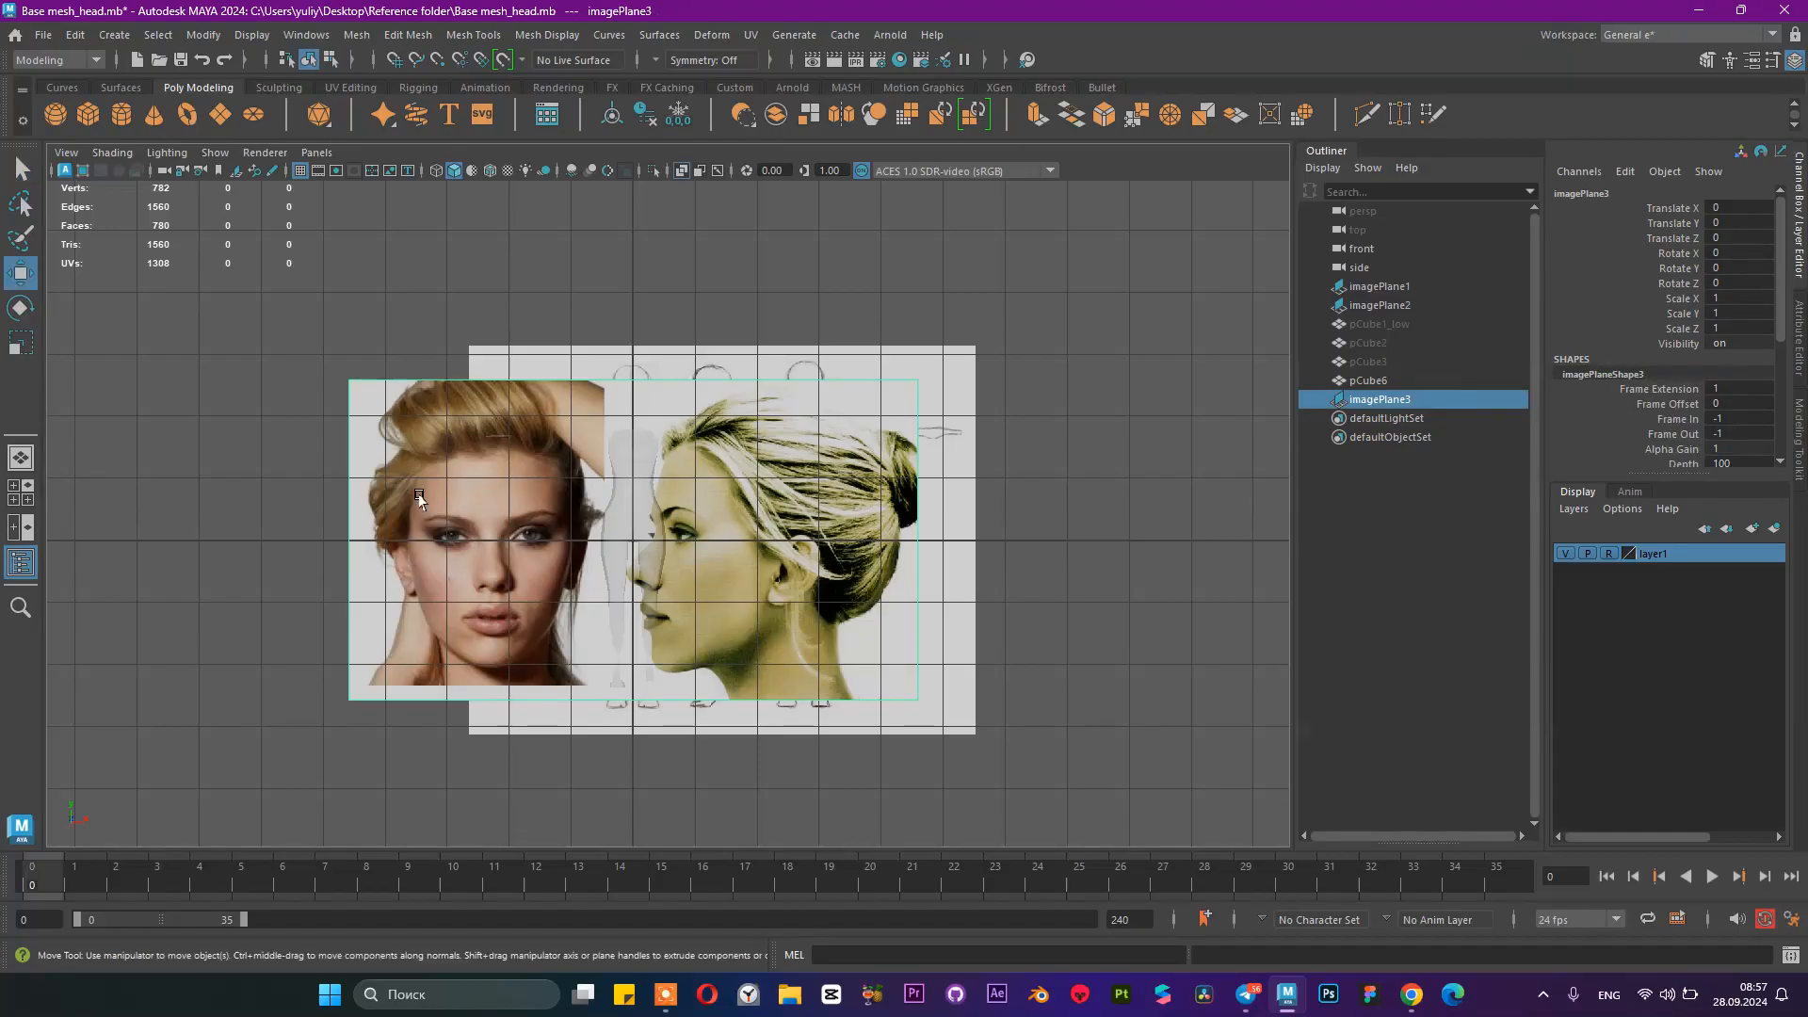
{"action": "left_click_drag", "start_coordinate": [632, 540], "coordinate": [767, 364]}
{"action": "scroll", "coordinate": [599, 322], "scroll_direction": "up", "scroll_amount": 3}
{"action": "key", "text": "r"}
{"action": "middle_click_drag", "start_coordinate": [630, 353], "coordinate": [455, 335]}
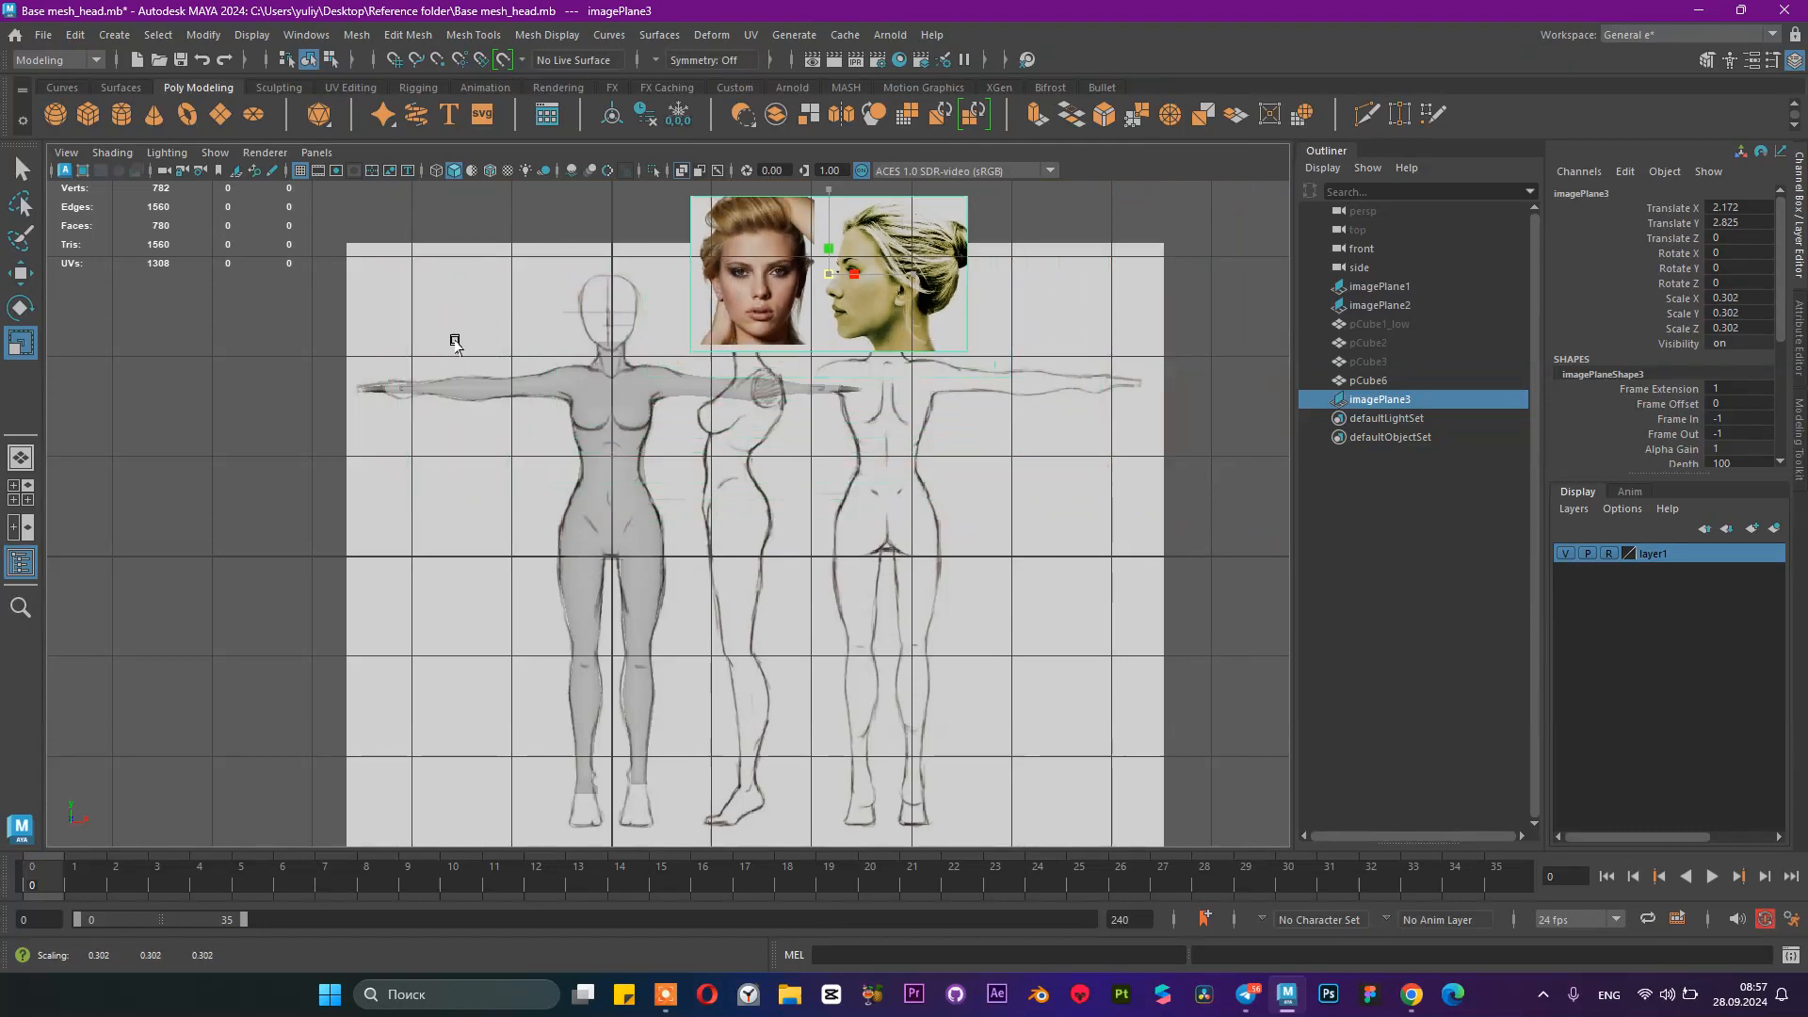
Step: Move the head photo plane over the head of the front-facing figure in the reference drawing
{"action": "key", "text": "w"}
{"action": "left_click_drag", "start_coordinate": [827, 280], "coordinate": [652, 321]}
{"action": "scroll", "coordinate": [742, 472], "scroll_direction": "up", "scroll_amount": 5}
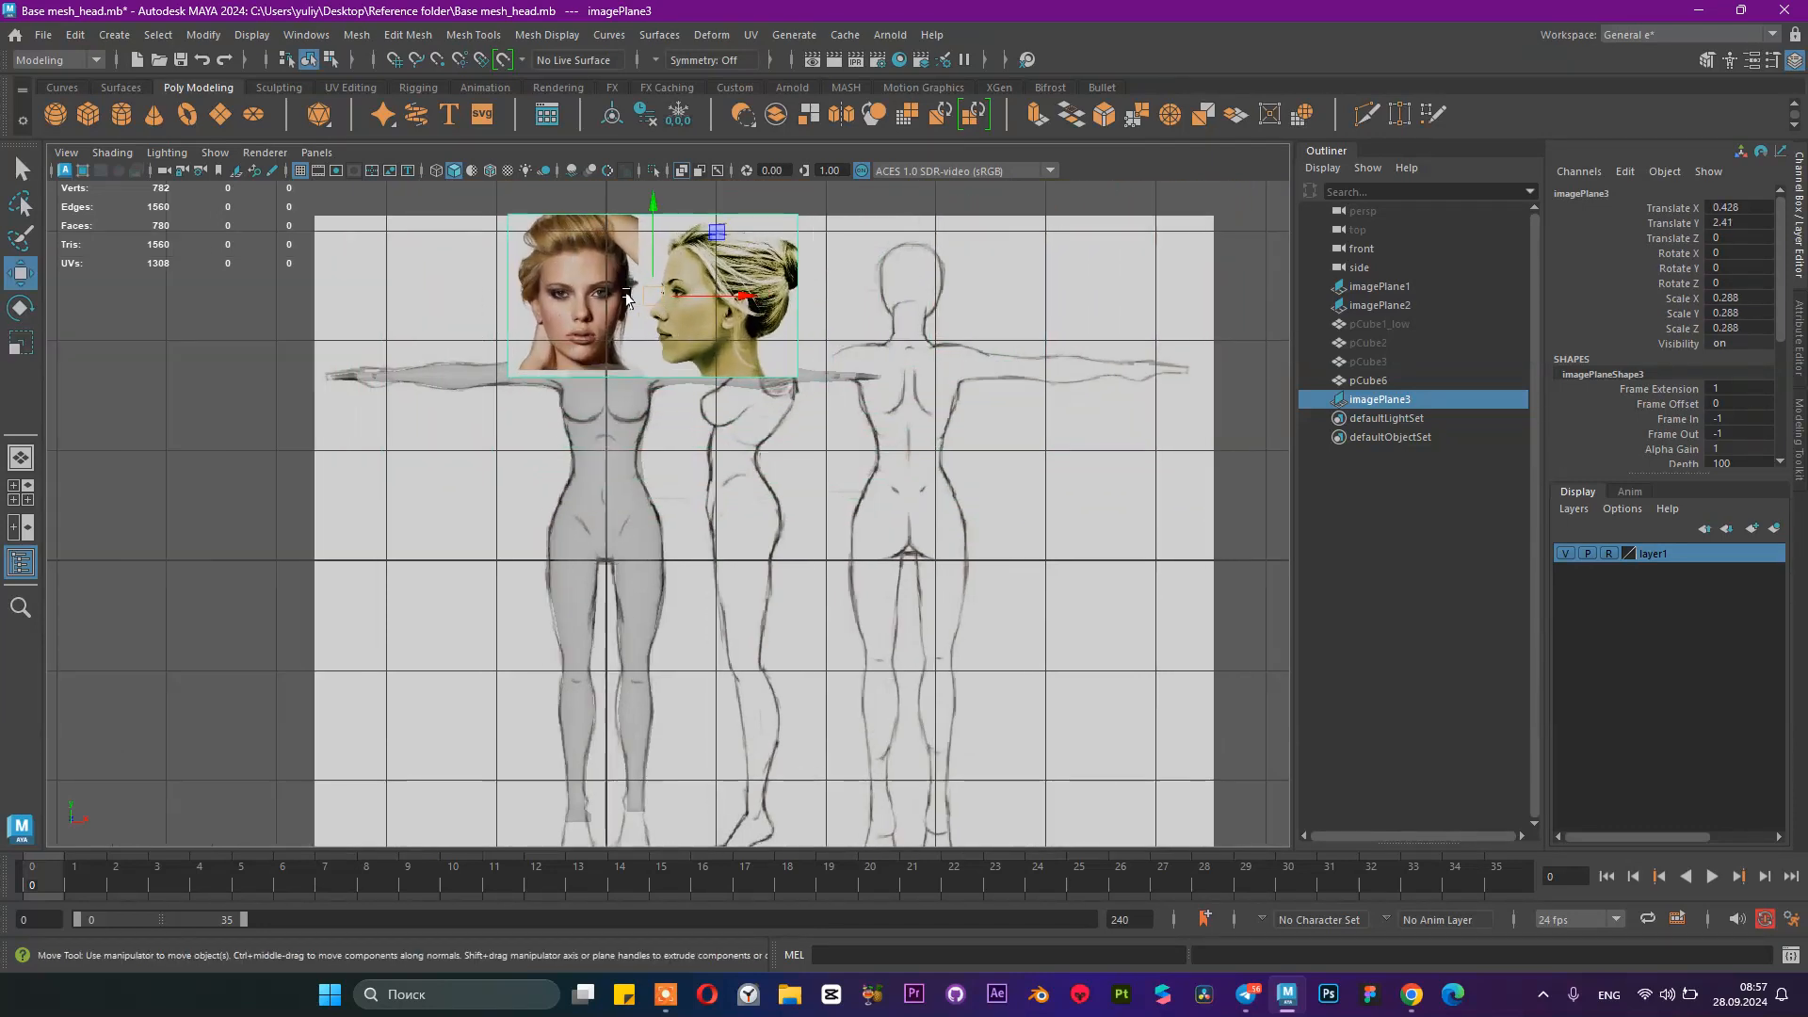
{"action": "left_click_drag", "start_coordinate": [731, 415], "coordinate": [646, 459]}
Step: Scale the head photo plane uniformly to about 0.185 and shift it horizontally to about X 0.424, centring the front face
{"action": "key", "text": "r"}
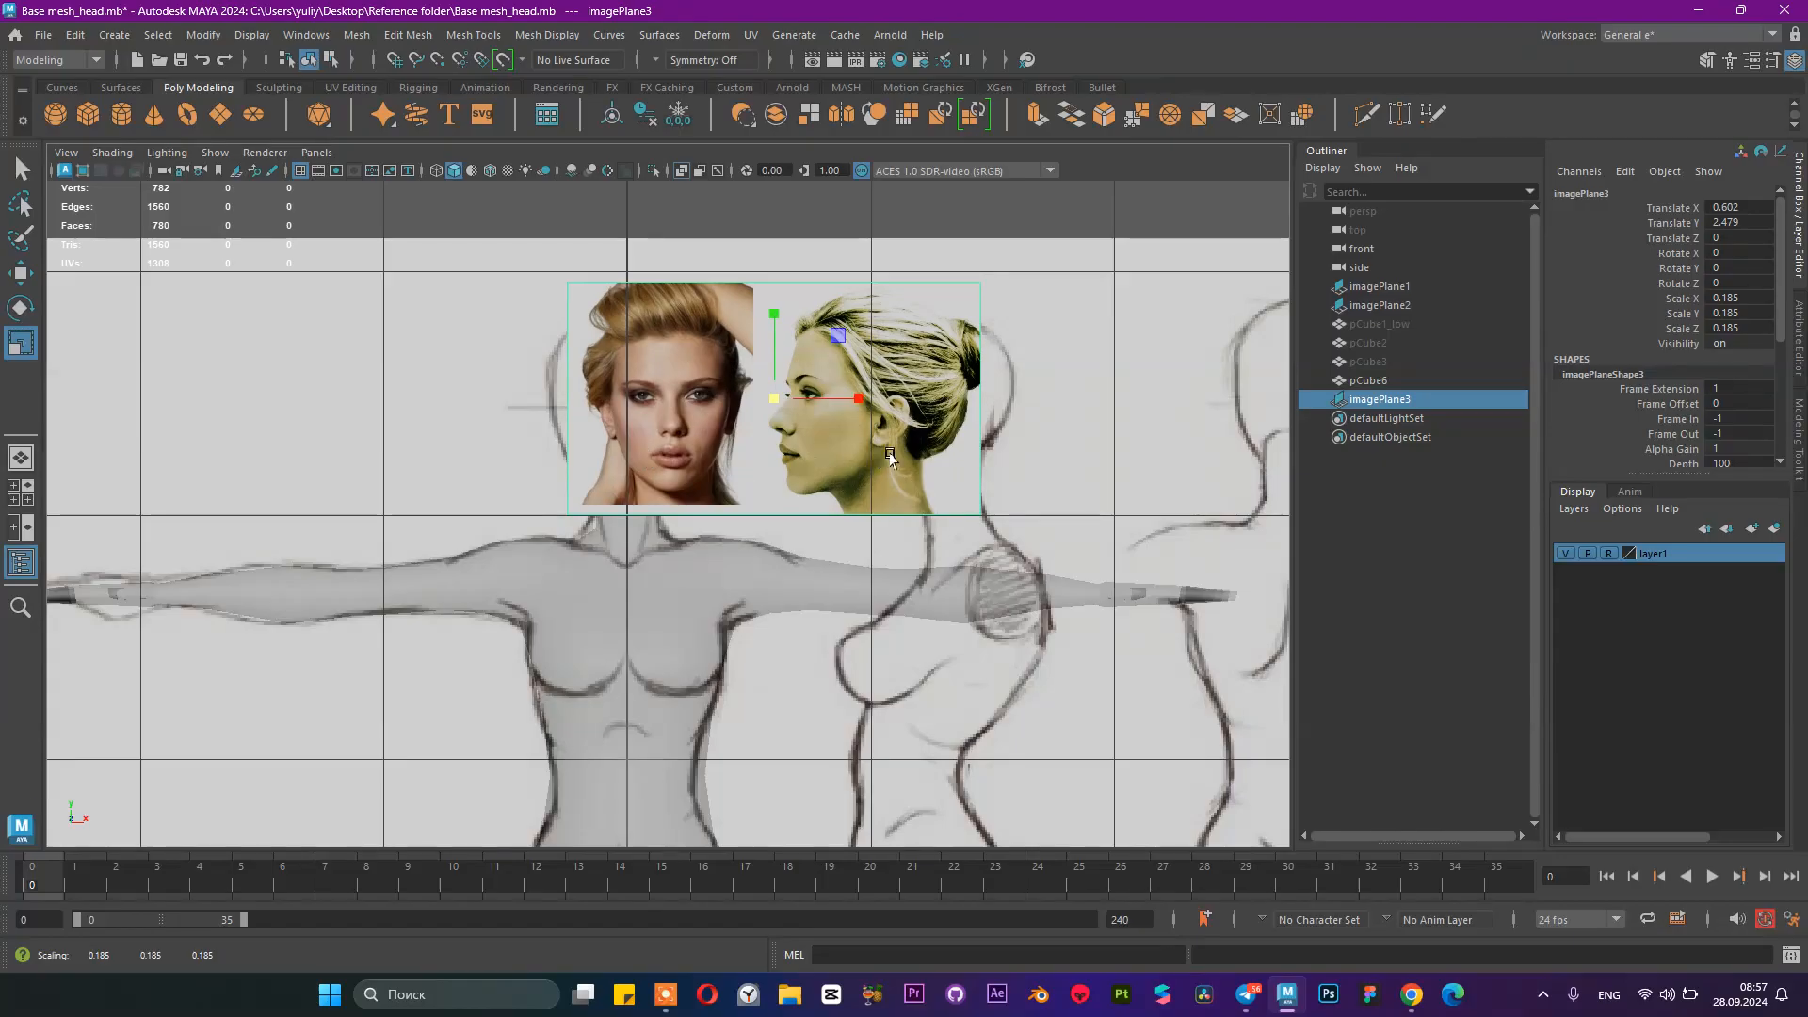
{"action": "key", "text": "w"}
{"action": "left_click_drag", "start_coordinate": [853, 414], "coordinate": [809, 408]}
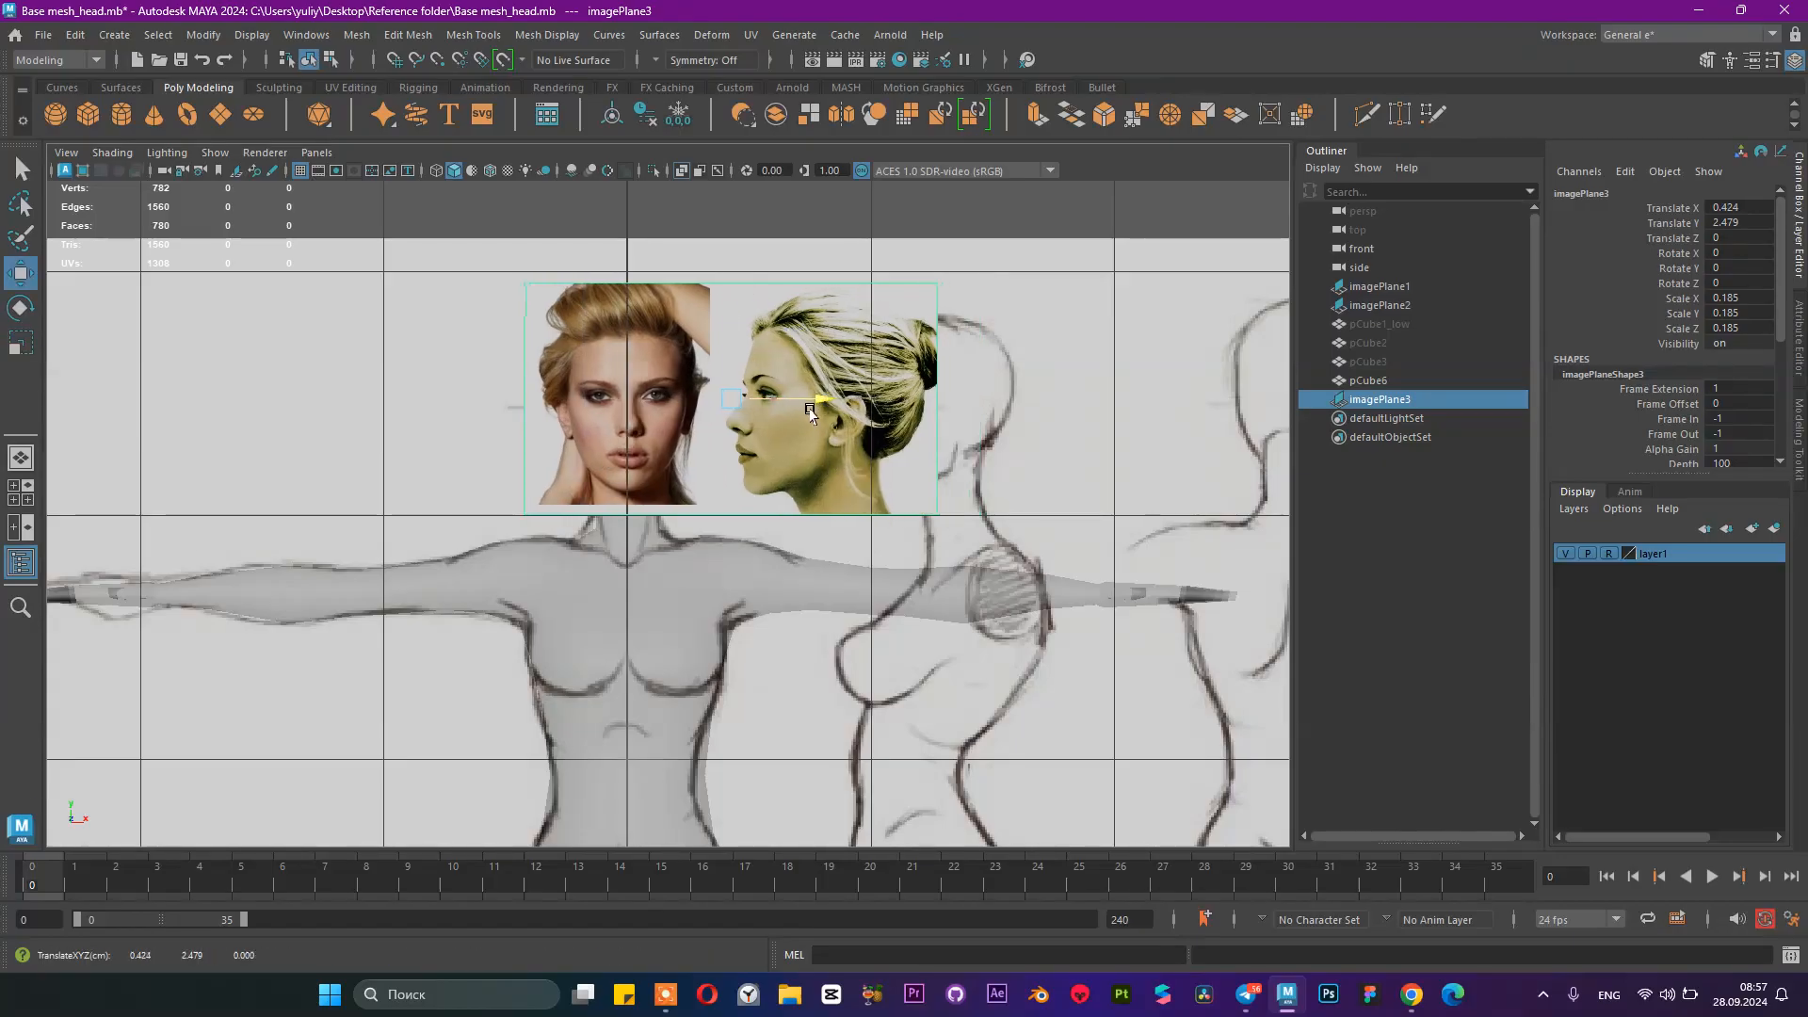
Step: Lower the head photo plane to about Y 2.425 and reduce its alpha gain to about 0.7
{"action": "left_click_drag", "start_coordinate": [730, 308], "coordinate": [731, 321]}
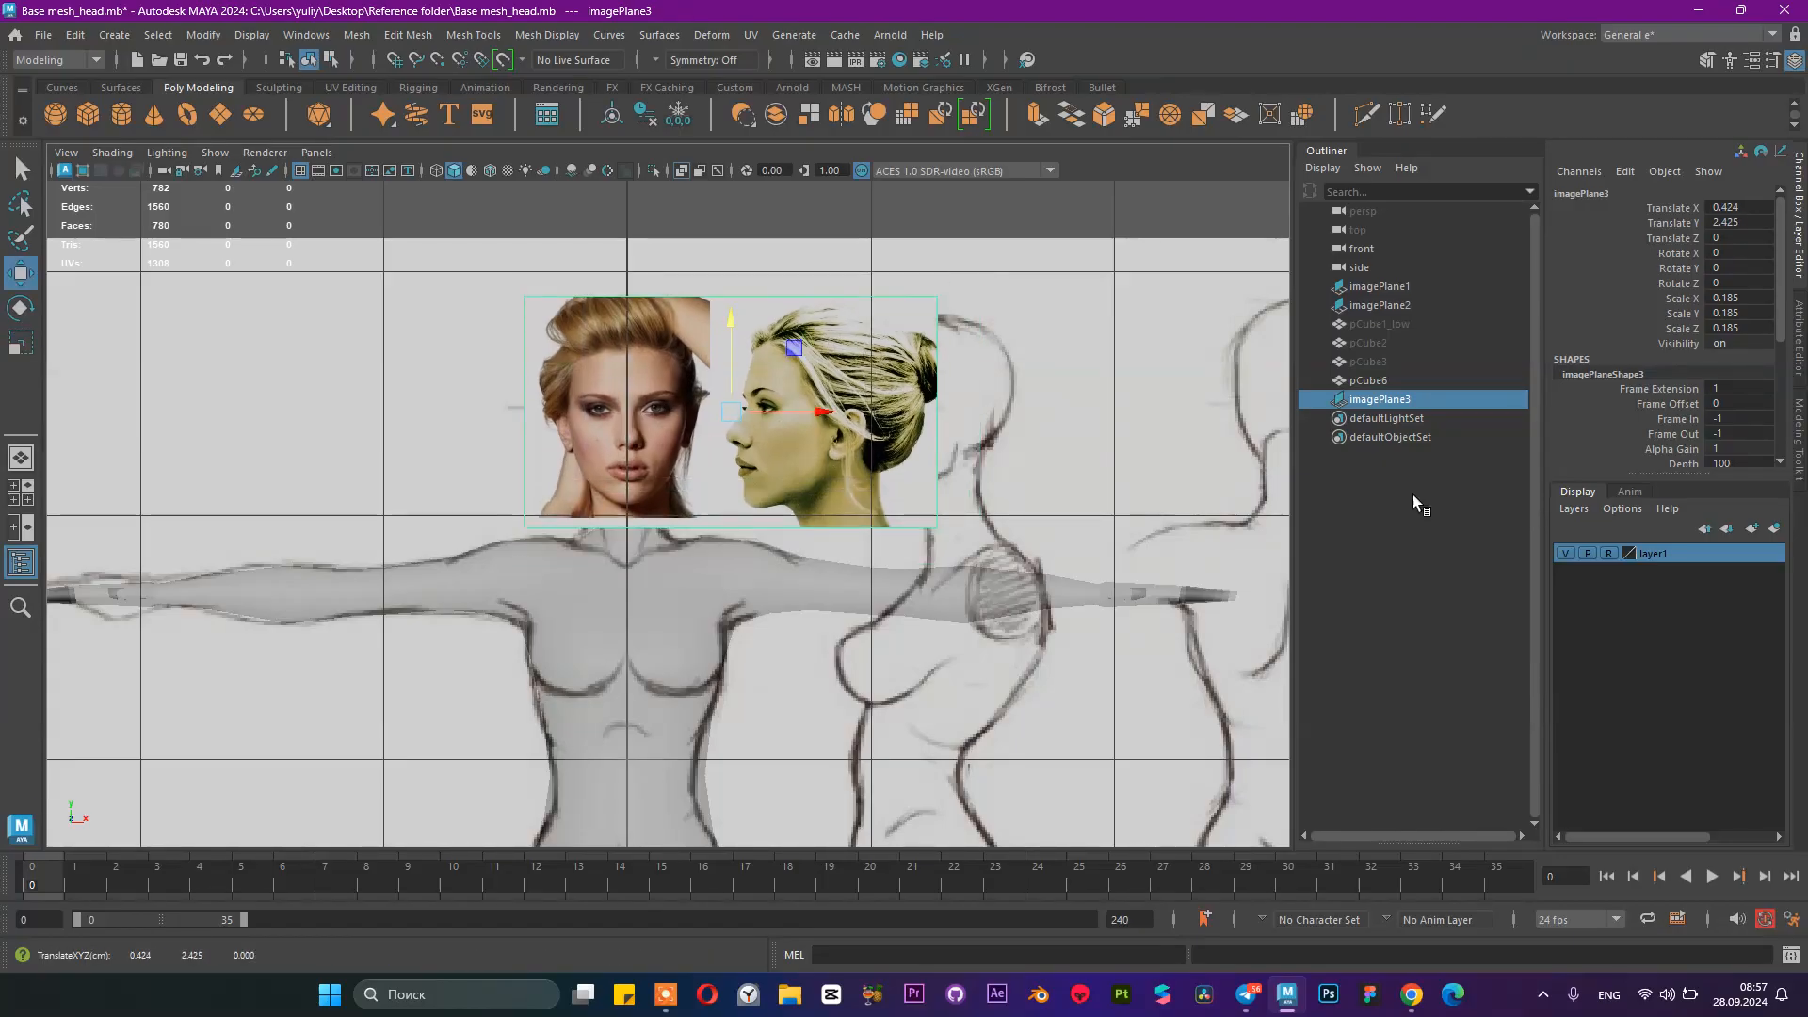
{"action": "left_click", "coordinate": [1798, 311]}
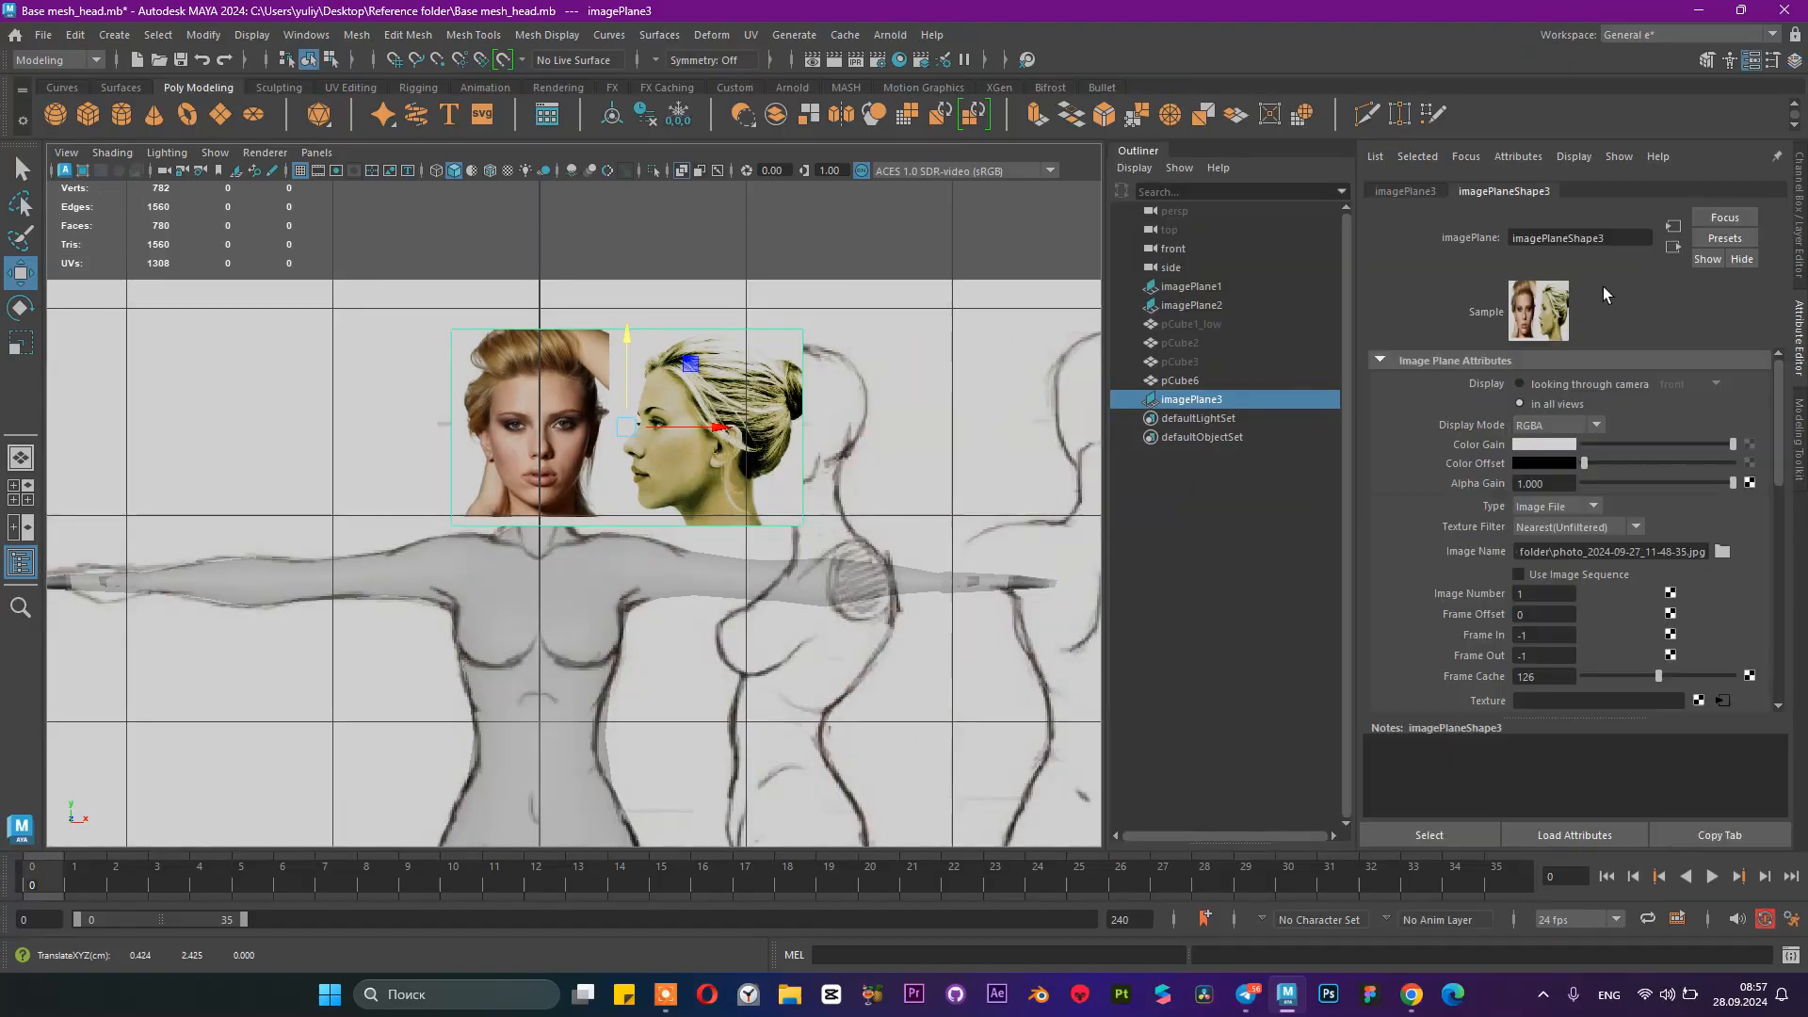
{"action": "left_click", "coordinate": [1684, 482]}
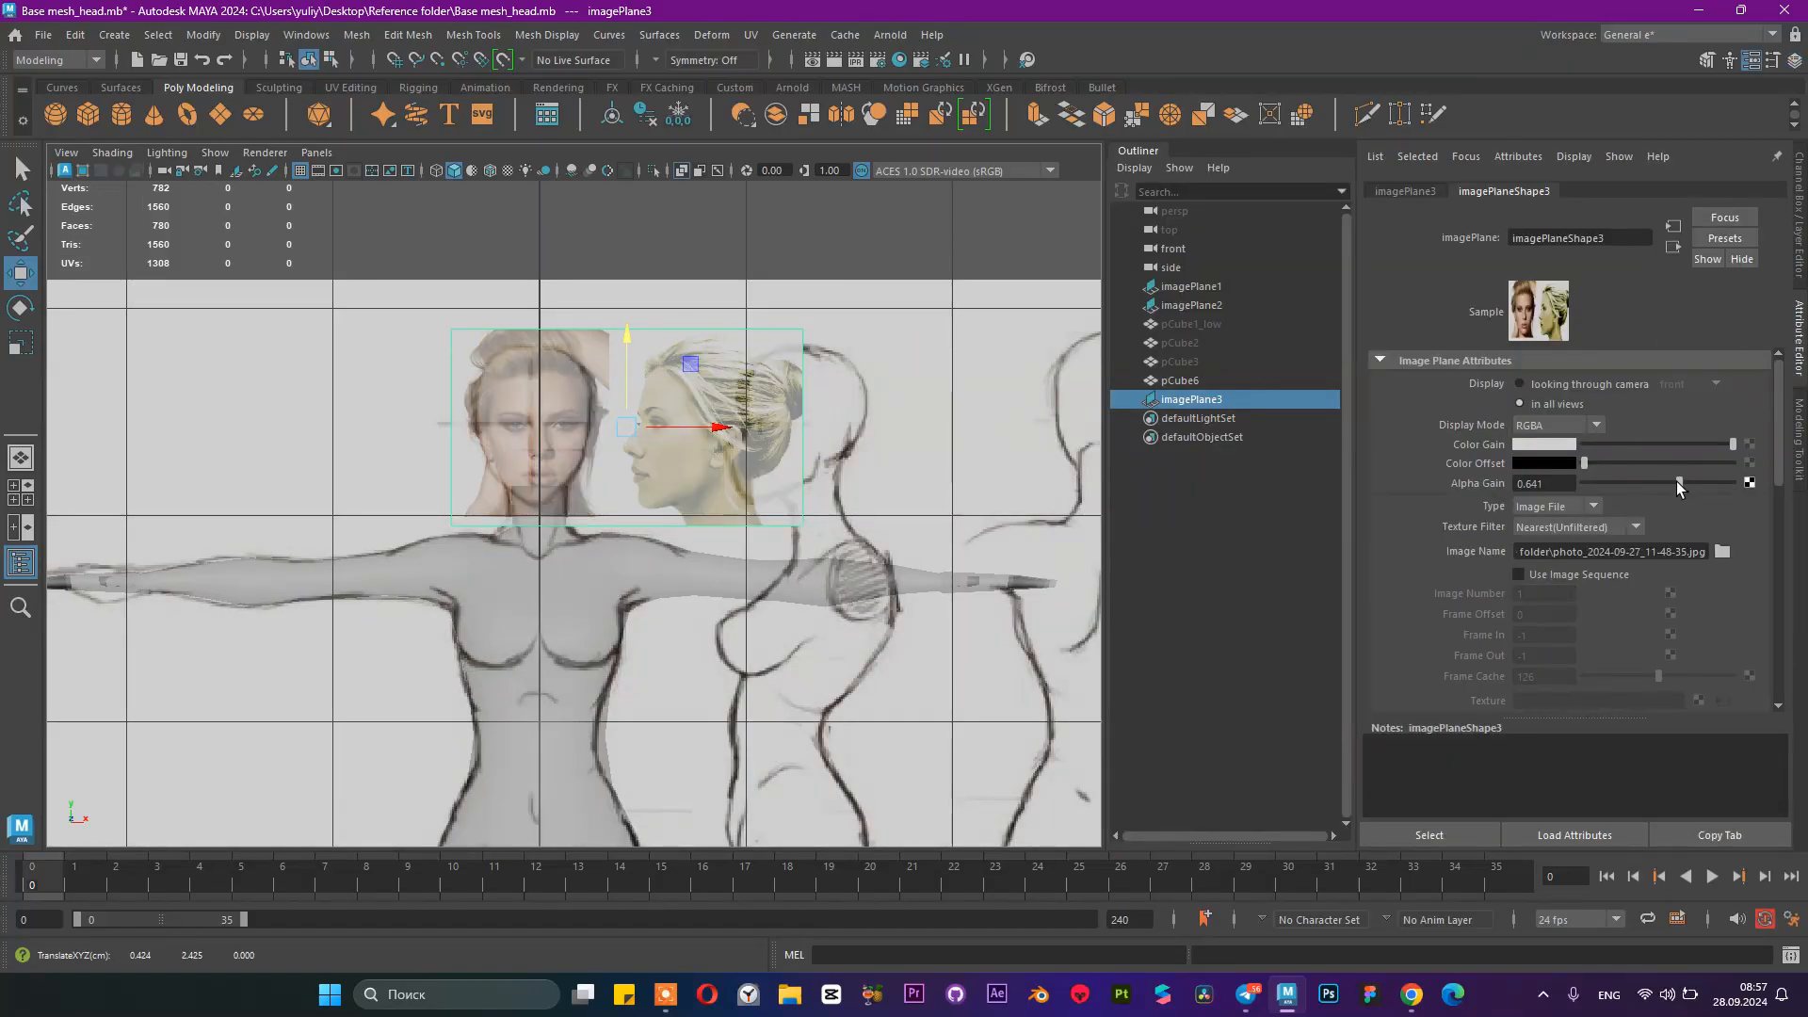
{"action": "left_click_drag", "start_coordinate": [1684, 484], "coordinate": [1686, 482]}
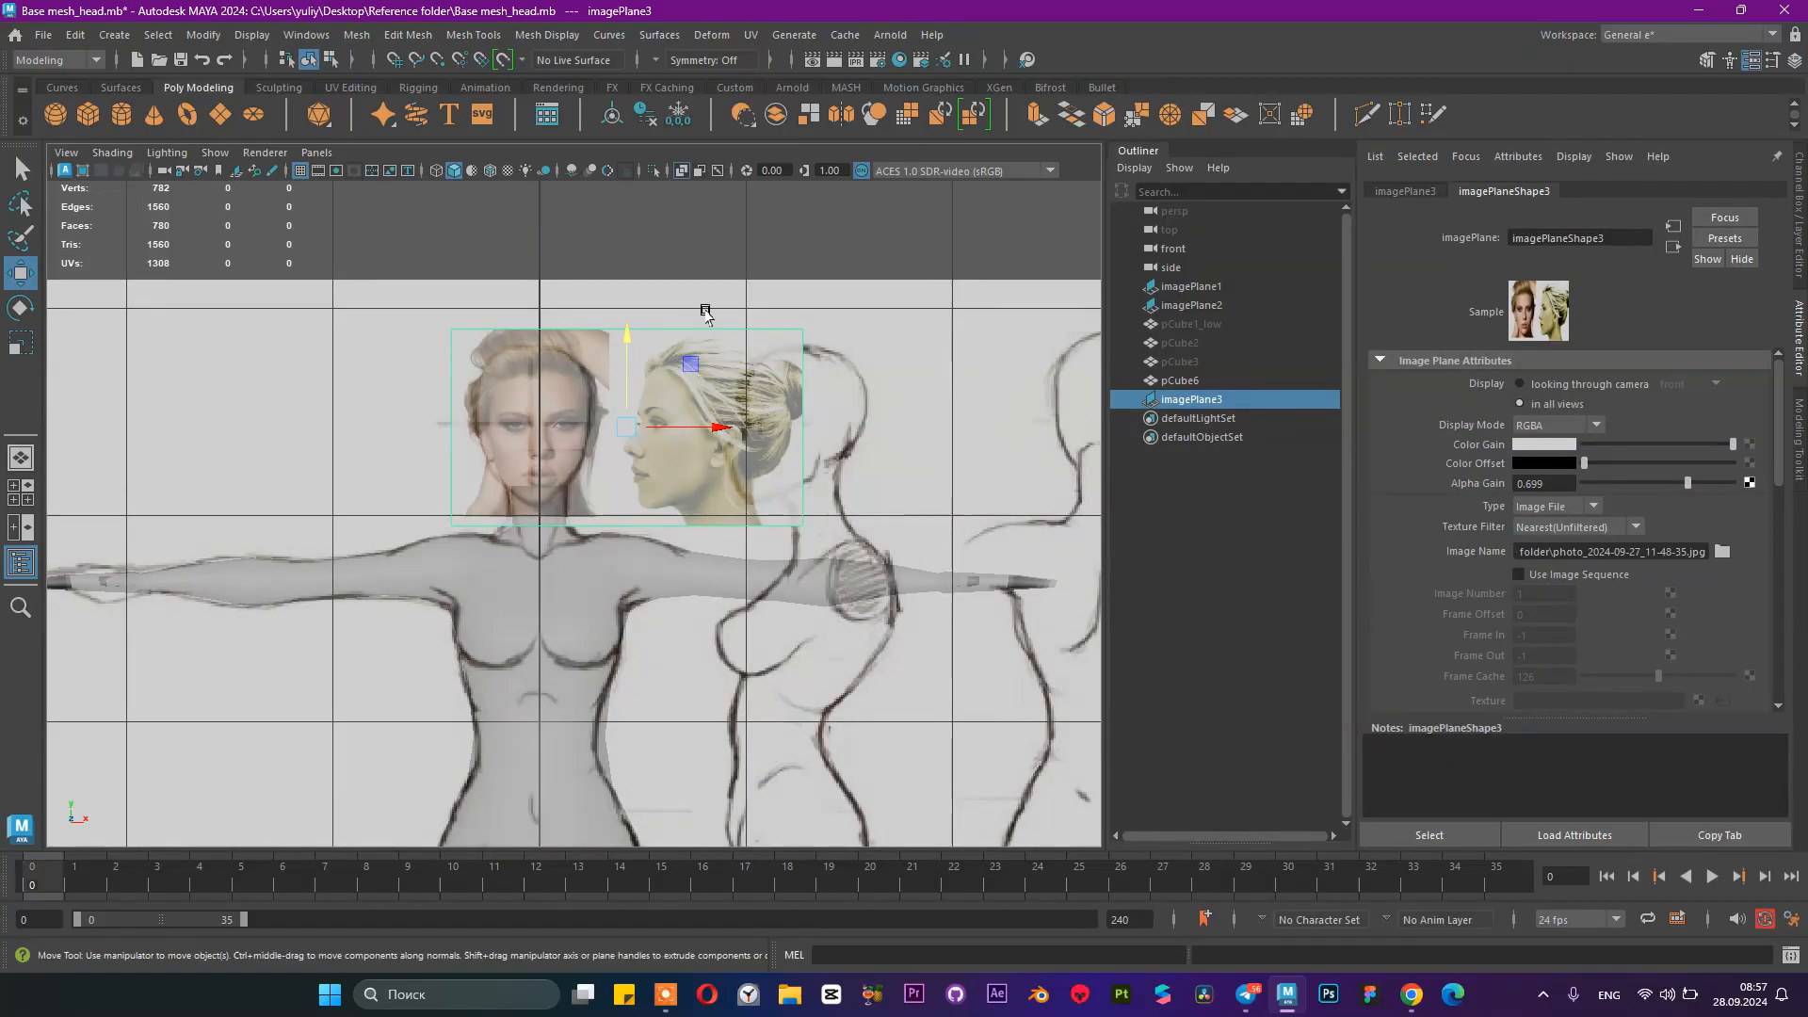
Step: Align the semi-transparent head photo with the front drawing's head by moving the plane to about X 0.409, Y 2.463
{"action": "scroll", "coordinate": [659, 300], "scroll_direction": "up", "scroll_amount": 5}
{"action": "left_click_drag", "start_coordinate": [657, 293], "coordinate": [658, 281]}
{"action": "left_click_drag", "start_coordinate": [763, 374], "coordinate": [739, 373]}
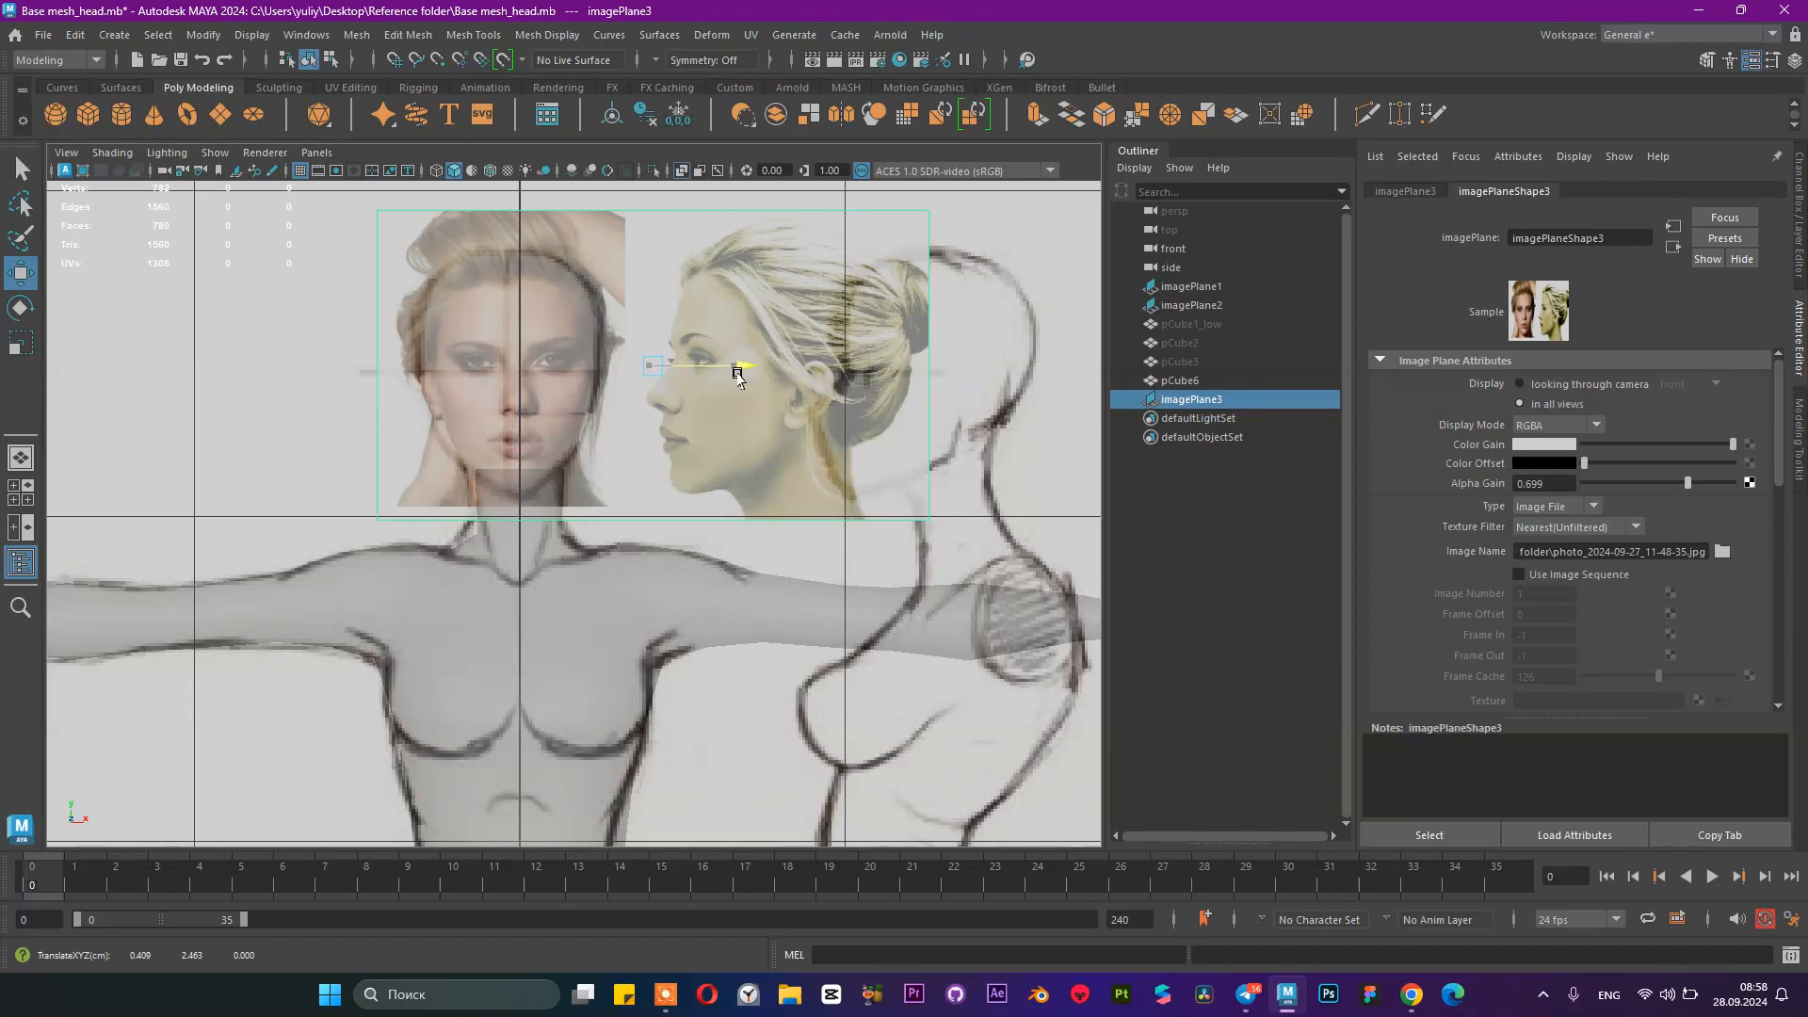
Step: Check the head photo at full opacity, then set its alpha gain to about 0.647
{"action": "left_click_drag", "start_coordinate": [1671, 482], "coordinate": [1737, 482]}
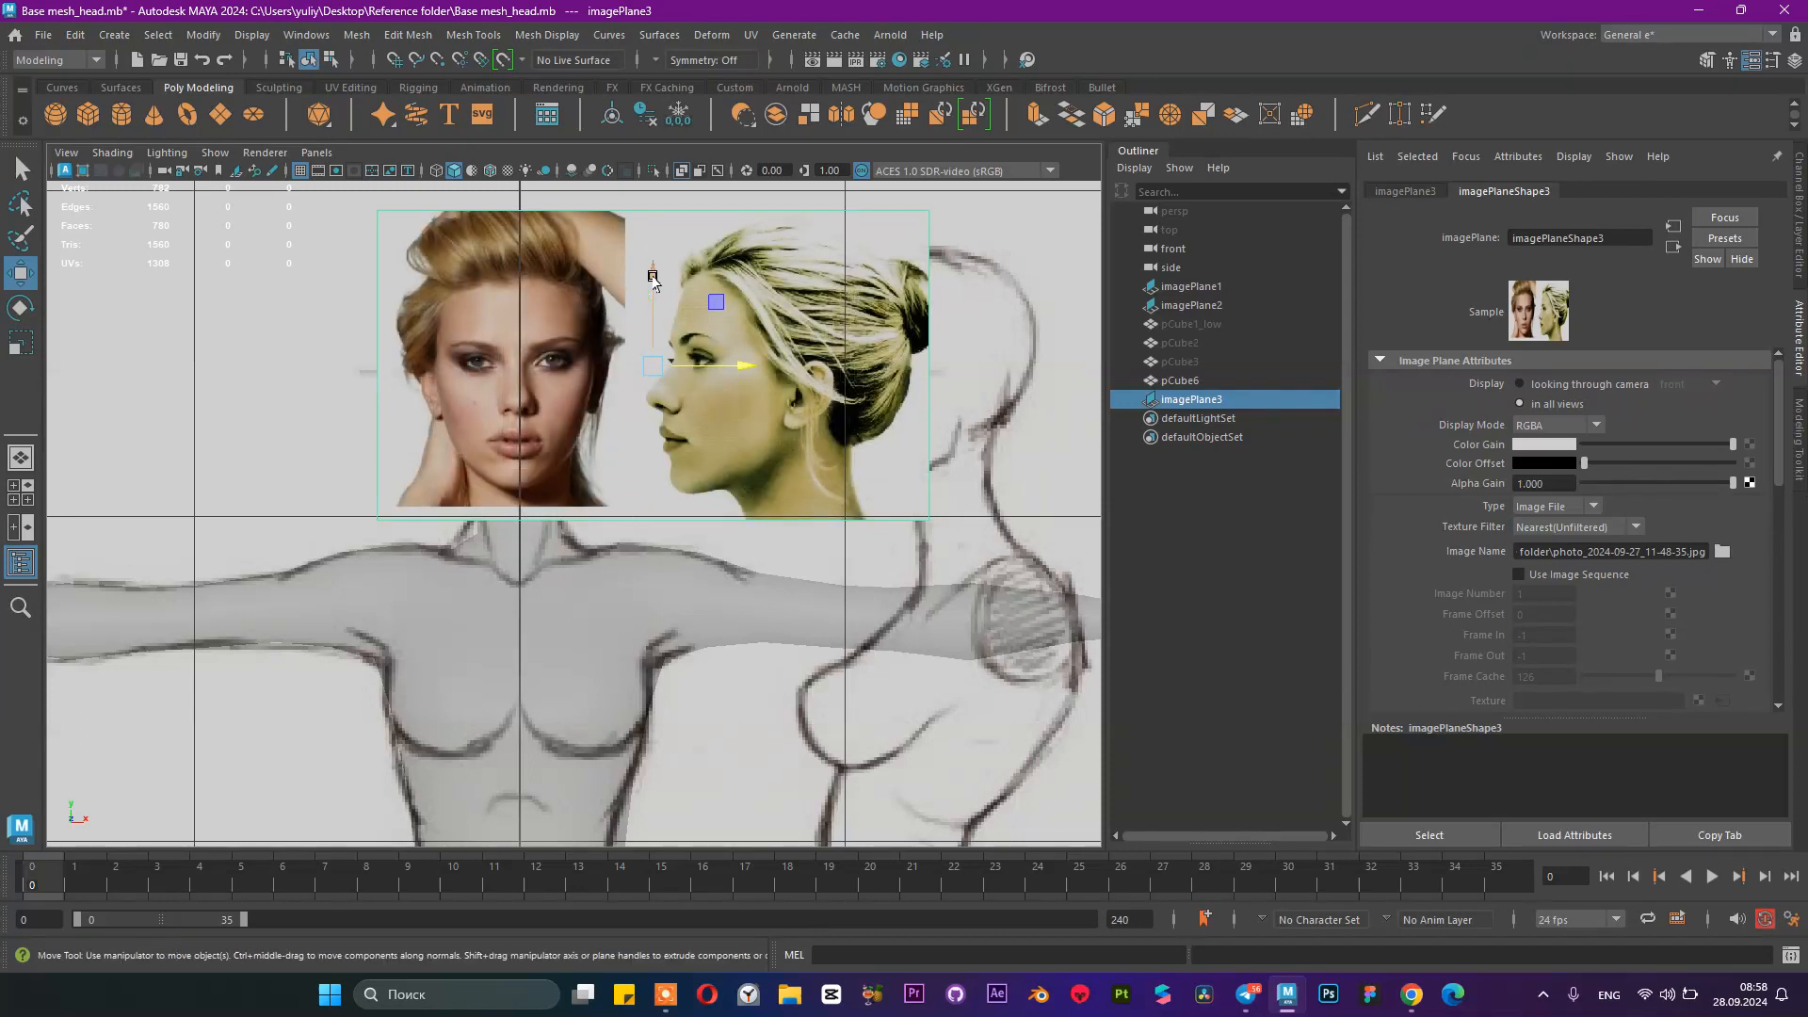
{"action": "left_click", "coordinate": [1668, 482]}
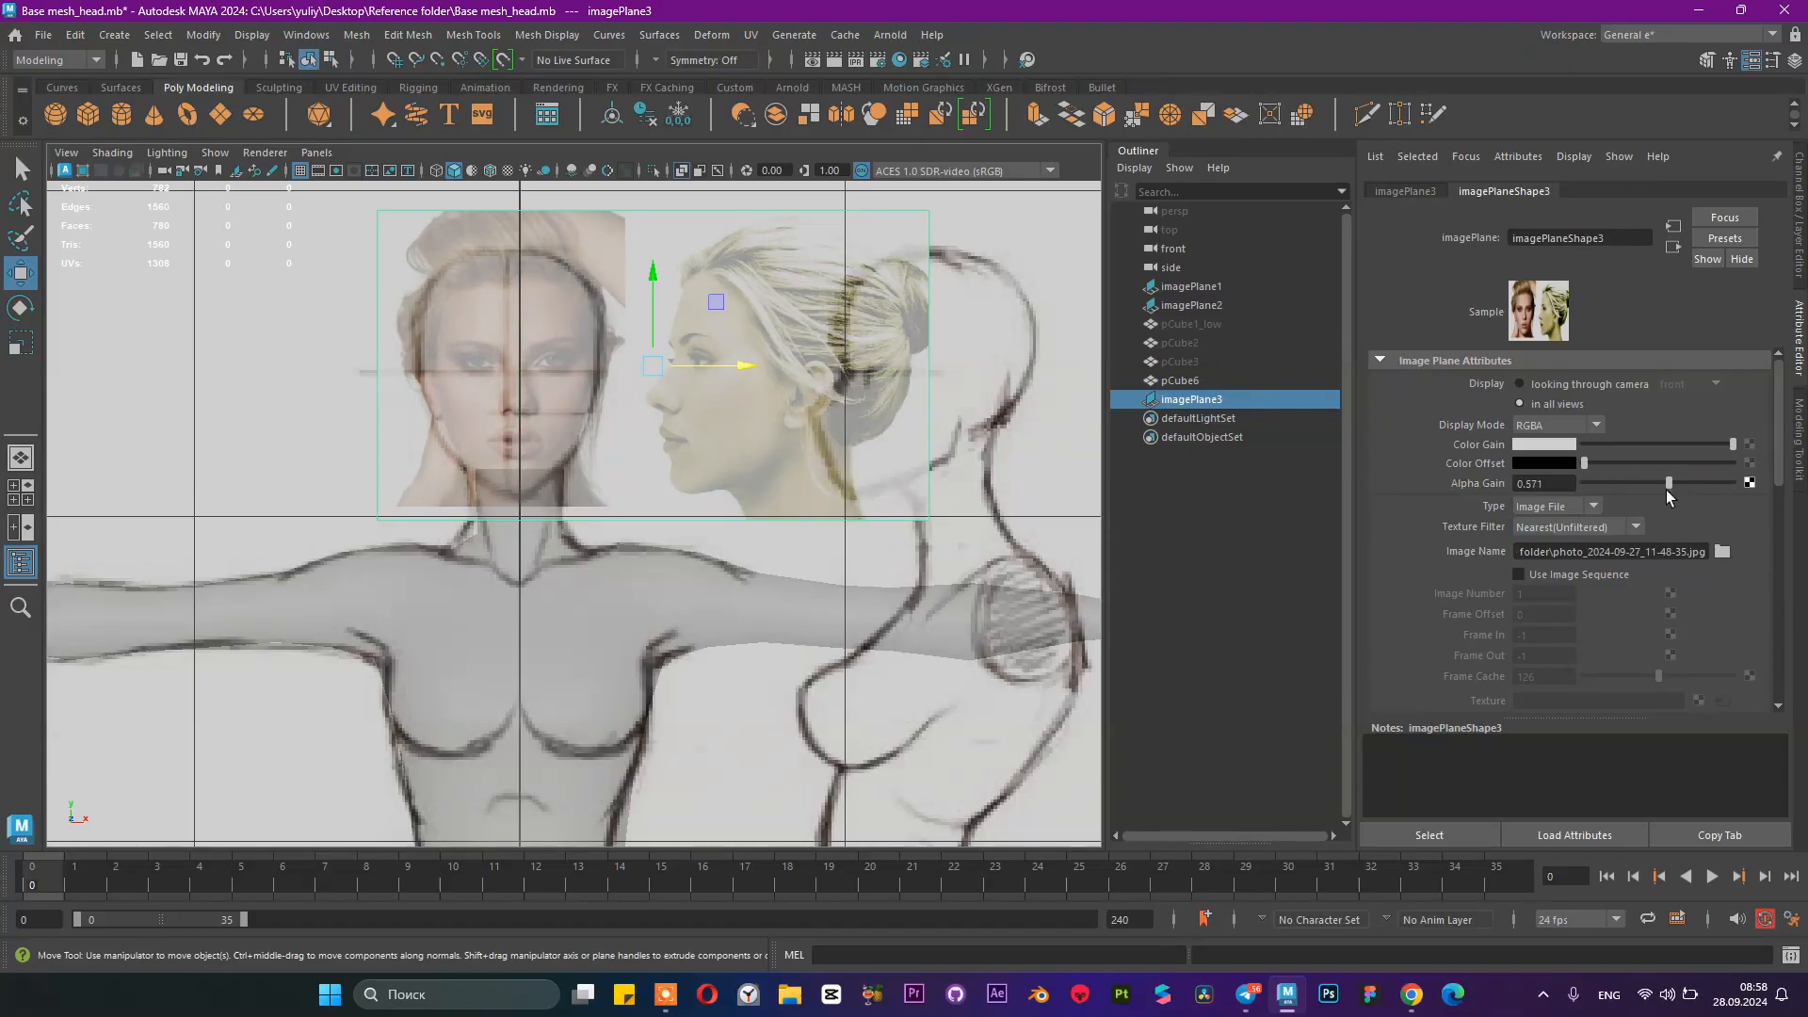
{"action": "left_click_drag", "start_coordinate": [1672, 493], "coordinate": [1678, 494]}
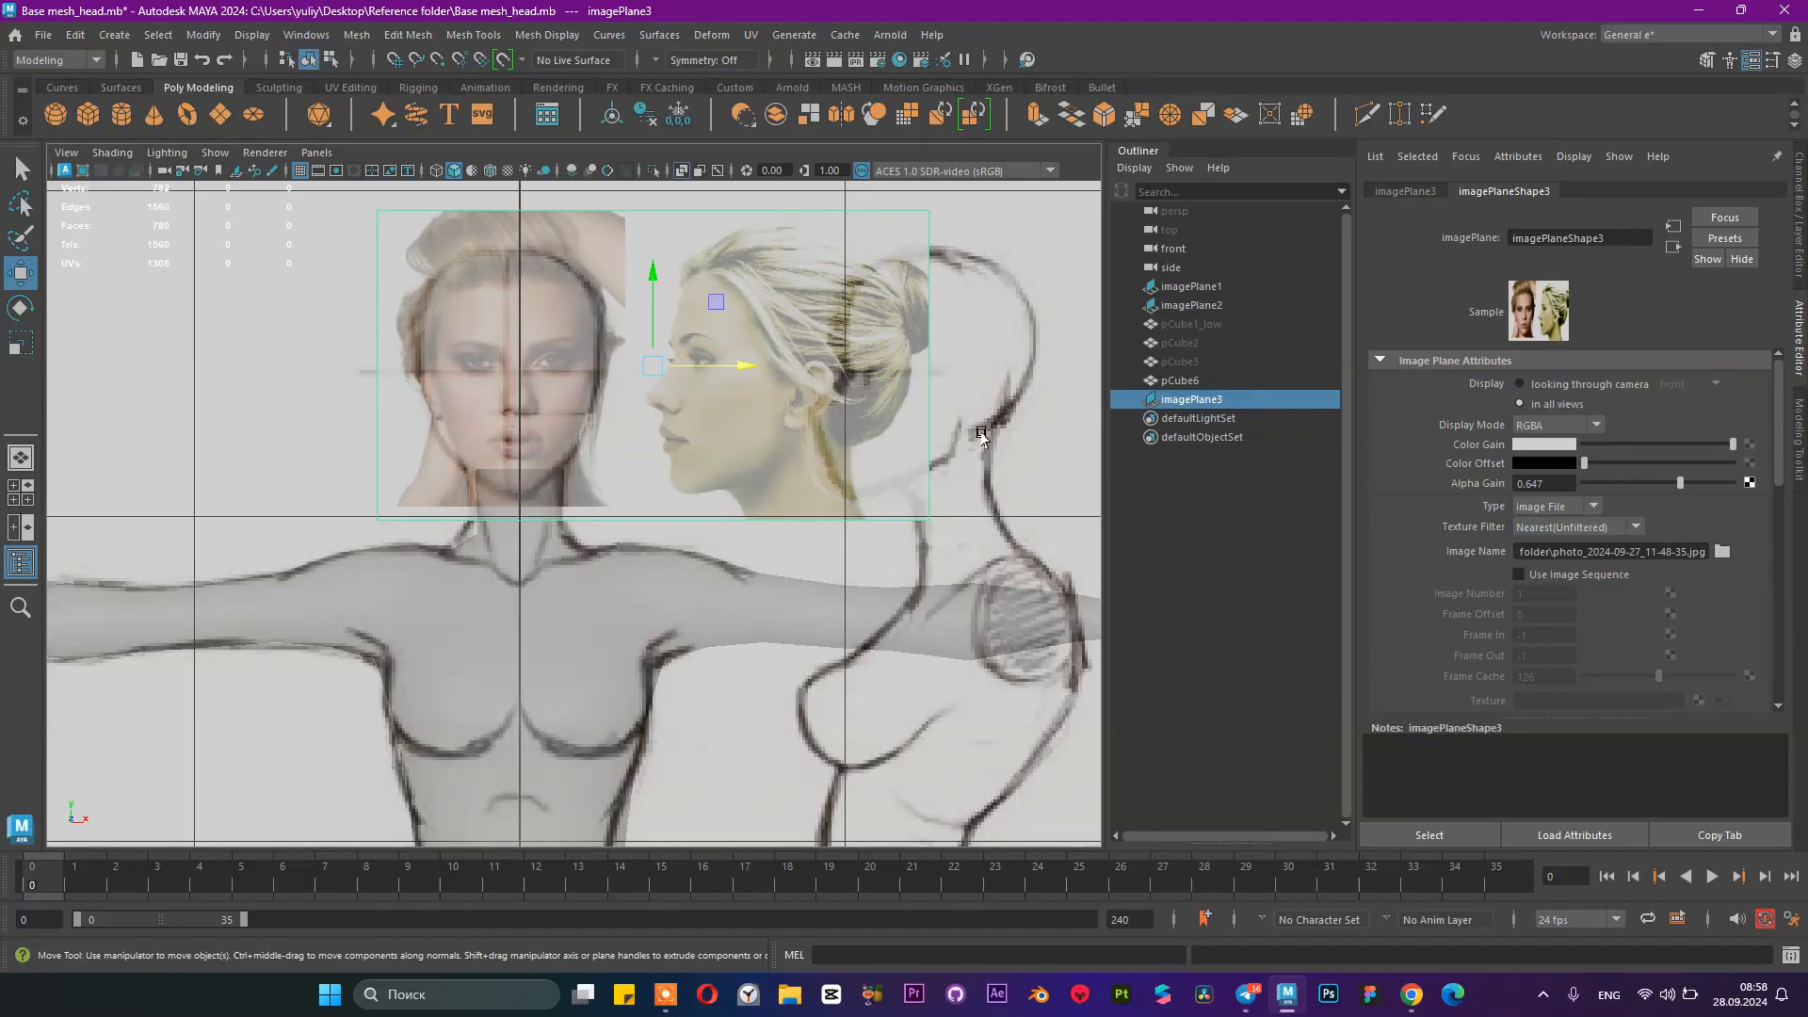
Step: Lower the head photo plane to about Y 2.46, scale it uniformly to about 0.178 and shift it to about X 0.381
{"action": "left_click_drag", "start_coordinate": [653, 278], "coordinate": [655, 279]}
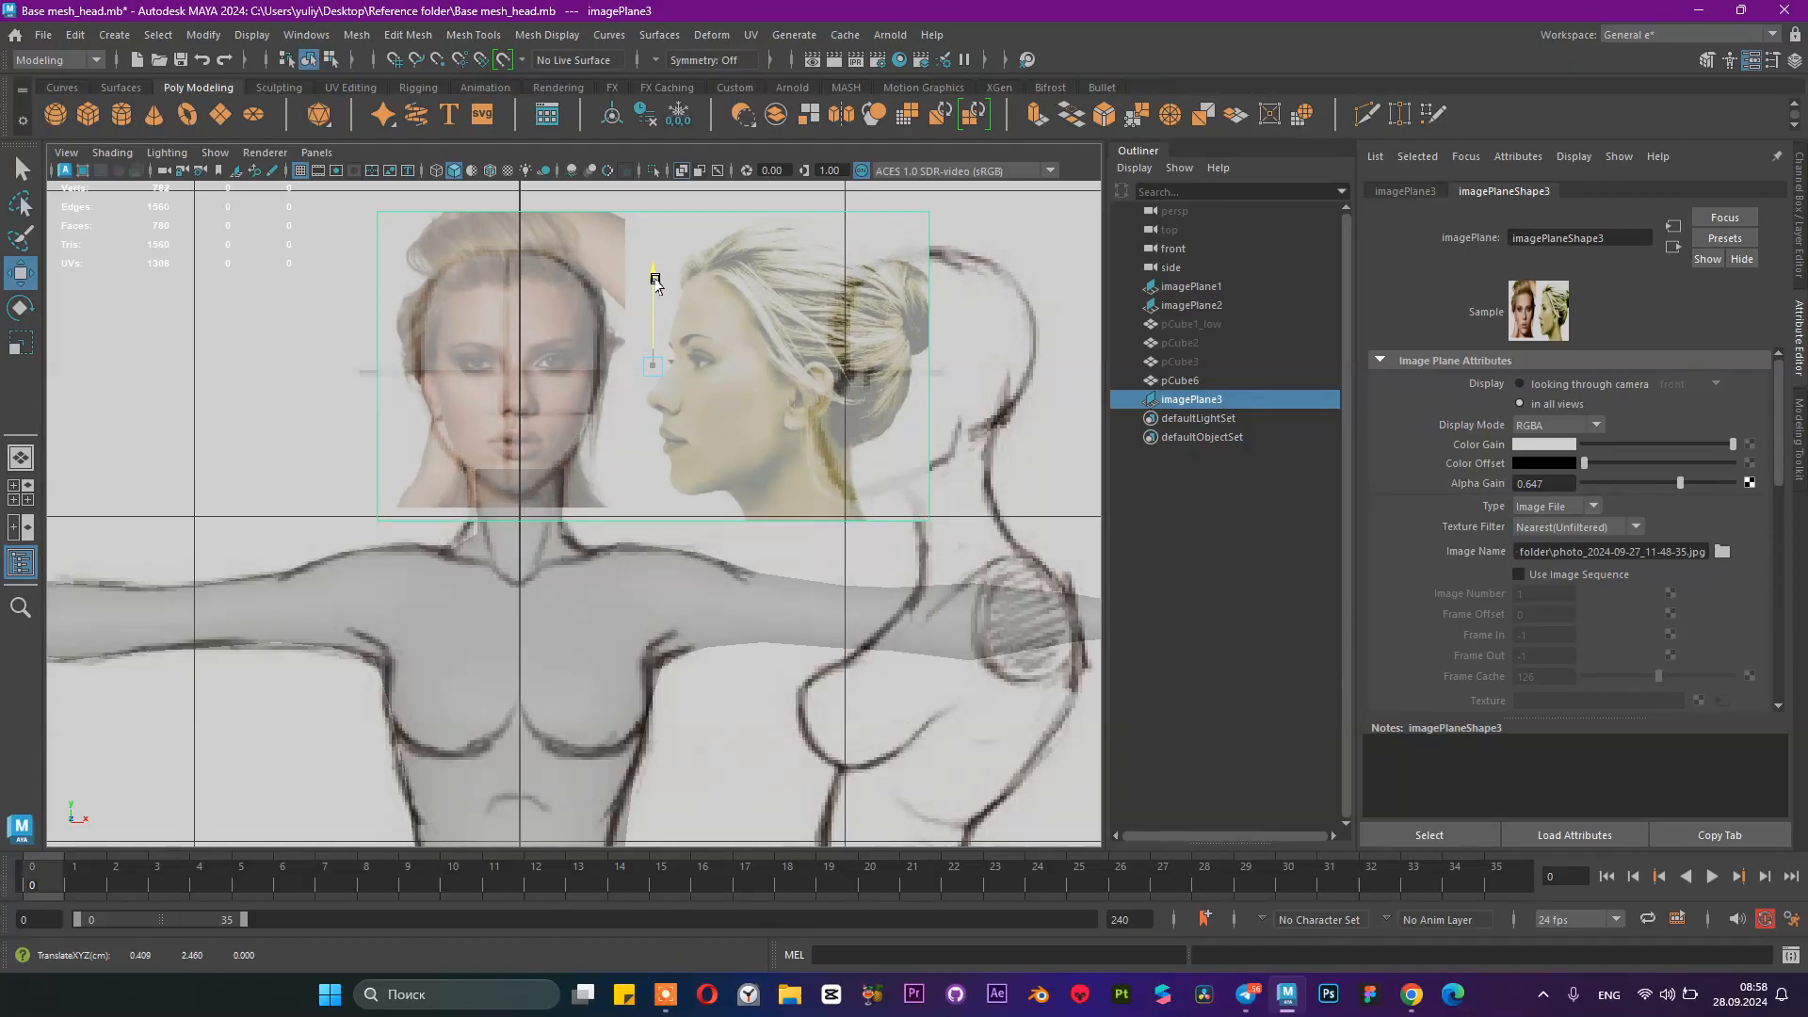
{"action": "key", "text": "r"}
{"action": "left_click_drag", "start_coordinate": [645, 364], "coordinate": [634, 364]}
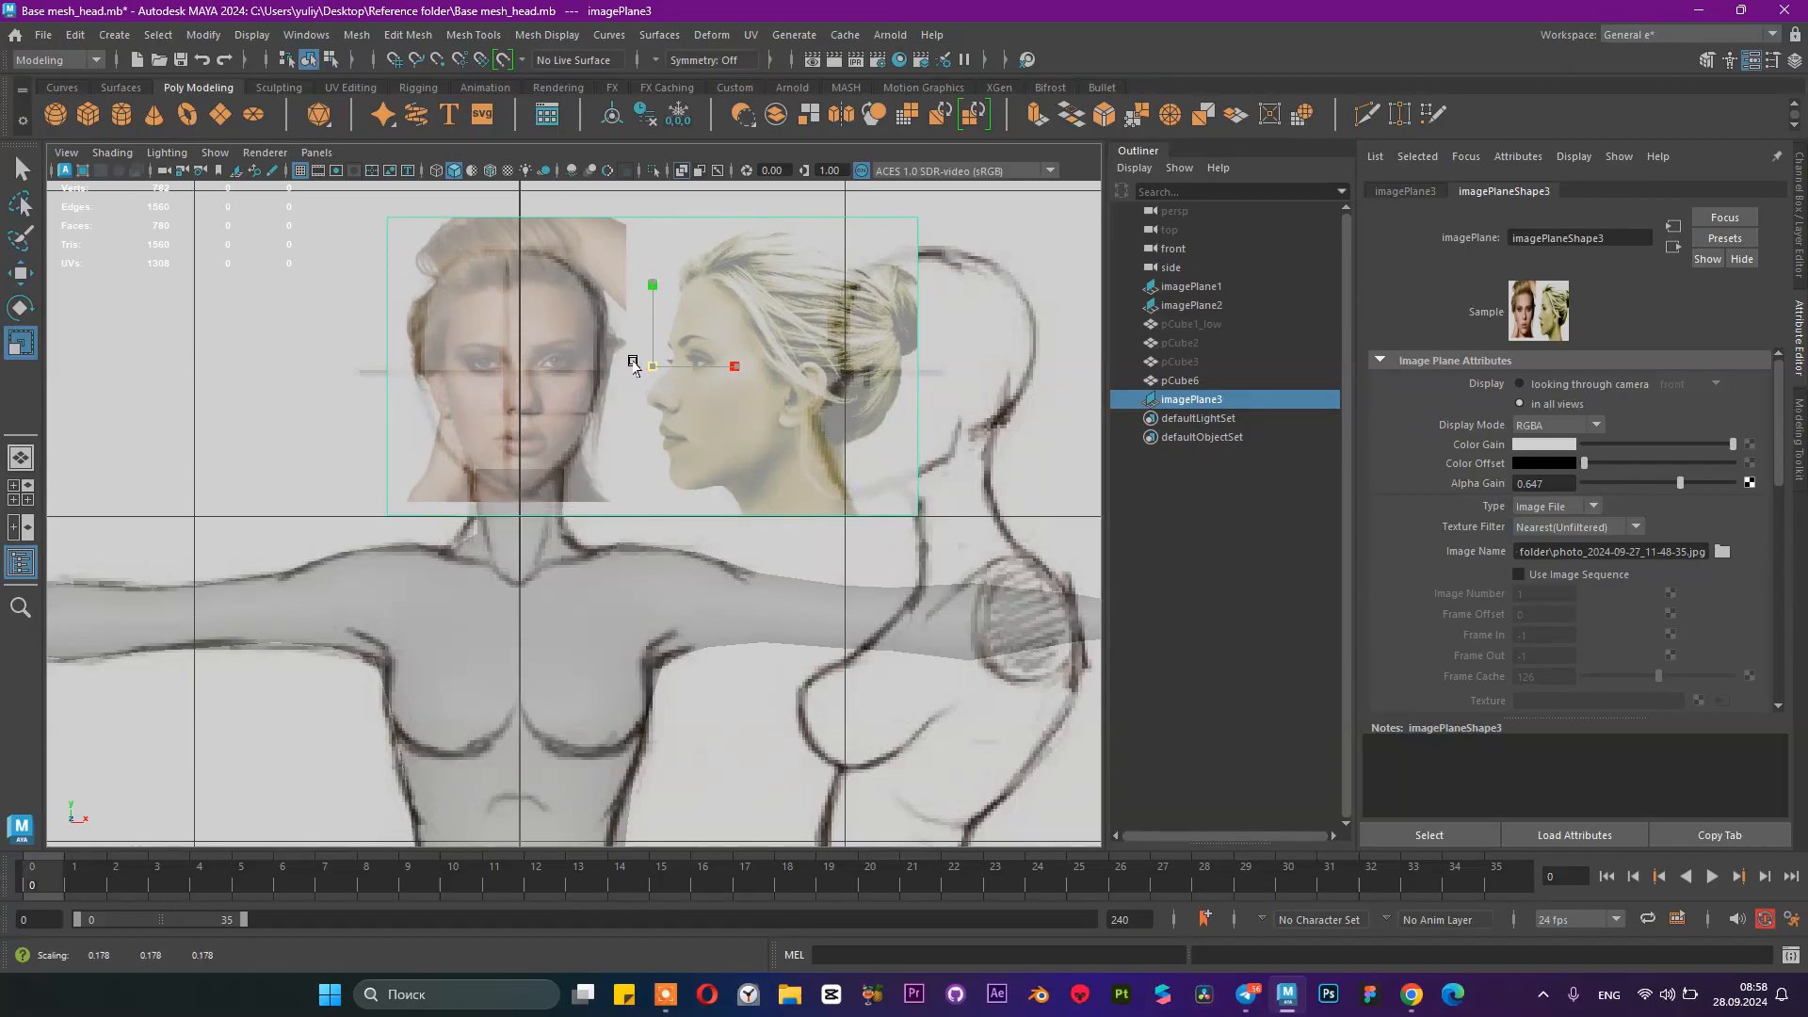
{"action": "key", "text": "w"}
{"action": "left_click_drag", "start_coordinate": [746, 364], "coordinate": [741, 367]}
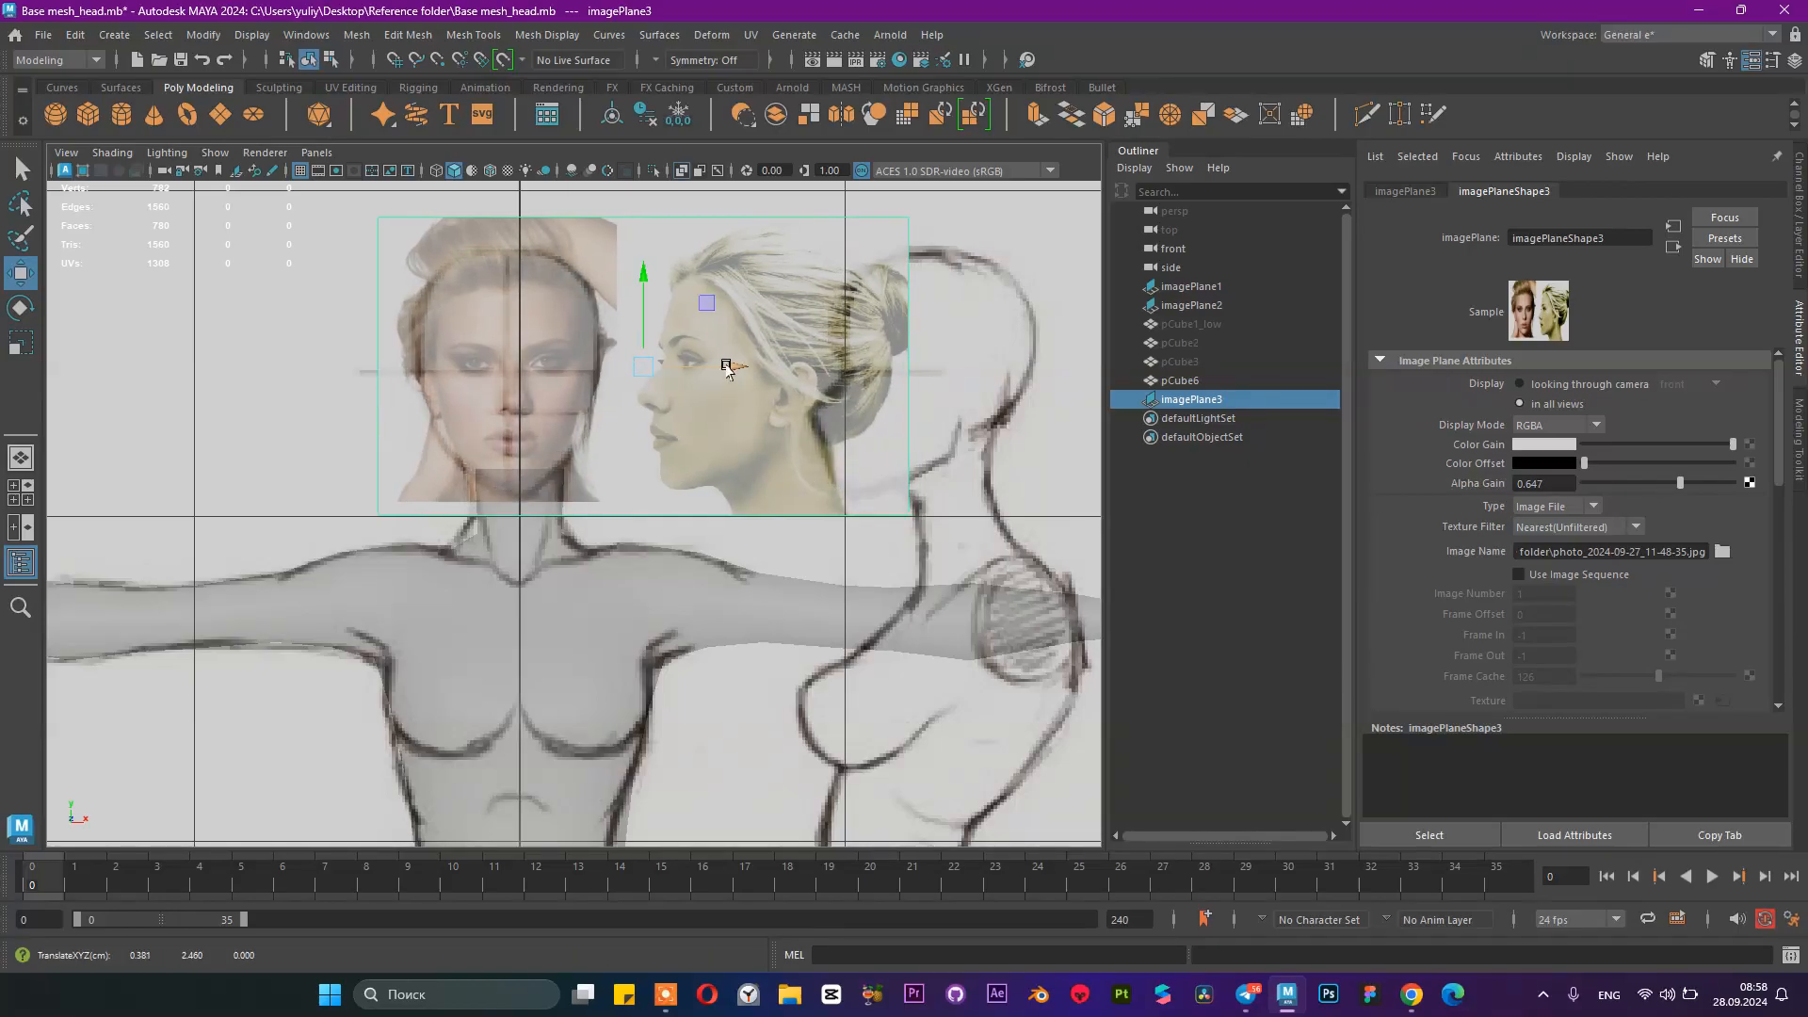
Step: Centre the front face on the vertical axis at about X 0.39 and restore the head photo's alpha gain to 1
{"action": "scroll", "coordinate": [607, 372], "scroll_direction": "down", "scroll_amount": 5}
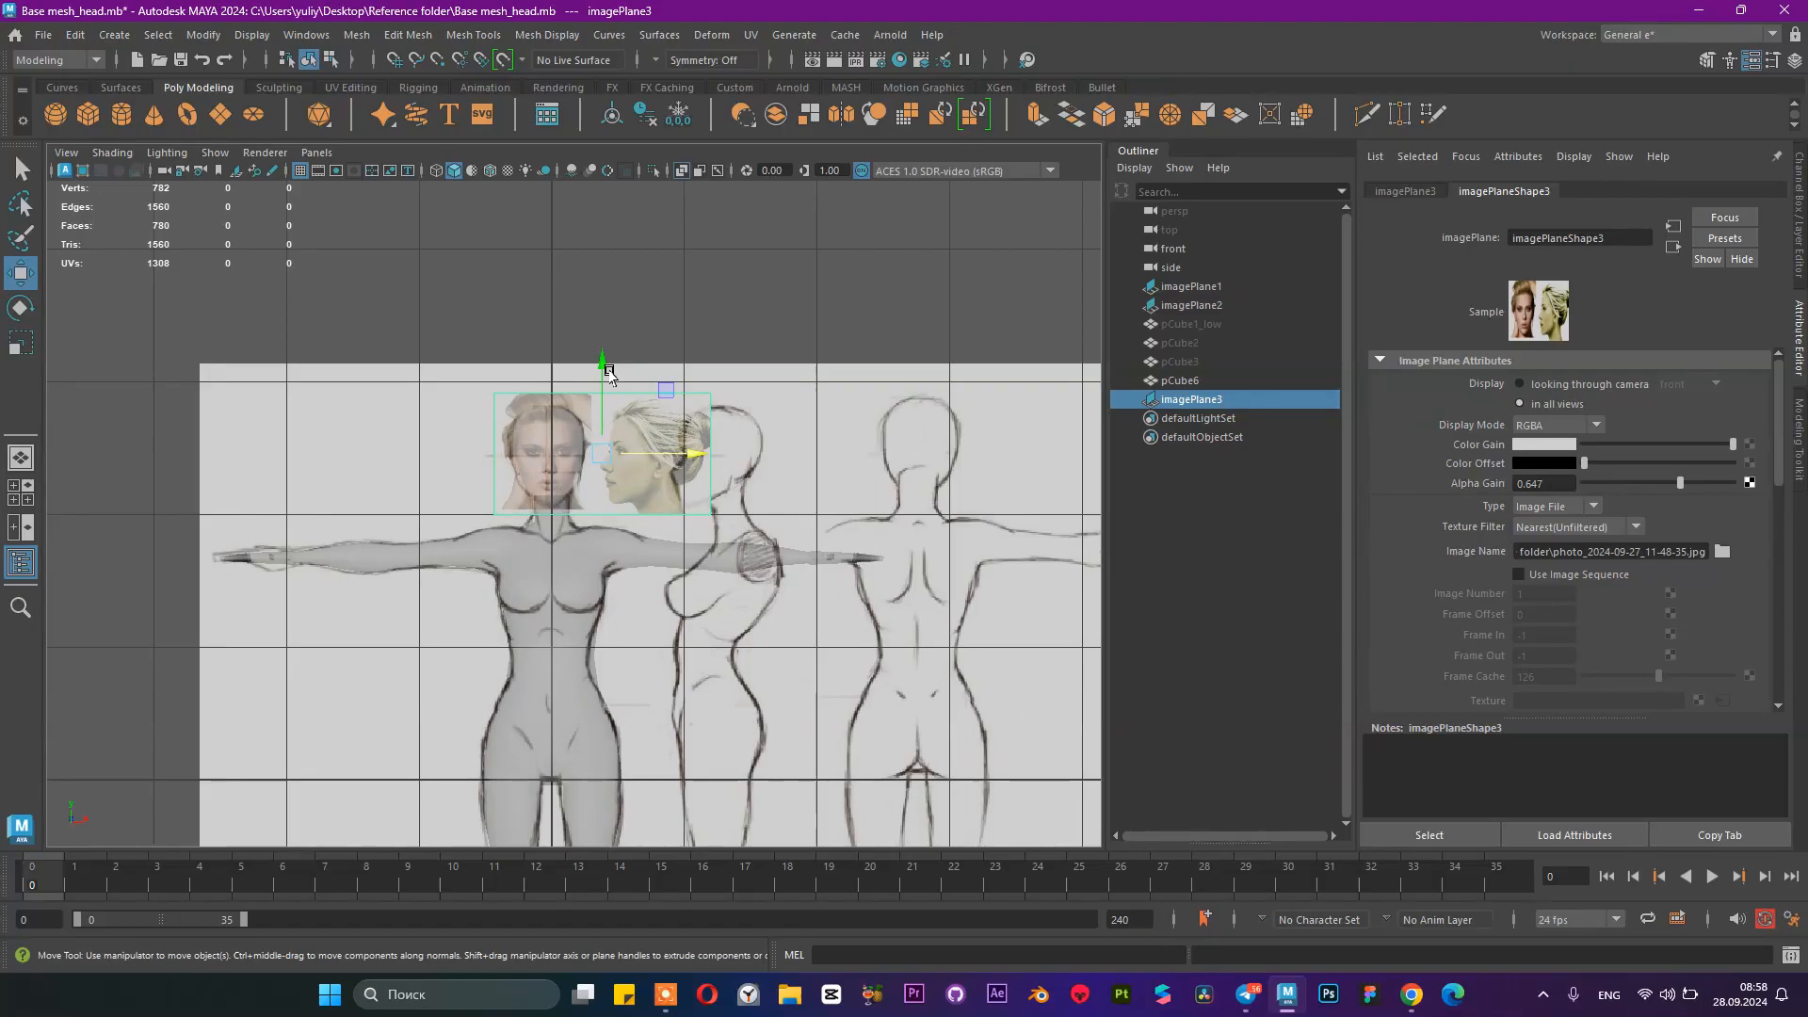
{"action": "scroll", "coordinate": [607, 372], "scroll_direction": "up", "scroll_amount": 10}
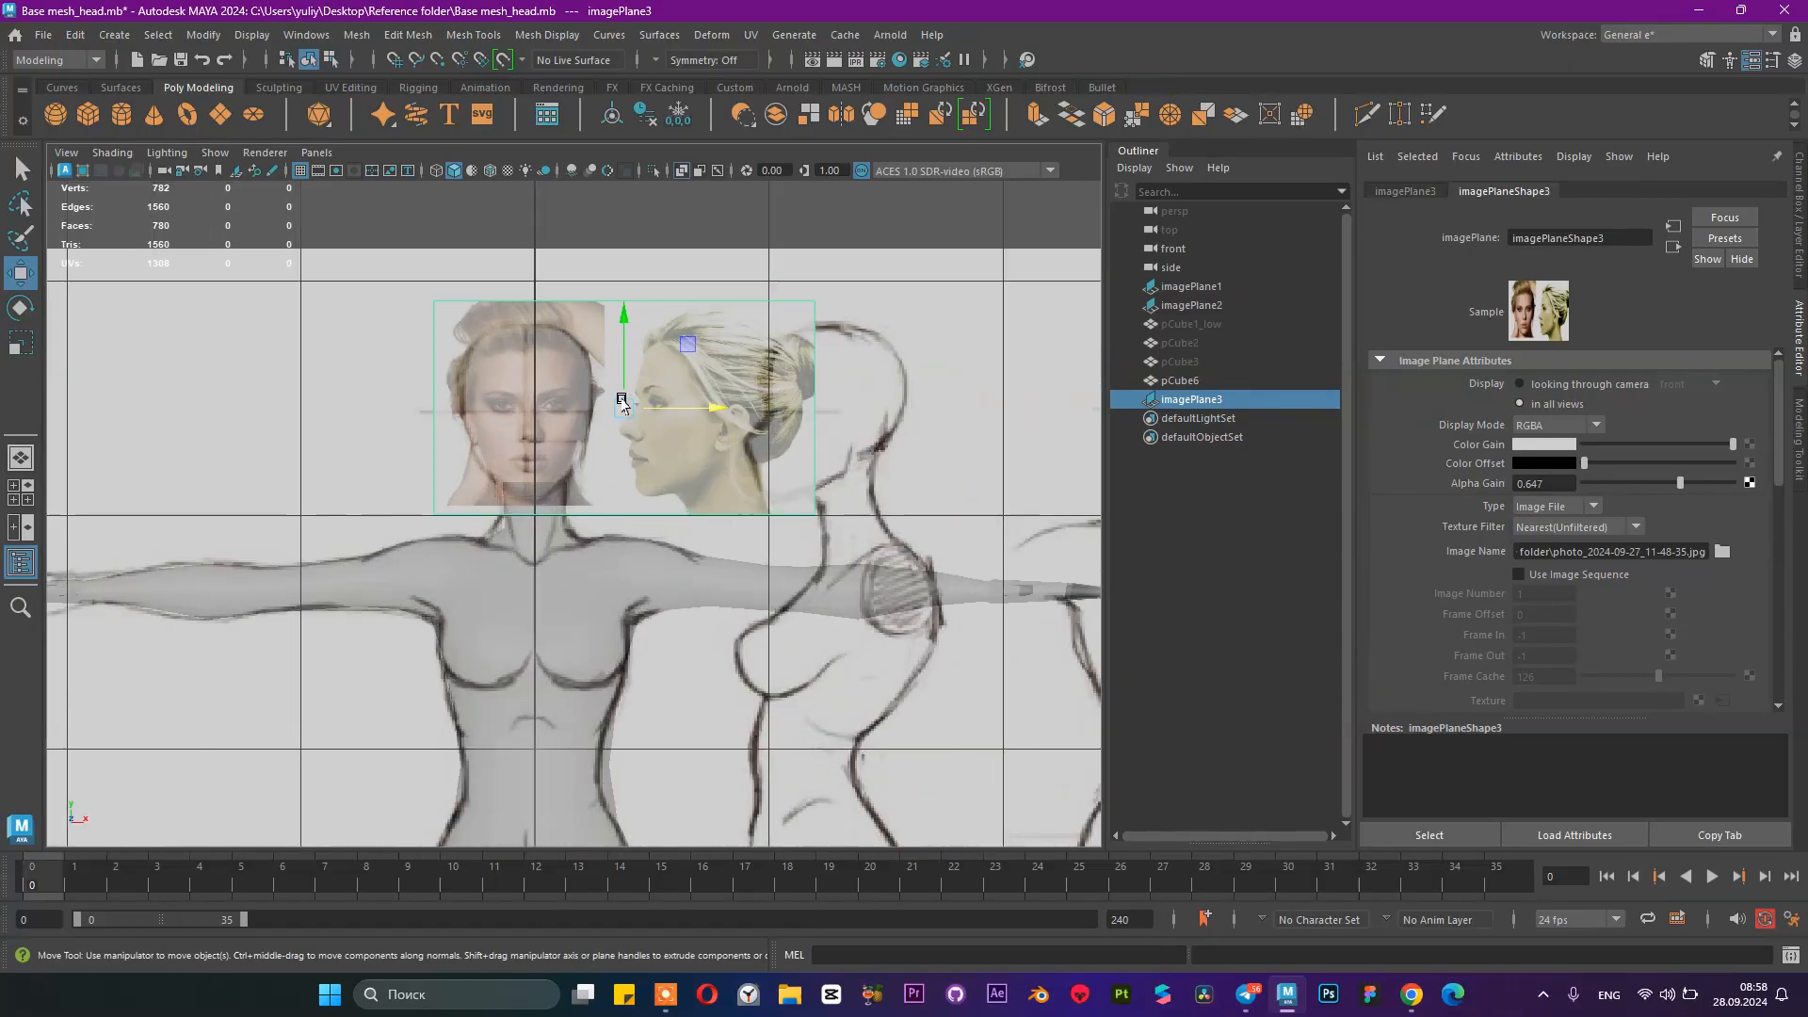
{"action": "scroll", "coordinate": [616, 481], "scroll_direction": "up", "scroll_amount": 4}
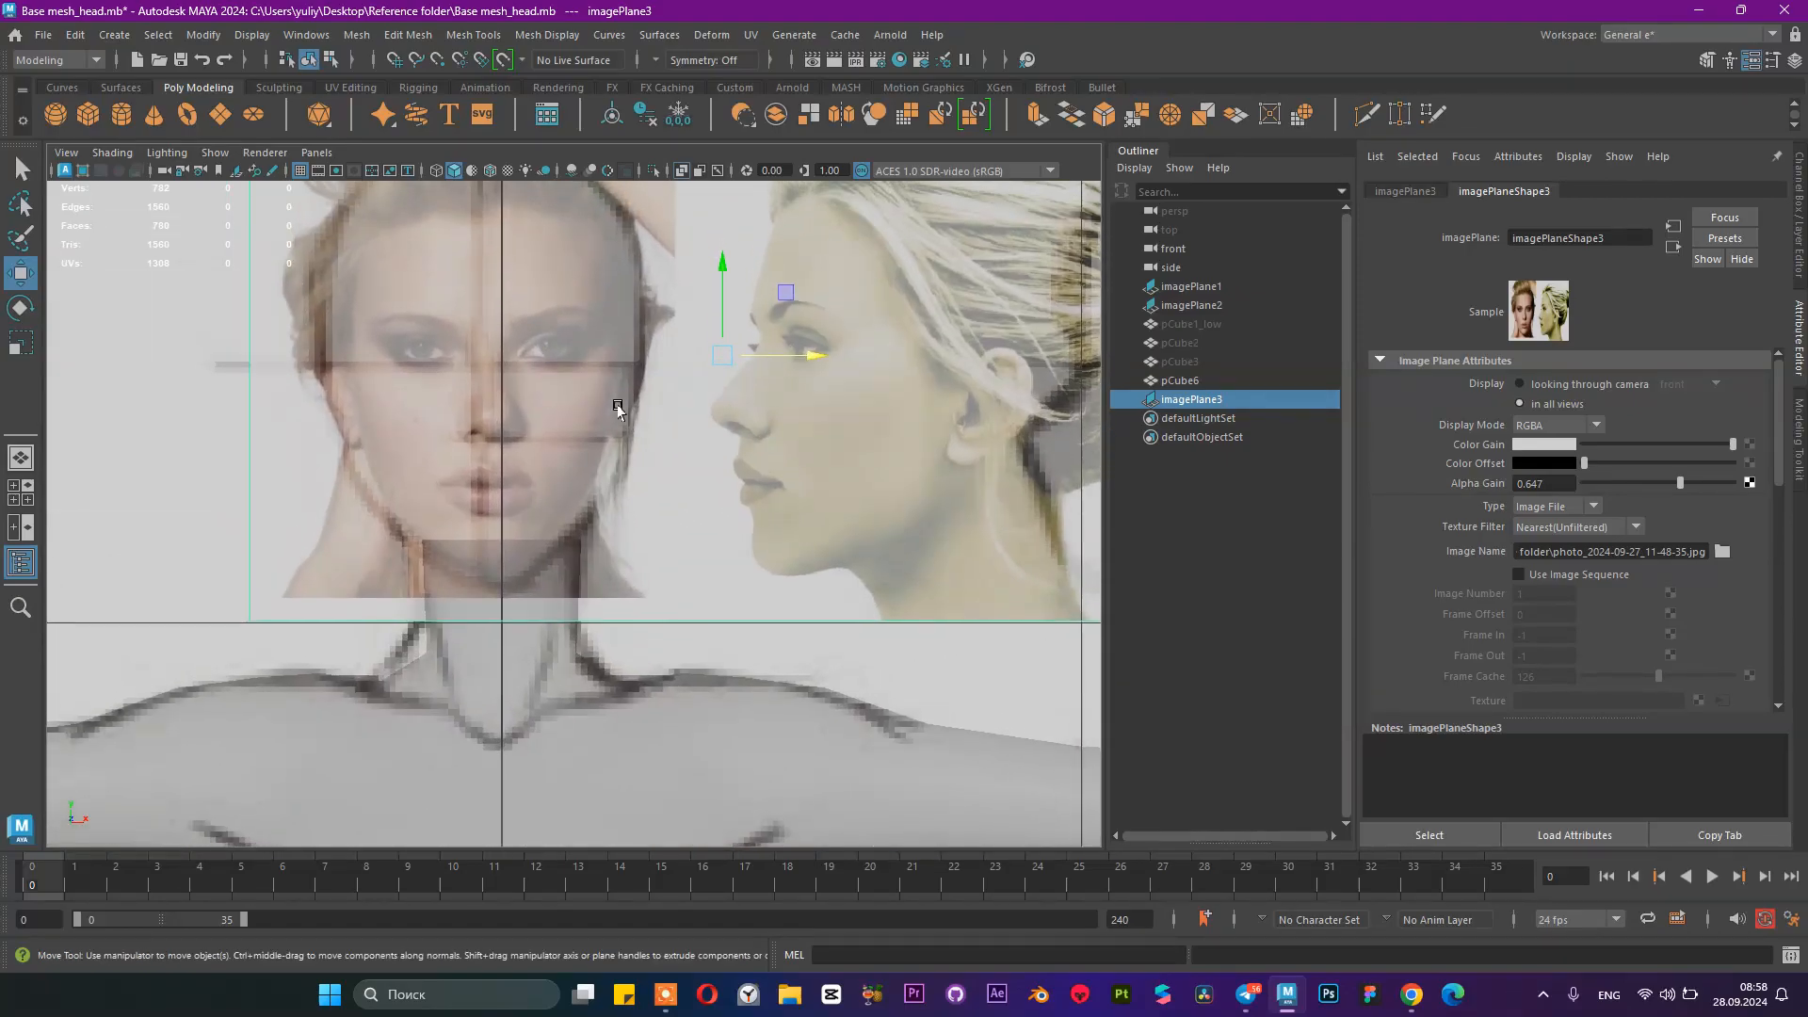
{"action": "mouse_move", "coordinate": [825, 436]}
{"action": "left_mouse_down"}
{"action": "mouse_move", "coordinate": [808, 435]}
{"action": "mouse_move", "coordinate": [831, 436]}
{"action": "left_mouse_up"}
{"action": "mouse_move", "coordinate": [830, 436]}
{"action": "right_mouse_down", "text": "alt"}
{"action": "mouse_move", "coordinate": [754, 433]}
{"action": "mouse_move", "coordinate": [819, 438]}
{"action": "right_mouse_up", "text": "alt"}
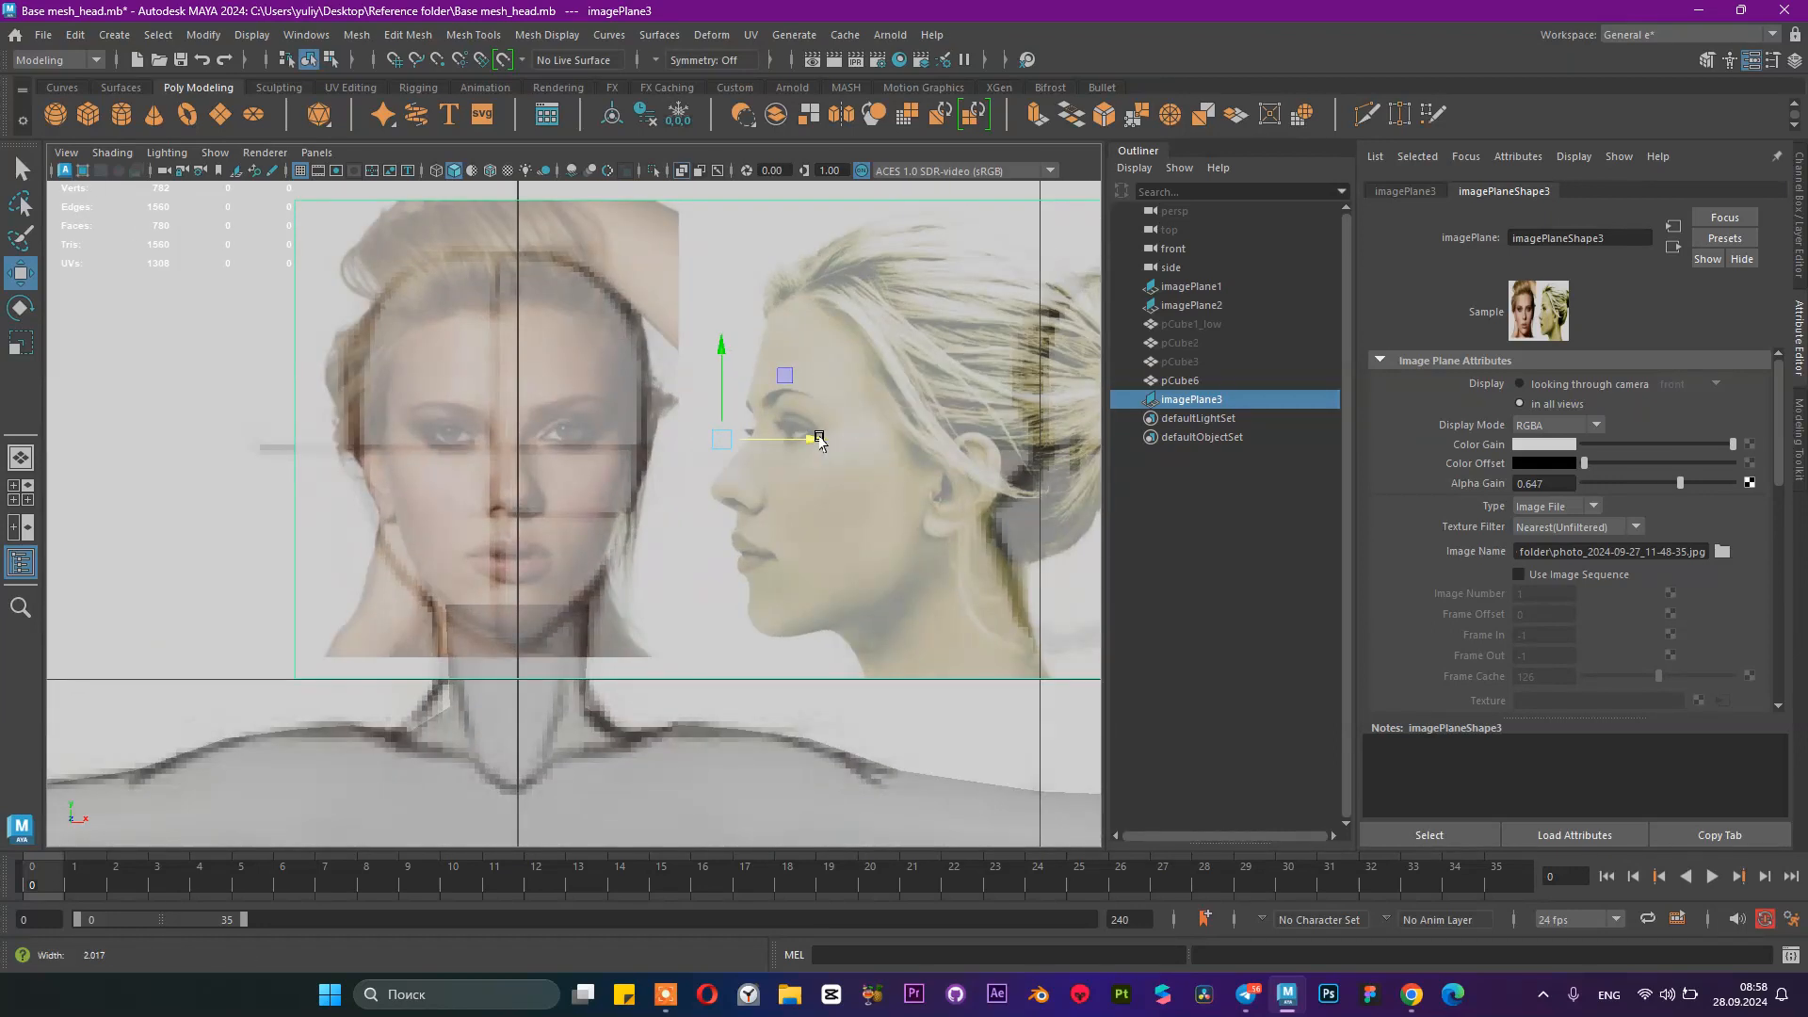
{"action": "scroll", "coordinate": [816, 441], "scroll_direction": "down", "scroll_amount": 2}
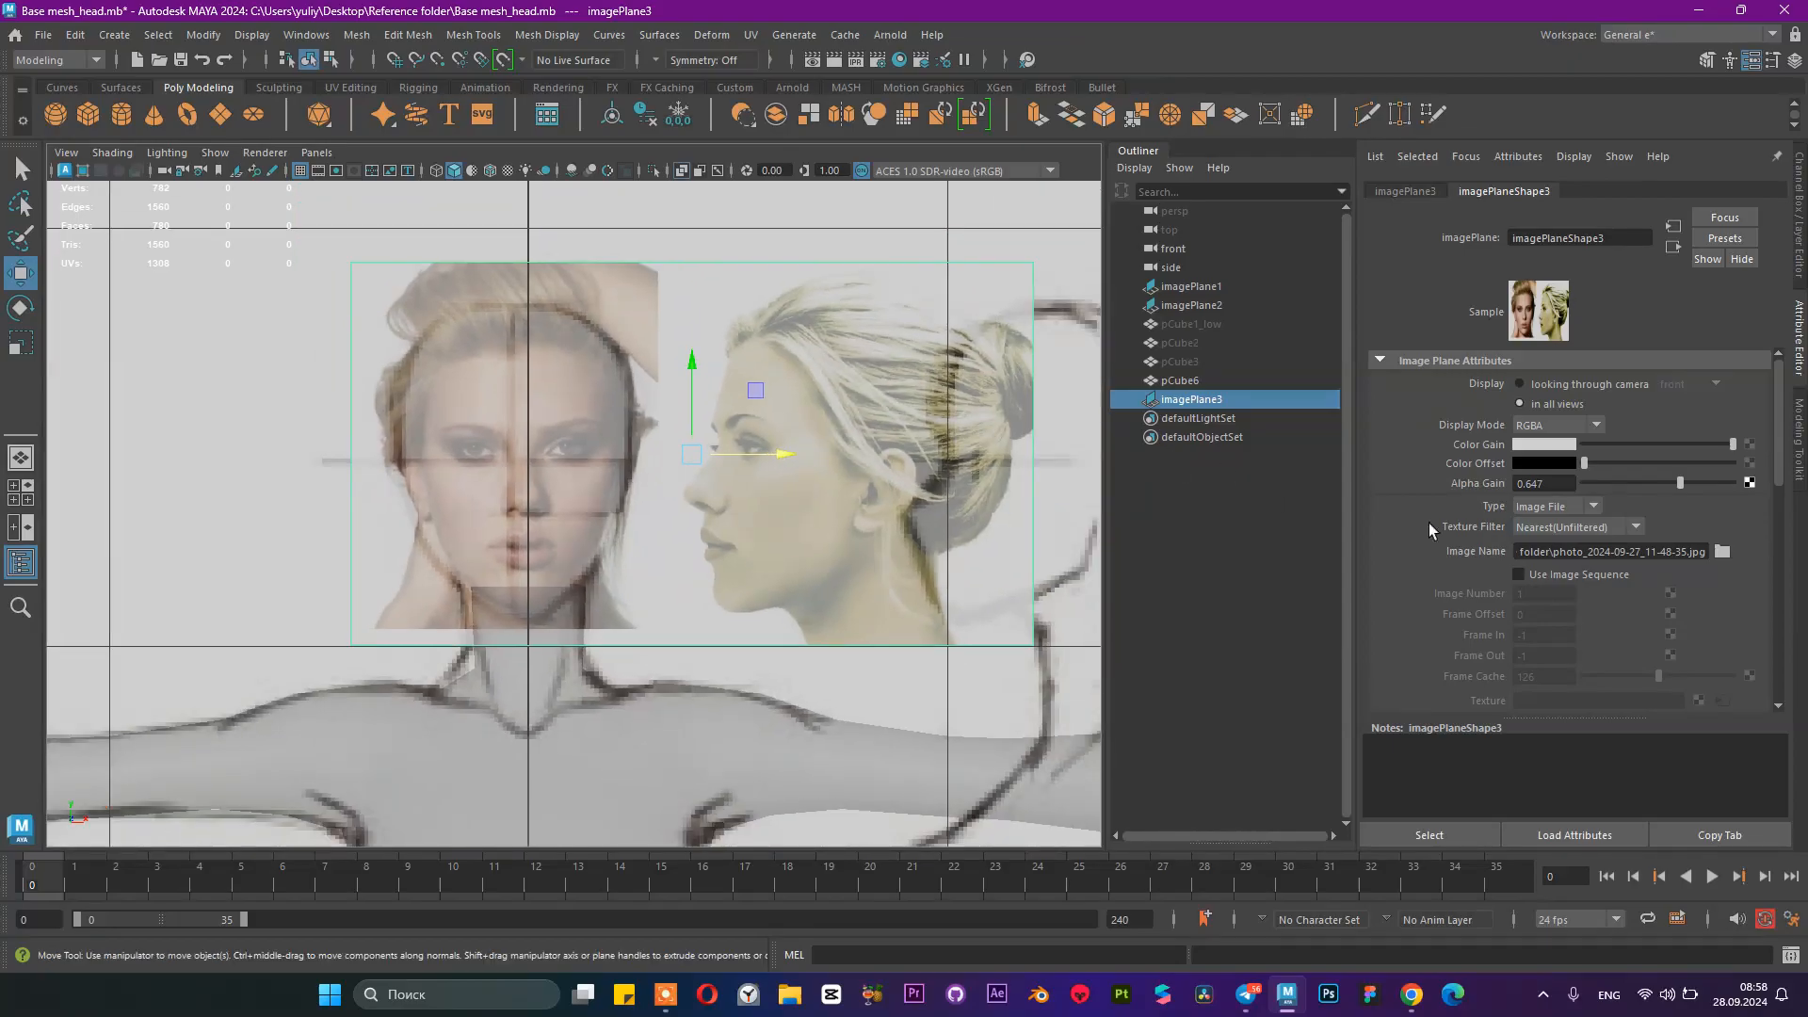
{"action": "left_click_drag", "start_coordinate": [1696, 484], "coordinate": [1742, 484]}
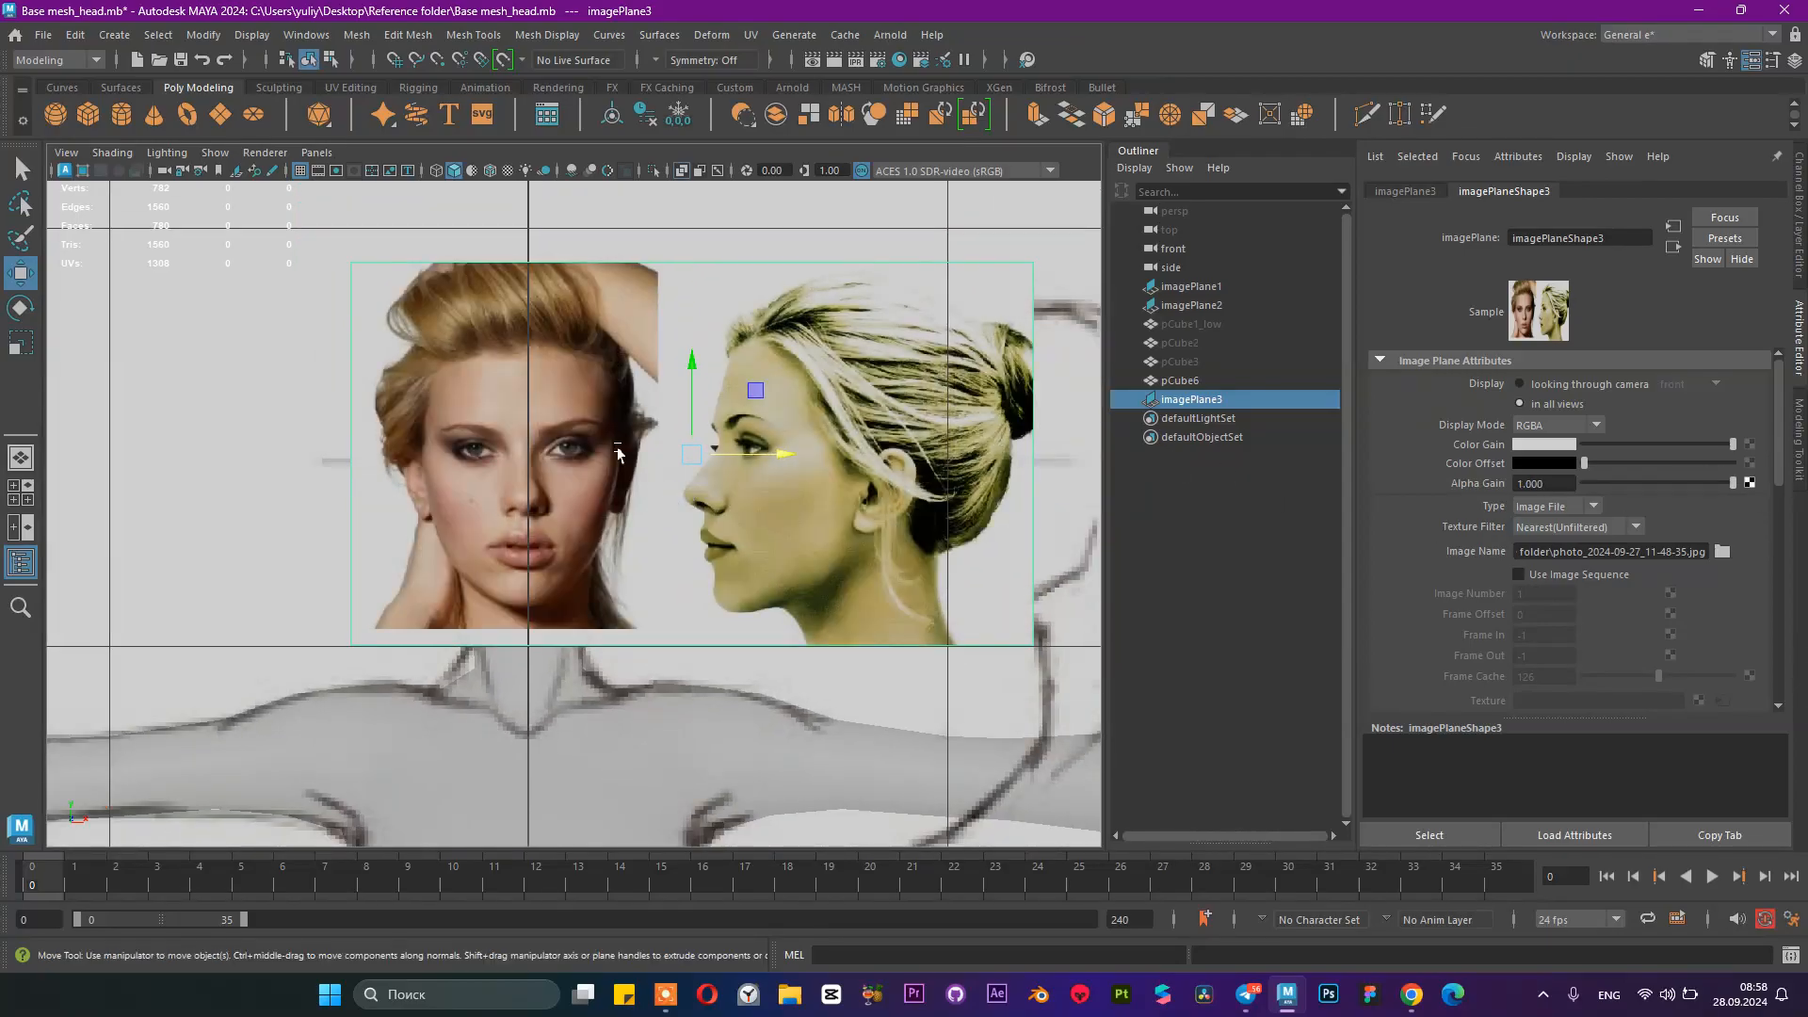
{"action": "scroll", "coordinate": [573, 506], "scroll_direction": "down", "scroll_amount": 8}
{"action": "scroll", "coordinate": [576, 512], "scroll_direction": "up", "scroll_amount": 8}
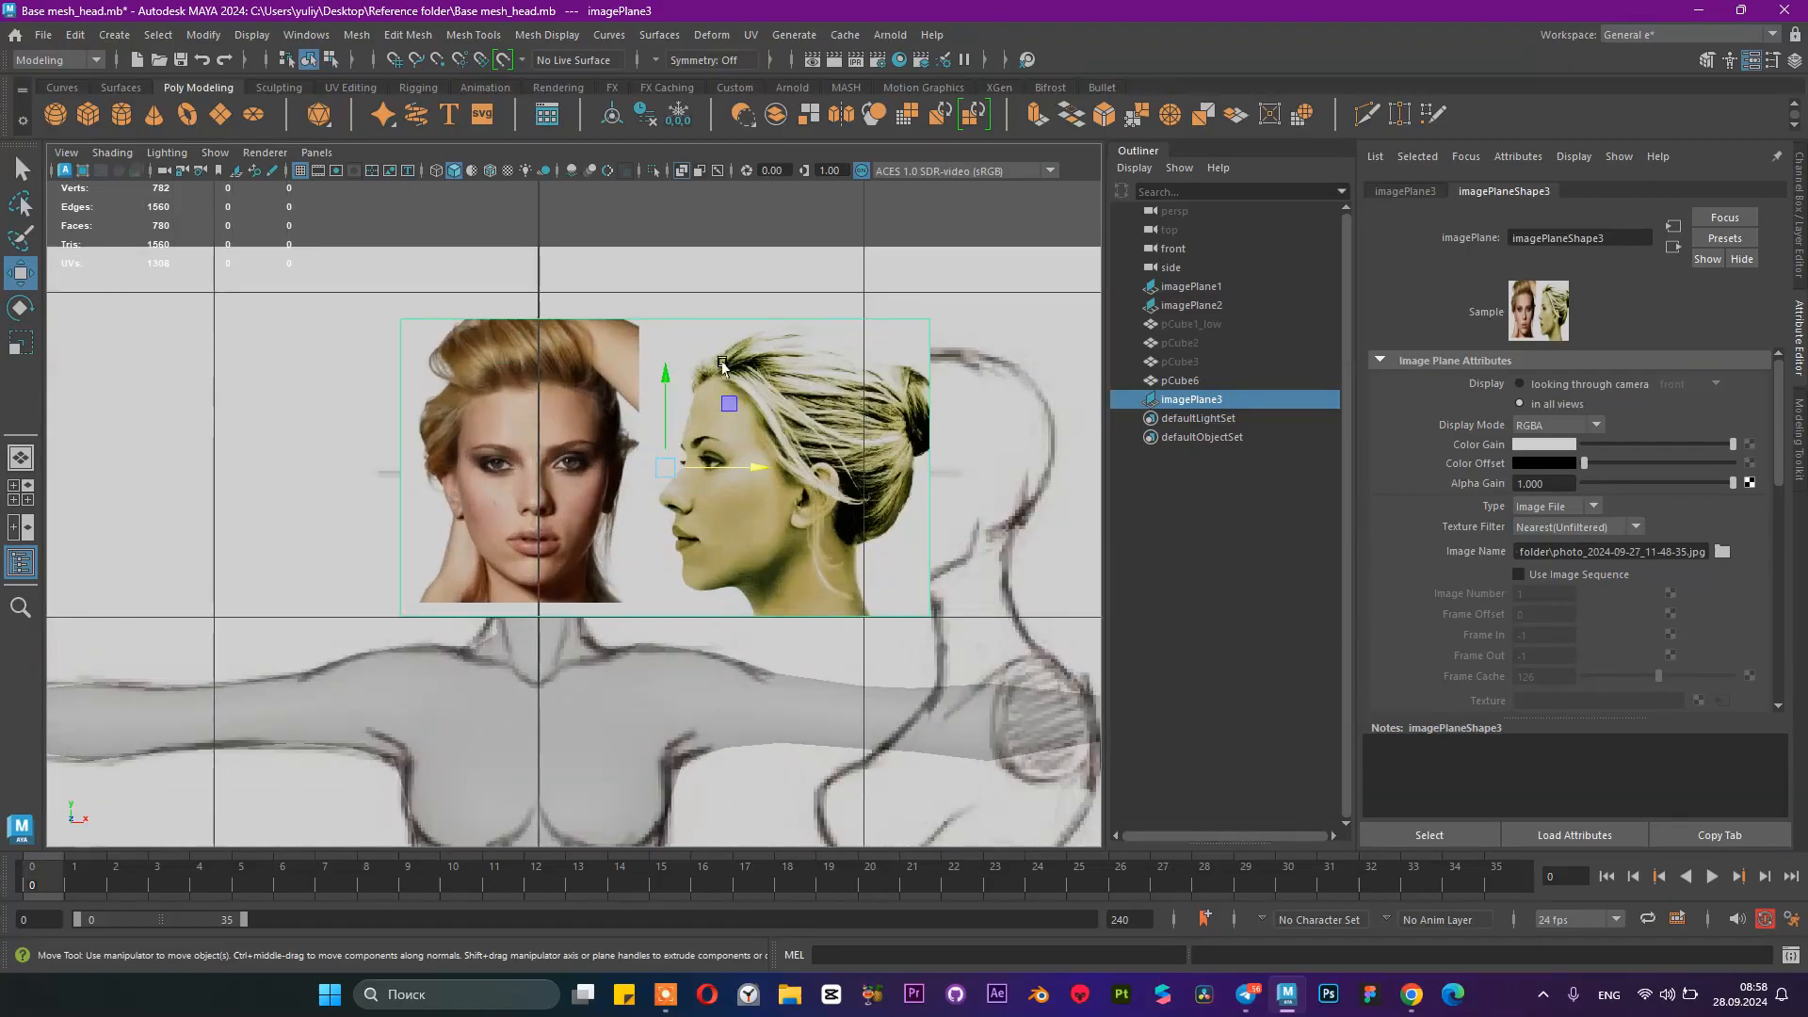
Step: Duplicate the head photo plane and rotate the copy around Y to about -39.7 degrees
{"action": "key", "text": "space"}
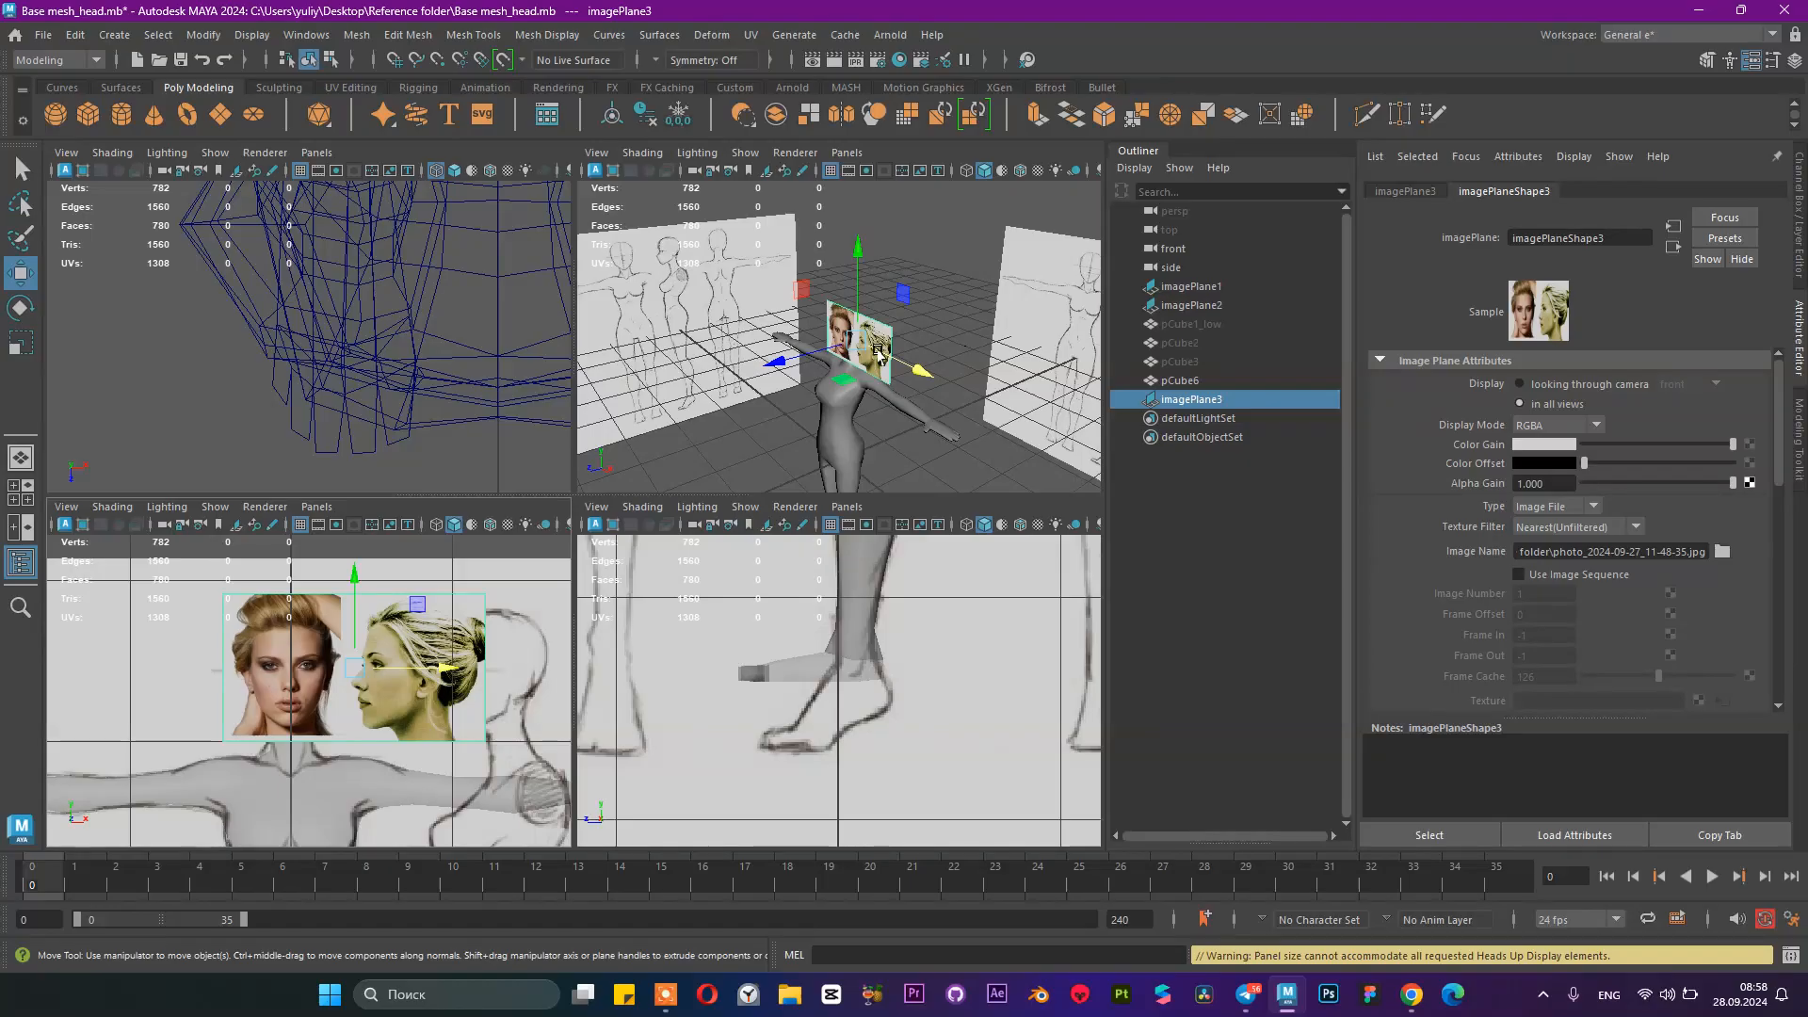
{"action": "key", "text": "ctrl+d"}
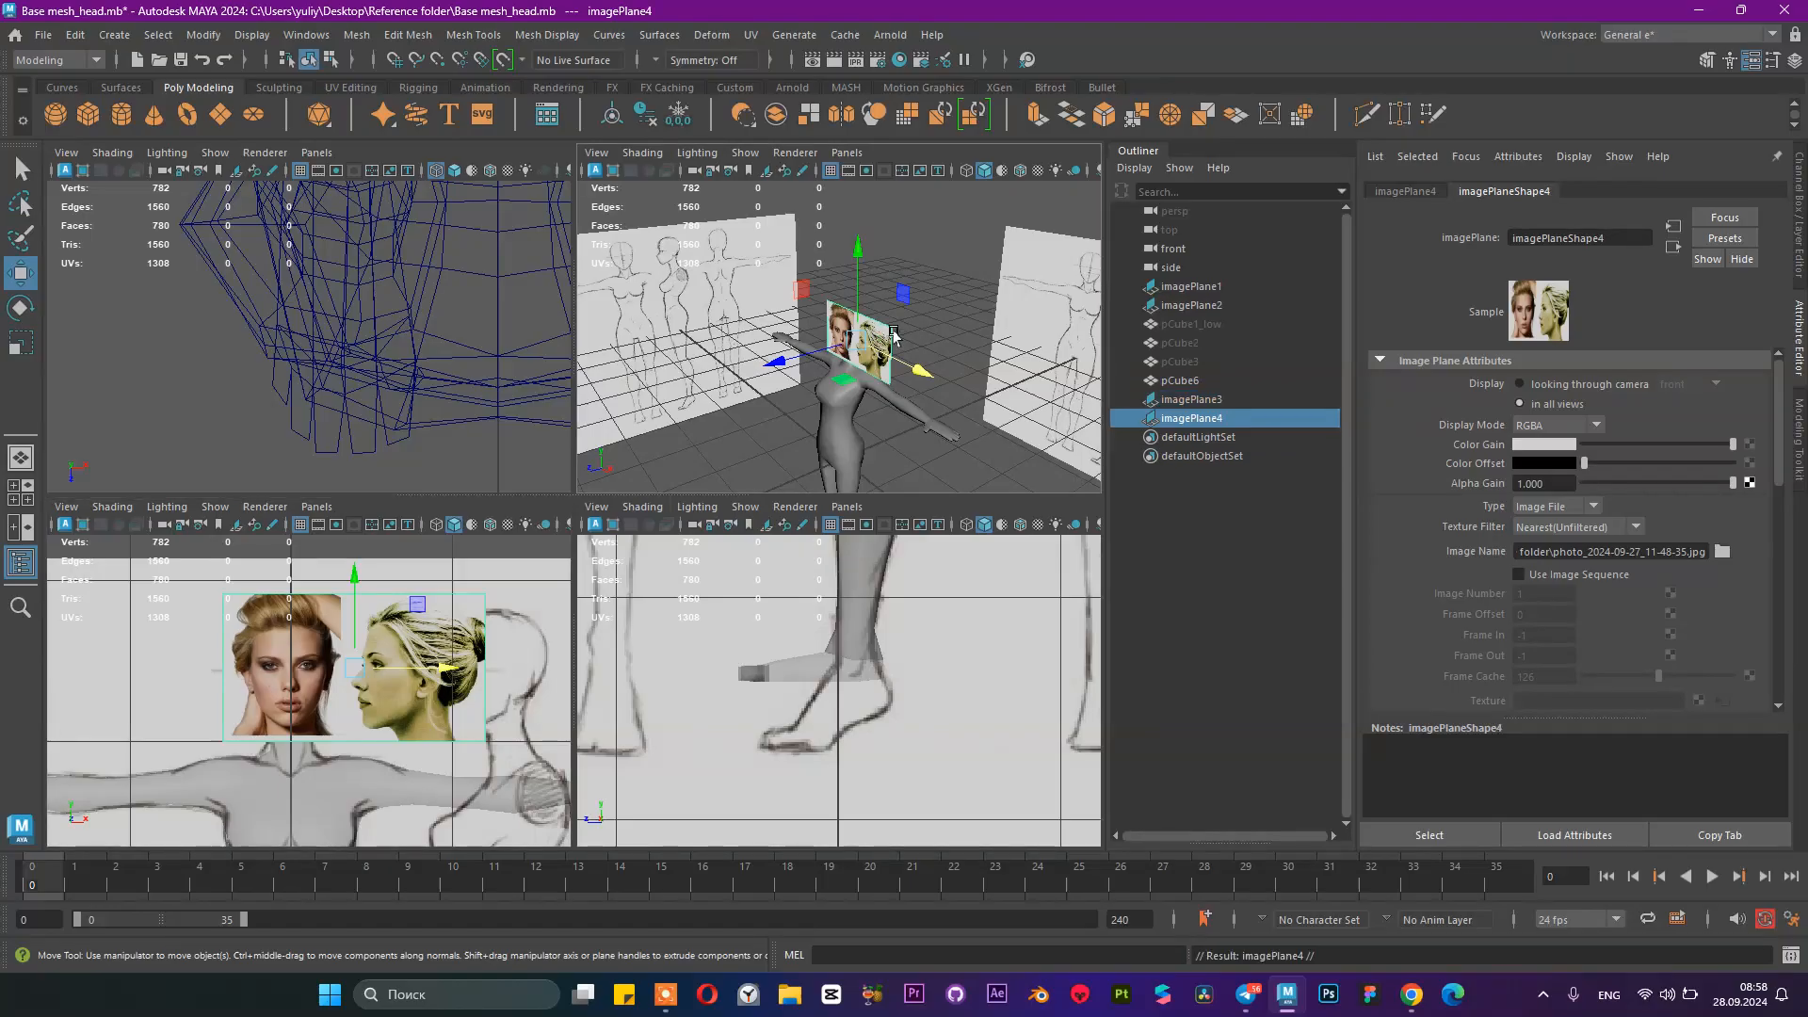
{"action": "key", "text": "e"}
{"action": "left_click_drag", "start_coordinate": [871, 375], "coordinate": [845, 407]}
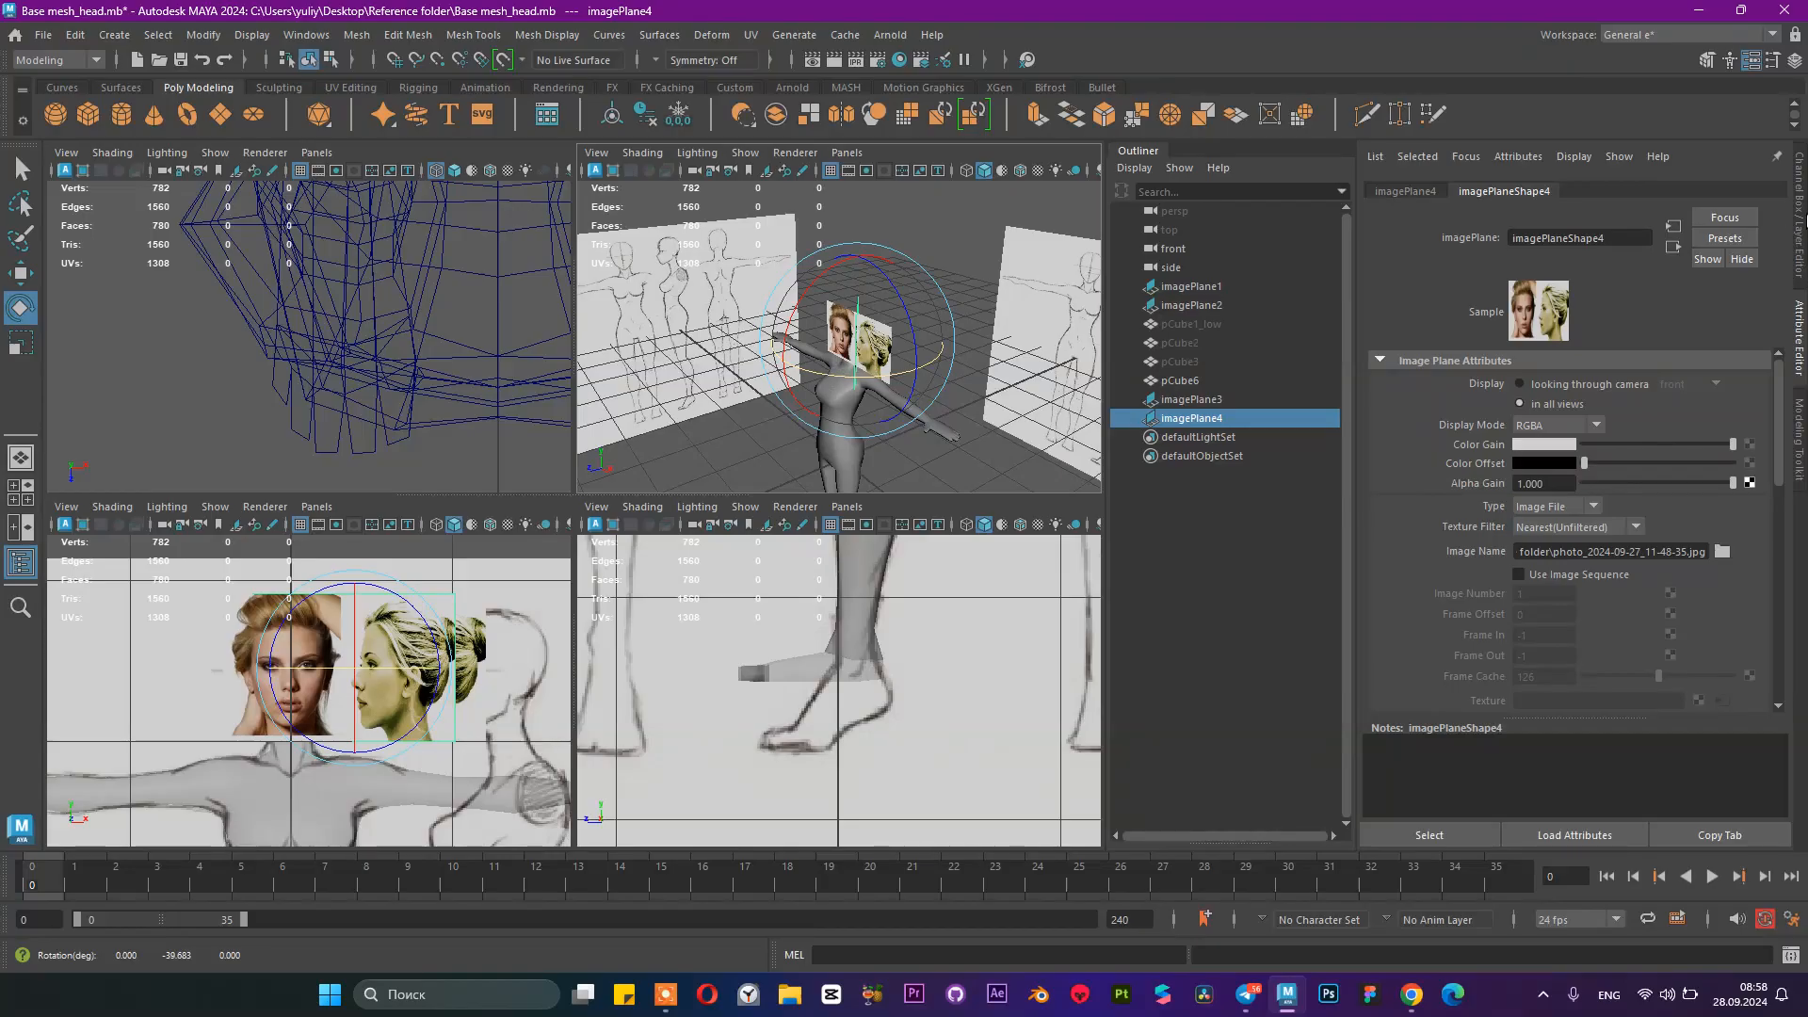
Step: Set the duplicated head photo plane's Rotate Y to -90
{"action": "left_click", "coordinate": [1798, 250]}
{"action": "scroll", "coordinate": [1712, 381], "scroll_direction": "down", "scroll_amount": 1}
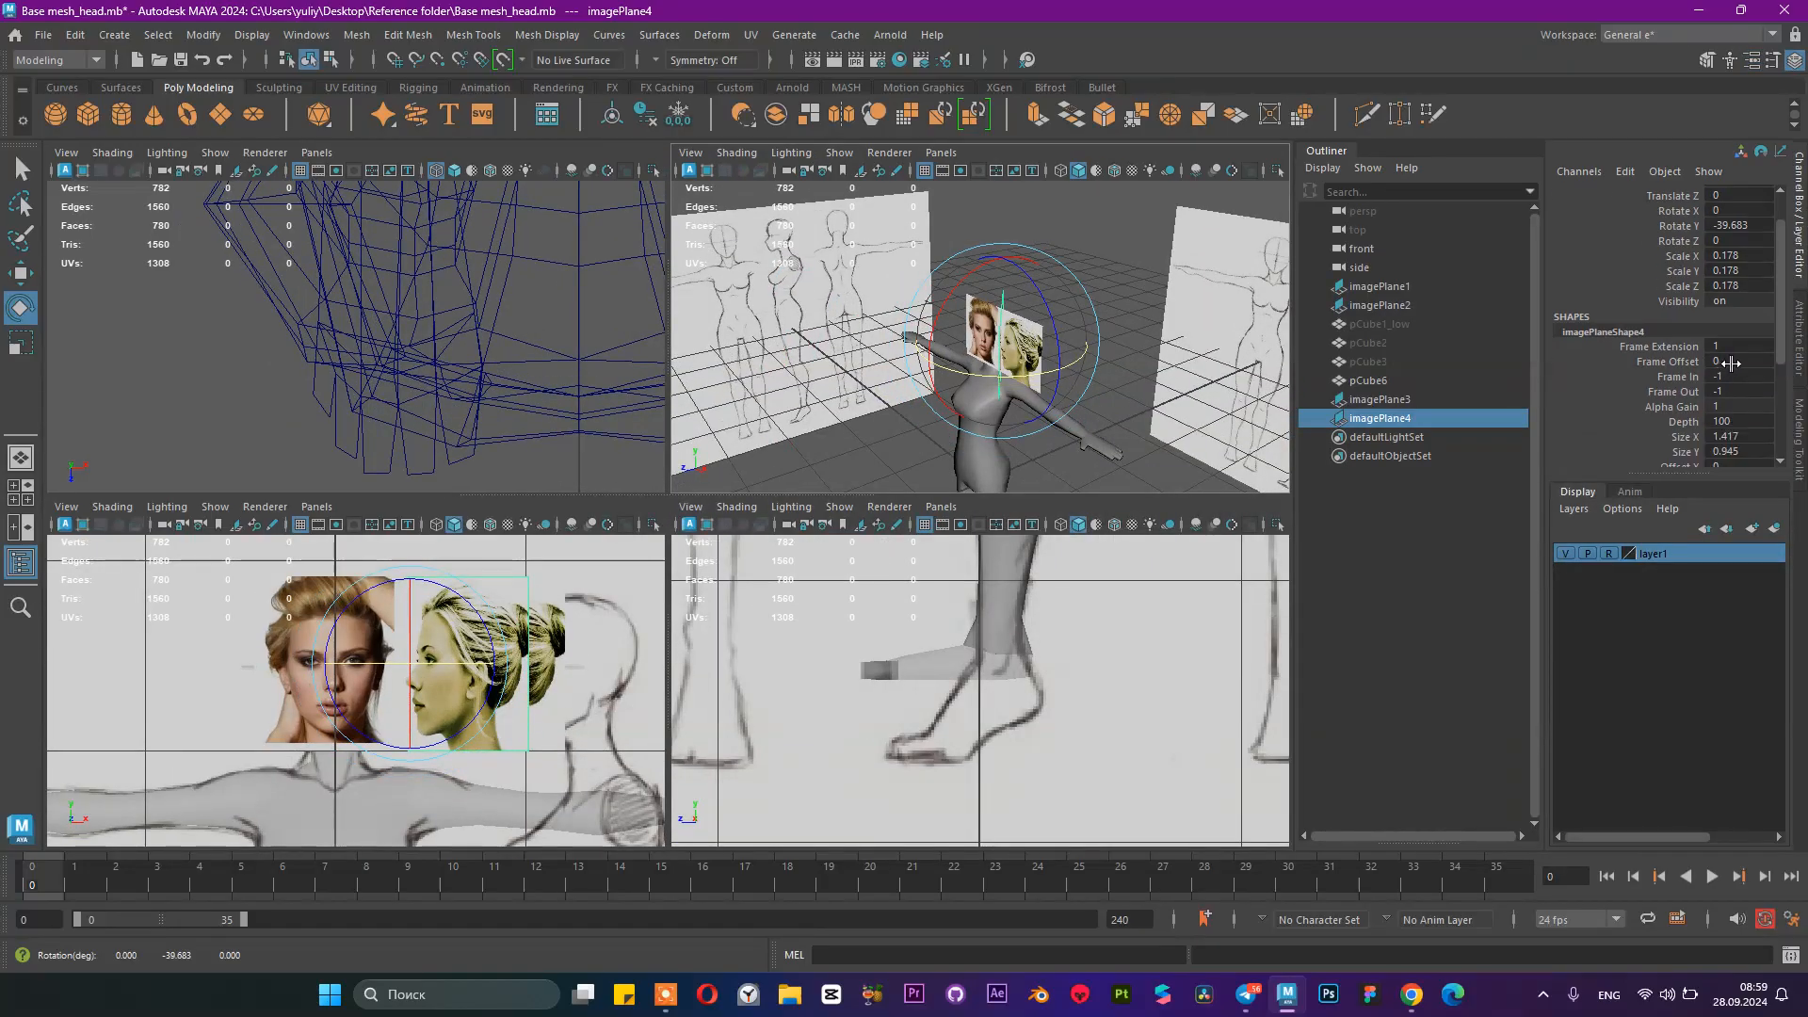
{"action": "scroll", "coordinate": [1730, 363], "scroll_direction": "down", "scroll_amount": 1}
{"action": "scroll", "coordinate": [1167, 612], "scroll_direction": "down", "scroll_amount": 9}
{"action": "middle_click_drag", "start_coordinate": [1034, 591], "coordinate": [1020, 767], "text": "alt"}
{"action": "scroll", "coordinate": [1016, 676], "scroll_direction": "up", "scroll_amount": 6}
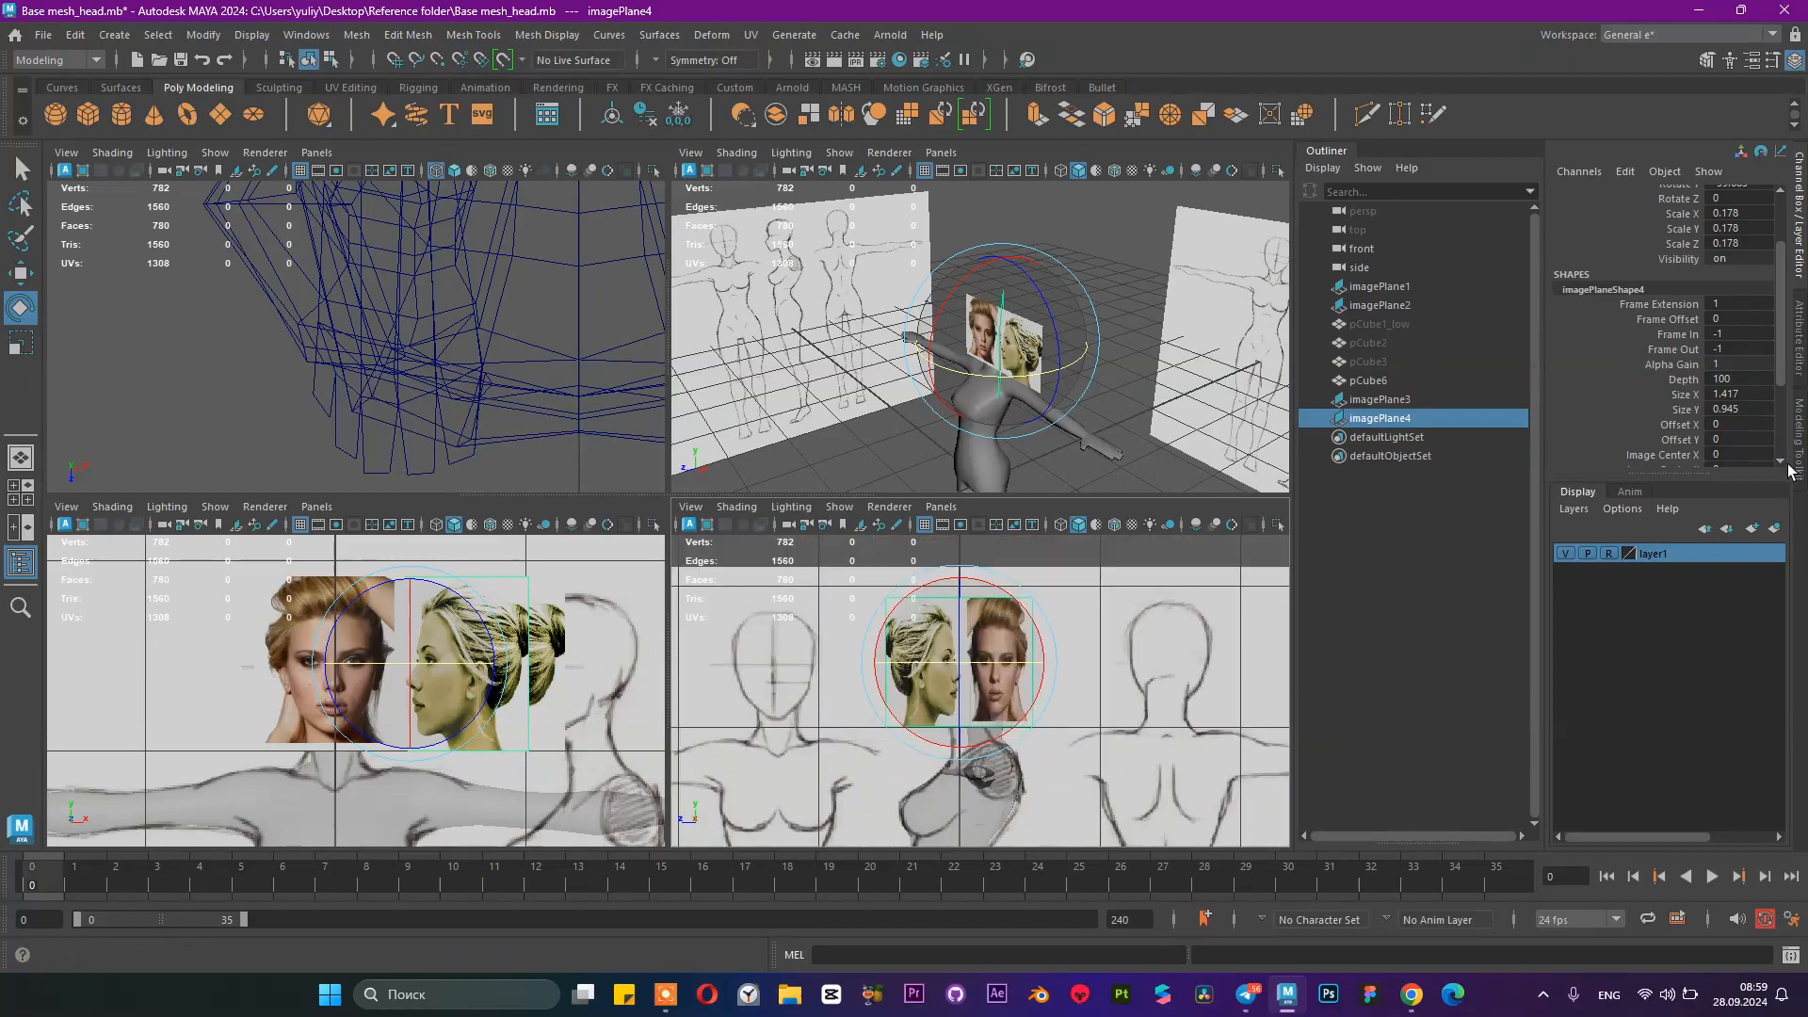
{"action": "scroll", "coordinate": [1747, 303], "scroll_direction": "up", "scroll_amount": 2}
{"action": "double_click", "coordinate": [1770, 269]}
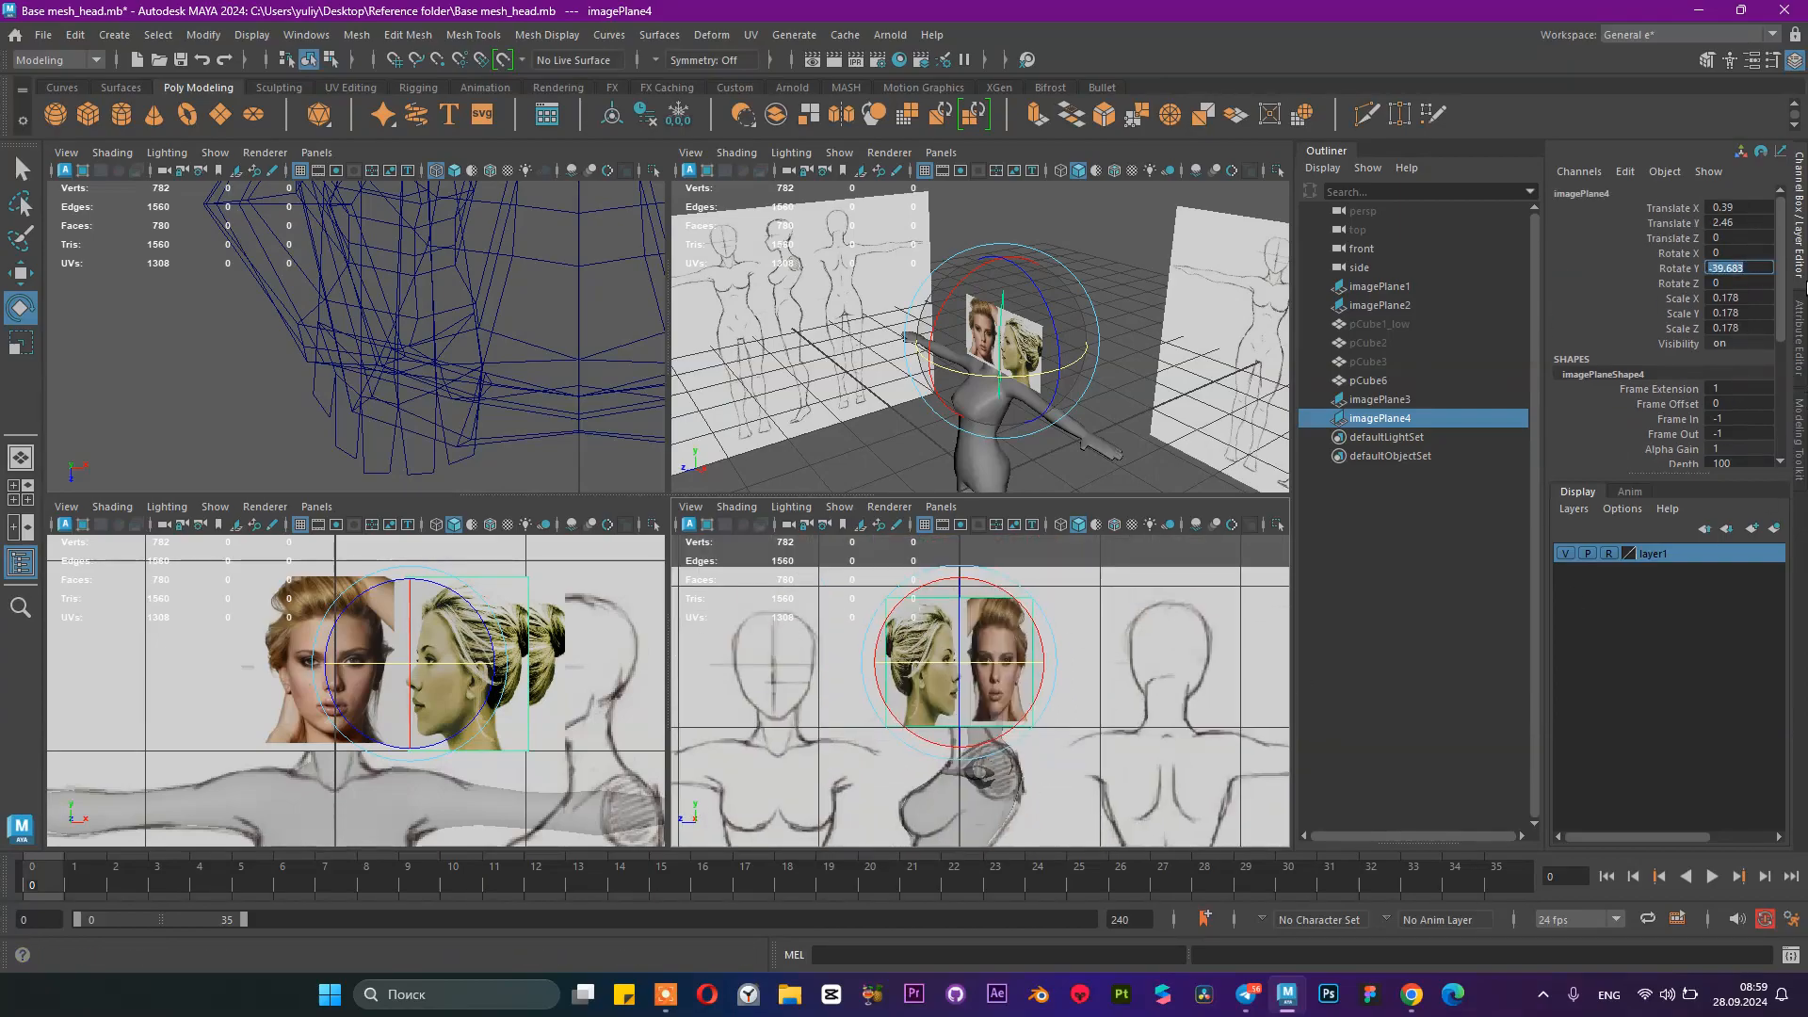
{"action": "type", "text": "-90"}
{"action": "key", "text": "Return"}
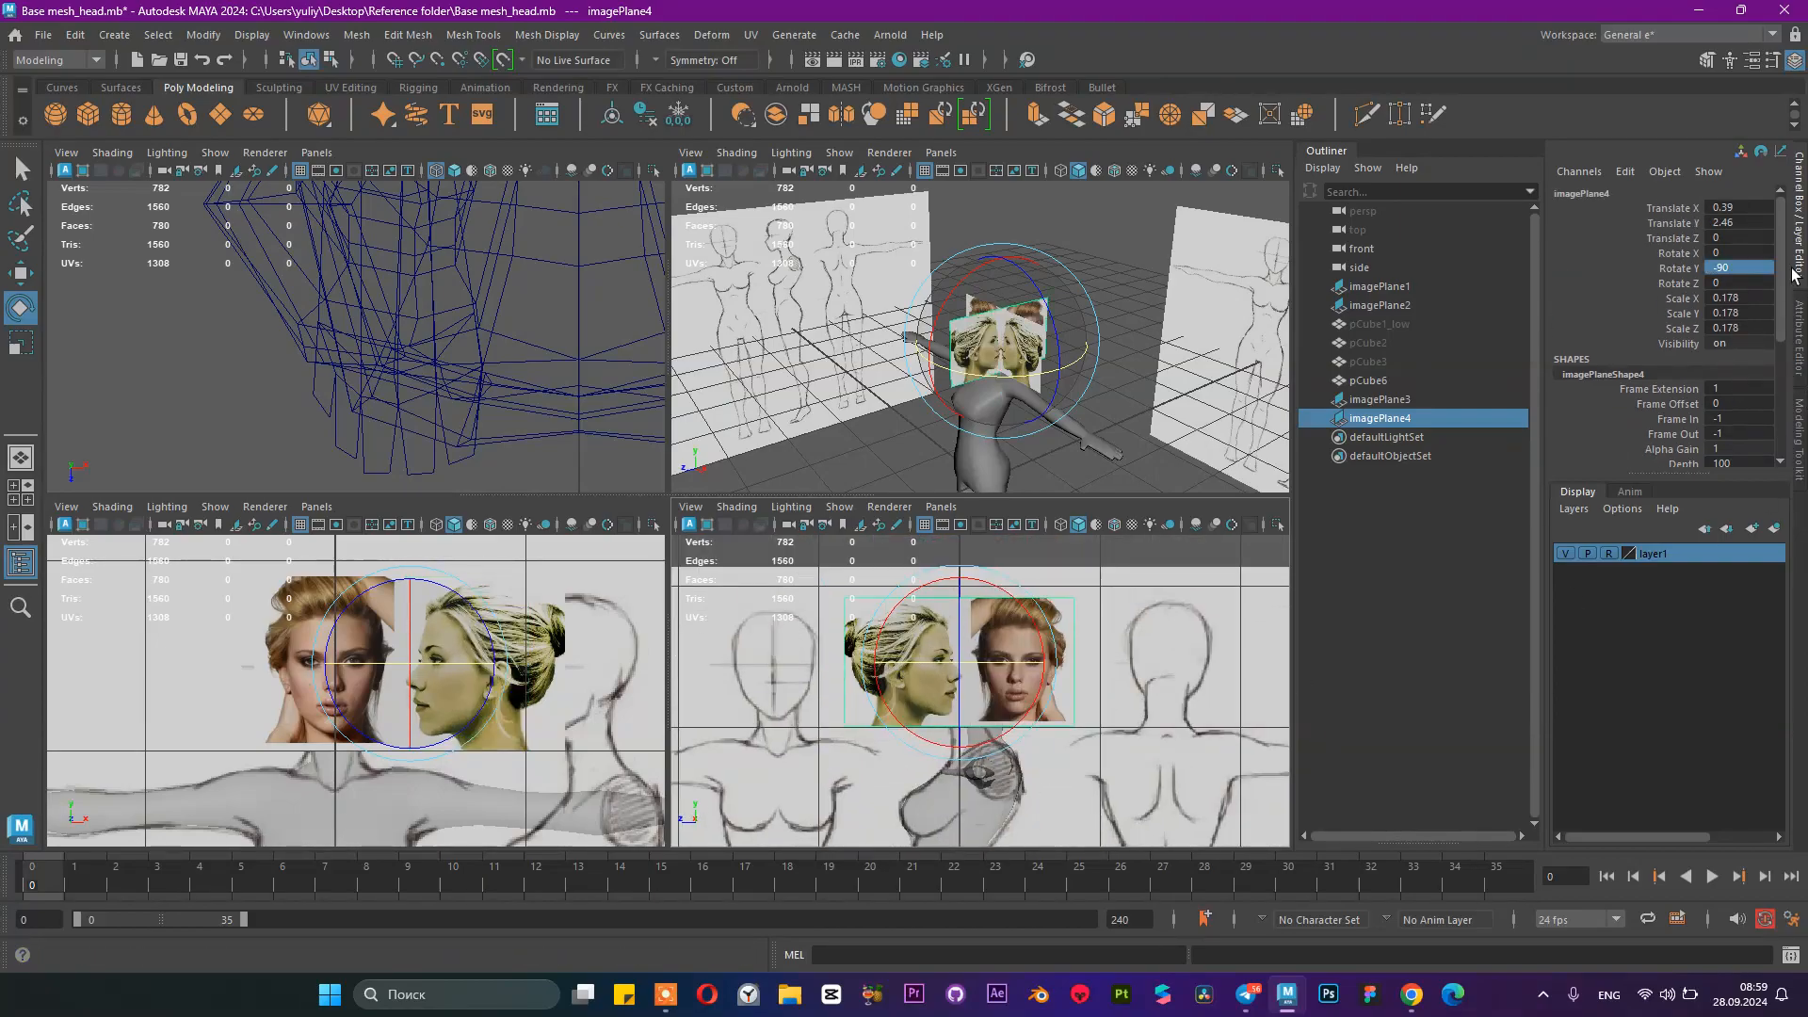
Step: Set the duplicated head photo plane's Rotate Y to 90 so the profile faces the side view correctly
{"action": "double_click", "coordinate": [1762, 267]}
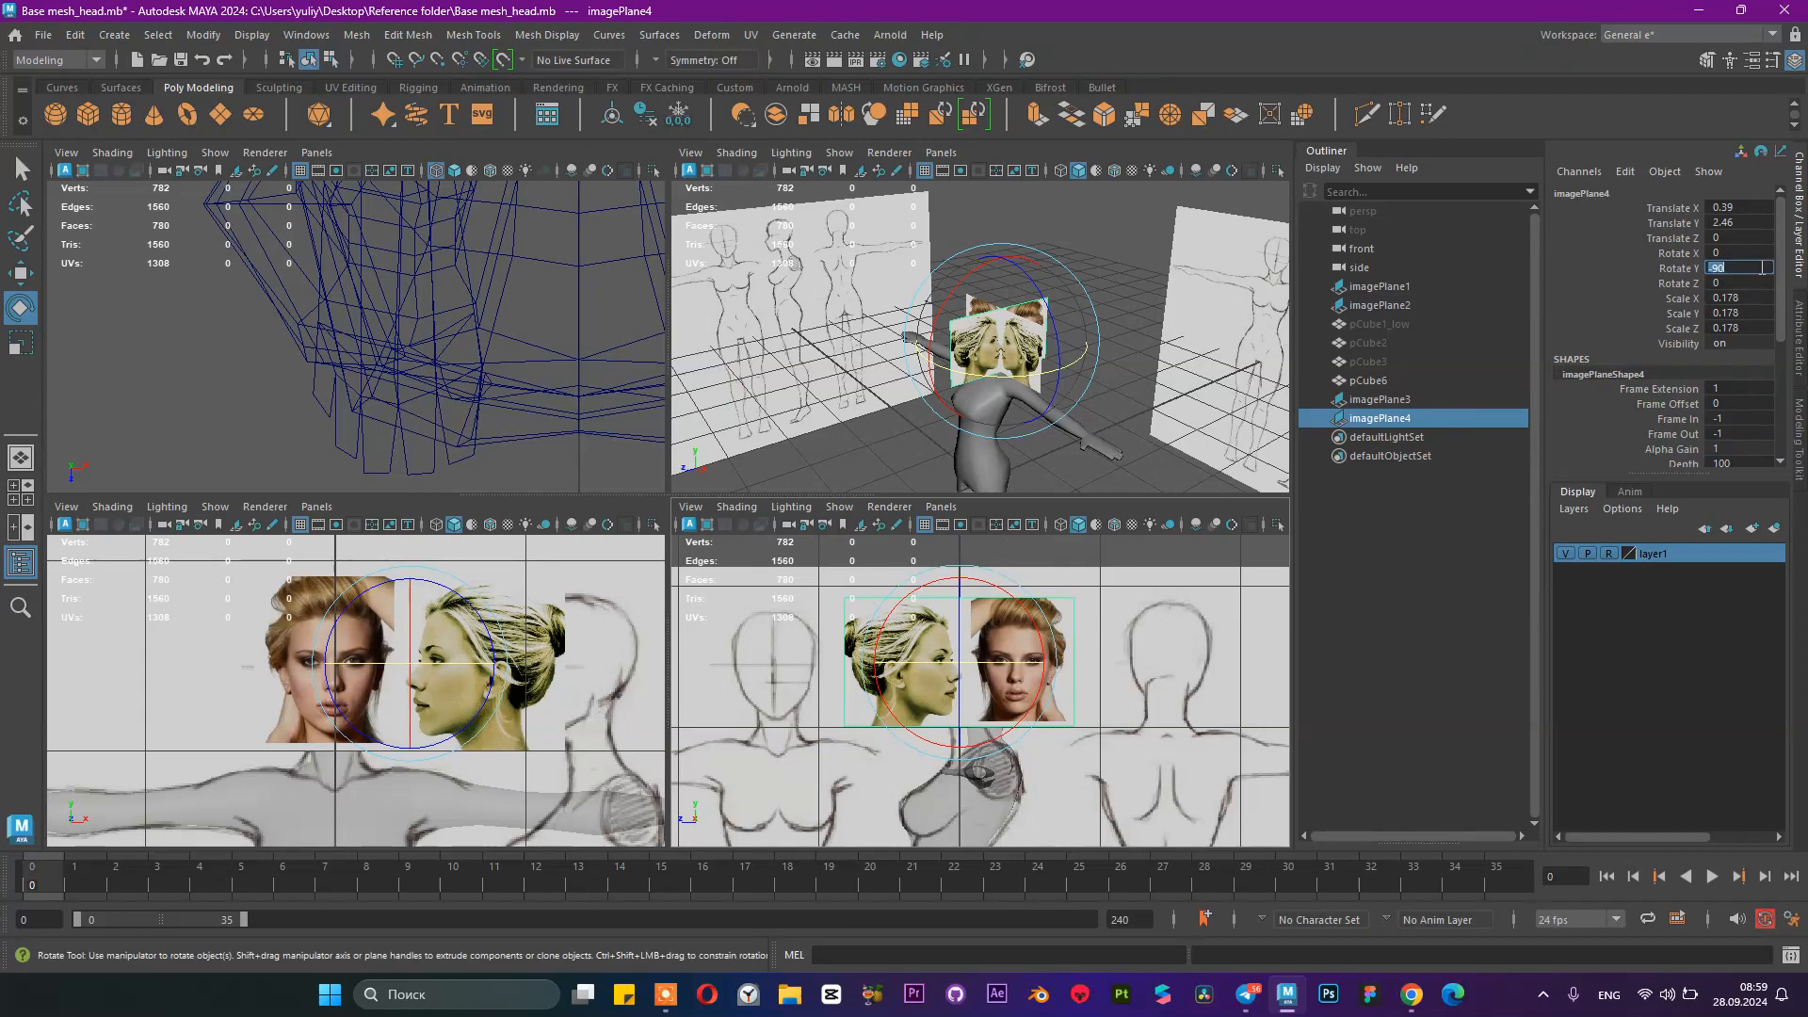
{"action": "type", "text": "90"}
{"action": "key", "text": "Return"}
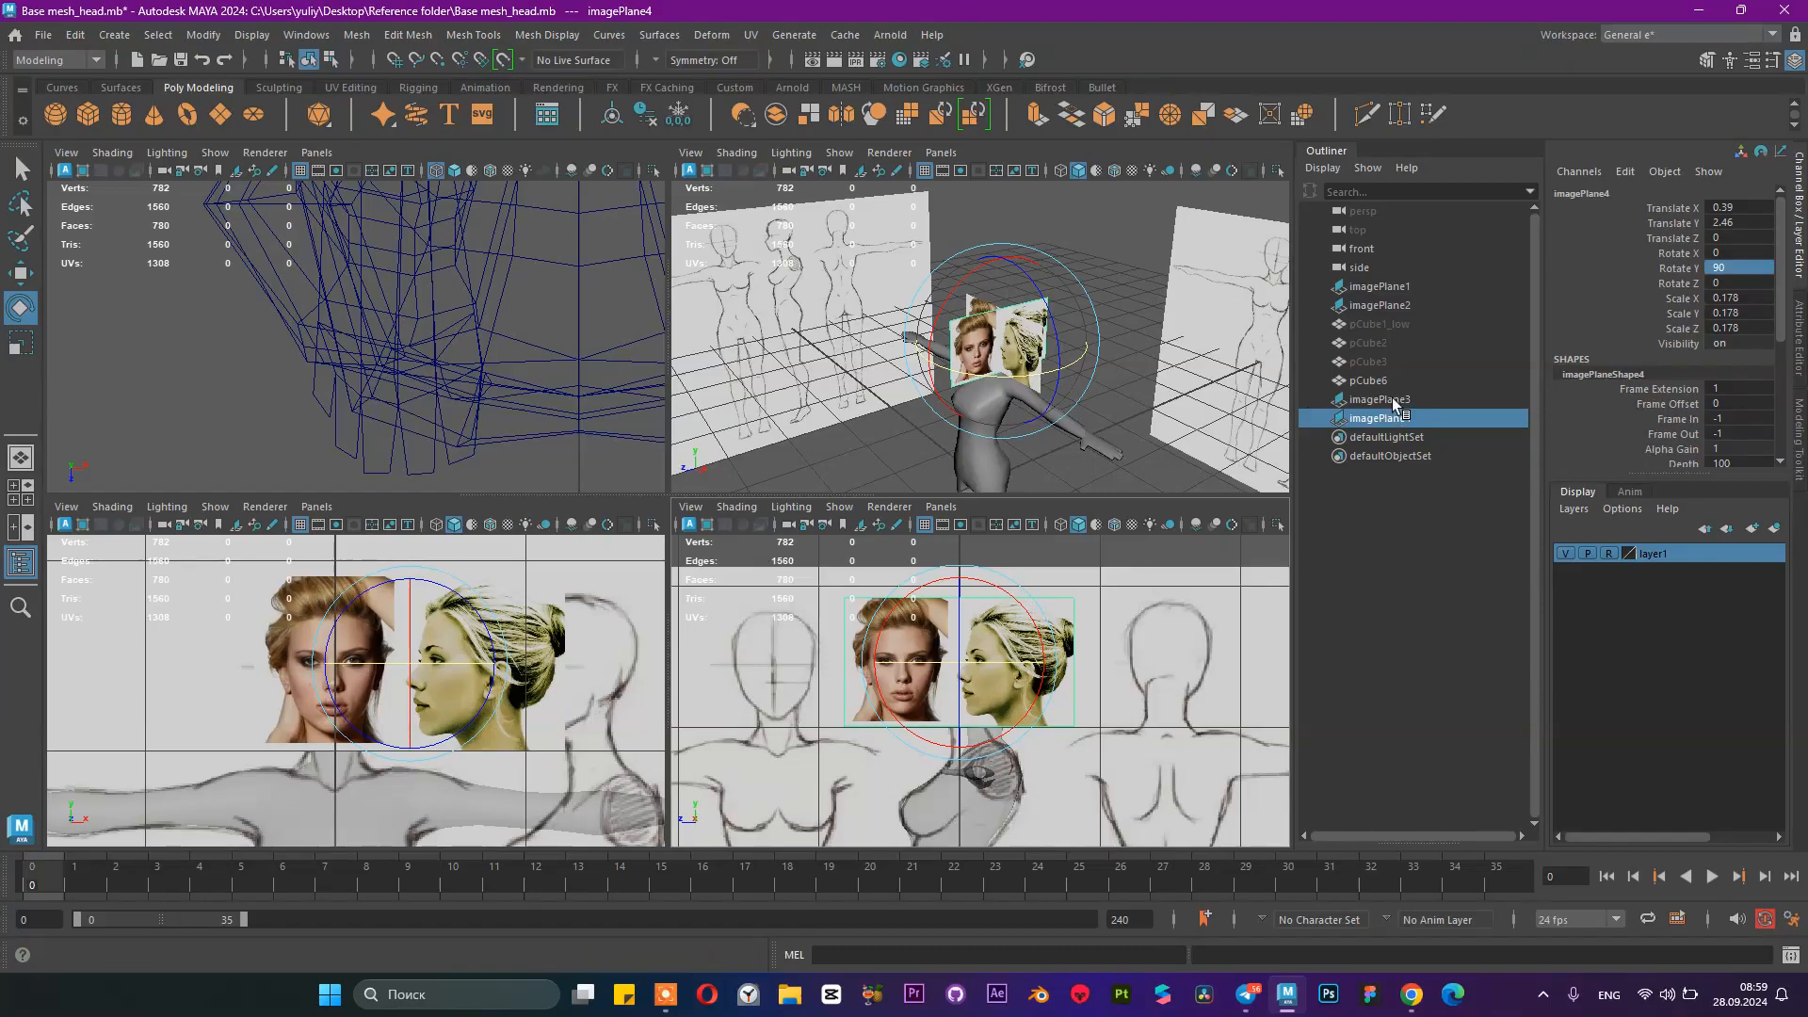
Step: Move the original front head photo plane back along Z to about -5.626, beside the front body drawing
{"action": "left_click", "coordinate": [1380, 399]}
{"action": "key", "text": "w"}
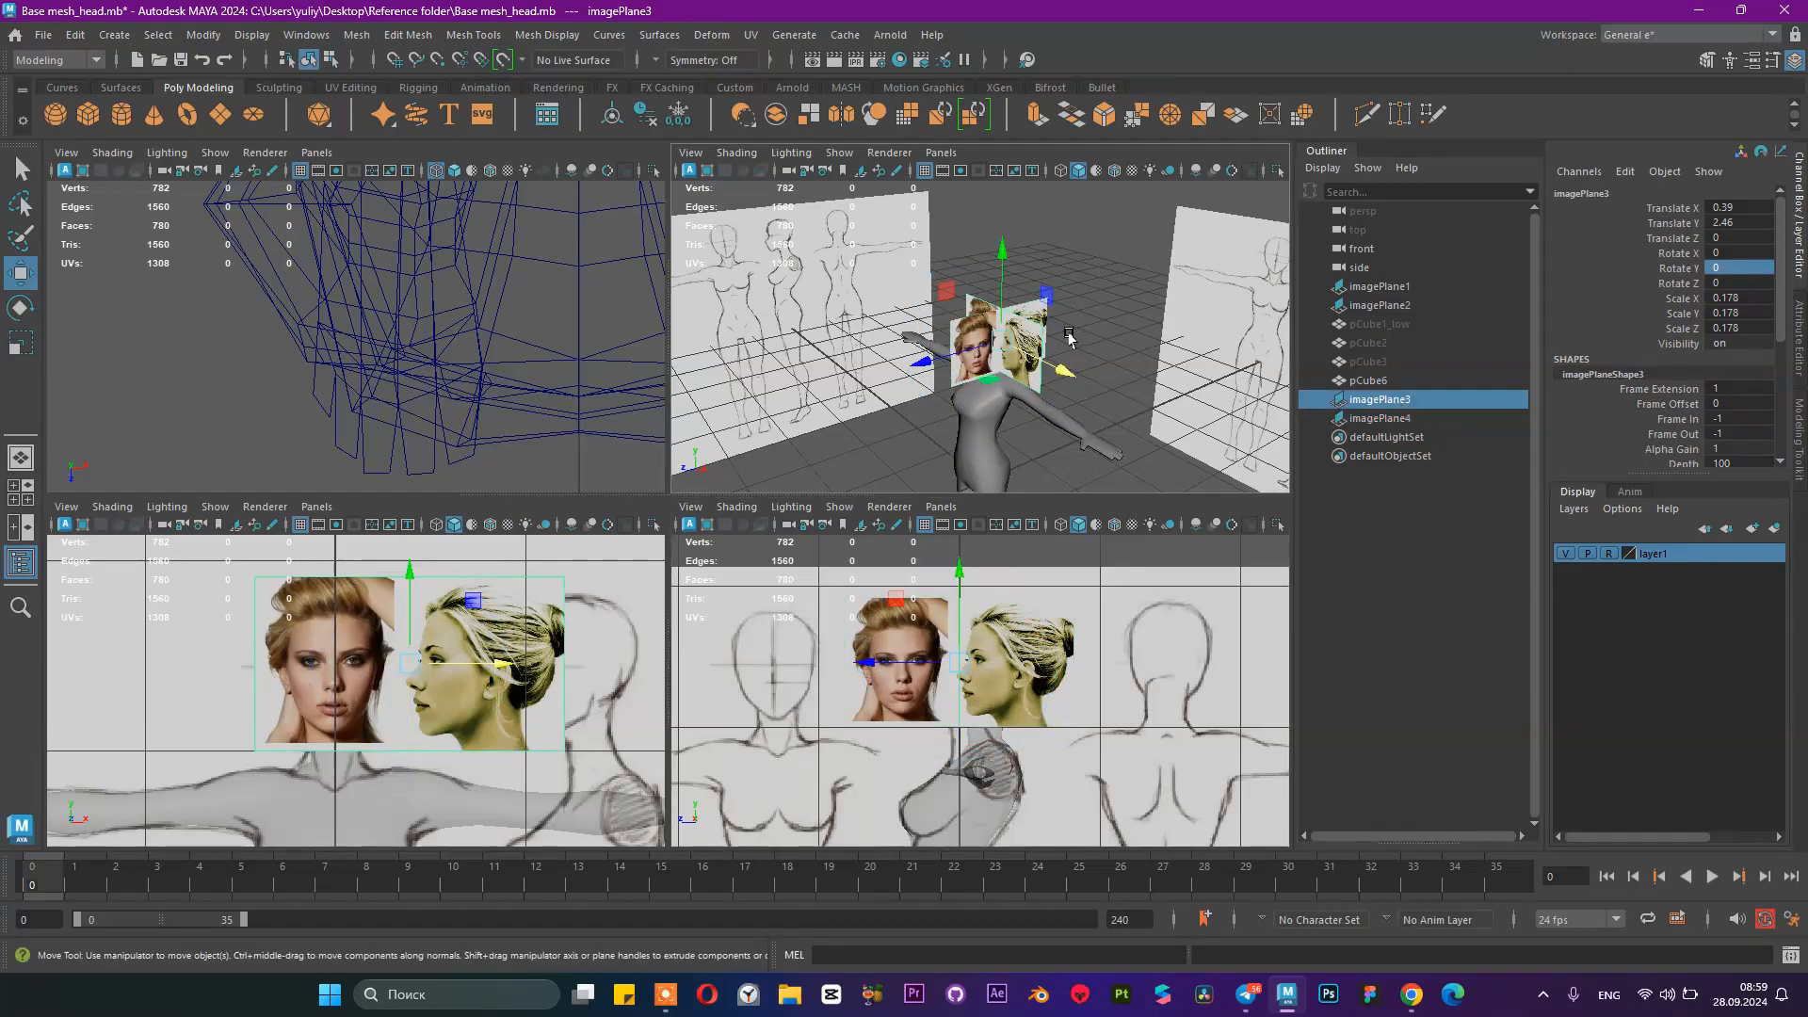
{"action": "middle_click_drag", "start_coordinate": [914, 364], "coordinate": [1210, 325]}
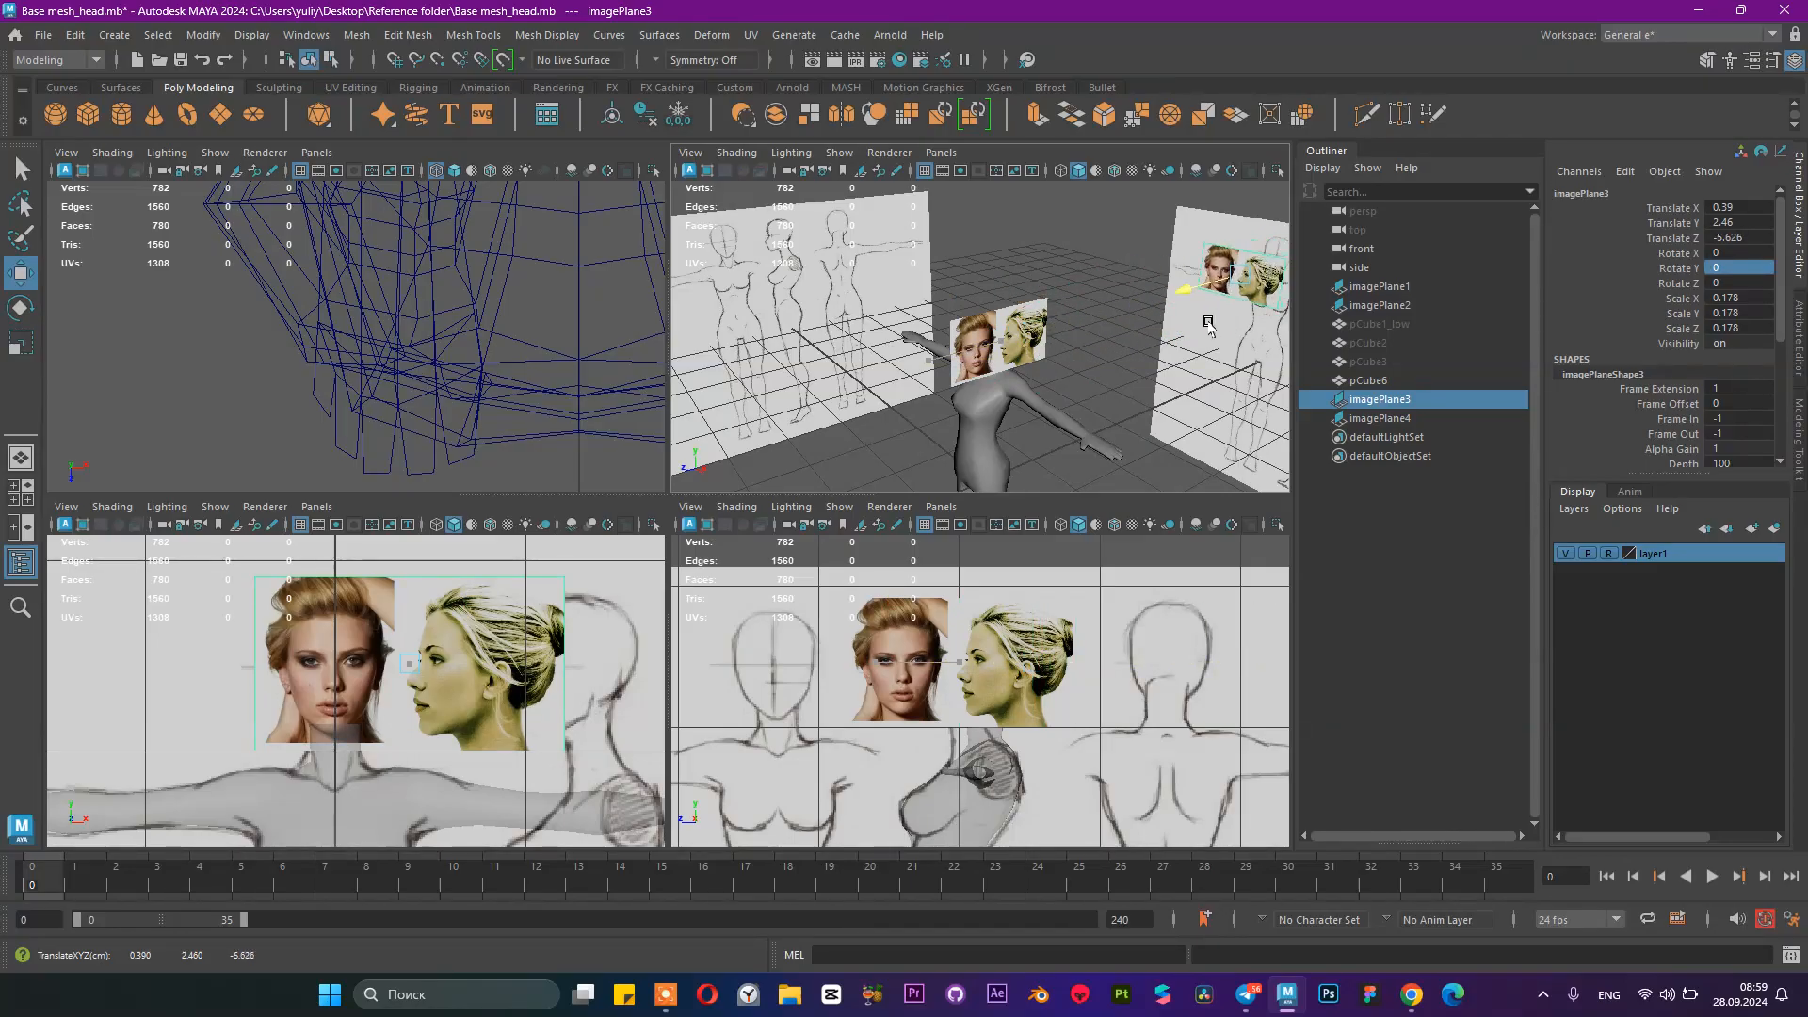
Step: Move the rotated head photo copy along Z to about 0.331, placing the profile above the side figure's neck
{"action": "left_click", "coordinate": [1040, 348]}
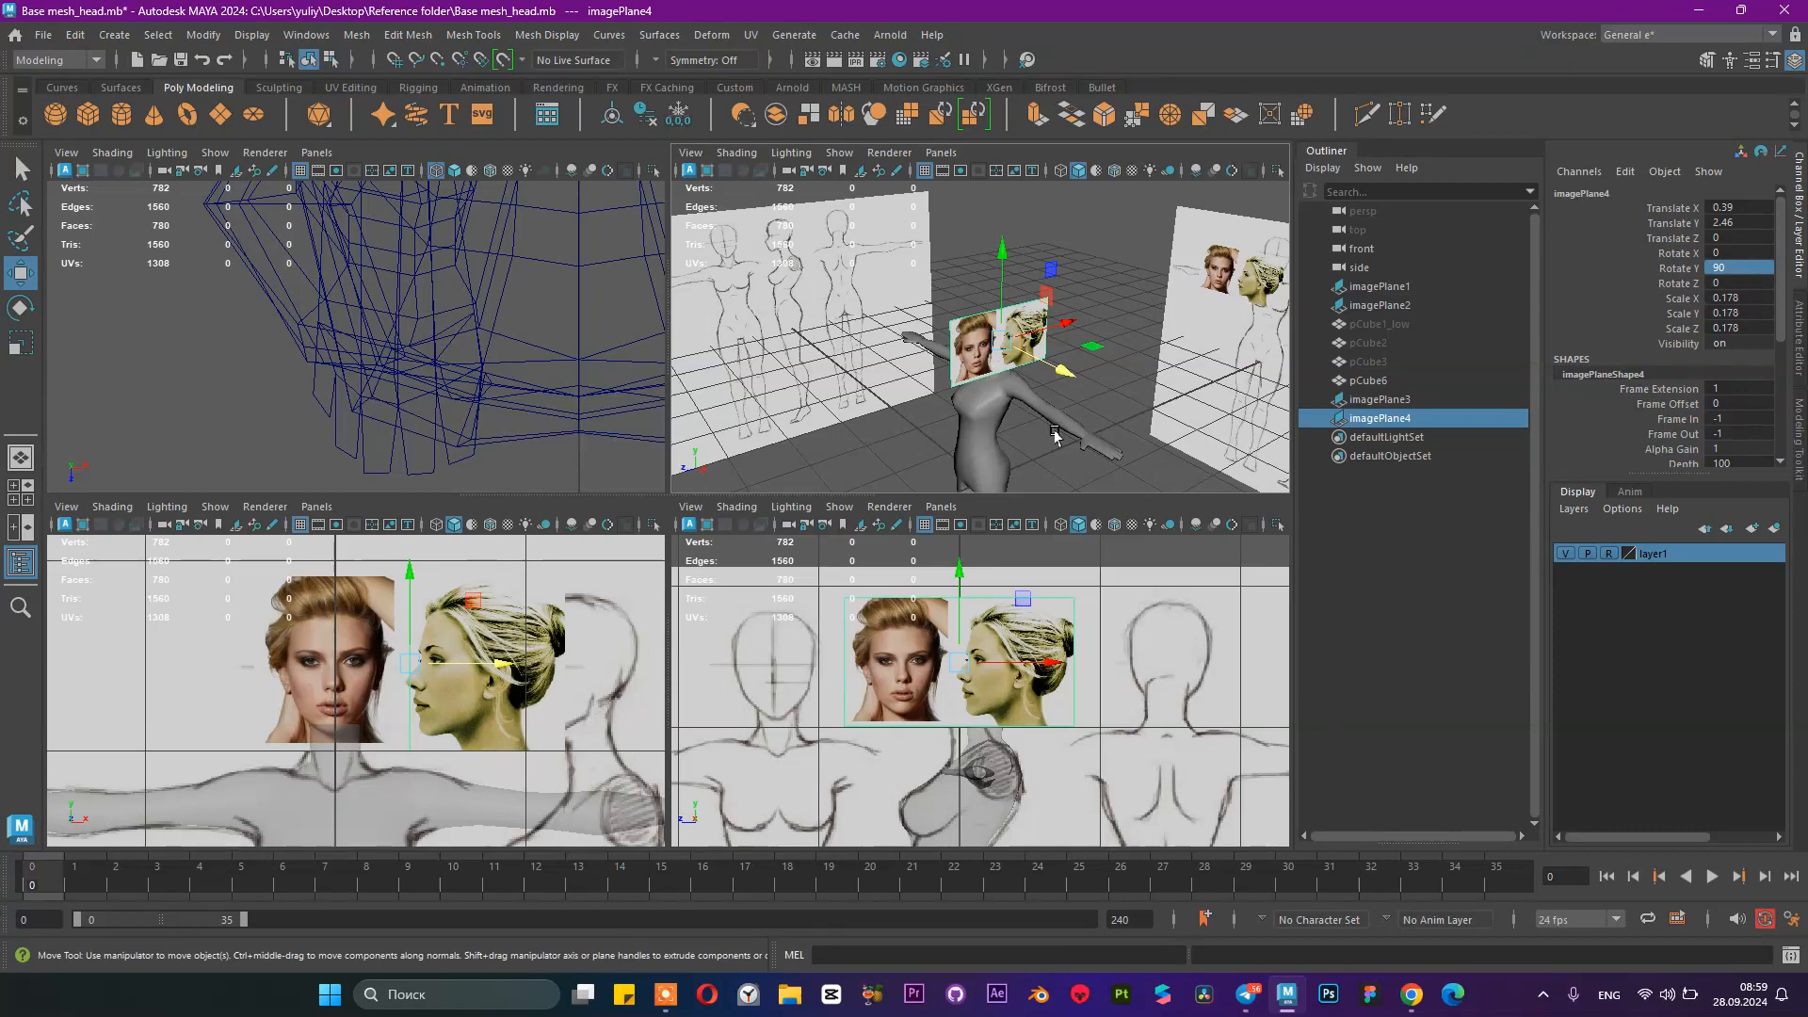
{"action": "left_click_drag", "start_coordinate": [1042, 662], "coordinate": [1001, 660]}
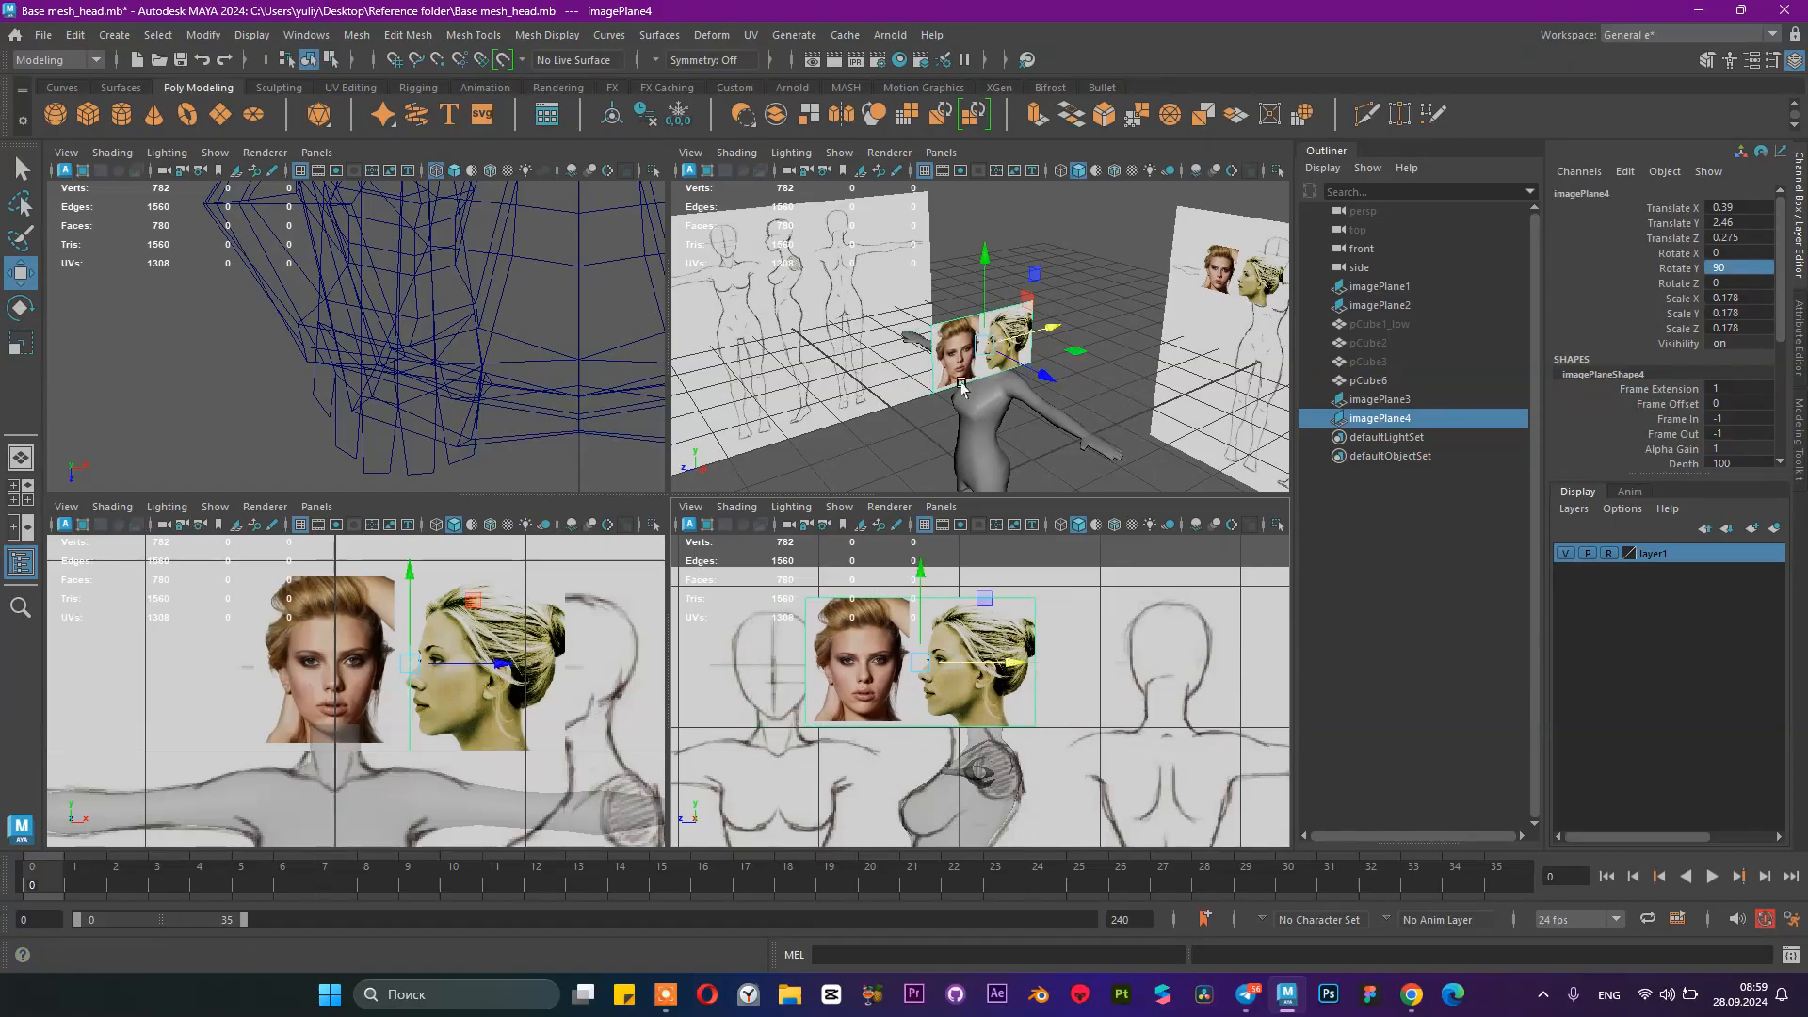
{"action": "scroll", "coordinate": [998, 325], "scroll_direction": "up", "scroll_amount": 8}
{"action": "left_click_drag", "start_coordinate": [1087, 363], "coordinate": [1059, 346], "text": "alt"}
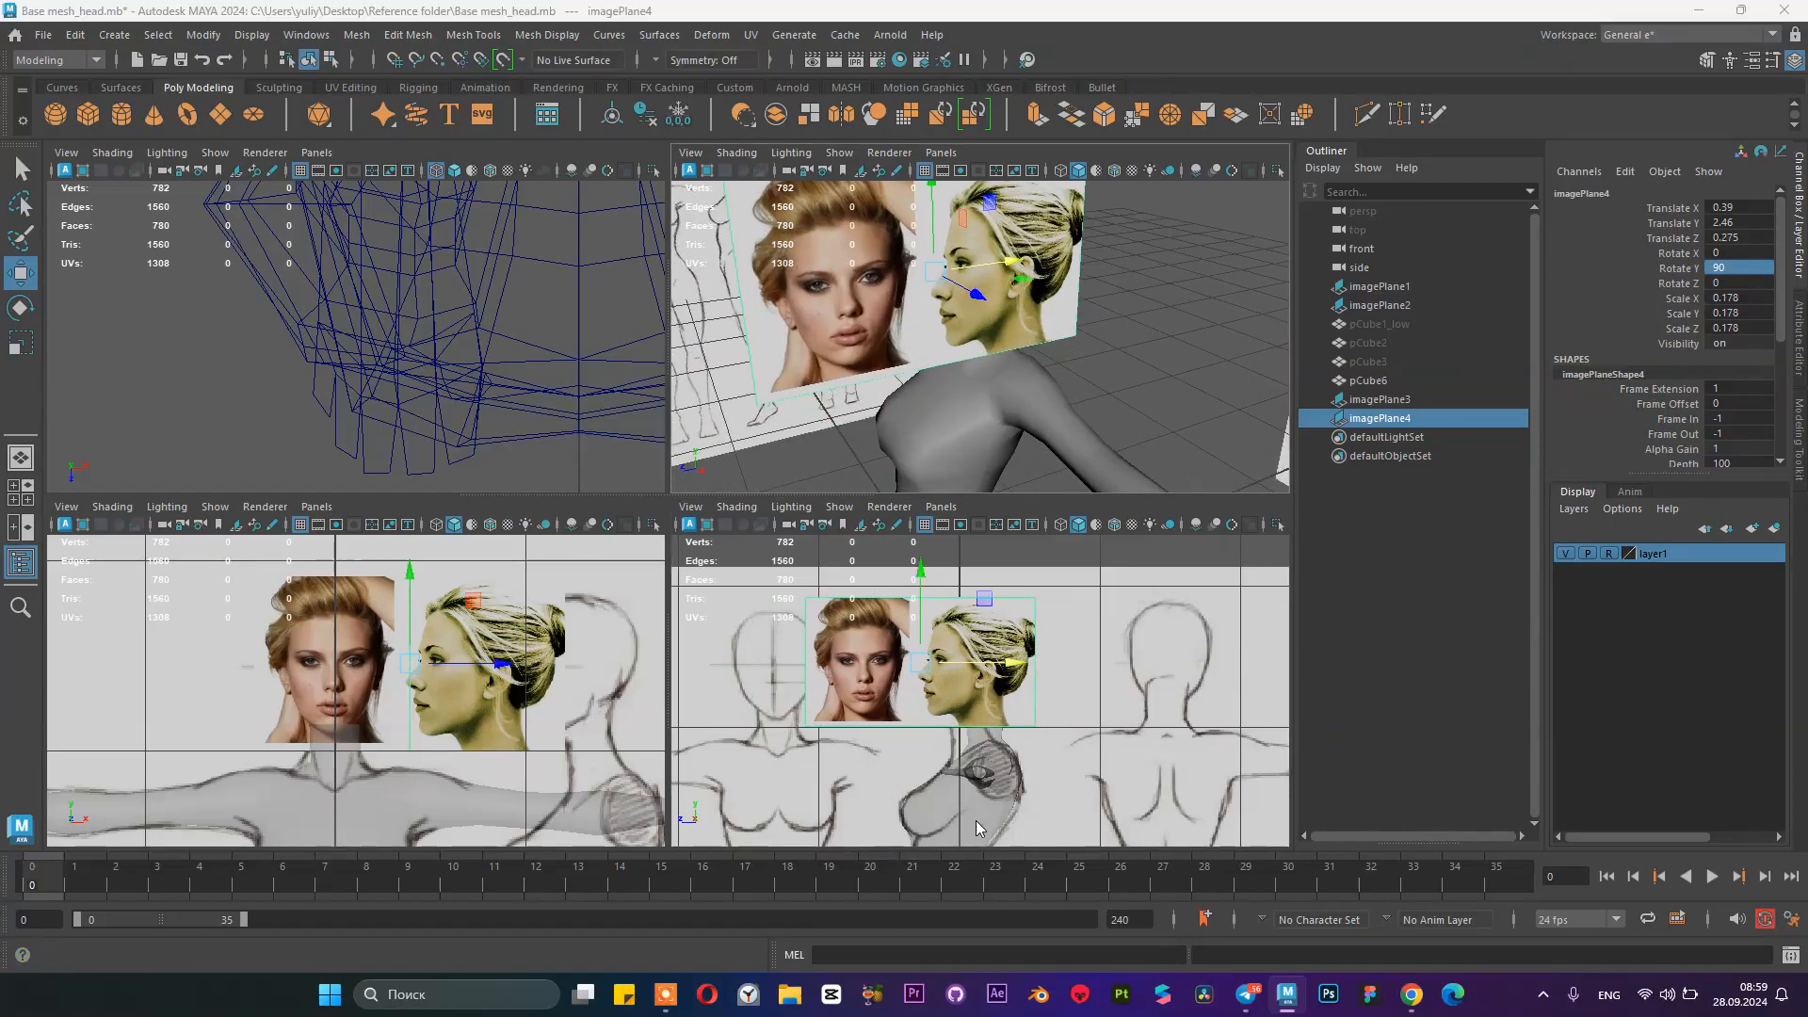
{"action": "key", "text": "space"}
{"action": "scroll", "coordinate": [847, 597], "scroll_direction": "up", "scroll_amount": 5}
{"action": "mouse_move", "coordinate": [585, 441]}
{"action": "left_mouse_down"}
{"action": "mouse_move", "coordinate": [554, 433]}
{"action": "mouse_move", "coordinate": [665, 429]}
{"action": "mouse_move", "coordinate": [559, 421]}
{"action": "left_mouse_up"}
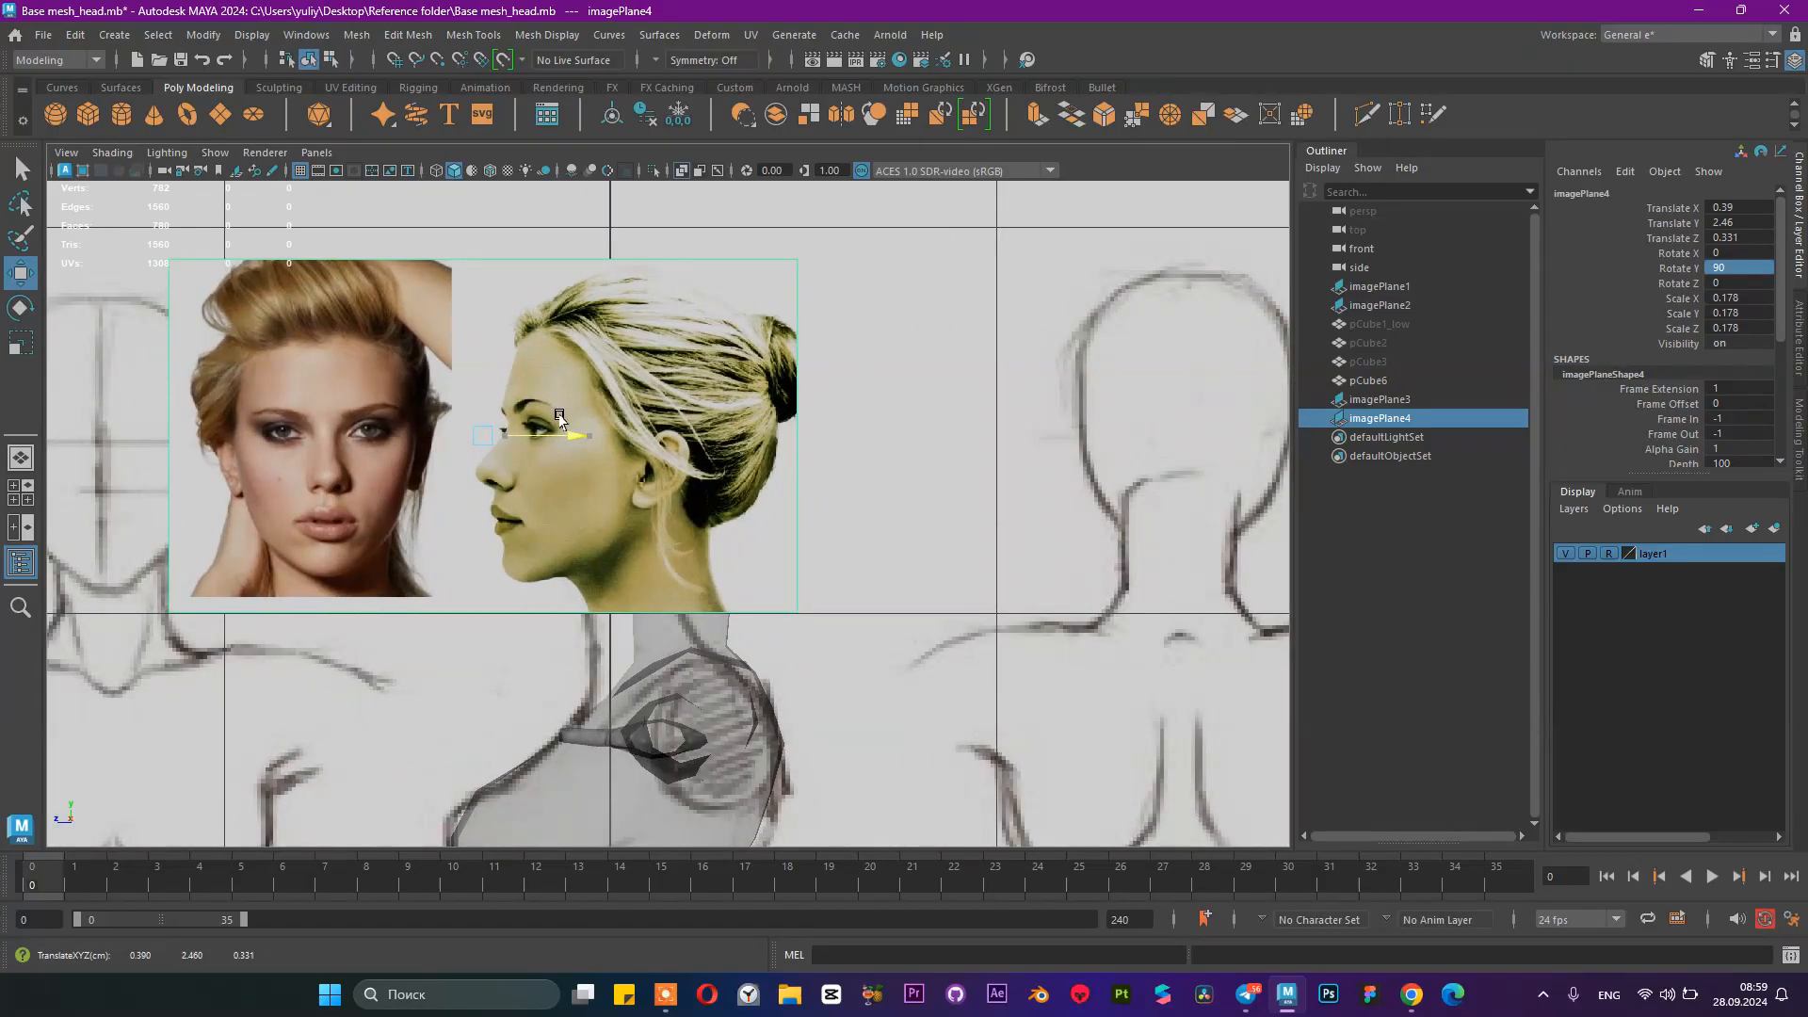
{"action": "middle_click_drag", "start_coordinate": [770, 466], "coordinate": [768, 494], "text": "alt"}
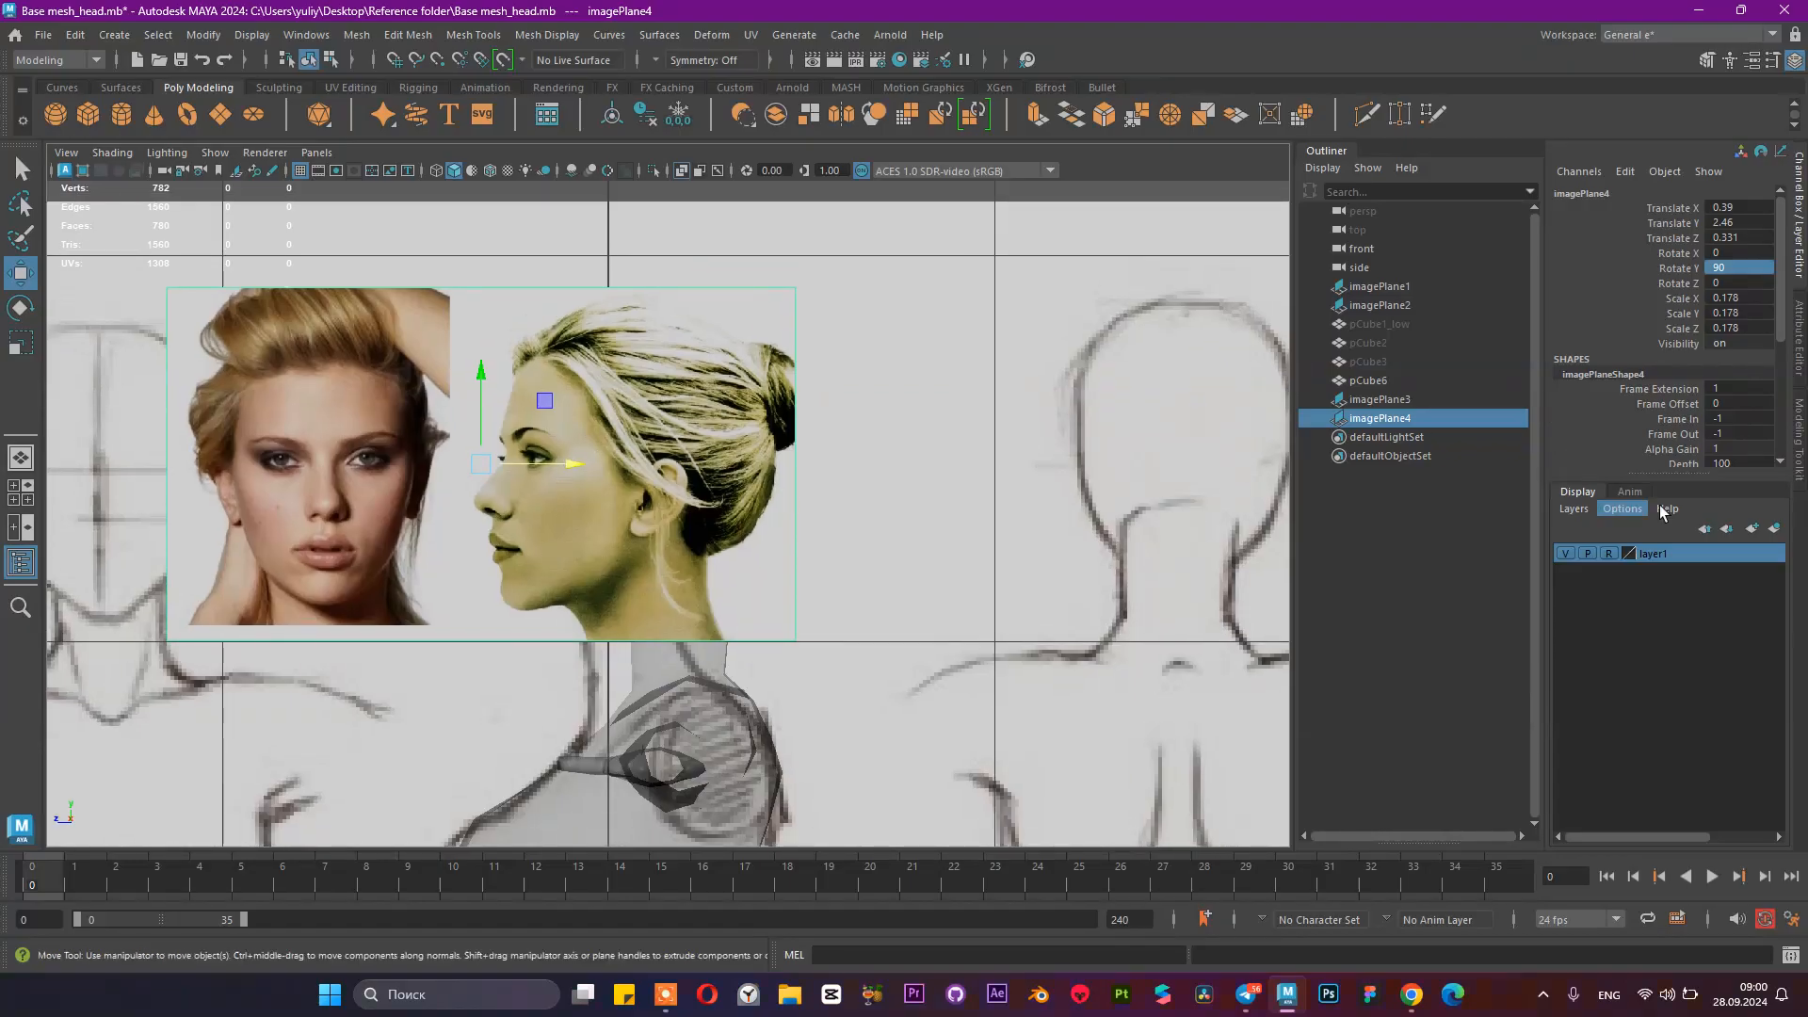
Step: Shift the profile head photo plane along Z to about 0.374 with Alpha Gain lowered to about 0.6, and restore Alpha Gain to 1
{"action": "key", "text": "ctrl+a"}
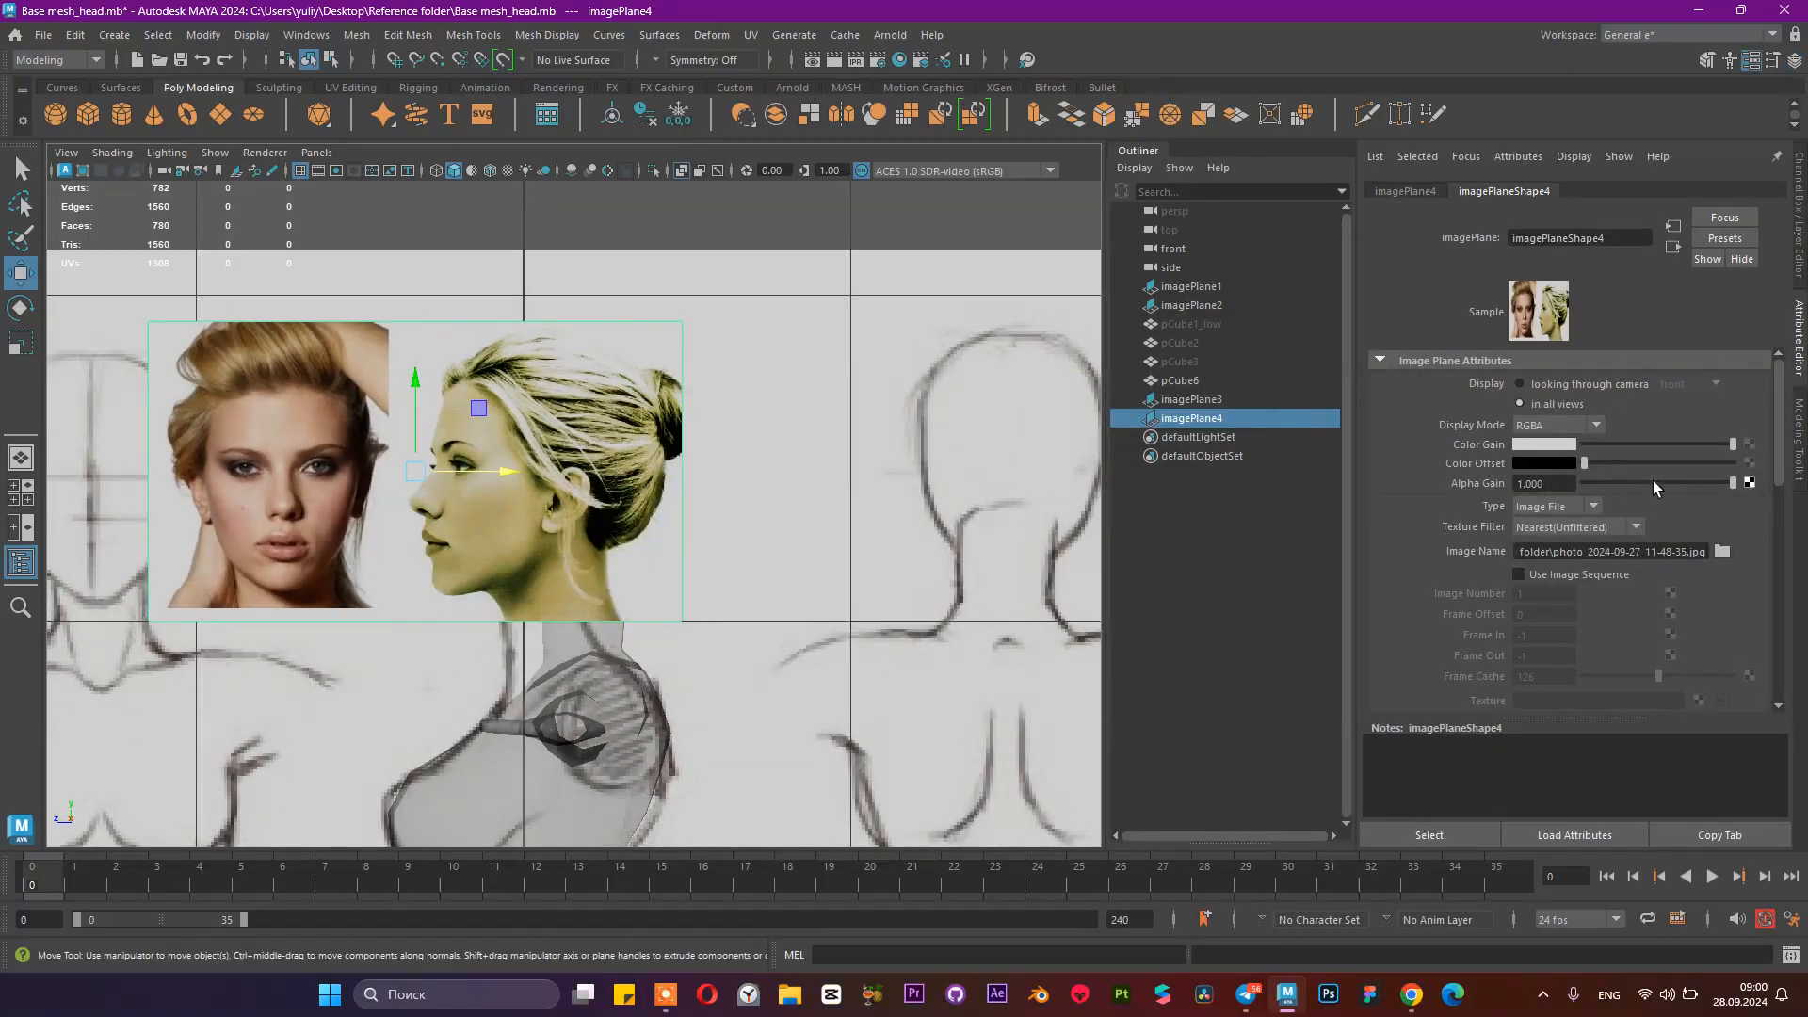
{"action": "left_click", "coordinate": [1671, 483]}
{"action": "left_click_drag", "start_coordinate": [516, 471], "coordinate": [502, 476]}
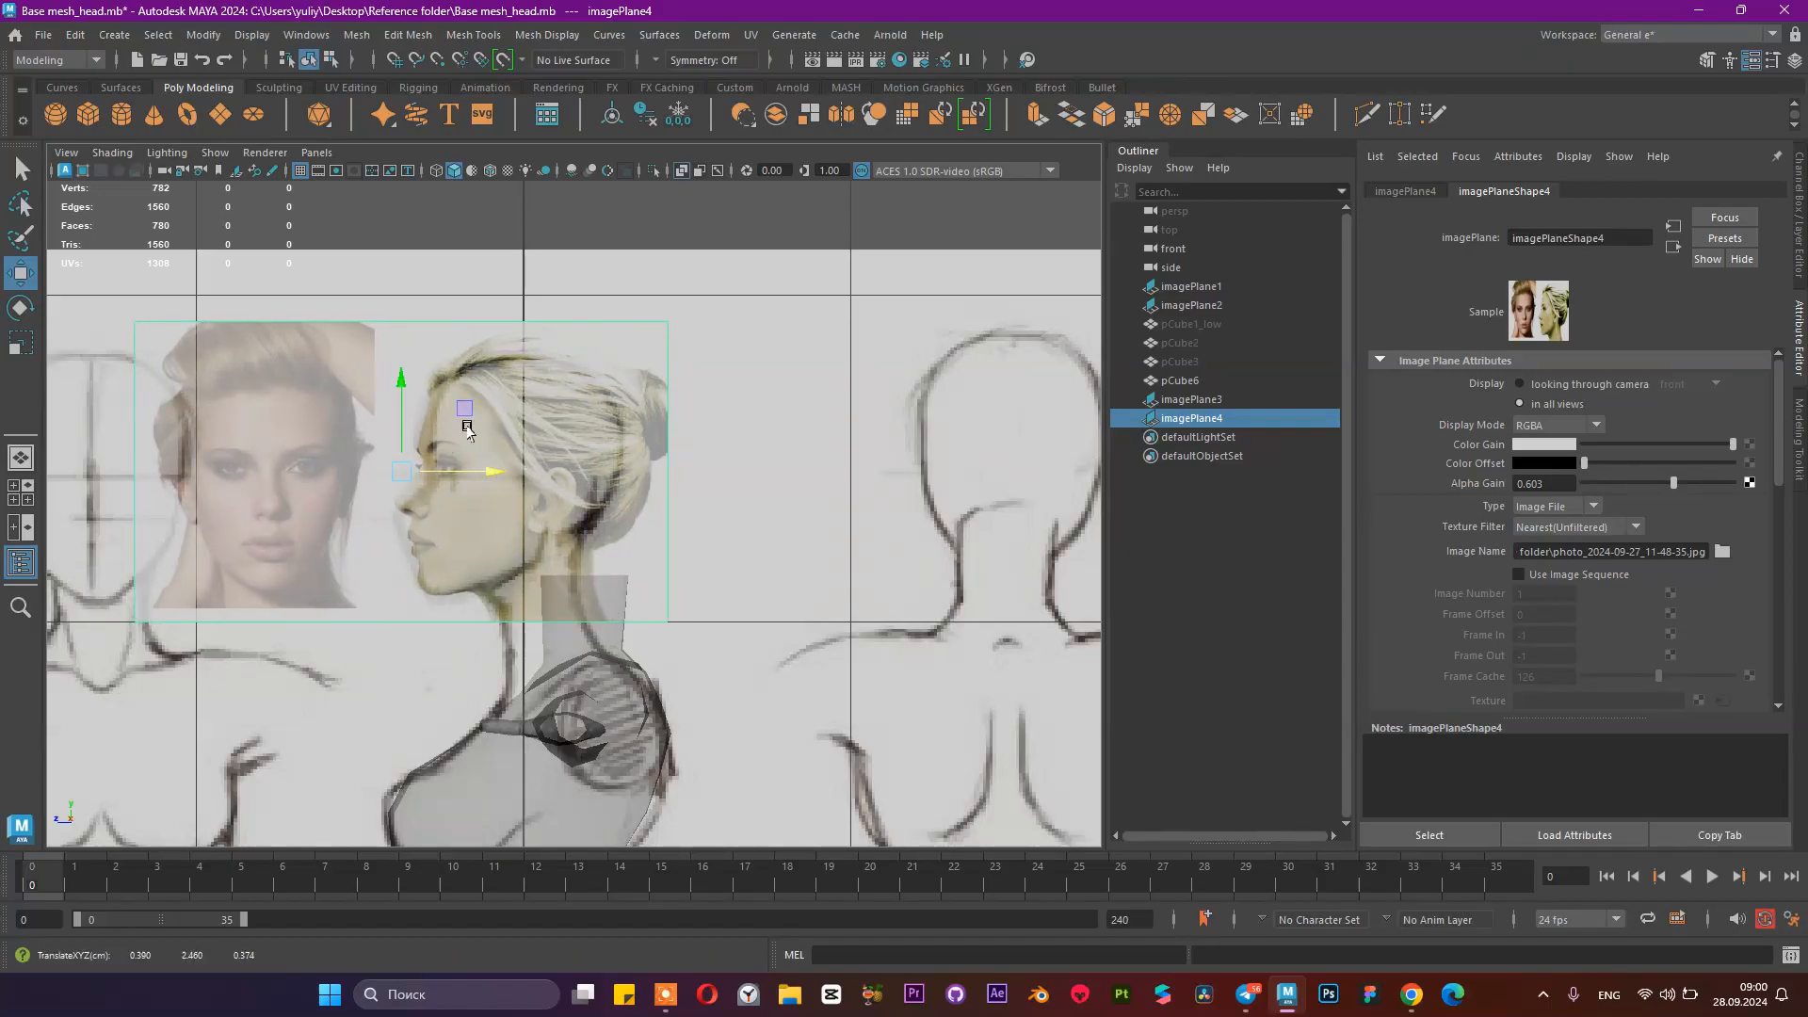
{"action": "left_click_drag", "start_coordinate": [1691, 486], "coordinate": [1740, 484]}
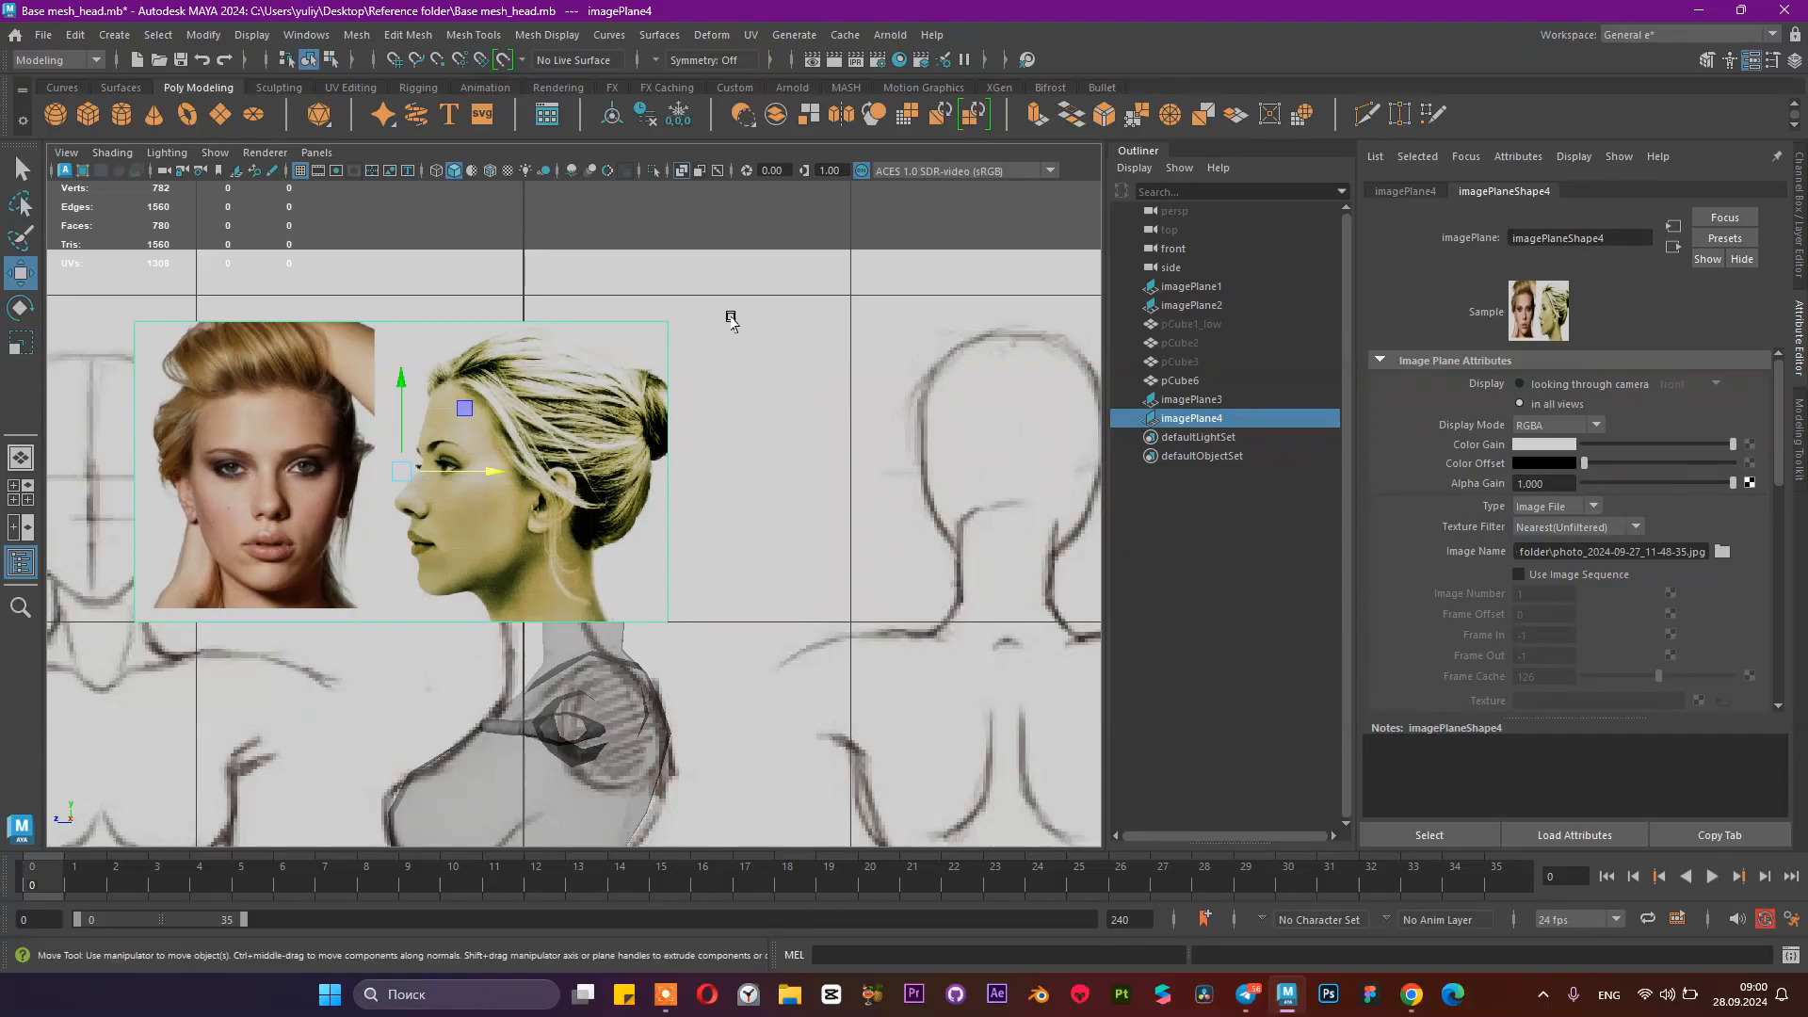
Step: Move the profile head photo plane back along X to about -6.13, close to the side-view body drawing
{"action": "key", "text": "space"}
{"action": "key", "text": "space"}
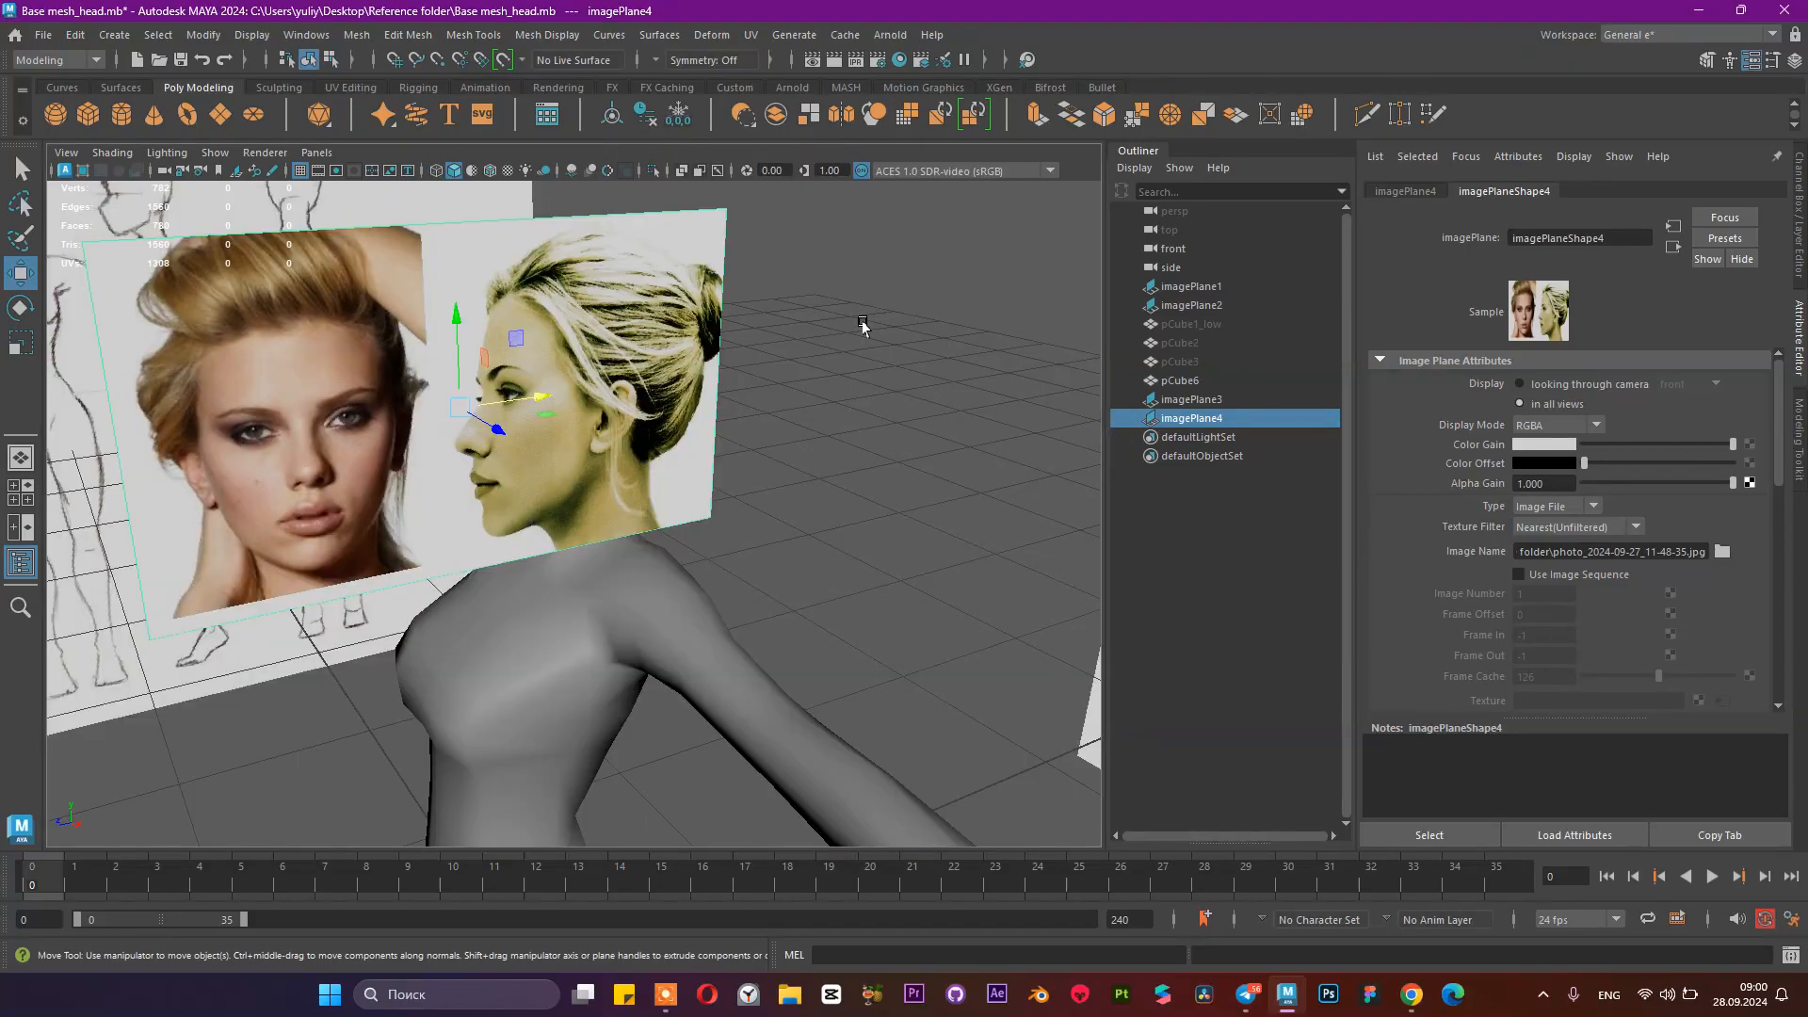
{"action": "right_click_drag", "start_coordinate": [847, 379], "coordinate": [480, 380], "text": "alt"}
{"action": "left_click_drag", "start_coordinate": [480, 381], "coordinate": [115, 470], "text": "alt"}
{"action": "right_click_drag", "start_coordinate": [714, 471], "coordinate": [432, 462], "text": "alt"}
{"action": "middle_click_drag", "start_coordinate": [431, 461], "coordinate": [572, 476], "text": "alt"}
{"action": "left_click_drag", "start_coordinate": [511, 491], "coordinate": [318, 477]}
{"action": "left_click_drag", "start_coordinate": [577, 460], "coordinate": [483, 452], "text": "alt"}
Step: Add both head photo planes, imagePlane3 and imagePlane4, to layer1 and check the layer by toggling its visibility
{"action": "left_click", "coordinate": [1799, 162]}
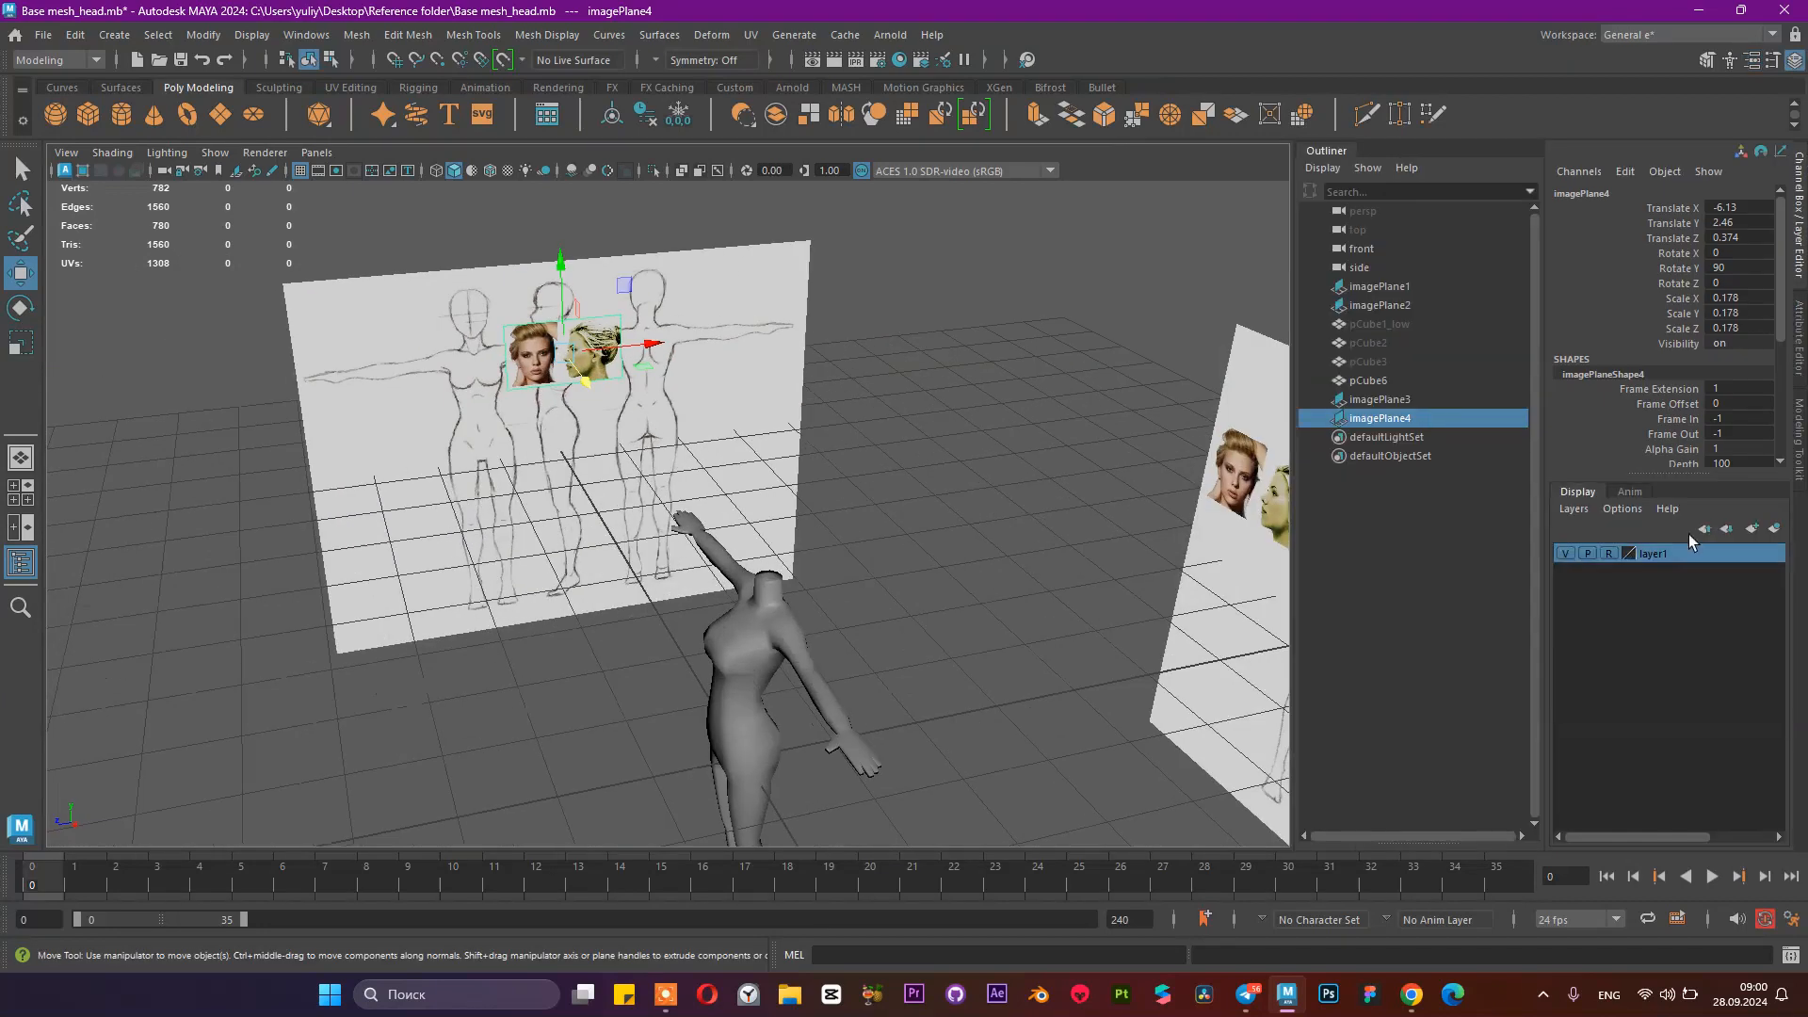
{"action": "left_click", "coordinate": [1409, 400], "text": "ctrl"}
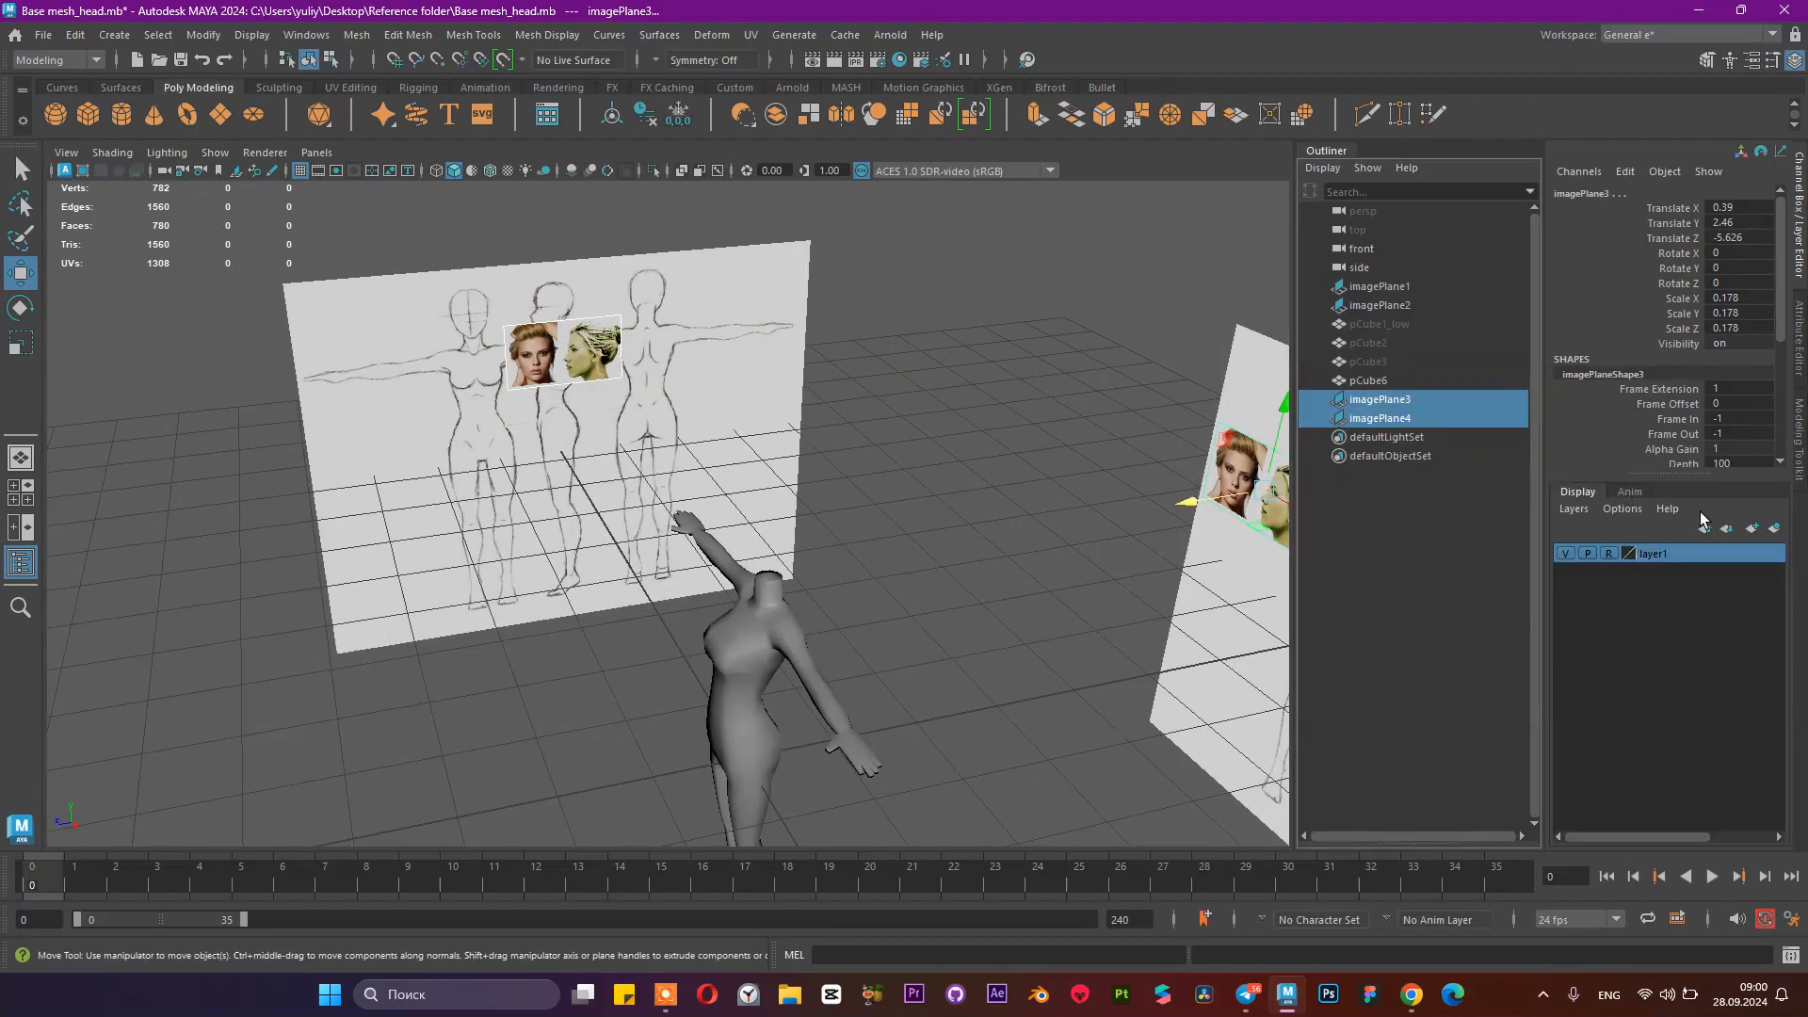
{"action": "right_click", "coordinate": [1664, 552]}
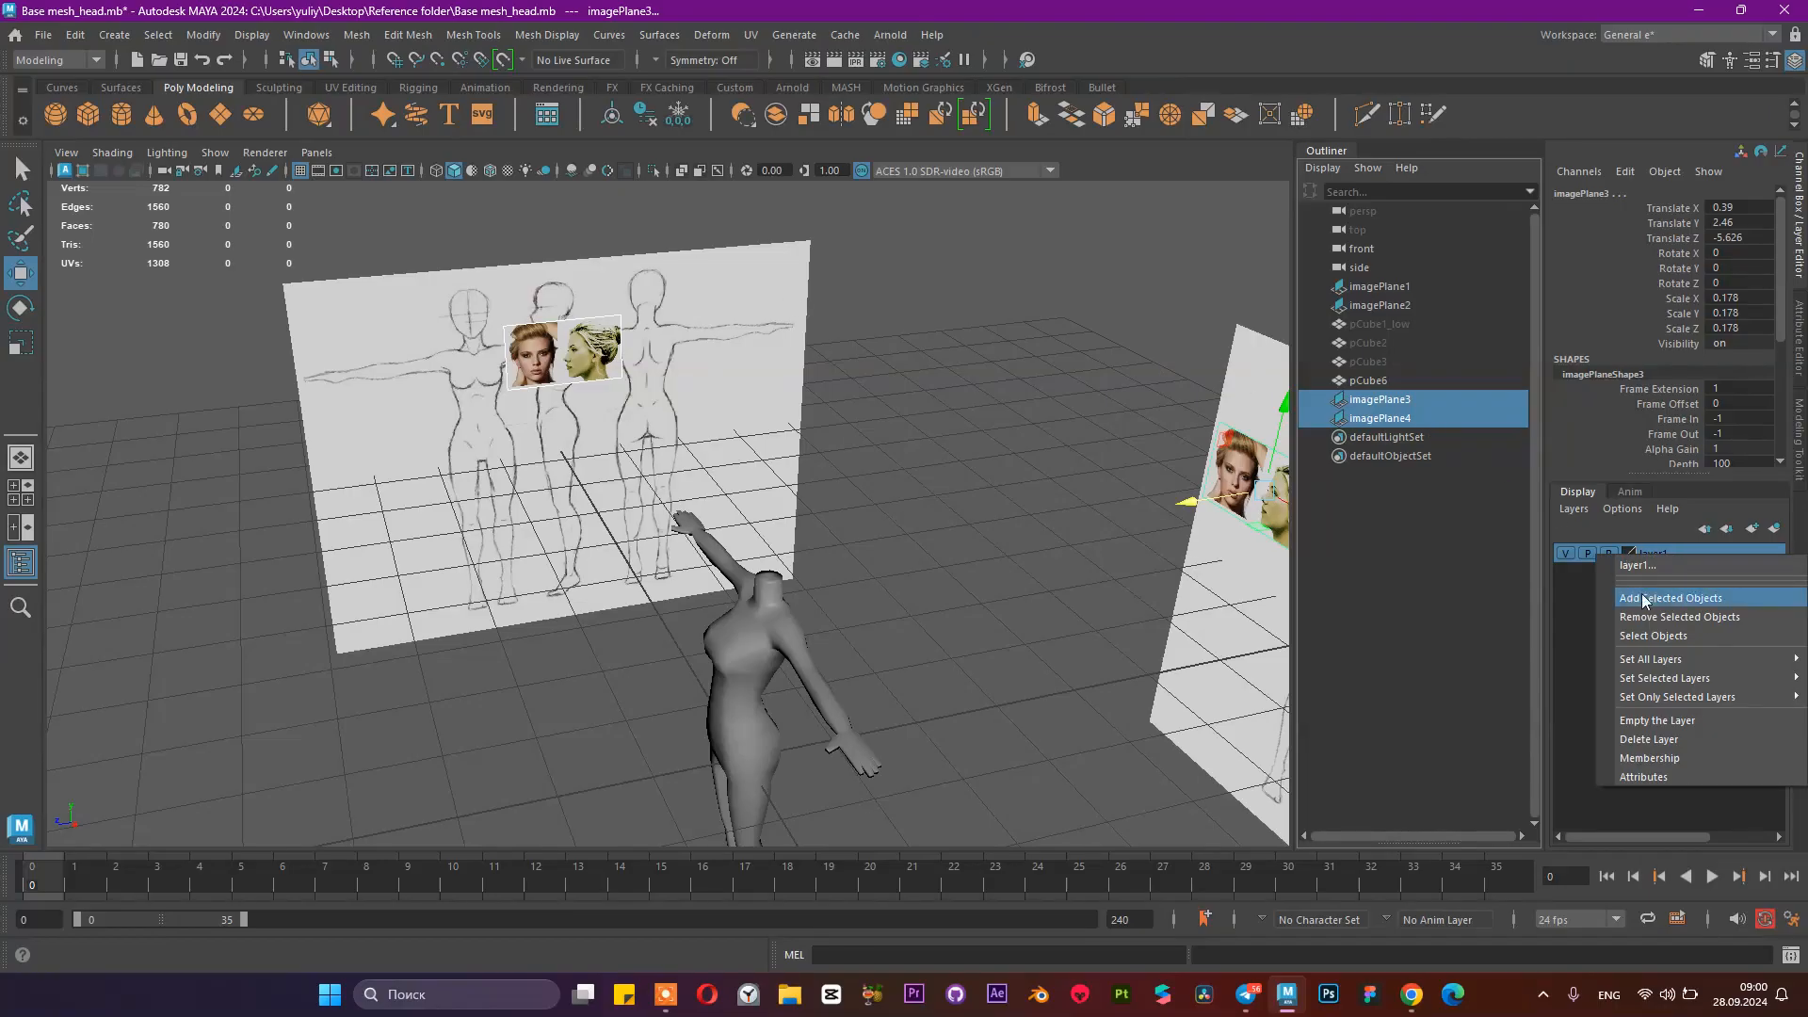
{"action": "left_click", "coordinate": [1664, 598]}
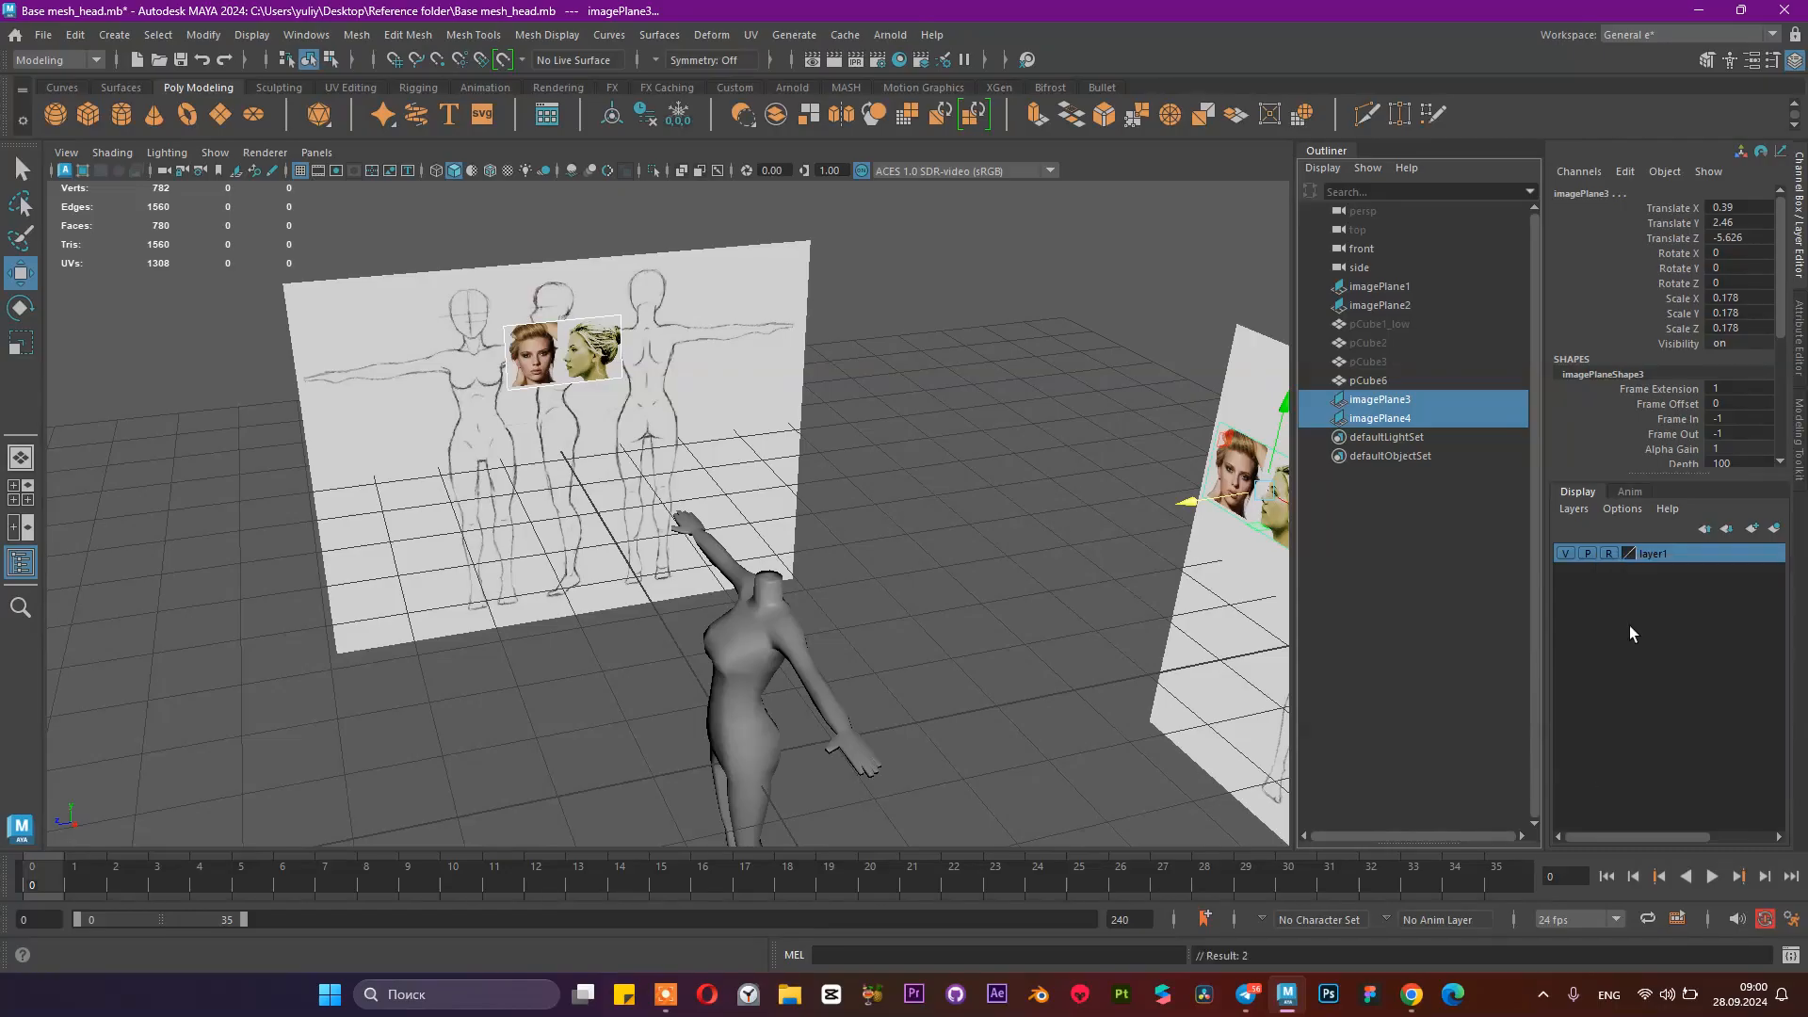
{"action": "left_click", "coordinate": [1565, 553]}
{"action": "left_click", "coordinate": [1564, 552]}
{"action": "left_click", "coordinate": [902, 298]}
Step: Hide the two body drawing planes, imagePlane1 and imagePlane2
{"action": "left_click_drag", "start_coordinate": [779, 417], "coordinate": [655, 435], "text": "alt"}
{"action": "scroll", "coordinate": [783, 452], "scroll_direction": "up", "scroll_amount": 5}
{"action": "left_click_drag", "start_coordinate": [1102, 508], "coordinate": [992, 508], "text": "alt"}
{"action": "scroll", "coordinate": [884, 488], "scroll_direction": "down", "scroll_amount": 5}
{"action": "scroll", "coordinate": [884, 488], "scroll_direction": "up", "scroll_amount": 4}
{"action": "key", "text": "space"}
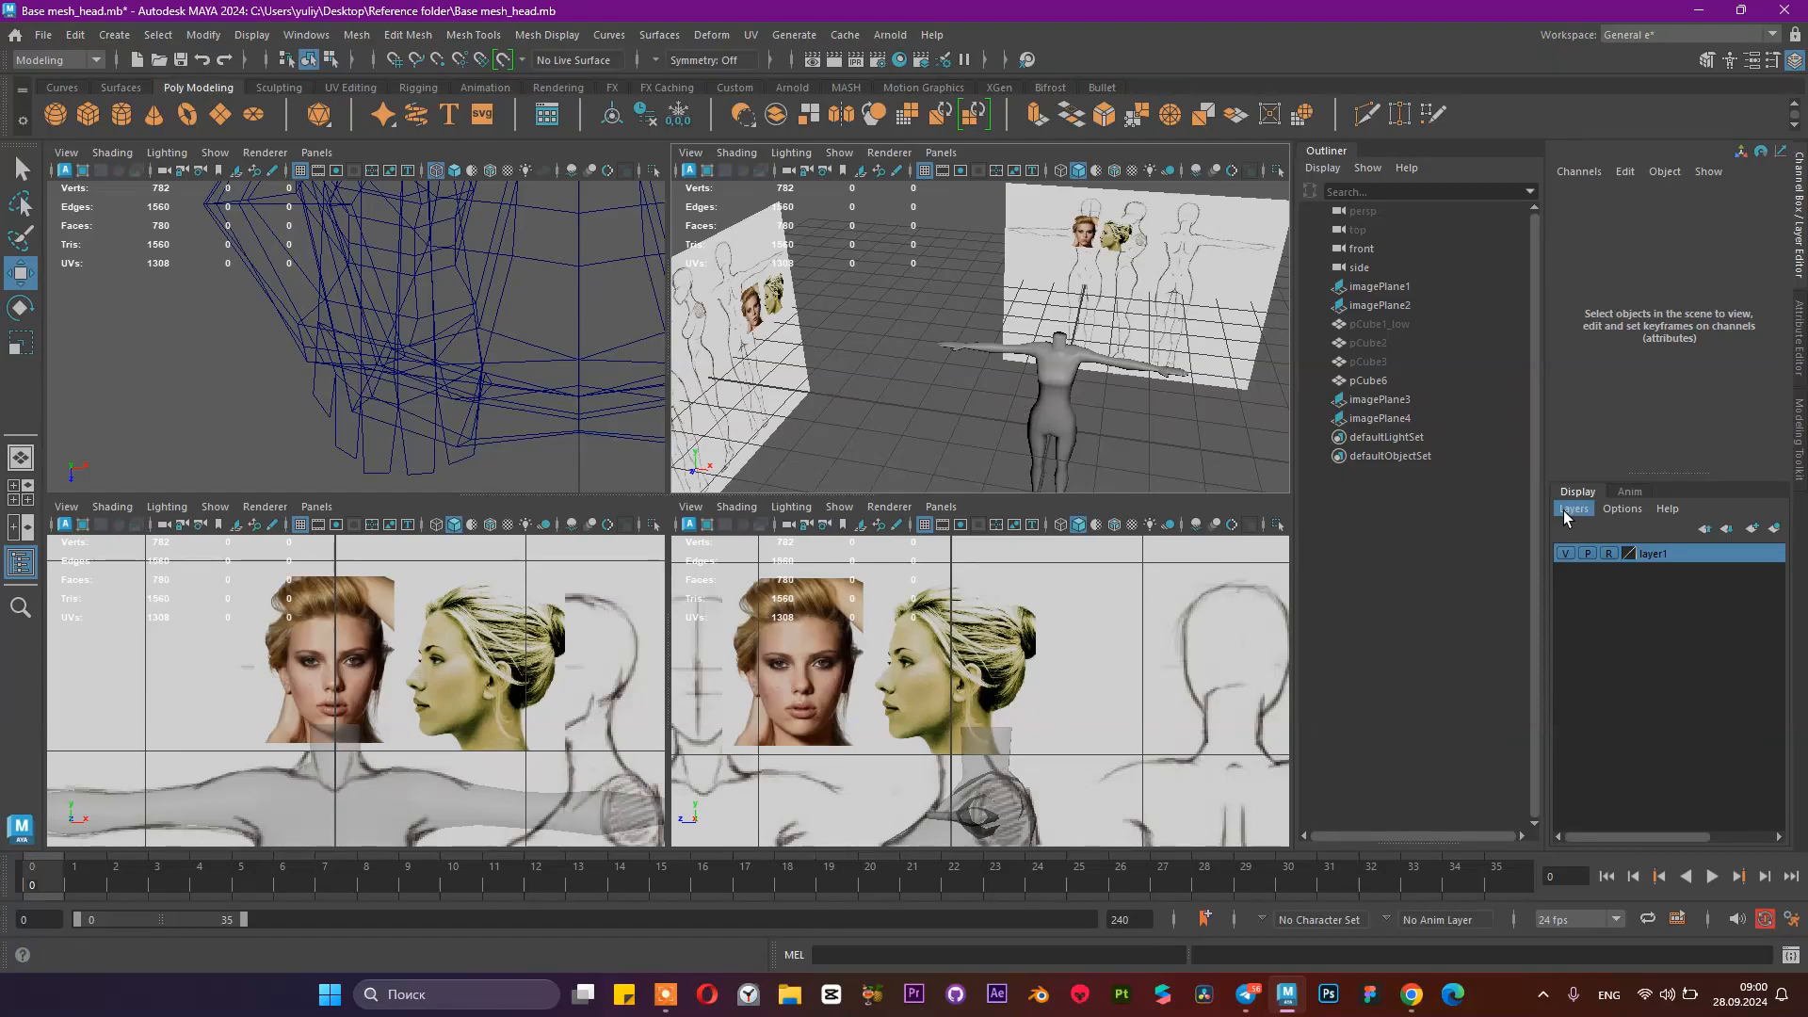
{"action": "left_click", "coordinate": [1397, 304]}
{"action": "left_click", "coordinate": [1420, 284], "text": "shift"}
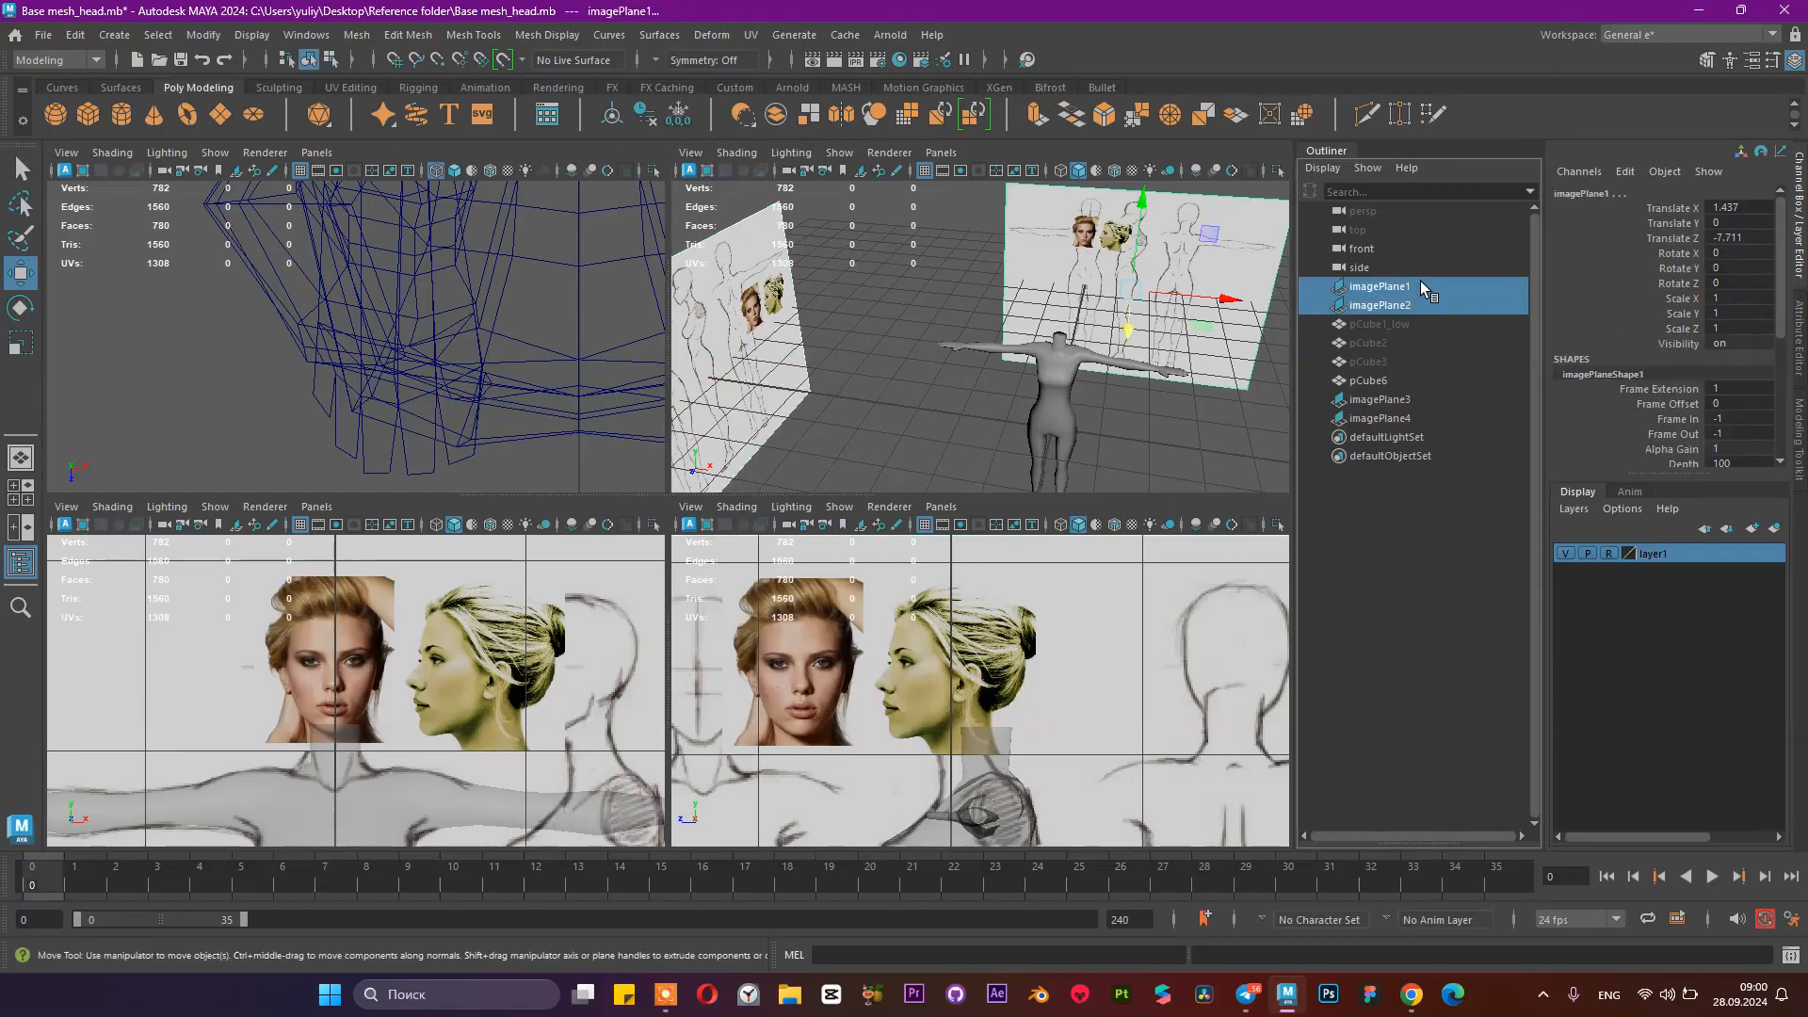
{"action": "key", "text": "ctrl+h"}
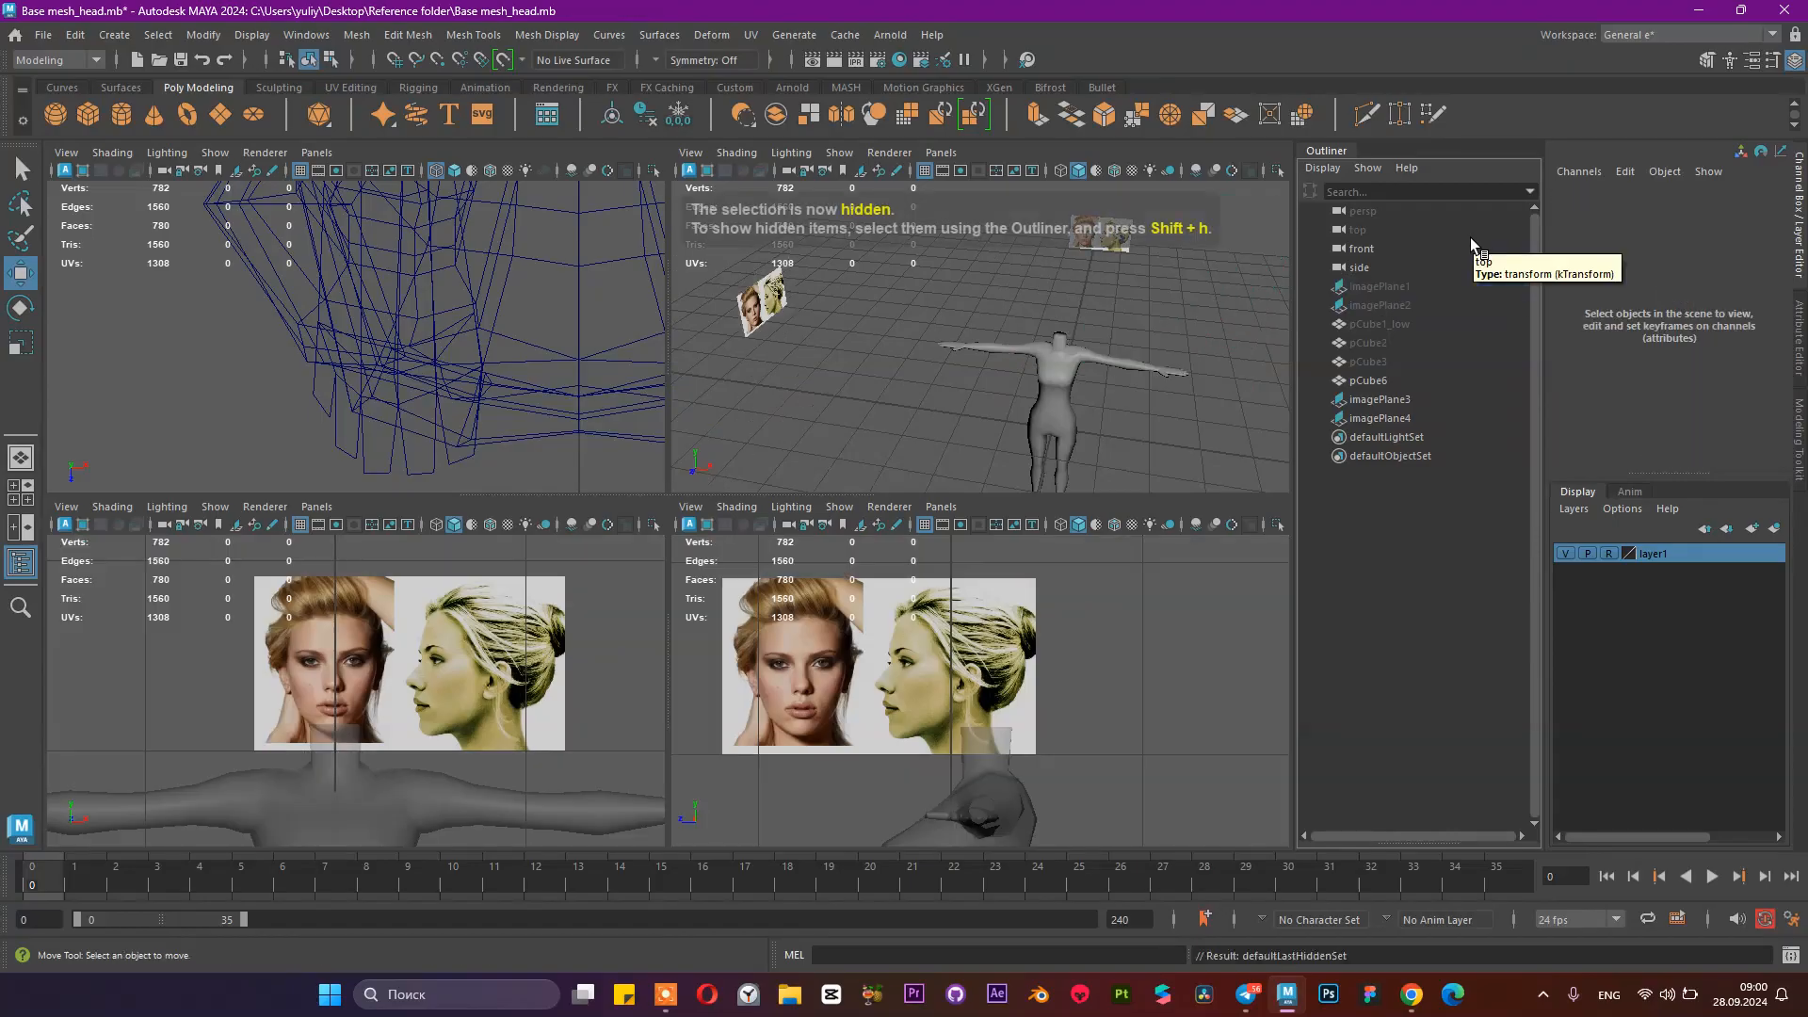
Step: Rename the body mesh pCube6 to Base_mesh
{"action": "left_click", "coordinate": [1367, 380]}
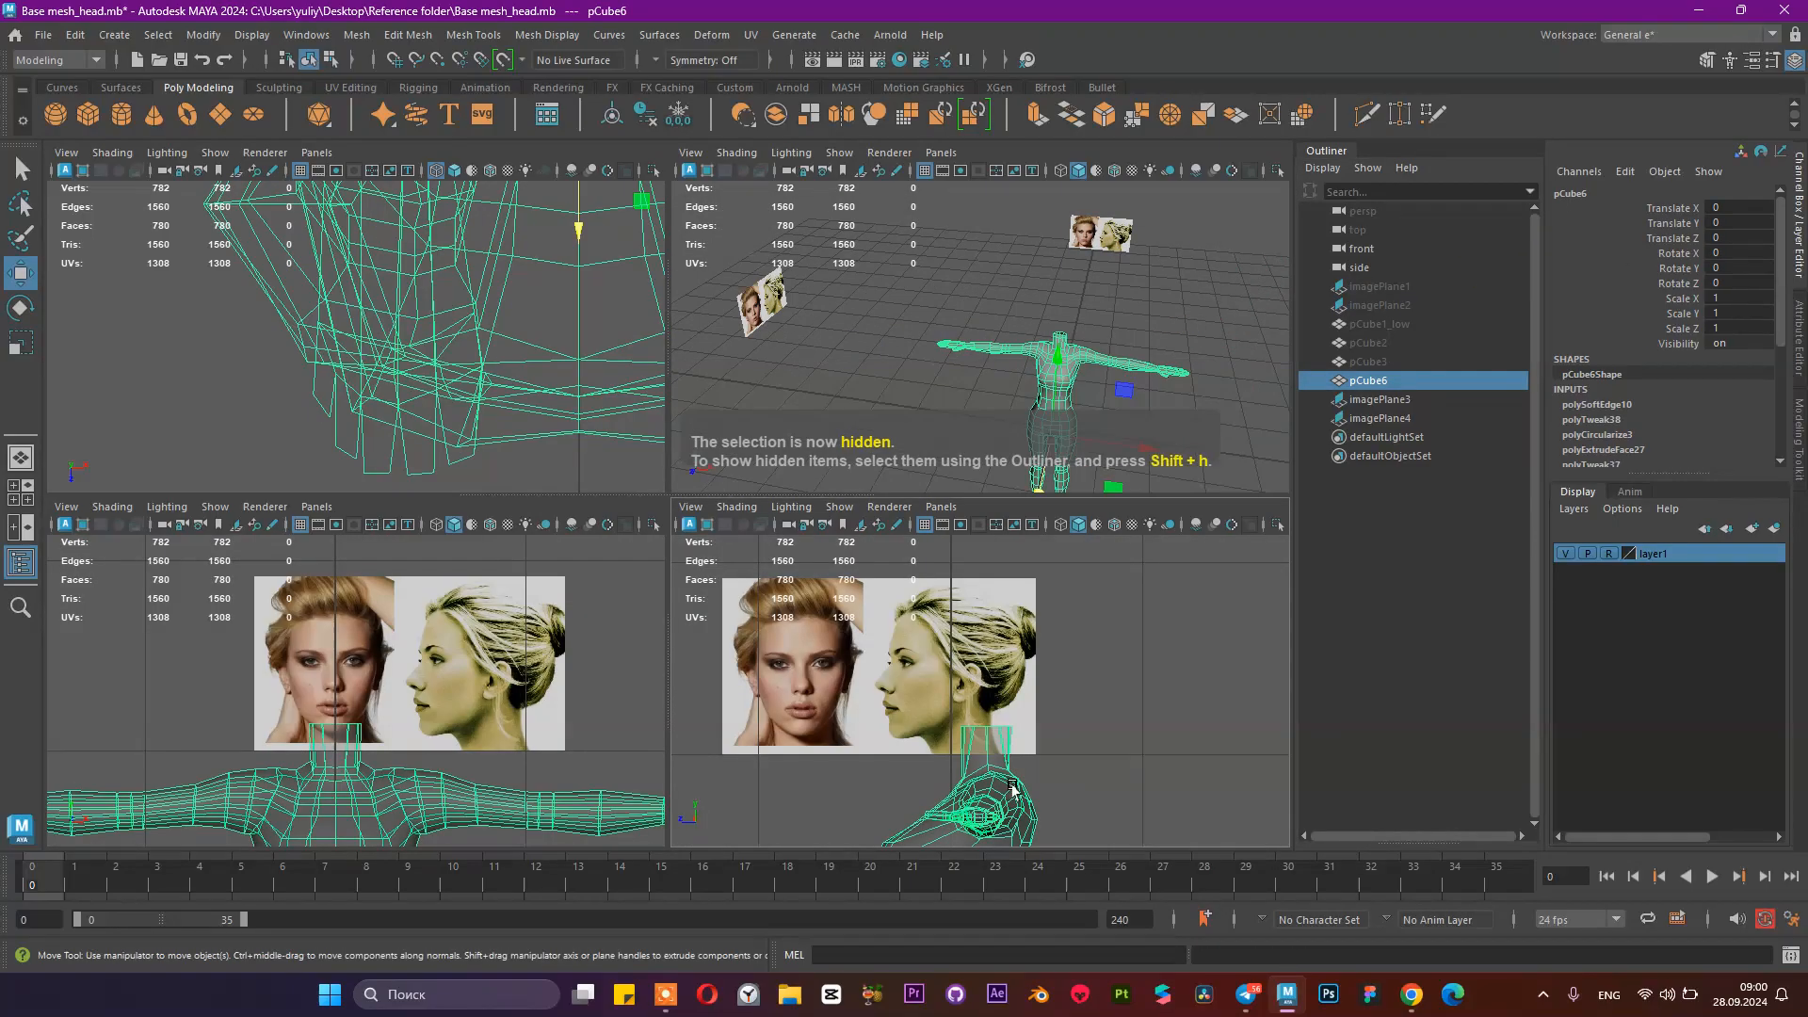
{"action": "double_click", "coordinate": [1409, 379]}
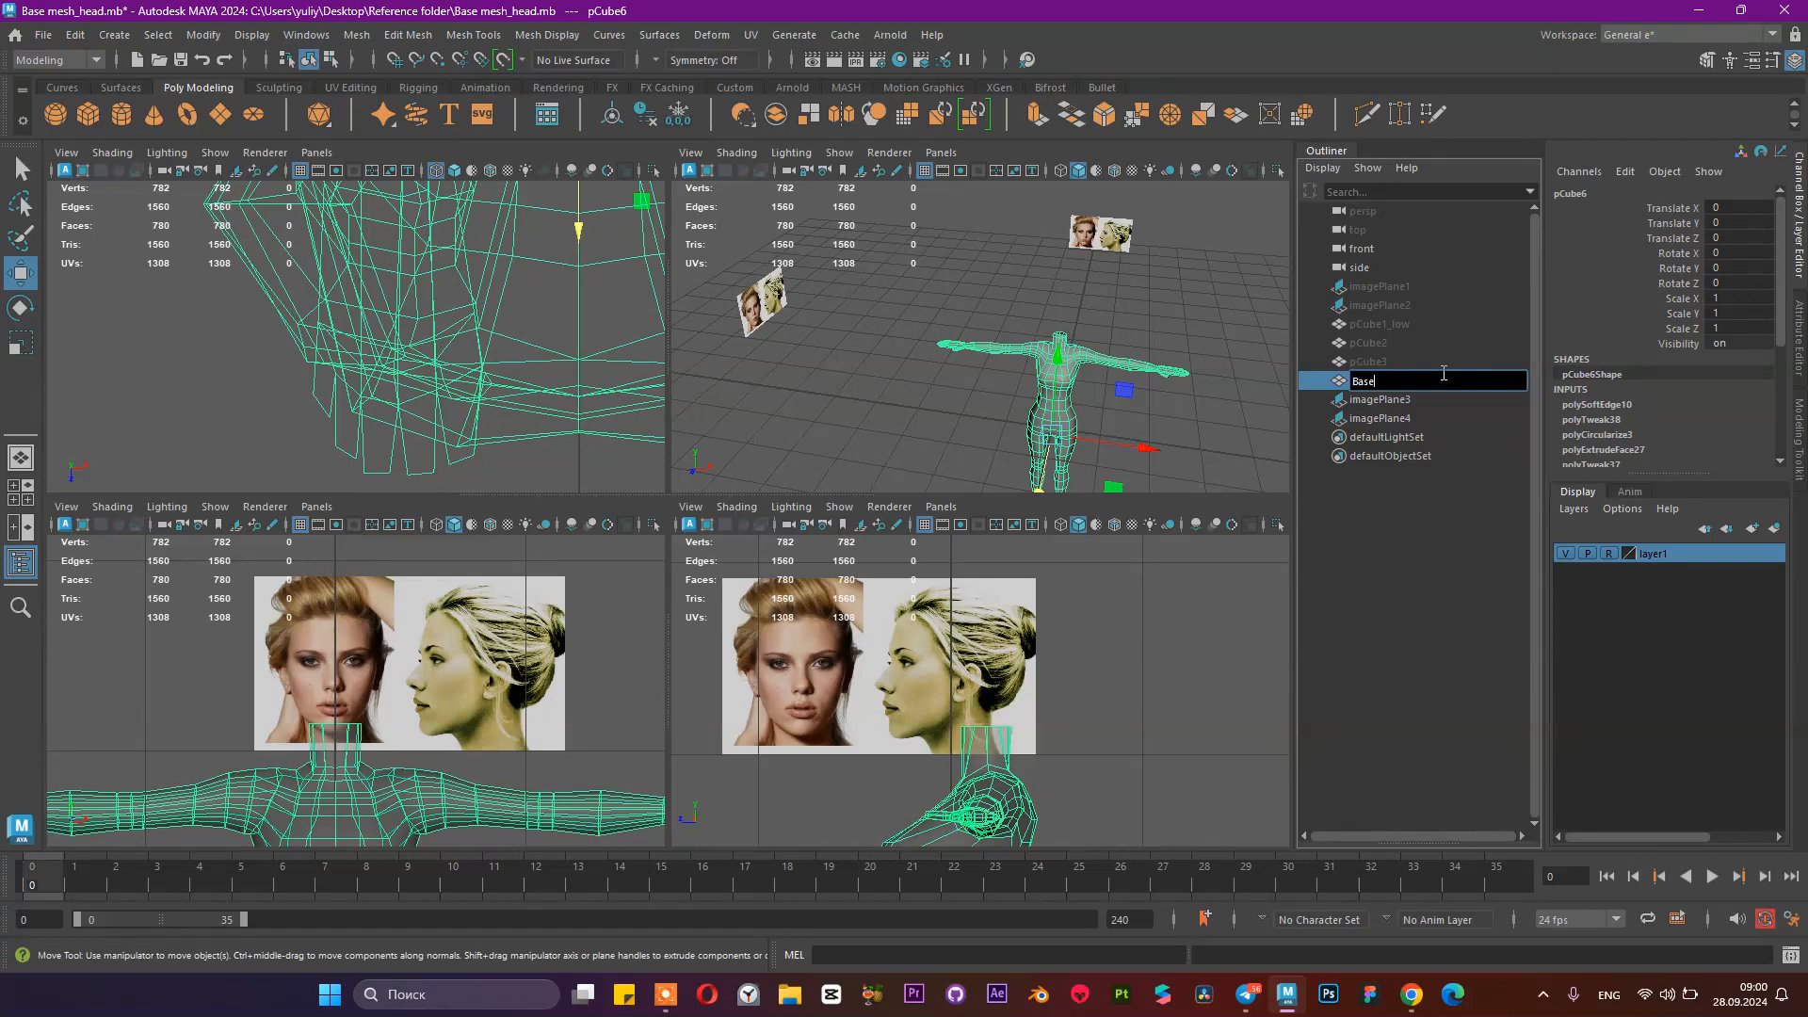
{"action": "type", "text": "Base_mesh"}
{"action": "key", "text": "Return"}
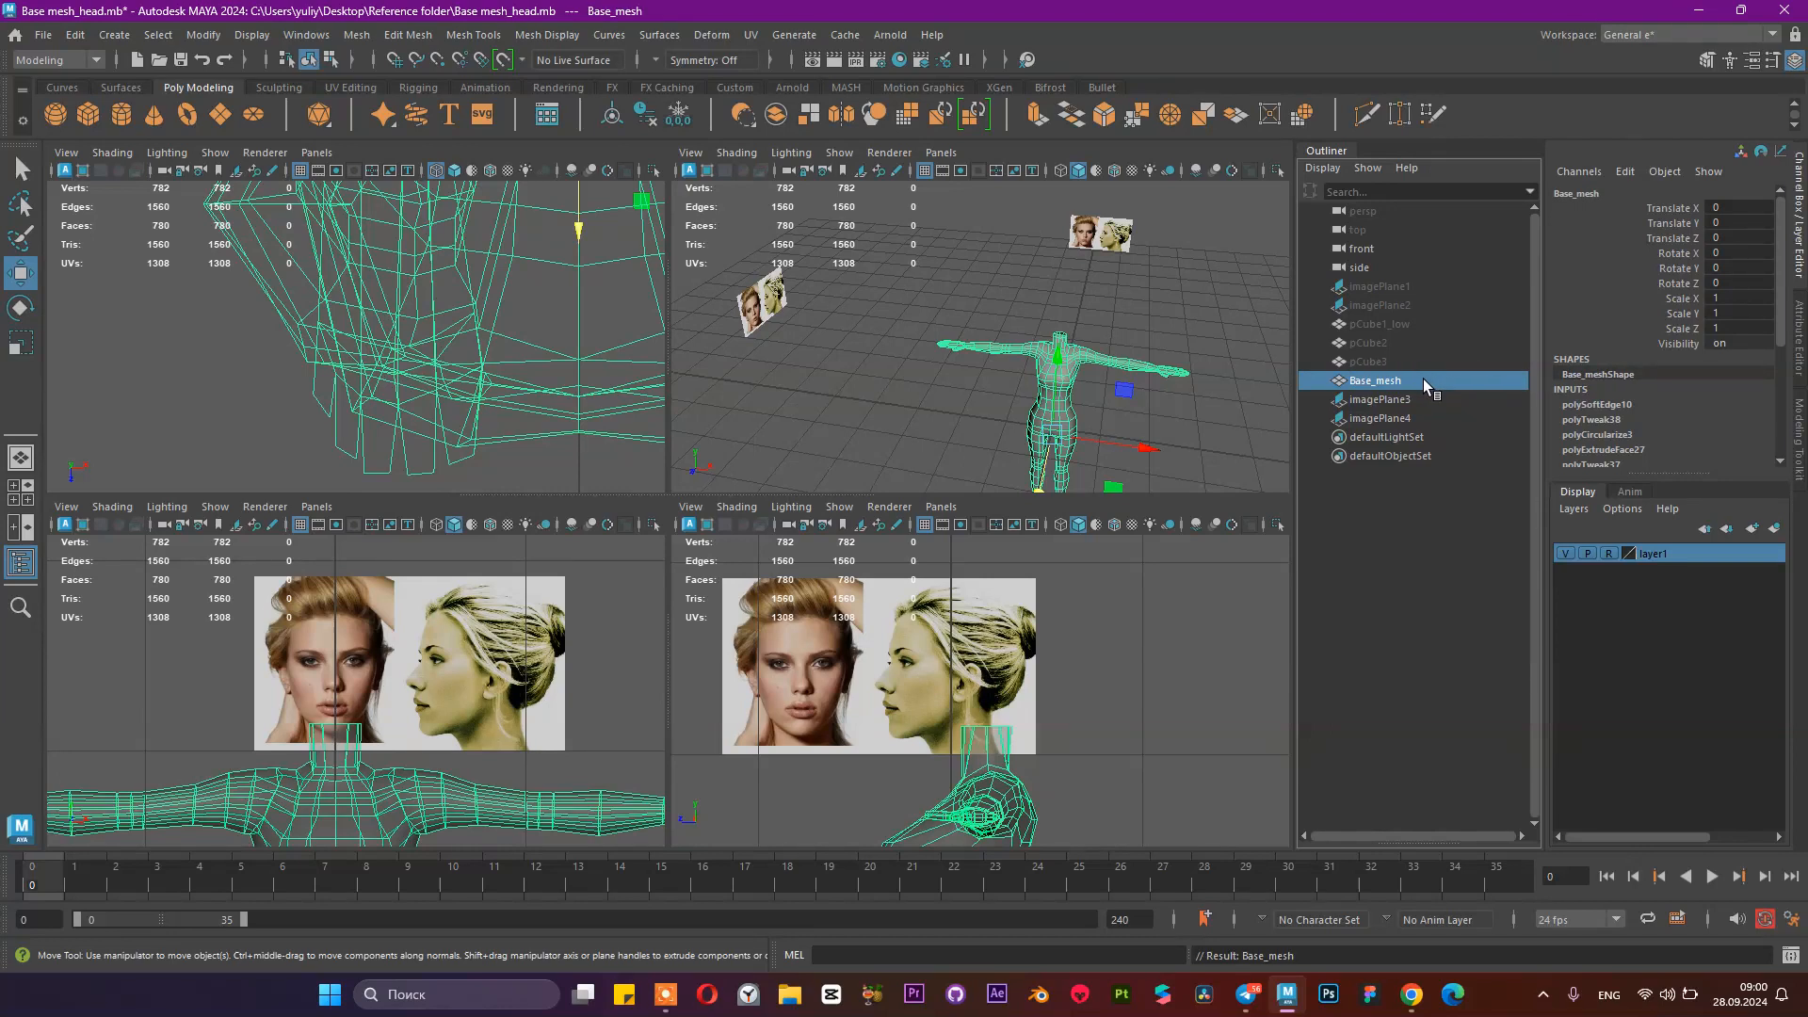
Step: Hide Base_mesh and save the scene
{"action": "key", "text": "ctrl+h"}
{"action": "key", "text": "ctrl+s"}
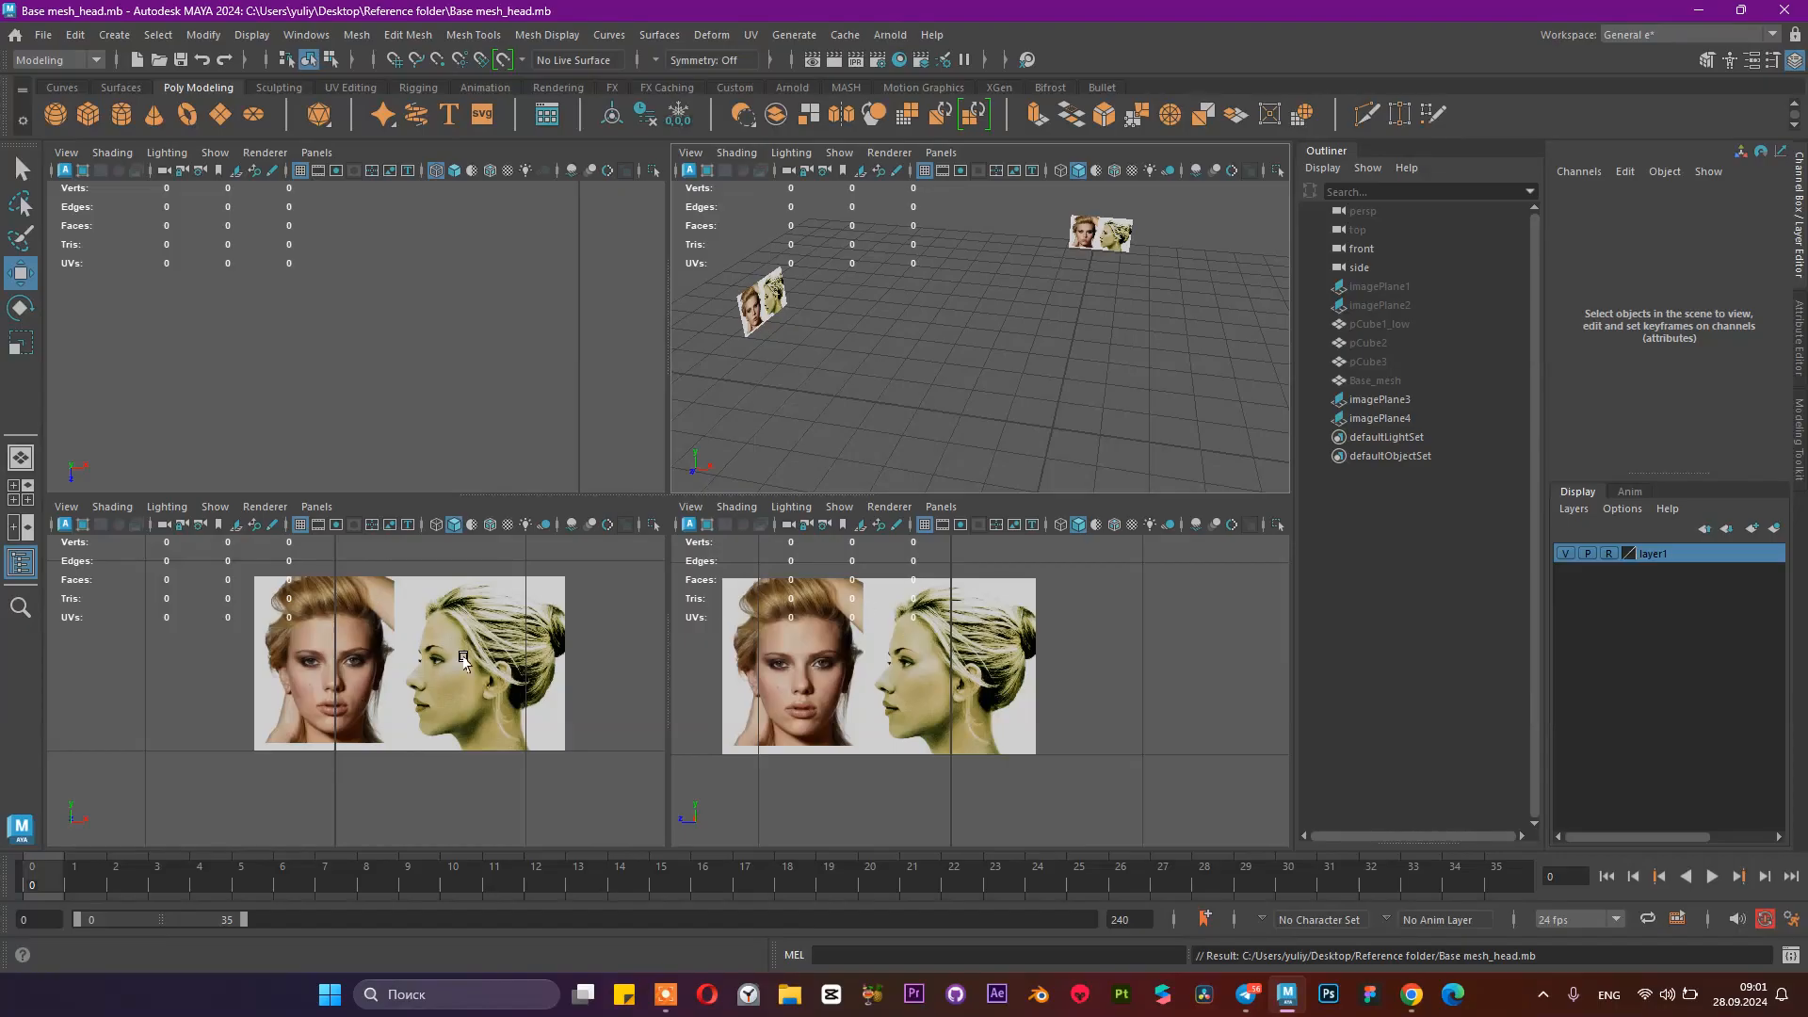
Step: Create a polygon sphere and raise it along Y to about 2.426, over the front face photo
{"action": "key", "text": "space"}
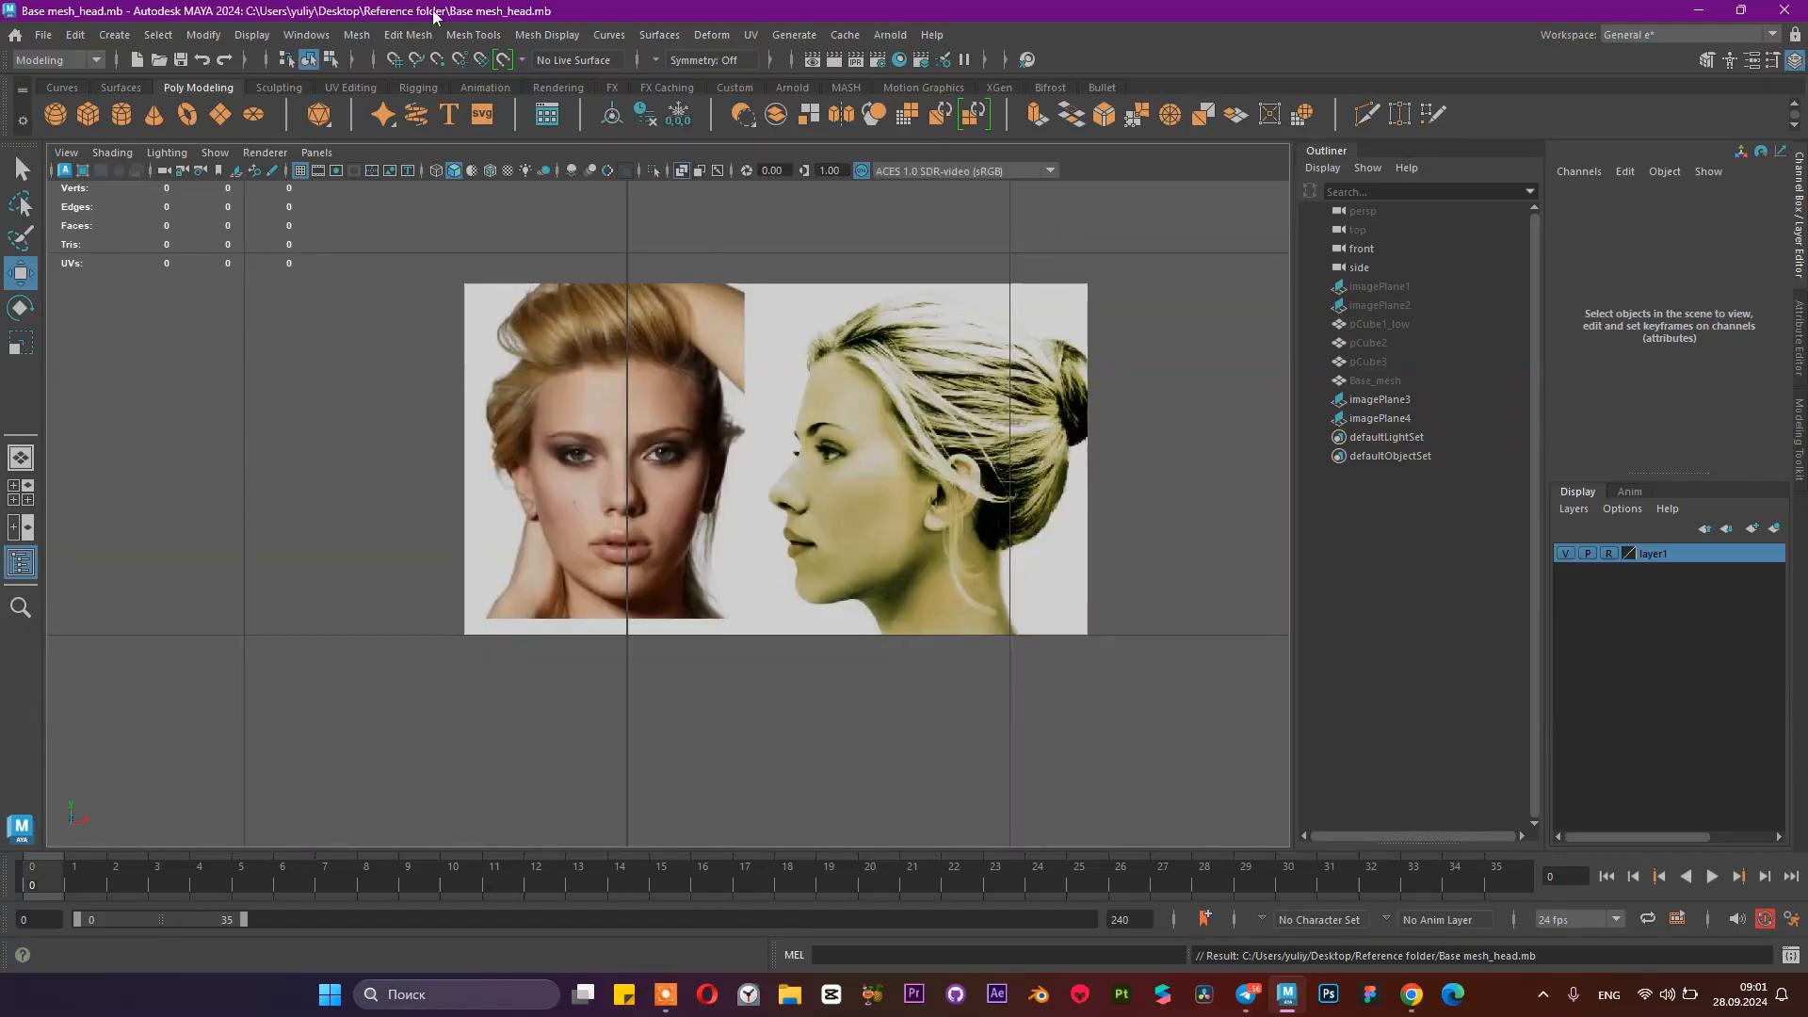
{"action": "left_click", "coordinate": [54, 114]}
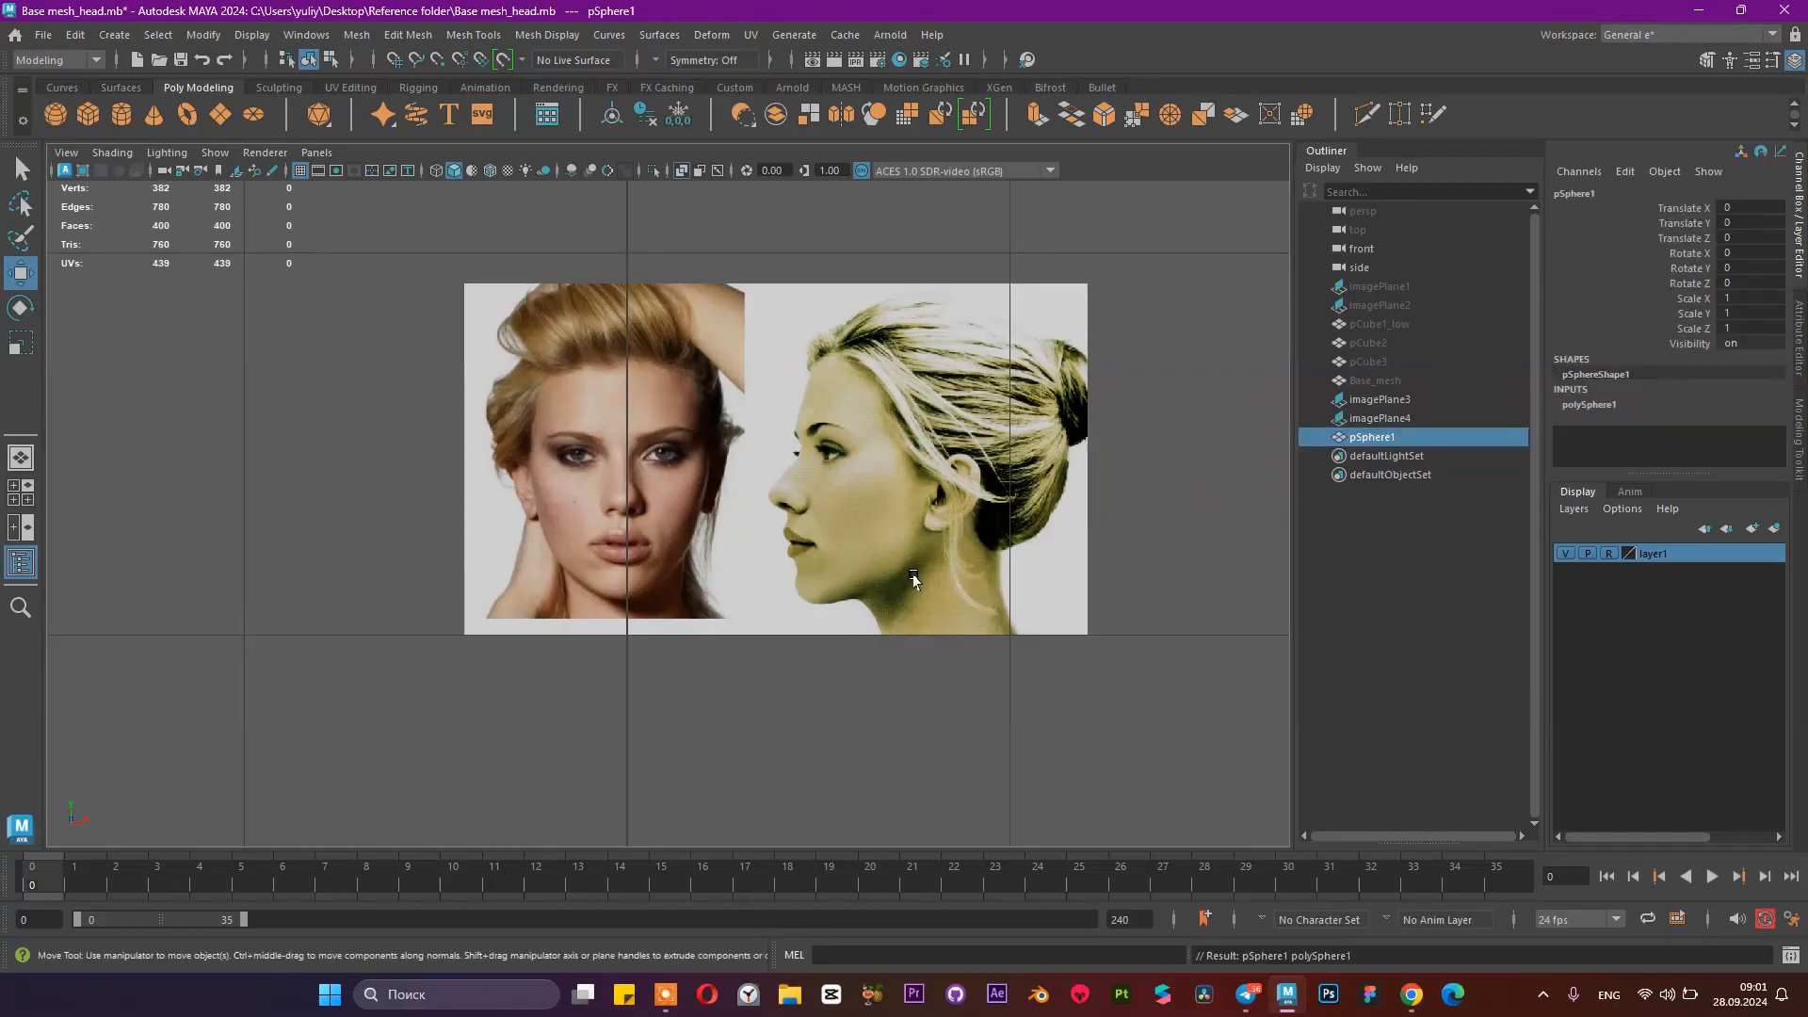
{"action": "scroll", "coordinate": [896, 561], "scroll_direction": "down", "scroll_amount": 5}
{"action": "scroll", "coordinate": [868, 574], "scroll_direction": "up", "scroll_amount": 1}
{"action": "left_click_drag", "start_coordinate": [654, 569], "coordinate": [666, 415]}
{"action": "scroll", "coordinate": [666, 442], "scroll_direction": "up", "scroll_amount": 5}
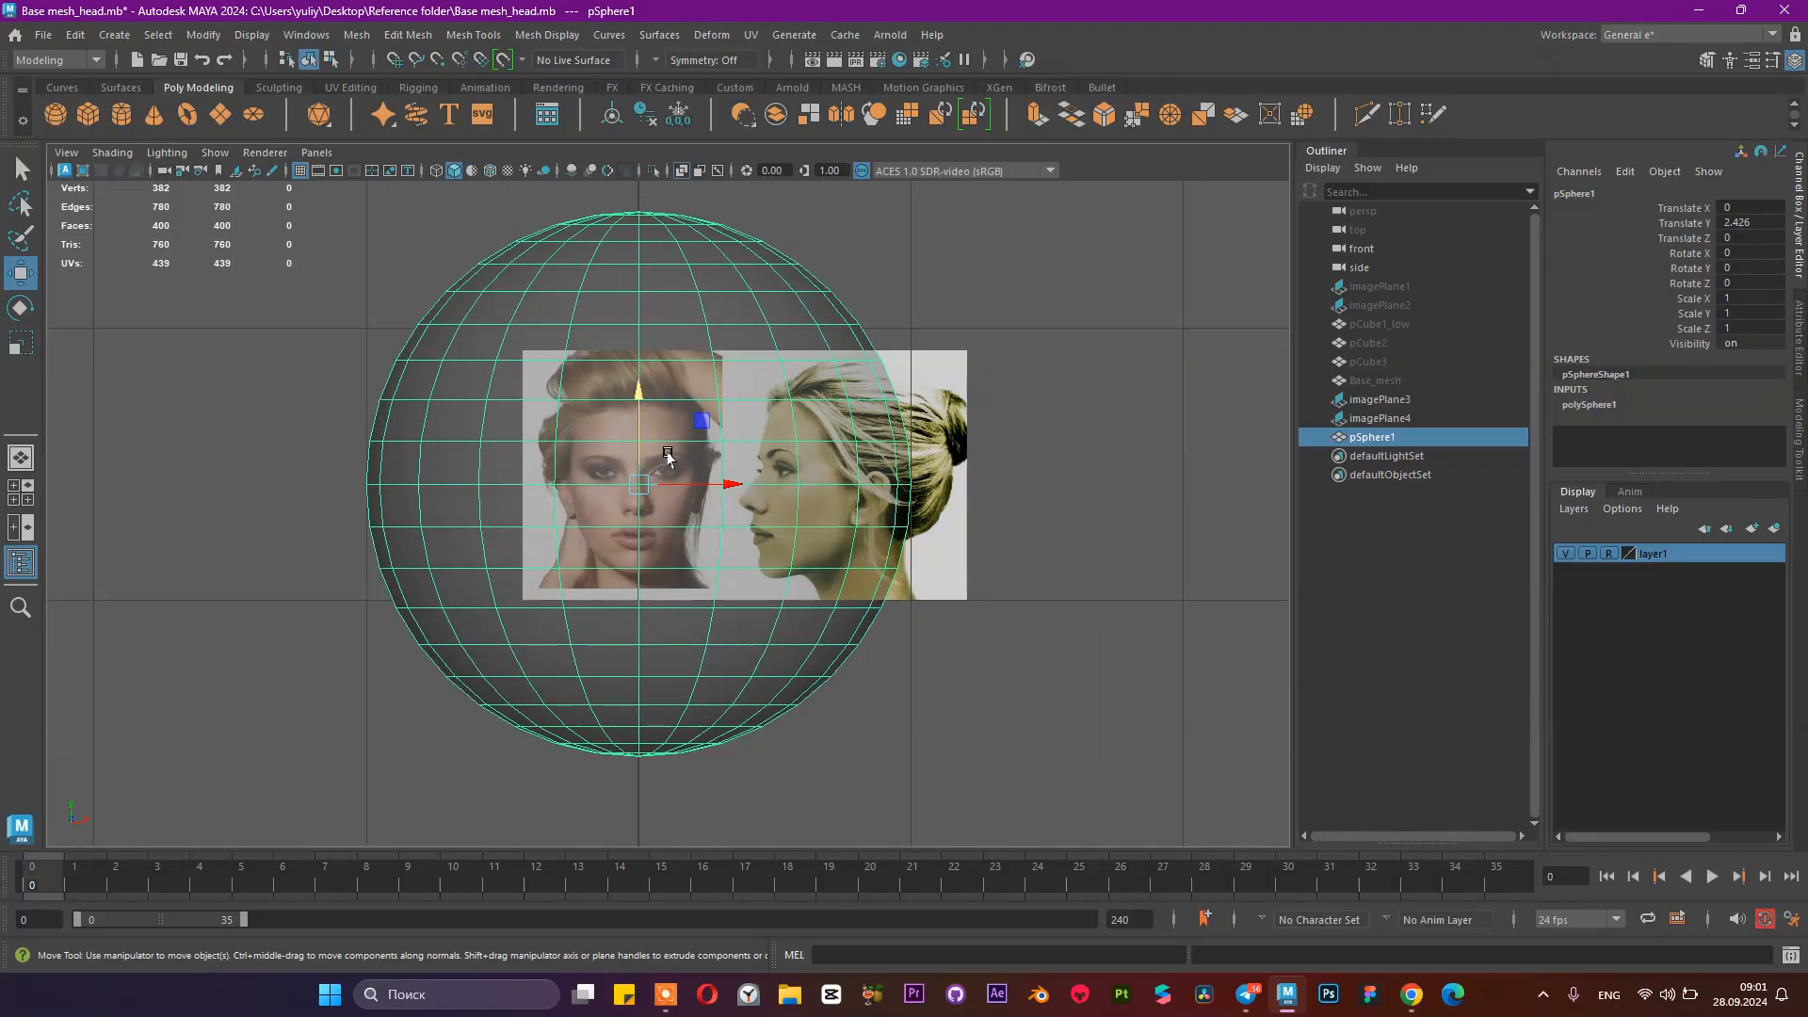
Step: Rotate the sphere to exactly 90 degrees in X so its pole faces the front
{"action": "key", "text": "e"}
{"action": "left_click_drag", "start_coordinate": [638, 415], "coordinate": [638, 484]}
{"action": "double_click", "coordinate": [1758, 254]}
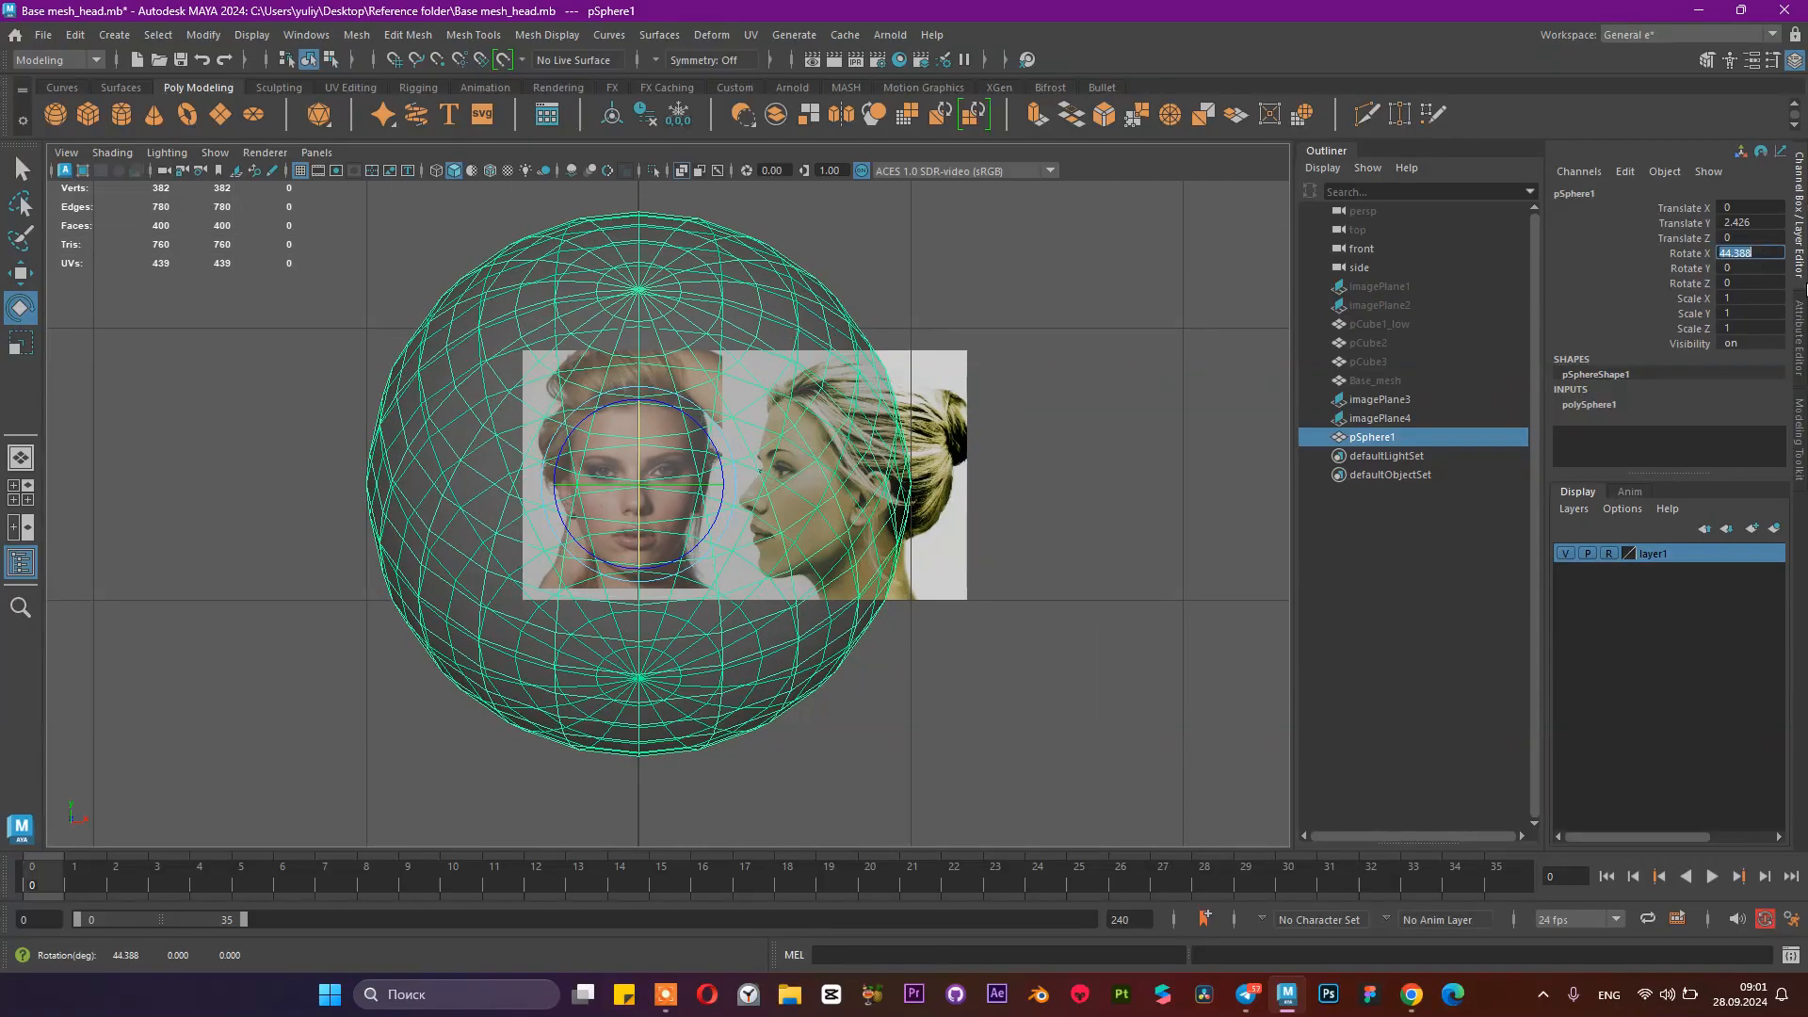
{"action": "key", "text": "Return"}
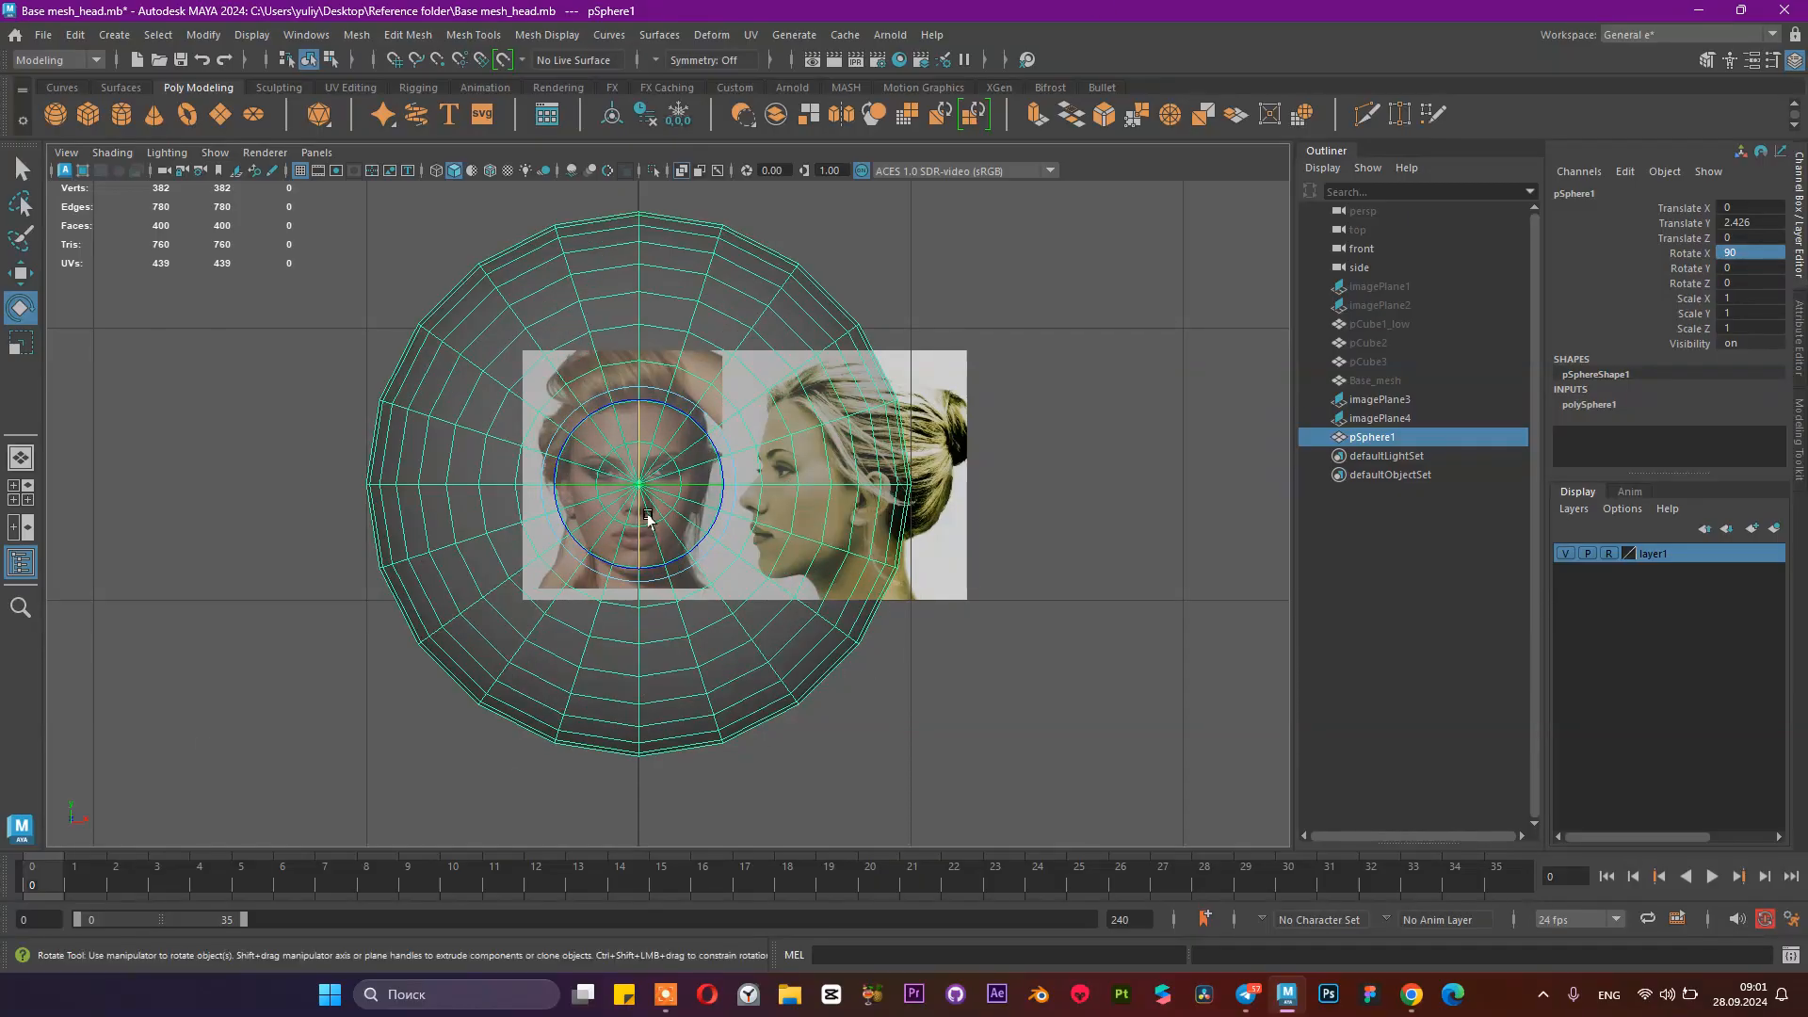
Step: Scale the sphere down uniformly to about 0.038
{"action": "key", "text": "r"}
{"action": "left_click_drag", "start_coordinate": [638, 484], "coordinate": [189, 584]}
{"action": "key", "text": "w"}
{"action": "scroll", "coordinate": [640, 489], "scroll_direction": "up", "scroll_amount": 8}
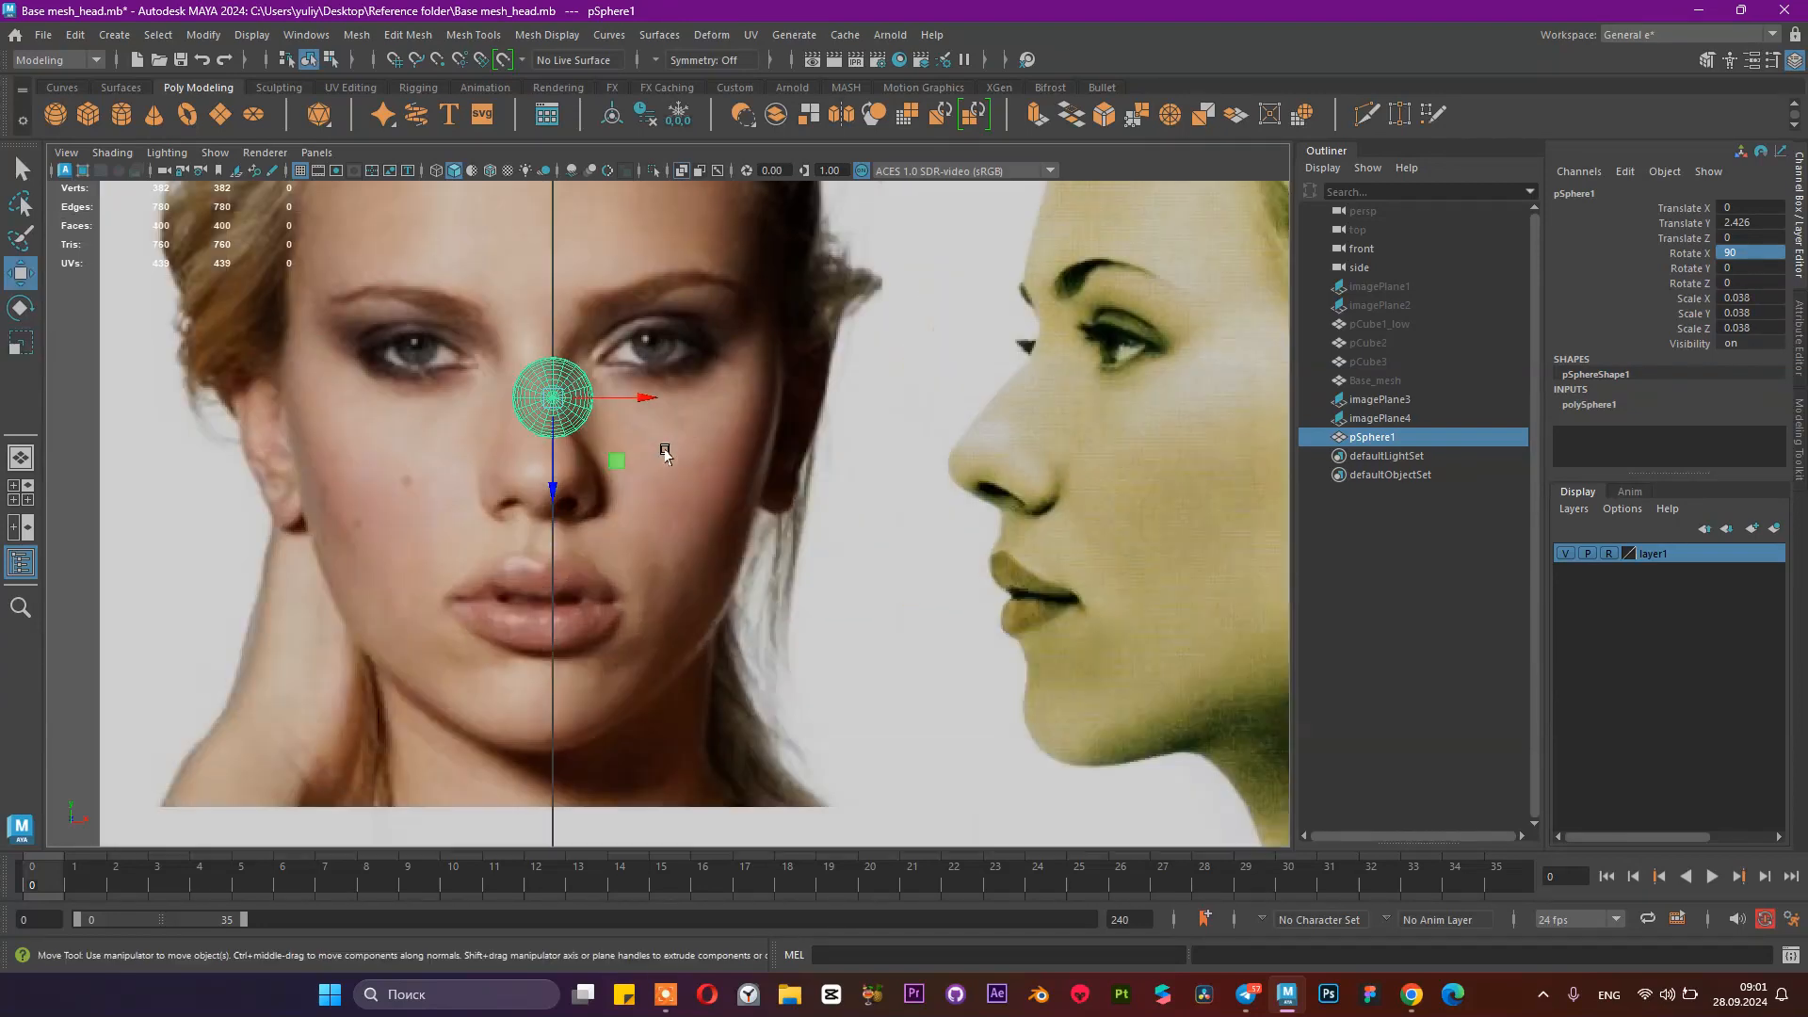
Step: Place the sphere over the photo's right-hand eye at about X 0.097, Y 2.469, and scale it uniformly to about 0.069
{"action": "left_click_drag", "start_coordinate": [630, 393], "coordinate": [733, 373]}
{"action": "left_click_drag", "start_coordinate": [657, 484], "coordinate": [670, 439]}
{"action": "key", "text": "r"}
{"action": "left_click_drag", "start_coordinate": [658, 358], "coordinate": [716, 367]}
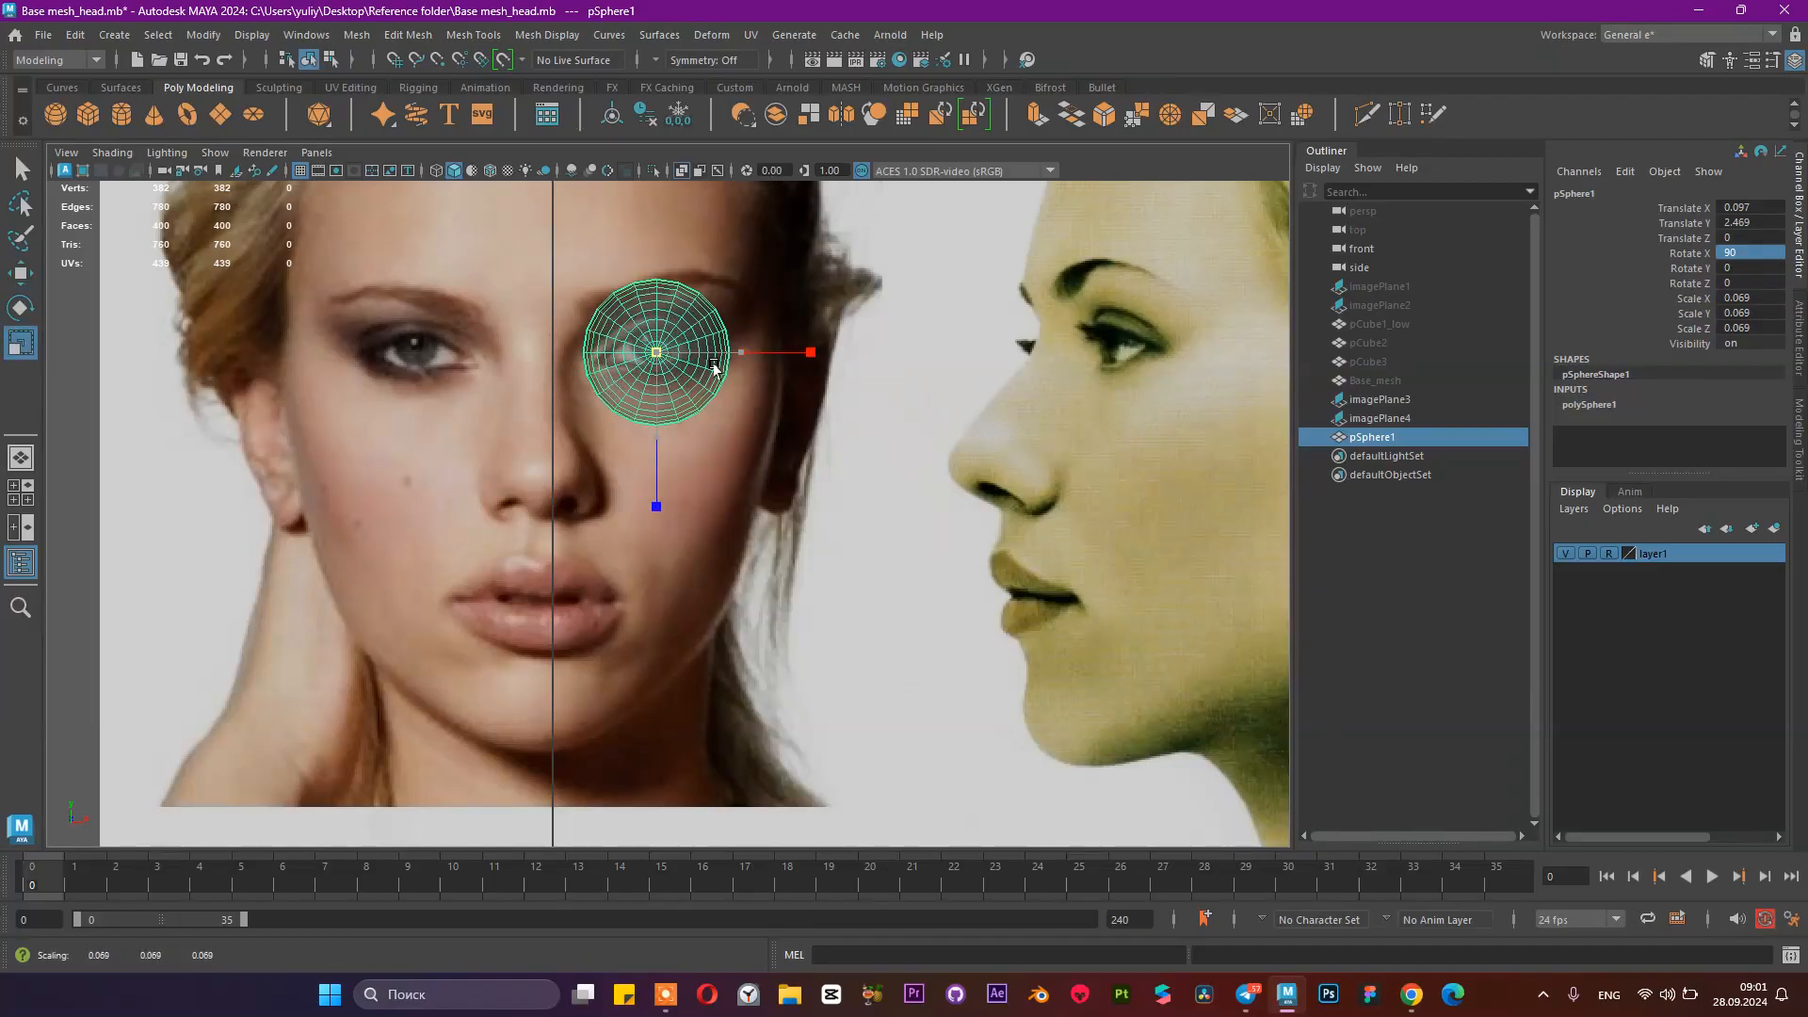
{"action": "scroll", "coordinate": [787, 505], "scroll_direction": "up", "scroll_amount": 5}
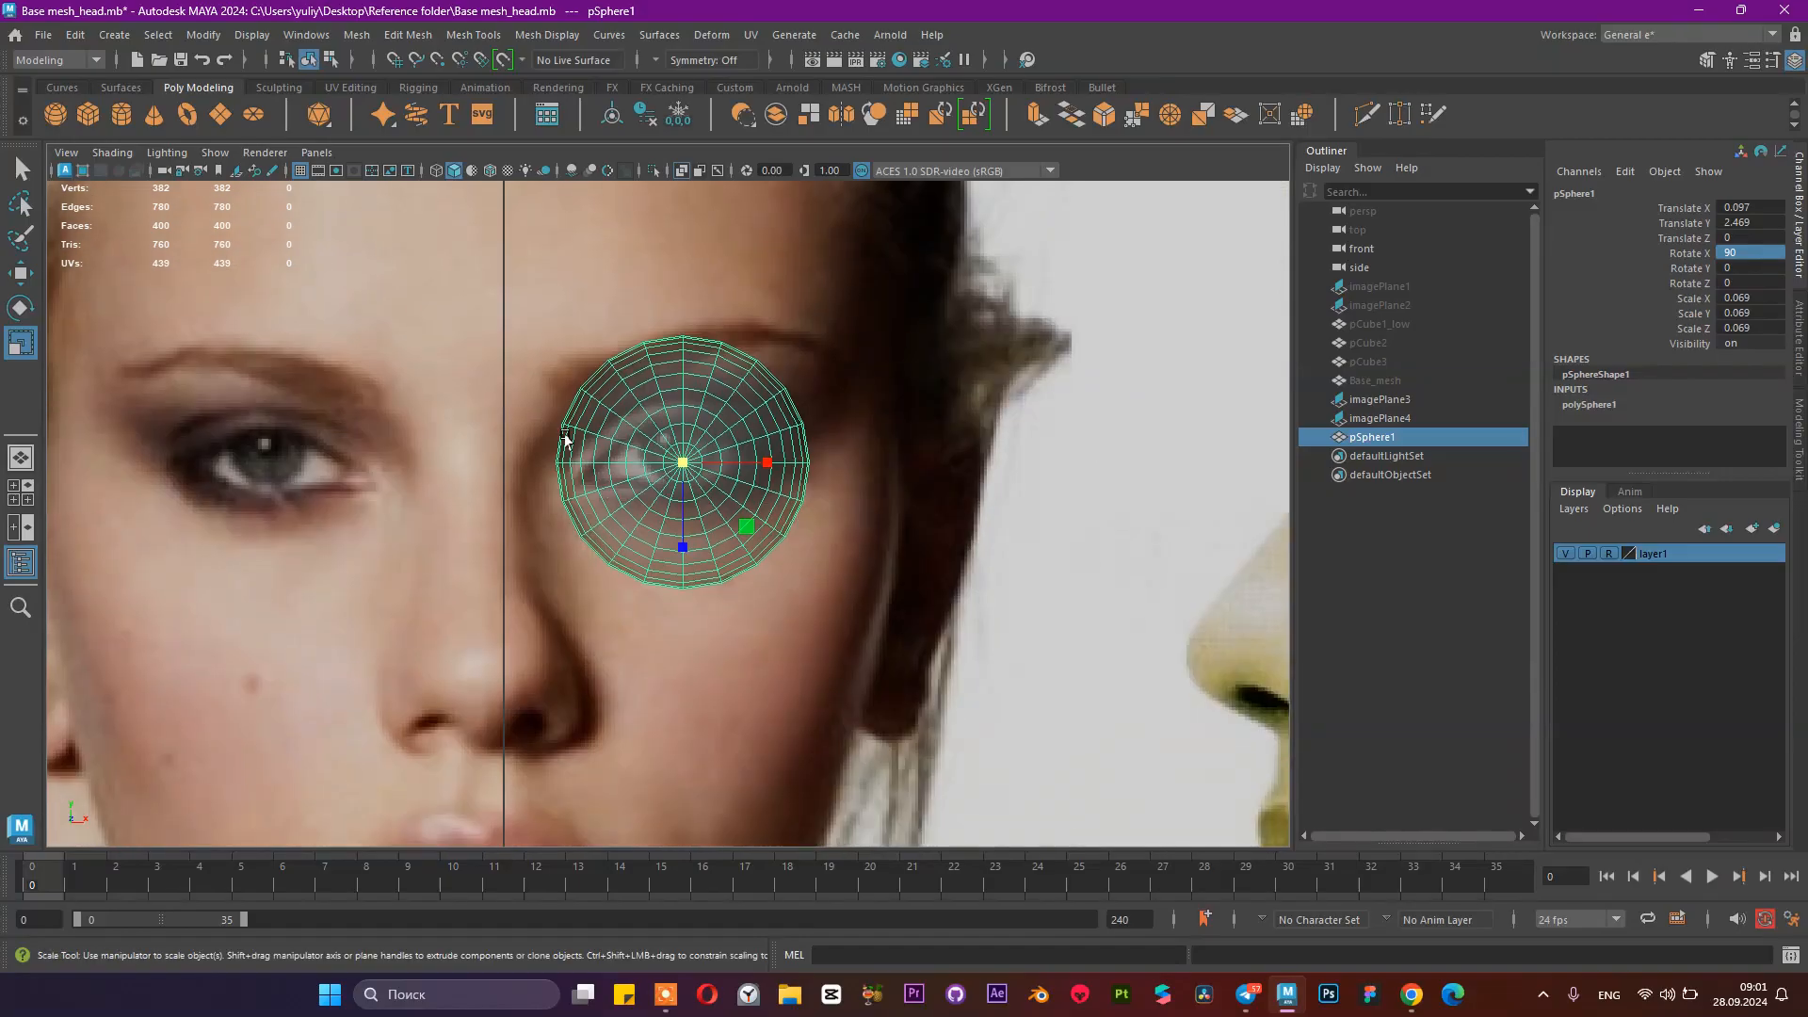
Step: Refine the eye sphere's fit in the front view to about X 0.096, Y 2.474, with a uniform scale of about 0.067
{"action": "mouse_move", "coordinate": [683, 546]}
{"action": "left_mouse_down"}
{"action": "mouse_move", "coordinate": [686, 525]}
{"action": "mouse_move", "coordinate": [676, 539]}
{"action": "left_mouse_up"}
{"action": "key", "text": "ctrl+z"}
{"action": "key", "text": "w"}
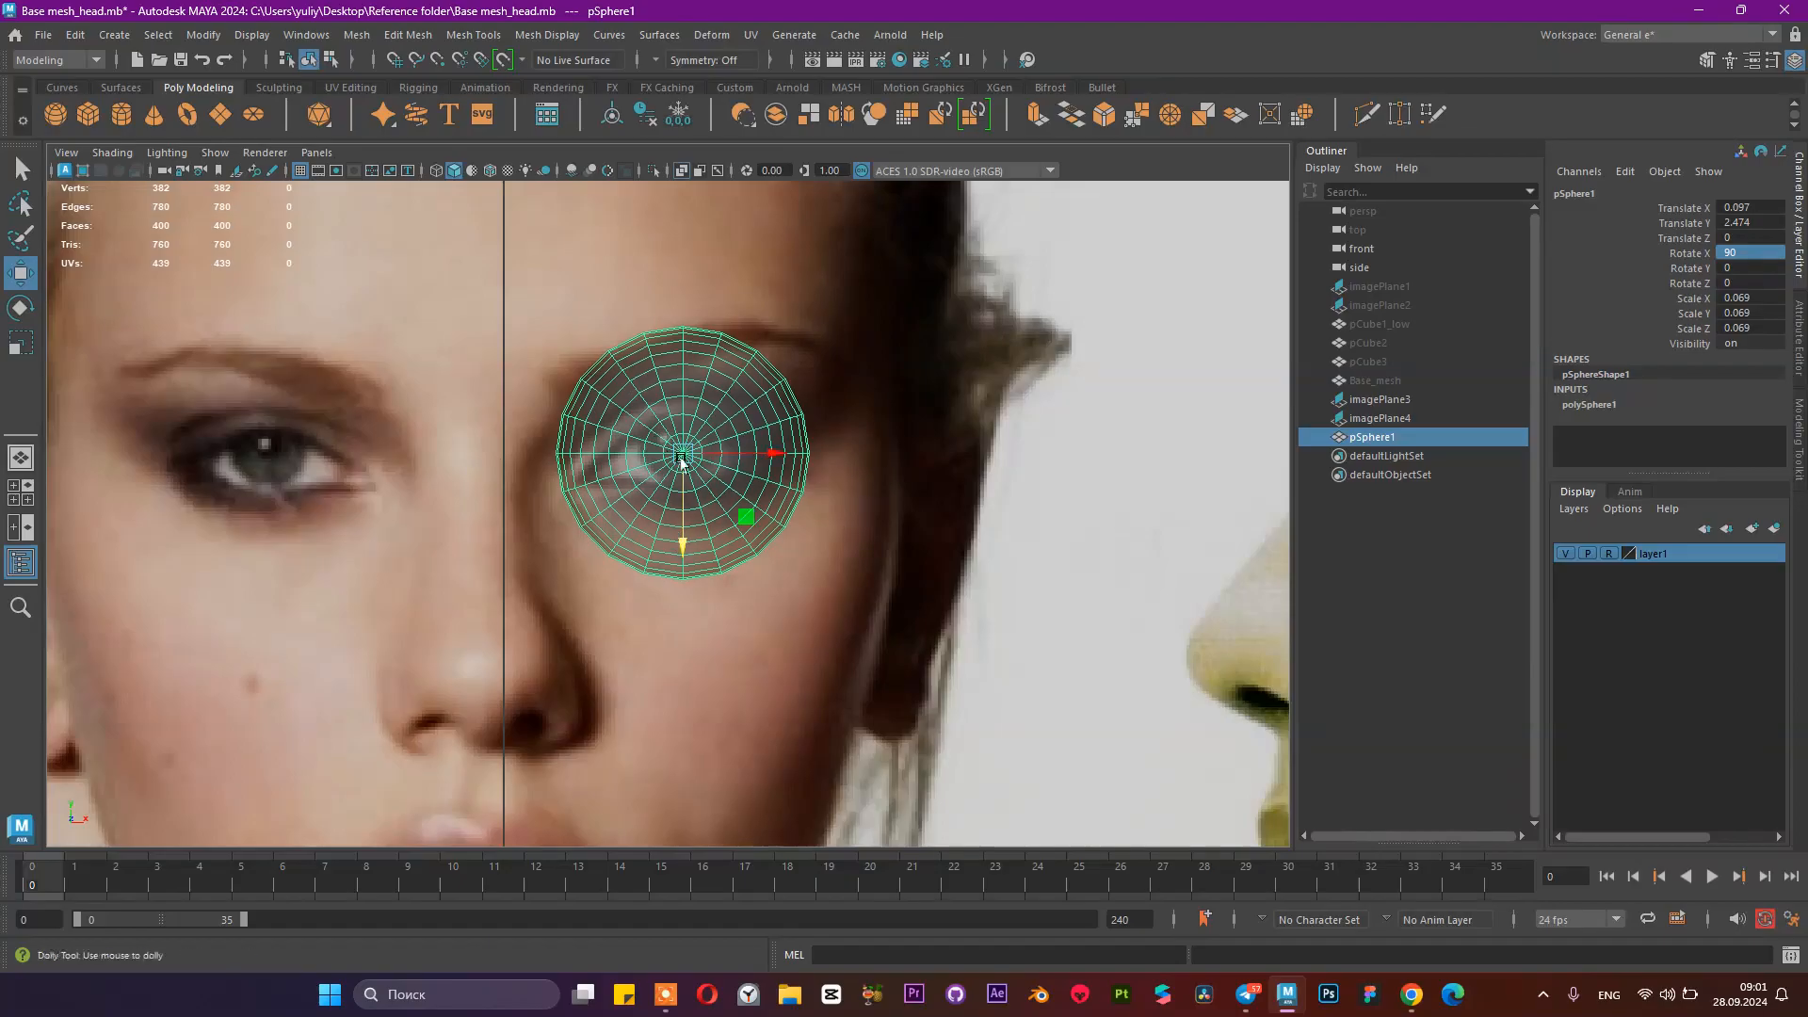
{"action": "scroll", "coordinate": [851, 534], "scroll_direction": "up", "scroll_amount": 2}
{"action": "key", "text": "r"}
{"action": "left_click_drag", "start_coordinate": [695, 435], "coordinate": [782, 433]}
{"action": "key", "text": "w"}
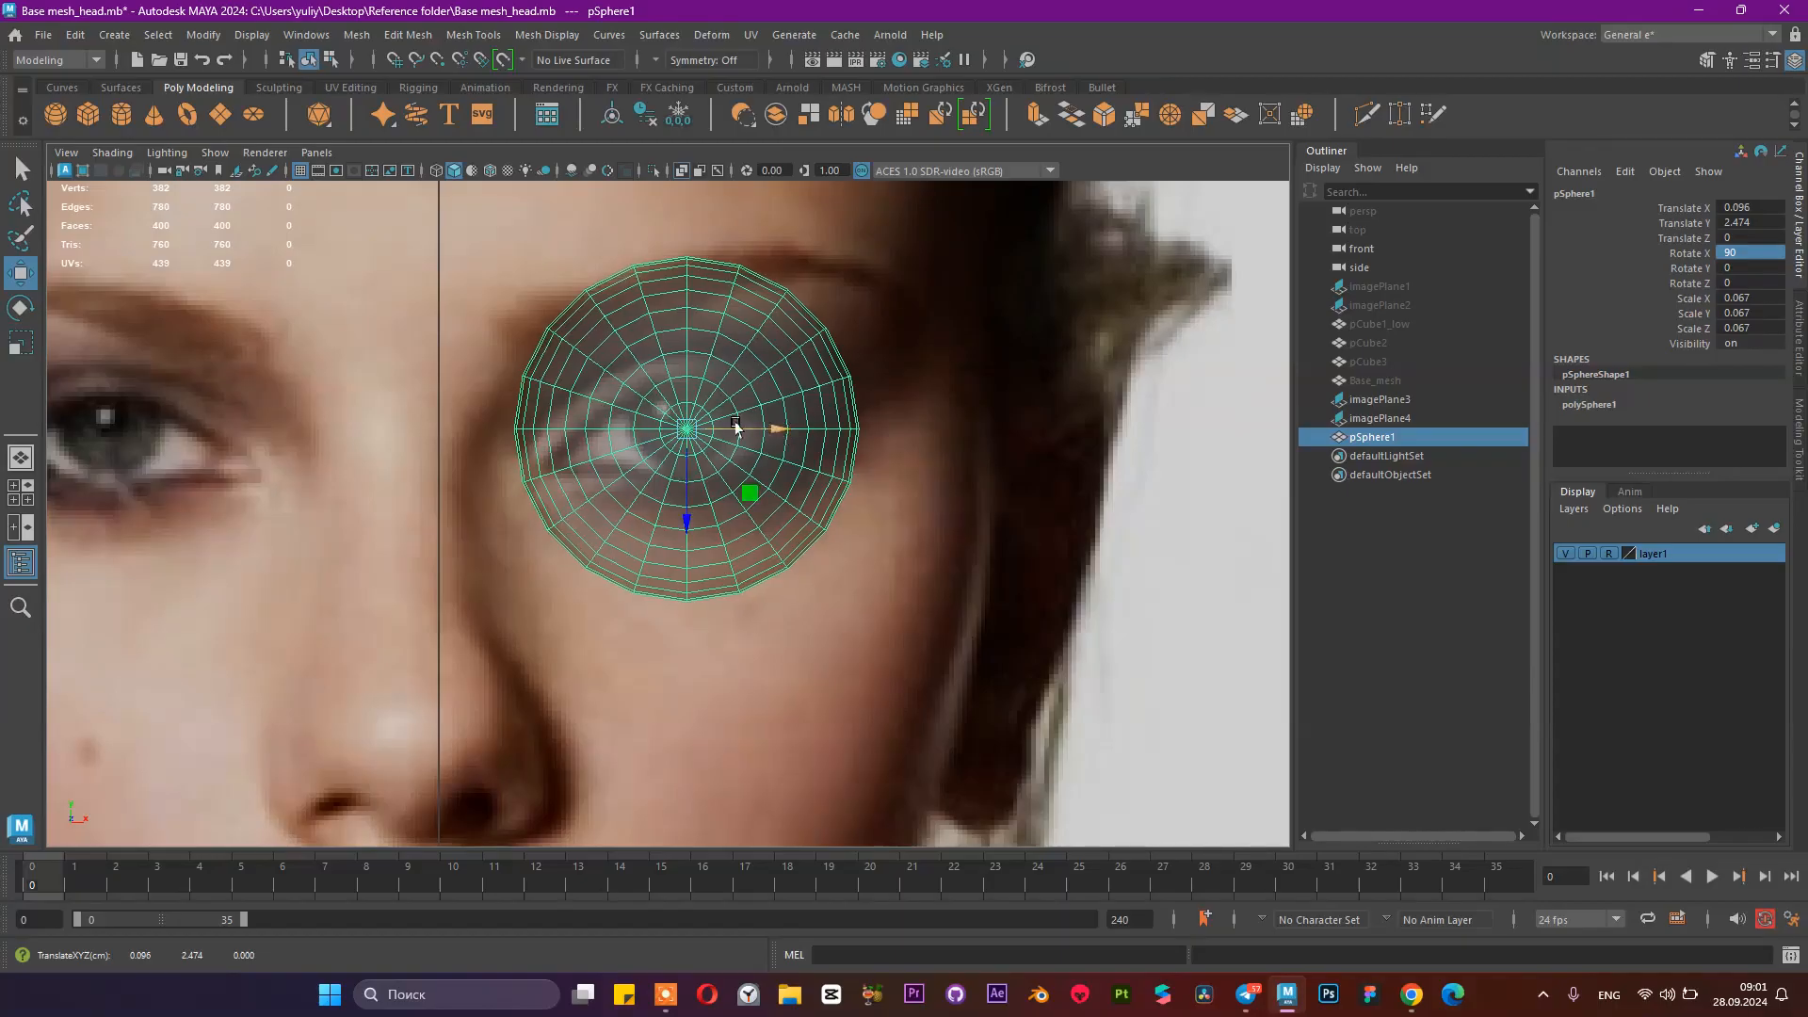
Step: Select the face ring around the eye sphere's front pole to compare it with the iris, and return to object mode
{"action": "right_click_drag", "start_coordinate": [745, 407], "coordinate": [744, 447]}
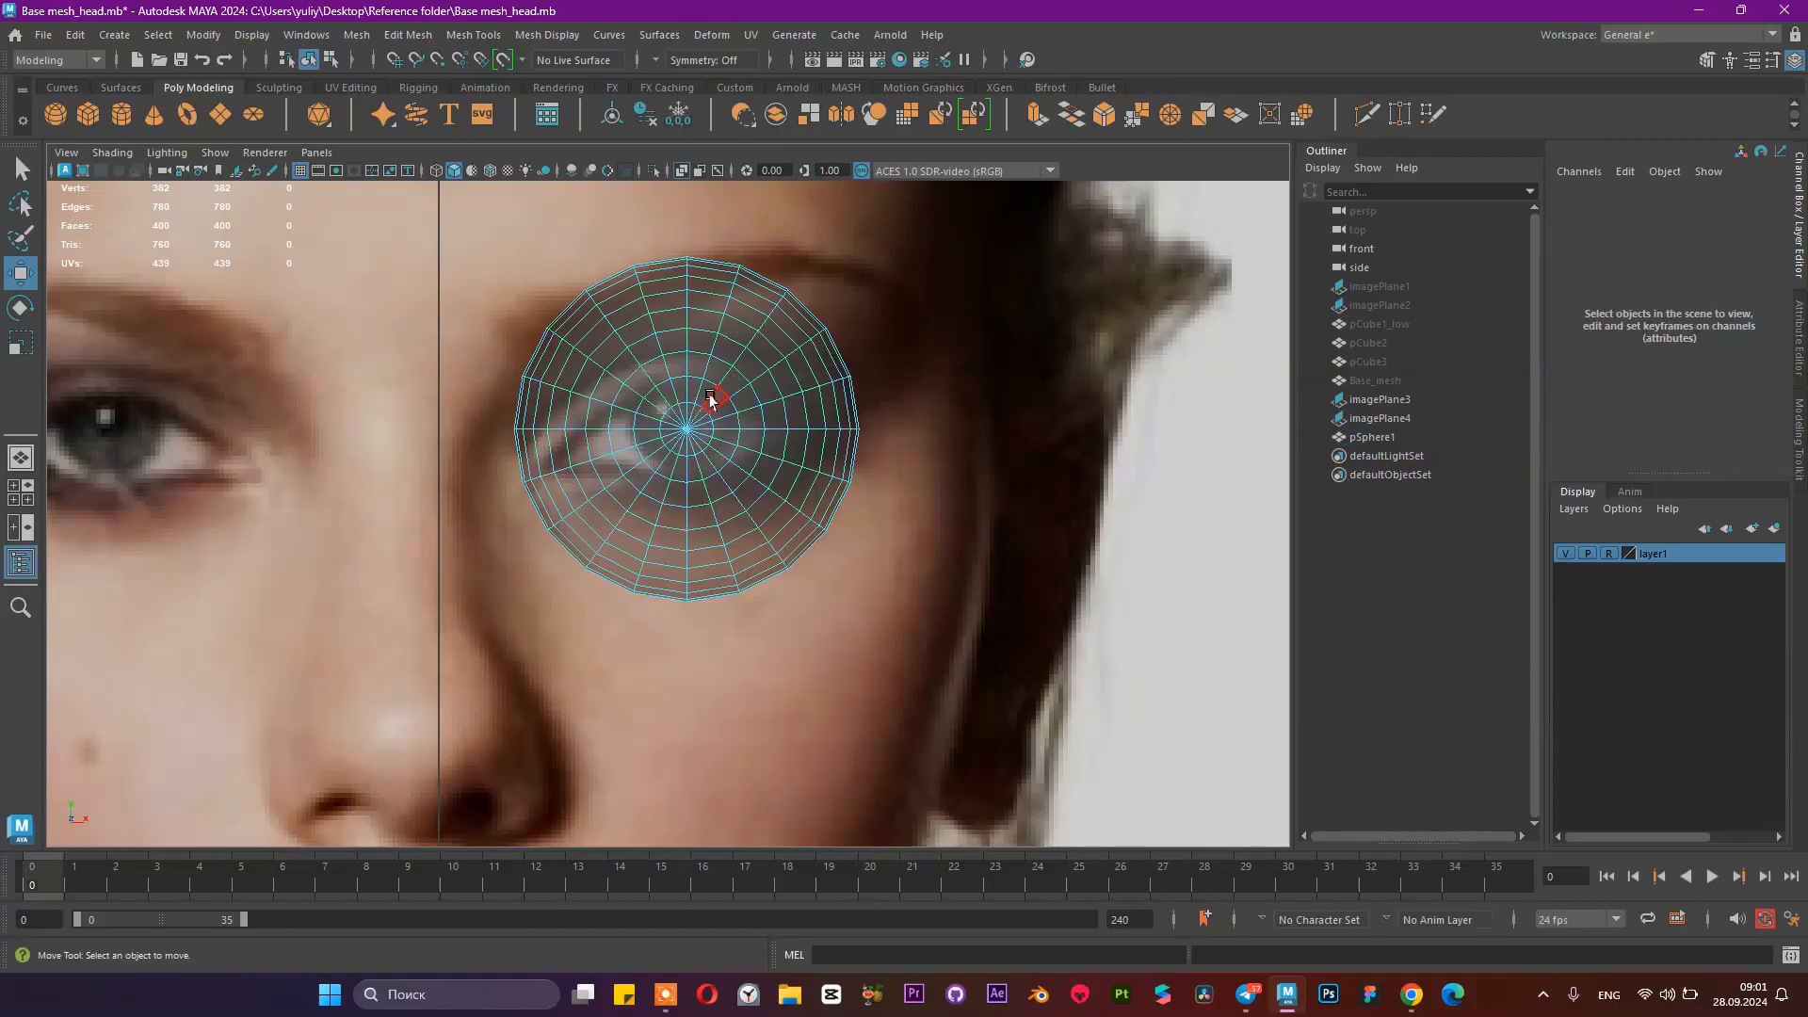
{"action": "left_click", "coordinate": [729, 422]}
{"action": "key", "text": "q"}
{"action": "double_click", "coordinate": [726, 410], "text": "shift"}
{"action": "left_click_drag", "start_coordinate": [735, 469], "coordinate": [632, 480], "text": "alt"}
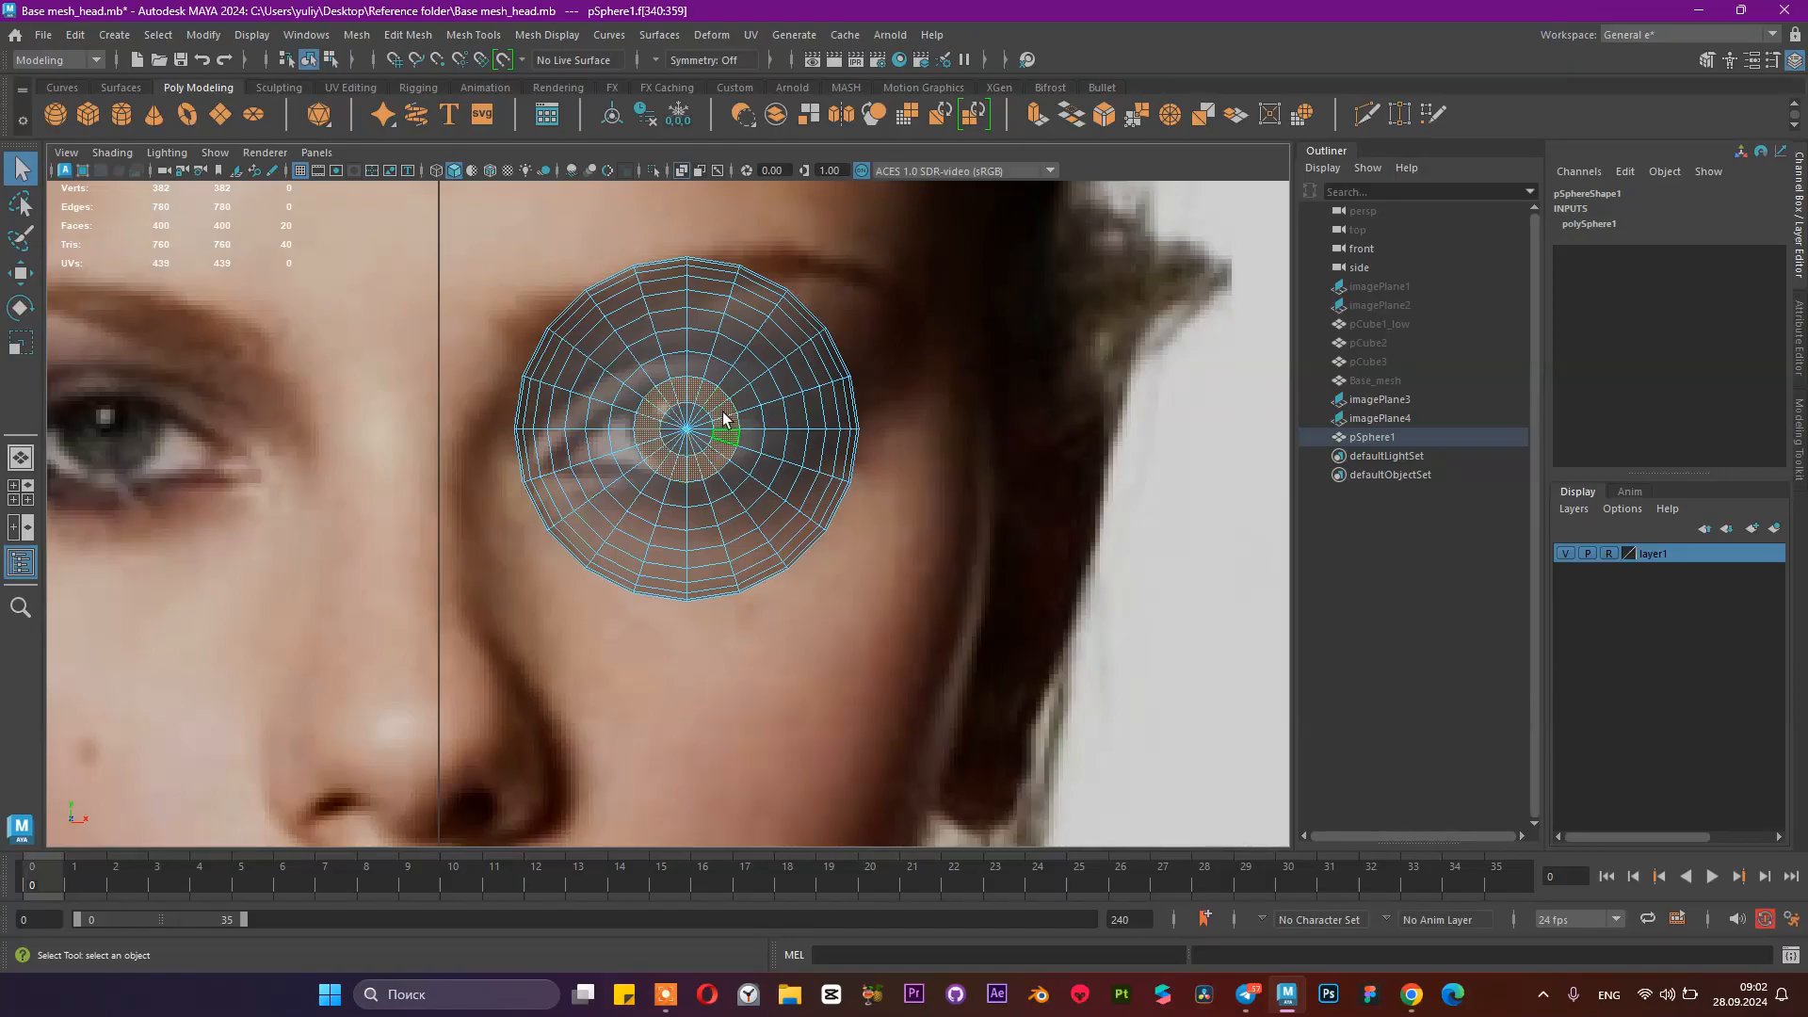
{"action": "right_click_drag", "start_coordinate": [706, 371], "coordinate": [788, 336]}
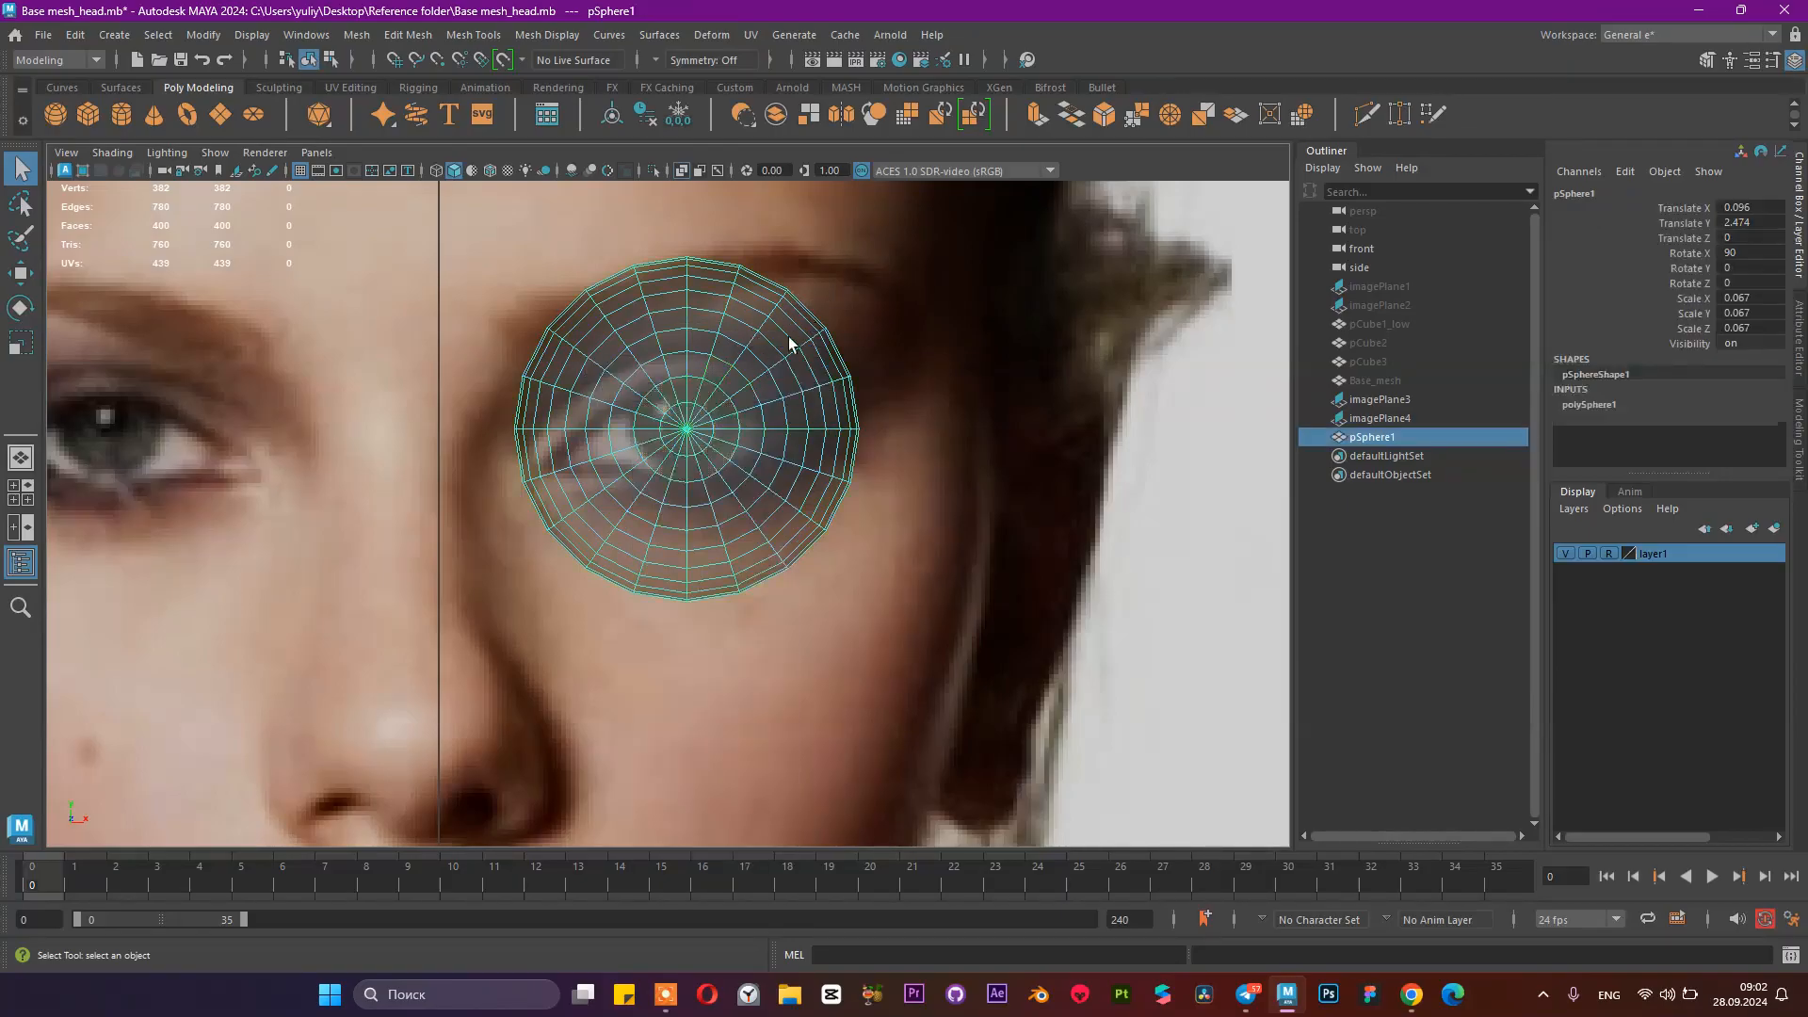
Step: Move the eye sphere forward along Z to about 0.19, onto the profile photo's eye in the side view
{"action": "scroll", "coordinate": [873, 466], "scroll_direction": "down", "scroll_amount": 6}
{"action": "scroll", "coordinate": [859, 488], "scroll_direction": "up", "scroll_amount": 6}
{"action": "left_click", "coordinate": [697, 513]}
{"action": "key", "text": "space"}
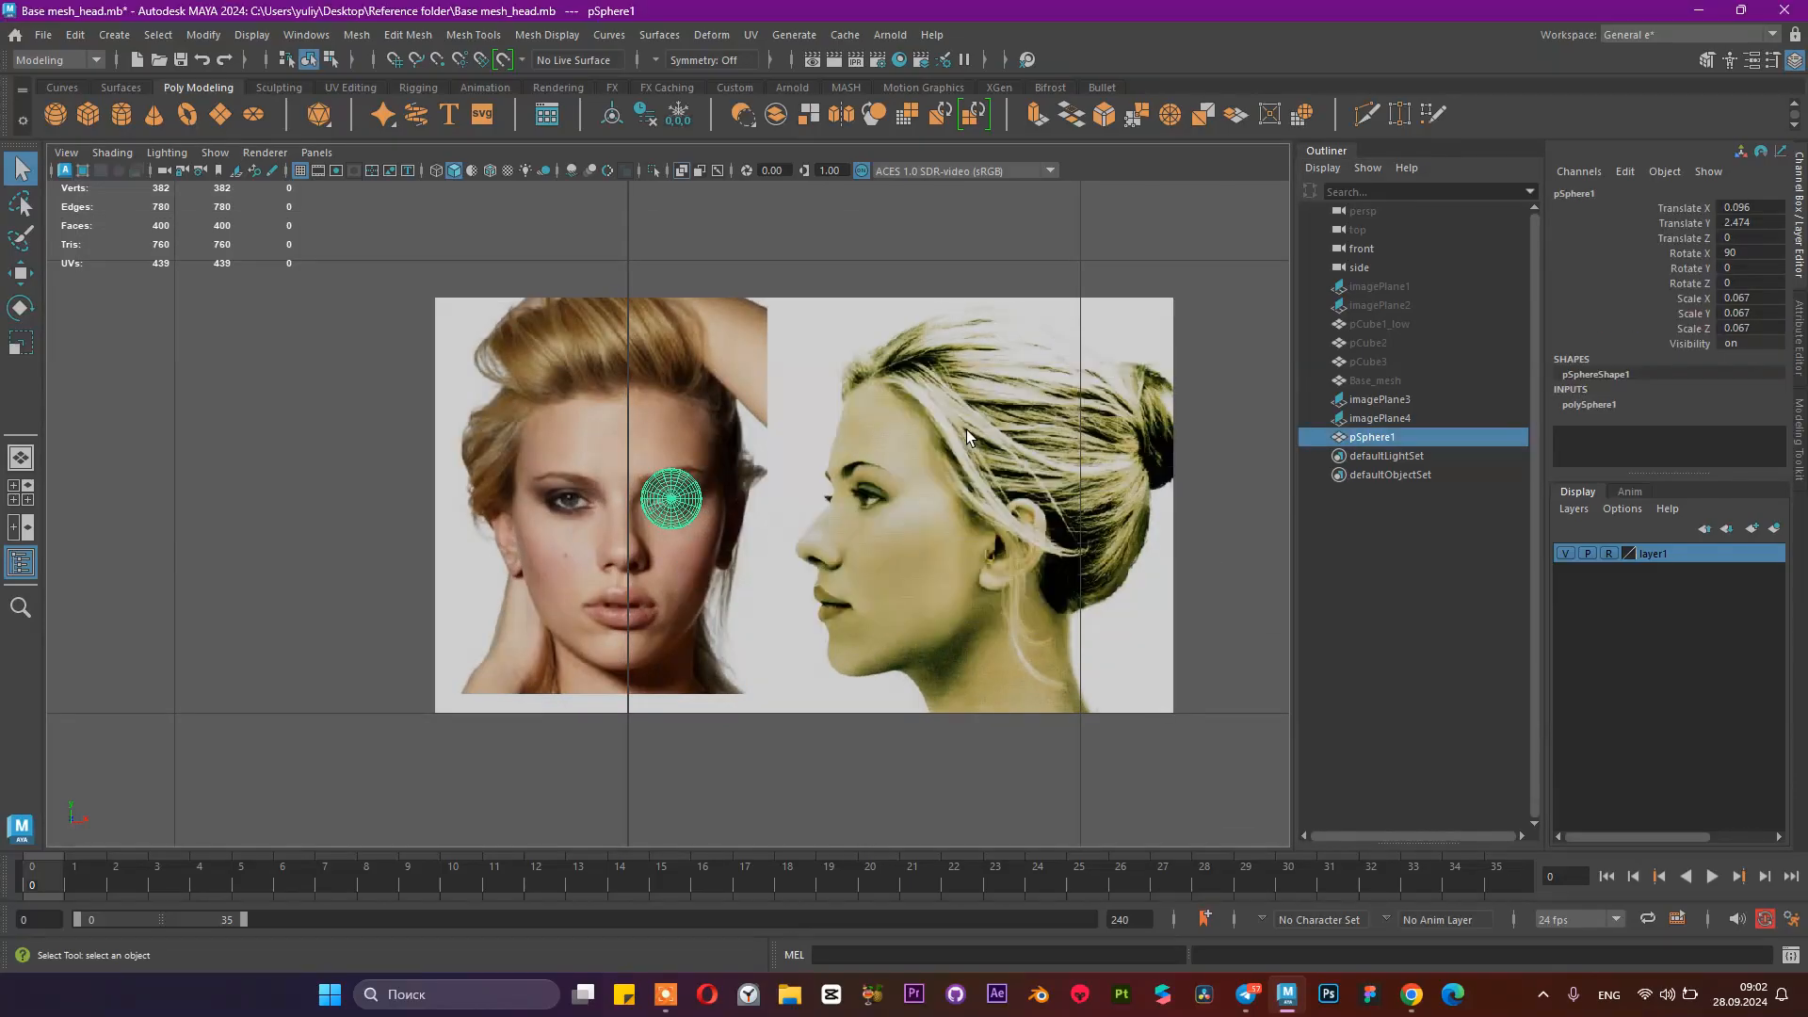
{"action": "scroll", "coordinate": [970, 669], "scroll_direction": "up", "scroll_amount": 5}
{"action": "scroll", "coordinate": [970, 670], "scroll_direction": "down", "scroll_amount": 5}
{"action": "key", "text": "w"}
{"action": "scroll", "coordinate": [974, 667], "scroll_direction": "up", "scroll_amount": 8}
{"action": "middle_click_drag", "start_coordinate": [1042, 685], "coordinate": [1152, 750], "text": "alt"}
{"action": "left_click_drag", "start_coordinate": [938, 699], "coordinate": [840, 715]}
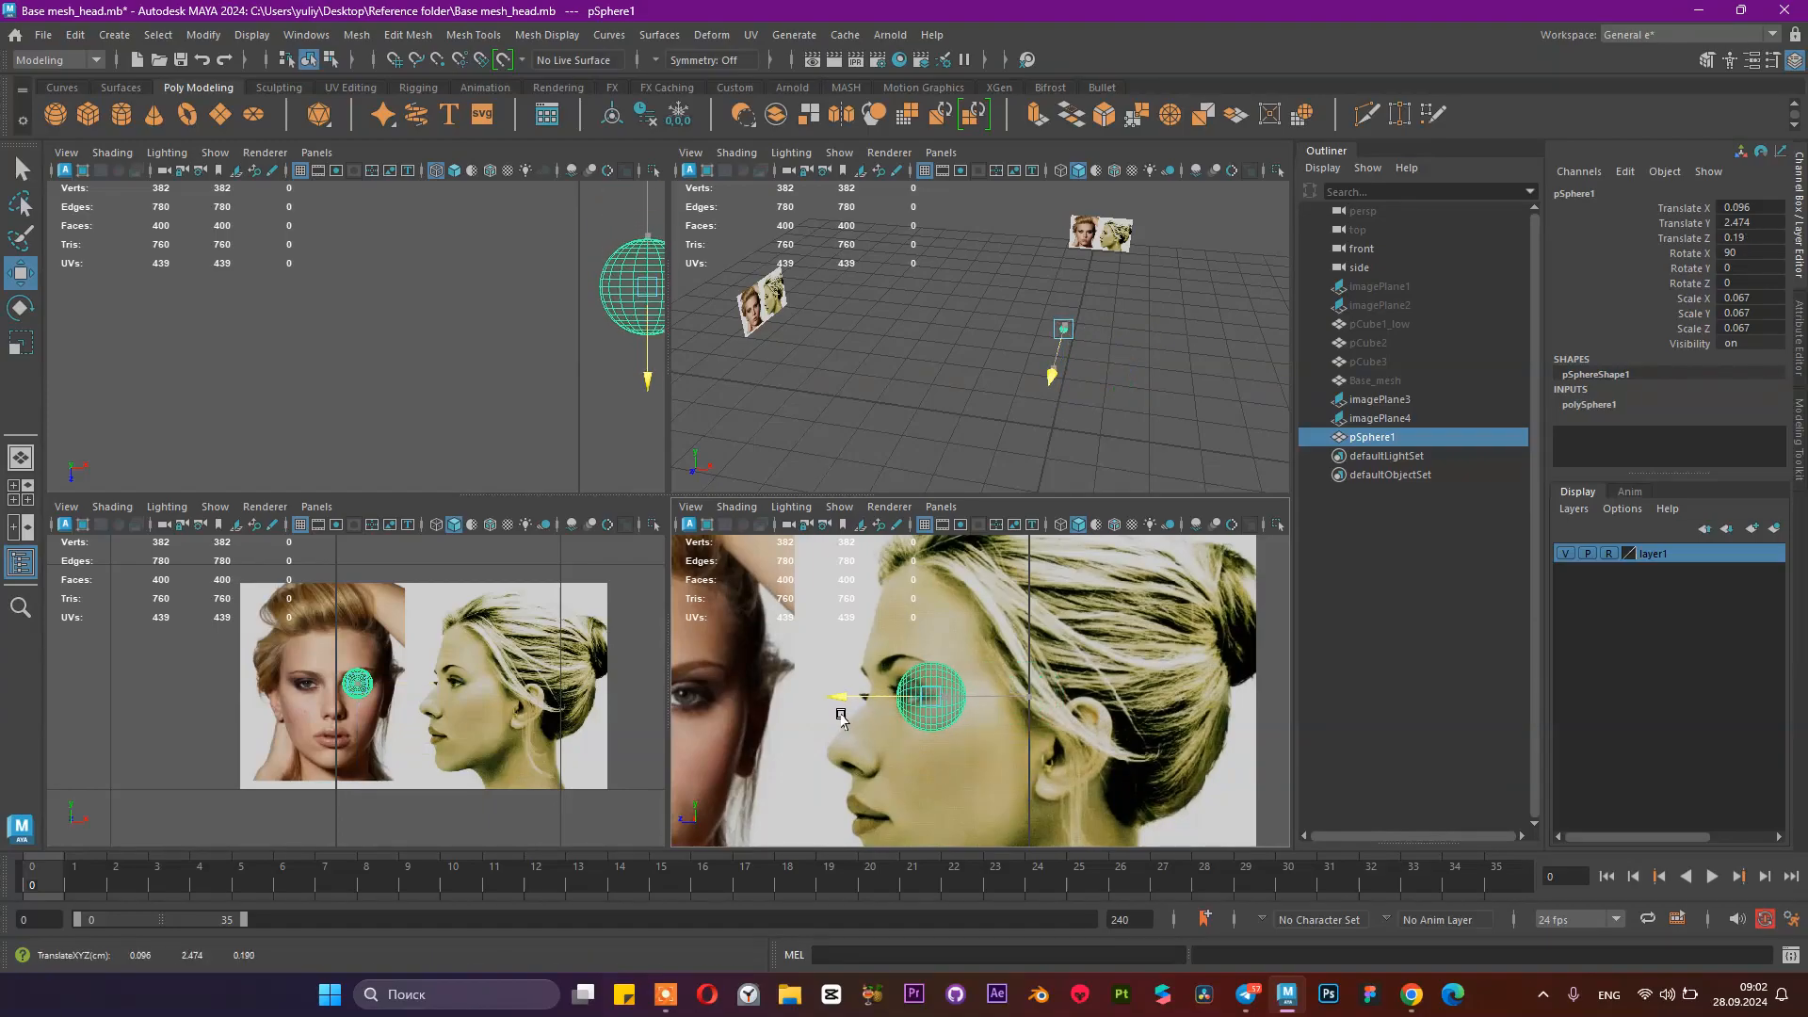
Step: Fine-tune the eye sphere's depth against the profile eye, moving it back along Z to about 0.176
{"action": "scroll", "coordinate": [881, 674], "scroll_direction": "up", "scroll_amount": 8}
{"action": "scroll", "coordinate": [886, 665], "scroll_direction": "up", "scroll_amount": 3}
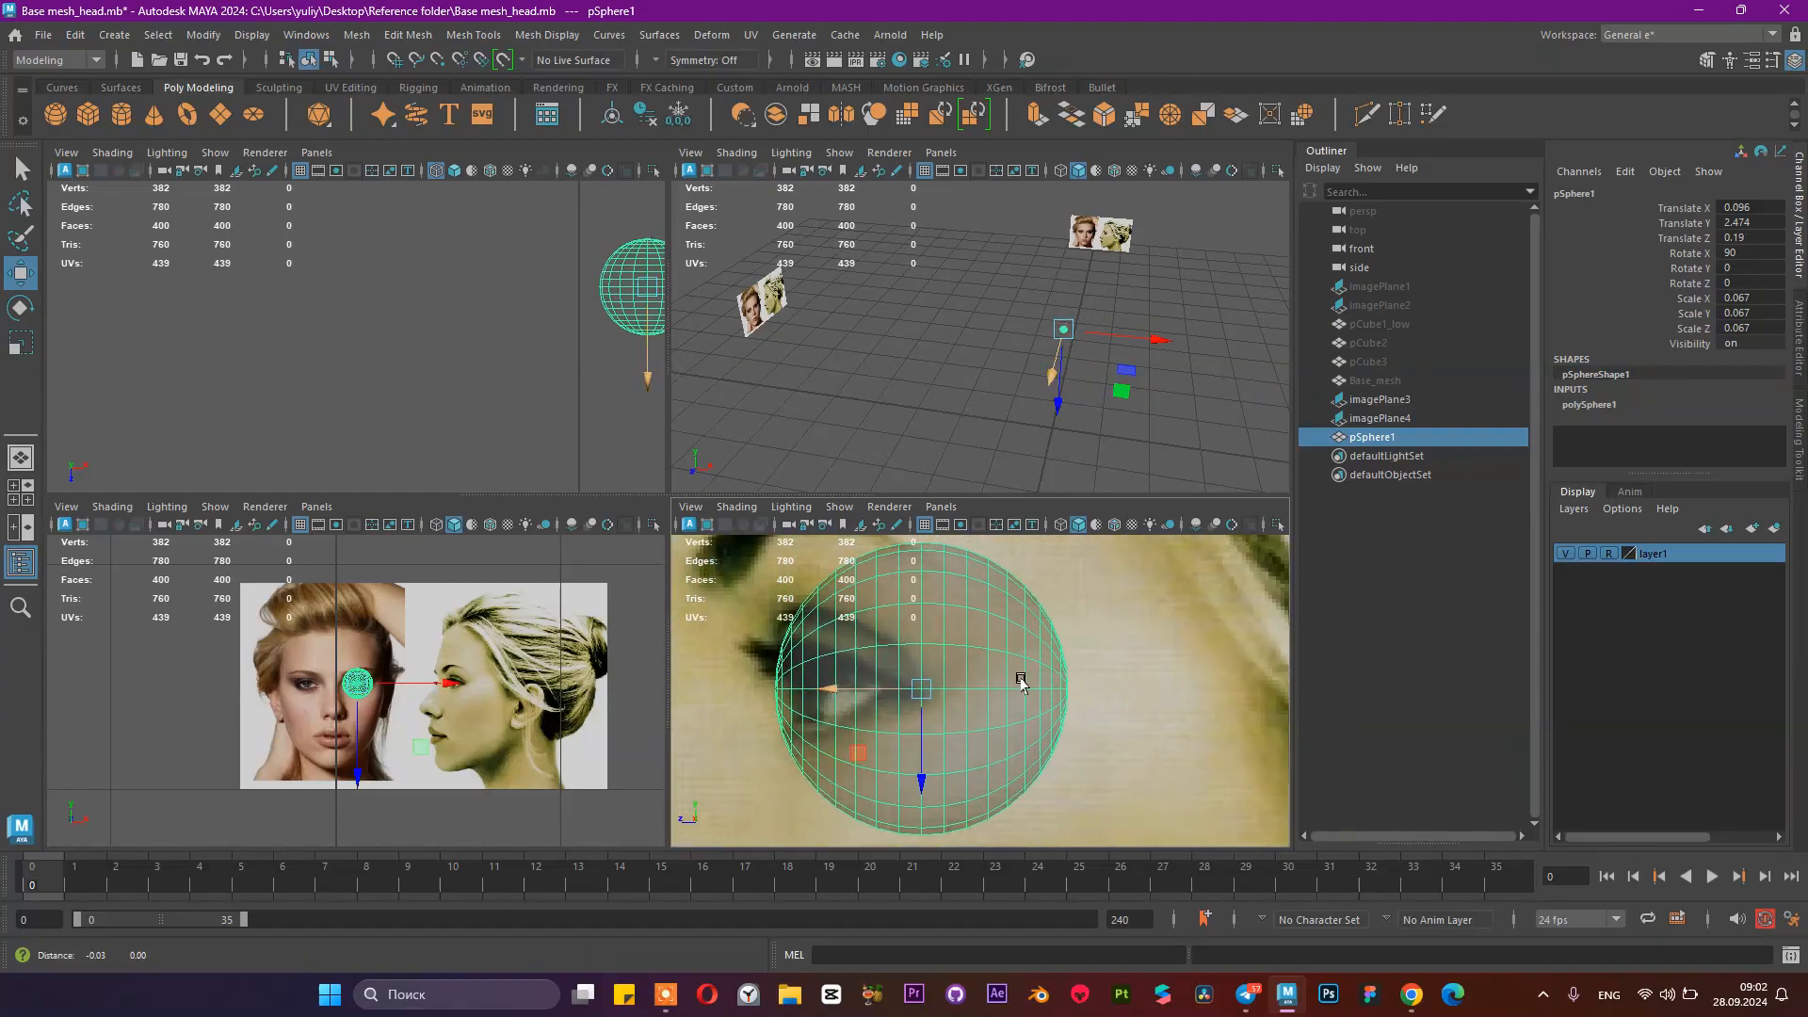
{"action": "mouse_move", "coordinate": [865, 701]}
{"action": "left_mouse_down"}
{"action": "mouse_move", "coordinate": [904, 713]}
{"action": "mouse_move", "coordinate": [862, 714]}
{"action": "mouse_move", "coordinate": [886, 715]}
{"action": "left_mouse_up"}
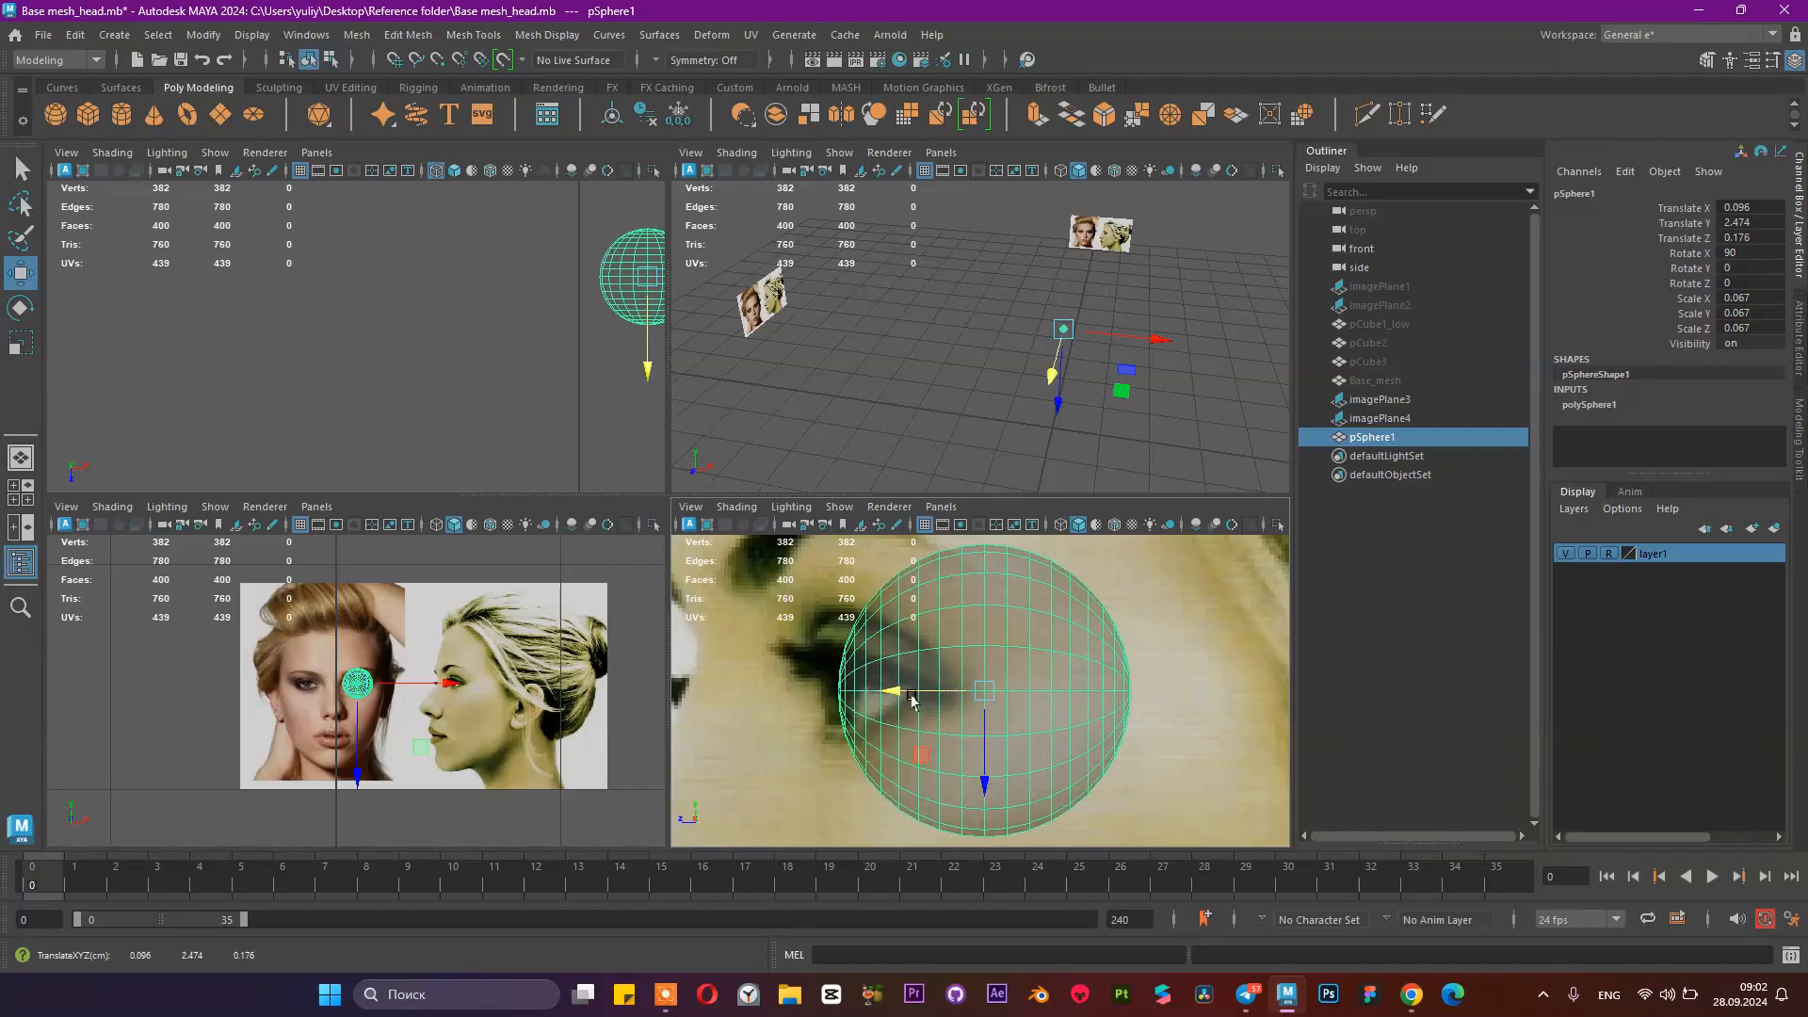
{"action": "scroll", "coordinate": [942, 654], "scroll_direction": "up", "scroll_amount": 3}
{"action": "left_click_drag", "start_coordinate": [953, 633], "coordinate": [959, 628]}
Step: Frame the eye sphere in the perspective view to inspect it
{"action": "key", "text": "space"}
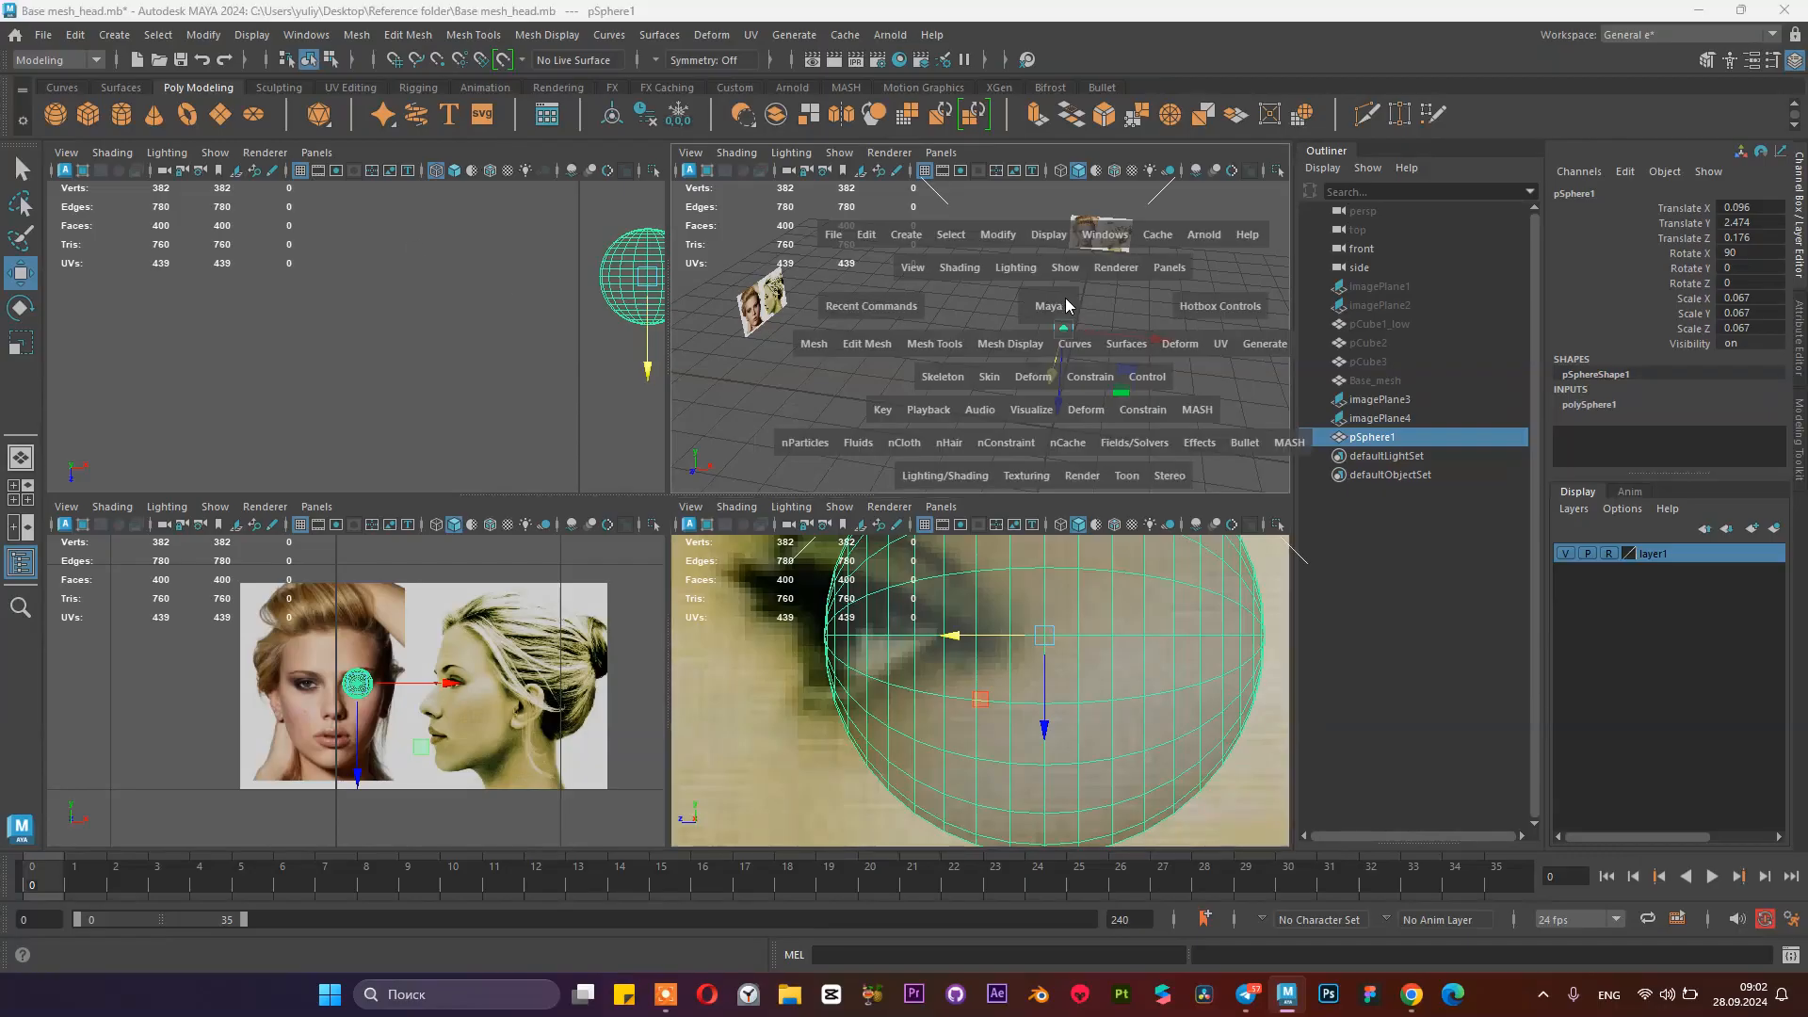
{"action": "left_click_drag", "start_coordinate": [541, 512], "coordinate": [920, 674], "text": "alt"}
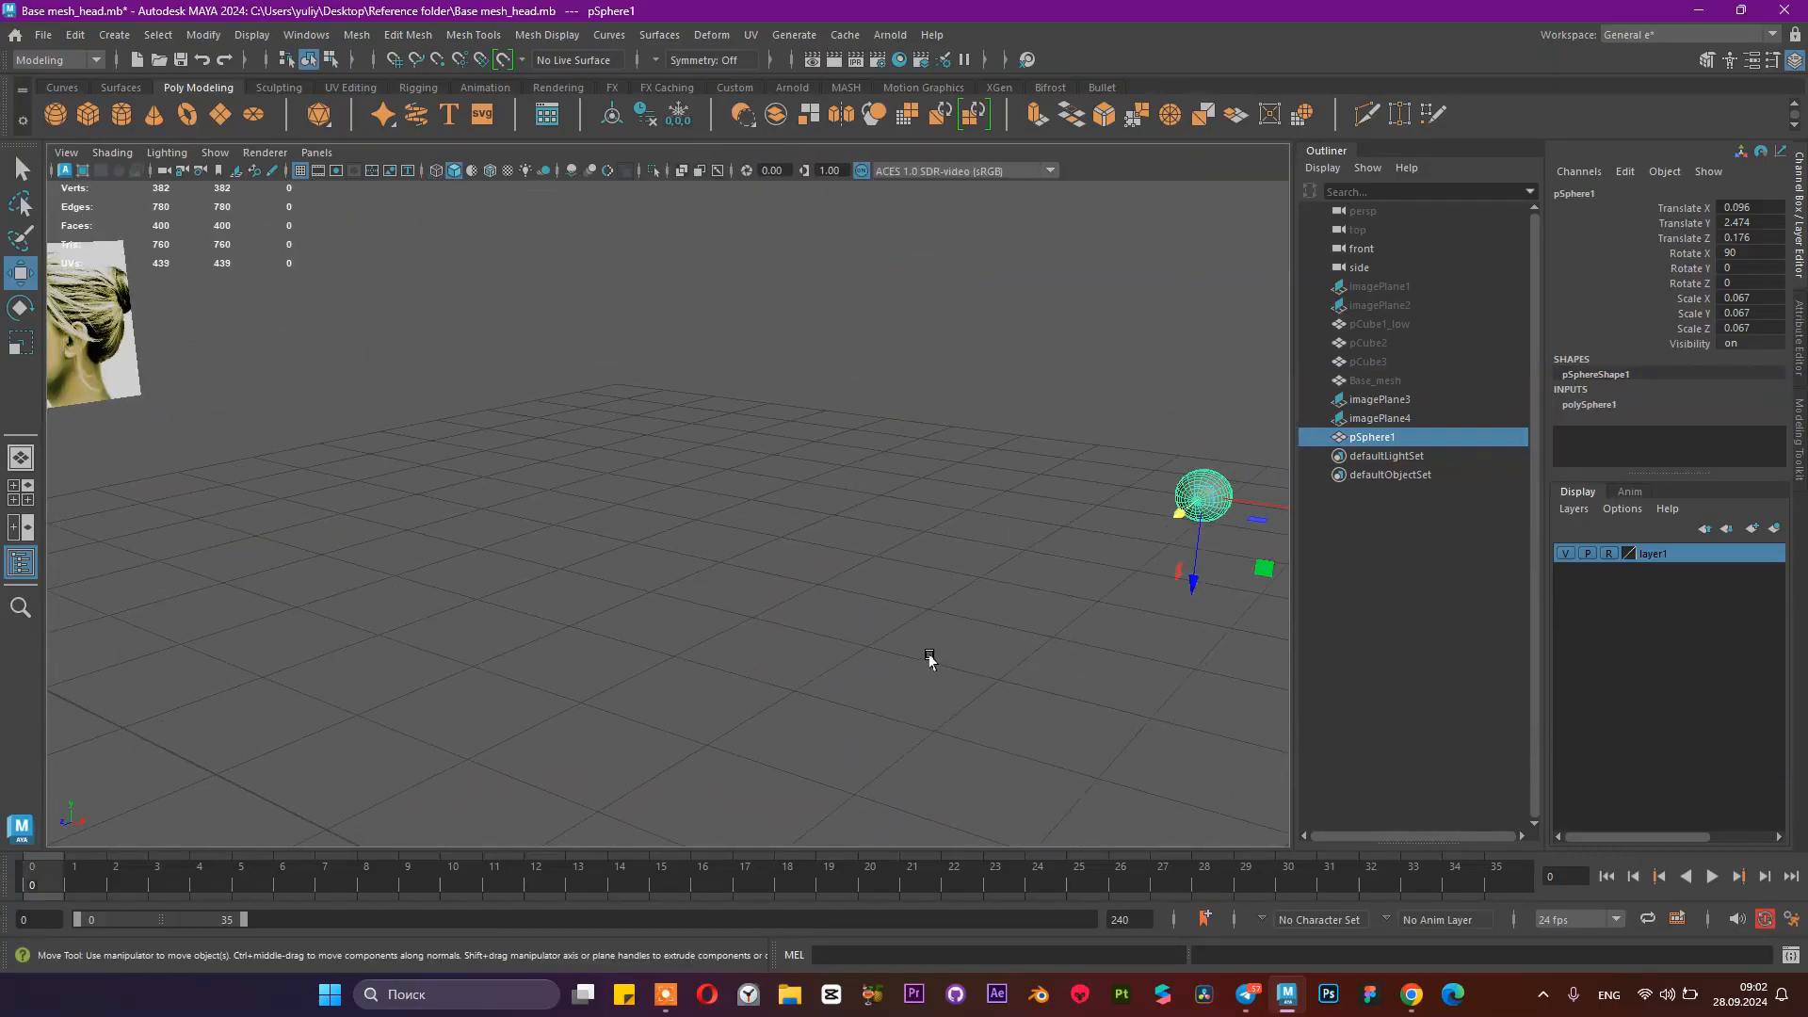
{"action": "key", "text": "f"}
{"action": "right_click_drag", "start_coordinate": [955, 556], "coordinate": [735, 363], "text": "alt"}
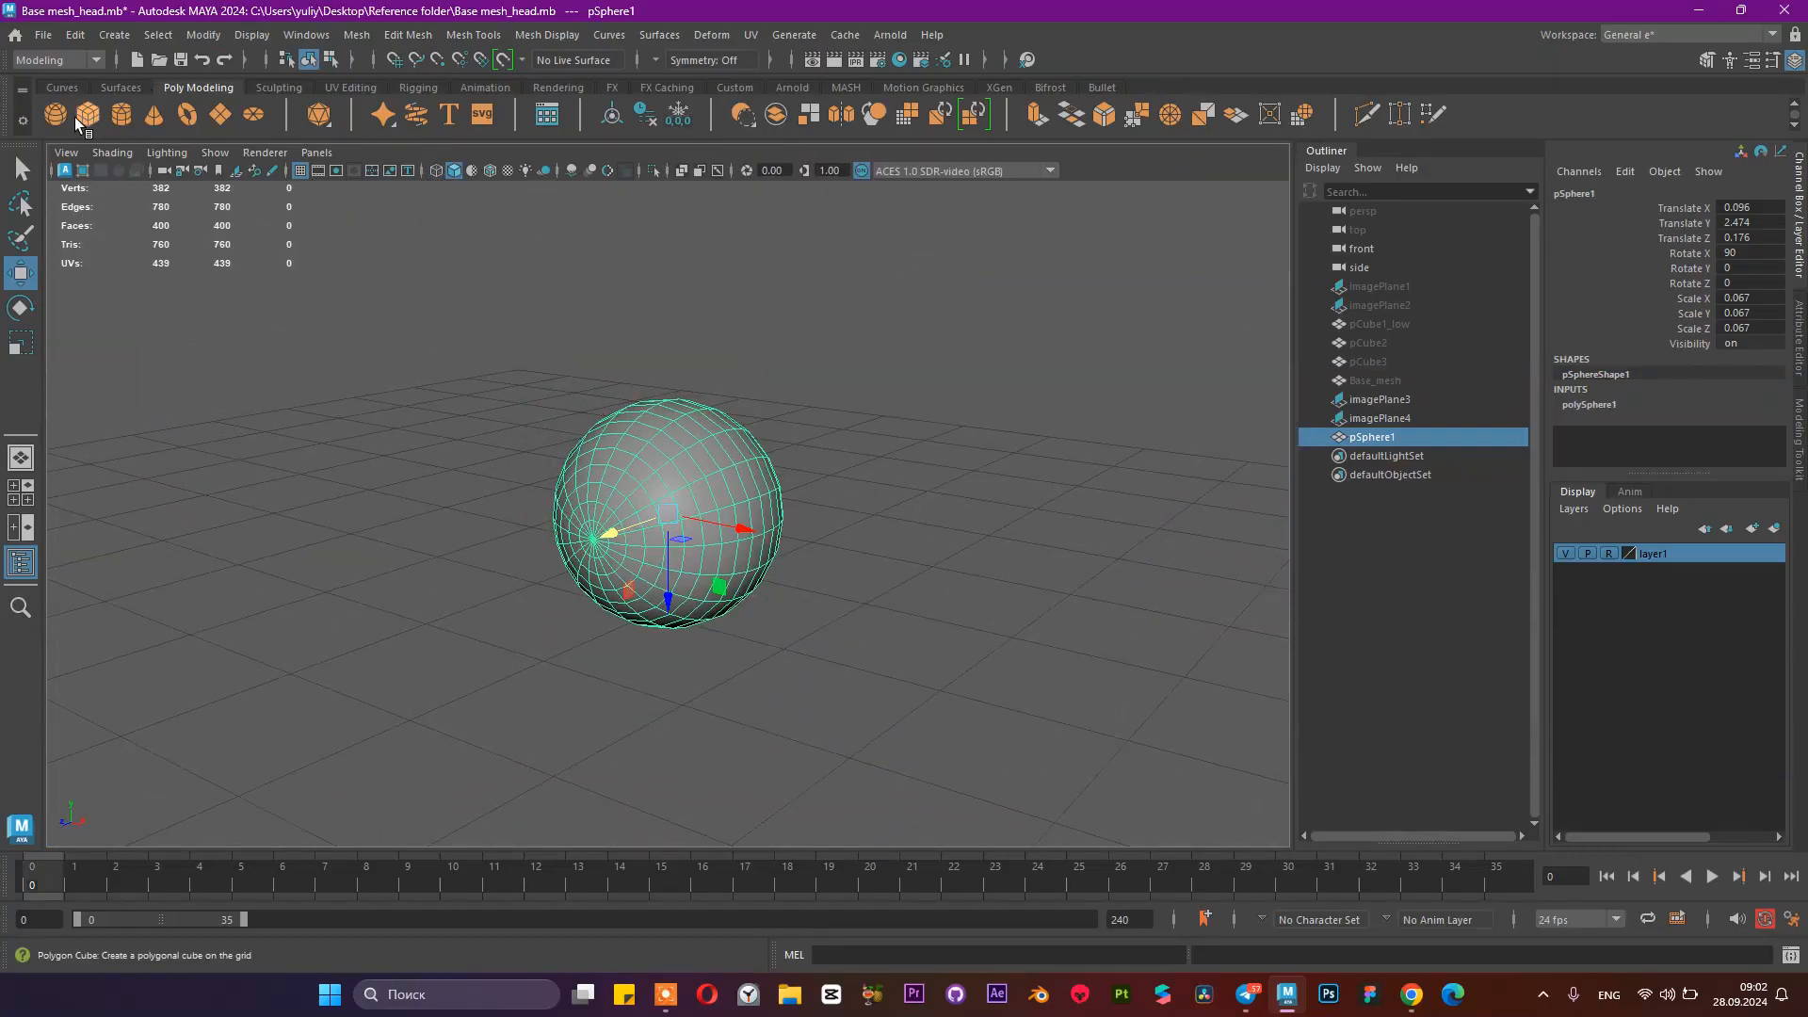
Step: Create a polygon cylinder and raise its cap subdivisions to 2
{"action": "left_click", "coordinate": [122, 114]}
{"action": "right_click_drag", "start_coordinate": [927, 570], "coordinate": [810, 508], "text": "alt"}
{"action": "scroll", "coordinate": [810, 508], "scroll_direction": "down", "scroll_amount": 5}
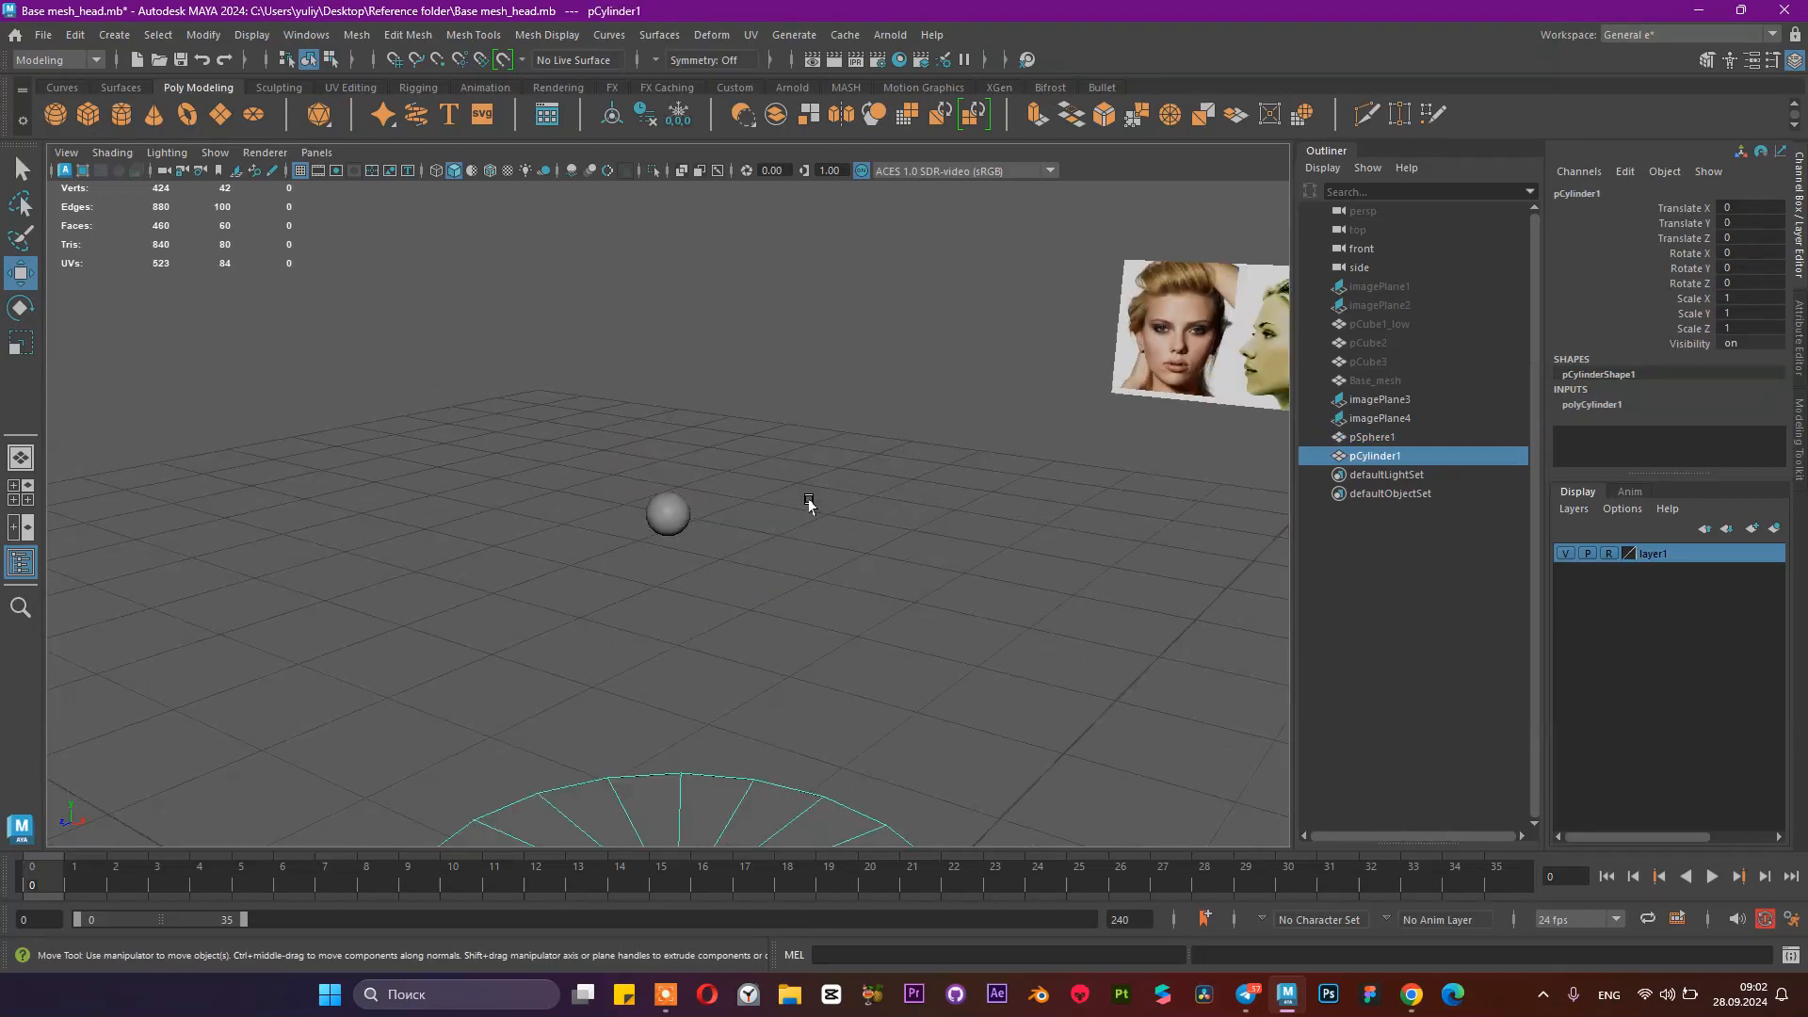
{"action": "left_click", "coordinate": [1631, 404]}
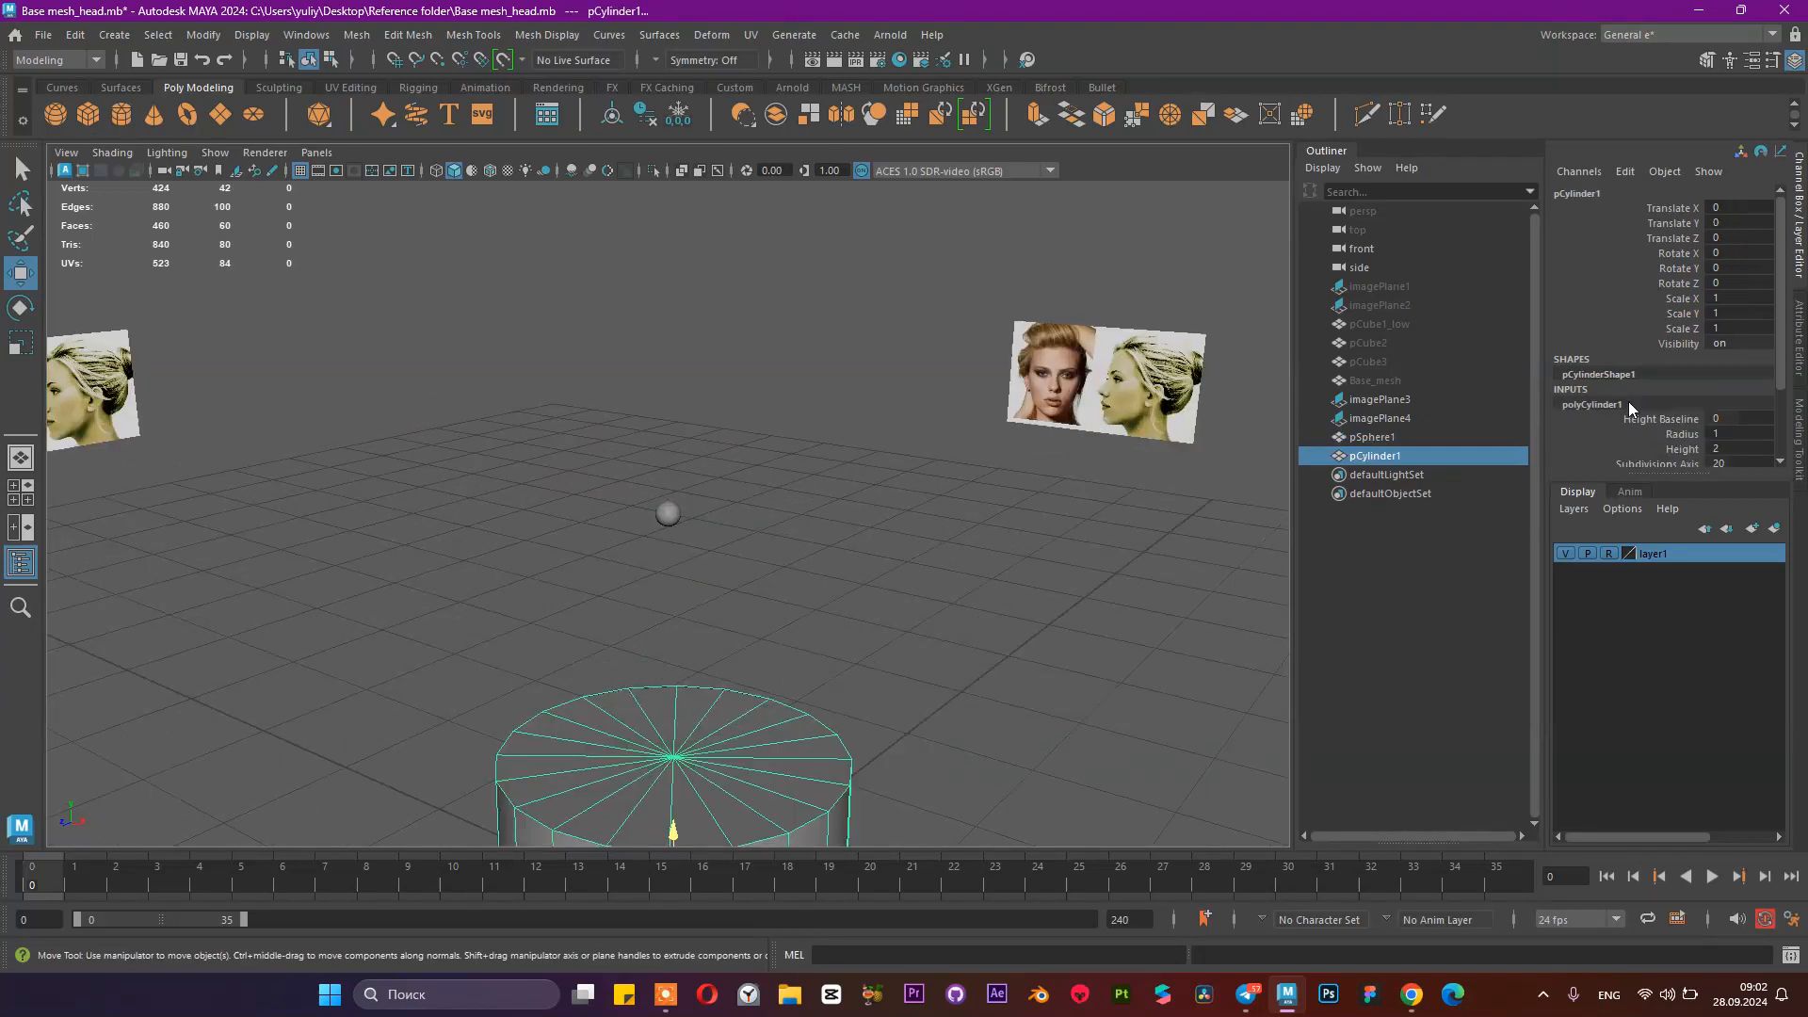
{"action": "scroll", "coordinate": [1684, 434], "scroll_direction": "down", "scroll_amount": 1}
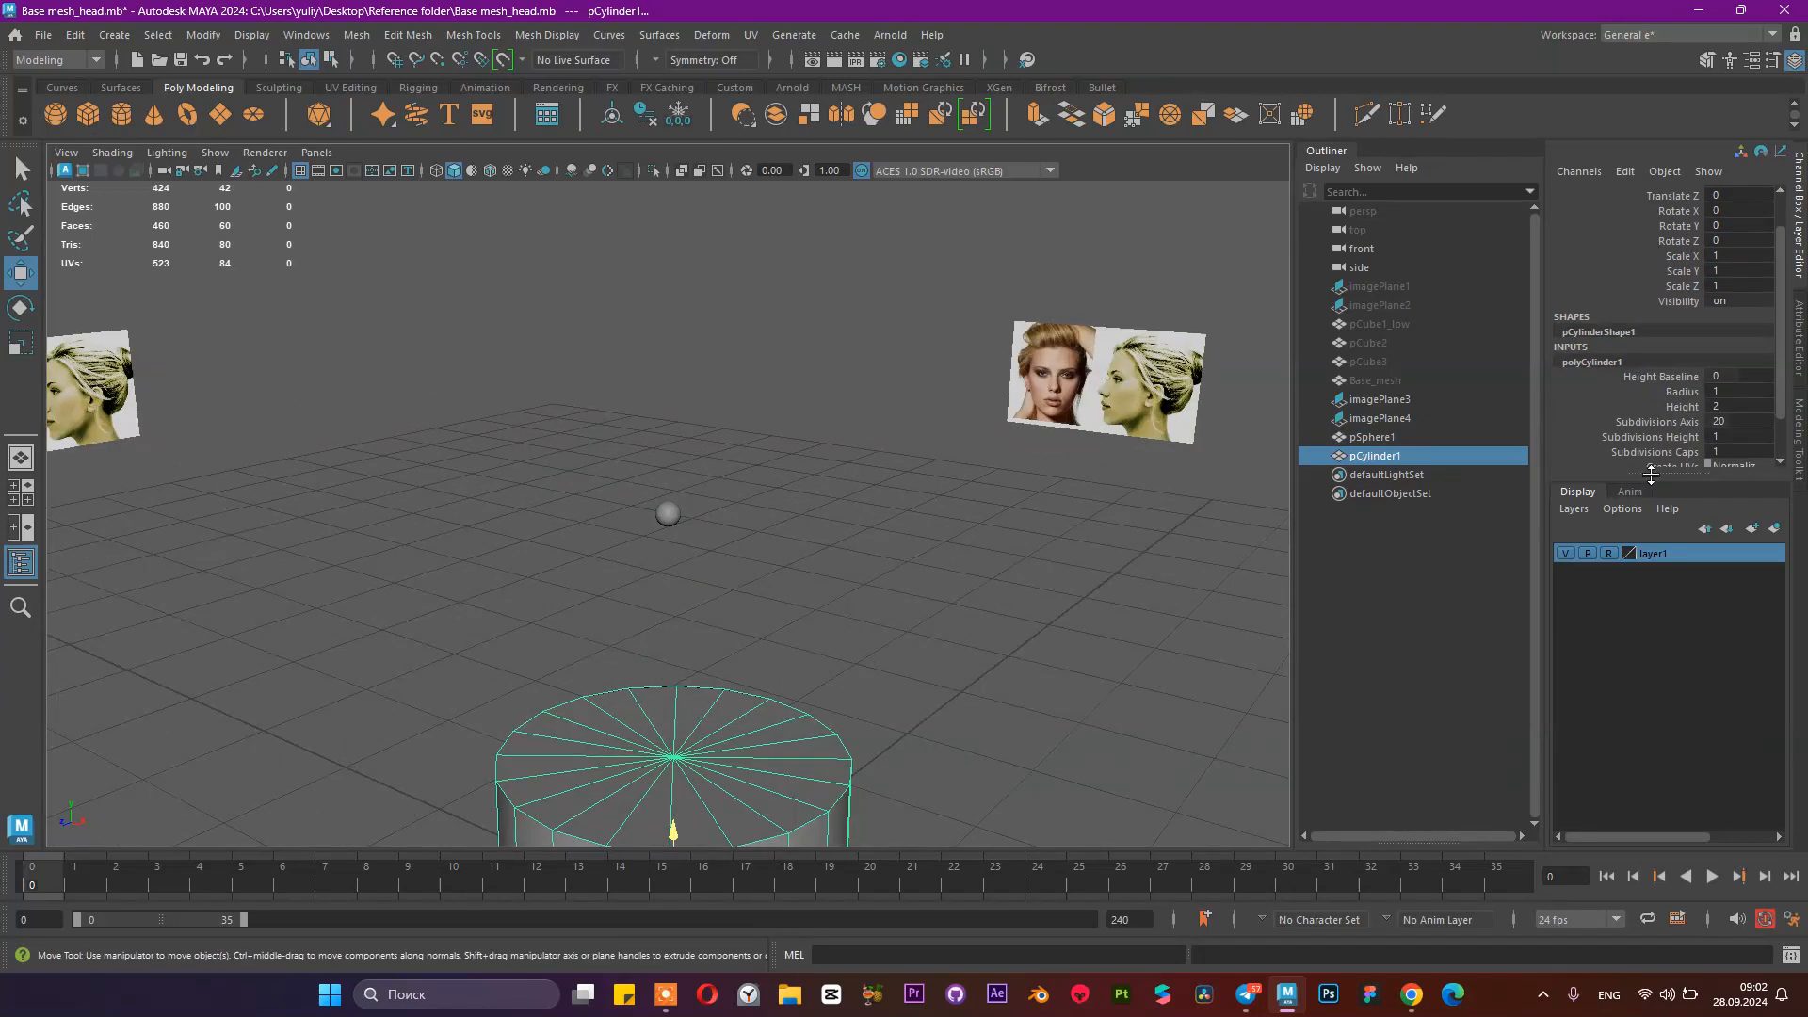
{"action": "left_click_drag", "start_coordinate": [1649, 473], "coordinate": [1633, 607]}
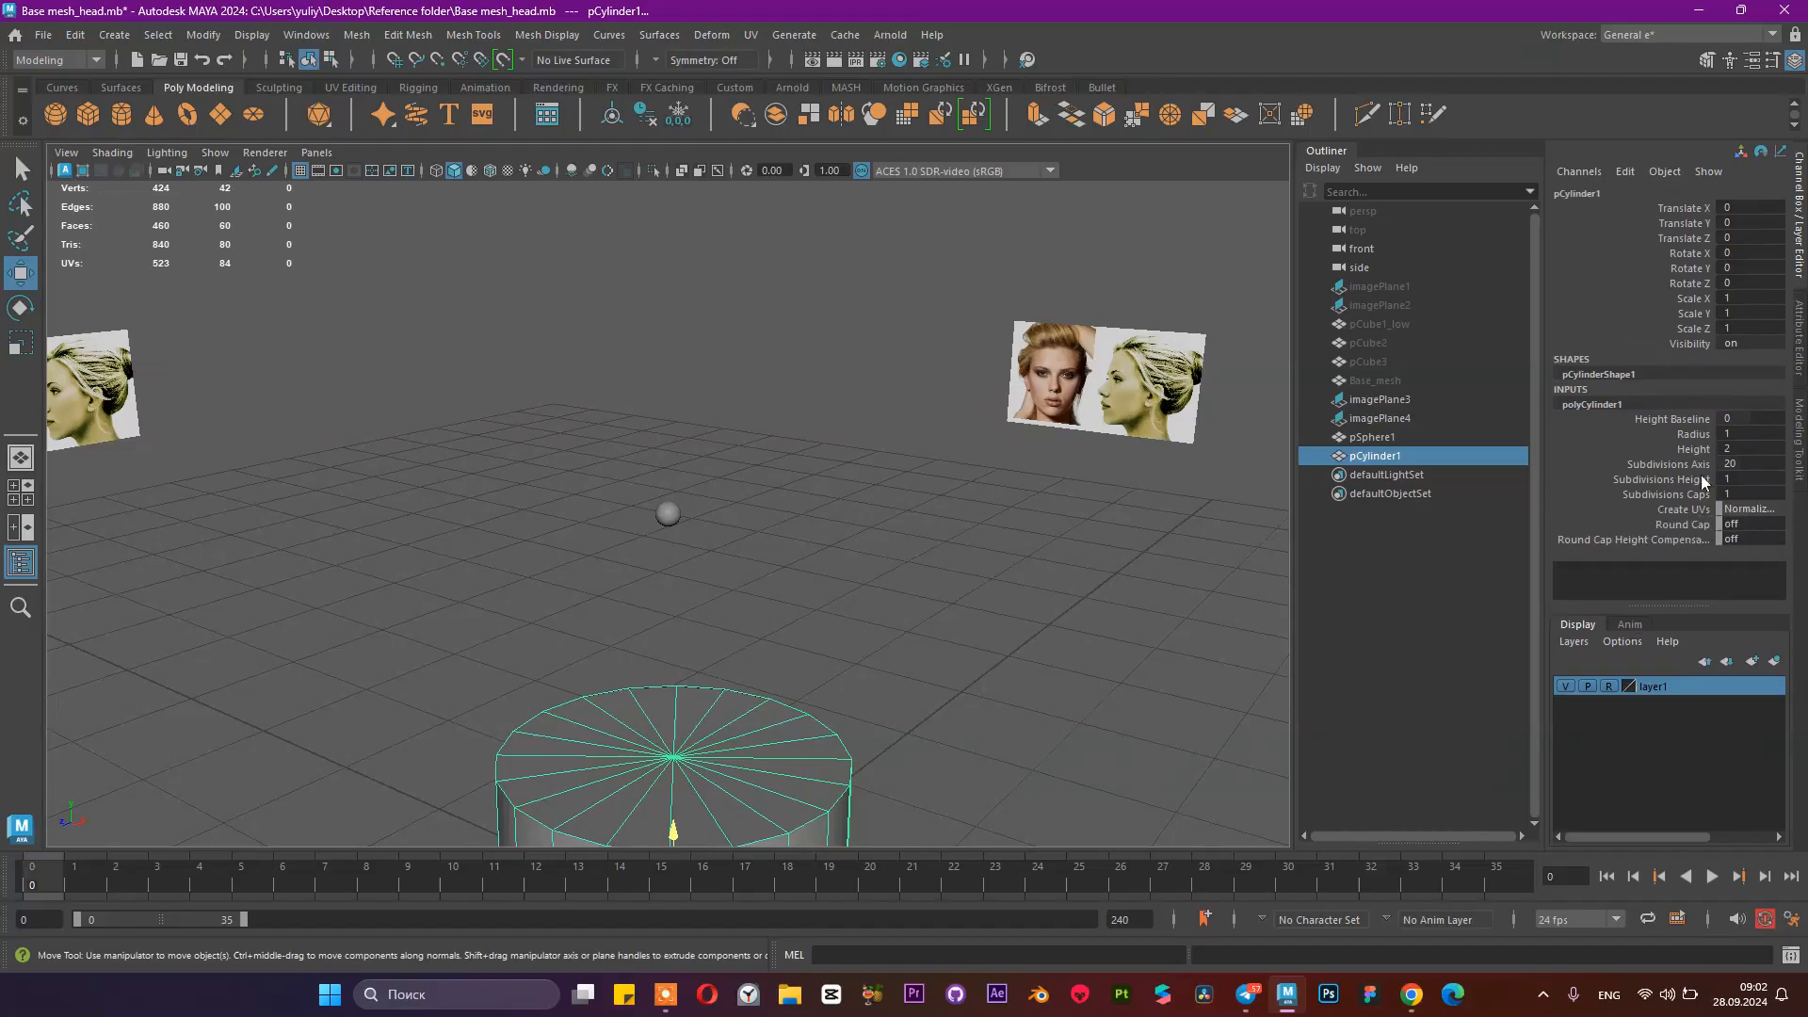
{"action": "left_click", "coordinate": [1649, 495]}
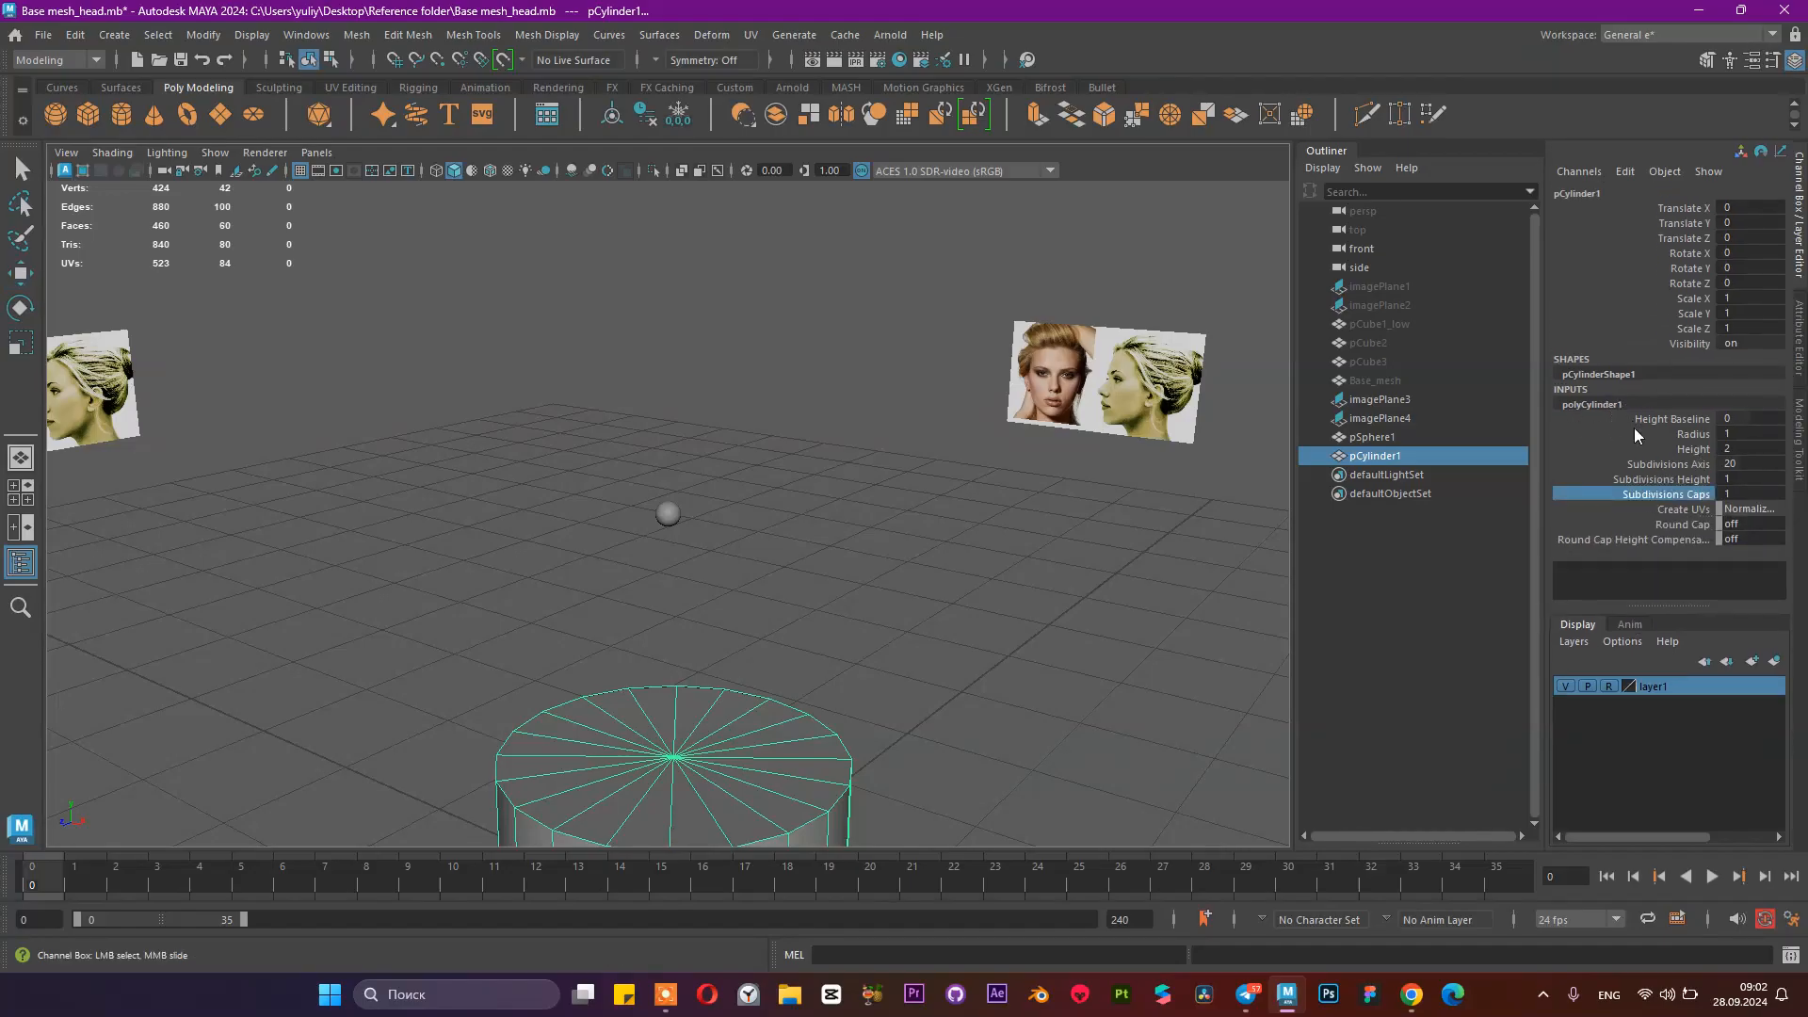
{"action": "middle_click_drag", "start_coordinate": [1022, 571], "coordinate": [996, 570]}
{"action": "left_click_drag", "start_coordinate": [1042, 669], "coordinate": [767, 707], "text": "alt"}
{"action": "key", "text": "w"}
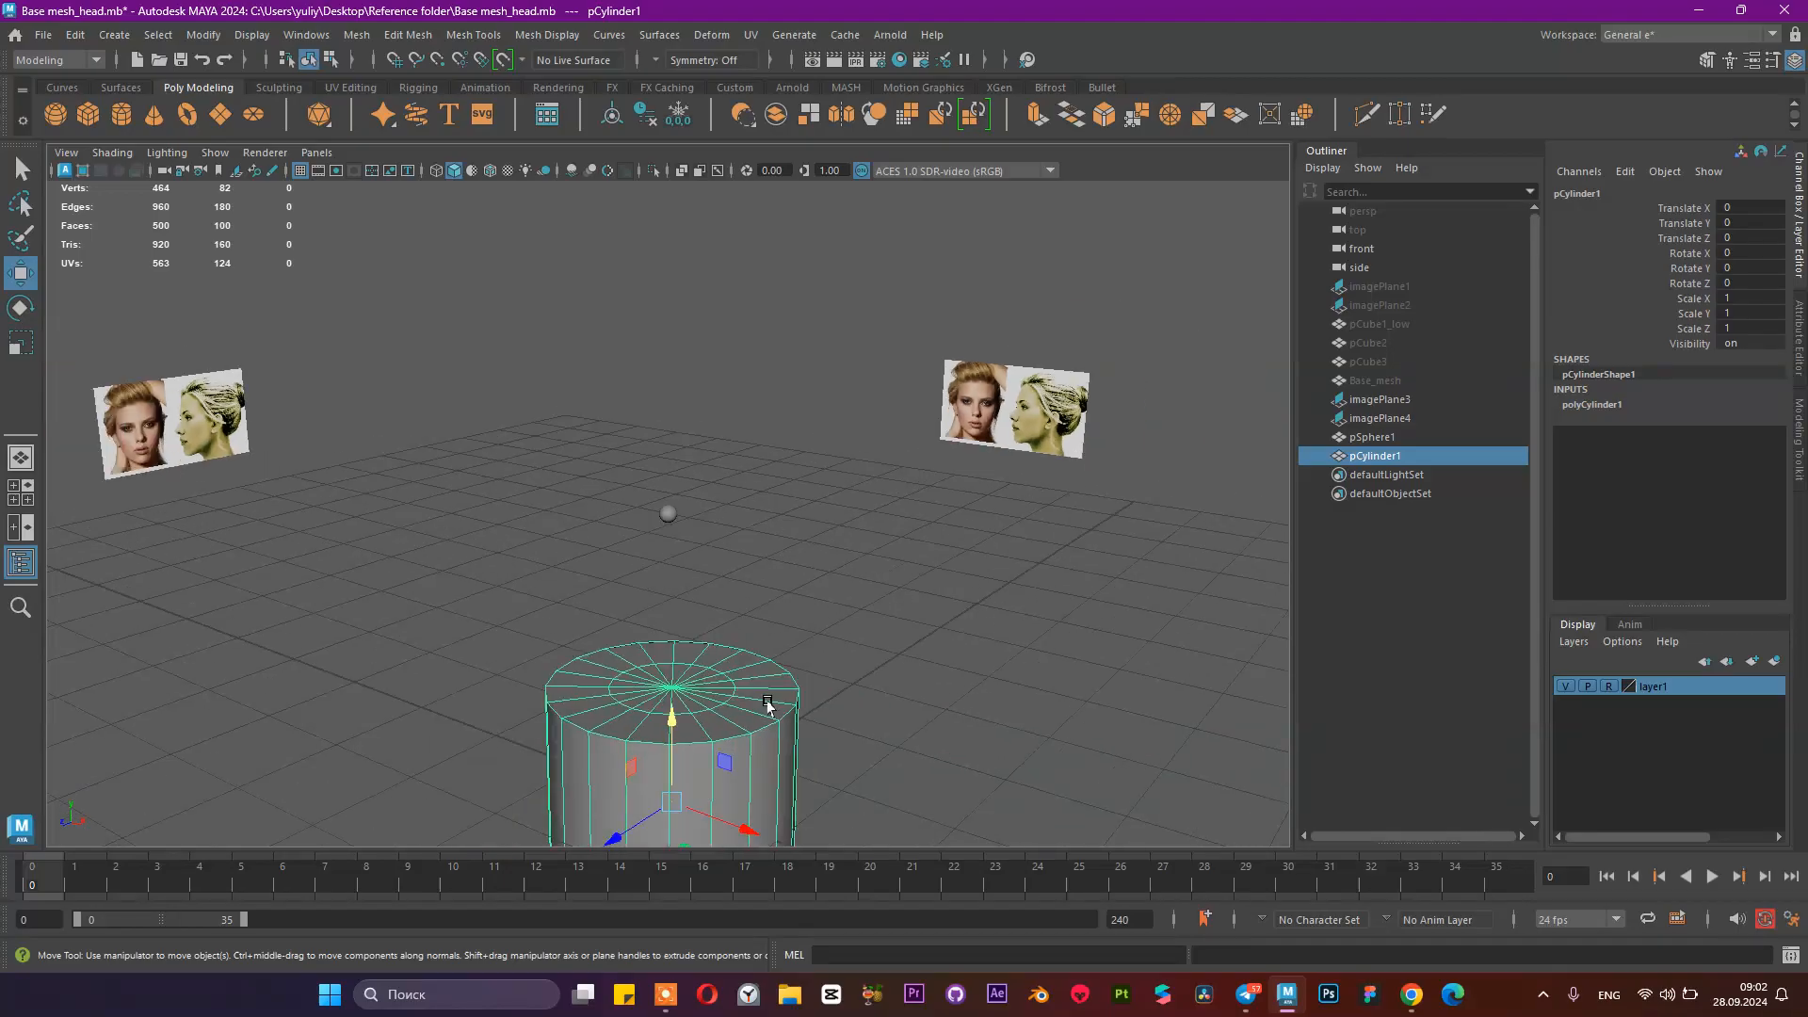
Step: Set the cylinder's X rotation to 90 and scale it uniformly to about 0.149
{"action": "key", "text": "e"}
{"action": "left_click_drag", "start_coordinate": [658, 746], "coordinate": [649, 810]}
{"action": "double_click", "coordinate": [1756, 252]}
{"action": "type", "text": "90"}
{"action": "key", "text": "Return"}
{"action": "scroll", "coordinate": [744, 650], "scroll_direction": "down", "scroll_amount": 3}
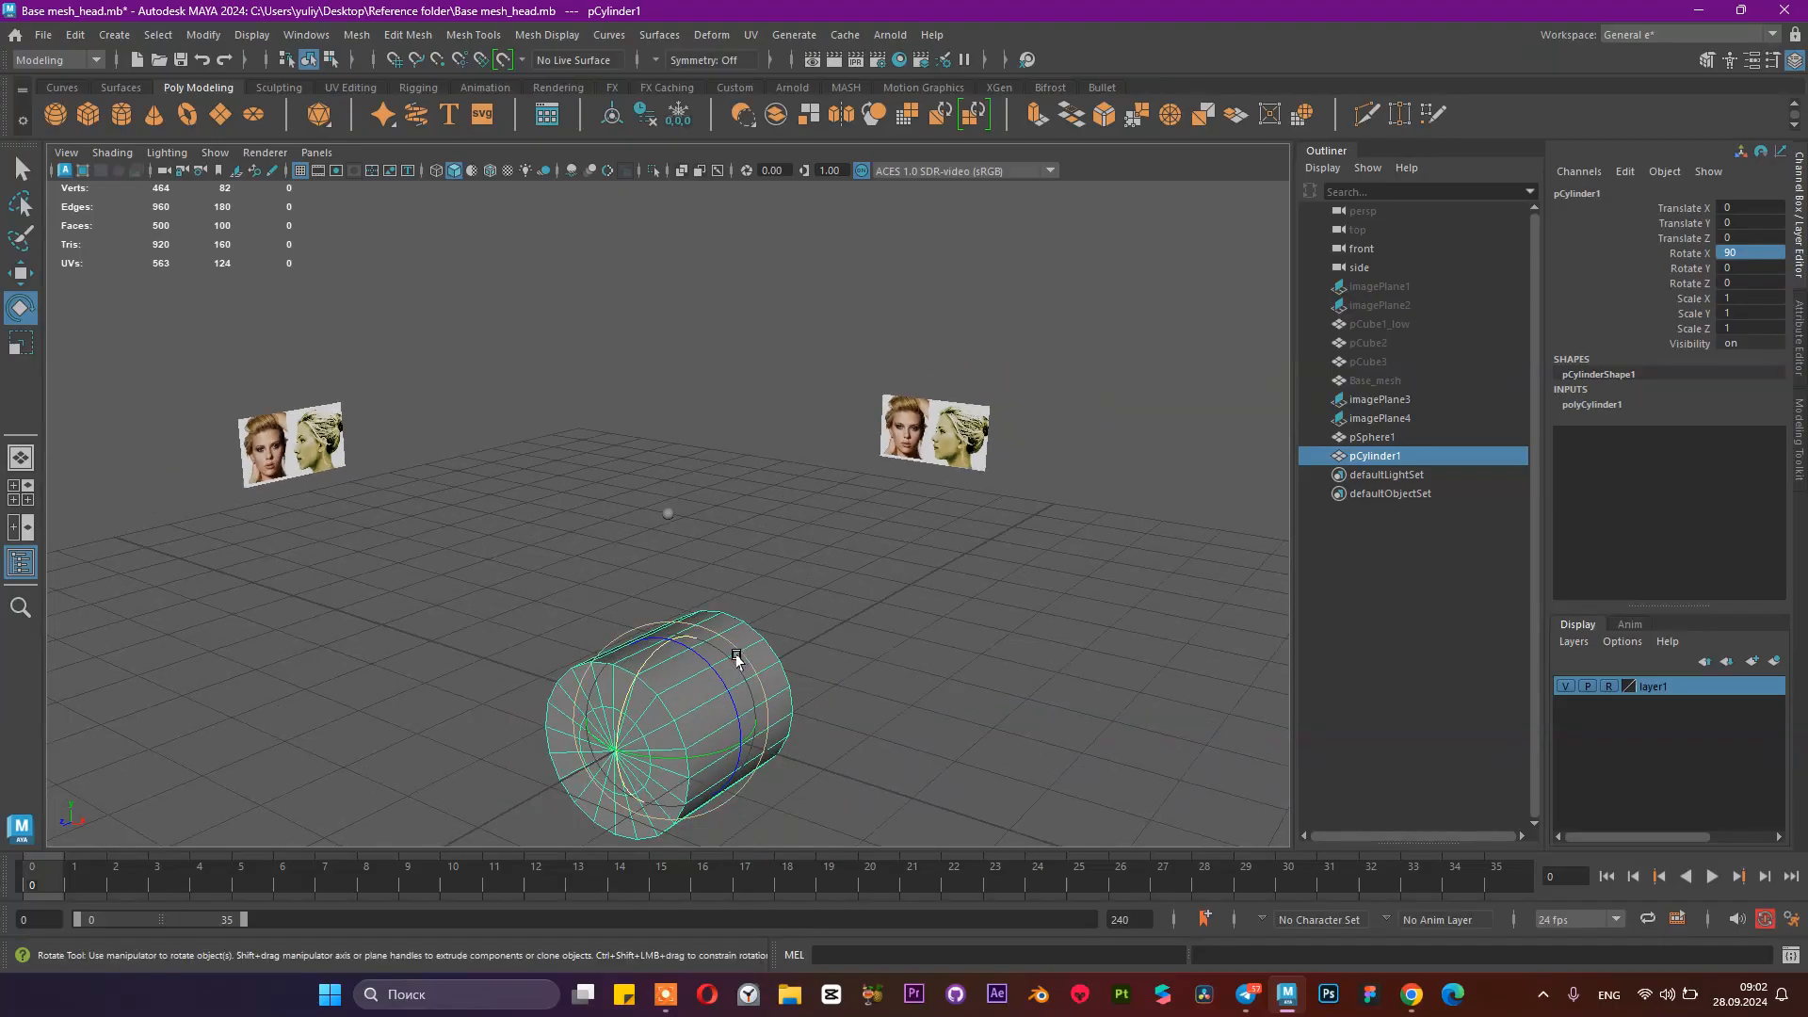
{"action": "key", "text": "r"}
{"action": "left_click_drag", "start_coordinate": [674, 723], "coordinate": [542, 752]}
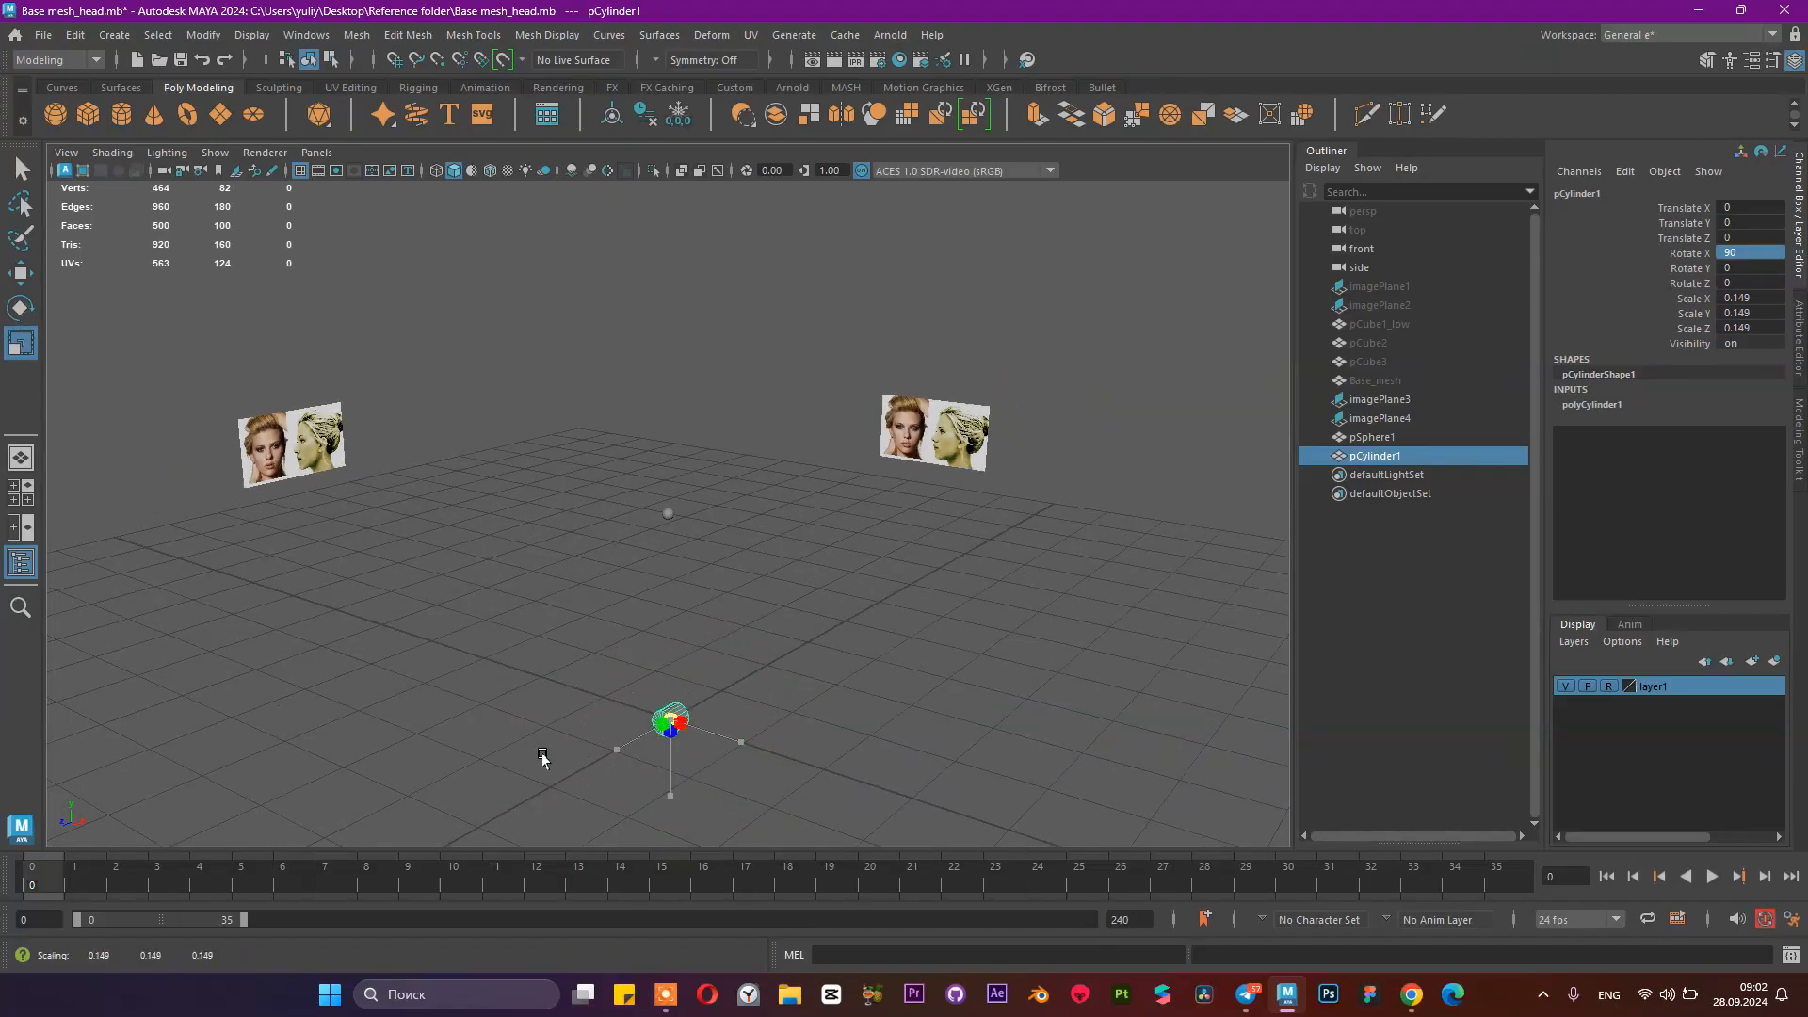
Step: Move the cylinder onto the eye sphere, to about X 0.094, Y 2.477, Z 0.079
{"action": "key", "text": "w"}
{"action": "left_click_drag", "start_coordinate": [677, 772], "coordinate": [796, 536]}
{"action": "key", "text": "f"}
{"action": "left_click_drag", "start_coordinate": [830, 538], "coordinate": [517, 553], "text": "alt"}
{"action": "scroll", "coordinate": [766, 492], "scroll_direction": "down", "scroll_amount": 5}
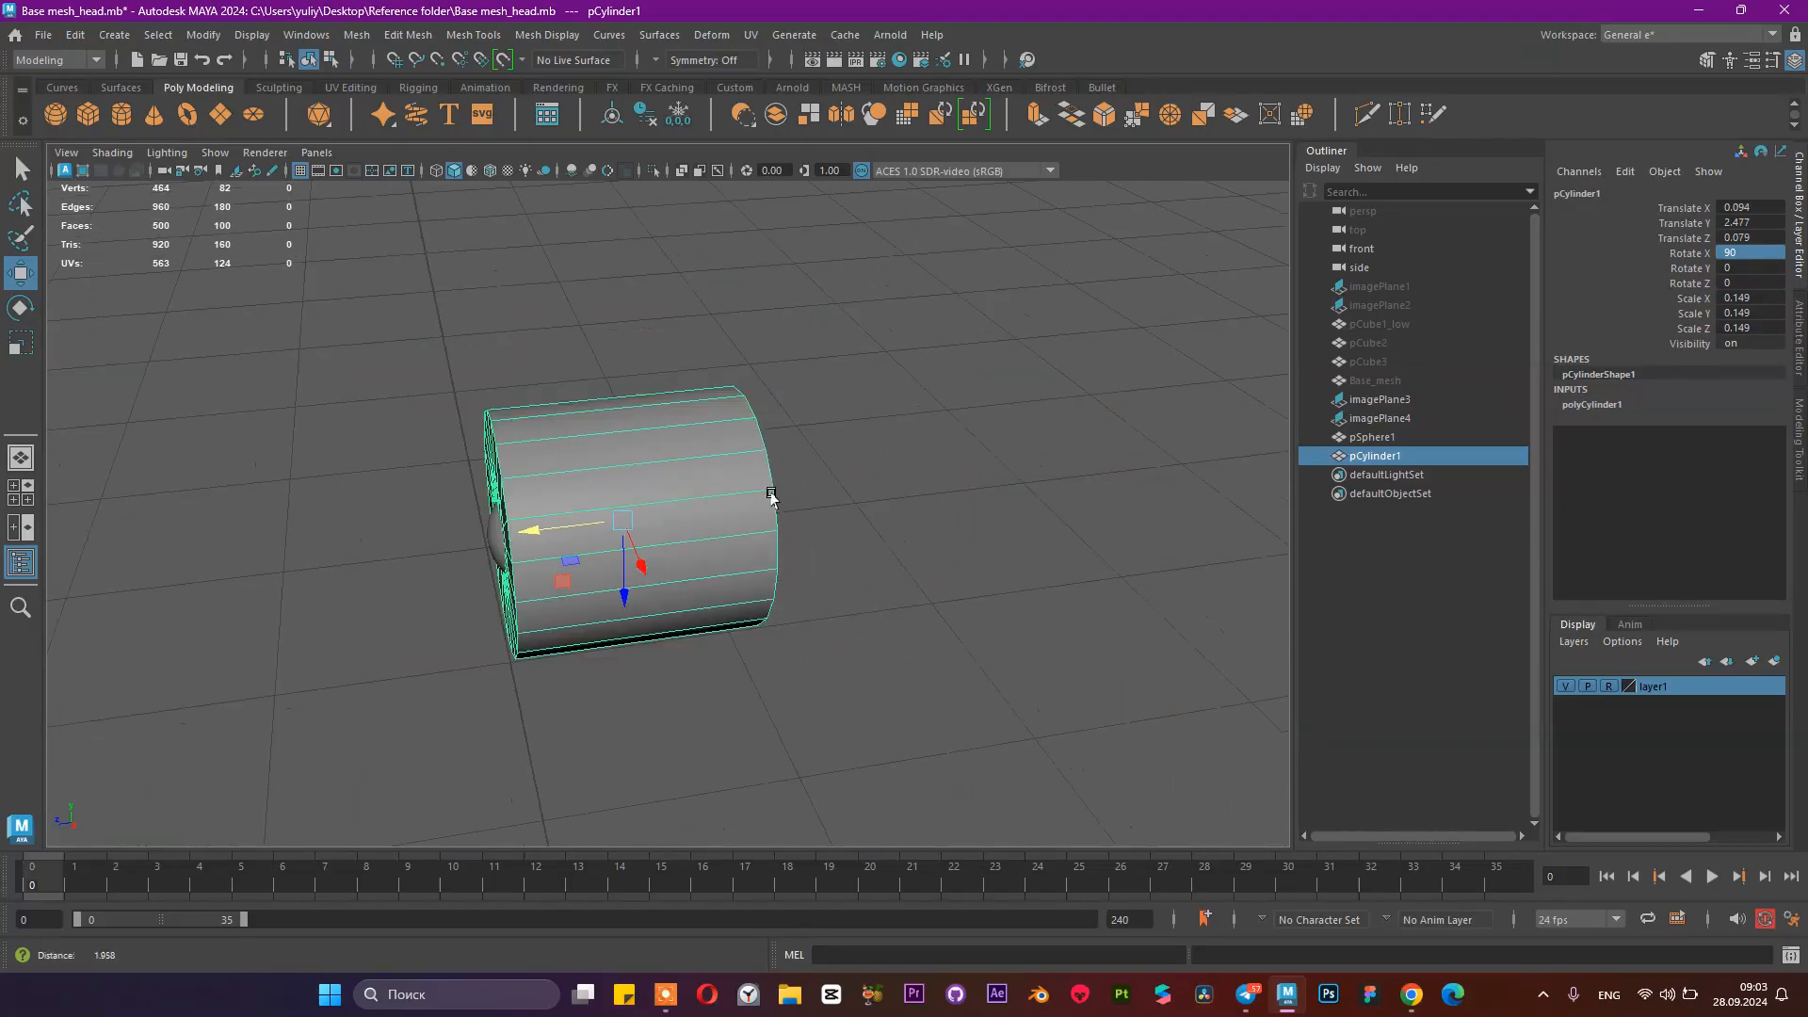
Step: Delete all of the cylinder's faces except the front cap disc and return to object mode
{"action": "key", "text": "F11"}
{"action": "left_click_drag", "start_coordinate": [687, 335], "coordinate": [927, 848]}
{"action": "left_click_drag", "start_coordinate": [1082, 558], "coordinate": [996, 492], "text": "alt"}
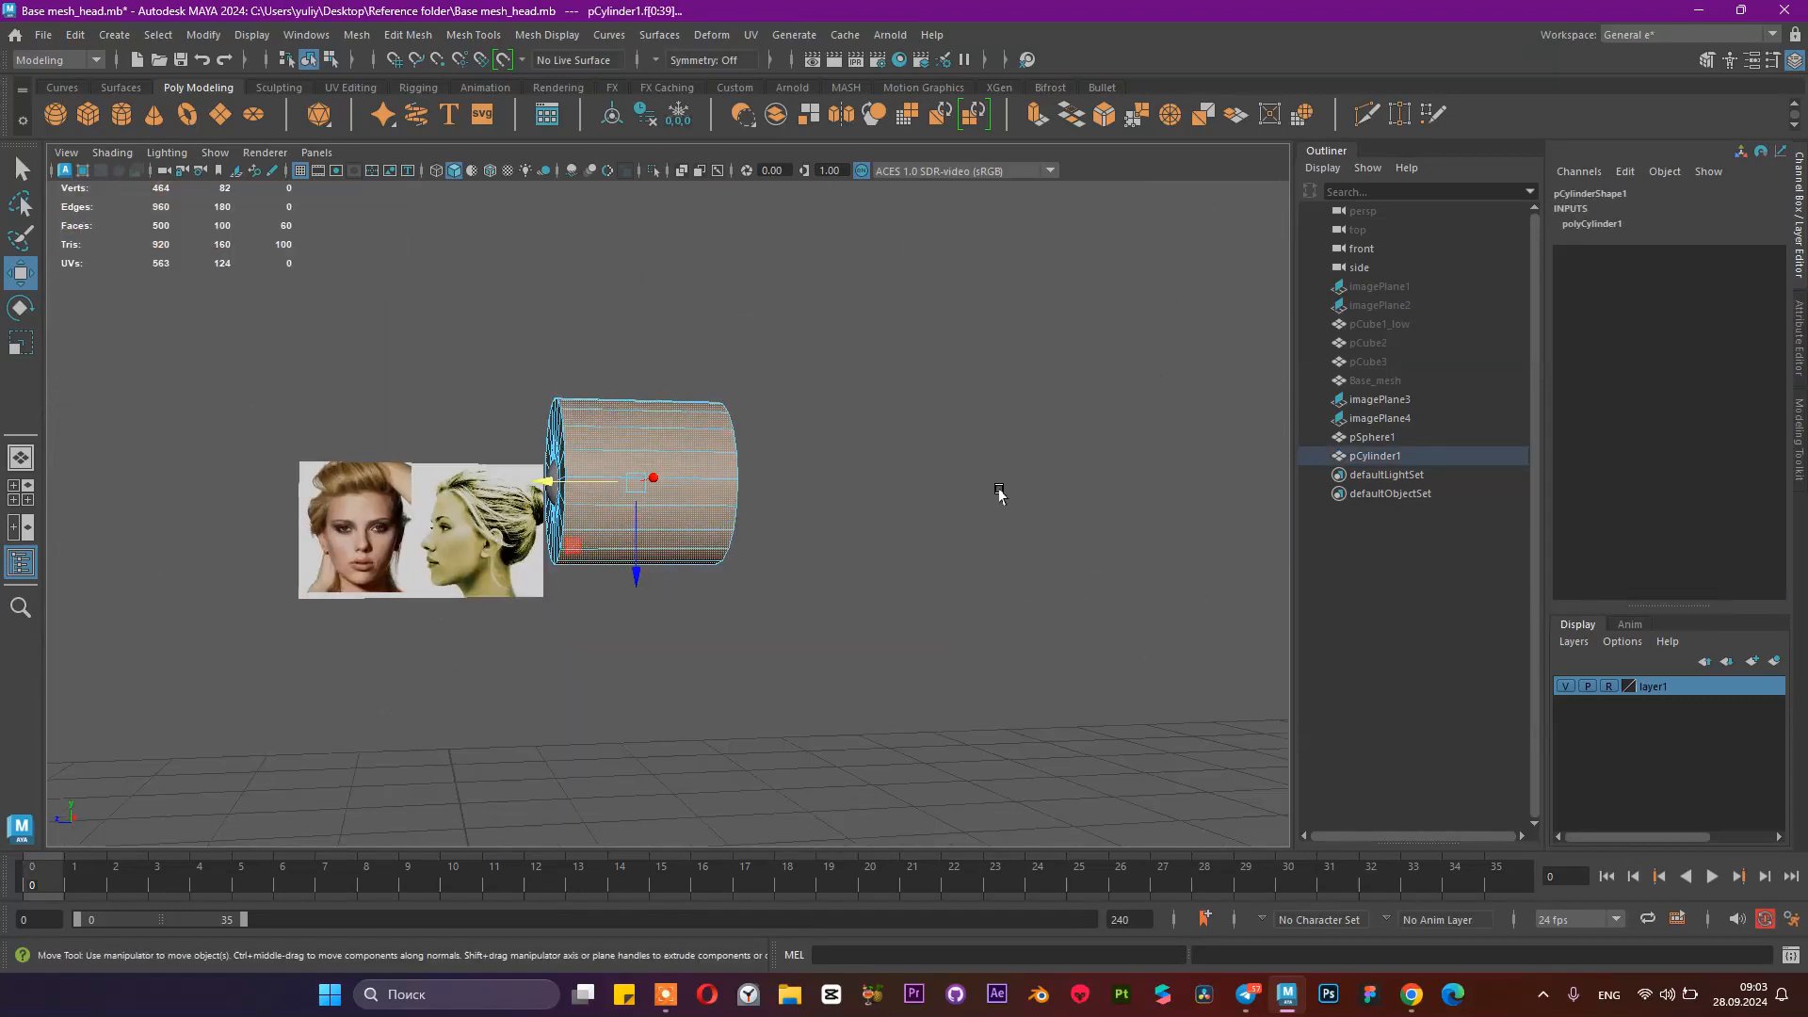
{"action": "key", "text": "Delete"}
{"action": "left_click_drag", "start_coordinate": [411, 211], "coordinate": [734, 409], "text": "alt"}
{"action": "right_click_drag", "start_coordinate": [754, 434], "coordinate": [846, 407]}
{"action": "left_click", "coordinate": [694, 488]}
{"action": "left_click_drag", "start_coordinate": [1120, 680], "coordinate": [1038, 697], "text": "alt"}
{"action": "scroll", "coordinate": [1037, 696], "scroll_direction": "up", "scroll_amount": 6}
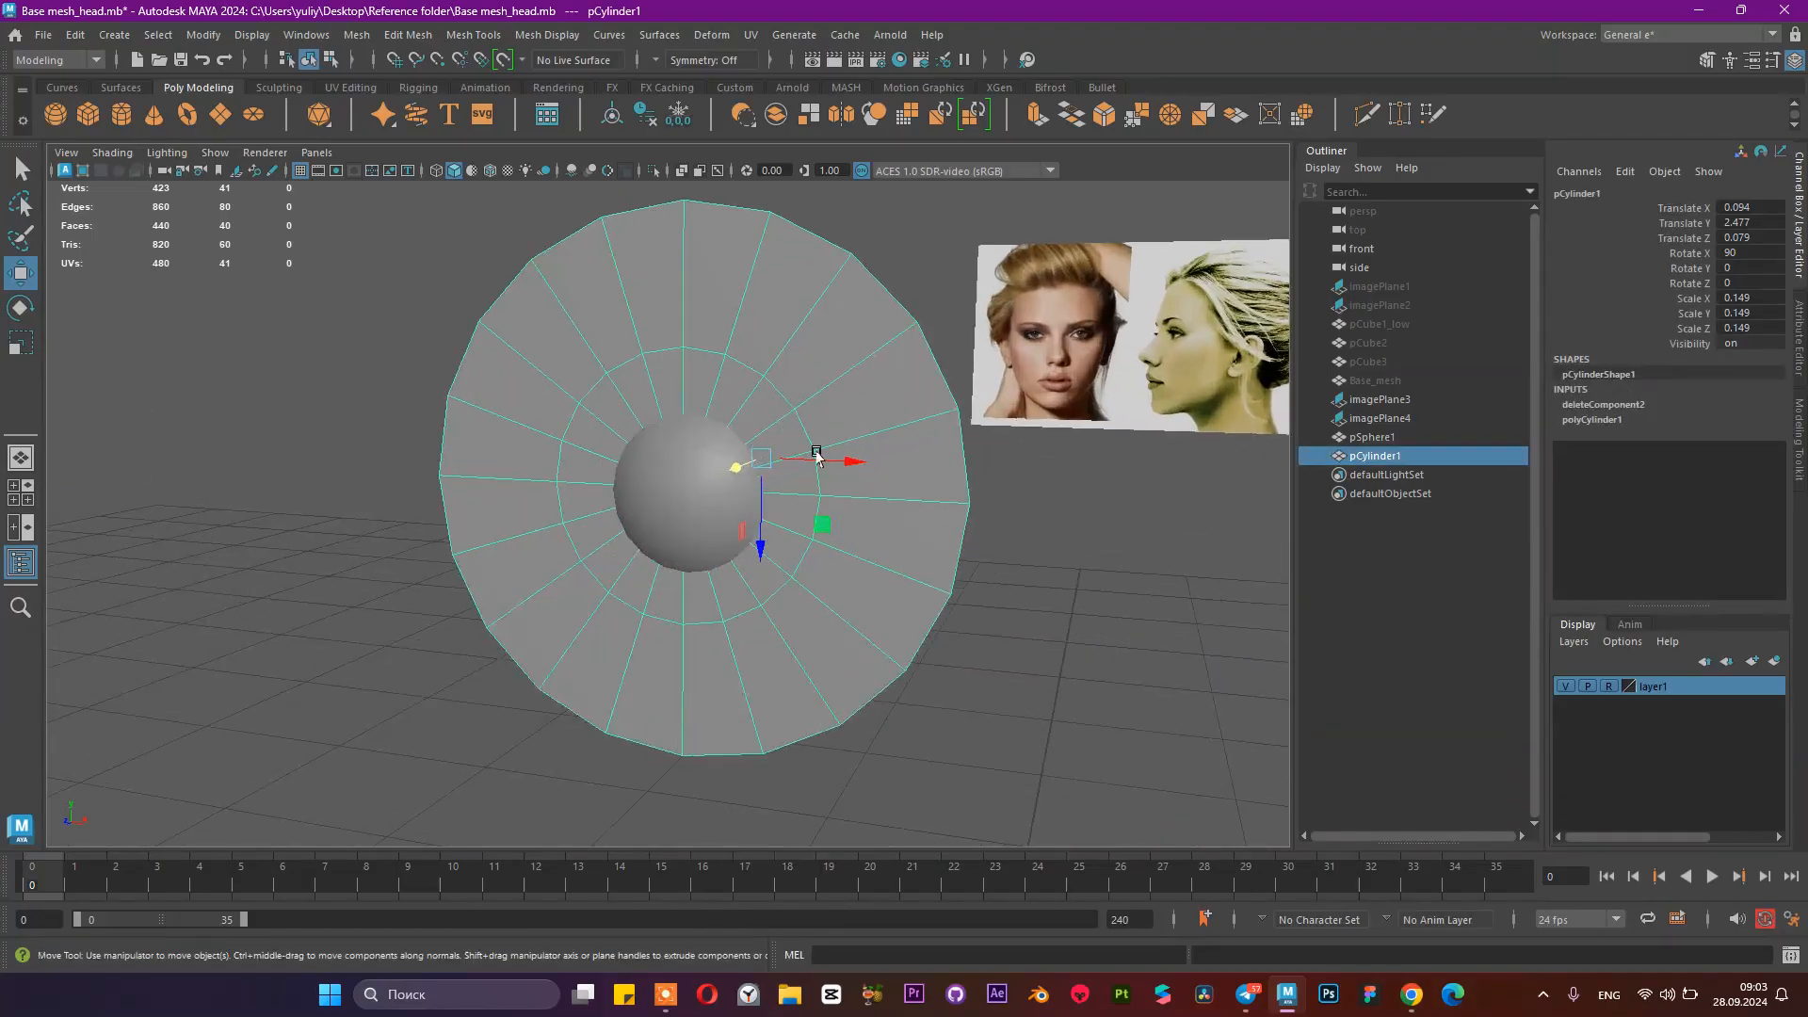
Step: Compare the cap disc and eye sphere with the eye in the front view, select the sphere and save the scene
{"action": "key", "text": "space"}
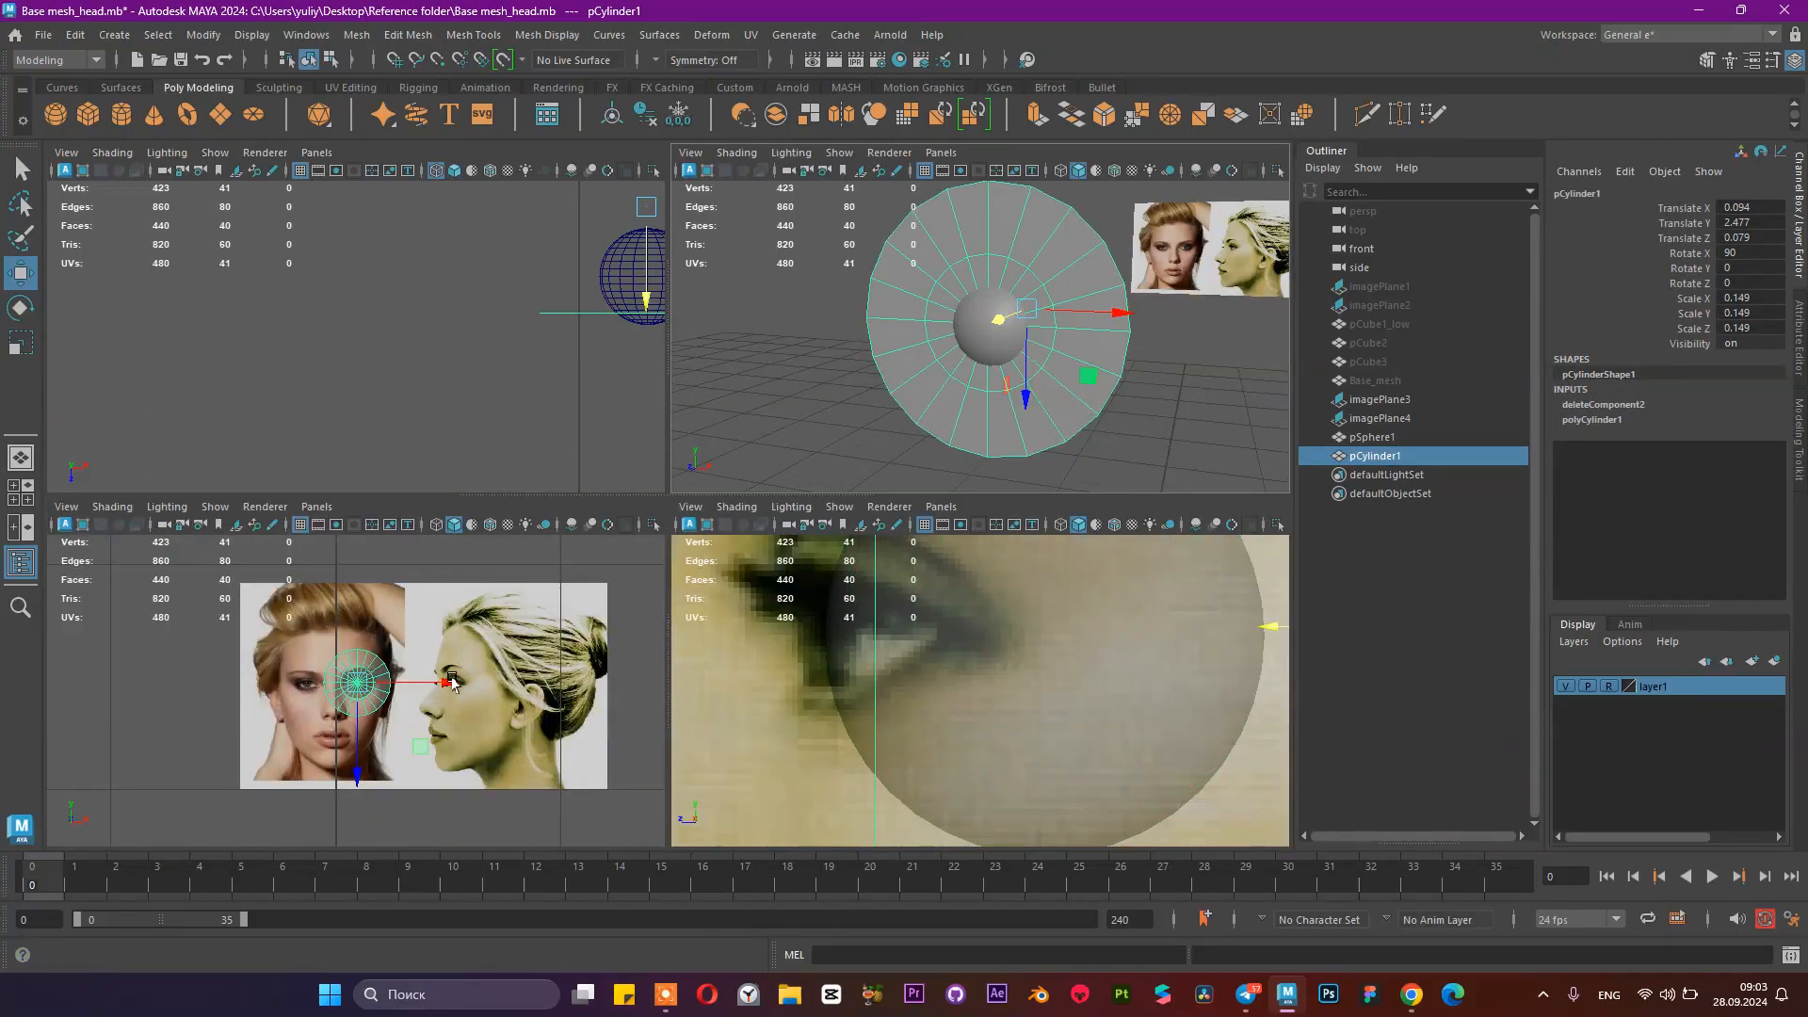
{"action": "key", "text": "space"}
{"action": "scroll", "coordinate": [678, 471], "scroll_direction": "down", "scroll_amount": 4}
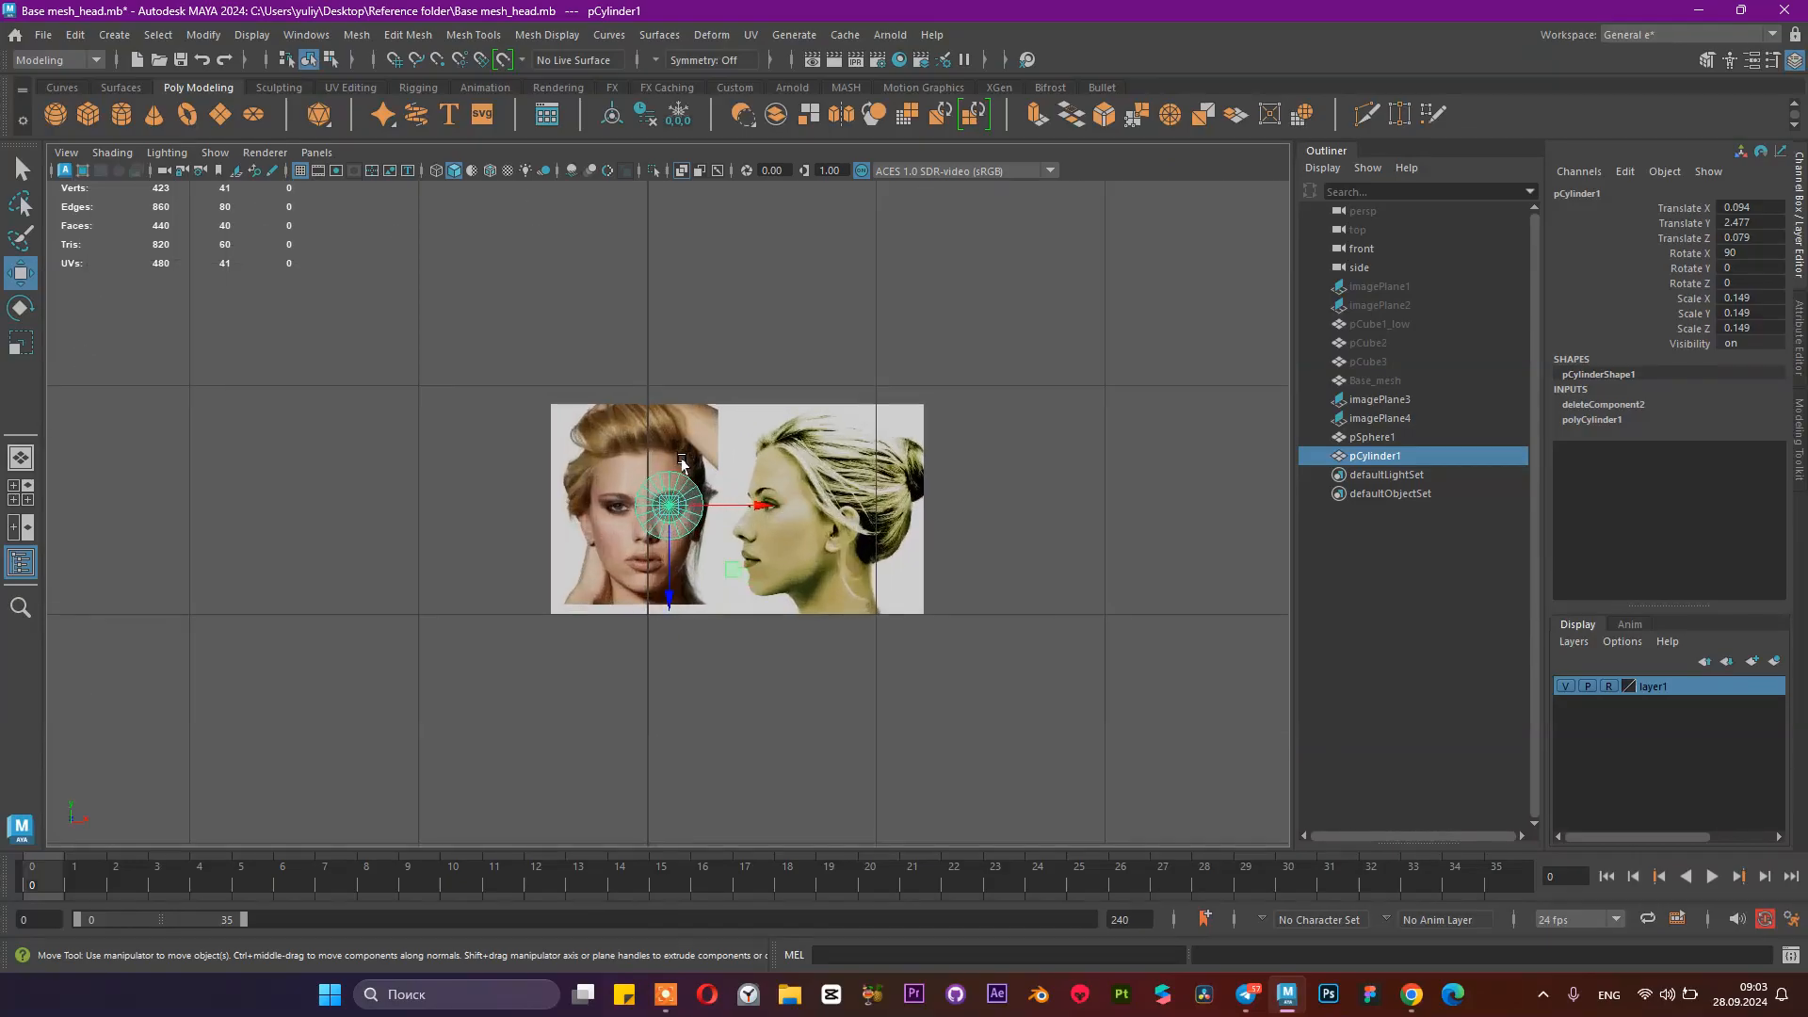
{"action": "scroll", "coordinate": [677, 462], "scroll_direction": "up", "scroll_amount": 8}
{"action": "scroll", "coordinate": [682, 454], "scroll_direction": "up", "scroll_amount": 5}
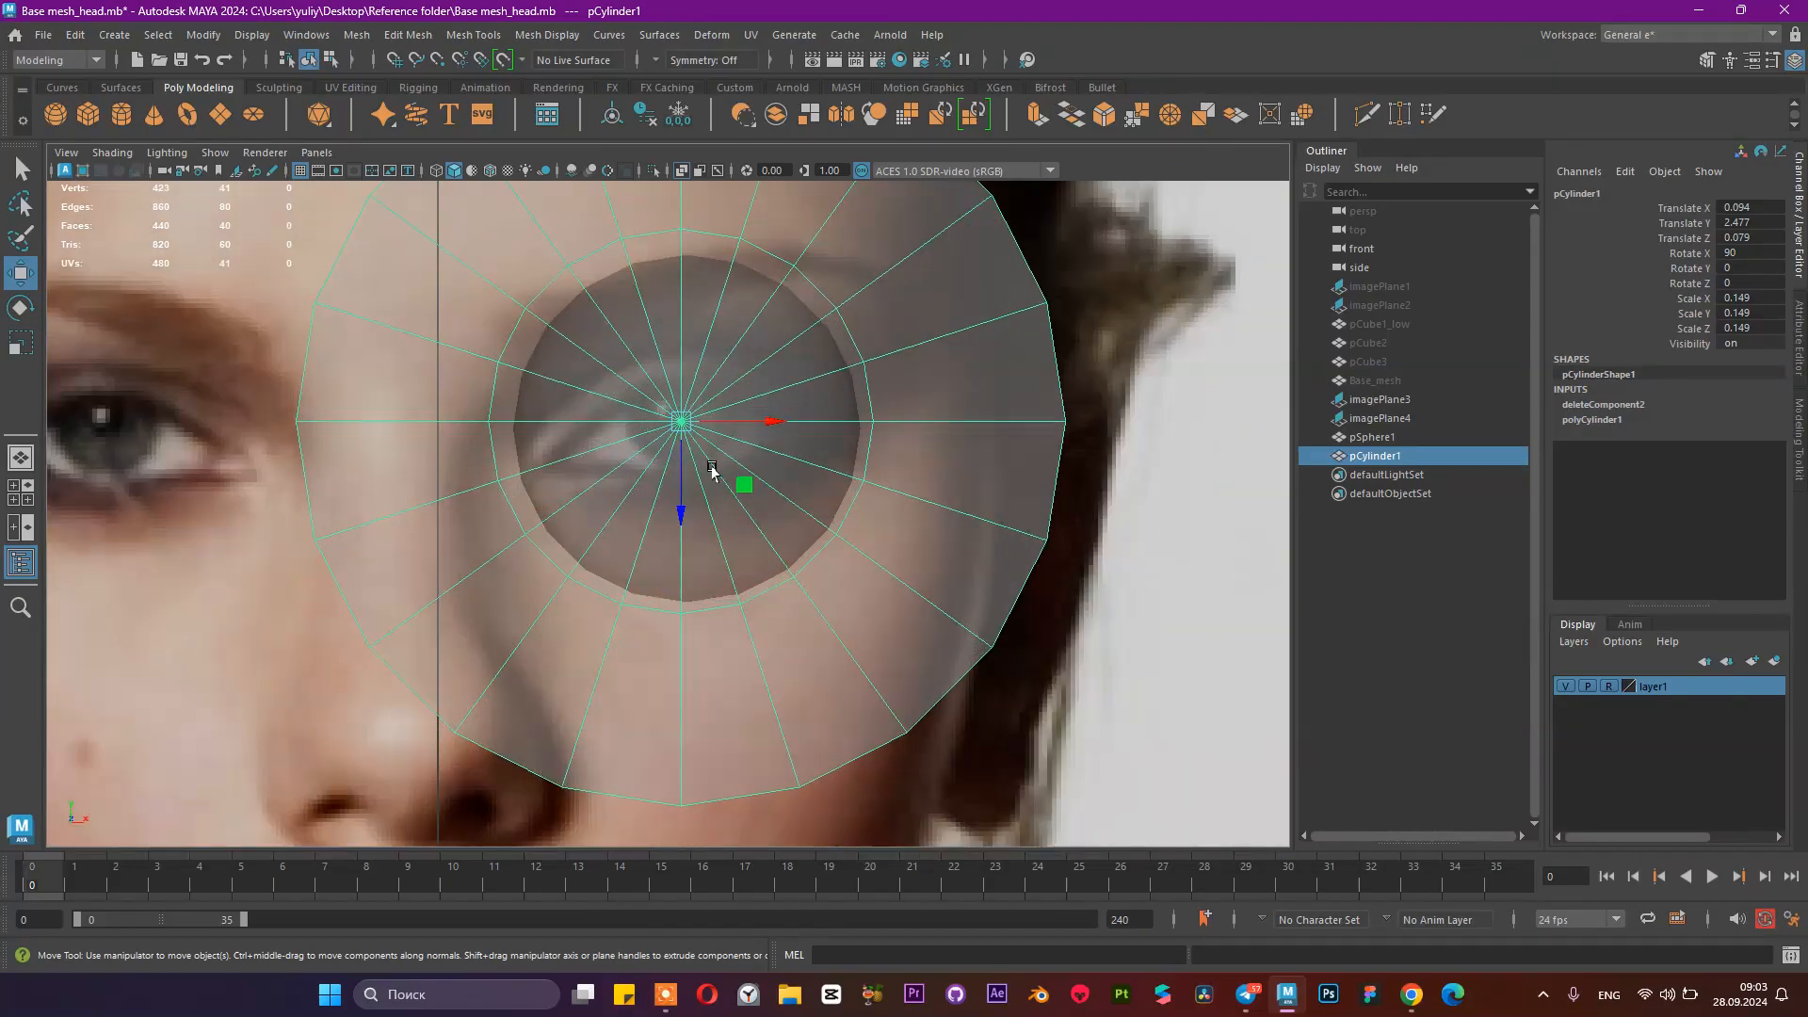
{"action": "left_click", "coordinate": [692, 462], "text": "shift"}
{"action": "left_click", "coordinate": [1450, 581]}
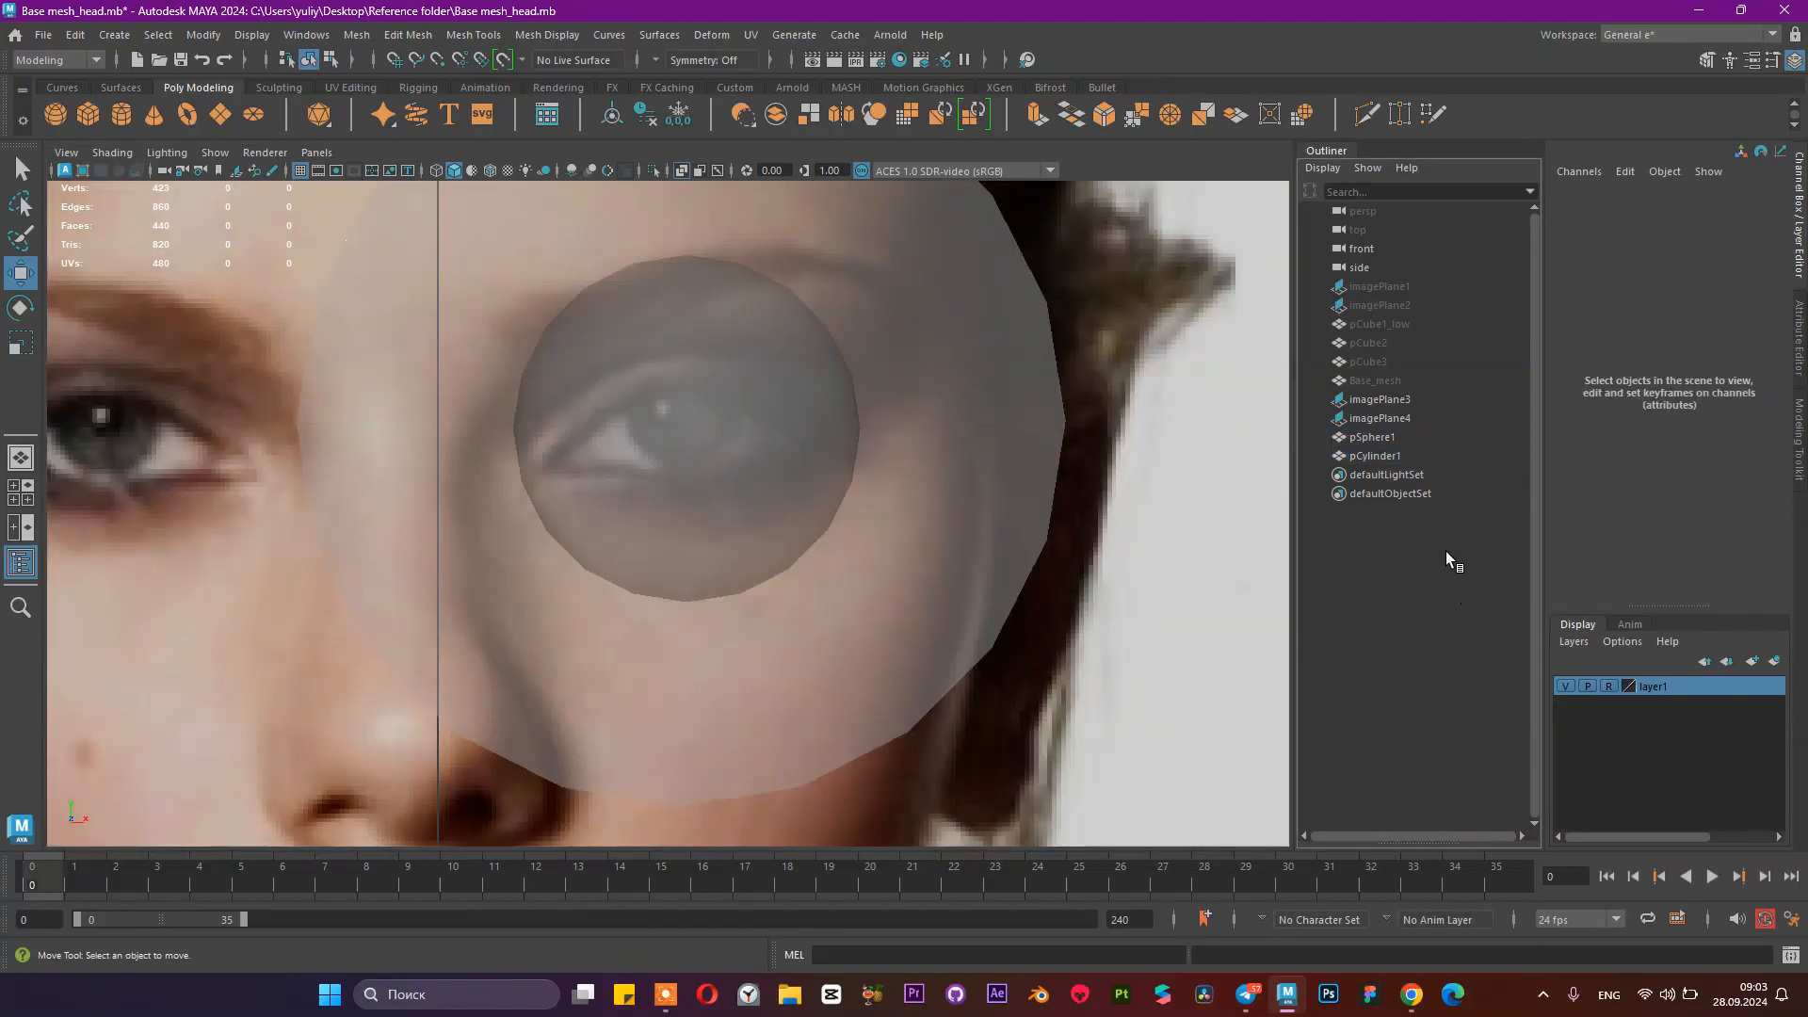
{"action": "left_click", "coordinate": [1431, 454]}
{"action": "left_click", "coordinate": [1438, 439]}
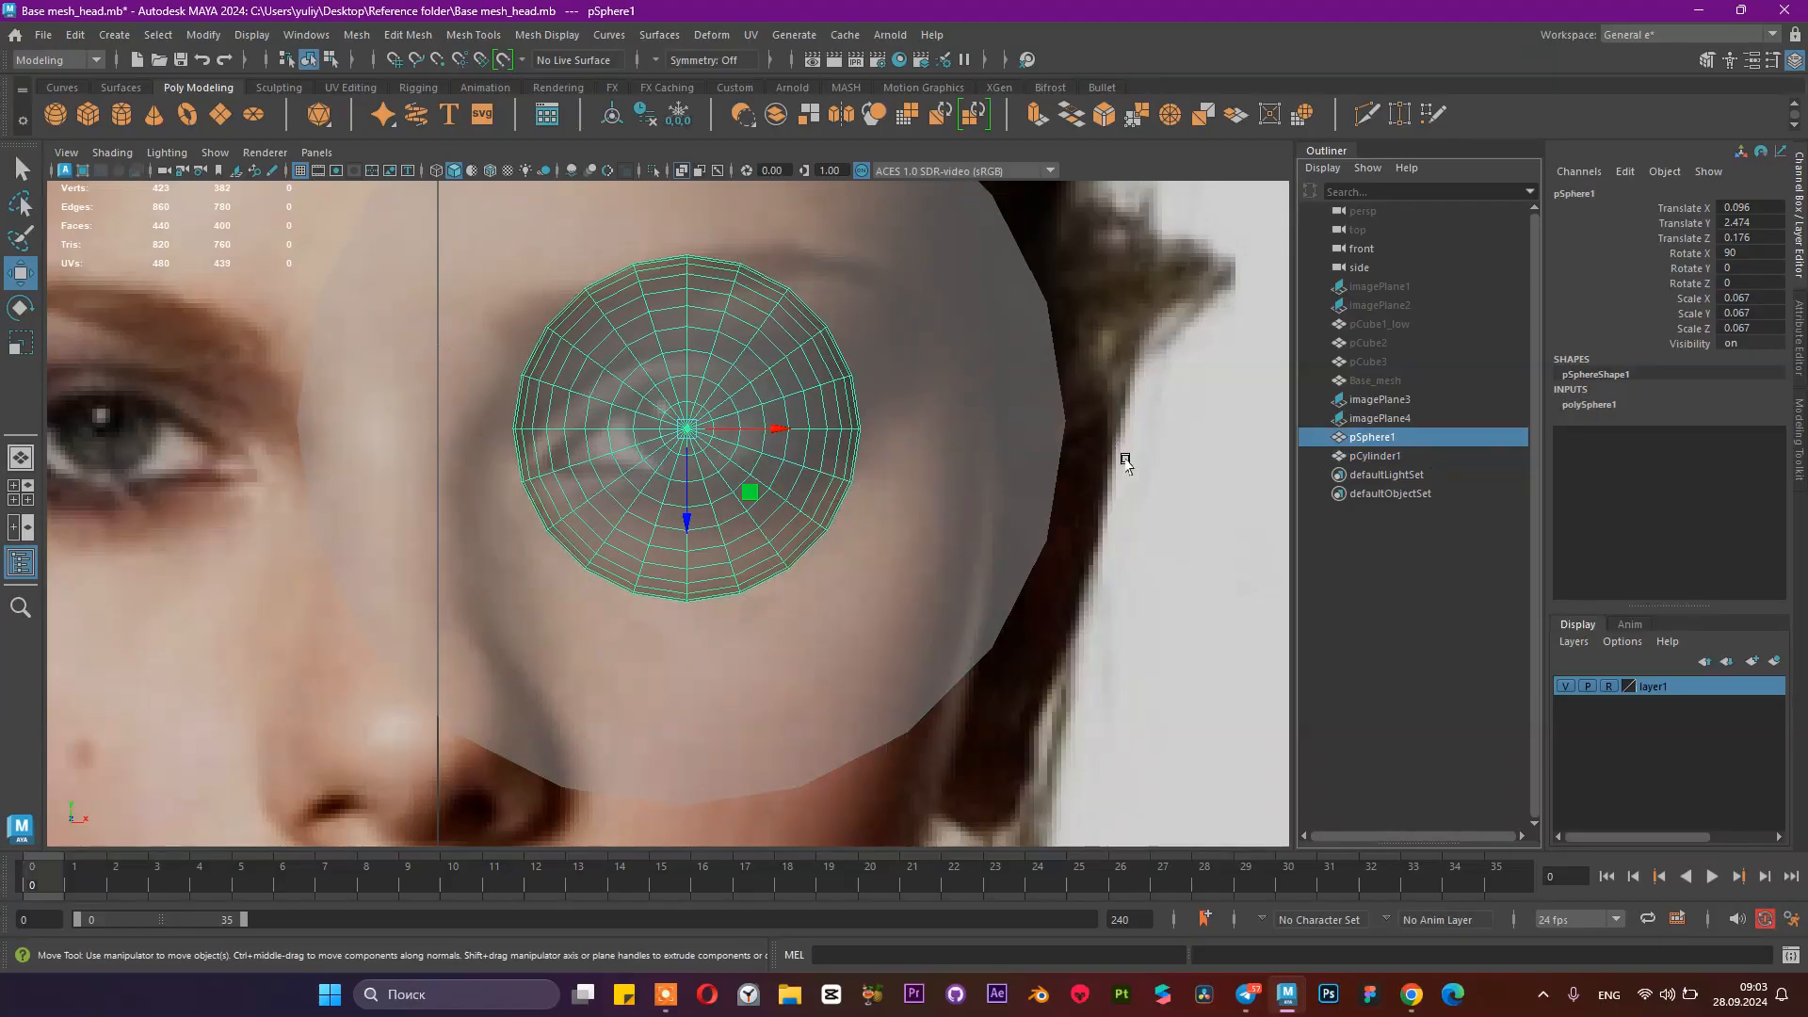
{"action": "key", "text": "ctrl+s"}
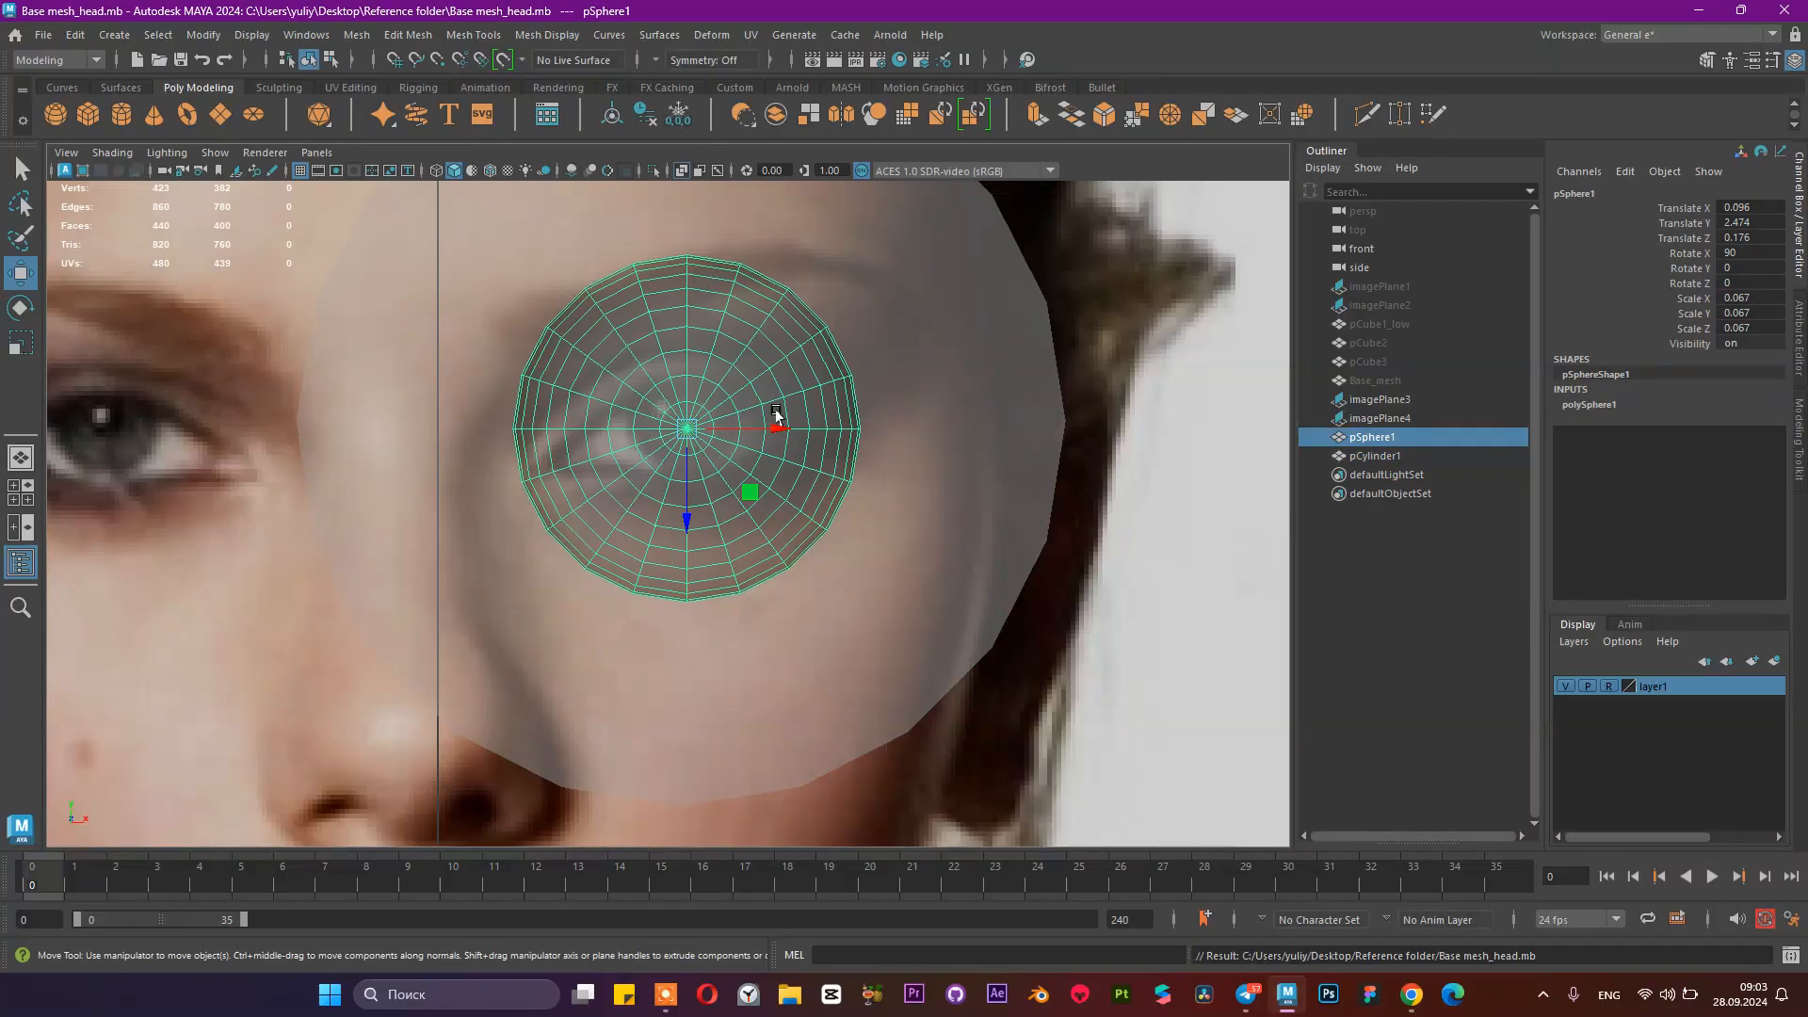
Step: Assign the eye sphere to a new display layer and set that layer to reference mode
{"action": "left_click", "coordinate": [1324, 563]}
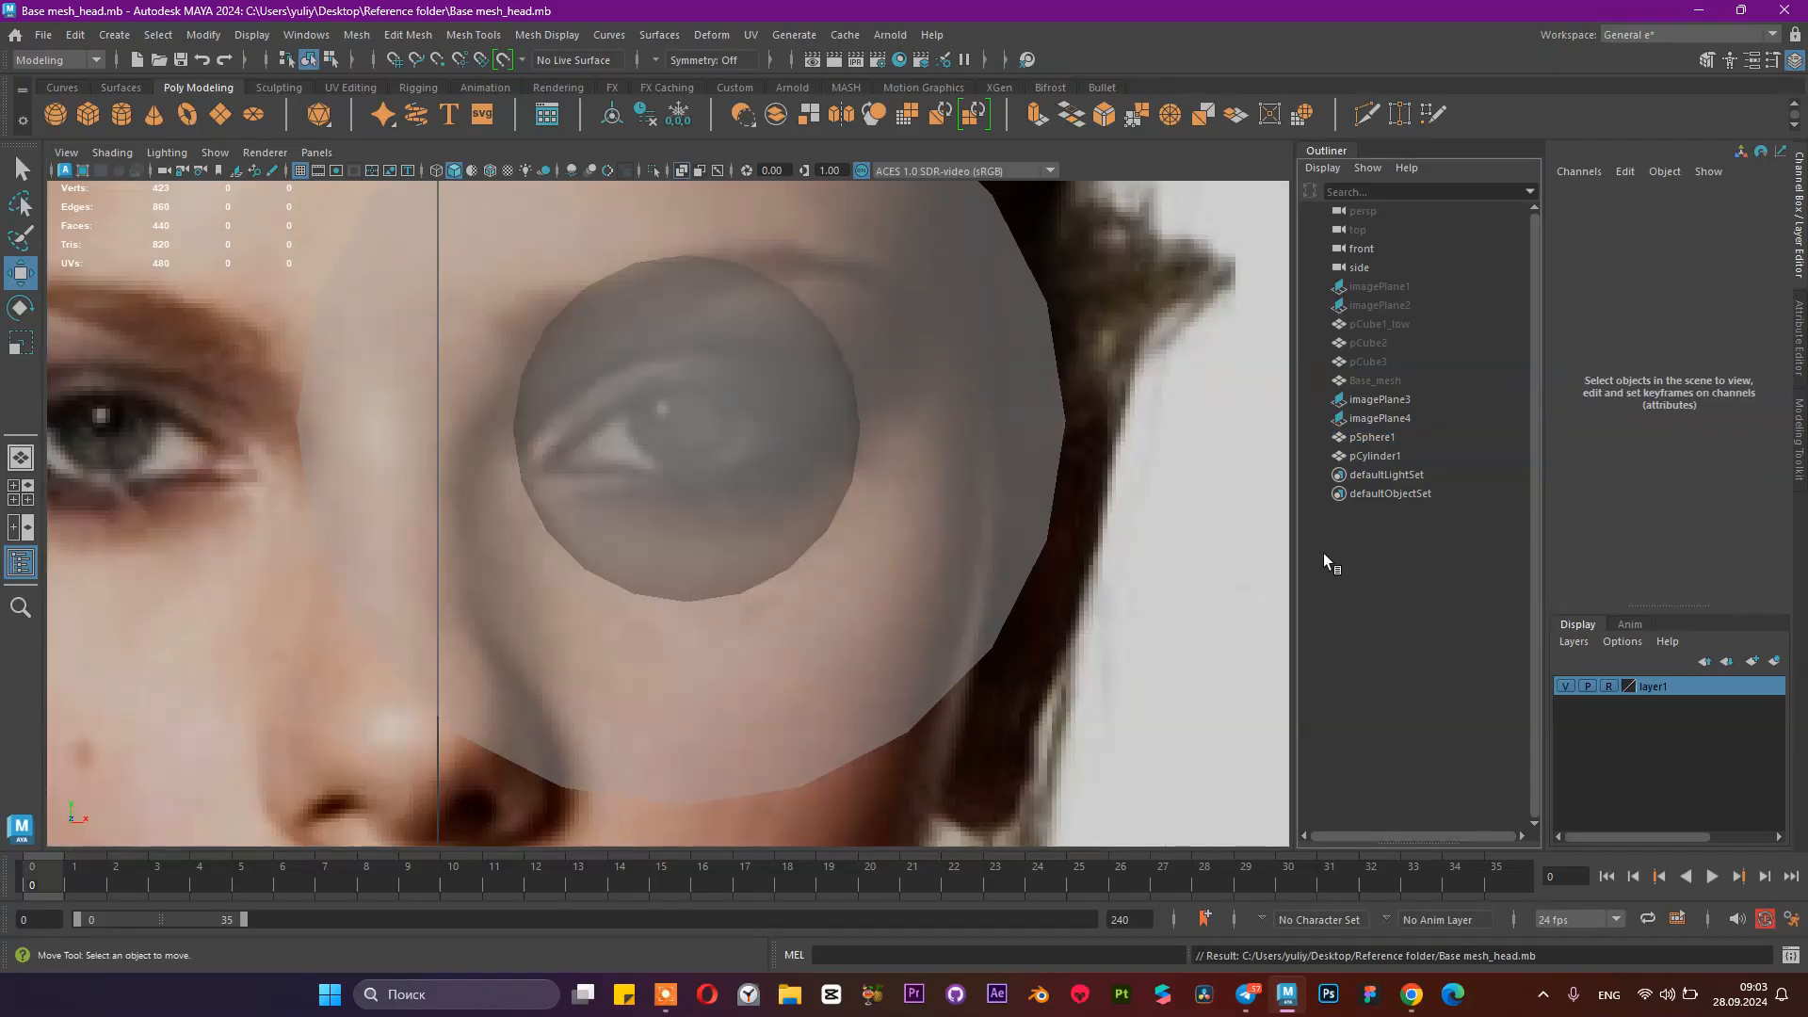
{"action": "left_click", "coordinate": [1373, 437]}
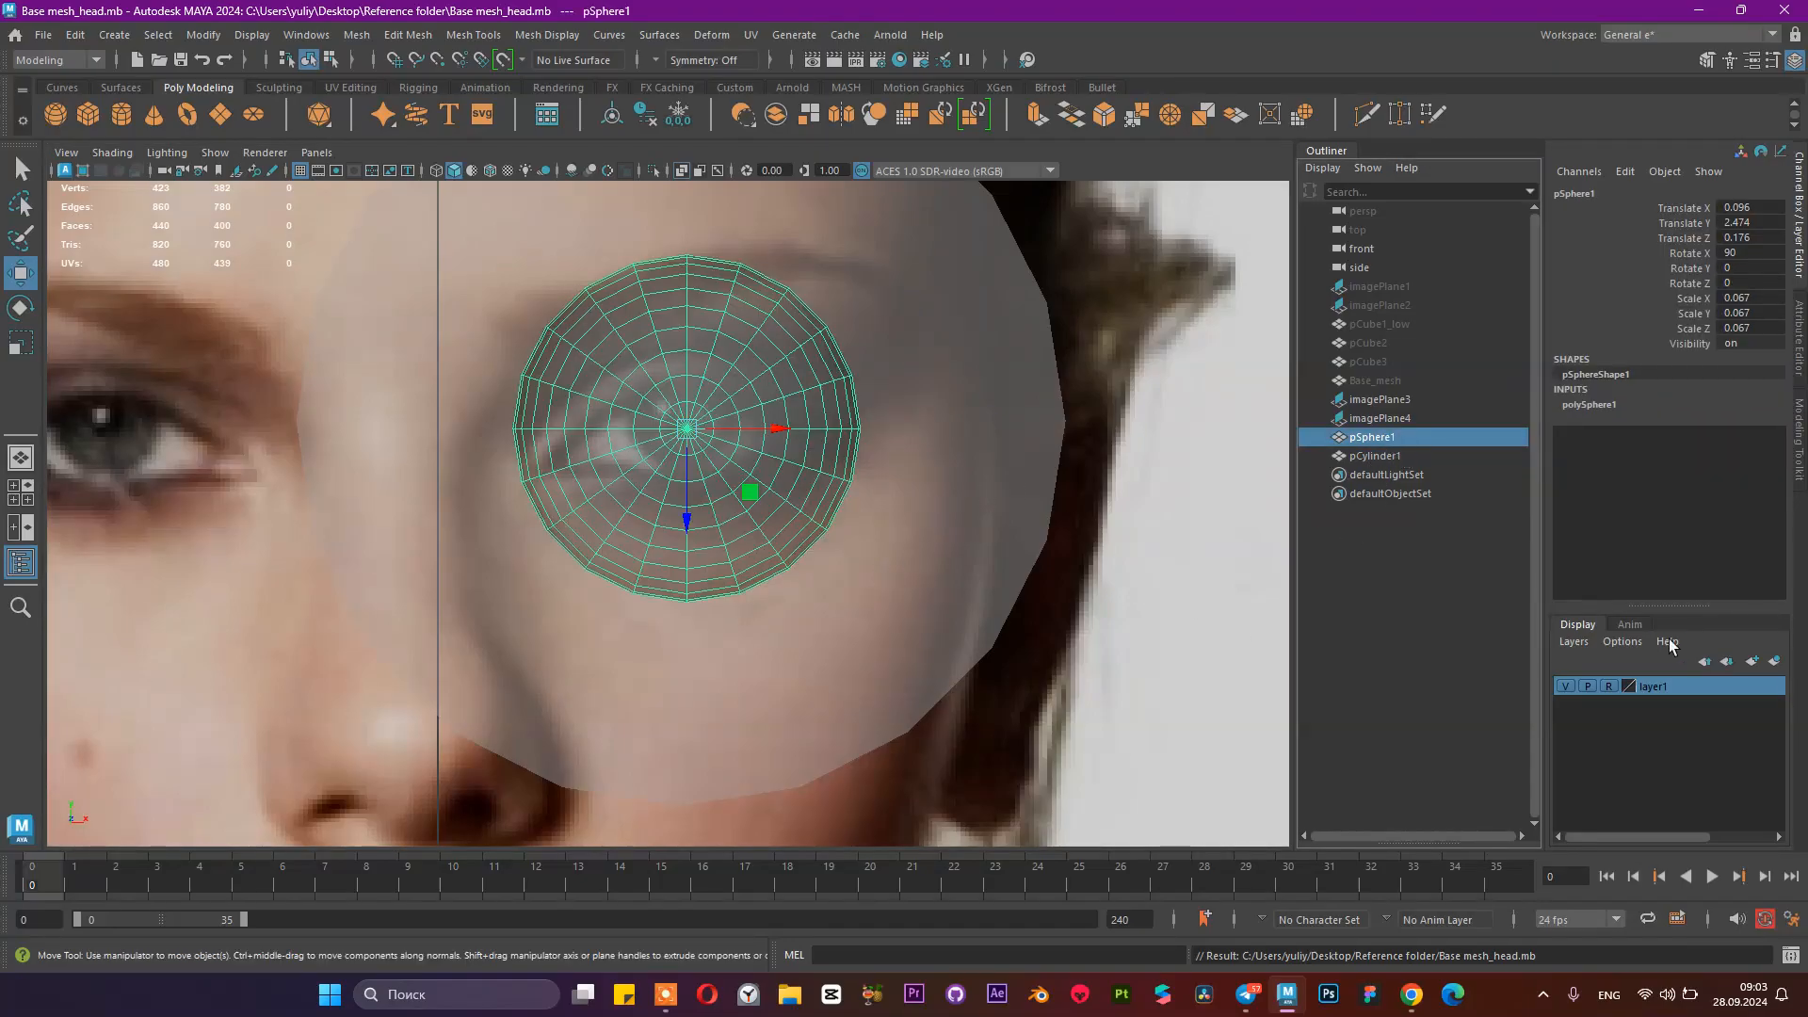
{"action": "left_click", "coordinate": [1775, 662]}
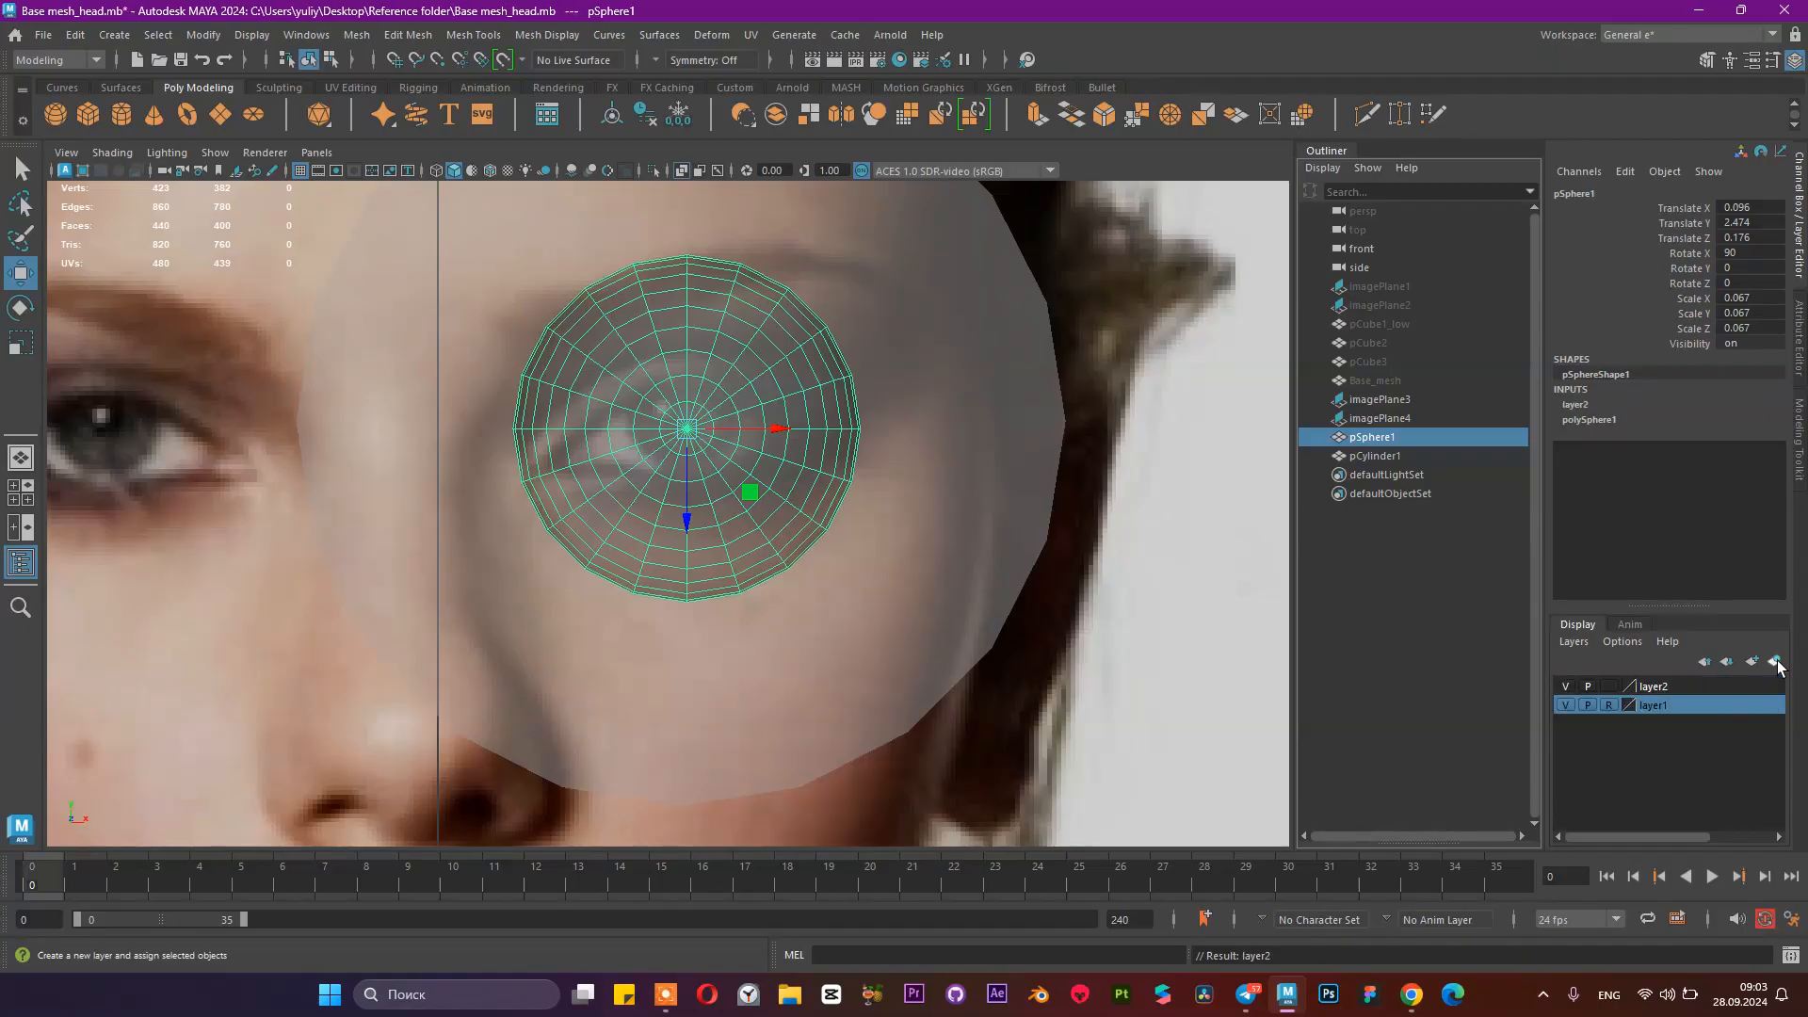
{"action": "left_click", "coordinate": [1670, 686]}
{"action": "left_click", "coordinate": [1609, 686]}
{"action": "left_click", "coordinate": [1606, 686]}
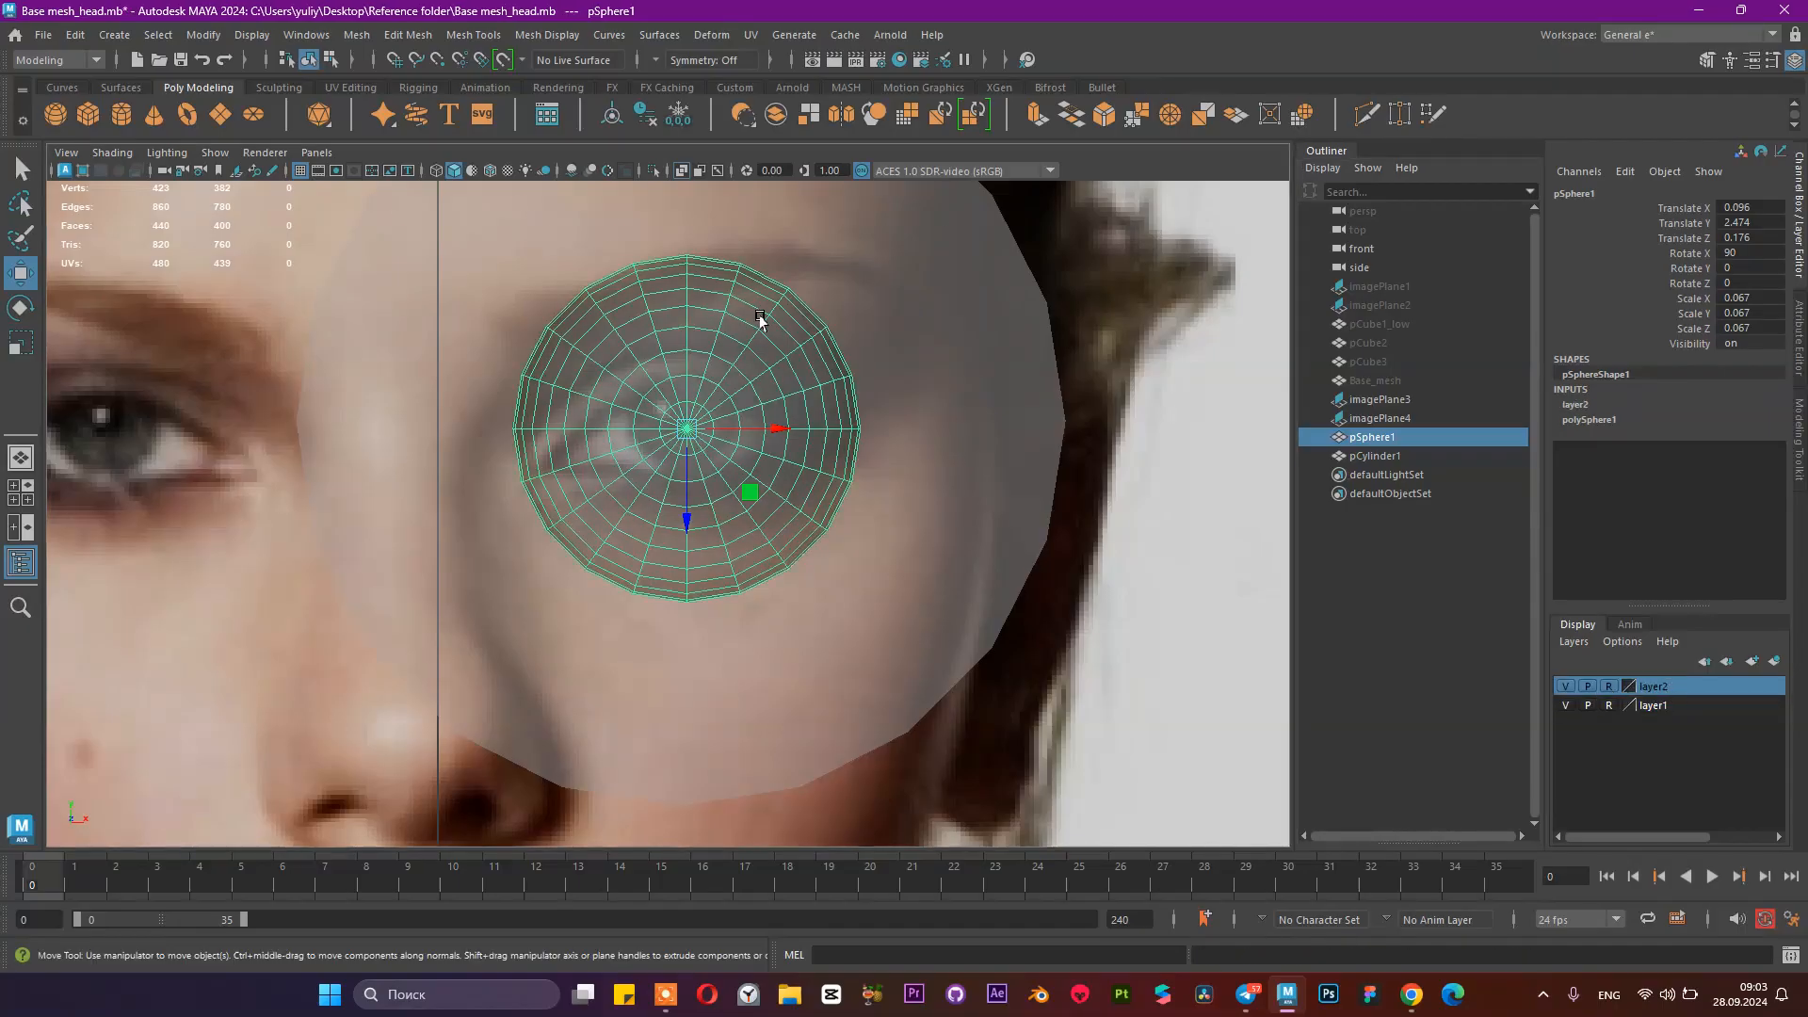
Step: Shift the cap disc to about X 0.098 and scale it uniformly to about 0.08, slightly larger than the eye sphere
{"action": "left_click", "coordinate": [899, 448]}
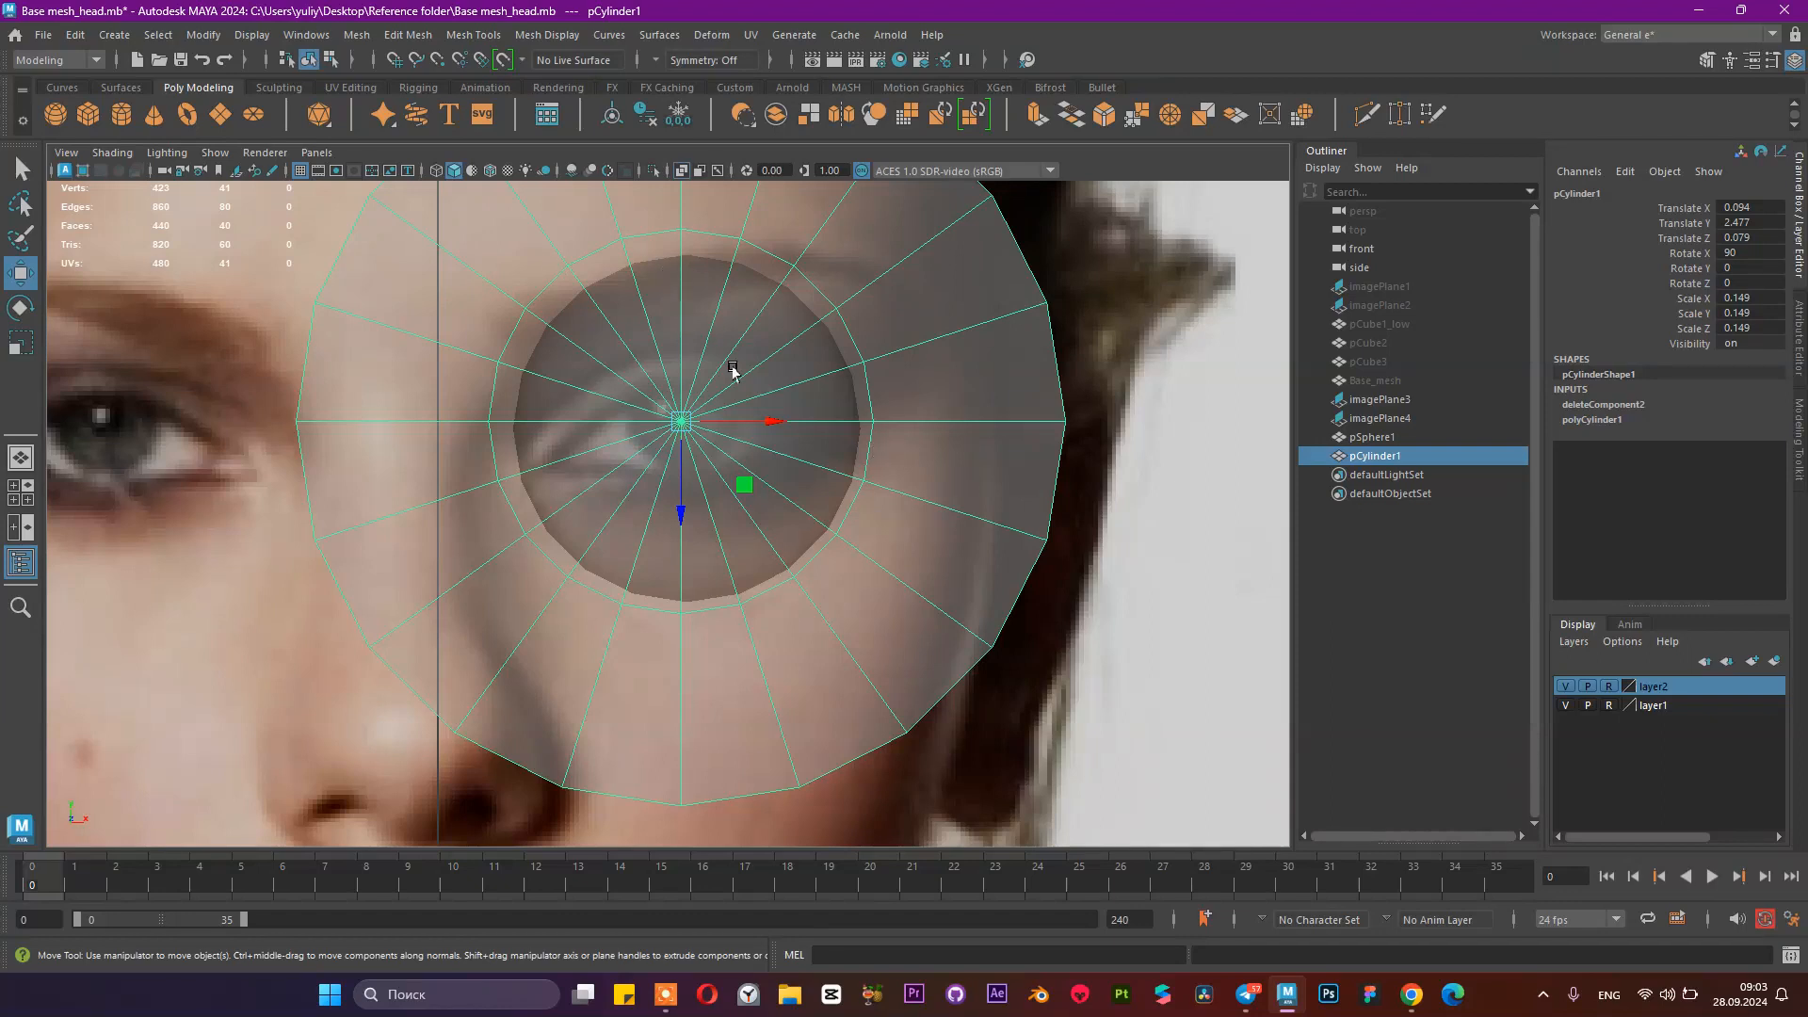
{"action": "left_click_drag", "start_coordinate": [770, 421], "coordinate": [391, 460]}
{"action": "key", "text": "r"}
{"action": "scroll", "coordinate": [807, 500], "scroll_direction": "up", "scroll_amount": 2}
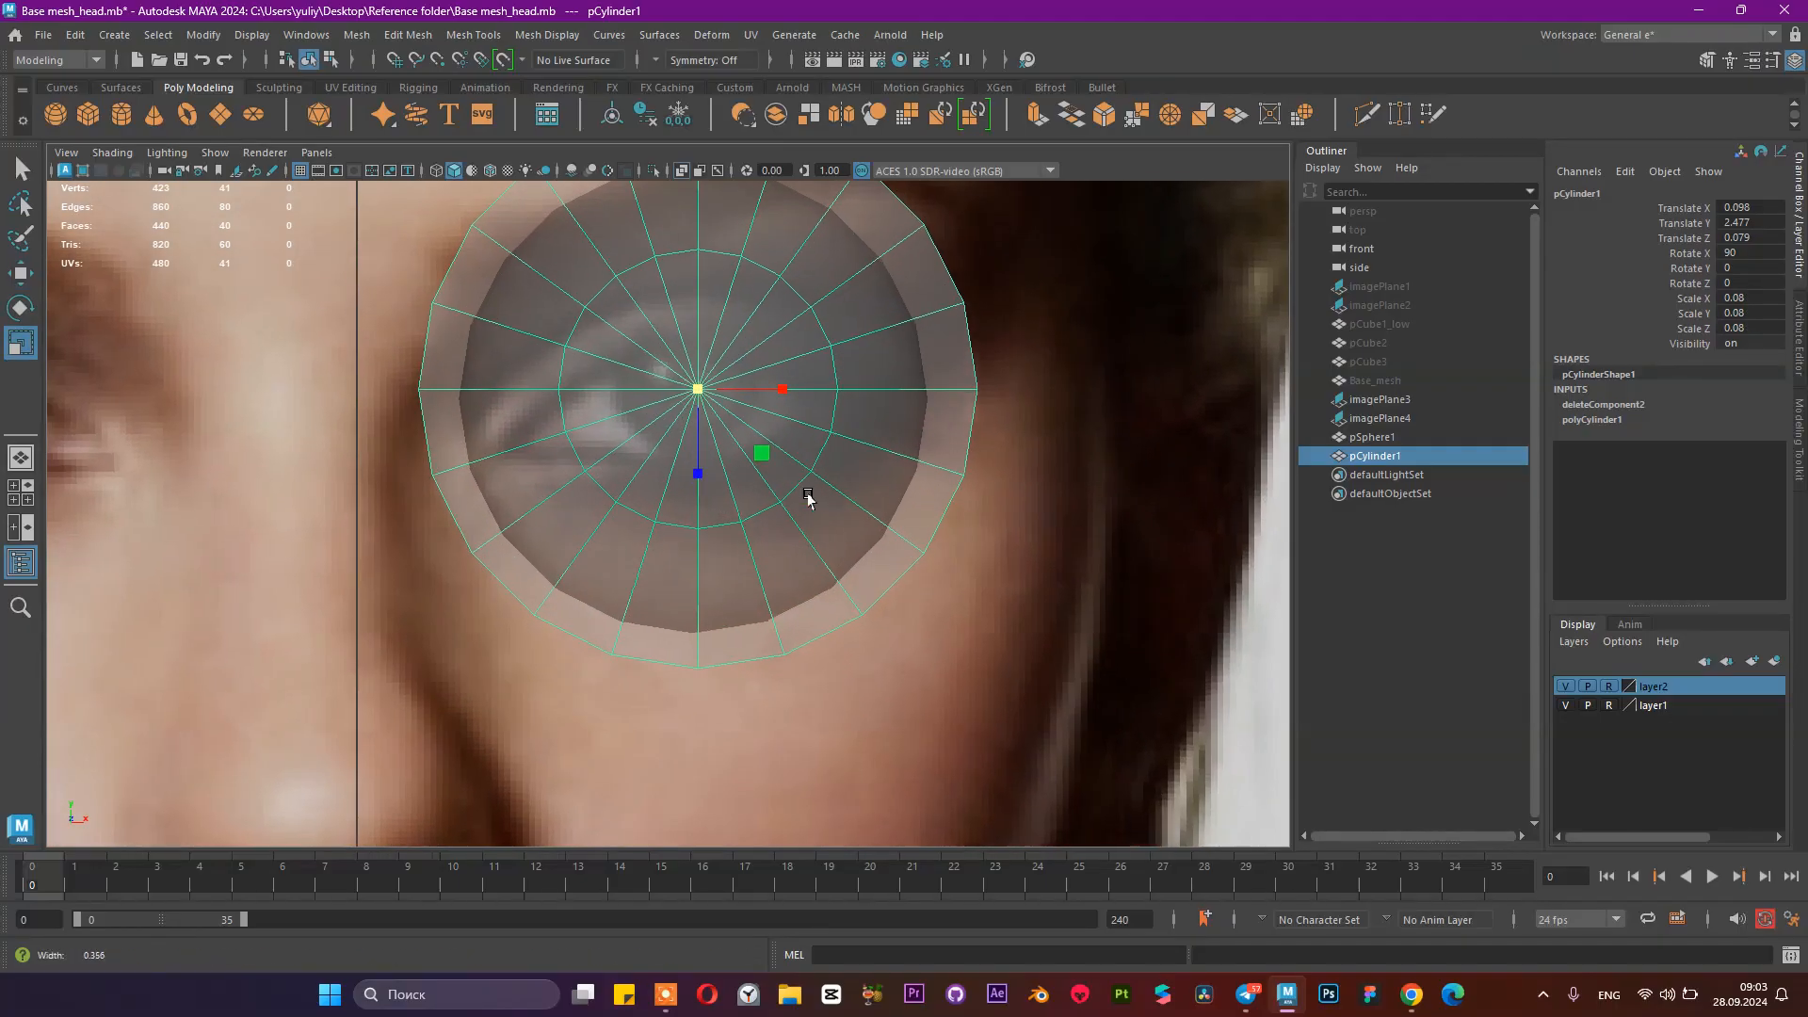
Step: Delete the disc's inner faces to leave an open ring, try selecting its vertices and return to object mode
{"action": "right_click_drag", "start_coordinate": [742, 302], "coordinate": [742, 348]}
{"action": "left_click_drag", "start_coordinate": [634, 323], "coordinate": [756, 456]}
{"action": "key", "text": "Delete"}
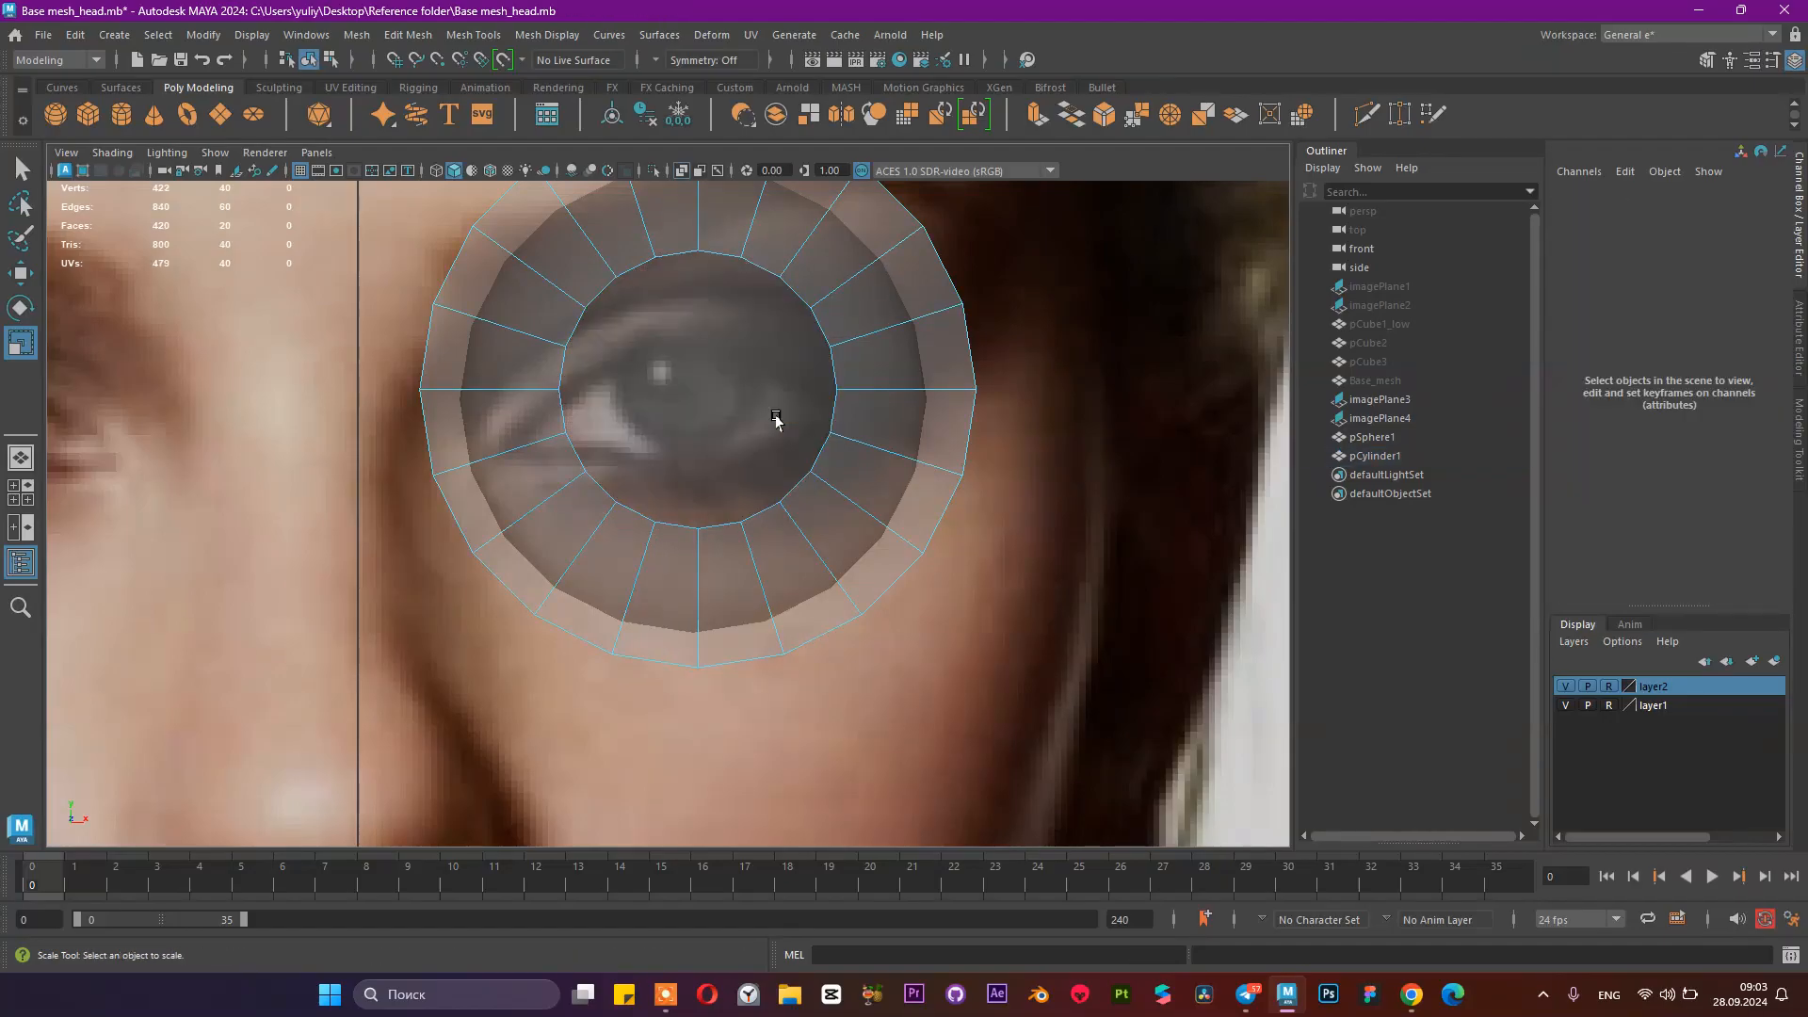
{"action": "right_click_drag", "start_coordinate": [711, 339], "coordinate": [599, 313]}
{"action": "middle_click_drag", "start_coordinate": [708, 376], "coordinate": [688, 447], "text": "alt"}
{"action": "right_click_drag", "start_coordinate": [665, 373], "coordinate": [520, 374]}
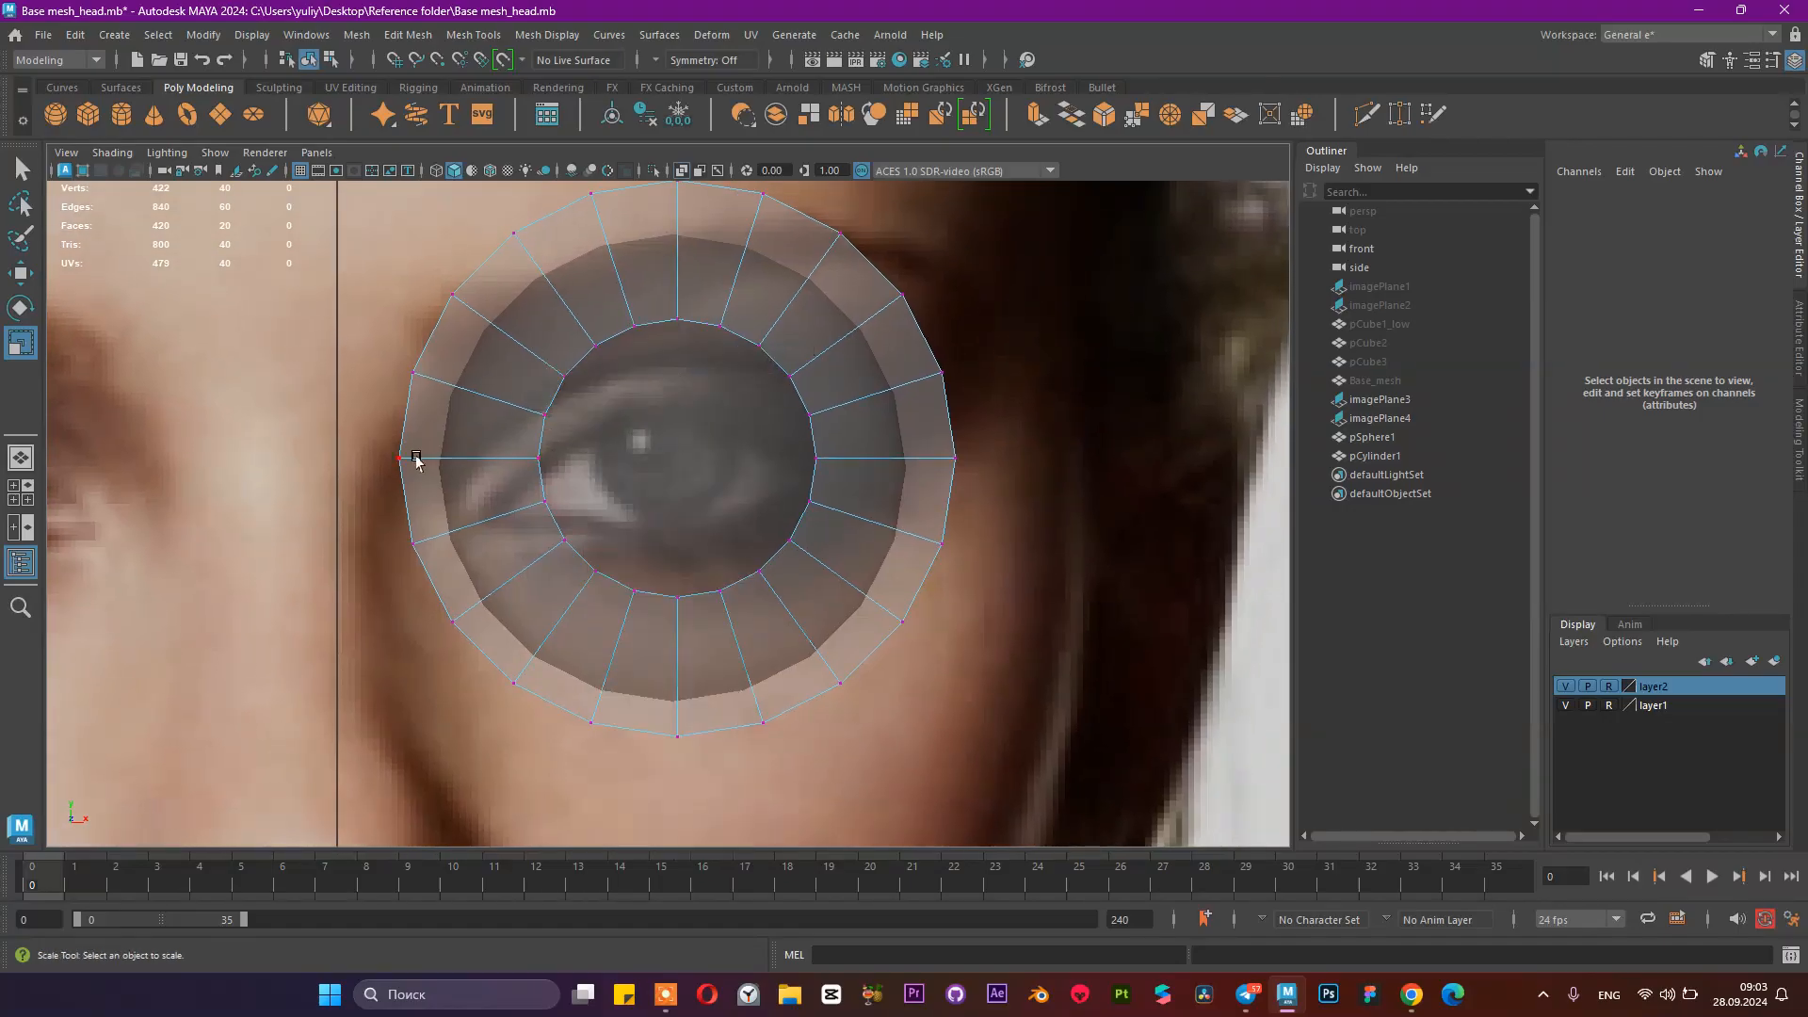
{"action": "left_click_drag", "start_coordinate": [343, 440], "coordinate": [419, 488]}
{"action": "right_click_drag", "start_coordinate": [880, 319], "coordinate": [1021, 260]}
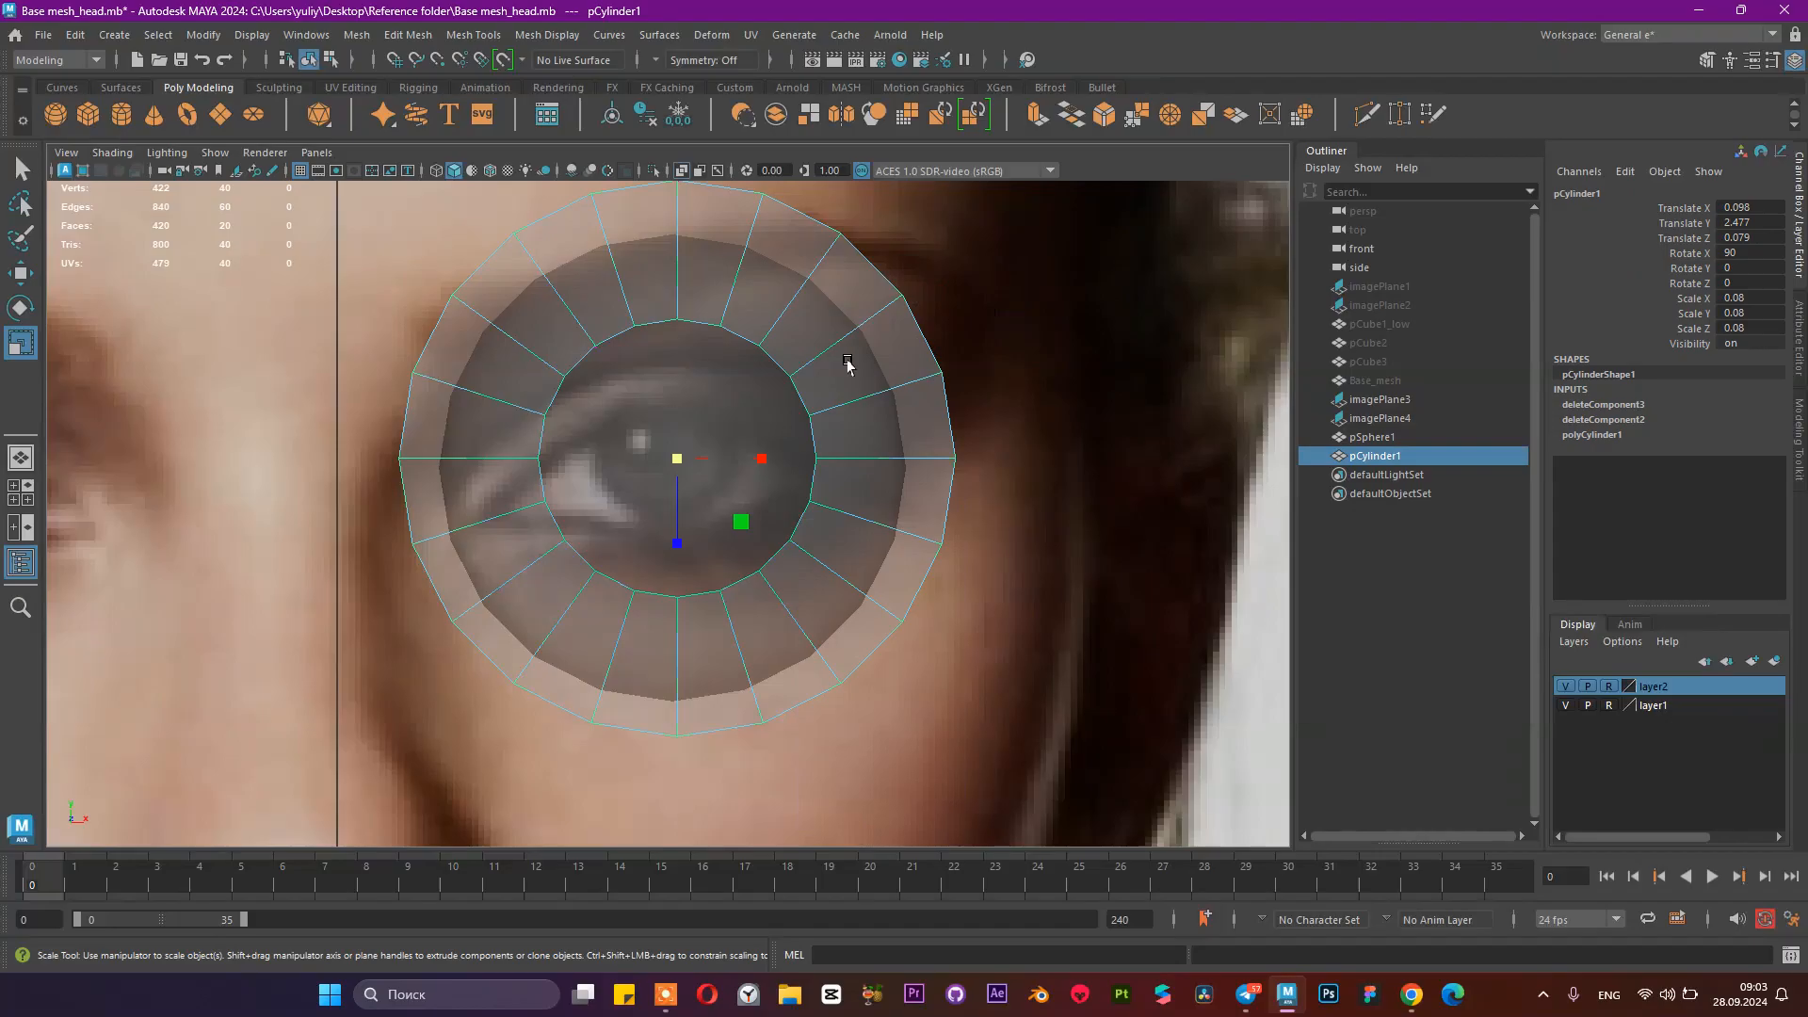
Step: Delete the ring around the eye
{"action": "scroll", "coordinate": [852, 360], "scroll_direction": "down", "scroll_amount": 12}
{"action": "scroll", "coordinate": [855, 357], "scroll_direction": "up", "scroll_amount": 8}
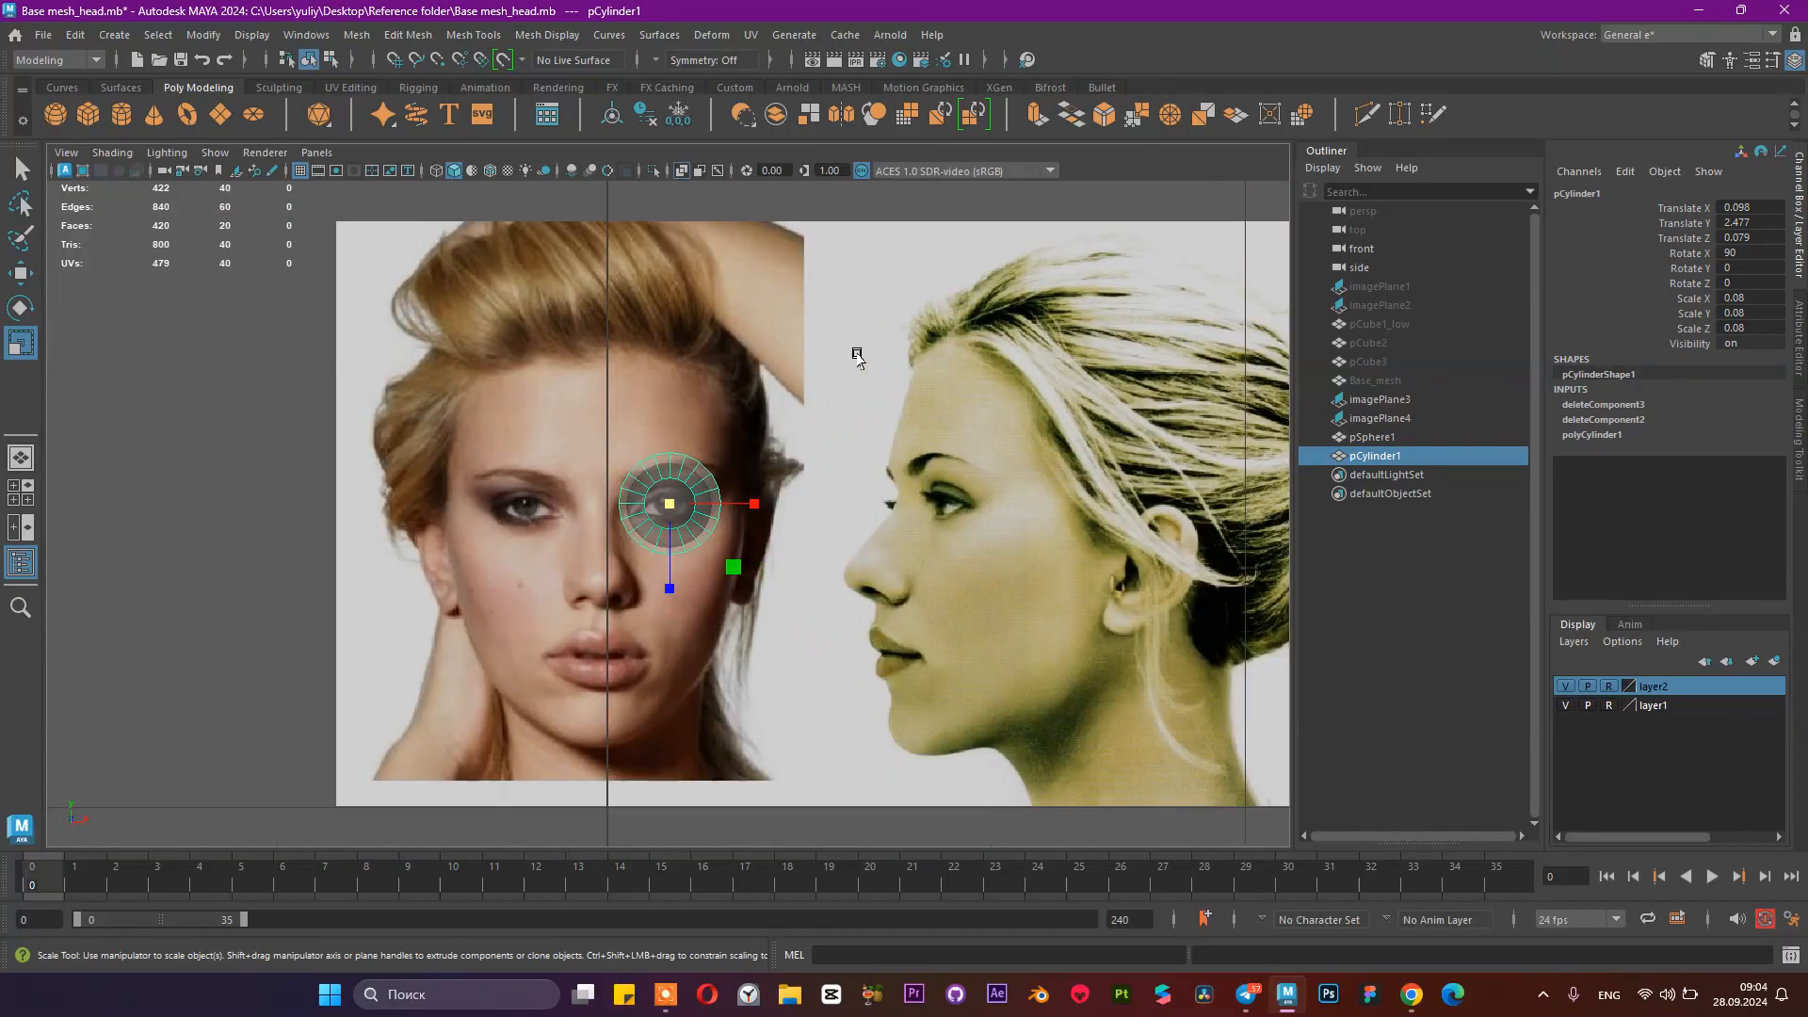
{"action": "key", "text": "Delete"}
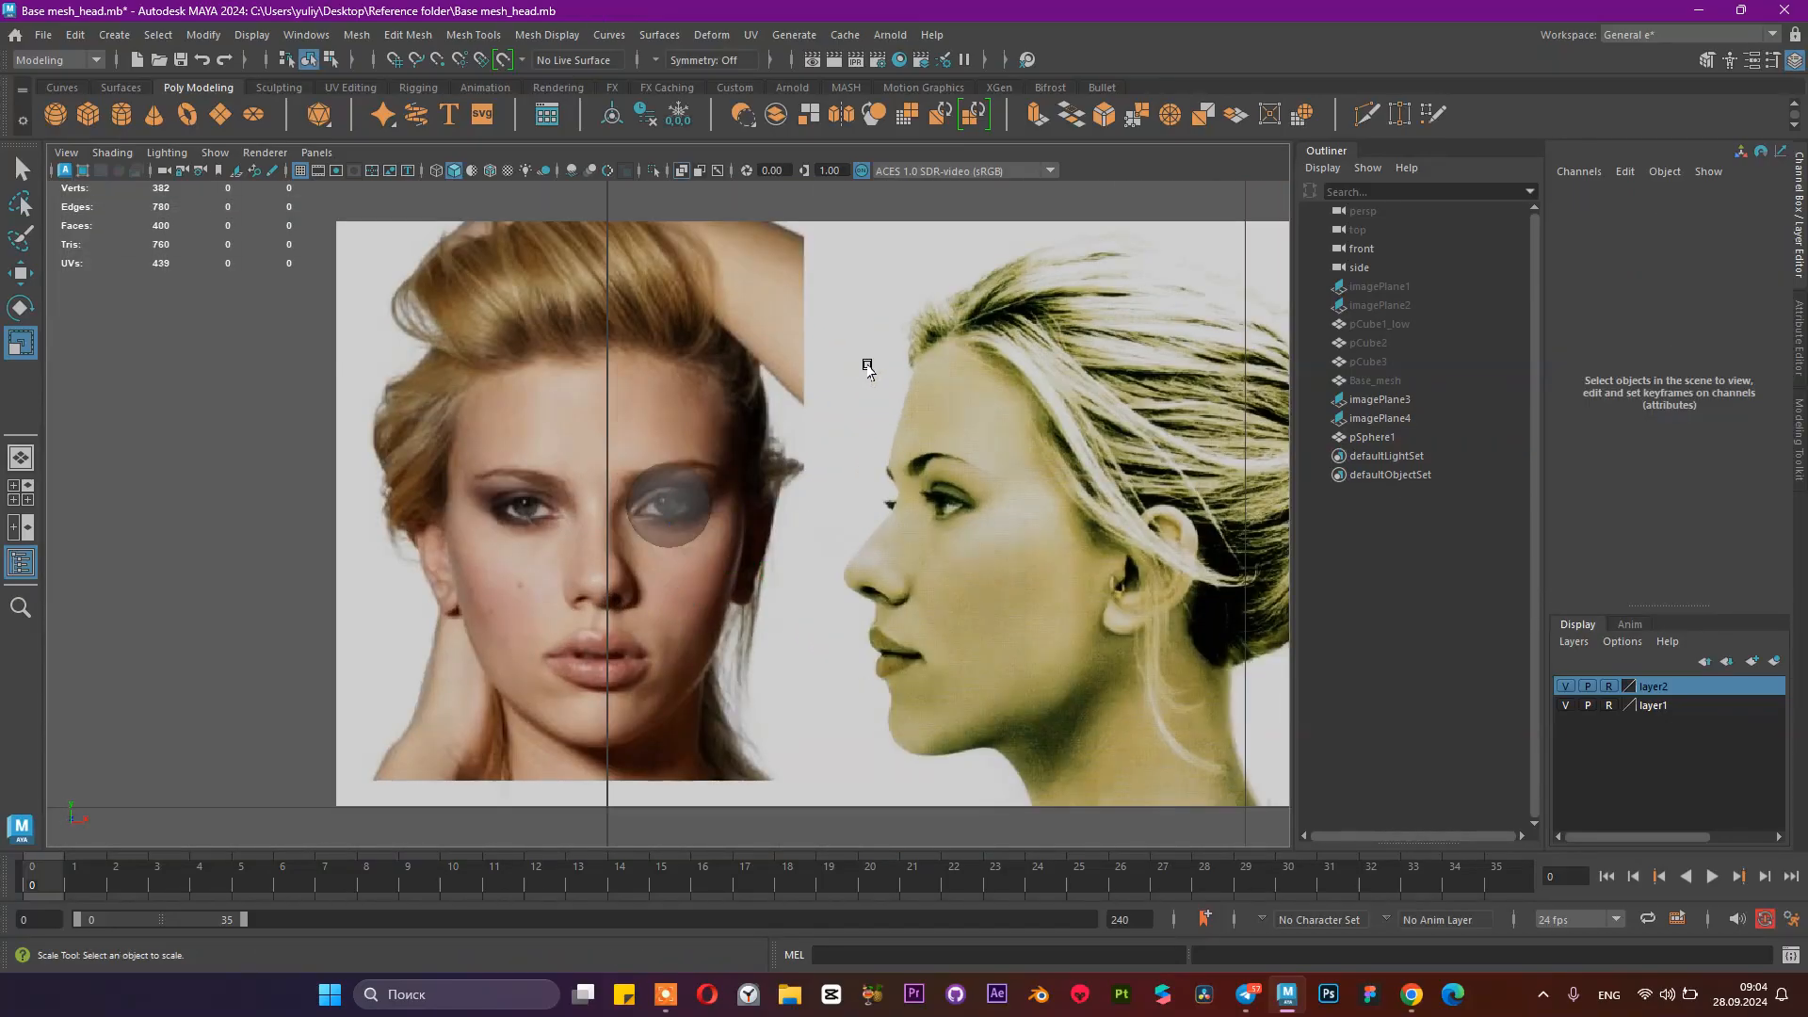
Step: Create a new polygon cylinder with 12 axis subdivisions and 2 cap subdivisions
{"action": "left_click", "coordinate": [113, 113]}
{"action": "left_click", "coordinate": [1610, 404]}
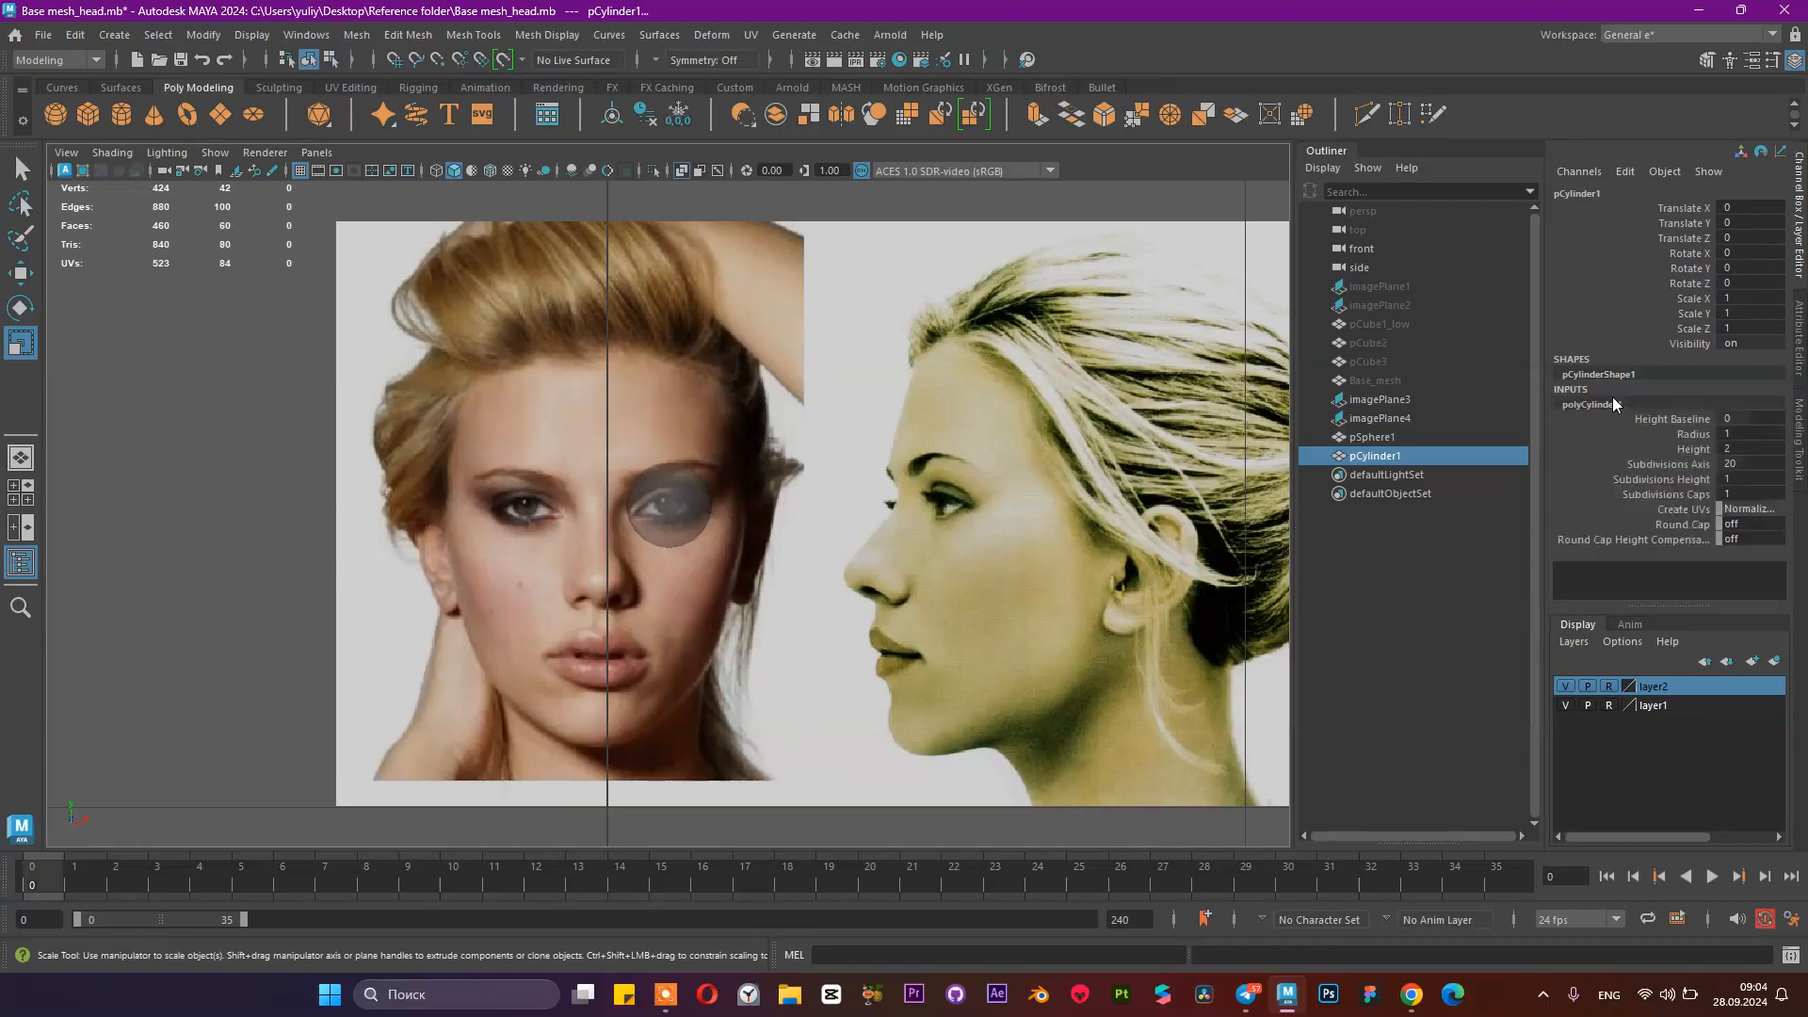
{"action": "double_click", "coordinate": [1742, 468]}
{"action": "key", "text": "Return"}
{"action": "double_click", "coordinate": [1757, 494]}
{"action": "type", "text": "2"}
{"action": "key", "text": "Return"}
Step: Raise the new cylinder to about Y 2.612 at head height and set its X rotation to 90
{"action": "scroll", "coordinate": [659, 591], "scroll_direction": "down", "scroll_amount": 10}
{"action": "scroll", "coordinate": [605, 605], "scroll_direction": "up", "scroll_amount": 3}
{"action": "key", "text": "w"}
{"action": "left_click_drag", "start_coordinate": [663, 704], "coordinate": [675, 517]}
{"action": "key", "text": "e"}
{"action": "double_click", "coordinate": [1774, 250]}
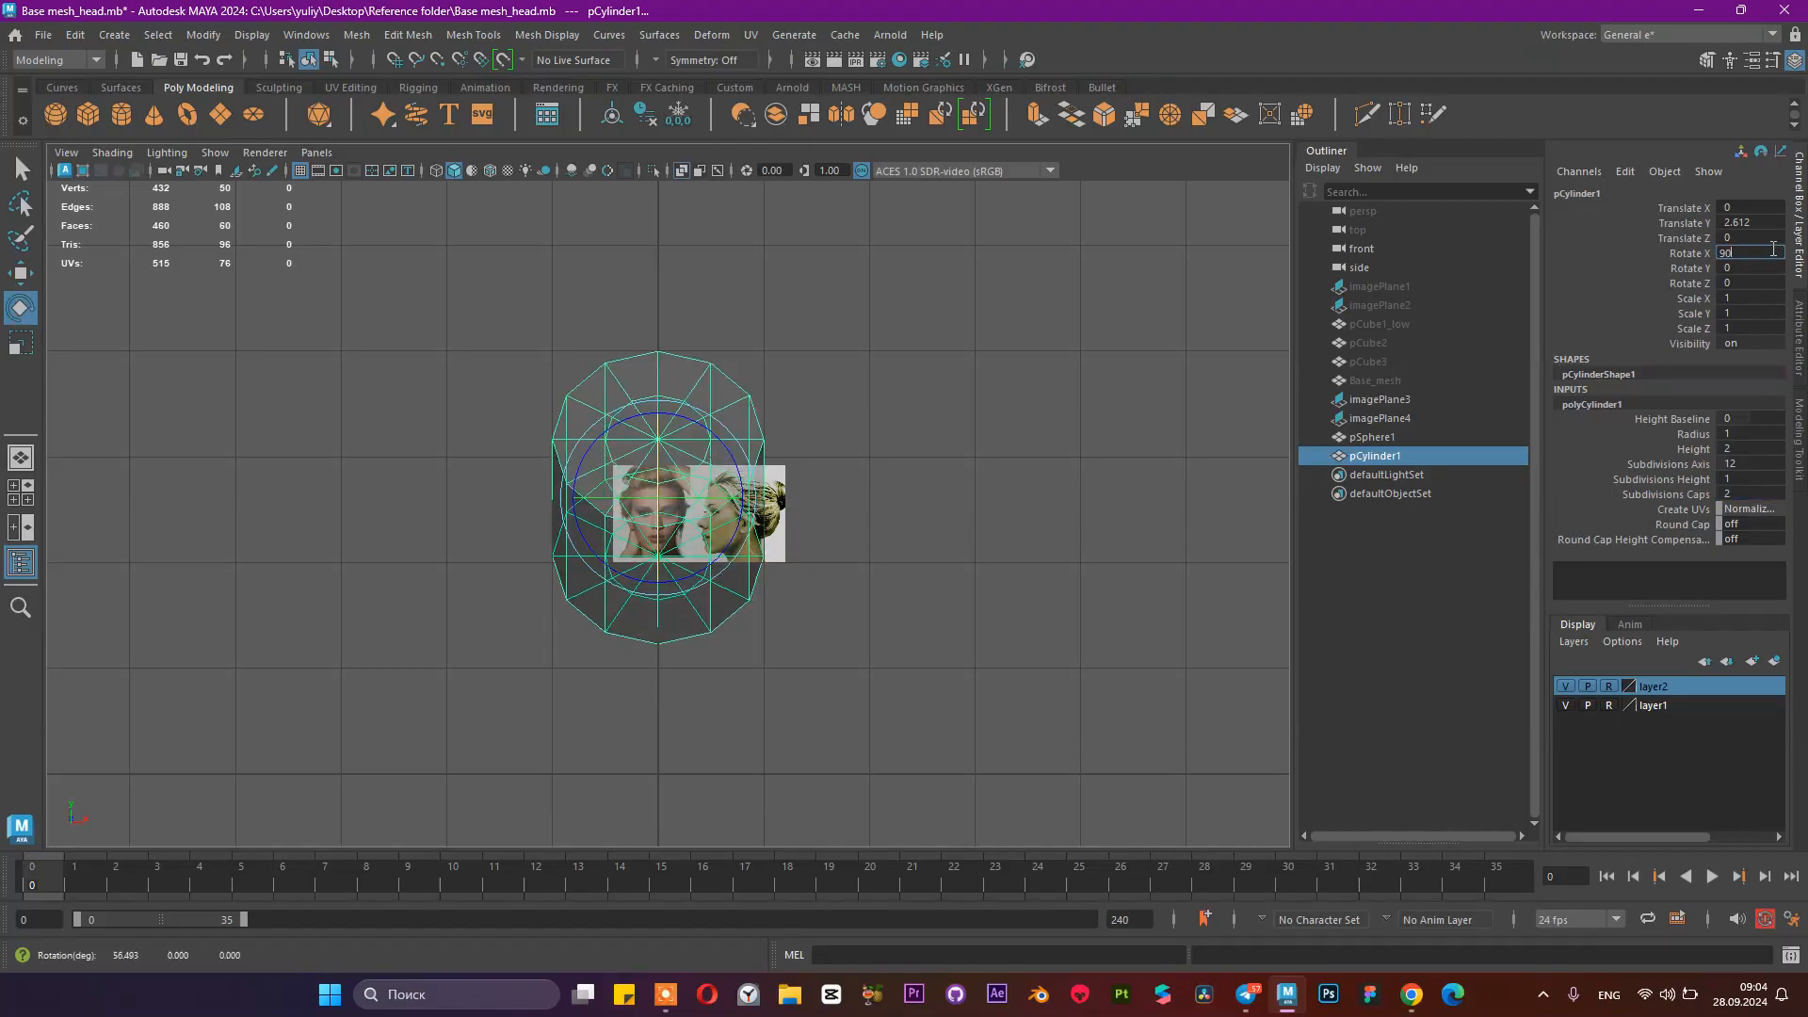
{"action": "key", "text": "Return"}
{"action": "scroll", "coordinate": [846, 653], "scroll_direction": "up", "scroll_amount": 5}
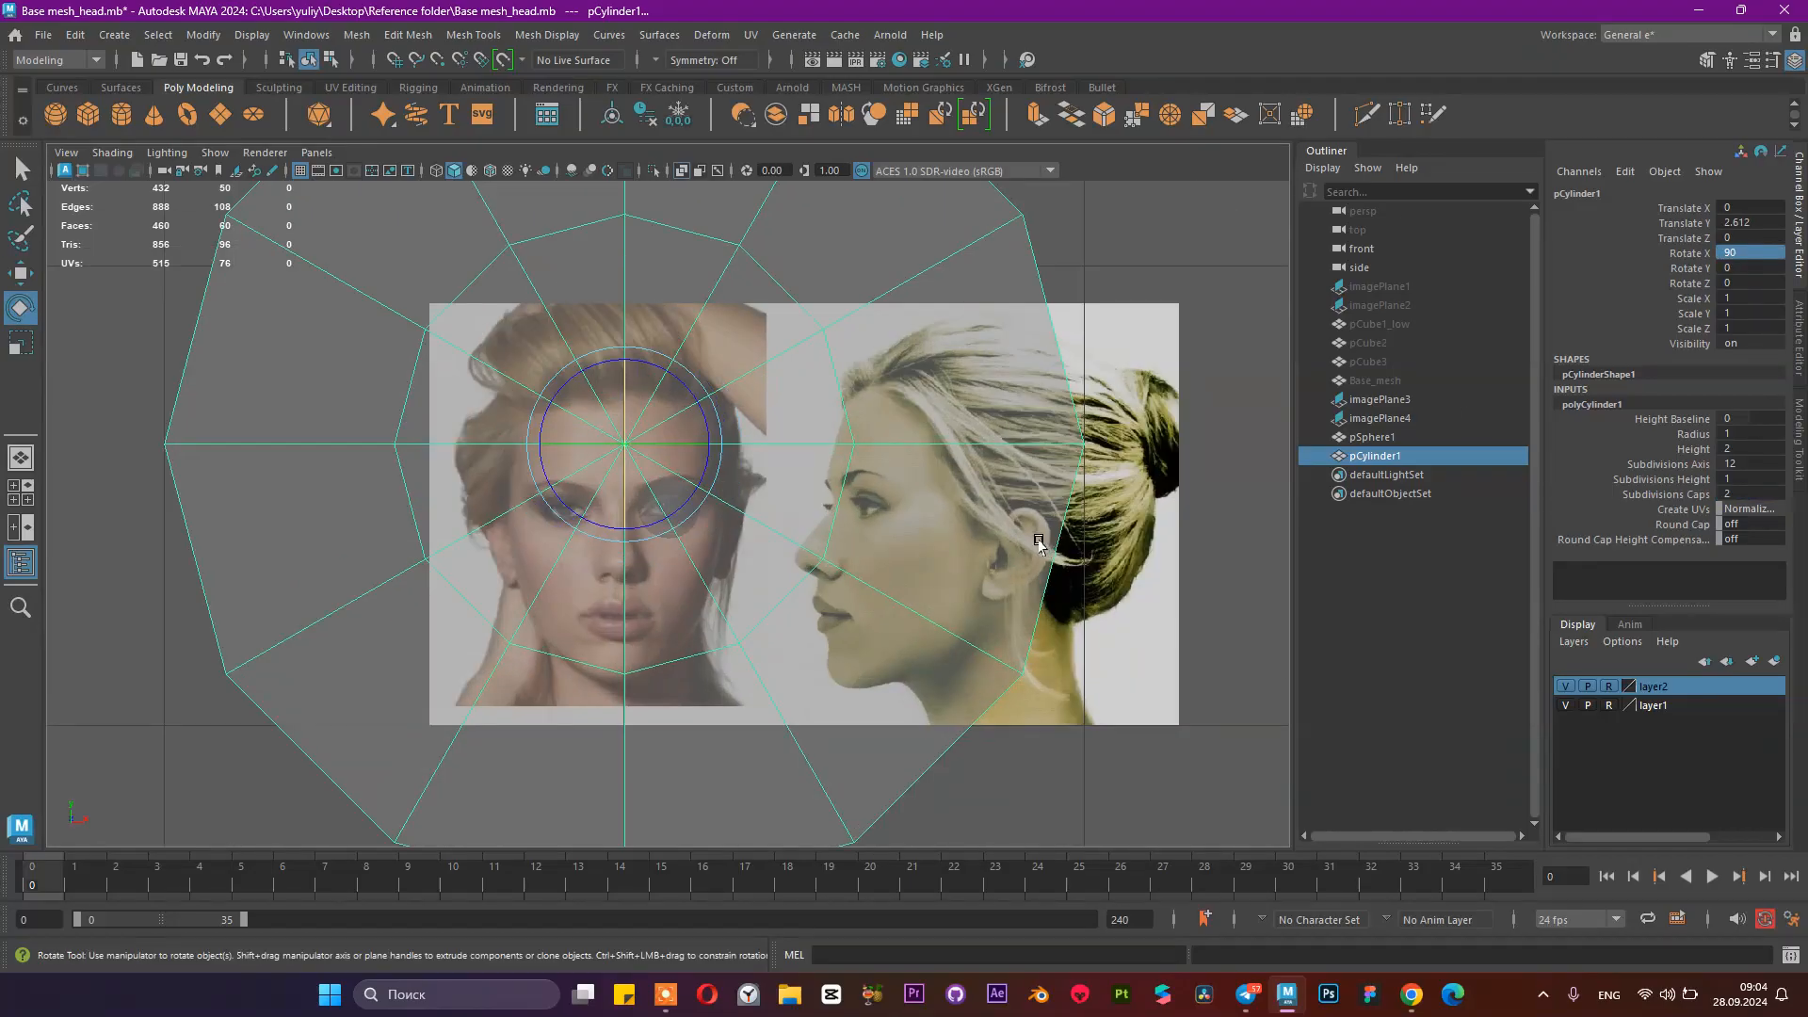
Step: Scale the cylinder uniformly to about 0.226 and move it over the eye, to about X 0.108, Y 2.448
{"action": "key", "text": "r"}
{"action": "left_click_drag", "start_coordinate": [625, 445], "coordinate": [90, 471]}
{"action": "key", "text": "w"}
{"action": "scroll", "coordinate": [414, 532], "scroll_direction": "up", "scroll_amount": 4}
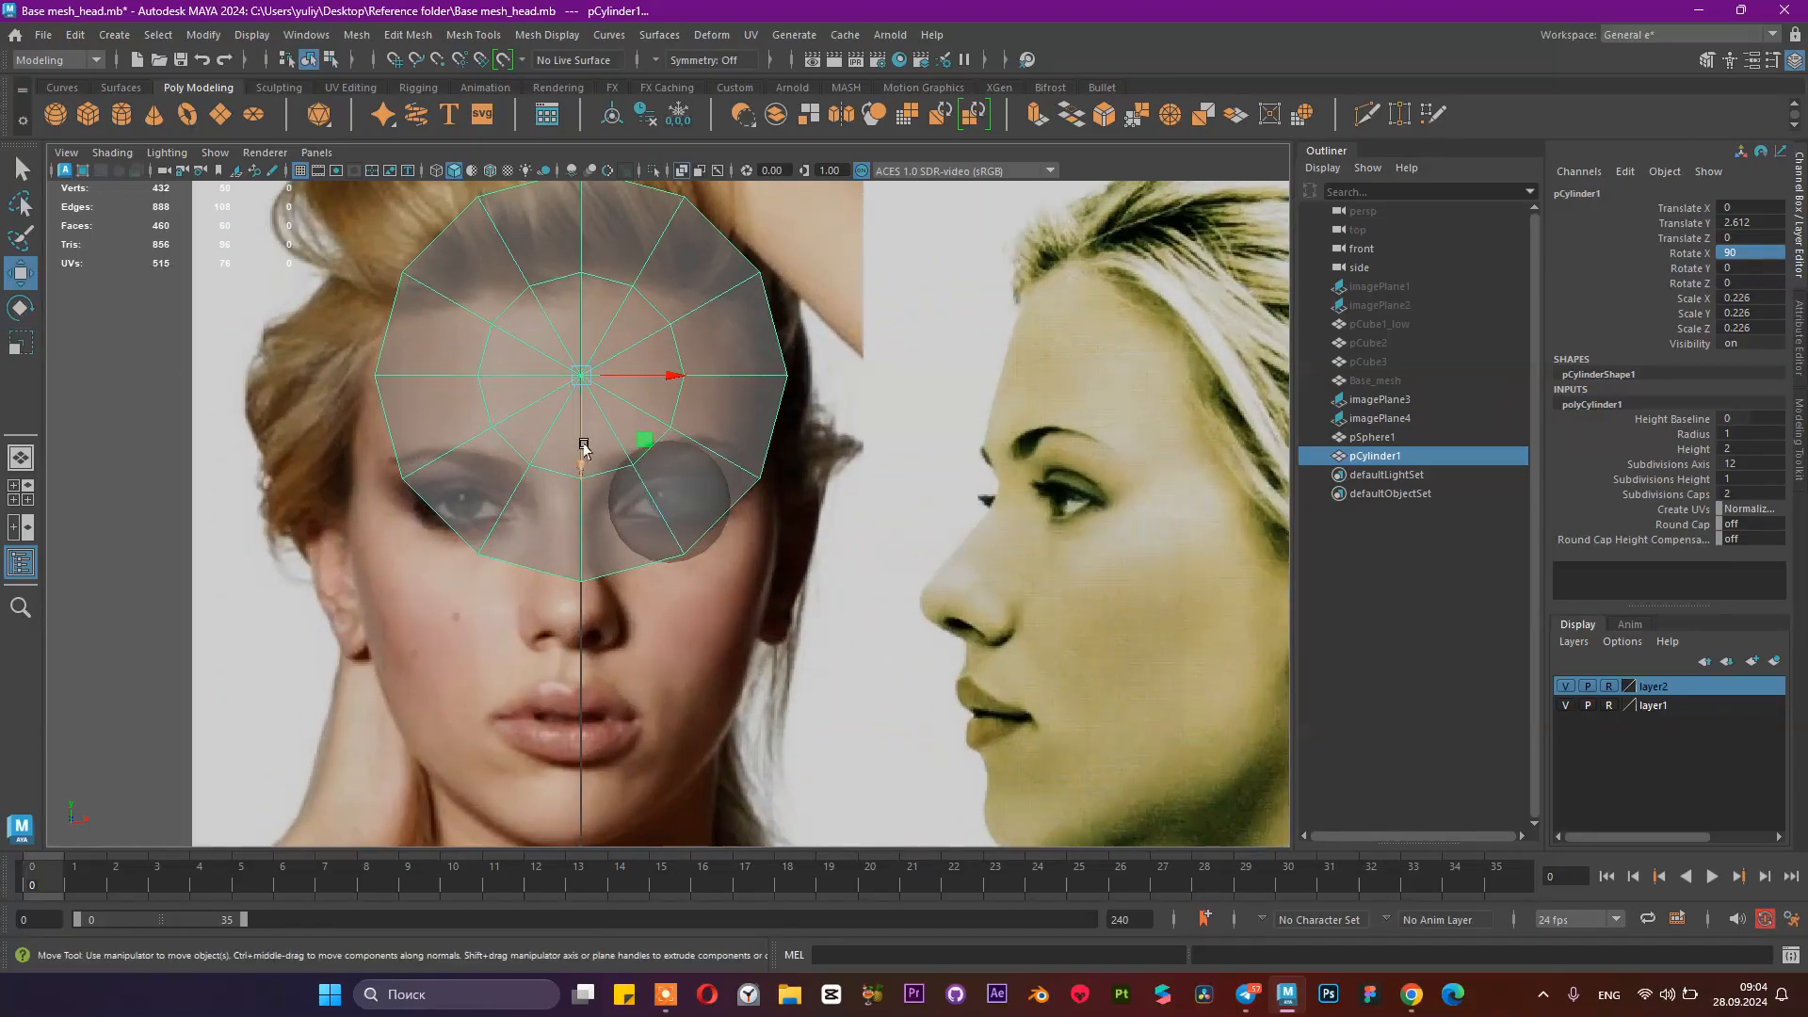
{"action": "left_click_drag", "start_coordinate": [581, 444], "coordinate": [576, 599]}
{"action": "left_click_drag", "start_coordinate": [682, 526], "coordinate": [795, 526]}
{"action": "scroll", "coordinate": [1130, 710], "scroll_direction": "up", "scroll_amount": 4}
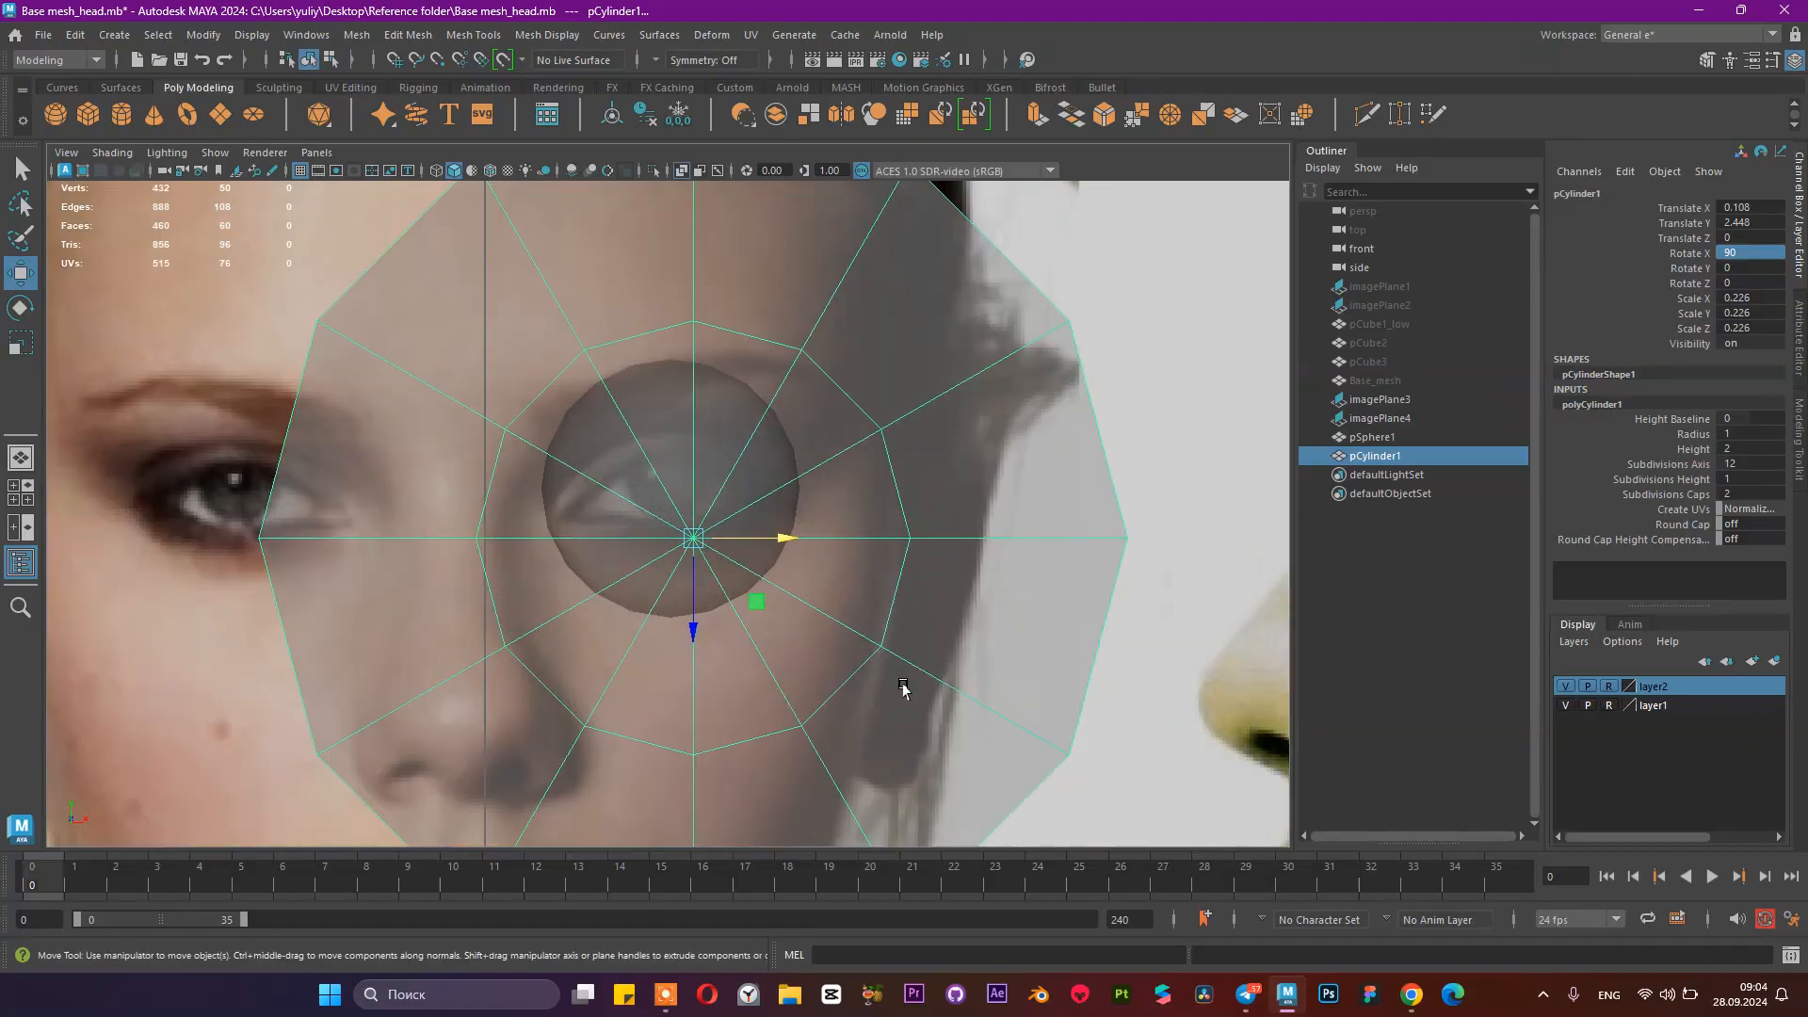
Step: Turn on wireframe on shaded in the front view and scale the cylinder uniformly to about 0.1
{"action": "key", "text": "r"}
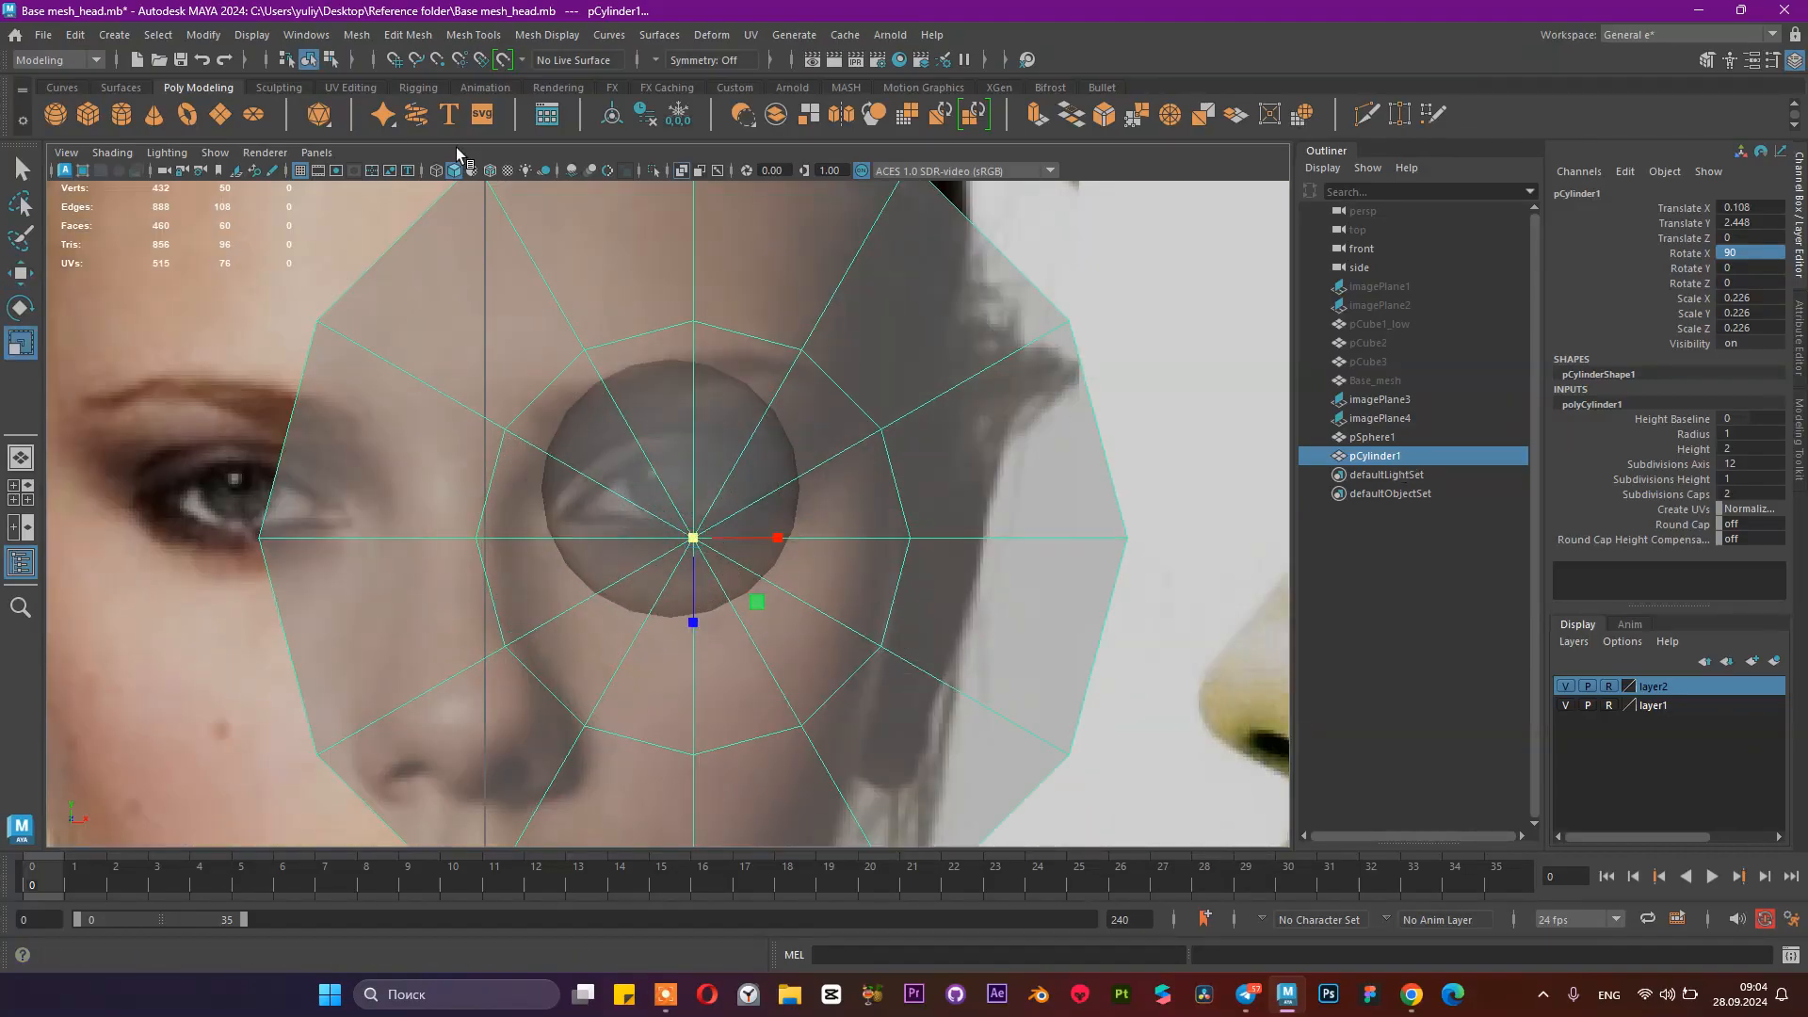
{"action": "left_click", "coordinate": [490, 171]}
{"action": "left_click_drag", "start_coordinate": [691, 542], "coordinate": [302, 538]}
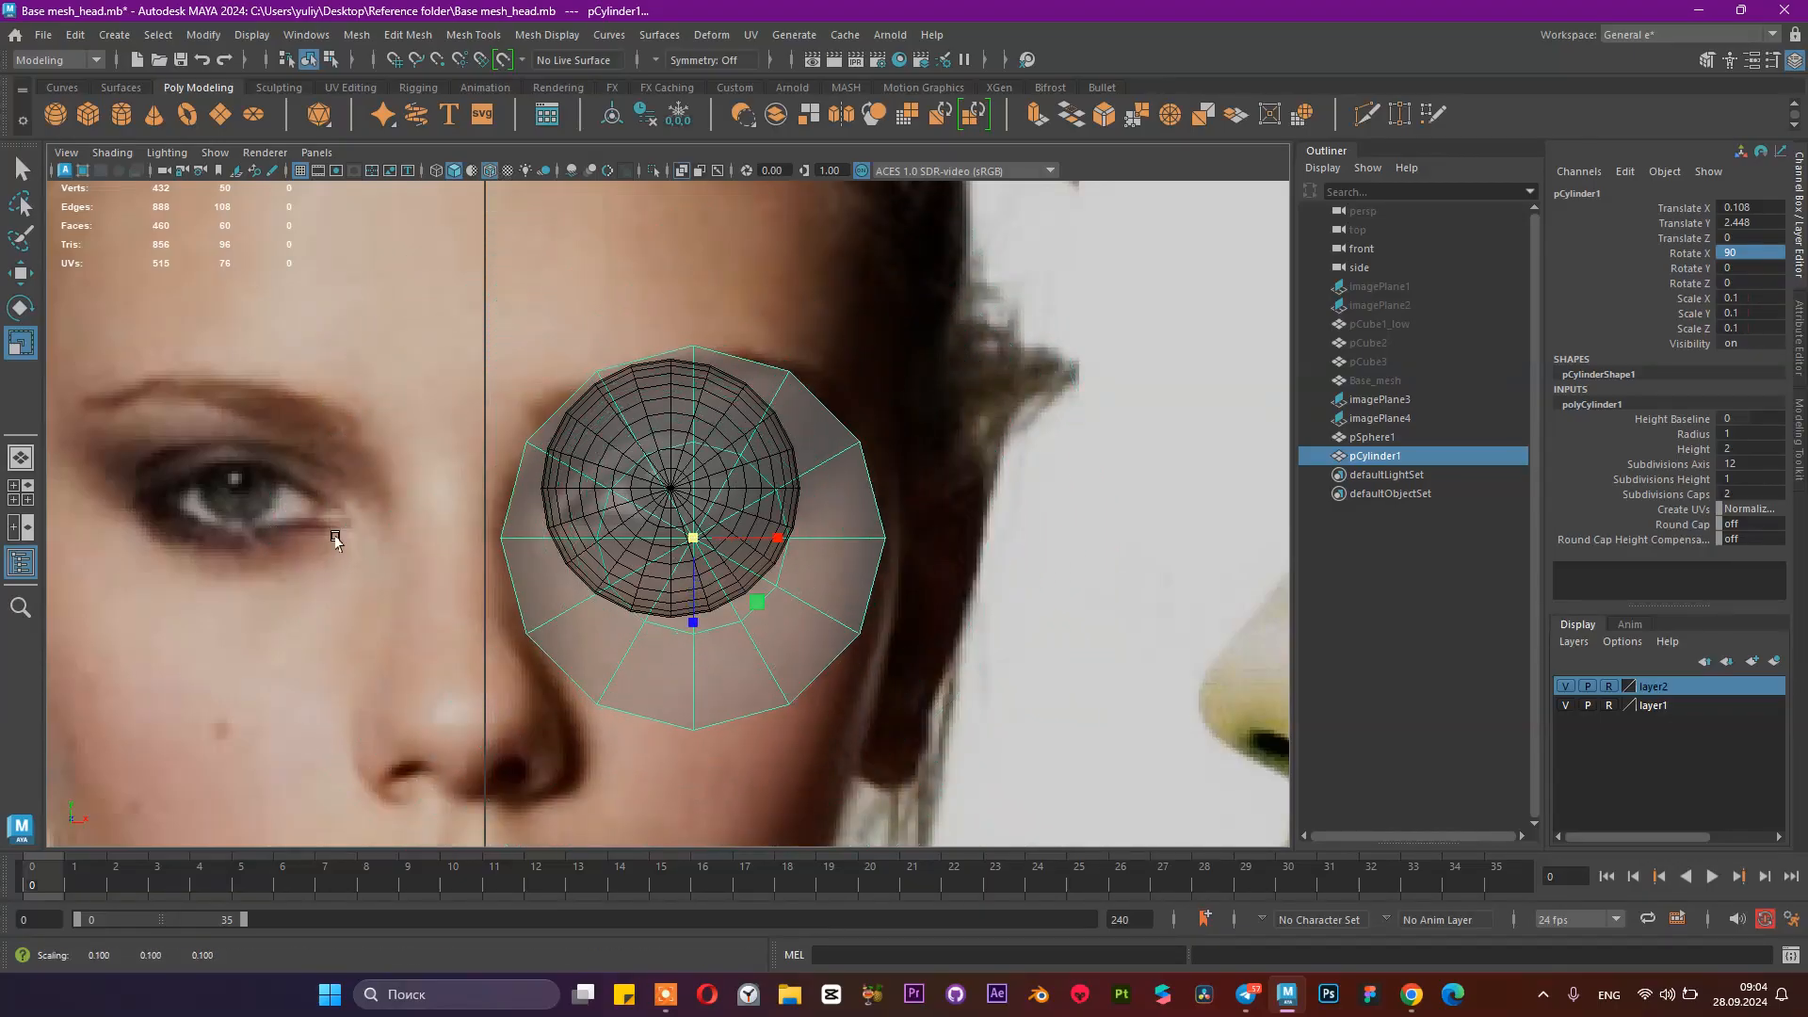
Step: Move the cylinder over the eyeball sphere in the front view, to about X 0.09, Y 2.47
{"action": "key", "text": "w"}
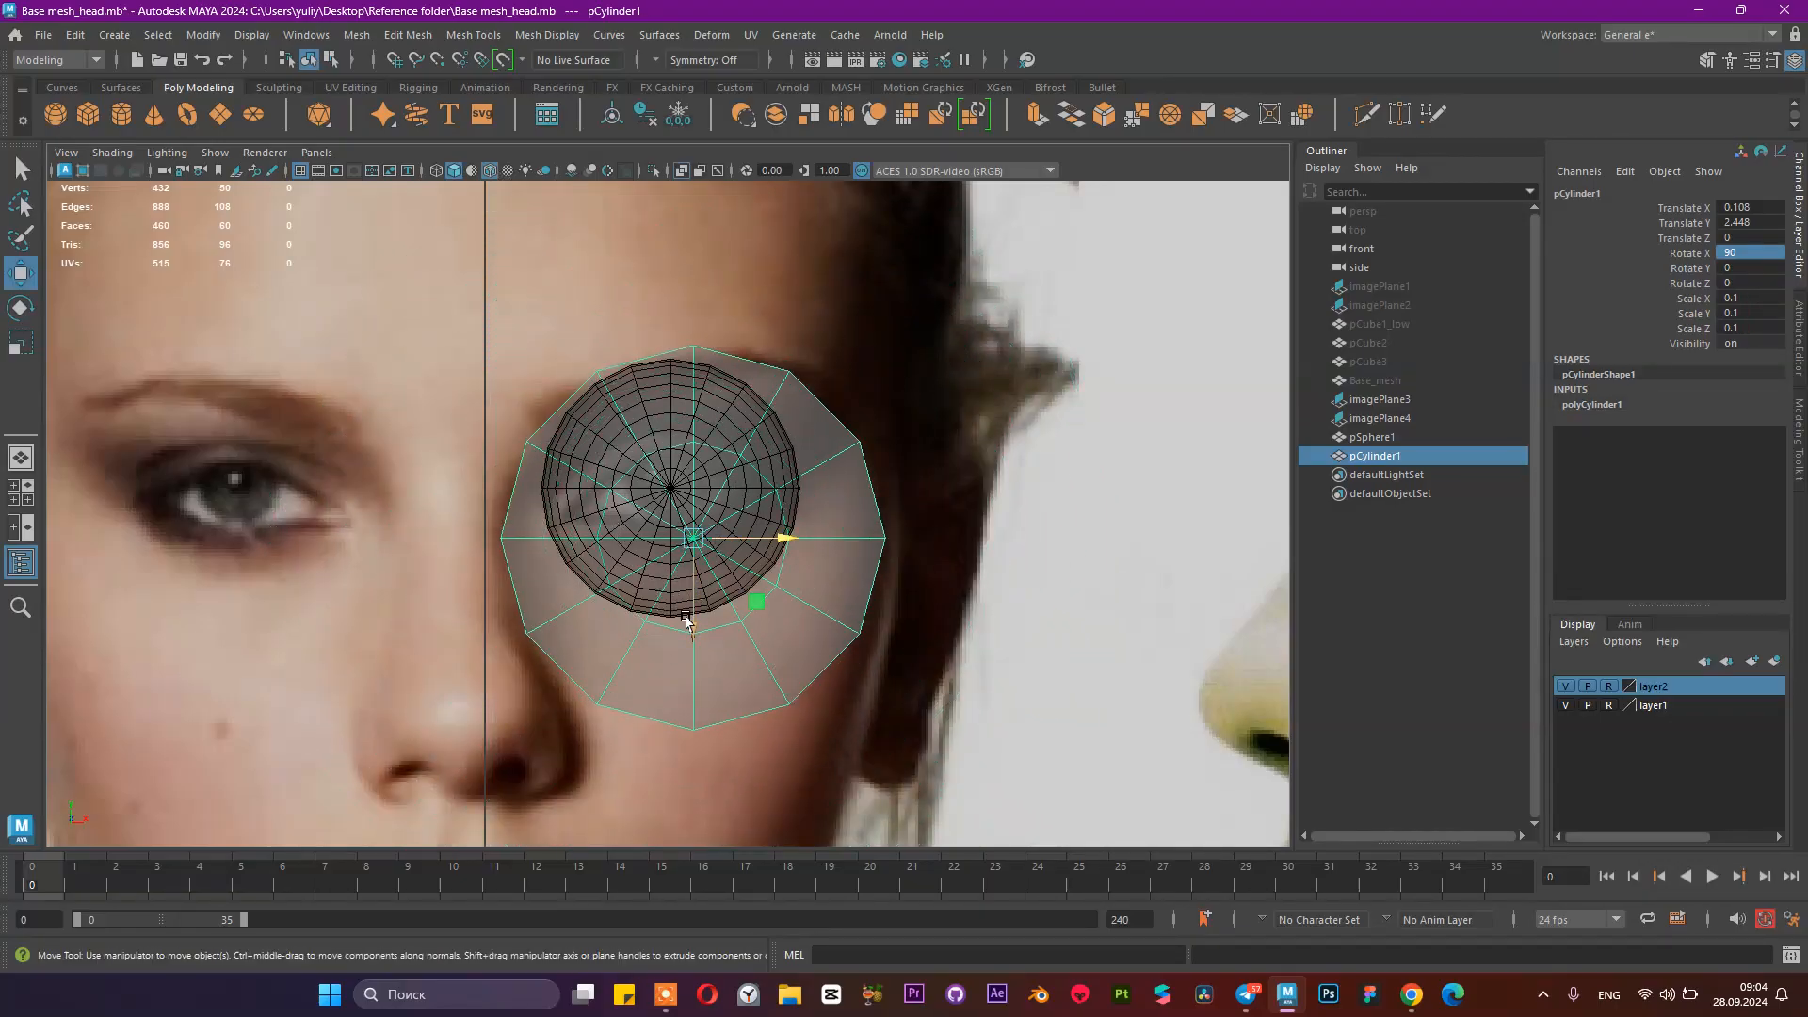
{"action": "left_click_drag", "start_coordinate": [694, 625], "coordinate": [694, 584]}
{"action": "left_click_drag", "start_coordinate": [775, 506], "coordinate": [741, 505]}
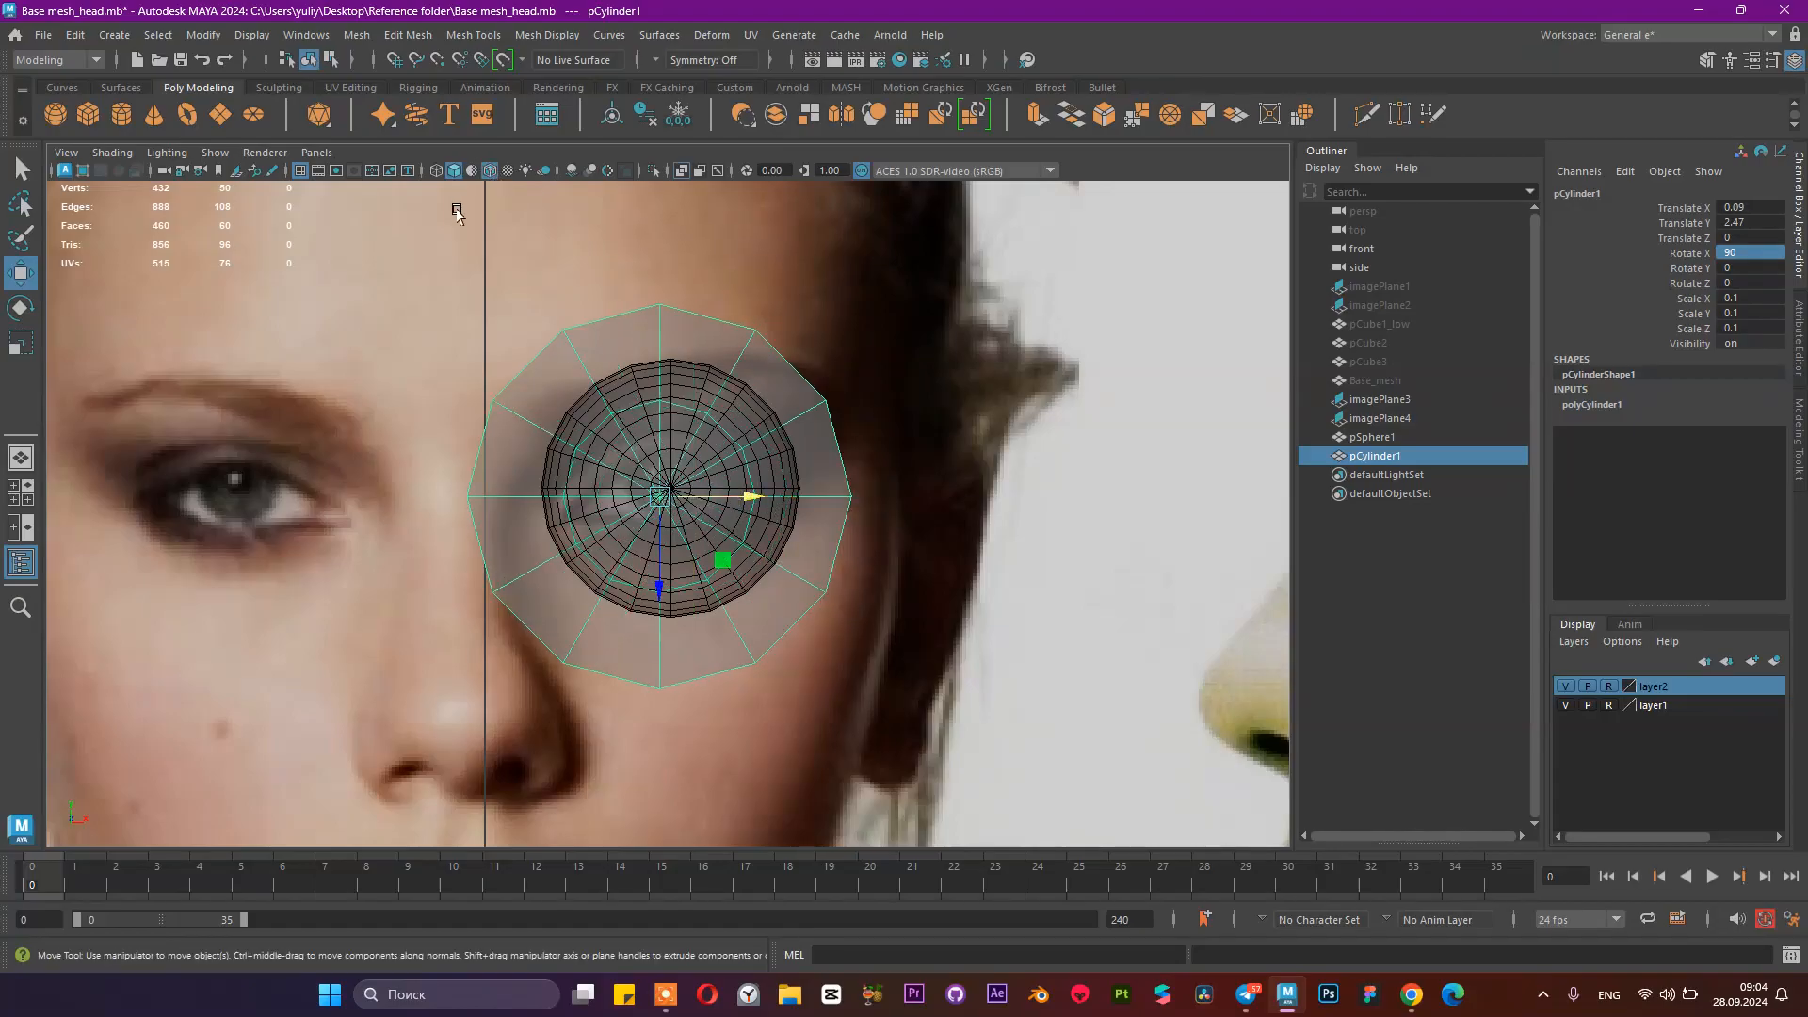
Step: Turn off wireframe on shaded in the front view and nudge the cylinder up to about Y 2.473
{"action": "left_click", "coordinate": [490, 172]}
{"action": "left_click", "coordinate": [489, 171]}
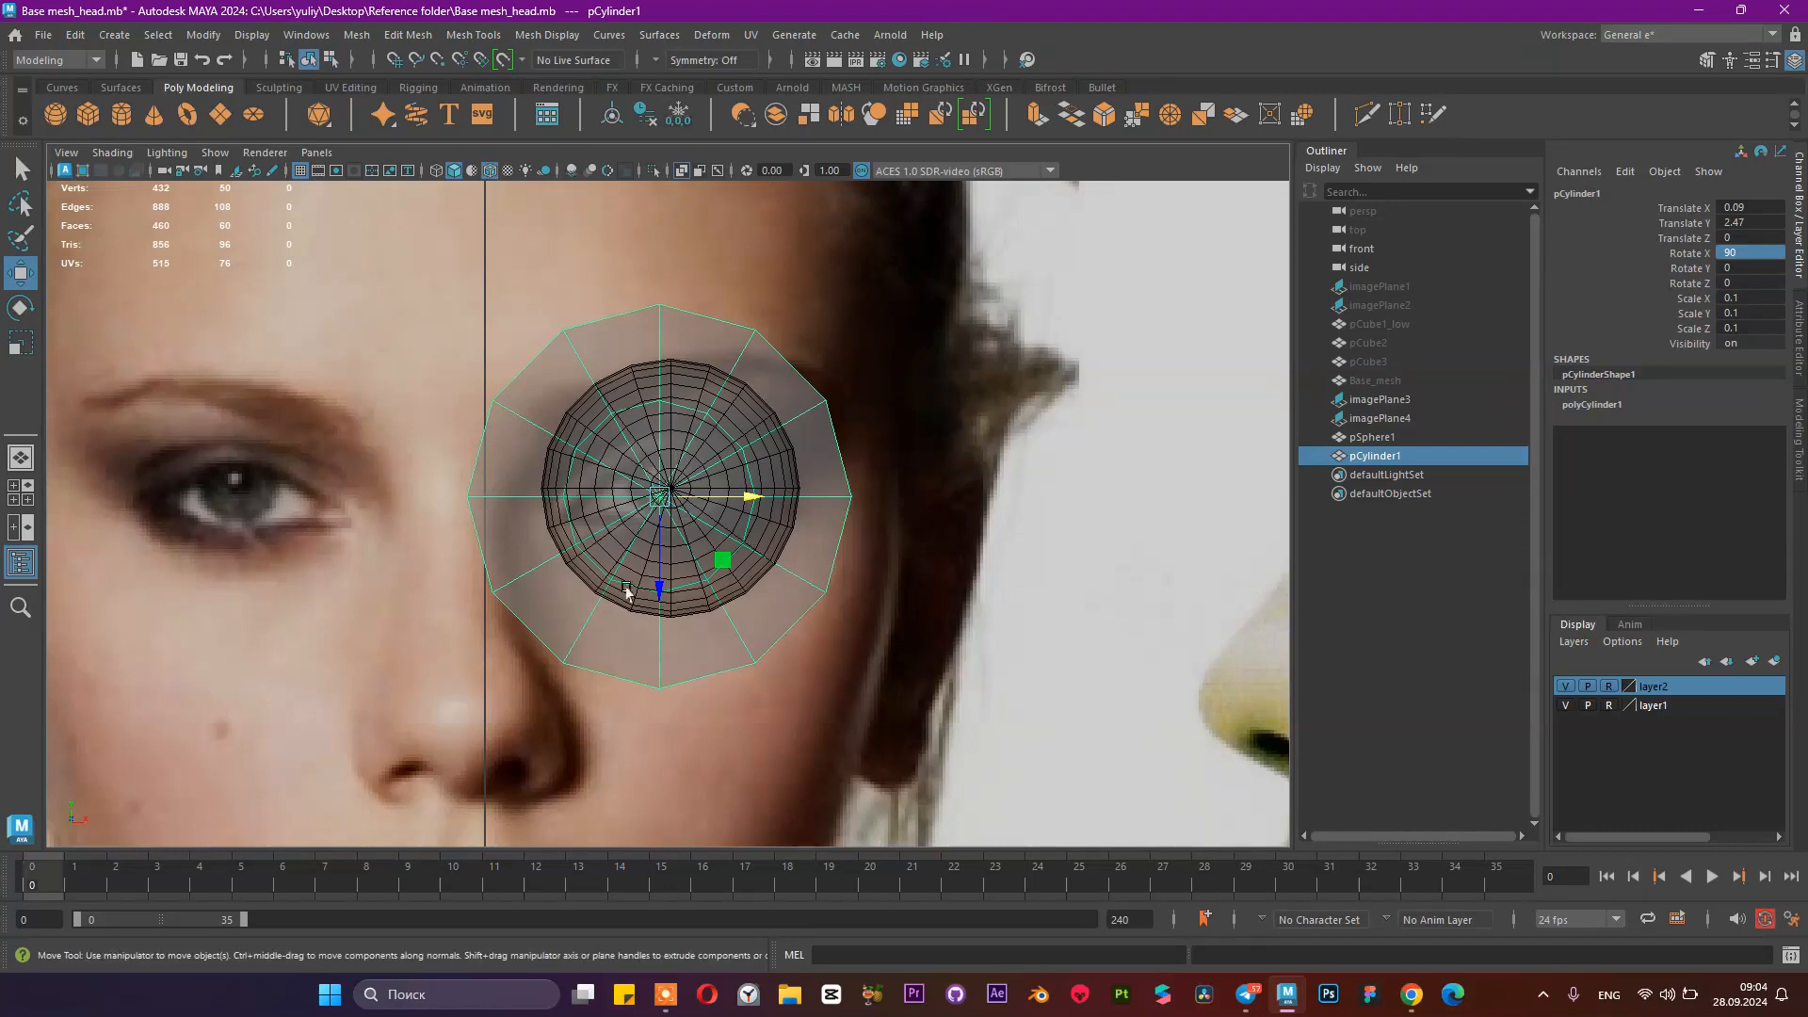
{"action": "scroll", "coordinate": [677, 506], "scroll_direction": "up", "scroll_amount": 3}
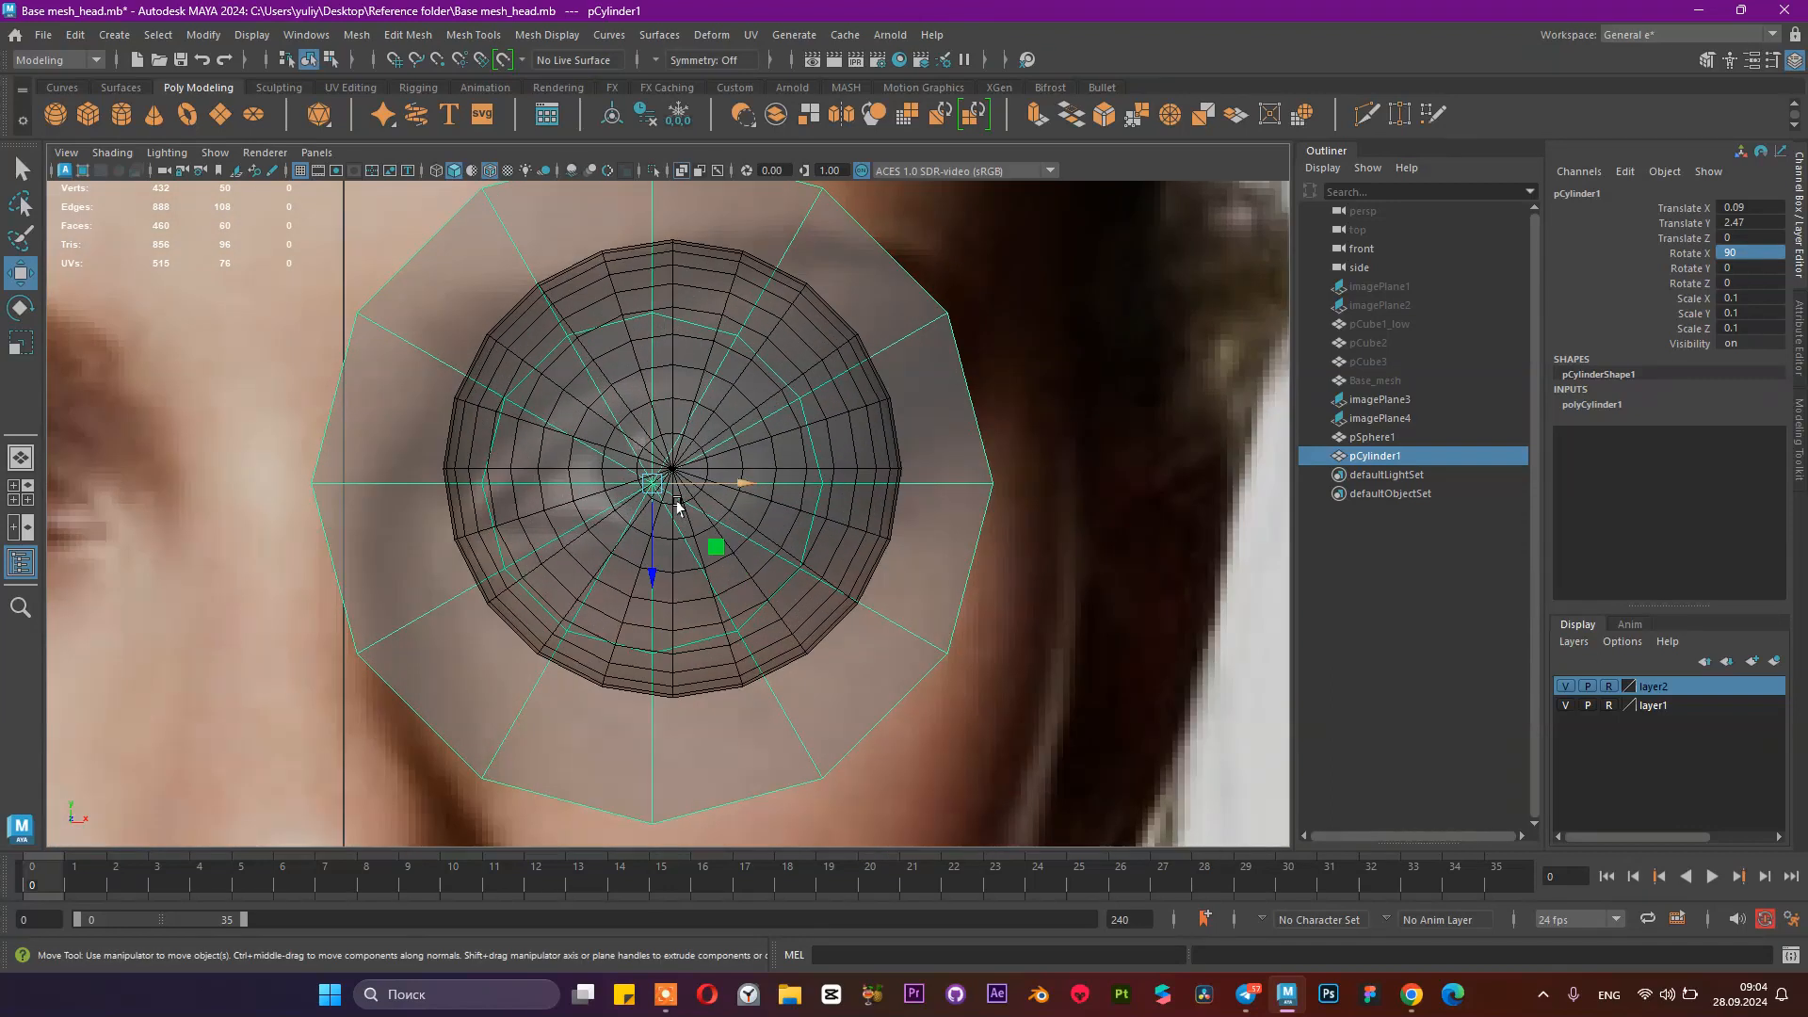
{"action": "left_click", "coordinate": [491, 173]}
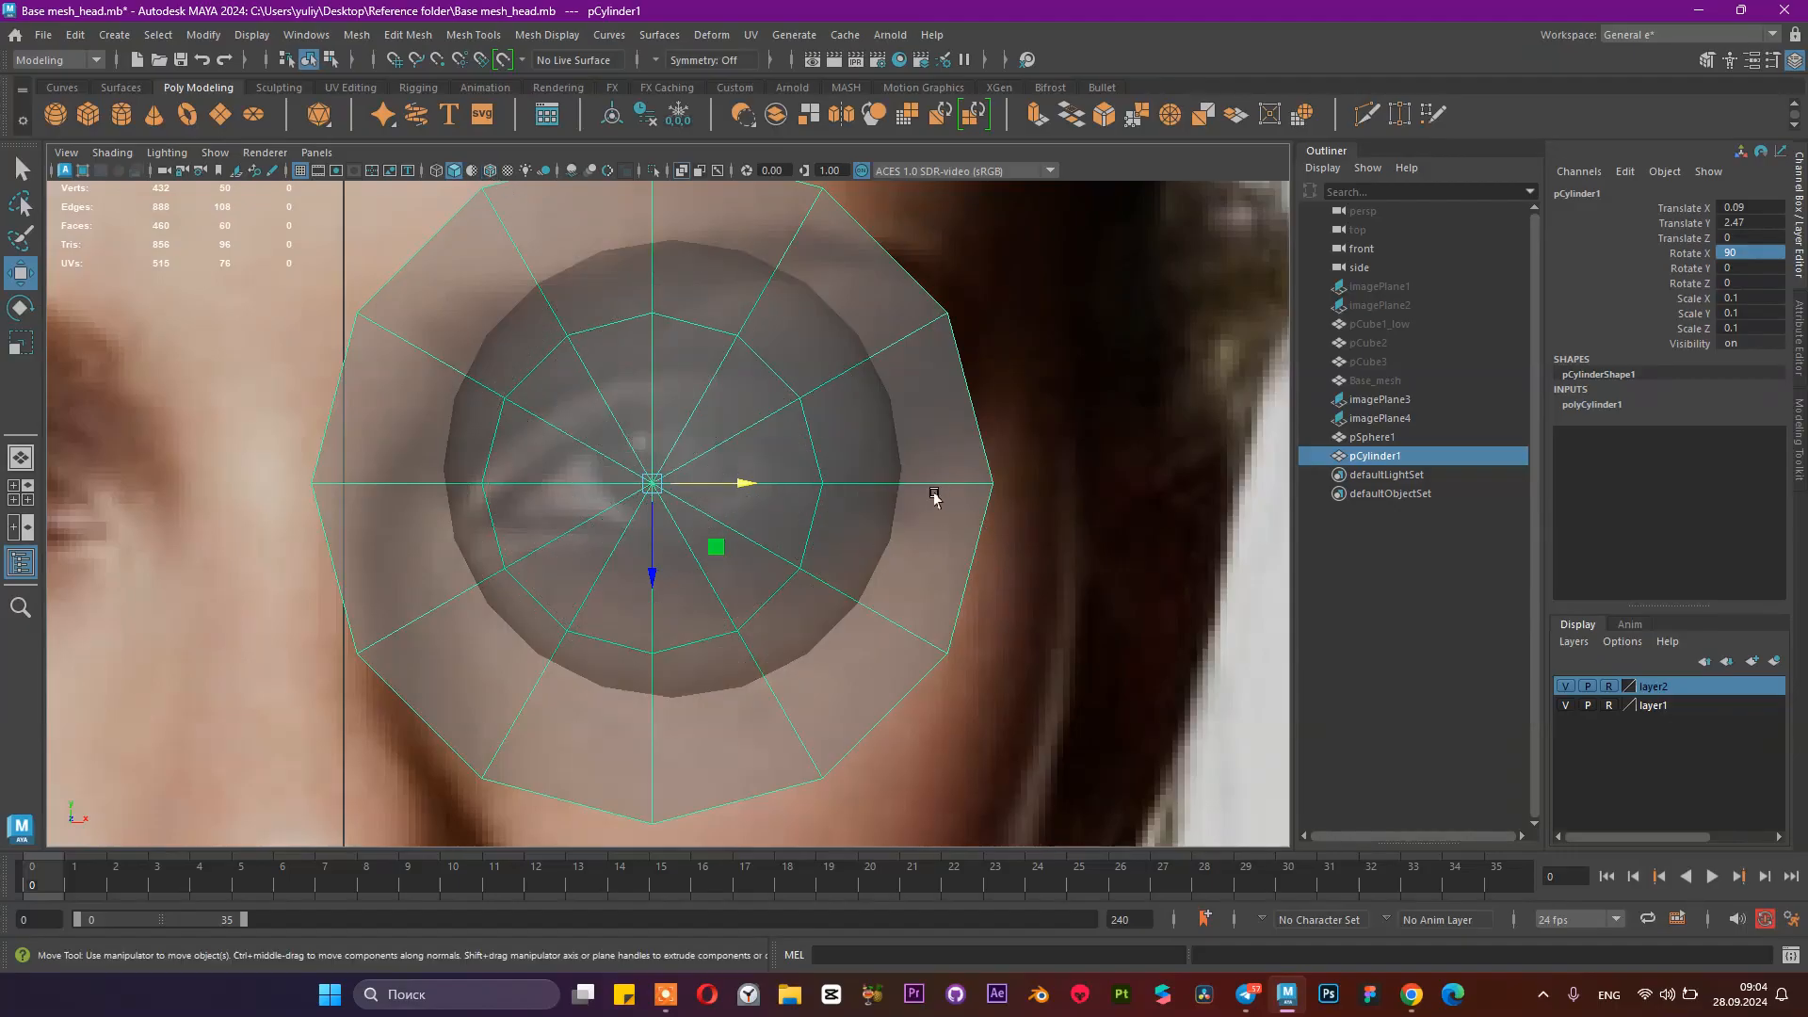
{"action": "left_click_drag", "start_coordinate": [654, 565], "coordinate": [698, 544]}
{"action": "scroll", "coordinate": [720, 496], "scroll_direction": "up", "scroll_amount": 3}
{"action": "scroll", "coordinate": [735, 527], "scroll_direction": "down", "scroll_amount": 8}
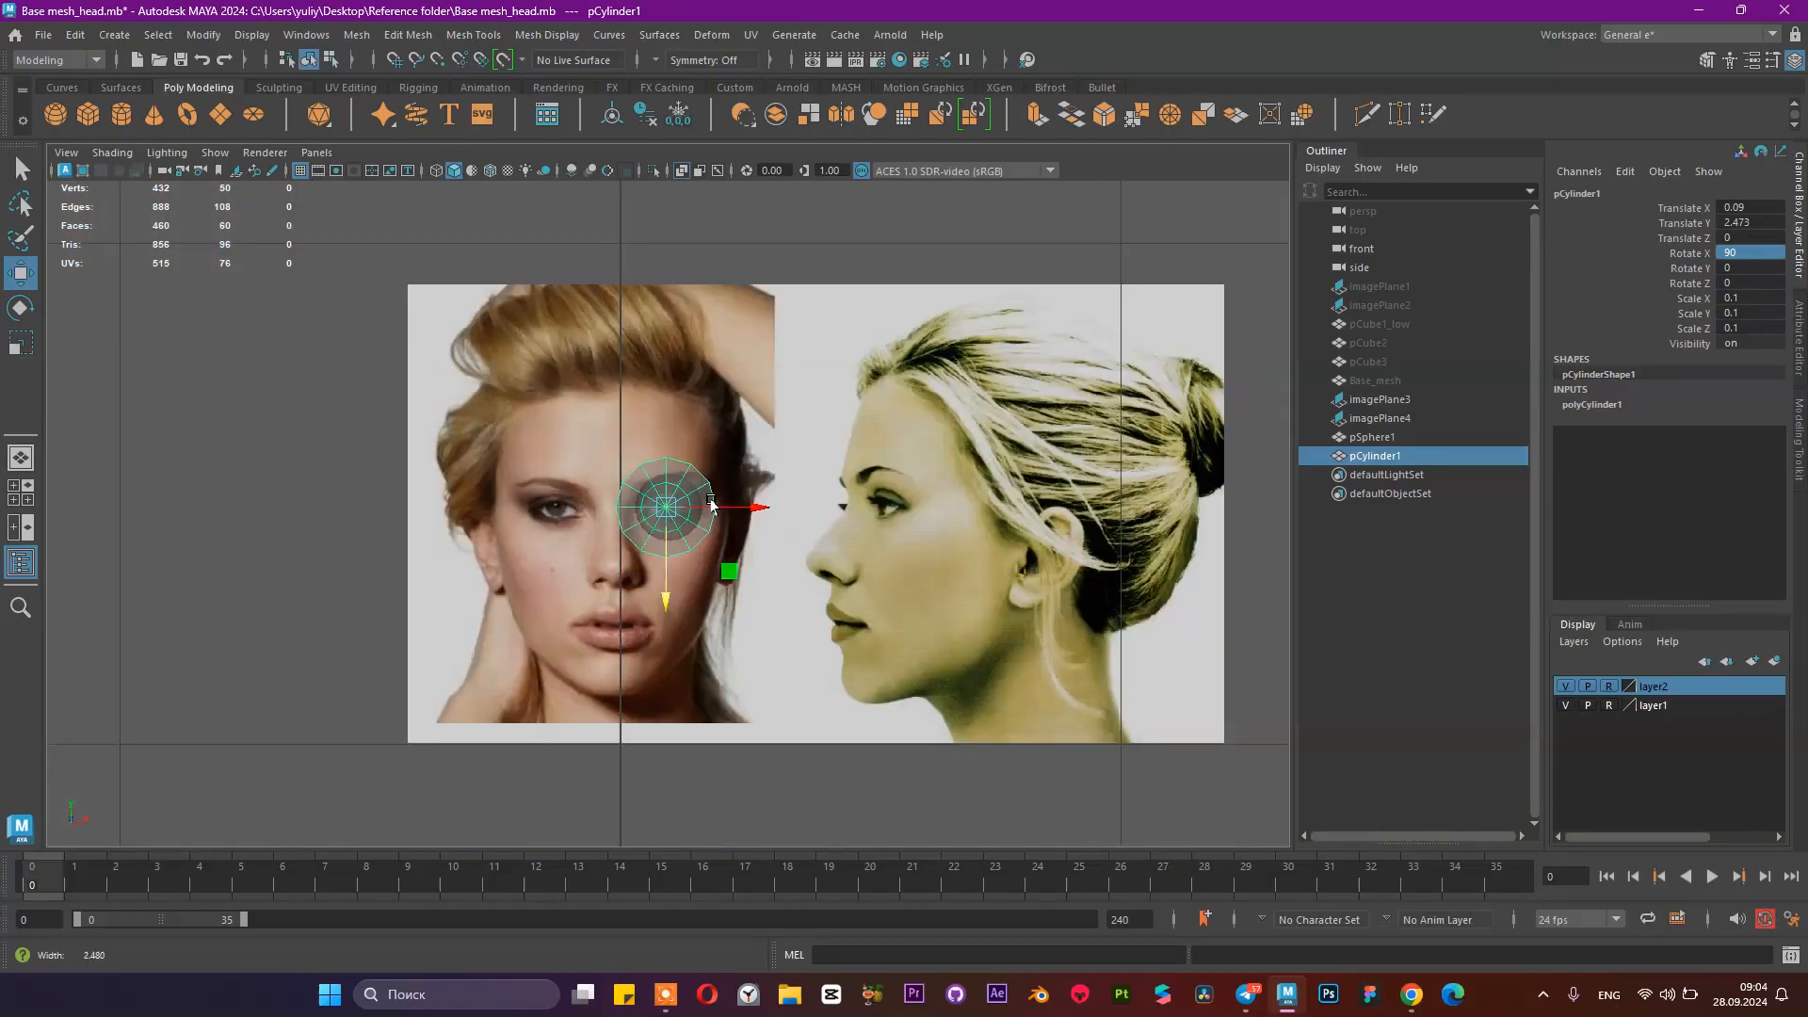
{"action": "scroll", "coordinate": [775, 562], "scroll_direction": "up", "scroll_amount": 10}
{"action": "scroll", "coordinate": [775, 563], "scroll_direction": "down", "scroll_amount": 6}
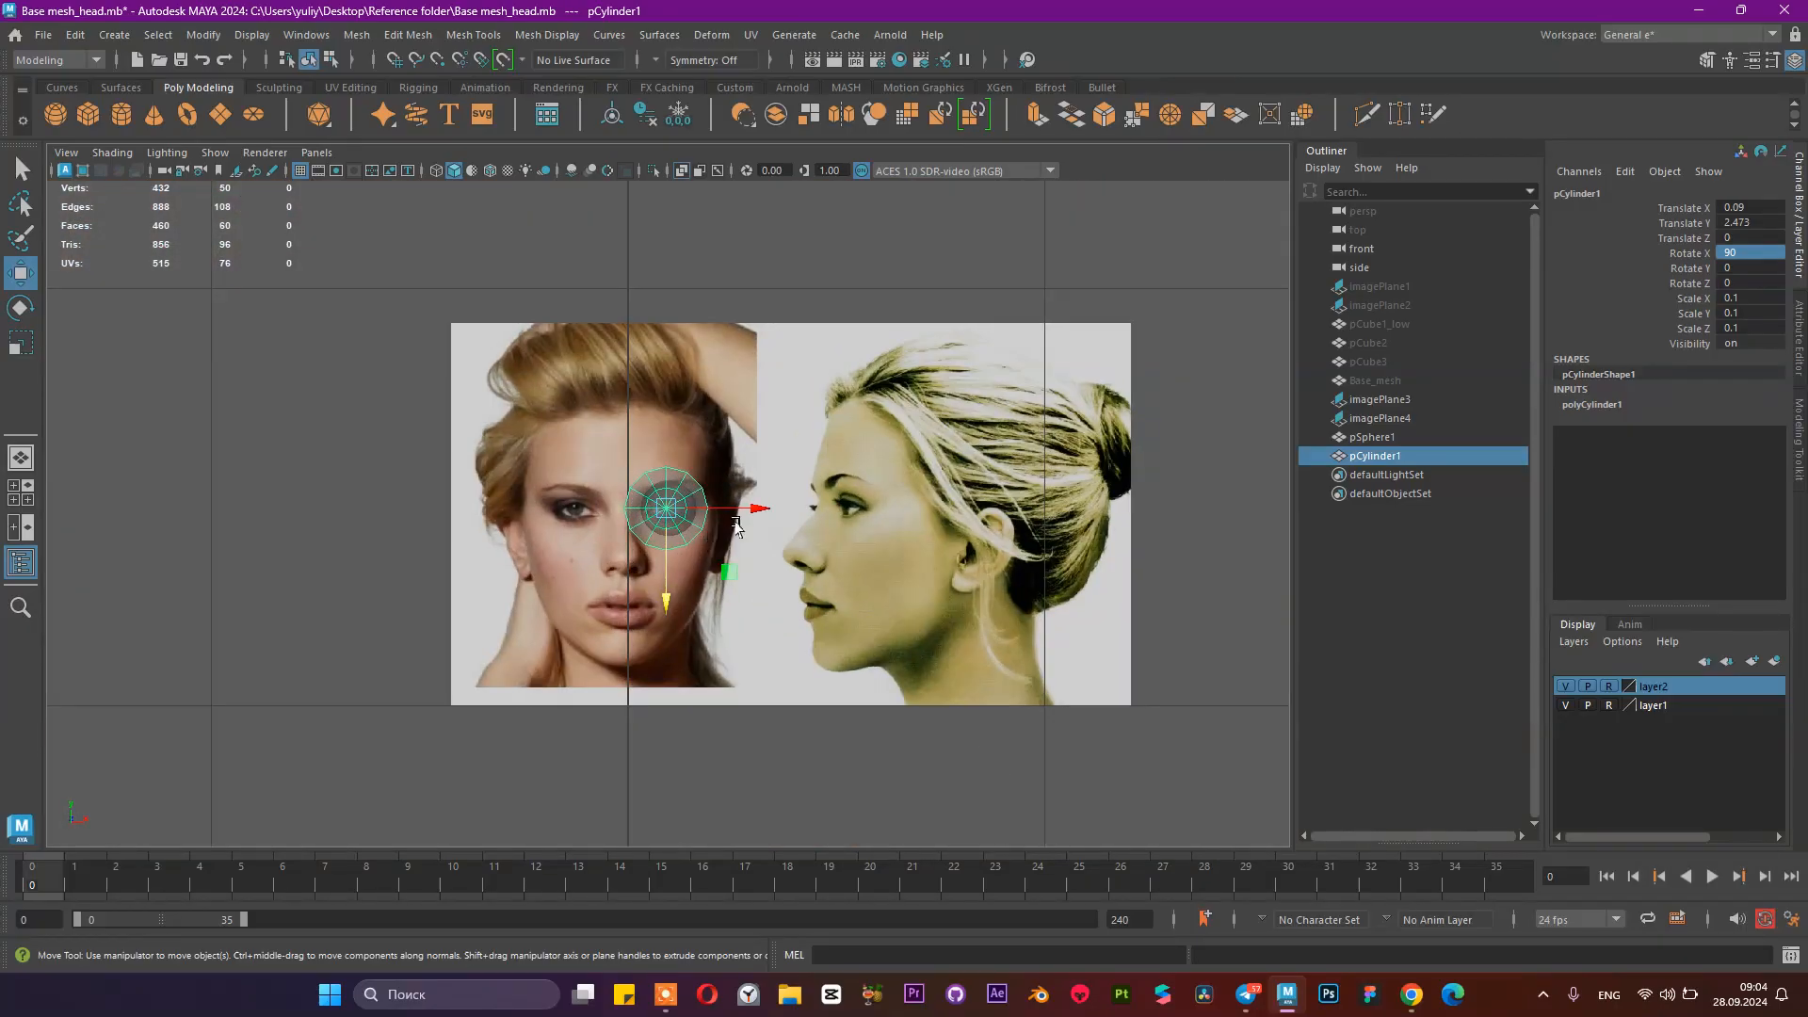
Step: Delete the cylinder's side and back cap faces, keeping only the front cap facing the eyeball
{"action": "key", "text": "space"}
{"action": "left_click_drag", "start_coordinate": [1020, 369], "coordinate": [855, 388], "text": "alt"}
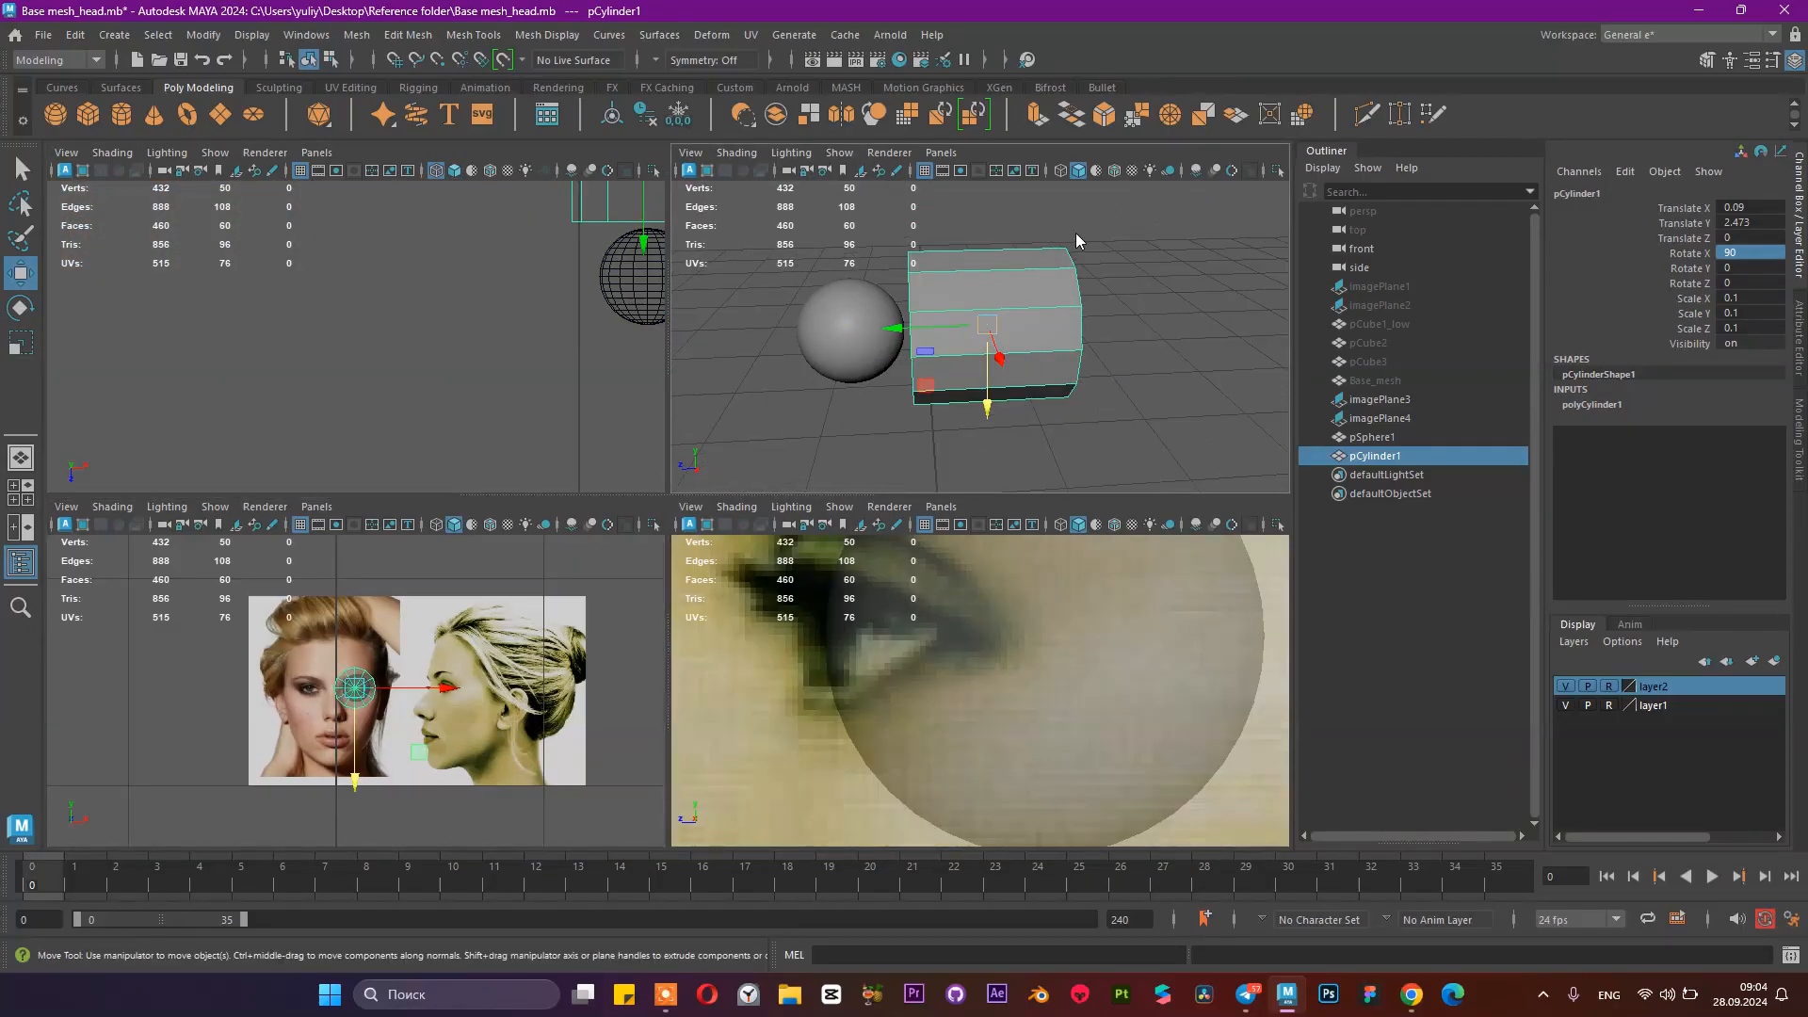
{"action": "right_click_drag", "start_coordinate": [1074, 236], "coordinate": [1077, 269]}
{"action": "left_click_drag", "start_coordinate": [1031, 224], "coordinate": [989, 323]}
{"action": "key", "text": "Delete"}
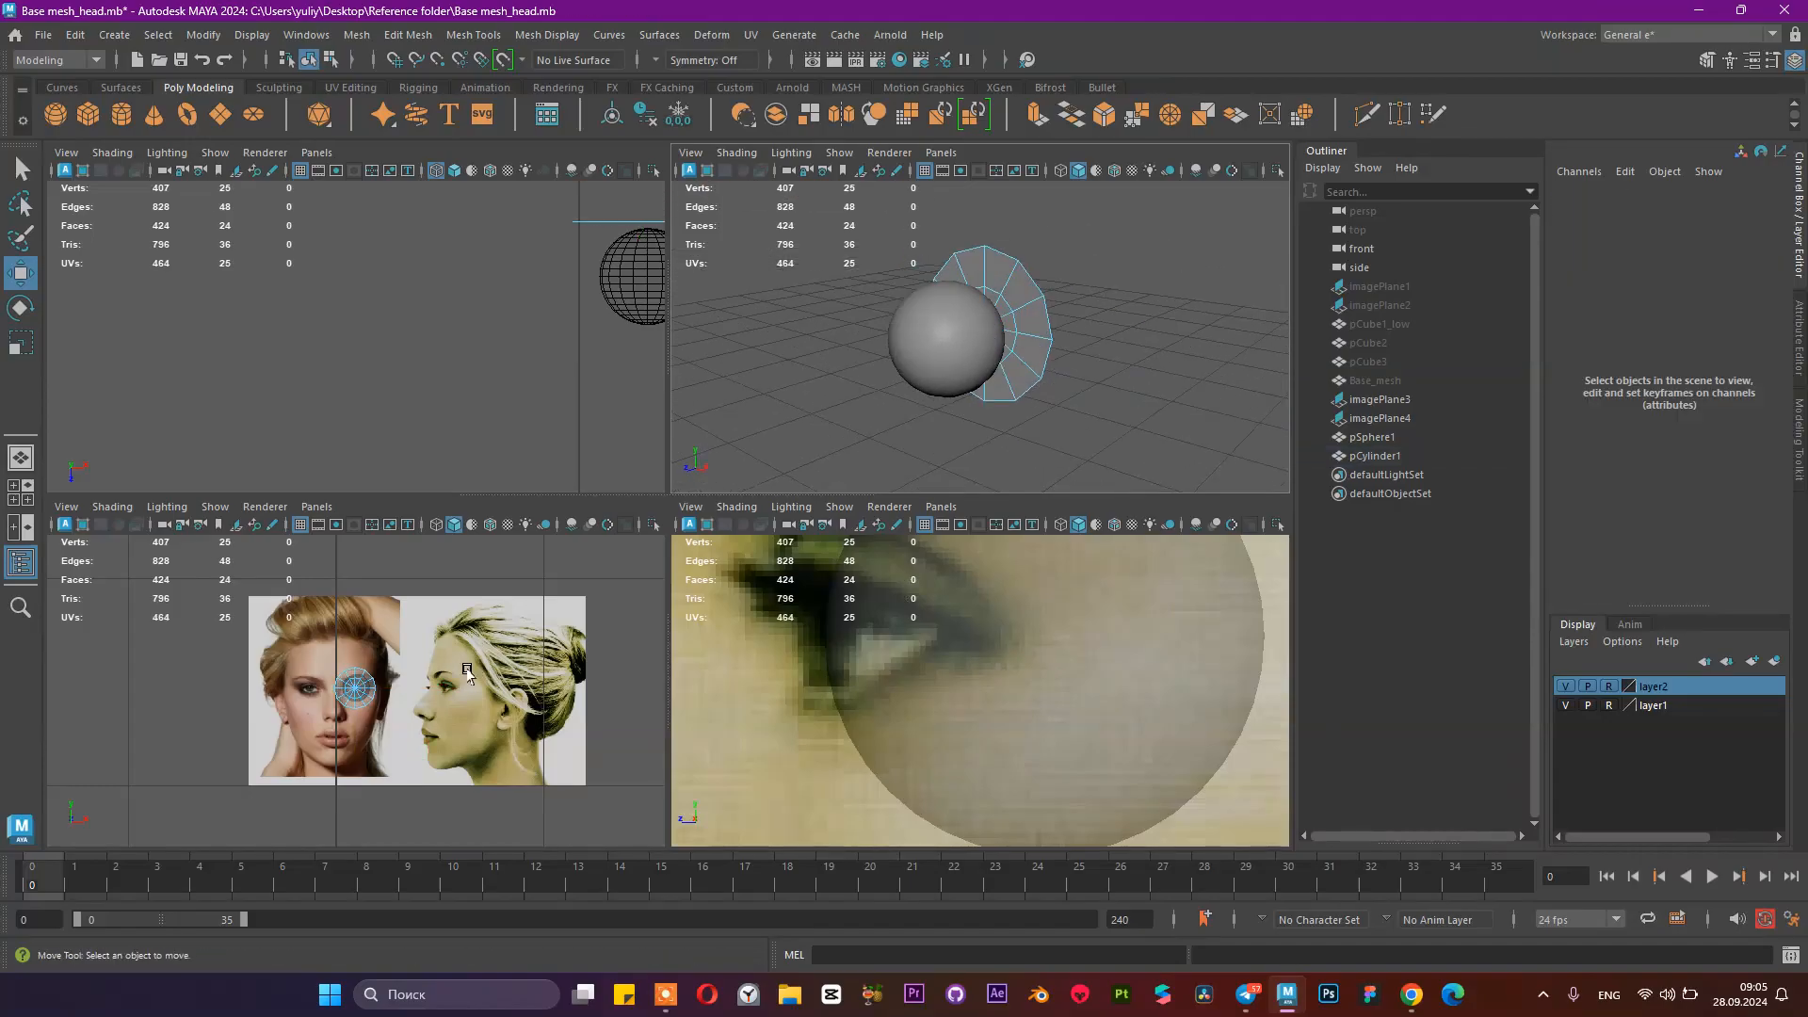
Step: Delete the inner triangular faces of the cap to leave a 12-sided ring around the eye
{"action": "scroll", "coordinate": [428, 739], "scroll_direction": "up", "scroll_amount": 2}
{"action": "scroll", "coordinate": [429, 739], "scroll_direction": "up", "scroll_amount": 2}
{"action": "key", "text": "space"}
{"action": "scroll", "coordinate": [622, 428], "scroll_direction": "up", "scroll_amount": 4}
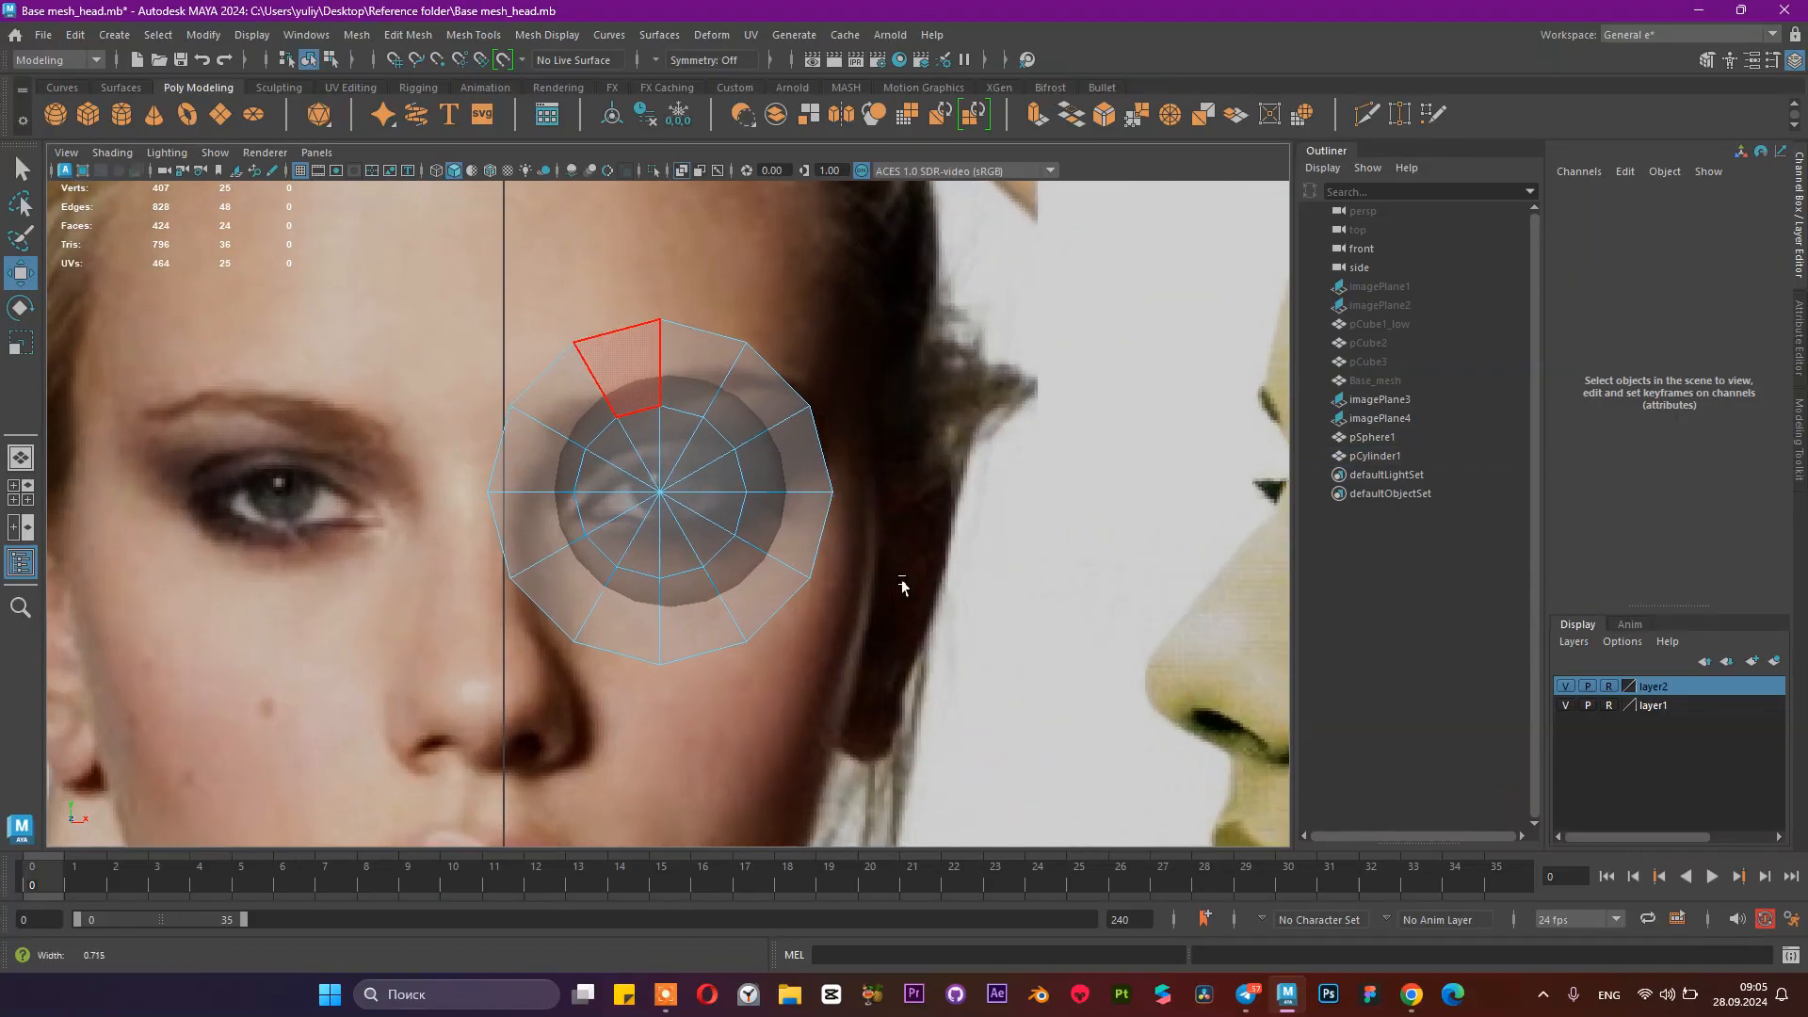
{"action": "double_click", "coordinate": [644, 484]}
{"action": "key", "text": "Delete"}
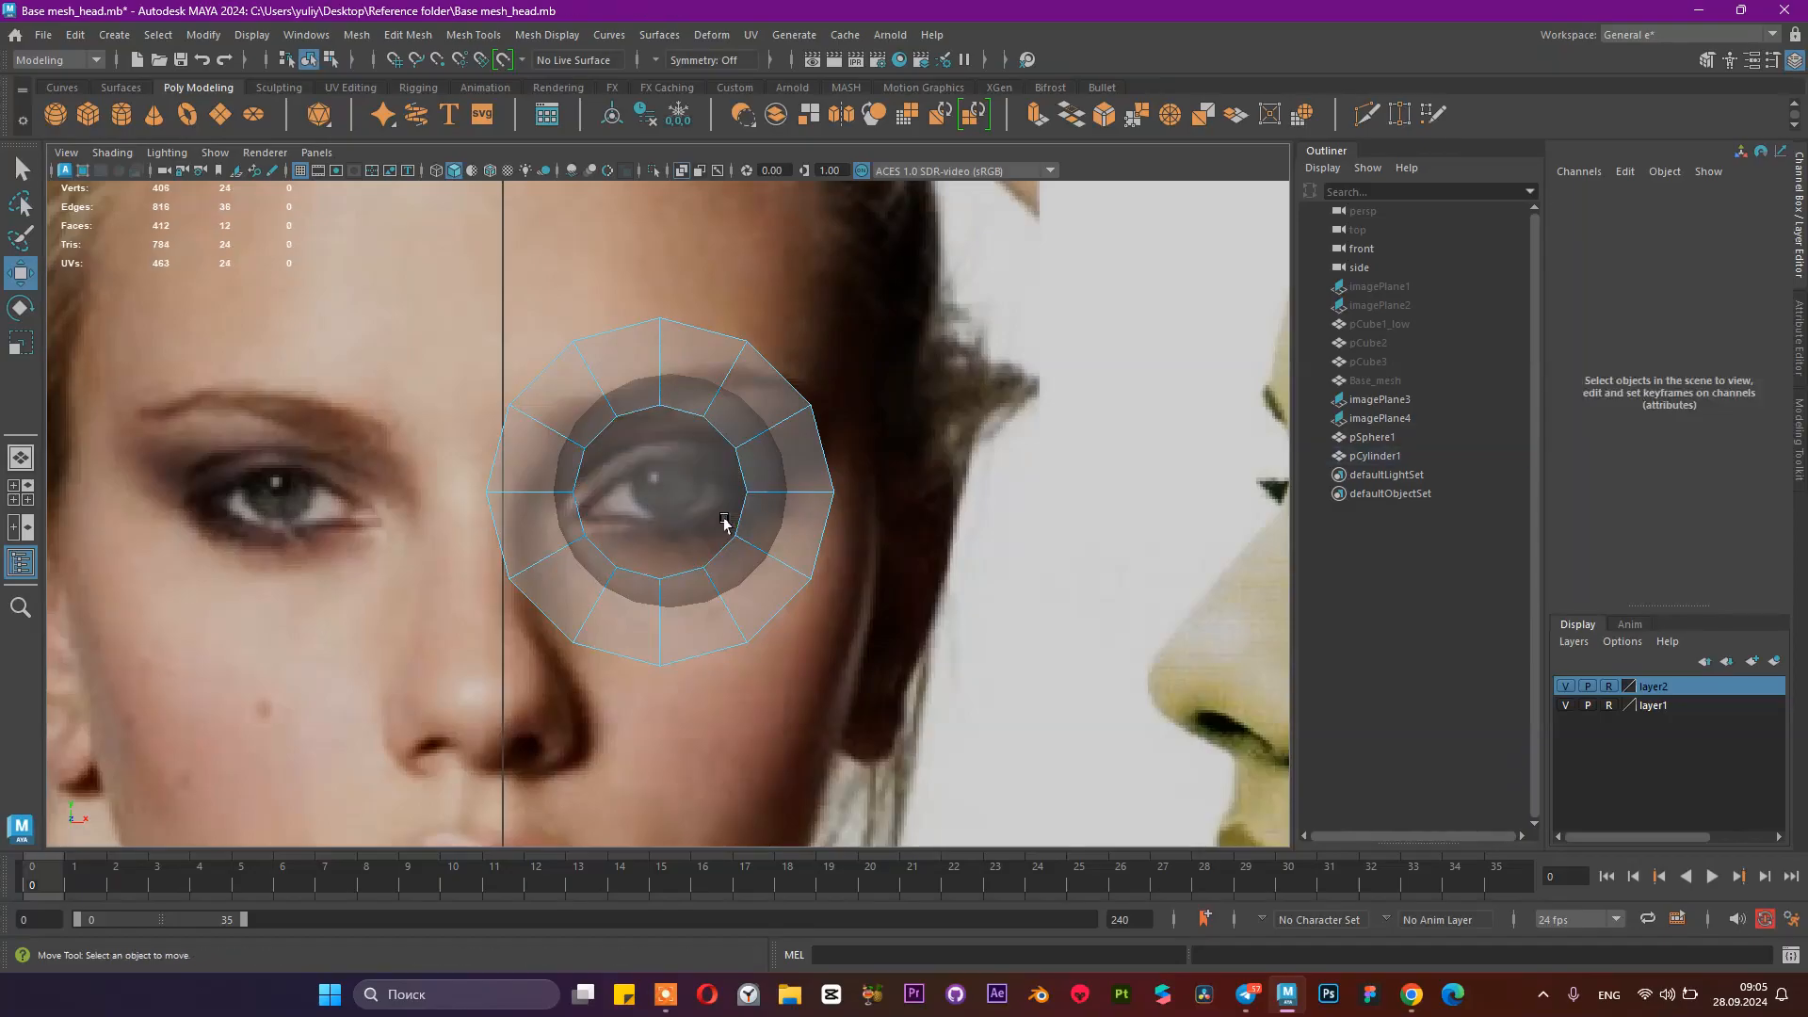
Step: Lower the whole ring to about Y 2.459 and save the scene
{"action": "right_click_drag", "start_coordinate": [769, 430], "coordinate": [858, 381]}
{"action": "left_click_drag", "start_coordinate": [660, 524], "coordinate": [665, 557]}
{"action": "key", "text": "ctrl+s"}
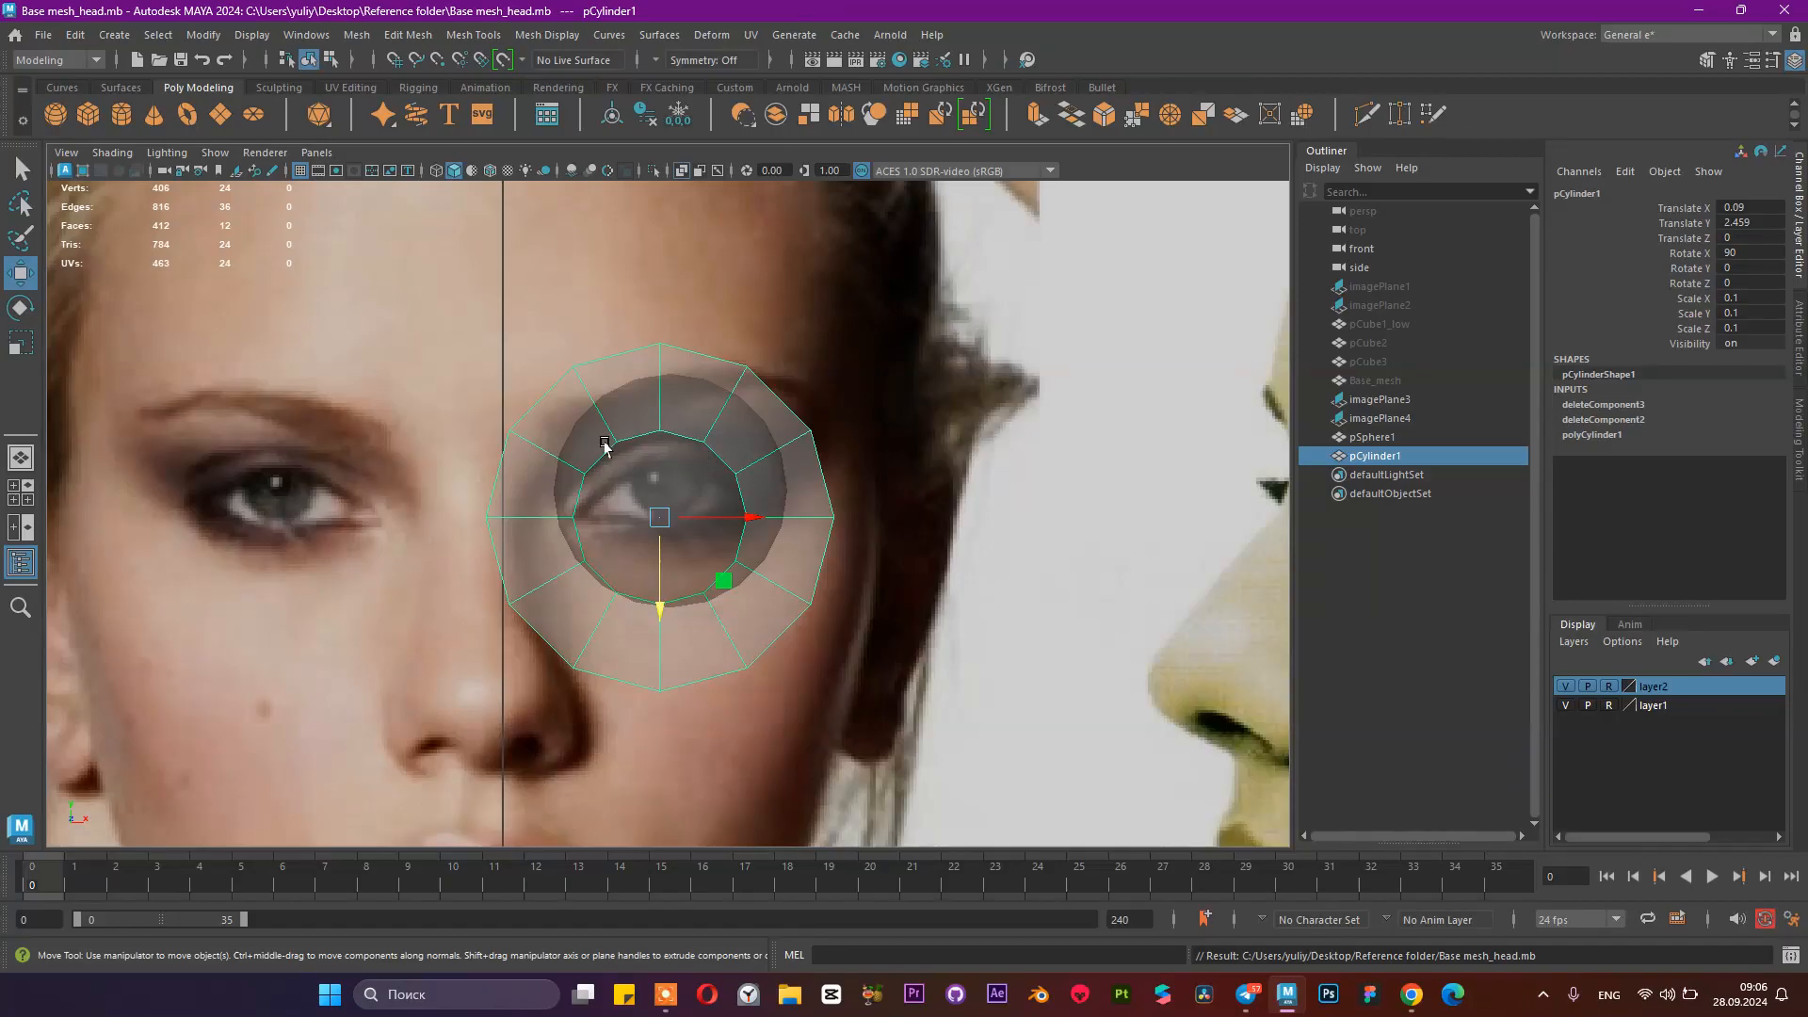
Step: Move the ring forward in front of the eyeball, to about Z 0.131
{"action": "scroll", "coordinate": [716, 485], "scroll_direction": "up", "scroll_amount": 3}
{"action": "key", "text": "space"}
{"action": "key", "text": "space"}
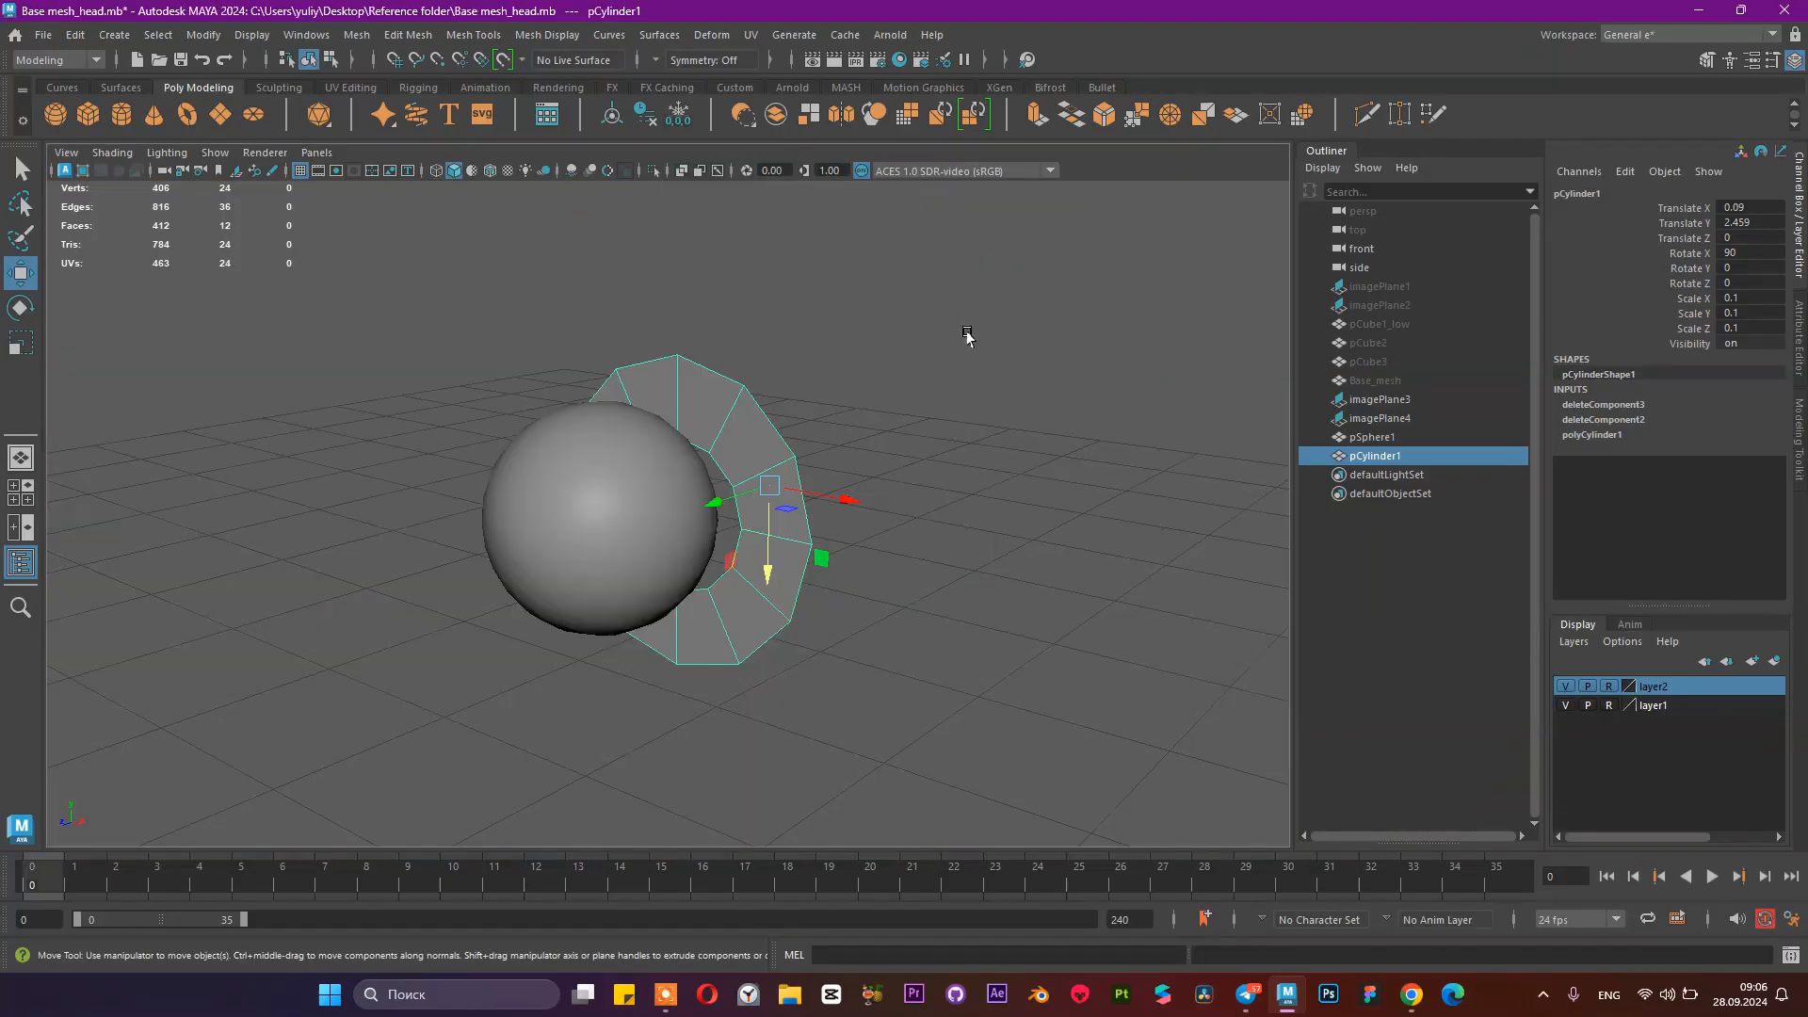
{"action": "left_click_drag", "start_coordinate": [699, 497], "coordinate": [596, 593]}
{"action": "key", "text": "space"}
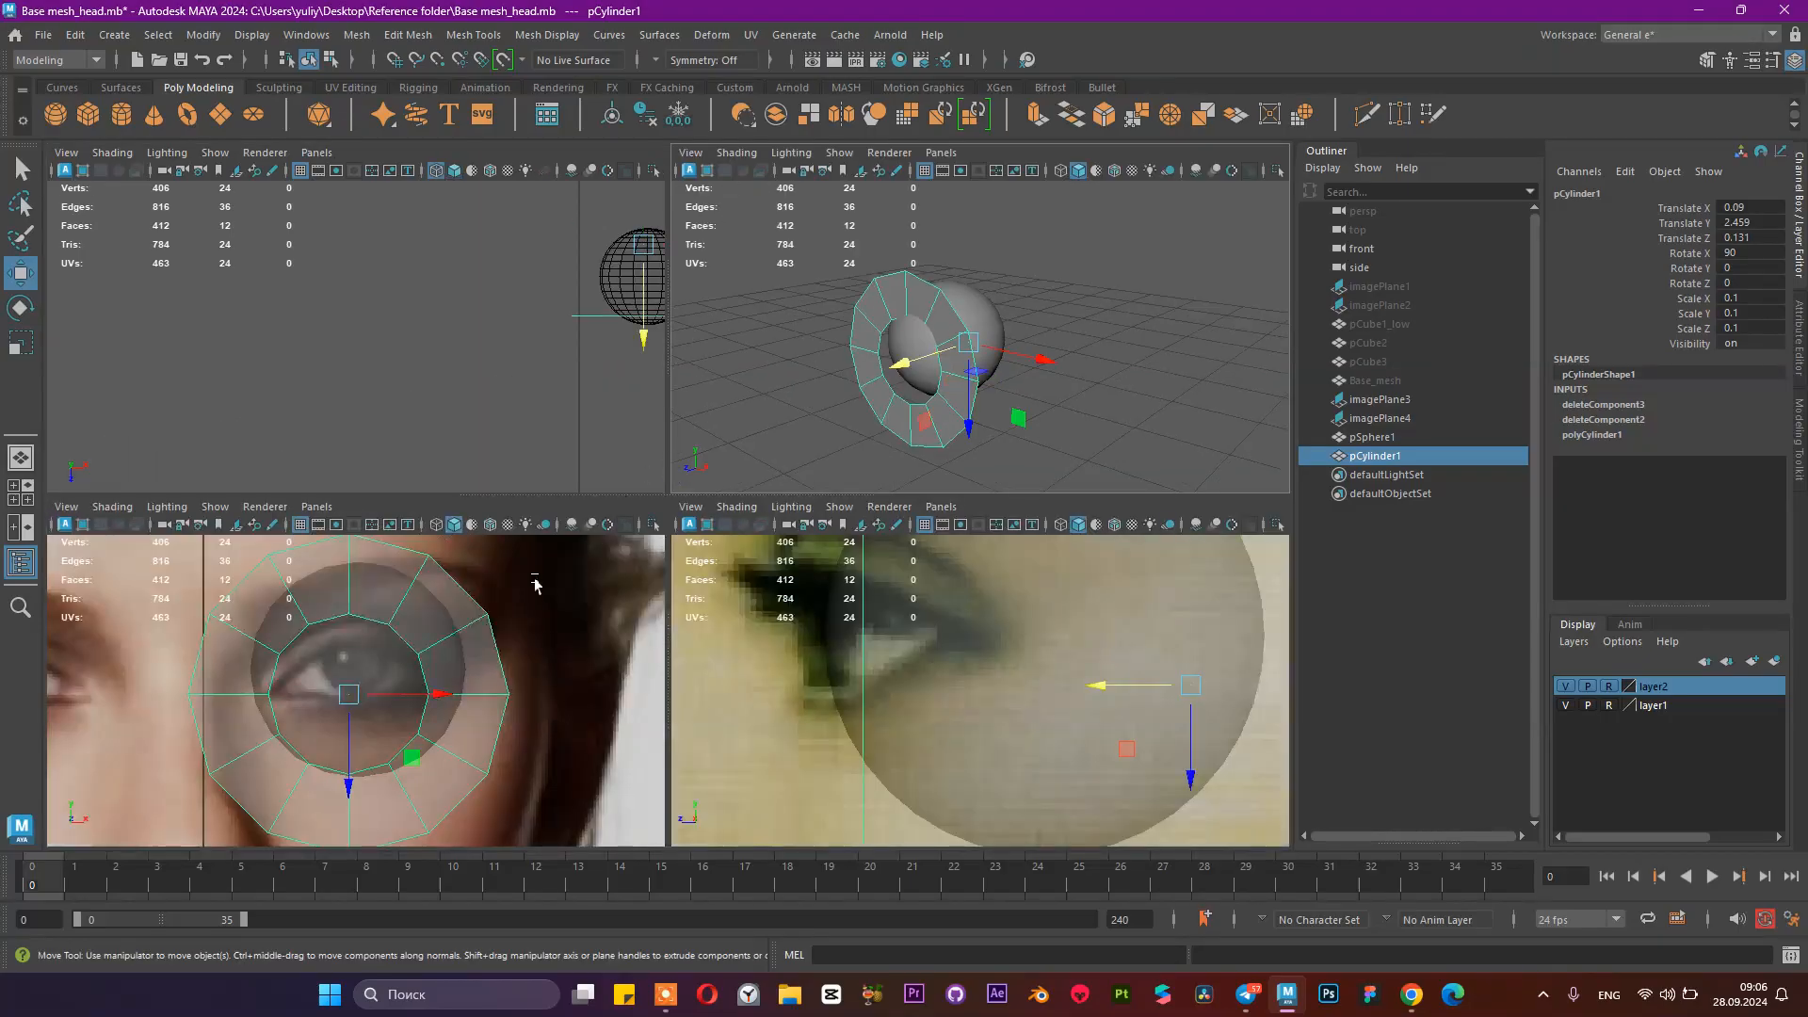
Step: In the front view, move the ring's upper and outer inner-loop vertices onto the upper eyelid line and outer eye corner
{"action": "key", "text": "space"}
{"action": "scroll", "coordinate": [565, 565], "scroll_direction": "up", "scroll_amount": 5}
{"action": "right_click_drag", "start_coordinate": [827, 420], "coordinate": [427, 456]}
{"action": "scroll", "coordinate": [746, 448], "scroll_direction": "down", "scroll_amount": 10}
{"action": "scroll", "coordinate": [744, 446], "scroll_direction": "up", "scroll_amount": 8}
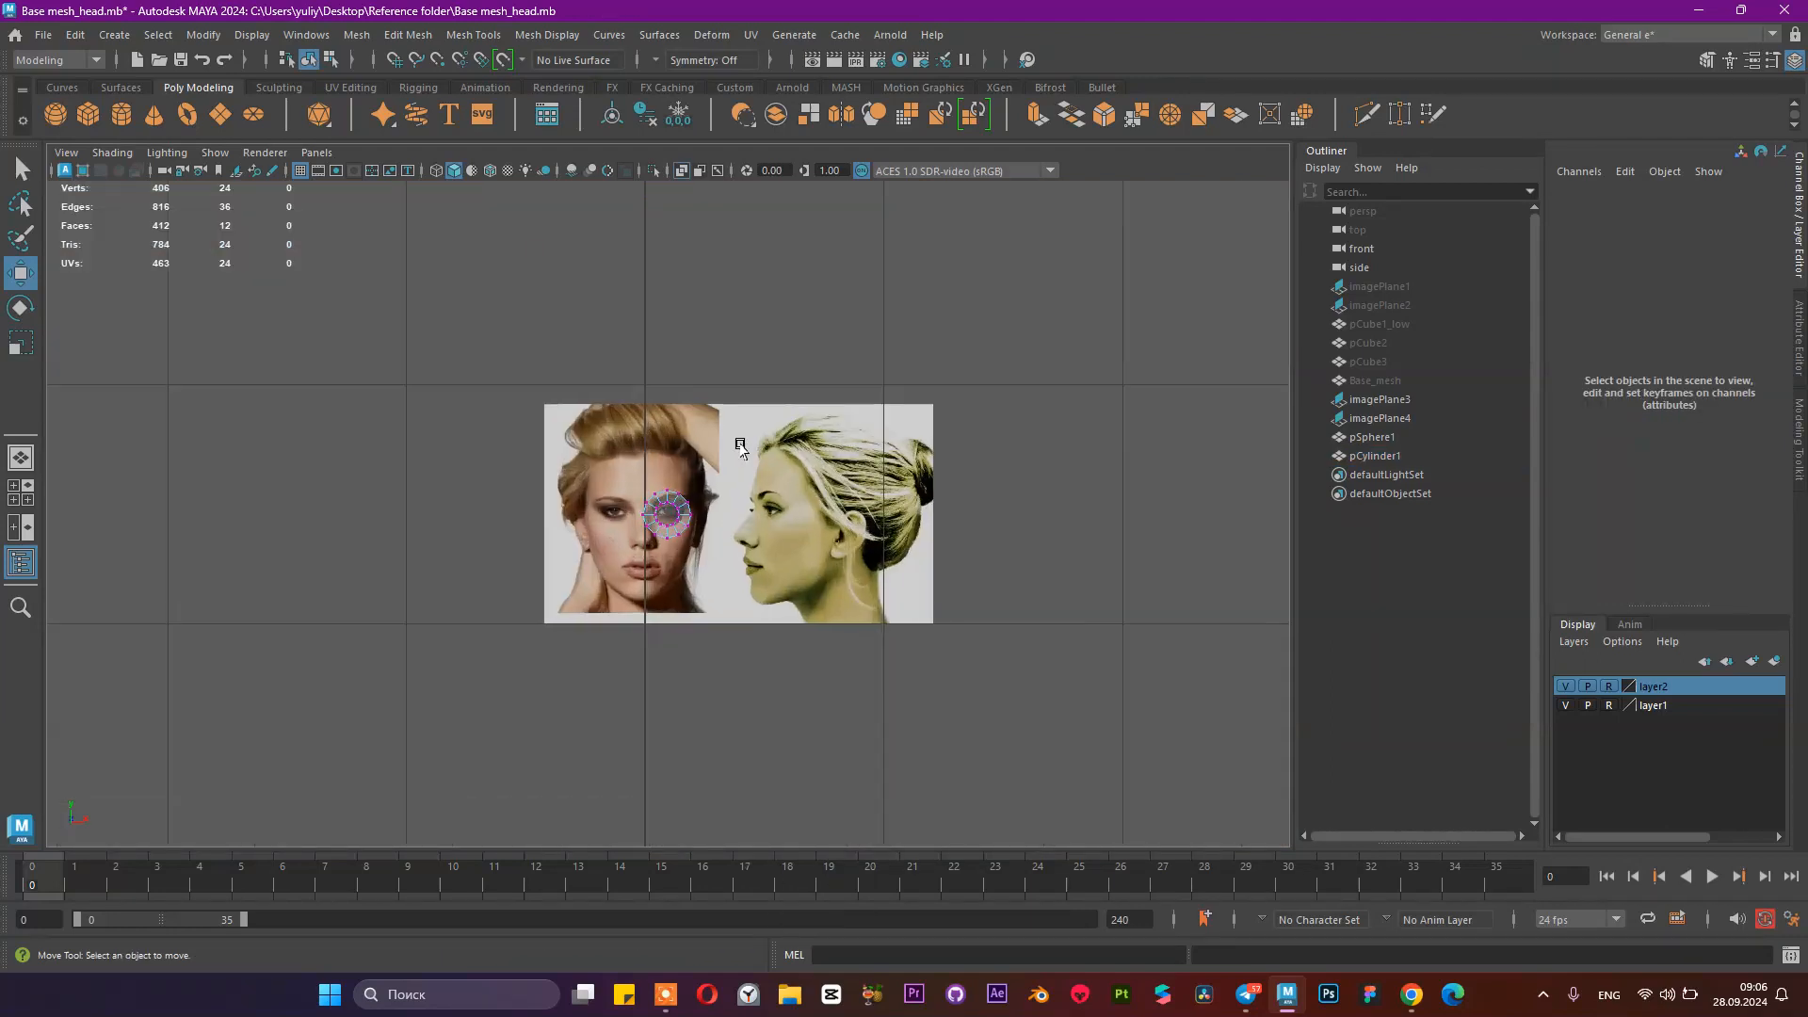
{"action": "scroll", "coordinate": [660, 468], "scroll_direction": "up", "scroll_amount": 8}
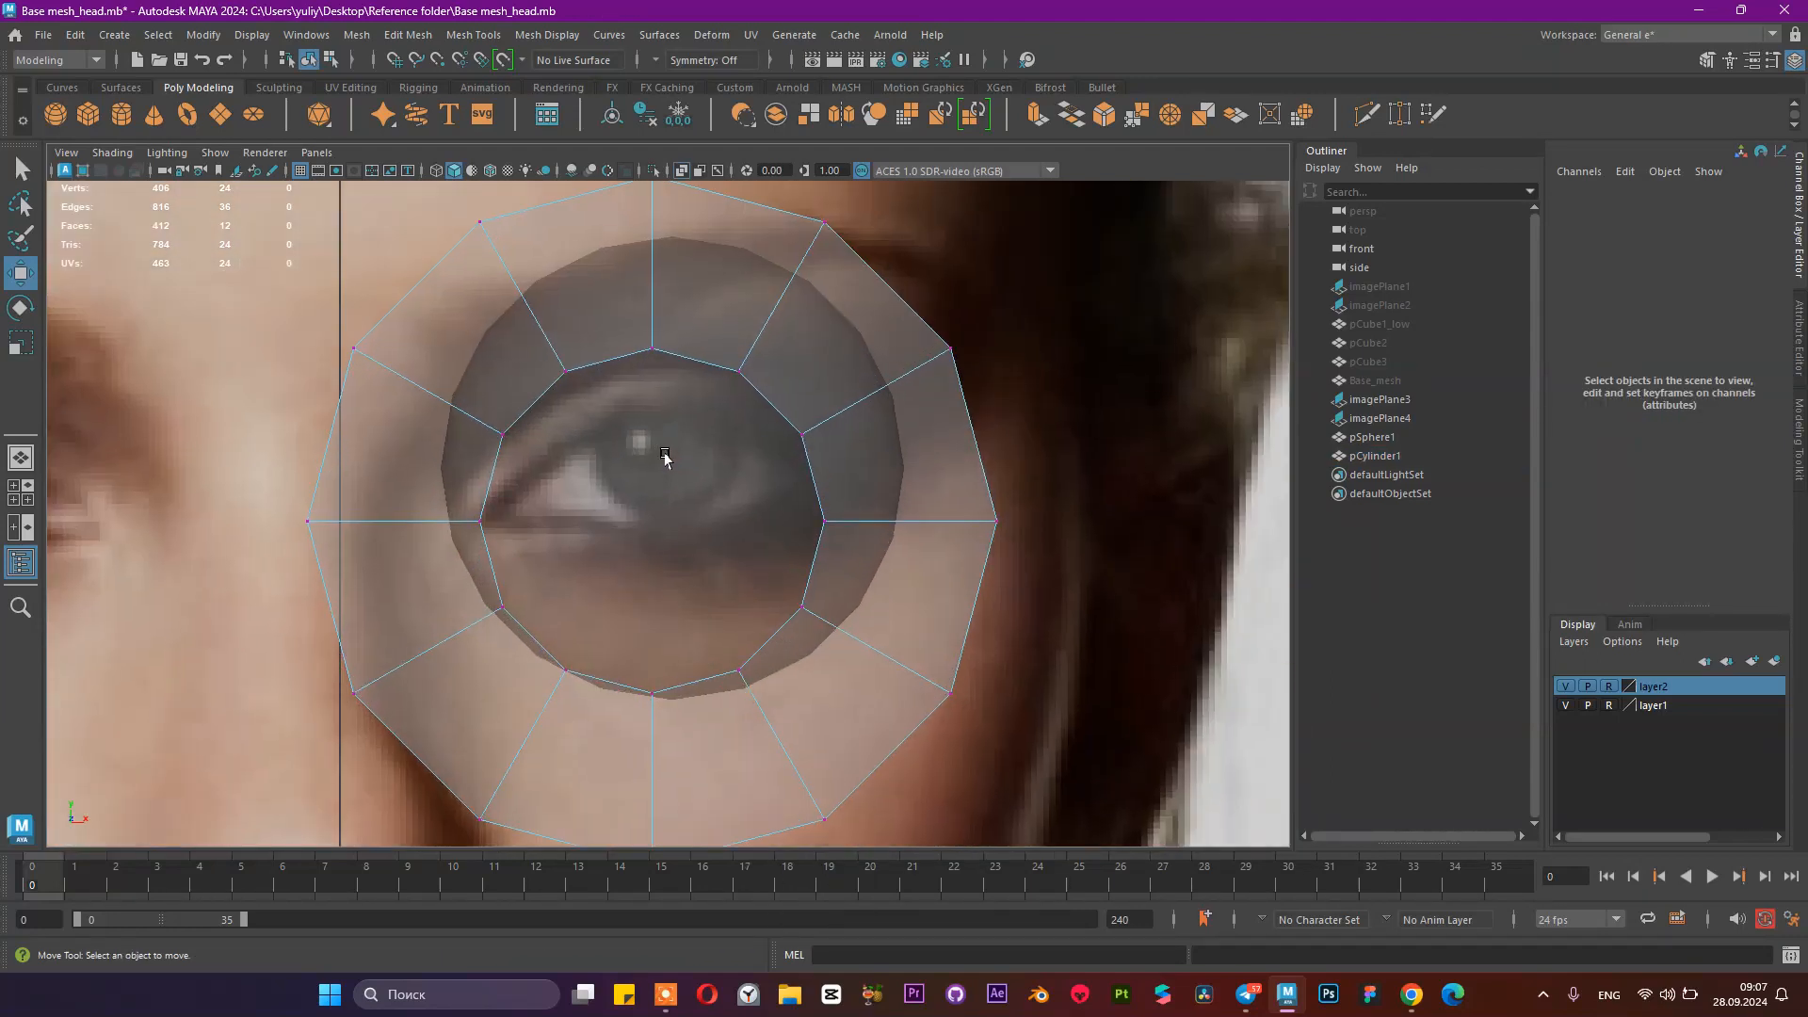
{"action": "left_click_drag", "start_coordinate": [634, 291], "coordinate": [651, 463]}
{"action": "left_click", "coordinate": [740, 358]}
{"action": "left_click_drag", "start_coordinate": [746, 428], "coordinate": [747, 477]}
{"action": "left_click", "coordinate": [848, 376]}
{"action": "left_click_drag", "start_coordinate": [856, 383], "coordinate": [796, 448]}
{"action": "left_click_drag", "start_coordinate": [906, 429], "coordinate": [869, 440]}
{"action": "left_click_drag", "start_coordinate": [810, 498], "coordinate": [836, 577]}
Step: Move the lower inner-loop vertices up one by one onto the lower eyelid line of the reference photo
{"action": "left_click", "coordinate": [815, 617]}
{"action": "left_click_drag", "start_coordinate": [817, 680], "coordinate": [816, 597]}
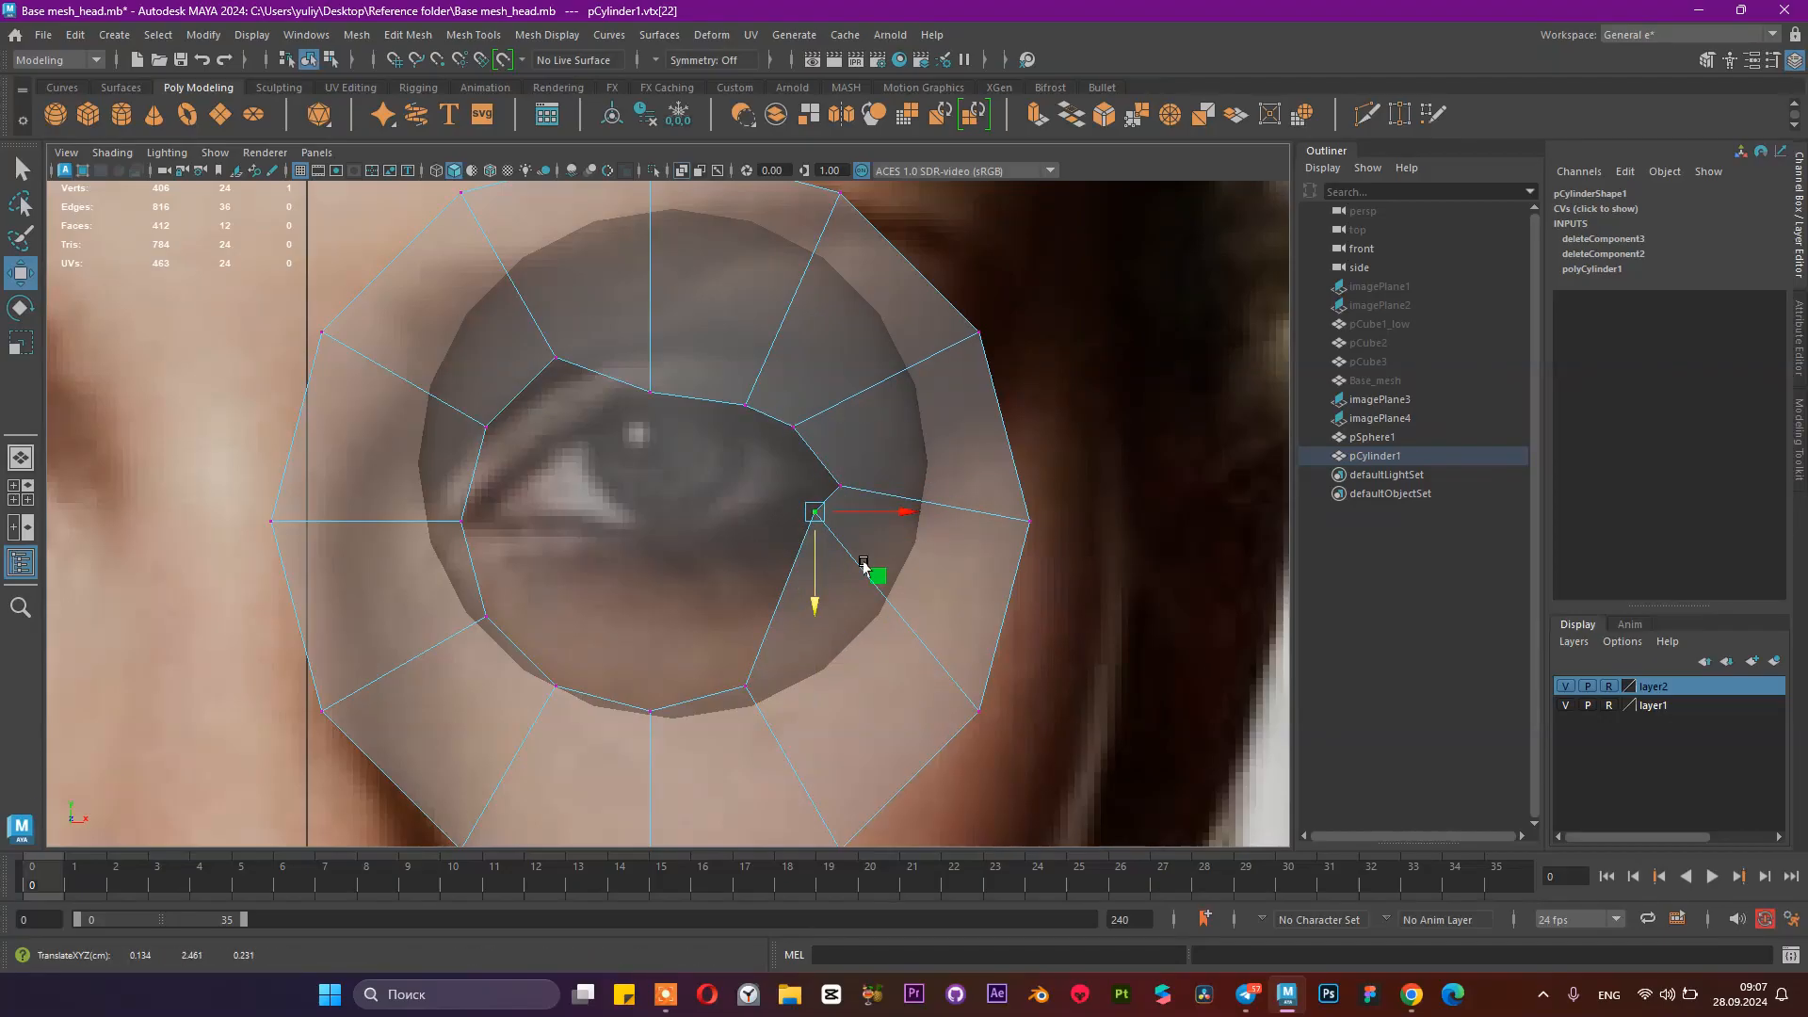
{"action": "left_click_drag", "start_coordinate": [890, 520], "coordinate": [845, 546]}
{"action": "left_click", "coordinate": [746, 686]}
{"action": "left_click_drag", "start_coordinate": [738, 738], "coordinate": [719, 610]}
{"action": "left_click_drag", "start_coordinate": [835, 536], "coordinate": [792, 538]}
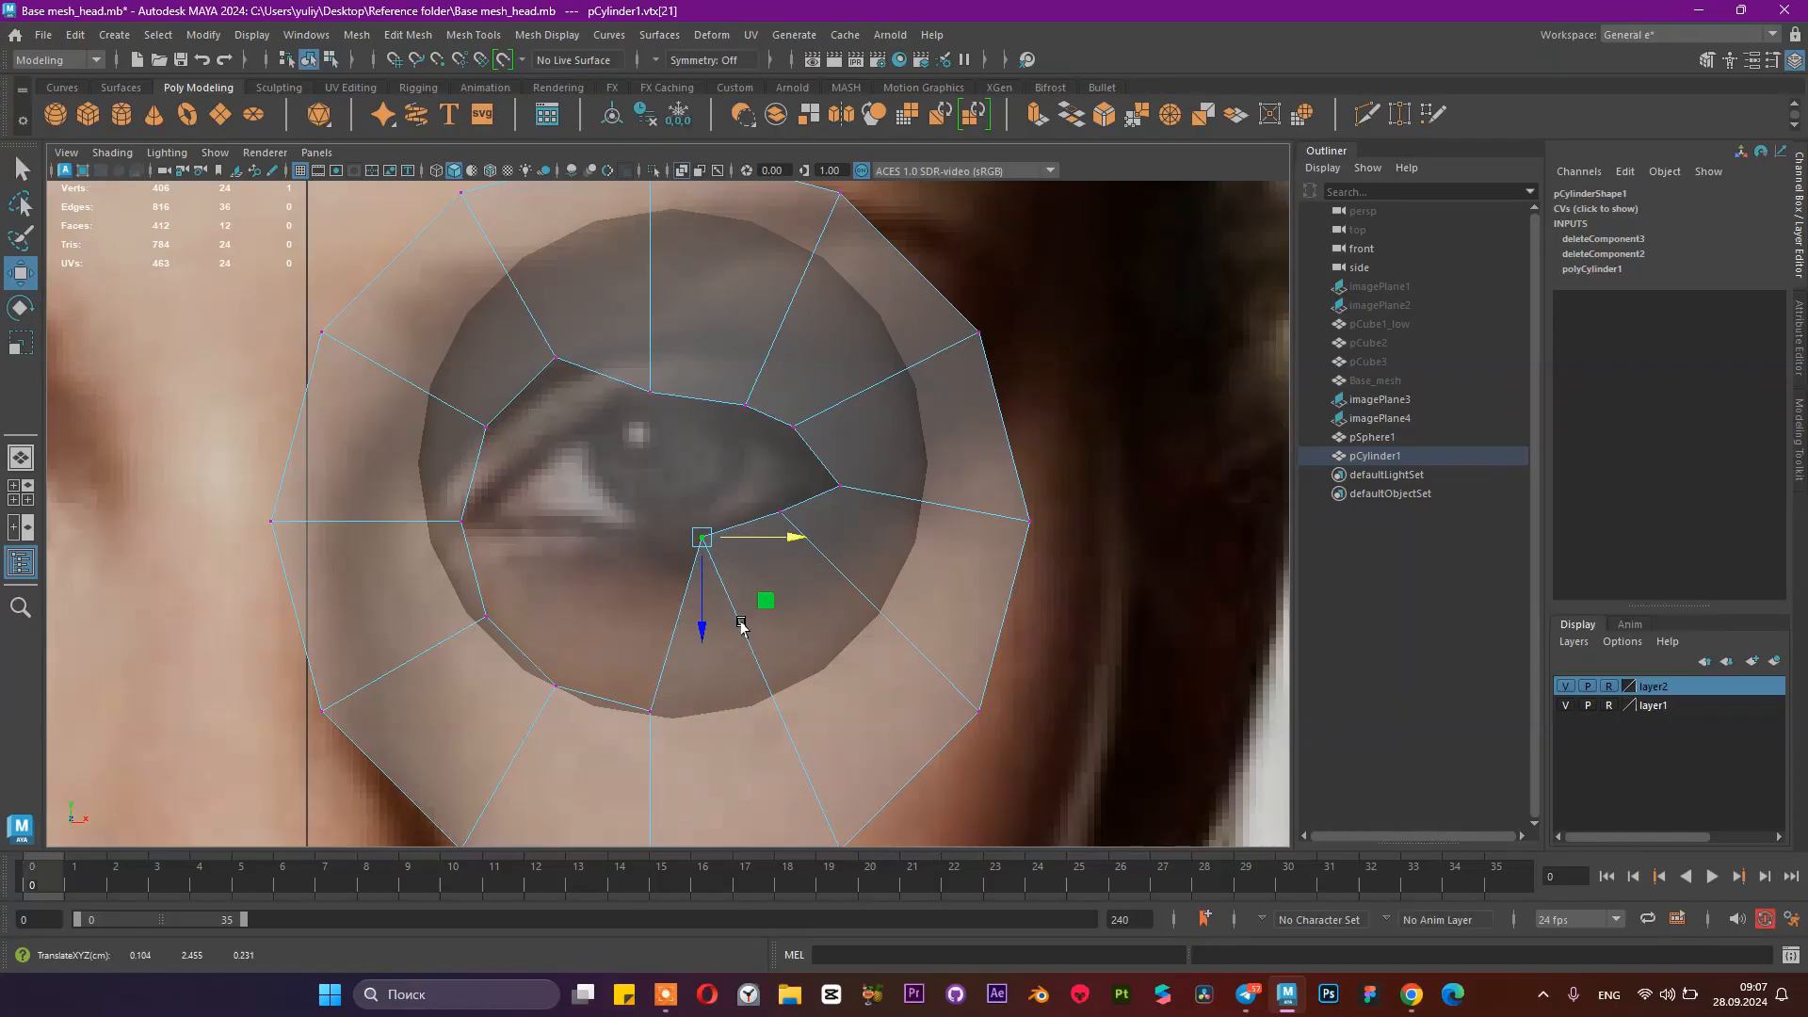
{"action": "left_click", "coordinate": [652, 715]}
{"action": "left_click_drag", "start_coordinate": [651, 785], "coordinate": [646, 616]}
{"action": "left_click", "coordinate": [555, 685]}
{"action": "left_click_drag", "start_coordinate": [565, 748], "coordinate": [602, 610]}
{"action": "left_click_drag", "start_coordinate": [614, 533], "coordinate": [650, 537]}
{"action": "left_click", "coordinate": [480, 617]}
{"action": "left_click_drag", "start_coordinate": [486, 680], "coordinate": [625, 553]}
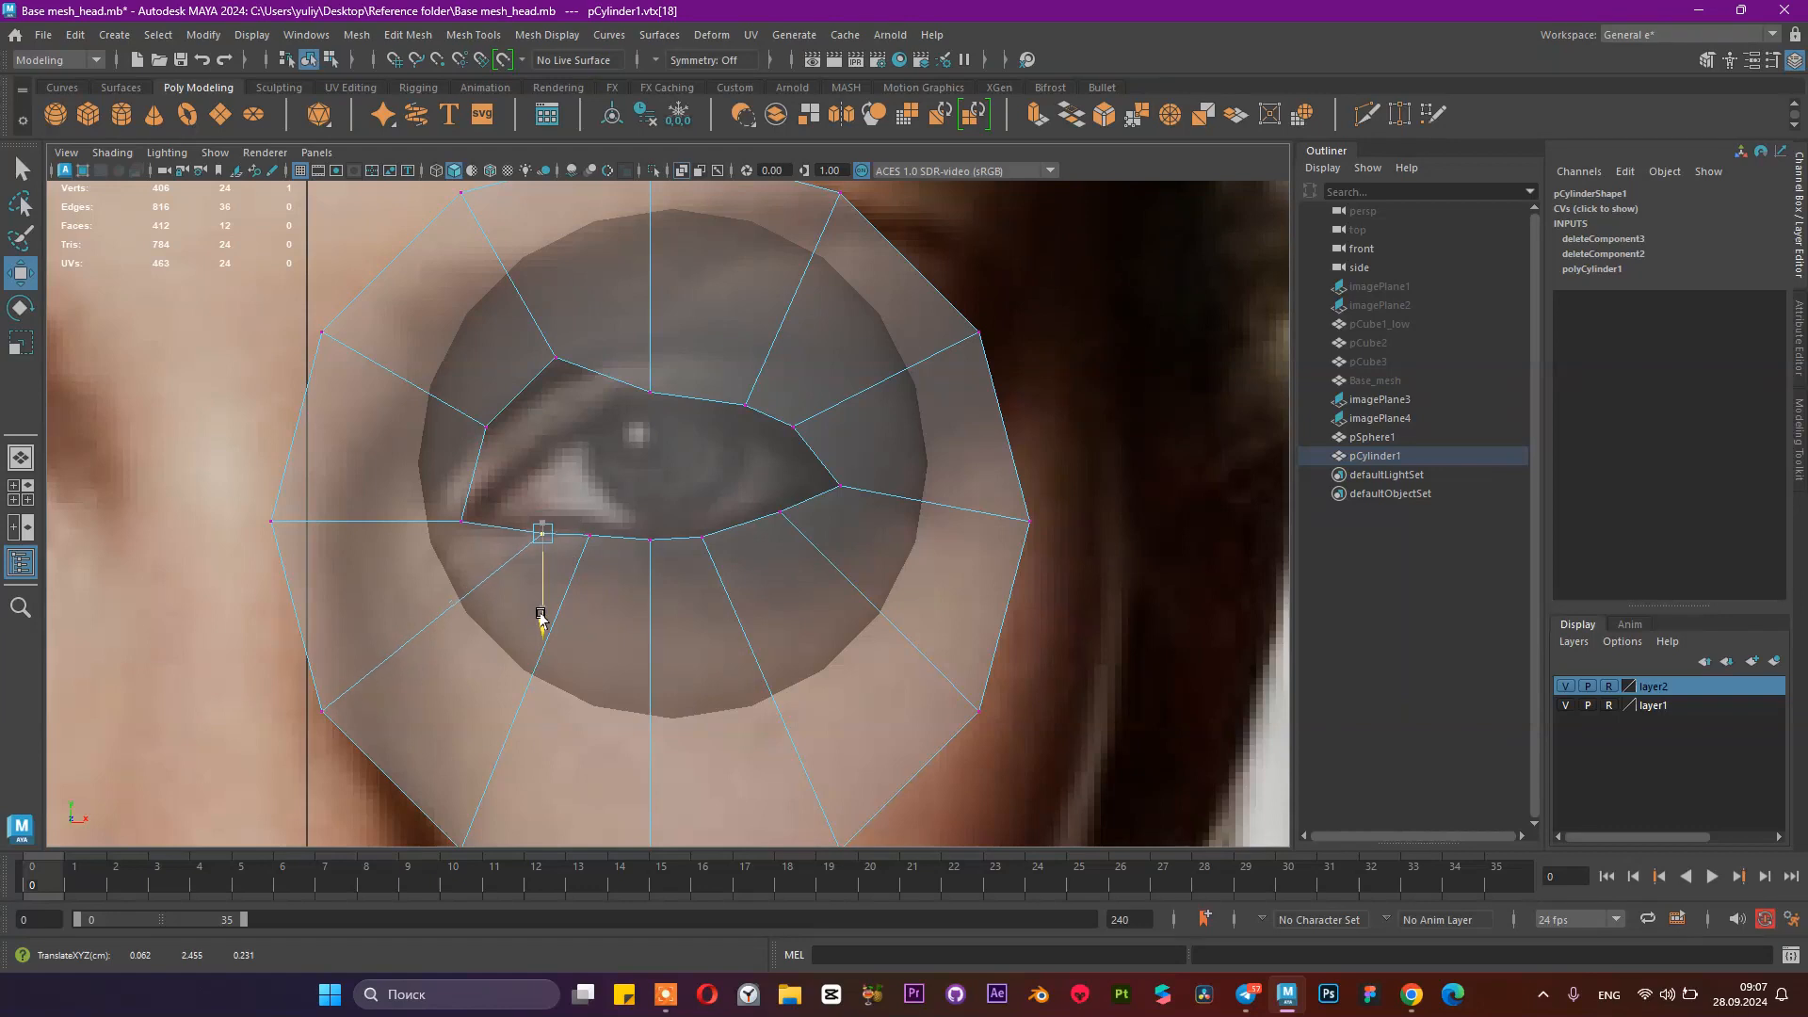
Step: Place the two innermost inner-loop vertices at the inner corner of the eye
{"action": "left_click", "coordinate": [462, 519]}
{"action": "left_click_drag", "start_coordinate": [514, 521], "coordinate": [543, 502]}
{"action": "left_click_drag", "start_coordinate": [463, 391], "coordinate": [530, 459]}
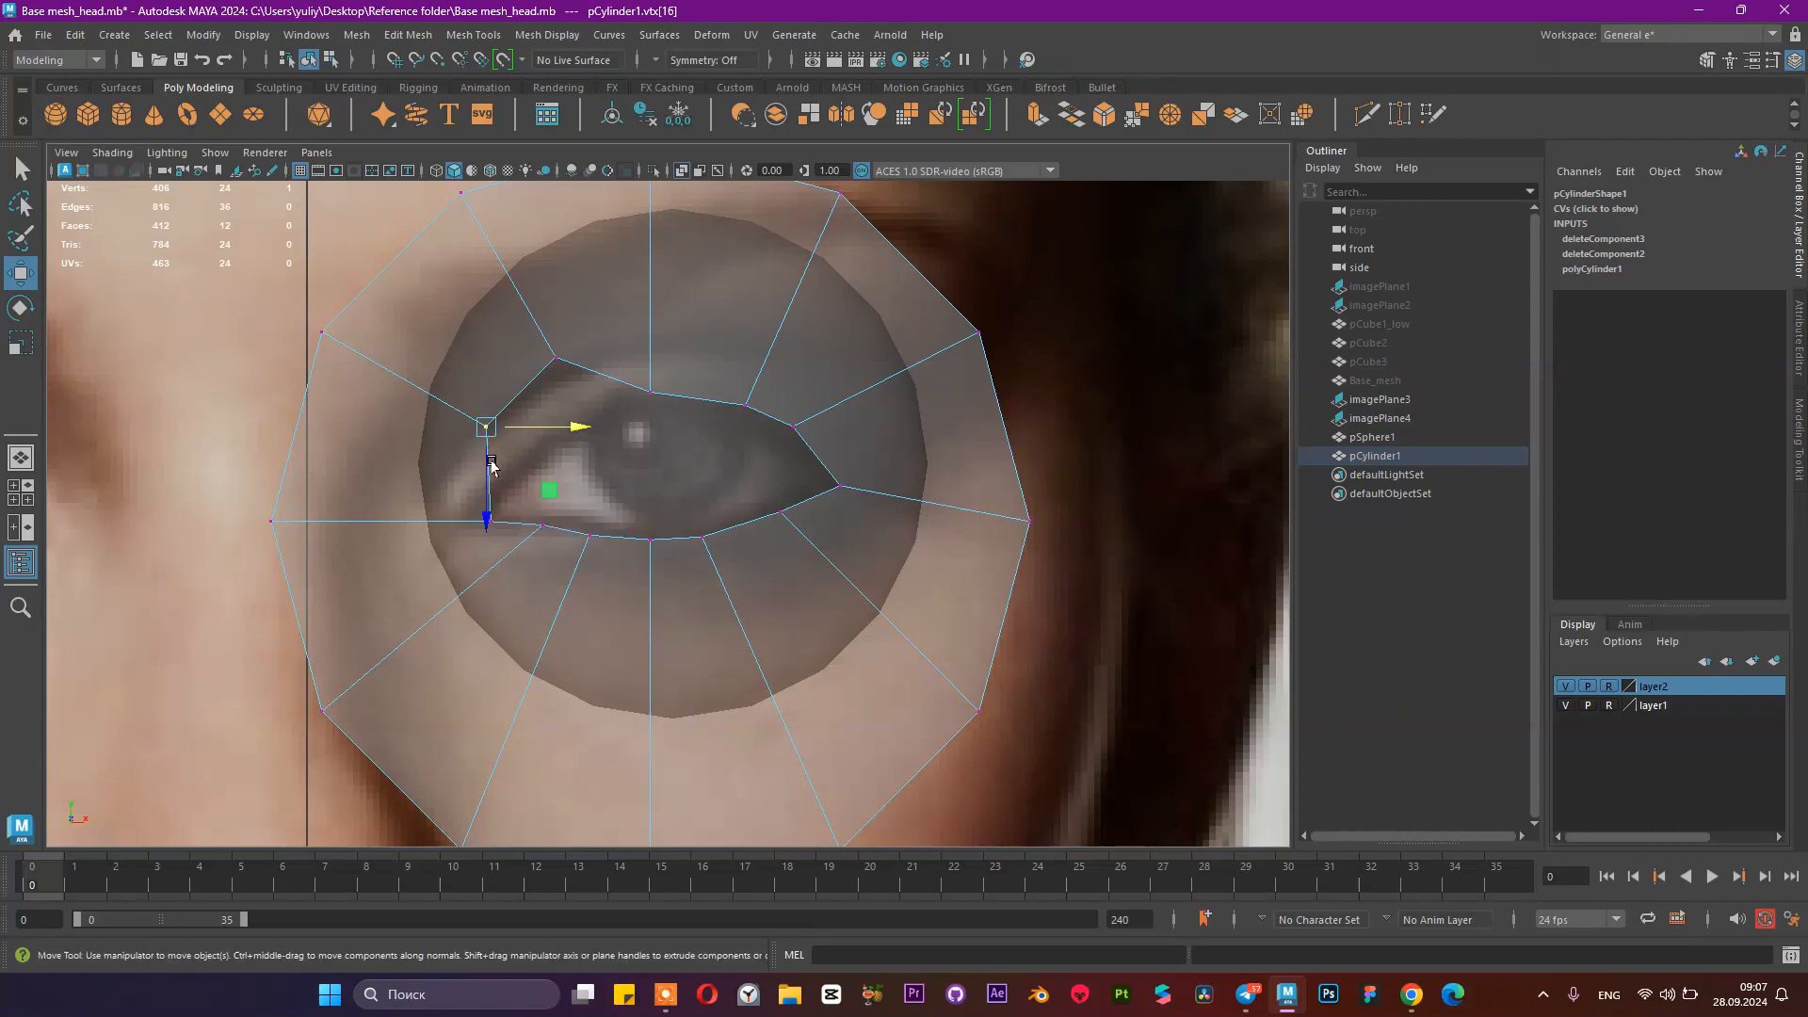
{"action": "left_click", "coordinate": [473, 506]}
{"action": "left_click", "coordinate": [503, 439]}
{"action": "left_click_drag", "start_coordinate": [480, 514], "coordinate": [475, 577]}
{"action": "left_click_drag", "start_coordinate": [549, 492], "coordinate": [532, 499]}
{"action": "left_click_drag", "start_coordinate": [474, 570], "coordinate": [472, 584]}
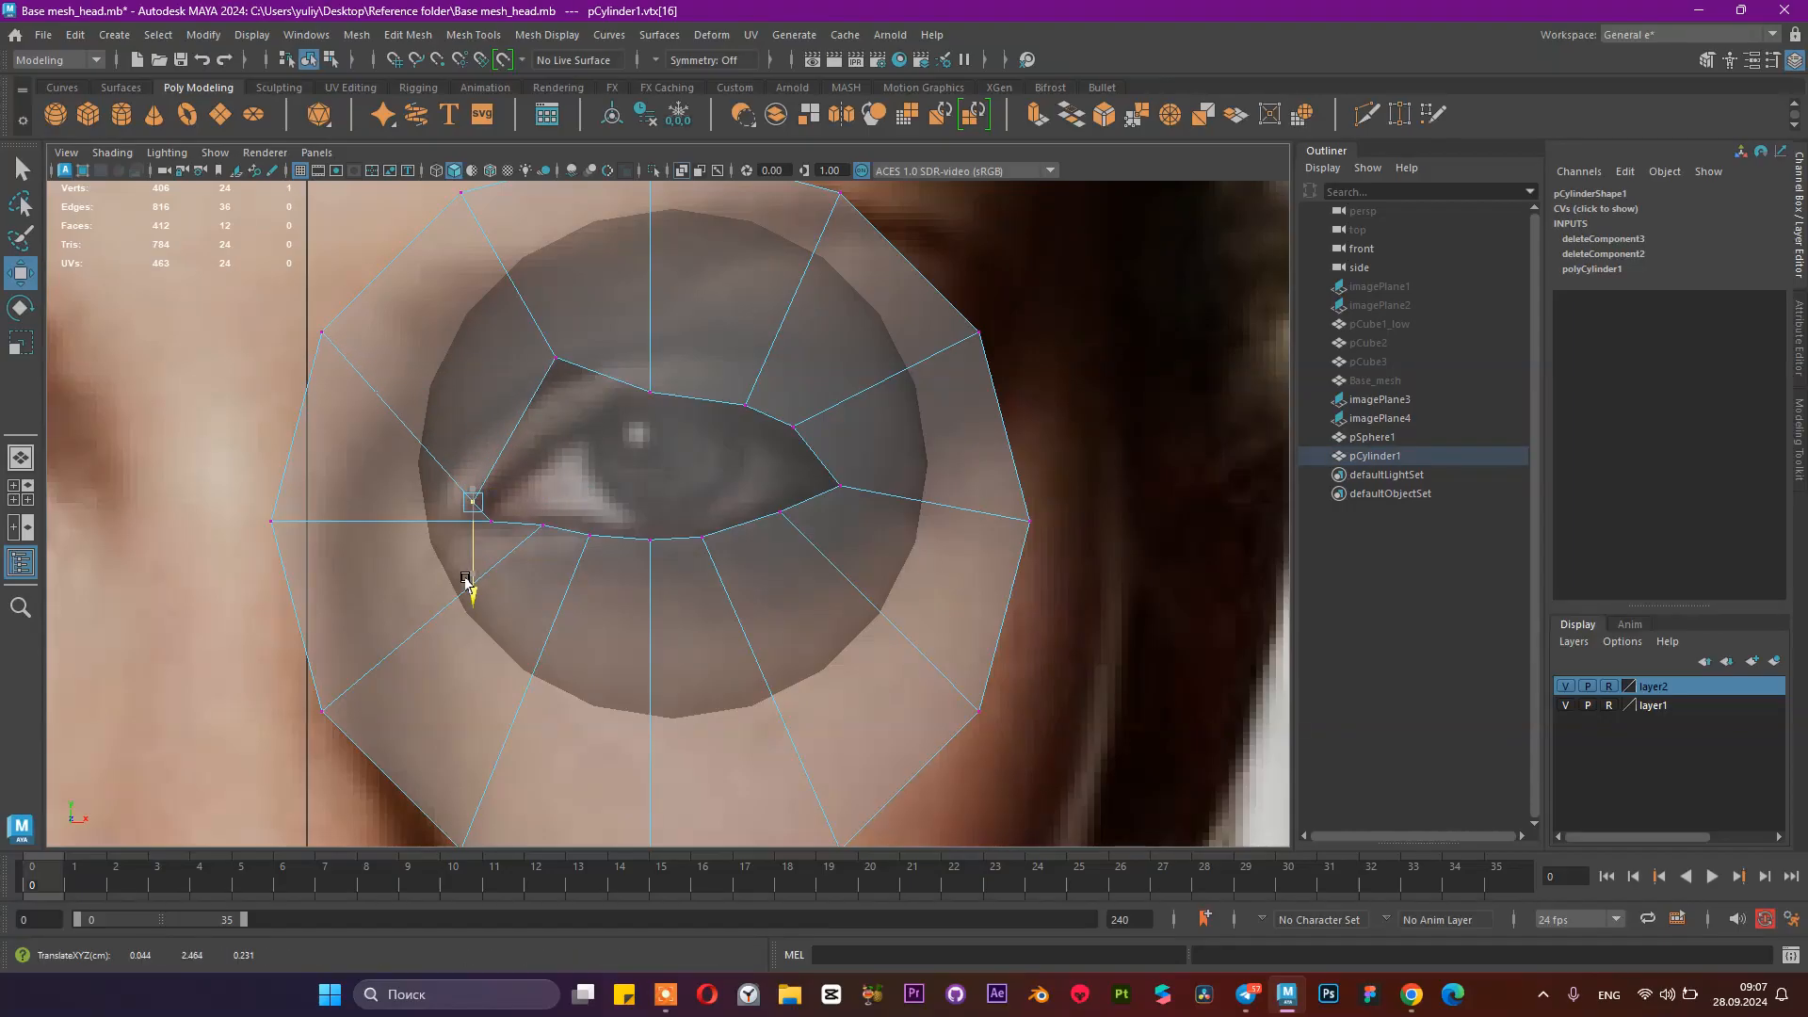
Step: Fit the inner and middle upper-lid vertices to the upper eyelid line and space them evenly
{"action": "left_click_drag", "start_coordinate": [520, 339], "coordinate": [562, 505]}
{"action": "left_click_drag", "start_coordinate": [610, 365], "coordinate": [658, 420]}
{"action": "left_click_drag", "start_coordinate": [650, 482], "coordinate": [650, 476]}
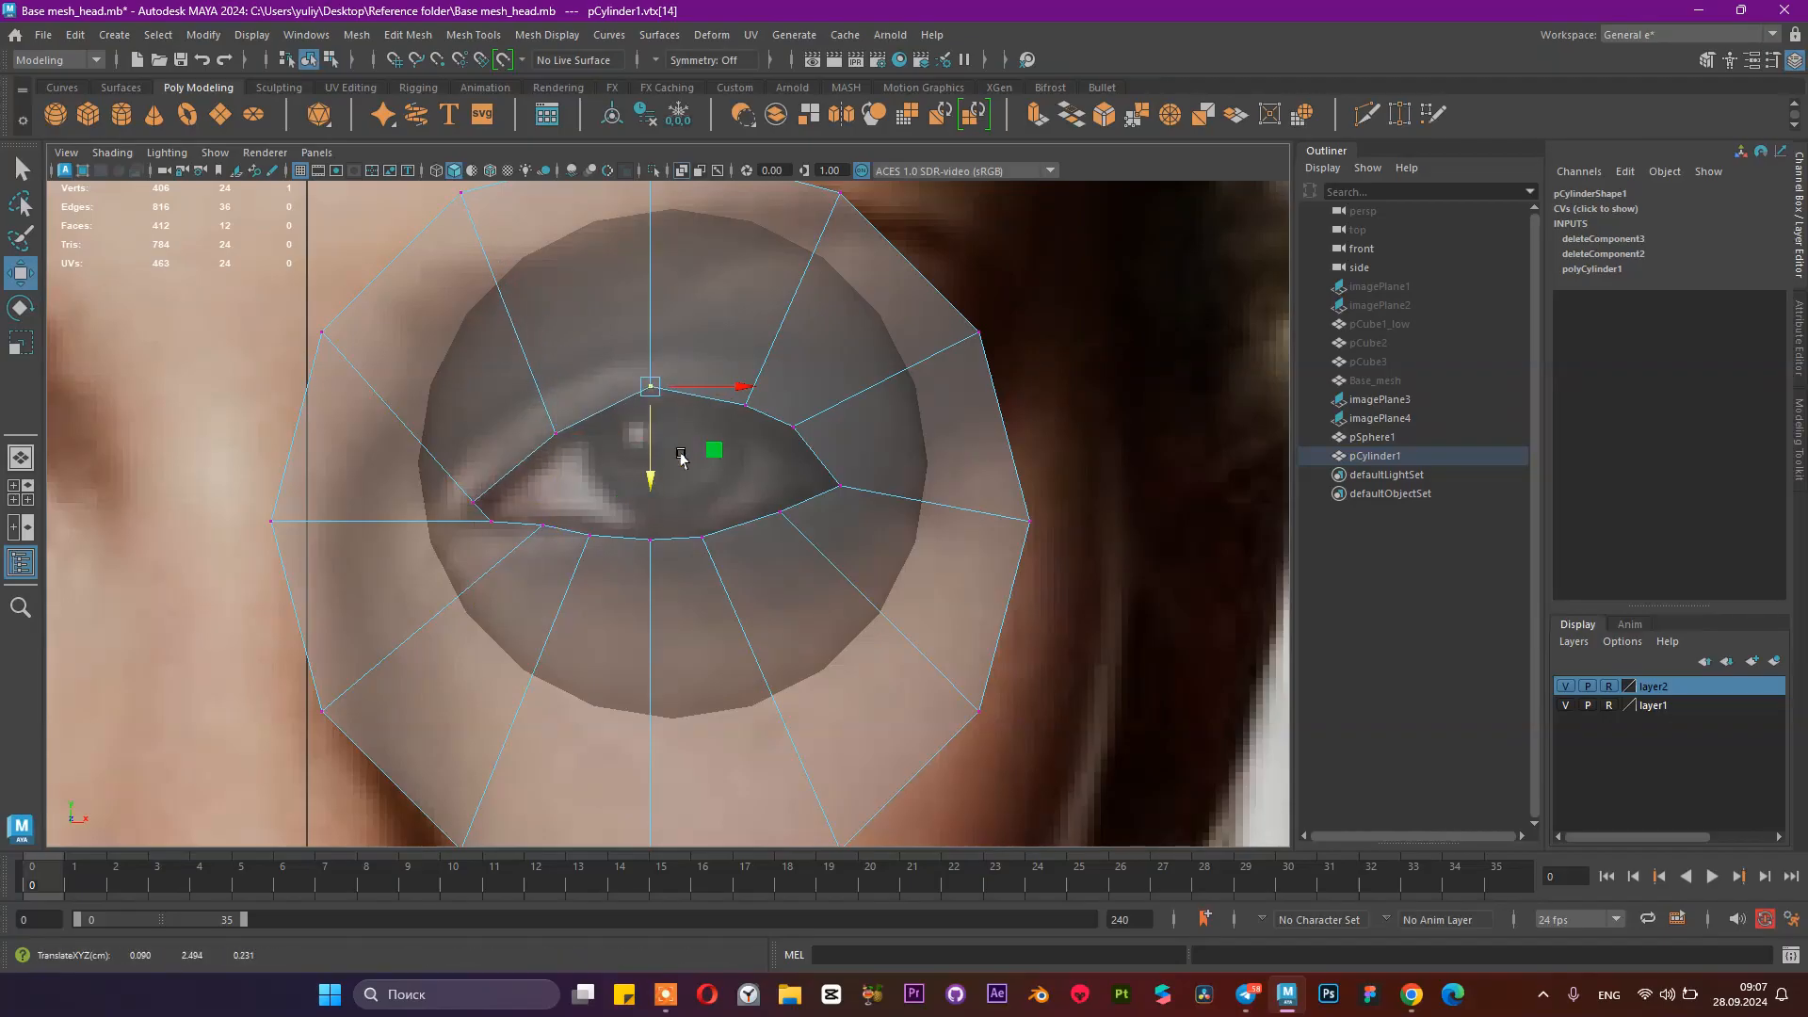
{"action": "left_click_drag", "start_coordinate": [738, 387], "coordinate": [791, 405]}
{"action": "left_click", "coordinate": [745, 404]}
{"action": "left_click_drag", "start_coordinate": [733, 497], "coordinate": [734, 483]}
{"action": "left_click", "coordinate": [643, 386]}
{"action": "left_click_drag", "start_coordinate": [724, 392], "coordinate": [711, 394]}
Step: Raise the outer eye corner vertex and shift the two neighbouring upper-lid vertices to follow the outer eyelid curve
{"action": "left_click", "coordinate": [839, 486]}
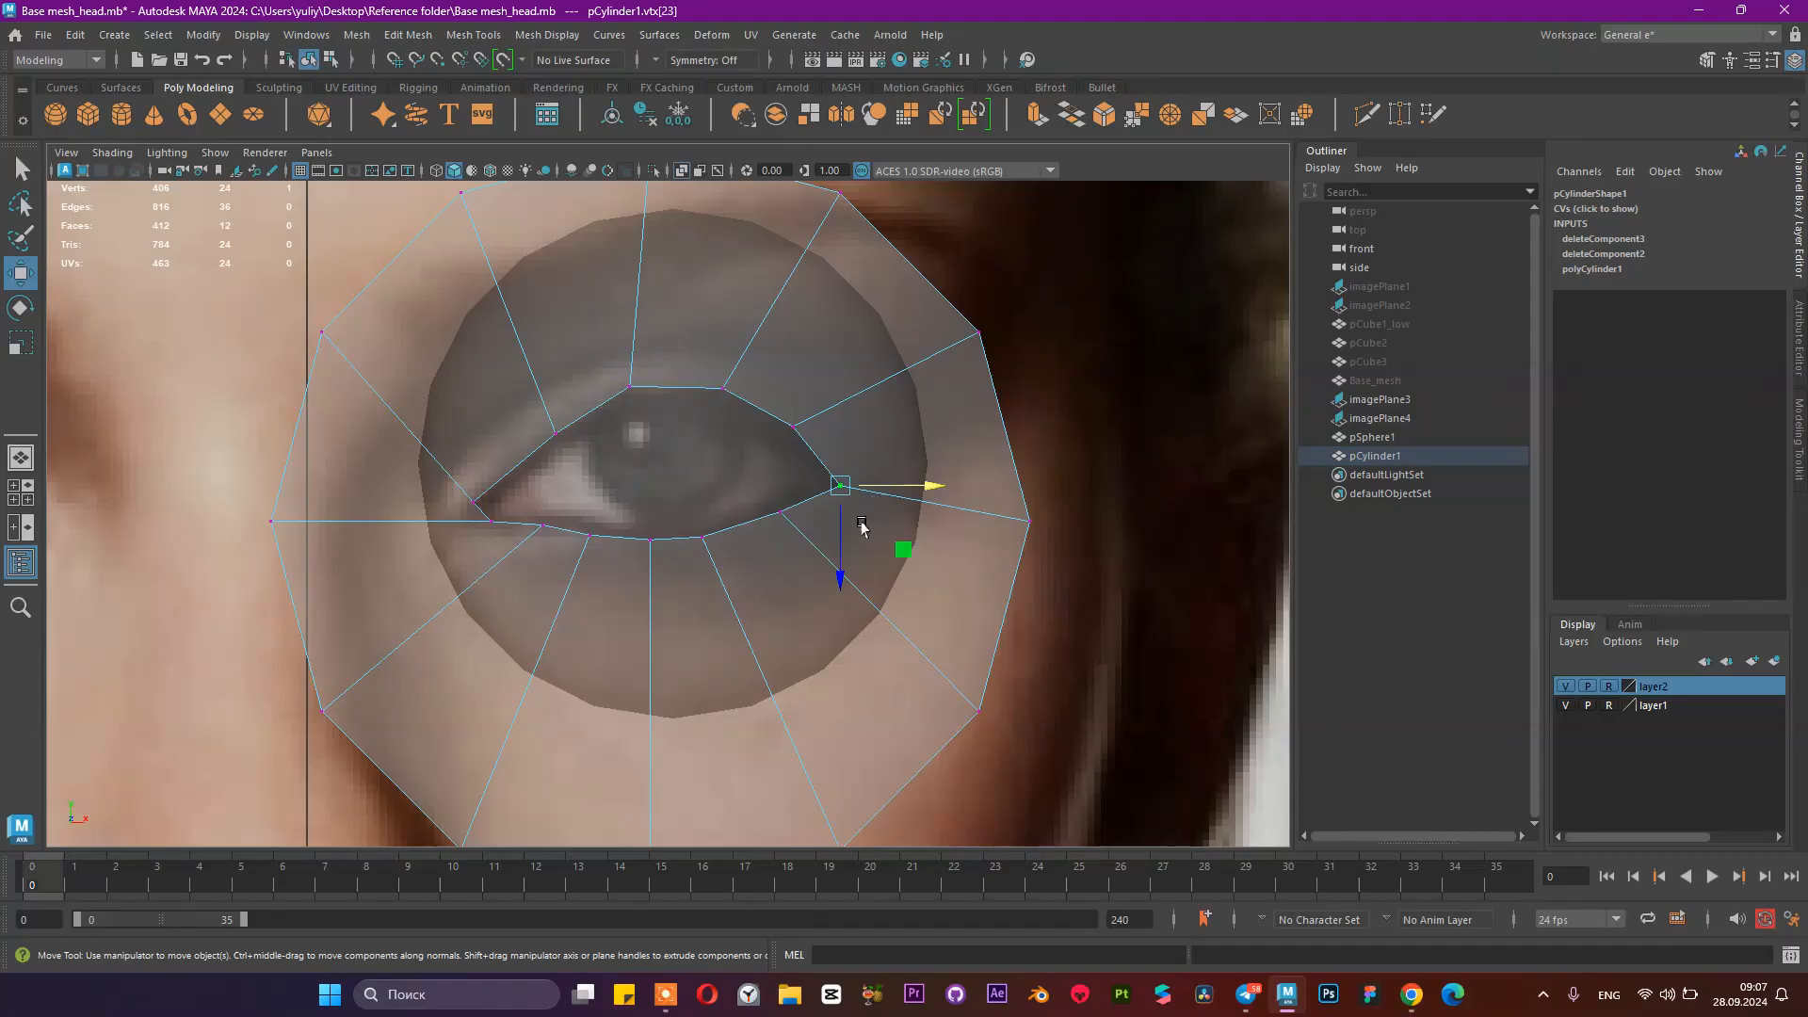
{"action": "left_click_drag", "start_coordinate": [851, 555], "coordinate": [852, 528]}
{"action": "left_click", "coordinate": [793, 426]}
{"action": "left_click_drag", "start_coordinate": [859, 425], "coordinate": [848, 424]}
{"action": "left_click_drag", "start_coordinate": [776, 507], "coordinate": [783, 492]}
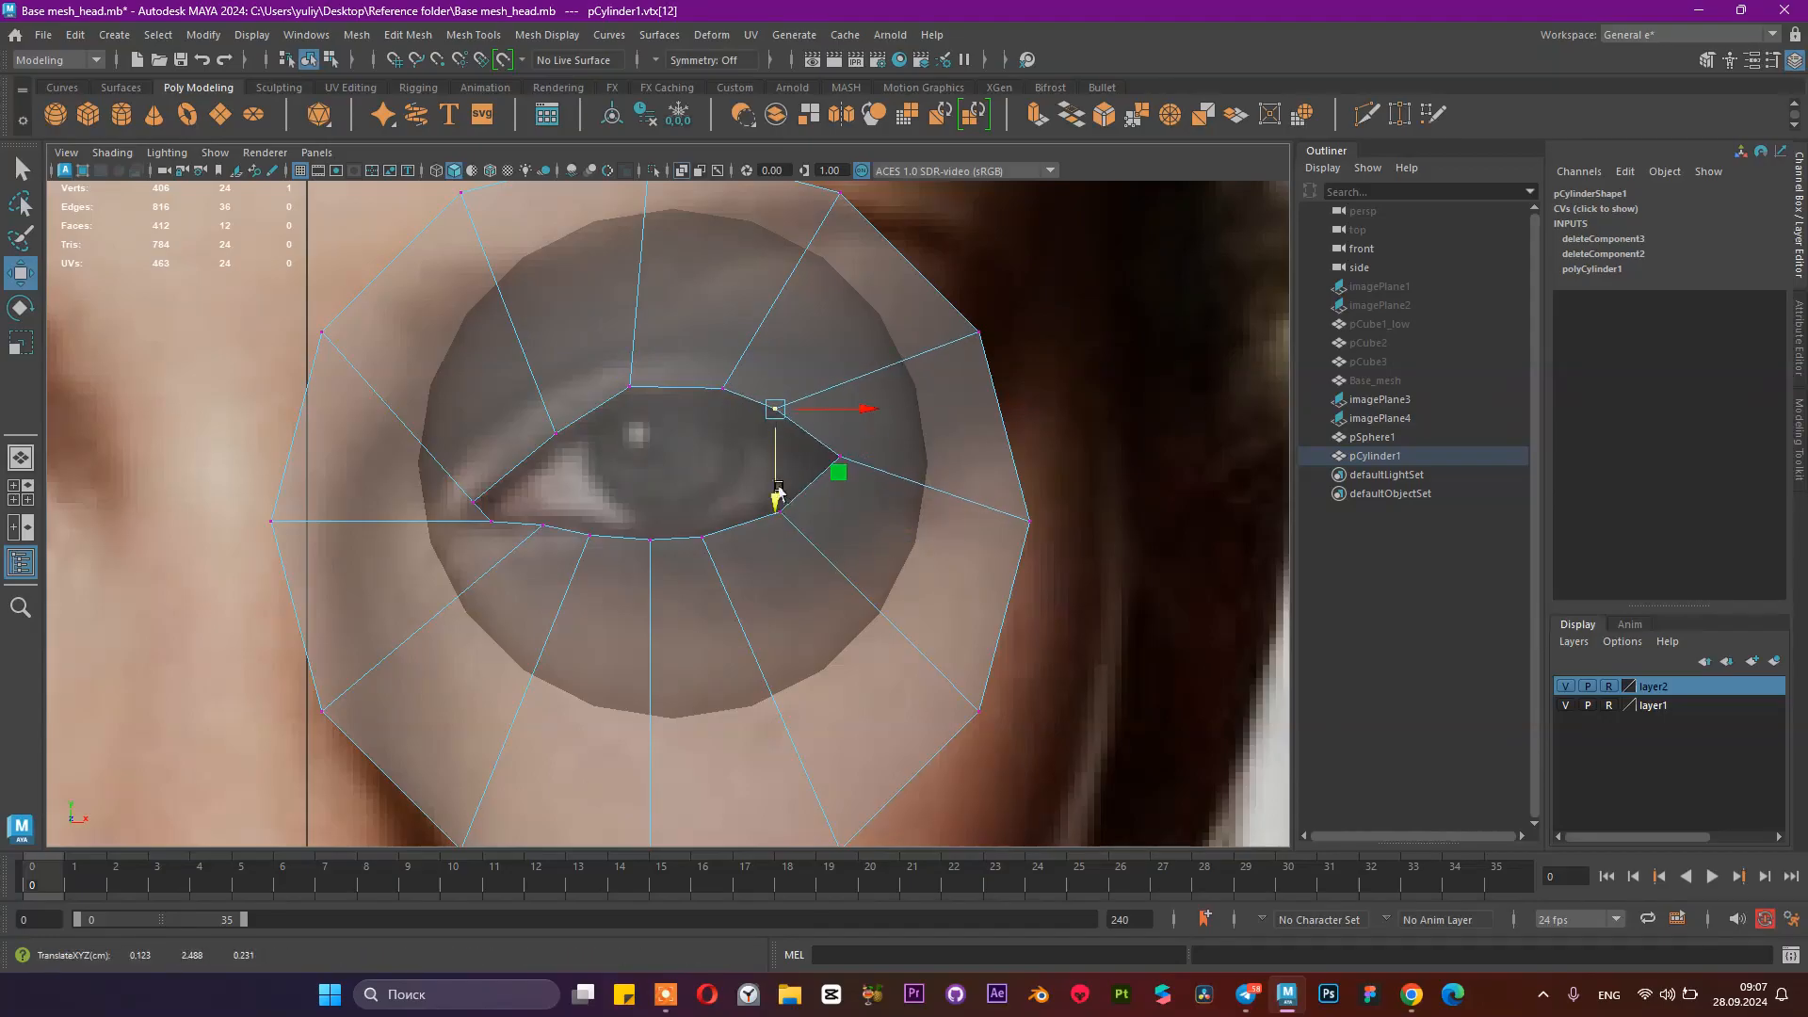
{"action": "left_click", "coordinate": [723, 387]}
{"action": "left_click_drag", "start_coordinate": [799, 388], "coordinate": [784, 388]}
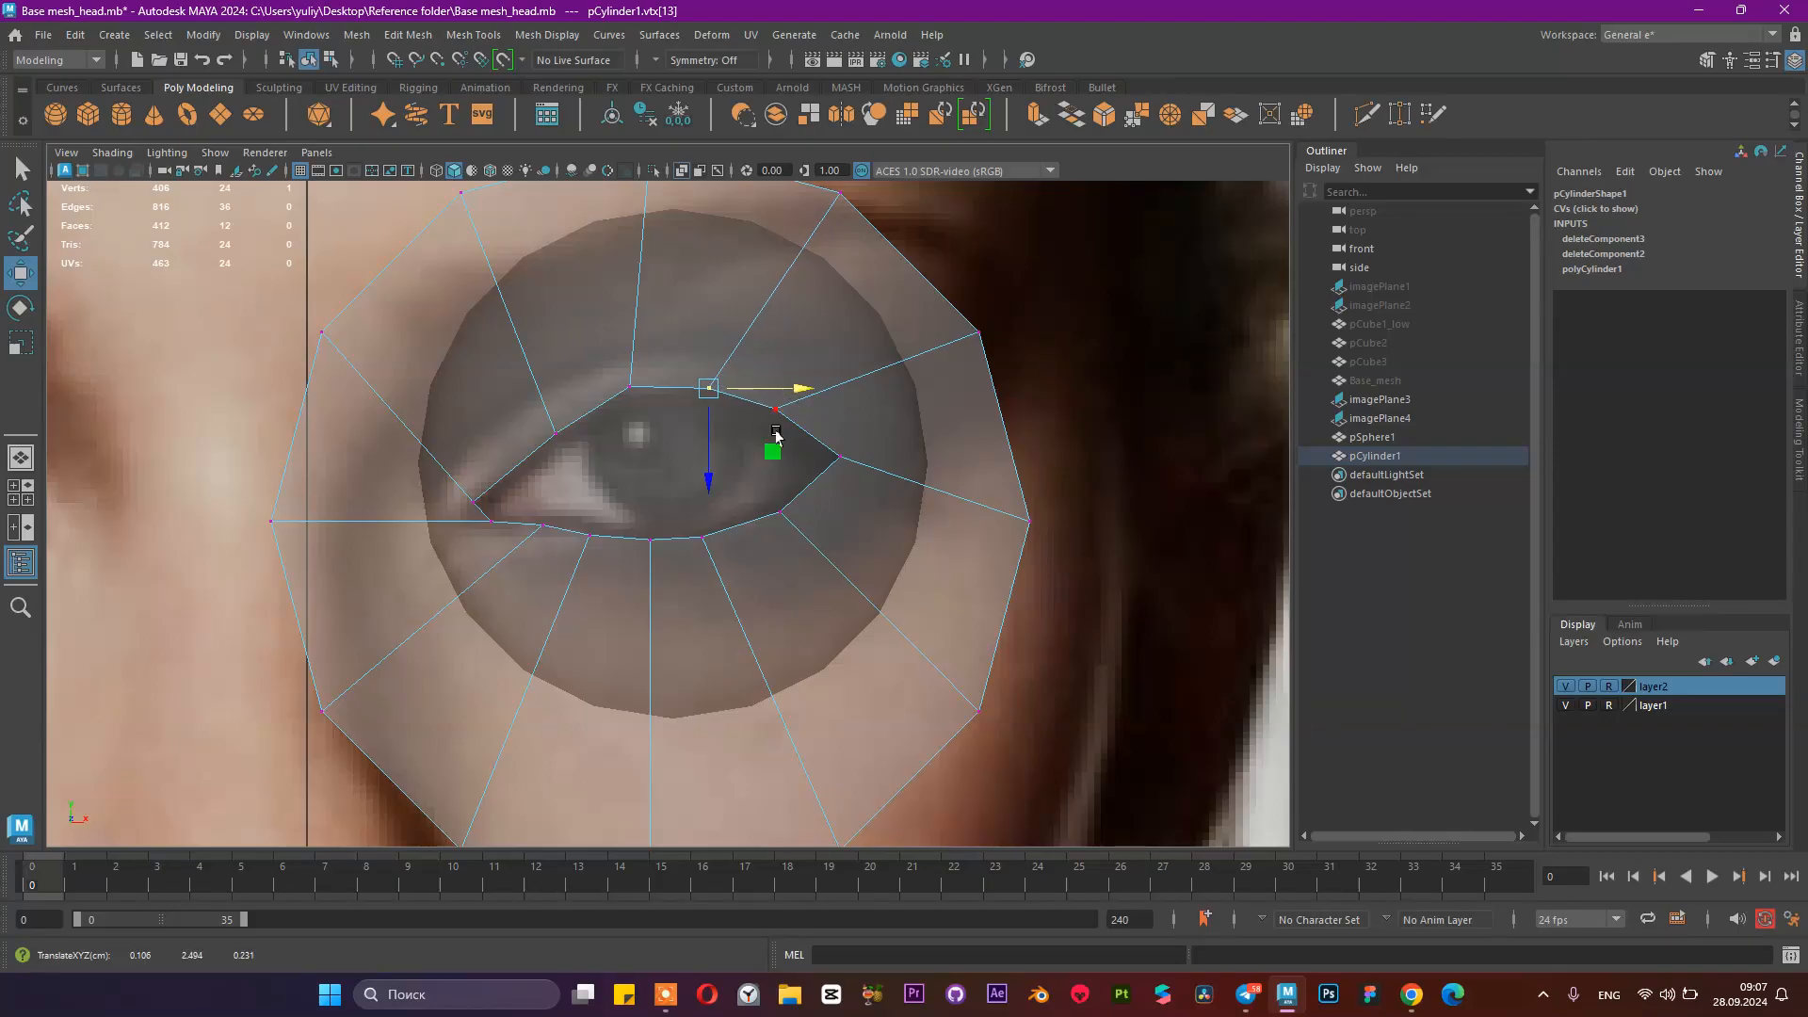
Step: Shift the outer and middle lower-lid vertices outward and adjust their height to round the lower eyelid
{"action": "left_click_drag", "start_coordinate": [765, 505], "coordinate": [869, 509]}
{"action": "left_click", "coordinate": [854, 501]}
{"action": "left_click_drag", "start_coordinate": [796, 608], "coordinate": [798, 590]}
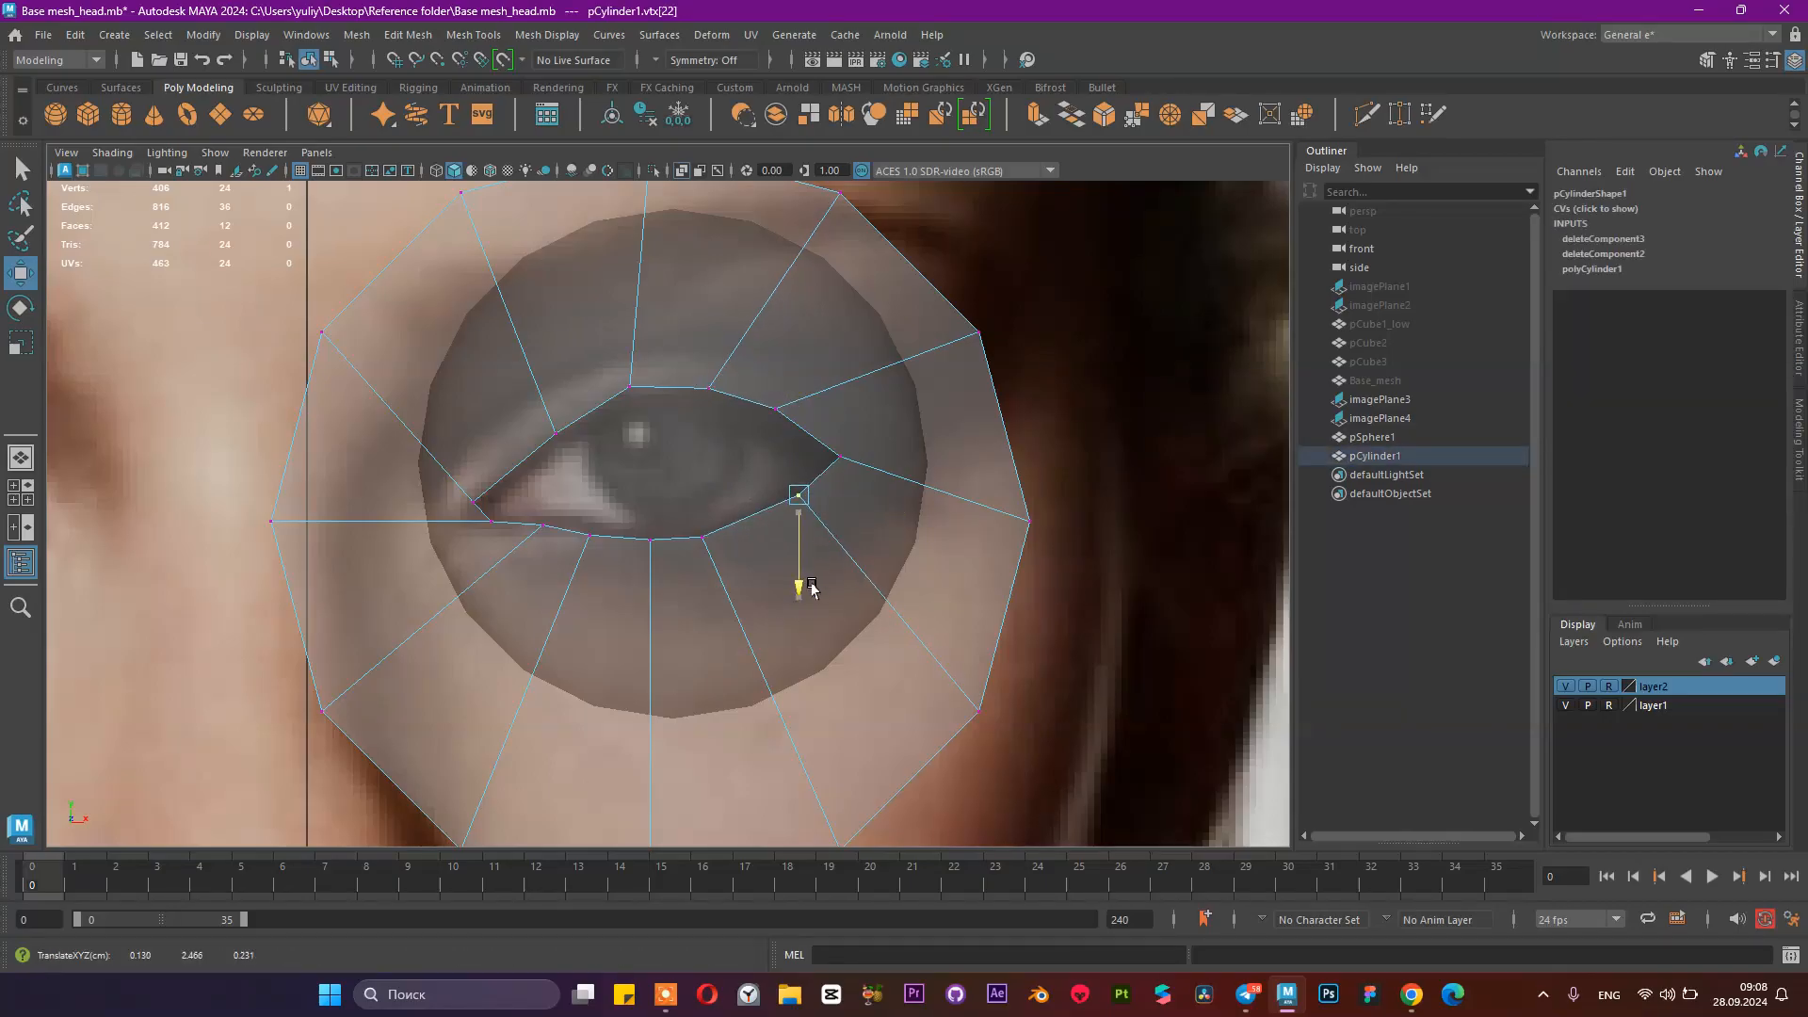
{"action": "left_click_drag", "start_coordinate": [699, 522], "coordinate": [823, 527]}
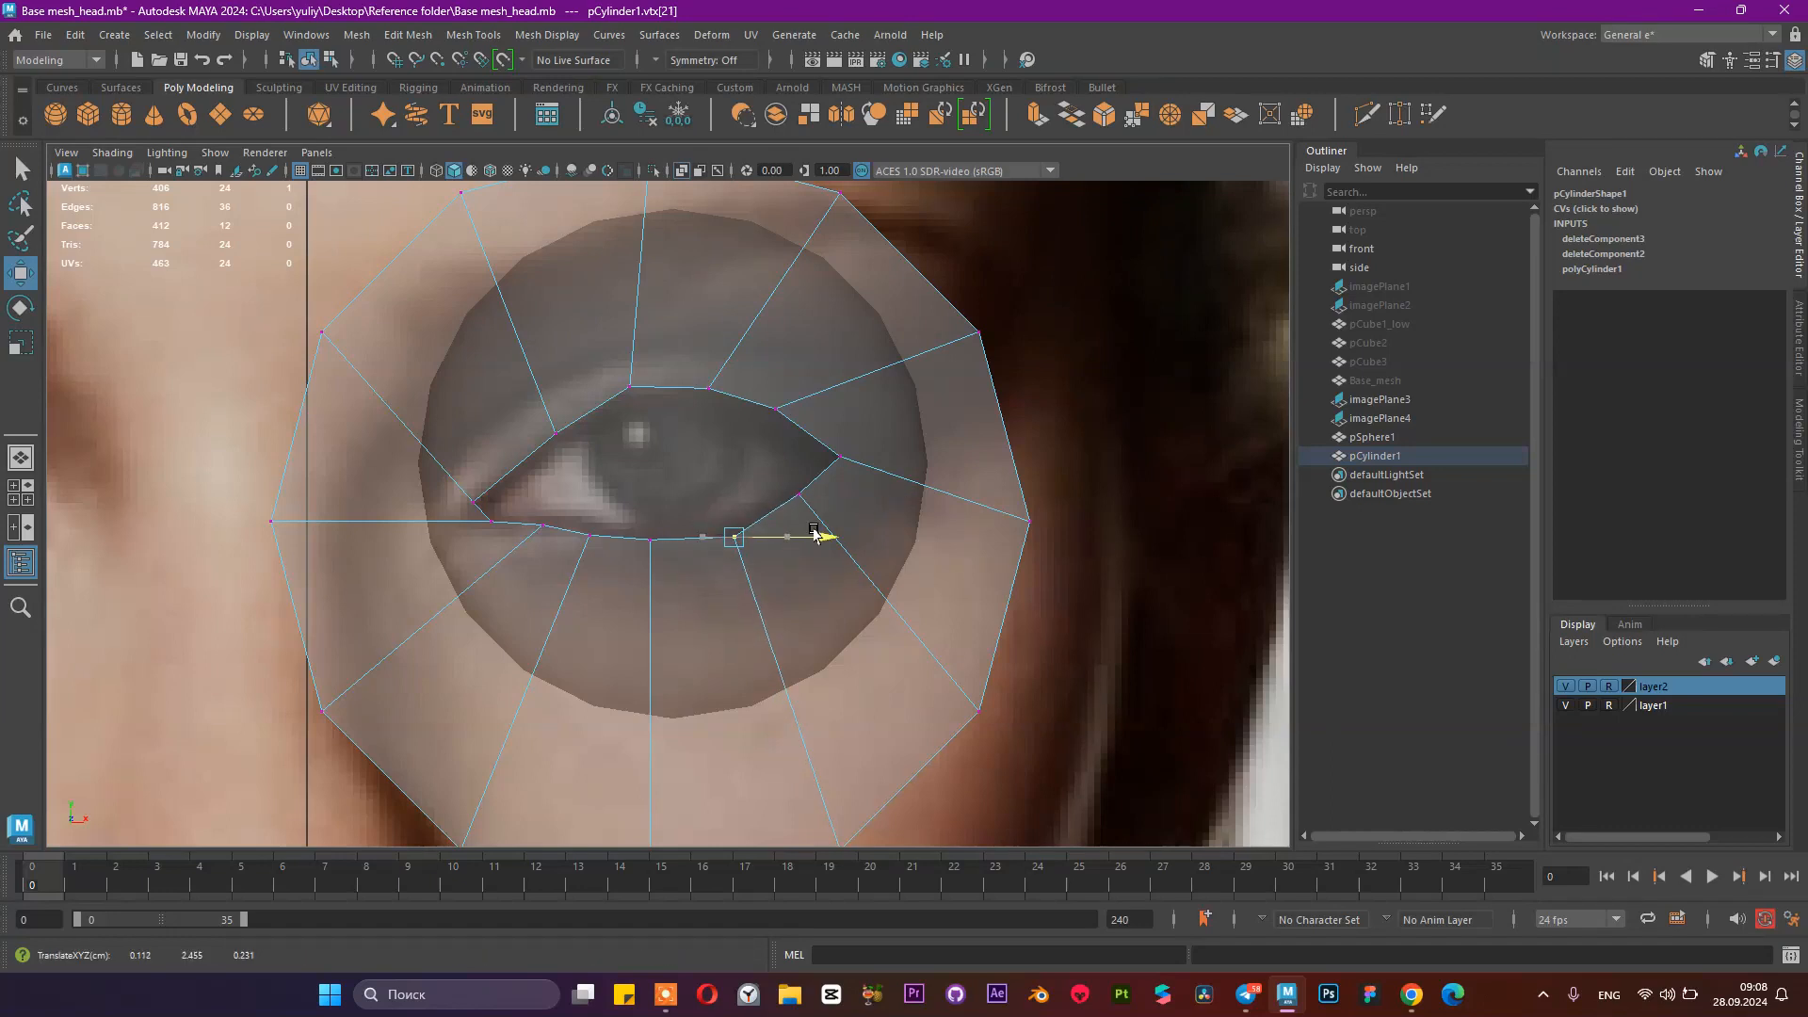
{"action": "left_click_drag", "start_coordinate": [643, 525], "coordinate": [646, 634]}
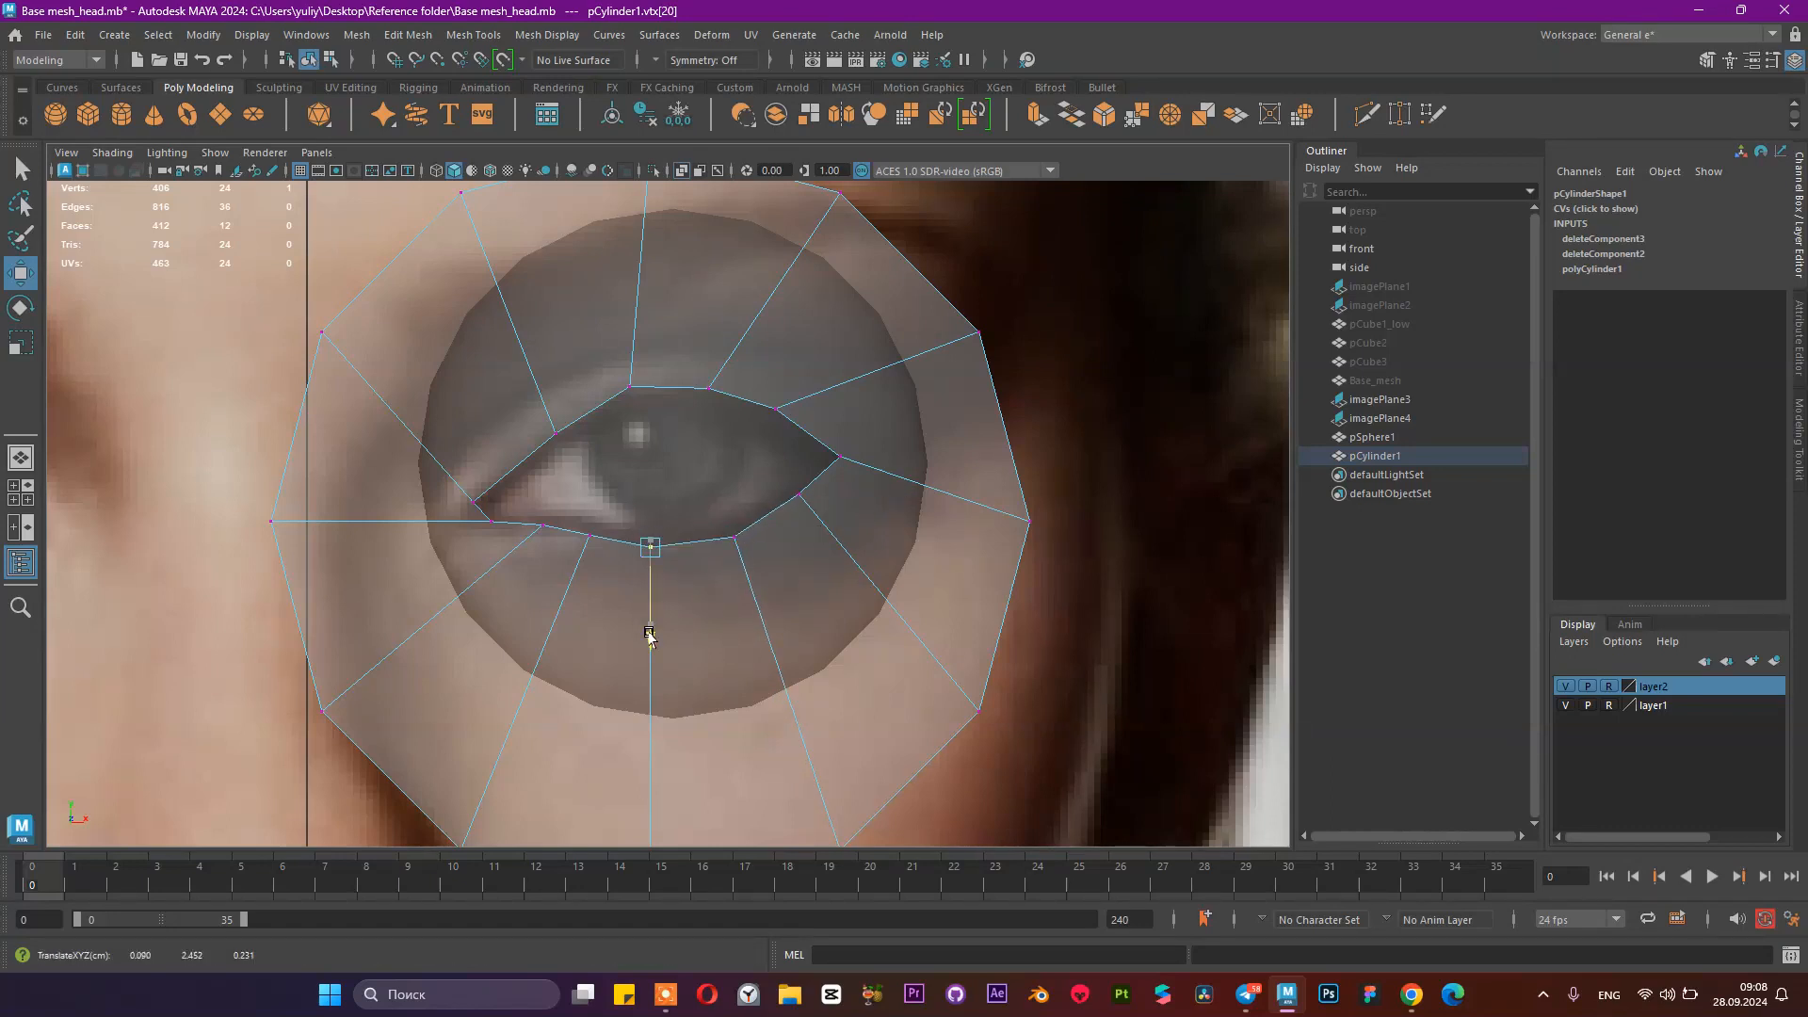
{"action": "left_click_drag", "start_coordinate": [732, 549], "coordinate": [754, 549]}
Step: Line up the two inner eye corner vertices vertically at the edge of the eye opening
{"action": "left_click_drag", "start_coordinate": [561, 493], "coordinate": [595, 634]}
{"action": "left_click_drag", "start_coordinate": [516, 514], "coordinate": [568, 562]}
{"action": "left_click_drag", "start_coordinate": [467, 491], "coordinate": [504, 551]}
{"action": "left_click", "coordinate": [498, 556]}
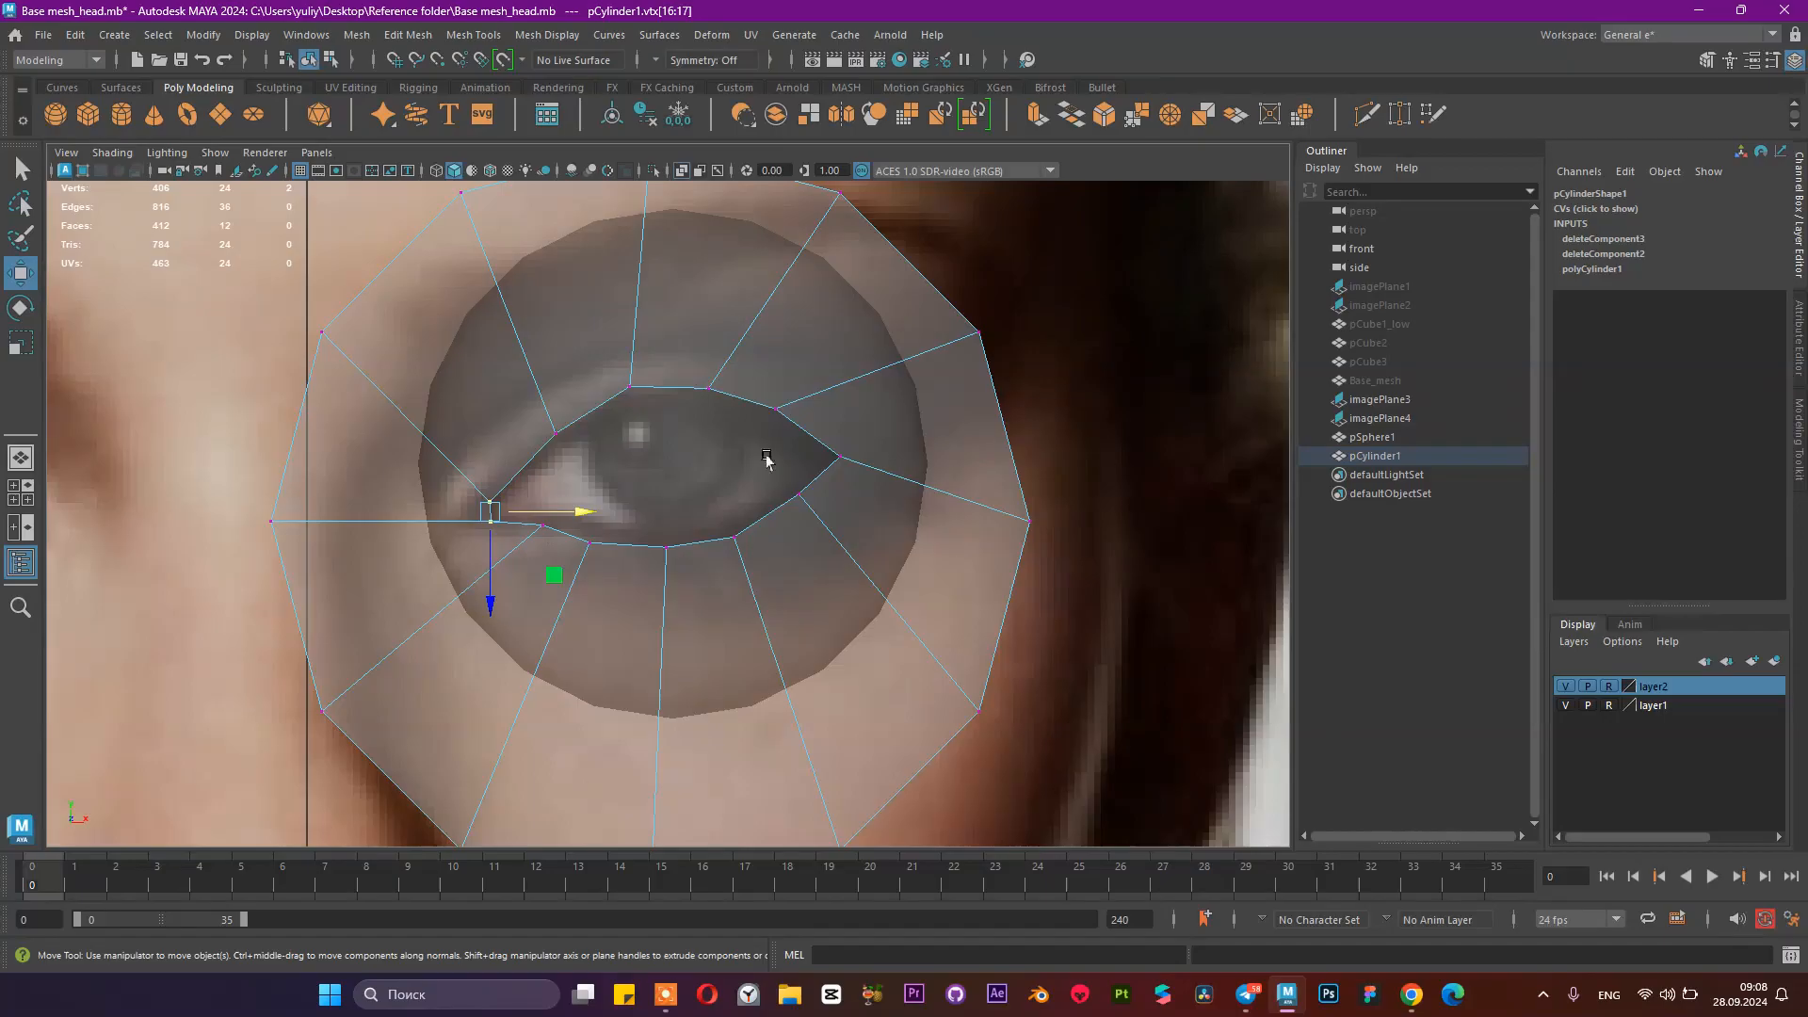
Step: Scale the ring's outer border edge loop down to about the eyeball's outline and raise it to centre on the eyeball
{"action": "scroll", "coordinate": [768, 421], "scroll_direction": "up", "scroll_amount": 1}
{"action": "scroll", "coordinate": [768, 422], "scroll_direction": "down", "scroll_amount": 10}
{"action": "scroll", "coordinate": [759, 399], "scroll_direction": "up", "scroll_amount": 8}
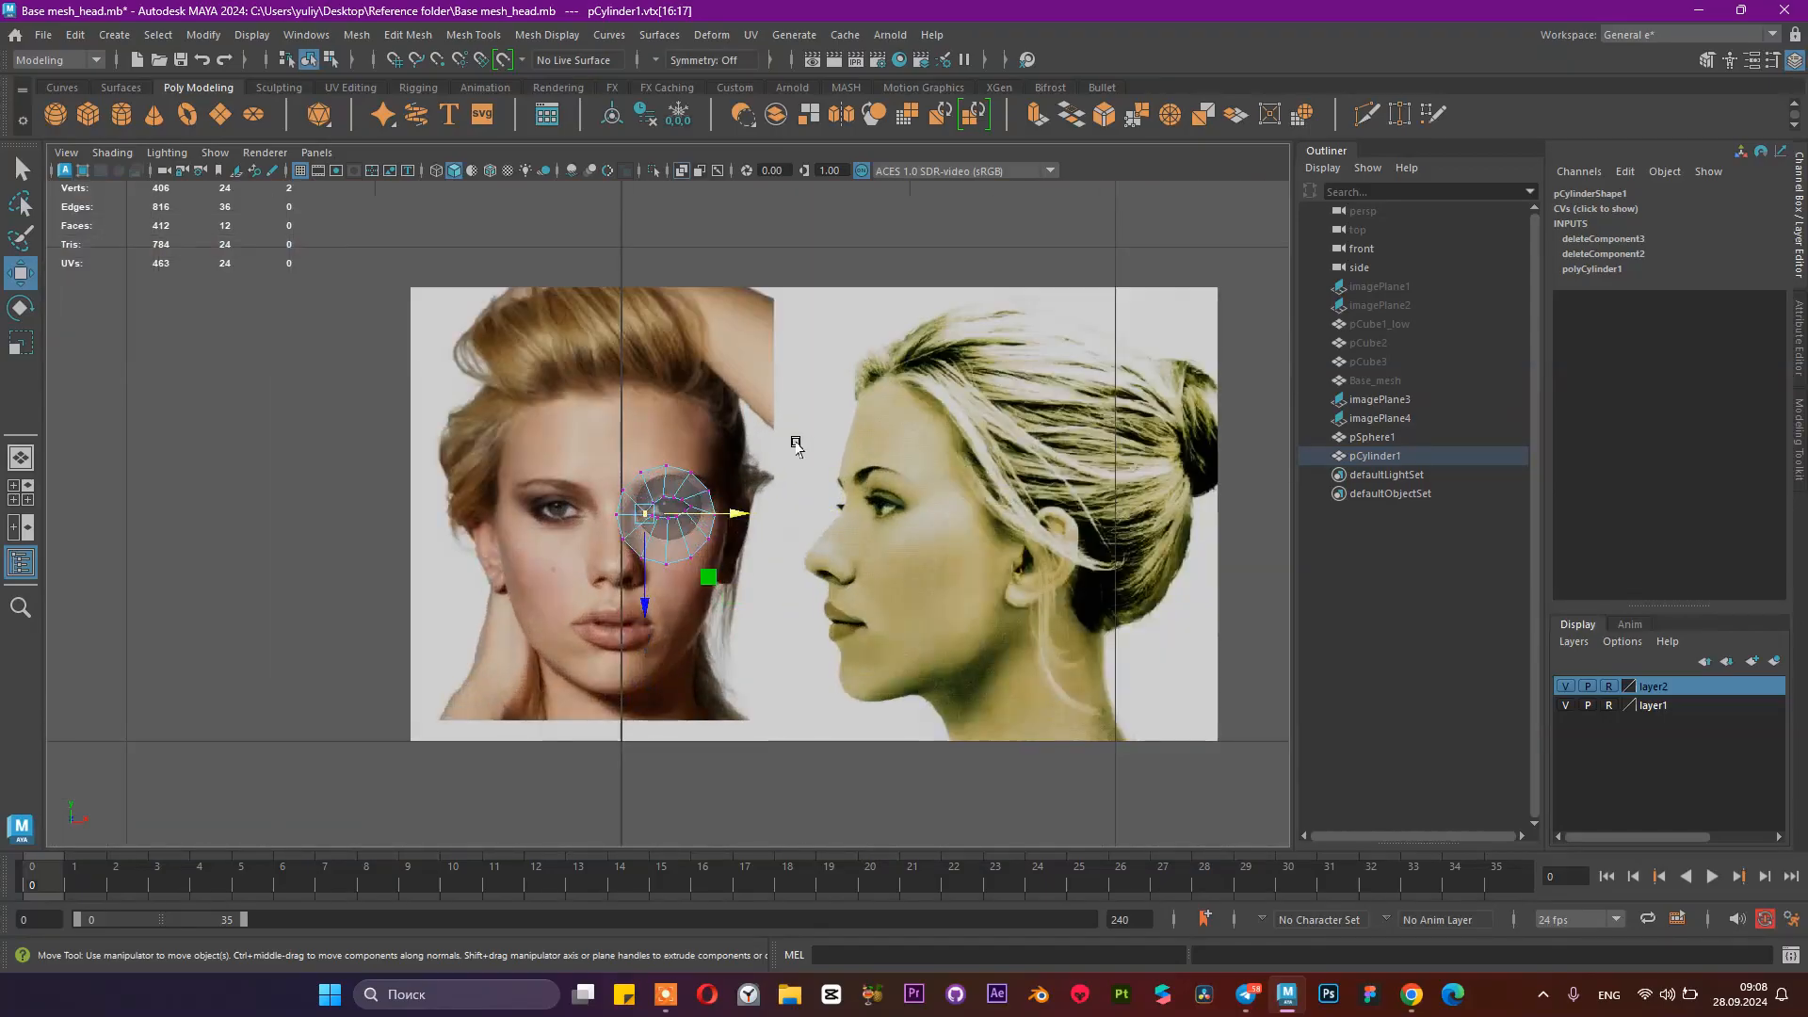
{"action": "scroll", "coordinate": [753, 452], "scroll_direction": "up", "scroll_amount": 6}
{"action": "right_click", "coordinate": [802, 320]}
{"action": "left_click", "coordinate": [801, 265]}
{"action": "double_click", "coordinate": [779, 217]}
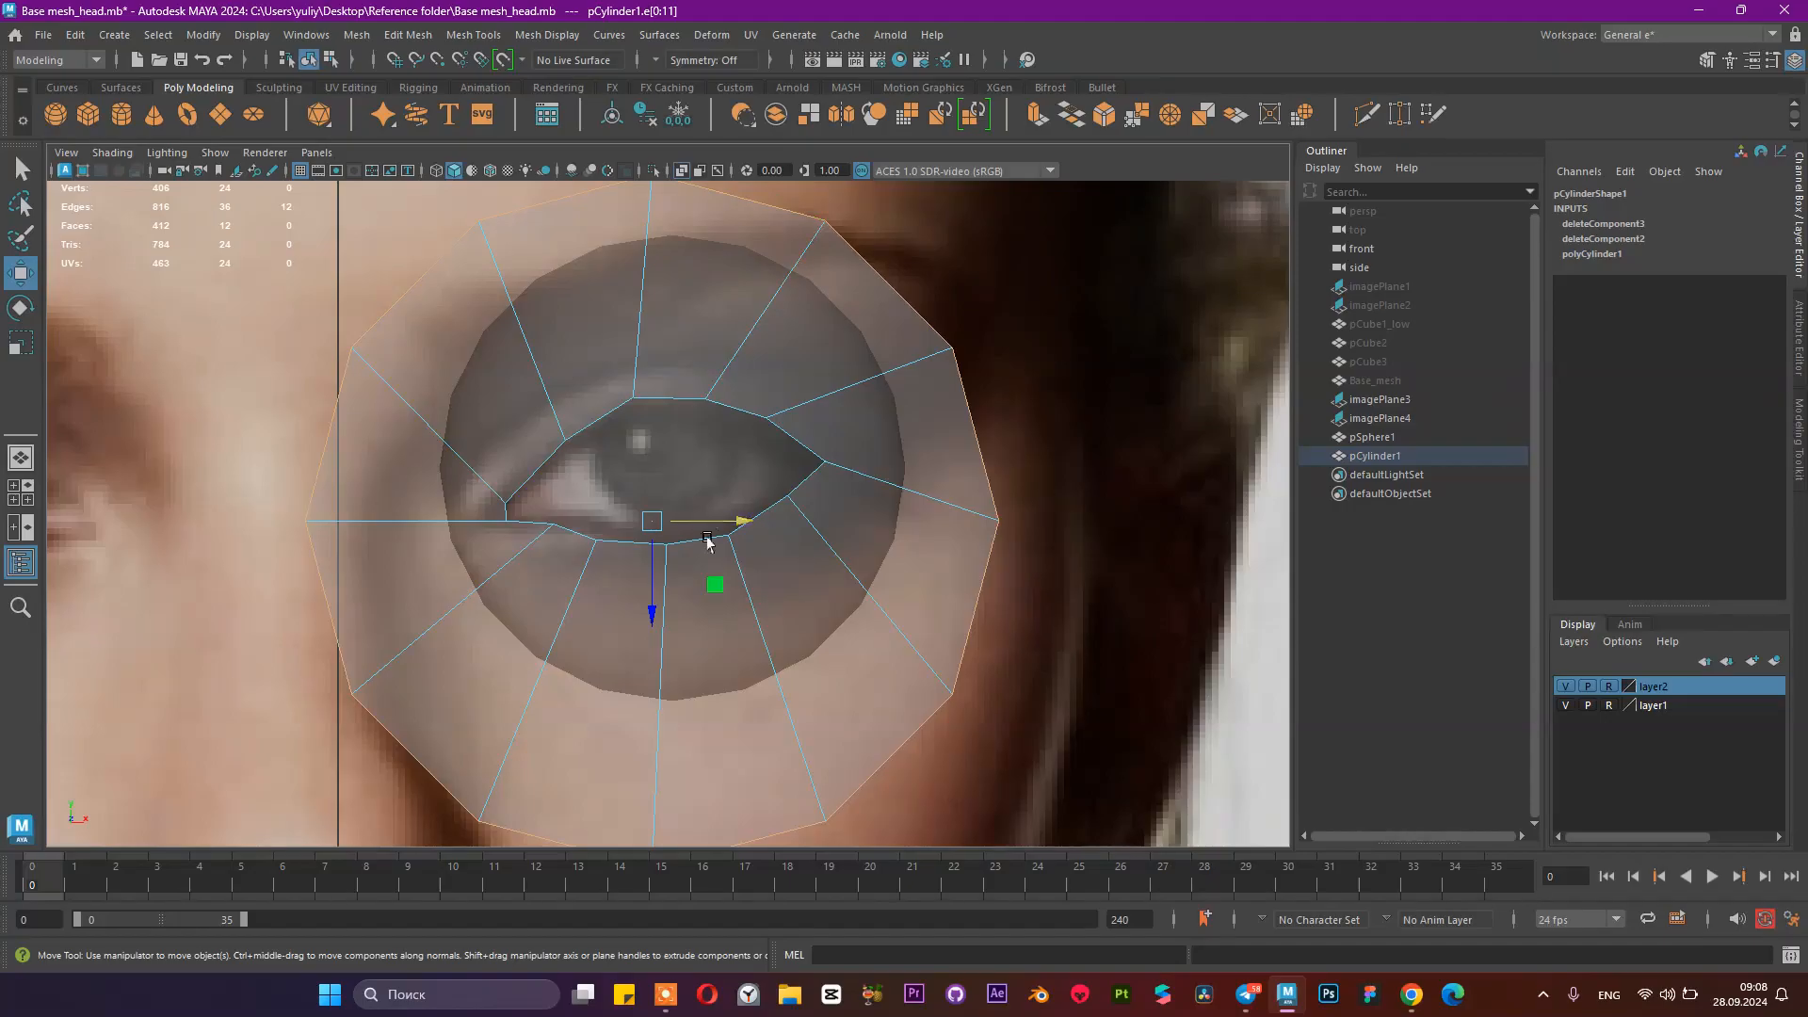
{"action": "key", "text": "r"}
{"action": "left_click_drag", "start_coordinate": [652, 521], "coordinate": [477, 529]}
{"action": "key", "text": "w"}
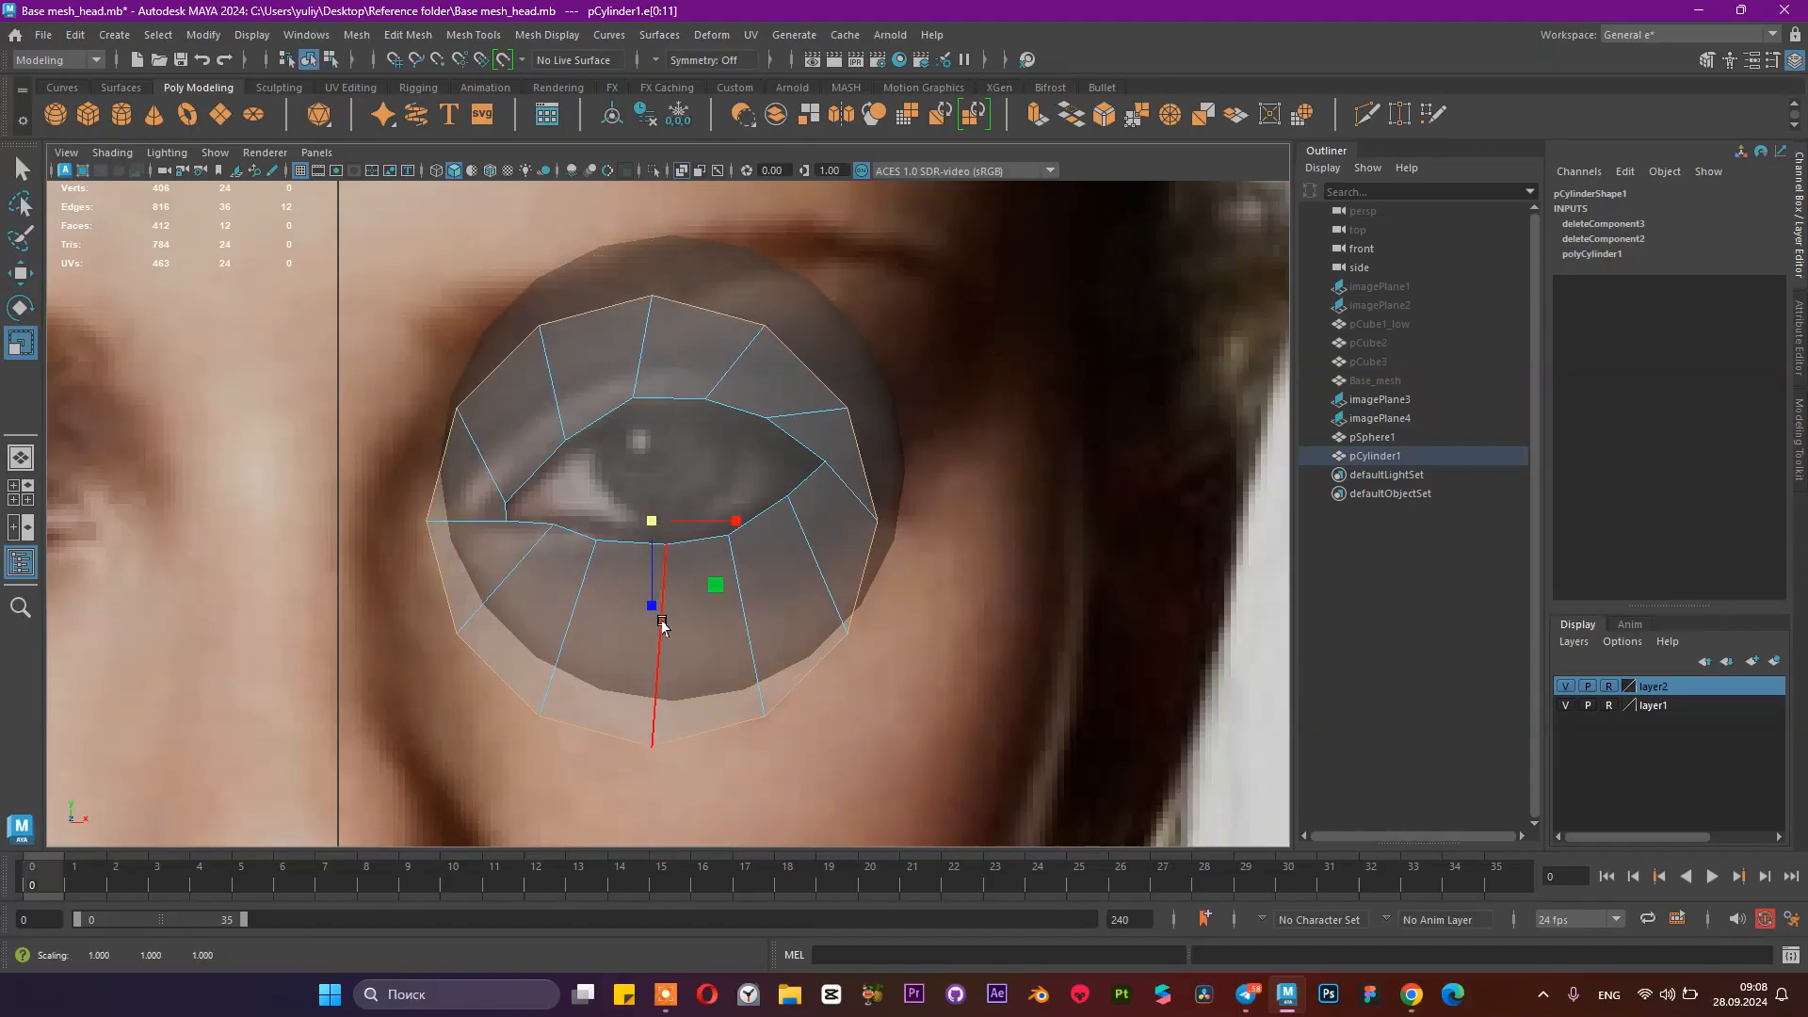
{"action": "mouse_move", "coordinate": [651, 611]}
{"action": "left_mouse_down"}
{"action": "mouse_move", "coordinate": [652, 556]}
{"action": "mouse_move", "coordinate": [654, 585]}
{"action": "left_mouse_up"}
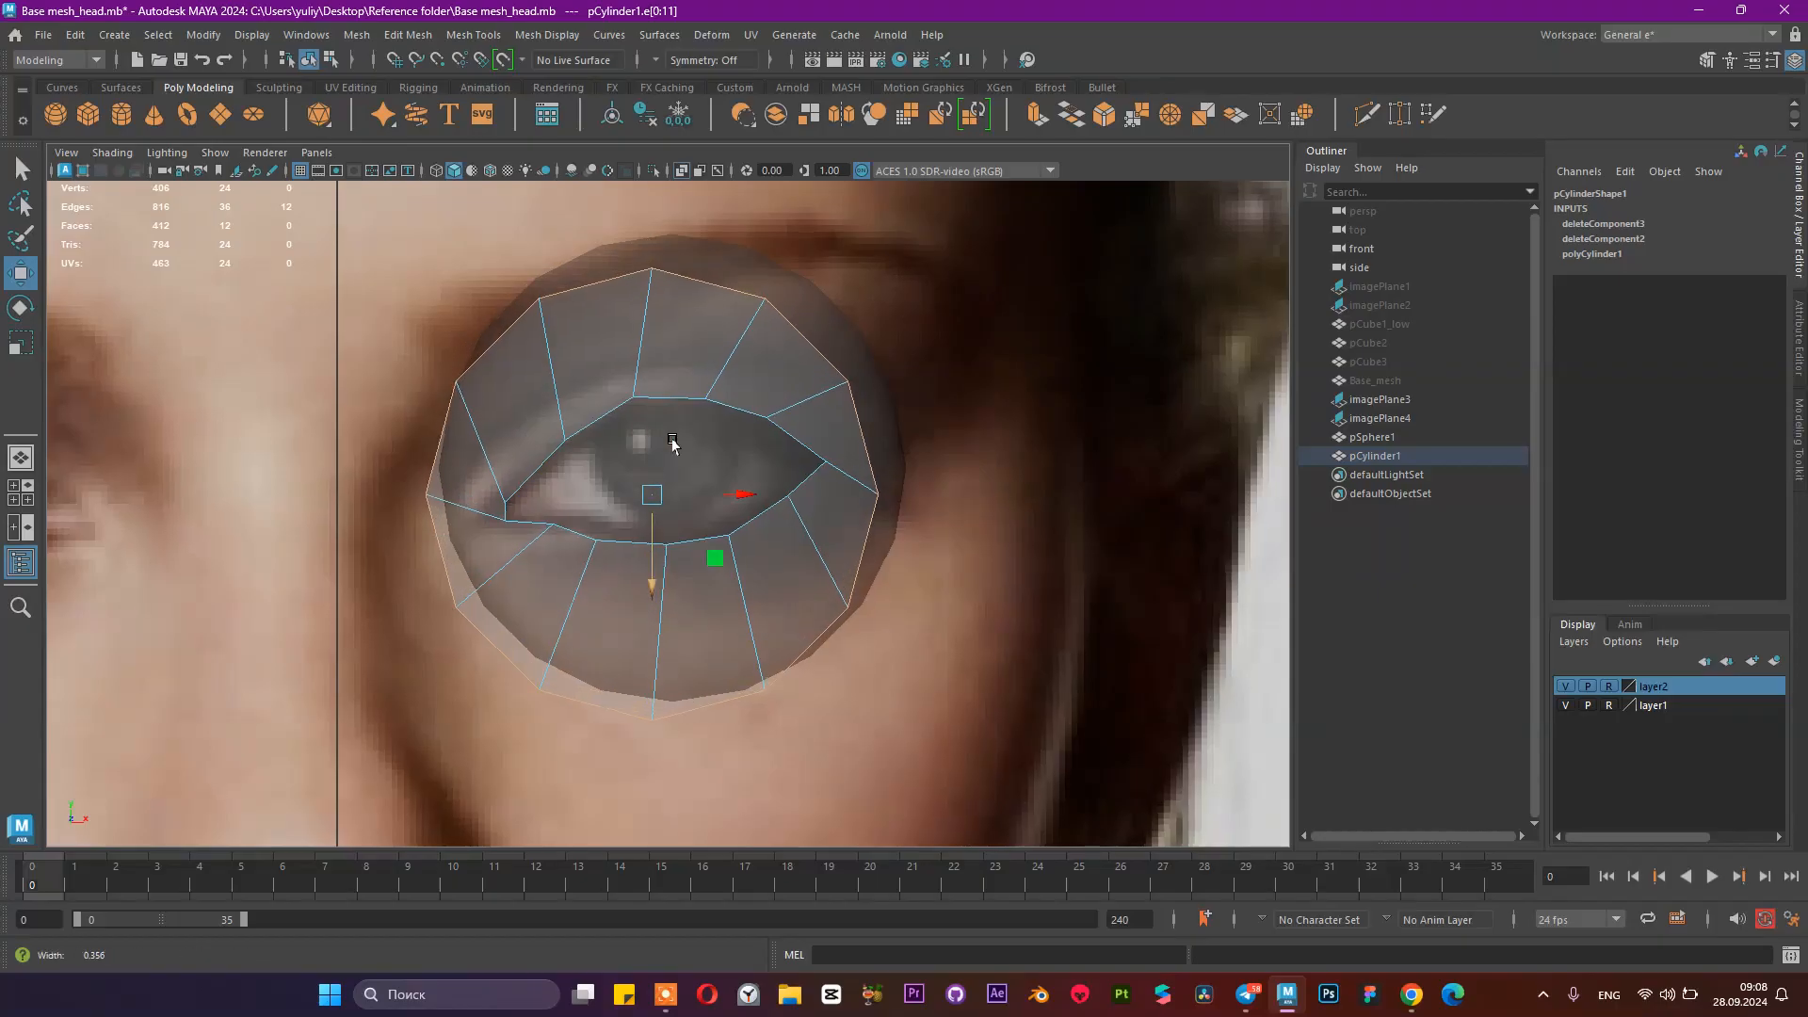
Step: Inspect the flat eyelid ring and the eyeball together from several angles in the perspective view
{"action": "right_click_drag", "start_coordinate": [645, 445], "coordinate": [904, 488], "text": "alt"}
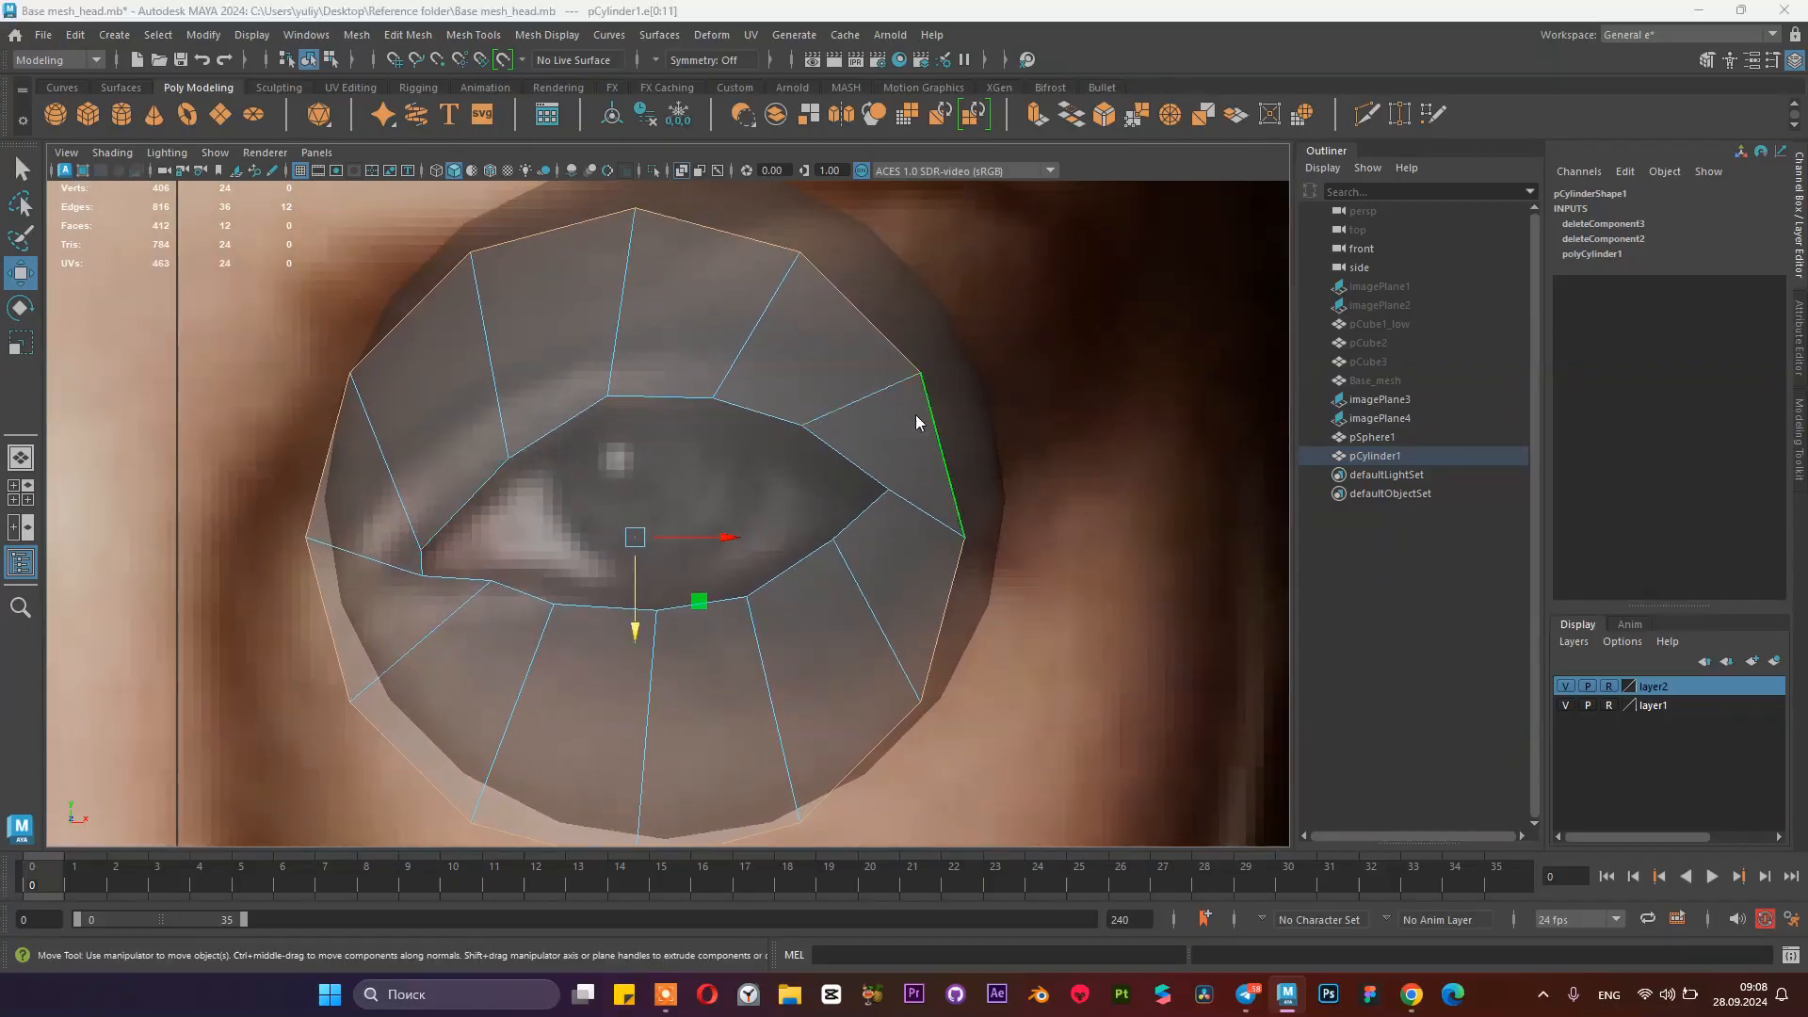
{"action": "key", "text": "space"}
{"action": "key", "text": "space"}
{"action": "left_click_drag", "start_coordinate": [946, 363], "coordinate": [642, 371], "text": "alt"}
{"action": "right_click_drag", "start_coordinate": [490, 372], "coordinate": [650, 387], "text": "alt"}
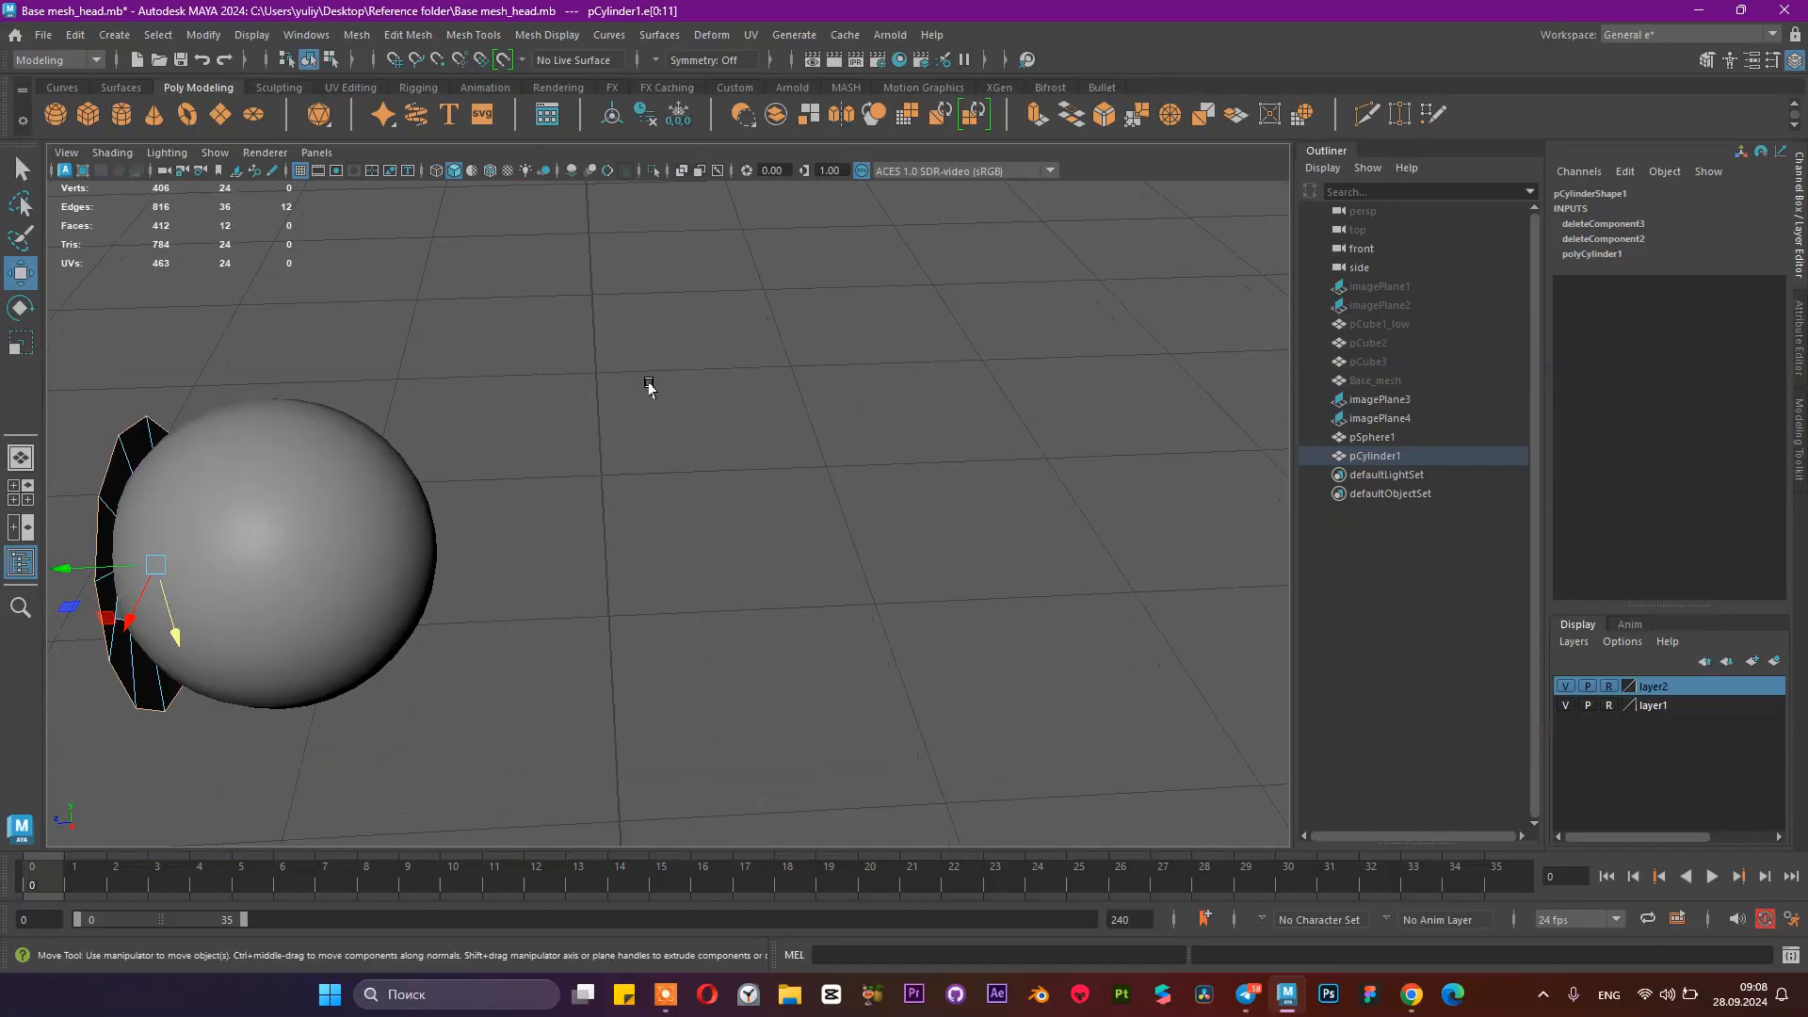
{"action": "middle_click_drag", "start_coordinate": [649, 387], "coordinate": [1055, 292], "text": "alt"}
{"action": "left_click_drag", "start_coordinate": [590, 286], "coordinate": [639, 294], "text": "alt"}
{"action": "right_click_drag", "start_coordinate": [916, 267], "coordinate": [989, 212]}
{"action": "key", "text": "f"}
{"action": "mouse_move", "coordinate": [915, 271]}
{"action": "middle_mouse_down", "text": "alt"}
{"action": "mouse_move", "coordinate": [744, 345]}
{"action": "mouse_move", "coordinate": [569, 476]}
{"action": "middle_mouse_up", "text": "alt"}
{"action": "right_click_drag", "start_coordinate": [814, 415], "coordinate": [486, 399], "text": "alt"}
{"action": "mouse_move", "coordinate": [894, 430]}
{"action": "right_mouse_down", "text": "alt"}
{"action": "mouse_move", "coordinate": [682, 382]}
{"action": "mouse_move", "coordinate": [808, 389]}
{"action": "right_mouse_up", "text": "alt"}
{"action": "middle_click_drag", "start_coordinate": [443, 609], "coordinate": [638, 459], "text": "alt"}
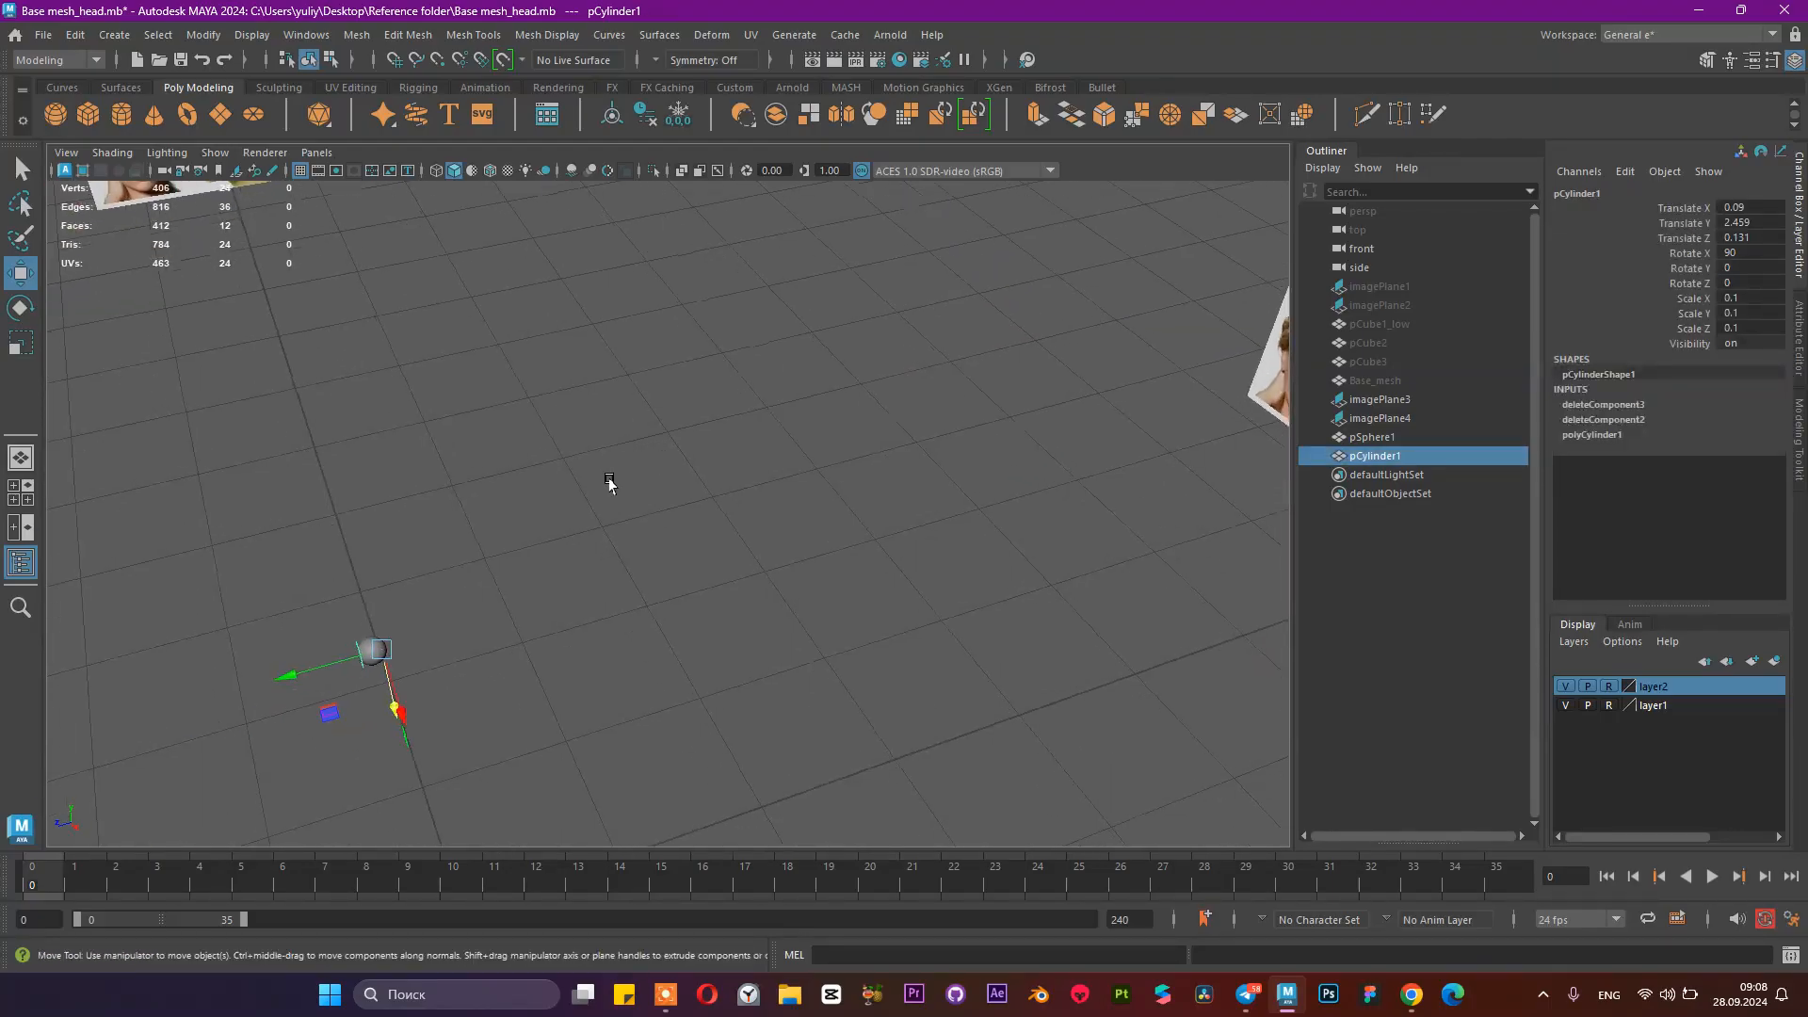
{"action": "key", "text": "f"}
{"action": "left_click_drag", "start_coordinate": [669, 515], "coordinate": [743, 428], "text": "alt"}
{"action": "right_click_drag", "start_coordinate": [743, 428], "coordinate": [695, 497], "text": "alt"}
Step: Push the two inner eye corner vertices of the eyelid ring back in depth toward the eyeball
{"action": "right_click_drag", "start_coordinate": [622, 387], "coordinate": [524, 371]}
{"action": "middle_click_drag", "start_coordinate": [569, 479], "coordinate": [517, 524], "text": "alt"}
{"action": "left_click_drag", "start_coordinate": [333, 412], "coordinate": [515, 576]}
{"action": "left_click_drag", "start_coordinate": [585, 548], "coordinate": [529, 563], "text": "alt"}
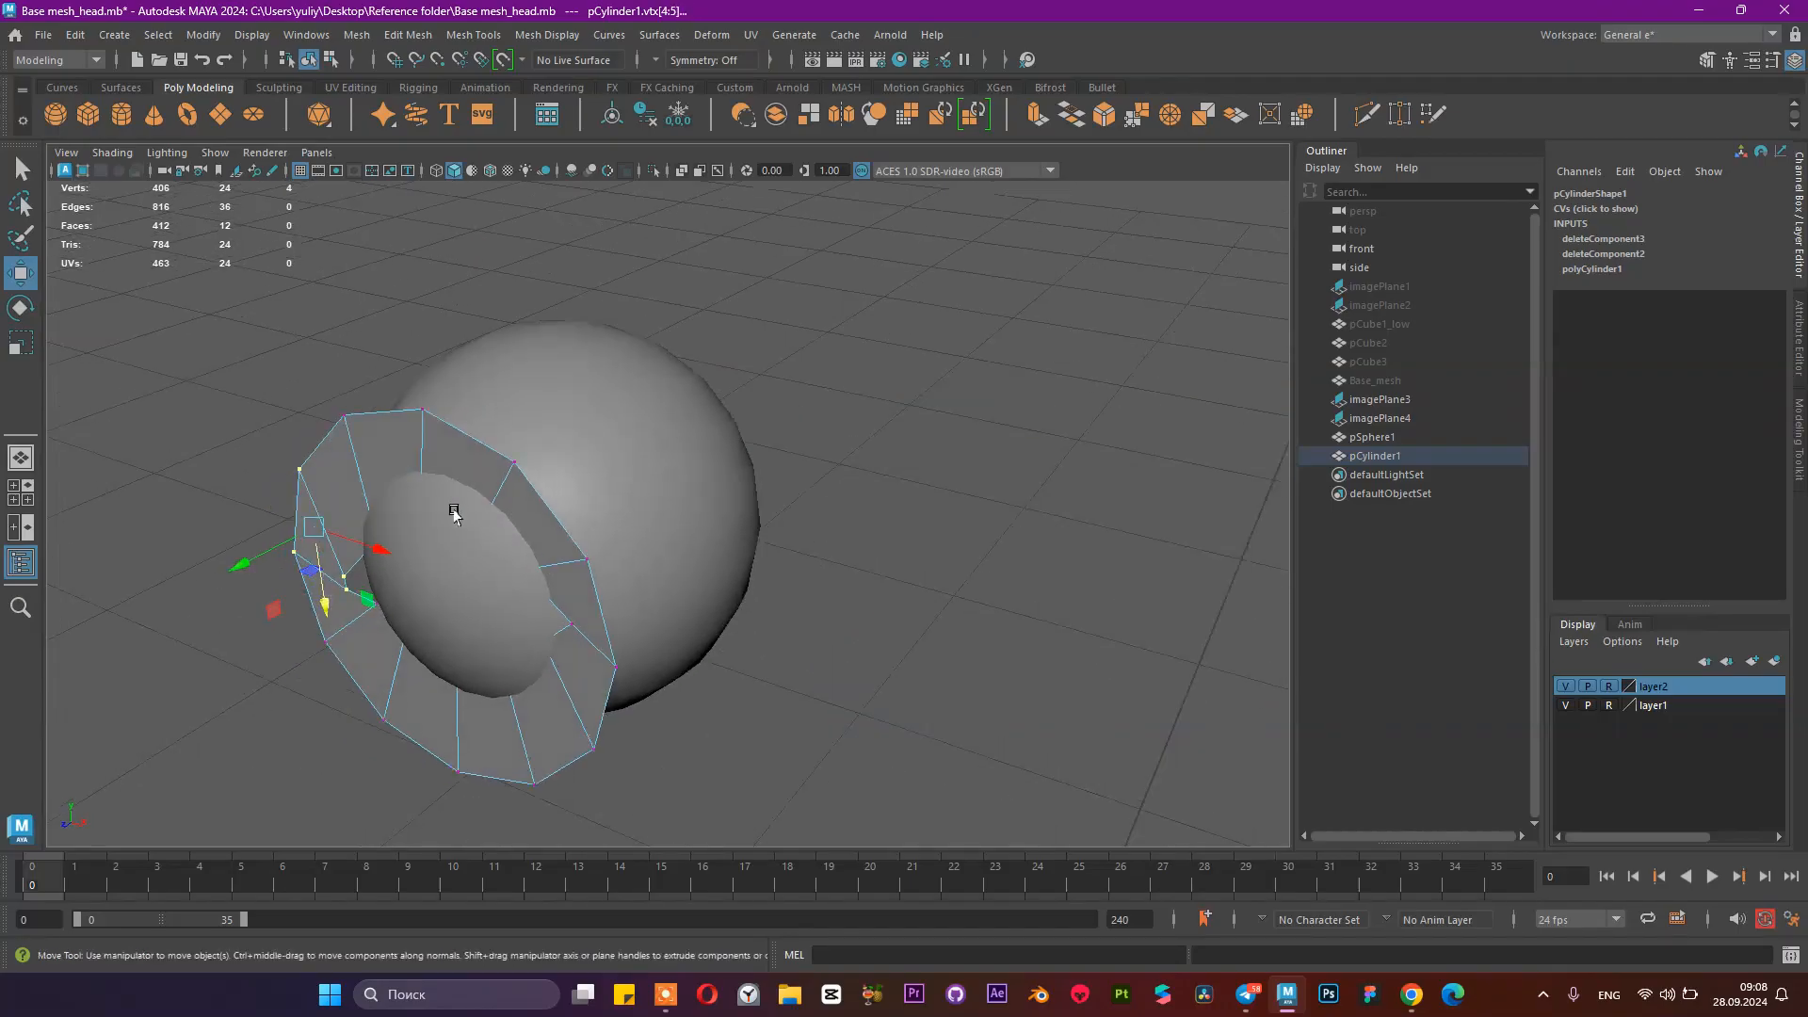
{"action": "left_click_drag", "start_coordinate": [267, 437], "coordinate": [325, 494], "text": "ctrl"}
{"action": "left_click_drag", "start_coordinate": [245, 612], "coordinate": [552, 545]}
{"action": "left_click_drag", "start_coordinate": [921, 535], "coordinate": [895, 549], "text": "alt"}
Step: Pull the upper and lower lid vertices next to the inner eye corner forward, away from the eyeball
{"action": "left_click_drag", "start_coordinate": [956, 466], "coordinate": [1074, 477]}
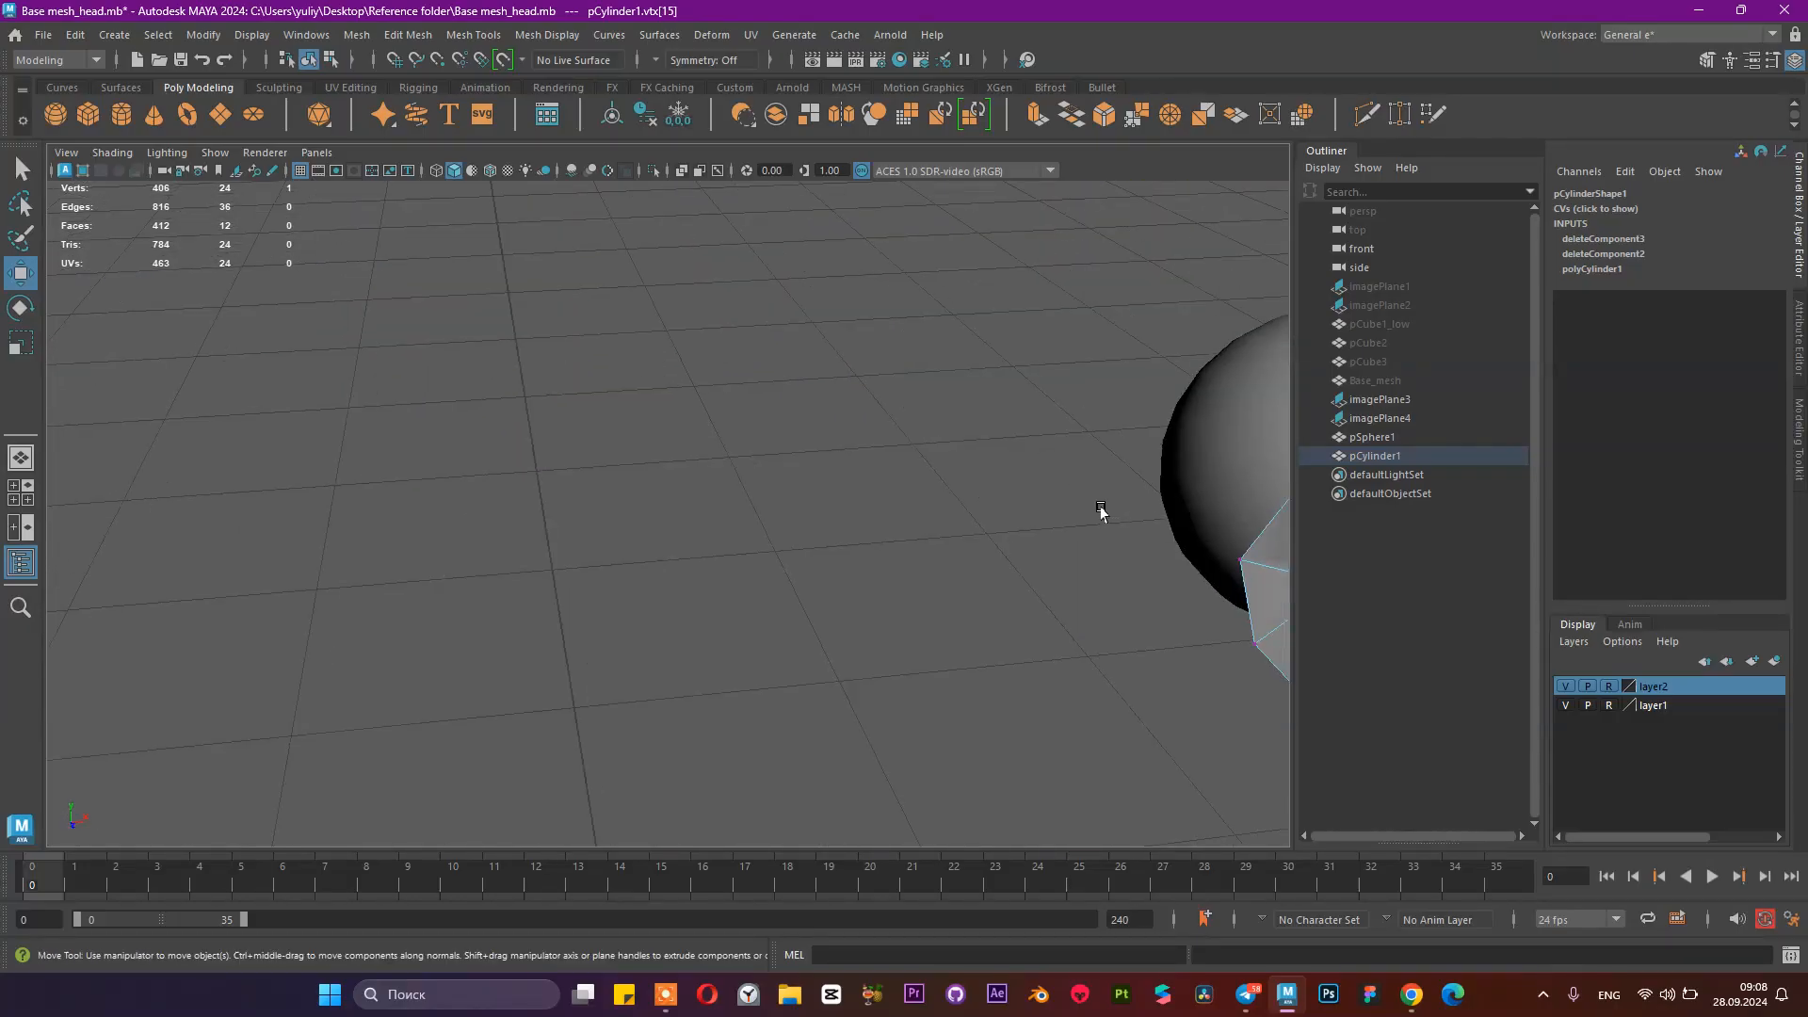
{"action": "key", "text": "f"}
{"action": "left_click_drag", "start_coordinate": [522, 478], "coordinate": [692, 491], "text": "alt"}
{"action": "right_click_drag", "start_coordinate": [692, 491], "coordinate": [1117, 637], "text": "alt"}
{"action": "right_click_drag", "start_coordinate": [643, 546], "coordinate": [721, 589], "text": "alt"}
{"action": "left_click", "coordinate": [647, 659], "text": "shift"}
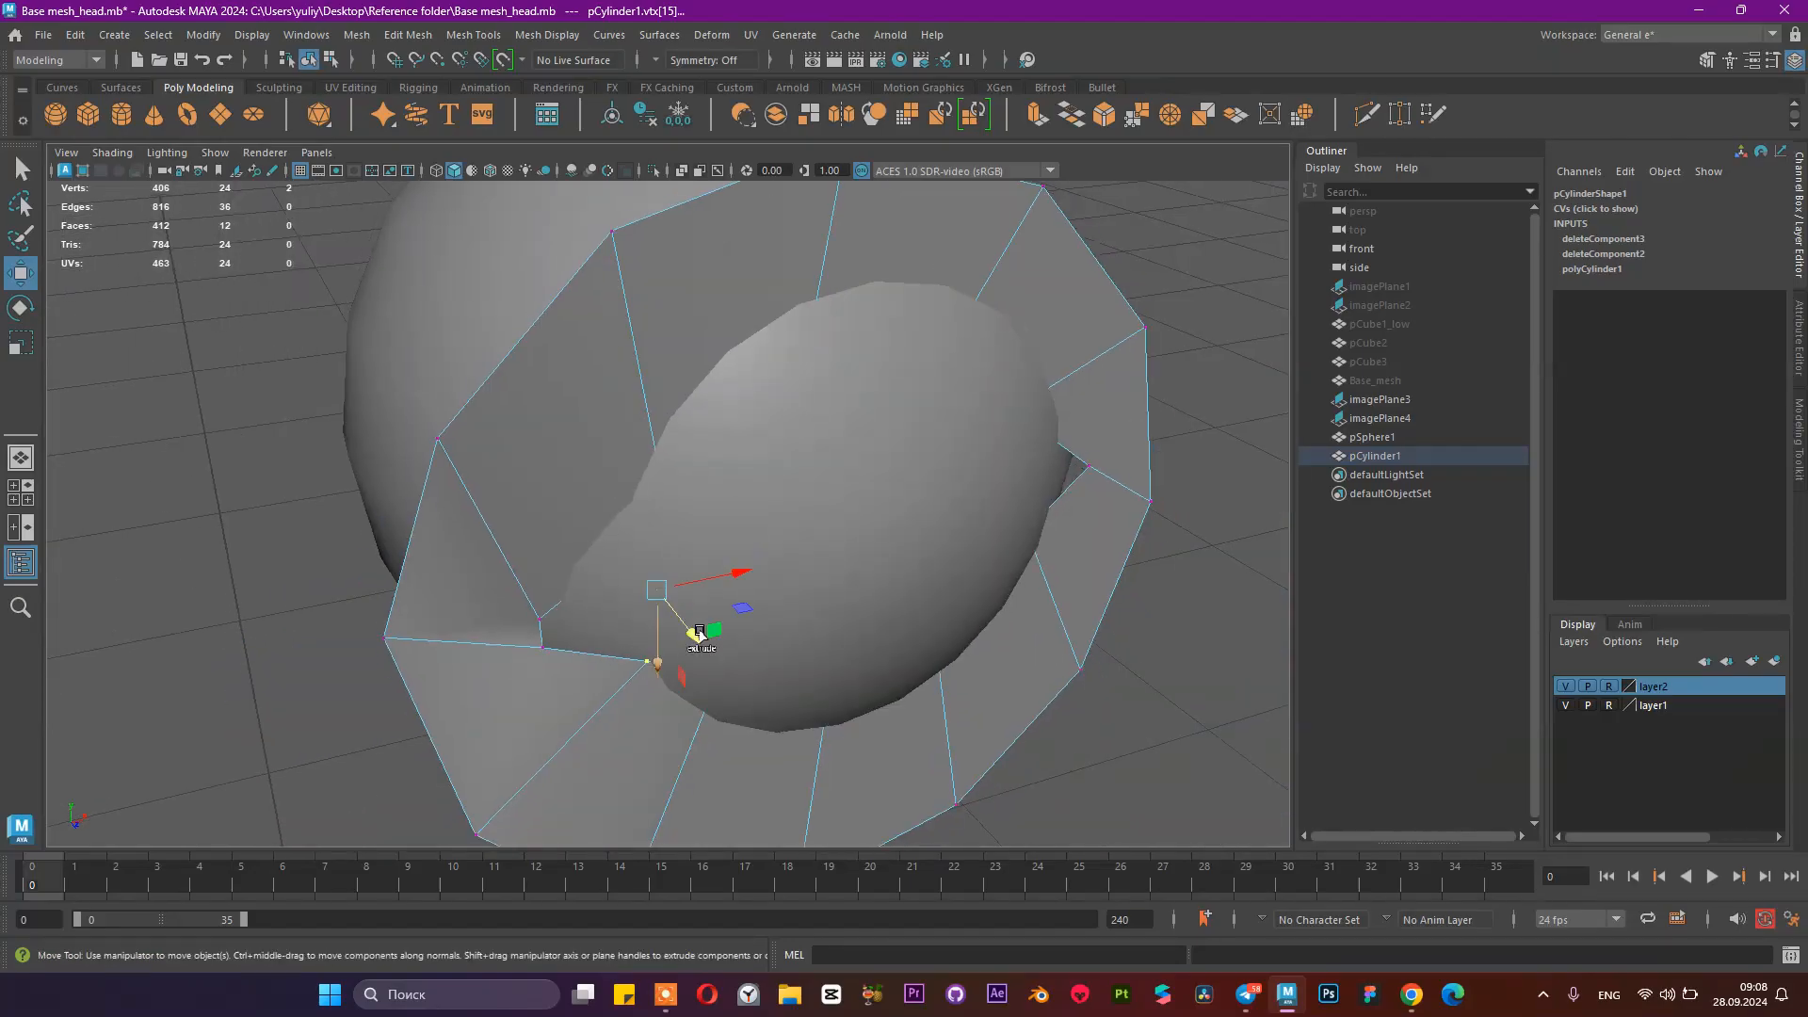
{"action": "left_click_drag", "start_coordinate": [691, 632], "coordinate": [704, 670]}
Step: Pull the middle upper and lower lid vertices forward in depth to bring them in front of the eyeball surface
{"action": "left_click", "coordinate": [743, 694]}
{"action": "left_click_drag", "start_coordinate": [736, 388], "coordinate": [812, 464], "text": "shift"}
{"action": "left_click_drag", "start_coordinate": [783, 591], "coordinate": [694, 565]}
{"action": "left_click", "coordinate": [617, 671]}
{"action": "left_click_drag", "start_coordinate": [539, 719], "coordinate": [585, 697]}
{"action": "left_click_drag", "start_coordinate": [720, 695], "coordinate": [783, 713], "text": "alt"}
{"action": "left_click", "coordinate": [682, 744]}
{"action": "left_click_drag", "start_coordinate": [574, 769], "coordinate": [610, 744]}
{"action": "left_click", "coordinate": [845, 596]}
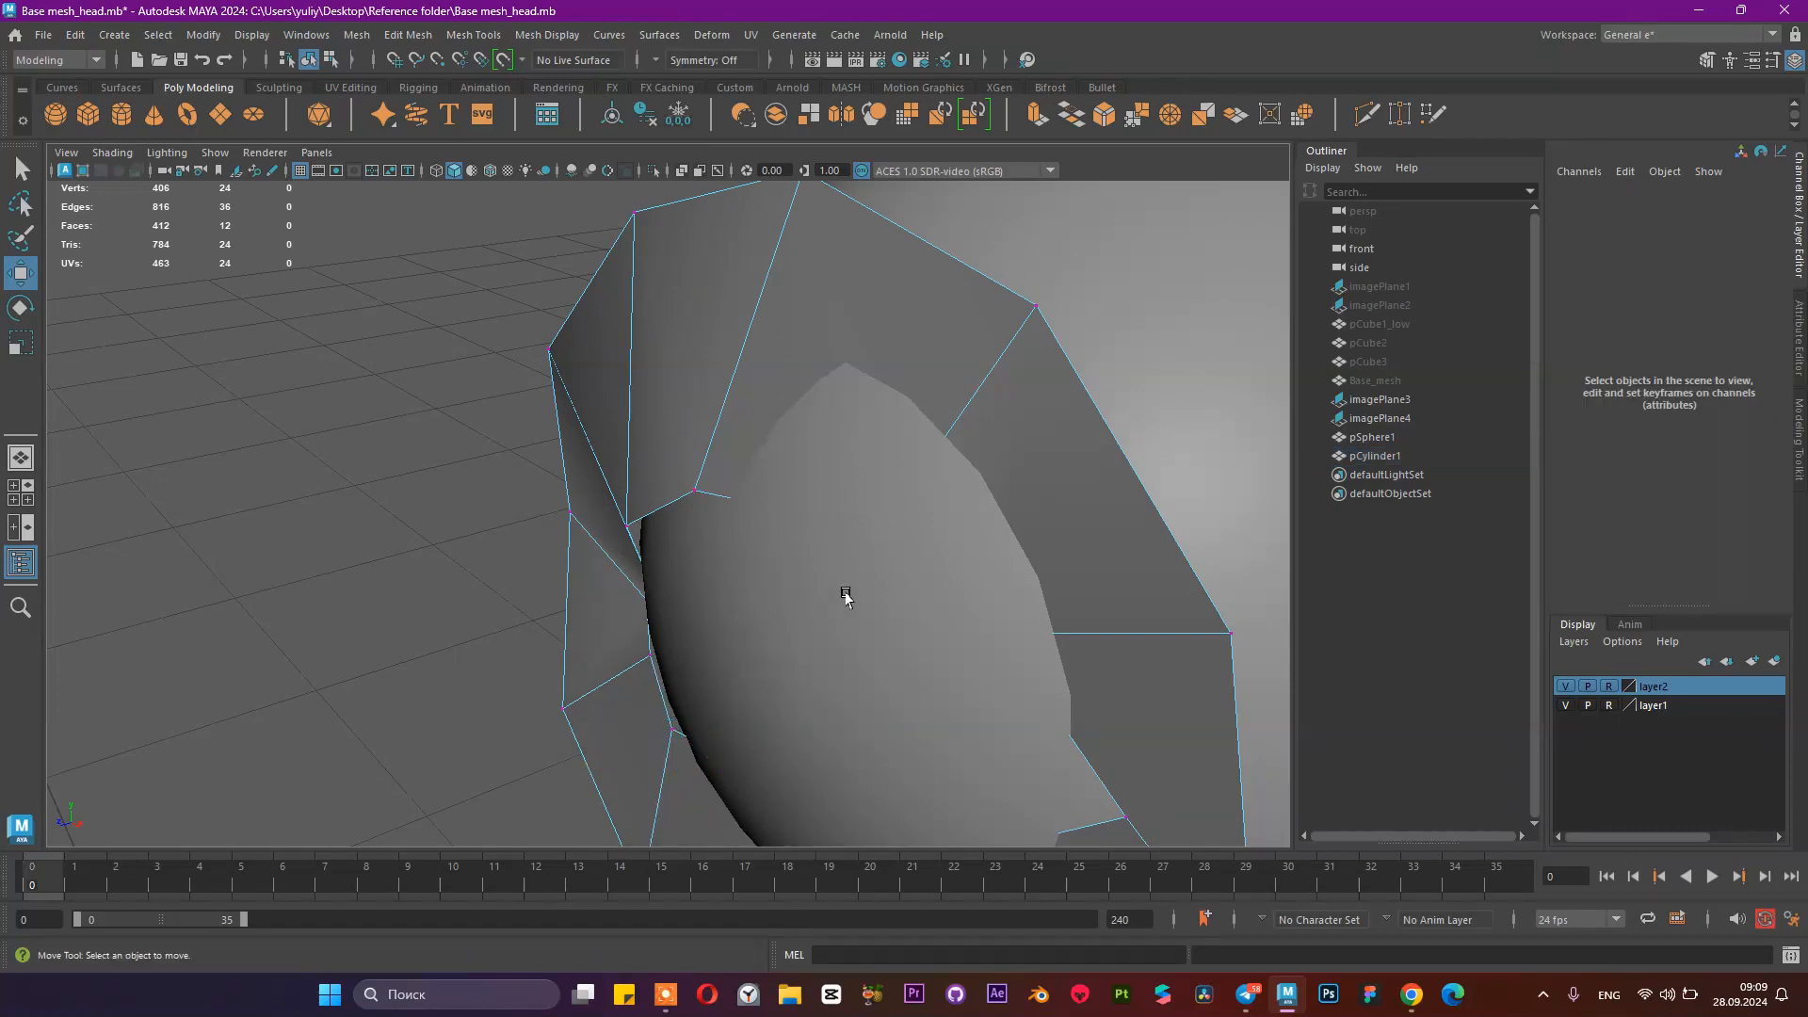
Step: Adjust the depth of the remaining outer lid vertices to wrap the eye opening around the eyeball and save the scene
{"action": "left_click_drag", "start_coordinate": [898, 595], "coordinate": [915, 604]}
{"action": "right_click_drag", "start_coordinate": [915, 604], "coordinate": [805, 601], "text": "alt"}
{"action": "left_click_drag", "start_coordinate": [704, 550], "coordinate": [690, 572]}
{"action": "left_click_drag", "start_coordinate": [825, 597], "coordinate": [772, 532]}
{"action": "left_click_drag", "start_coordinate": [750, 594], "coordinate": [762, 636]}
{"action": "left_click_drag", "start_coordinate": [752, 574], "coordinate": [727, 678]}
{"action": "left_click_drag", "start_coordinate": [713, 588], "coordinate": [630, 590]}
{"action": "key", "text": "ctrl+s"}
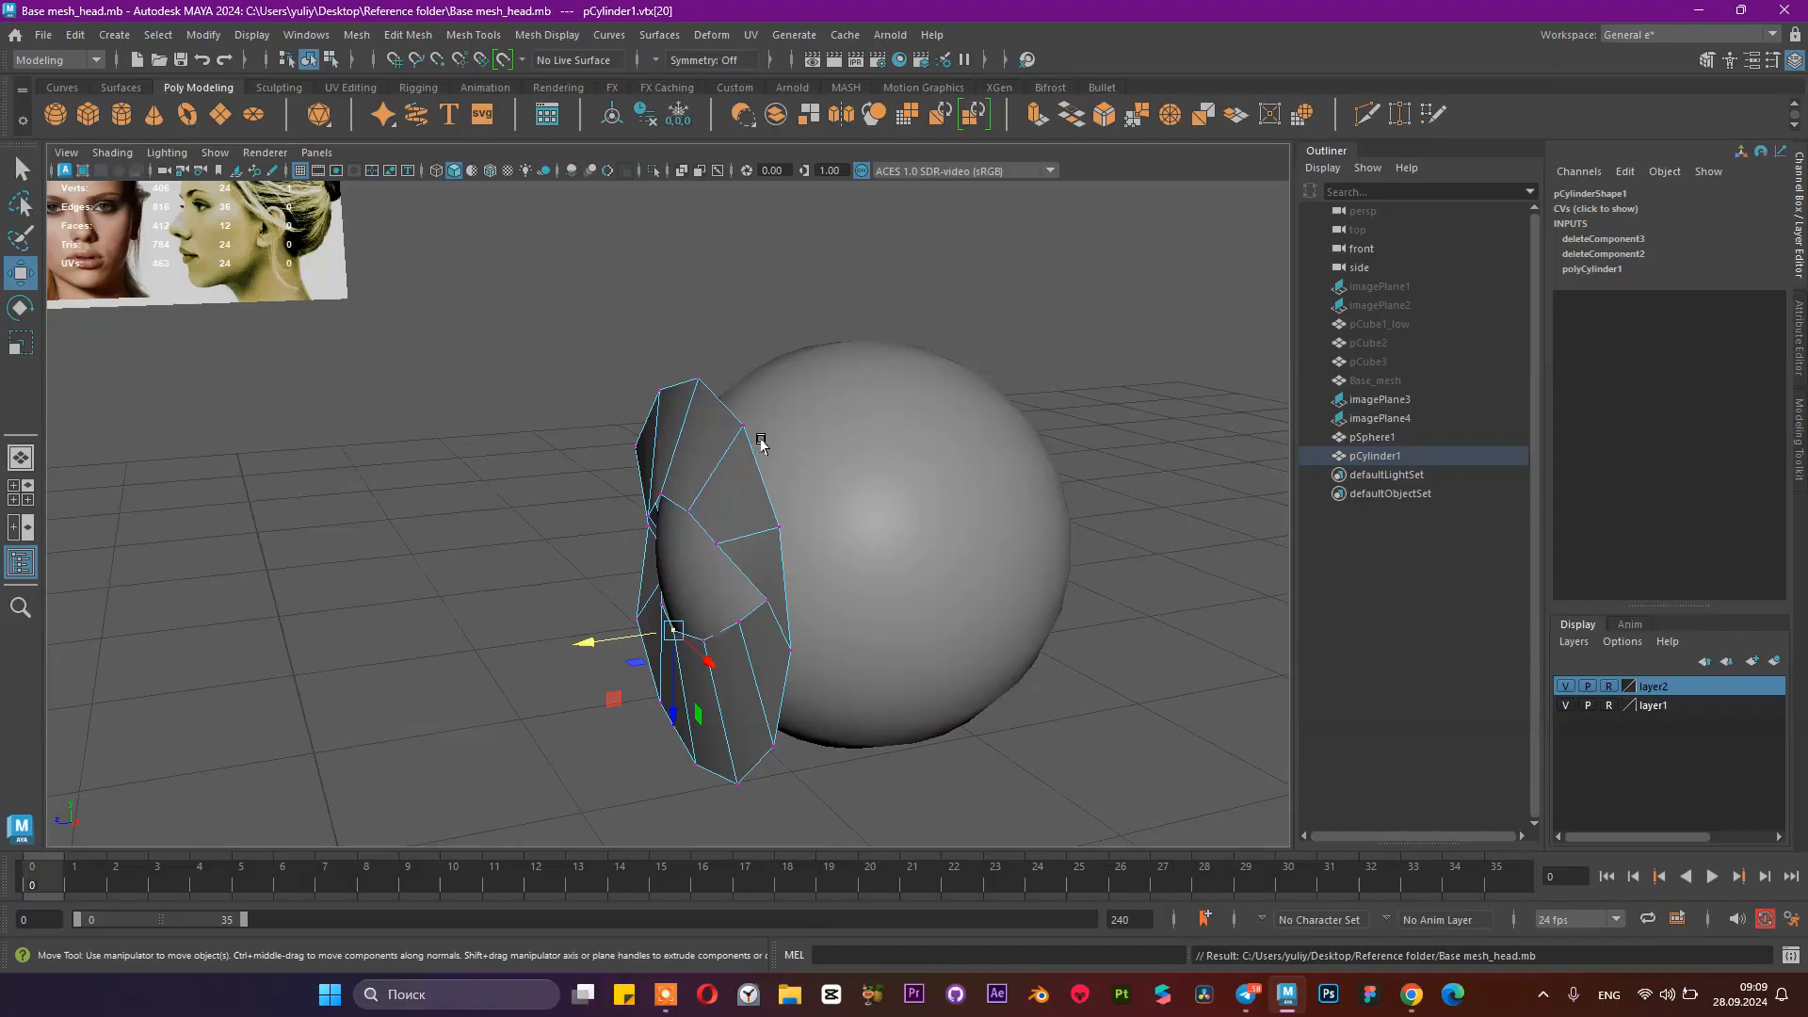
Step: Push the ring's outermost border vertex and the border vertex just above it back along the side of the eyeball
{"action": "left_click_drag", "start_coordinate": [803, 480], "coordinate": [720, 526], "text": "alt"}
{"action": "left_click", "coordinate": [914, 478]}
{"action": "left_click", "coordinate": [922, 542]}
{"action": "left_click_drag", "start_coordinate": [565, 563], "coordinate": [829, 581], "text": "alt"}
{"action": "left_click", "coordinate": [918, 488]}
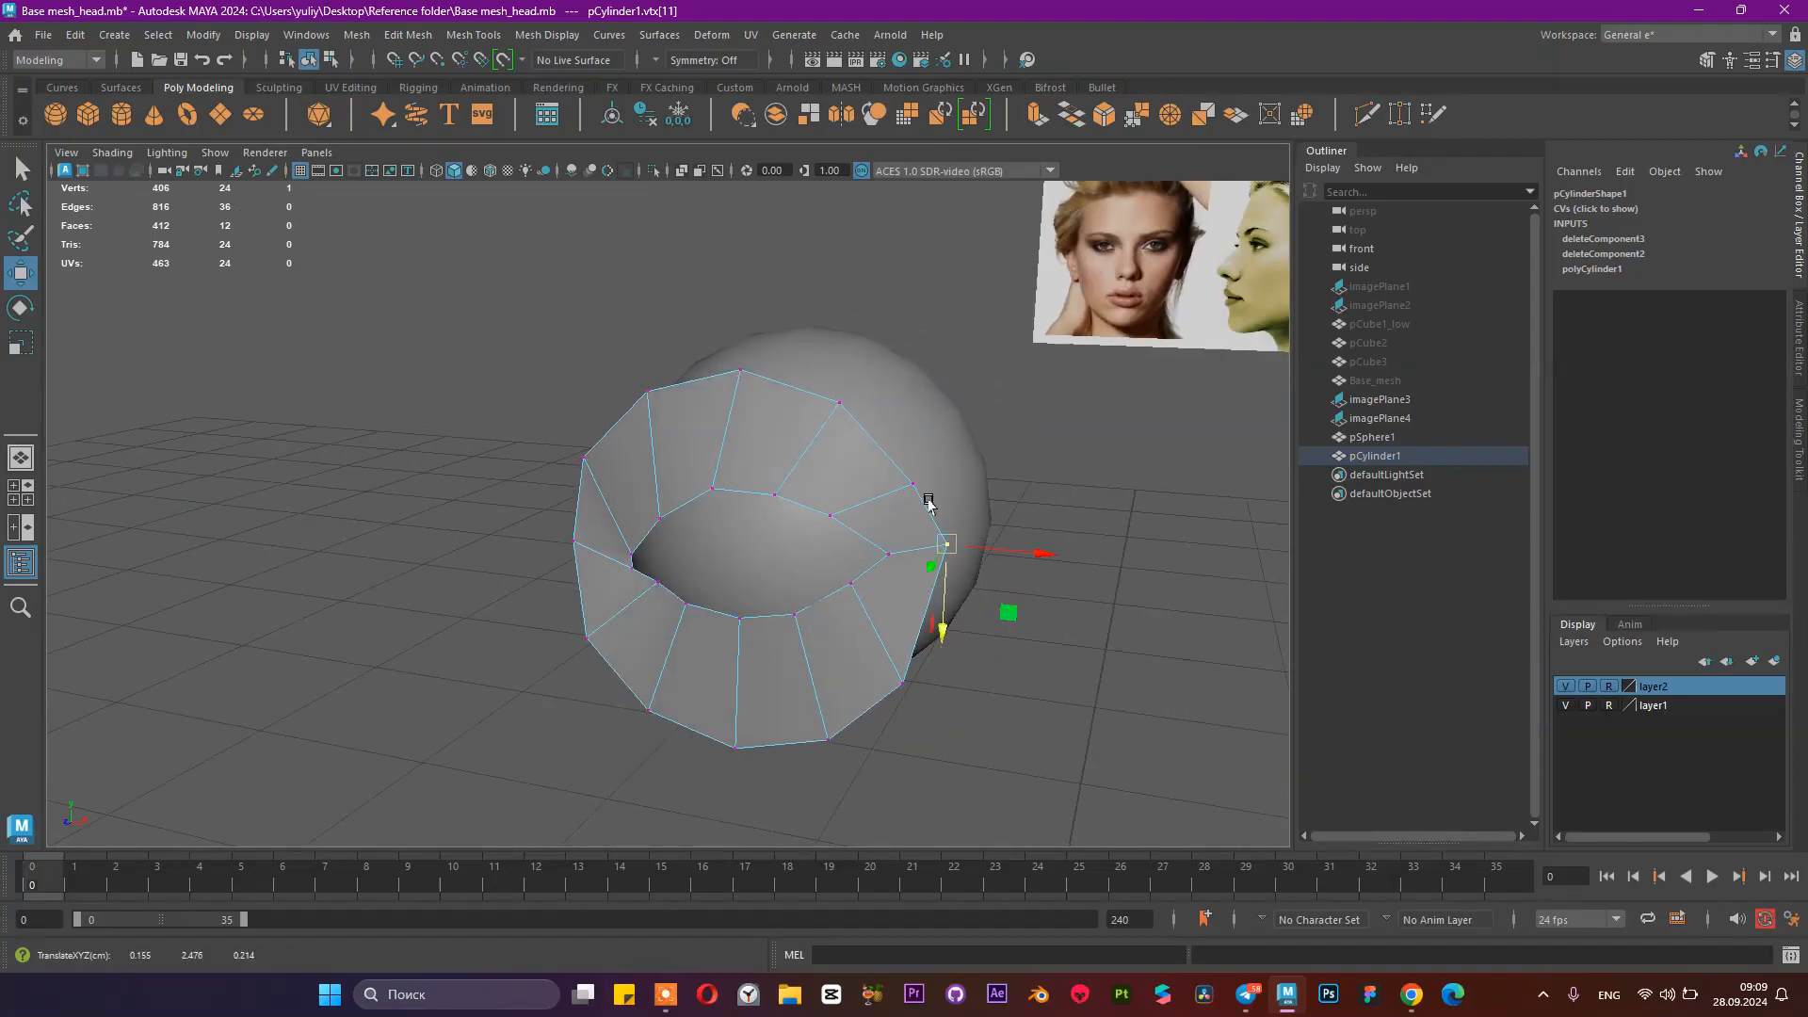
{"action": "left_click_drag", "start_coordinate": [919, 505], "coordinate": [1052, 506], "text": "alt"}
{"action": "left_click_drag", "start_coordinate": [876, 421], "coordinate": [617, 416]}
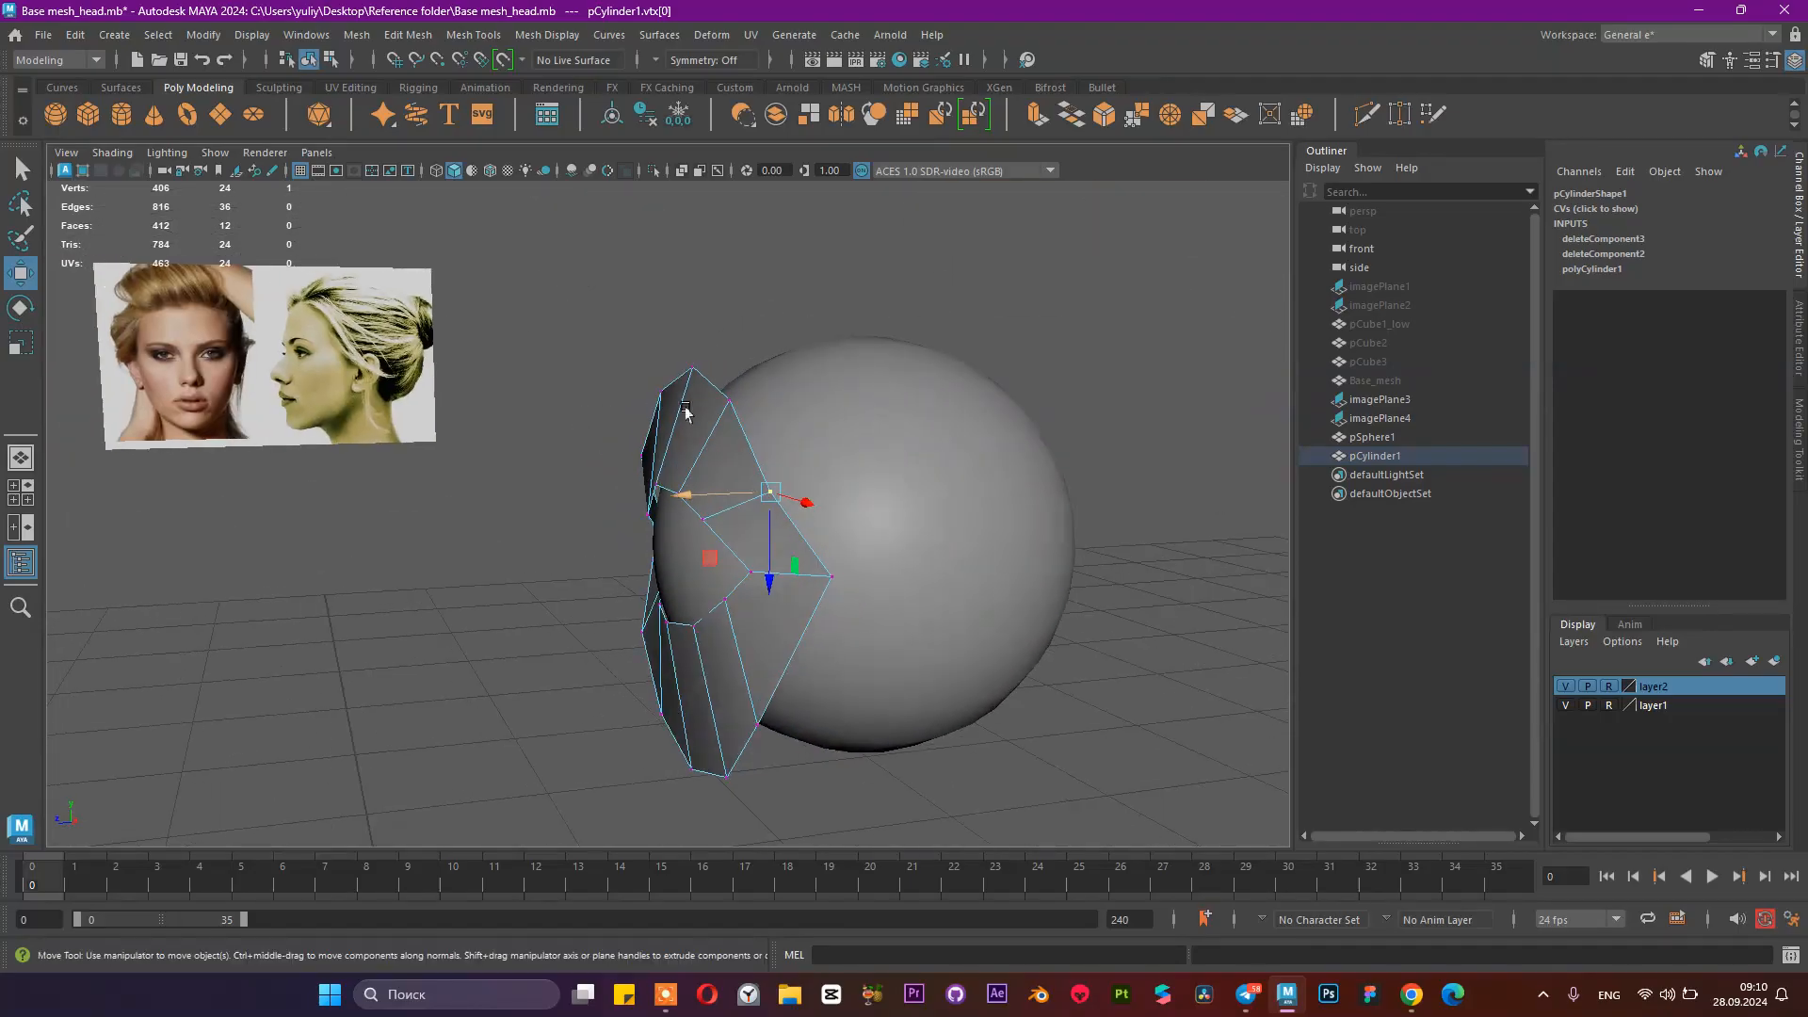
Step: Push the upper outer border vertex and the border vertex beside the inner eye corner back in depth, and save the scene
{"action": "left_click", "coordinate": [725, 402]}
{"action": "left_click_drag", "start_coordinate": [725, 405], "coordinate": [667, 432], "text": "alt"}
{"action": "left_click_drag", "start_coordinate": [552, 391], "coordinate": [576, 394]}
{"action": "left_click_drag", "start_coordinate": [595, 401], "coordinate": [715, 511], "text": "alt"}
{"action": "left_click", "coordinate": [793, 491]}
{"action": "left_click_drag", "start_coordinate": [513, 495], "coordinate": [531, 614]}
{"action": "left_click_drag", "start_coordinate": [617, 526], "coordinate": [583, 568]}
{"action": "left_click", "coordinate": [593, 556]}
{"action": "left_click_drag", "start_coordinate": [584, 636], "coordinate": [718, 562]}
{"action": "key", "text": "ctrl+s"}
Step: Compare the eyelid ring's profile with the eye in the side-view reference photo
{"action": "key", "text": "space"}
{"action": "key", "text": "space"}
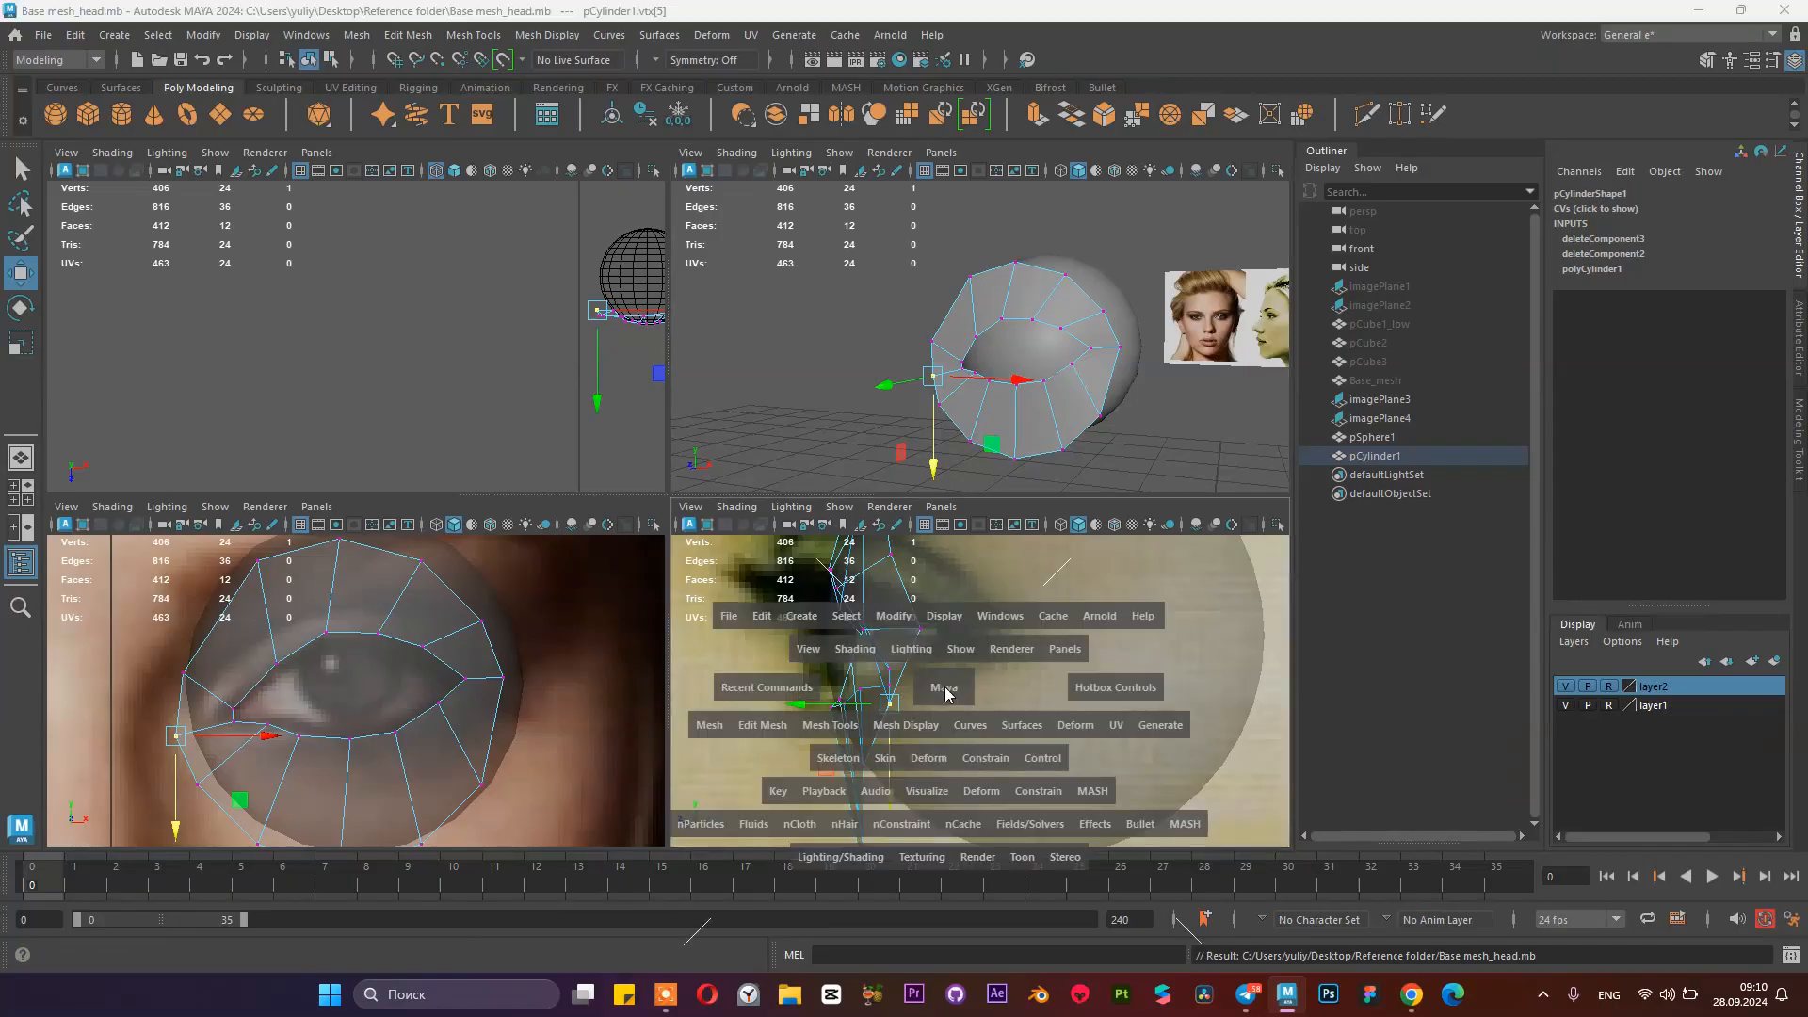
{"action": "middle_click_drag", "start_coordinate": [559, 349], "coordinate": [678, 432], "text": "alt"}
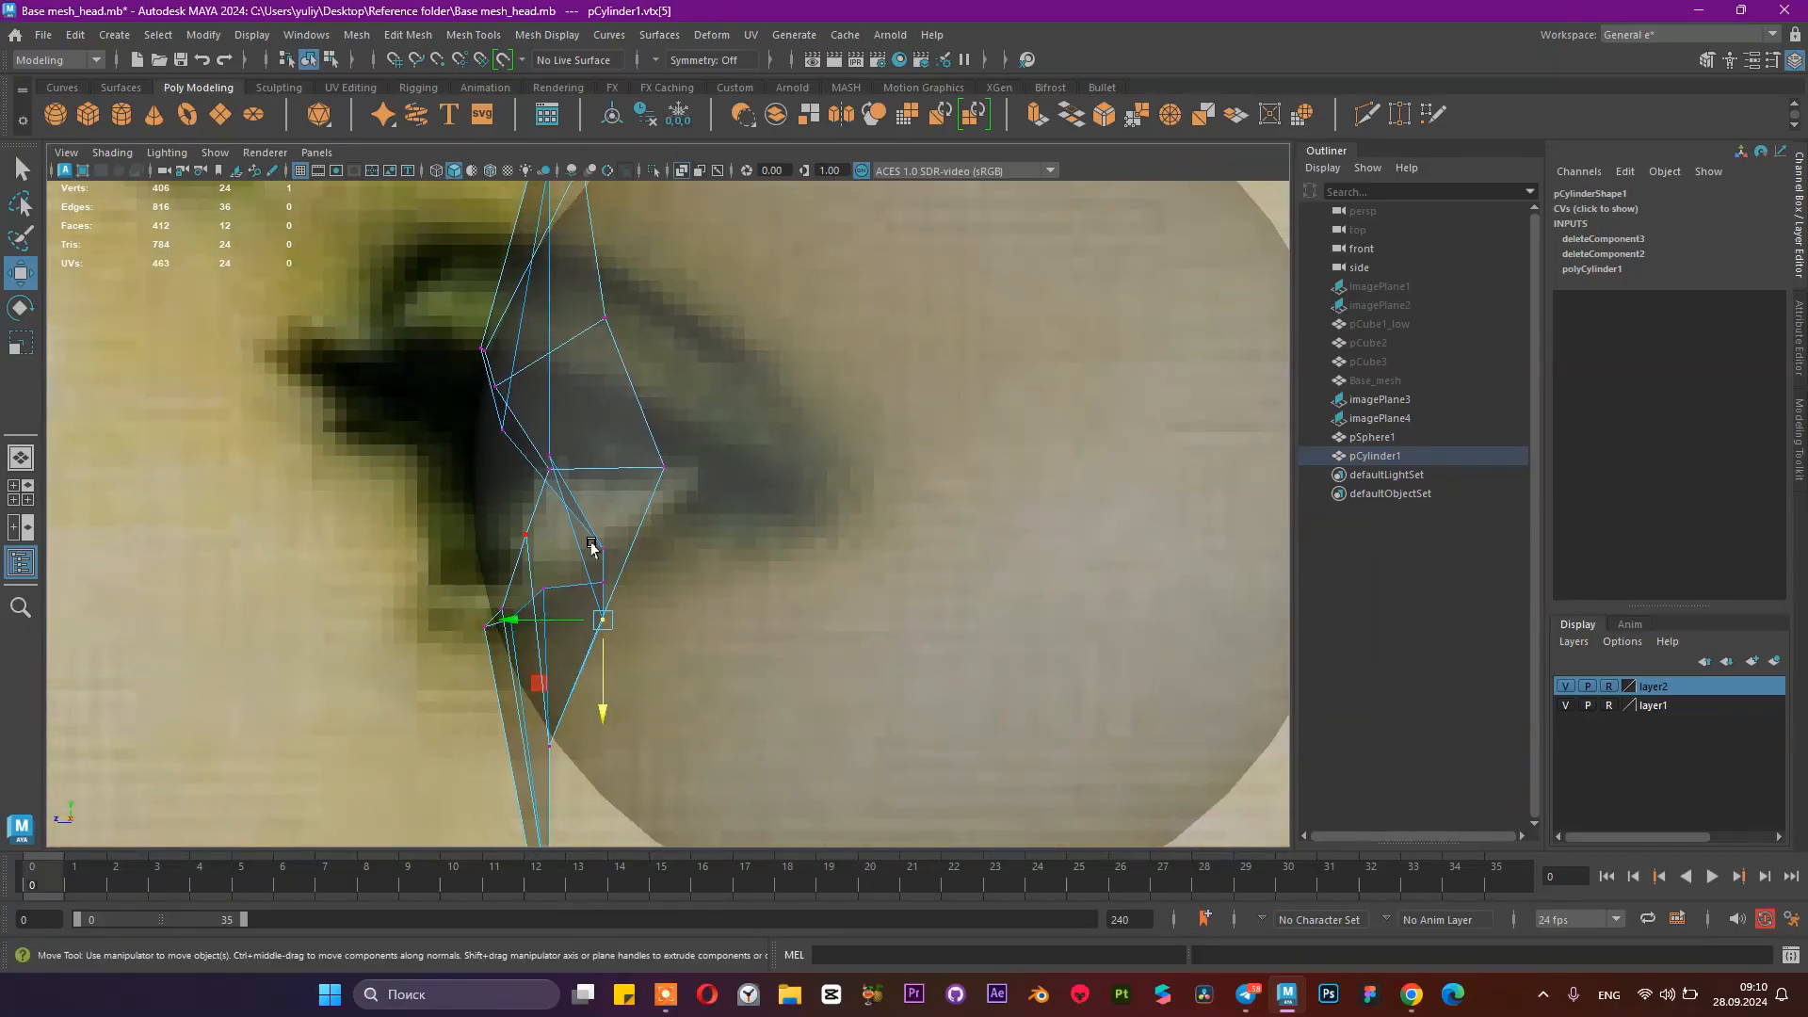
{"action": "left_click", "coordinate": [599, 584]}
{"action": "left_click_drag", "start_coordinate": [666, 529], "coordinate": [742, 523], "text": "alt"}
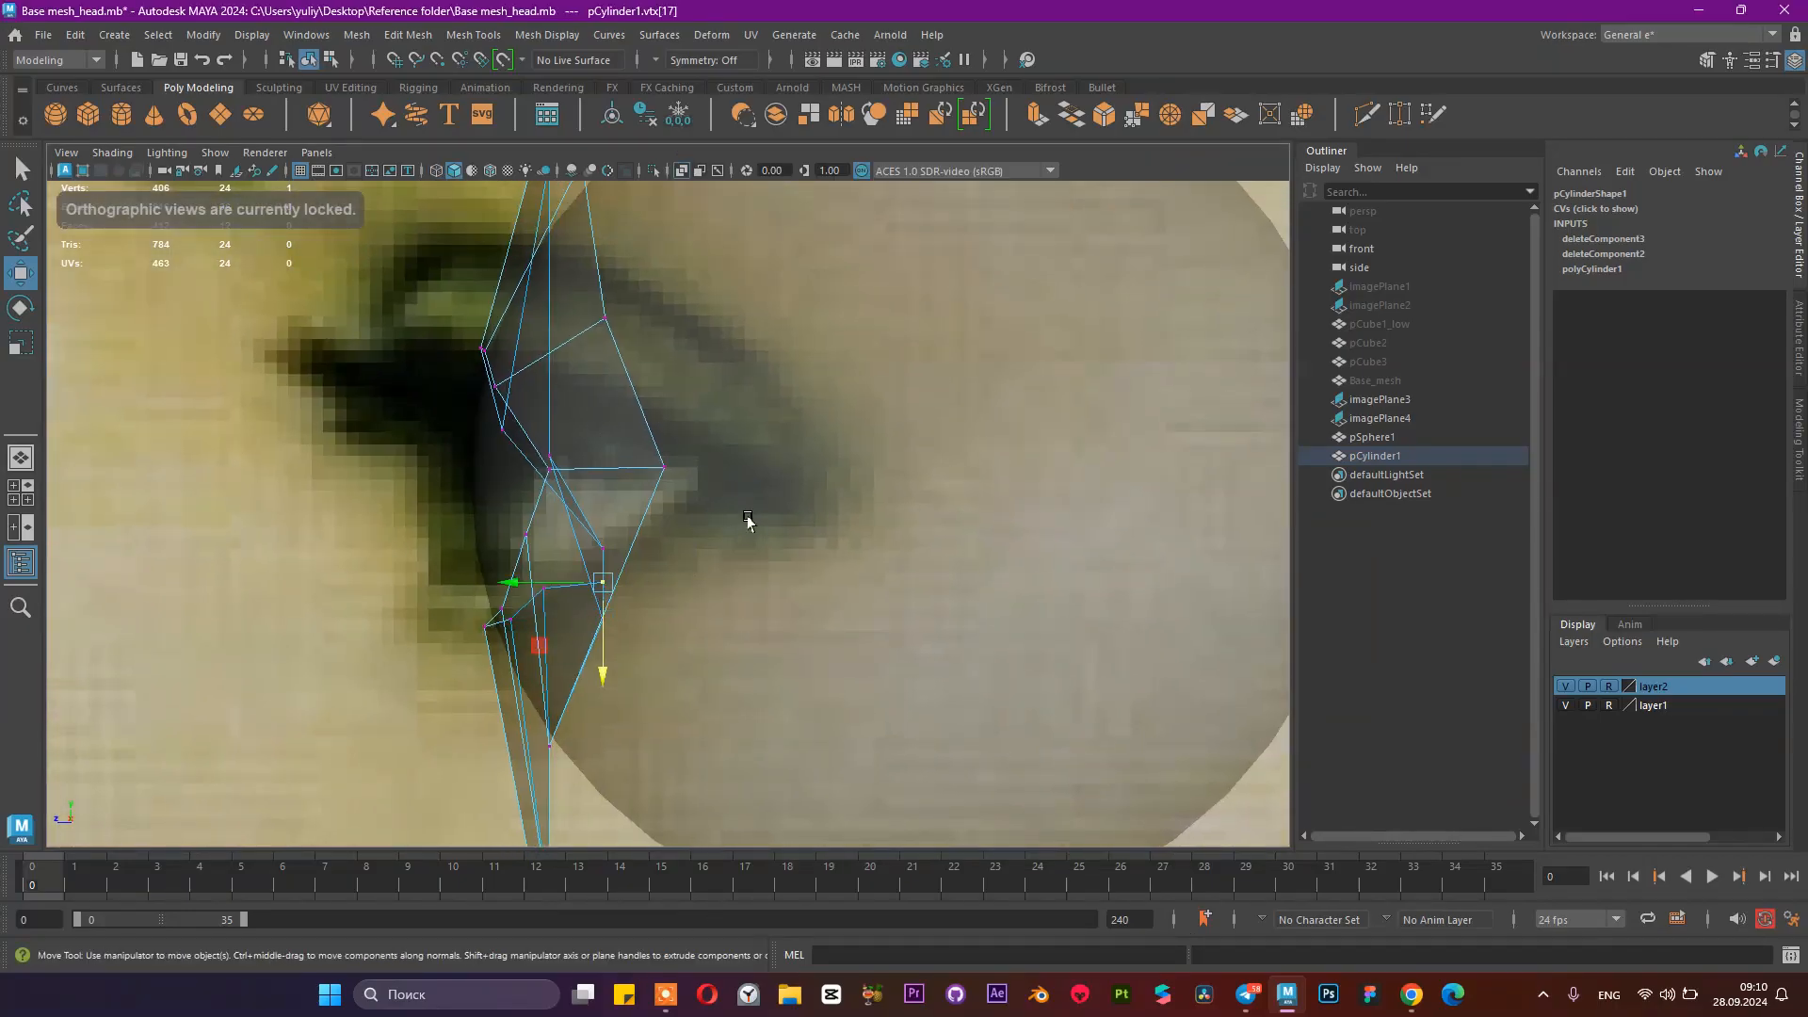
{"action": "scroll", "coordinate": [826, 490], "scroll_direction": "down", "scroll_amount": 10}
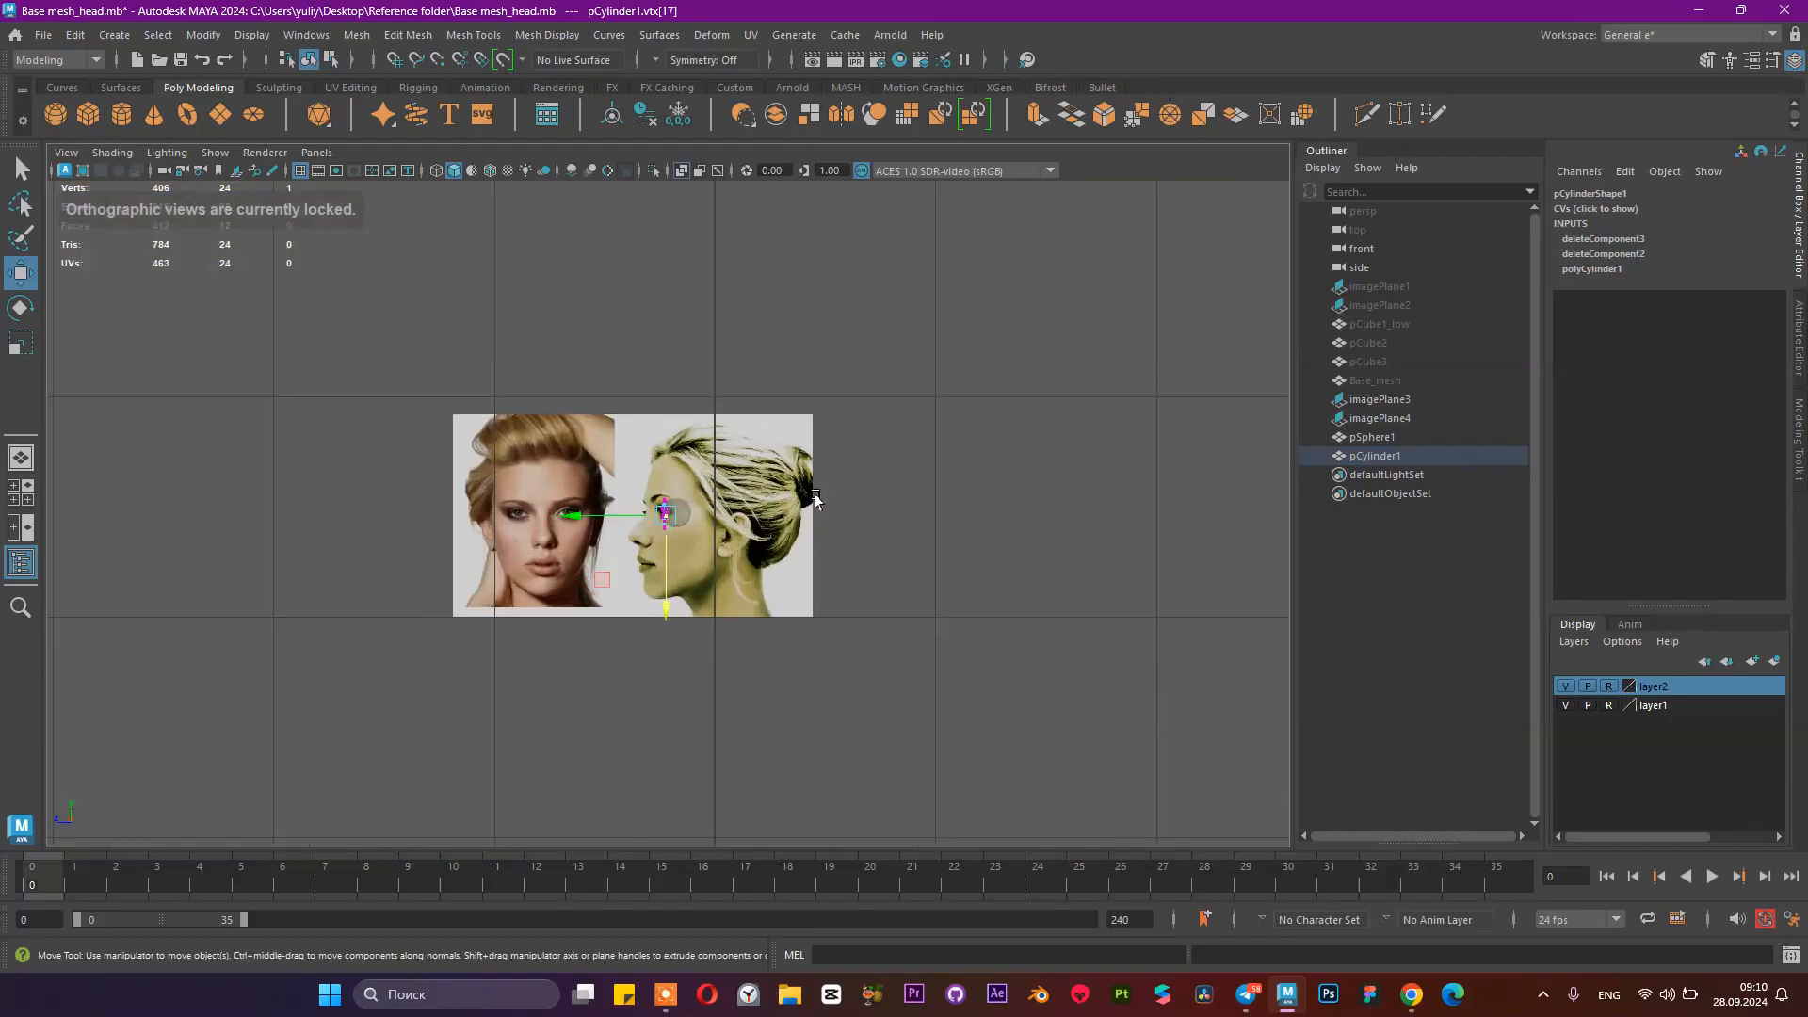
{"action": "scroll", "coordinate": [795, 484], "scroll_direction": "up", "scroll_amount": 8}
{"action": "scroll", "coordinate": [697, 482], "scroll_direction": "up", "scroll_amount": 5}
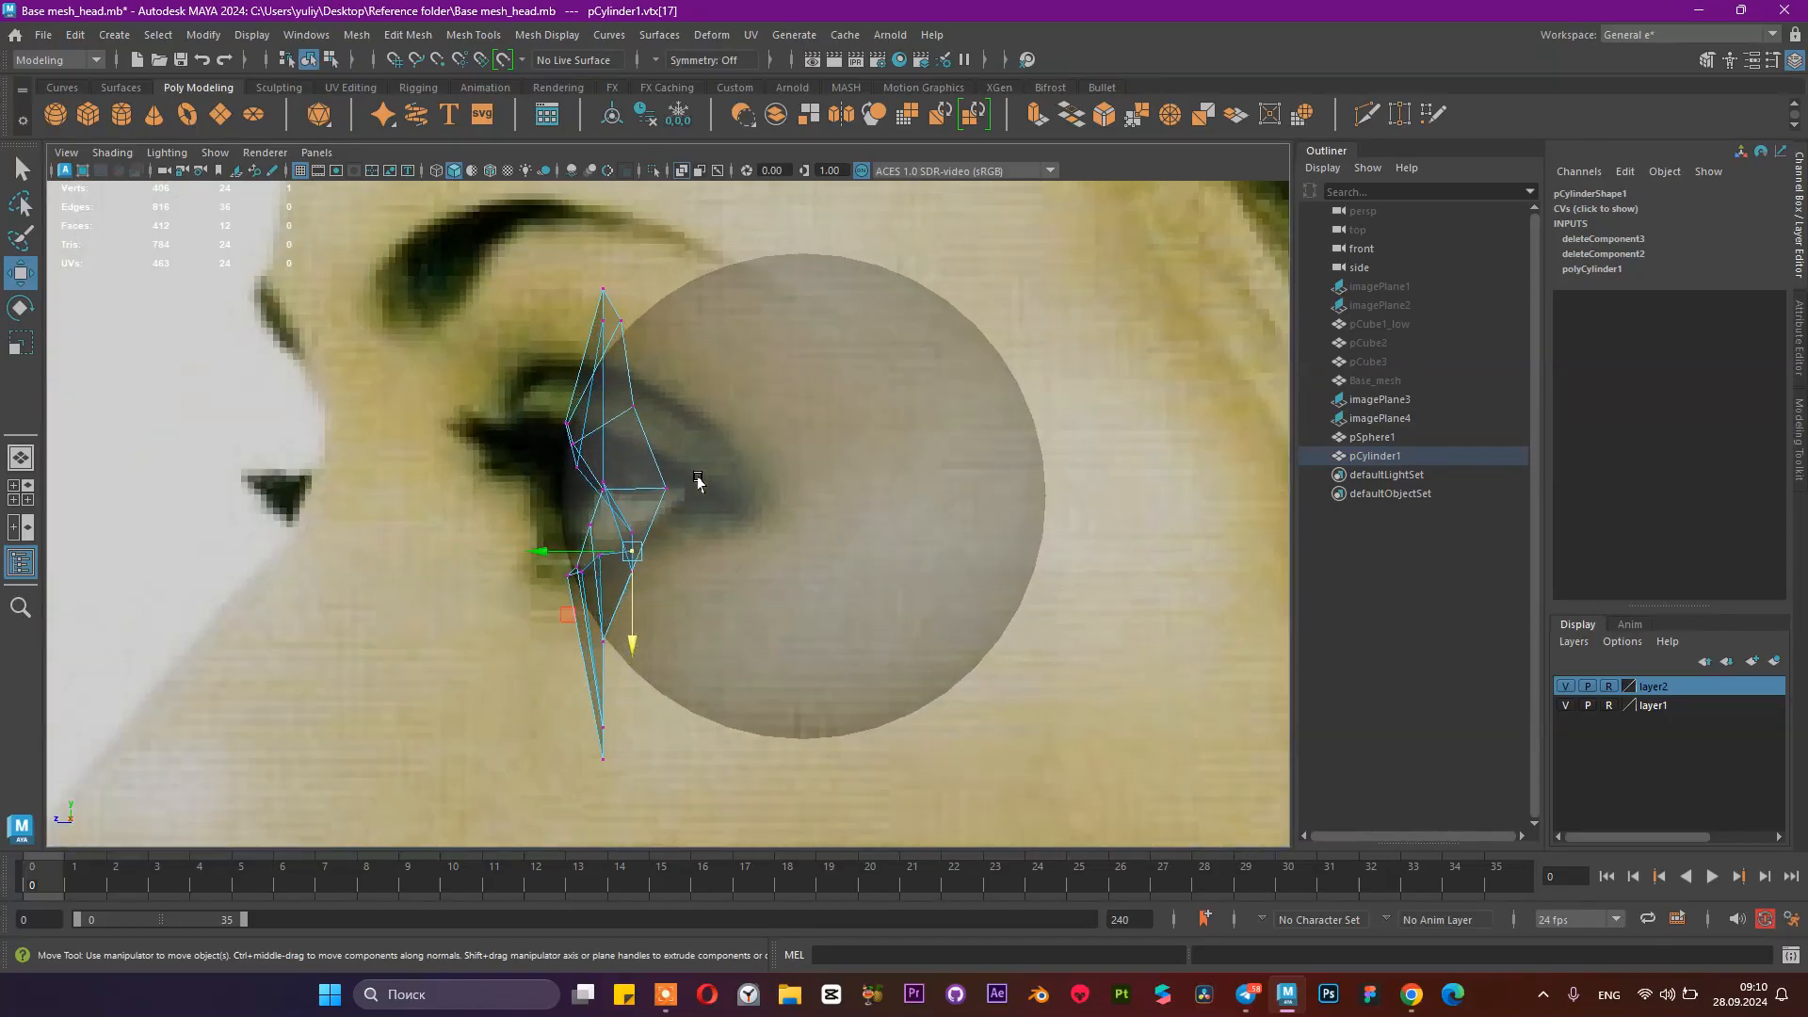
{"action": "key", "text": "space"}
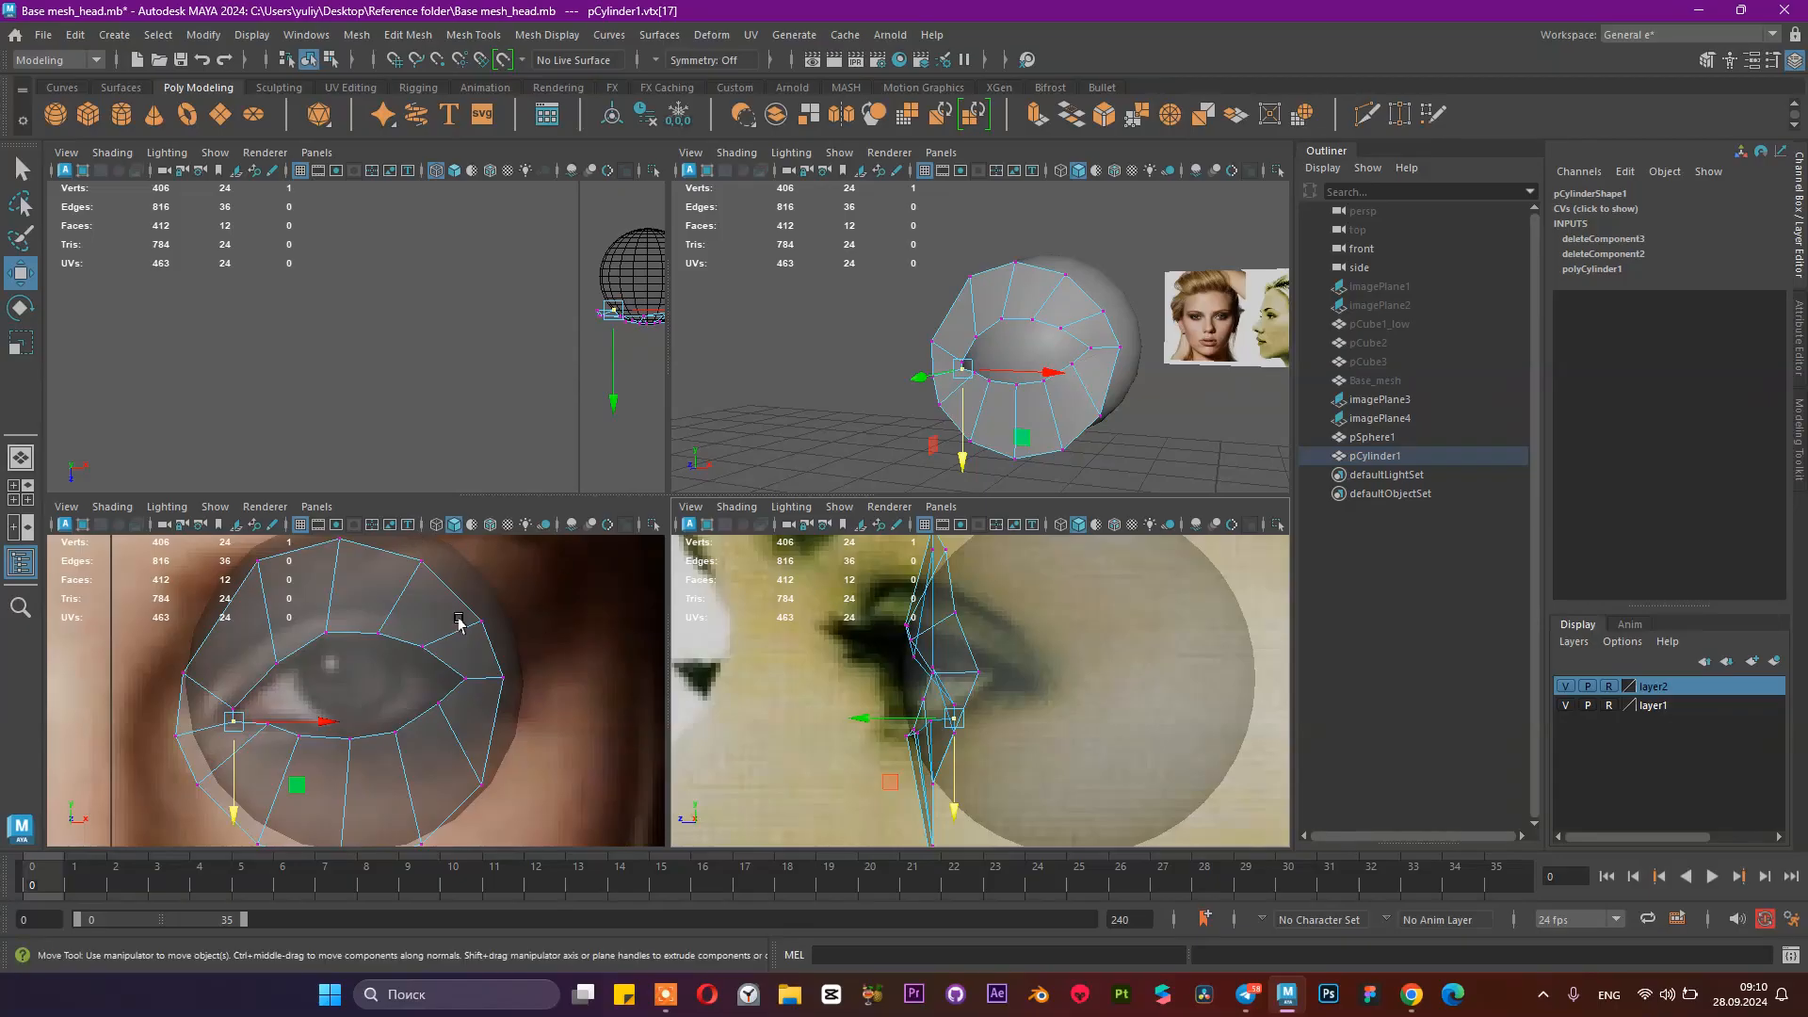
{"action": "left_click_drag", "start_coordinate": [216, 737], "coordinate": [220, 729]}
{"action": "left_click_drag", "start_coordinate": [863, 708], "coordinate": [796, 694]}
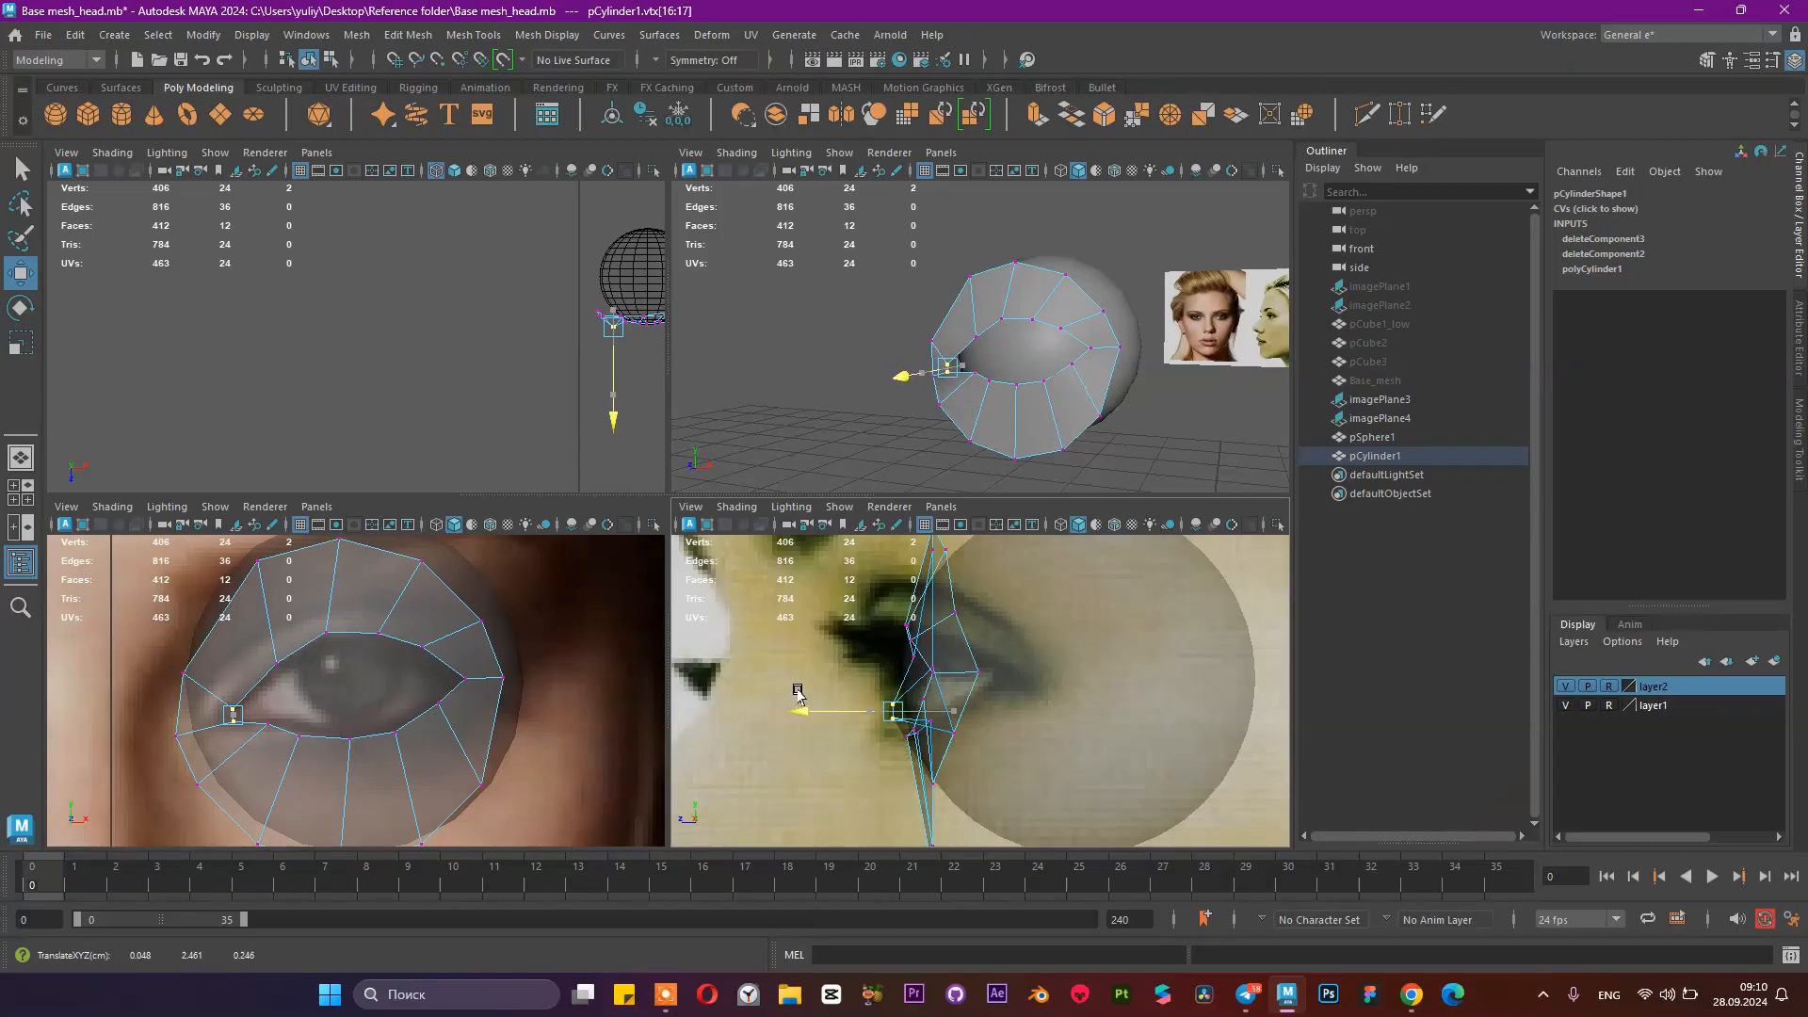
{"action": "key", "text": "ctrl+z"}
Step: Pull the two inner eye corner vertices and their two neighbouring border vertices slightly forward together
{"action": "left_click_drag", "start_coordinate": [105, 633], "coordinate": [245, 741]}
{"action": "left_click_drag", "start_coordinate": [850, 700], "coordinate": [823, 666]}
{"action": "left_click_drag", "start_coordinate": [971, 431], "coordinate": [1042, 405], "text": "alt"}
{"action": "key", "text": "ctrl+z"}
{"action": "right_click_drag", "start_coordinate": [1041, 403], "coordinate": [915, 401], "text": "alt"}
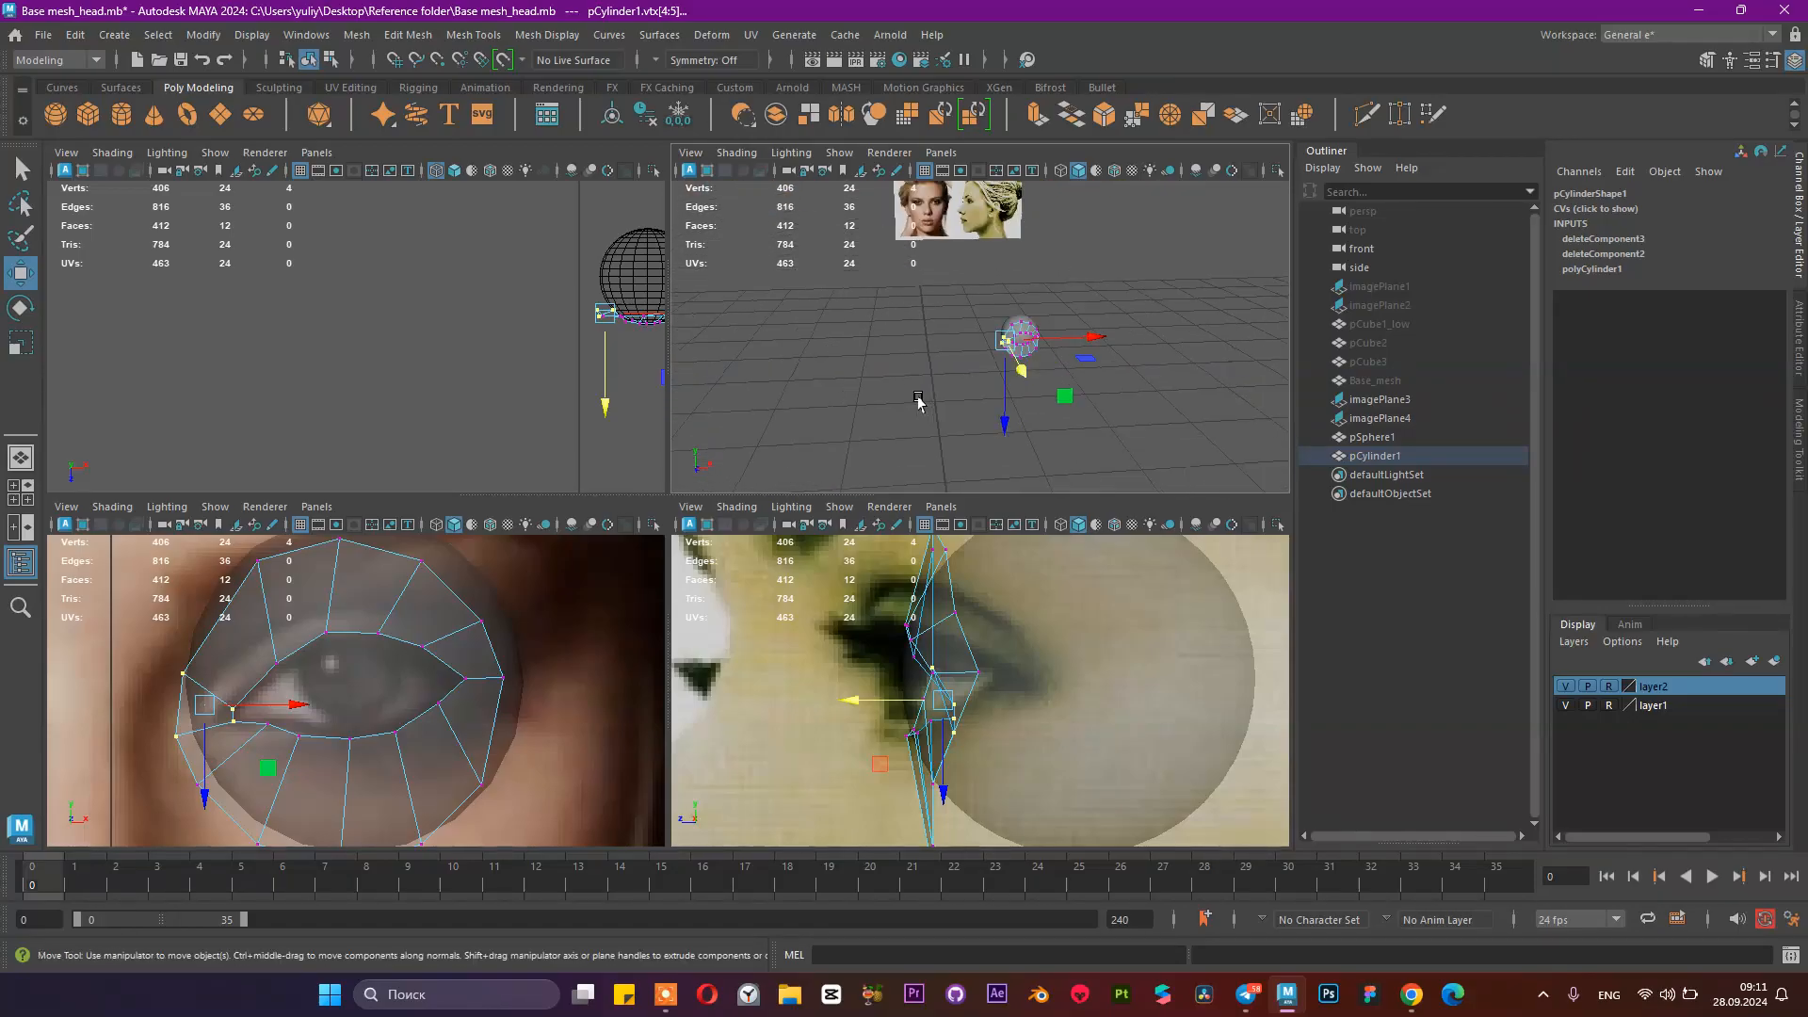
{"action": "scroll", "coordinate": [1025, 401], "scroll_direction": "up", "scroll_amount": 5}
{"action": "right_click_drag", "start_coordinate": [1025, 401], "coordinate": [823, 366], "text": "alt"}
{"action": "left_click_drag", "start_coordinate": [823, 367], "coordinate": [738, 387], "text": "alt"}
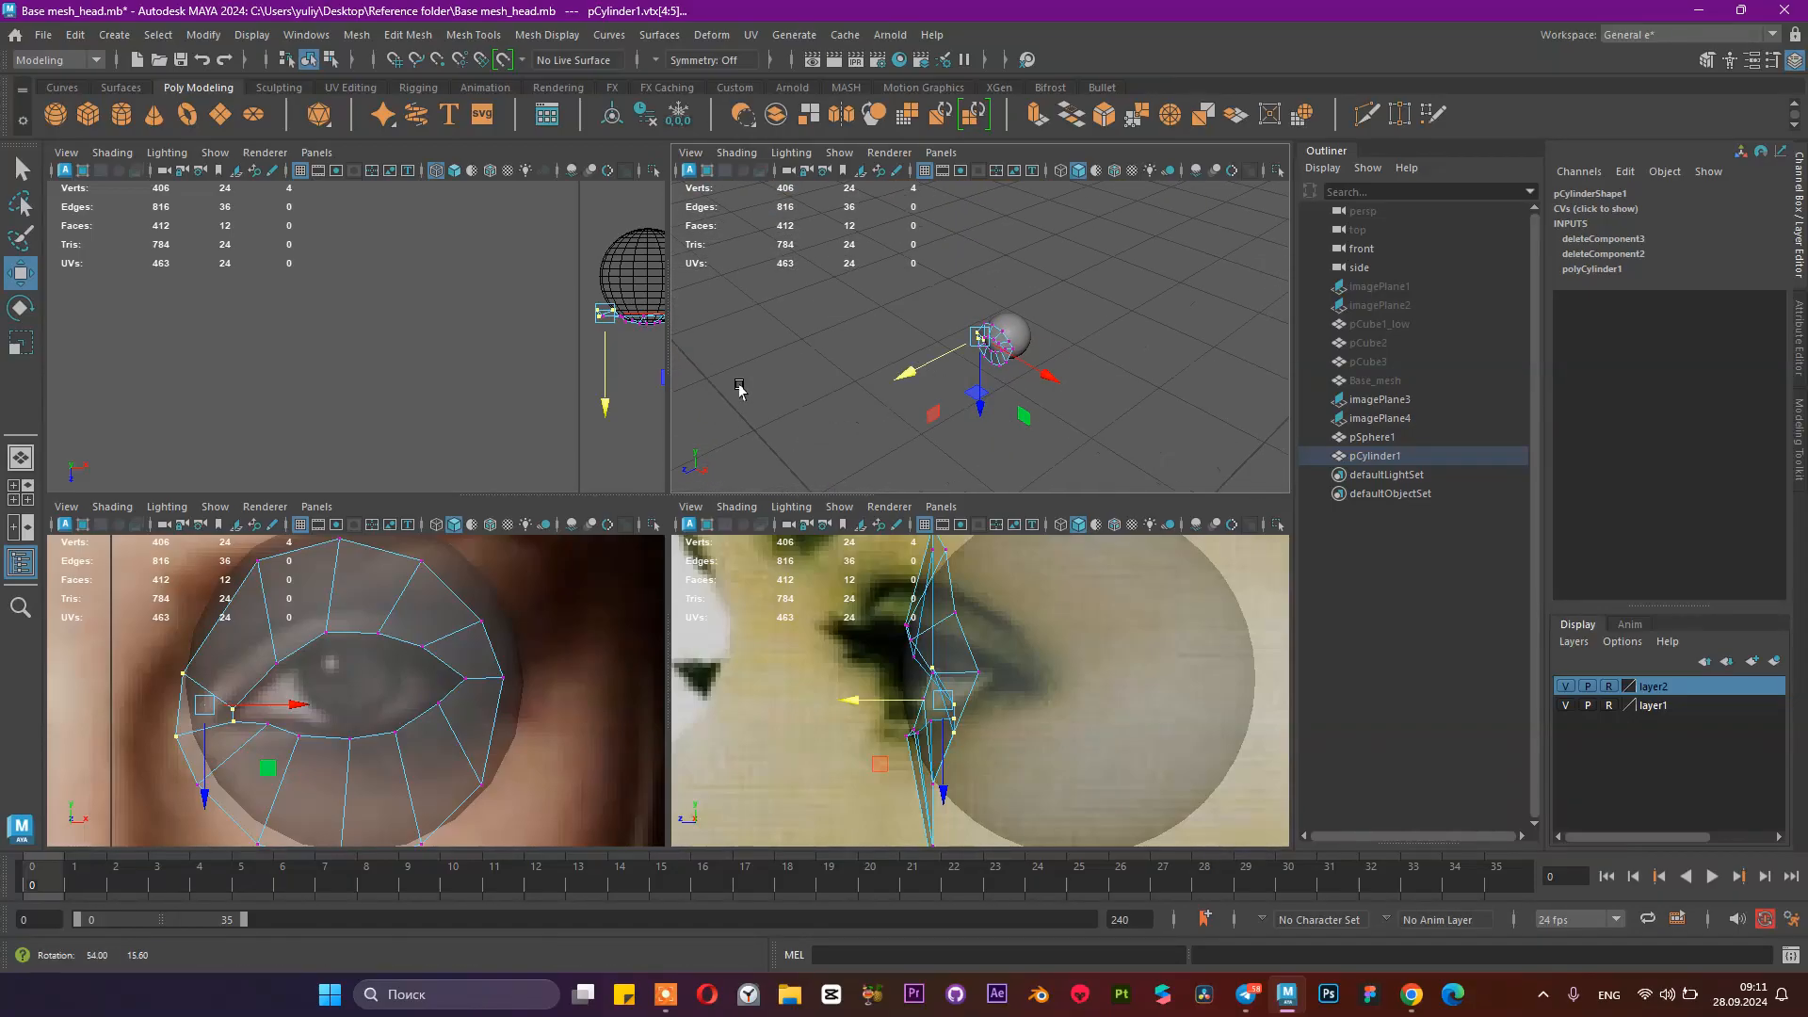
{"action": "right_click_drag", "start_coordinate": [738, 387], "coordinate": [1150, 488], "text": "alt"}
{"action": "left_click_drag", "start_coordinate": [903, 375], "coordinate": [894, 379]}
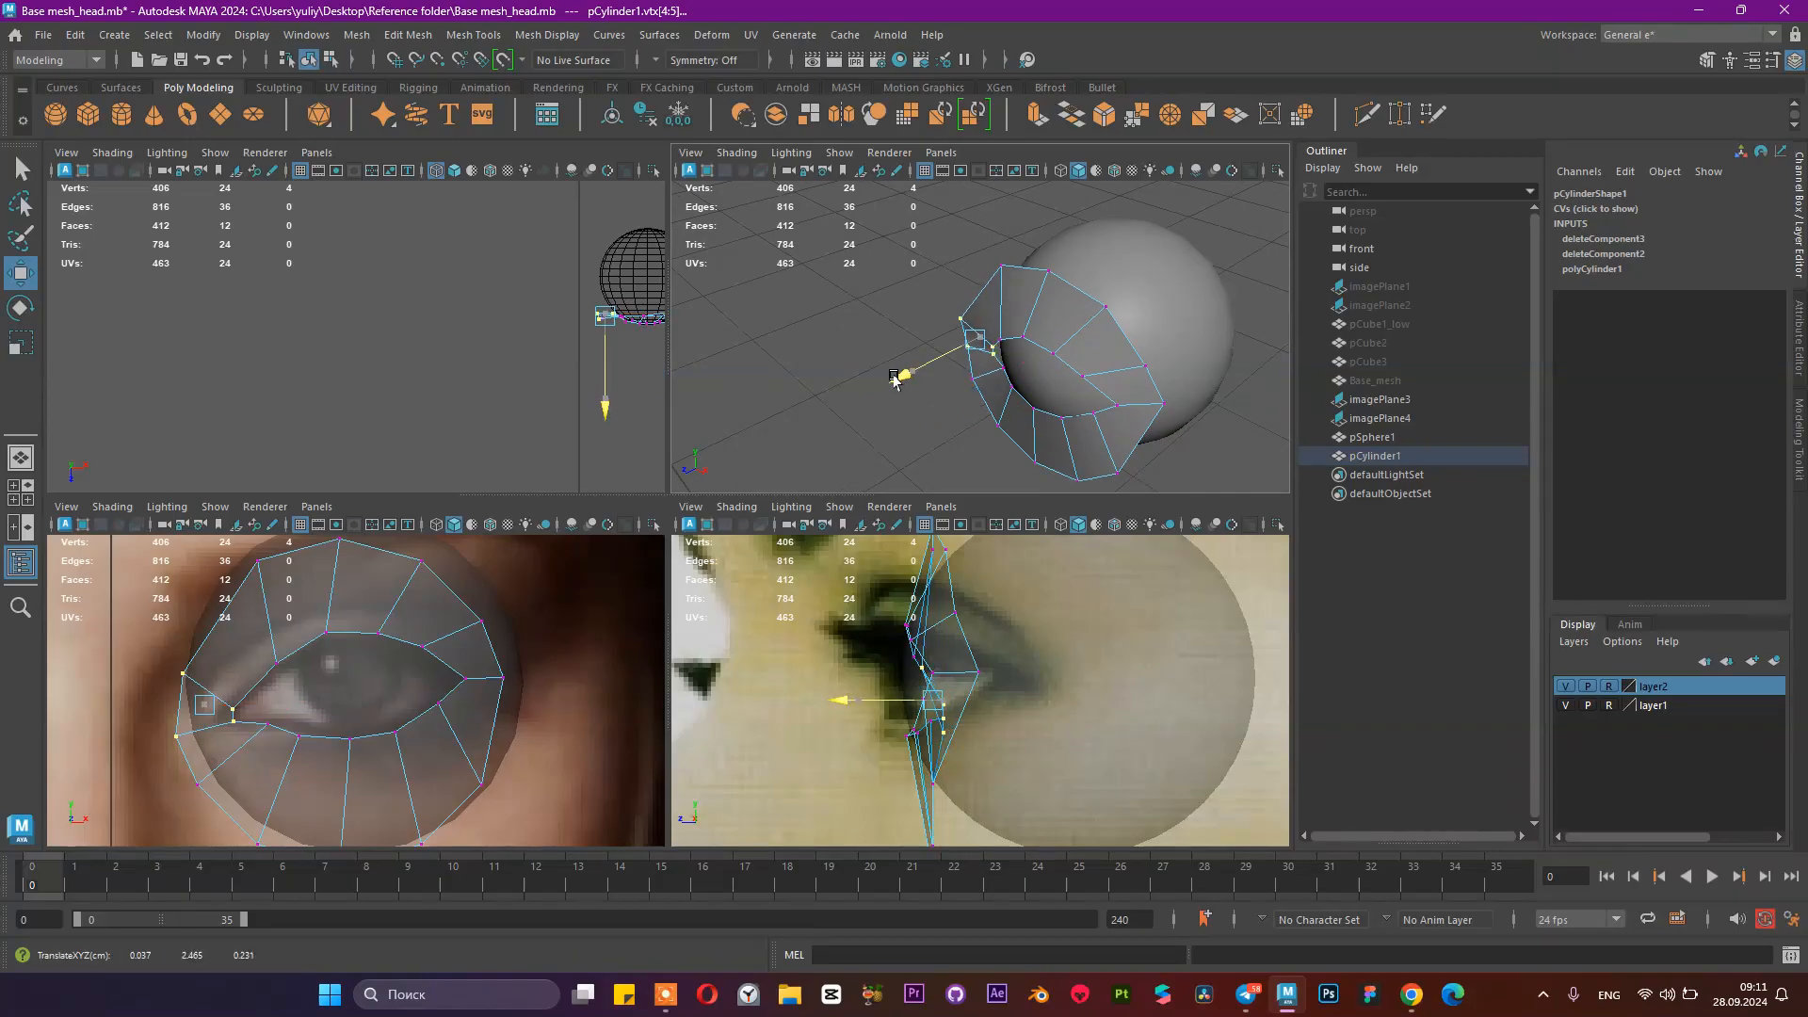
Step: Pull the two border vertices beside the inner eye corner further forward and shift them sideways closer to the eye opening
{"action": "left_click_drag", "start_coordinate": [281, 650], "coordinate": [210, 761], "text": "ctrl"}
{"action": "left_click_drag", "start_coordinate": [893, 358], "coordinate": [1077, 250]}
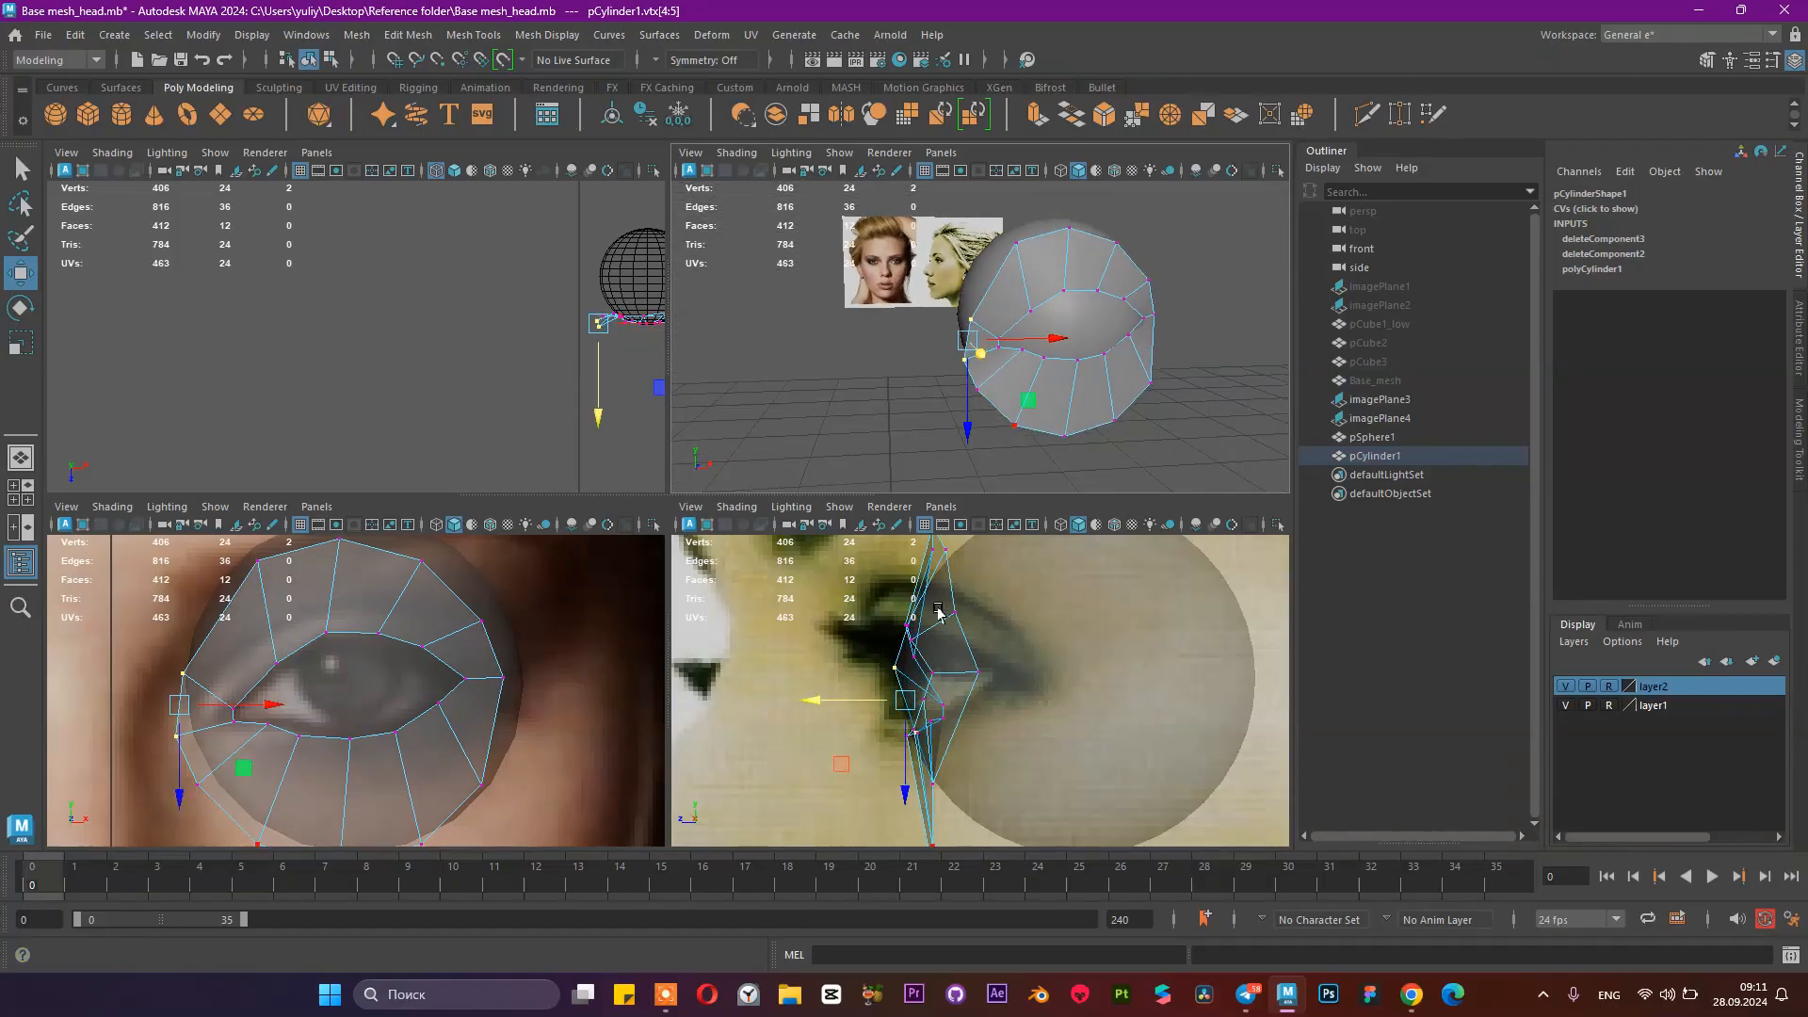
{"action": "left_click_drag", "start_coordinate": [172, 639], "coordinate": [284, 675]}
{"action": "left_click_drag", "start_coordinate": [163, 716], "coordinate": [281, 730]}
{"action": "left_click_drag", "start_coordinate": [198, 658], "coordinate": [289, 678]}
{"action": "scroll", "coordinate": [1006, 323], "scroll_direction": "up", "scroll_amount": 6}
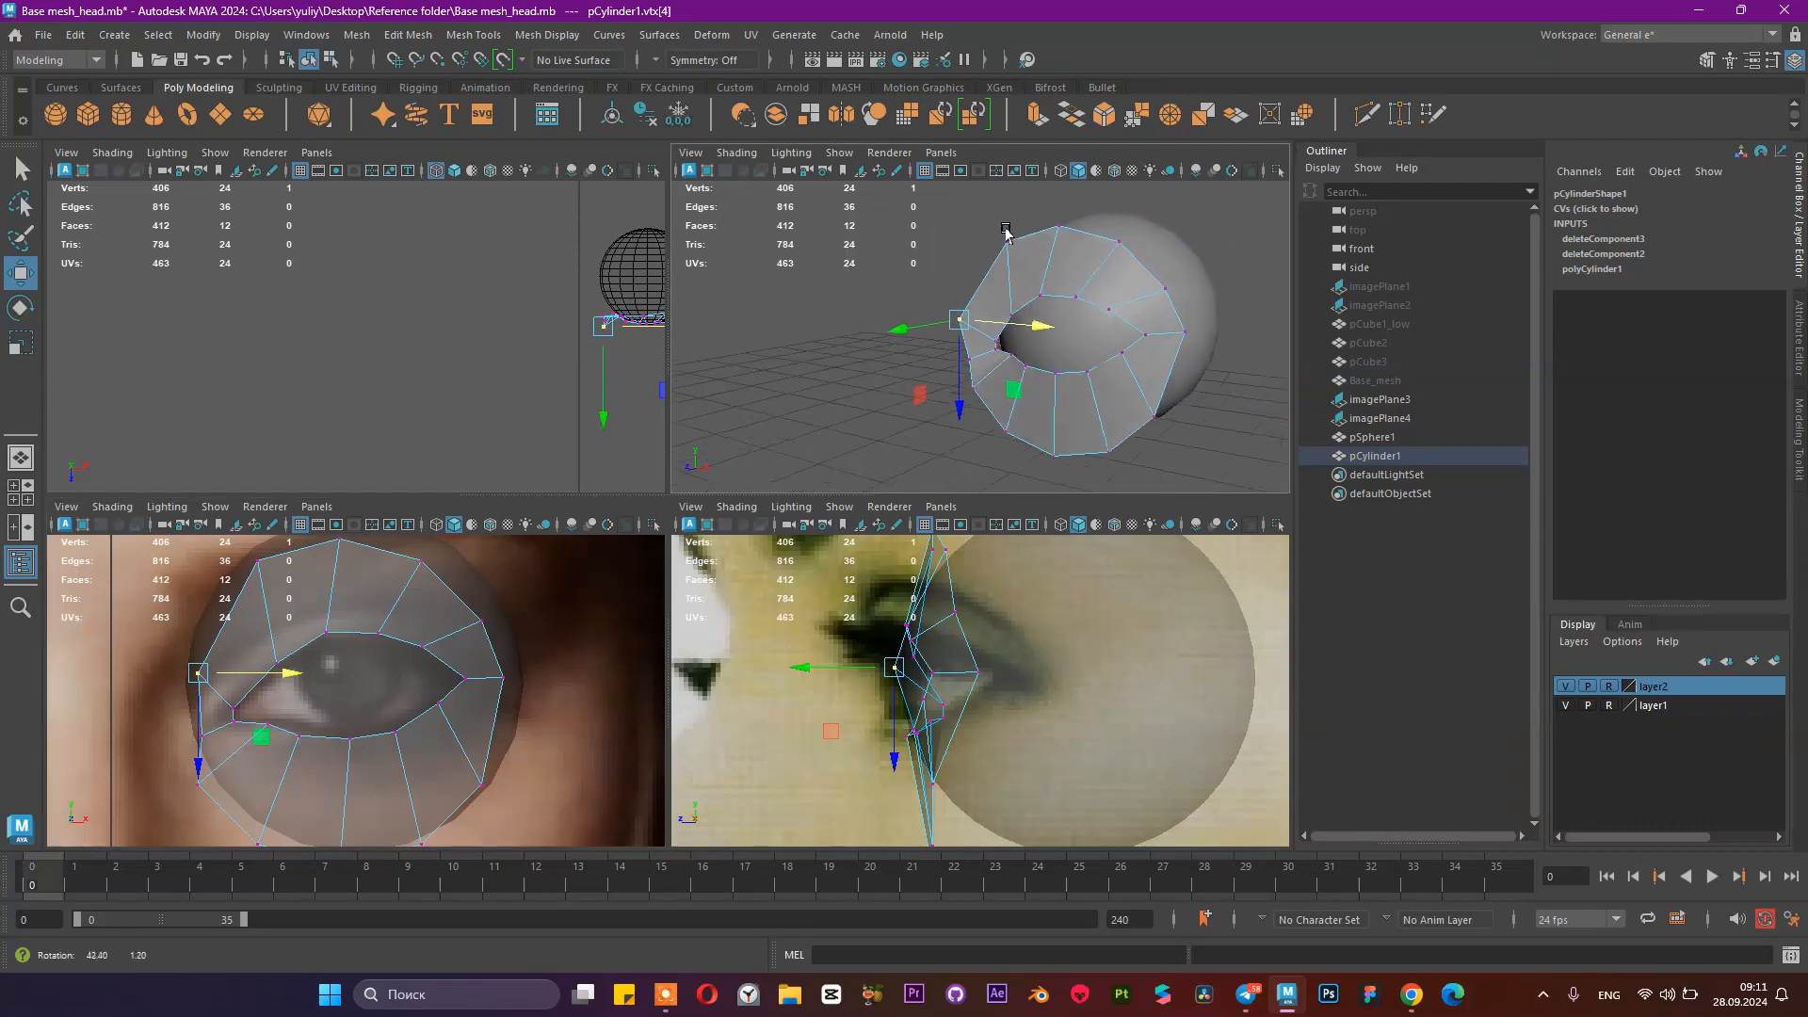
{"action": "scroll", "coordinate": [1006, 323], "scroll_direction": "down", "scroll_amount": 6}
{"action": "left_click_drag", "start_coordinate": [879, 339], "coordinate": [891, 342]}
Step: Lower the ring's upper inner border vertex to even out the curve toward the inner eye corner
{"action": "left_click_drag", "start_coordinate": [985, 278], "coordinate": [1057, 283], "text": "alt"}
{"action": "middle_click_drag", "start_coordinate": [1057, 283], "coordinate": [881, 328], "text": "alt"}
{"action": "left_click_drag", "start_coordinate": [236, 555], "coordinate": [245, 610]}
{"action": "left_click_drag", "start_coordinate": [1026, 365], "coordinate": [940, 349], "text": "alt"}
{"action": "key", "text": "space"}
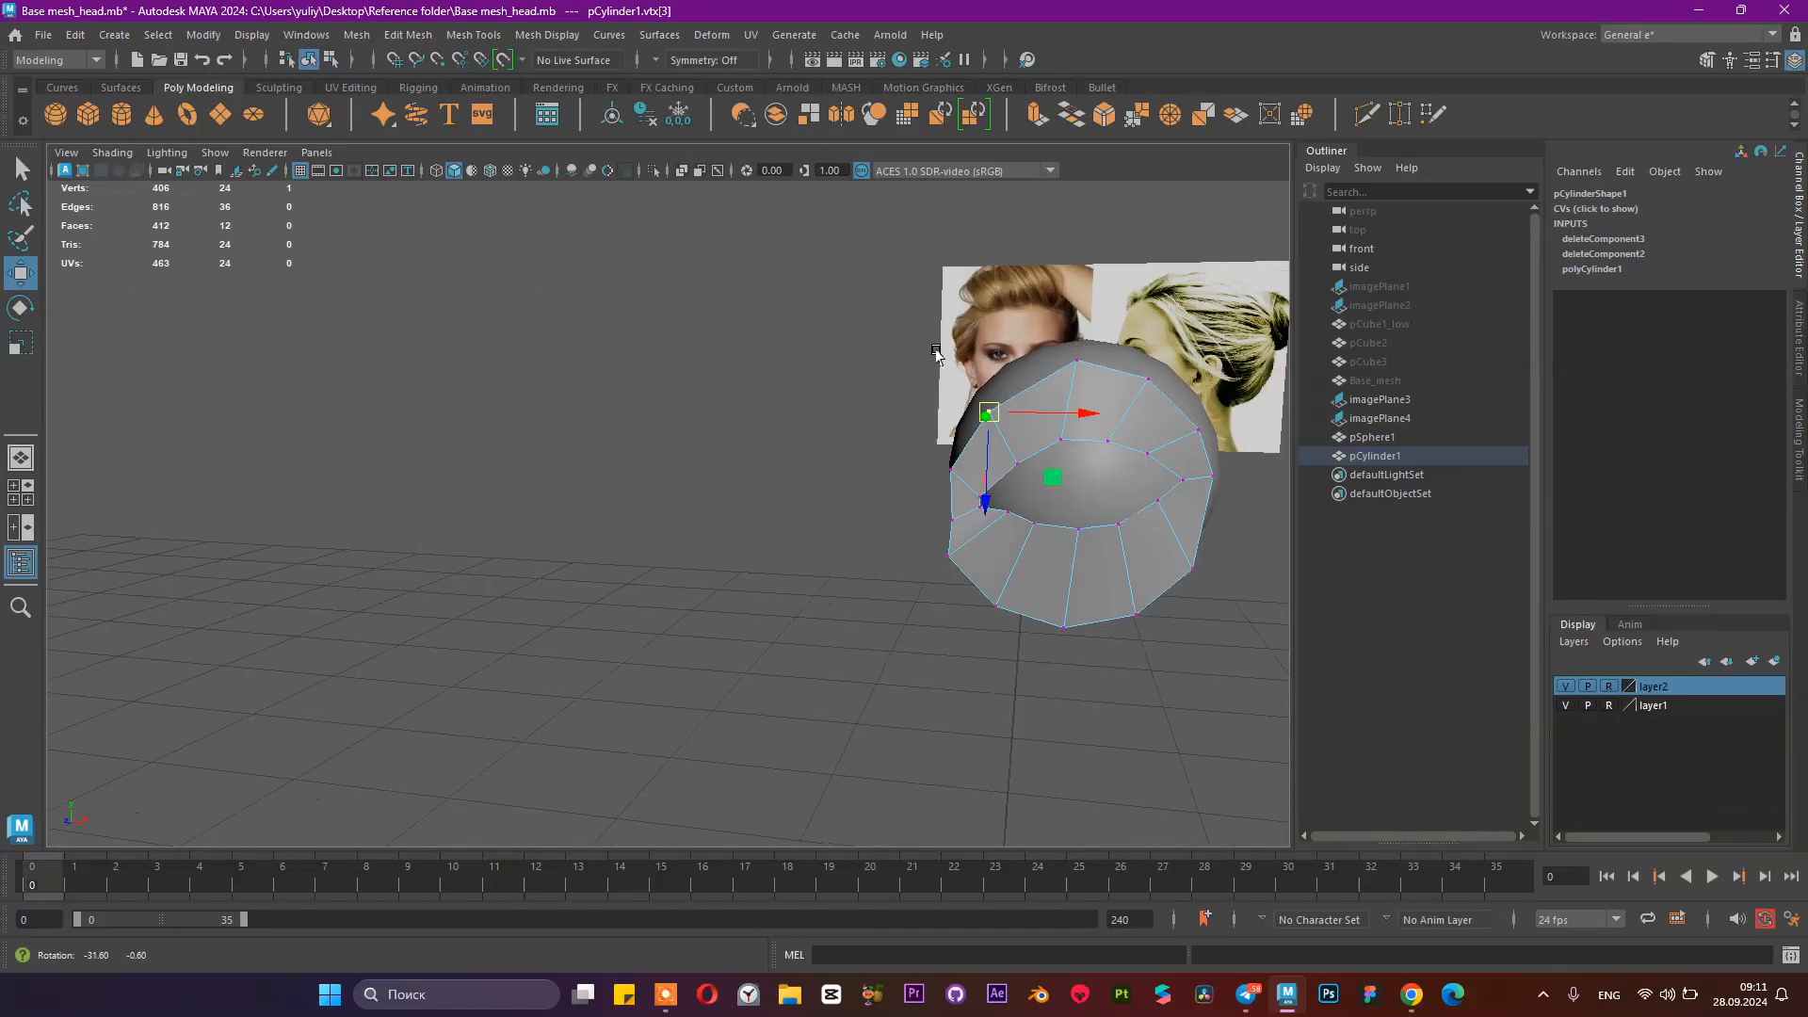
Step: Shift the ring's top border vertex toward the inner eye corner and pull it forward from the eyeball
{"action": "left_click_drag", "start_coordinate": [1097, 378], "coordinate": [1100, 382]}
{"action": "left_click_drag", "start_coordinate": [1100, 383], "coordinate": [1013, 401], "text": "alt"}
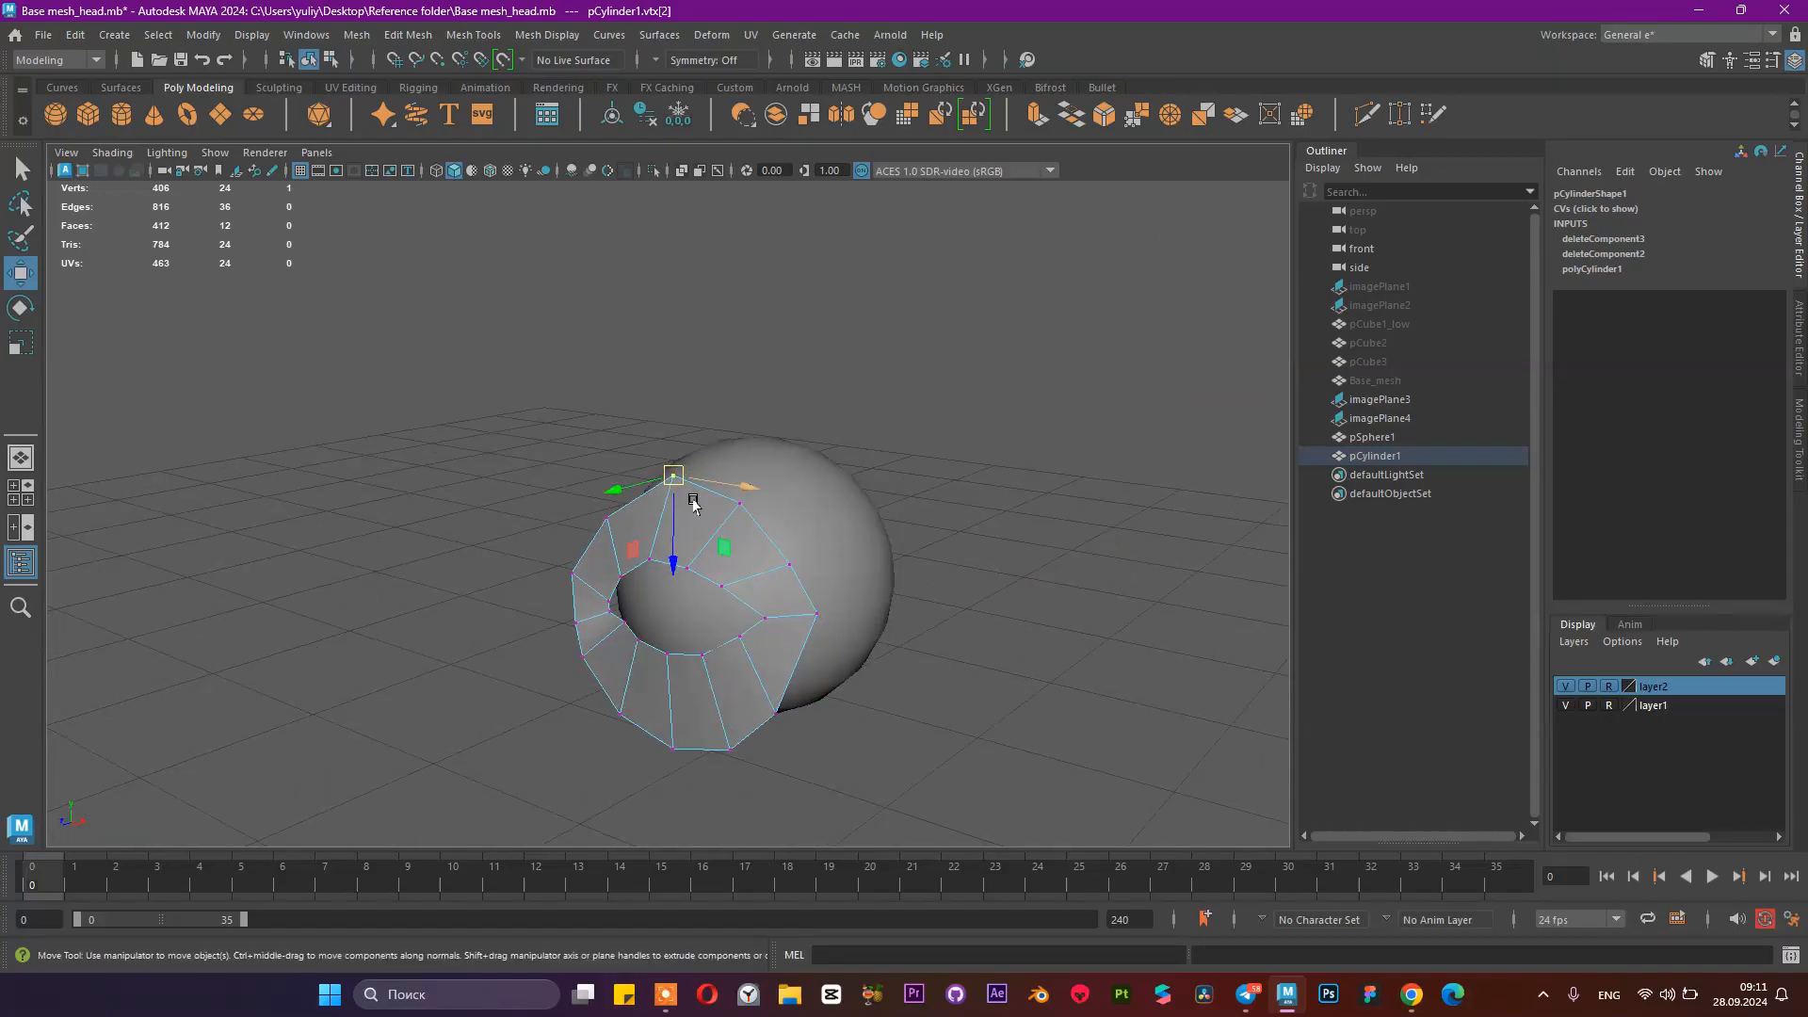
{"action": "left_click_drag", "start_coordinate": [741, 490], "coordinate": [639, 515]}
{"action": "middle_click_drag", "start_coordinate": [706, 492], "coordinate": [747, 453], "text": "alt"}
{"action": "left_click_drag", "start_coordinate": [335, 493], "coordinate": [768, 479]}
Step: Pull the upper outer border vertex next to the top one forward in depth and check it against the side reference
{"action": "right_click_drag", "start_coordinate": [767, 478], "coordinate": [991, 489], "text": "alt"}
{"action": "left_click", "coordinate": [1047, 365]}
{"action": "left_click_drag", "start_coordinate": [1047, 365], "coordinate": [906, 417], "text": "alt"}
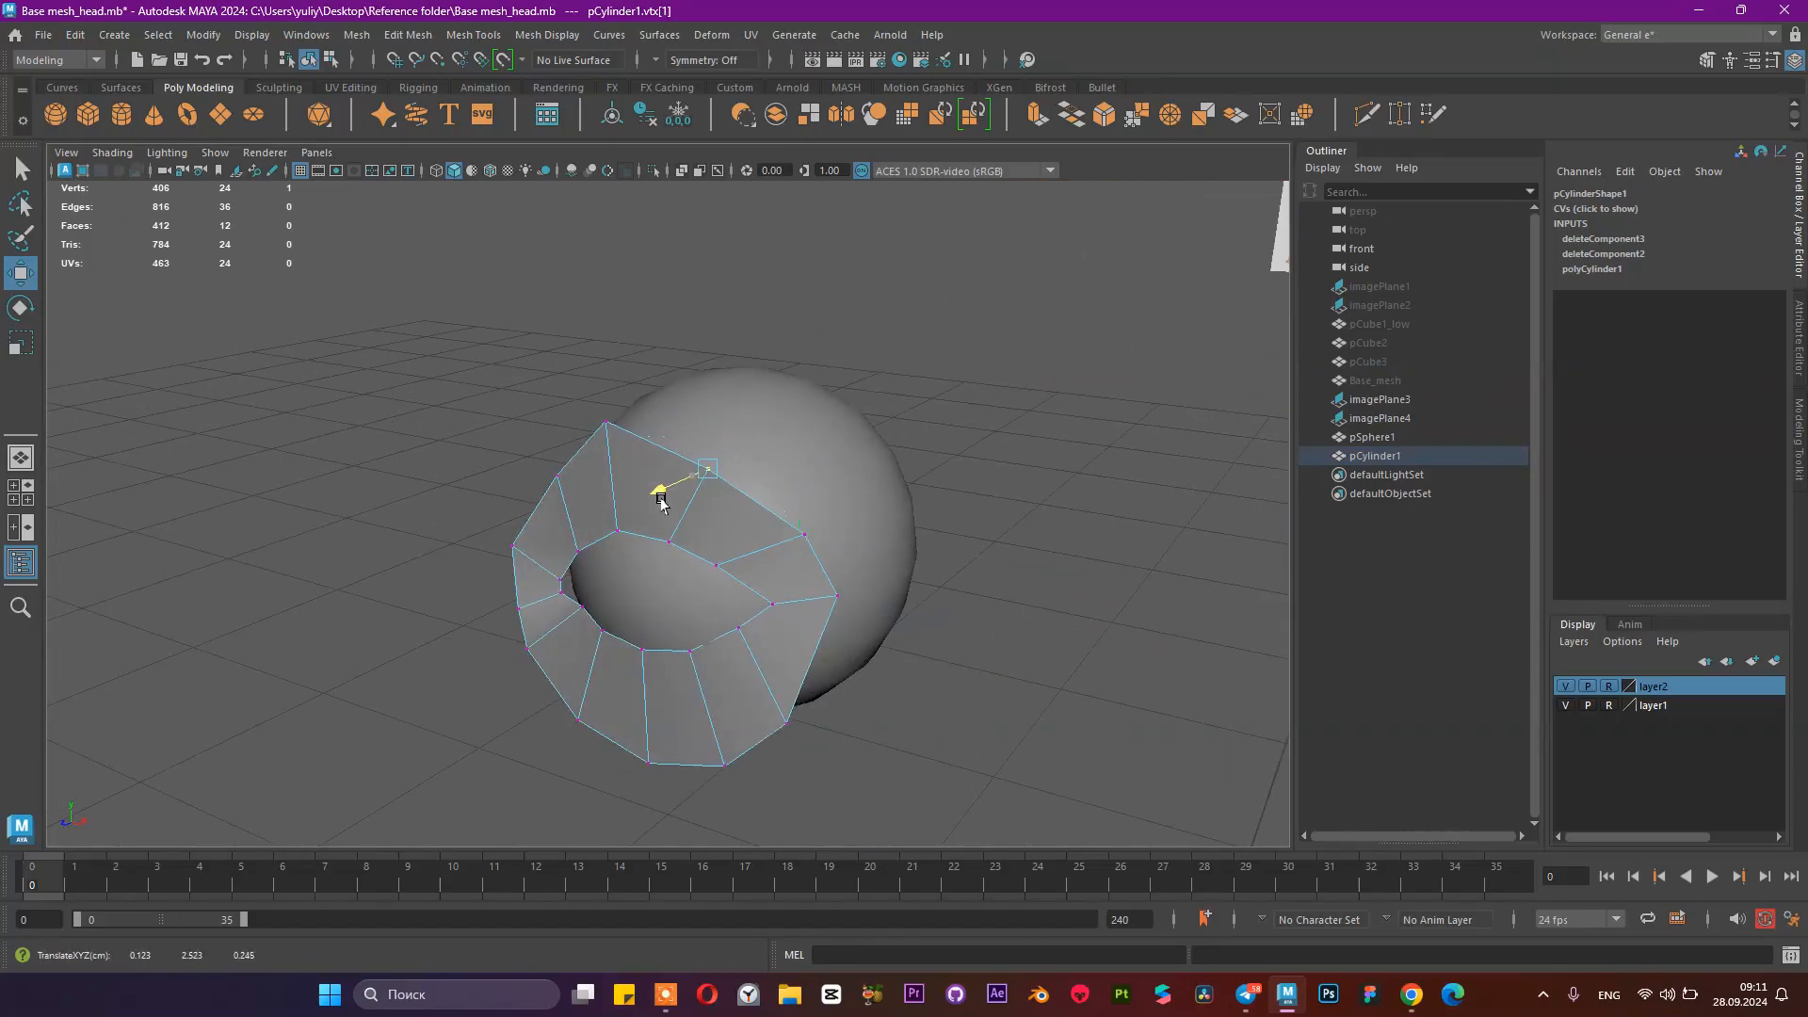
{"action": "middle_click_drag", "start_coordinate": [665, 492], "coordinate": [933, 476], "text": "alt"}
{"action": "key", "text": "space"}
{"action": "left_click", "coordinate": [913, 548]}
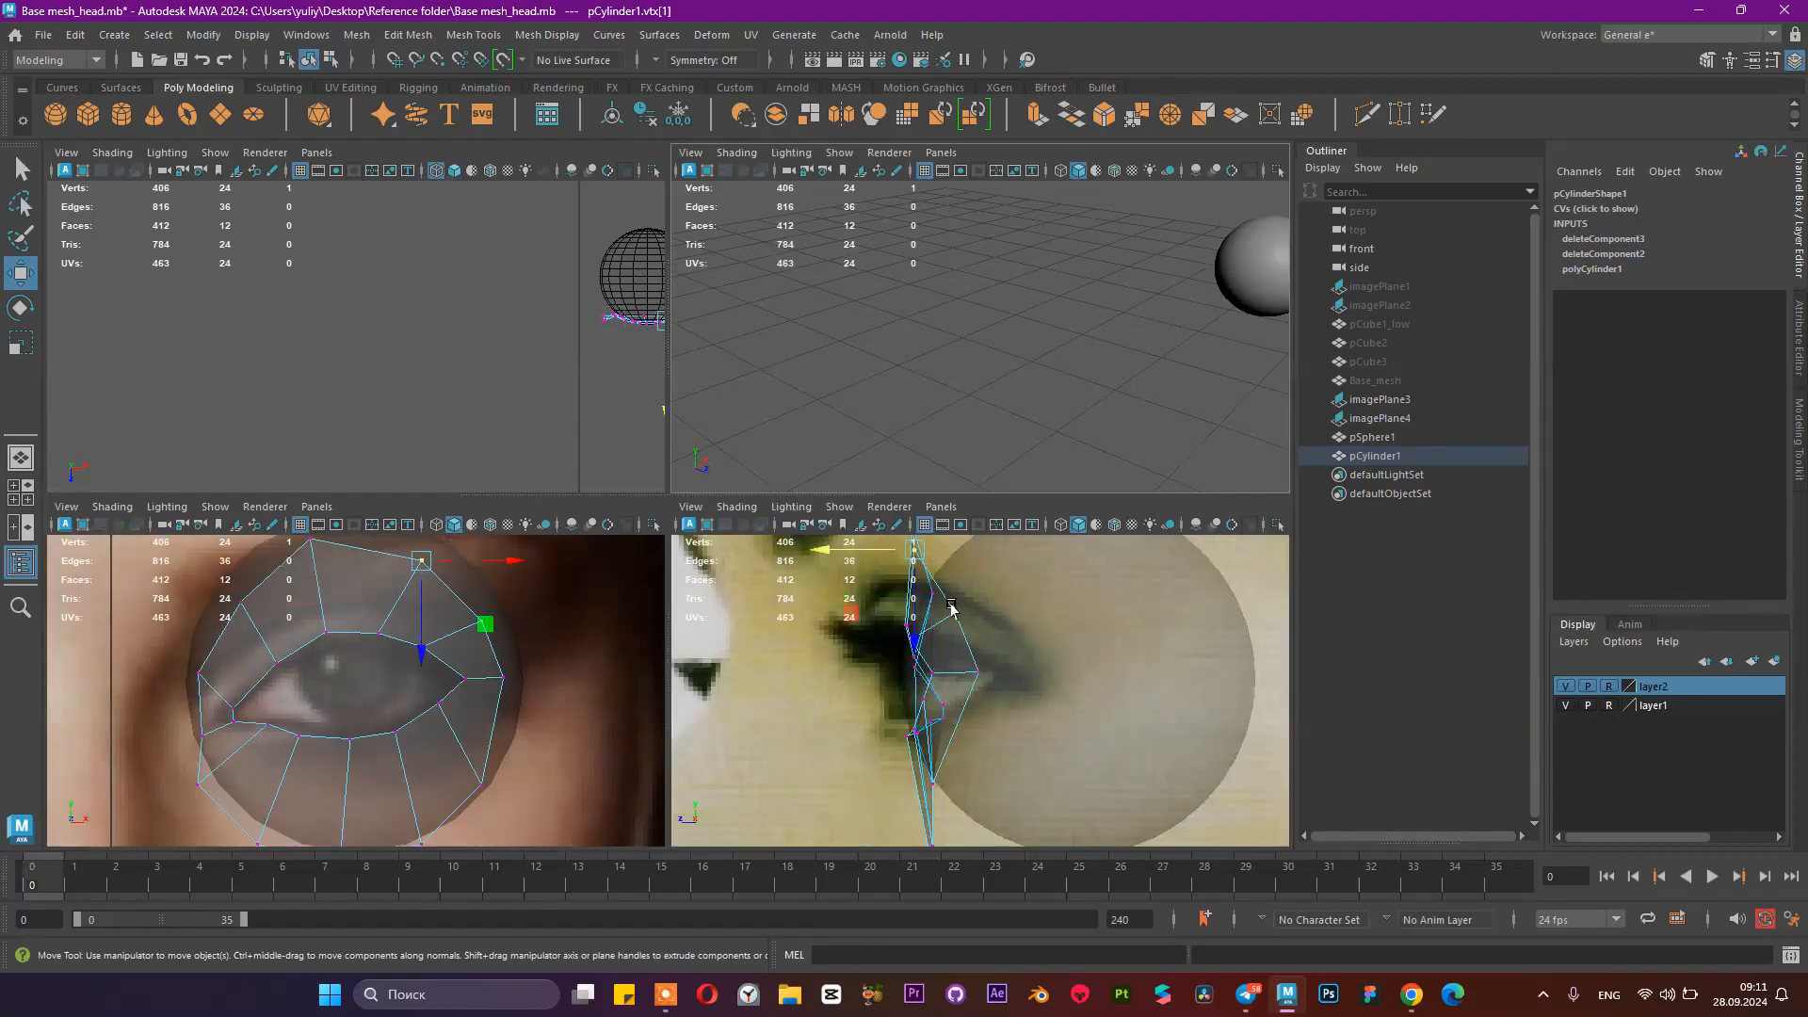
{"action": "middle_click_drag", "start_coordinate": [955, 599], "coordinate": [902, 623], "text": "alt"}
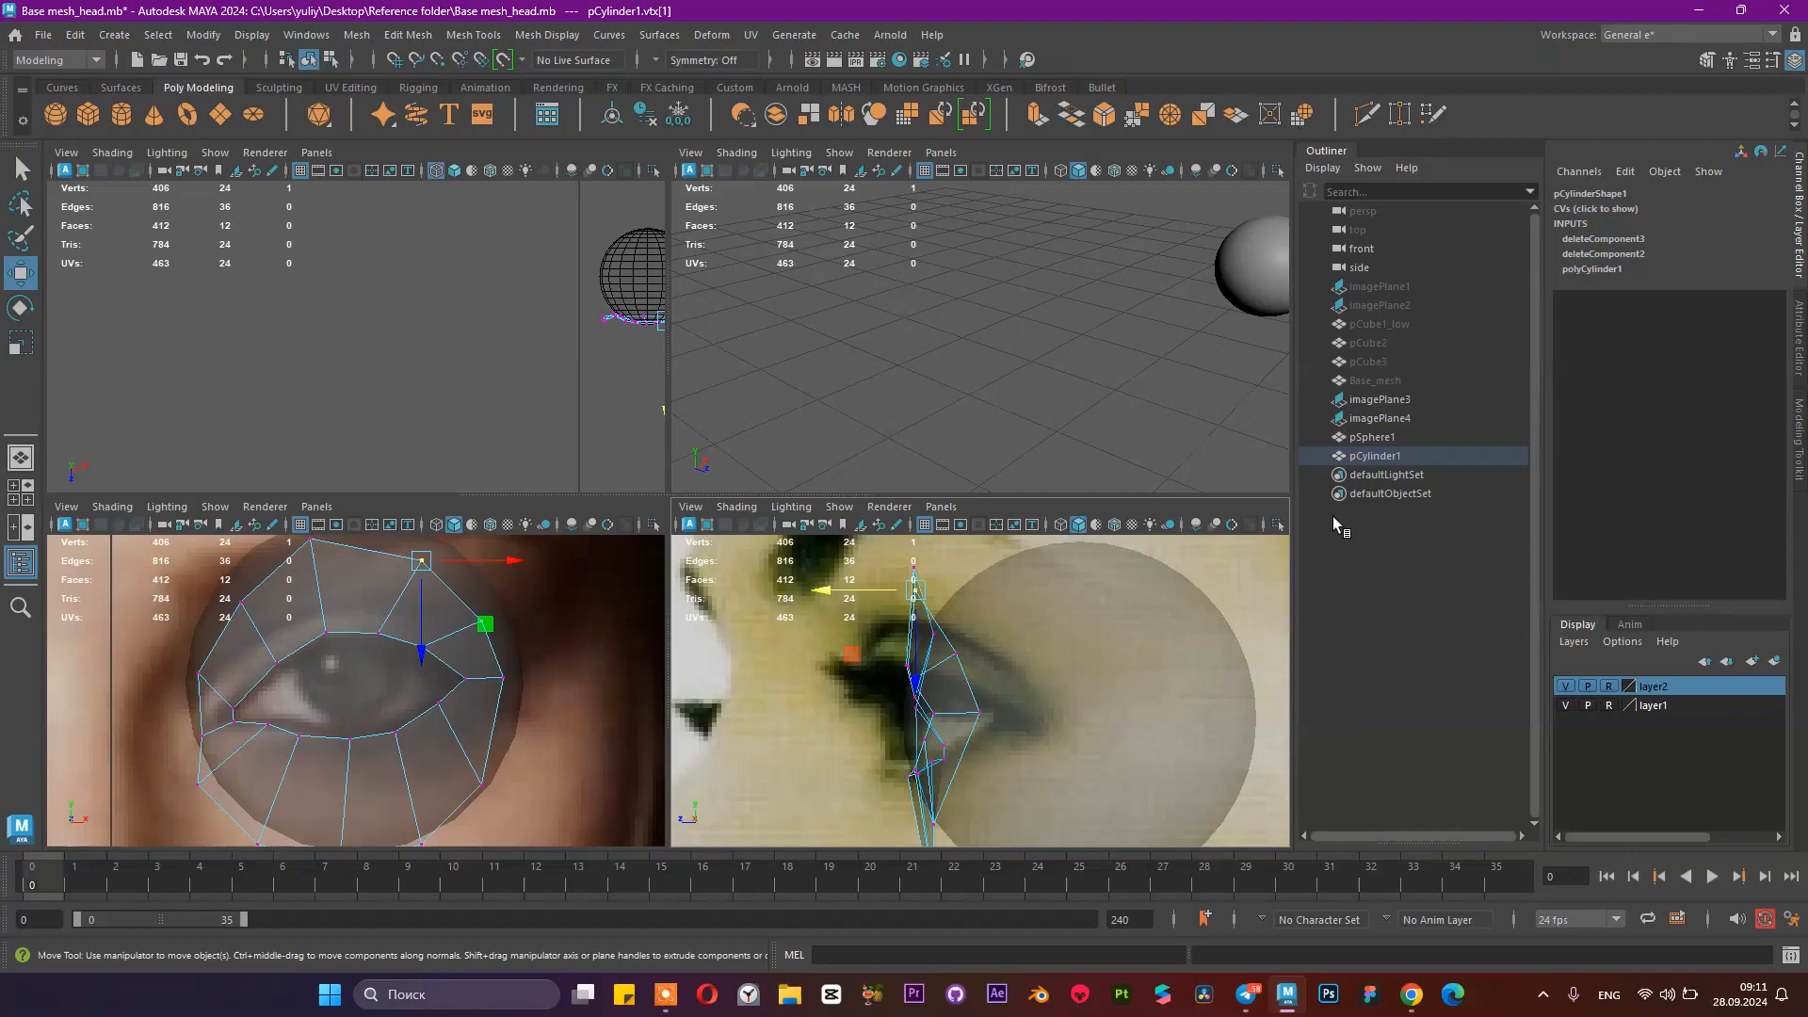
Step: Examine how the whole eyelid ring sits against the eyeball in the side and perspective views
{"action": "left_click", "coordinate": [1386, 439]}
{"action": "left_click", "coordinate": [1381, 454], "text": "shift"}
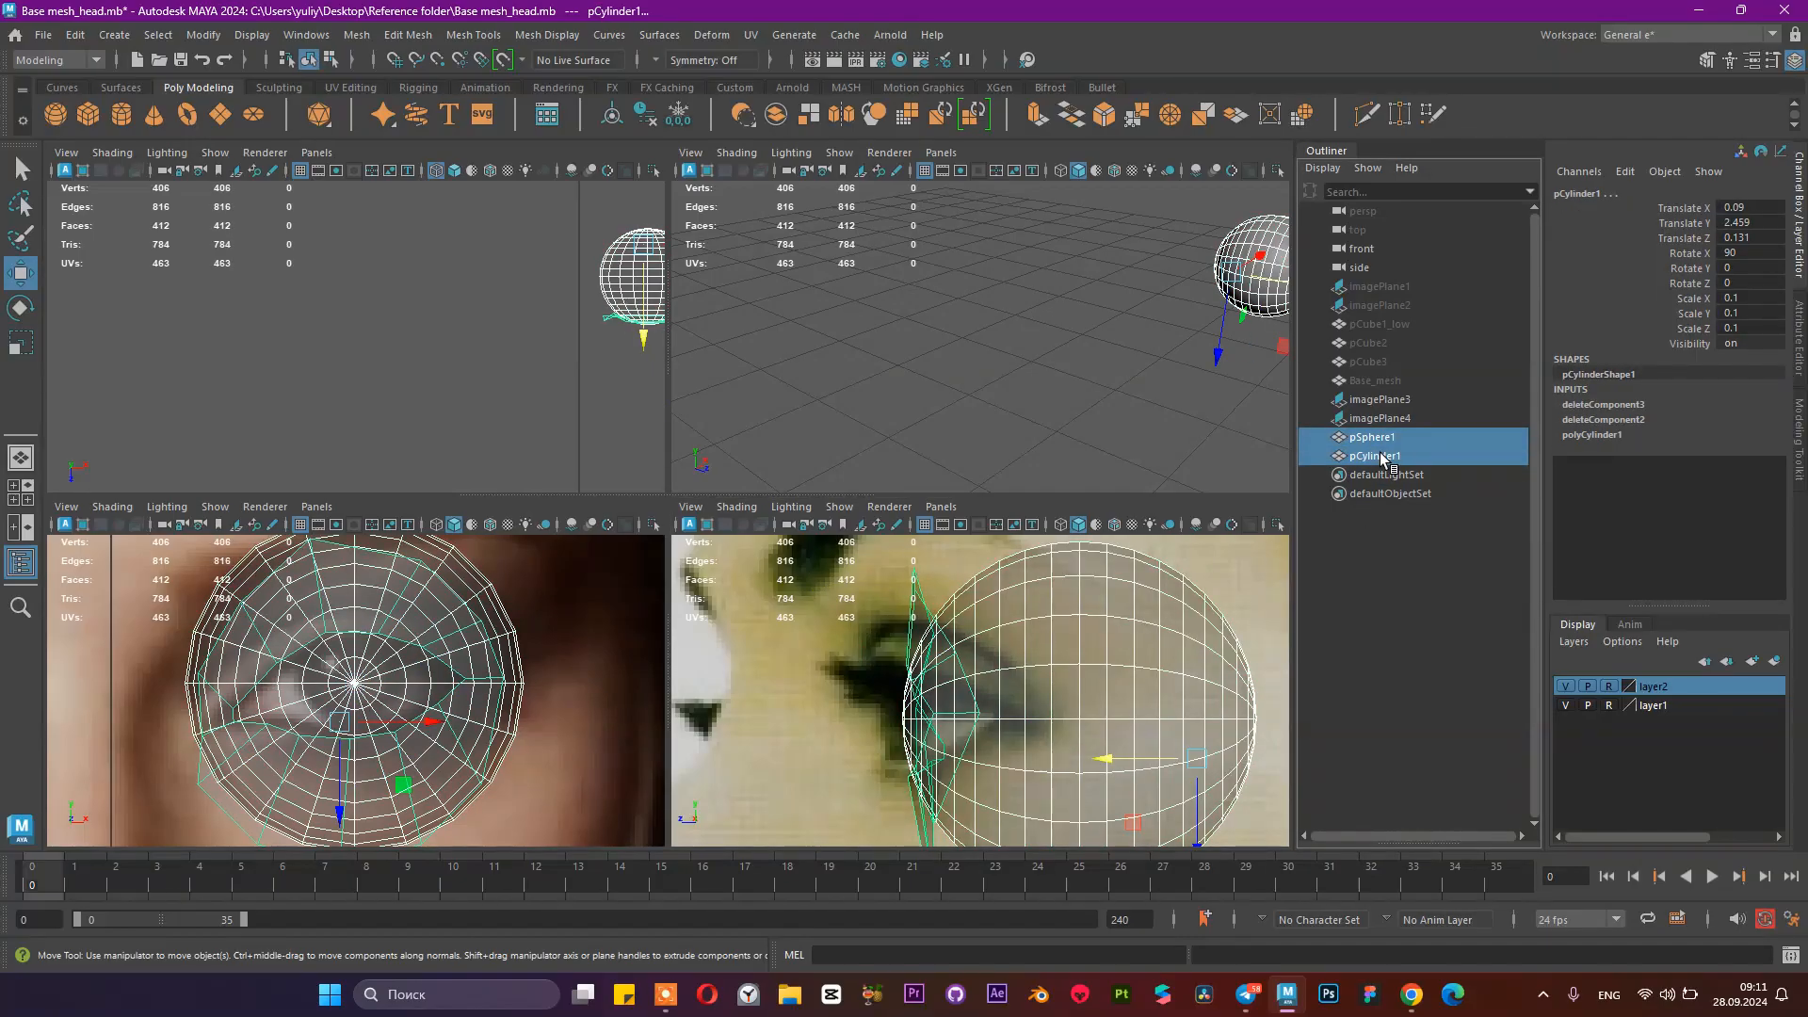
{"action": "left_click", "coordinate": [1390, 437]}
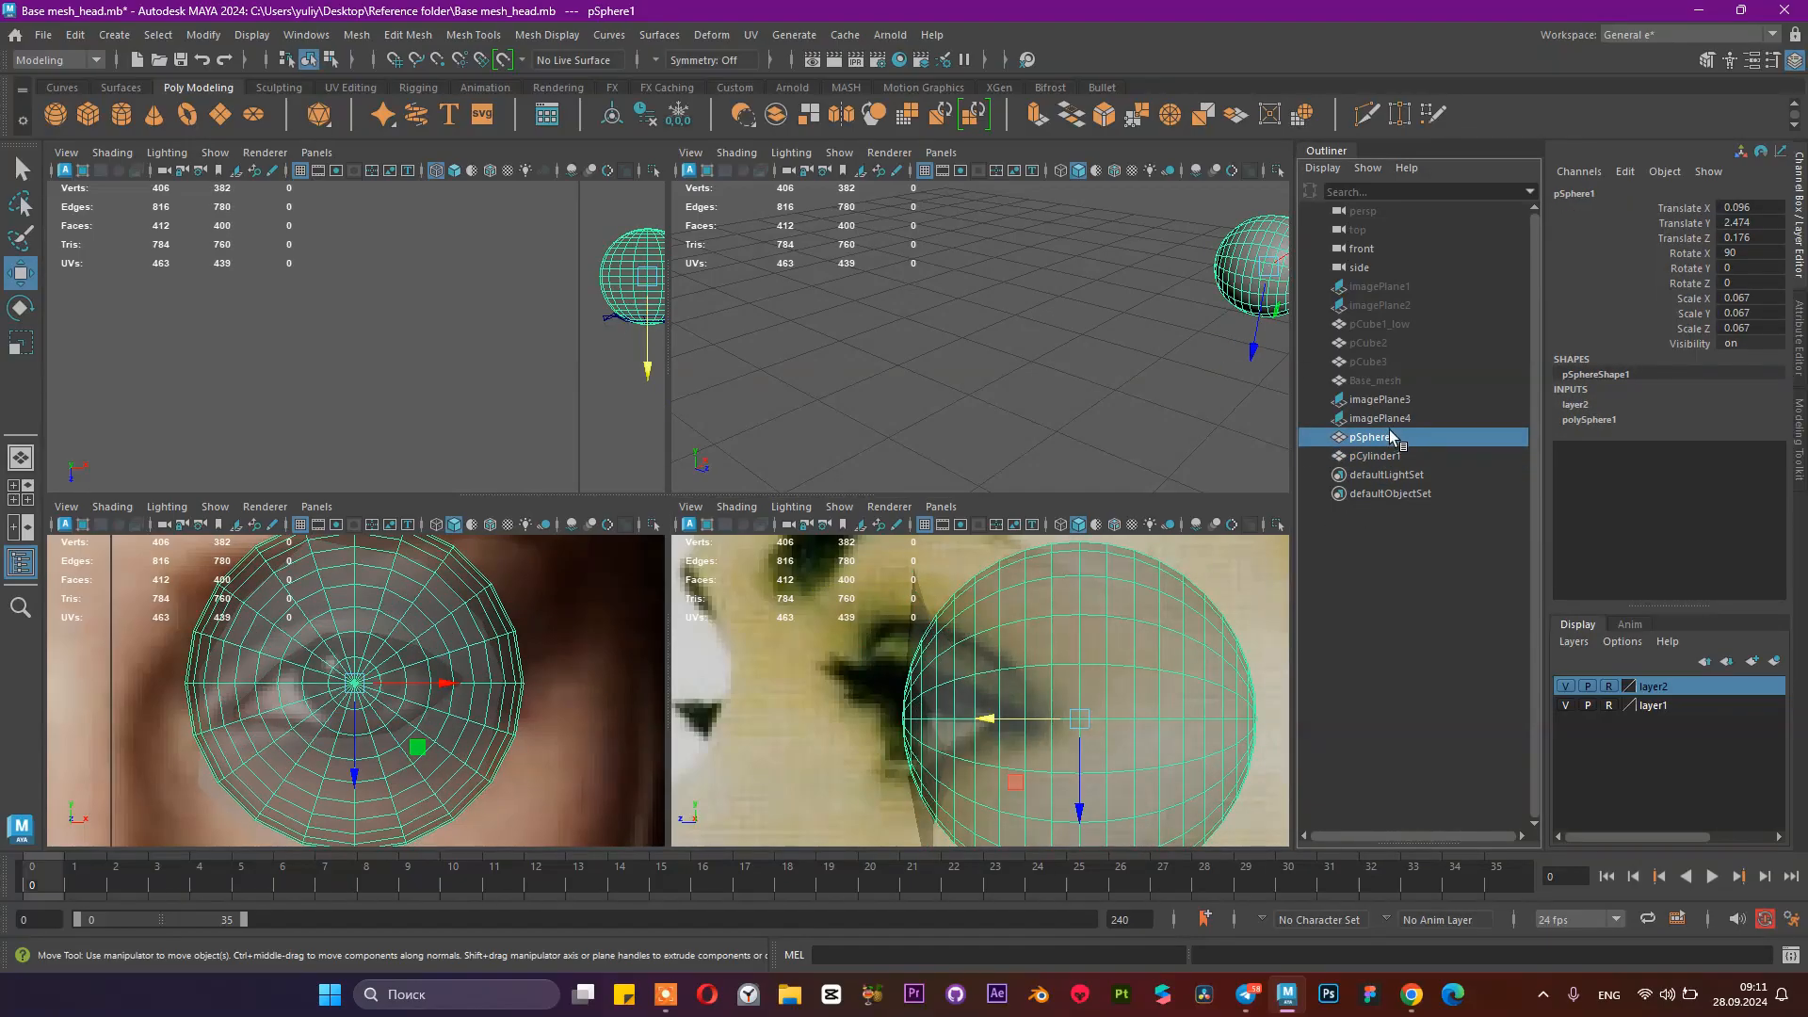
{"action": "left_click", "coordinate": [1386, 456]}
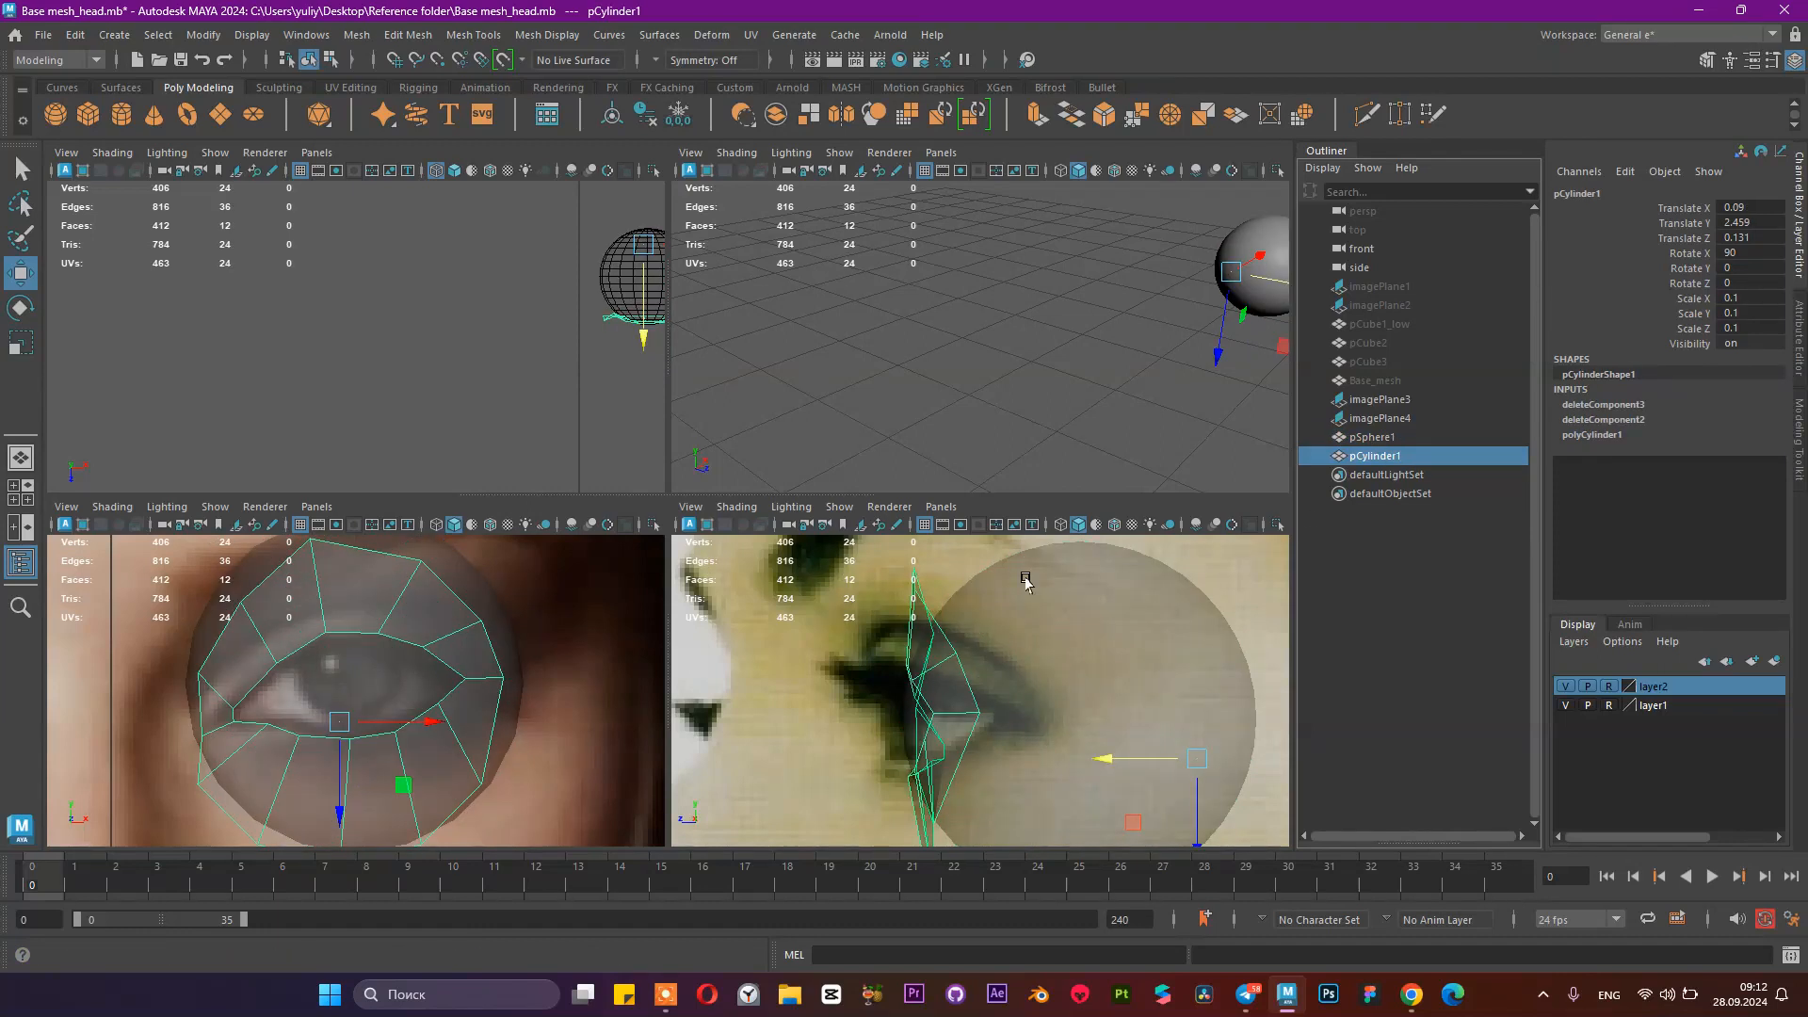
{"action": "key", "text": "space"}
{"action": "left_click_drag", "start_coordinate": [967, 369], "coordinate": [1055, 388], "text": "alt"}
{"action": "key", "text": "space"}
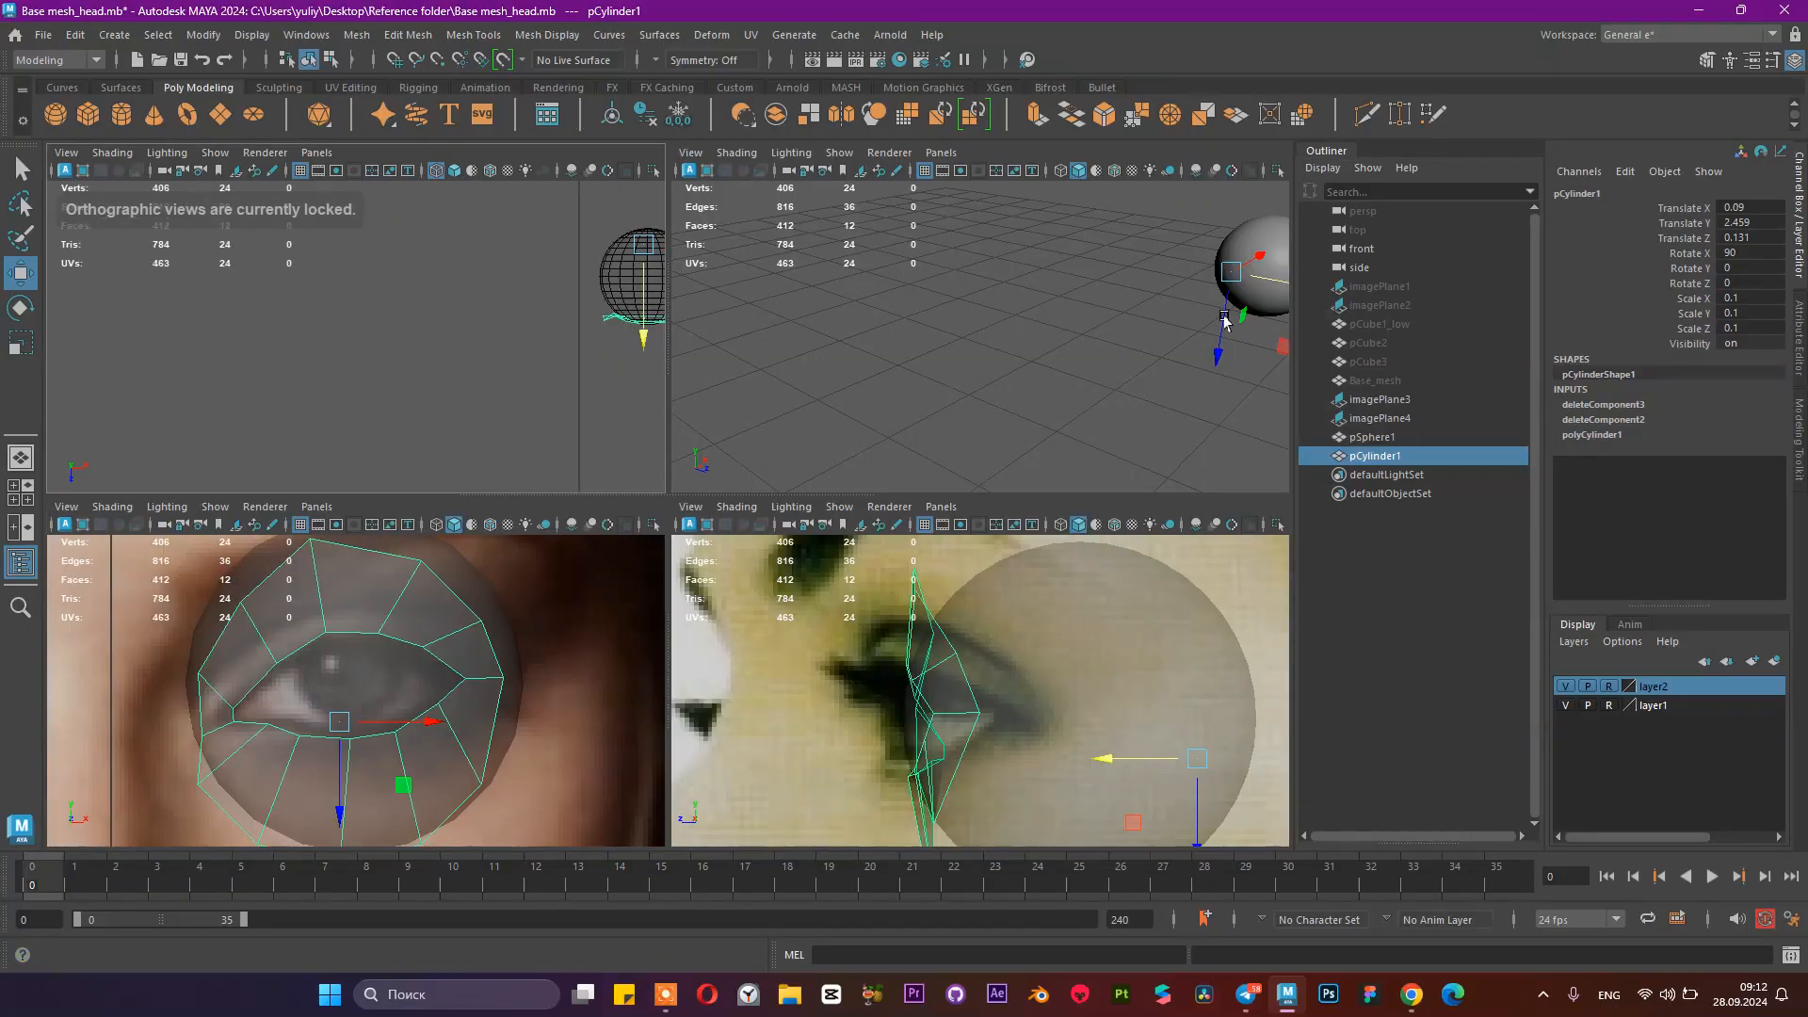
{"action": "key", "text": "f"}
{"action": "key", "text": "space"}
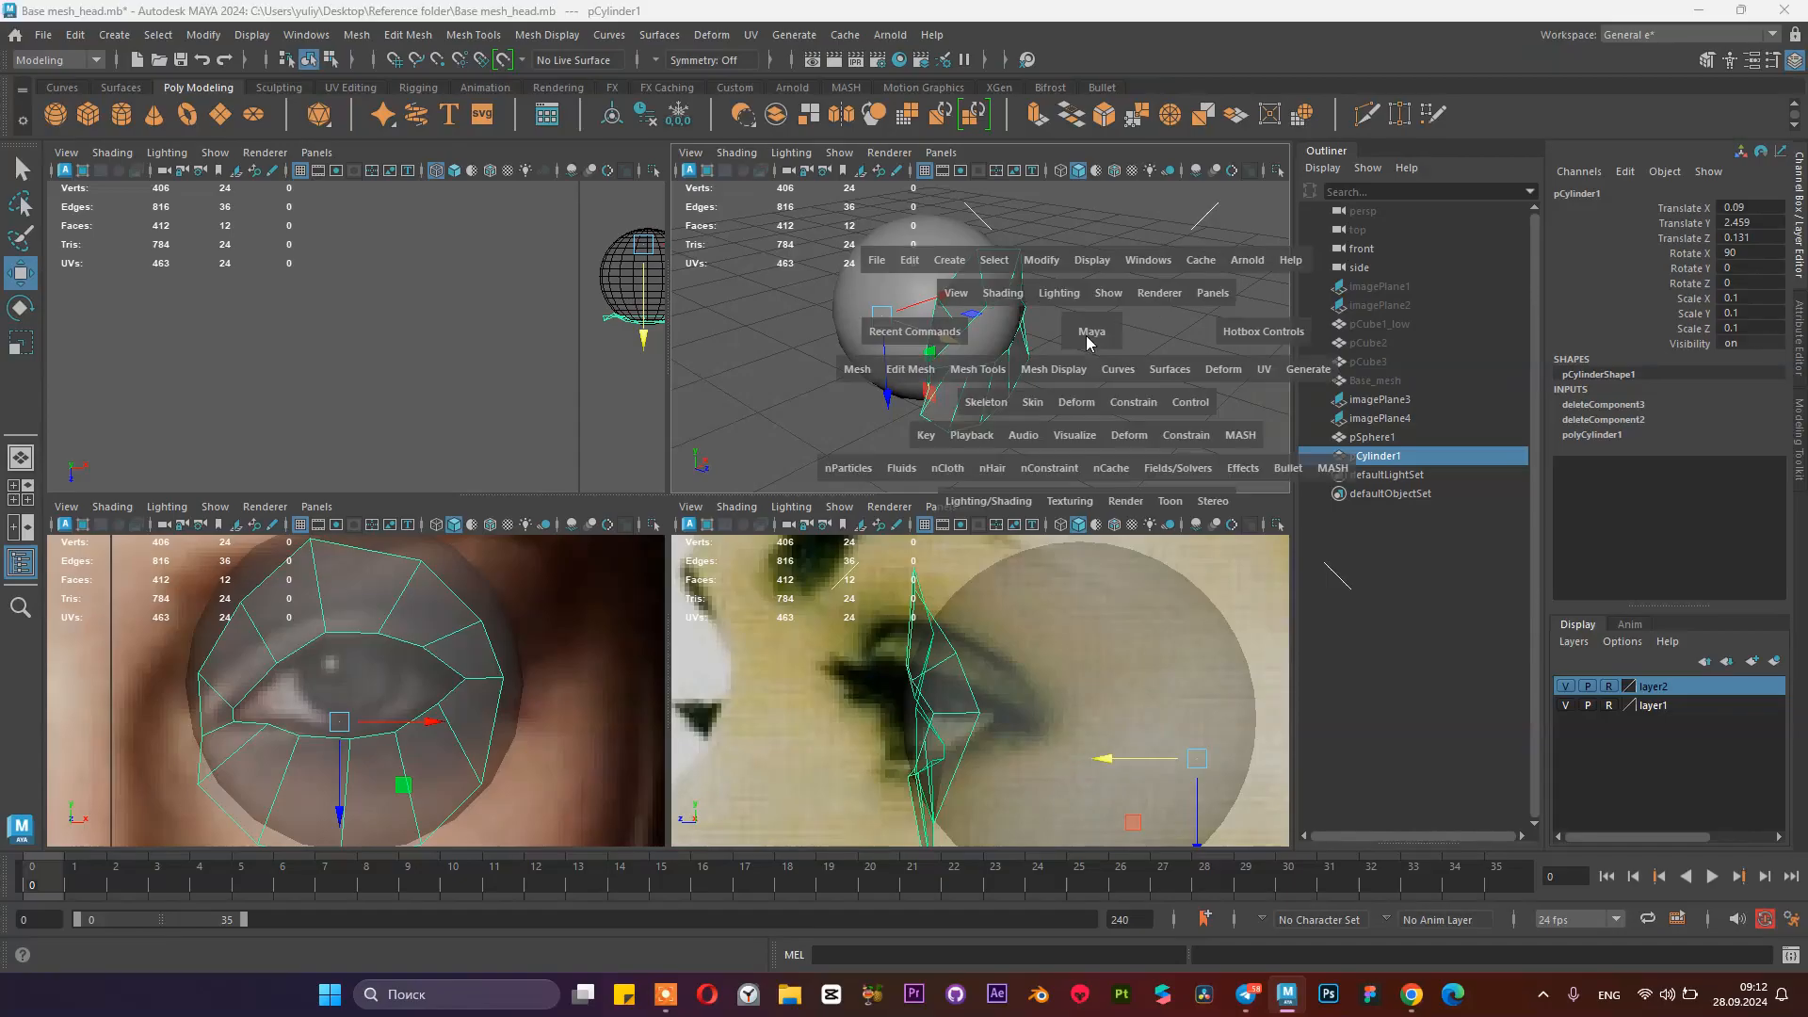
{"action": "left_click_drag", "start_coordinate": [847, 427], "coordinate": [517, 436], "text": "alt"}
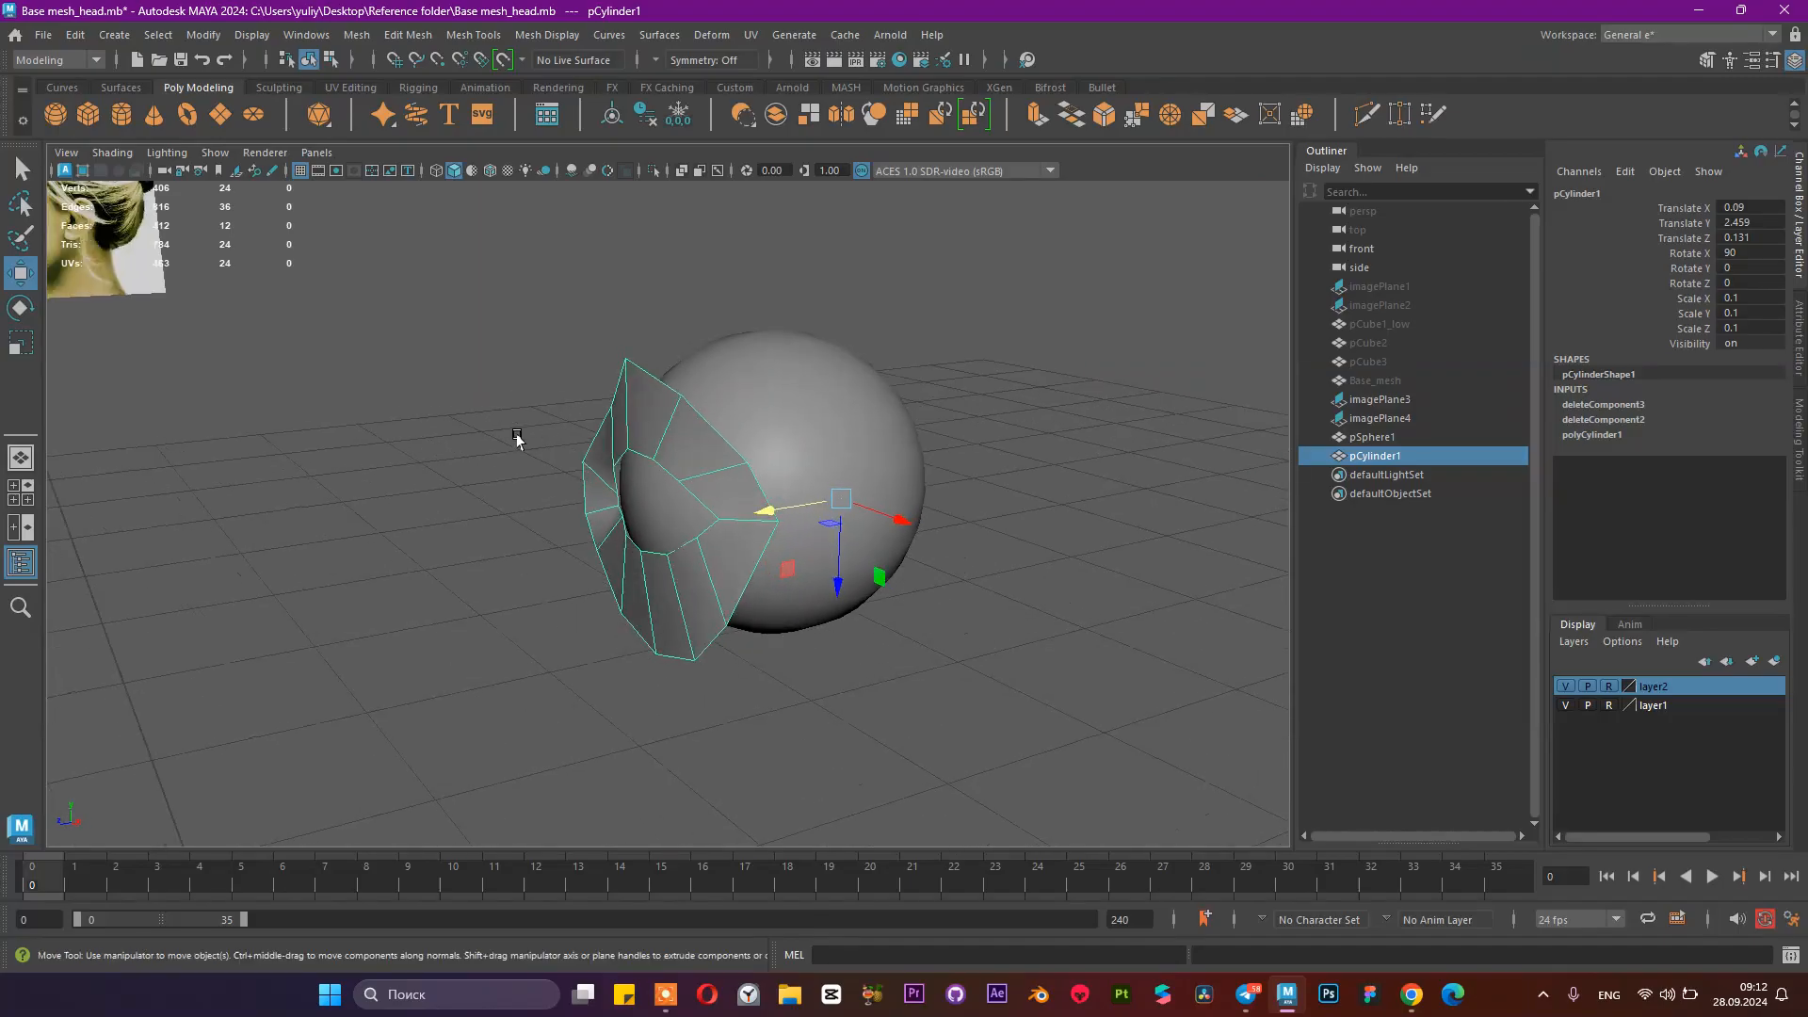
{"action": "key", "text": "space"}
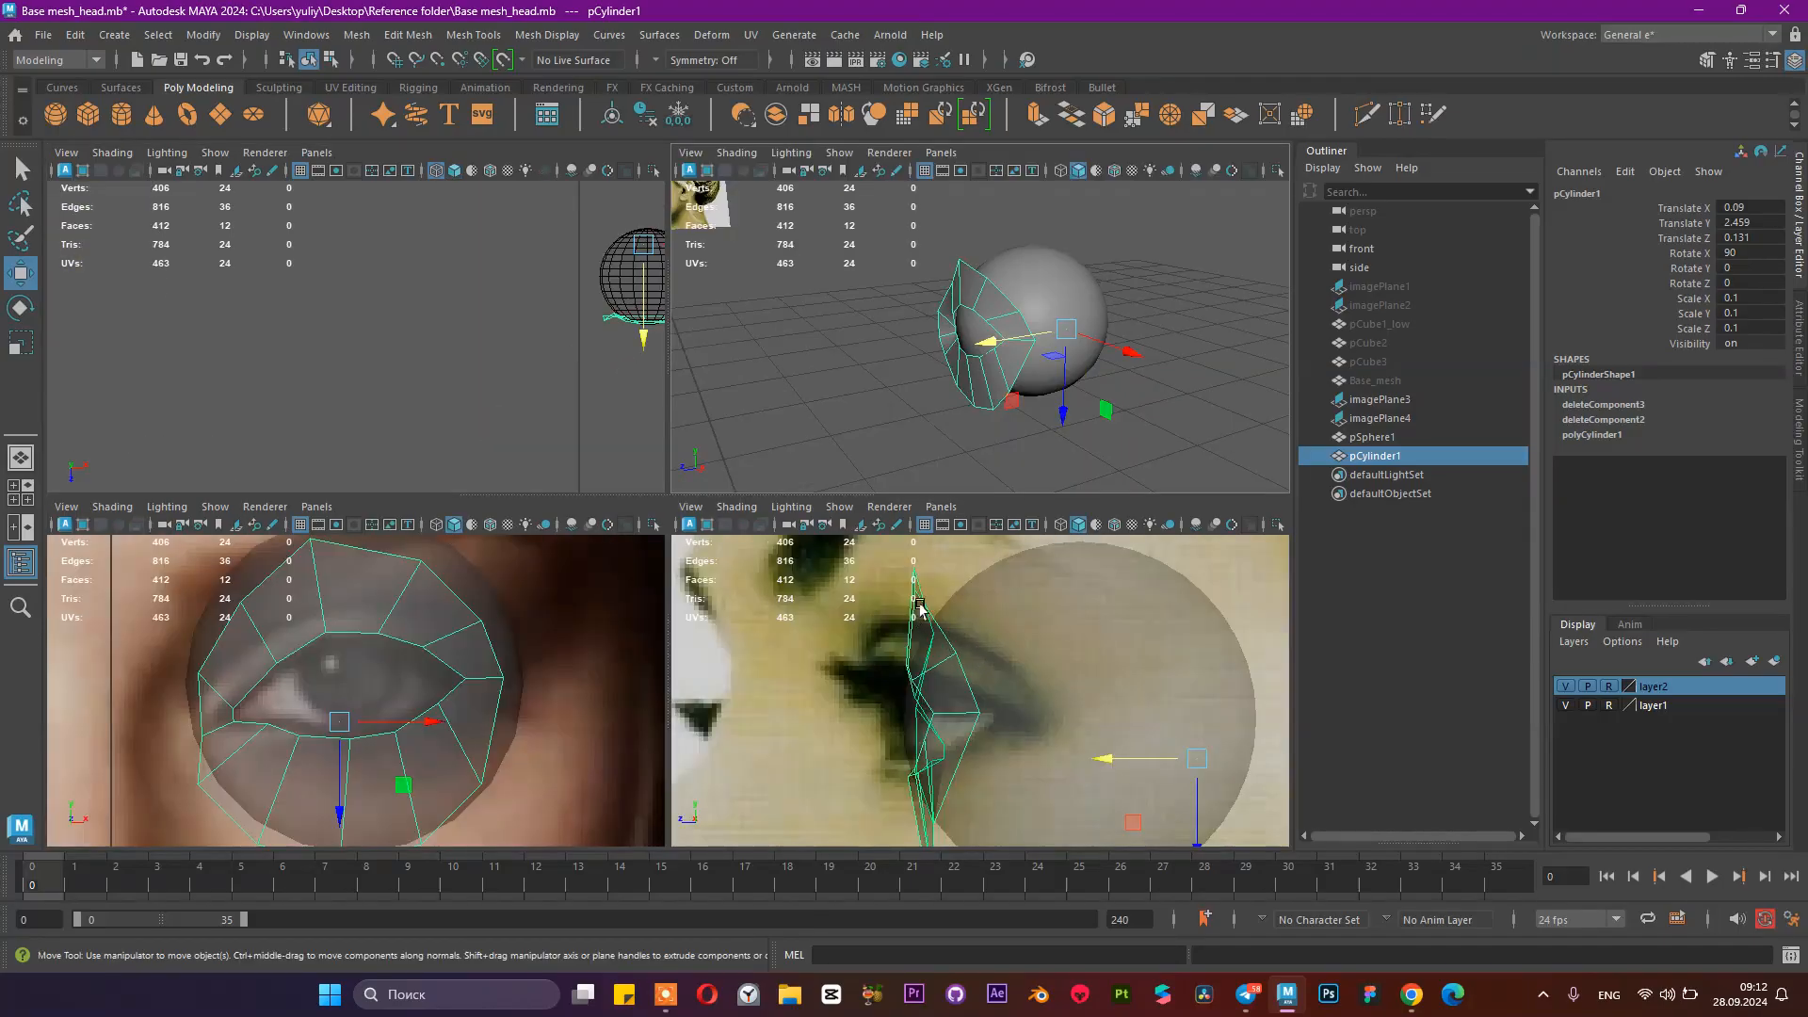
Step: Lower the eyelid ring's upper border vertex near the inner eye corner and pull it forward in depth to match the side reference
{"action": "right_click_drag", "start_coordinate": [986, 299], "coordinate": [908, 301]}
{"action": "left_click", "coordinate": [985, 279]}
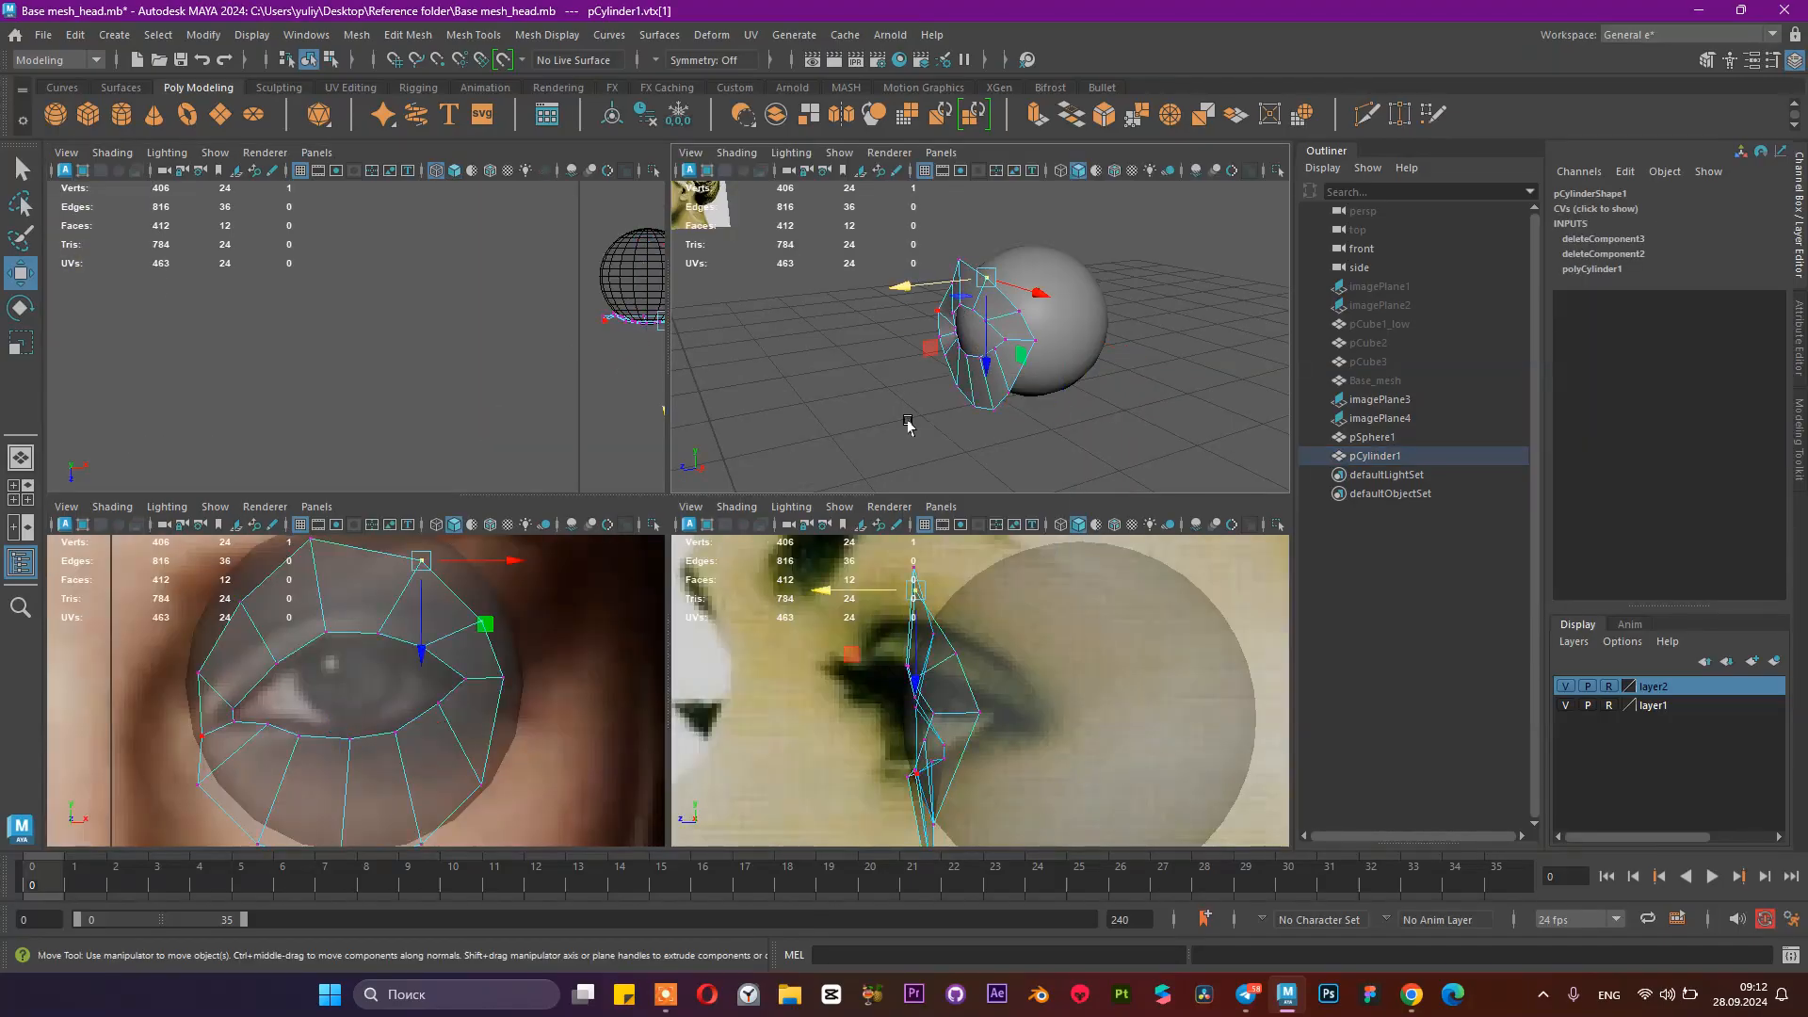
{"action": "key", "text": "space"}
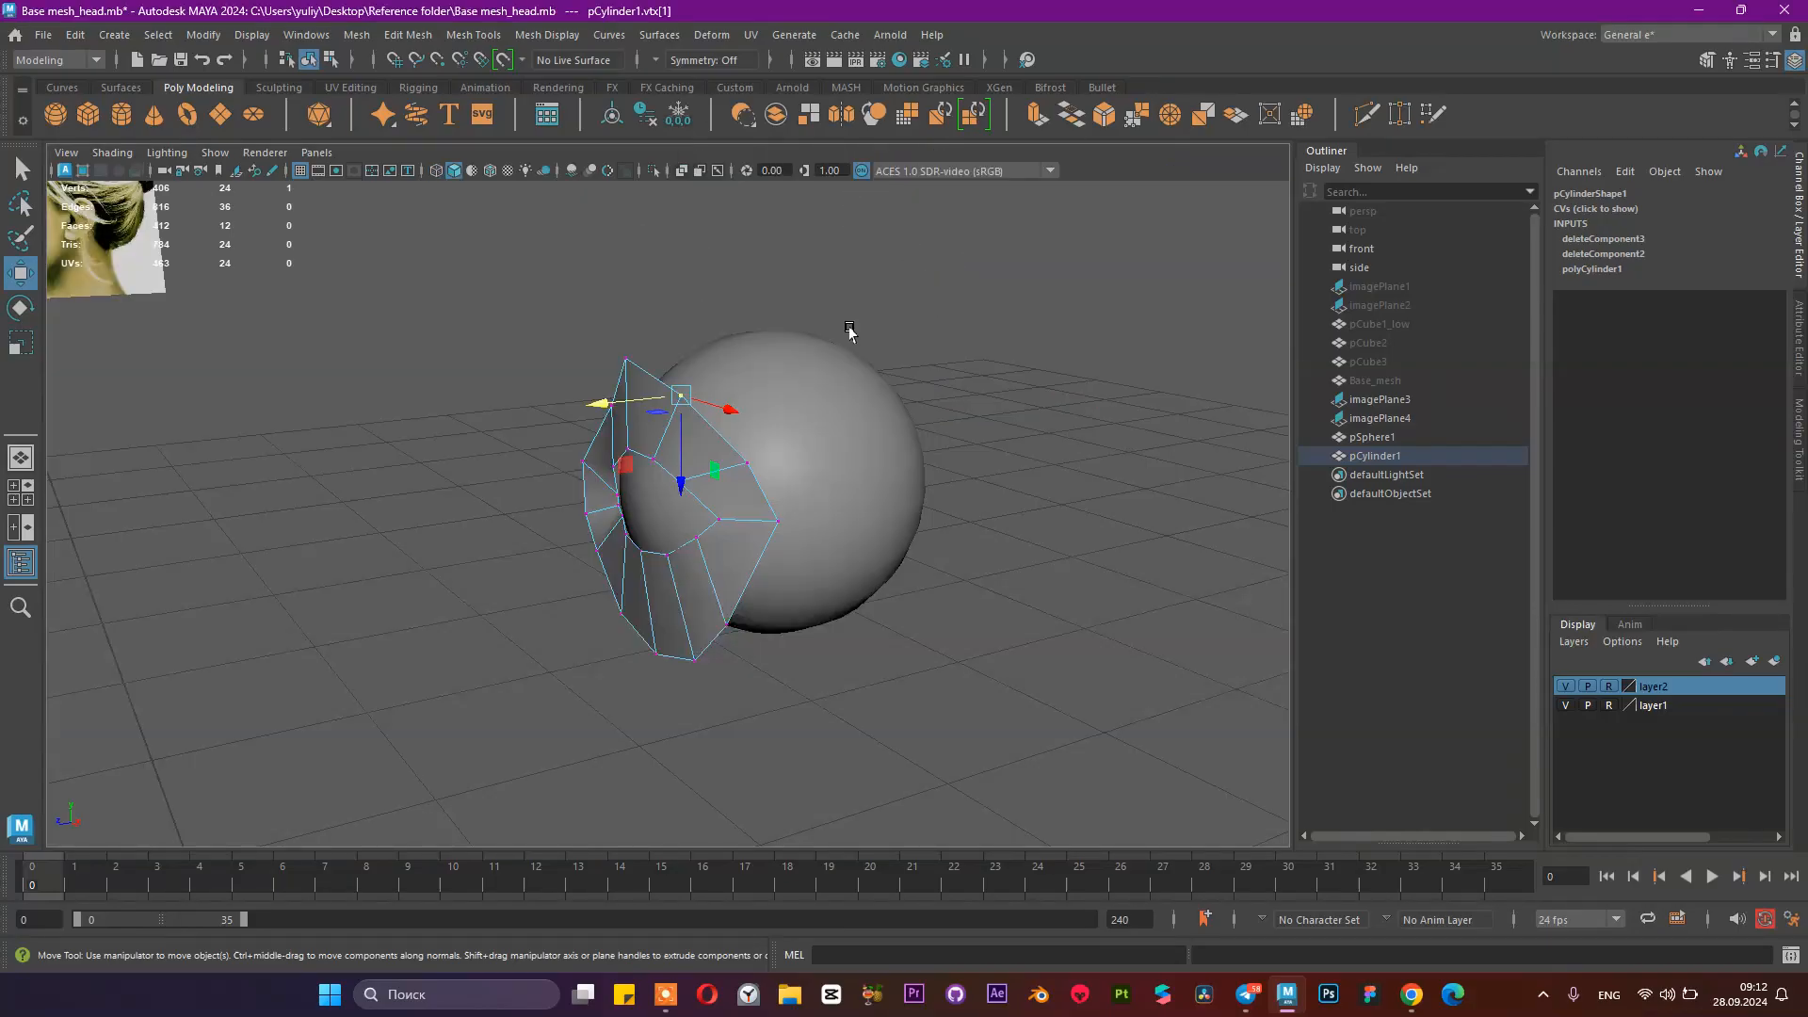
{"action": "left_click_drag", "start_coordinate": [851, 335], "coordinate": [504, 415], "text": "alt"}
{"action": "left_click", "coordinate": [553, 399]}
{"action": "left_click", "coordinate": [592, 405]}
{"action": "key", "text": "space"}
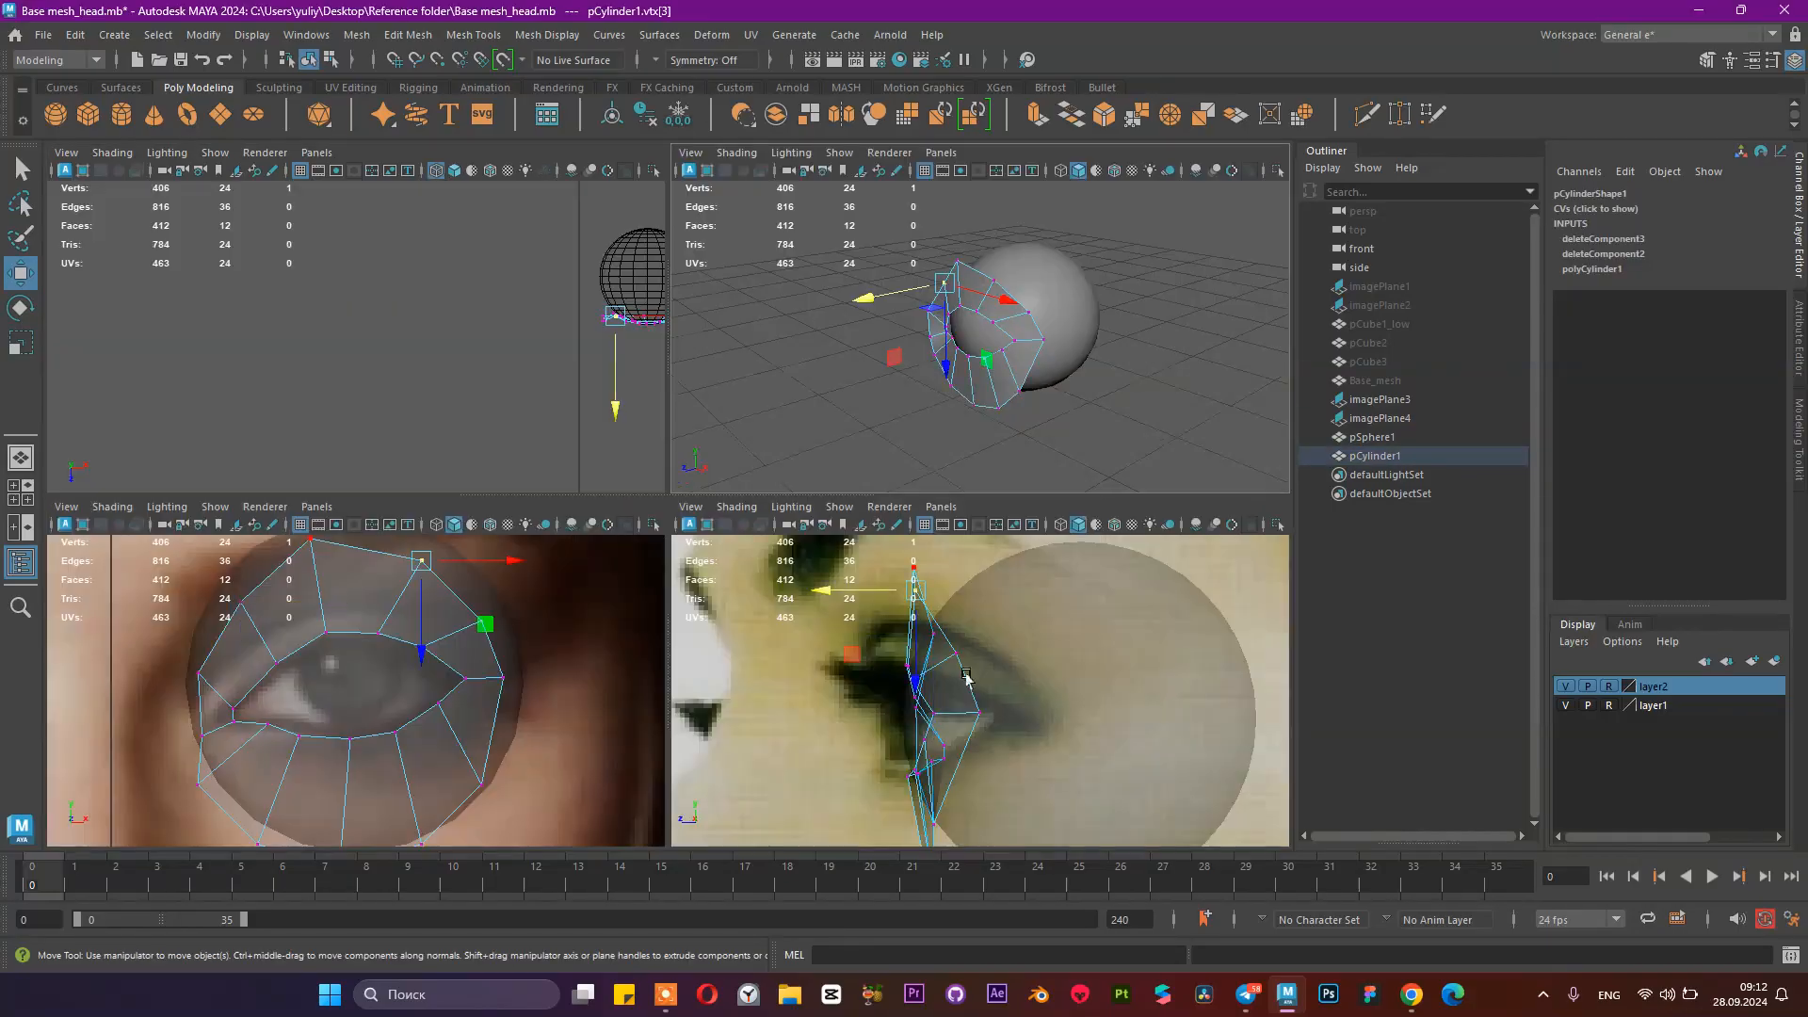
{"action": "left_click_drag", "start_coordinate": [847, 637], "coordinate": [790, 670]}
{"action": "left_click_drag", "start_coordinate": [876, 708], "coordinate": [878, 740]}
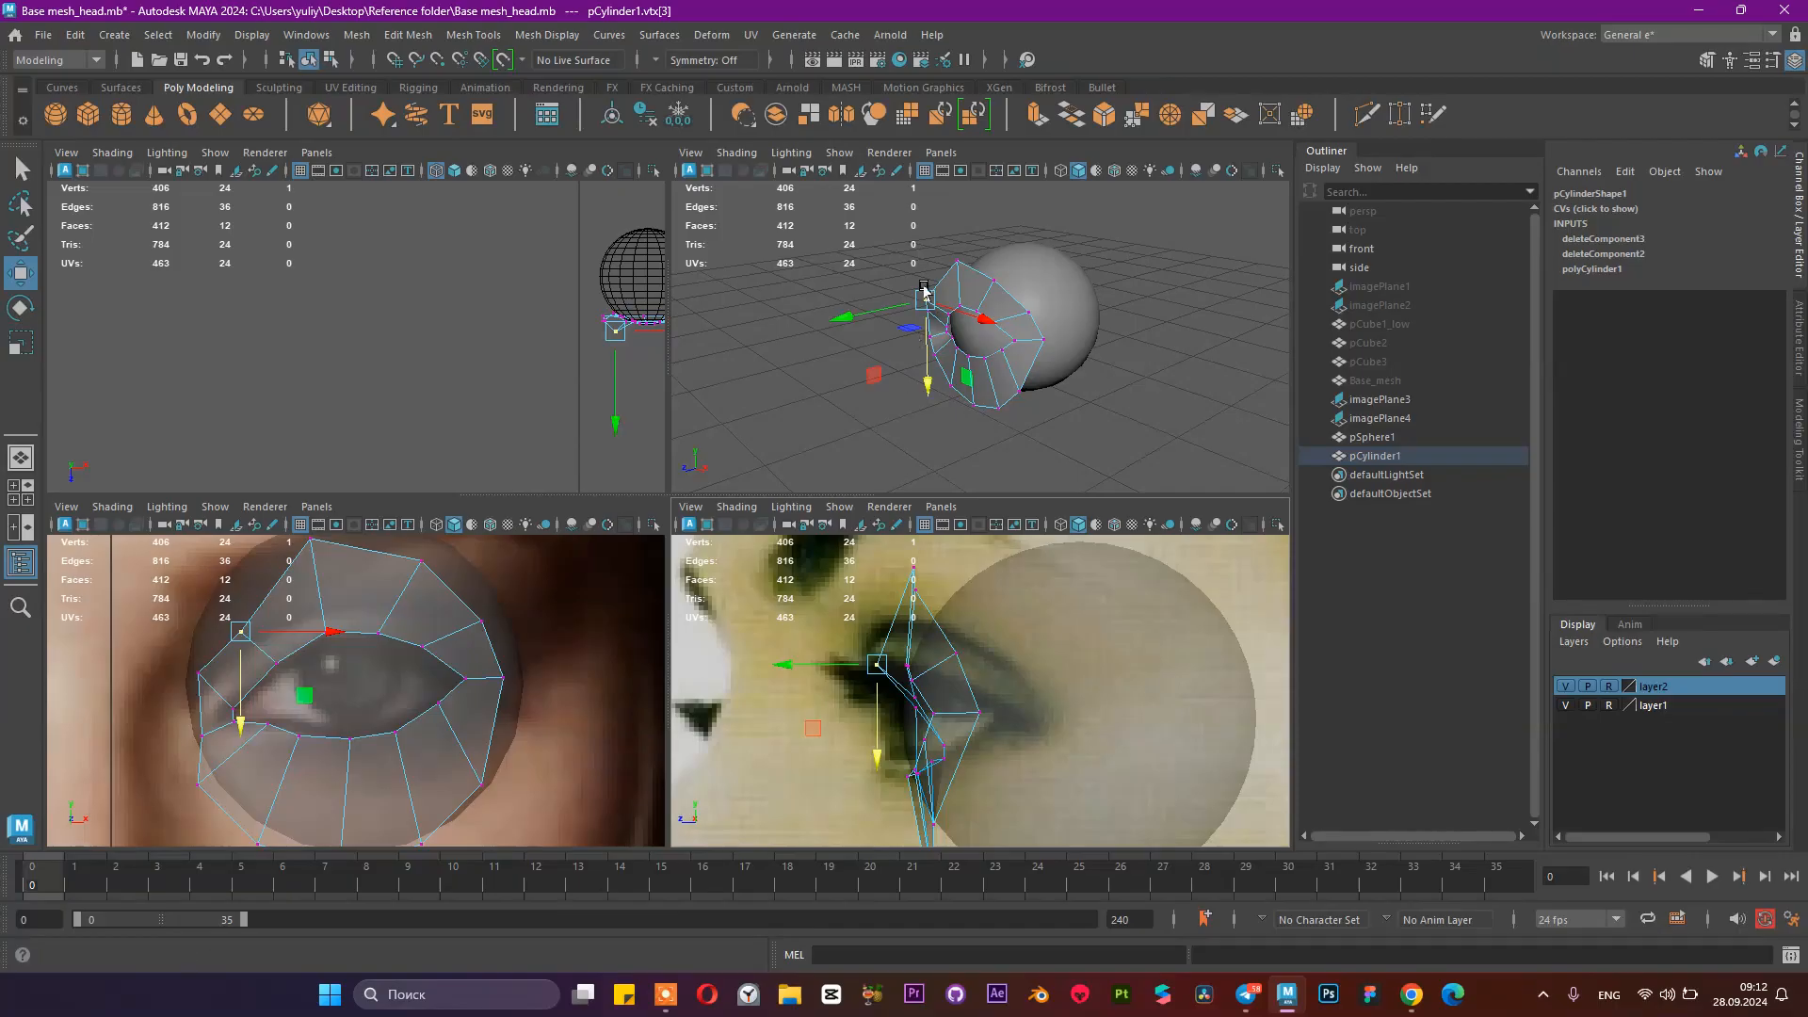
Step: Lower the ring's top border vertex and its neighbour toward the outer corner, adjusting both in depth to follow the side reference's upper eyelid
{"action": "left_click", "coordinate": [960, 259]}
{"action": "left_click_drag", "start_coordinate": [308, 626], "coordinate": [309, 688]}
{"action": "left_click_drag", "start_coordinate": [826, 637], "coordinate": [787, 671]}
{"action": "left_click", "coordinate": [915, 593]}
{"action": "left_click_drag", "start_coordinate": [899, 670], "coordinate": [899, 706]}
{"action": "left_click_drag", "start_coordinate": [848, 626], "coordinate": [829, 668]}
Step: Lower the upper border vertex near the outer corner and adjust it together with its upper neighbour in depth
{"action": "left_click", "coordinate": [956, 652]}
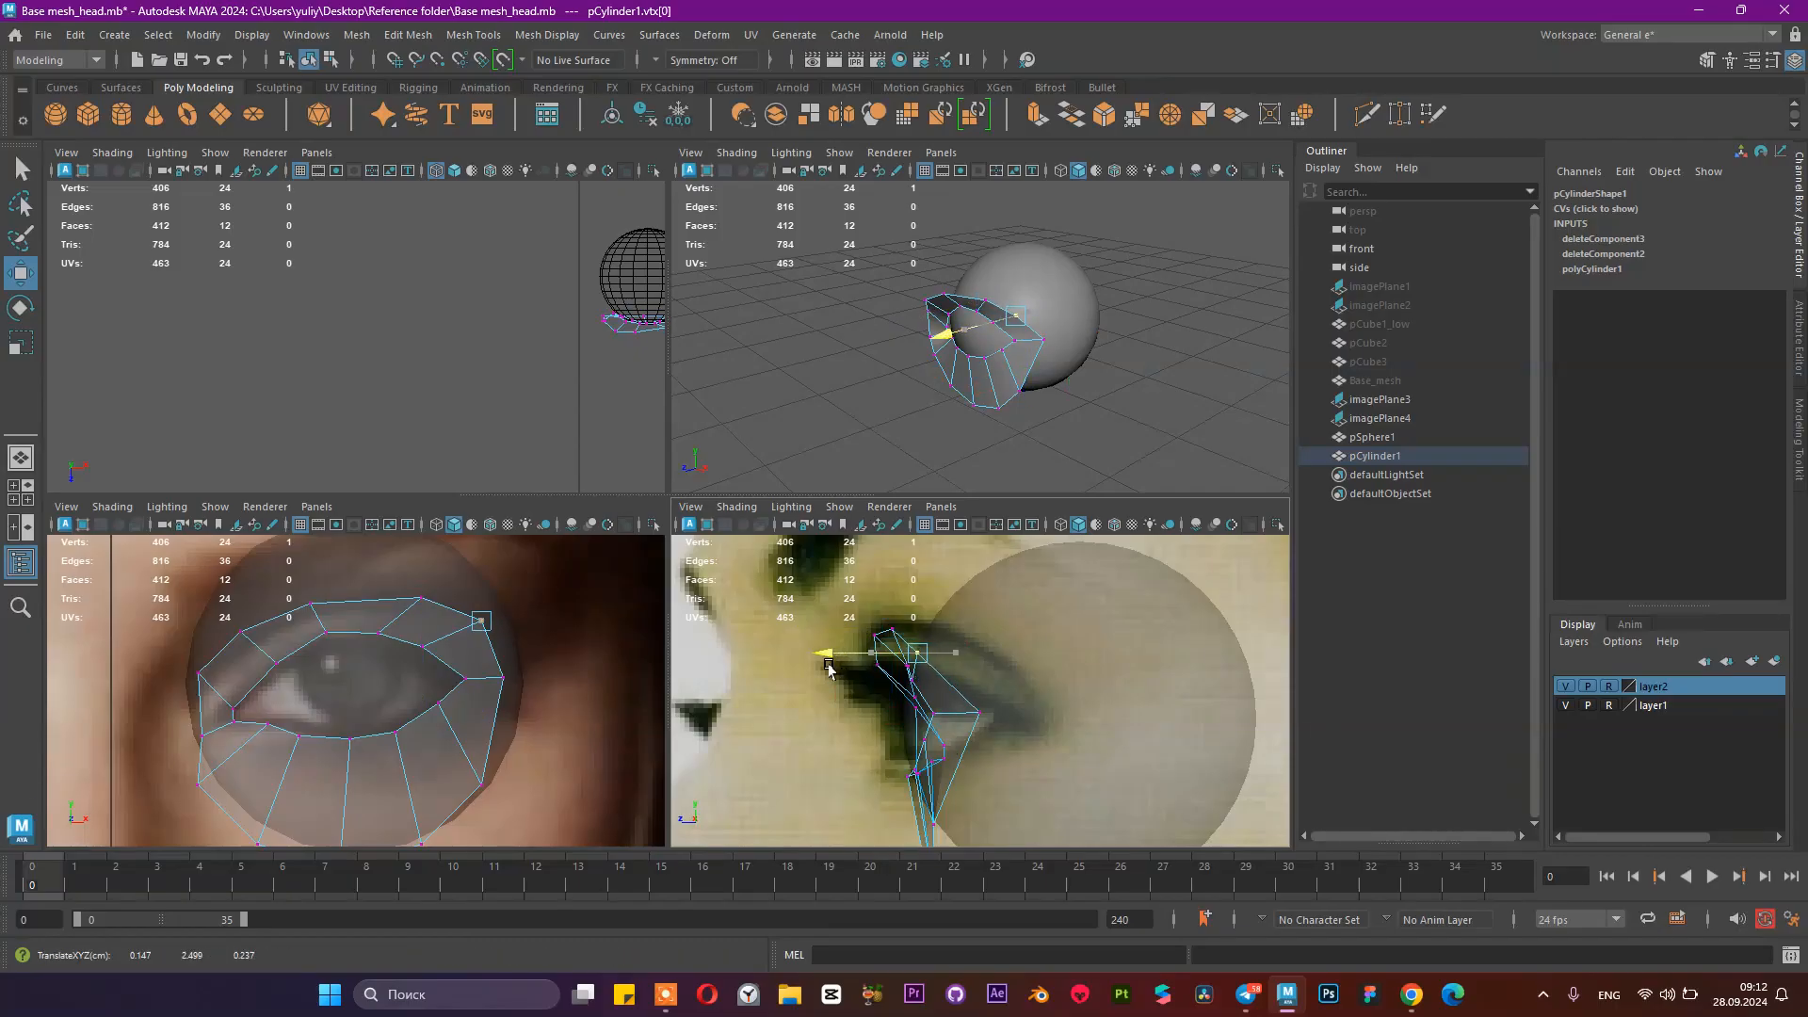
{"action": "left_click", "coordinate": [973, 713]}
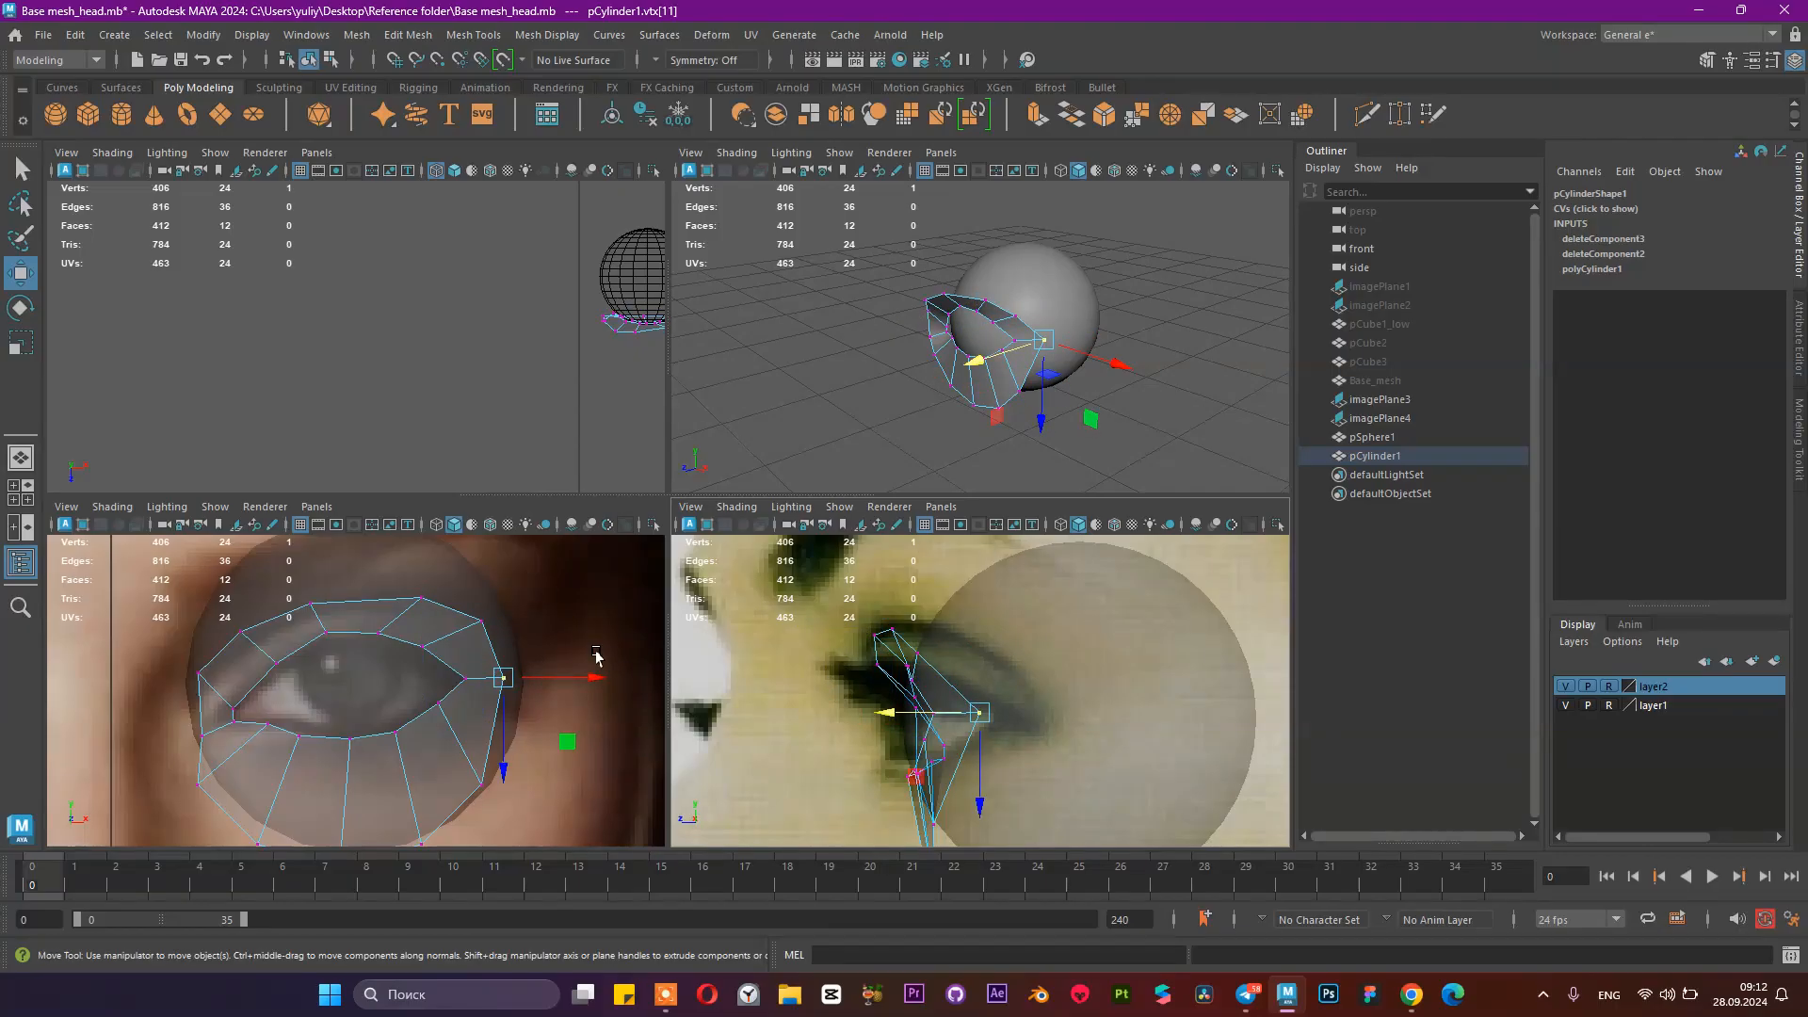
{"action": "left_click_drag", "start_coordinate": [1097, 320], "coordinate": [1154, 333], "text": "alt"}
{"action": "left_click", "coordinate": [977, 312]}
{"action": "left_click", "coordinate": [961, 290], "text": "shift"}
{"action": "left_click_drag", "start_coordinate": [948, 332], "coordinate": [954, 330]}
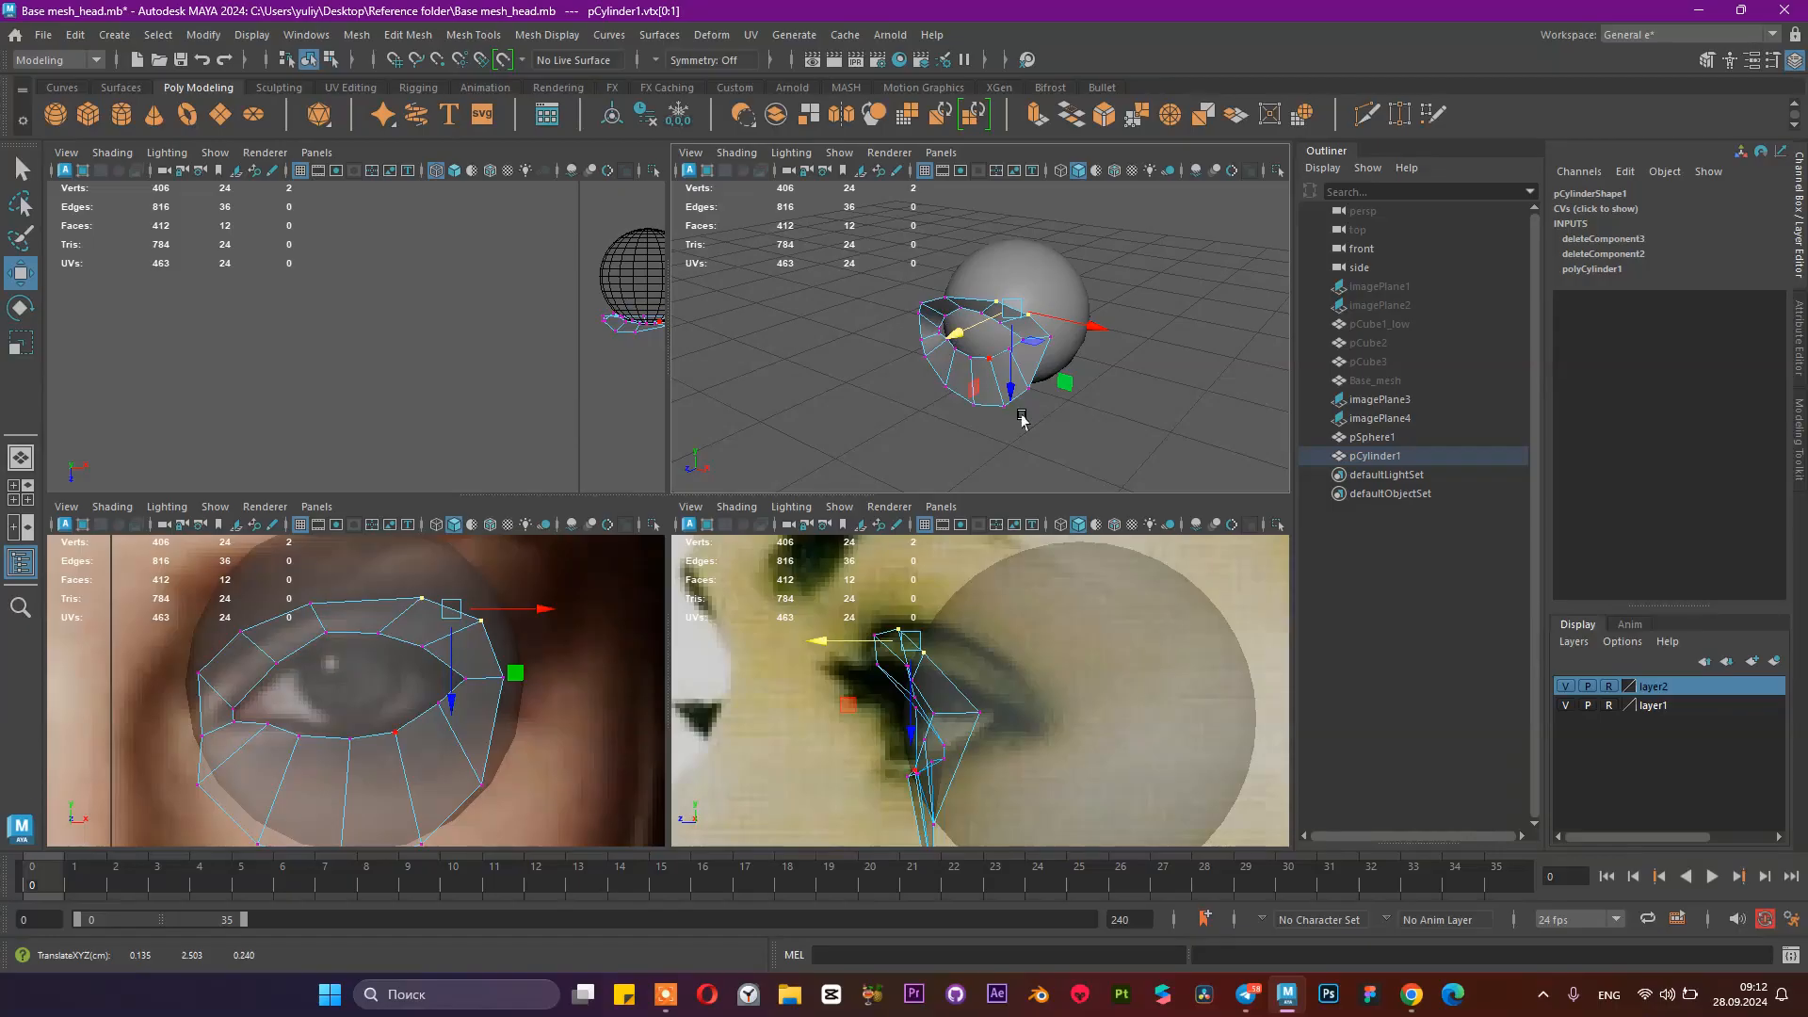
Step: Push the outer-corner border vertex back in depth and move it sideways away from the eye opening
{"action": "left_click", "coordinate": [976, 712]}
{"action": "left_click_drag", "start_coordinate": [998, 405], "coordinate": [959, 456], "text": "alt"}
{"action": "left_click_drag", "start_coordinate": [887, 712], "coordinate": [944, 716]}
{"action": "left_click_drag", "start_coordinate": [1044, 435], "coordinate": [1218, 440], "text": "alt"}
{"action": "left_click_drag", "start_coordinate": [1150, 373], "coordinate": [1153, 374]}
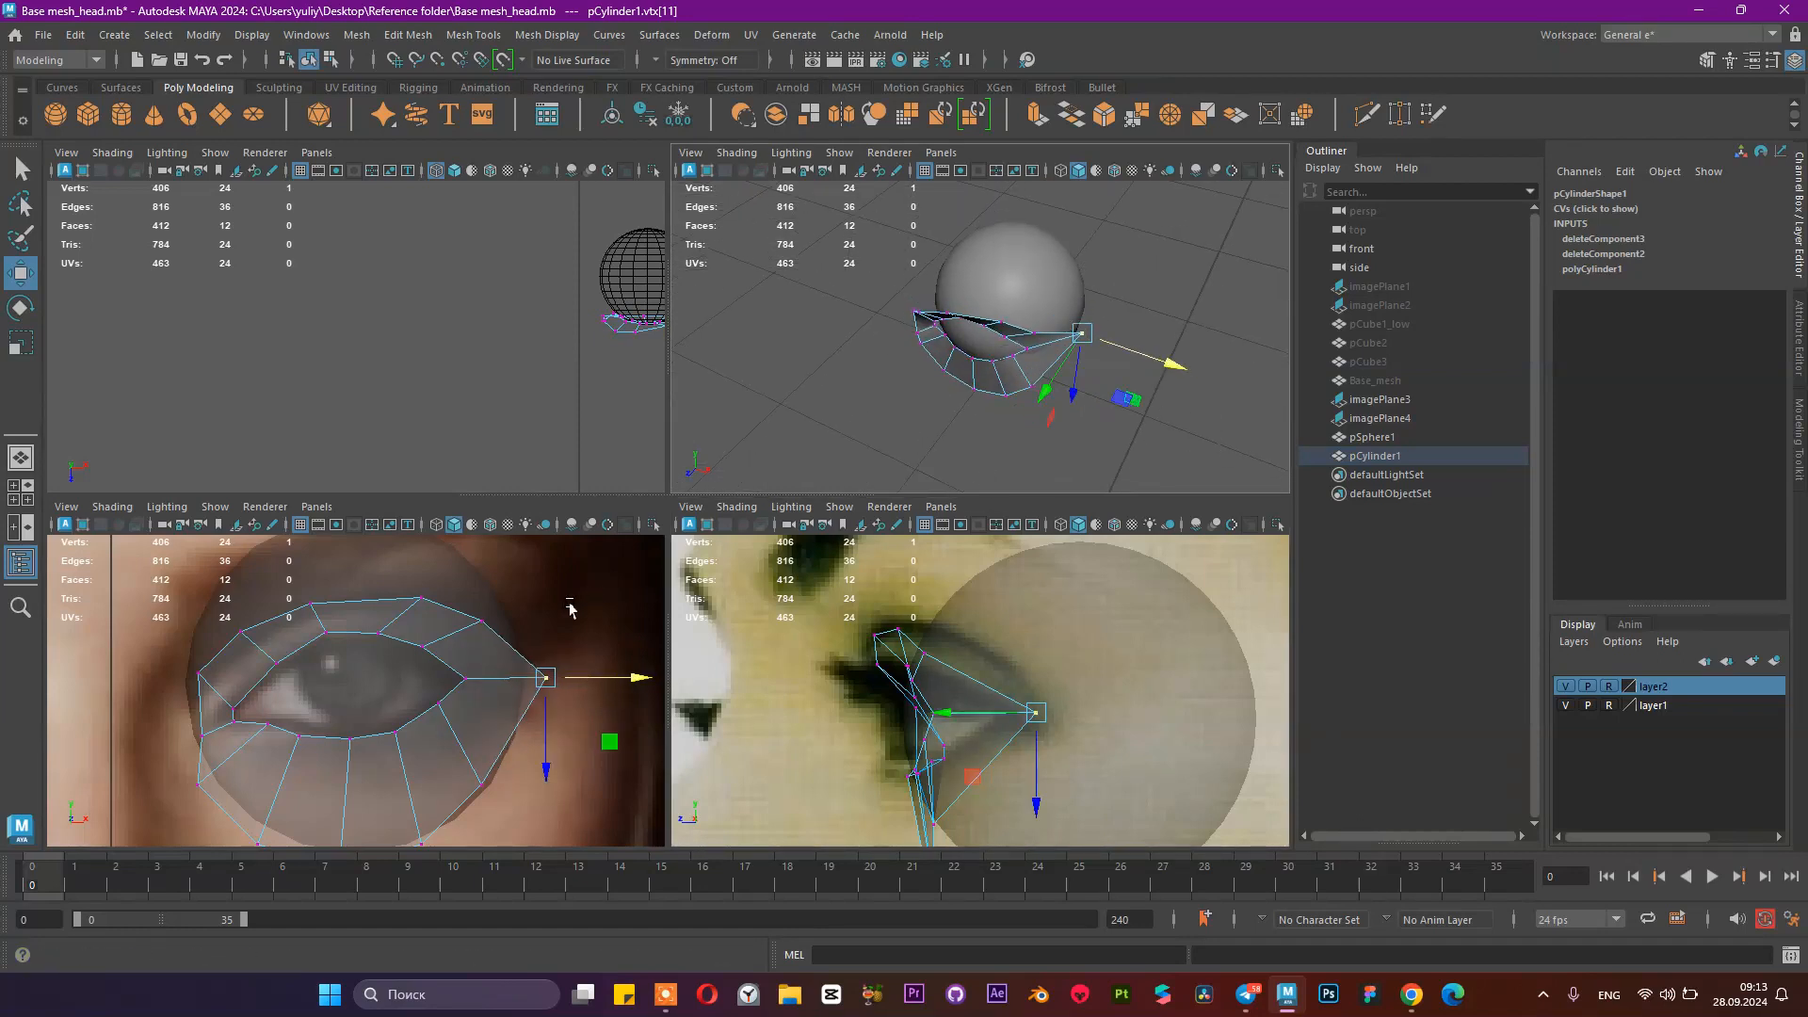
Step: Move the inner border's outer-corner vertex outward and push it back so the corner wraps around the eyeball
{"action": "left_click", "coordinate": [536, 665]}
{"action": "left_click", "coordinate": [463, 680]}
{"action": "left_click_drag", "start_coordinate": [1161, 309], "coordinate": [1063, 298], "text": "alt"}
{"action": "left_click_drag", "start_coordinate": [1050, 405], "coordinate": [1062, 408]}
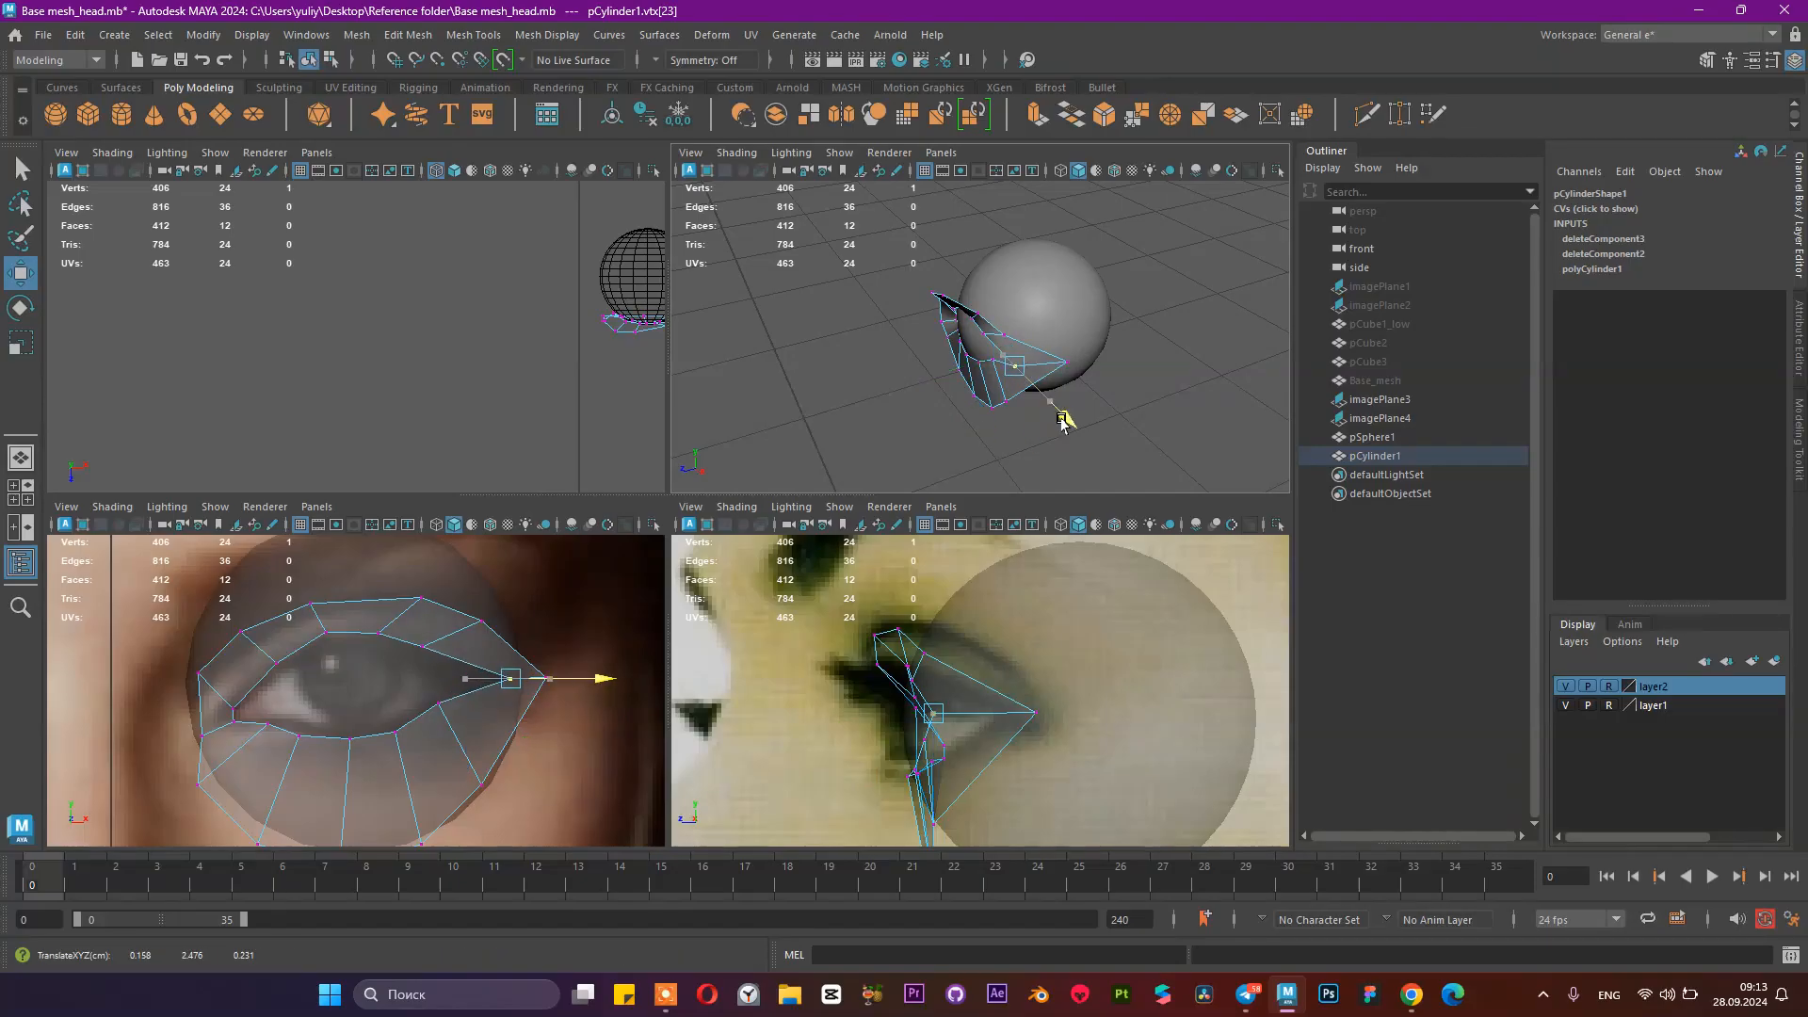
{"action": "left_click_drag", "start_coordinate": [932, 400], "coordinate": [965, 414]}
{"action": "left_click_drag", "start_coordinate": [942, 332], "coordinate": [912, 303], "text": "alt"}
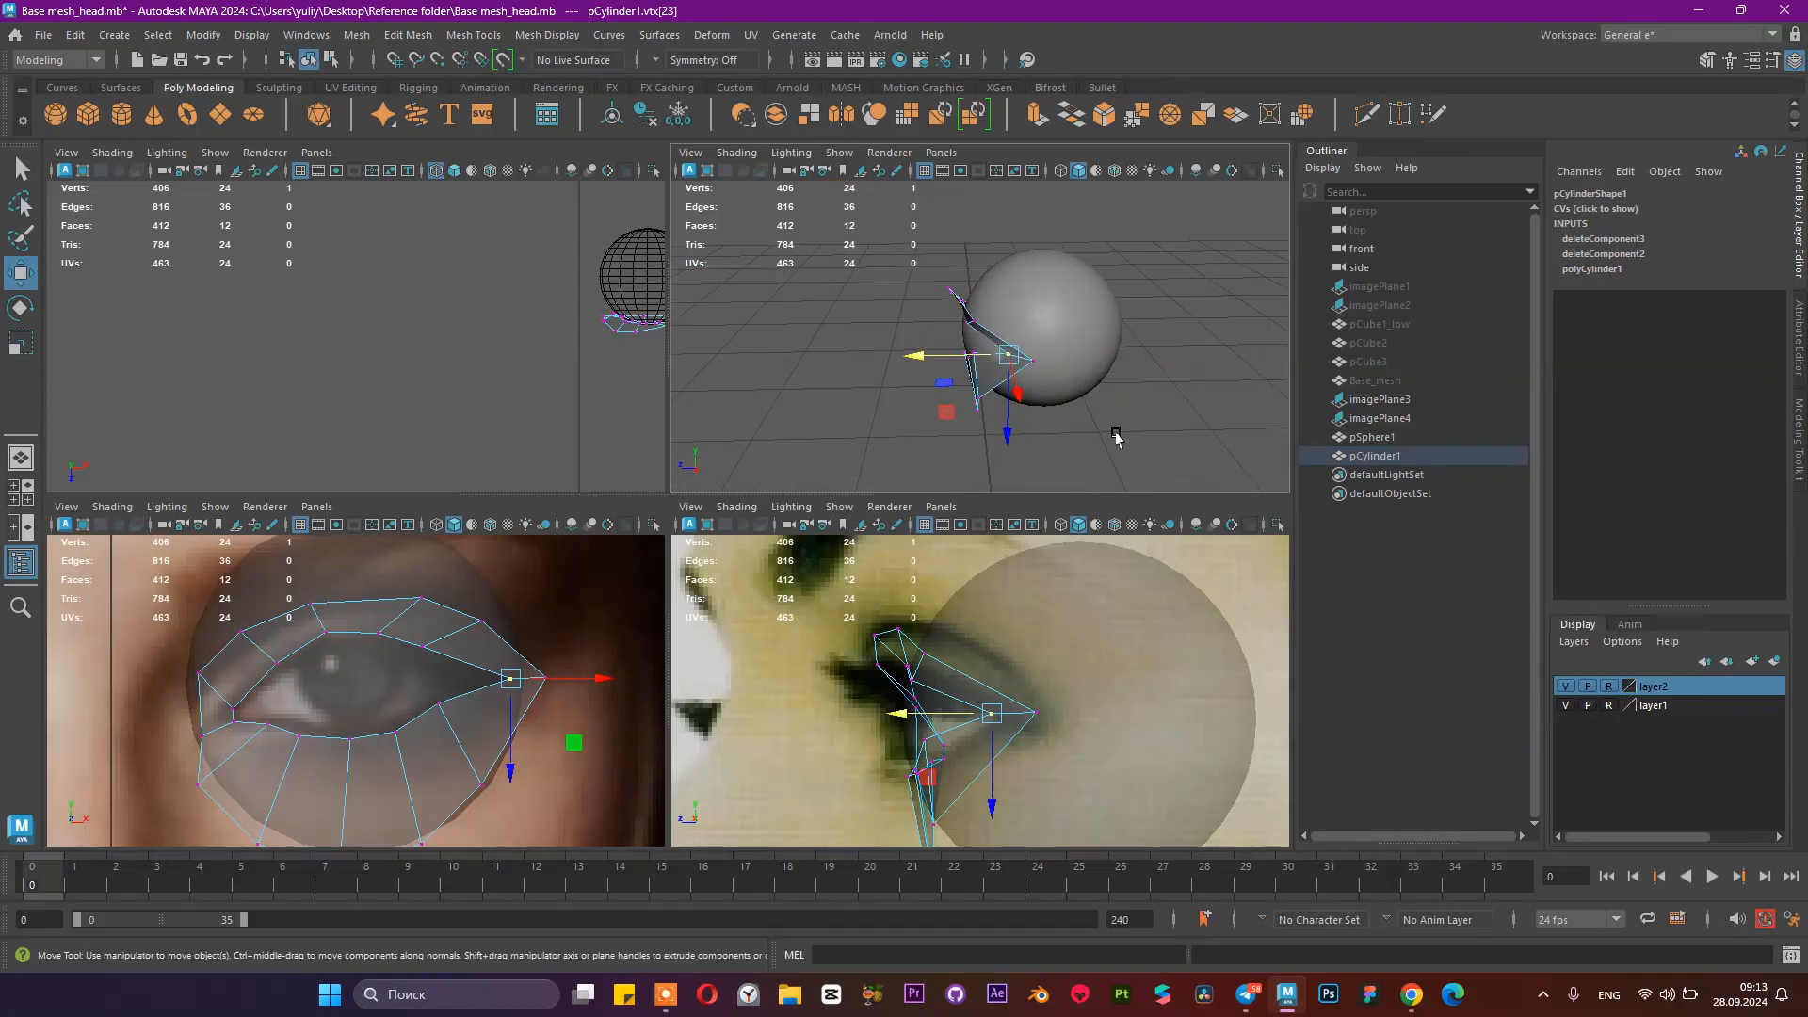
Step: Select both outer-corner vertices and pull them slightly forward in depth to match the side reference
{"action": "left_click_drag", "start_coordinate": [579, 644], "coordinate": [473, 736]}
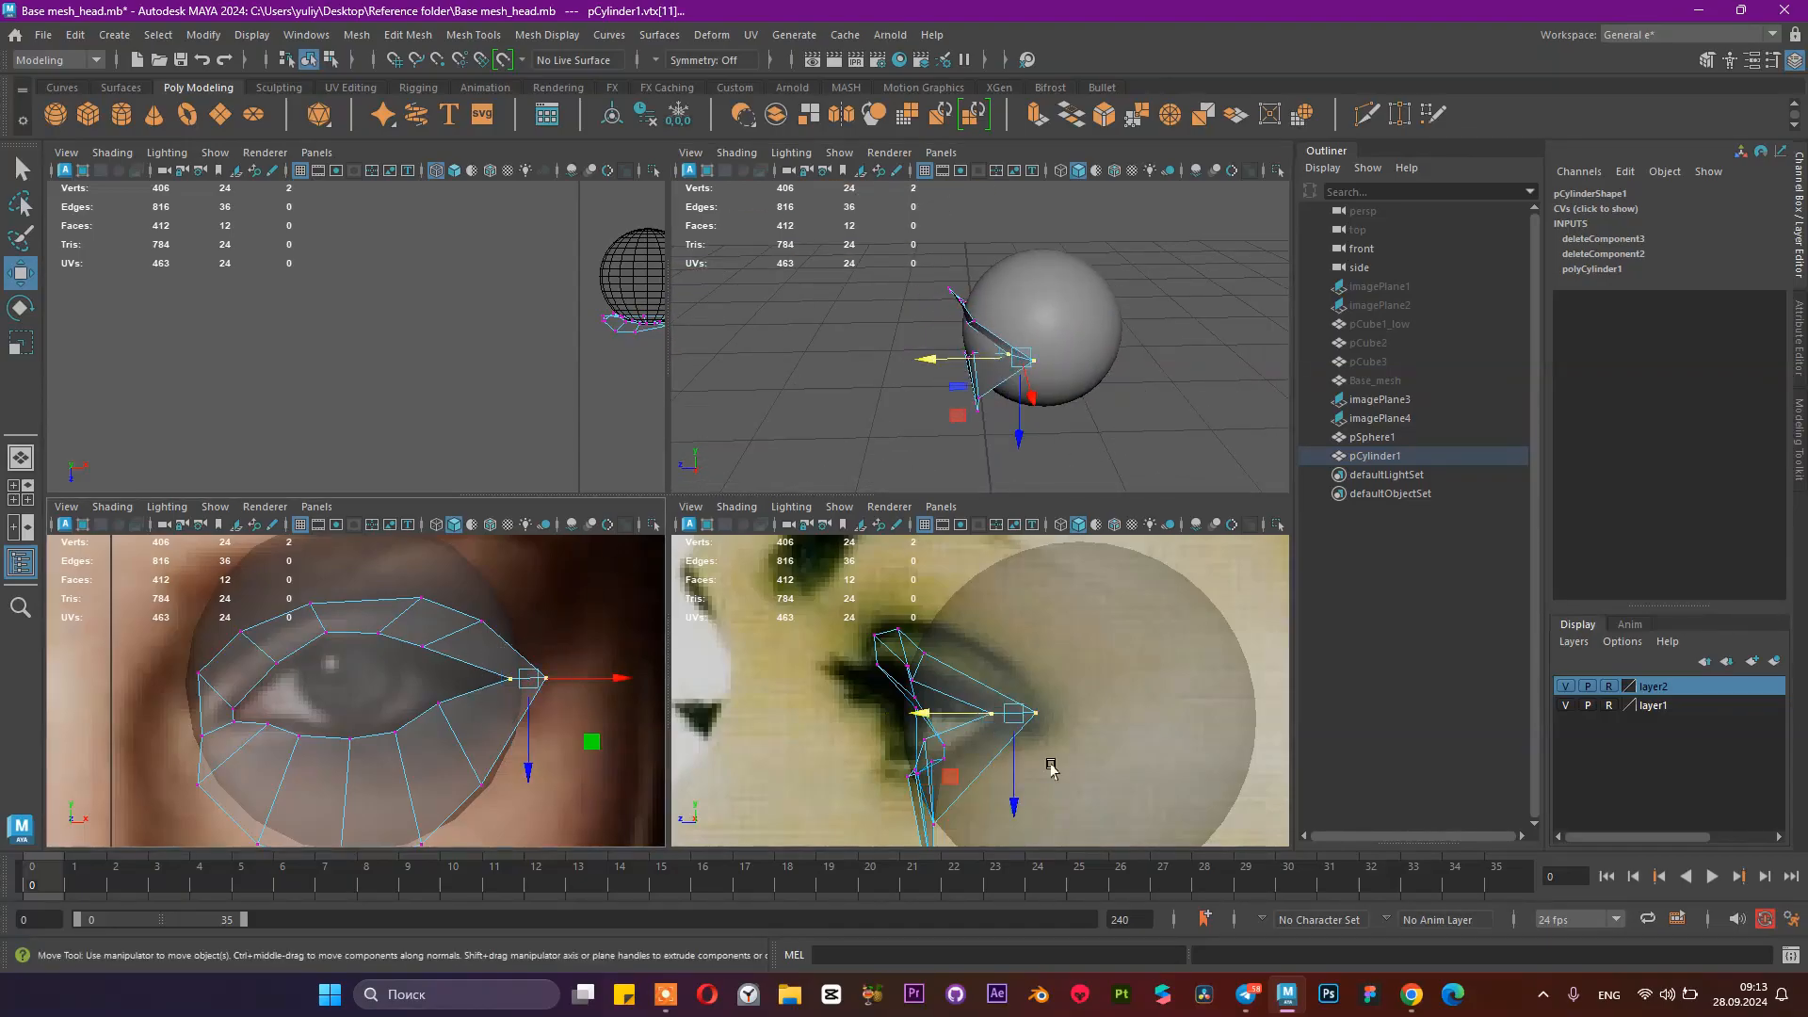
{"action": "left_click_drag", "start_coordinate": [917, 714], "coordinate": [910, 714]}
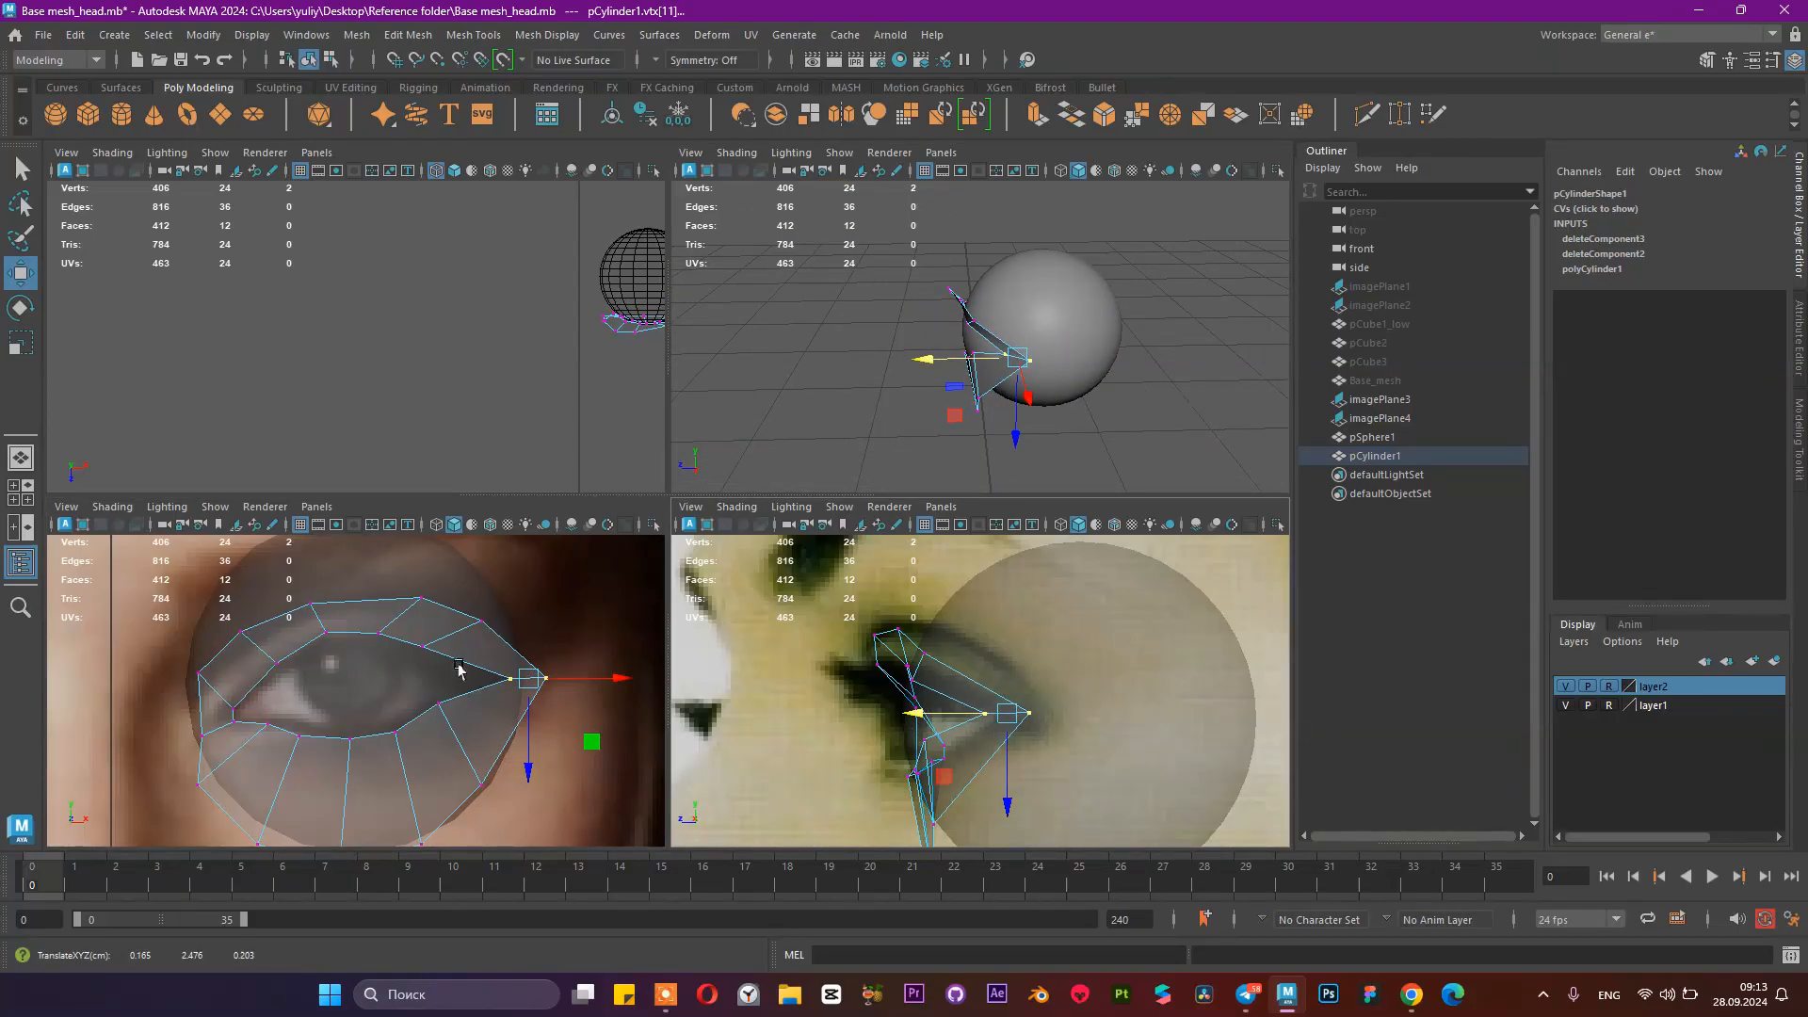
{"action": "left_click_drag", "start_coordinate": [952, 295], "coordinate": [1005, 307], "text": "alt"}
{"action": "right_click_drag", "start_coordinate": [1004, 307], "coordinate": [1029, 356], "text": "alt"}
{"action": "left_click_drag", "start_coordinate": [1029, 356], "coordinate": [1101, 275]}
Step: Adjust the vertices beside the outer corner in depth and nudge the lower inner border vertex vertically along the lower eyelid line
{"action": "left_click", "coordinate": [1138, 253]}
{"action": "left_click", "coordinate": [1178, 235], "text": "shift"}
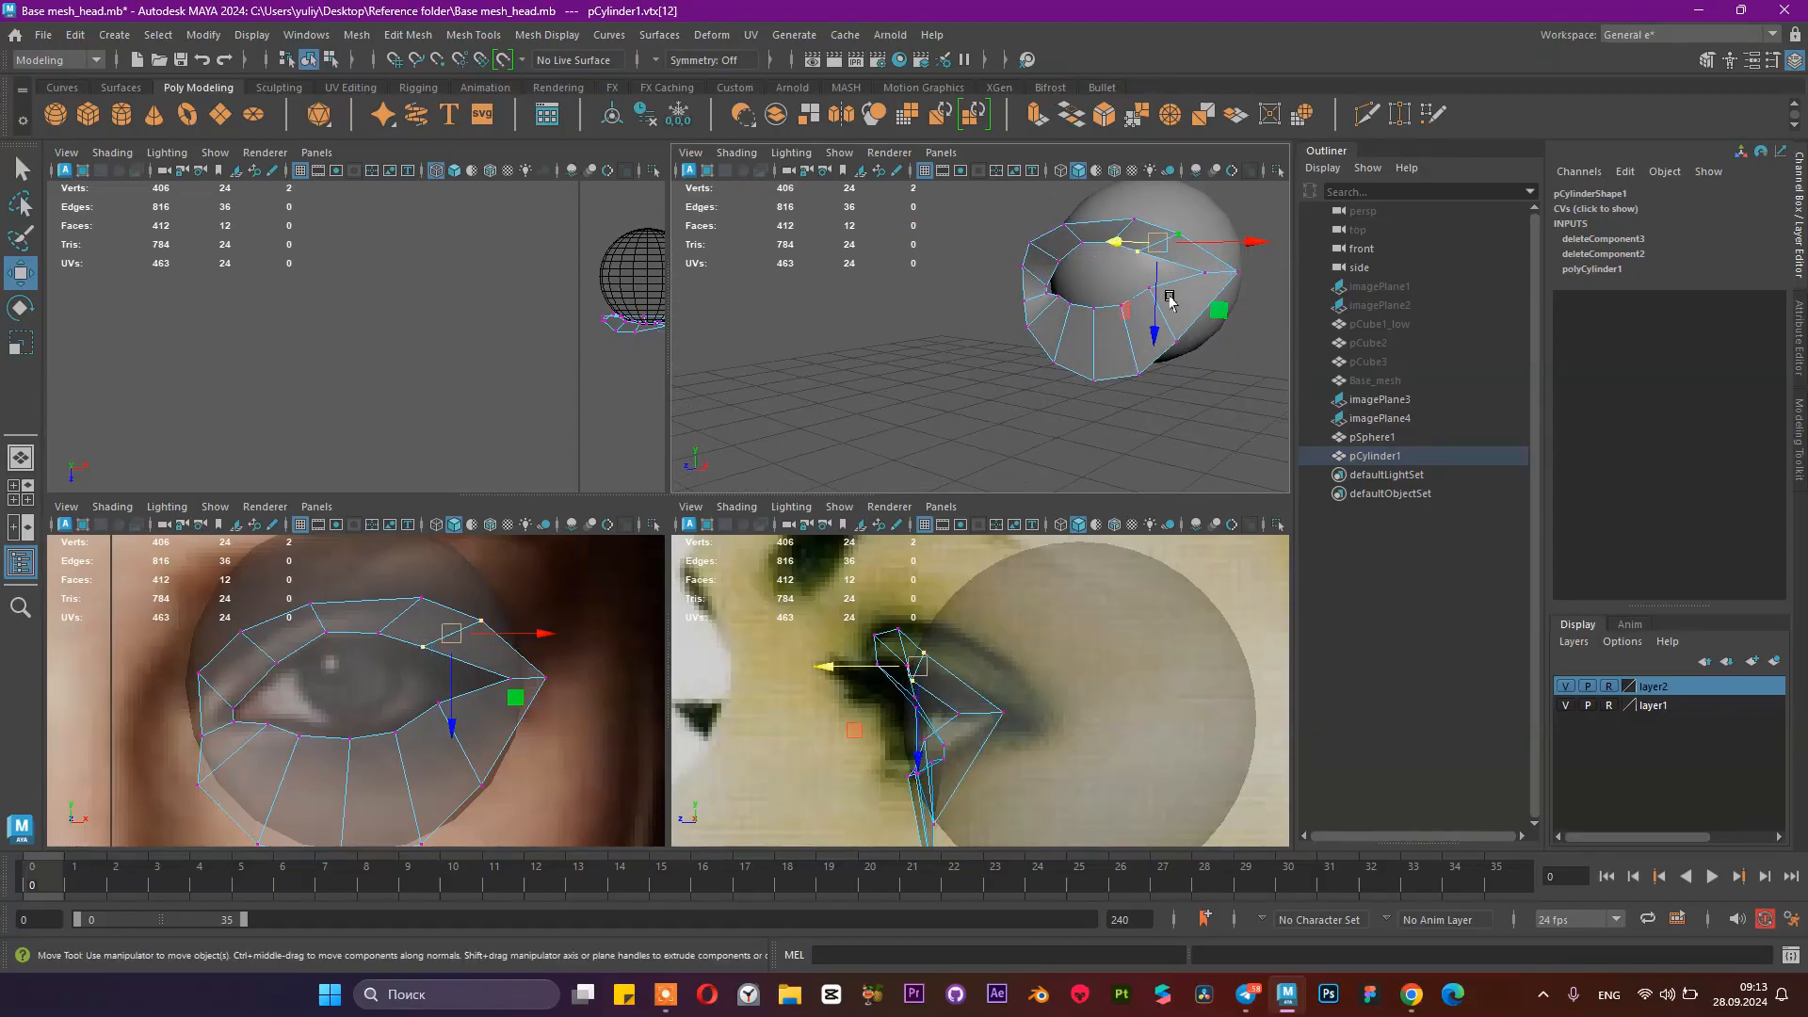
{"action": "left_click", "coordinate": [1161, 299], "text": "shift"}
{"action": "left_click_drag", "start_coordinate": [1199, 303], "coordinate": [998, 358], "text": "alt"}
{"action": "left_click_drag", "start_coordinate": [811, 379], "coordinate": [824, 380]}
{"action": "left_click_drag", "start_coordinate": [414, 679], "coordinate": [443, 773]}
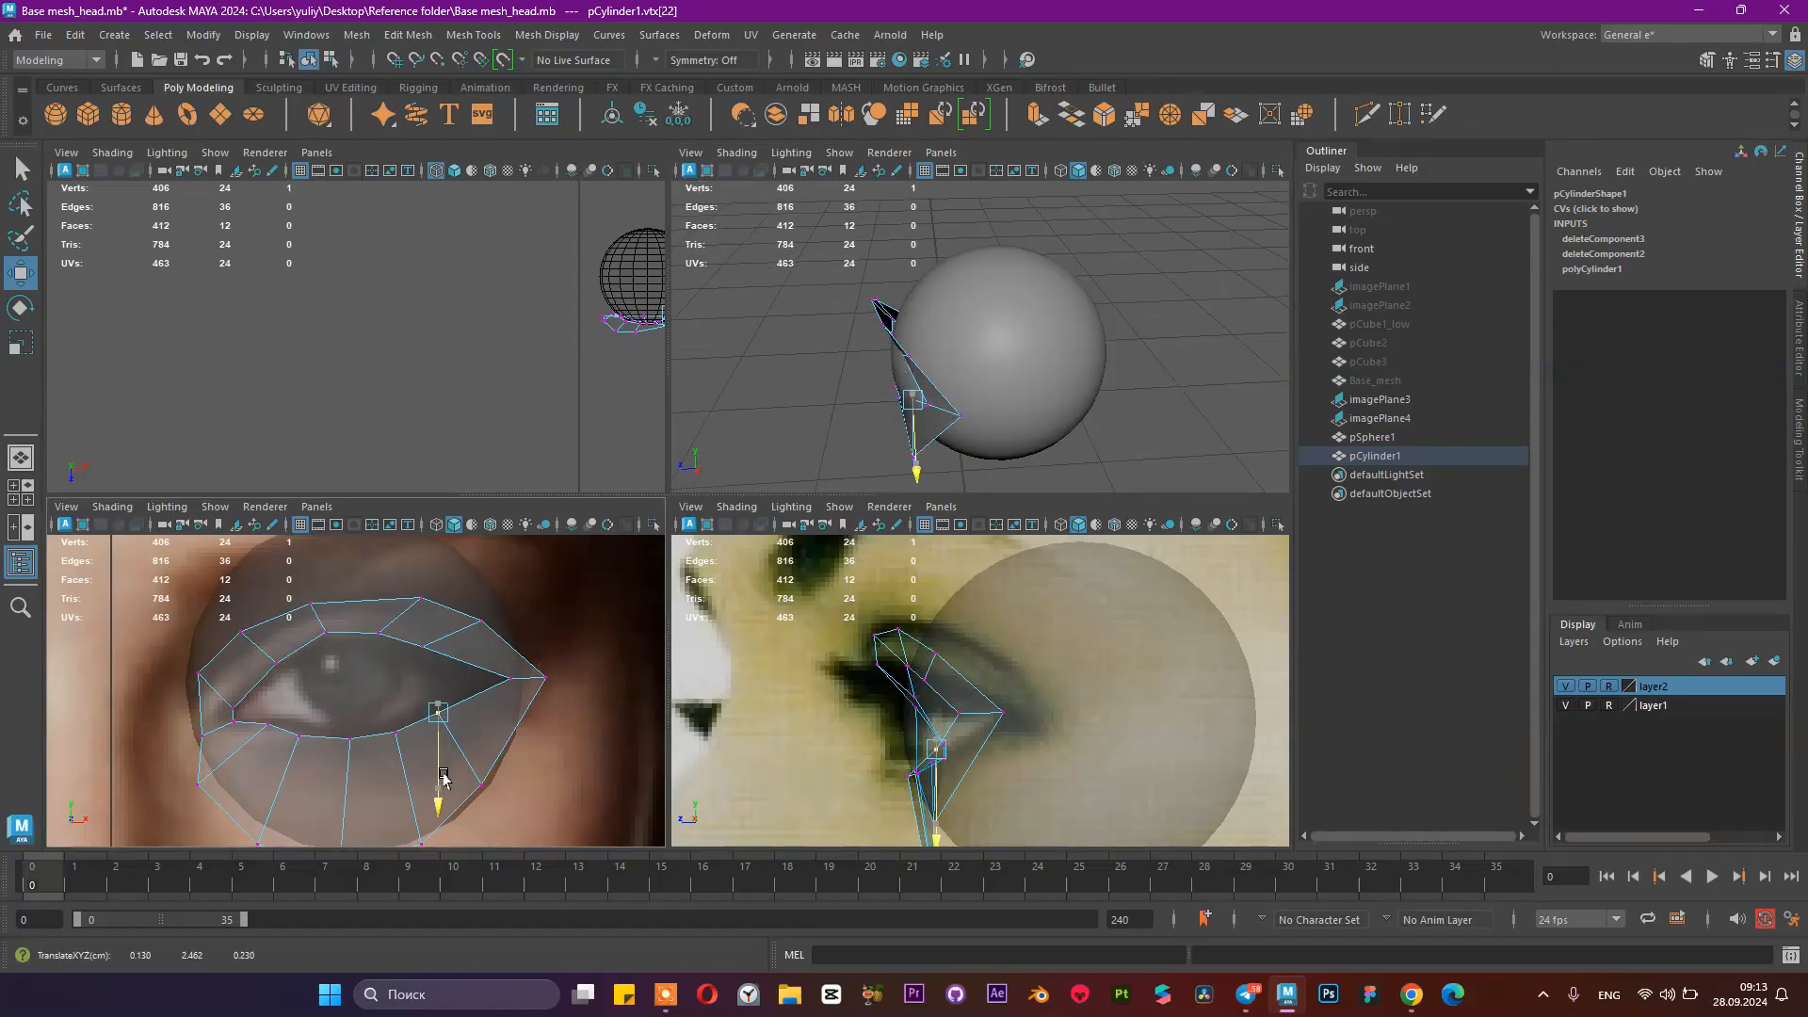
Step: Examine the upper inner border vertex near the outer corner in perspective and against the side reference
{"action": "left_click_drag", "start_coordinate": [789, 424], "coordinate": [990, 365], "text": "alt"}
{"action": "middle_click_drag", "start_coordinate": [1146, 310], "coordinate": [1069, 360], "text": "alt"}
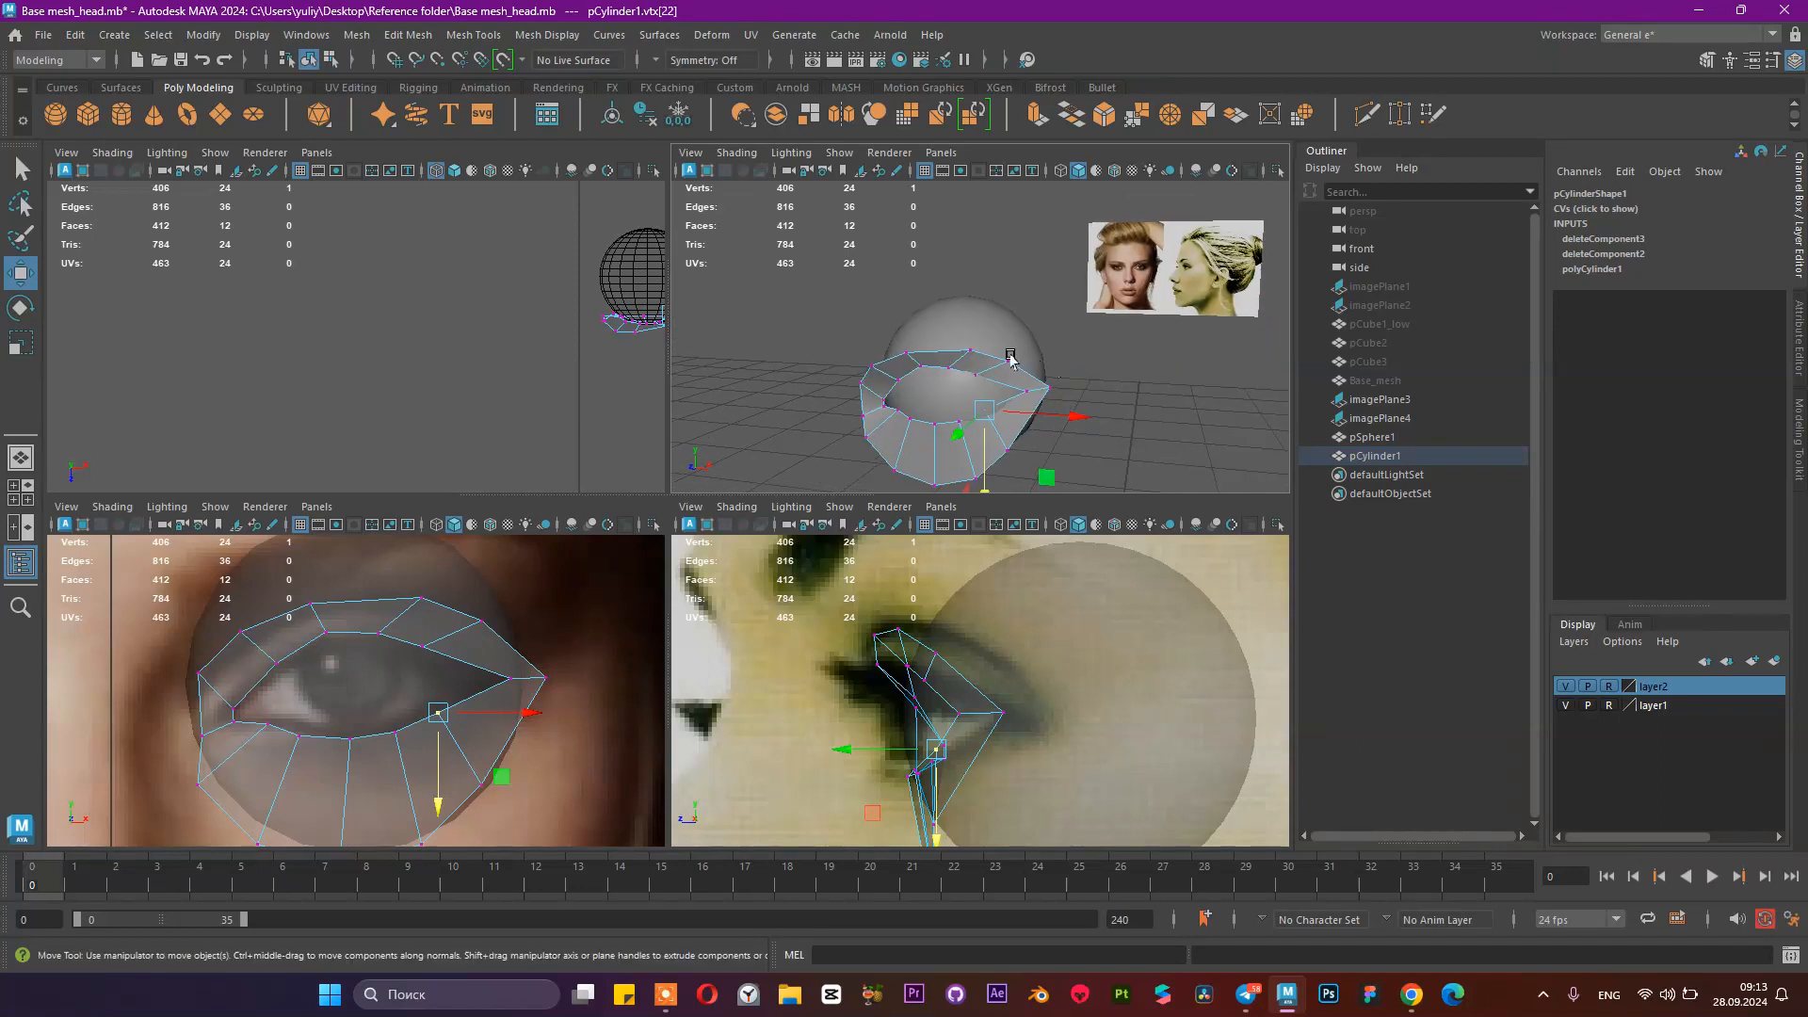
{"action": "left_click", "coordinate": [973, 374]}
{"action": "left_click_drag", "start_coordinate": [974, 375], "coordinate": [1055, 424], "text": "alt"}
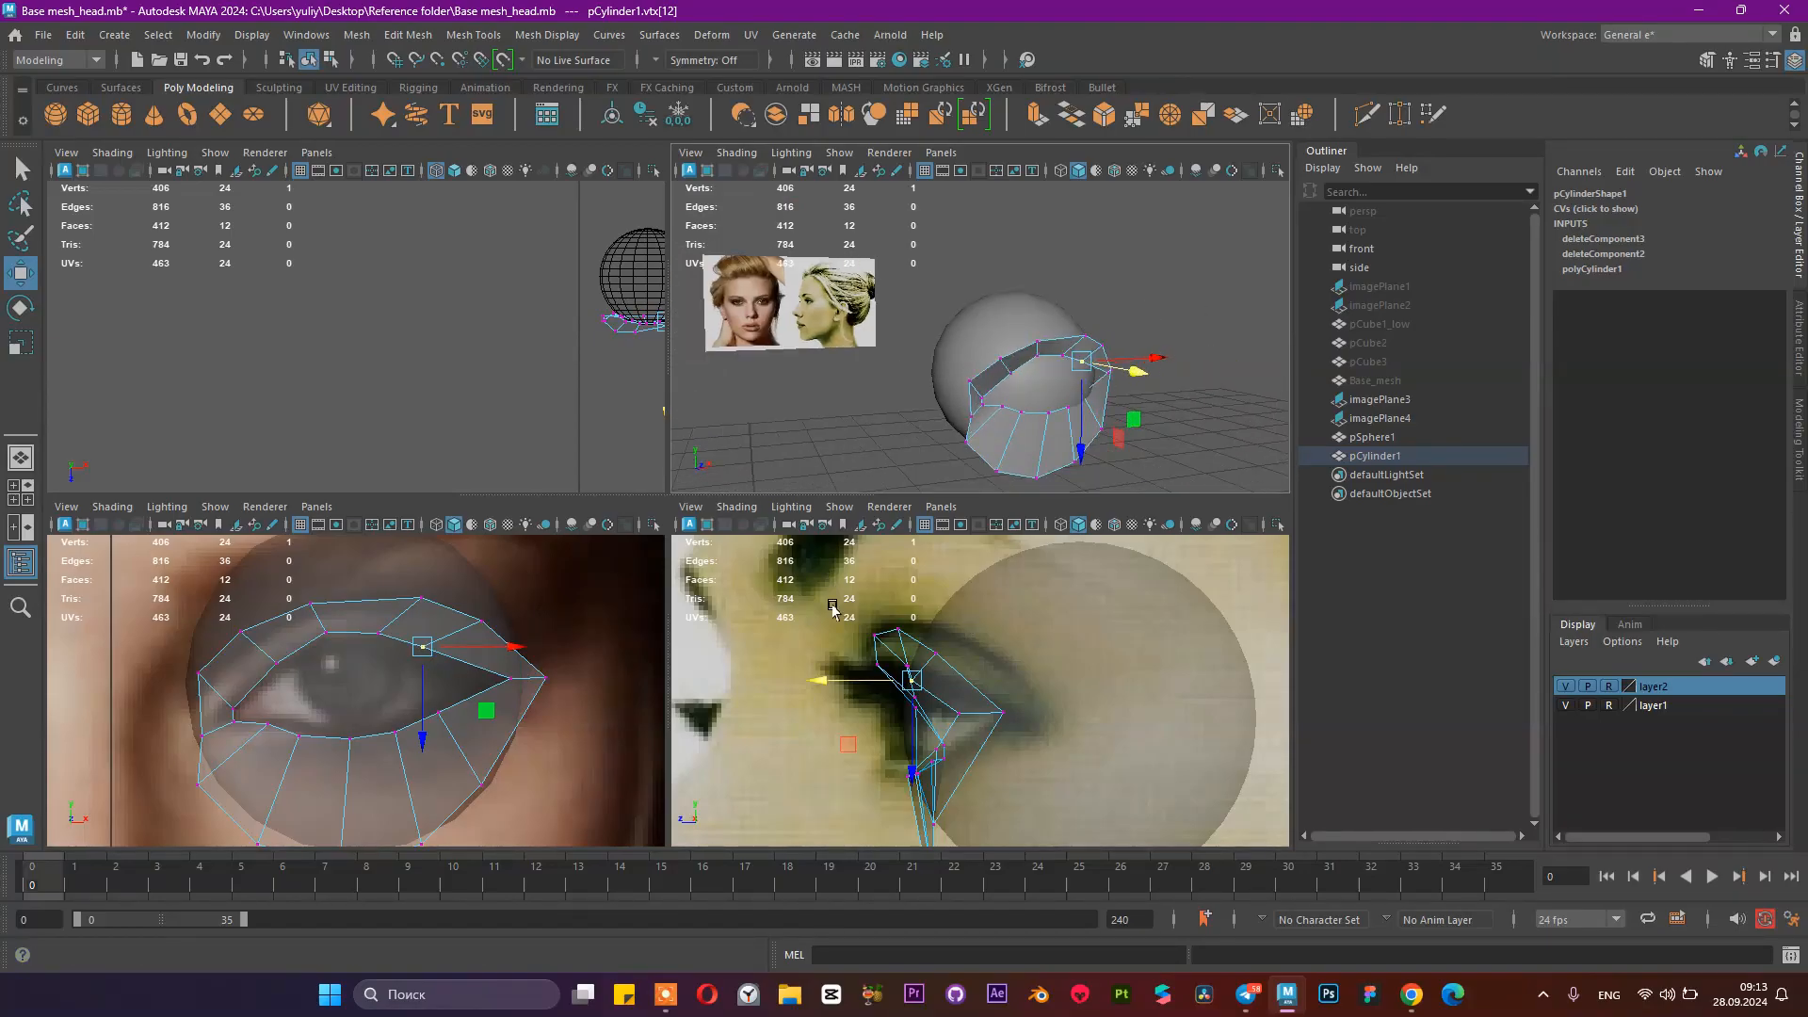
{"action": "scroll", "coordinate": [990, 736], "scroll_direction": "down", "scroll_amount": 5}
{"action": "scroll", "coordinate": [970, 701], "scroll_direction": "up", "scroll_amount": 5}
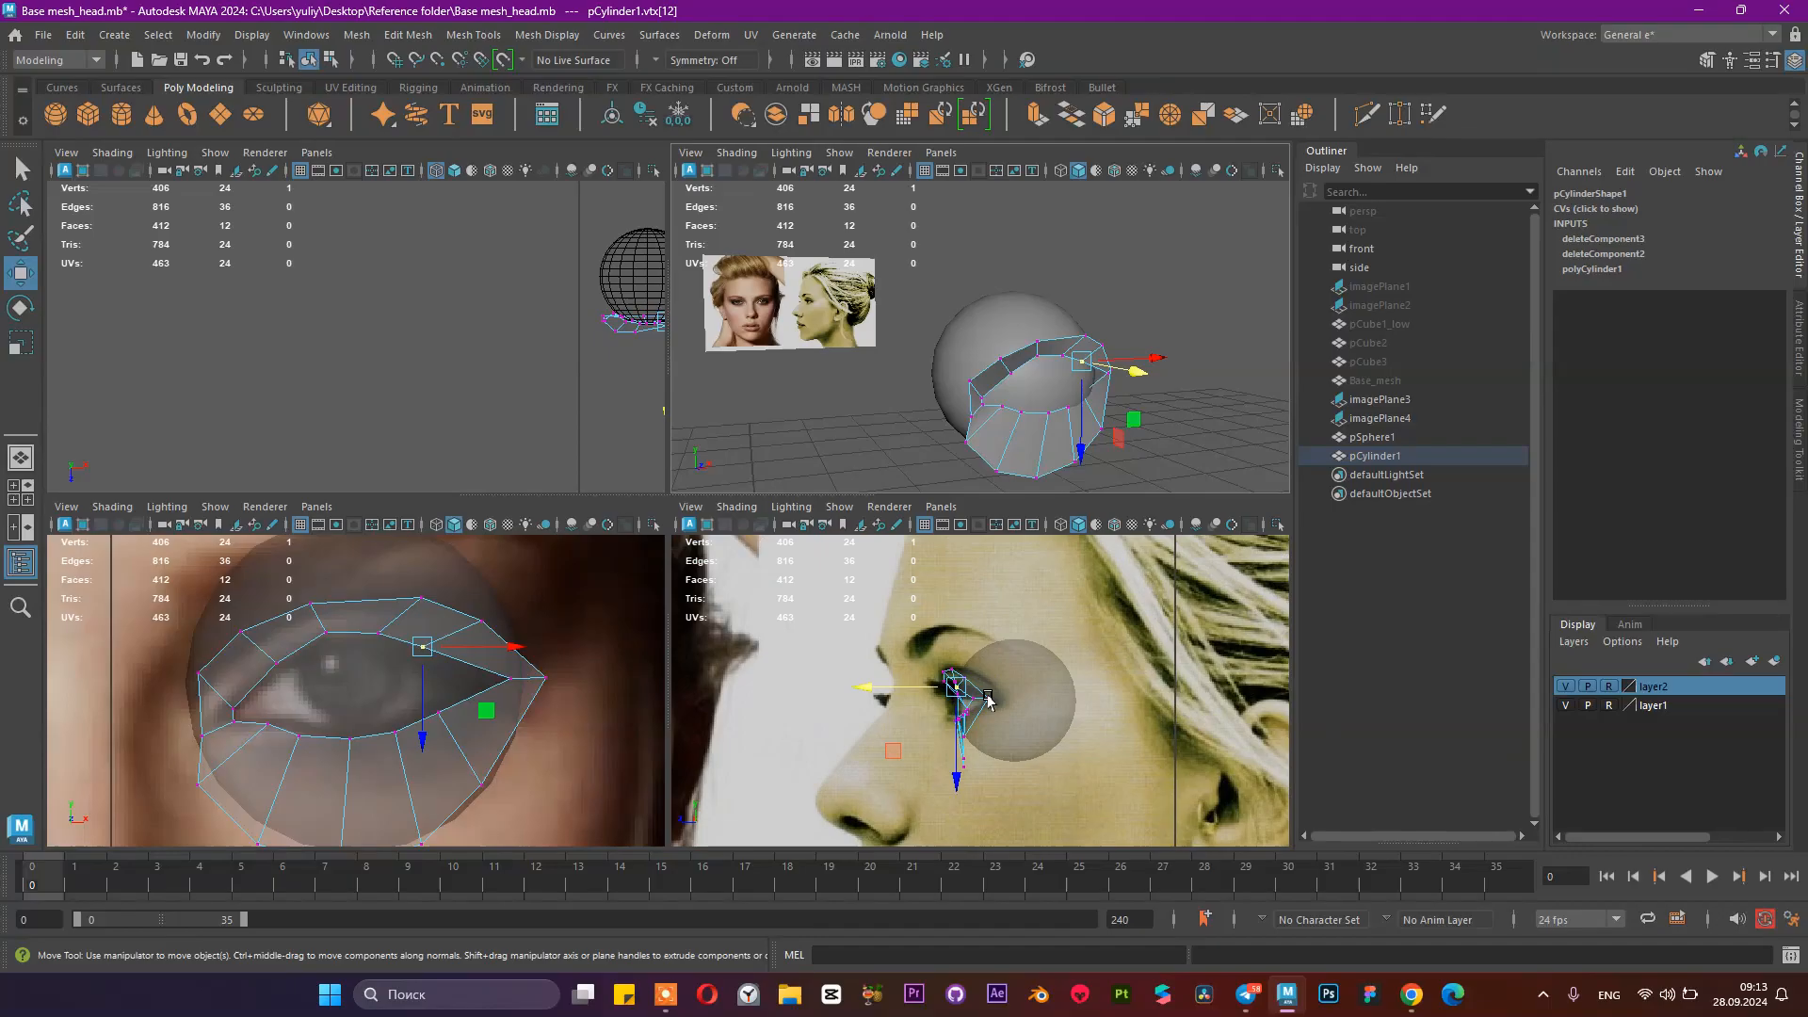
{"action": "scroll", "coordinate": [959, 744], "scroll_direction": "up", "scroll_amount": 3}
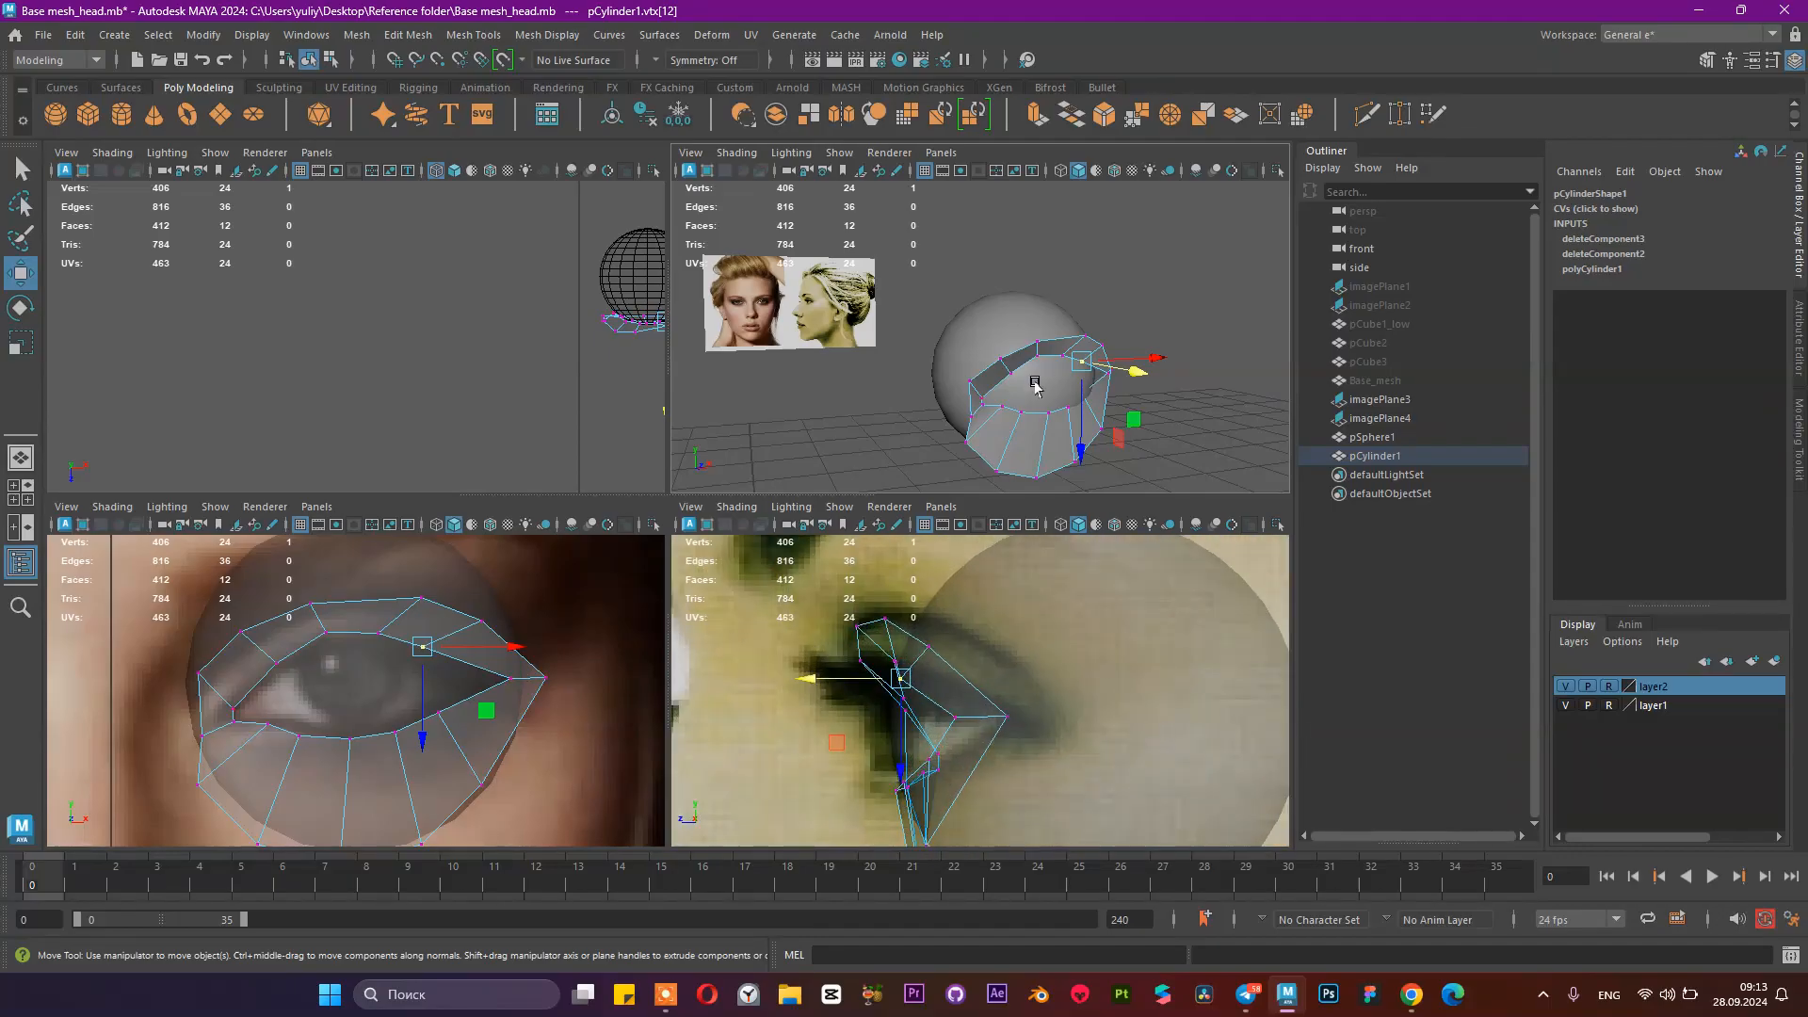
Step: Pull the lower inner border vertex beside the outer corner forward in depth so it sits against the eyeball's surface
{"action": "key", "text": "space"}
{"action": "left_click_drag", "start_coordinate": [786, 441], "coordinate": [718, 540], "text": "alt"}
{"action": "scroll", "coordinate": [718, 541], "scroll_direction": "up", "scroll_amount": 3}
{"action": "left_click", "coordinate": [745, 780]}
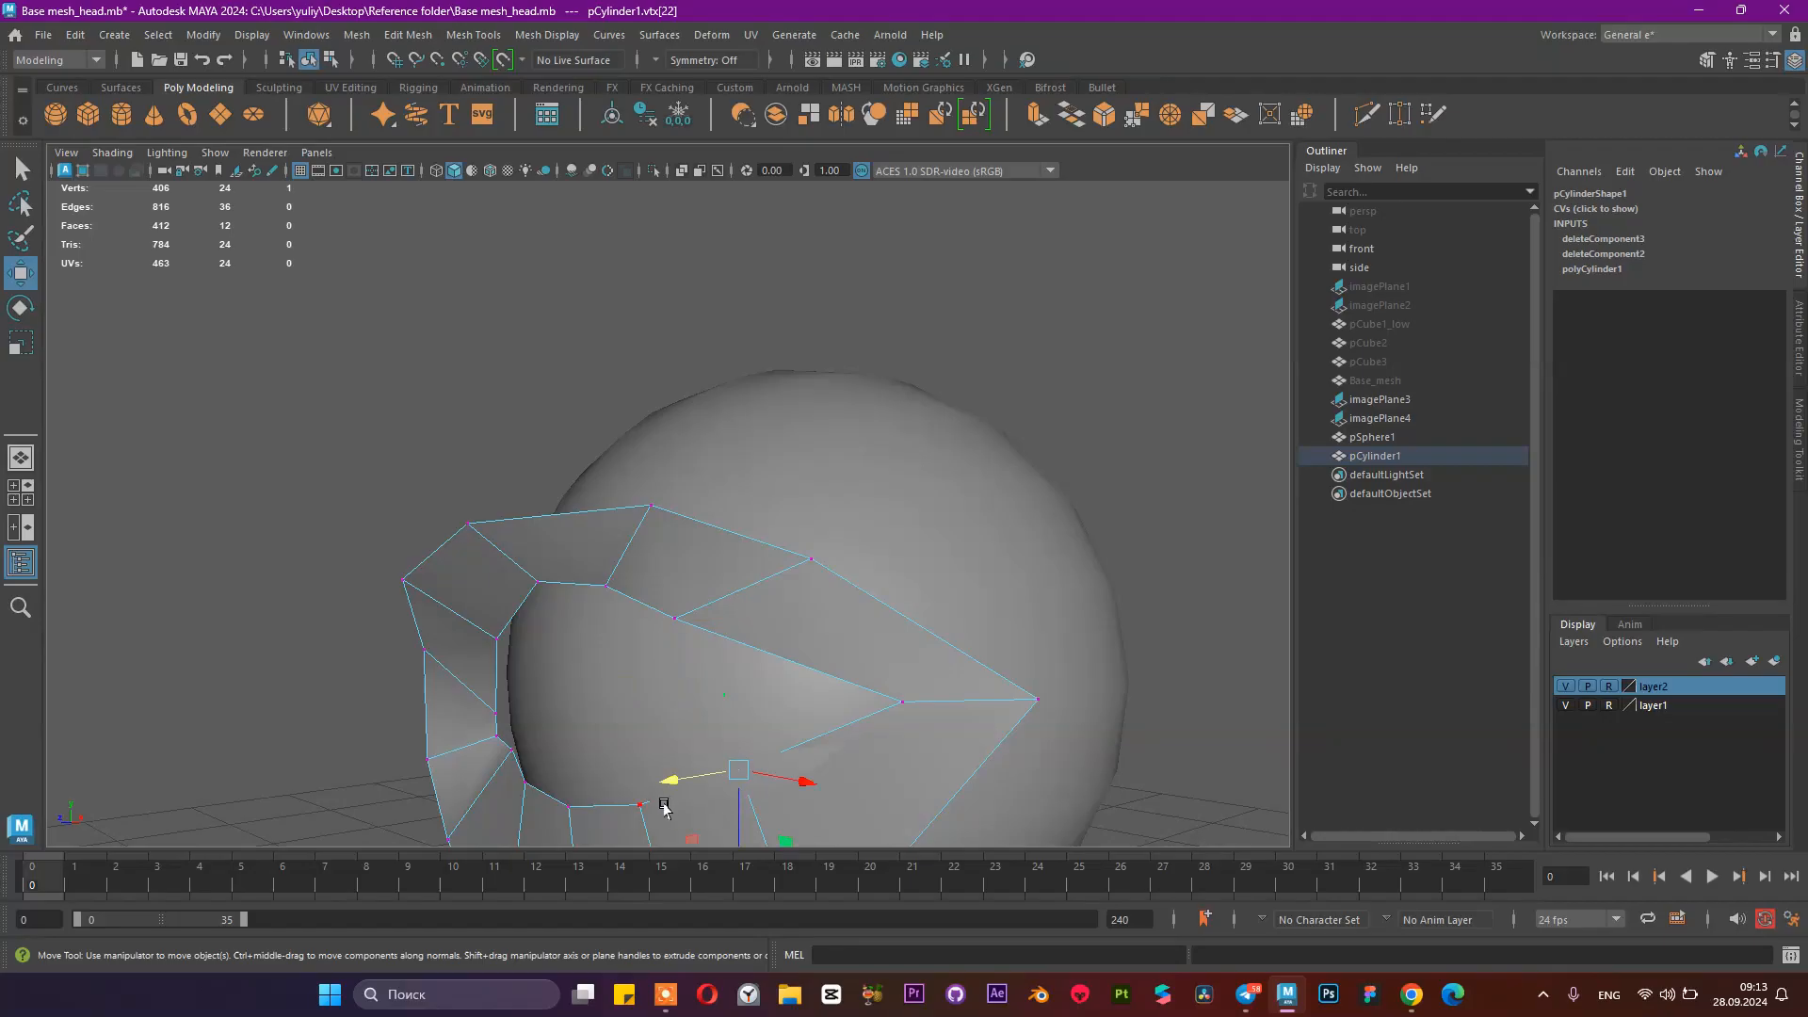
{"action": "left_click_drag", "start_coordinate": [751, 746], "coordinate": [687, 757], "text": "alt"}
{"action": "middle_click_drag", "start_coordinate": [686, 757], "coordinate": [702, 699], "text": "alt"}
{"action": "left_click_drag", "start_coordinate": [581, 570], "coordinate": [628, 523]}
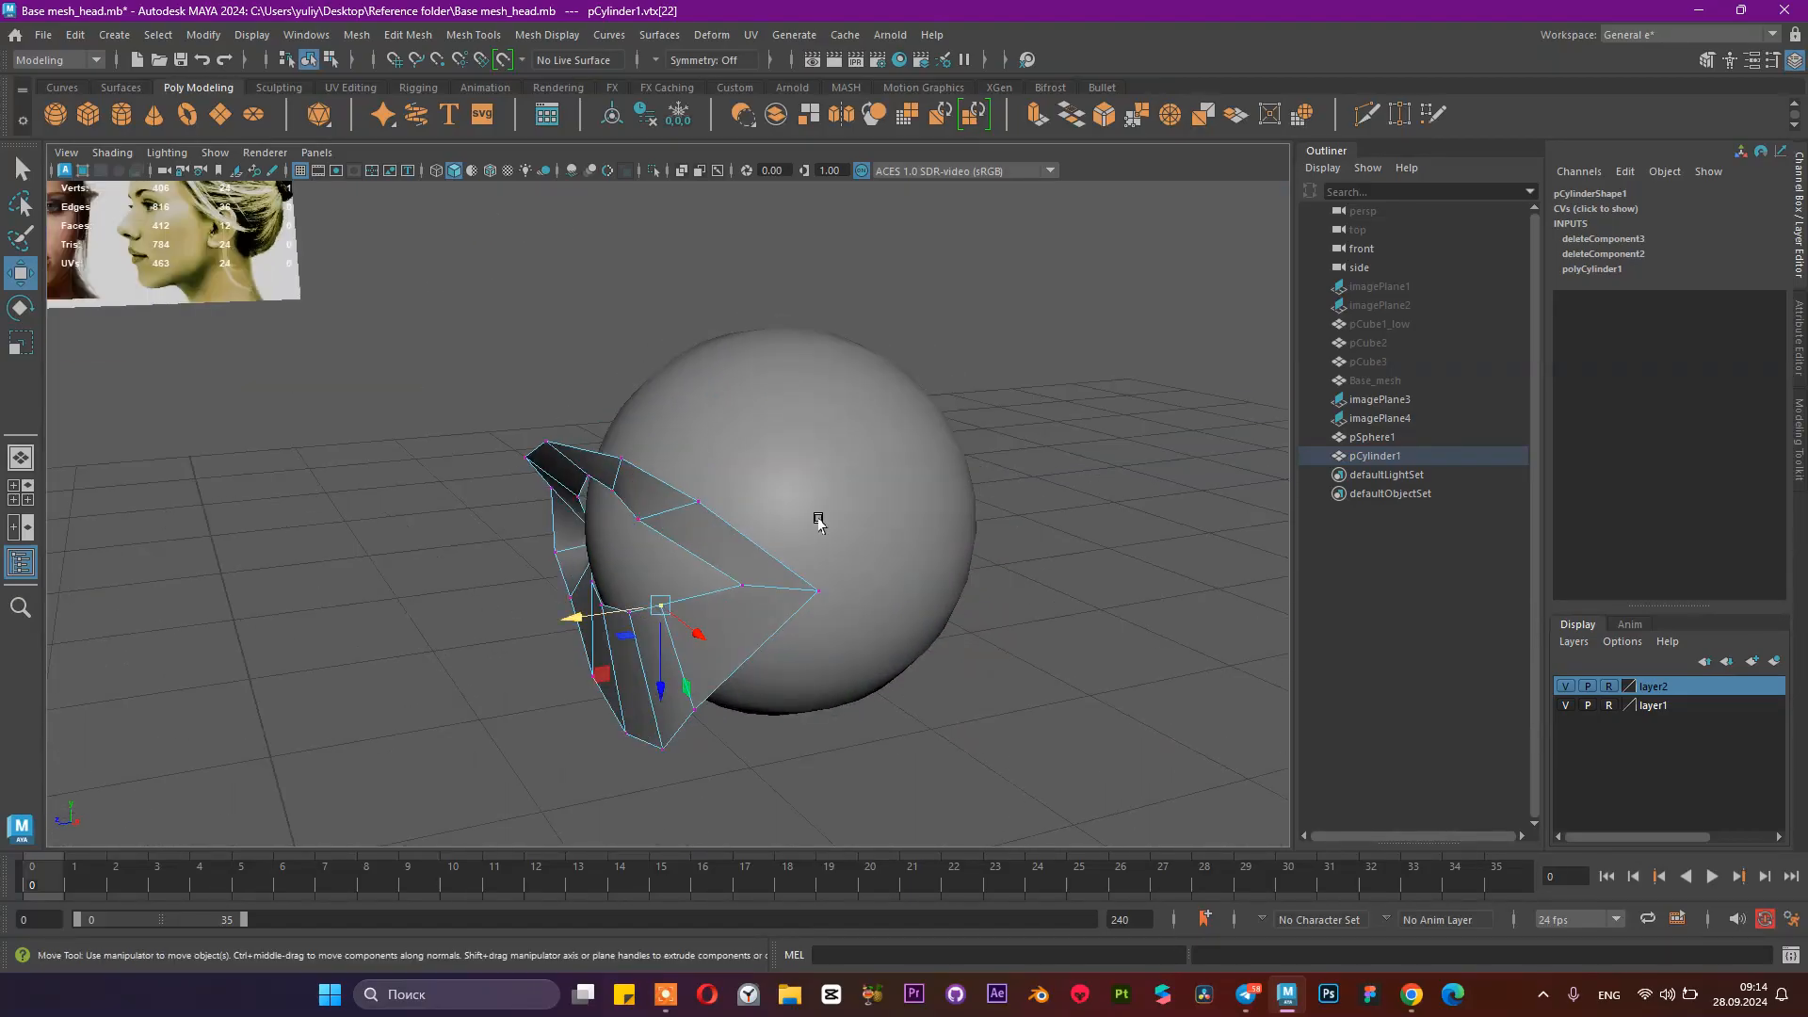
Step: Adjust the upper inner border vertex near the outer corner and its neighbours in depth to fit the eyeball's curve
{"action": "key", "text": "space"}
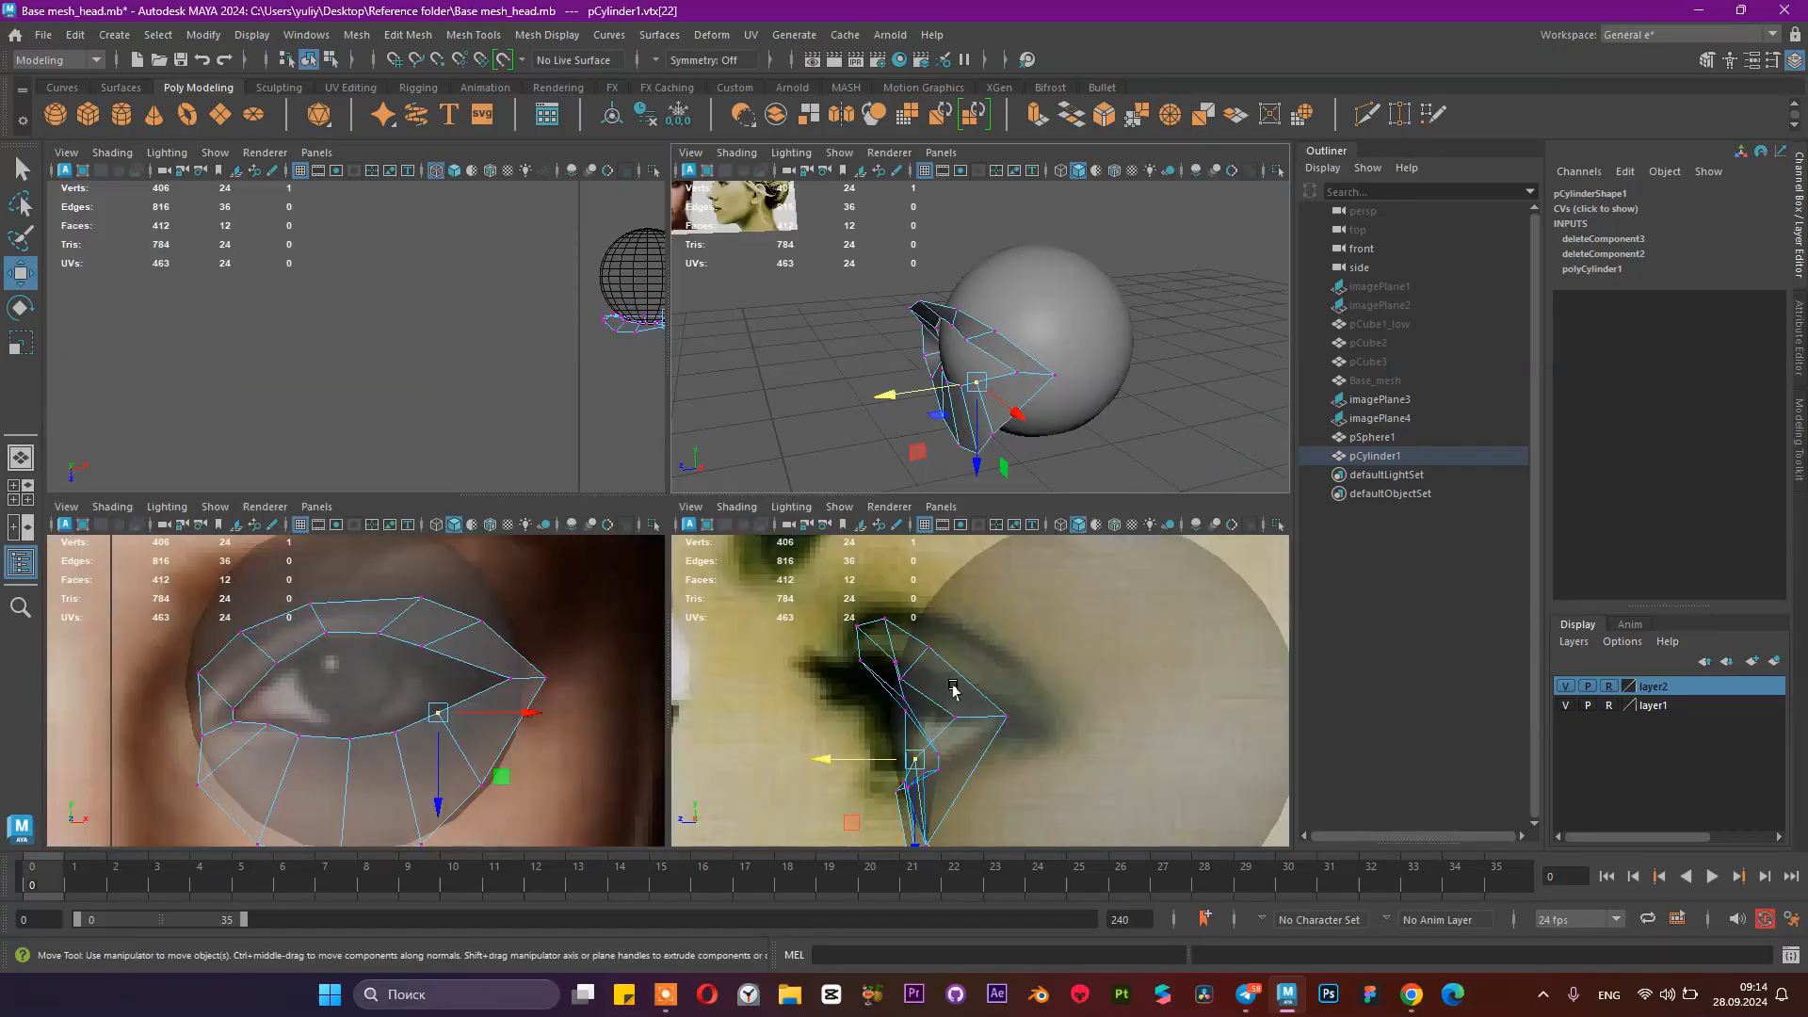
{"action": "key", "text": "space"}
{"action": "left_click_drag", "start_coordinate": [567, 441], "coordinate": [805, 493], "text": "alt"}
{"action": "left_click", "coordinate": [891, 486]}
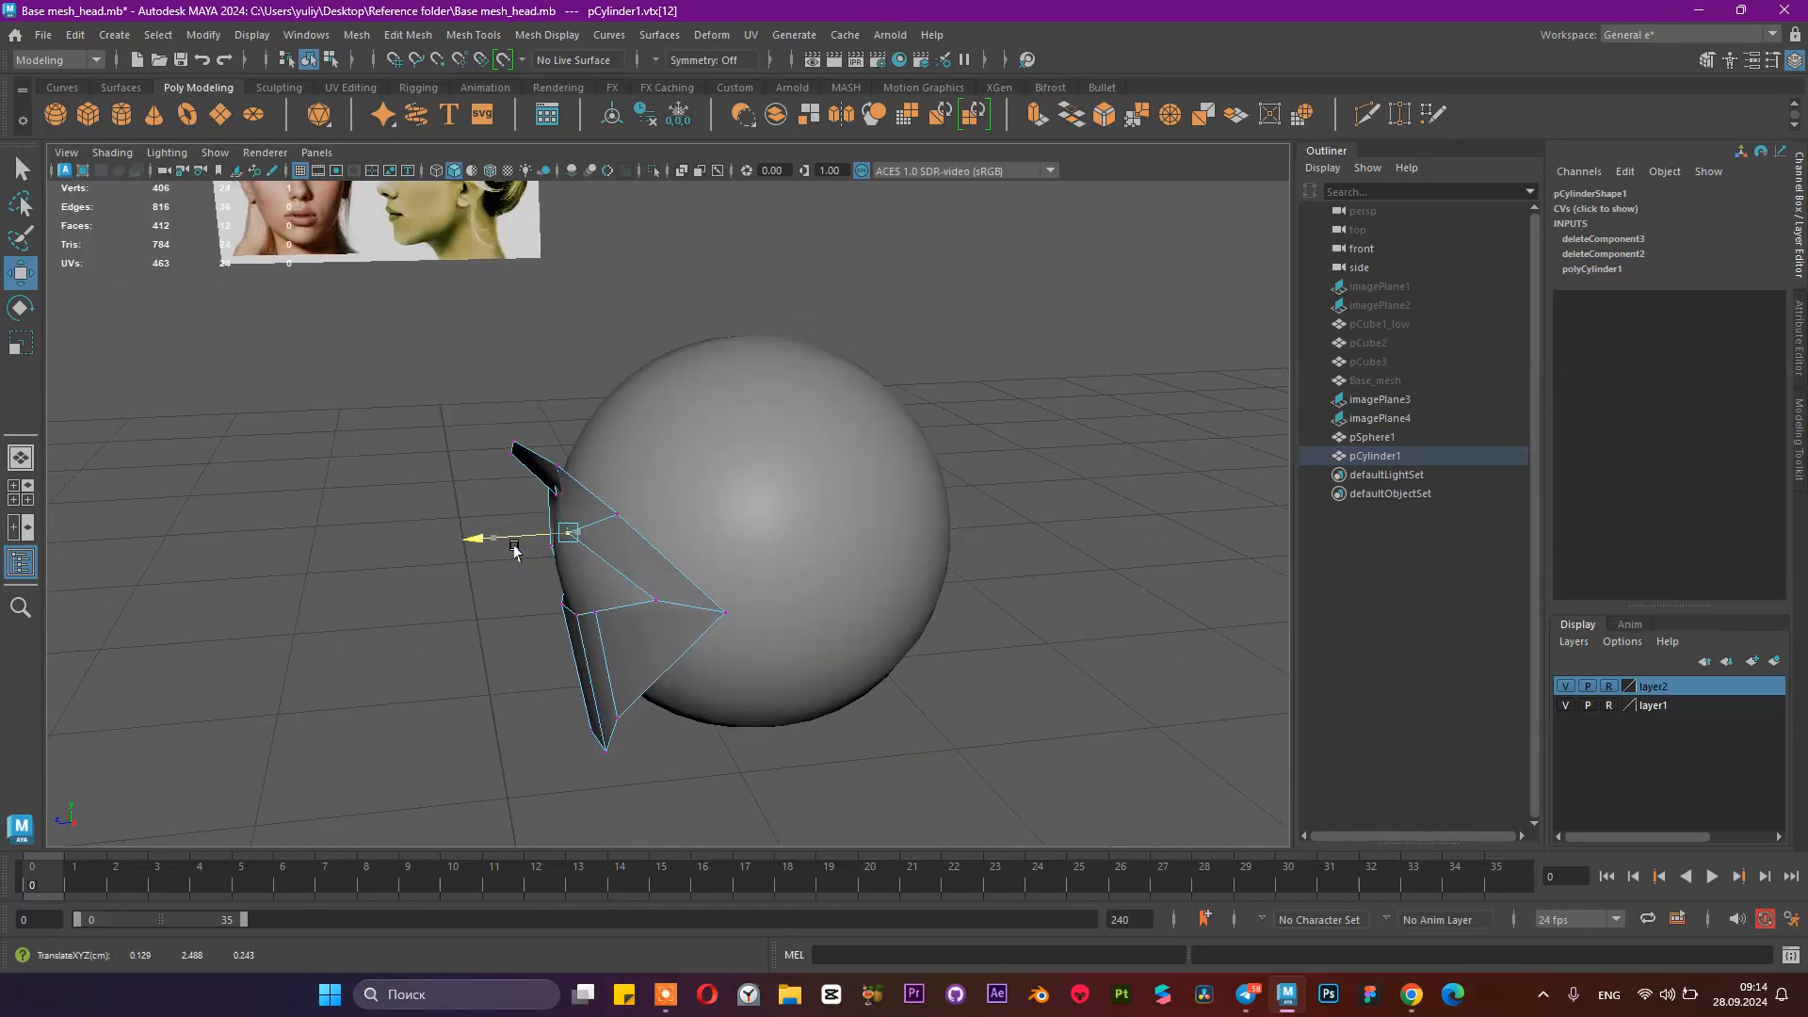
{"action": "left_click_drag", "start_coordinate": [576, 537], "coordinate": [632, 549], "text": "alt"}
{"action": "left_click", "coordinate": [631, 520]}
{"action": "left_click", "coordinate": [706, 459]}
{"action": "left_click", "coordinate": [503, 576]}
{"action": "left_click", "coordinate": [580, 489]}
Step: Raise the lower border vertex beside the outer corner and adjust its depth along the eyeball
{"action": "left_click_drag", "start_coordinate": [436, 568], "coordinate": [844, 630]}
{"action": "left_click", "coordinate": [883, 596]}
{"action": "left_click", "coordinate": [944, 635]}
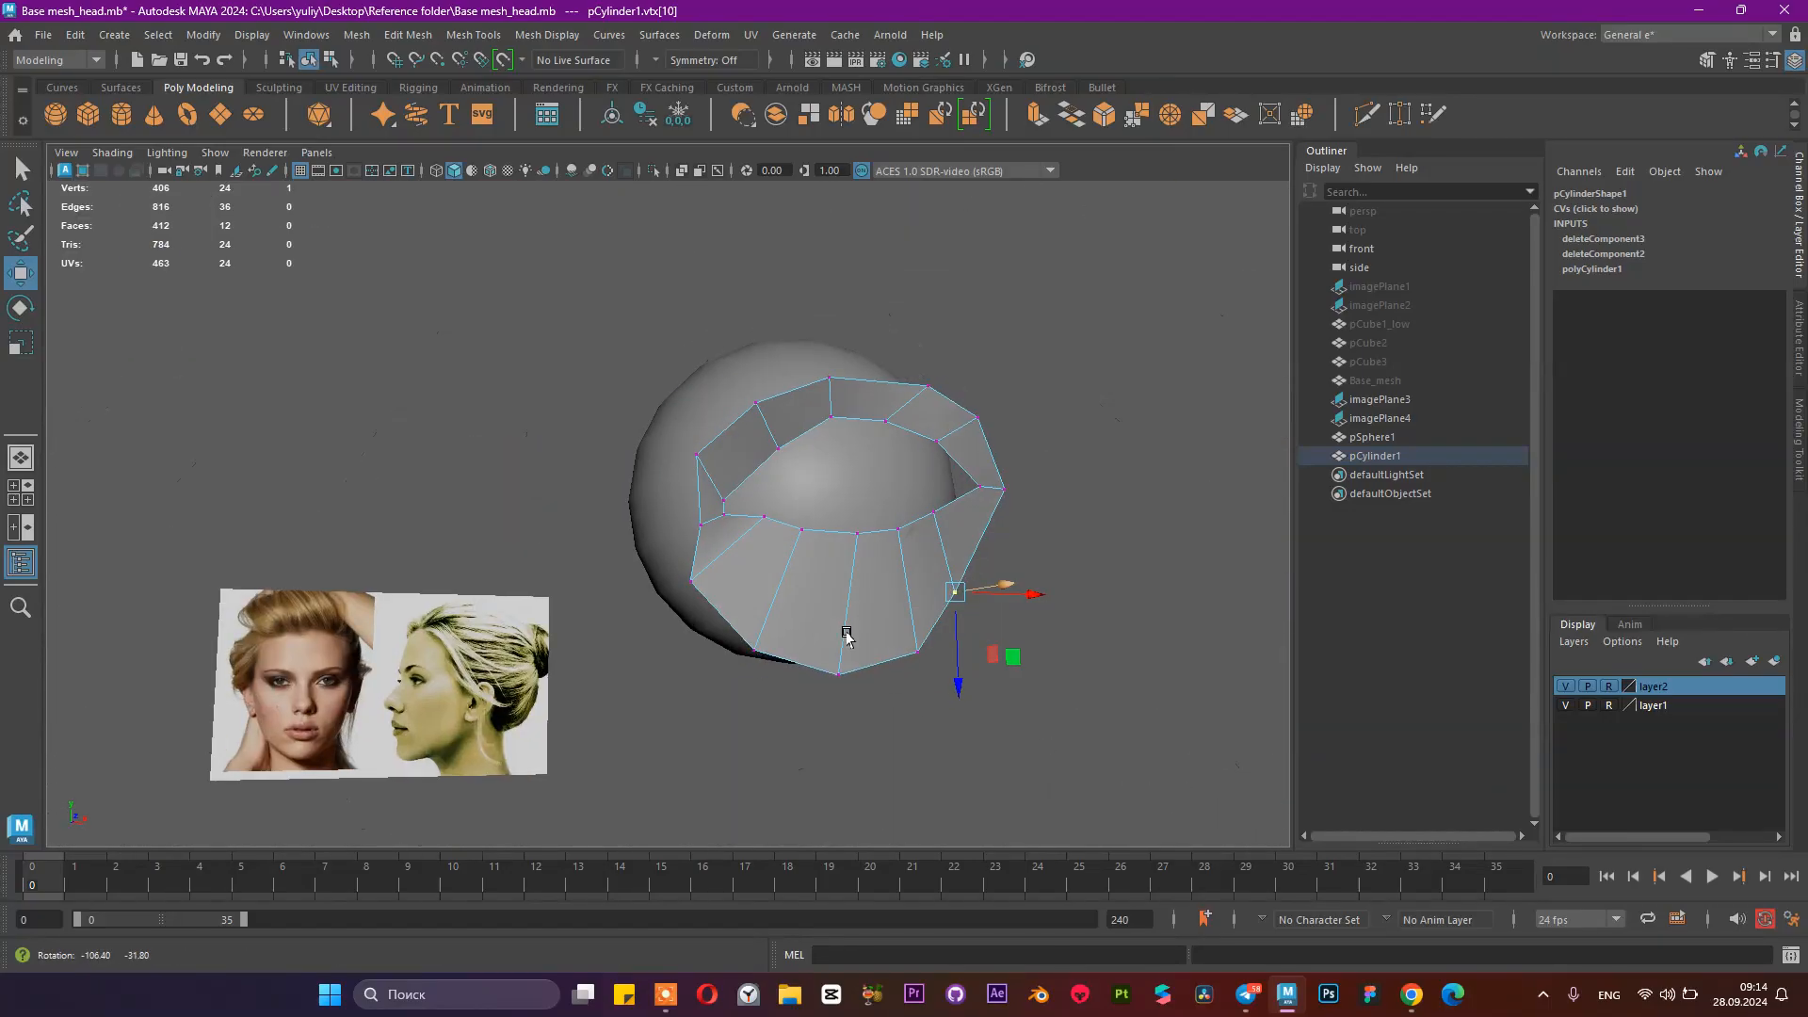
{"action": "left_click_drag", "start_coordinate": [970, 682], "coordinate": [597, 615]}
{"action": "mouse_move", "coordinate": [490, 534]}
{"action": "left_mouse_down"}
{"action": "mouse_move", "coordinate": [447, 541]}
{"action": "mouse_move", "coordinate": [519, 554]}
{"action": "left_mouse_up"}
{"action": "left_click_drag", "start_coordinate": [741, 658], "coordinate": [989, 654], "text": "alt"}
Step: Raise the ring's bottom border vertices toward the lower eyelid line to narrow the lower faces
{"action": "left_click", "coordinate": [881, 688]}
{"action": "left_click_drag", "start_coordinate": [932, 585], "coordinate": [723, 542]}
{"action": "left_click_drag", "start_coordinate": [944, 761], "coordinate": [656, 693]}
{"action": "key", "text": "ctrl+z"}
{"action": "left_click_drag", "start_coordinate": [1088, 819], "coordinate": [652, 593]}
{"action": "left_click_drag", "start_coordinate": [836, 739], "coordinate": [824, 688]}
Step: Reposition the lower border vertices near the inner eye corner, shifting the one closest to the corner outward from the opening
{"action": "left_click", "coordinate": [601, 618]}
{"action": "left_click_drag", "start_coordinate": [689, 565], "coordinate": [791, 527], "text": "alt"}
{"action": "left_click_drag", "start_coordinate": [661, 700], "coordinate": [712, 604]}
{"action": "left_click_drag", "start_coordinate": [711, 604], "coordinate": [773, 521], "text": "alt"}
{"action": "left_click", "coordinate": [573, 563]}
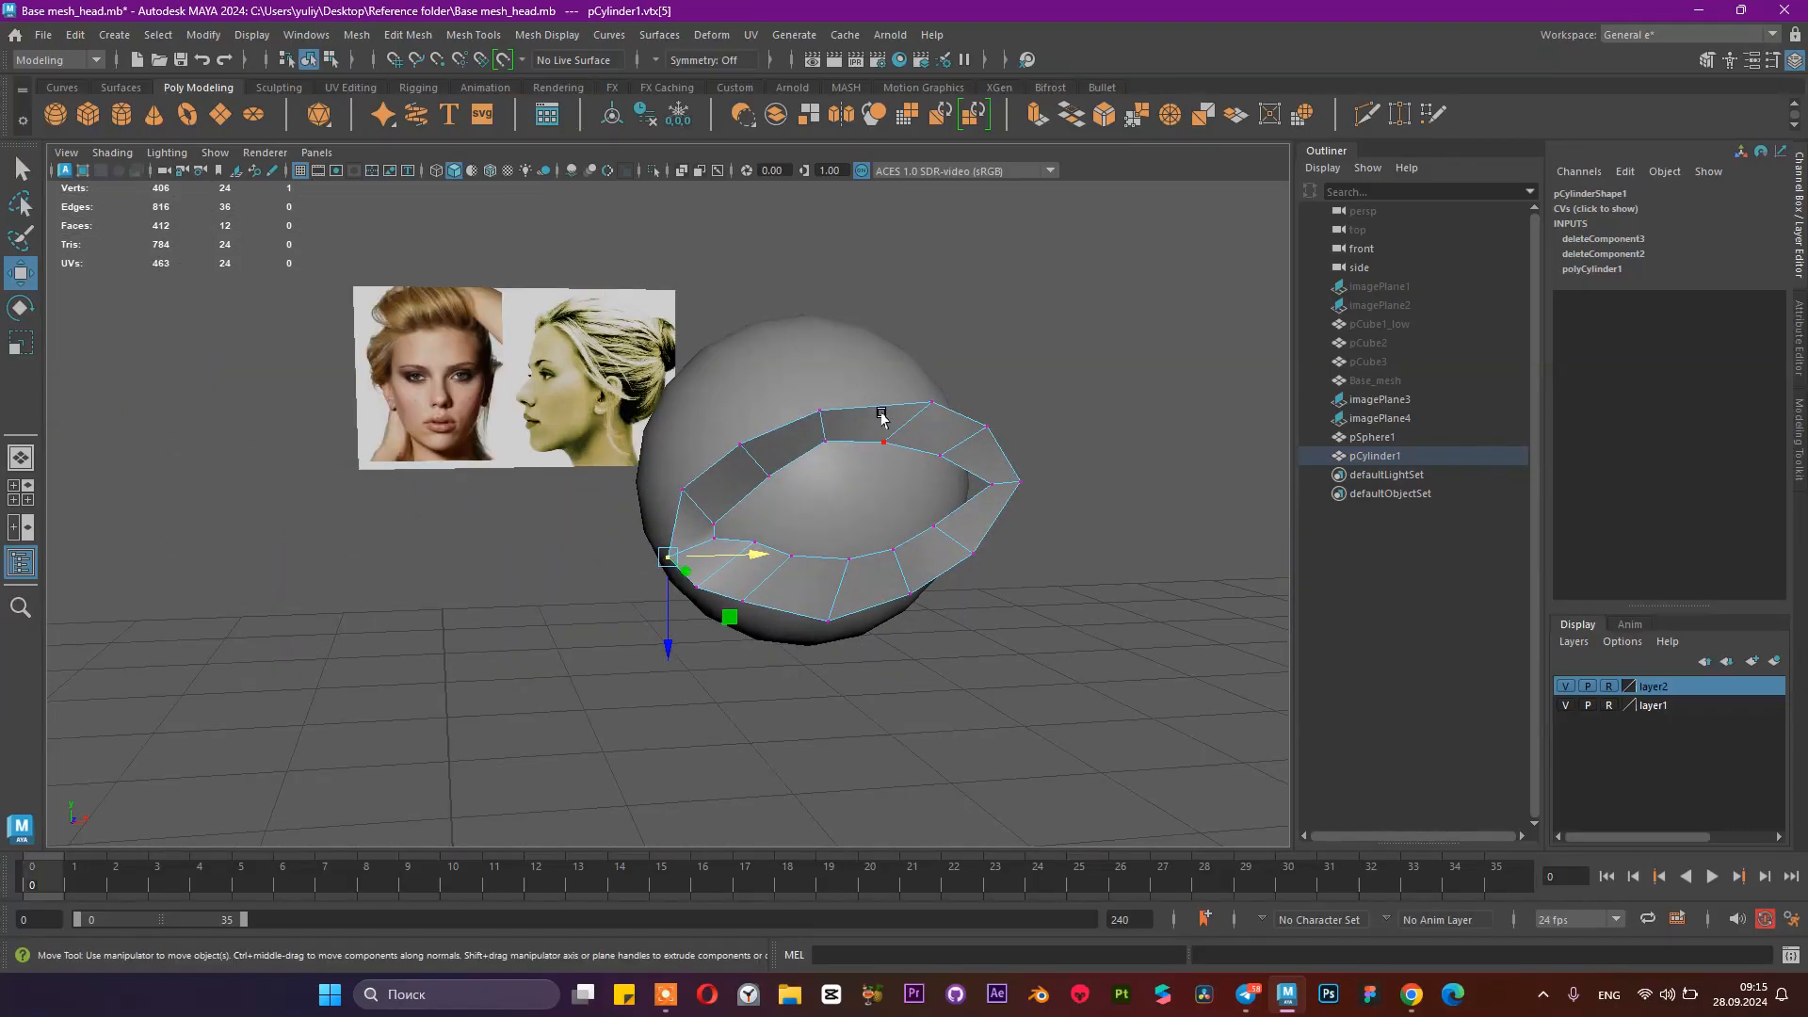
Step: Shift the upper border vertex on the outer half toward the inner eye corner and adjust its depth from the eyeball
{"action": "left_click_drag", "start_coordinate": [902, 412], "coordinate": [867, 395], "text": "alt"}
{"action": "left_click", "coordinate": [902, 373]}
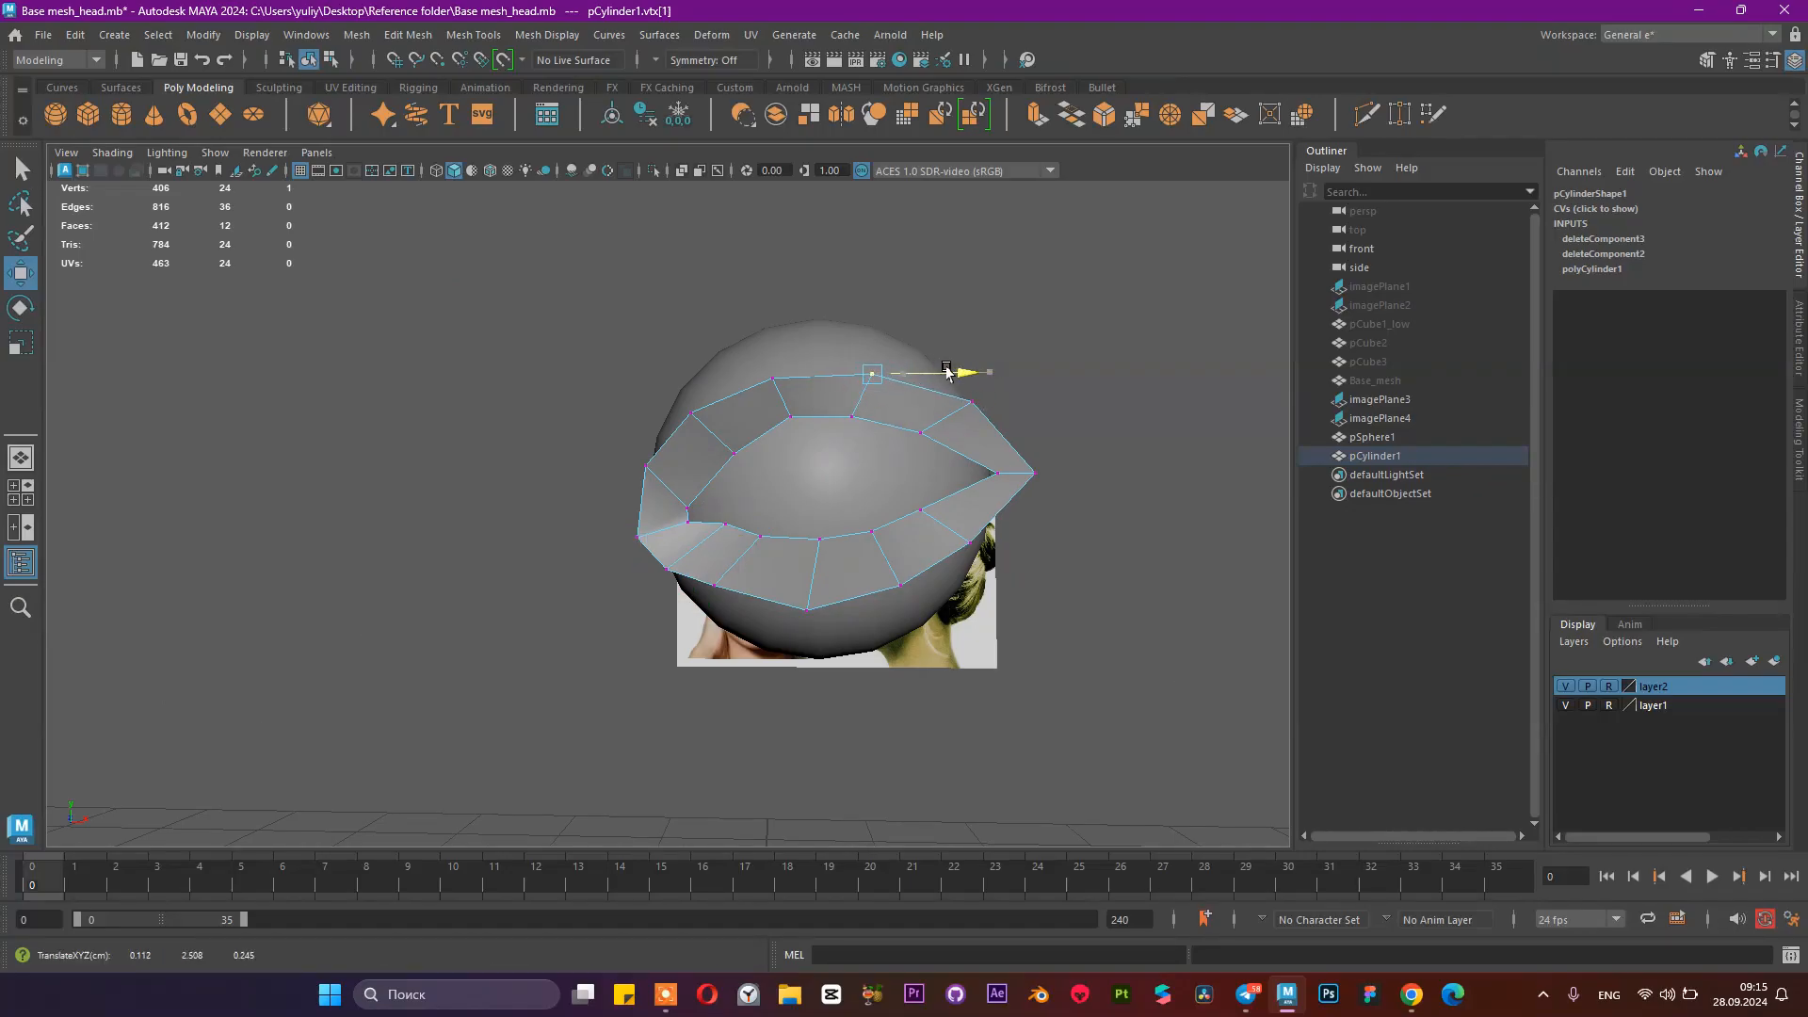
{"action": "left_click_drag", "start_coordinate": [918, 386], "coordinate": [796, 428], "text": "alt"}
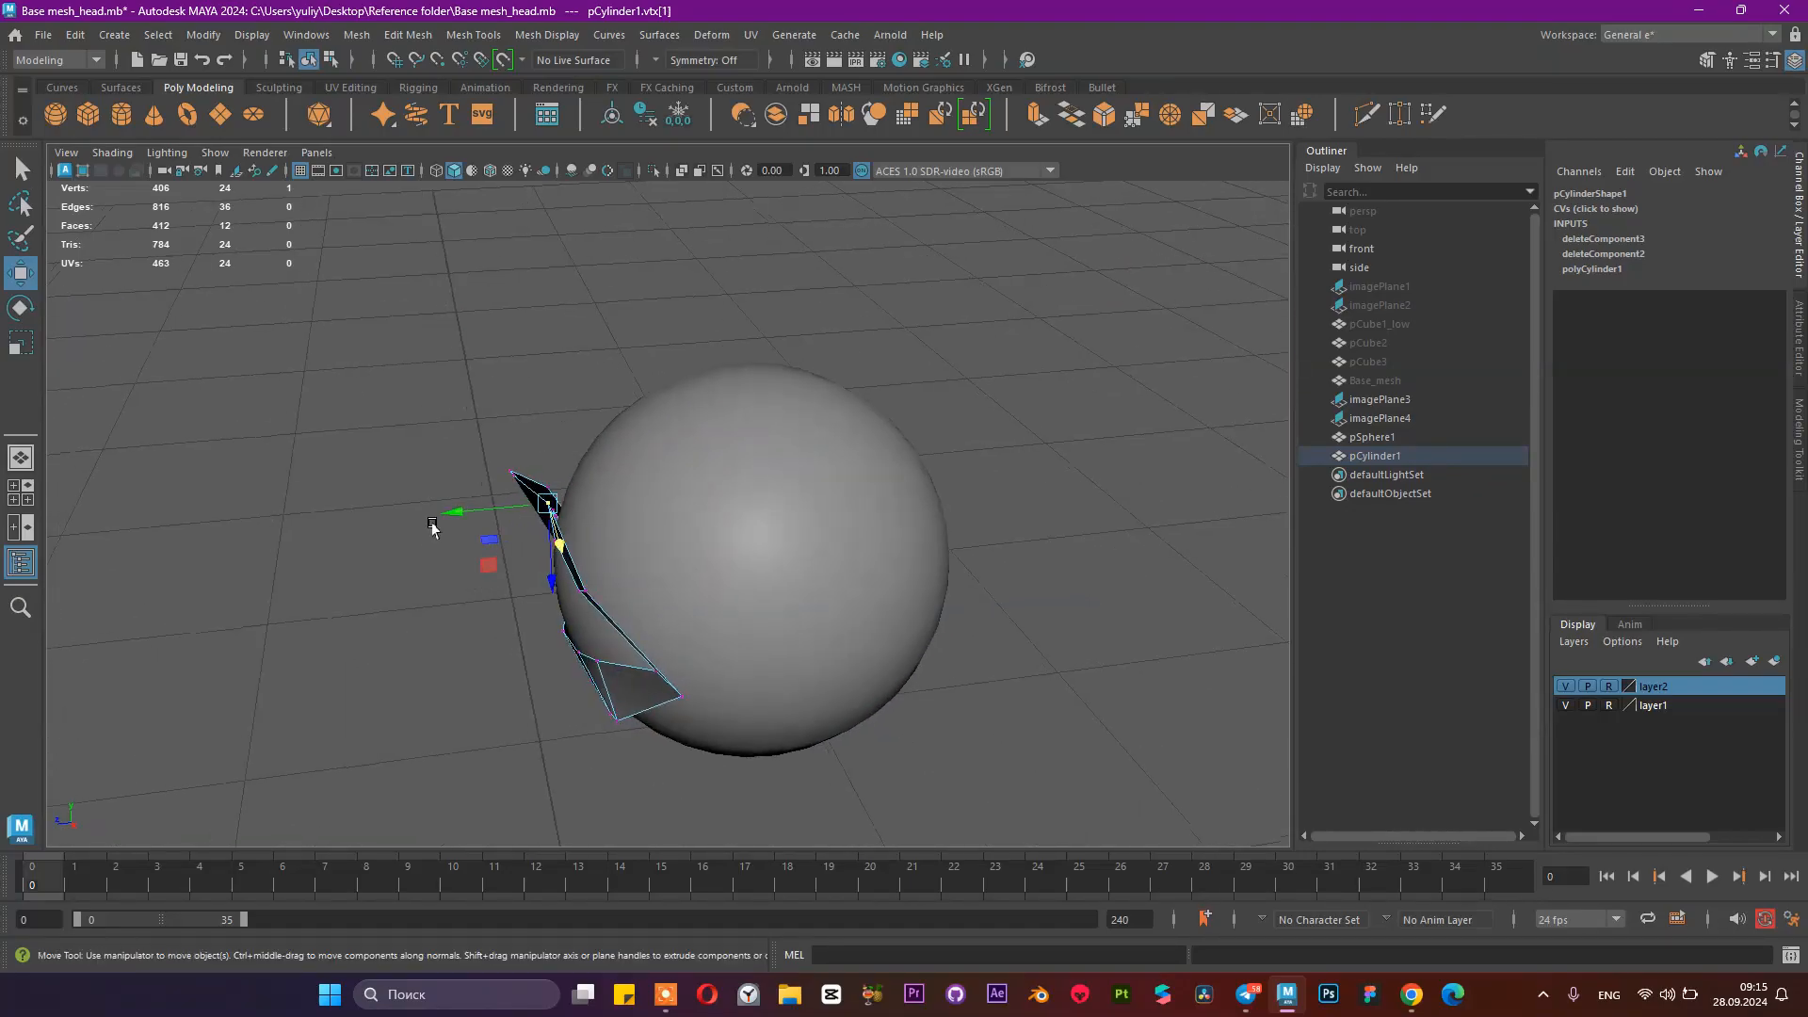
{"action": "left_click_drag", "start_coordinate": [436, 525], "coordinate": [658, 484], "text": "alt"}
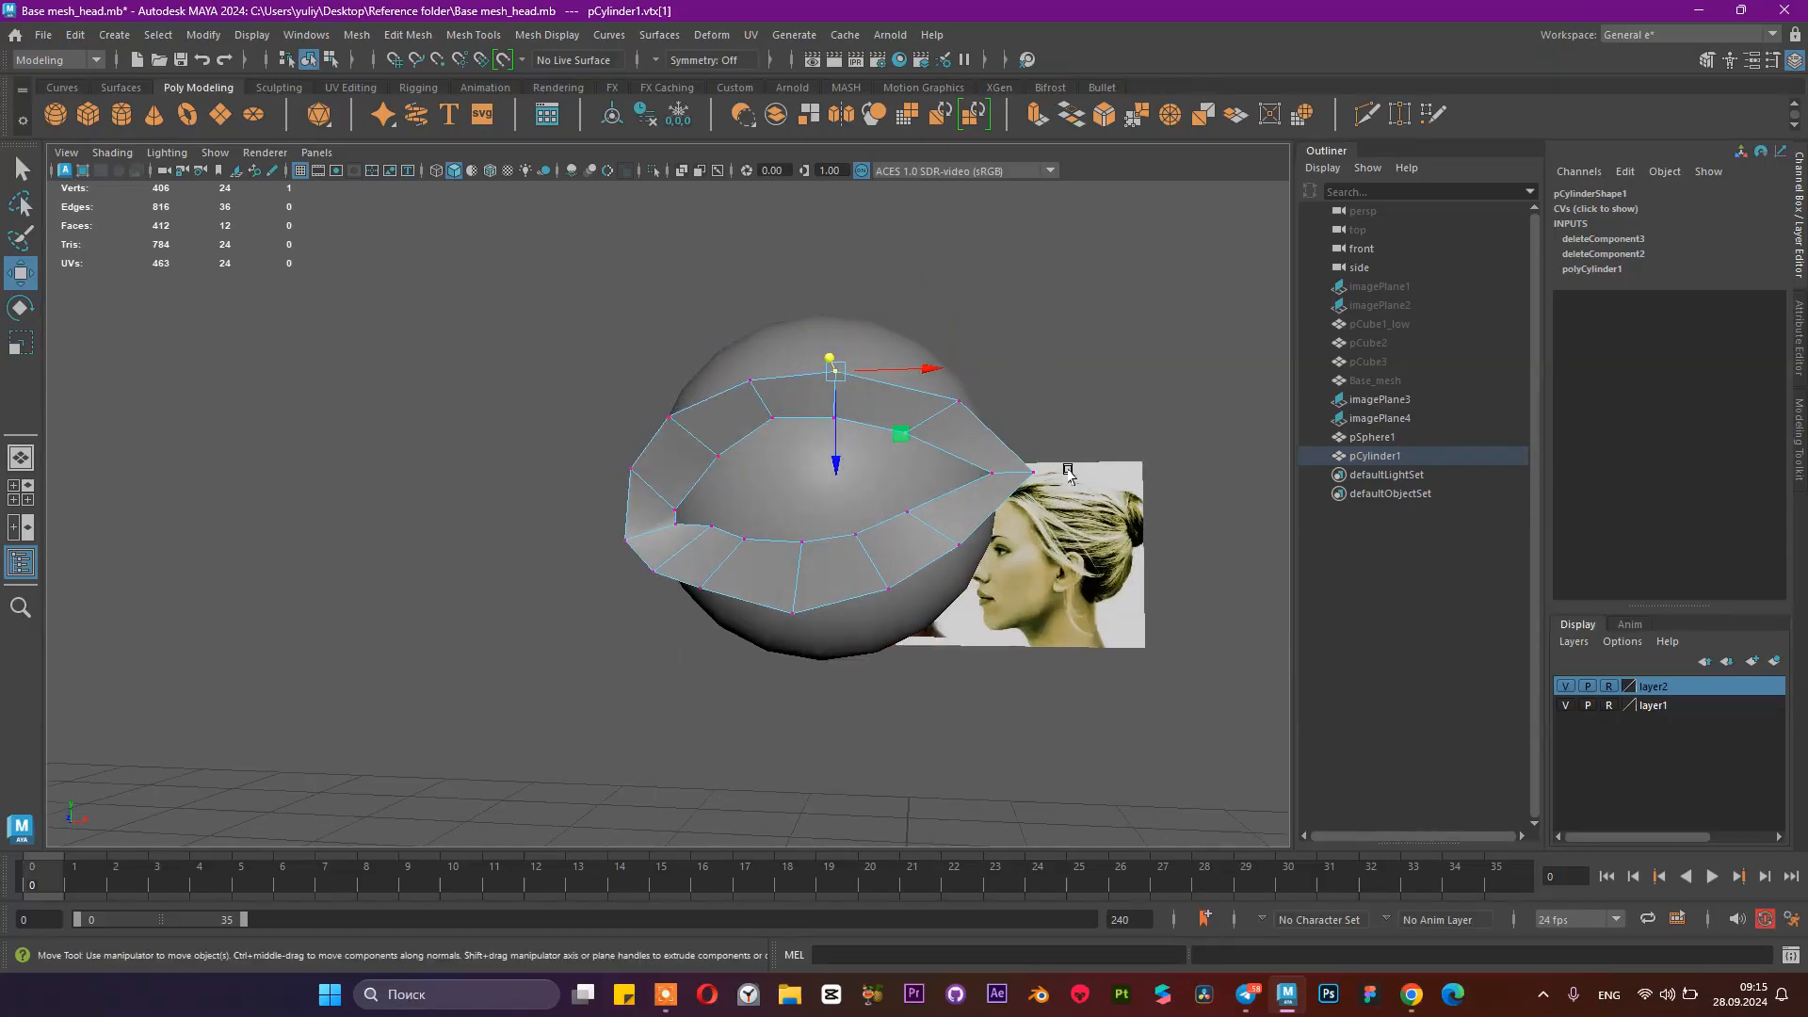
Step: Space the bottom border evenly by shifting its lowest vertex and the inner-side neighbour toward the outer corner and lowering that neighbour
{"action": "left_click_drag", "start_coordinate": [790, 615], "coordinate": [903, 625], "text": "alt"}
{"action": "left_click", "coordinate": [799, 624]}
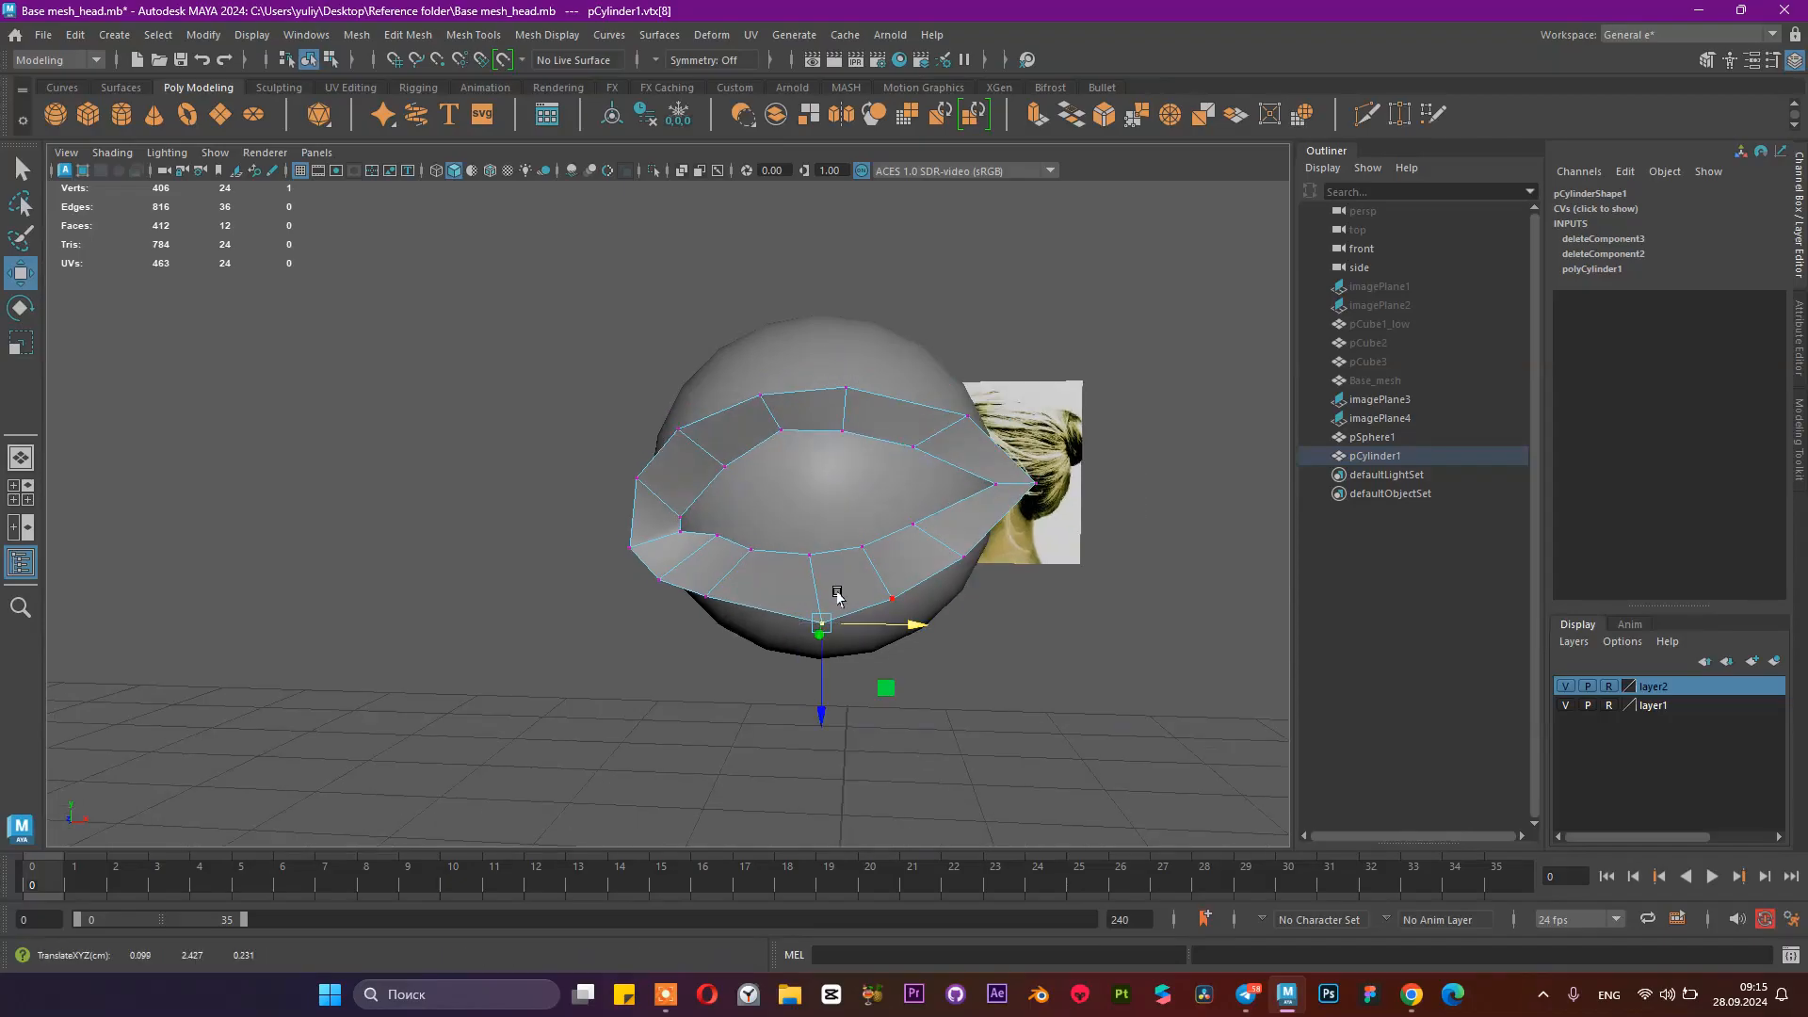
{"action": "left_click", "coordinate": [708, 593]}
{"action": "left_click_drag", "start_coordinate": [808, 595], "coordinate": [687, 617]}
{"action": "key", "text": "ctrl+z"}
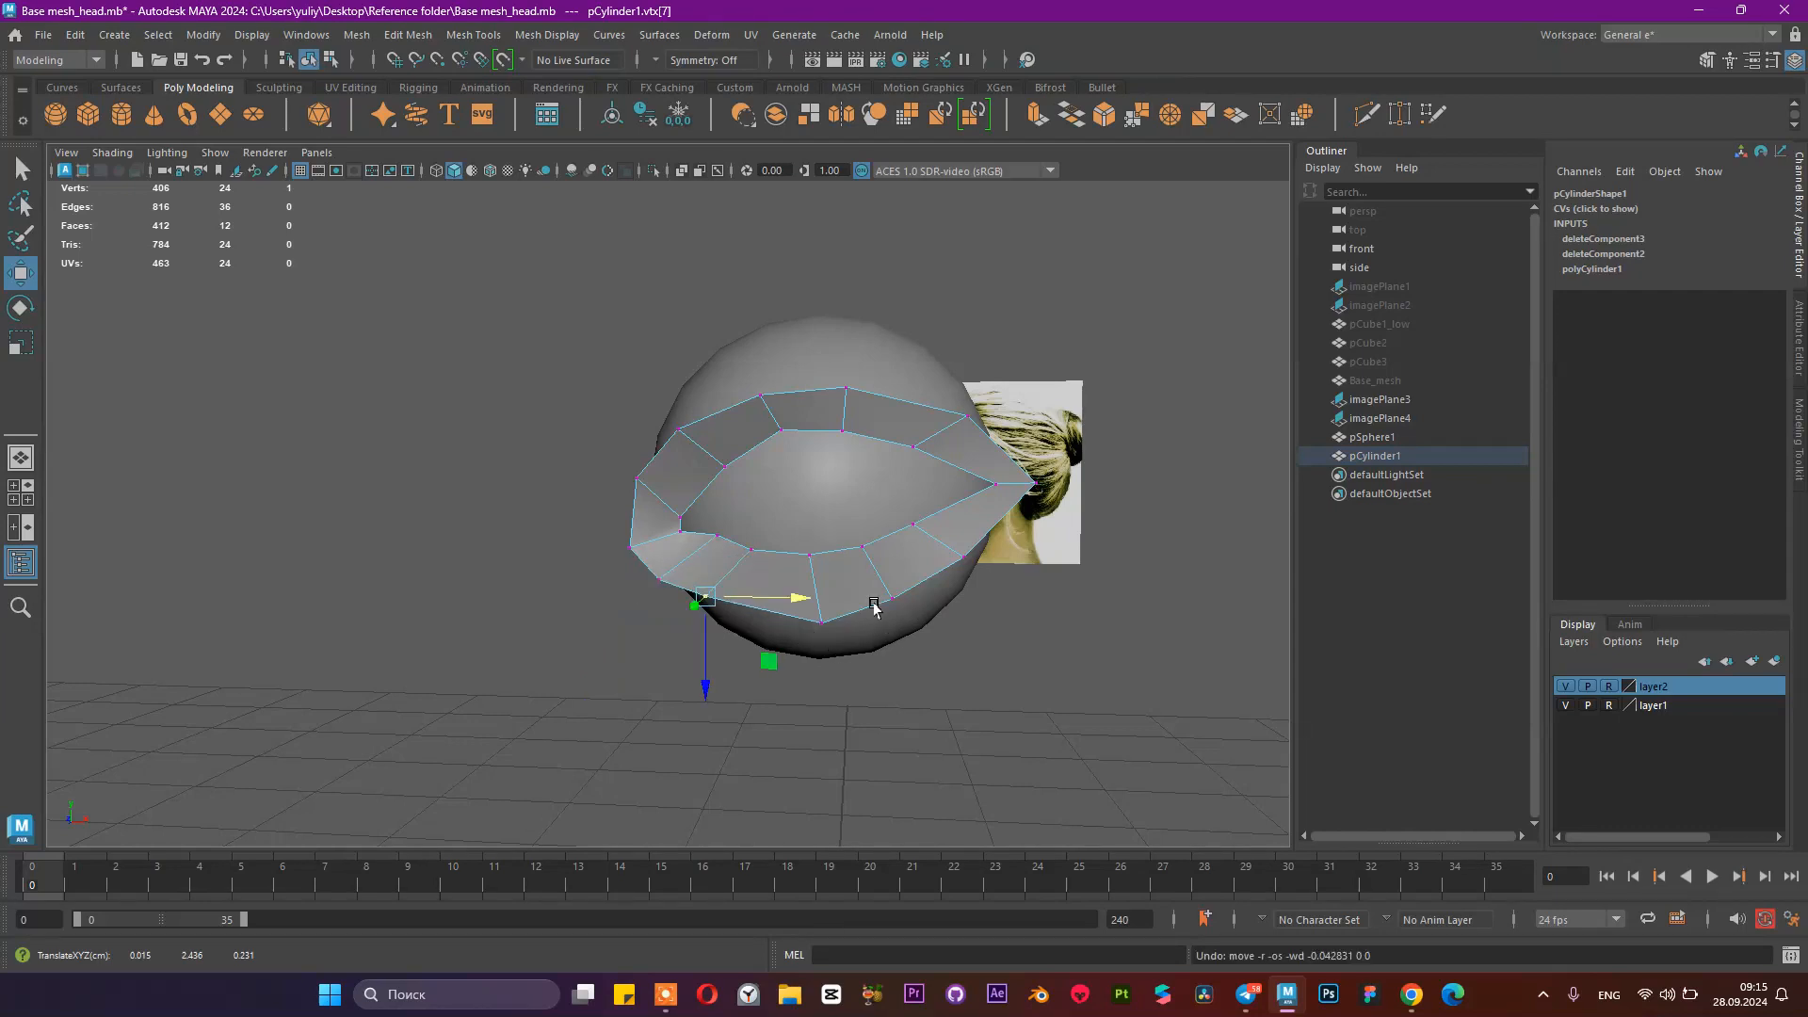
{"action": "left_click_drag", "start_coordinate": [791, 599], "coordinate": [838, 617]}
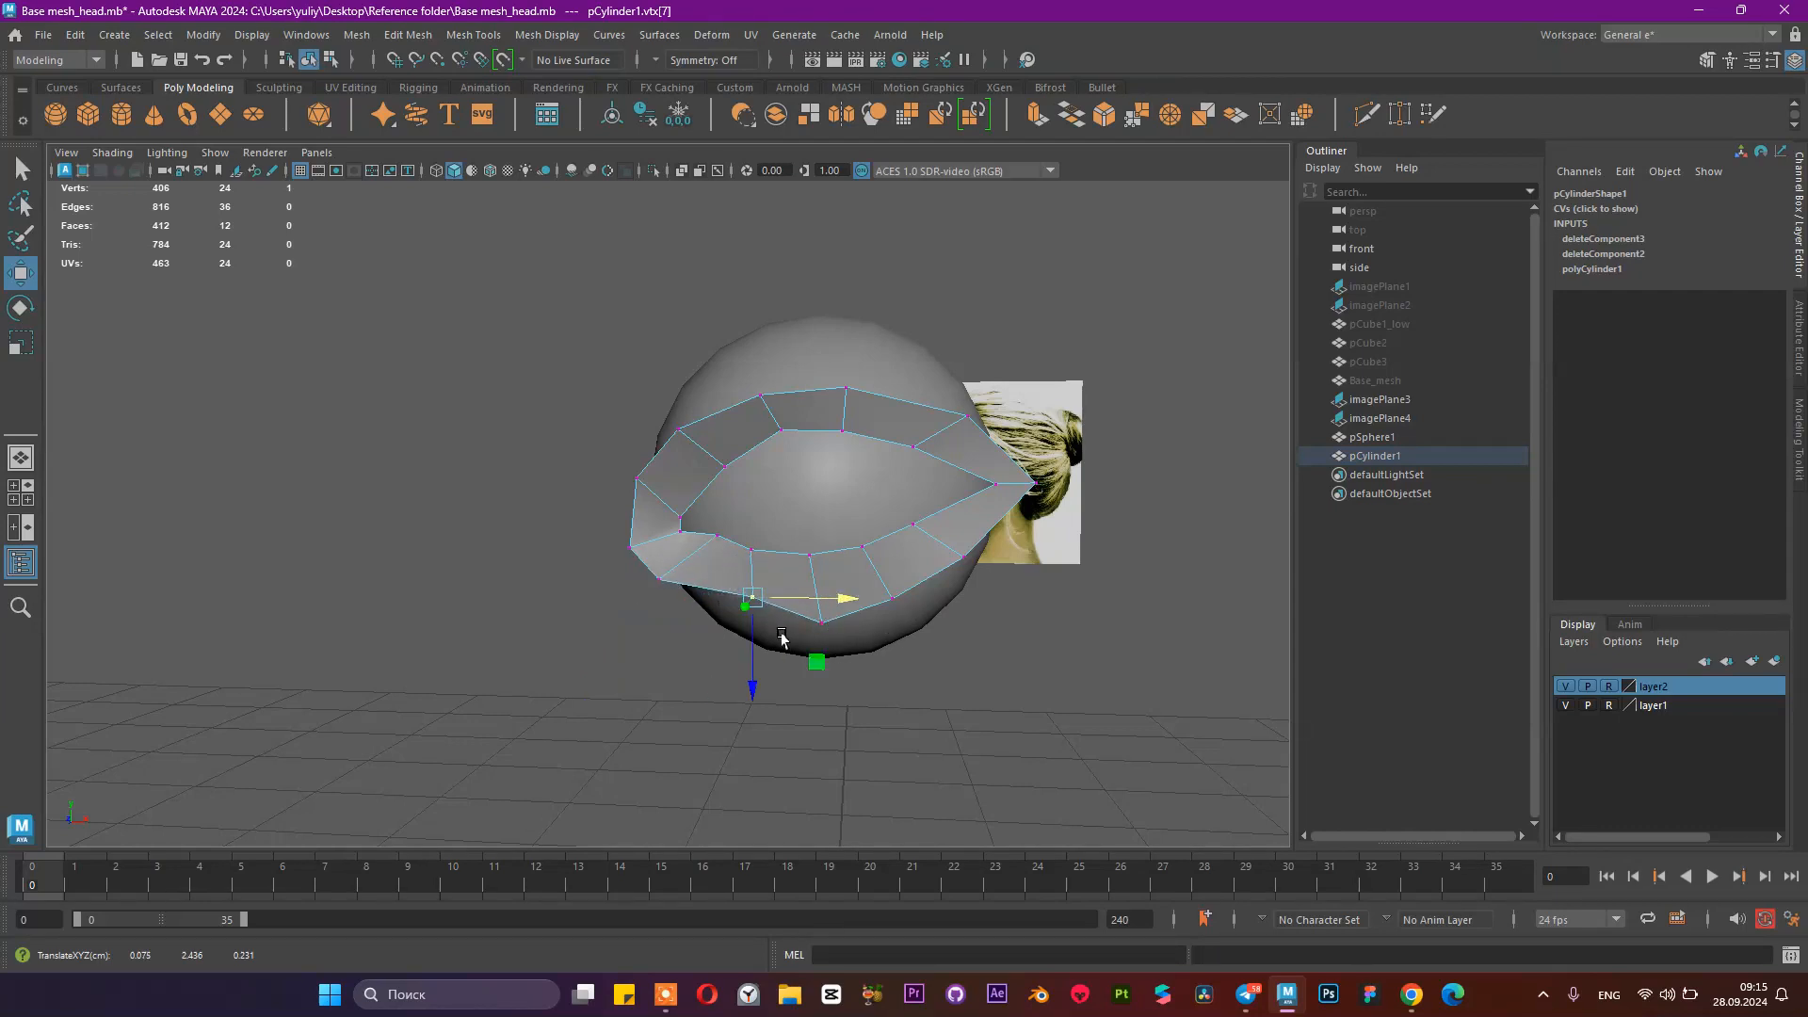
{"action": "left_click_drag", "start_coordinate": [741, 694], "coordinate": [740, 702]}
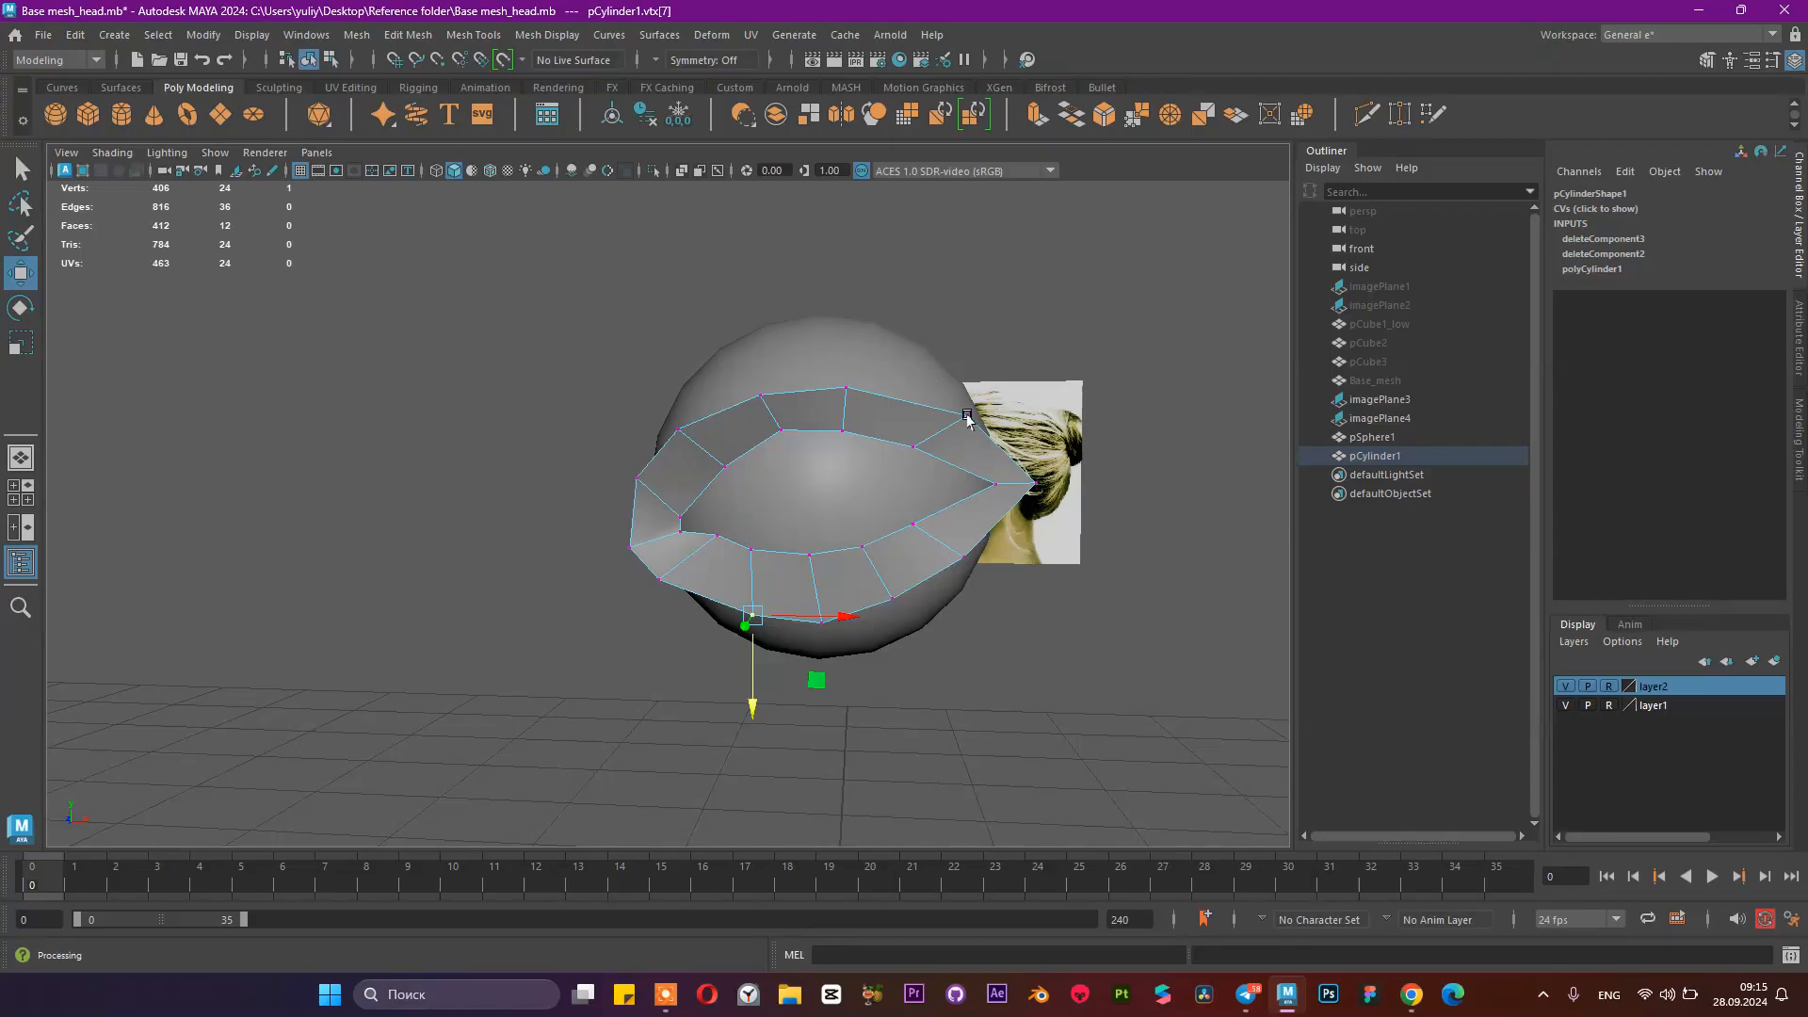
Step: Nudge the two upper border vertices near the inner corner toward the ring's middle and the bottom vertex toward the inner corner
{"action": "left_click", "coordinate": [683, 426]}
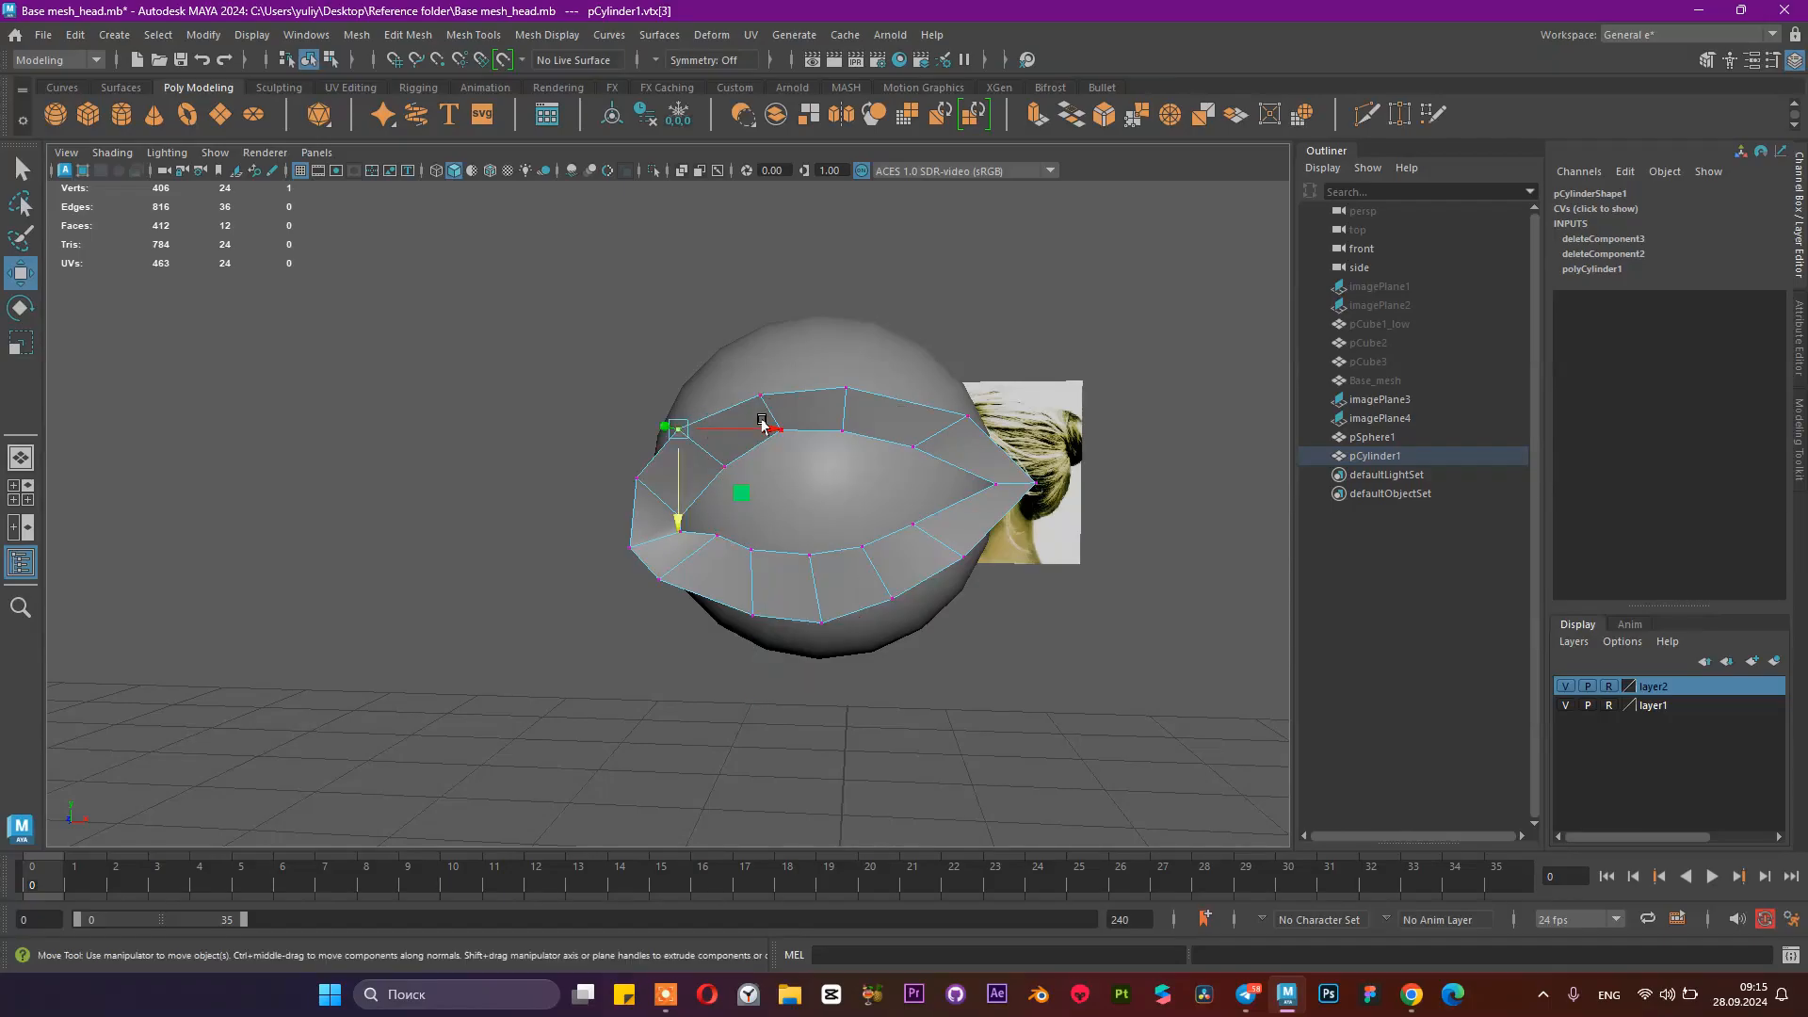
{"action": "left_click", "coordinate": [762, 395]}
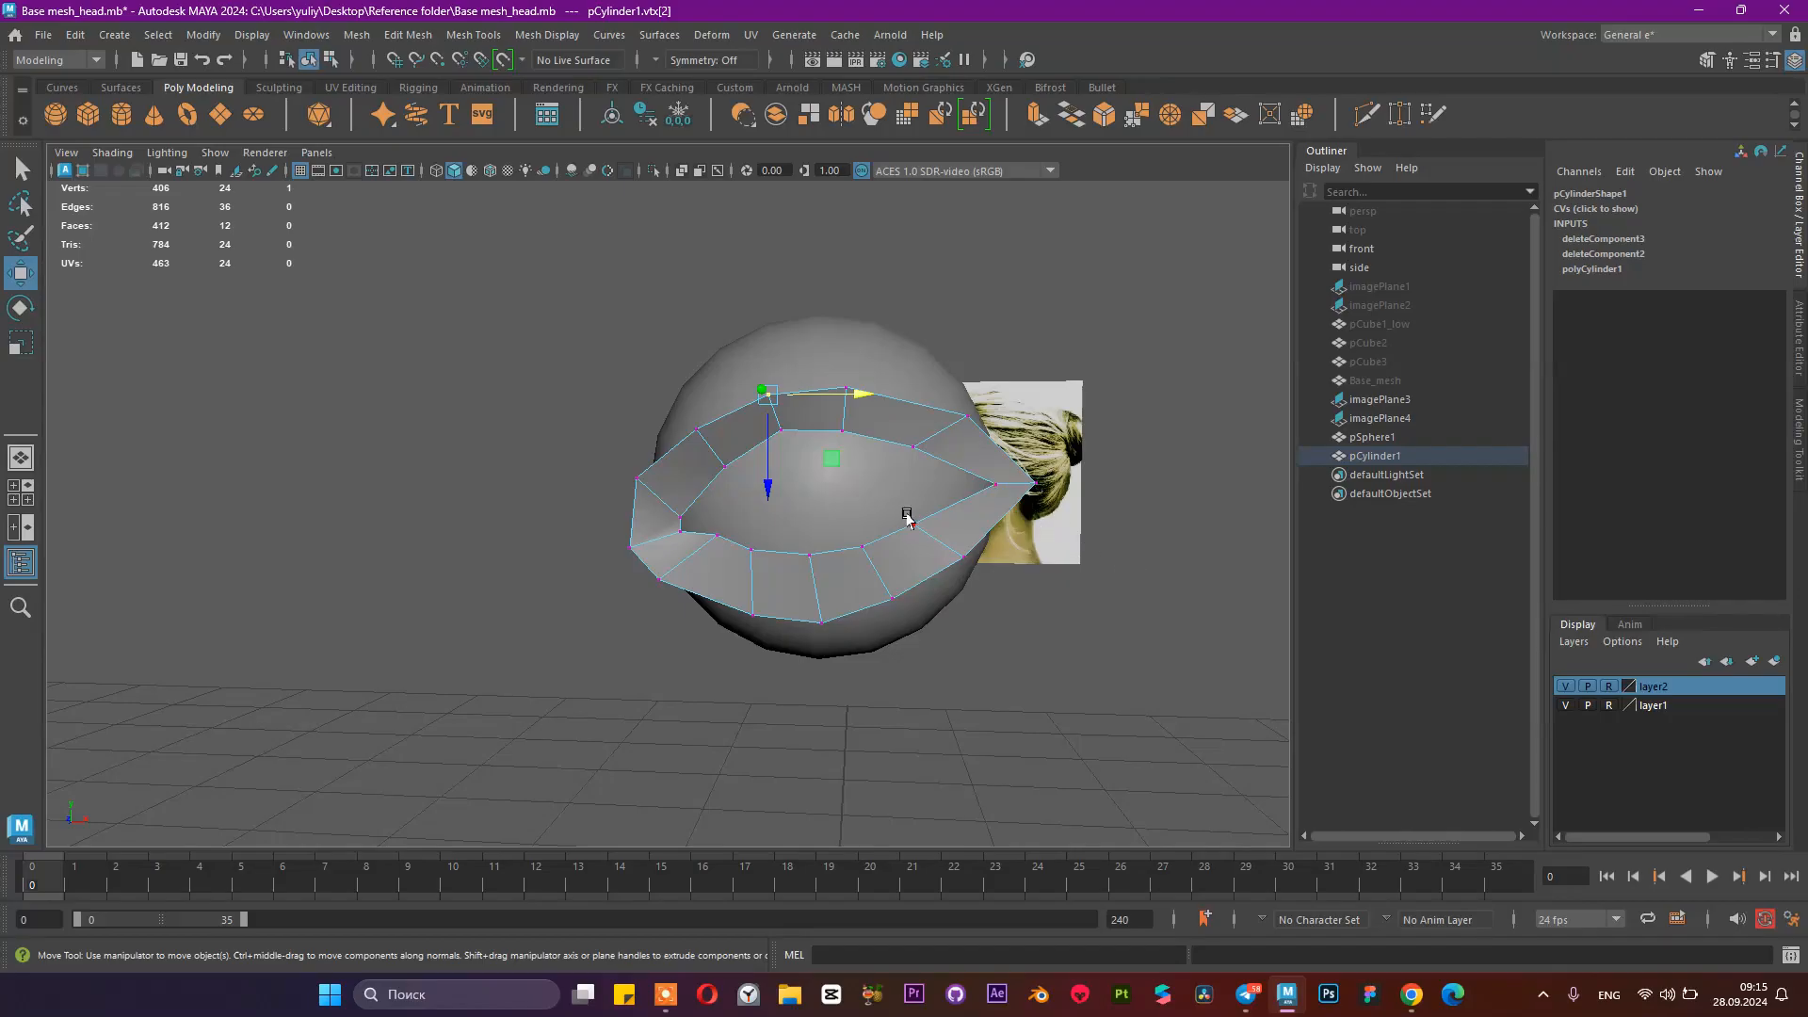
{"action": "left_click", "coordinate": [822, 625]}
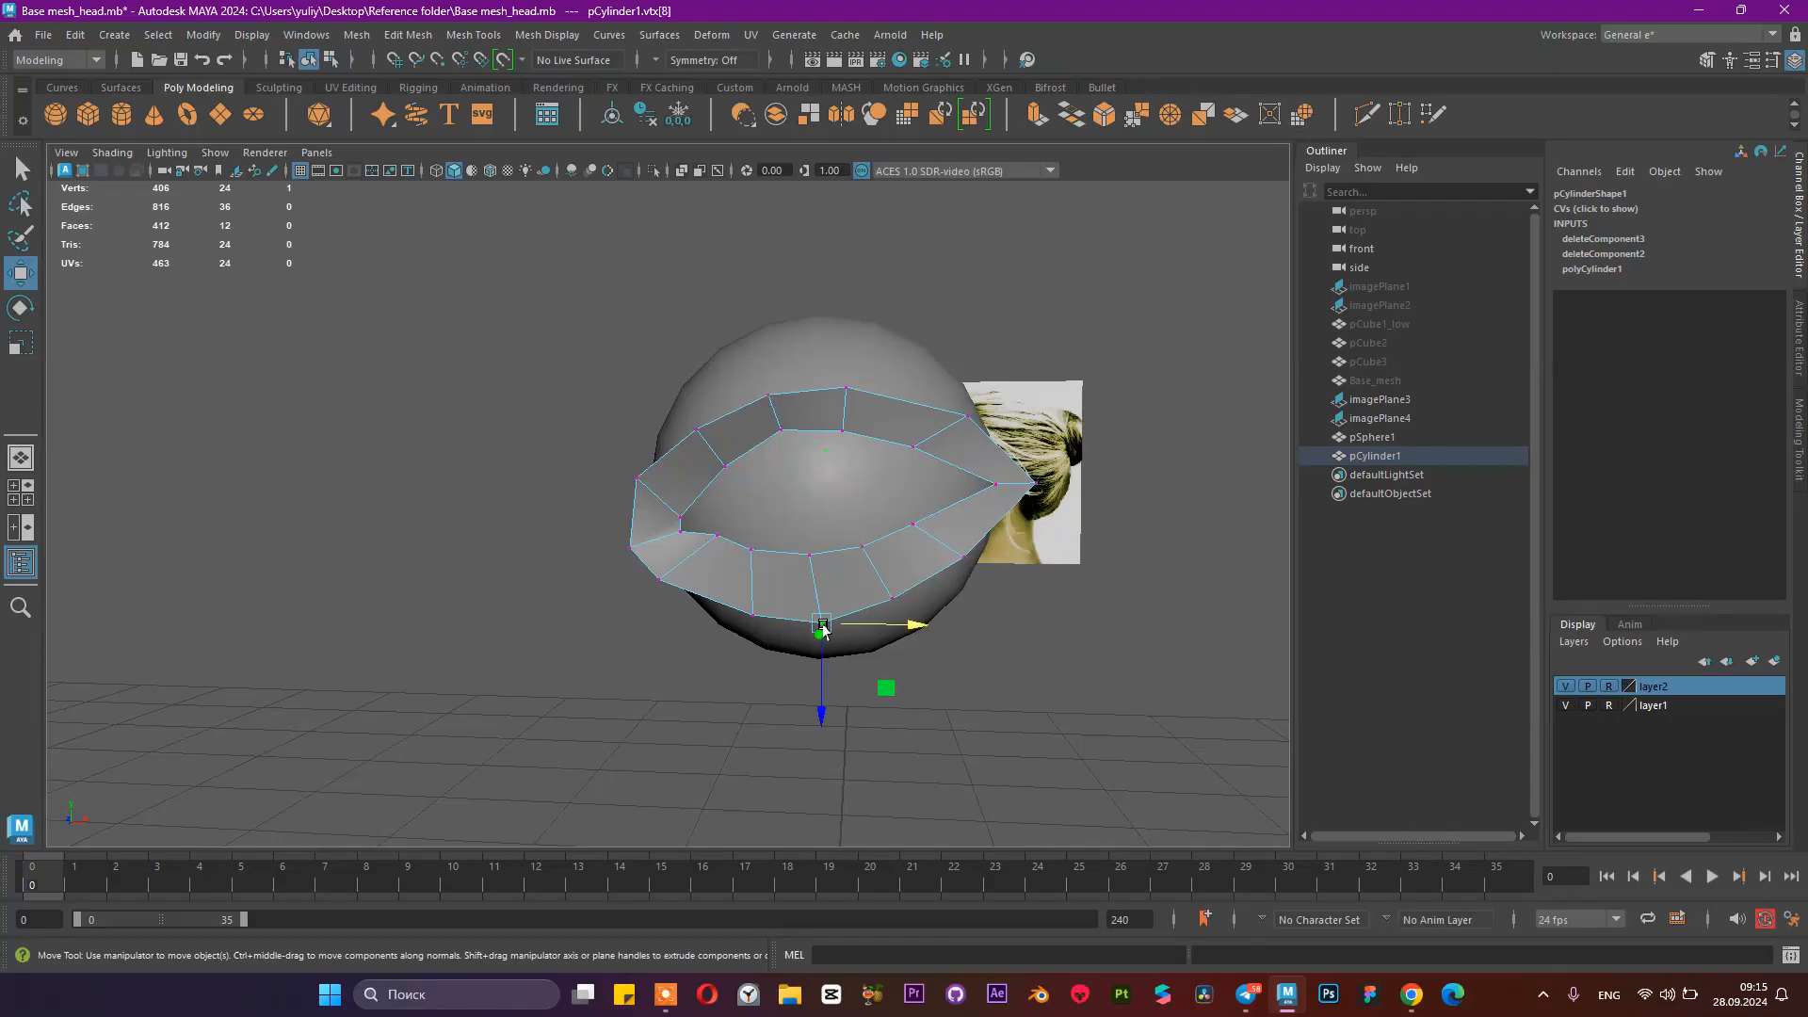
{"action": "left_click", "coordinate": [887, 620]}
{"action": "left_click", "coordinate": [817, 630]}
{"action": "left_click_drag", "start_coordinate": [906, 628], "coordinate": [893, 636]}
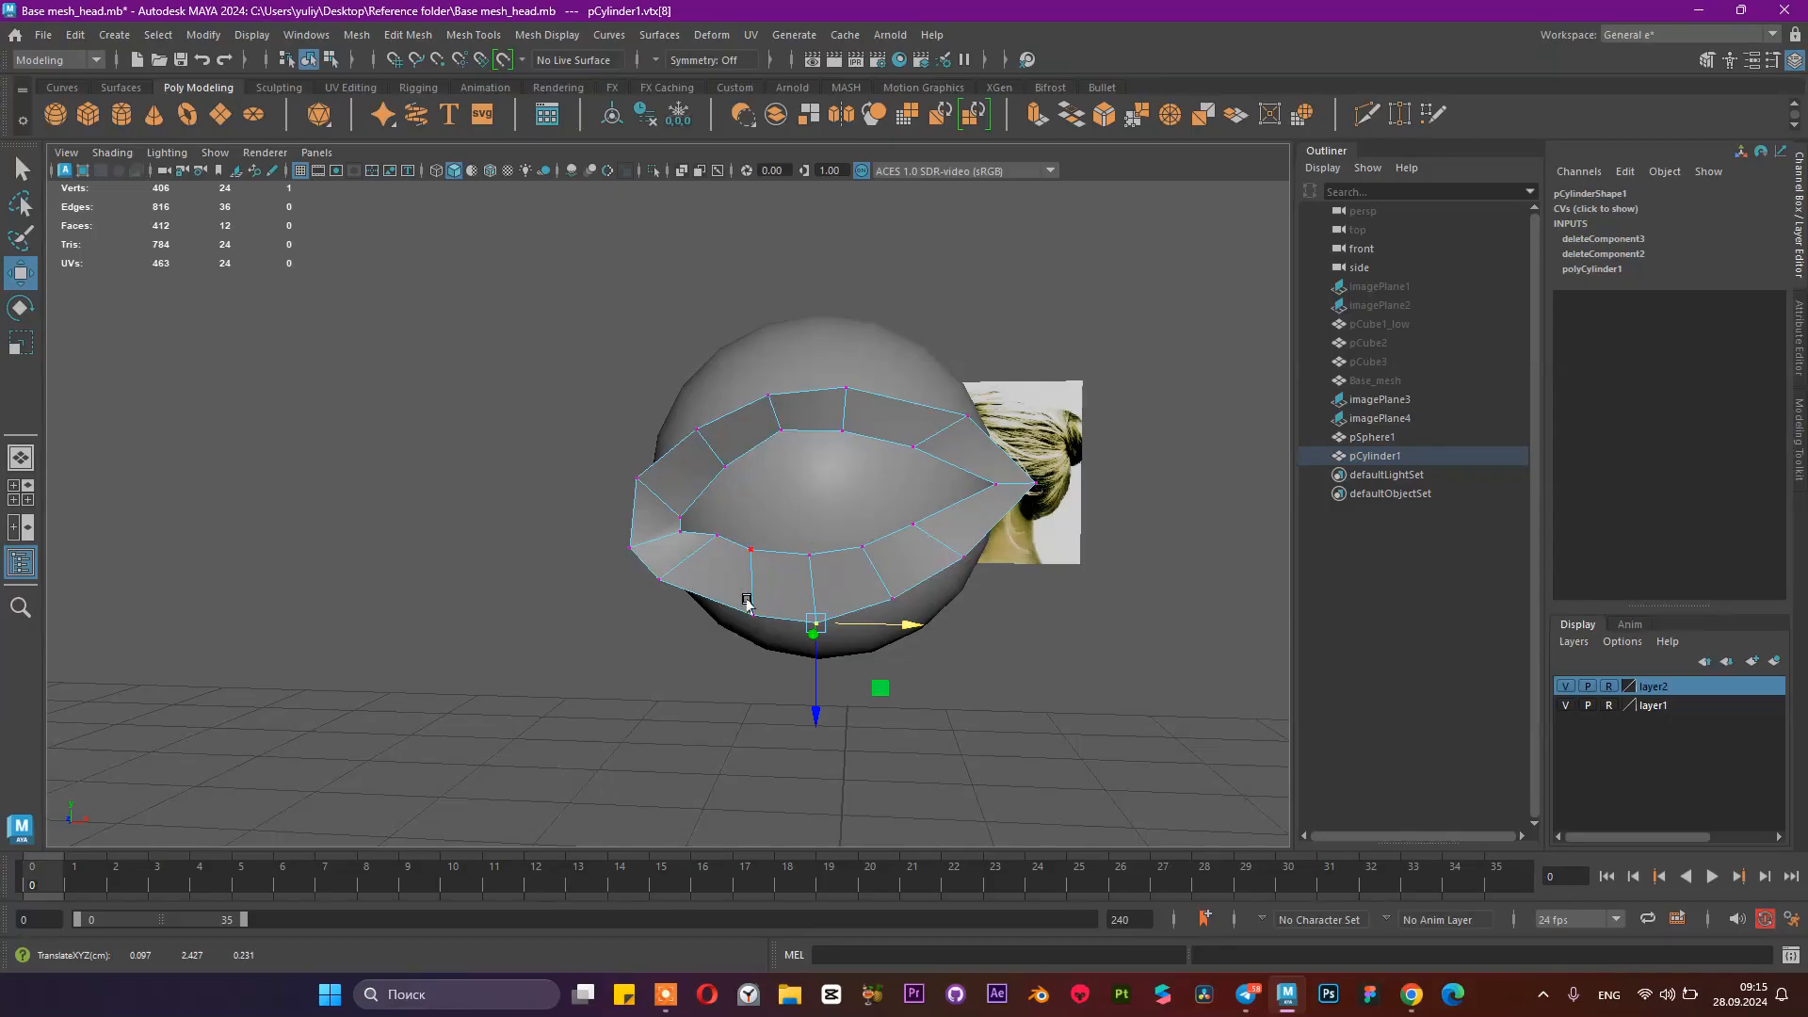
Step: Nudge the lower border vertex near the inner eye corner toward the ring's middle and slightly down, and save the scene
{"action": "left_click", "coordinate": [671, 584]}
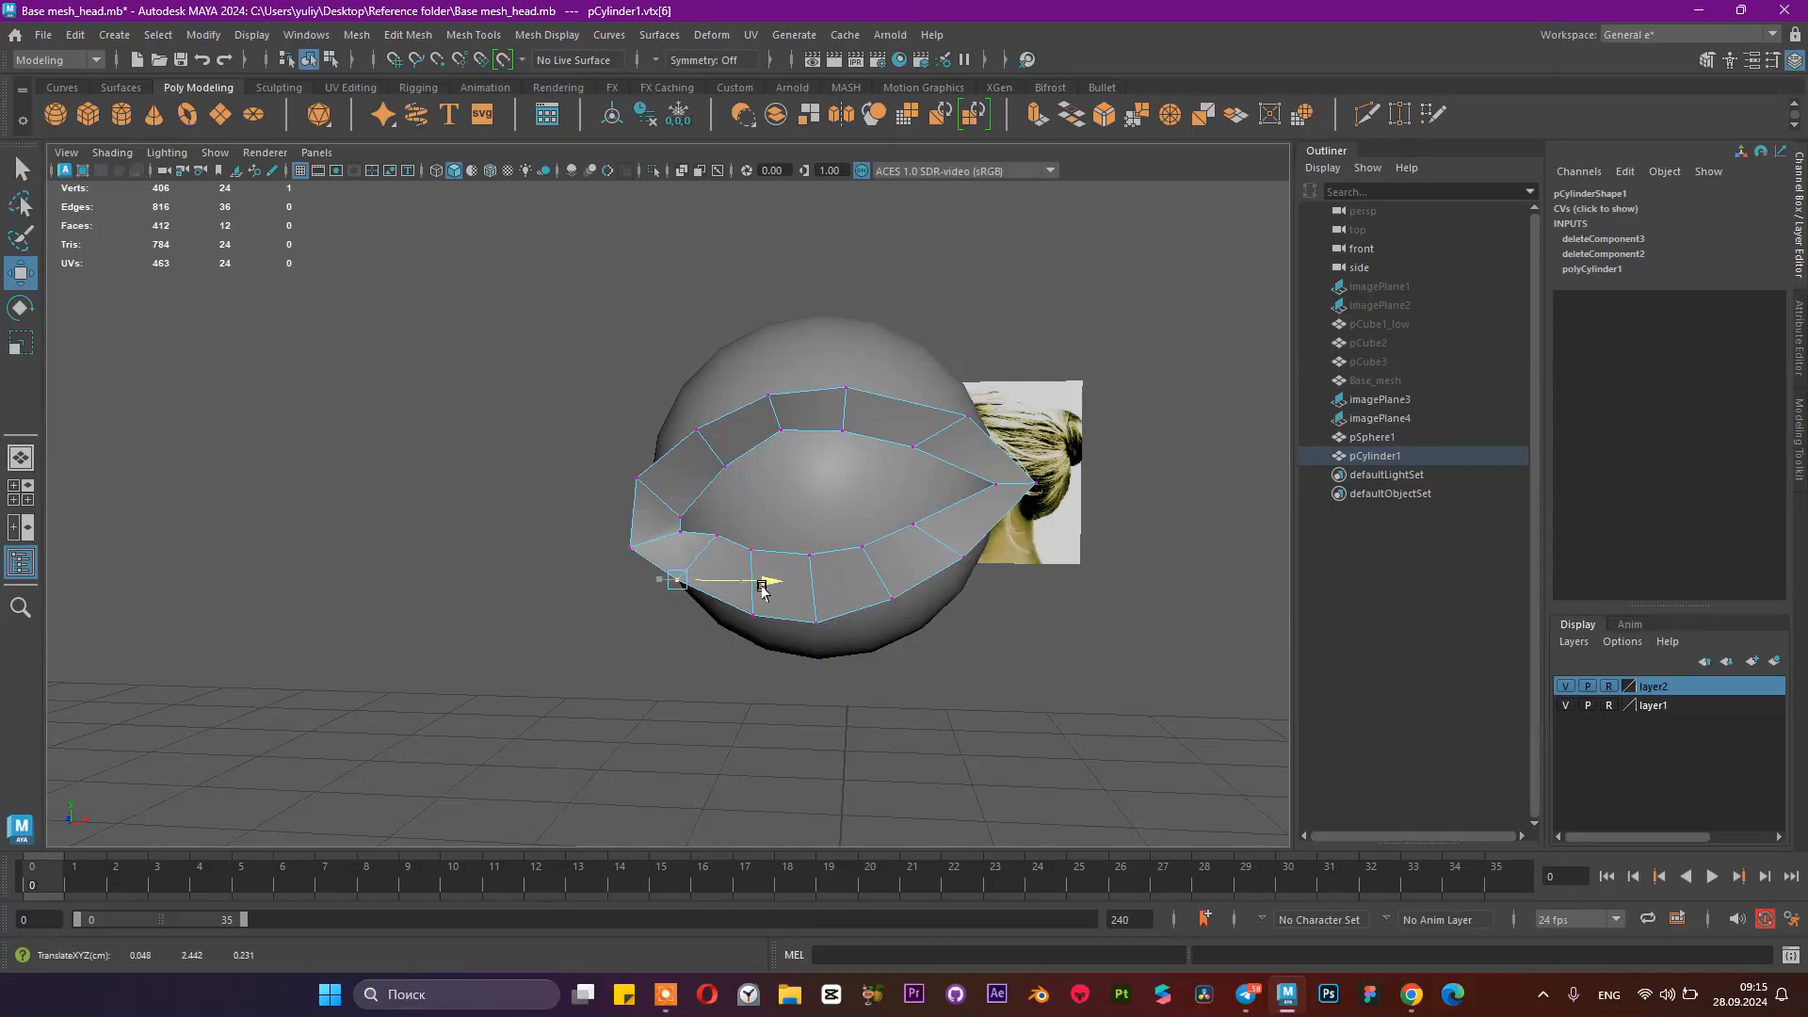
{"action": "left_click_drag", "start_coordinate": [772, 591], "coordinate": [774, 591]}
{"action": "left_click_drag", "start_coordinate": [684, 662], "coordinate": [684, 672]}
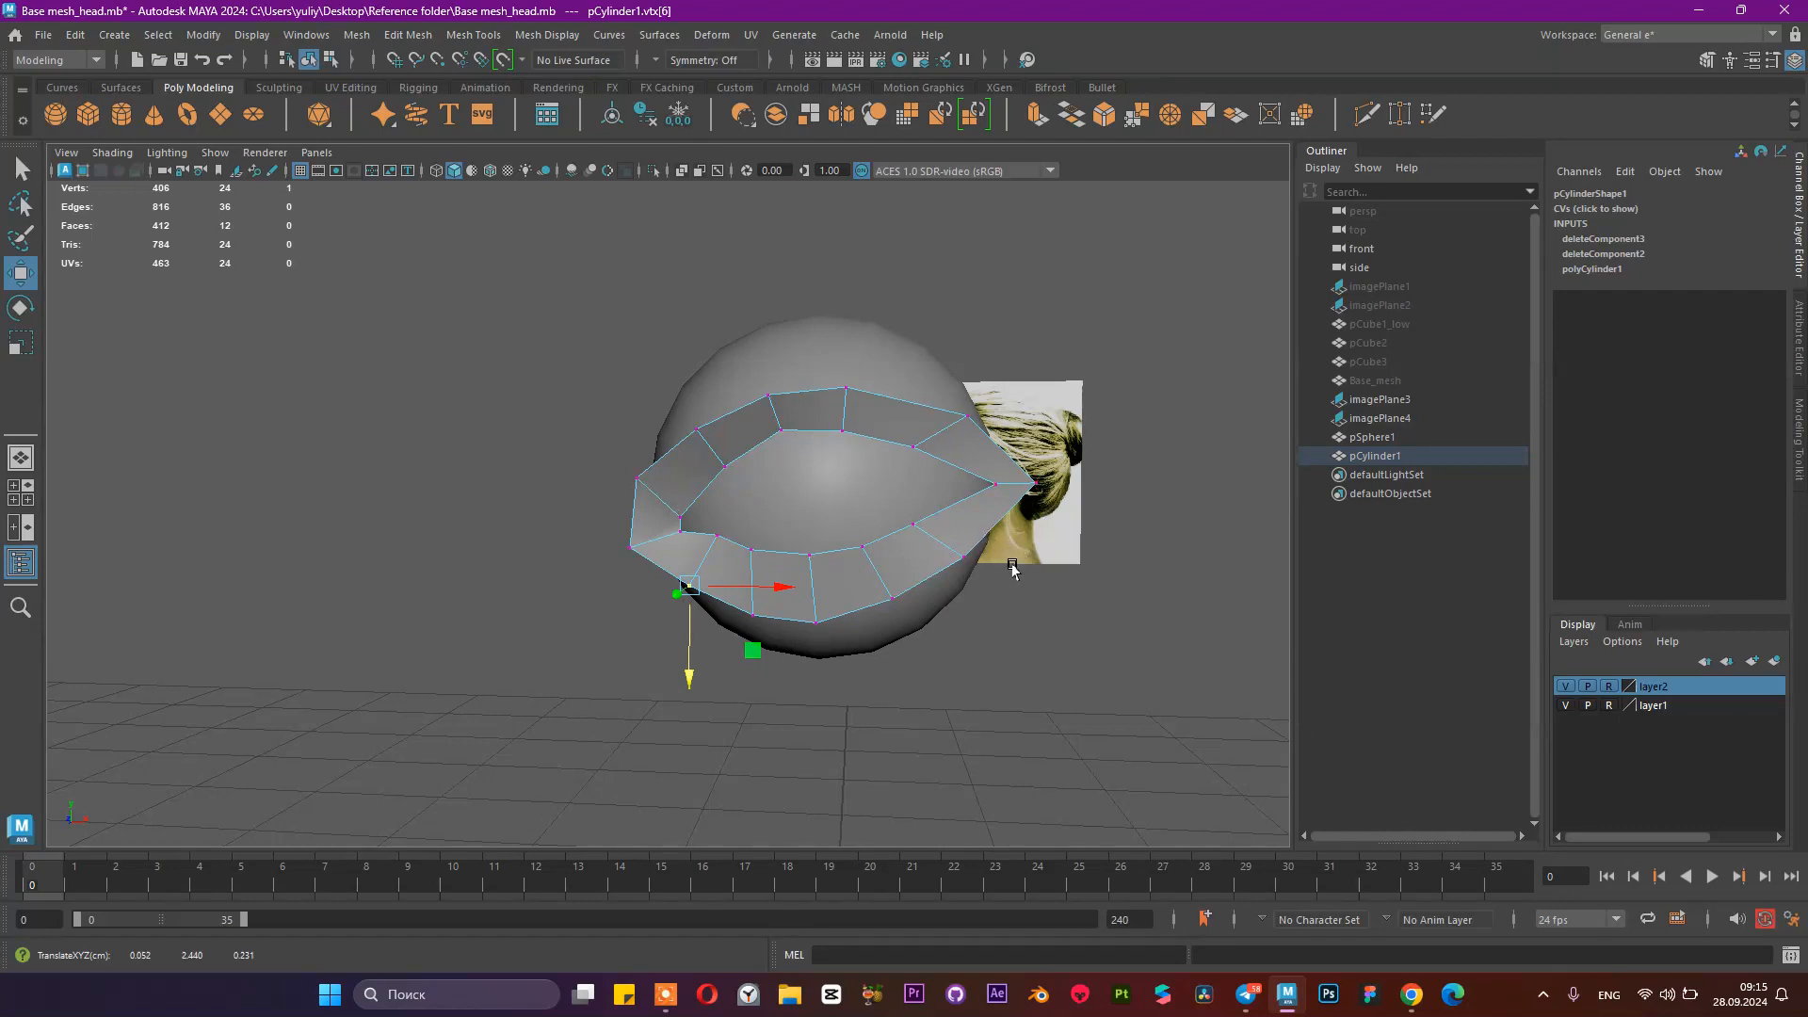
{"action": "left_click_drag", "start_coordinate": [1036, 550], "coordinate": [758, 644], "text": "alt"}
{"action": "left_click_drag", "start_coordinate": [542, 559], "coordinate": [688, 273], "text": "alt"}
{"action": "left_click", "coordinate": [679, 388]}
{"action": "left_click_drag", "start_coordinate": [678, 389], "coordinate": [642, 589], "text": "alt"}
{"action": "left_click", "coordinate": [596, 522], "text": "shift"}
{"action": "left_click_drag", "start_coordinate": [519, 637], "coordinate": [899, 480]}
{"action": "left_click", "coordinate": [657, 632]}
{"action": "key", "text": "ctrl+s"}
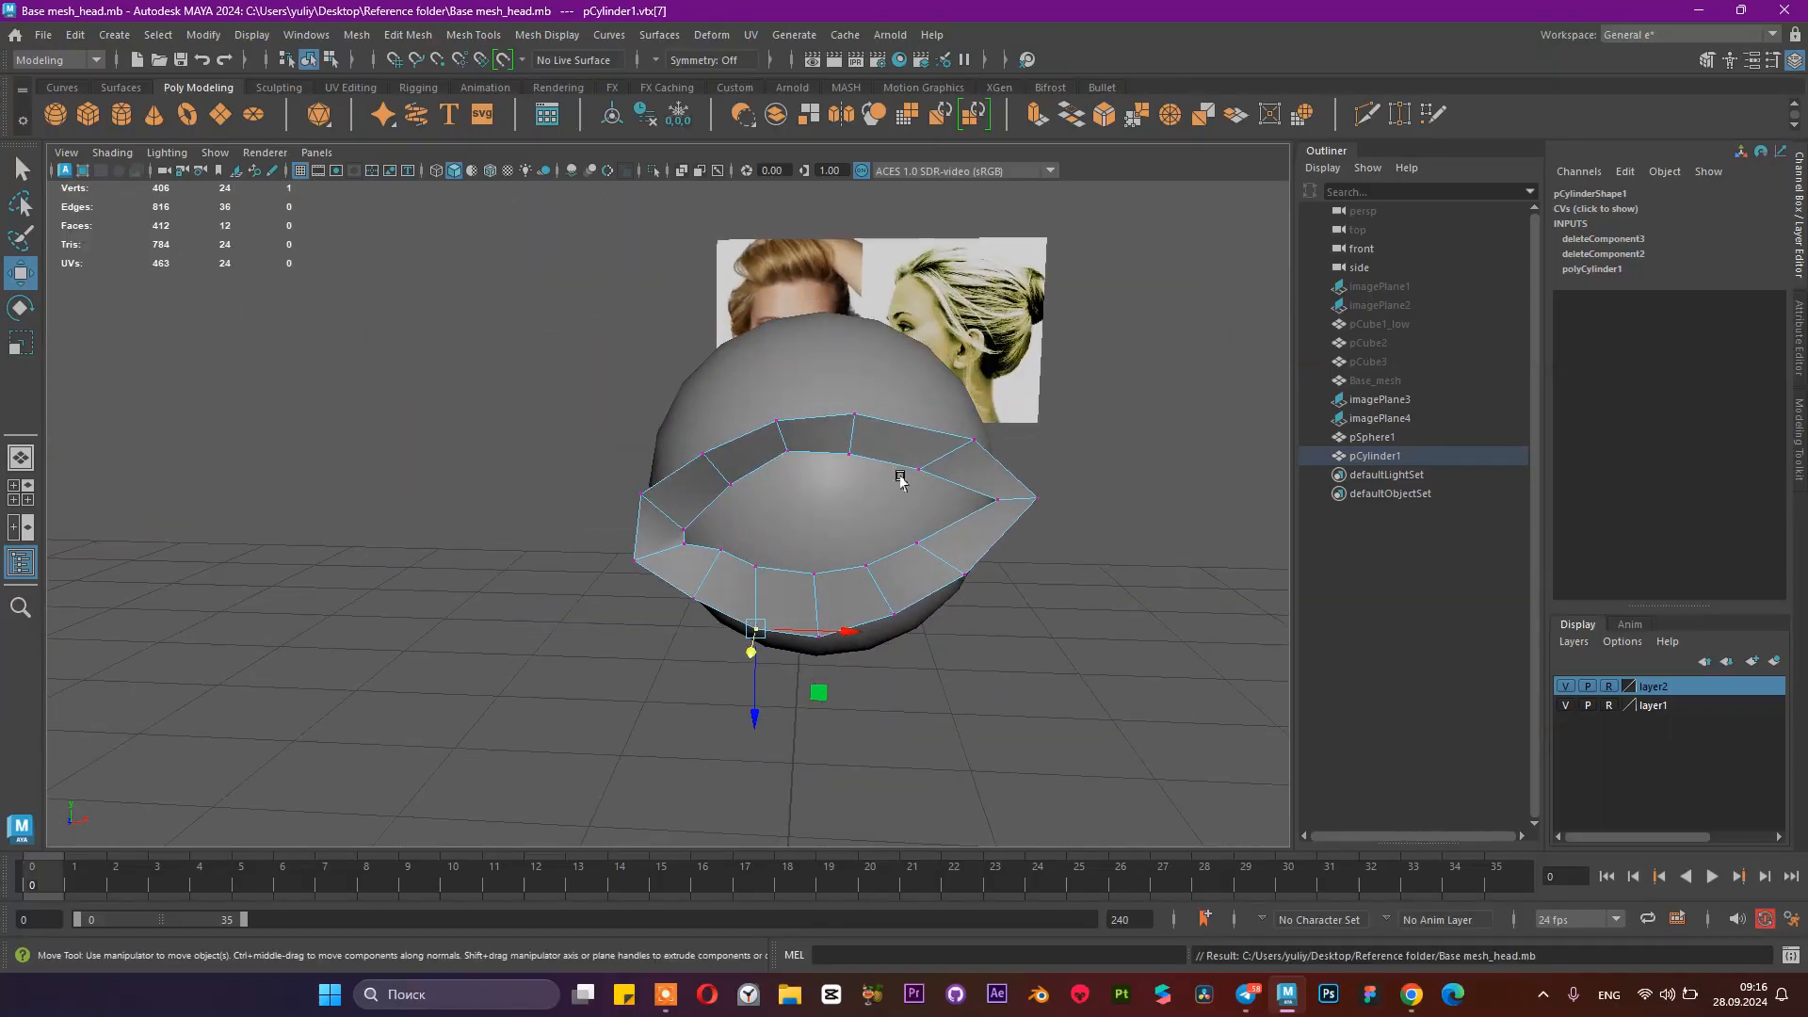
Step: Extrude the eyelid ring's outer border edge loop outward with a Local Translate Y of 0.03 to form a second ring
{"action": "key", "text": "space"}
{"action": "key", "text": "space"}
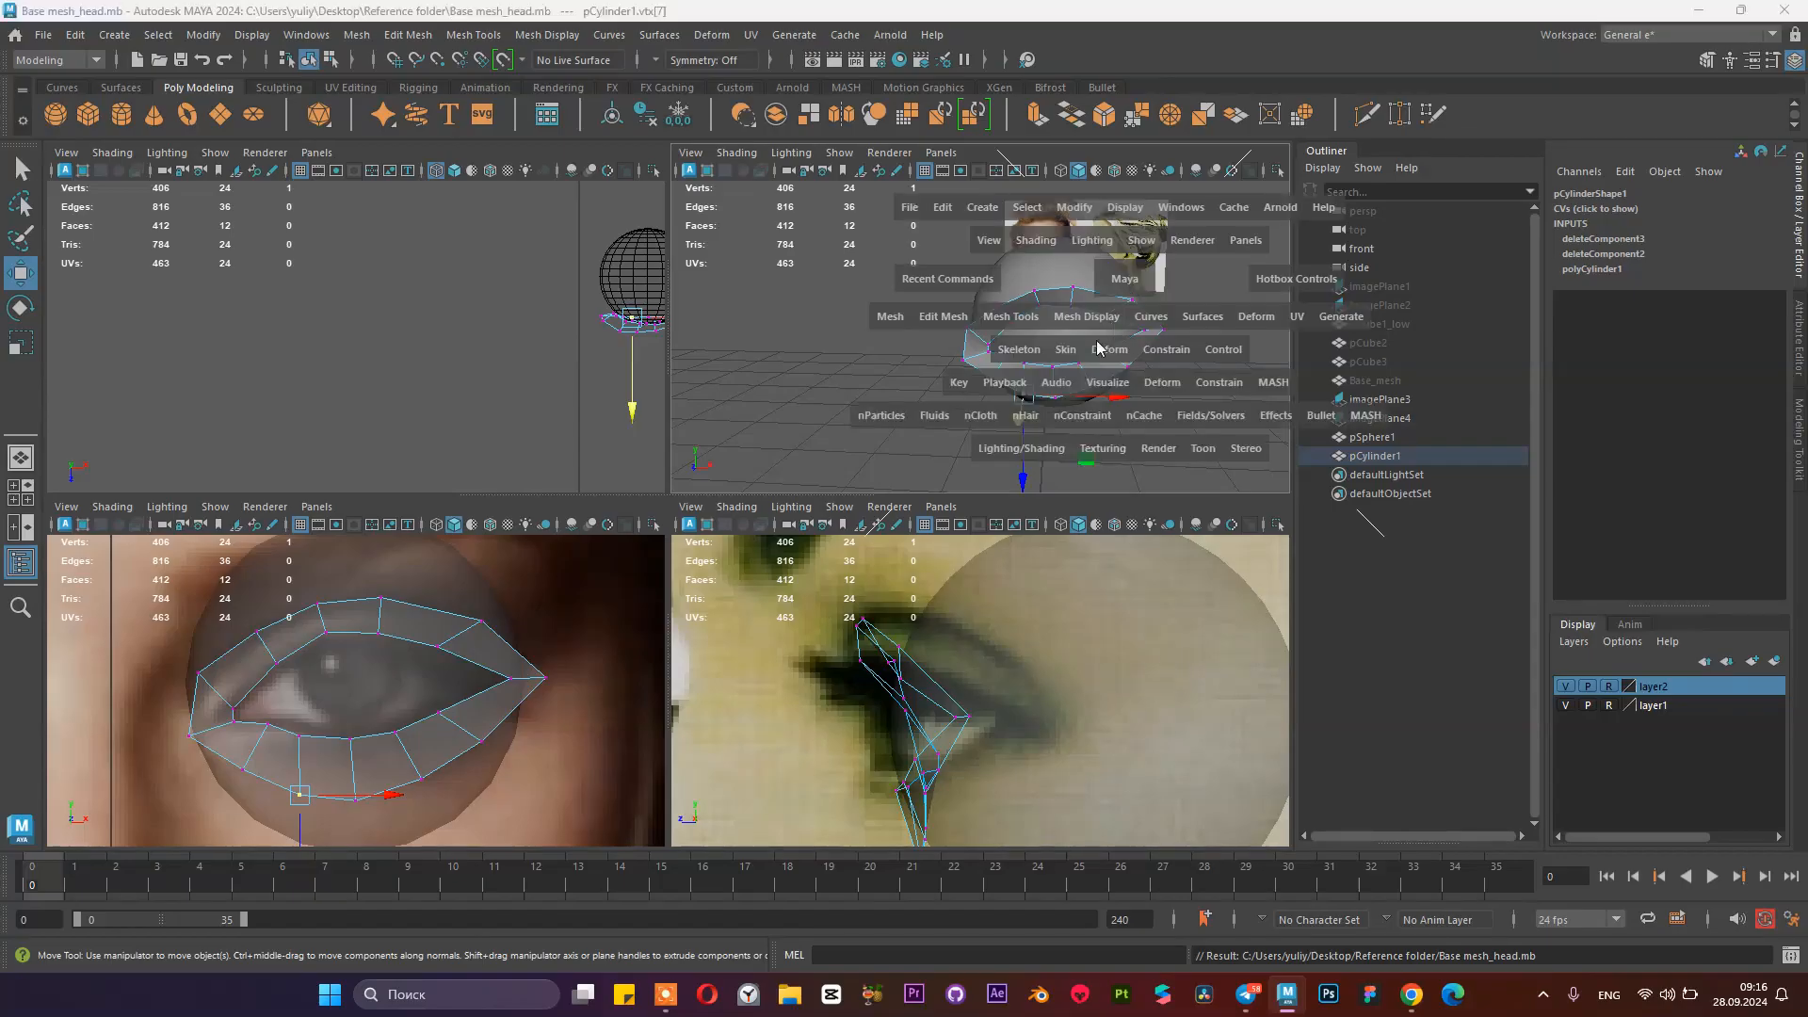
{"action": "left_click_drag", "start_coordinate": [678, 367], "coordinate": [797, 421], "text": "alt"}
{"action": "key", "text": "F10"}
{"action": "scroll", "coordinate": [819, 443], "scroll_direction": "up", "scroll_amount": 3}
{"action": "double_click", "coordinate": [857, 482]}
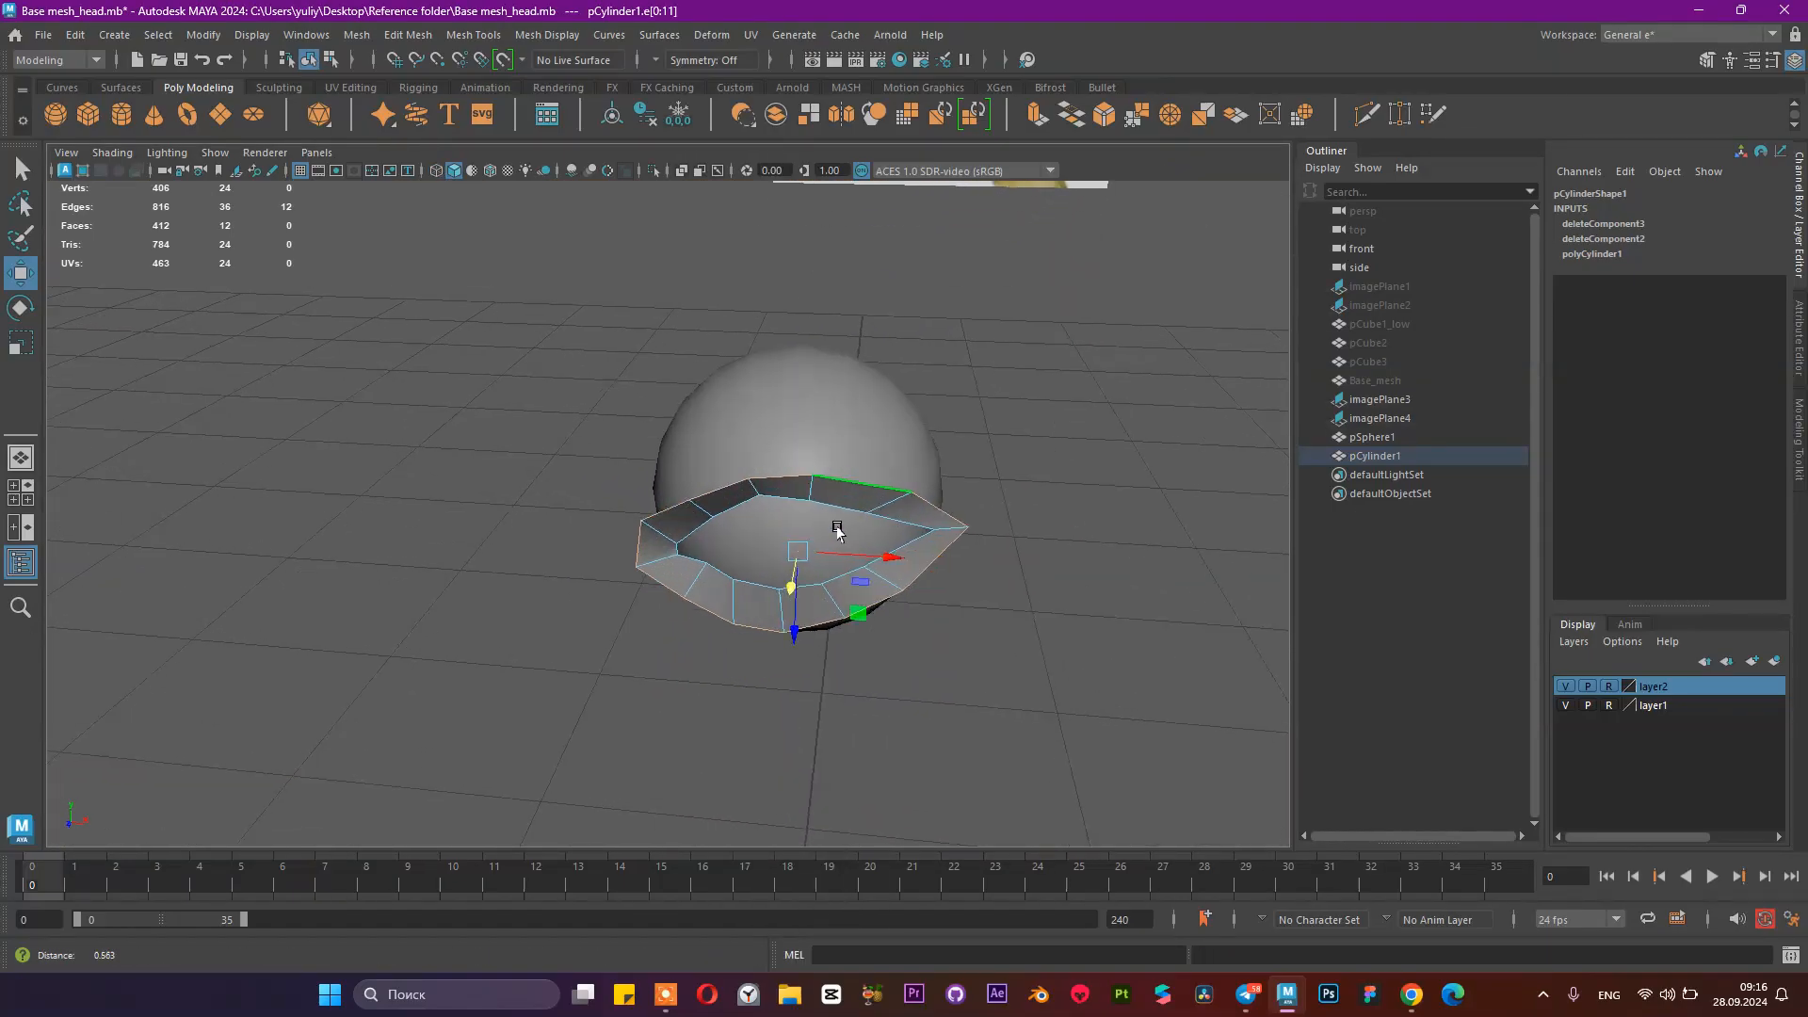
{"action": "left_click_drag", "start_coordinate": [896, 476], "coordinate": [791, 419], "text": "alt"}
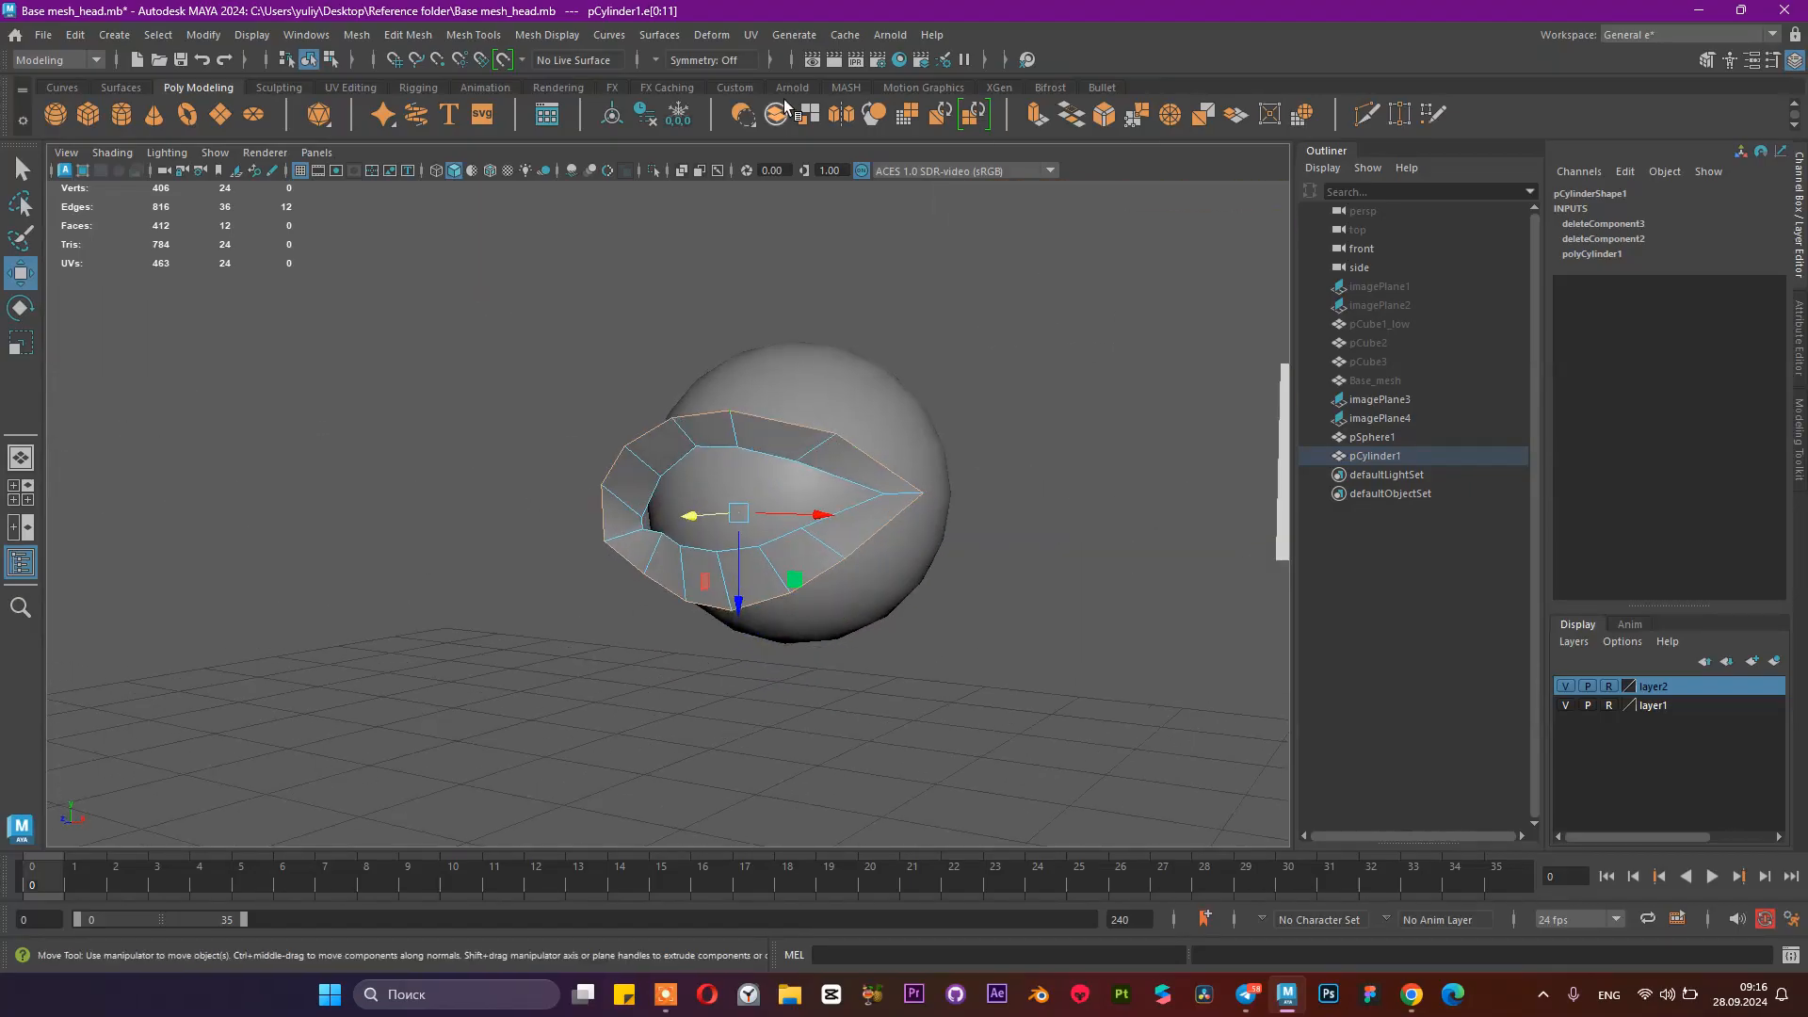
{"action": "left_click", "coordinate": [1034, 119]}
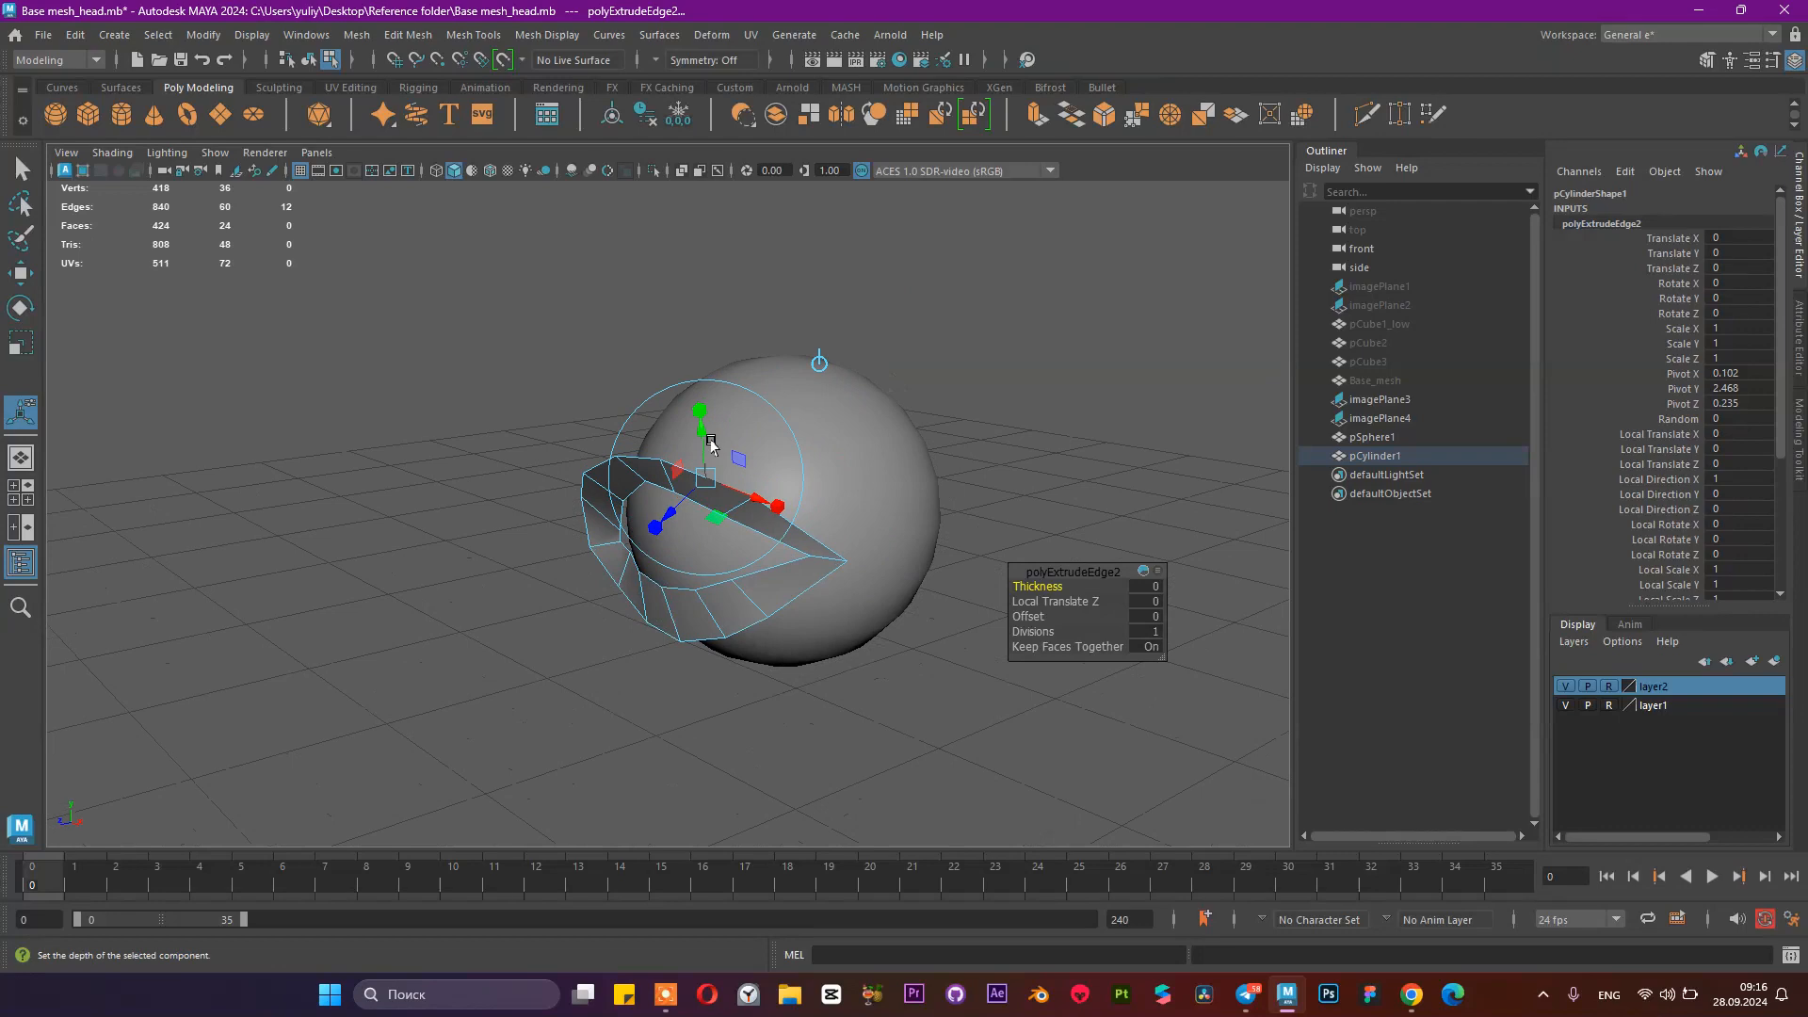
{"action": "left_click_drag", "start_coordinate": [704, 441], "coordinate": [814, 332]}
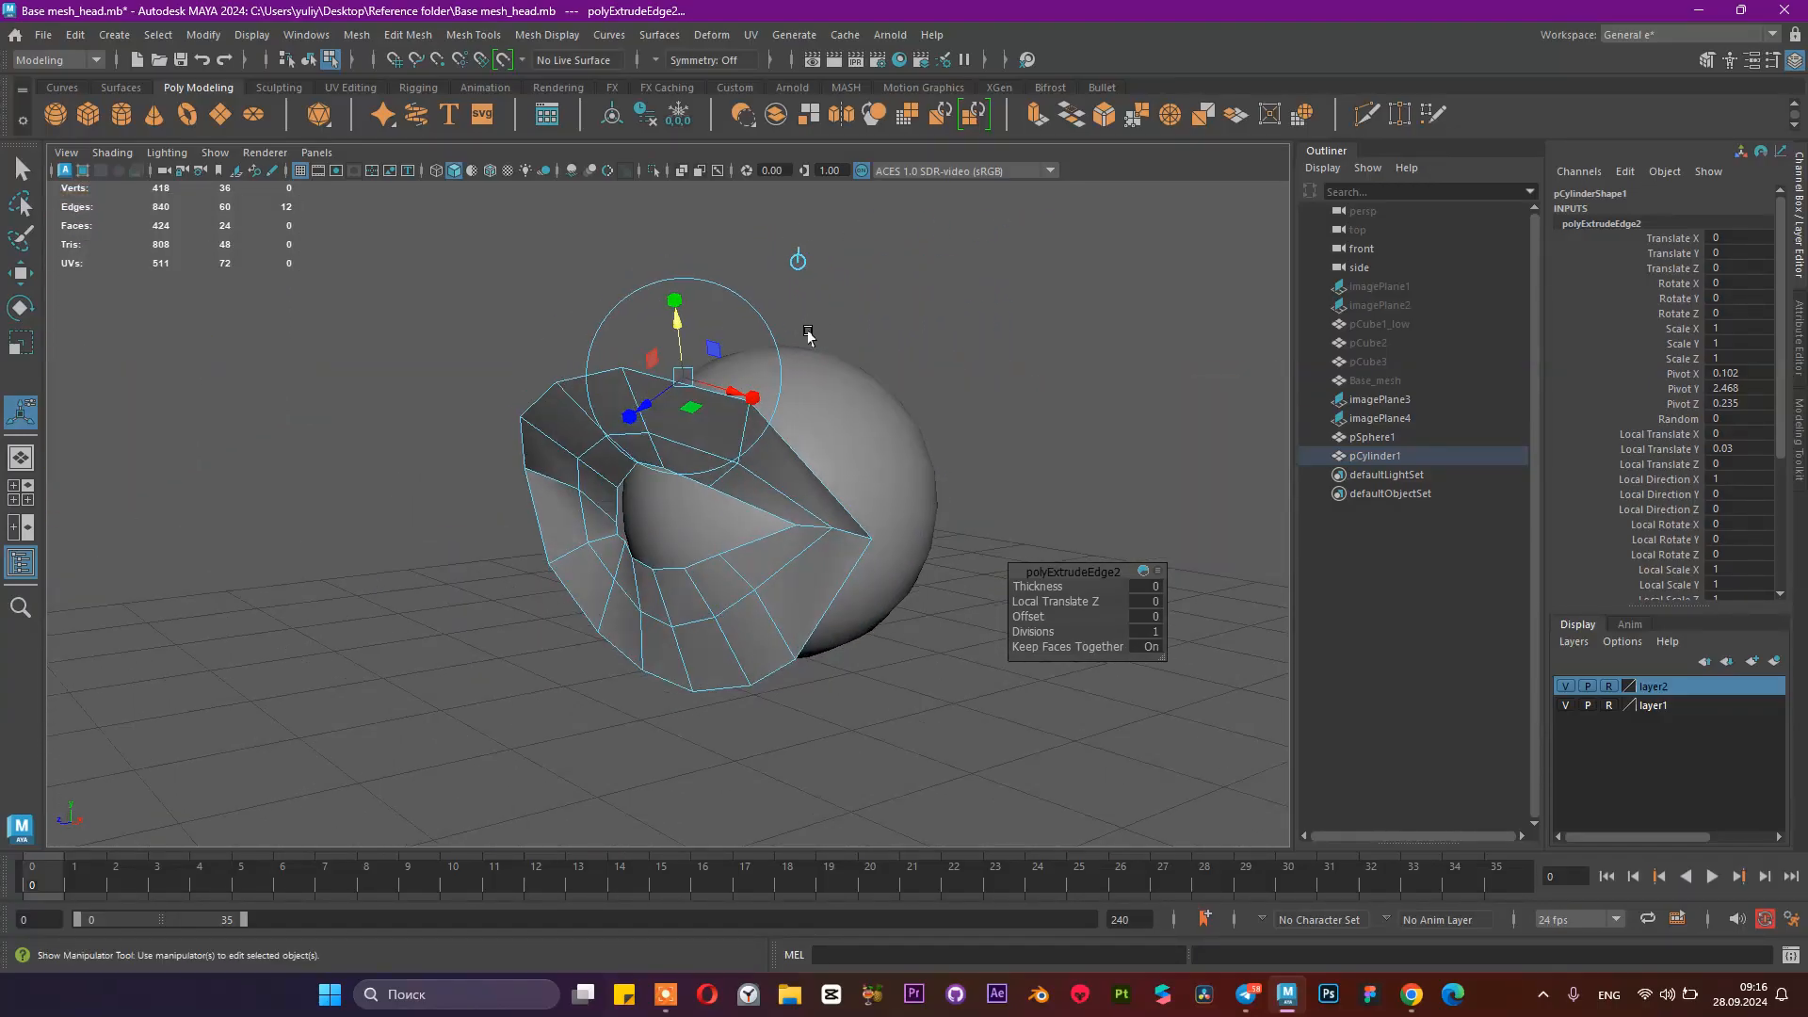
{"action": "key", "text": "space"}
{"action": "scroll", "coordinate": [491, 657], "scroll_direction": "down", "scroll_amount": 10}
{"action": "scroll", "coordinate": [488, 658], "scroll_direction": "up", "scroll_amount": 9}
{"action": "scroll", "coordinate": [381, 654], "scroll_direction": "up", "scroll_amount": 1}
{"action": "right_click_drag", "start_coordinate": [272, 610], "coordinate": [154, 455]}
{"action": "key", "text": "ctrl+z"}
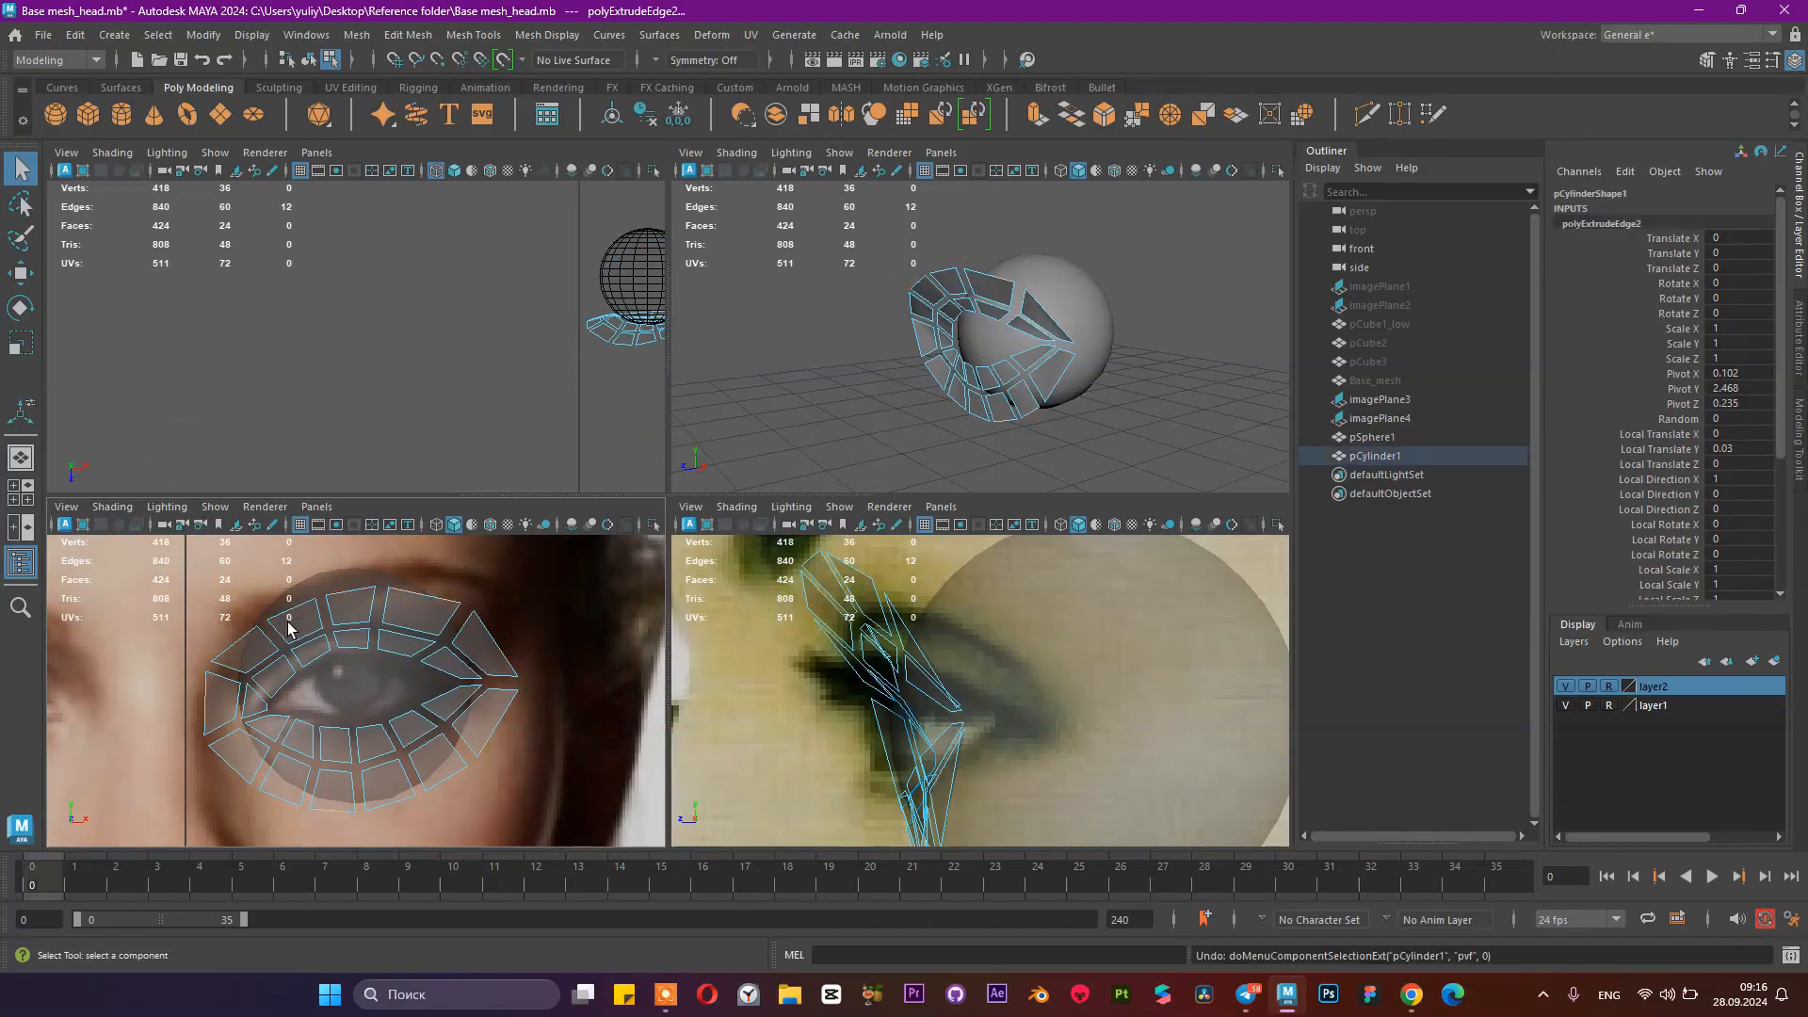
{"action": "key", "text": "ctrl+z"}
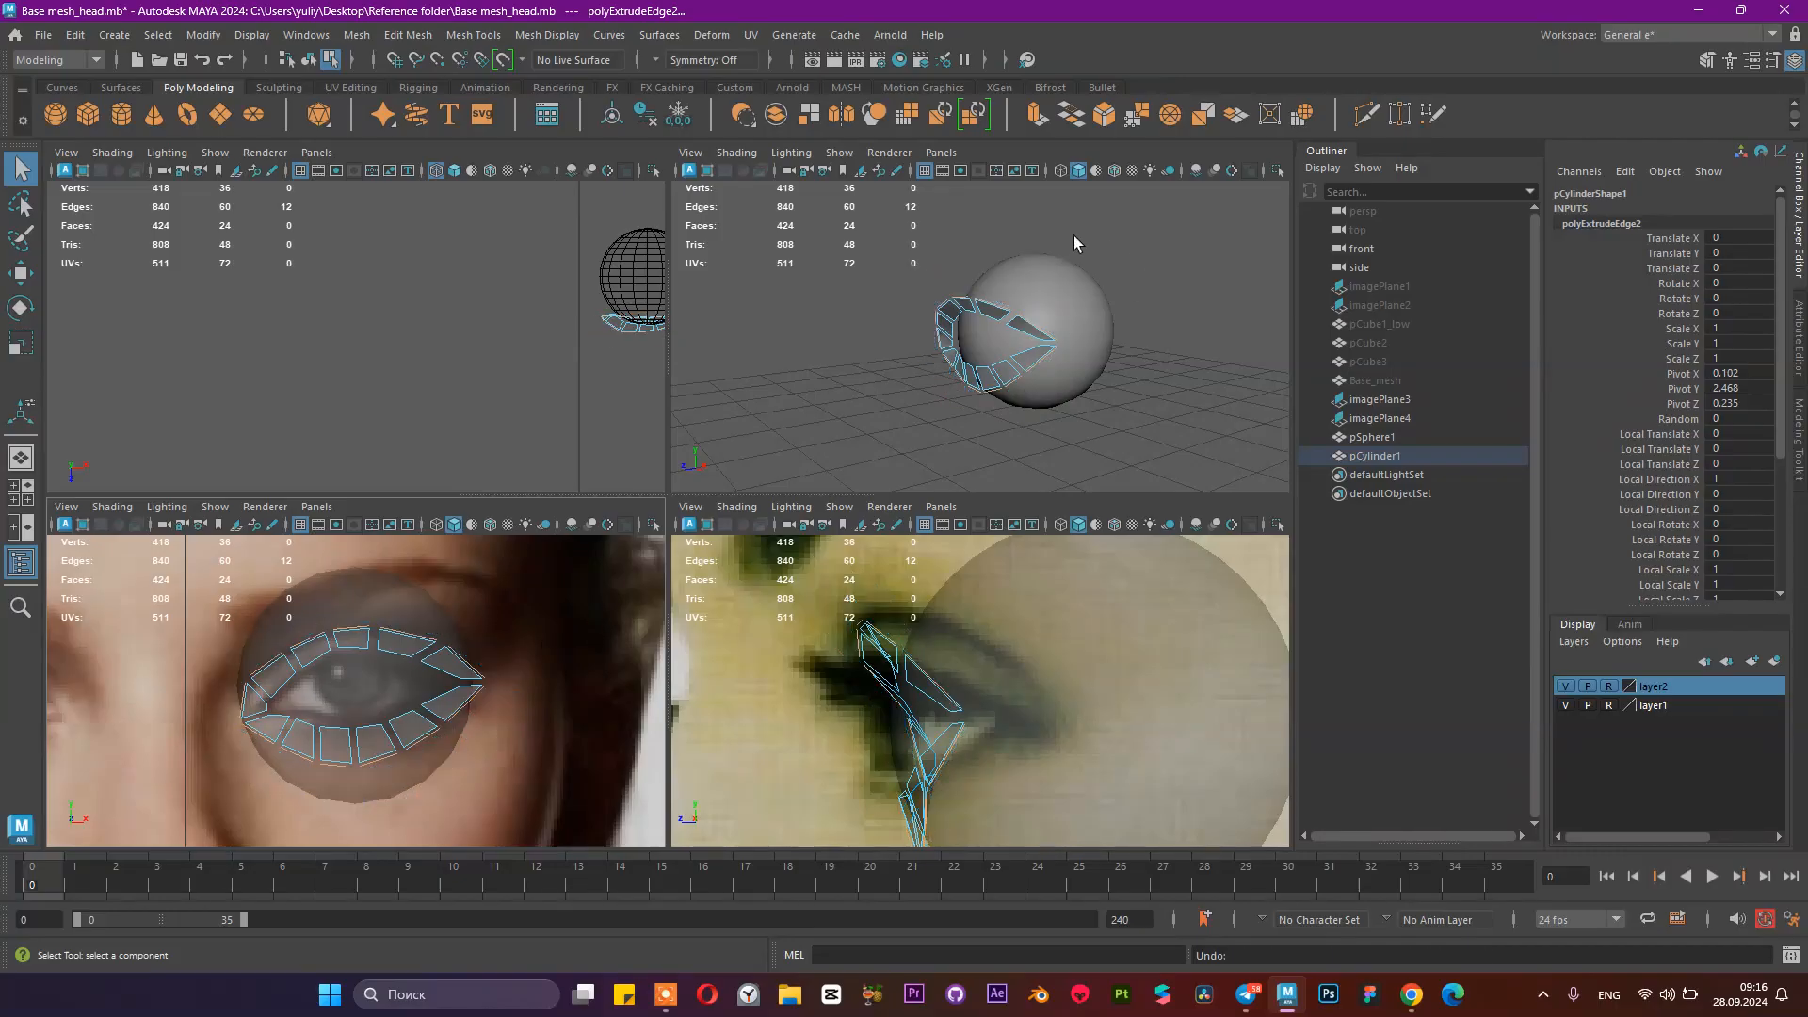
{"action": "left_click", "coordinate": [227, 62]}
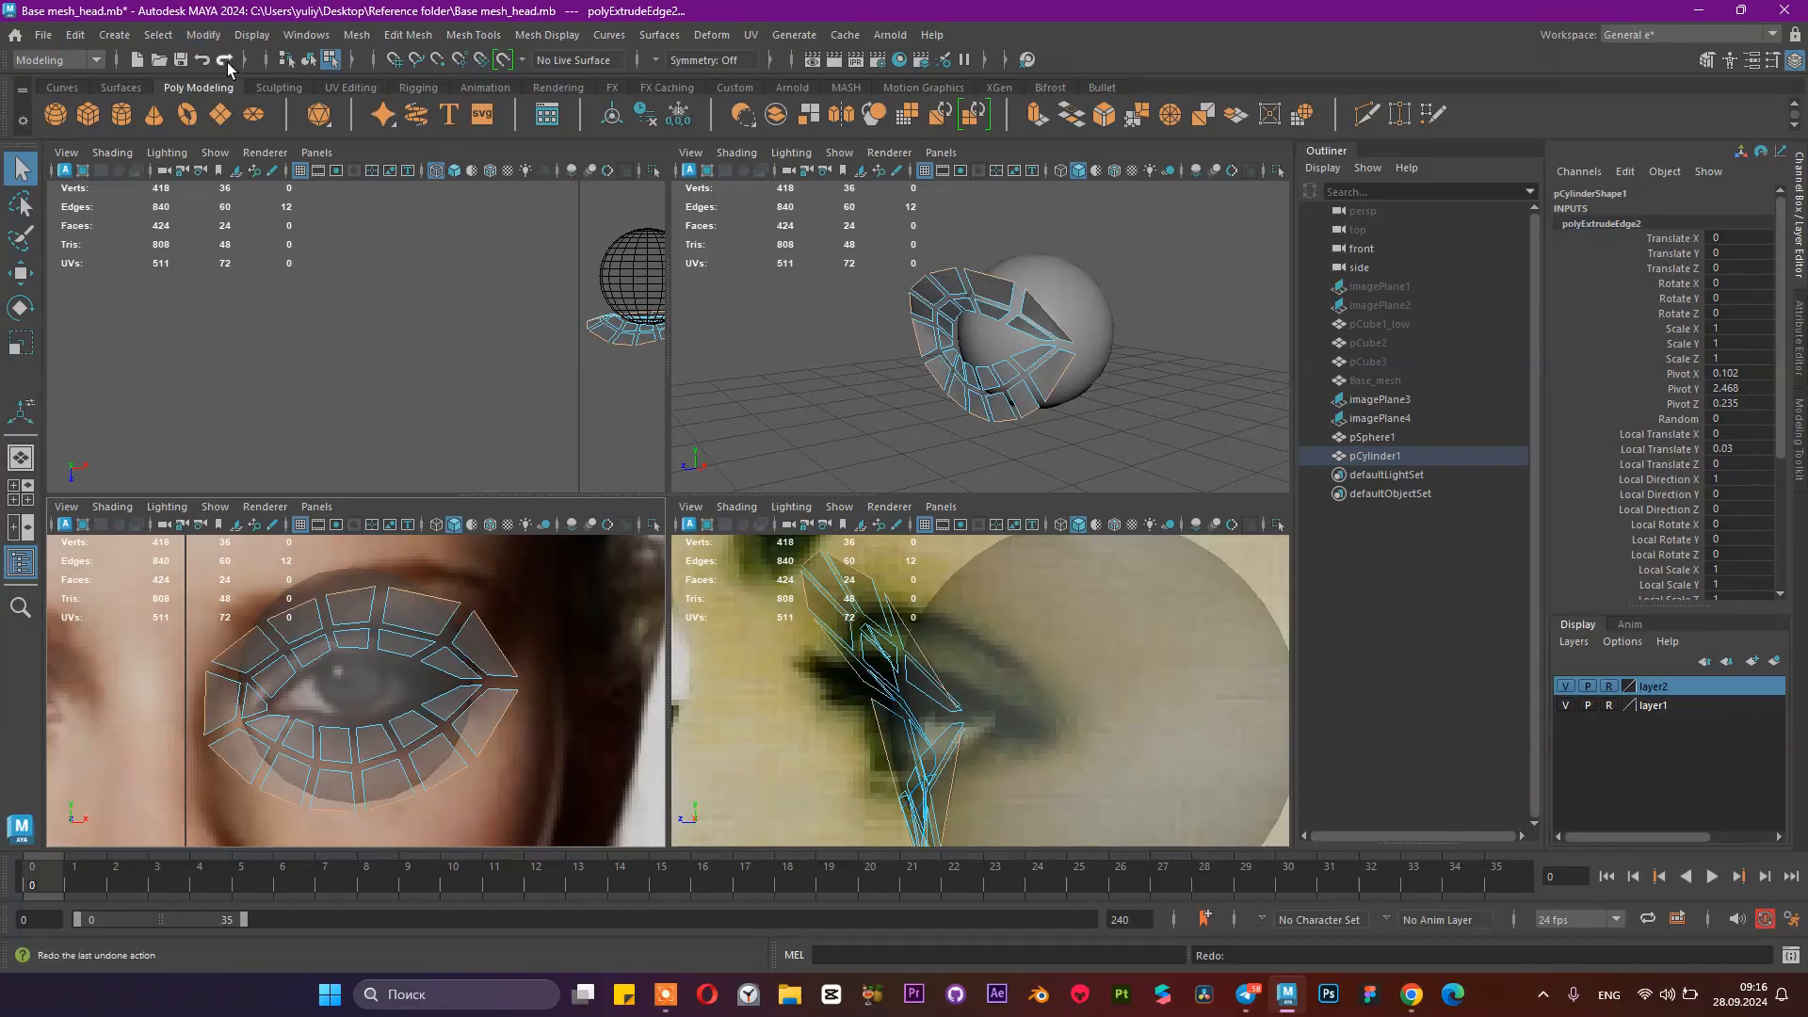
Step: Raise the new ring's upper border vertex above the inner eye corner and shift it toward the nose in the front view
{"action": "right_click_drag", "start_coordinate": [1024, 298], "coordinate": [1116, 243]}
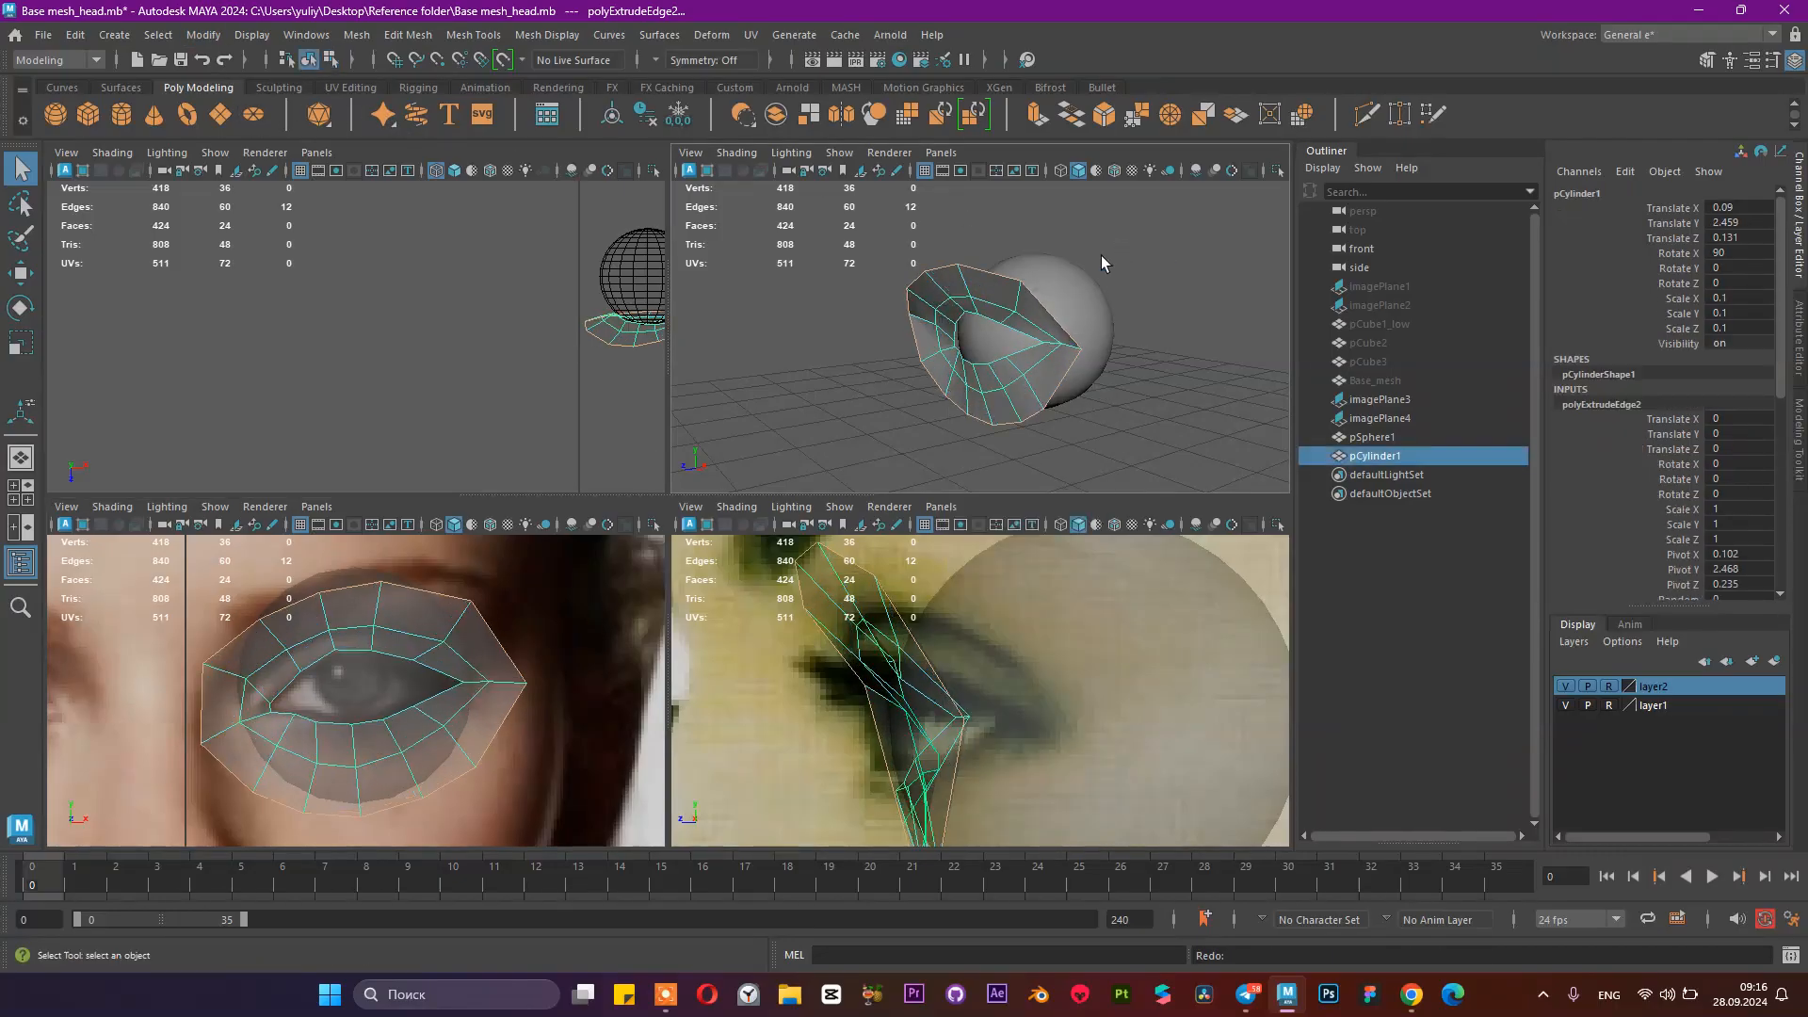
{"action": "right_click_drag", "start_coordinate": [414, 597], "coordinate": [300, 433]}
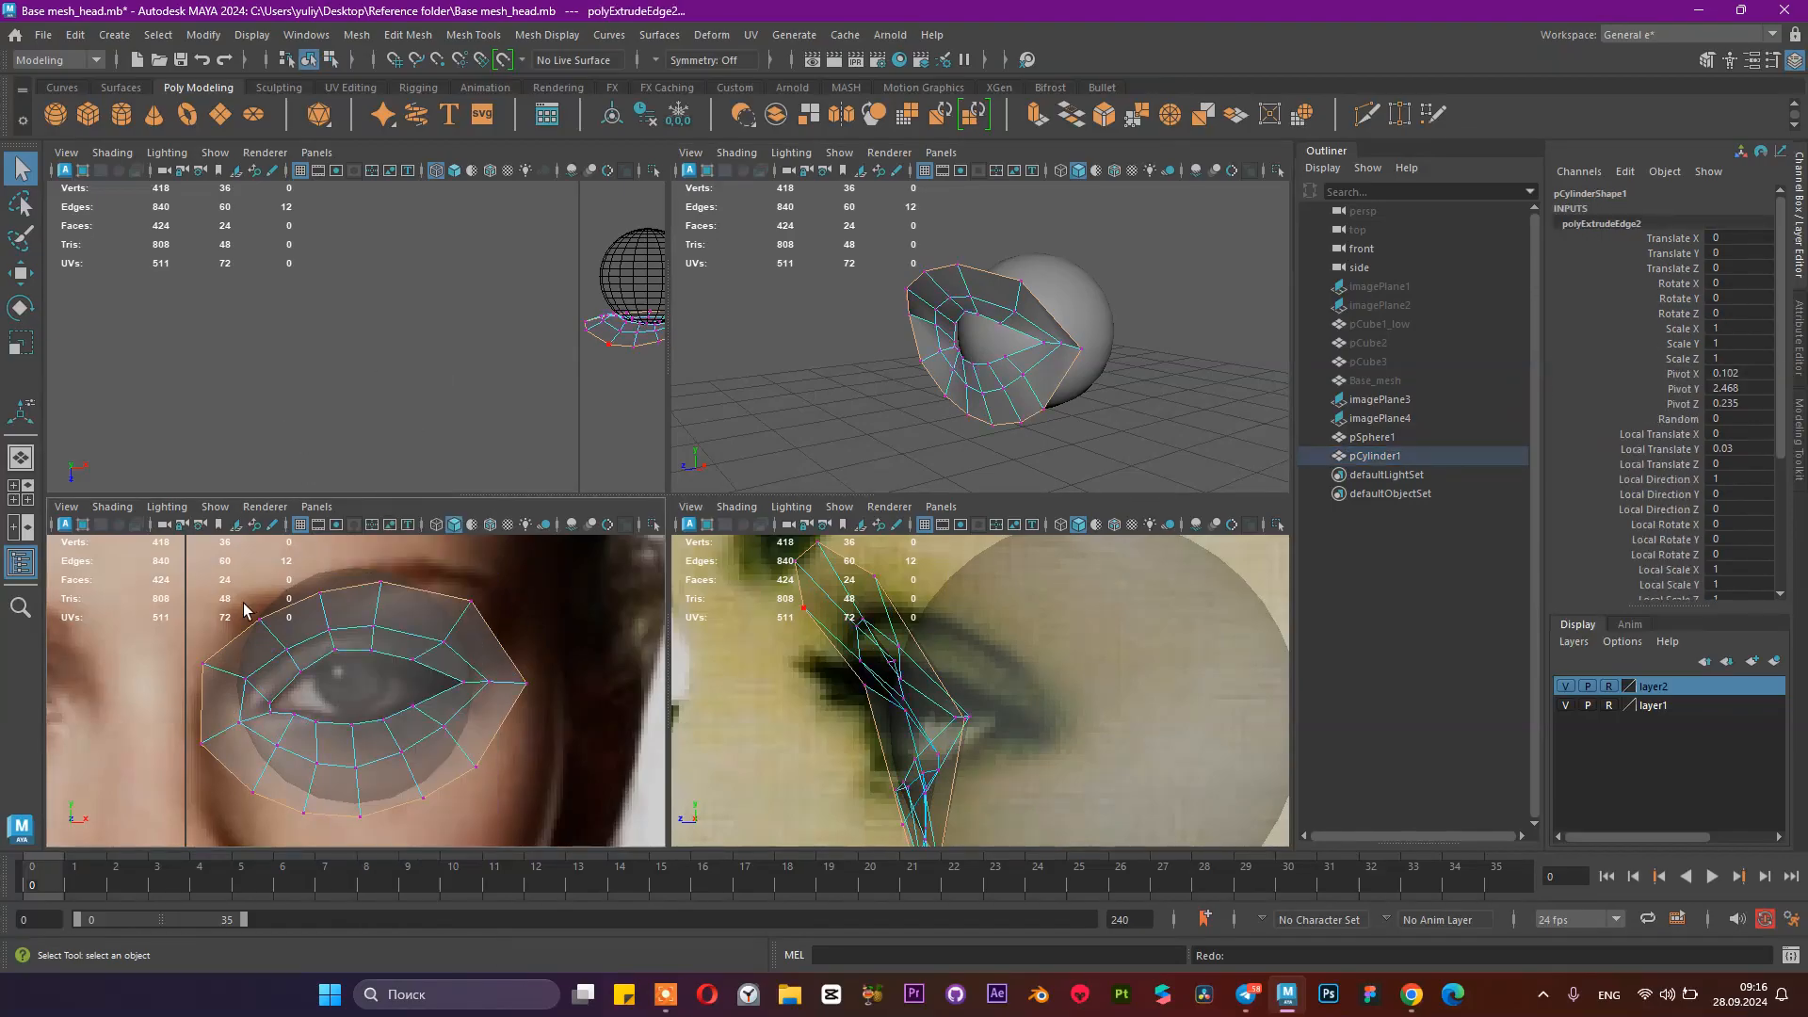
{"action": "left_click", "coordinate": [261, 620]}
{"action": "key", "text": "w"}
{"action": "left_click_drag", "start_coordinate": [261, 695], "coordinate": [261, 670]}
{"action": "left_click_drag", "start_coordinate": [323, 599], "coordinate": [287, 611]}
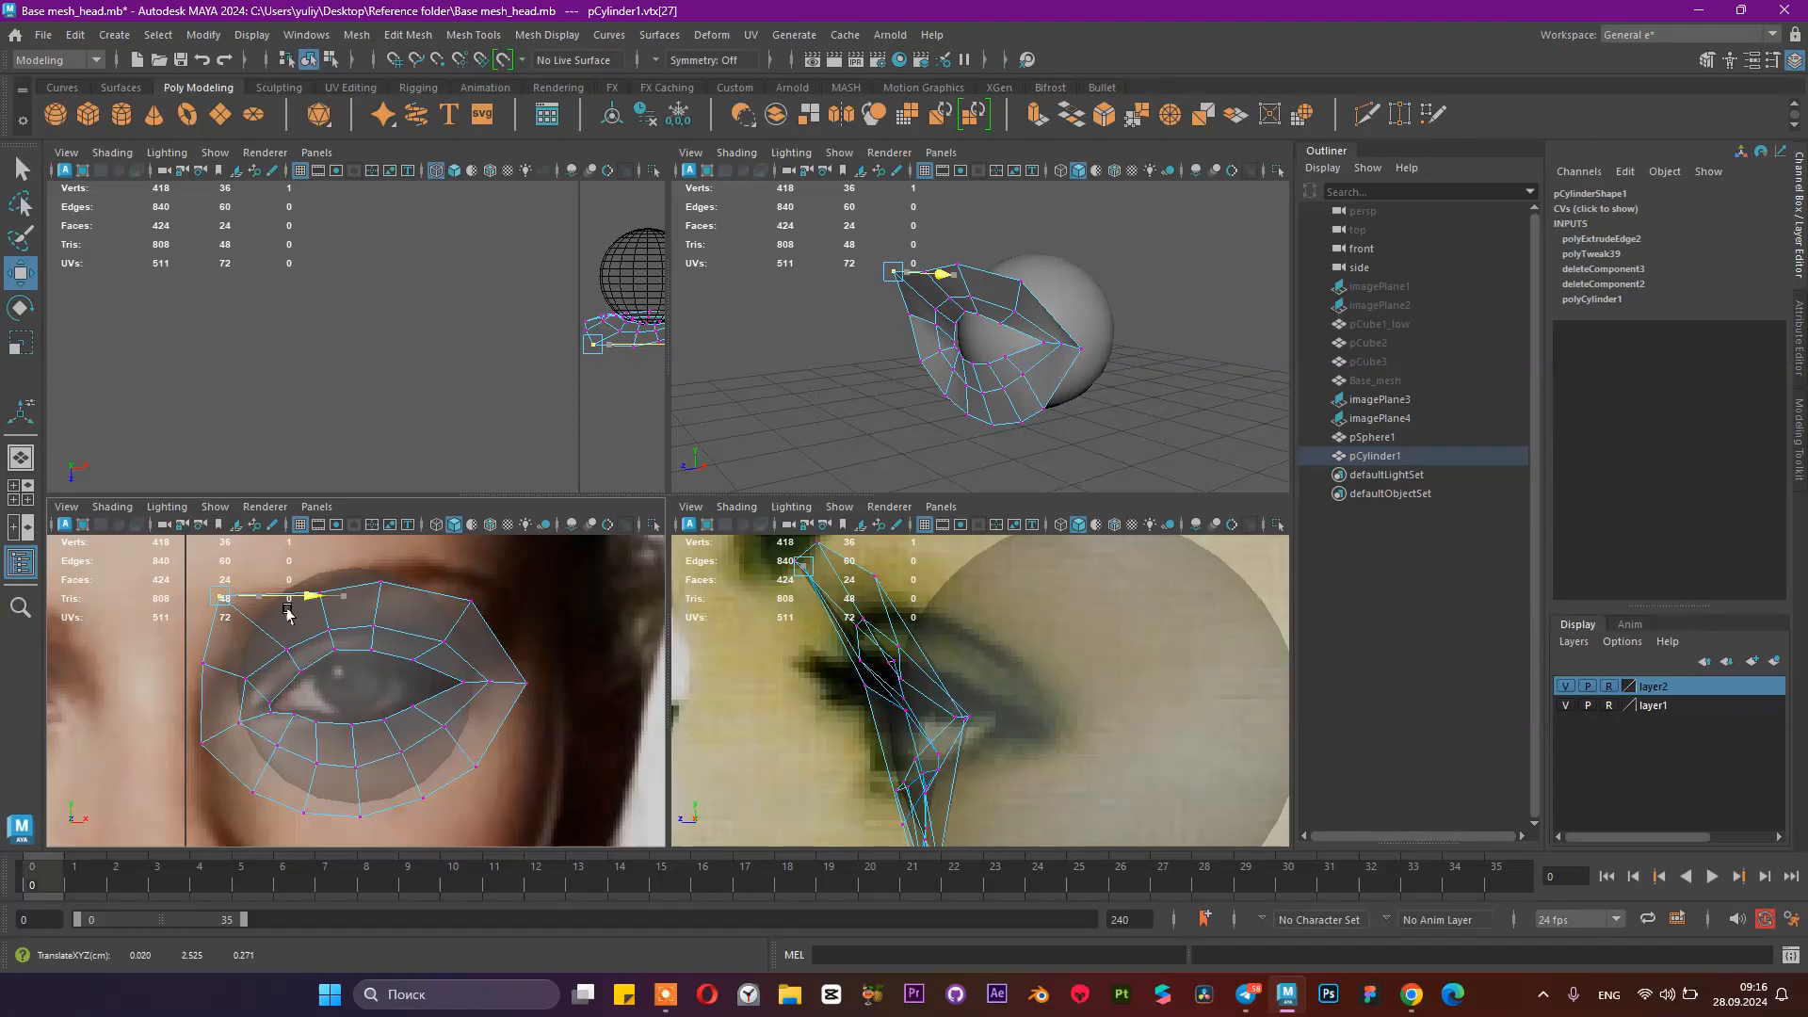
Step: Raise the three remaining upper vertices of the new outer border toward the eyebrow in the front view
{"action": "left_click", "coordinate": [320, 571]}
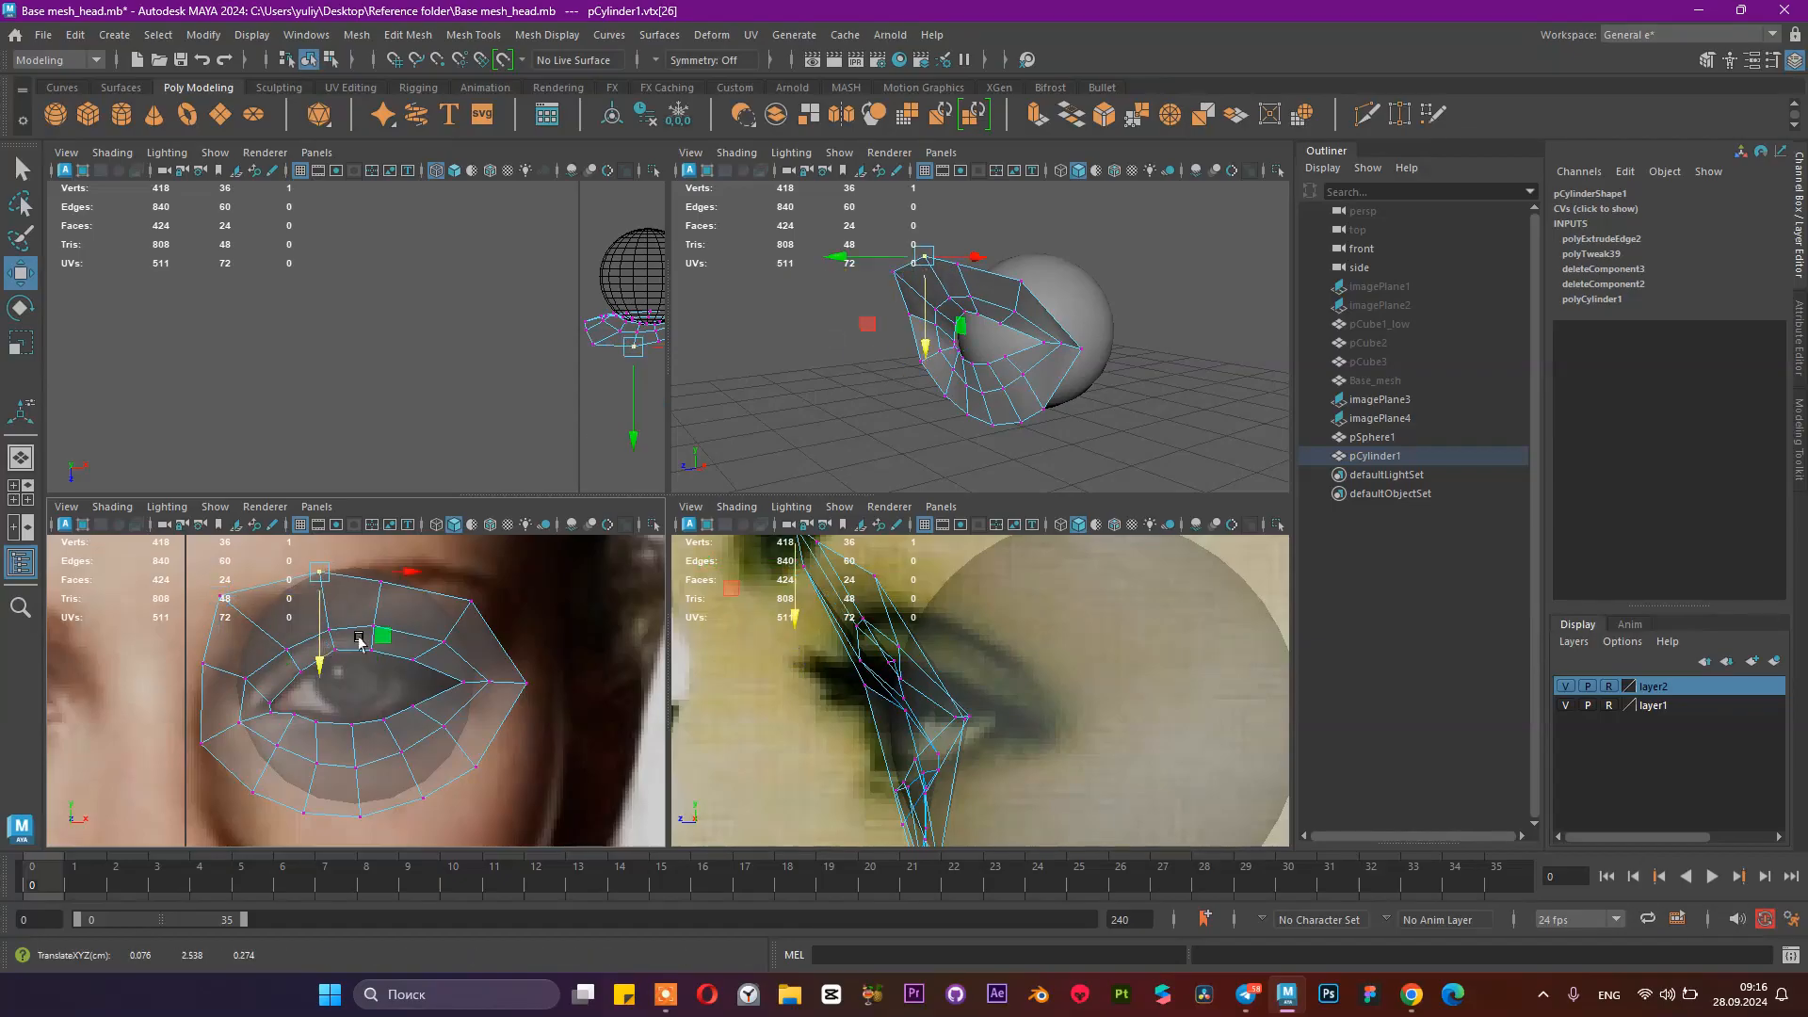
{"action": "left_click", "coordinate": [375, 585]}
{"action": "left_click_drag", "start_coordinate": [381, 659], "coordinate": [381, 637]}
{"action": "left_click", "coordinate": [466, 603]}
{"action": "left_click", "coordinate": [473, 603]}
{"action": "left_click_drag", "start_coordinate": [472, 697], "coordinate": [473, 666]}
Step: Shift the border's outer-corner vertex outward and nudge the upper vertex beside it outward and slightly down
{"action": "left_click", "coordinate": [525, 683]}
{"action": "left_click_drag", "start_coordinate": [580, 685], "coordinate": [590, 690]}
{"action": "left_click", "coordinate": [470, 571]}
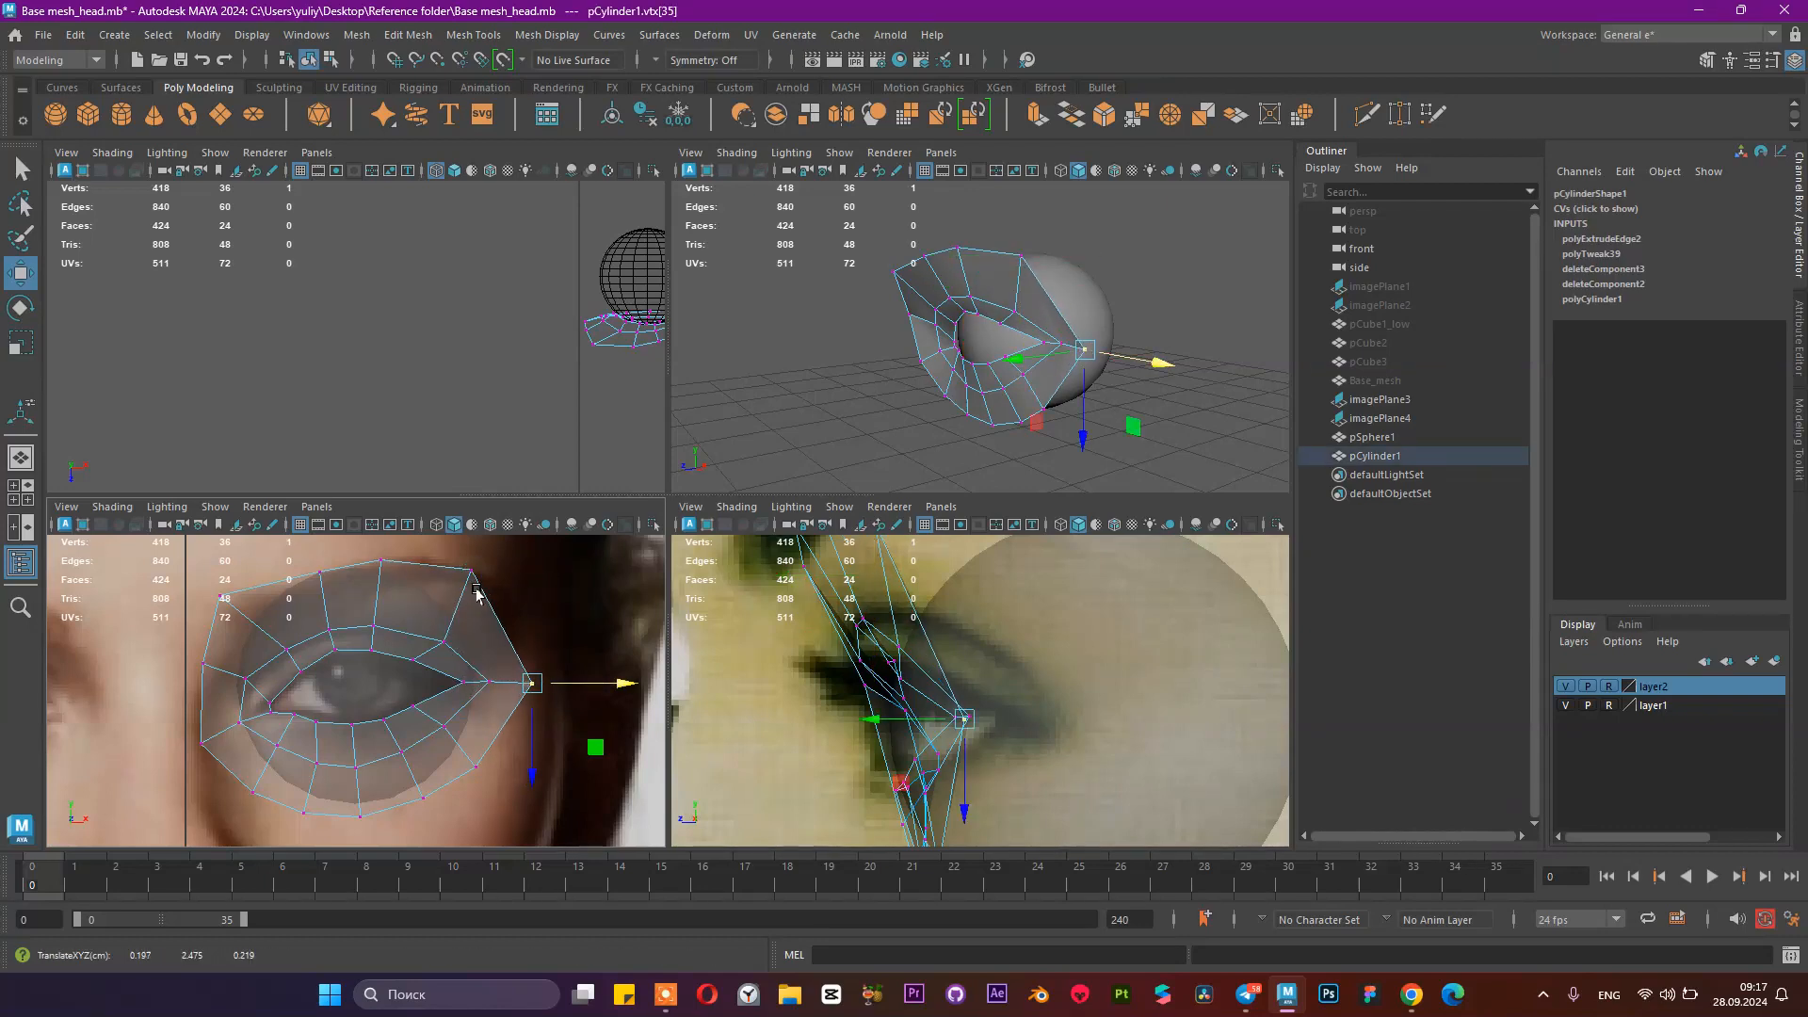
{"action": "left_click_drag", "start_coordinate": [555, 569], "coordinate": [477, 665]}
{"action": "left_click_drag", "start_coordinate": [467, 752], "coordinate": [507, 781]}
{"action": "right_click_drag", "start_coordinate": [377, 414], "coordinate": [478, 405]}
{"action": "right_click_drag", "start_coordinate": [405, 598], "coordinate": [310, 453], "text": "shift"}
{"action": "left_click_drag", "start_coordinate": [382, 595], "coordinate": [370, 643], "text": "ctrl"}
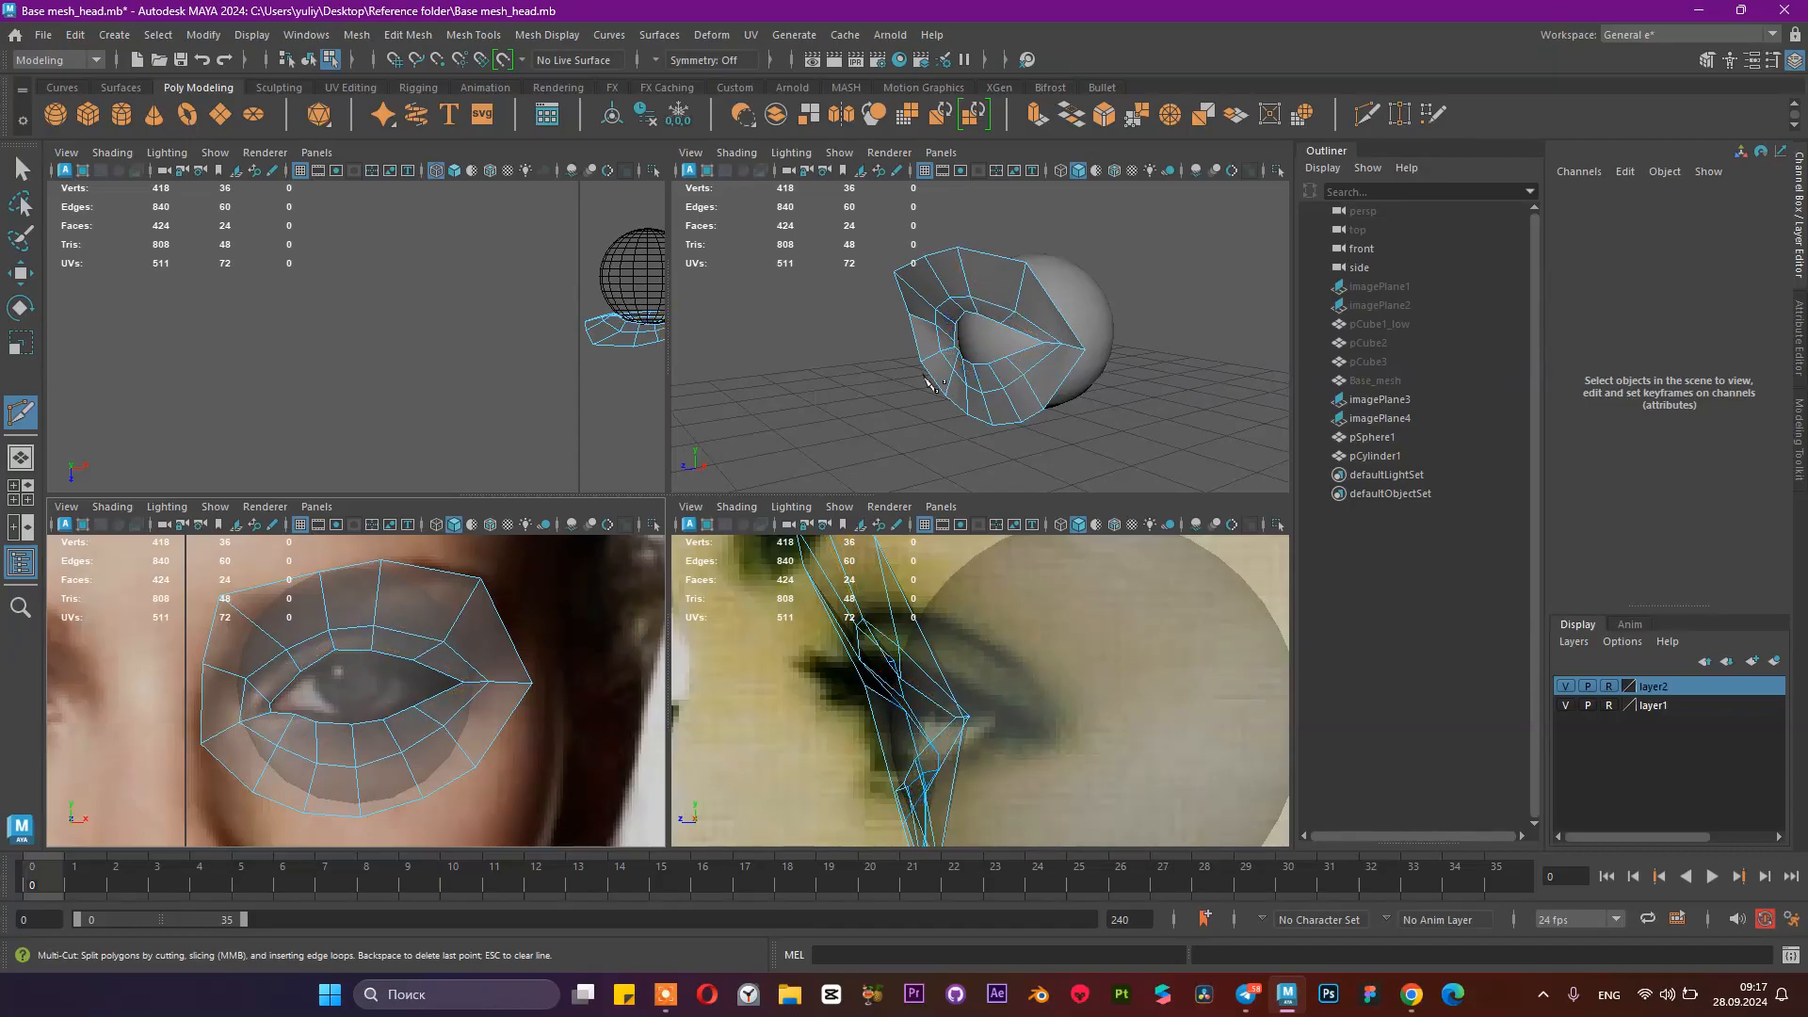
{"action": "key", "text": "q"}
Step: Move the border's outer-corner vertex back in depth so the ring curves around the side of the eyeball
{"action": "right_click_drag", "start_coordinate": [990, 303], "coordinate": [1036, 321]}
{"action": "left_click", "coordinate": [1088, 349]}
{"action": "left_click_drag", "start_coordinate": [1122, 351], "coordinate": [1001, 422], "text": "alt"}
{"action": "key", "text": "w"}
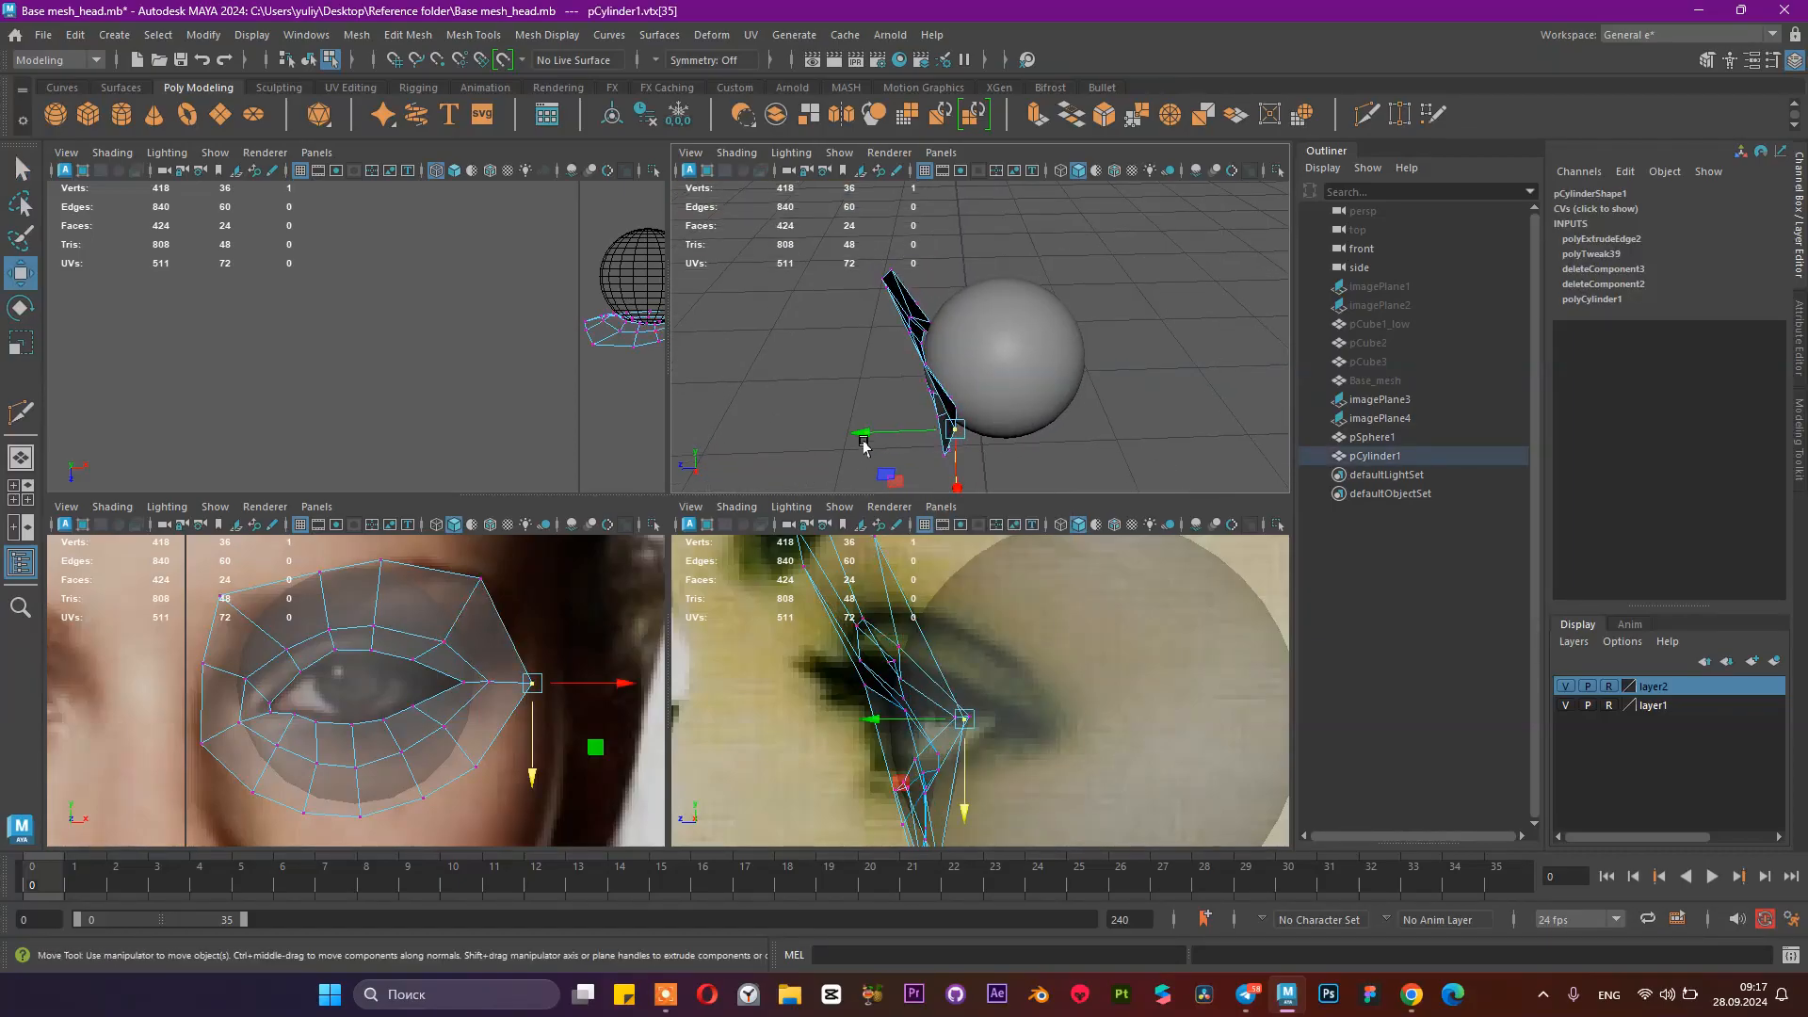
{"action": "left_click_drag", "start_coordinate": [861, 433], "coordinate": [885, 431]}
{"action": "left_click_drag", "start_coordinate": [1010, 318], "coordinate": [1045, 396], "text": "alt"}
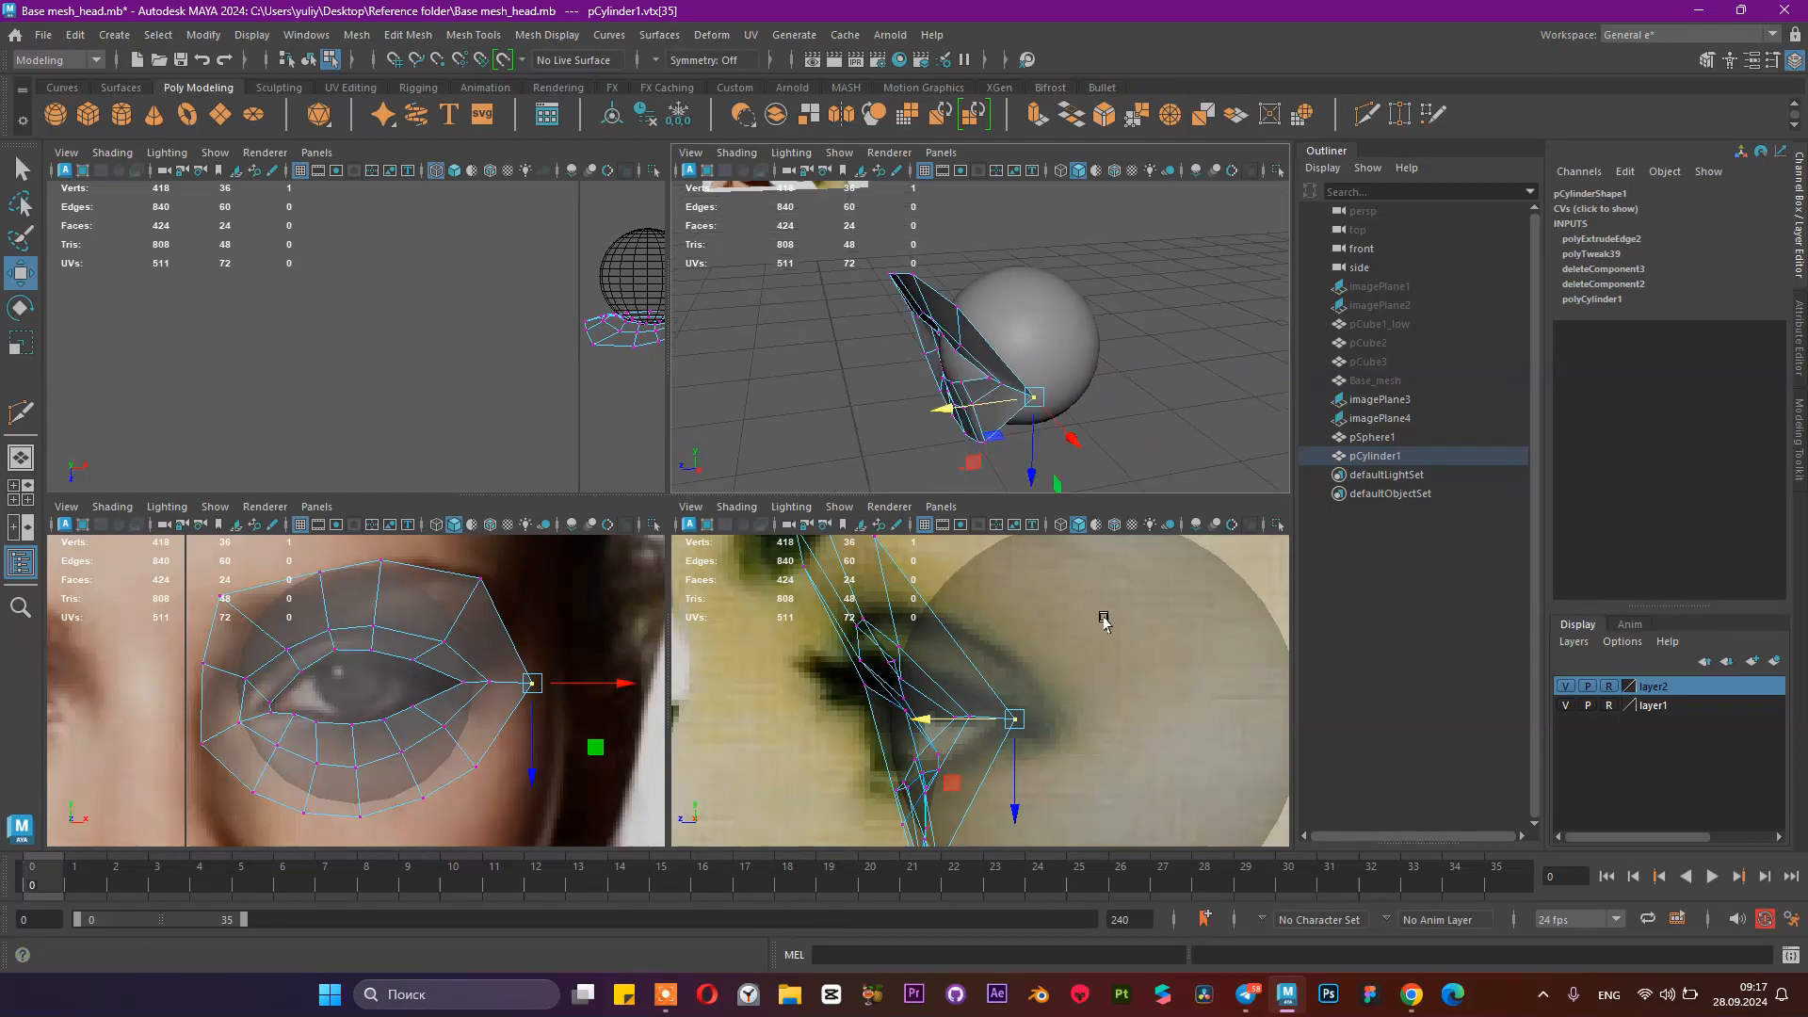
{"action": "left_click_drag", "start_coordinate": [927, 721], "coordinate": [1000, 721]}
{"action": "left_click_drag", "start_coordinate": [1051, 347], "coordinate": [1182, 312], "text": "alt"}
Step: Move the lower border vertex next to the outer corner back in depth in the side view
{"action": "left_click", "coordinate": [1119, 393]}
{"action": "middle_click_drag", "start_coordinate": [1154, 426], "coordinate": [1084, 317], "text": "alt"}
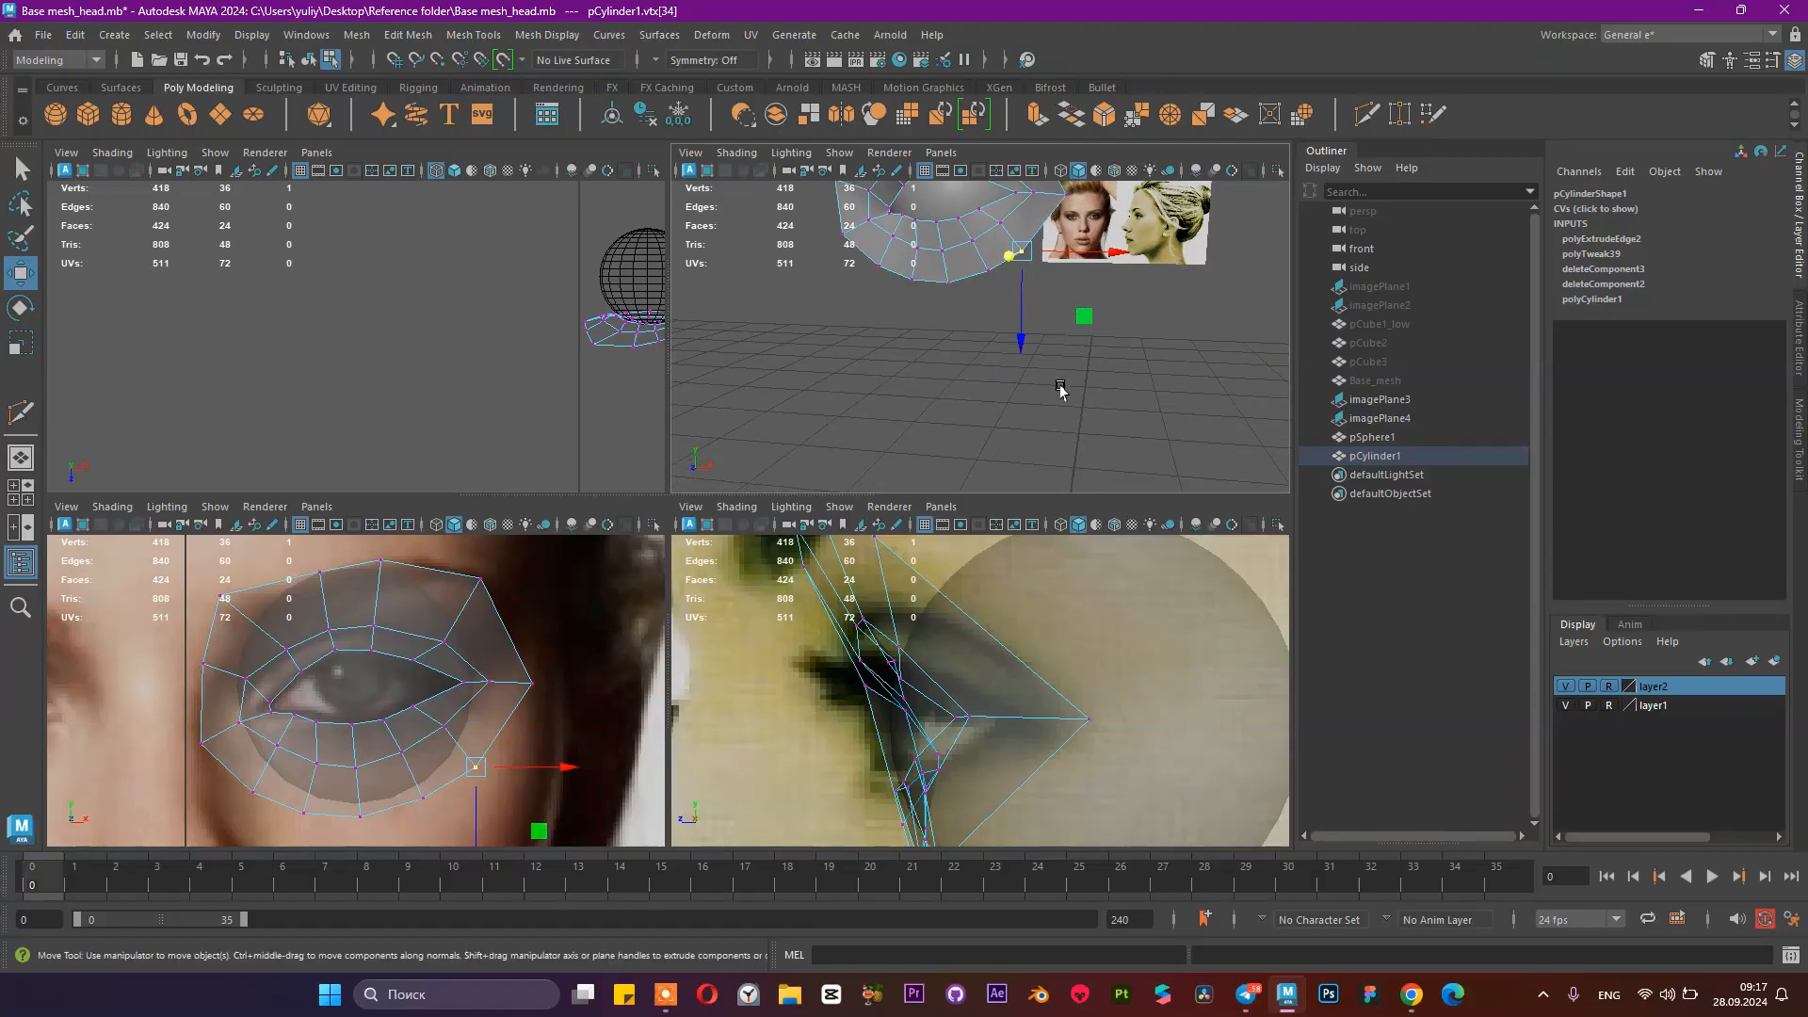
{"action": "middle_click_drag", "start_coordinate": [1037, 689], "coordinate": [1055, 510], "text": "alt"}
{"action": "left_click_drag", "start_coordinate": [874, 688], "coordinate": [946, 690]}
{"action": "scroll", "coordinate": [944, 635], "scroll_direction": "down", "scroll_amount": 6}
{"action": "left_click_drag", "start_coordinate": [998, 273], "coordinate": [996, 327], "text": "alt"}
{"action": "scroll", "coordinate": [975, 305], "scroll_direction": "up", "scroll_amount": 4}
{"action": "scroll", "coordinate": [944, 307], "scroll_direction": "down", "scroll_amount": 2}
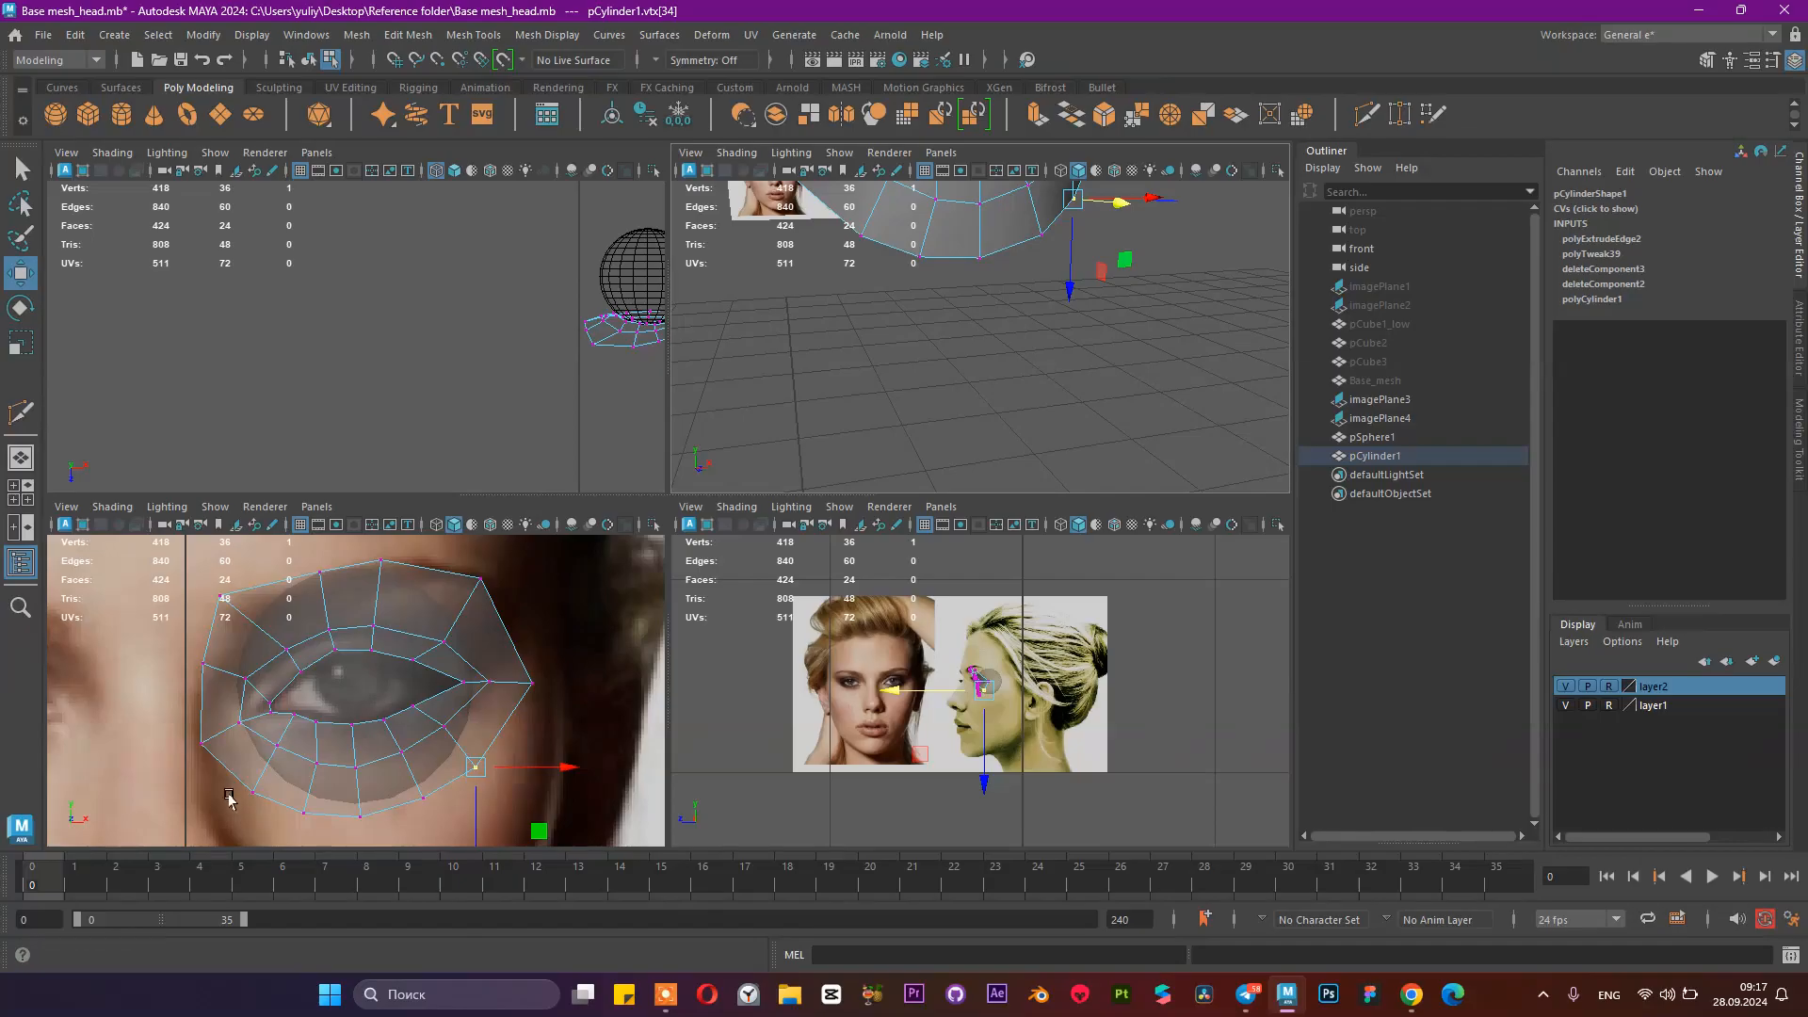
Step: Return the eyelid mesh to object mode, deselect it and save the scene
{"action": "key", "text": "space"}
{"action": "left_click_drag", "start_coordinate": [1021, 368], "coordinate": [613, 302], "text": "alt"}
{"action": "right_click_drag", "start_coordinate": [613, 302], "coordinate": [667, 267]}
{"action": "left_click", "coordinate": [807, 315]}
{"action": "left_click_drag", "start_coordinate": [807, 314], "coordinate": [711, 417], "text": "alt"}
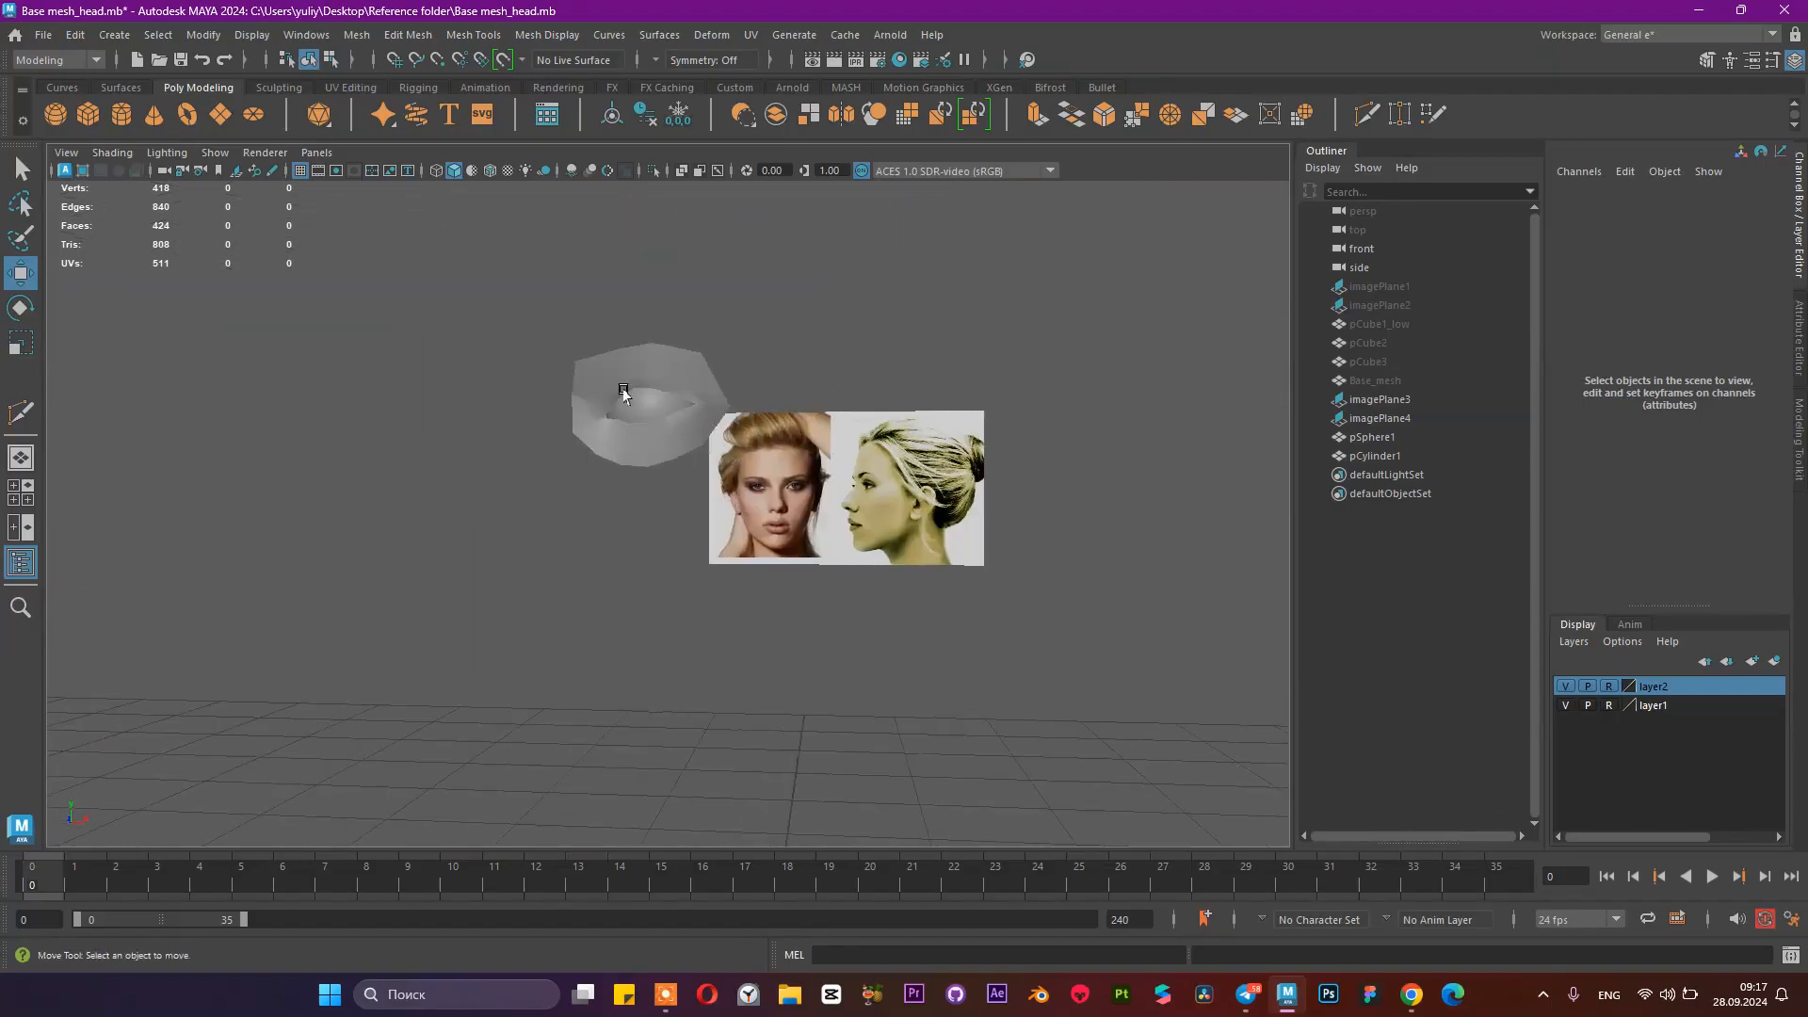
{"action": "left_click_drag", "start_coordinate": [881, 419], "coordinate": [803, 433], "text": "alt"}
{"action": "key", "text": "ctrl+s"}
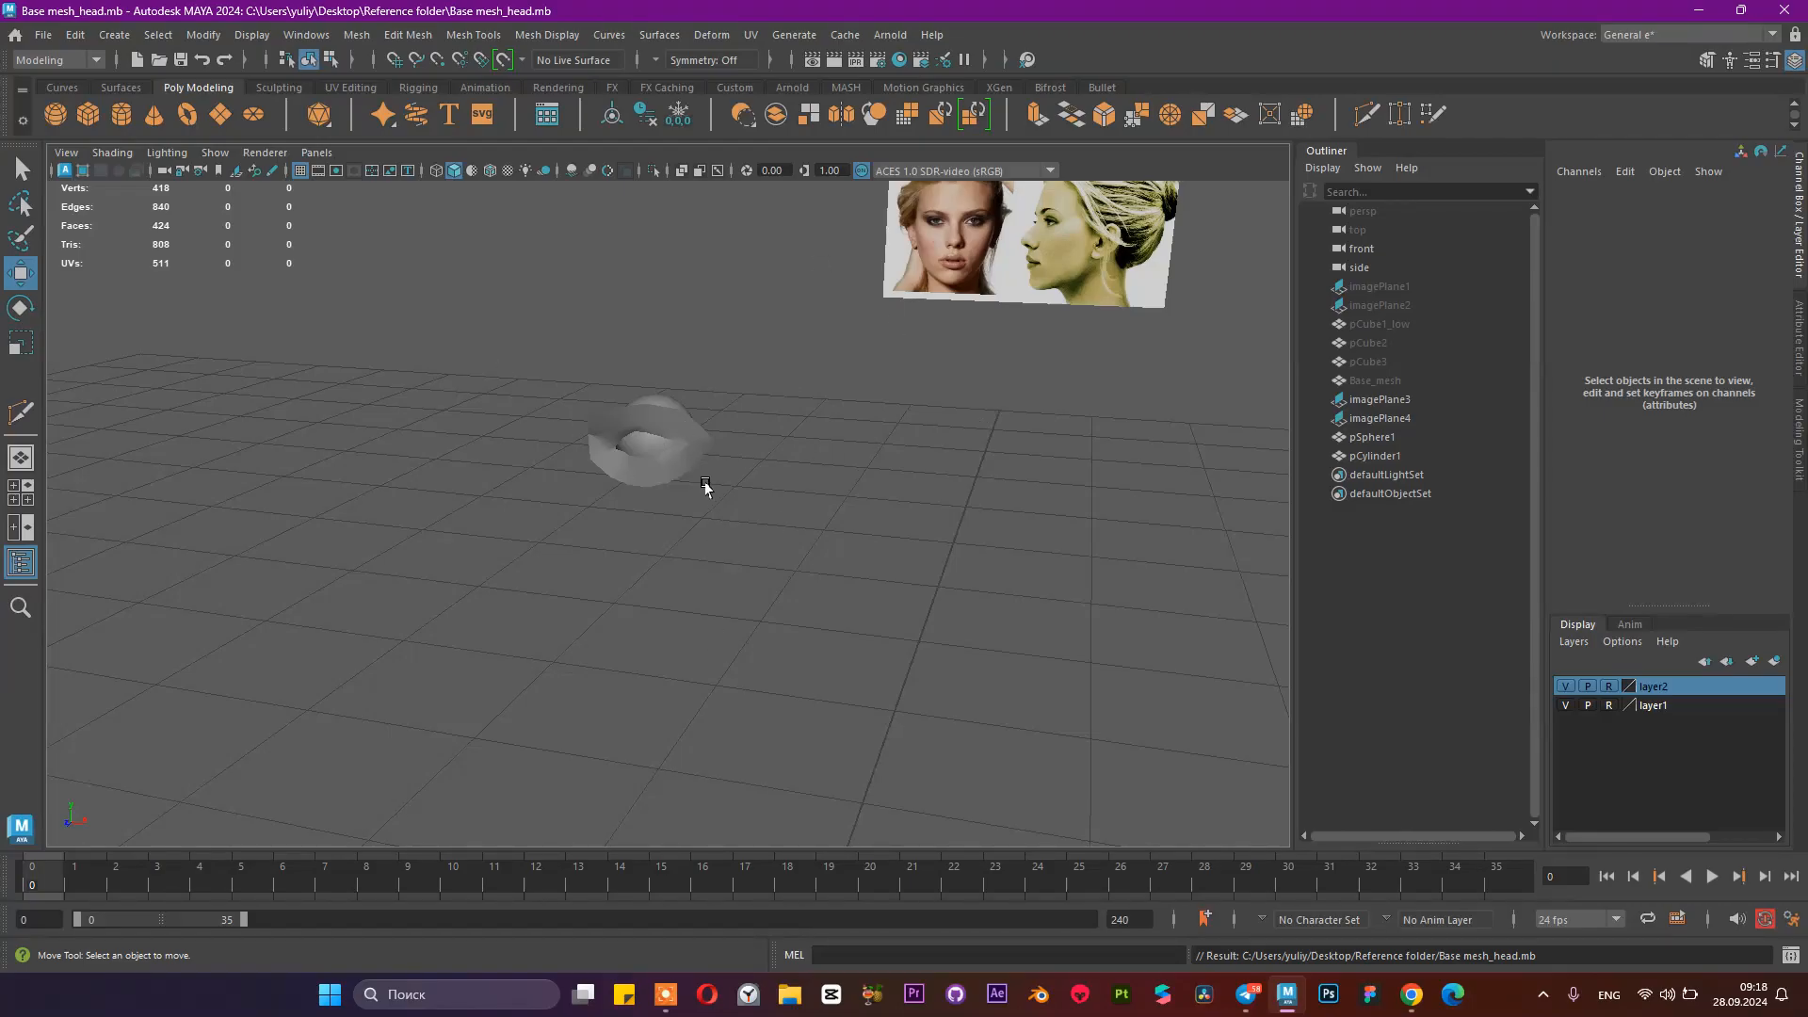
Step: Save the scene again and add a polygon cube at the origin as a base block for the head
{"action": "key", "text": "space"}
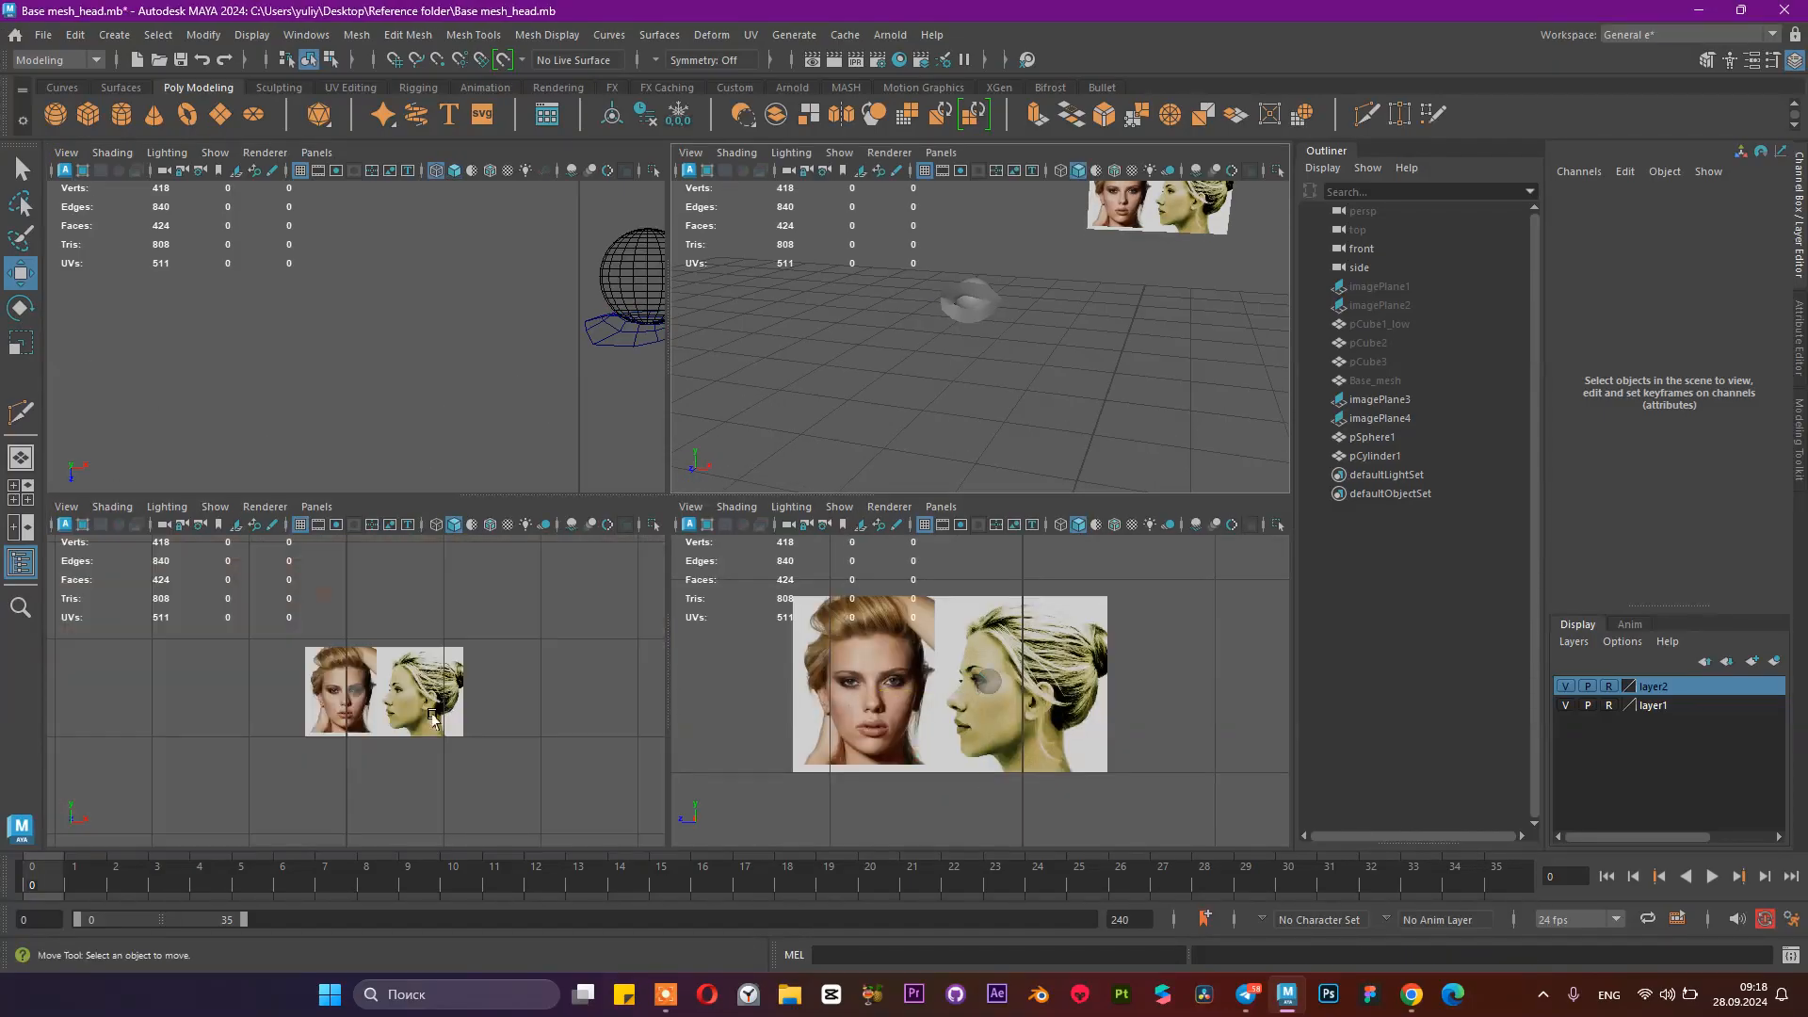
{"action": "scroll", "coordinate": [313, 689], "scroll_direction": "up", "scroll_amount": 5}
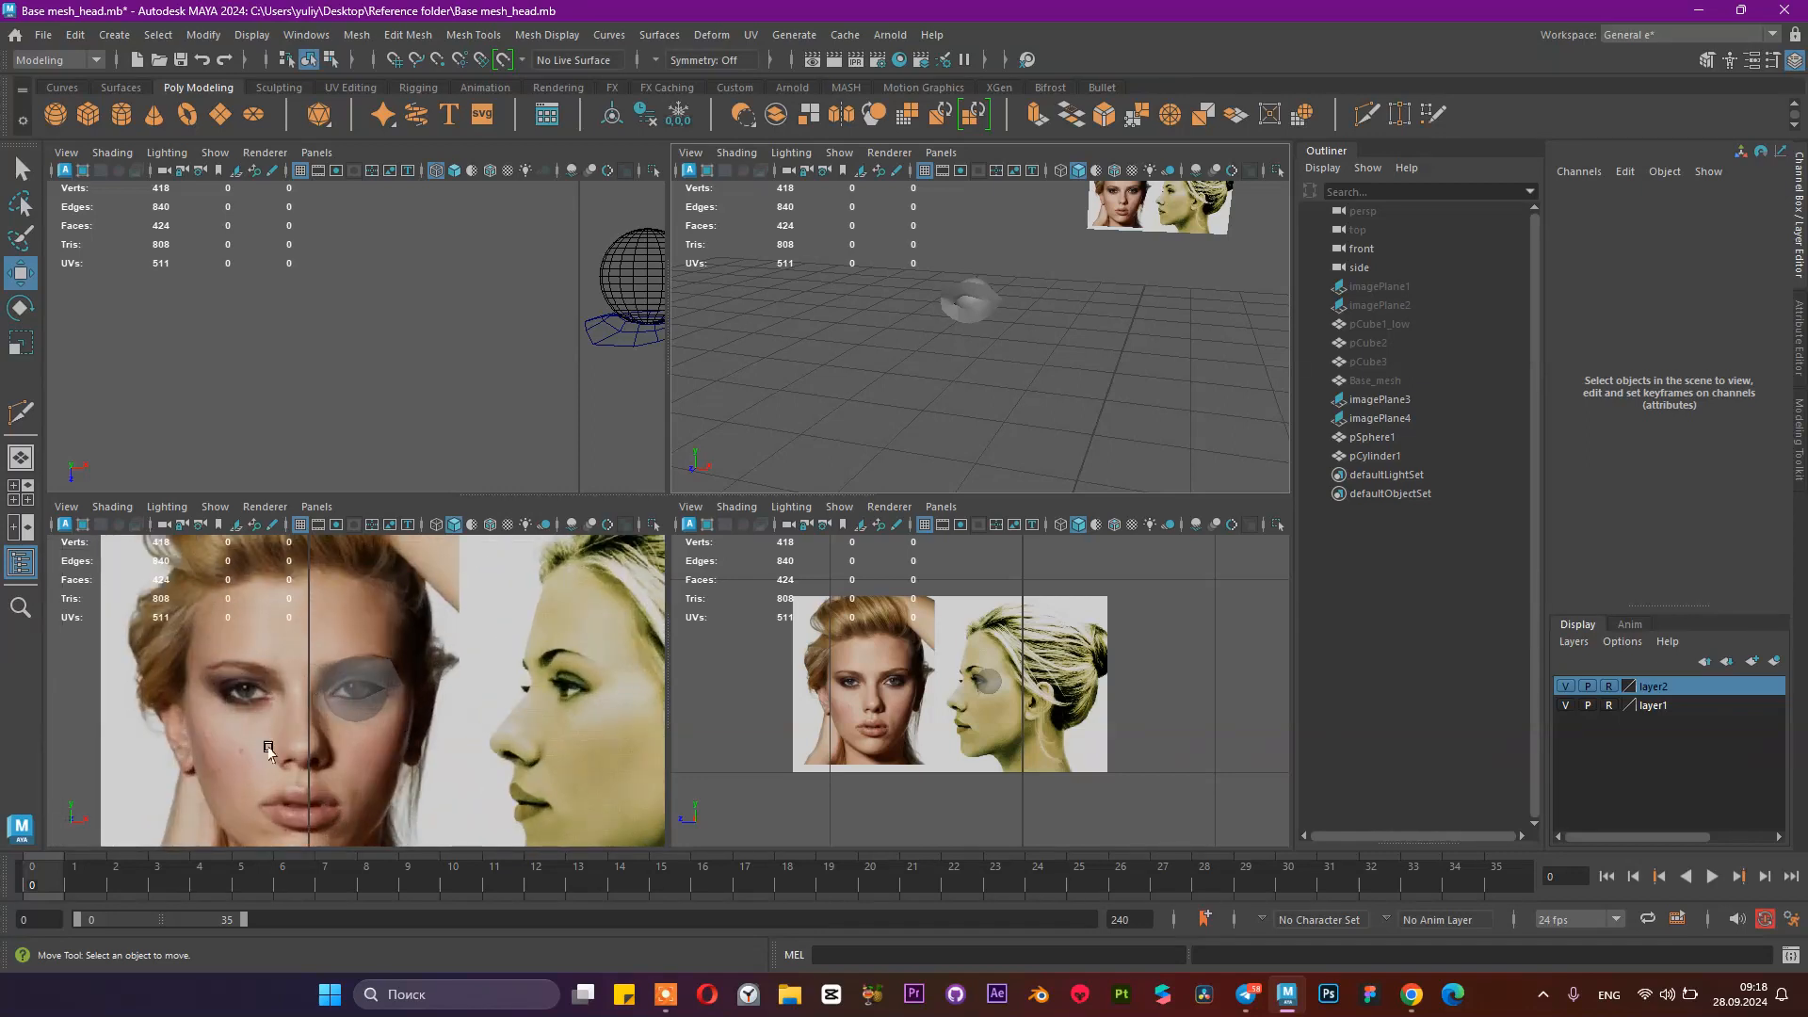
{"action": "scroll", "coordinate": [372, 653], "scroll_direction": "up", "scroll_amount": 3}
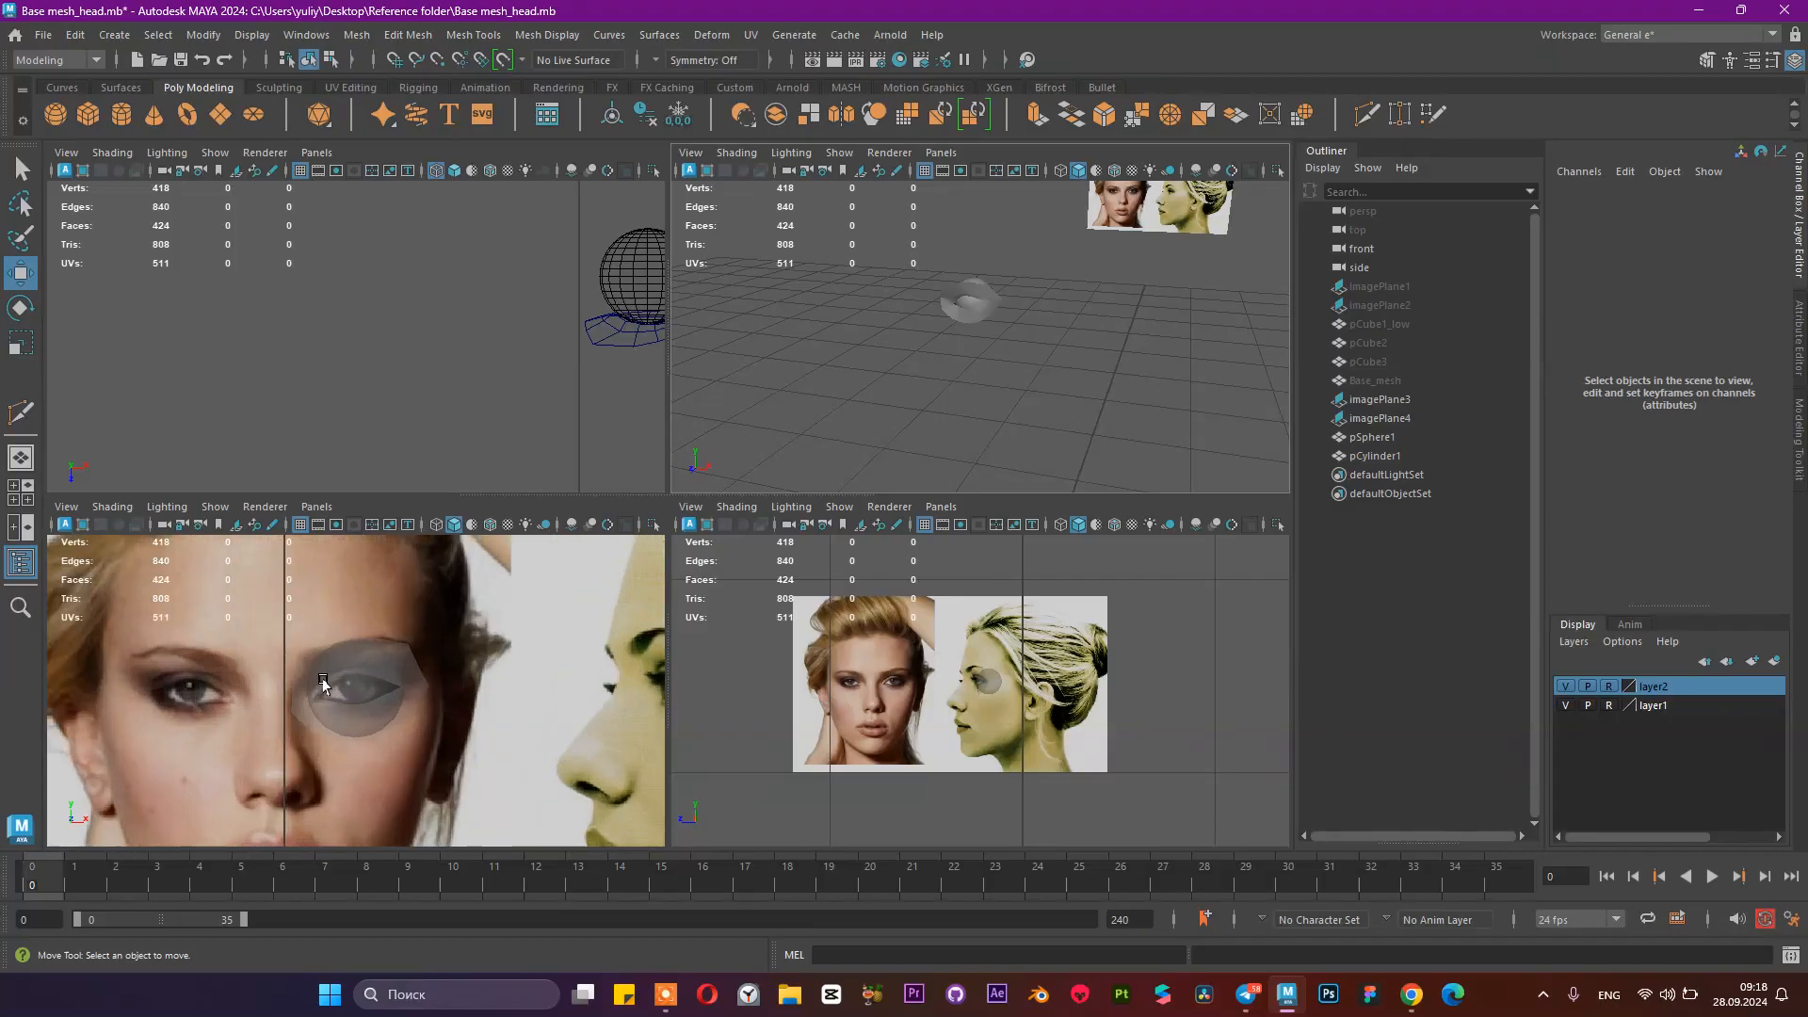
{"action": "scroll", "coordinate": [282, 646], "scroll_direction": "down", "scroll_amount": 10}
{"action": "scroll", "coordinate": [284, 645], "scroll_direction": "up", "scroll_amount": 3}
{"action": "key", "text": "ctrl+s"}
{"action": "left_click", "coordinate": [93, 110]}
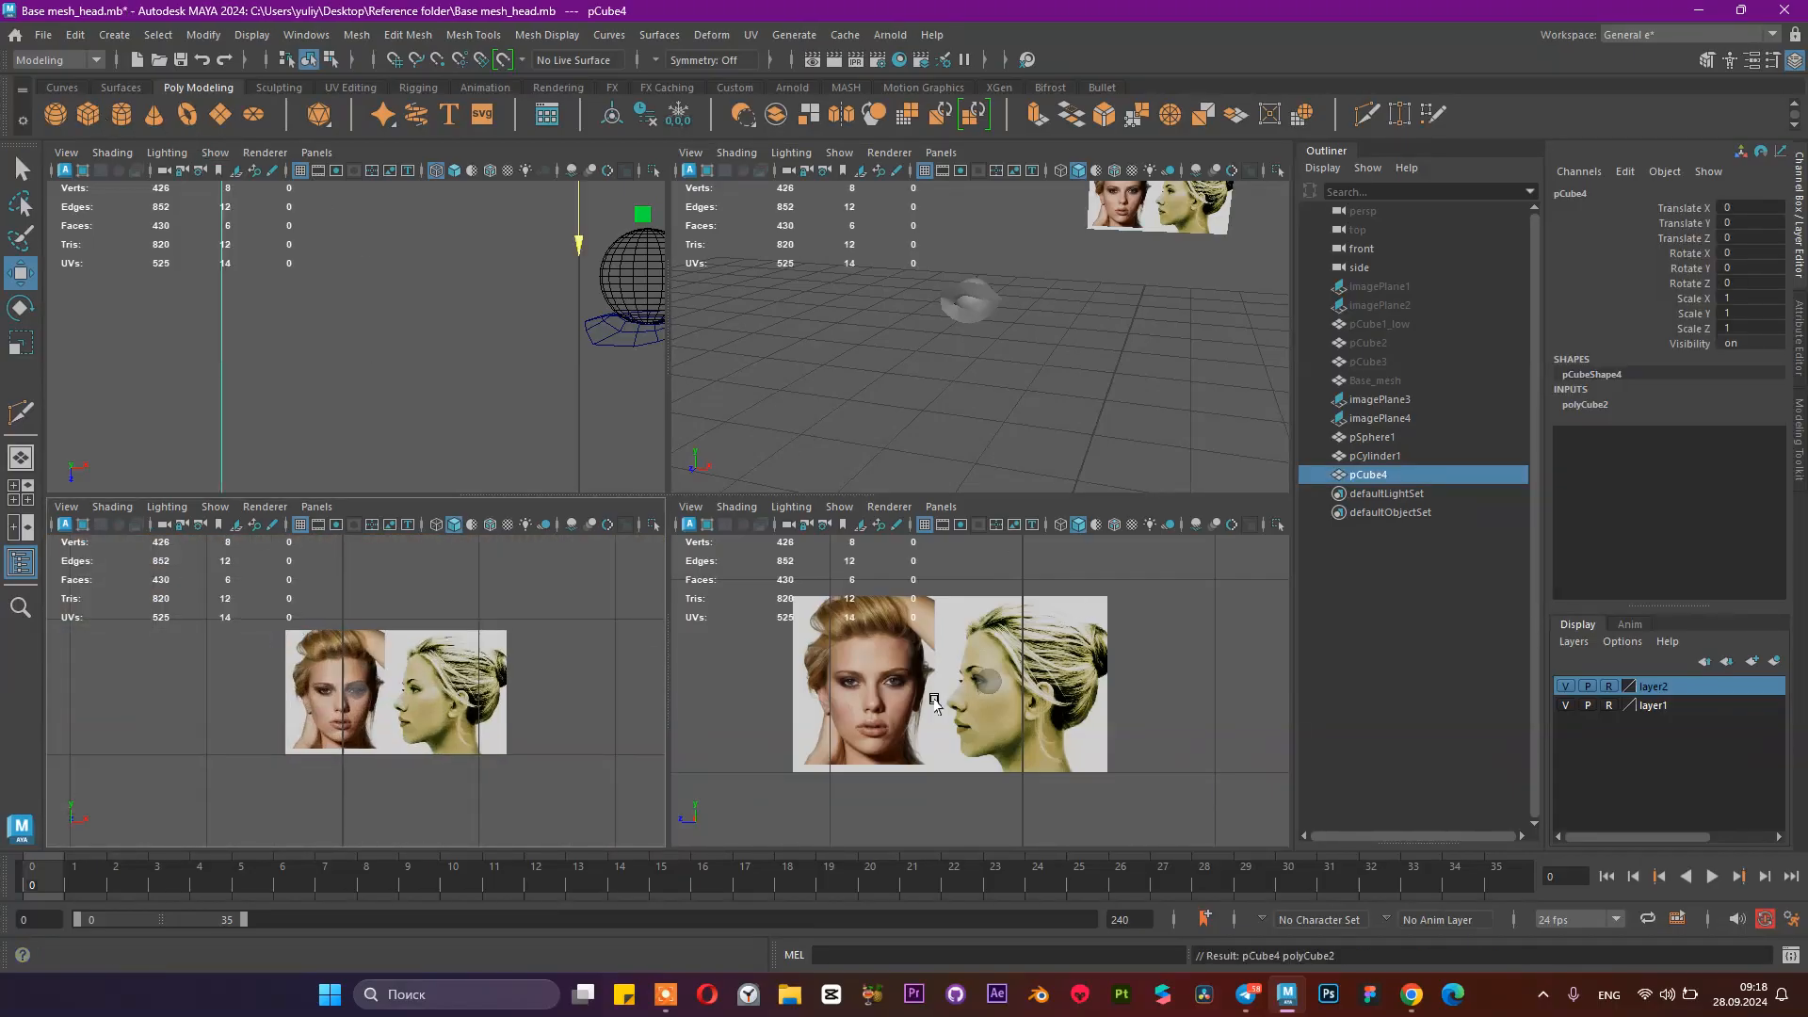
{"action": "scroll", "coordinate": [908, 407], "scroll_direction": "down", "scroll_amount": 4}
{"action": "scroll", "coordinate": [949, 420], "scroll_direction": "up", "scroll_amount": 2}
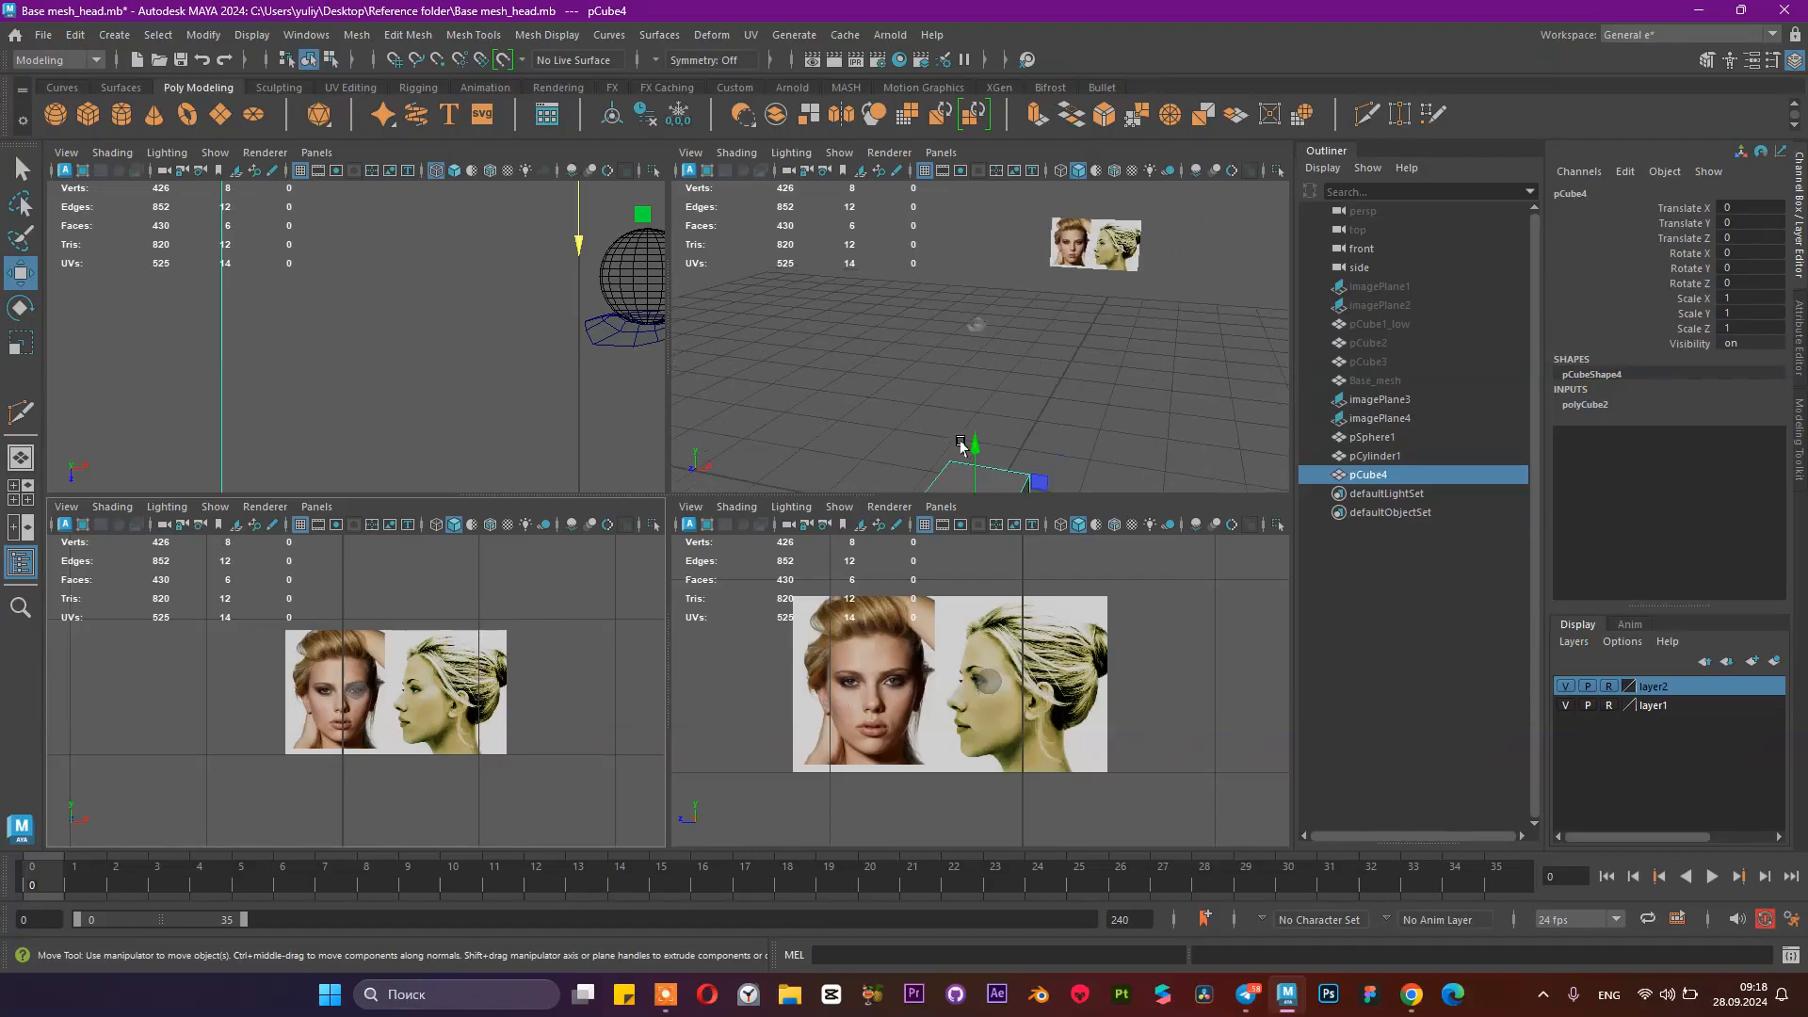
Step: Scale the cube uniformly to 0.36 and raise it to Translate Y 2.521, level with the face reference
{"action": "scroll", "coordinate": [494, 720], "scroll_direction": "down", "scroll_amount": 6}
{"action": "key", "text": "r"}
{"action": "left_click_drag", "start_coordinate": [369, 789], "coordinate": [346, 789]}
{"action": "key", "text": "w"}
{"action": "left_click_drag", "start_coordinate": [347, 695], "coordinate": [386, 610]}
Step: Enlarge the cube uniformly to a scale of 0.681 and lower it to Translate Y 2.454 to fit the profile head
{"action": "scroll", "coordinate": [979, 696], "scroll_direction": "up", "scroll_amount": 6}
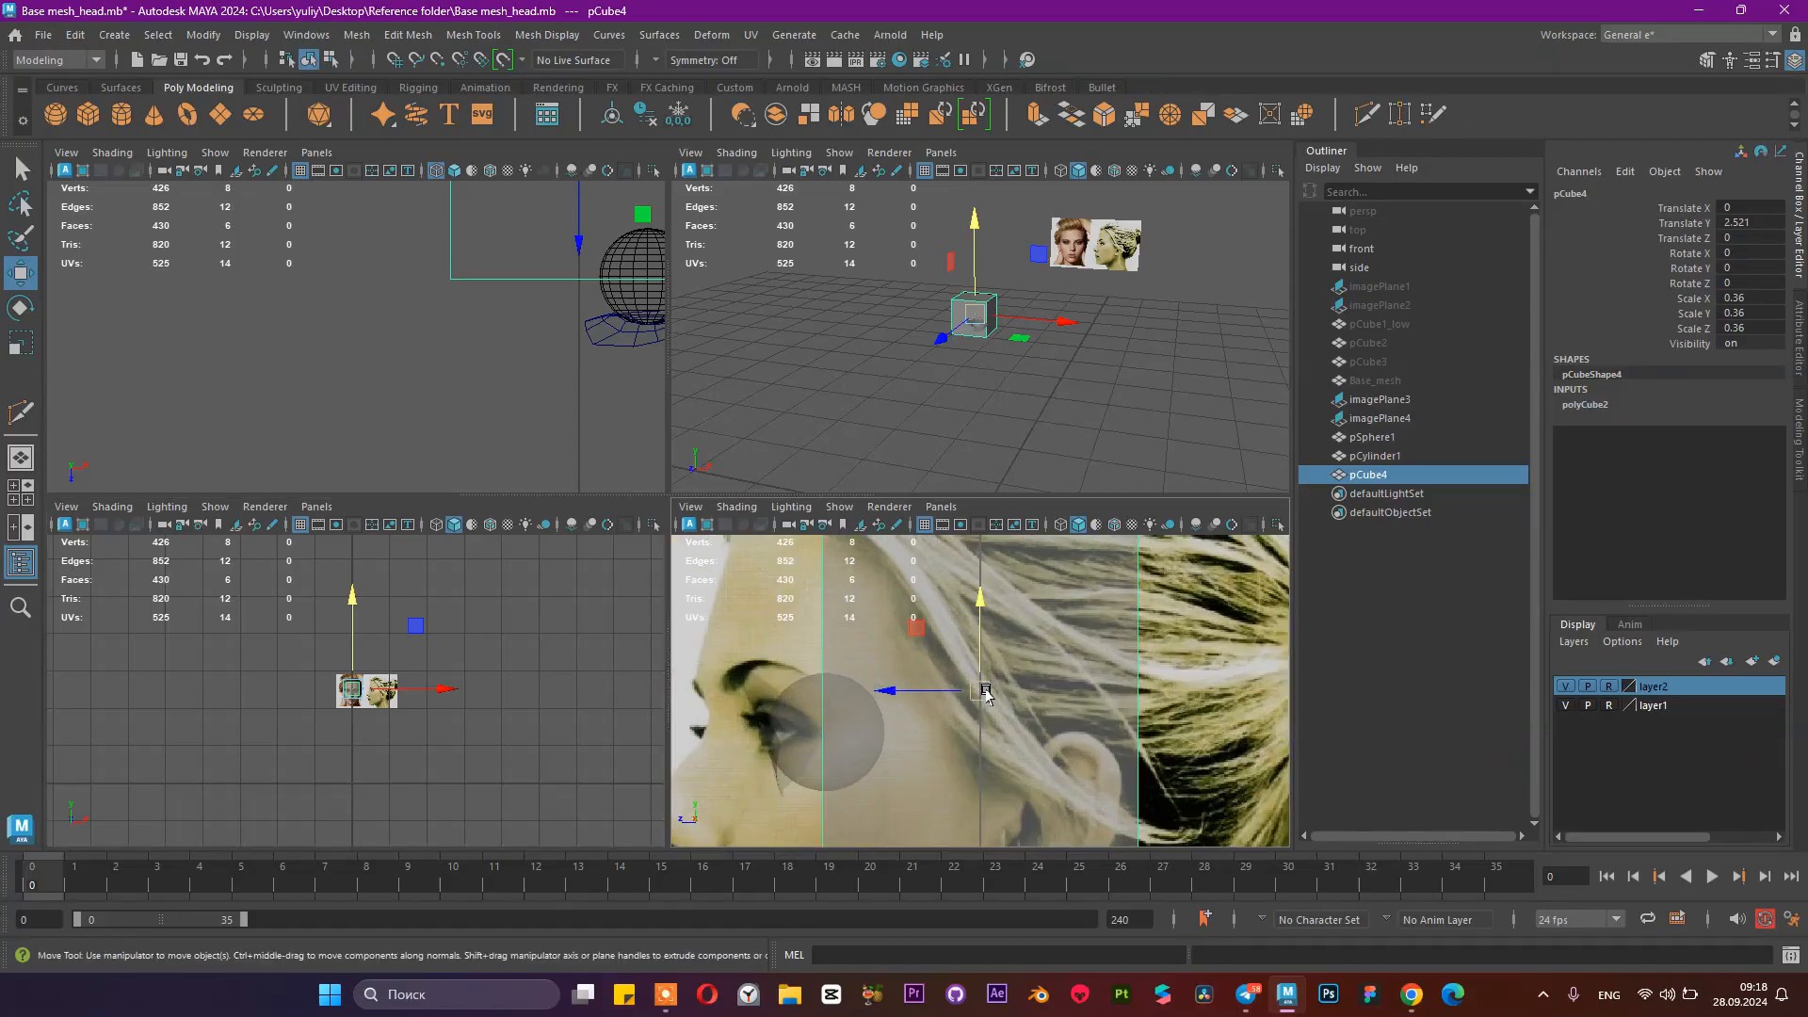
{"action": "scroll", "coordinate": [979, 697], "scroll_direction": "down", "scroll_amount": 8}
{"action": "scroll", "coordinate": [975, 701], "scroll_direction": "up", "scroll_amount": 3}
{"action": "key", "text": "r"}
{"action": "left_click_drag", "start_coordinate": [978, 695], "coordinate": [1031, 716]}
{"action": "key", "text": "w"}
{"action": "left_click_drag", "start_coordinate": [980, 610], "coordinate": [980, 622]}
Step: Narrow the cube to Scale X 0.485 to match the face width in the front reference
{"action": "scroll", "coordinate": [323, 647], "scroll_direction": "up", "scroll_amount": 10}
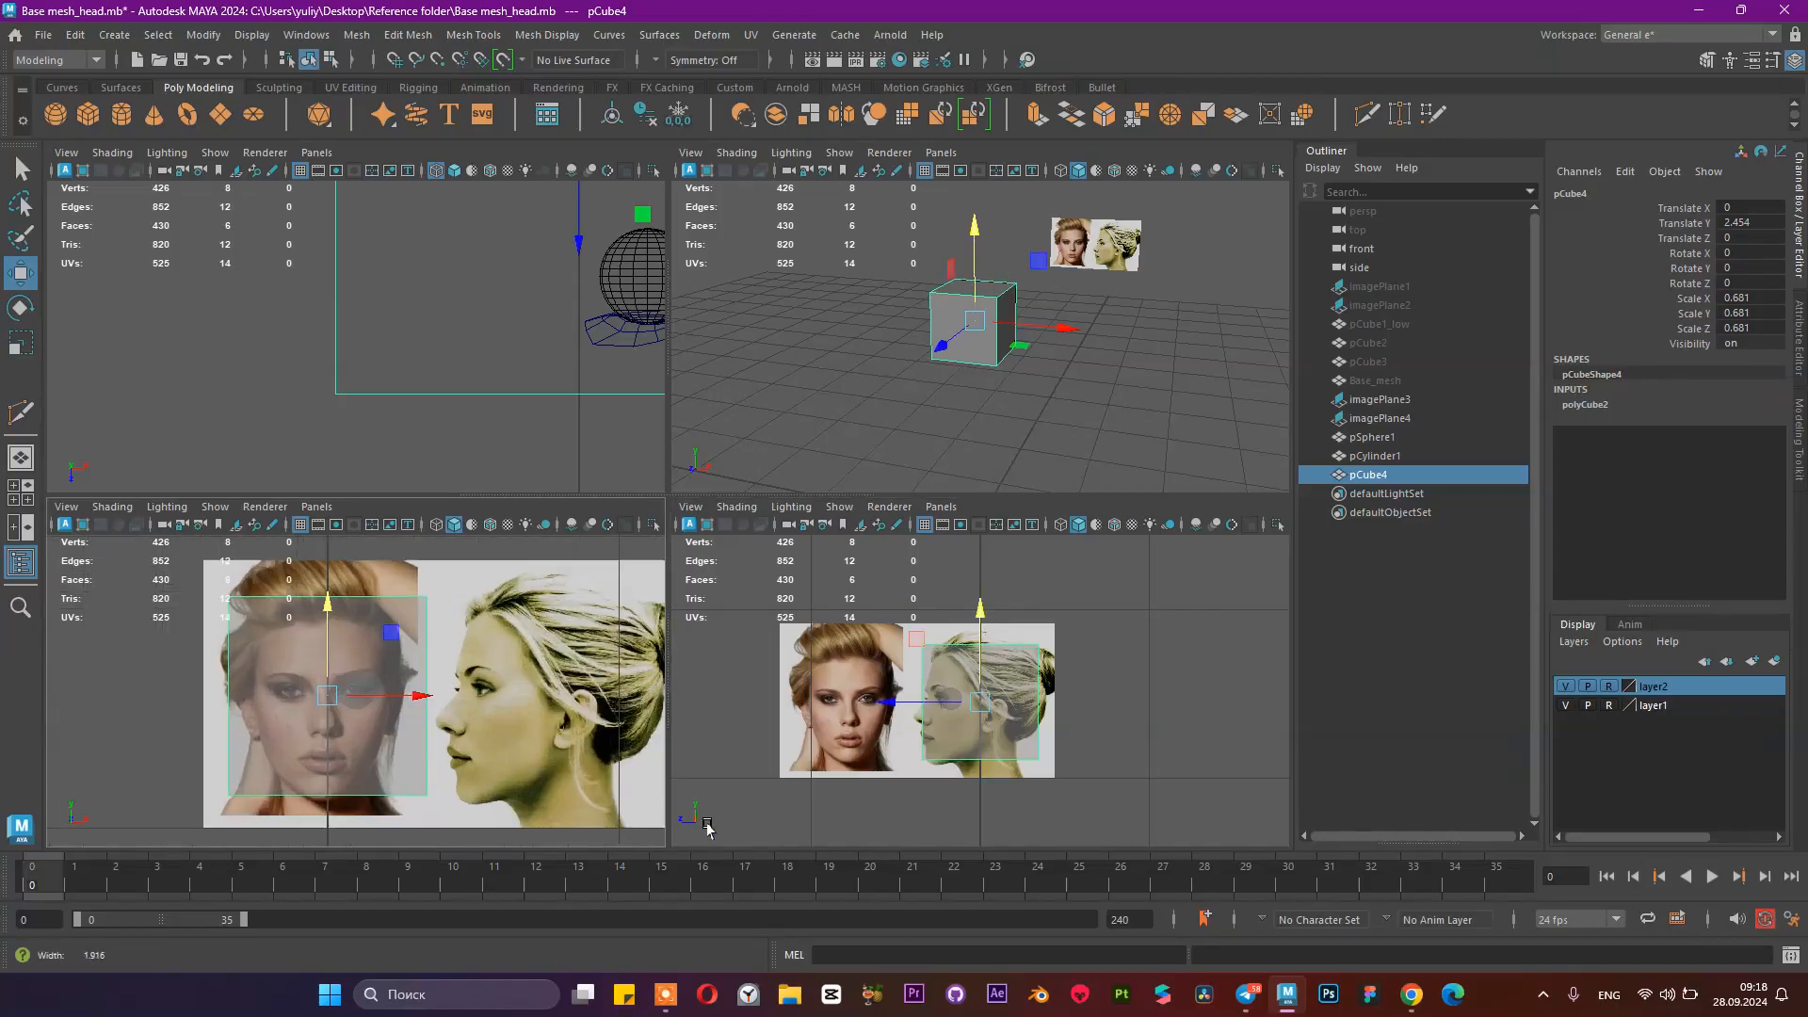
{"action": "key", "text": "r"}
{"action": "mouse_move", "coordinate": [403, 718]}
{"action": "left_mouse_down"}
{"action": "mouse_move", "coordinate": [375, 718]}
{"action": "mouse_move", "coordinate": [400, 714]}
{"action": "left_mouse_up"}
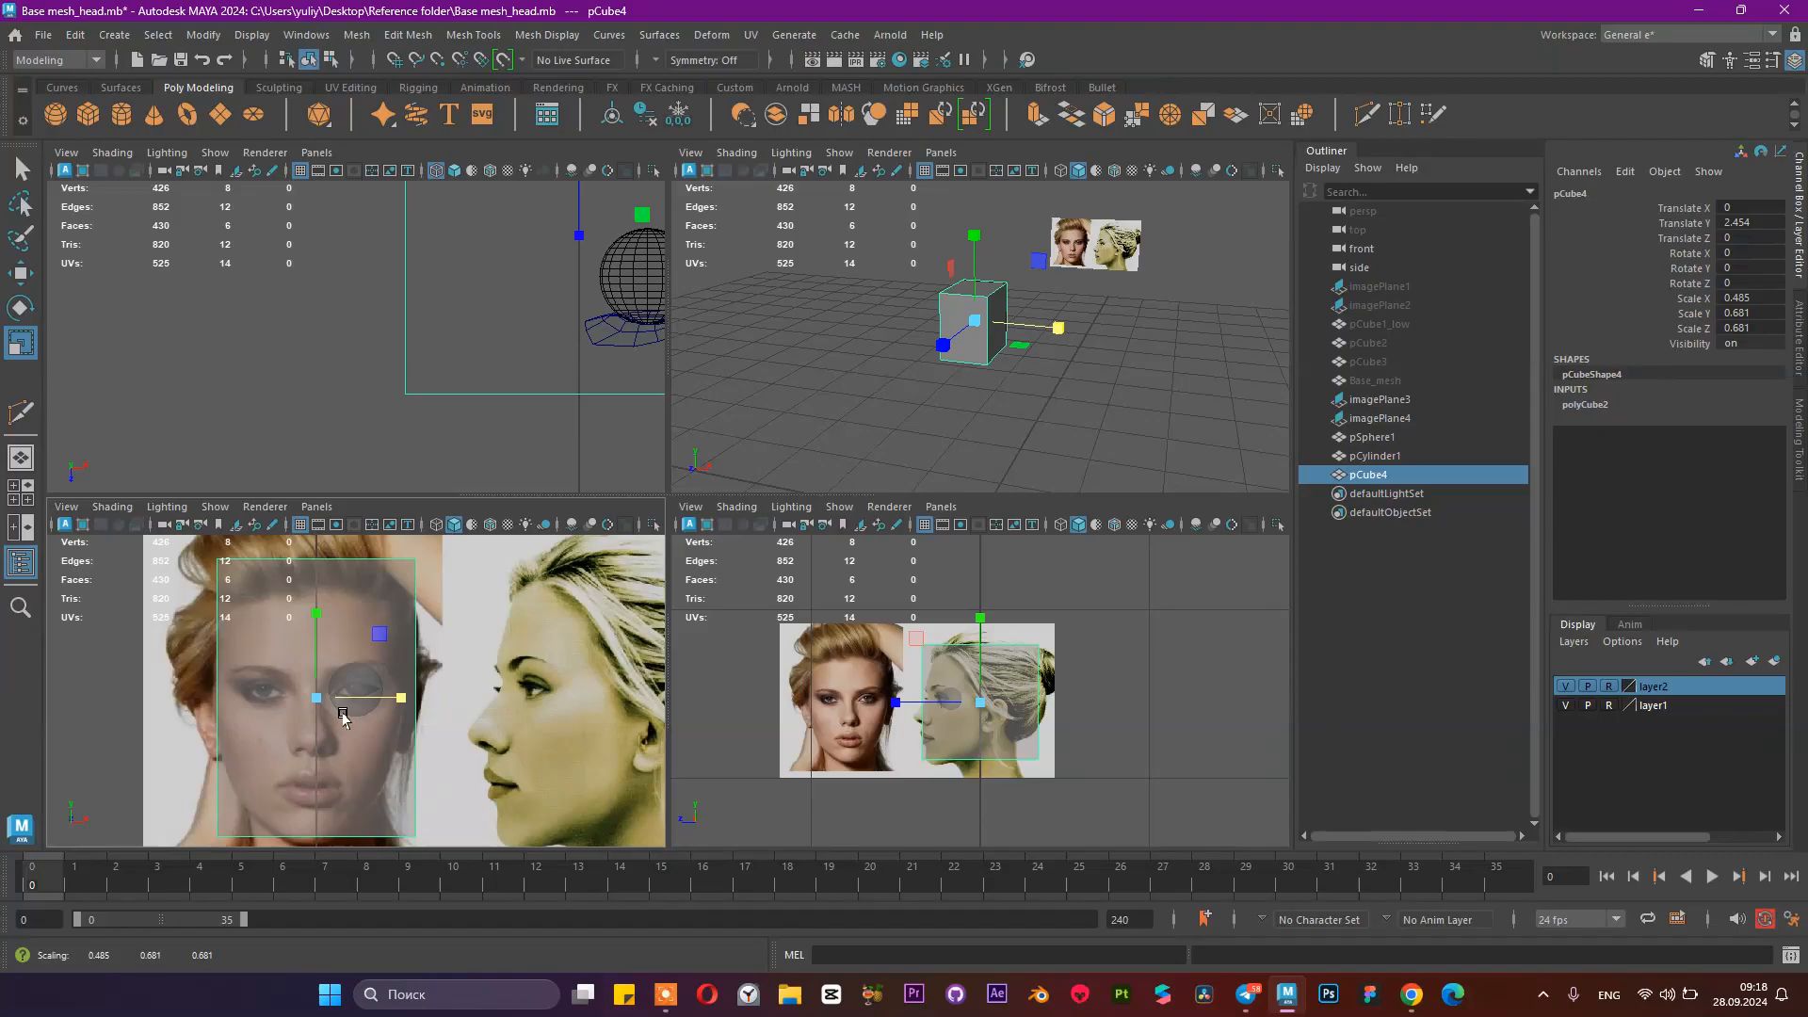
{"action": "scroll", "coordinate": [414, 710], "scroll_direction": "up", "scroll_amount": 3}
{"action": "scroll", "coordinate": [419, 708], "scroll_direction": "up", "scroll_amount": 2}
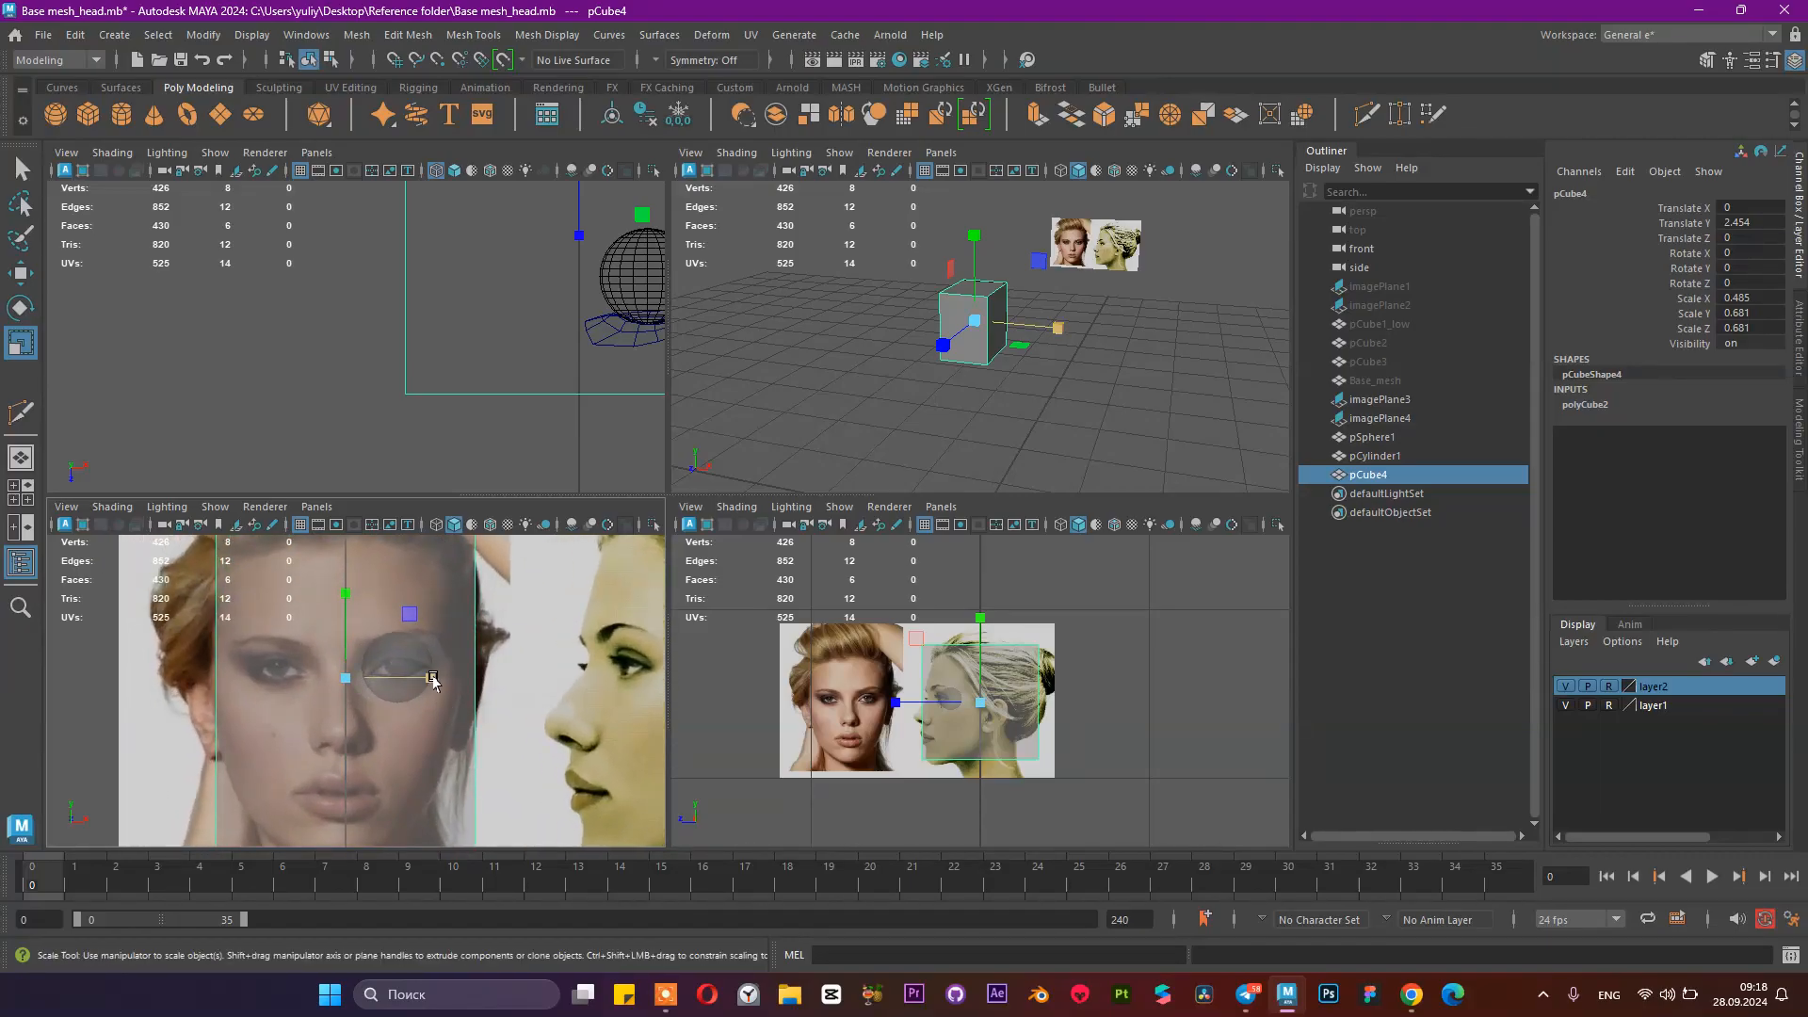
Step: Narrow the head cube horizontally to a Scale X of 0.417 to match the face width in the front reference
{"action": "left_click_drag", "start_coordinate": [430, 682], "coordinate": [416, 679]}
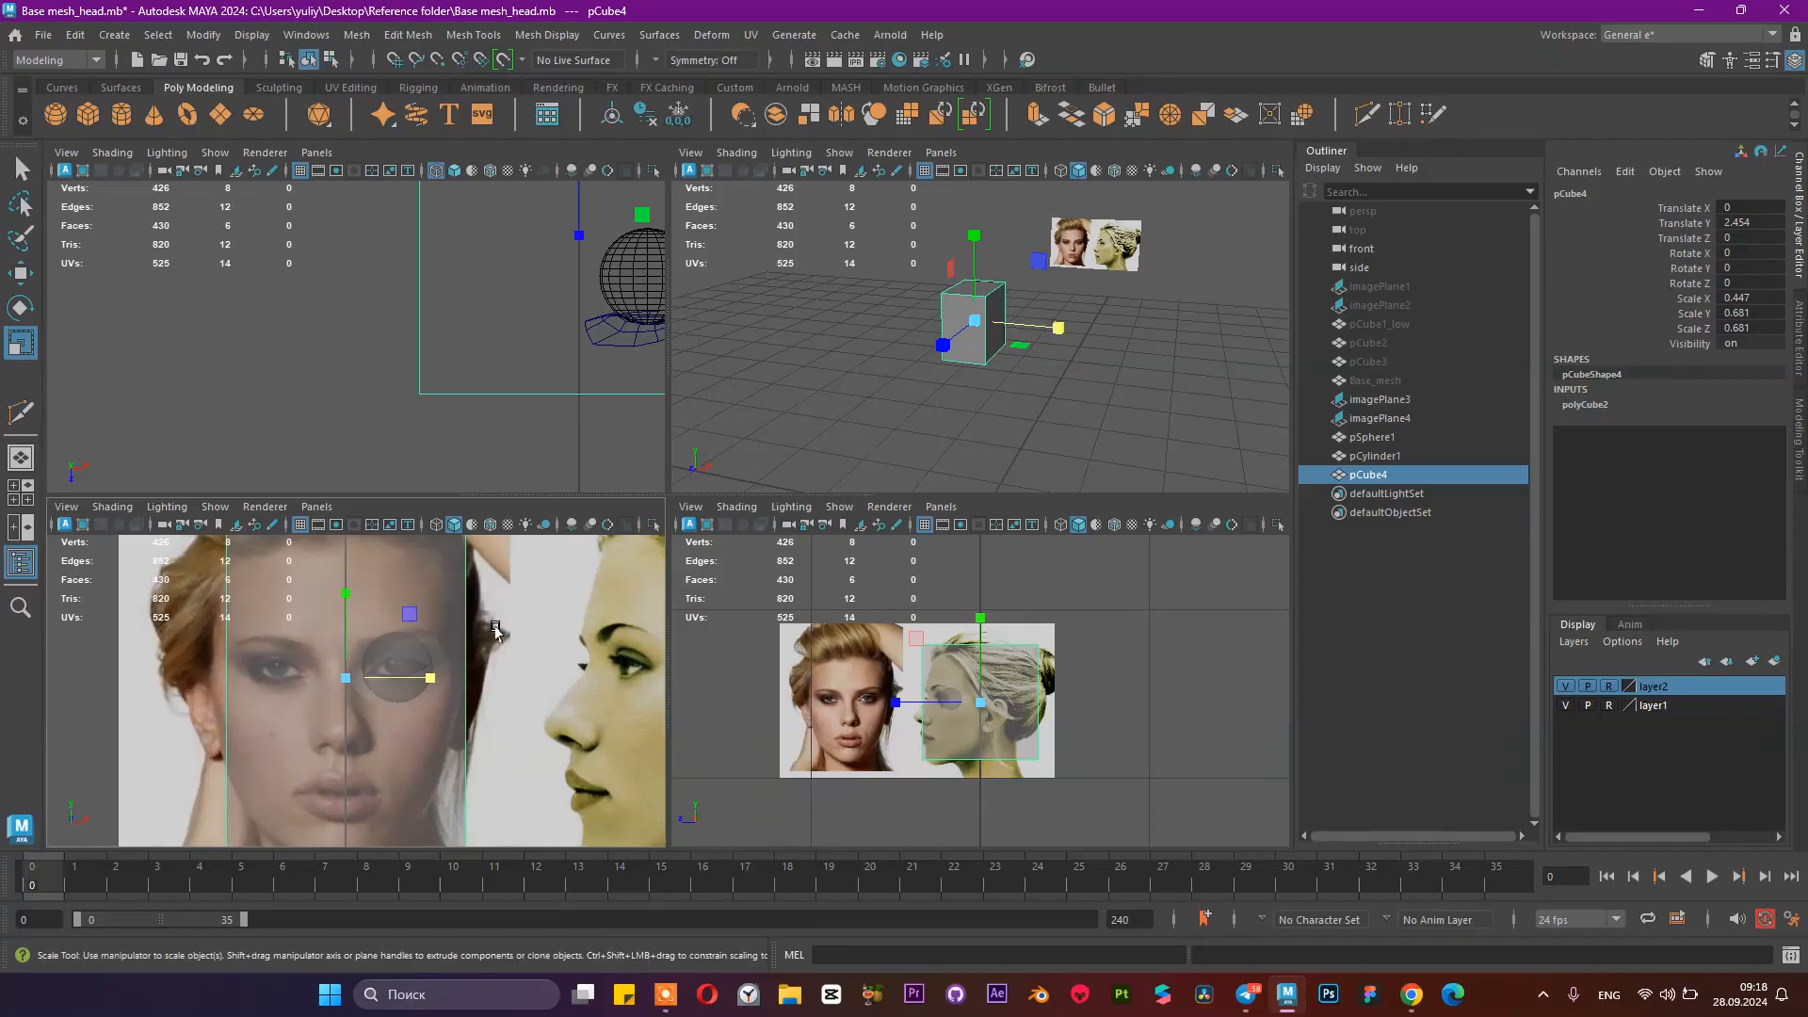
{"action": "mouse_move", "coordinate": [429, 678]}
{"action": "left_mouse_down"}
{"action": "mouse_move", "coordinate": [410, 680]}
{"action": "mouse_move", "coordinate": [426, 684]}
{"action": "left_mouse_up"}
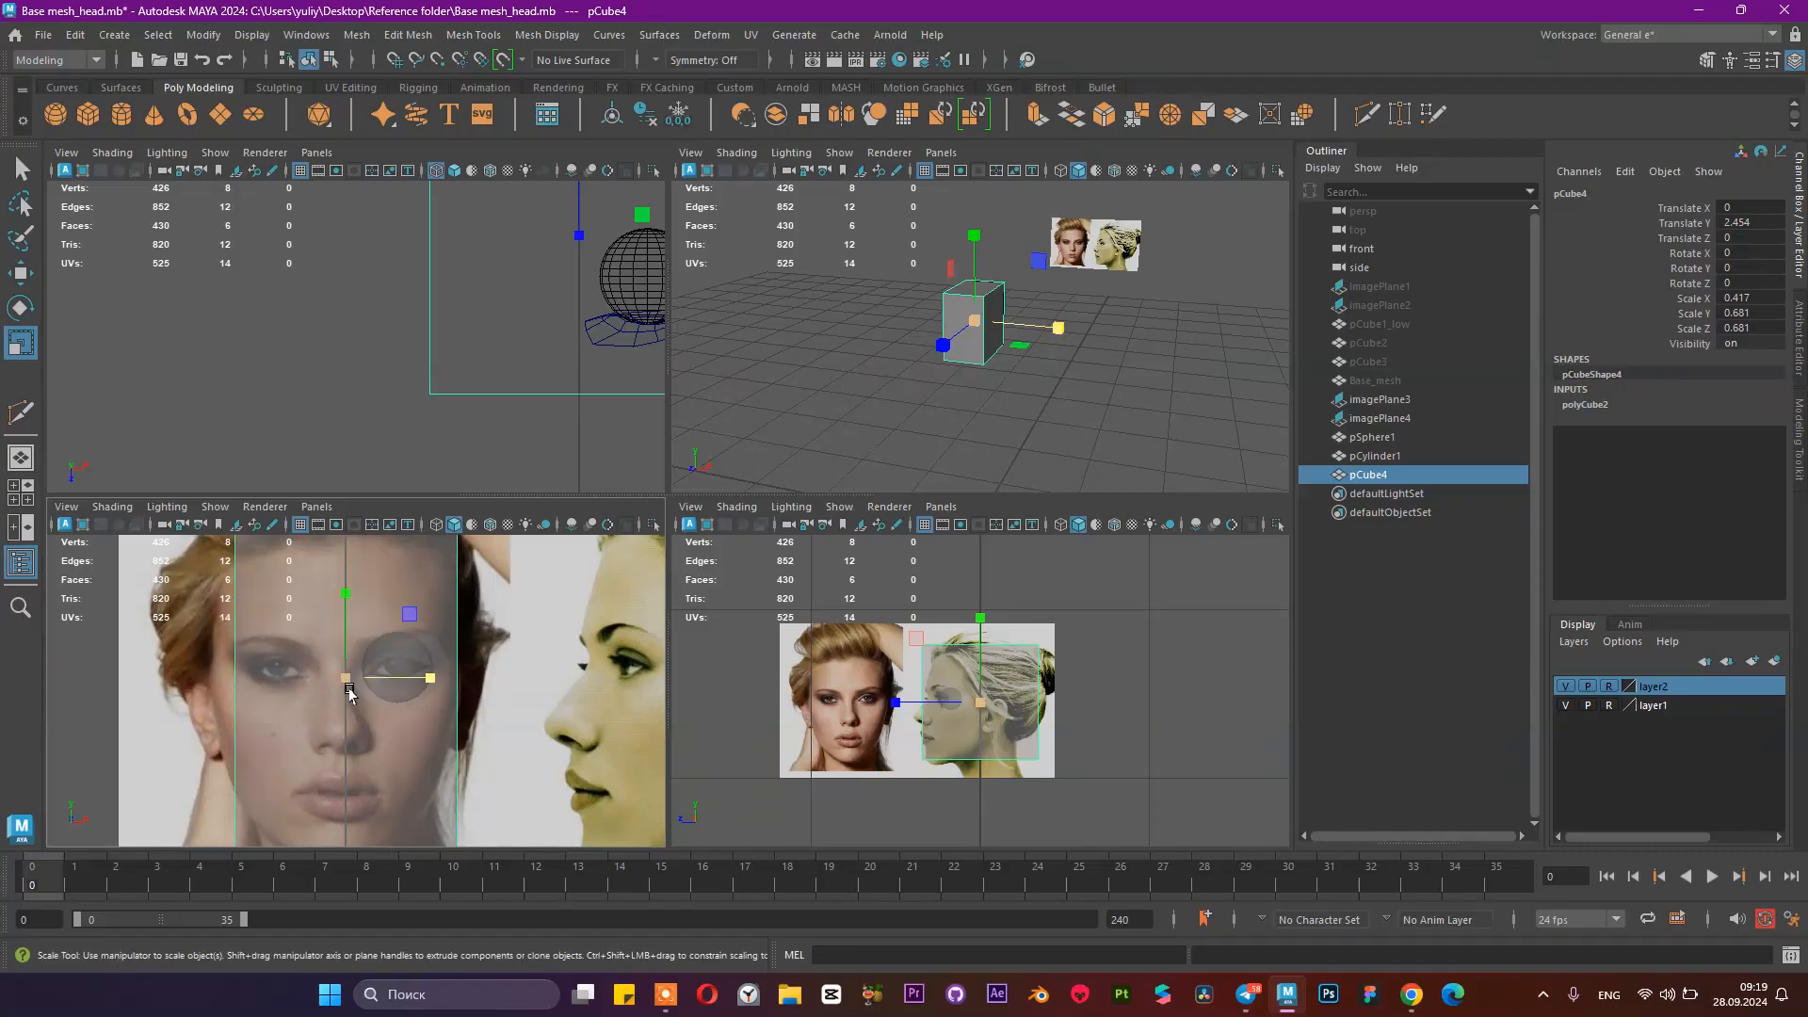
{"action": "scroll", "coordinate": [348, 695], "scroll_direction": "up", "scroll_amount": 4}
{"action": "scroll", "coordinate": [346, 697], "scroll_direction": "down", "scroll_amount": 6}
{"action": "scroll", "coordinate": [342, 701], "scroll_direction": "up", "scroll_amount": 3}
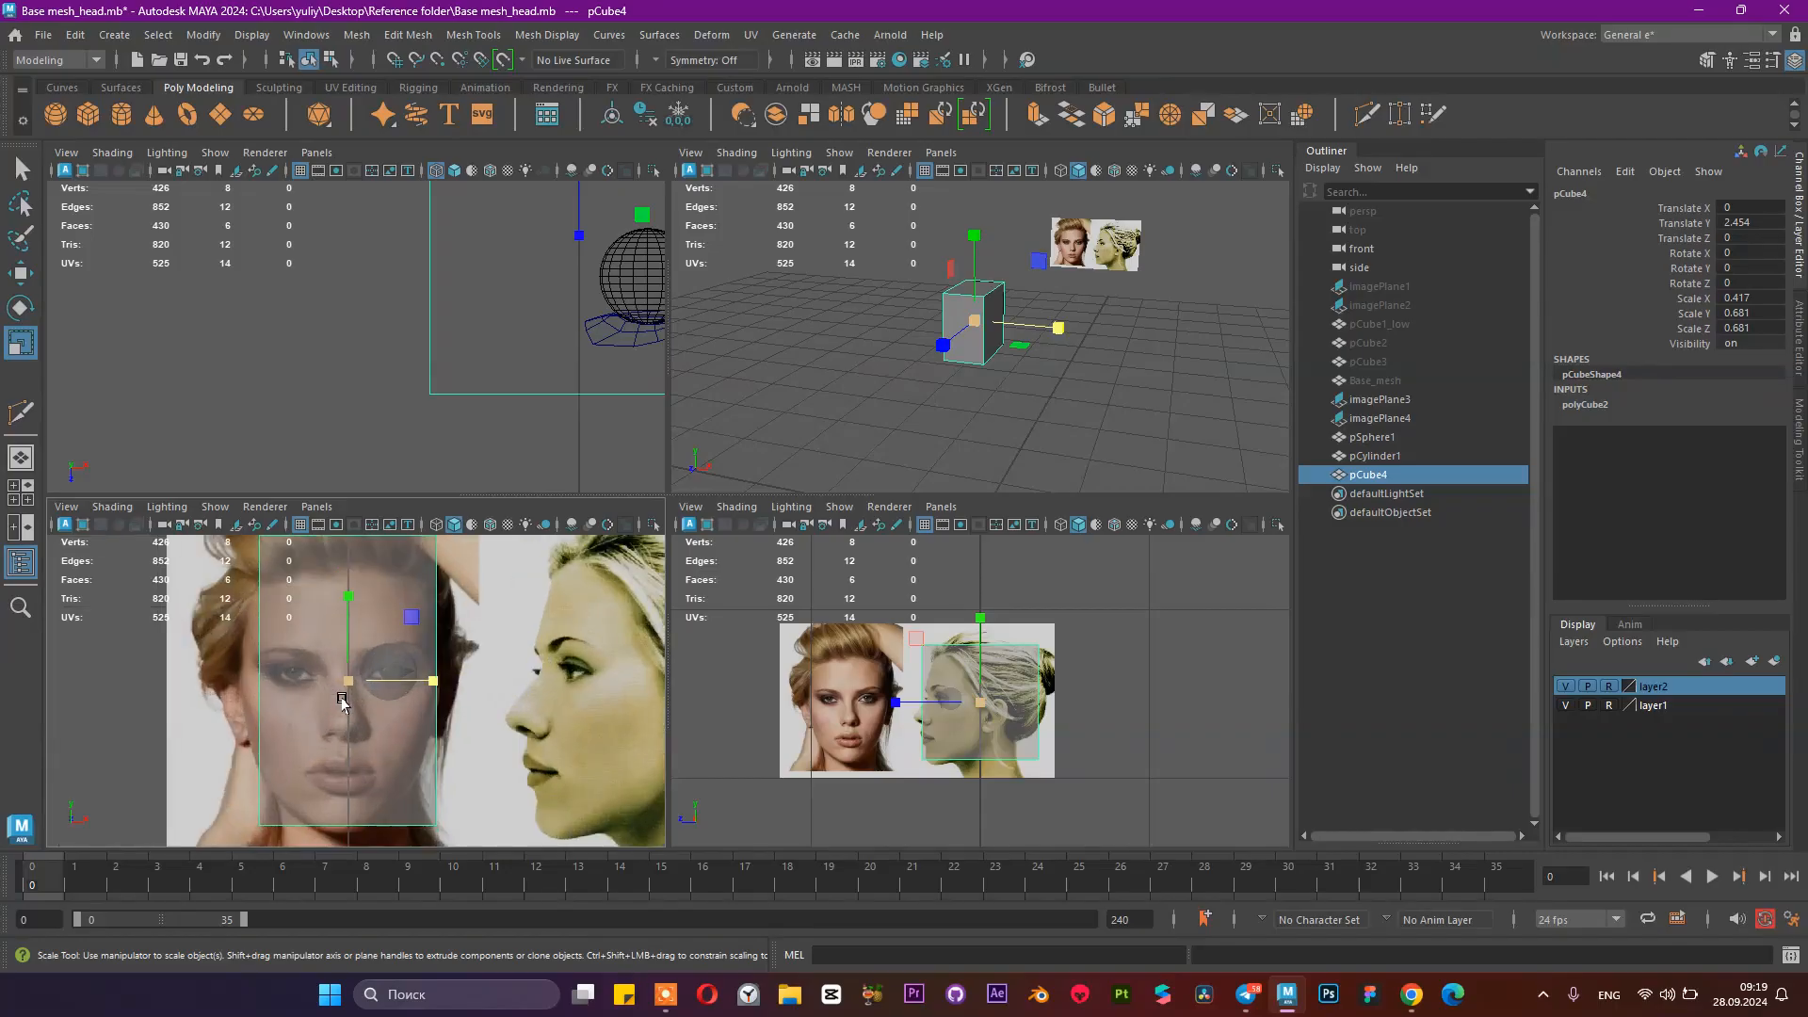
Step: Move the front reference image imagePlane3 slightly sideways to Translate X 0.398, centring the face on the vertical axis
{"action": "left_click", "coordinate": [1373, 456]}
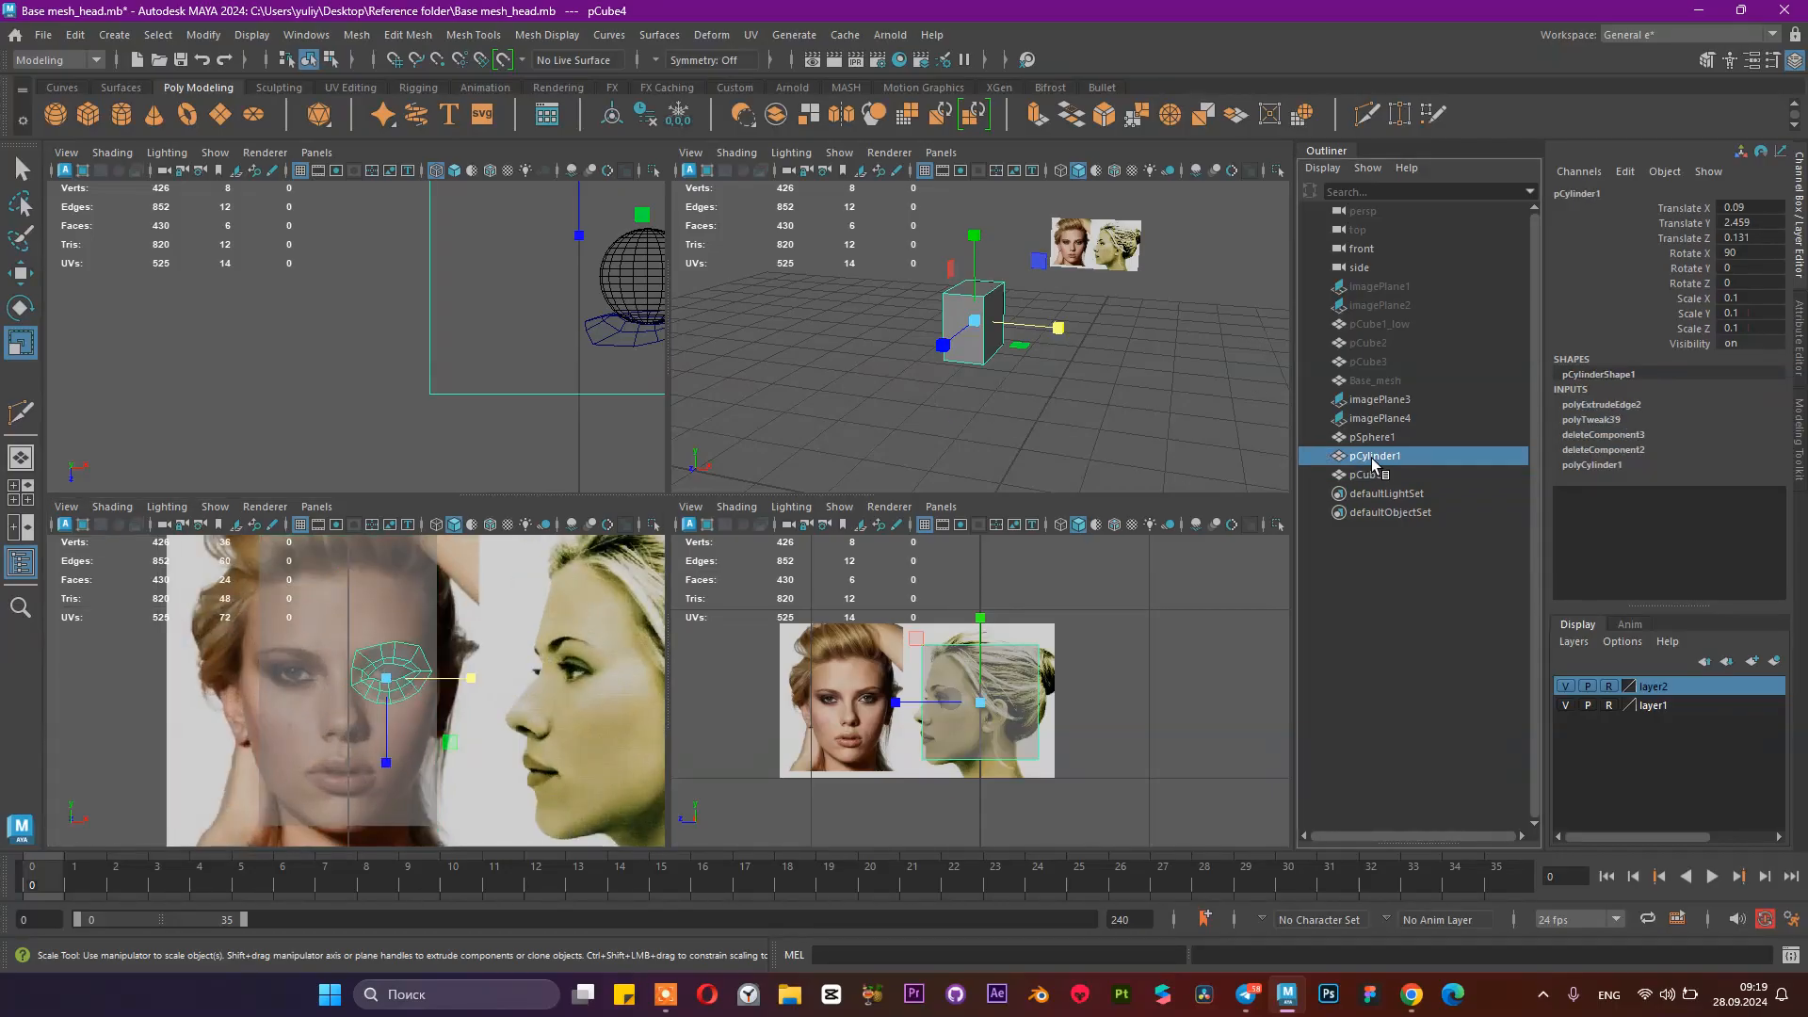
{"action": "left_click", "coordinate": [1413, 436]}
{"action": "left_click", "coordinate": [1433, 399]}
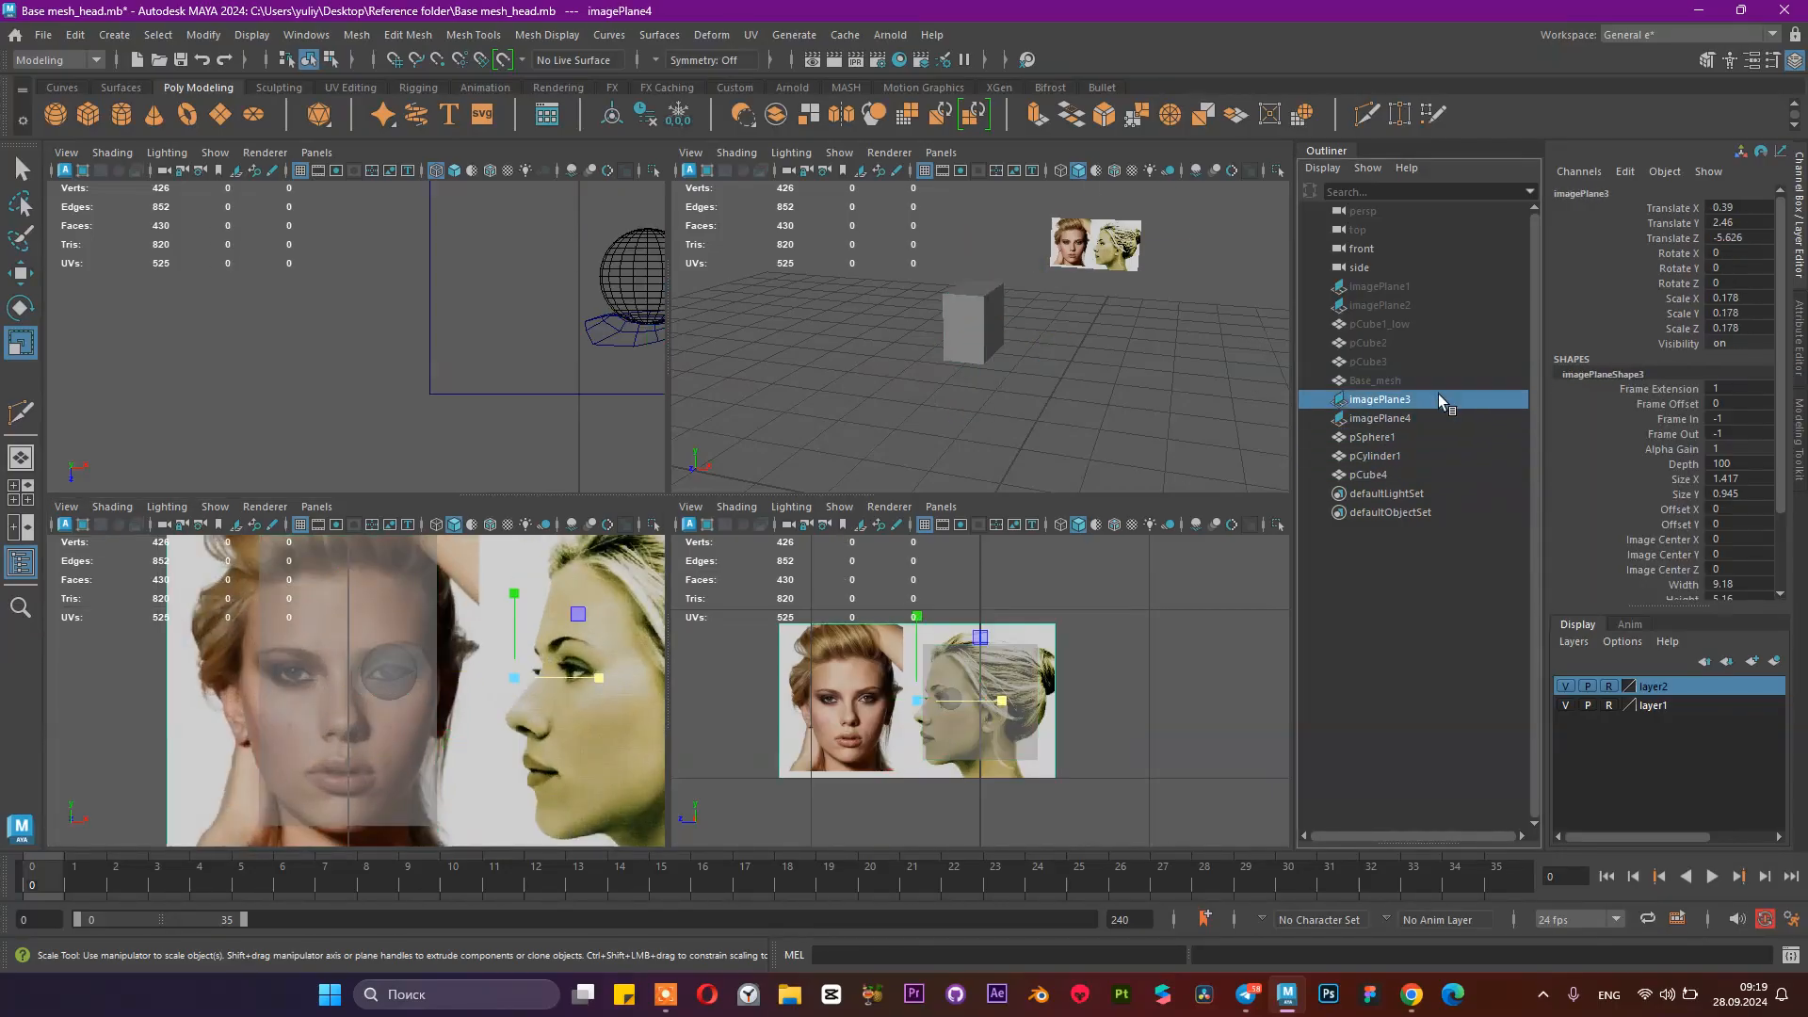
{"action": "left_click", "coordinate": [1401, 418]}
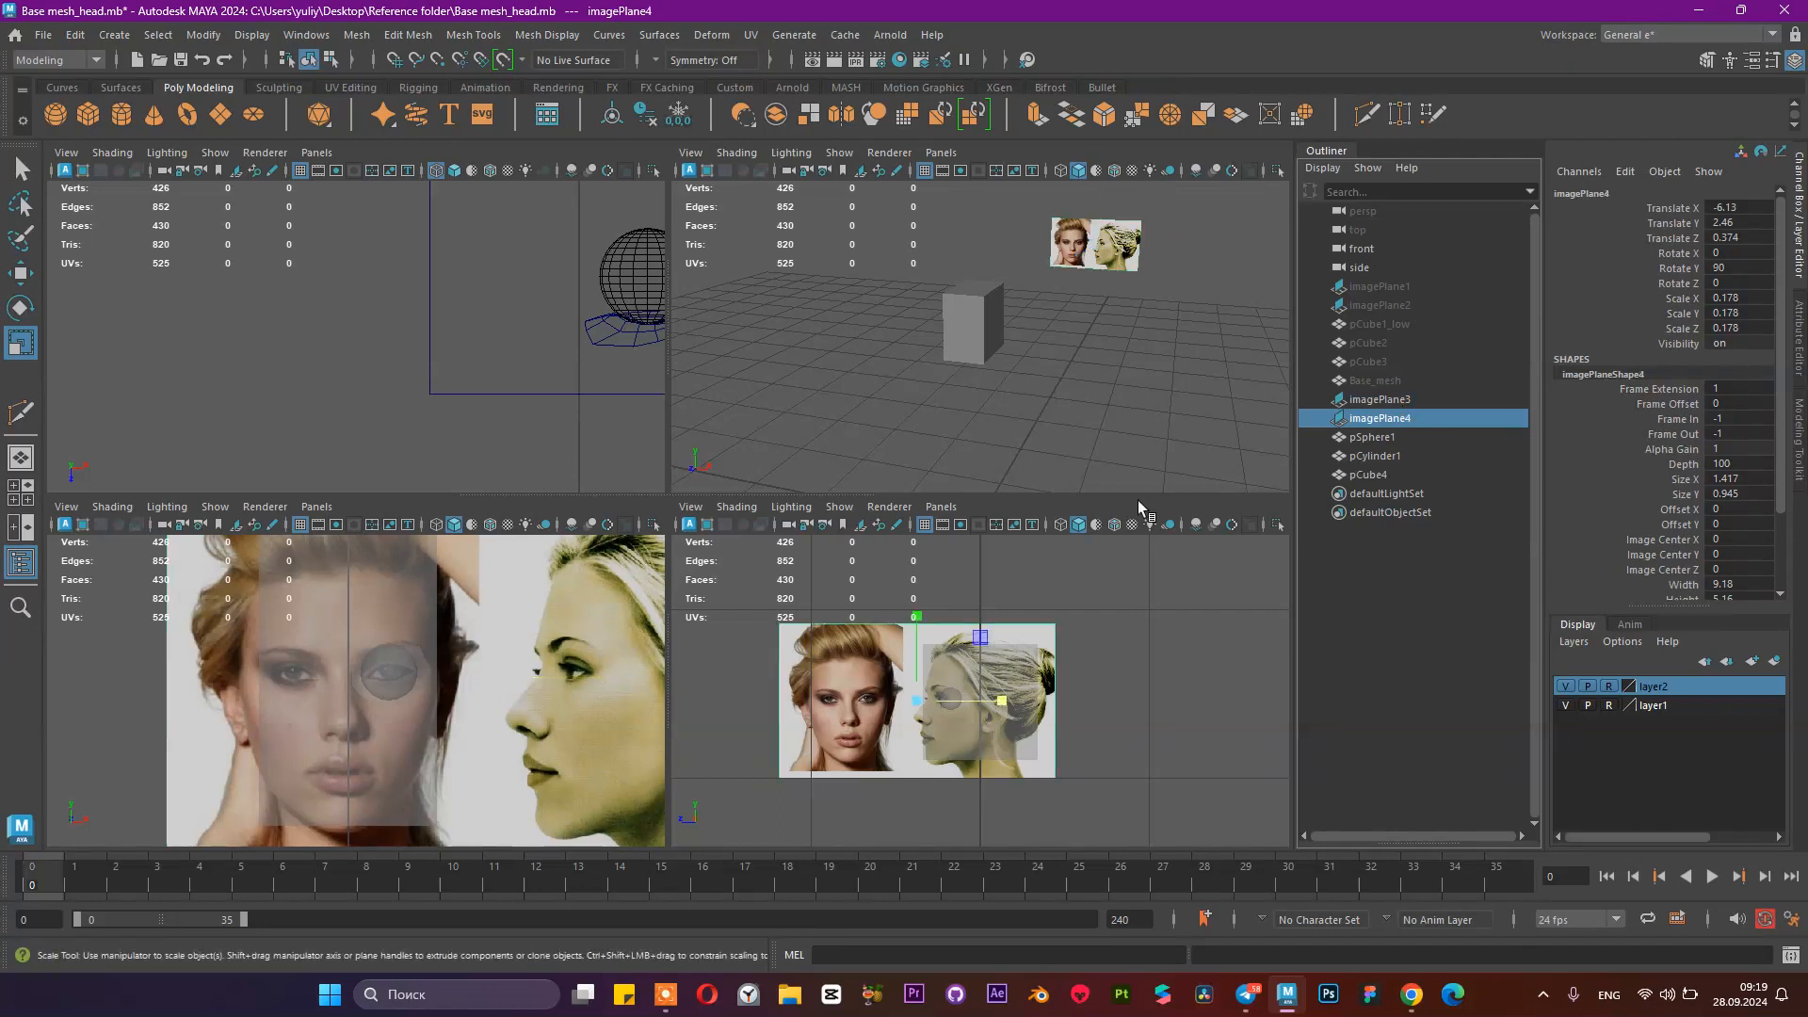
{"action": "scroll", "coordinate": [515, 692], "scroll_direction": "down", "scroll_amount": 5}
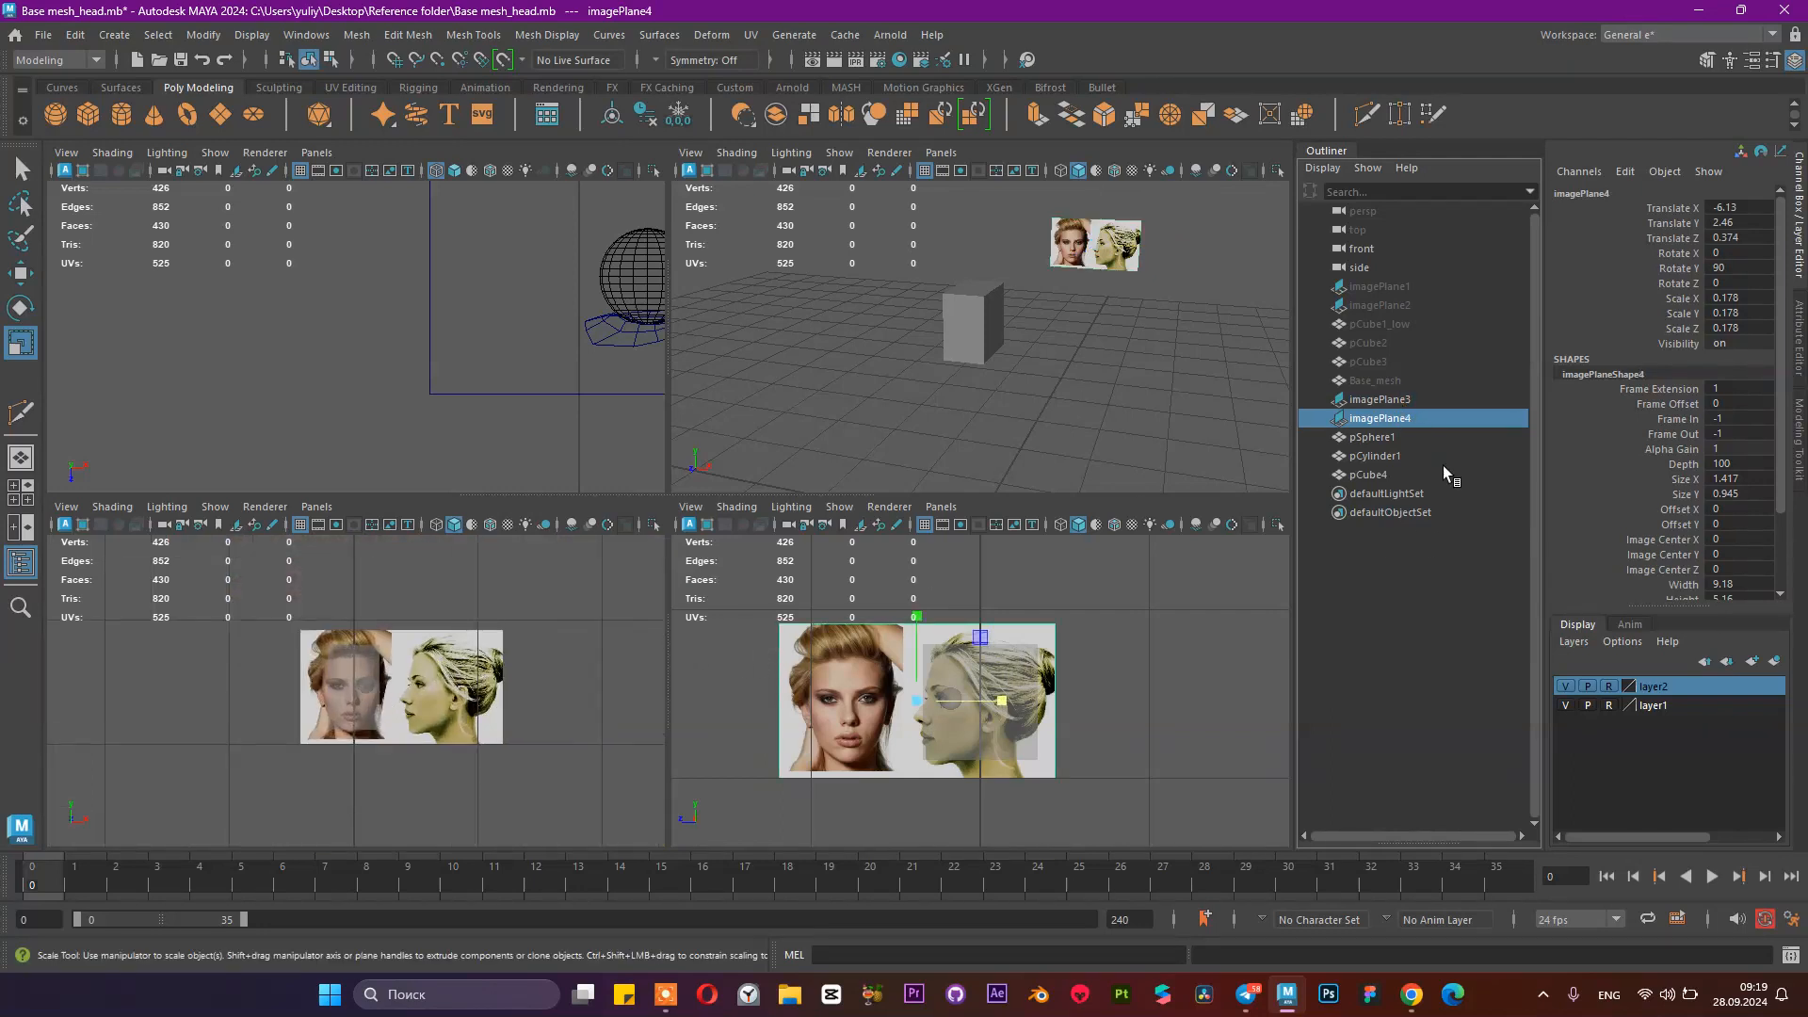
{"action": "left_click", "coordinate": [1447, 399]}
{"action": "key", "text": "w"}
{"action": "scroll", "coordinate": [614, 699], "scroll_direction": "up", "scroll_amount": 8}
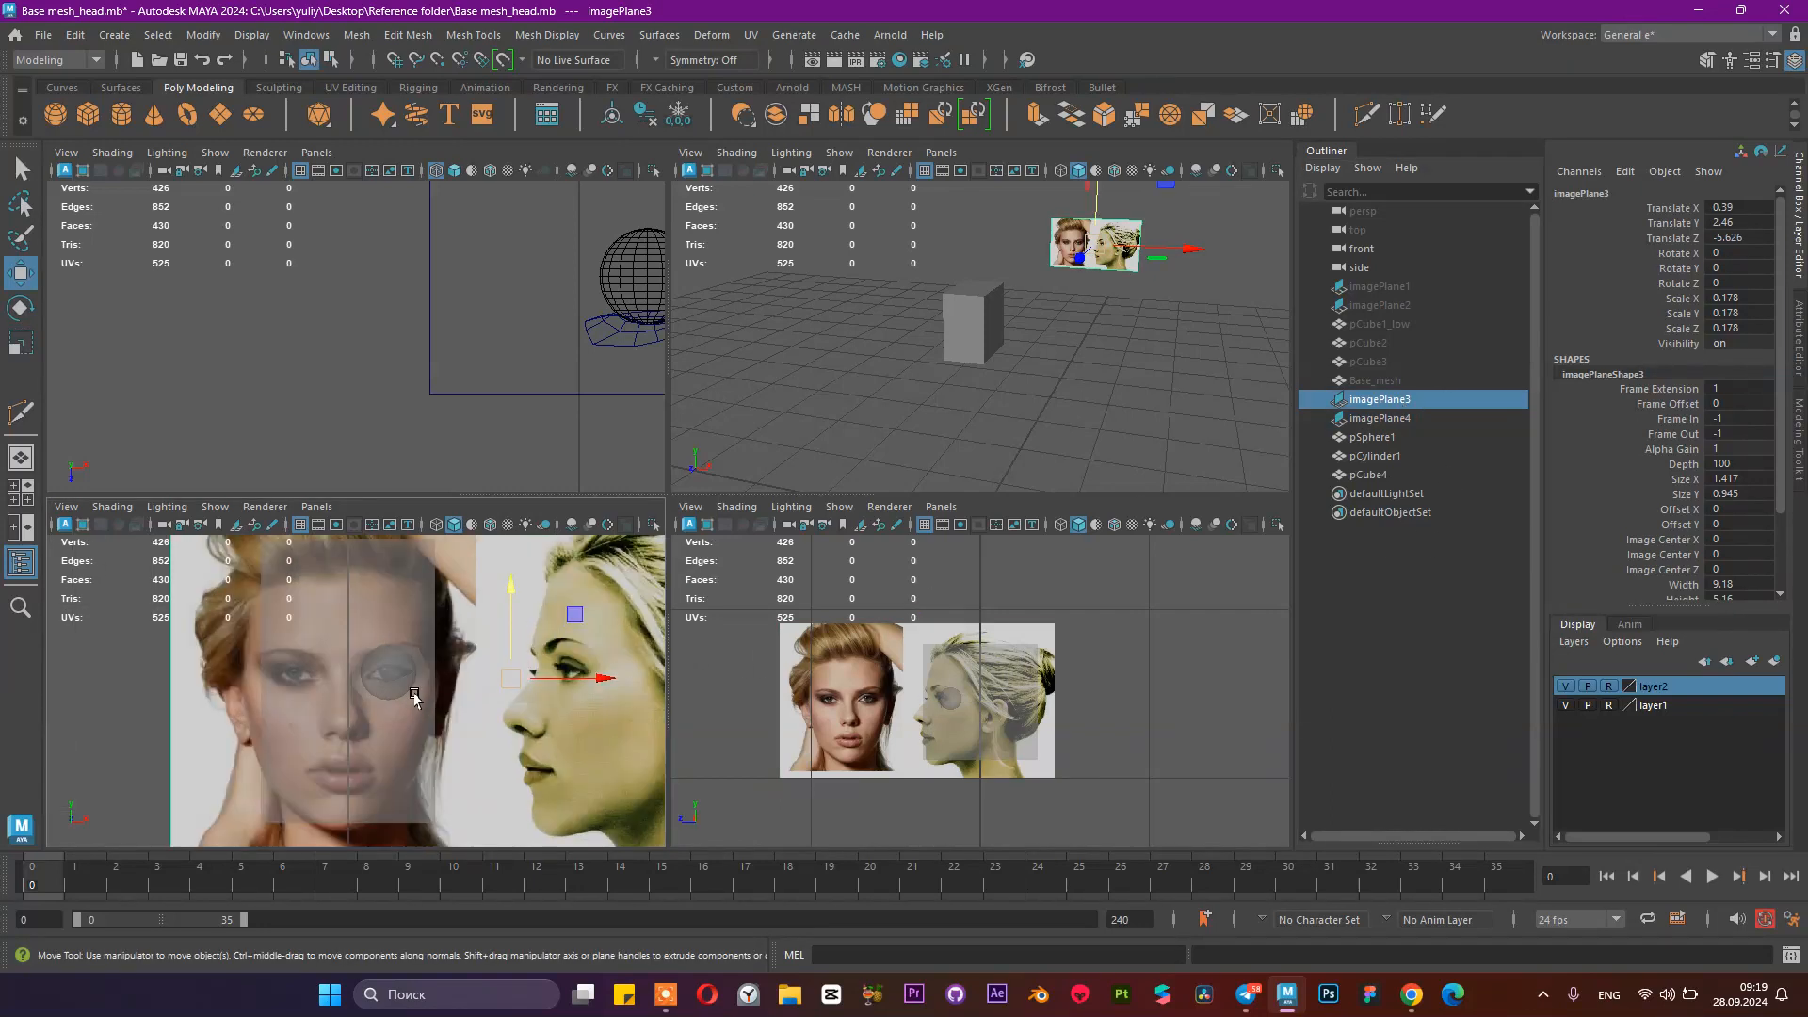
{"action": "left_click_drag", "start_coordinate": [636, 677], "coordinate": [641, 683]}
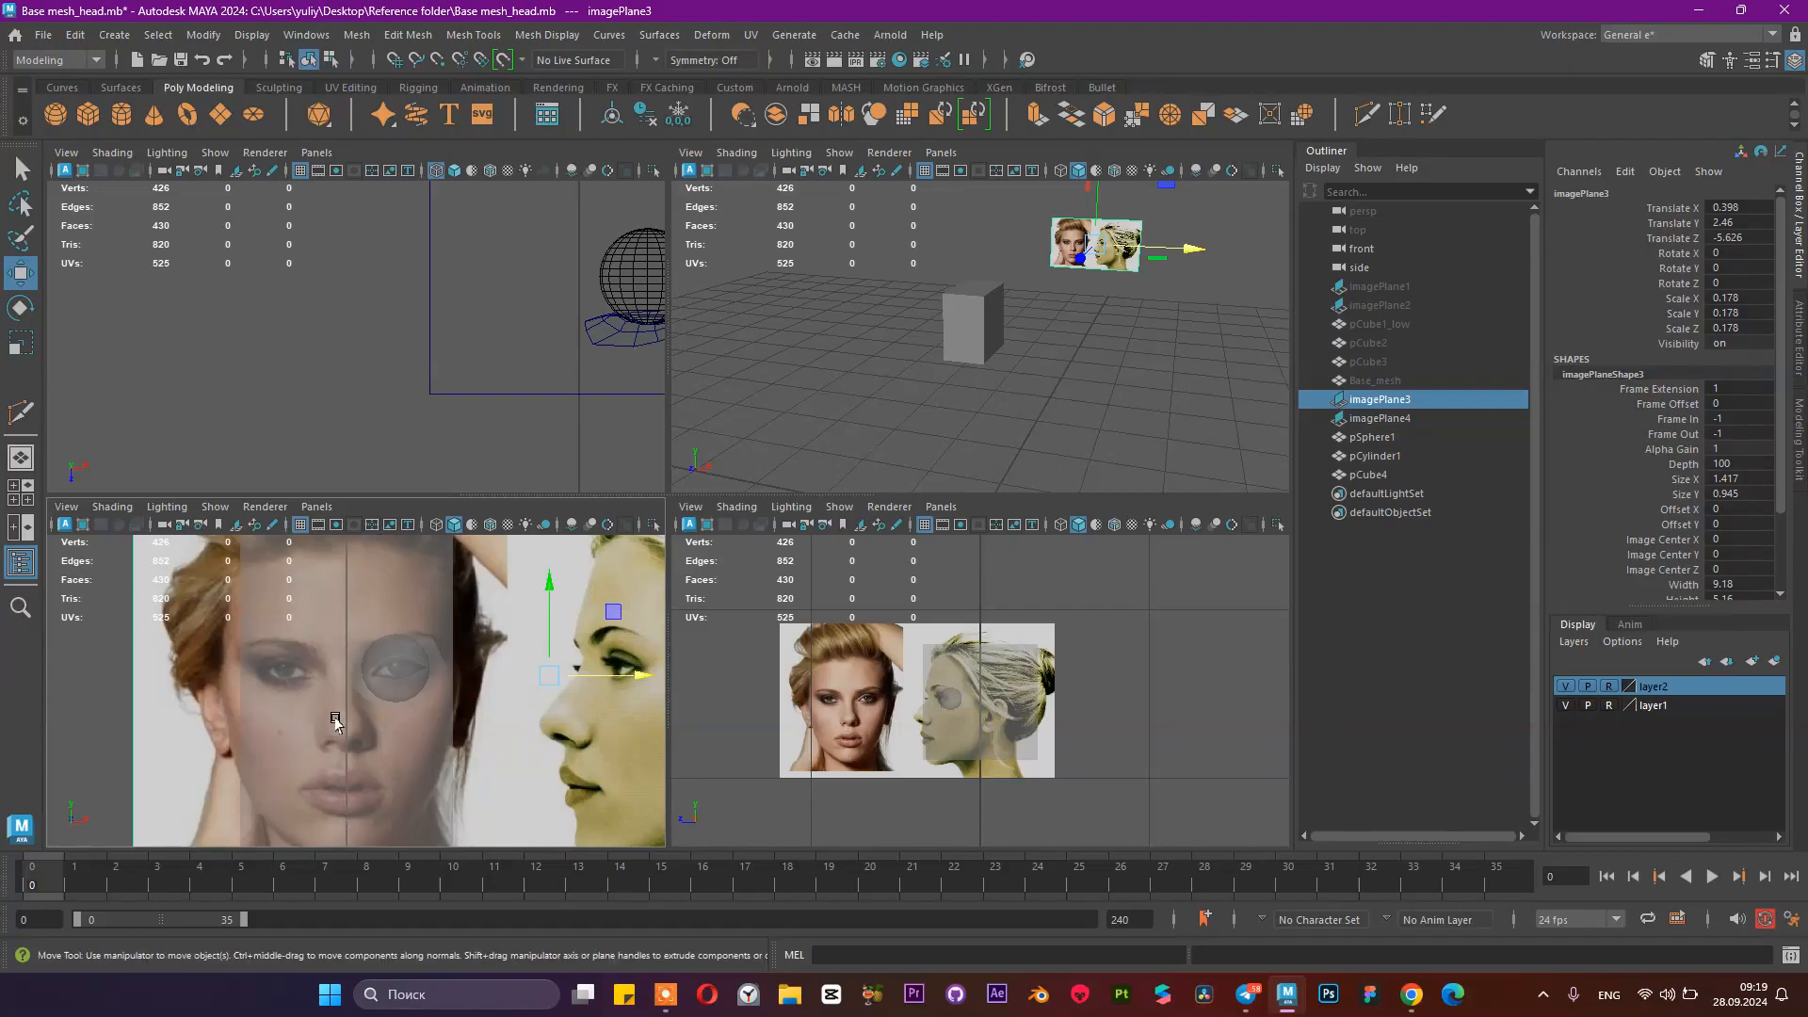
{"action": "scroll", "coordinate": [453, 685], "scroll_direction": "up", "scroll_amount": 5}
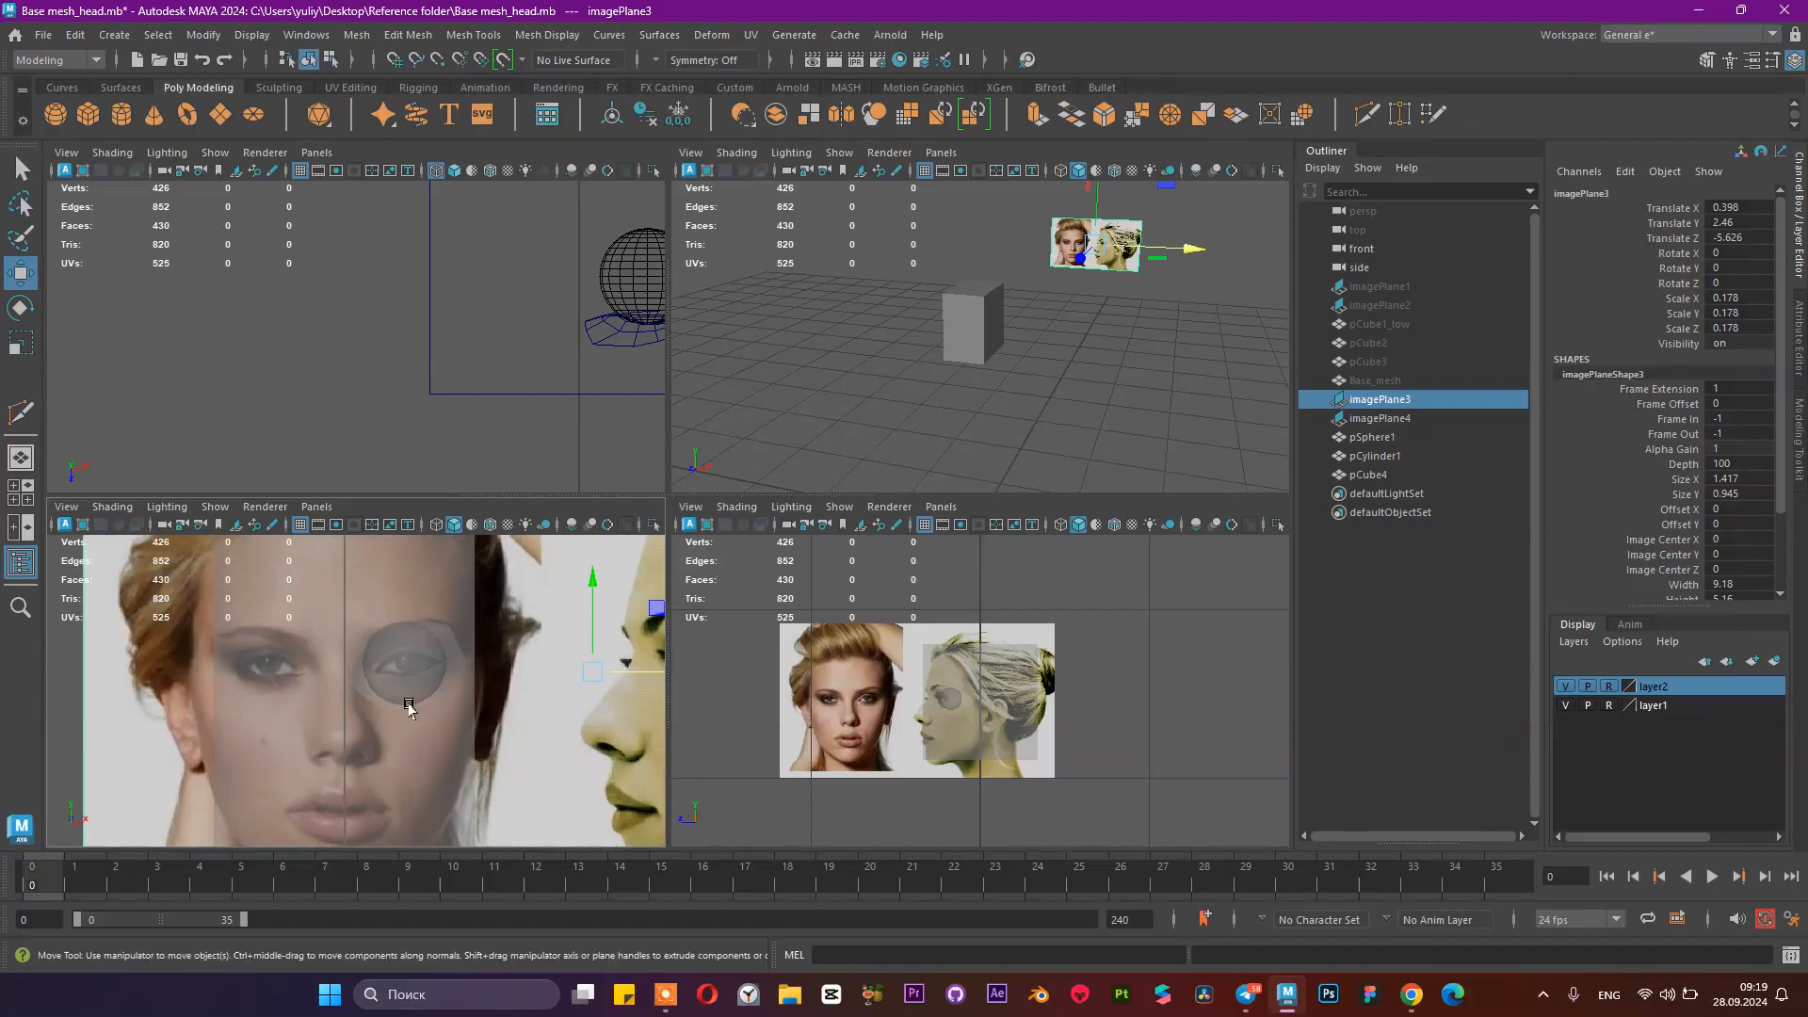
Step: Select the head cube pCube4 and compare its proportions with the front and side reference images
{"action": "left_click", "coordinate": [424, 766]}
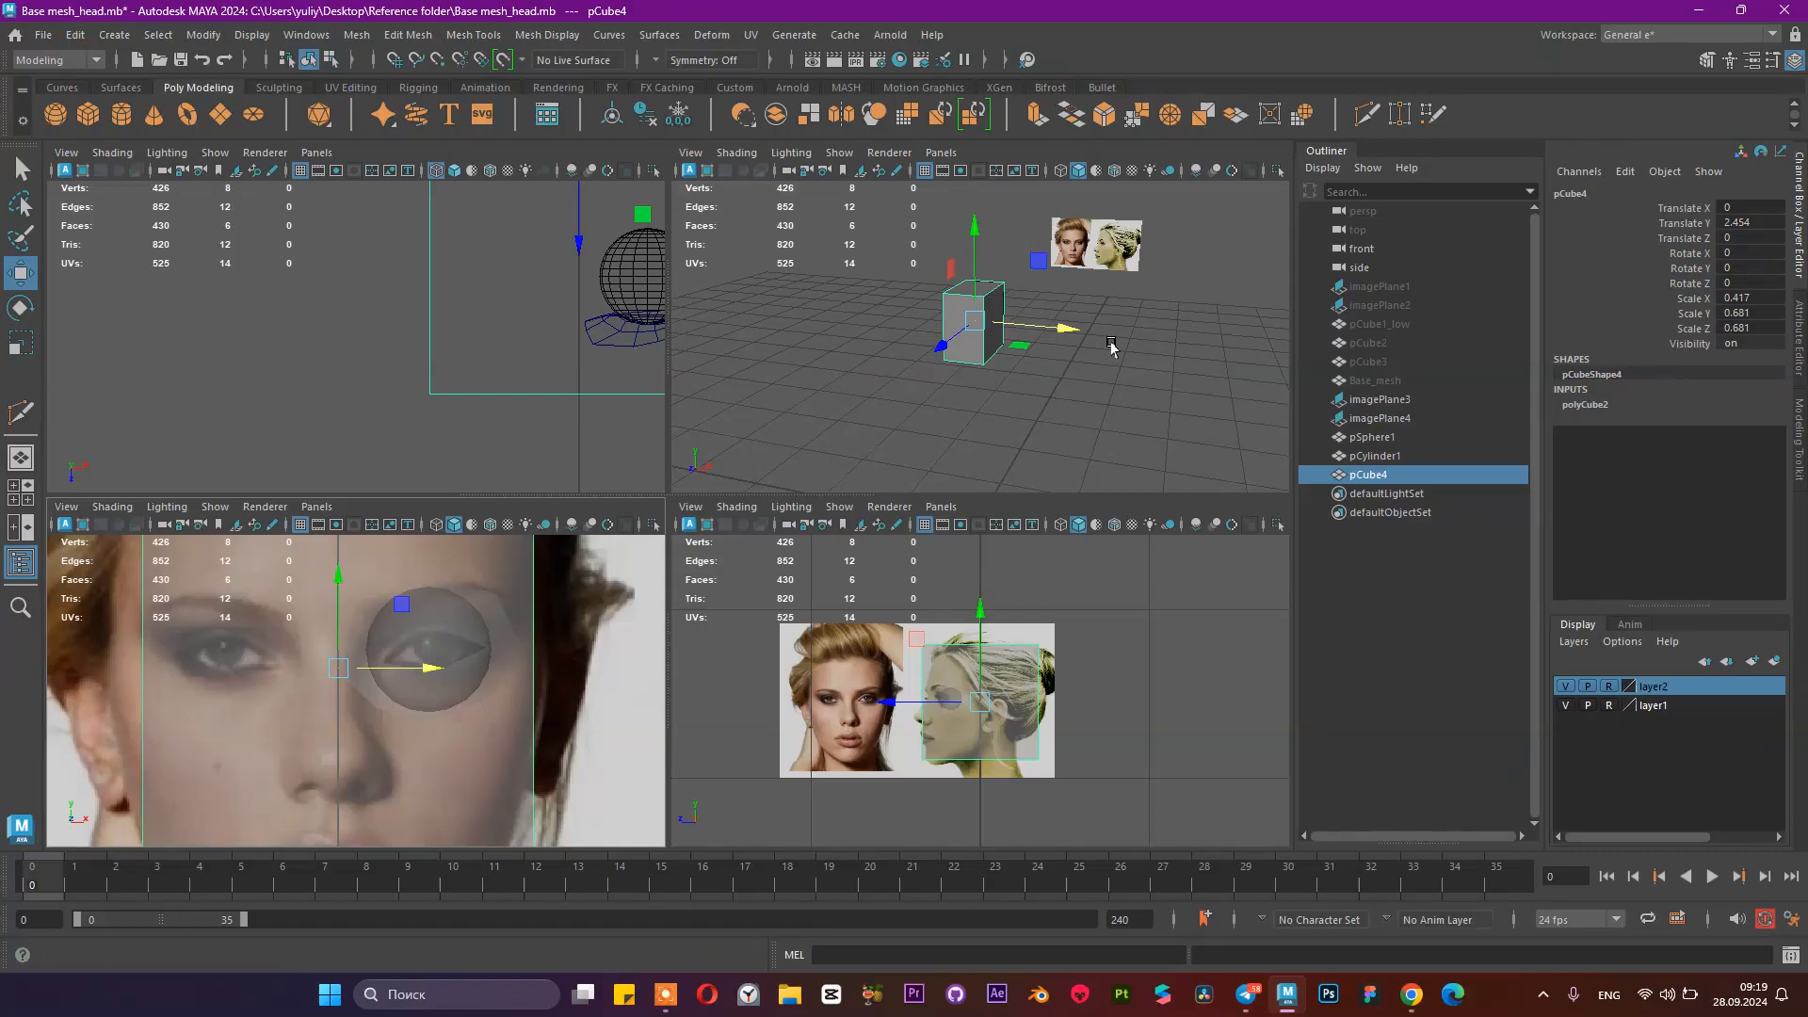
{"action": "scroll", "coordinate": [1022, 679], "scroll_direction": "up", "scroll_amount": 3}
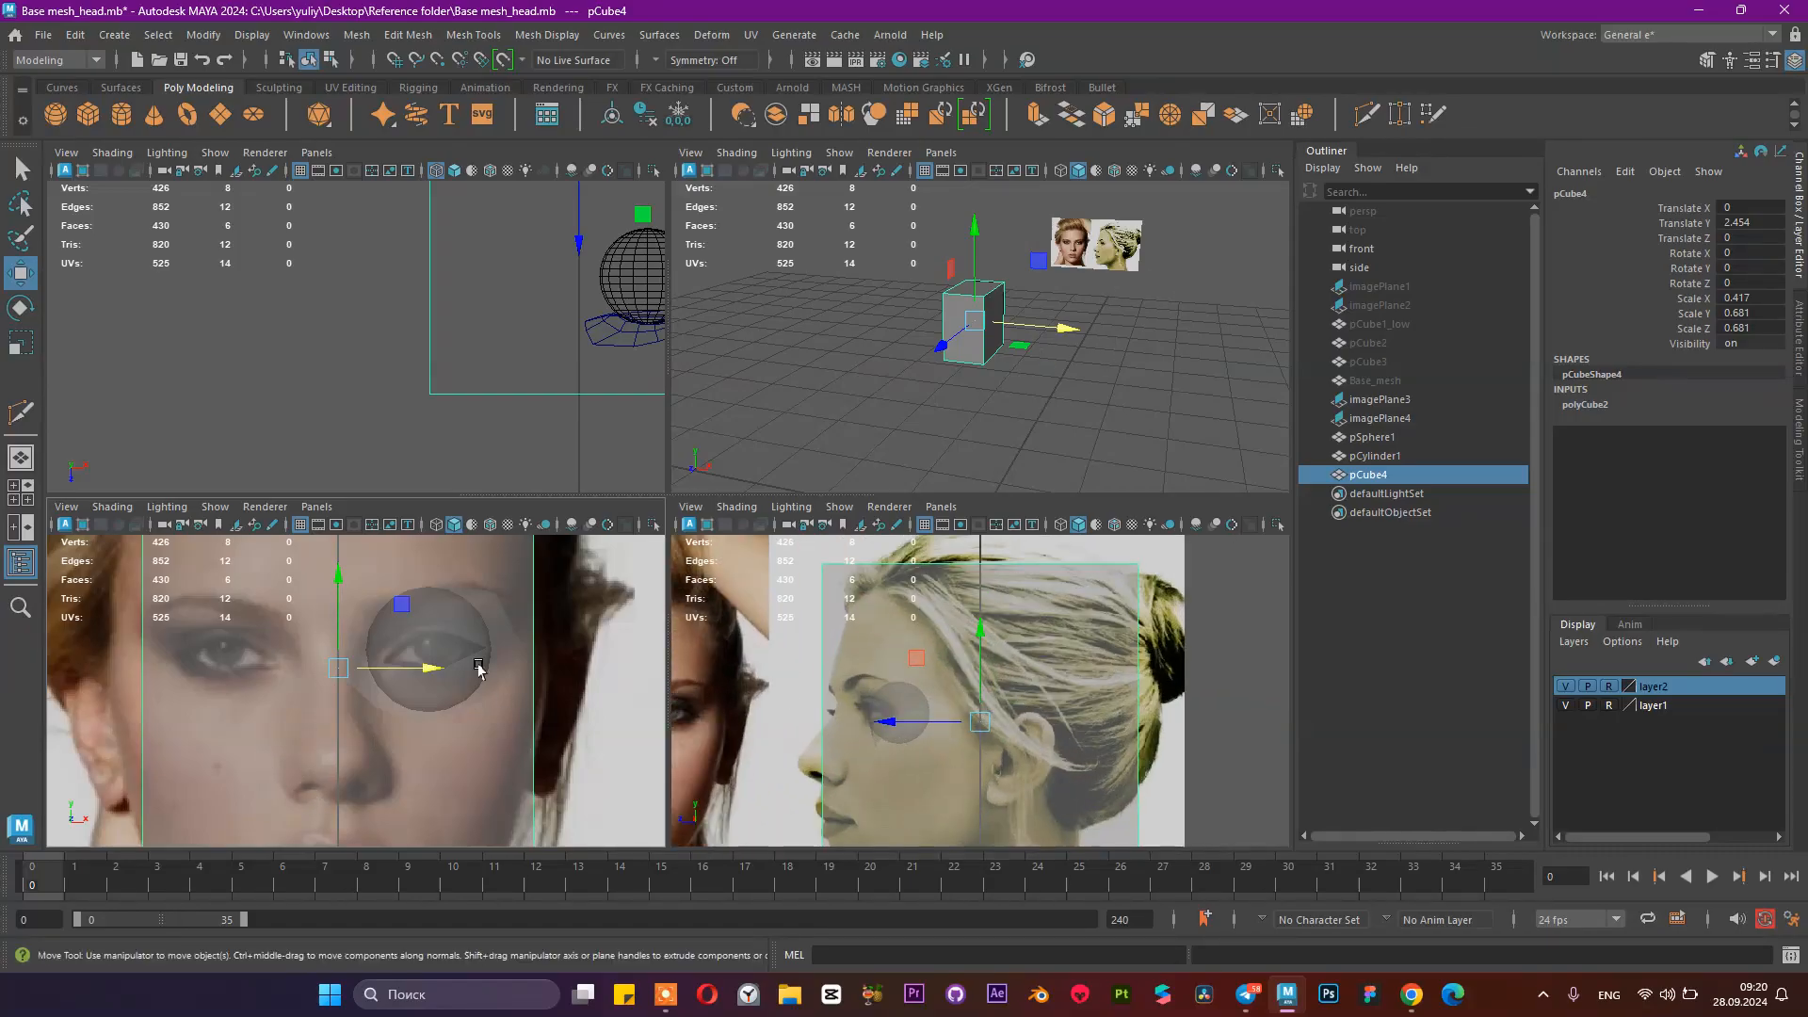
{"action": "scroll", "coordinate": [479, 668], "scroll_direction": "down", "scroll_amount": 5}
{"action": "scroll", "coordinate": [372, 687], "scroll_direction": "up", "scroll_amount": 4}
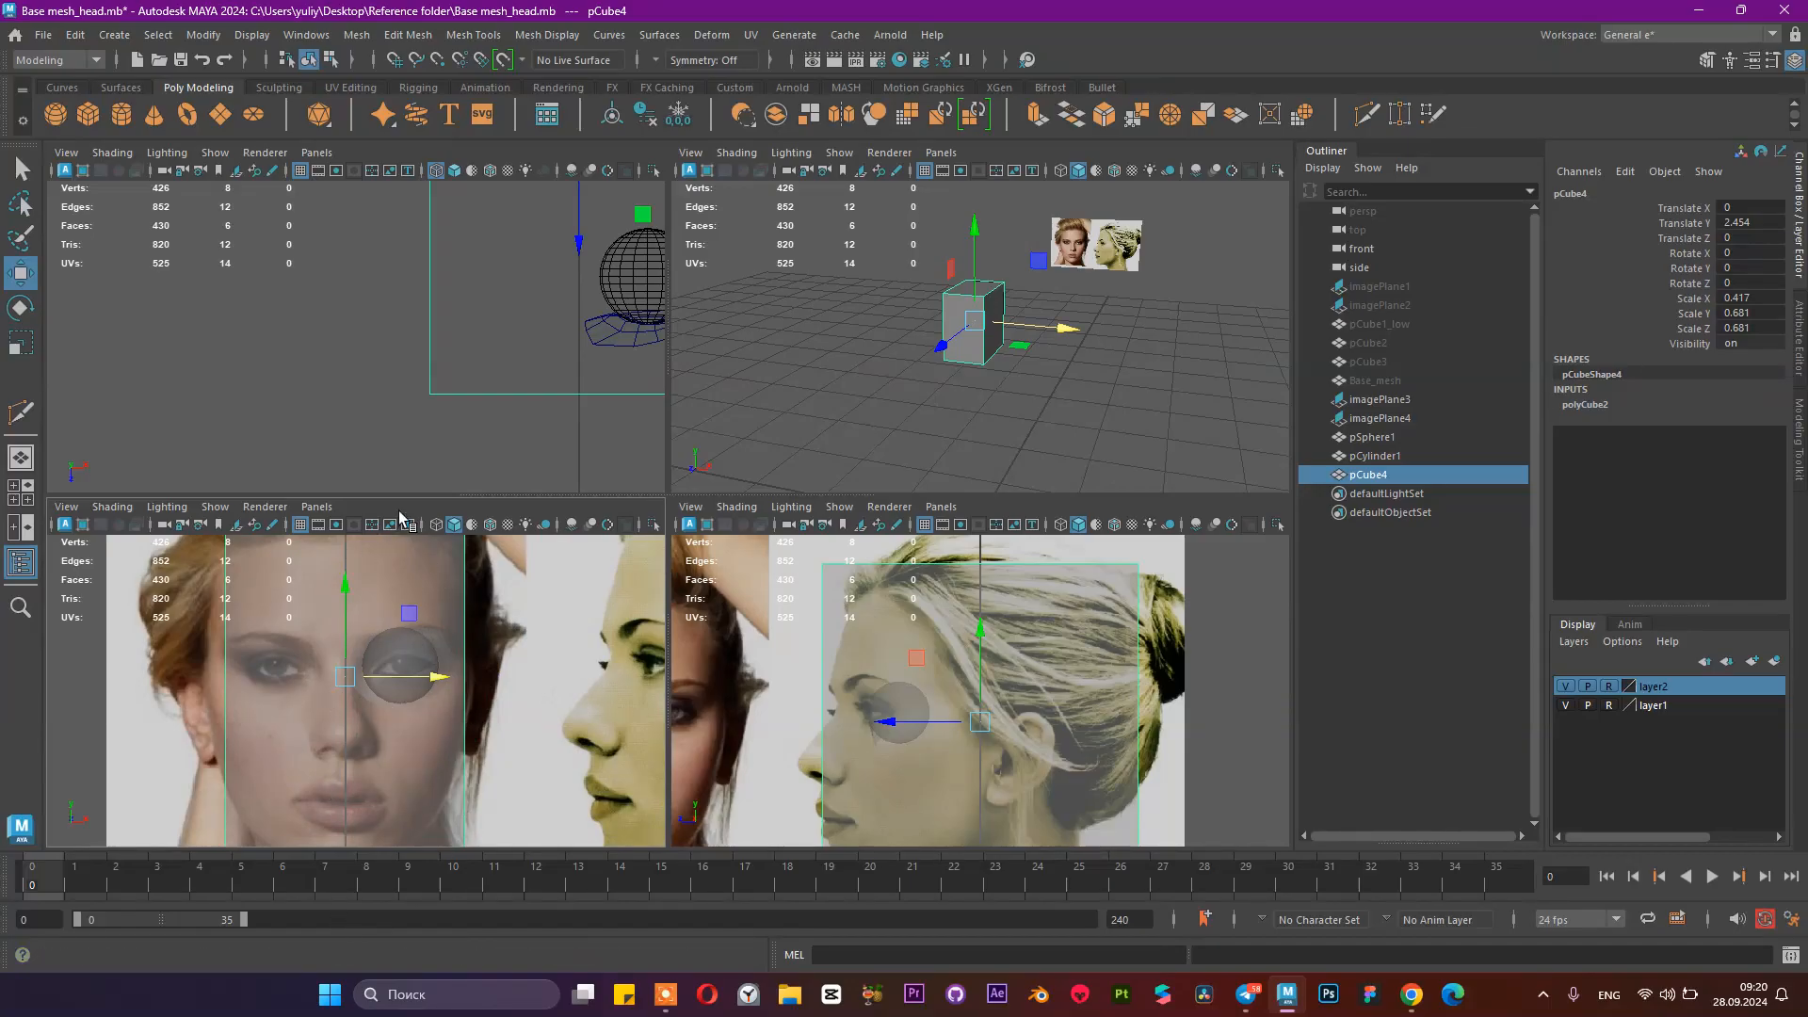
{"action": "scroll", "coordinate": [1005, 631], "scroll_direction": "up", "scroll_amount": 2}
{"action": "scroll", "coordinate": [1004, 631], "scroll_direction": "down", "scroll_amount": 5}
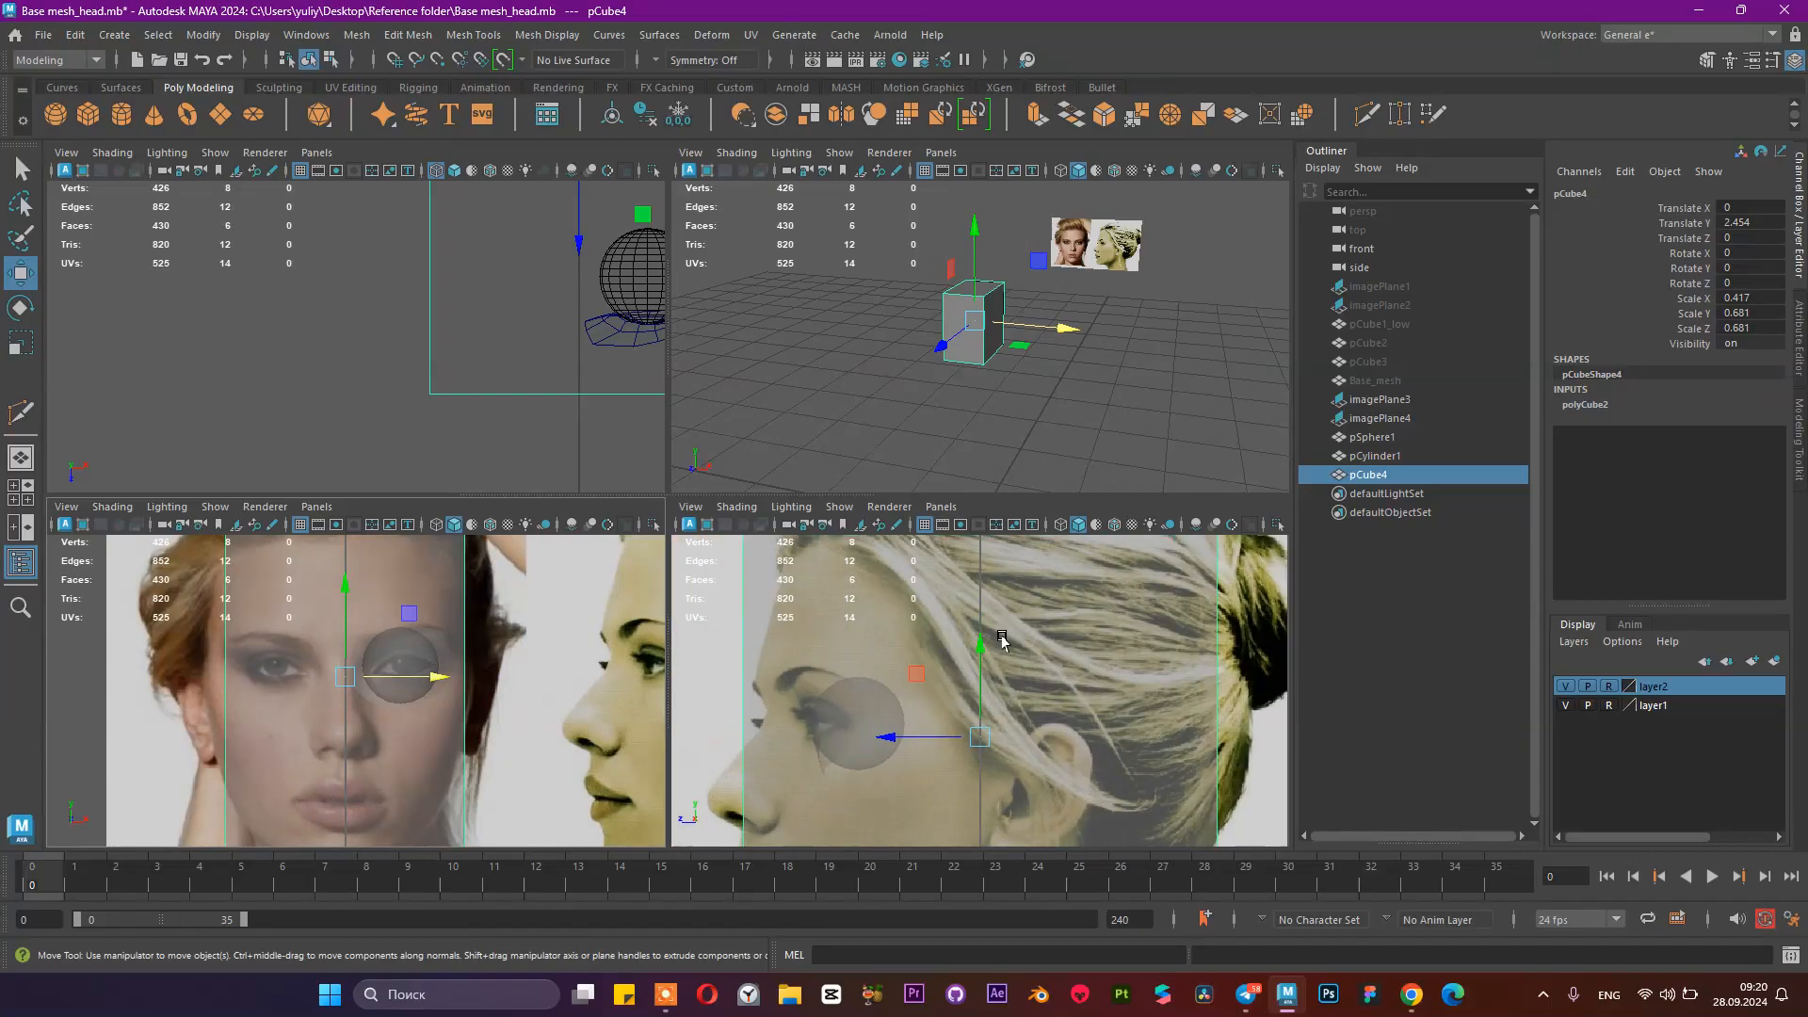
{"action": "scroll", "coordinate": [1022, 335], "scroll_direction": "up", "scroll_amount": 1}
Step: With Insert Edge Loop set to 2 loops, divide the cube into thirds along its height and its depth
{"action": "left_click_drag", "start_coordinate": [1028, 335], "coordinate": [980, 337], "text": "alt"}
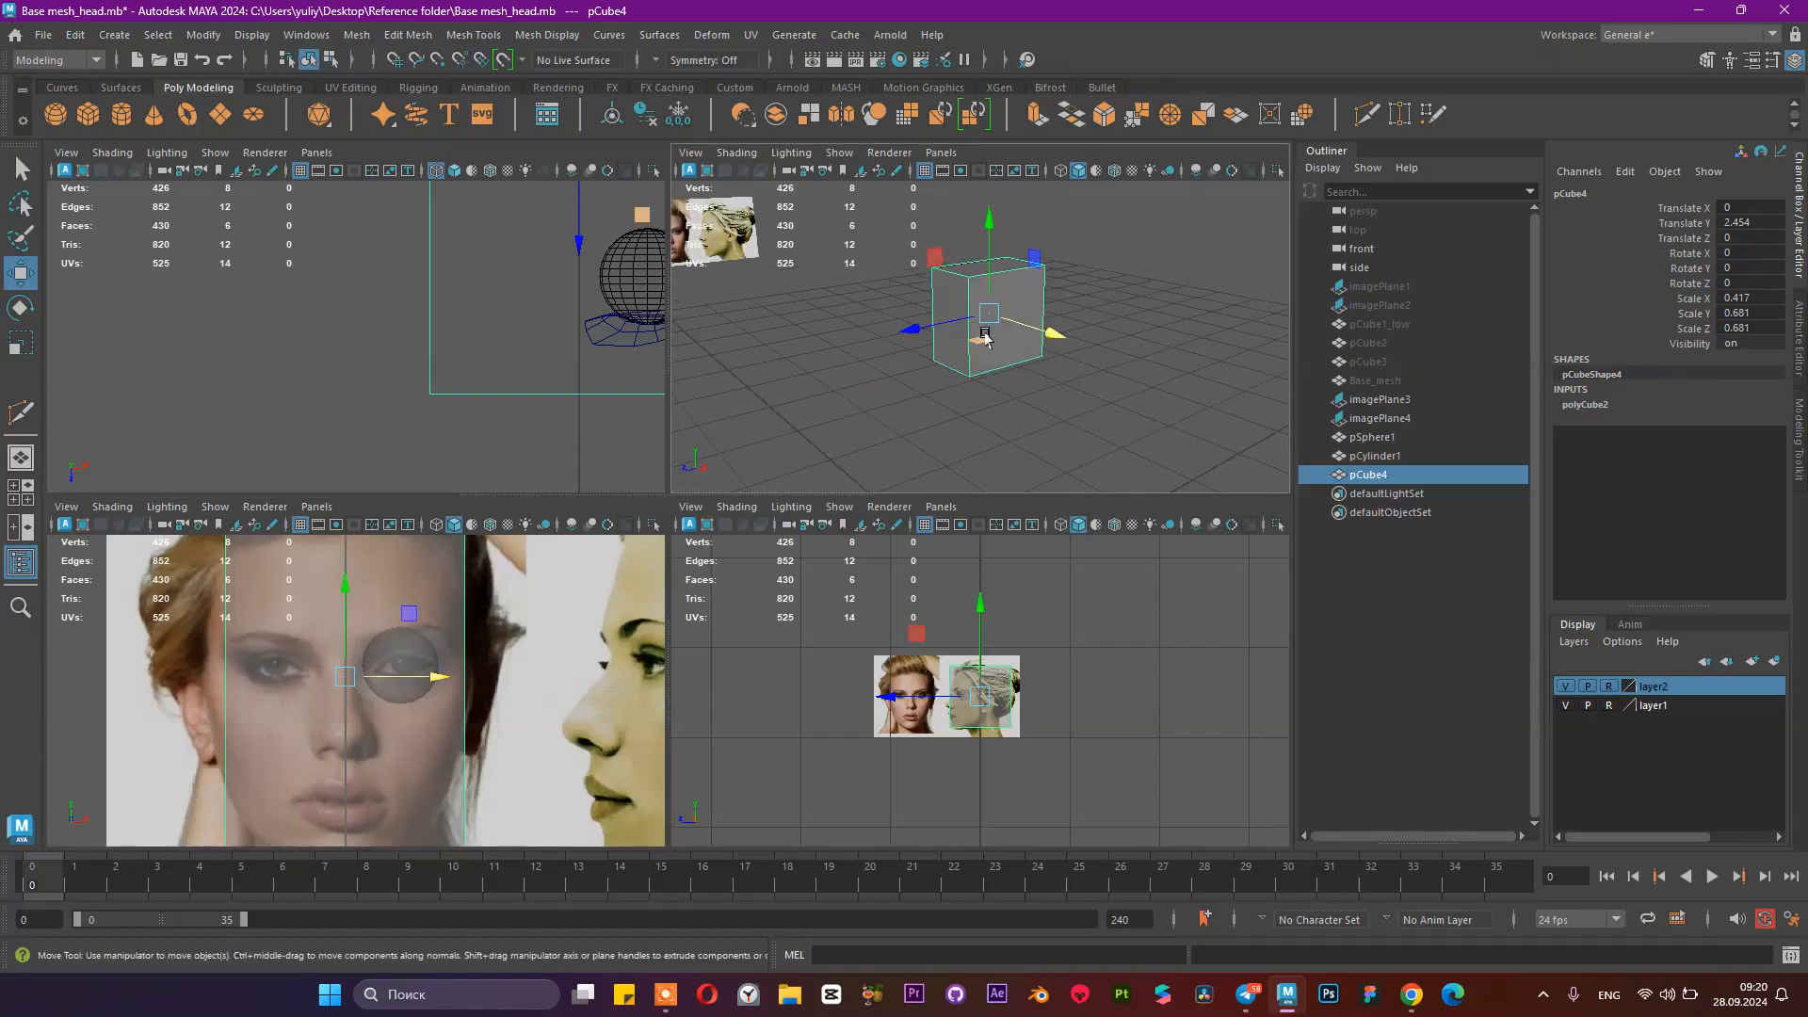
{"action": "right_click_drag", "start_coordinate": [1012, 330], "coordinate": [1065, 279], "text": "shift"}
{"action": "key", "text": "q"}
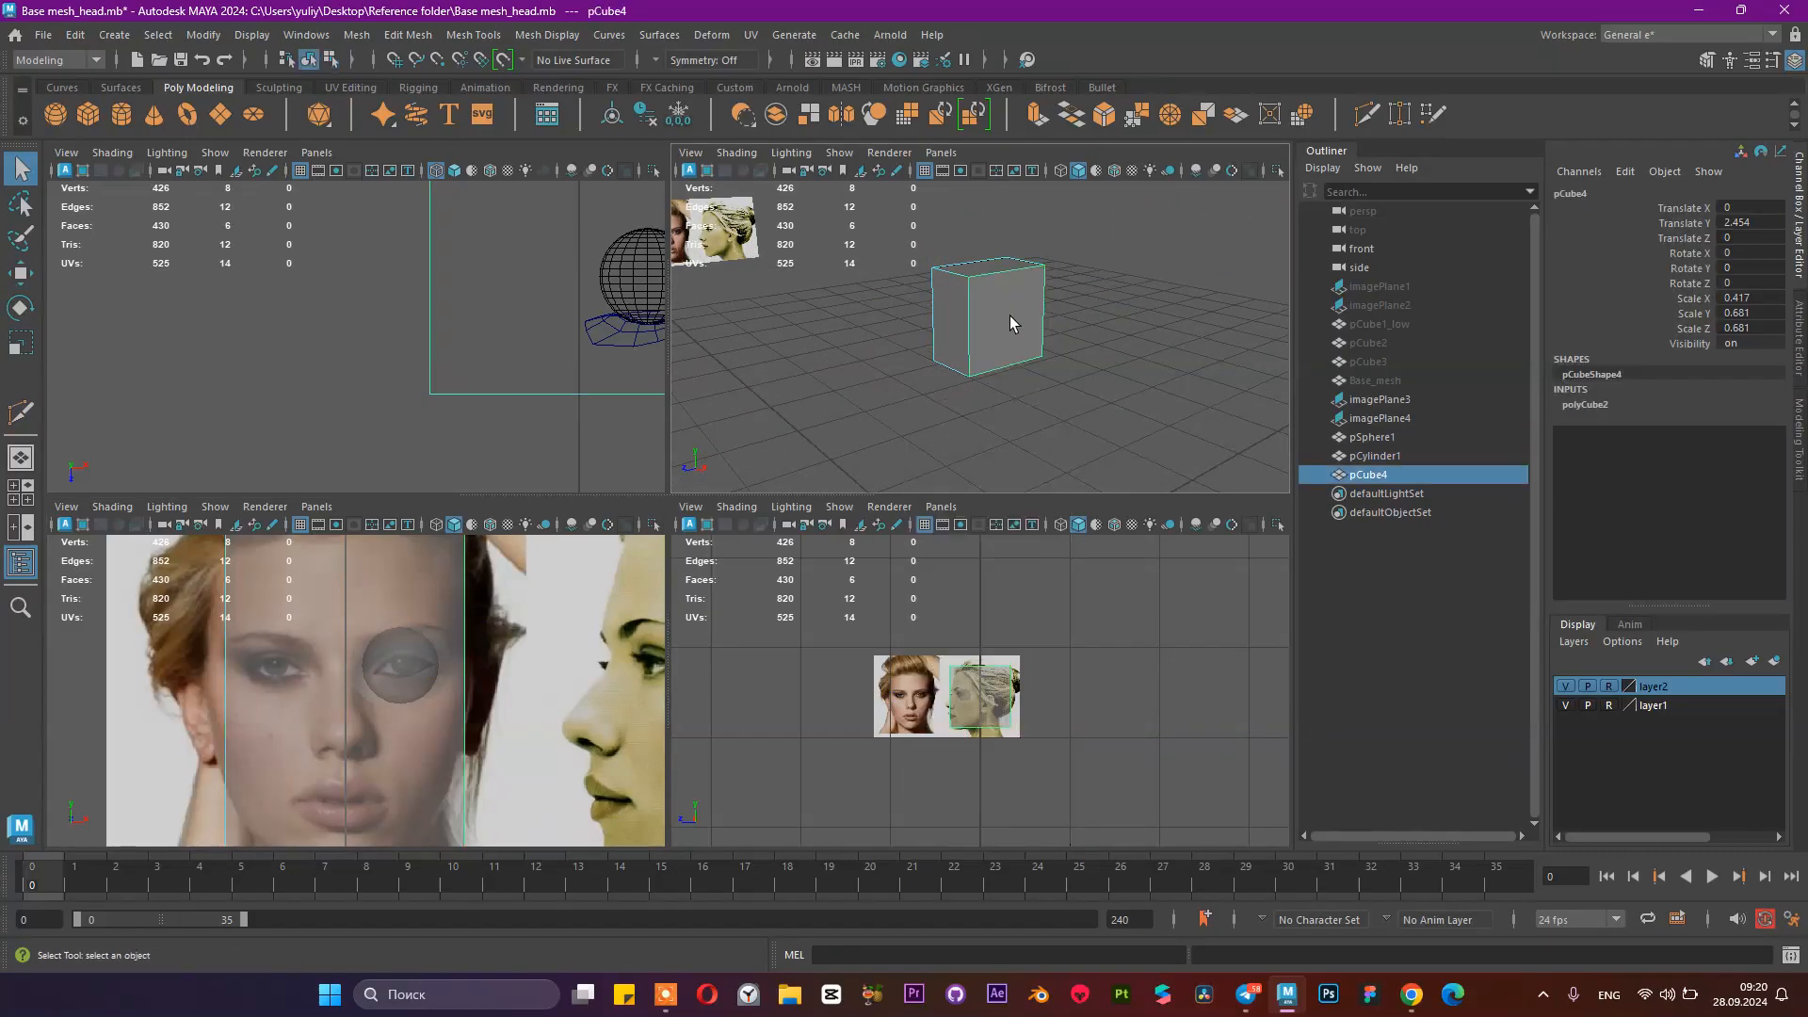
{"action": "right_click_drag", "start_coordinate": [1023, 343], "coordinate": [985, 360], "text": "shift"}
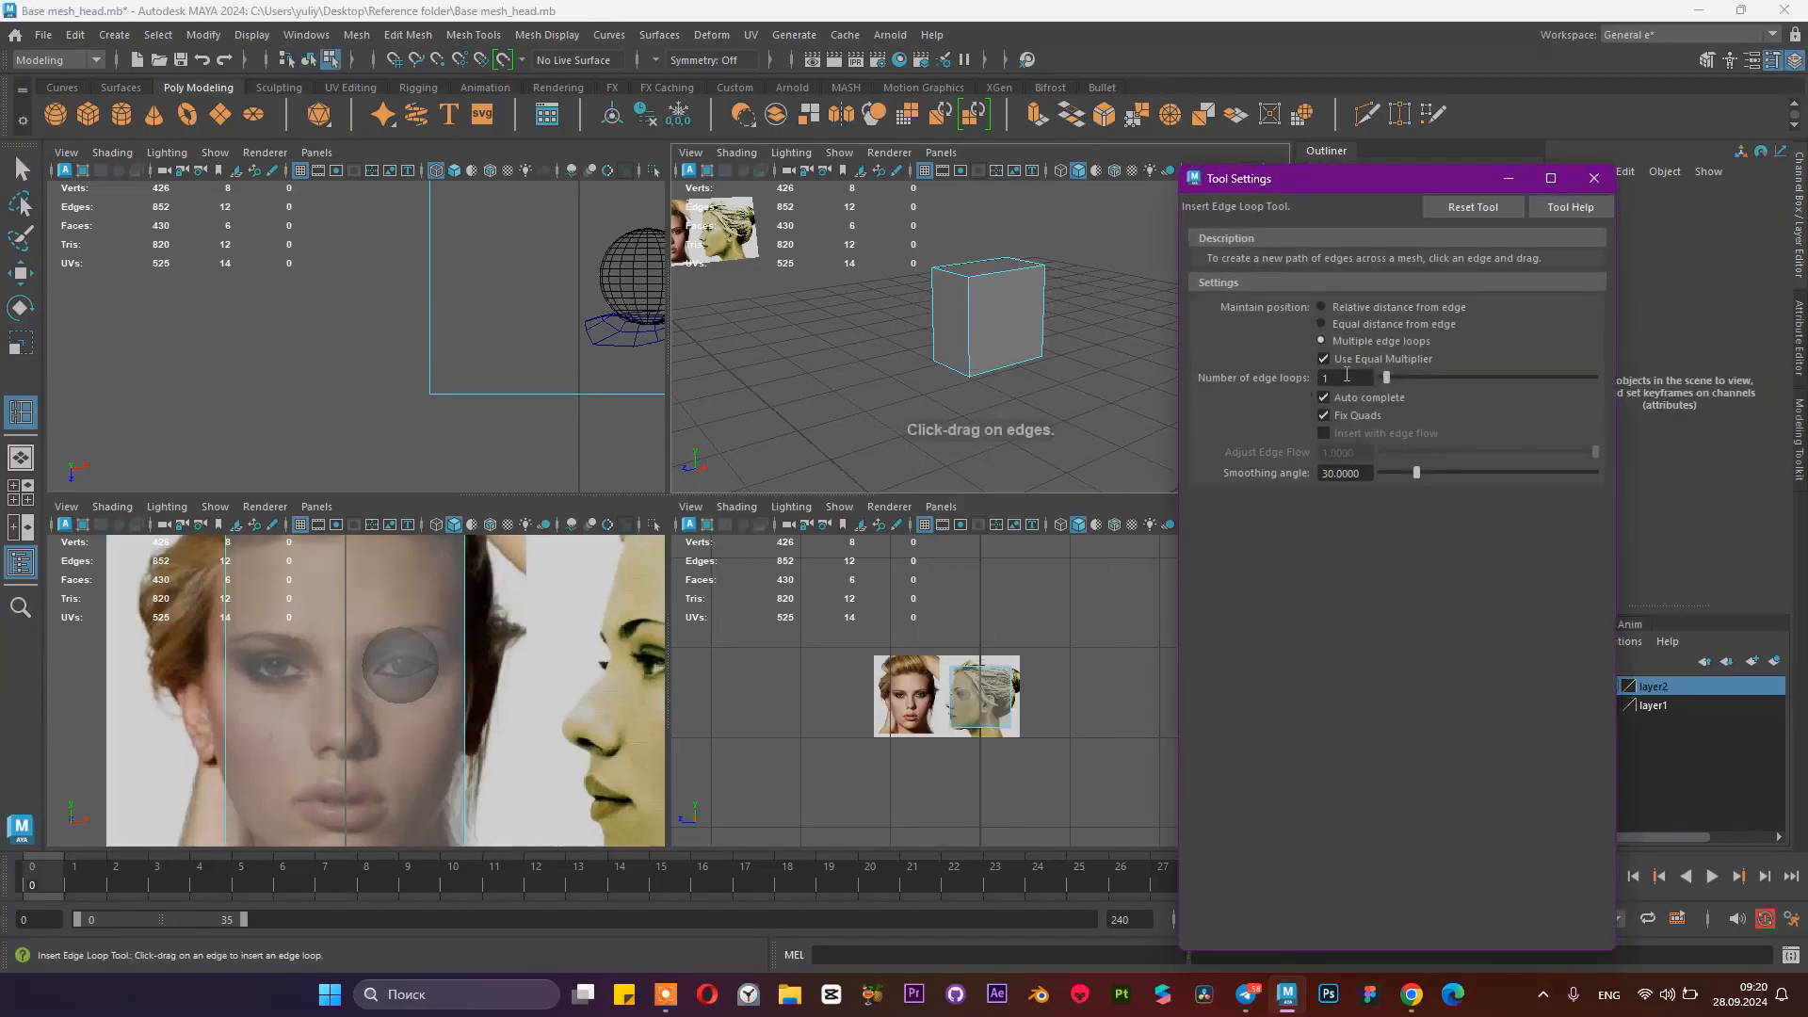
{"action": "left_click", "coordinate": [969, 320]}
{"action": "left_click", "coordinate": [1000, 272]}
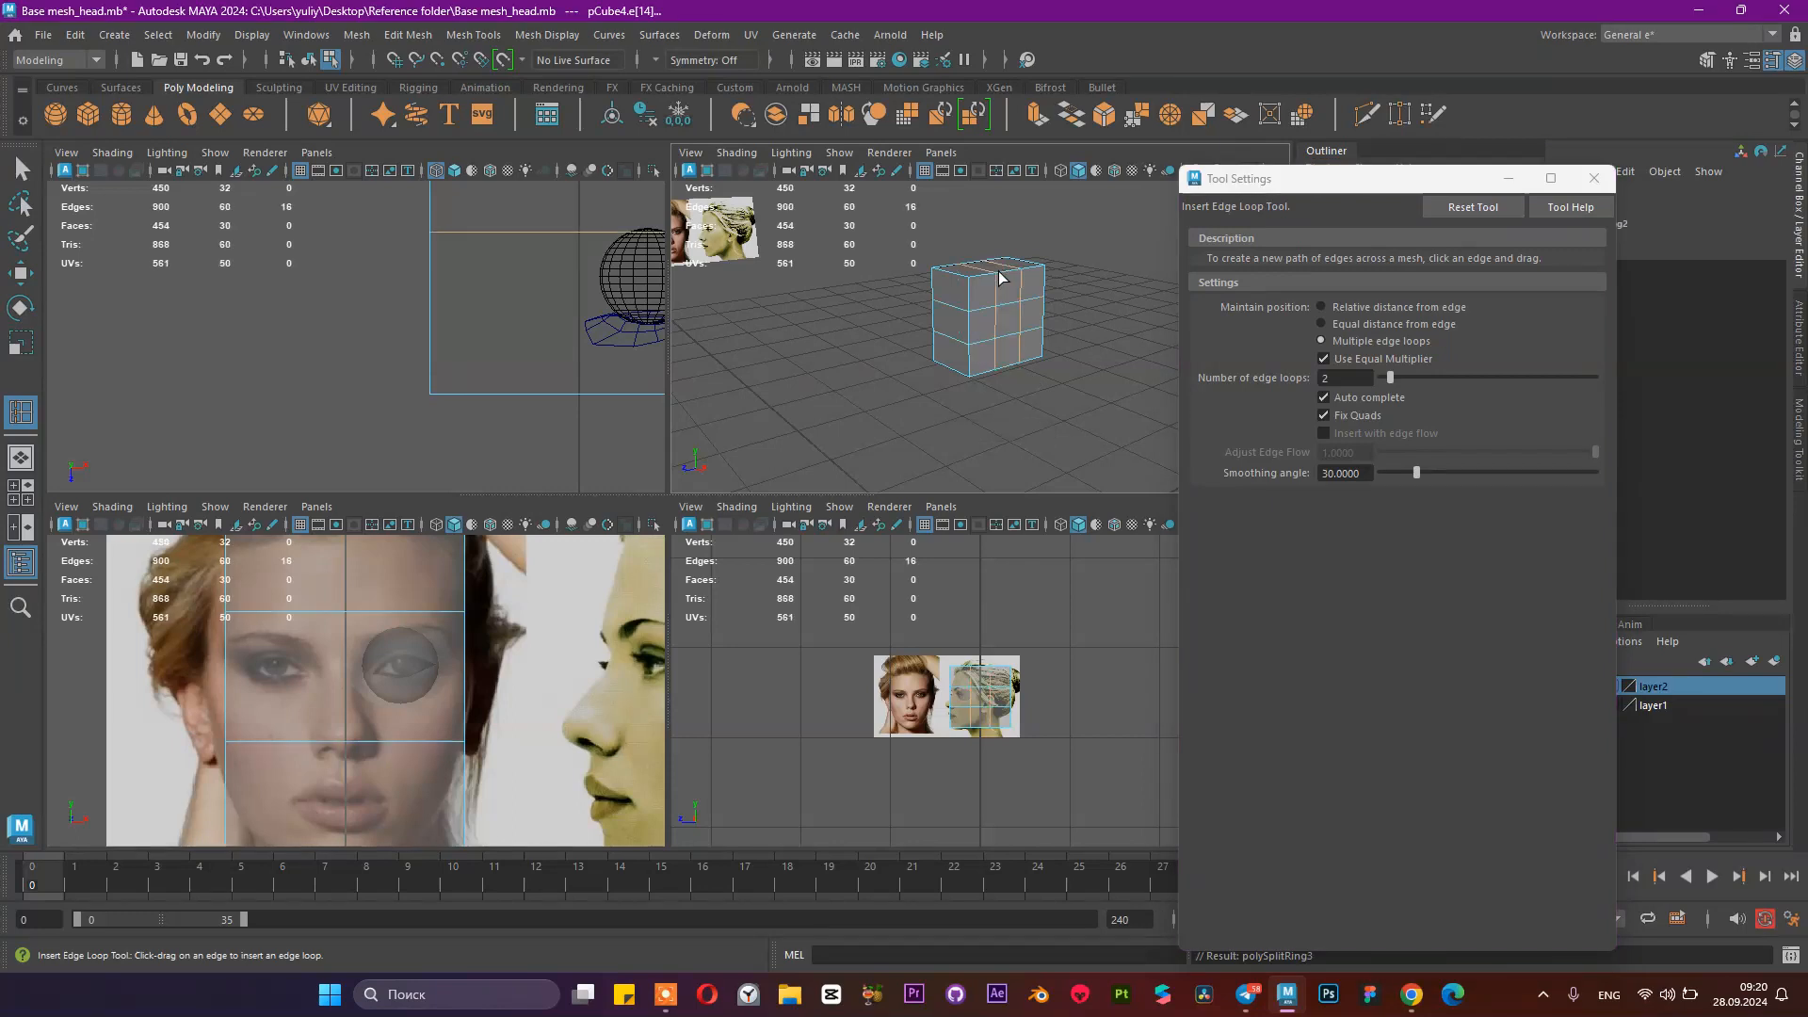
Step: Set the number of edge loops to 1, insert a centre loop across the cube's width, and exit the tool
{"action": "left_click_drag", "start_coordinate": [1057, 284], "coordinate": [1122, 296], "text": "alt"}
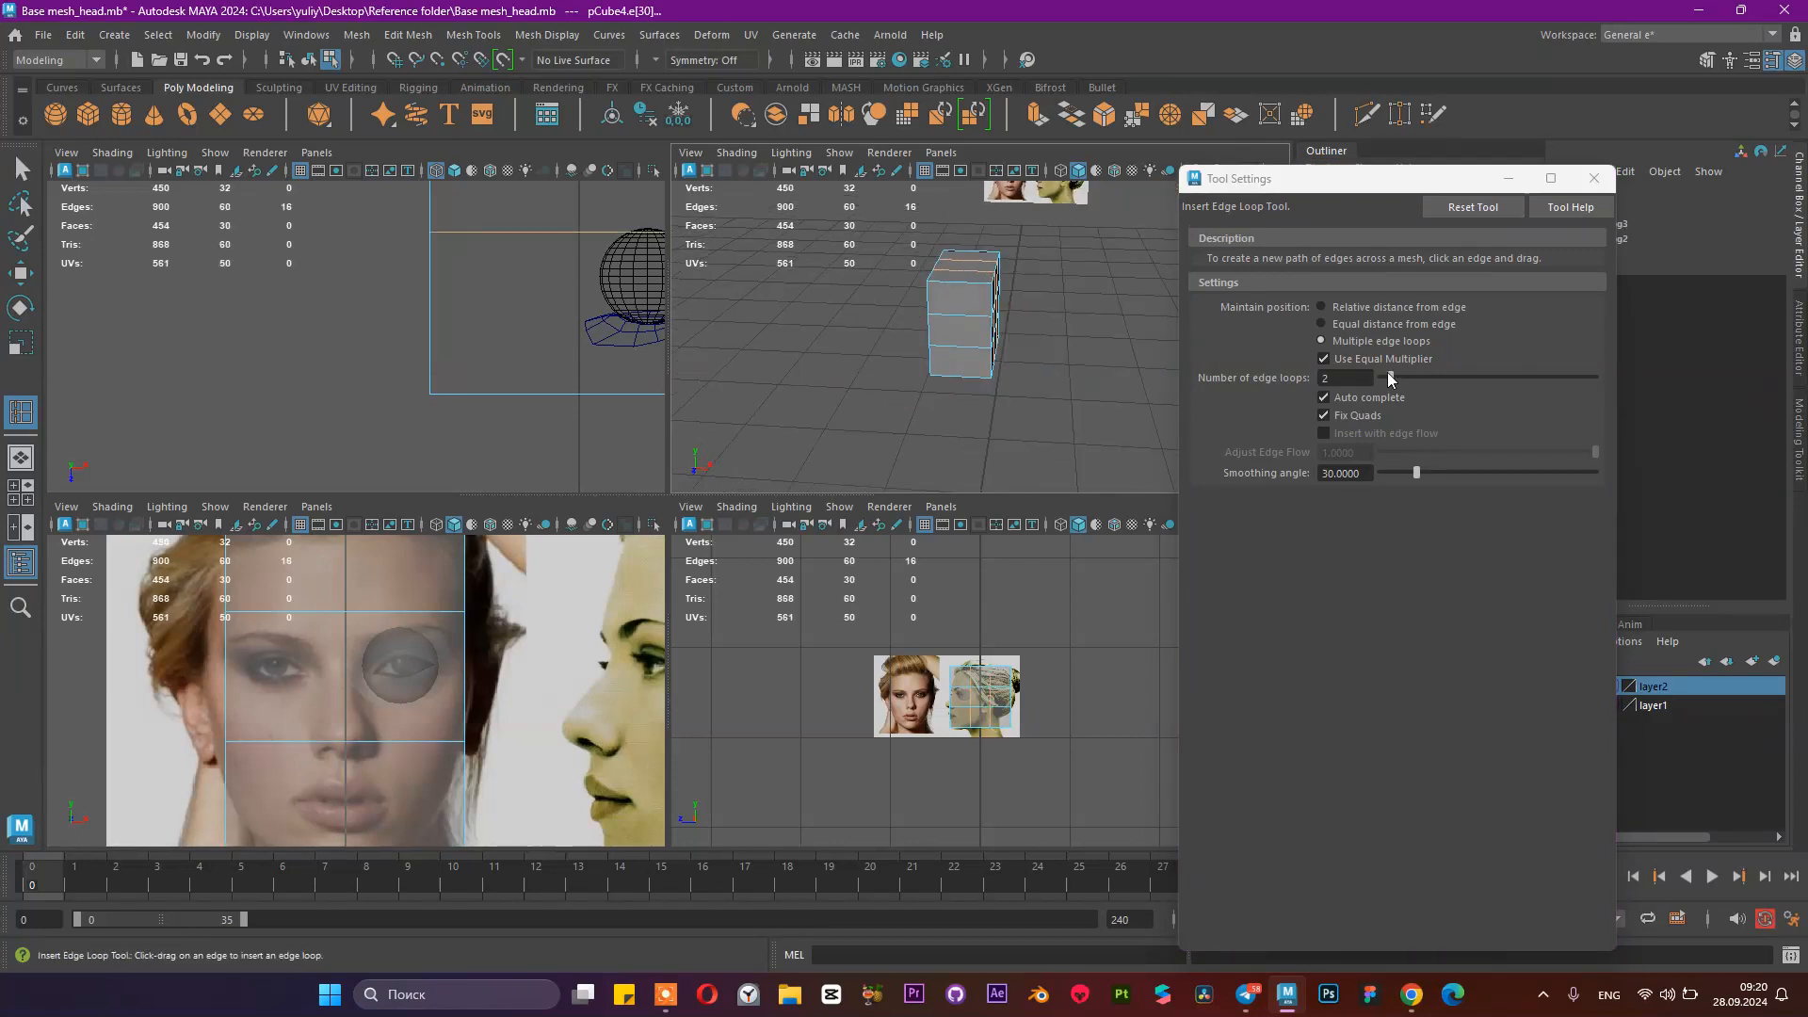
{"action": "left_click_drag", "start_coordinate": [1387, 373], "coordinate": [1386, 375]}
{"action": "left_click", "coordinate": [961, 285]}
{"action": "left_click_drag", "start_coordinate": [959, 282], "coordinate": [1022, 296], "text": "alt"}
{"action": "left_click", "coordinate": [1593, 178]}
{"action": "right_click_drag", "start_coordinate": [952, 329], "coordinate": [1113, 234], "text": "alt"}
{"action": "key", "text": "q"}
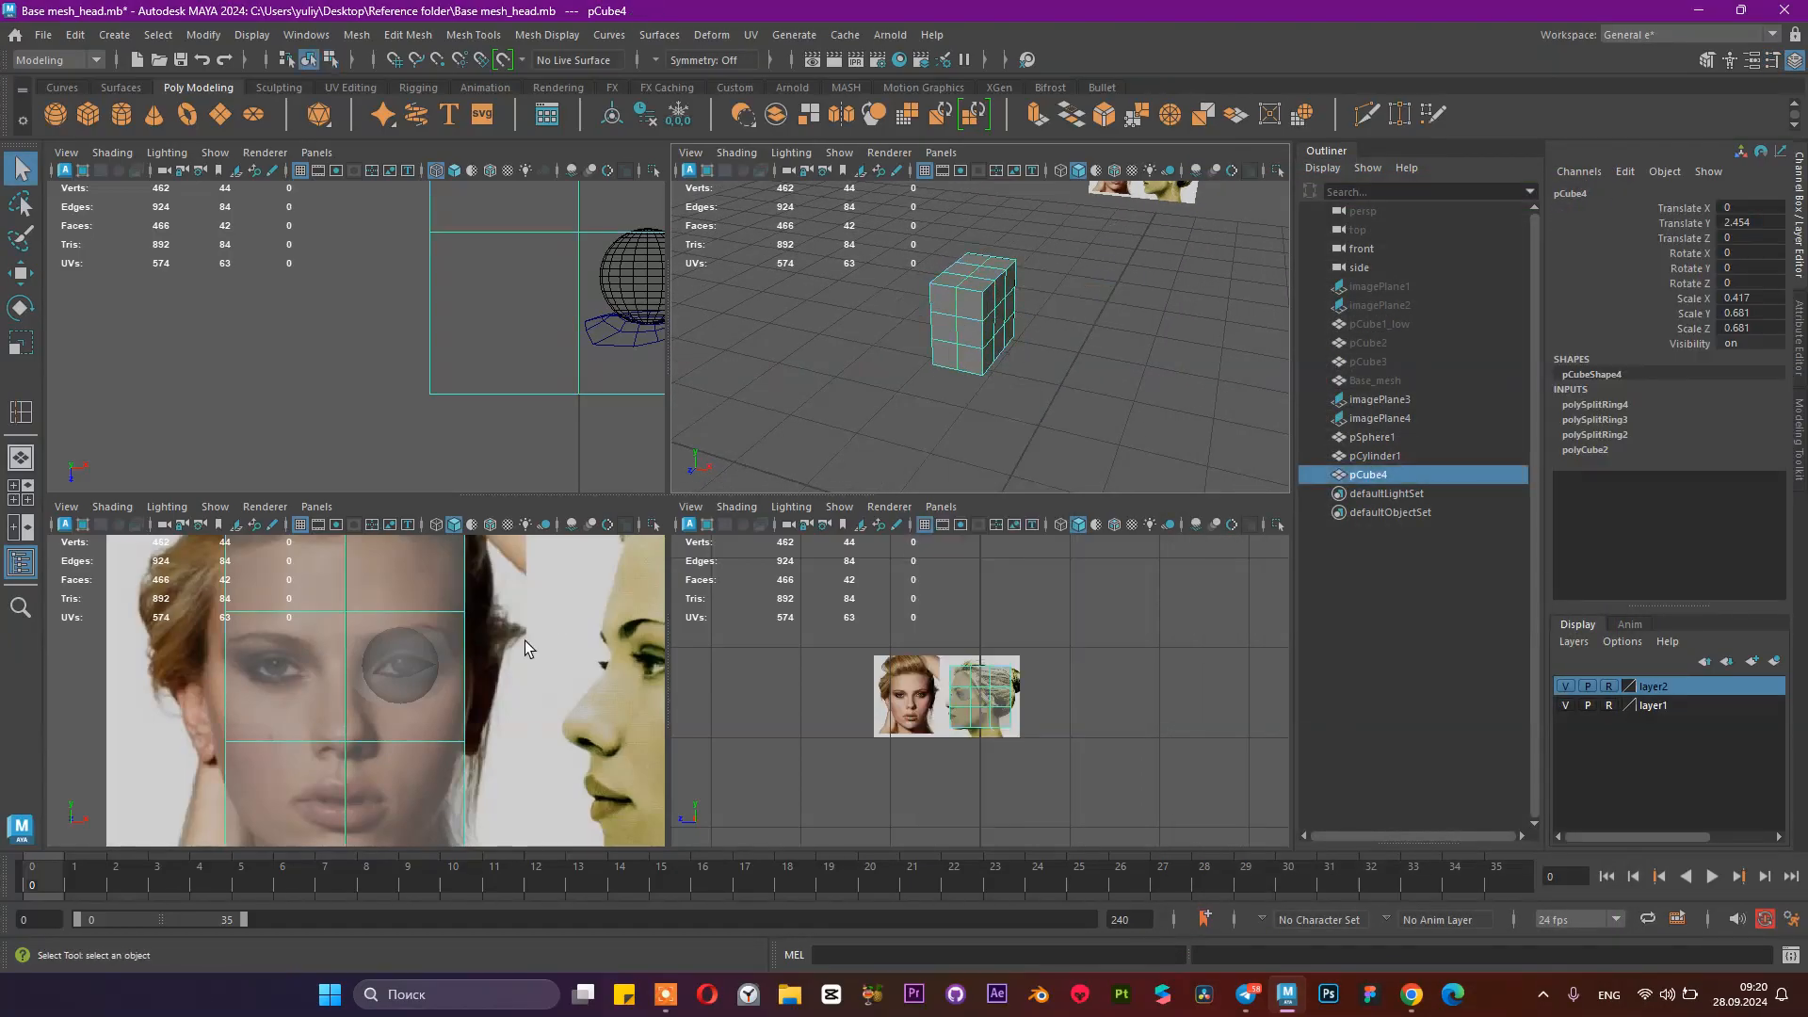
Step: Turn on smooth mesh preview for the cube and scale its two middle vertex rows wider in the front view
{"action": "key", "text": "3"}
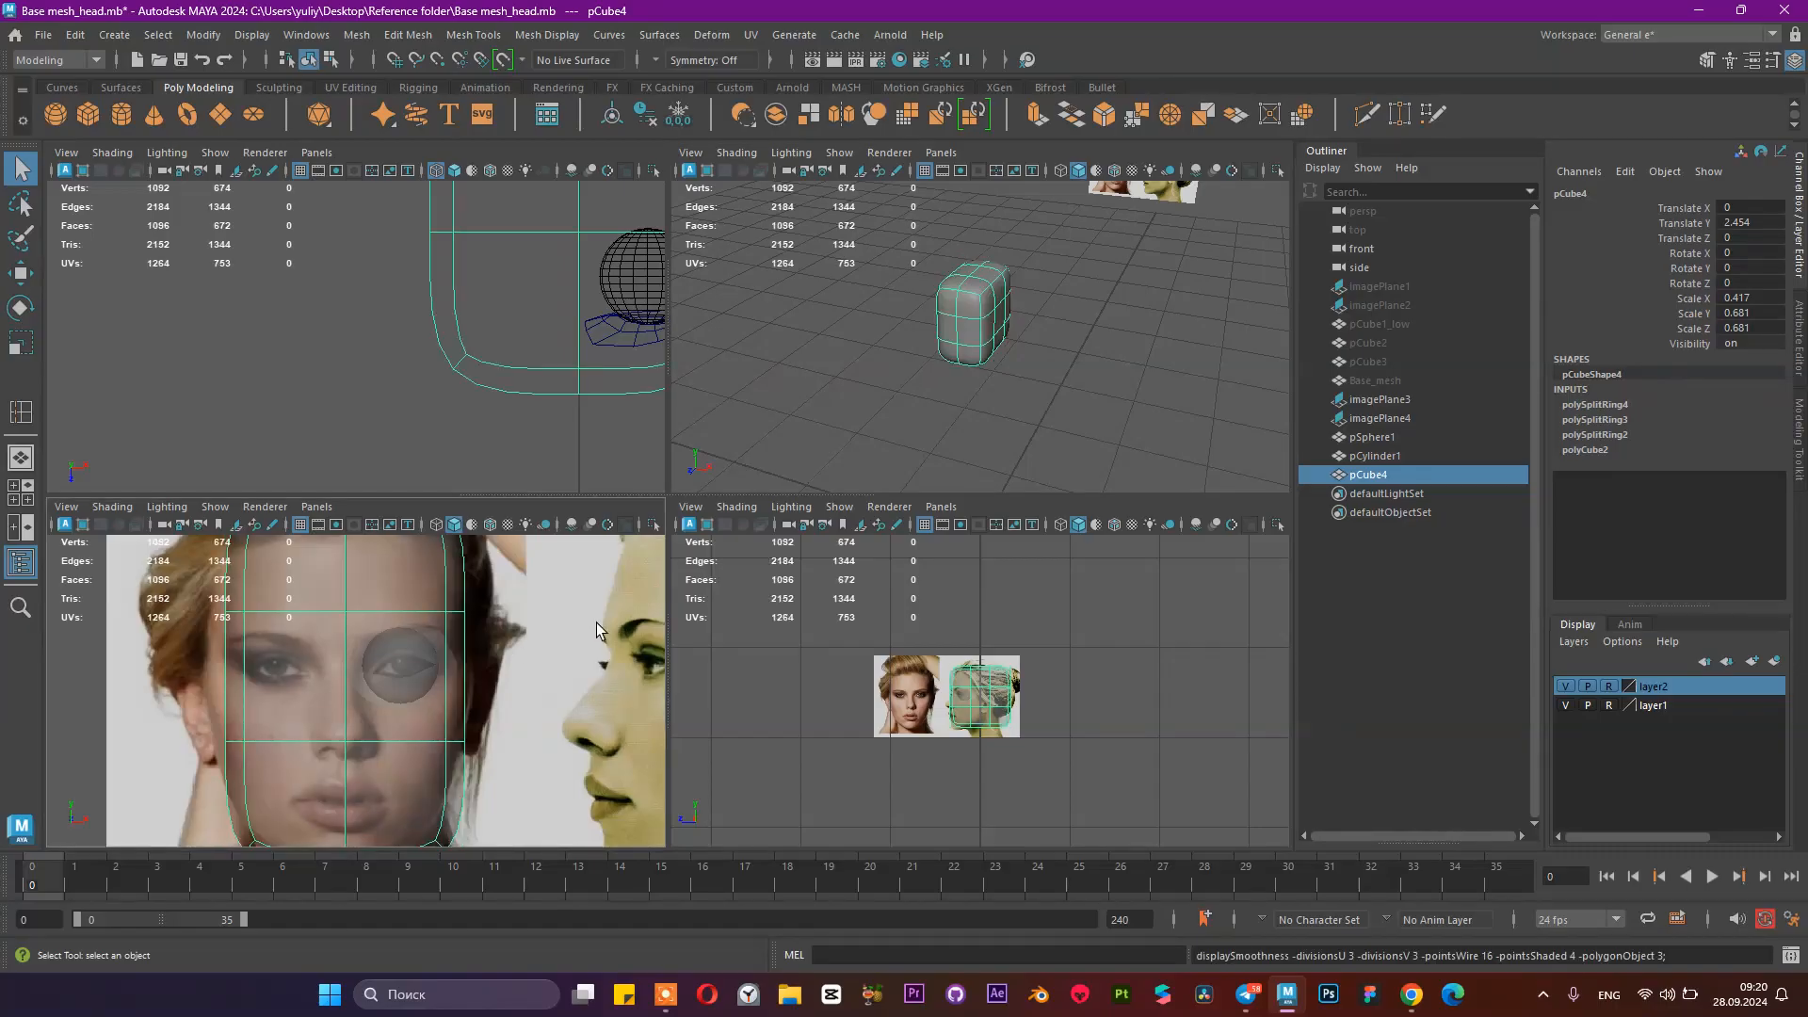
{"action": "key", "text": "1"}
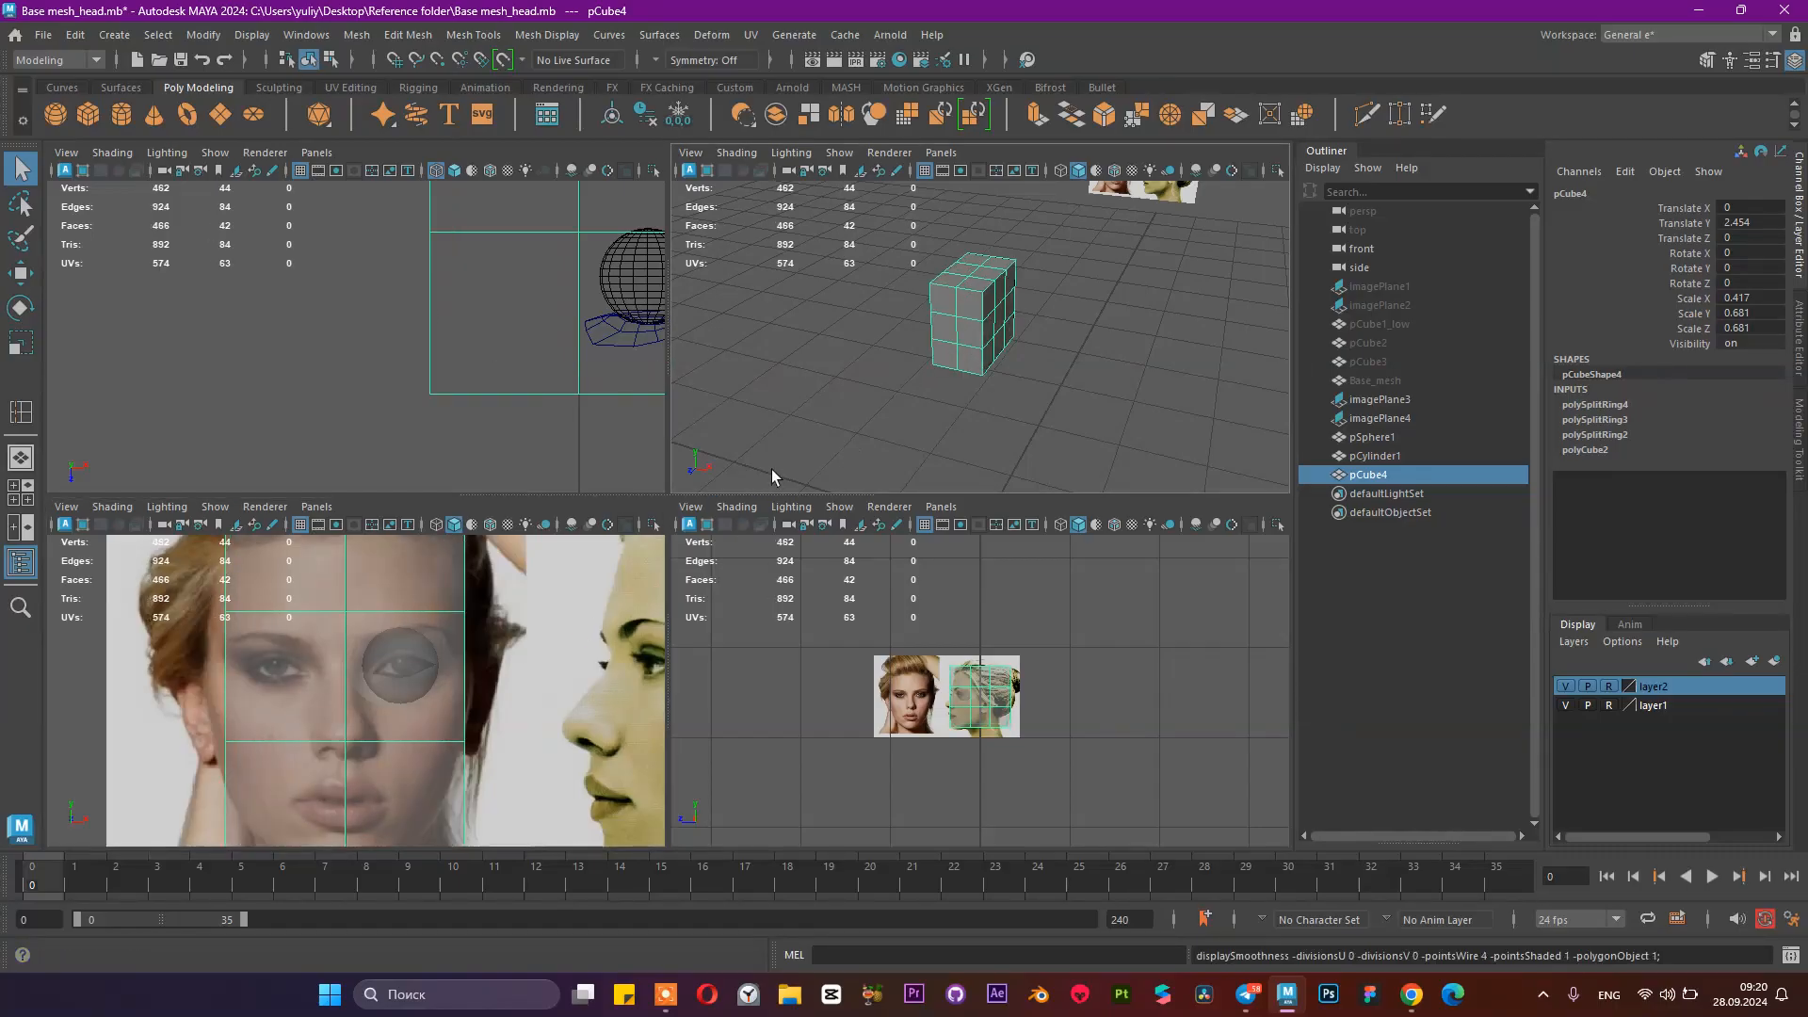
{"action": "key", "text": "3"}
{"action": "middle_click_drag", "start_coordinate": [445, 669], "coordinate": [464, 717], "text": "alt"}
{"action": "right_click_drag", "start_coordinate": [468, 607], "coordinate": [358, 435]}
{"action": "left_click_drag", "start_coordinate": [182, 613], "coordinate": [514, 750]}
{"action": "key", "text": "r"}
{"action": "left_click_drag", "start_coordinate": [449, 665], "coordinate": [470, 667]}
Step: Raise the cube's lower corner vertices to follow the jawline in the front view, return to object mode, and save the scene
{"action": "middle_click_drag", "start_coordinate": [483, 750], "coordinate": [504, 679], "text": "alt"}
{"action": "middle_click_drag", "start_coordinate": [365, 742], "coordinate": [361, 678], "text": "alt"}
{"action": "left_click_drag", "start_coordinate": [269, 704], "coordinate": [340, 793]}
{"action": "key", "text": "w"}
{"action": "left_click_drag", "start_coordinate": [454, 734], "coordinate": [499, 789]}
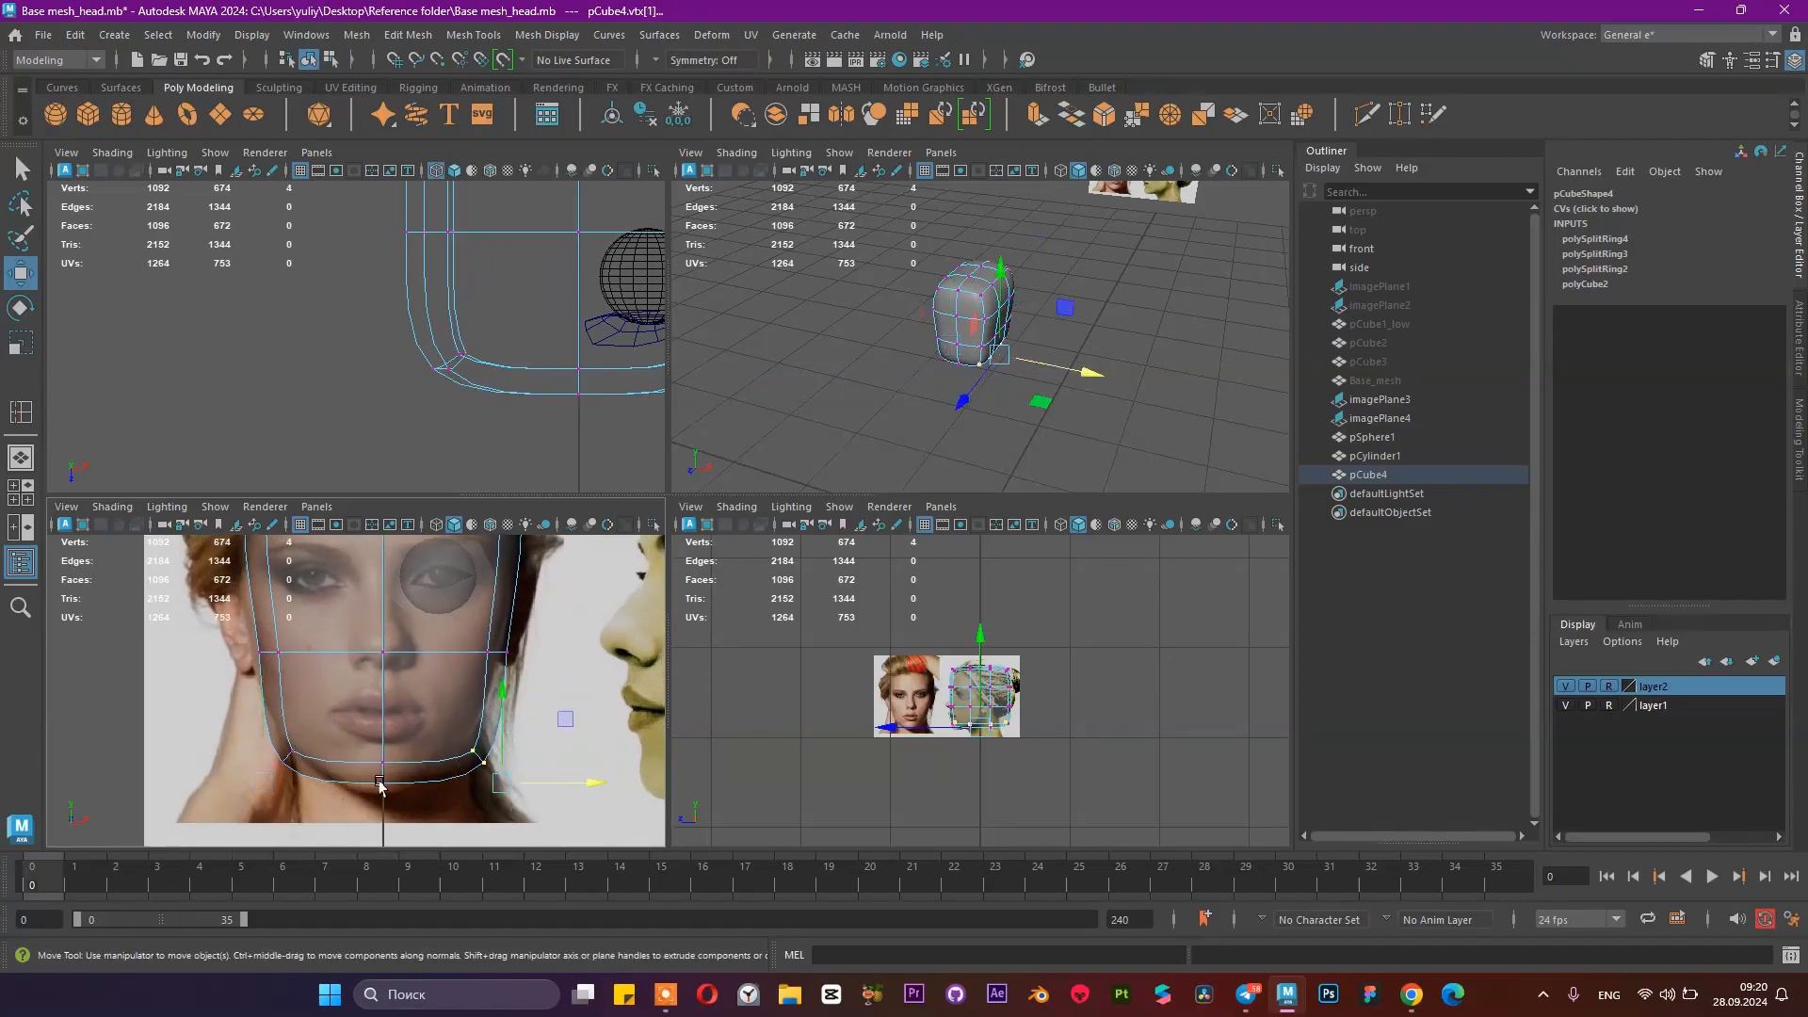
{"action": "left_click_drag", "start_coordinate": [260, 723], "coordinate": [326, 793], "text": "shift"}
{"action": "left_click_drag", "start_coordinate": [382, 697], "coordinate": [528, 773]}
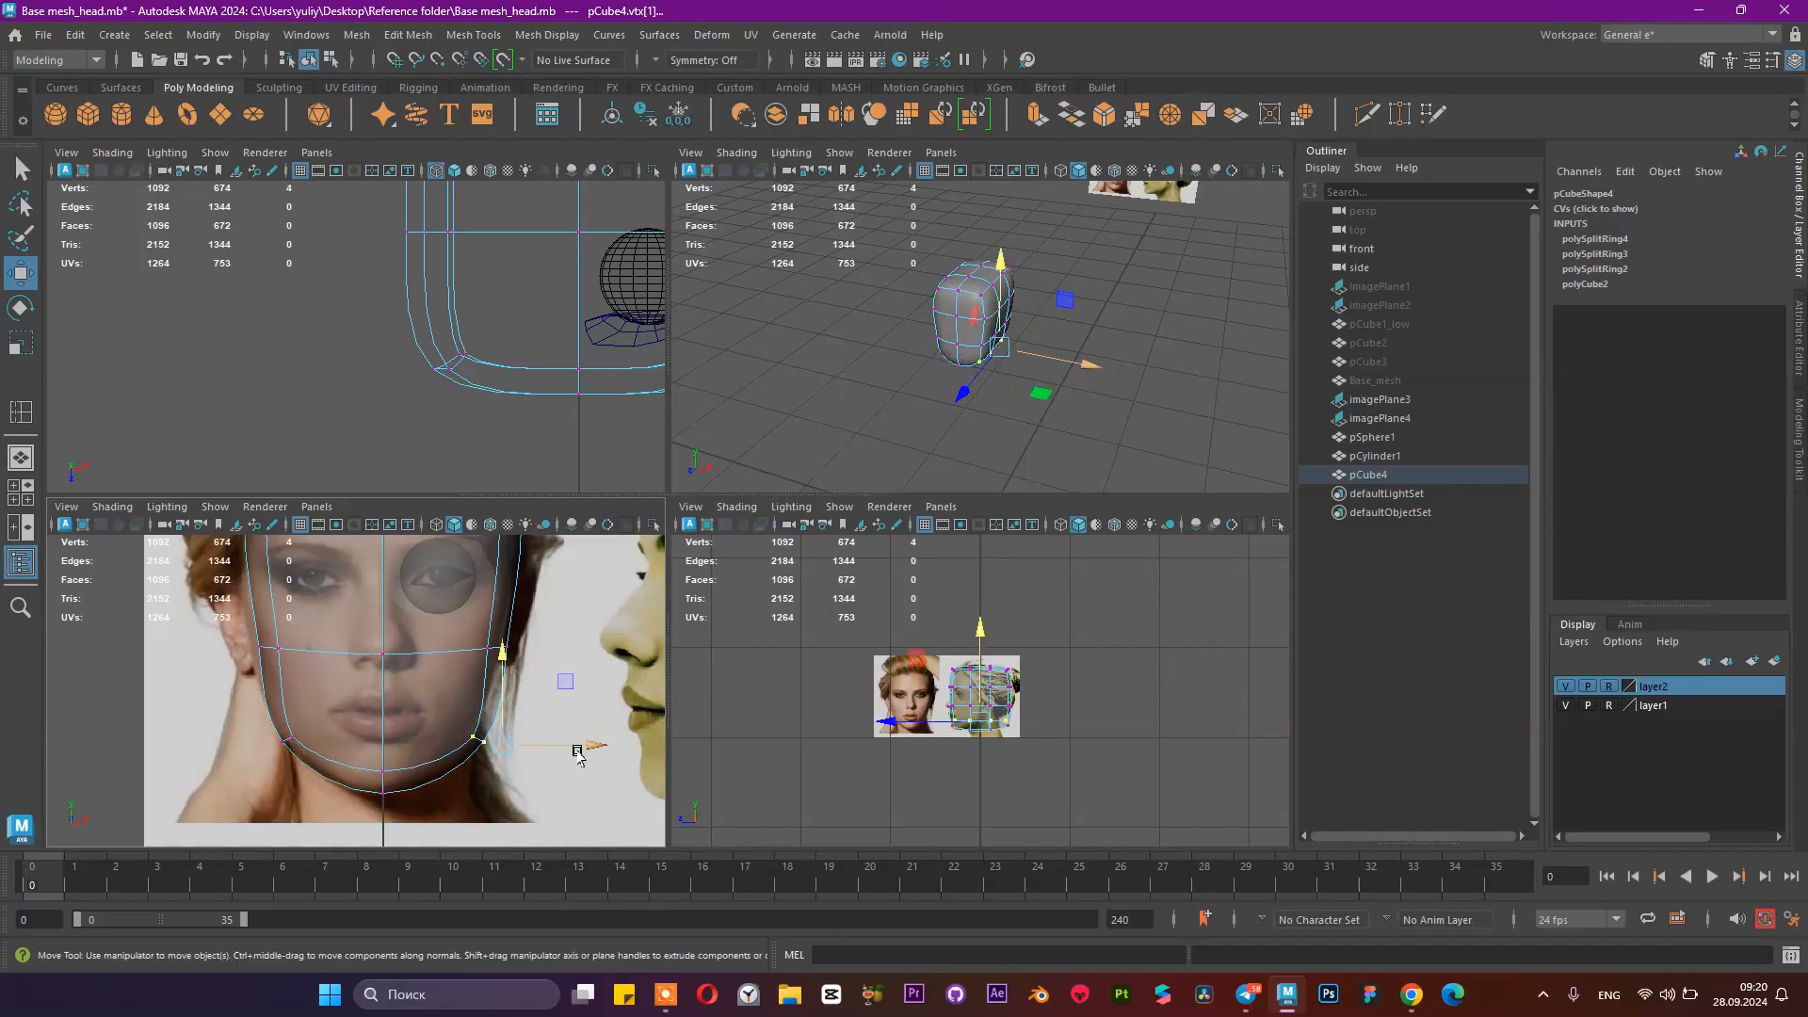
{"action": "key", "text": "F8"}
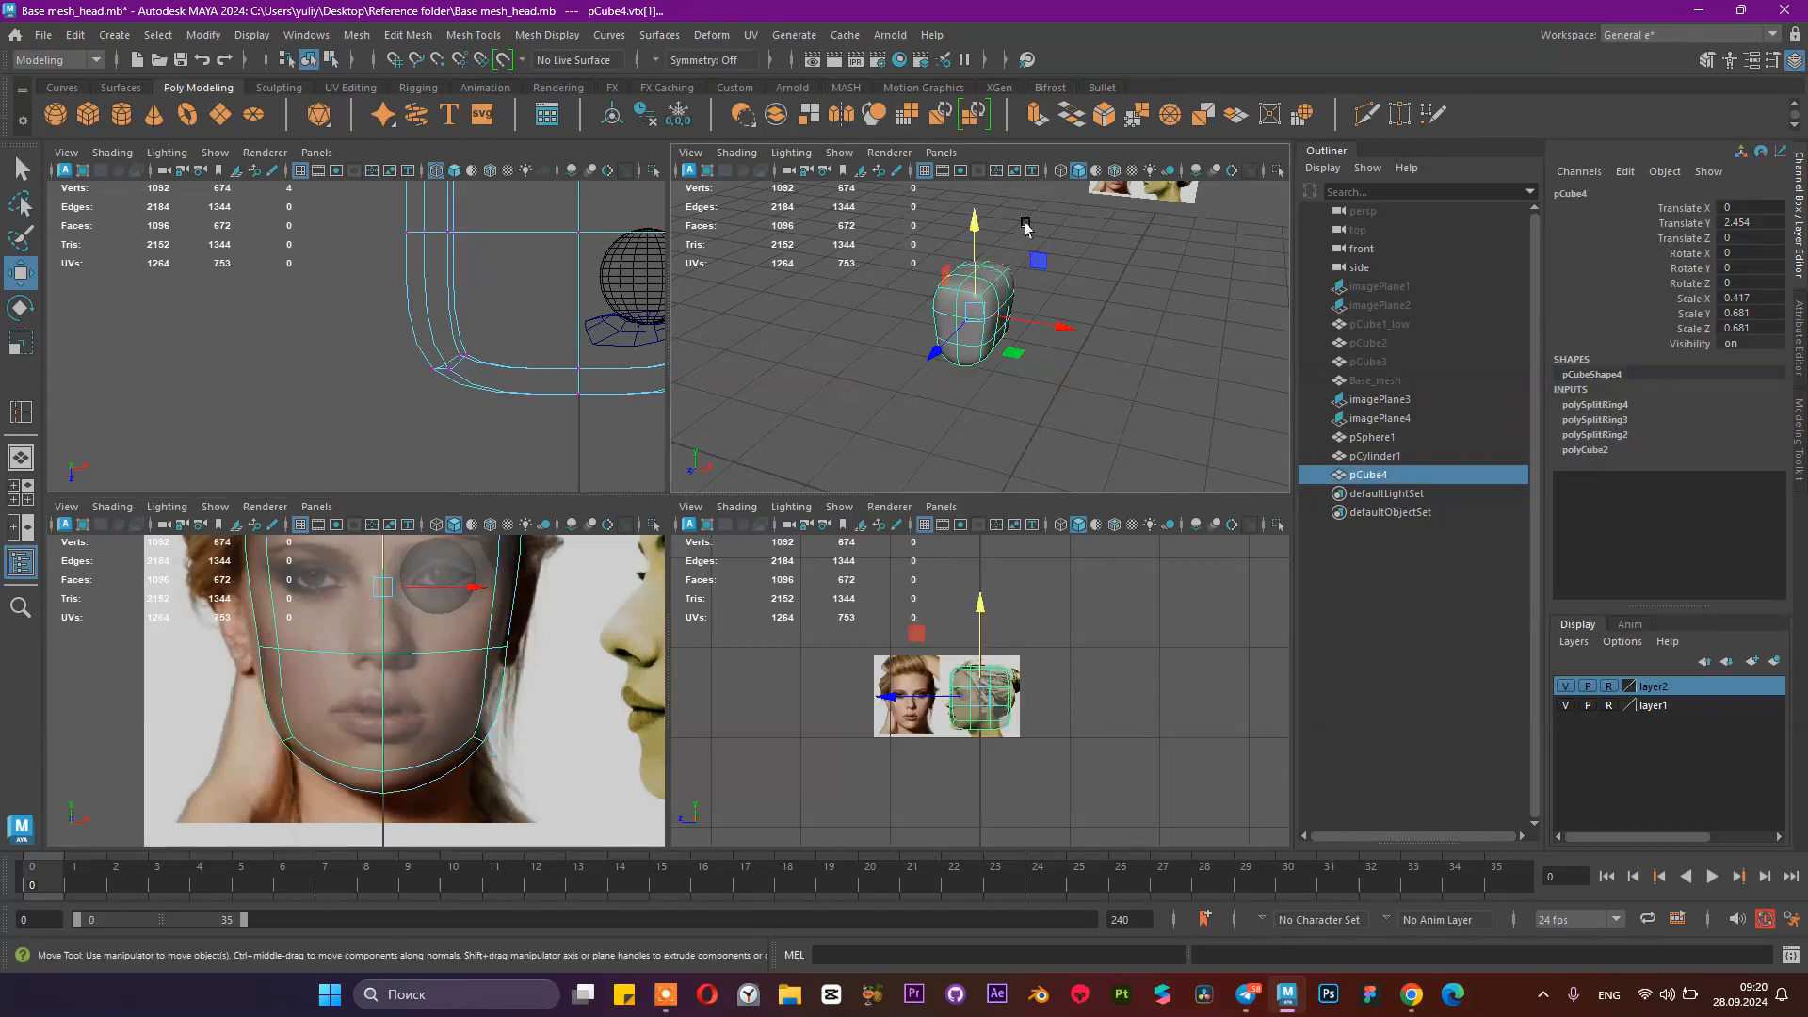
{"action": "key", "text": "ctrl+s"}
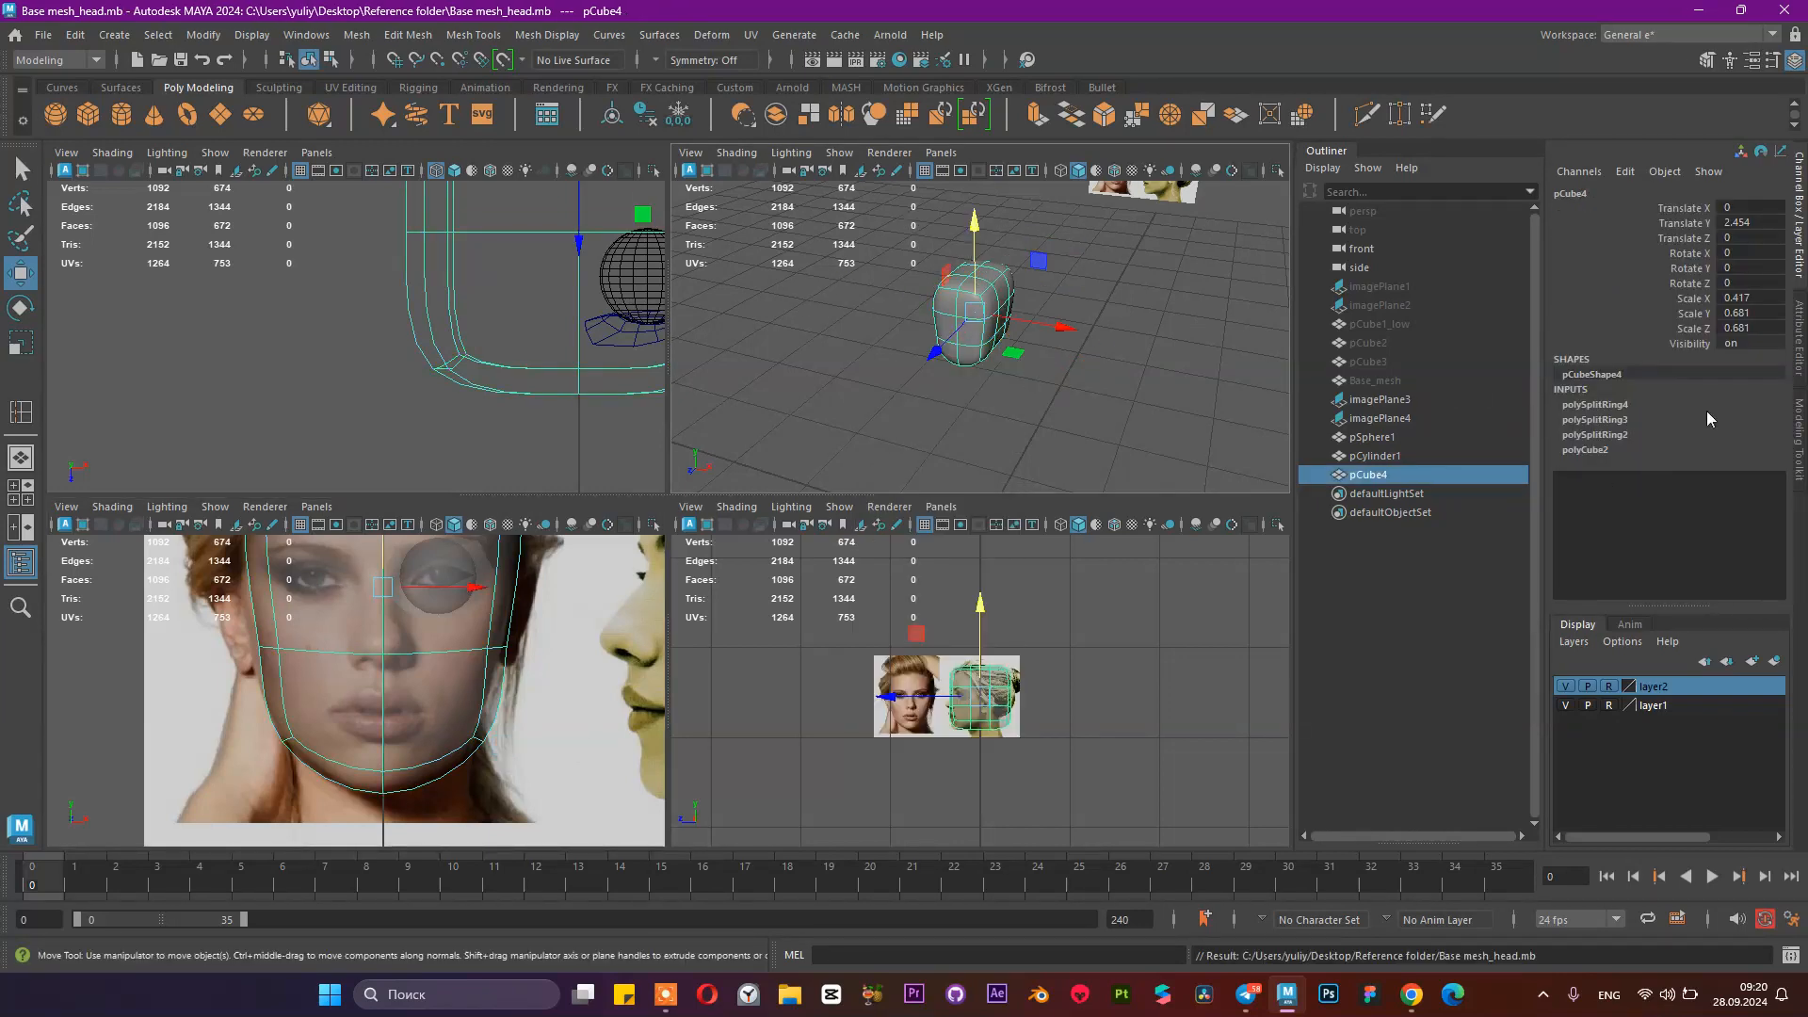
Step: Enable topological symmetry for the cube using an edge of its centre loop as the symmetry edge
{"action": "left_click_drag", "start_coordinate": [913, 341], "coordinate": [1055, 331], "text": "alt"}
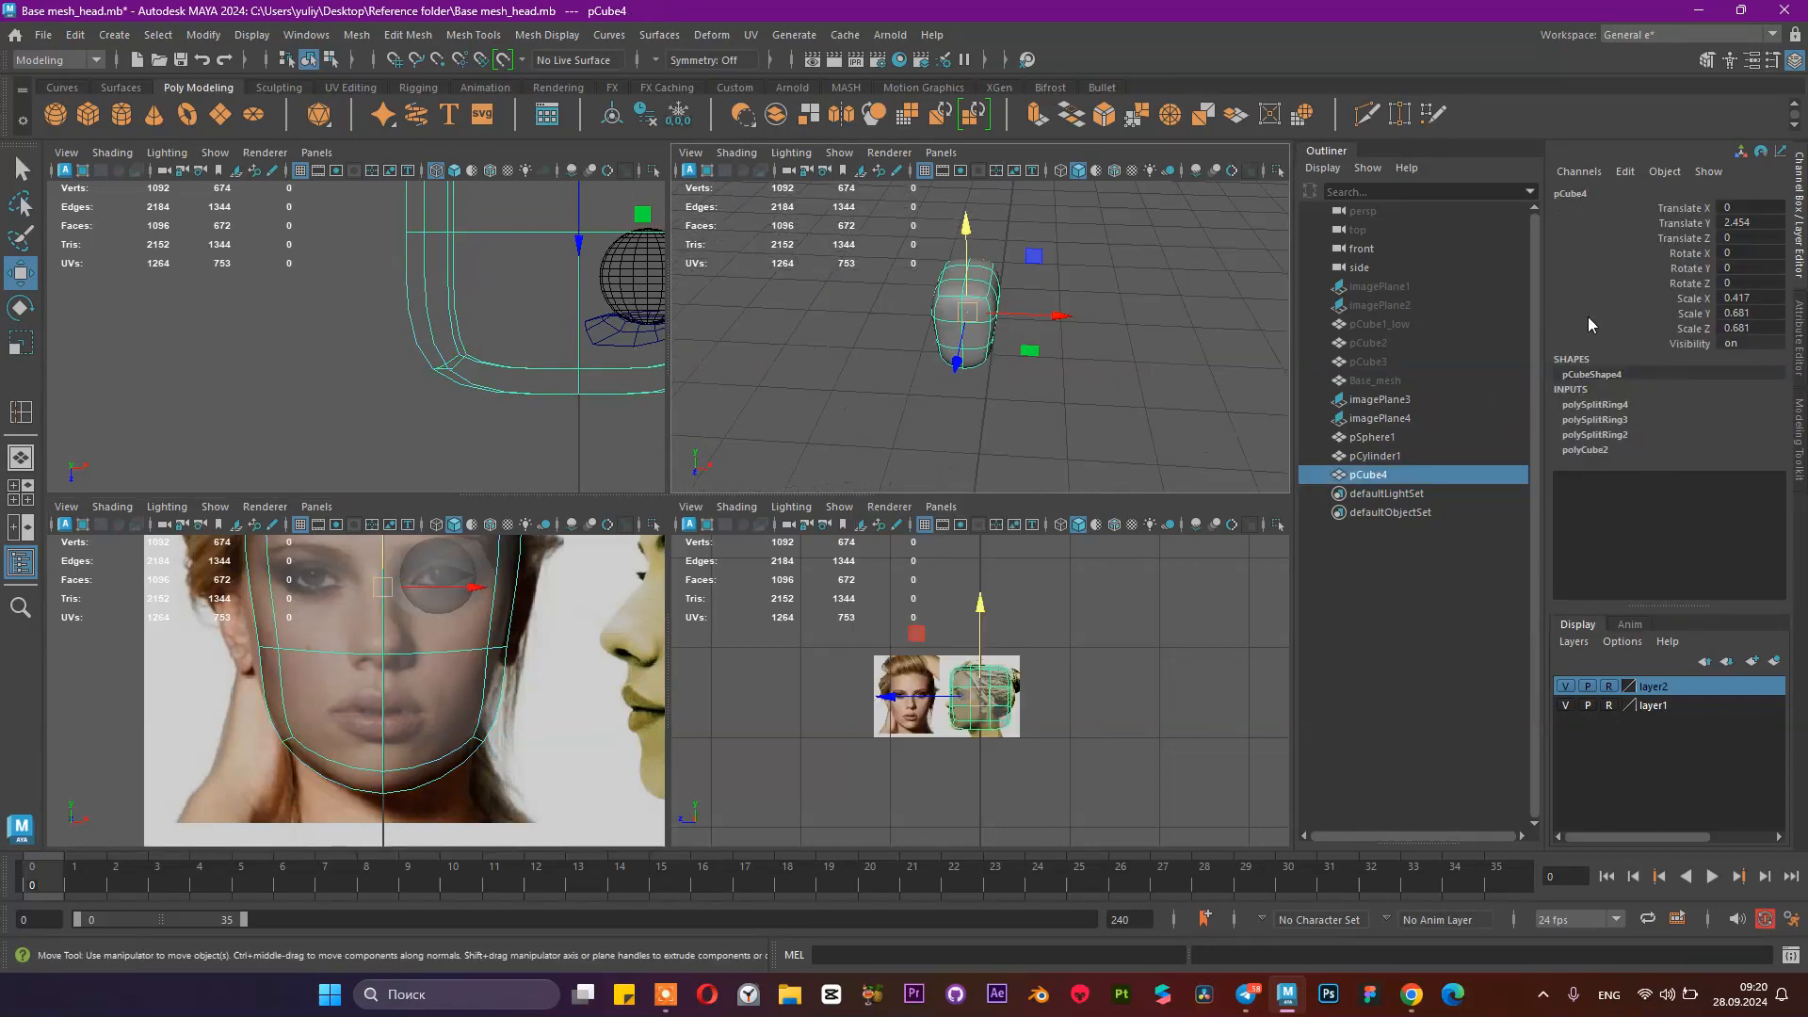
{"action": "key", "text": "ctrl+a"}
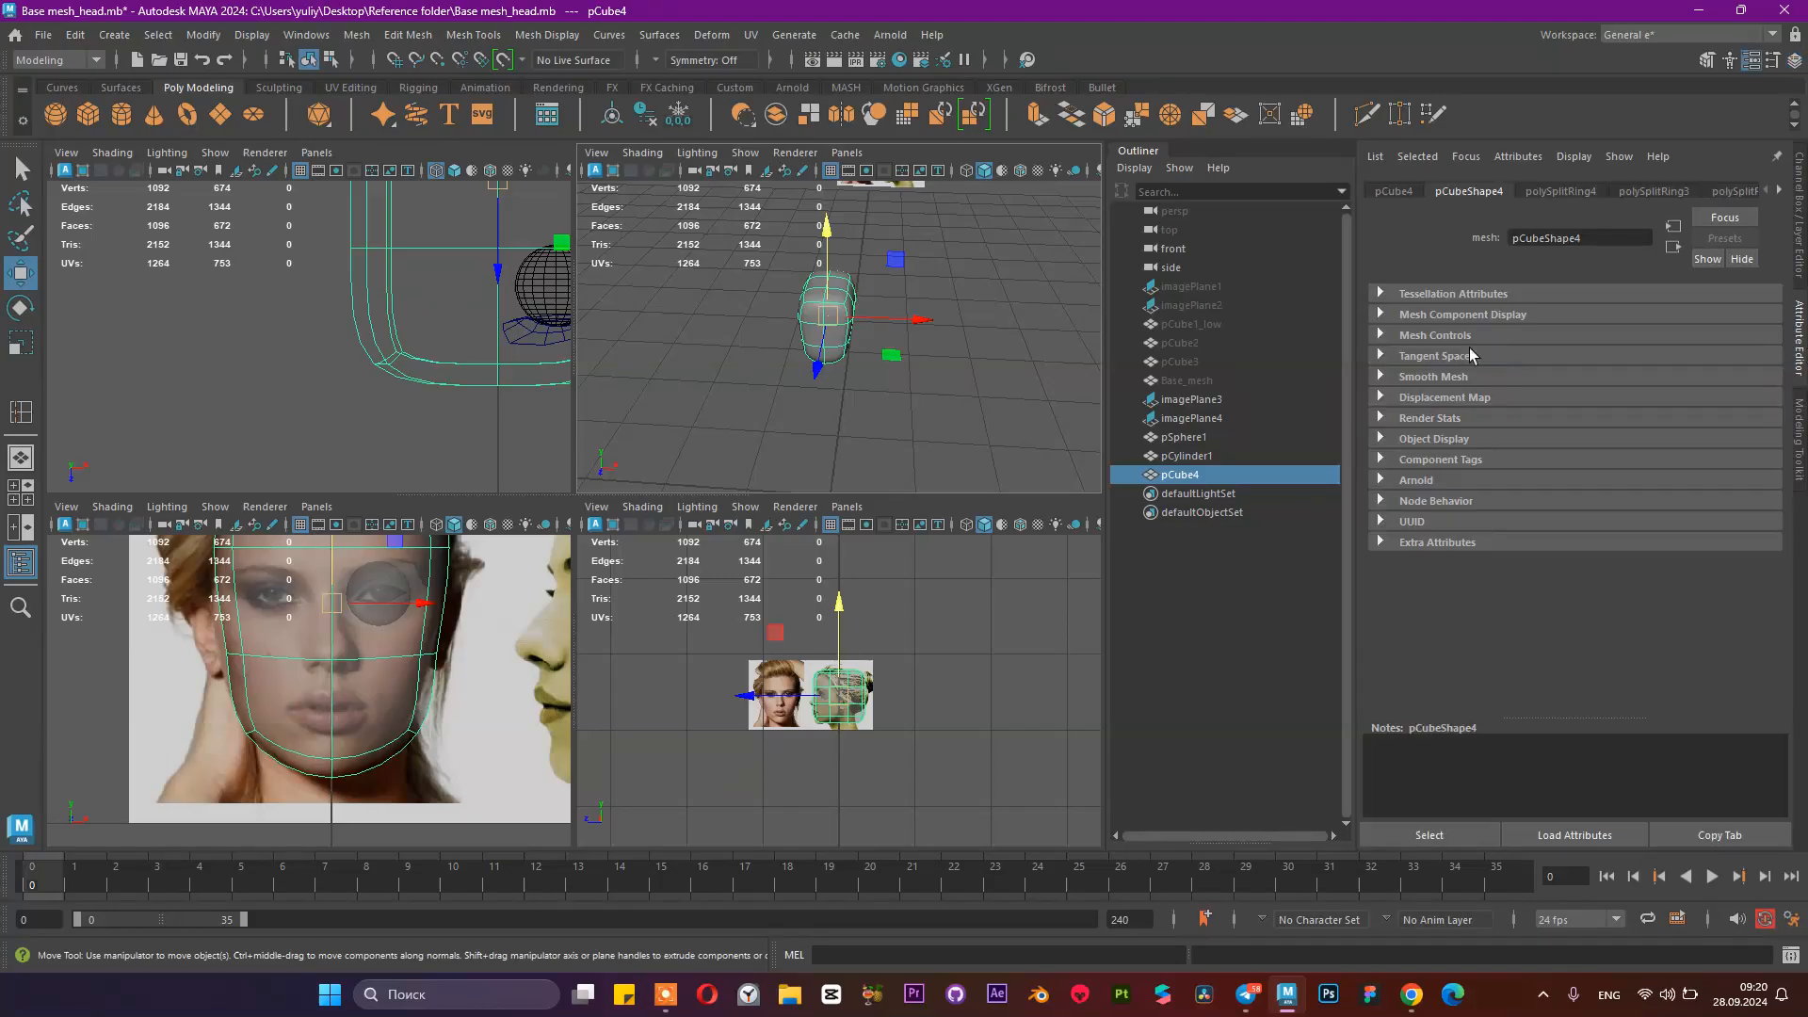
{"action": "left_click", "coordinate": [1773, 61]}
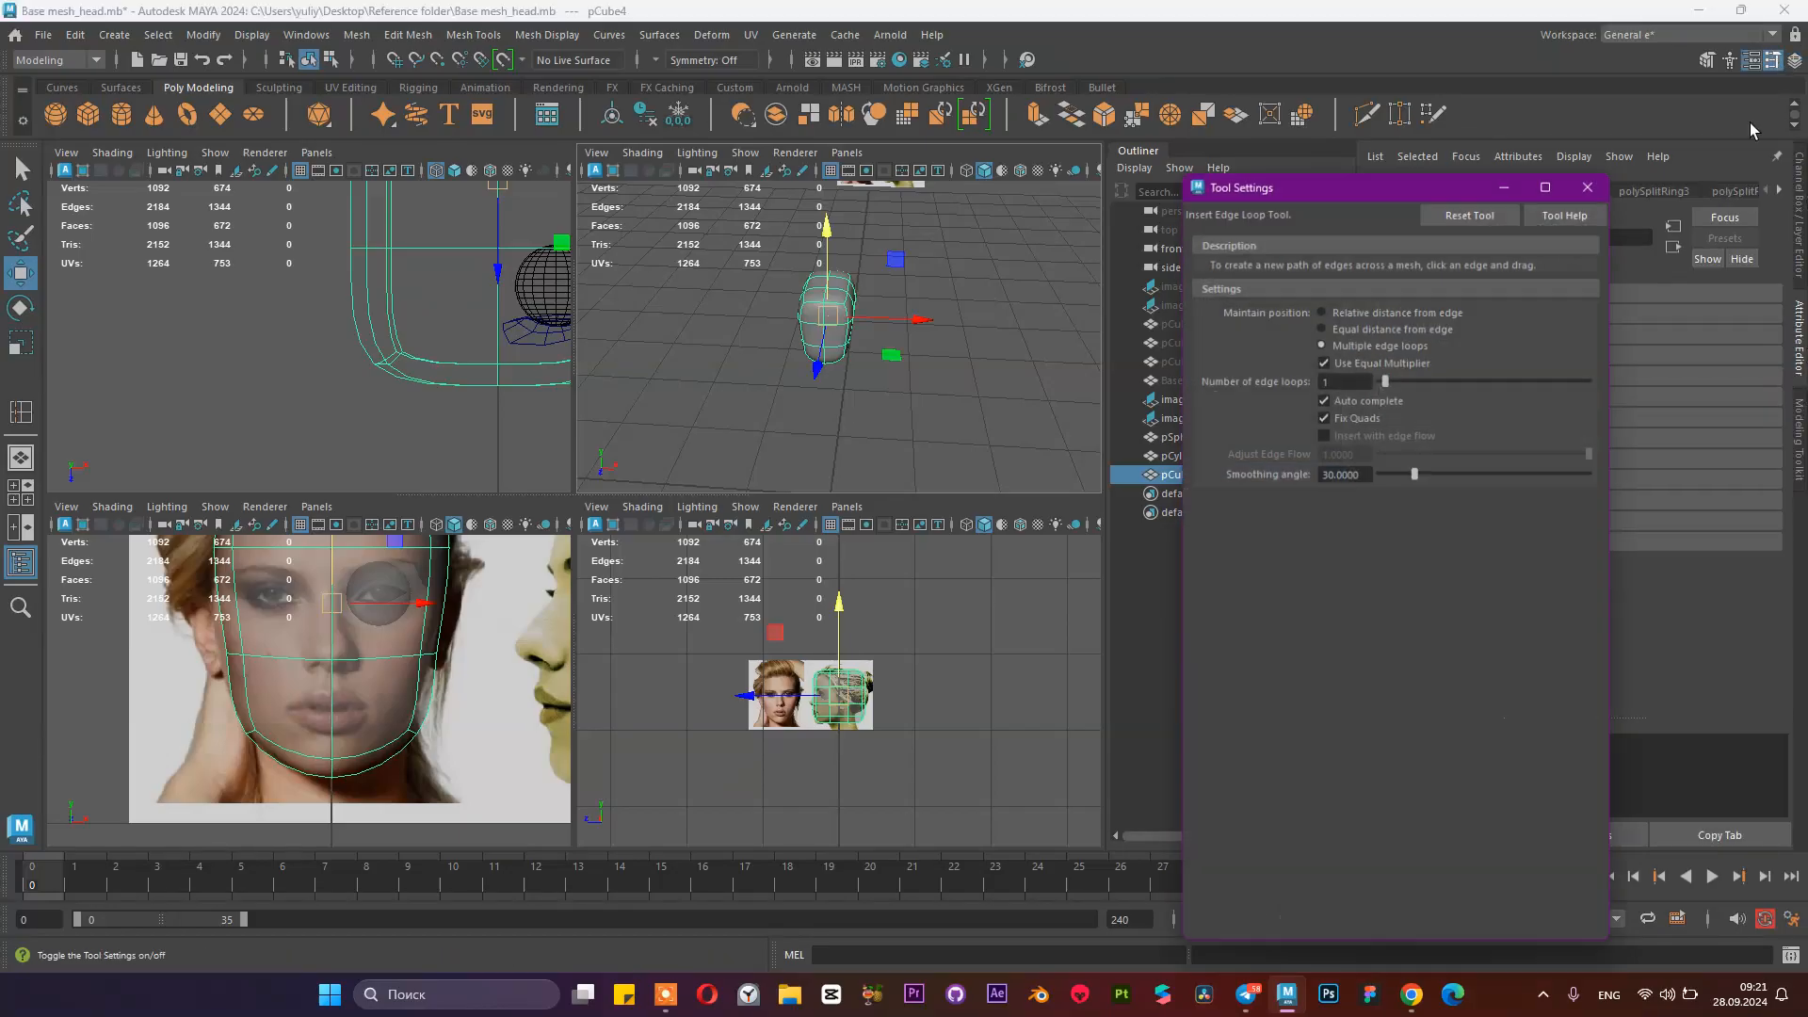
{"action": "left_click", "coordinate": [1243, 626]}
{"action": "left_click", "coordinate": [1335, 656]}
{"action": "left_click", "coordinate": [1384, 793]}
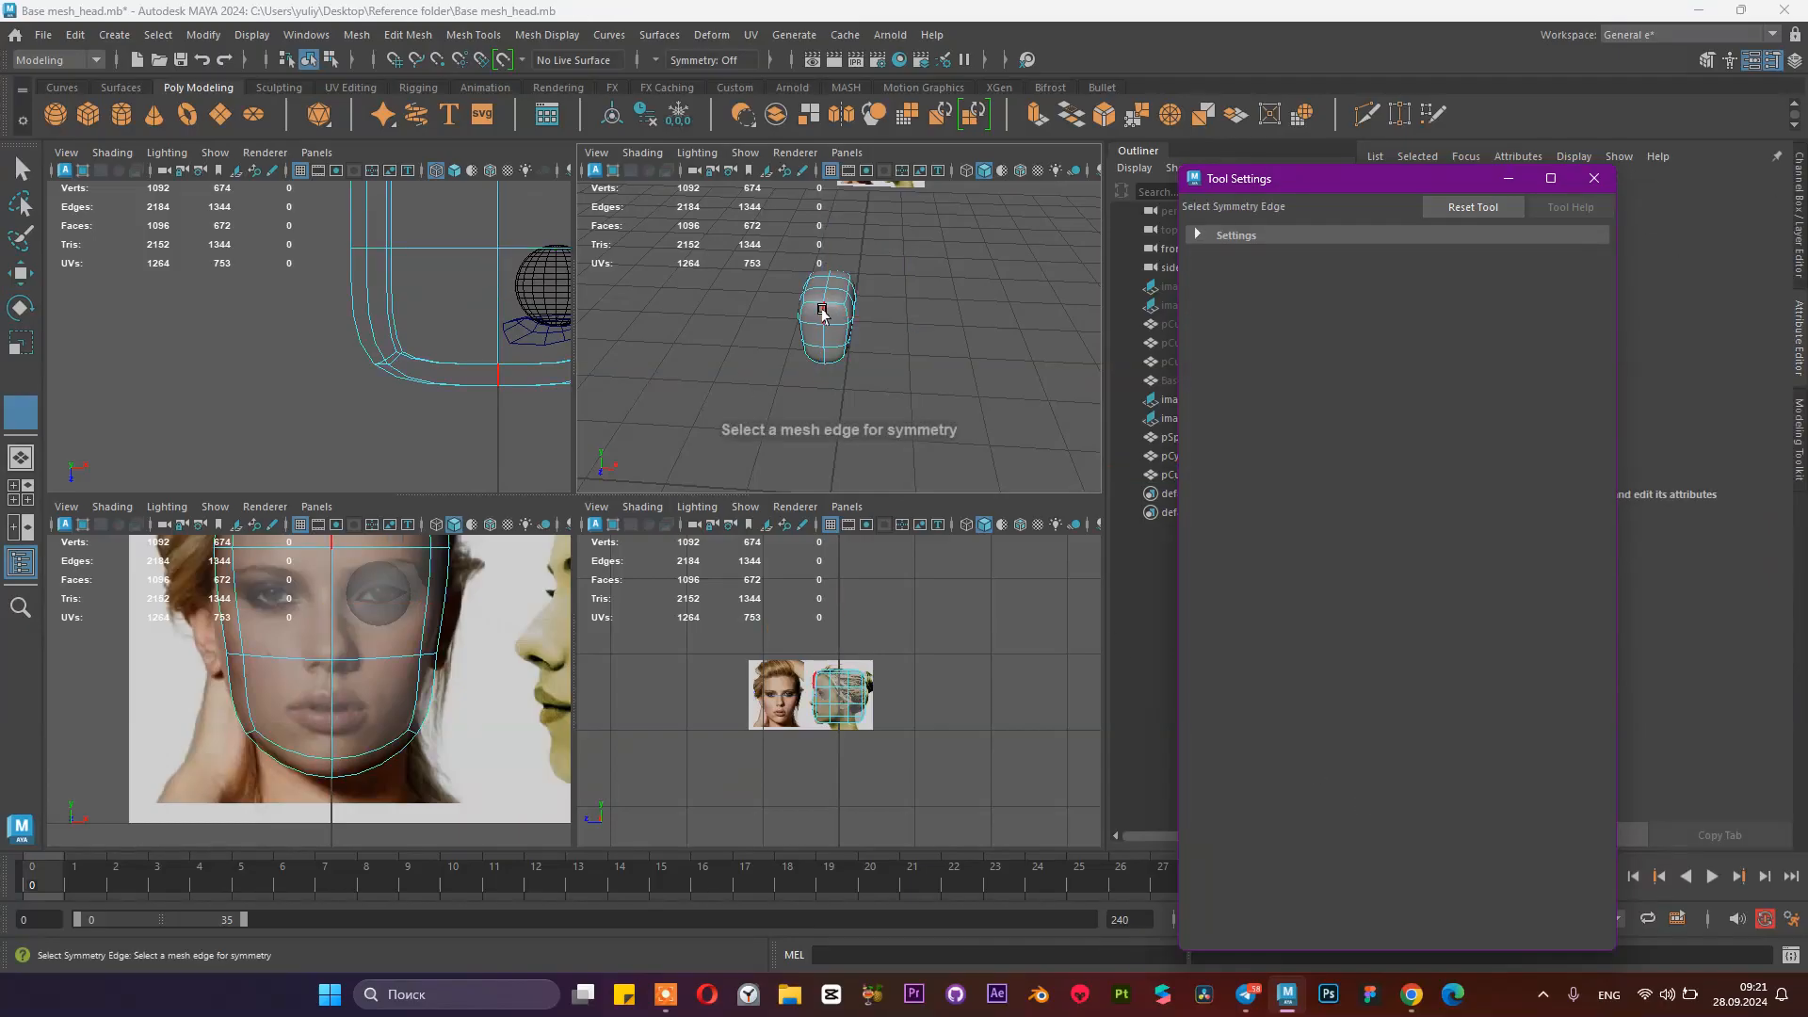
{"action": "left_click", "coordinate": [822, 313]}
{"action": "left_click", "coordinate": [1593, 178]}
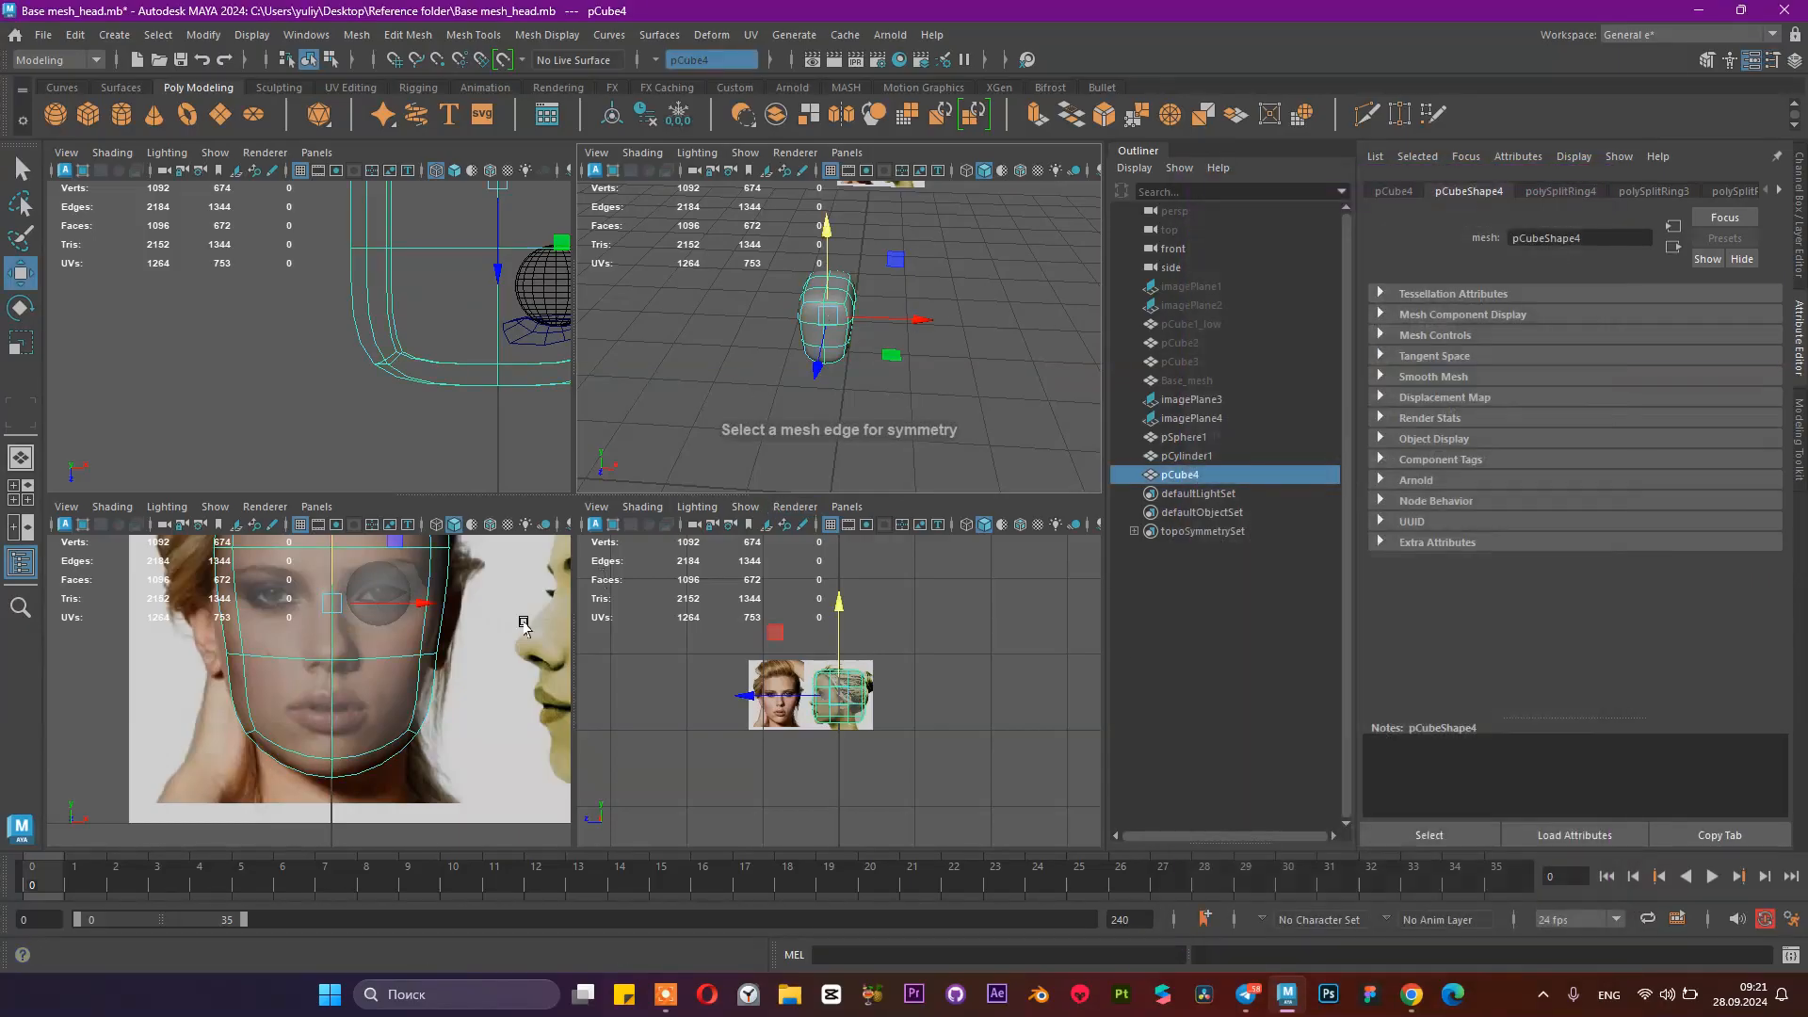
Step: Move the cube's outer vertices in the side view to fit the skull and jaw outline of the profile reference
{"action": "scroll", "coordinate": [864, 687], "scroll_direction": "up", "scroll_amount": 7}
{"action": "right_click_drag", "start_coordinate": [876, 649], "coordinate": [782, 444]}
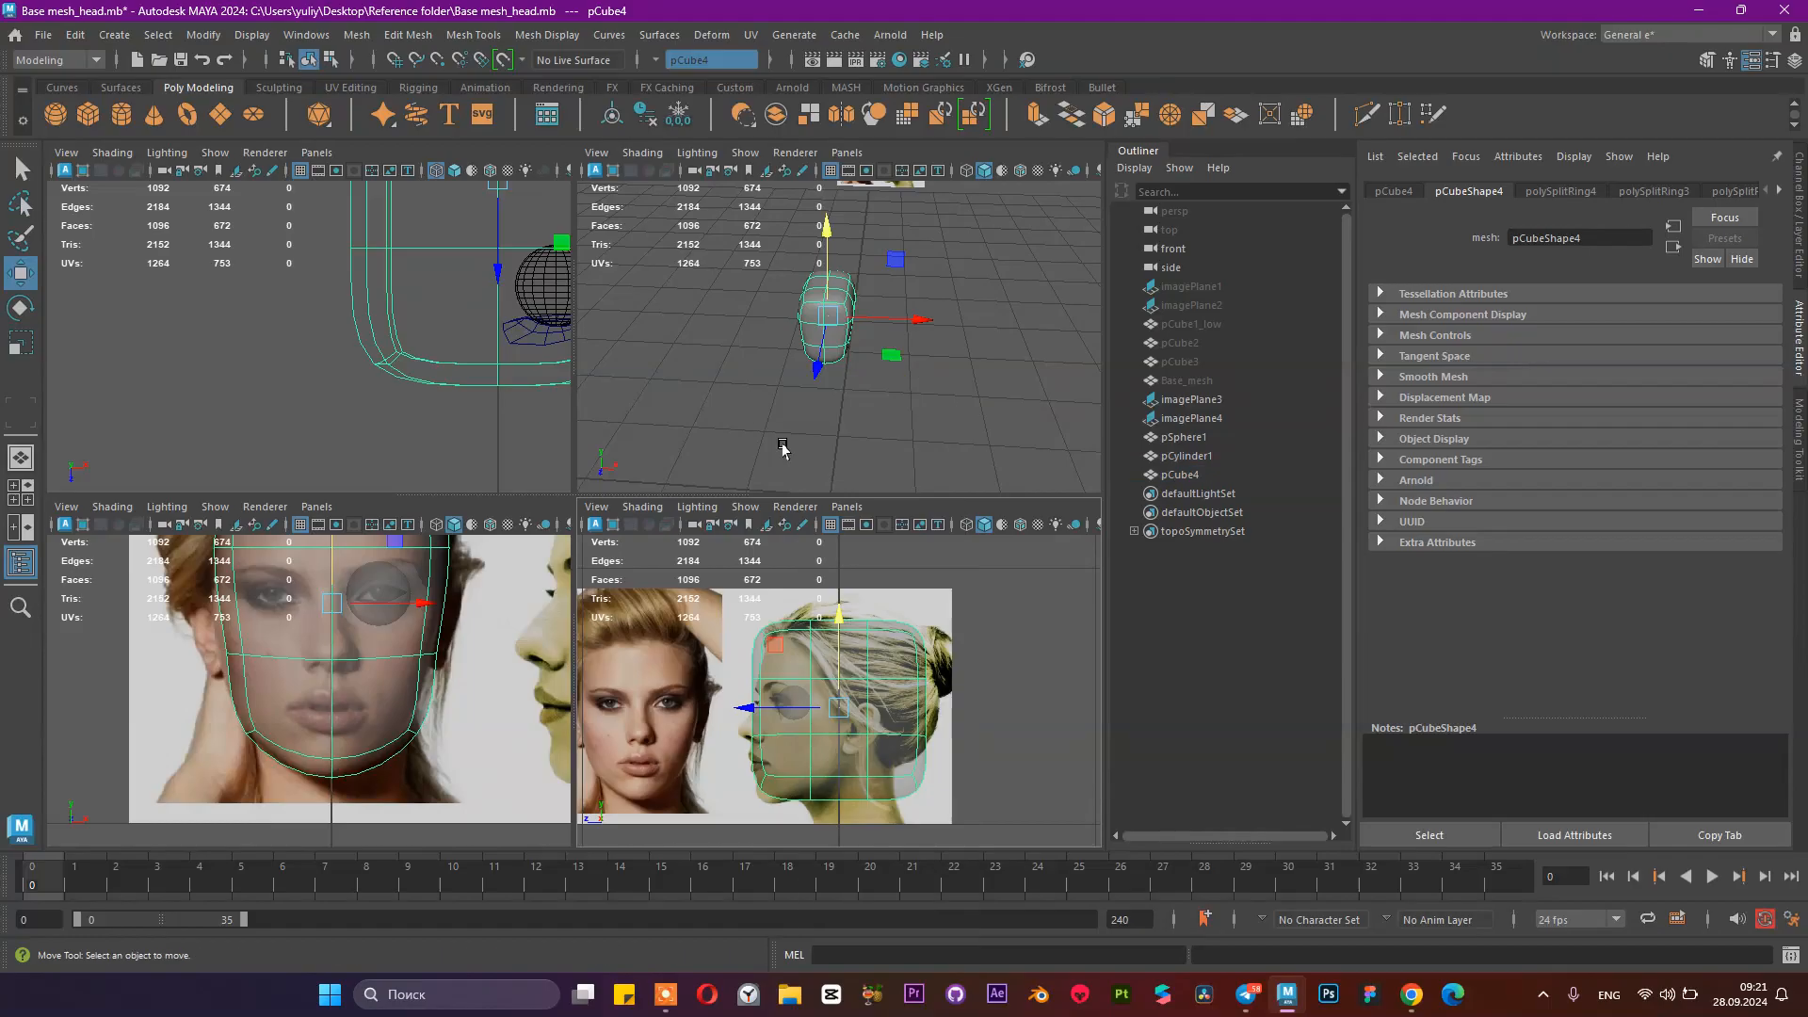
{"action": "left_click_drag", "start_coordinate": [785, 585], "coordinate": [844, 588]}
{"action": "left_click_drag", "start_coordinate": [898, 662], "coordinate": [805, 761]}
{"action": "left_click_drag", "start_coordinate": [895, 709], "coordinate": [894, 693]}
Step: Delete the rear vertical edge loop running around the sides of the head mesh and return to object mode
{"action": "left_click_drag", "start_coordinate": [783, 327], "coordinate": [715, 326], "text": "alt"}
{"action": "right_click_drag", "start_coordinate": [806, 293], "coordinate": [834, 141]}
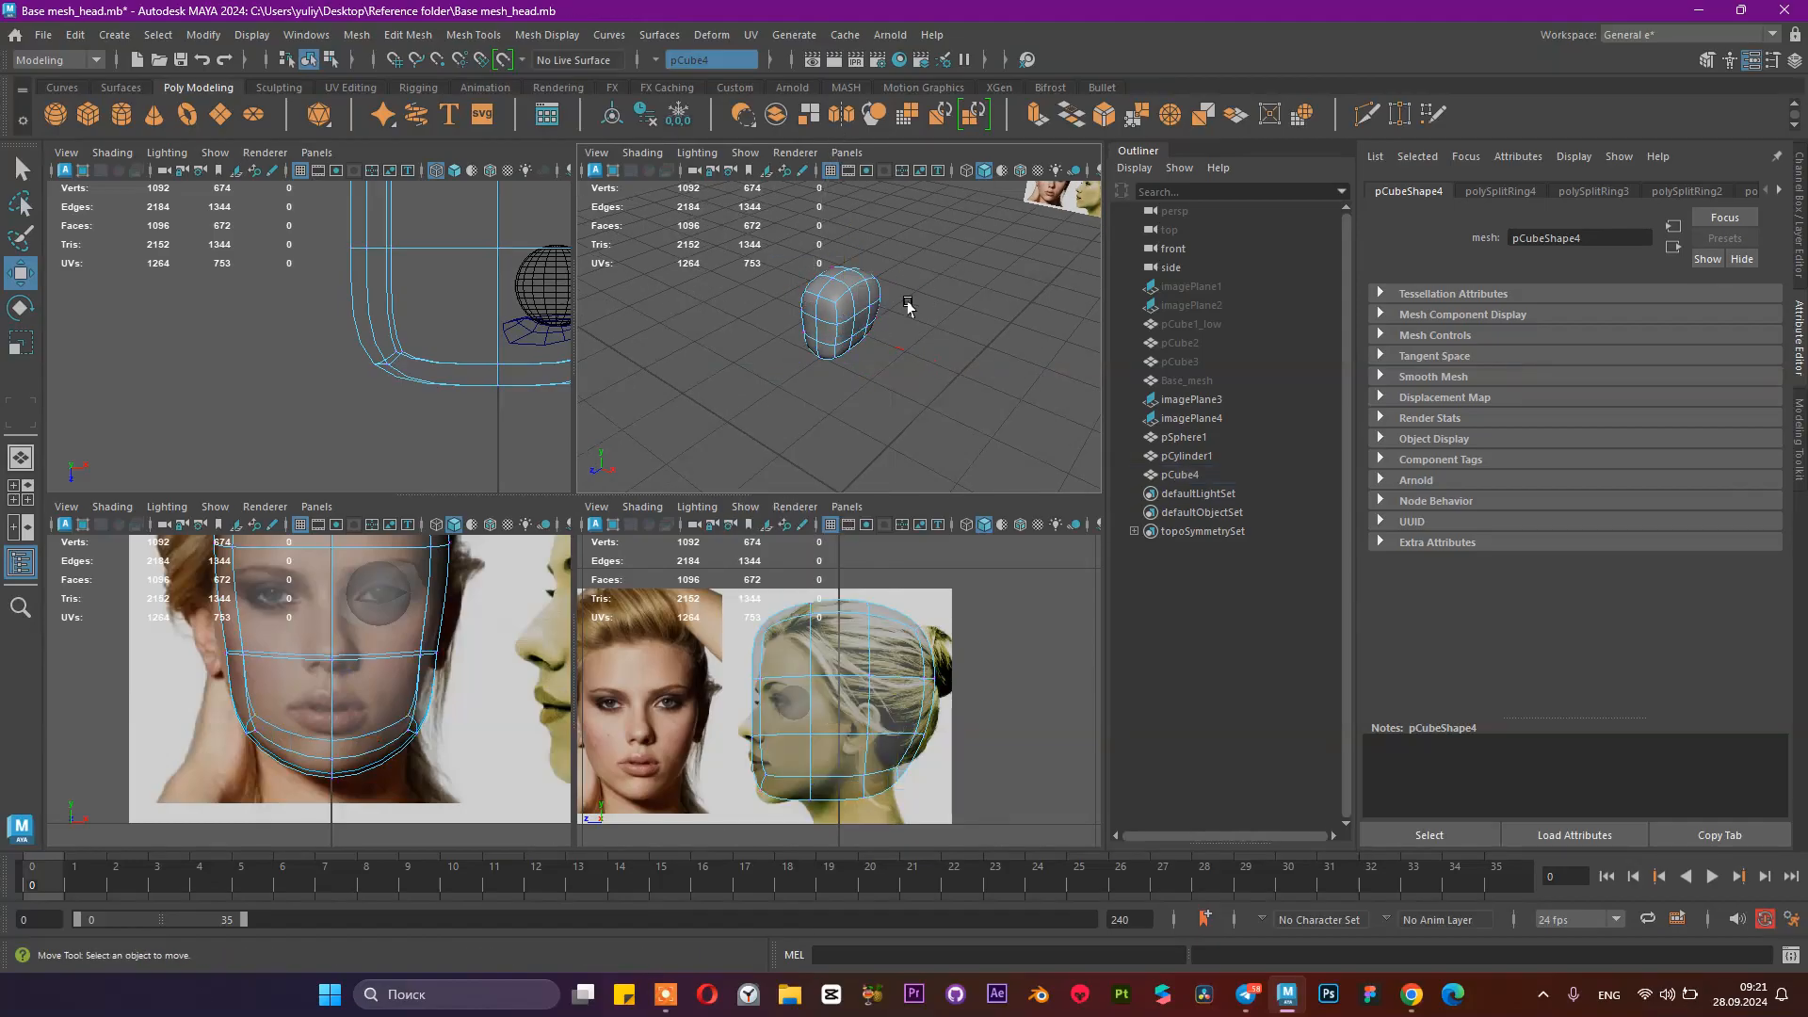
{"action": "double_click", "coordinate": [874, 325]}
{"action": "right_click_drag", "start_coordinate": [877, 331], "coordinate": [794, 348], "text": "shift"}
{"action": "left_click_drag", "start_coordinate": [872, 343], "coordinate": [849, 298], "text": "alt"}
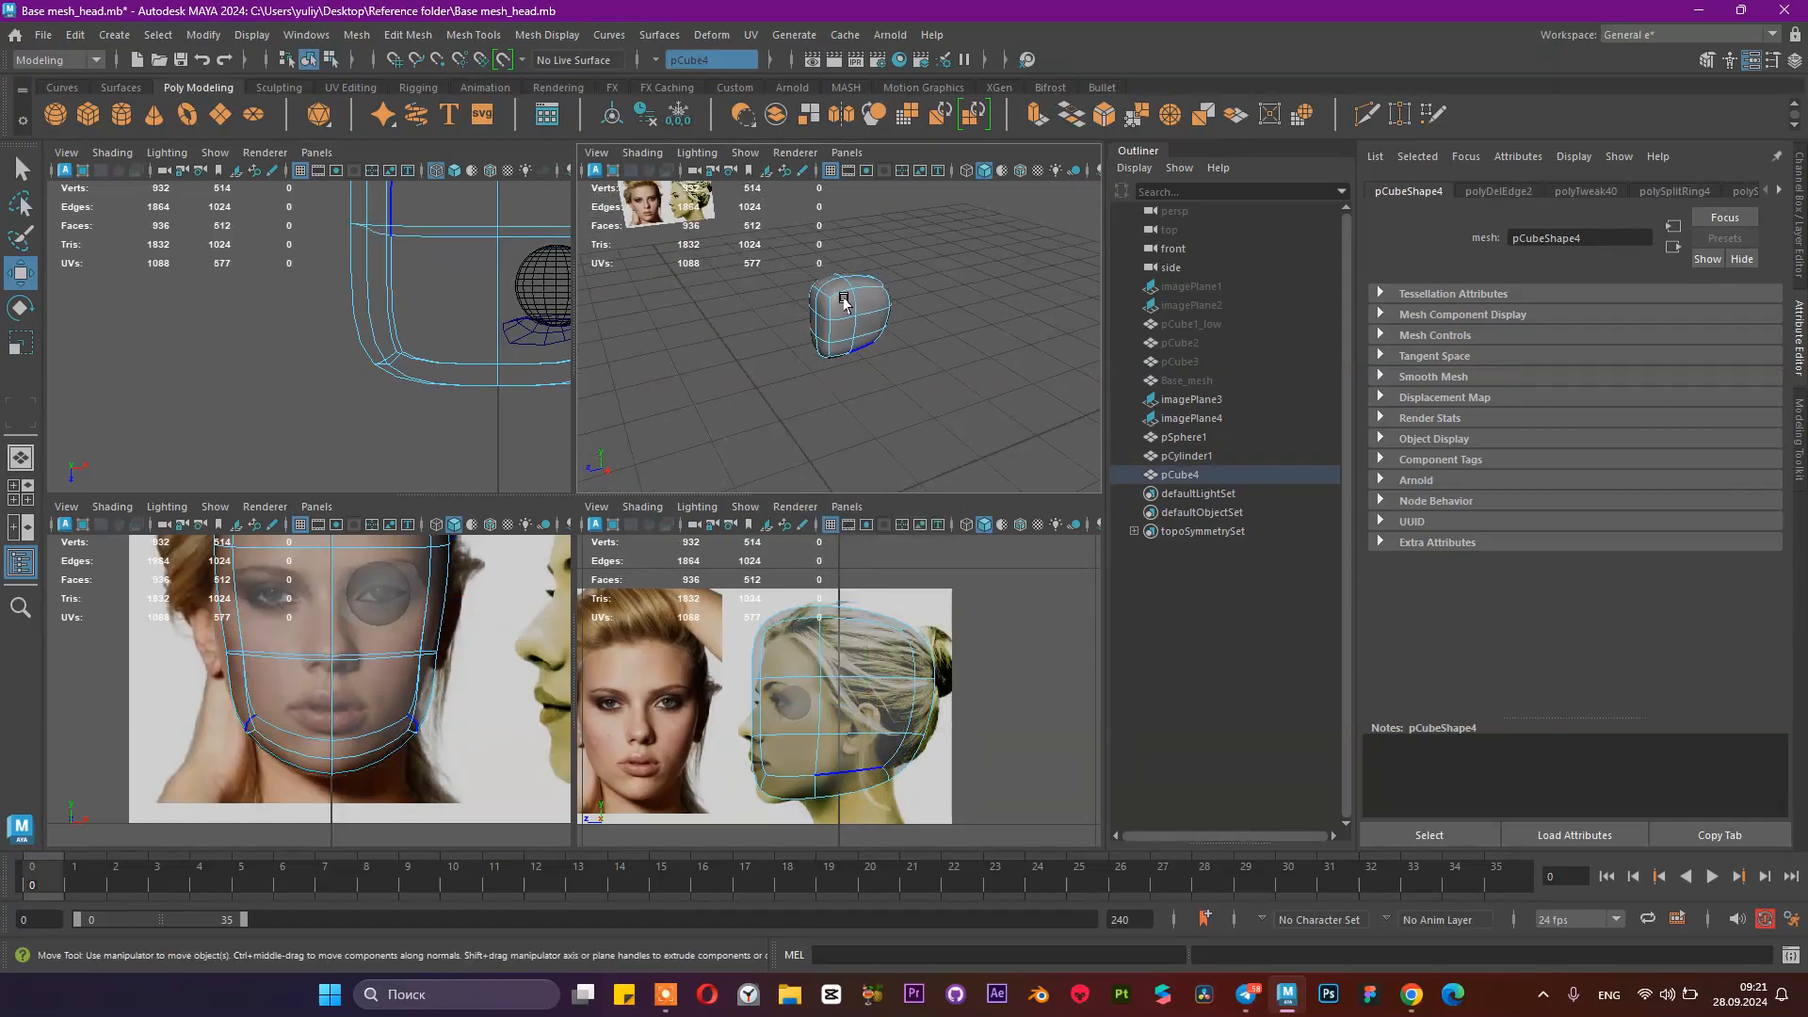
{"action": "scroll", "coordinate": [848, 297], "scroll_direction": "up", "scroll_amount": 3}
{"action": "right_click_drag", "start_coordinate": [1025, 249], "coordinate": [1027, 248]}
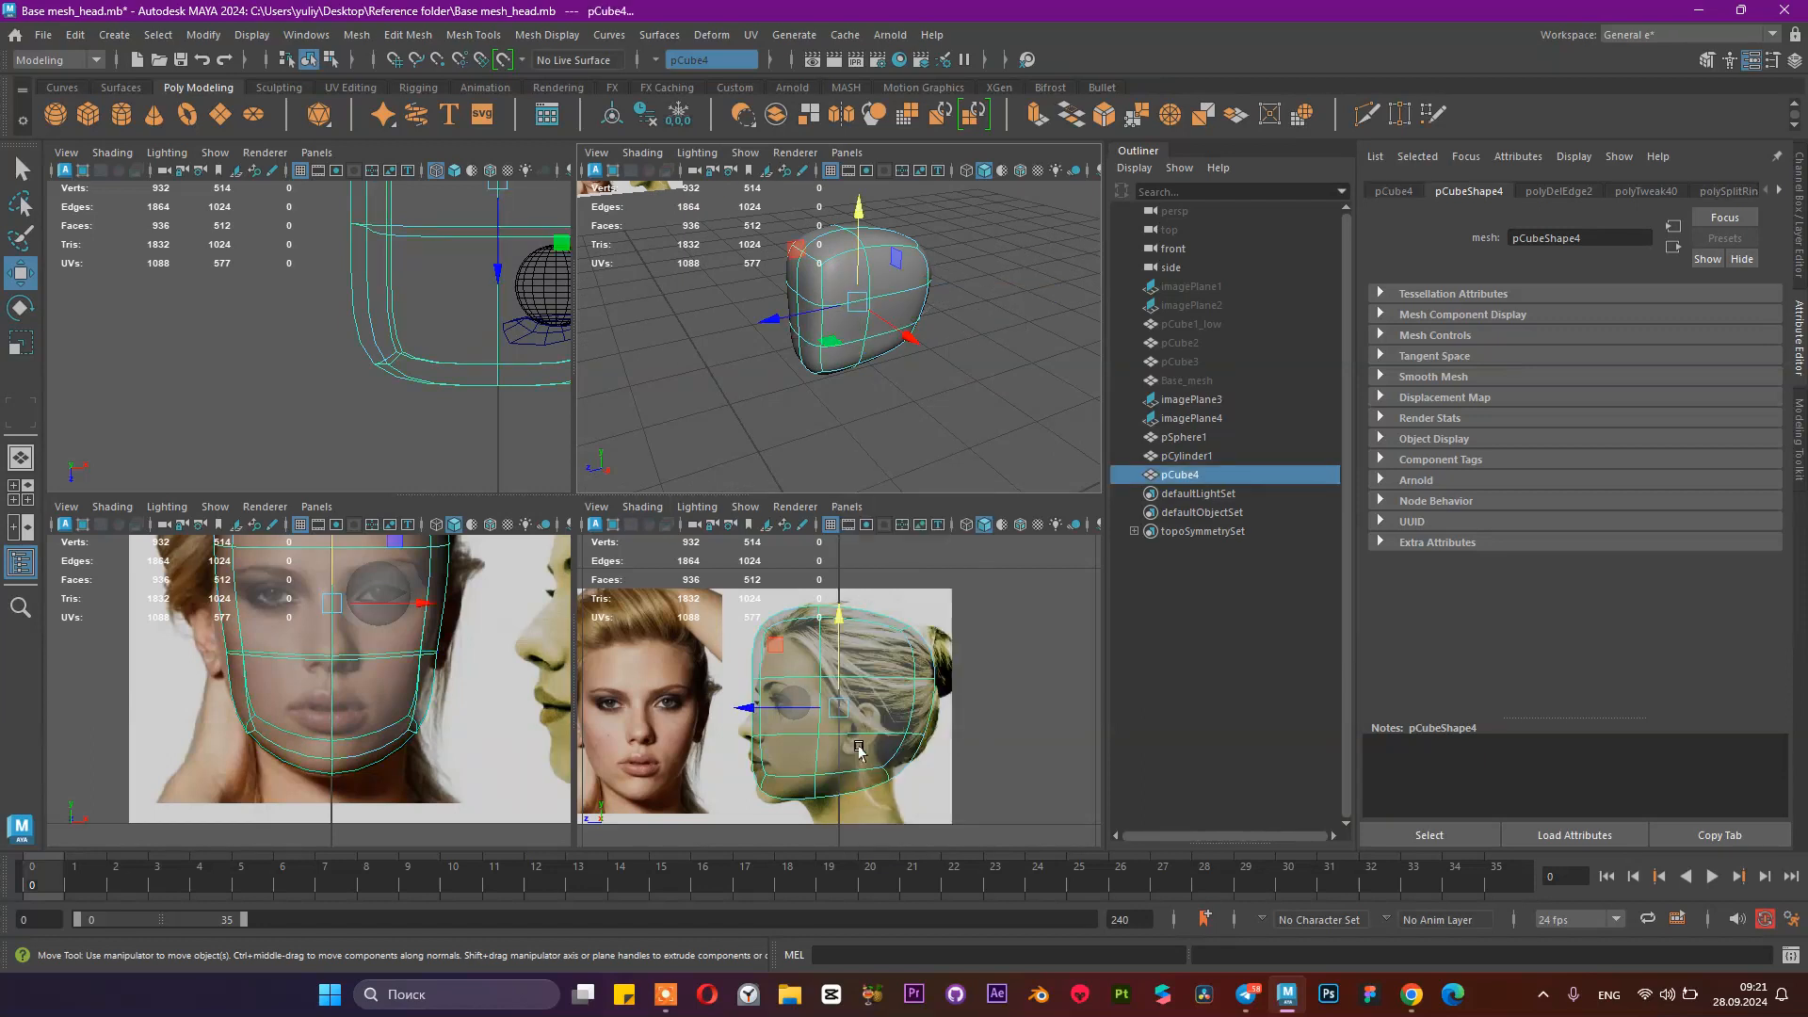
Step: In vertex mode, move the lower jaw and mid-side vertices in the side view to follow the profile's jawline
{"action": "right_click_drag", "start_coordinate": [843, 433], "coordinate": [757, 439]}
{"action": "scroll", "coordinate": [772, 721], "scroll_direction": "up", "scroll_amount": 2}
{"action": "left_click_drag", "start_coordinate": [761, 724], "coordinate": [722, 800]}
{"action": "left_click_drag", "start_coordinate": [723, 674], "coordinate": [821, 755]}
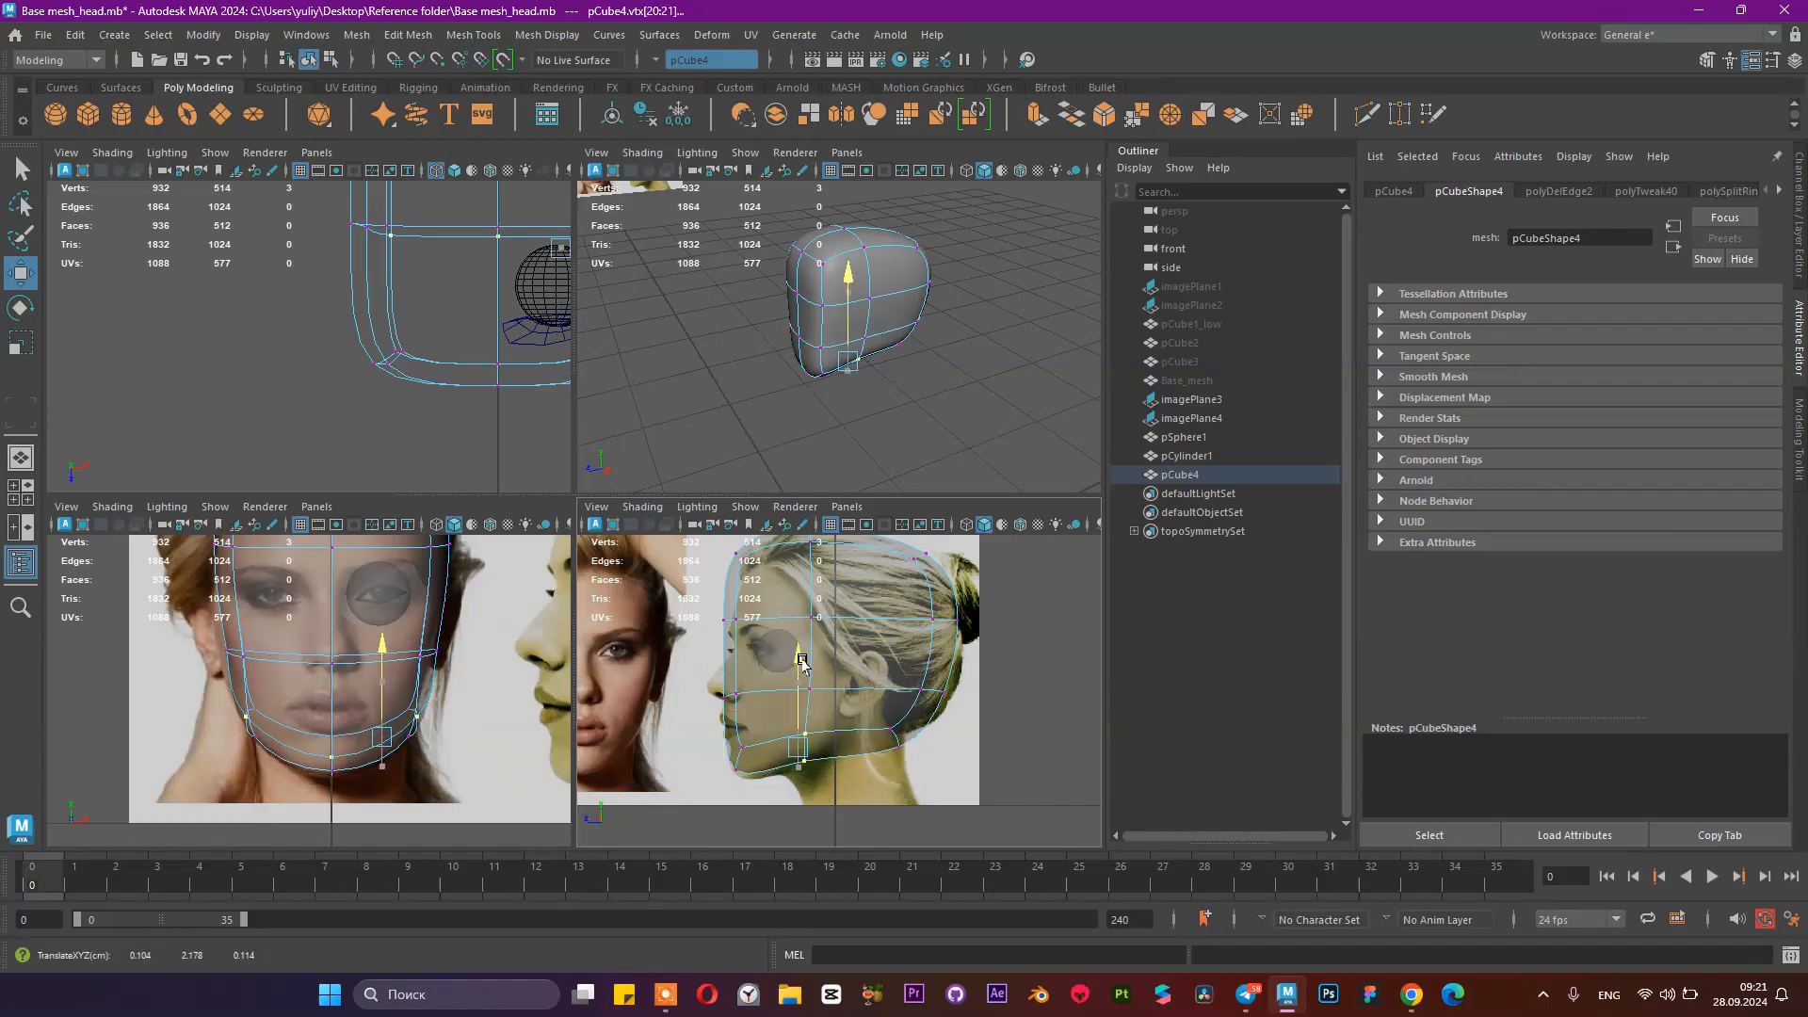
{"action": "left_click_drag", "start_coordinate": [775, 604], "coordinate": [832, 783]}
{"action": "left_click_drag", "start_coordinate": [716, 695], "coordinate": [754, 697]}
Step: Reposition the crown and upper forehead vertices in the side view to fit the skull outline
{"action": "middle_click_drag", "start_coordinate": [783, 638], "coordinate": [771, 692], "text": "alt"}
{"action": "left_click_drag", "start_coordinate": [779, 557], "coordinate": [825, 626]}
{"action": "middle_click_drag", "start_coordinate": [801, 581], "coordinate": [776, 633], "text": "alt"}
{"action": "left_click_drag", "start_coordinate": [757, 565], "coordinate": [754, 552]}
{"action": "left_click_drag", "start_coordinate": [672, 640], "coordinate": [723, 680]}
{"action": "left_click_drag", "start_coordinate": [684, 570], "coordinate": [685, 604]}
Step: Adjust the front vertex rows at the brow, nose and chin in the side view to match the face profile
{"action": "left_click_drag", "start_coordinate": [801, 659], "coordinate": [815, 672], "text": "alt"}
{"action": "left_click_drag", "start_coordinate": [660, 722], "coordinate": [720, 753]}
{"action": "left_click_drag", "start_coordinate": [685, 638], "coordinate": [686, 650]}
{"action": "left_click_drag", "start_coordinate": [665, 785], "coordinate": [717, 821]}
{"action": "left_click_drag", "start_coordinate": [685, 706], "coordinate": [687, 682]}
{"action": "middle_click_drag", "start_coordinate": [765, 714], "coordinate": [799, 660], "text": "alt"}
{"action": "left_click_drag", "start_coordinate": [629, 727], "coordinate": [607, 742]}
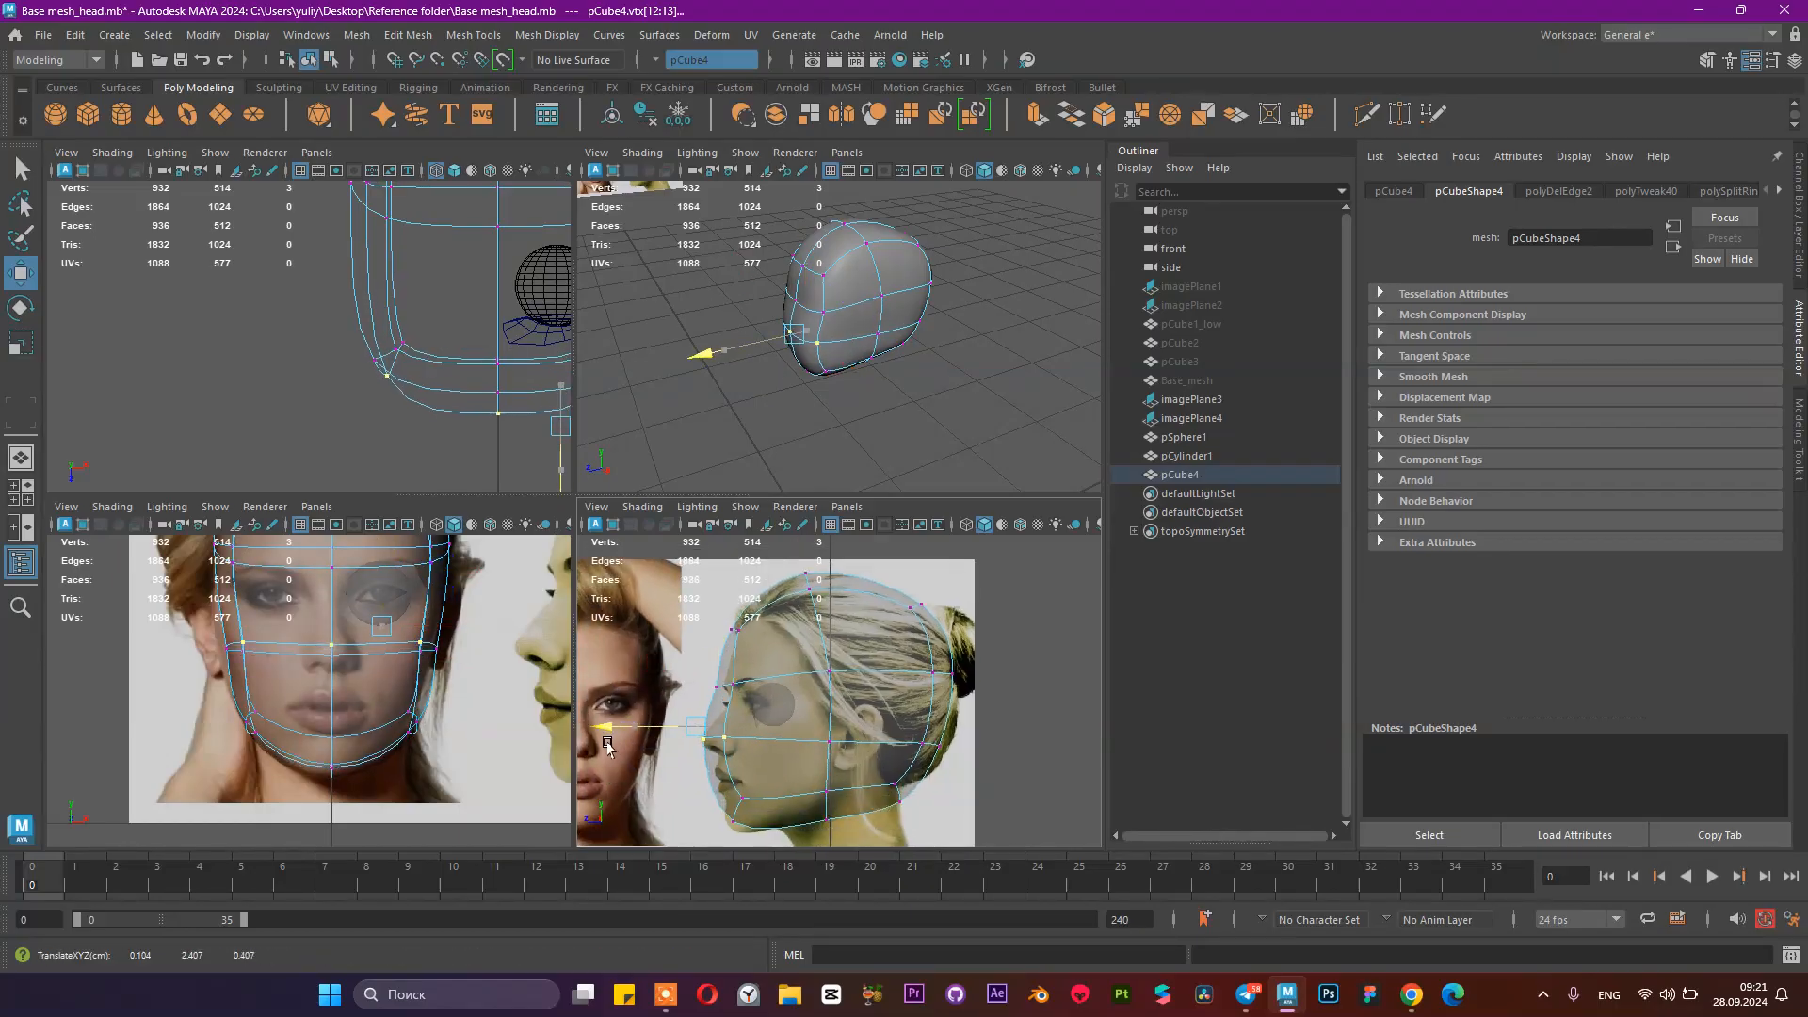
{"action": "left_click_drag", "start_coordinate": [718, 779], "coordinate": [757, 837]}
{"action": "left_click_drag", "start_coordinate": [720, 739], "coordinate": [730, 747]}
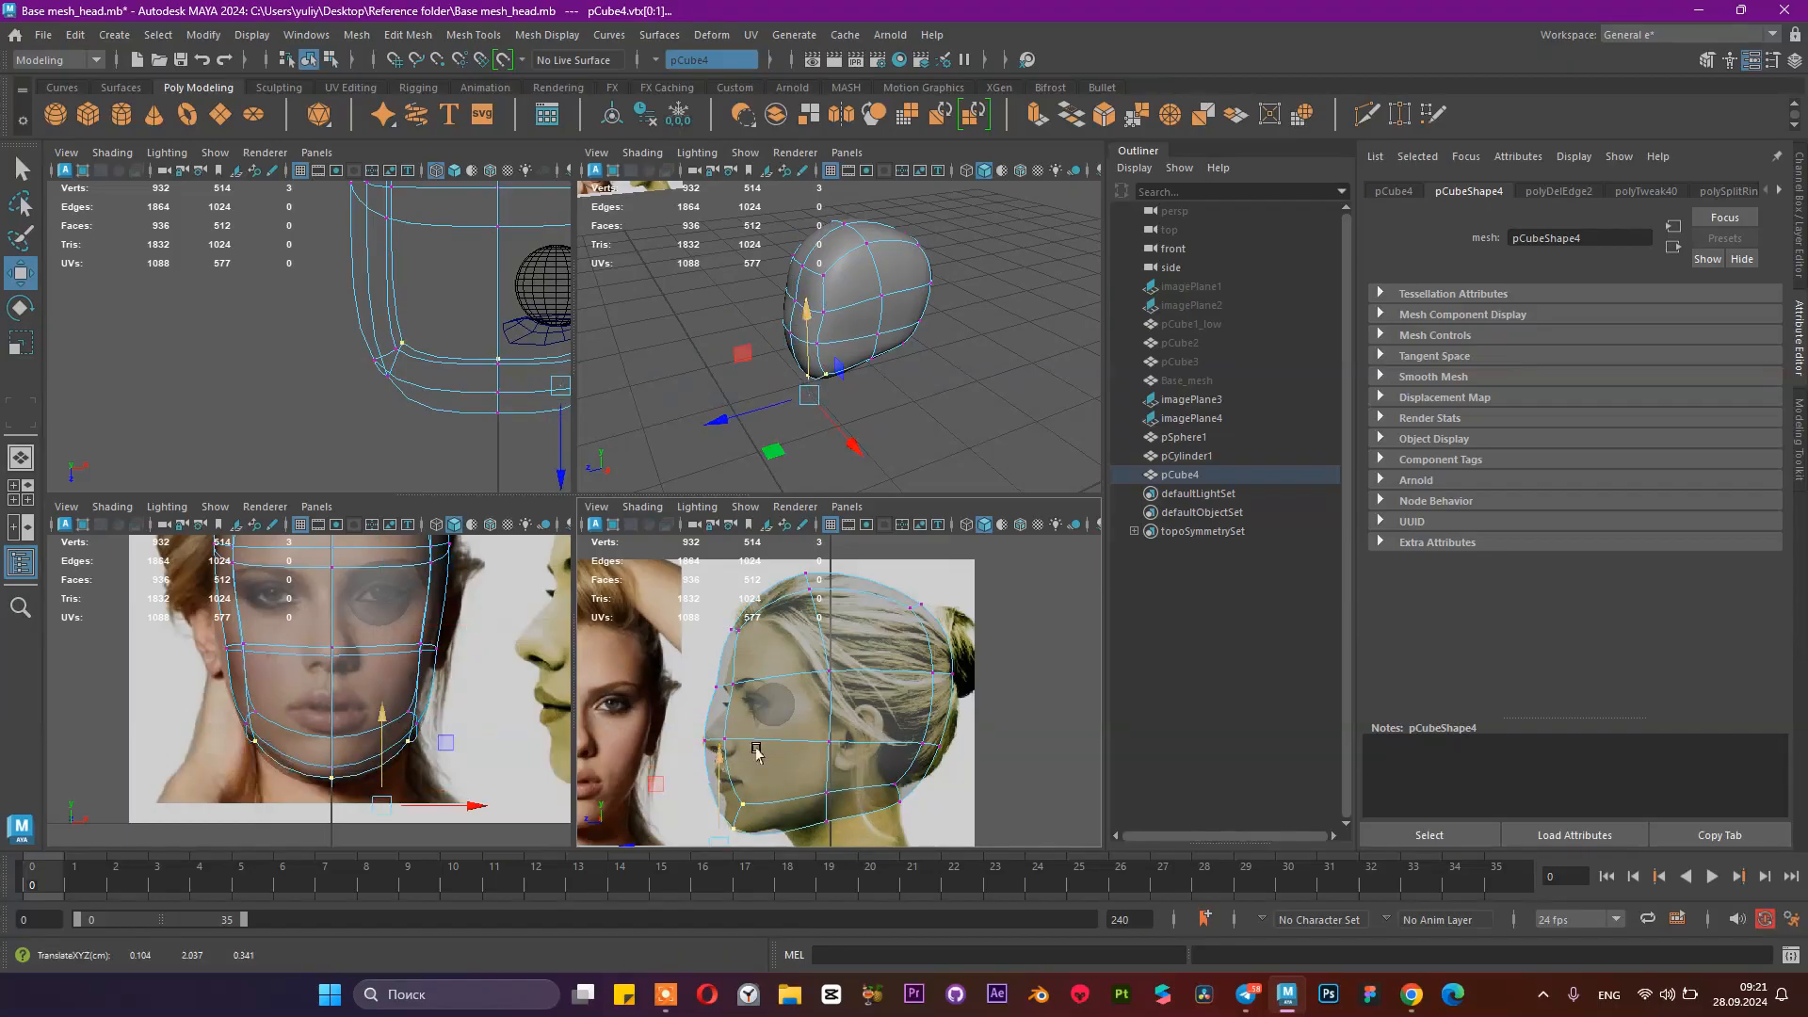
Step: Move the head's upper corner vertices in the perspective view to round the top, adjust the front view, and return to object mode
{"action": "left_click_drag", "start_coordinate": [841, 327], "coordinate": [961, 367], "text": "alt"}
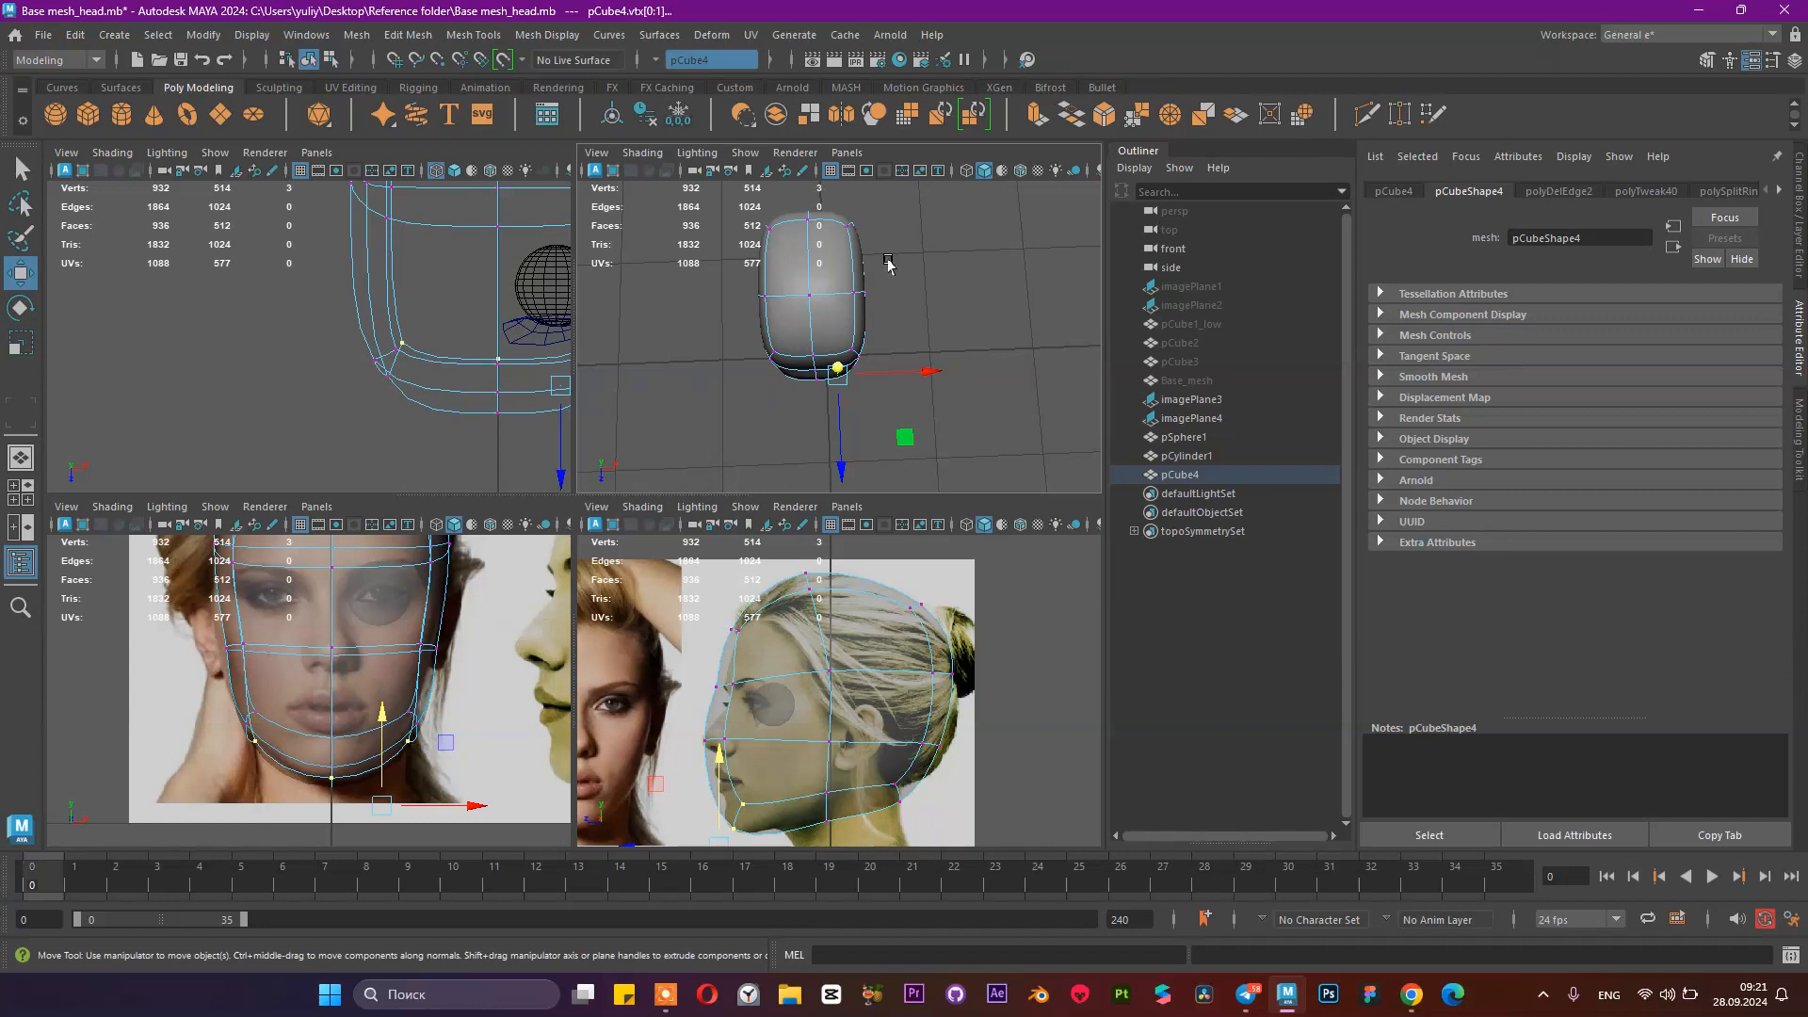
{"action": "key", "text": "space"}
{"action": "left_click_drag", "start_coordinate": [397, 240], "coordinate": [565, 472]}
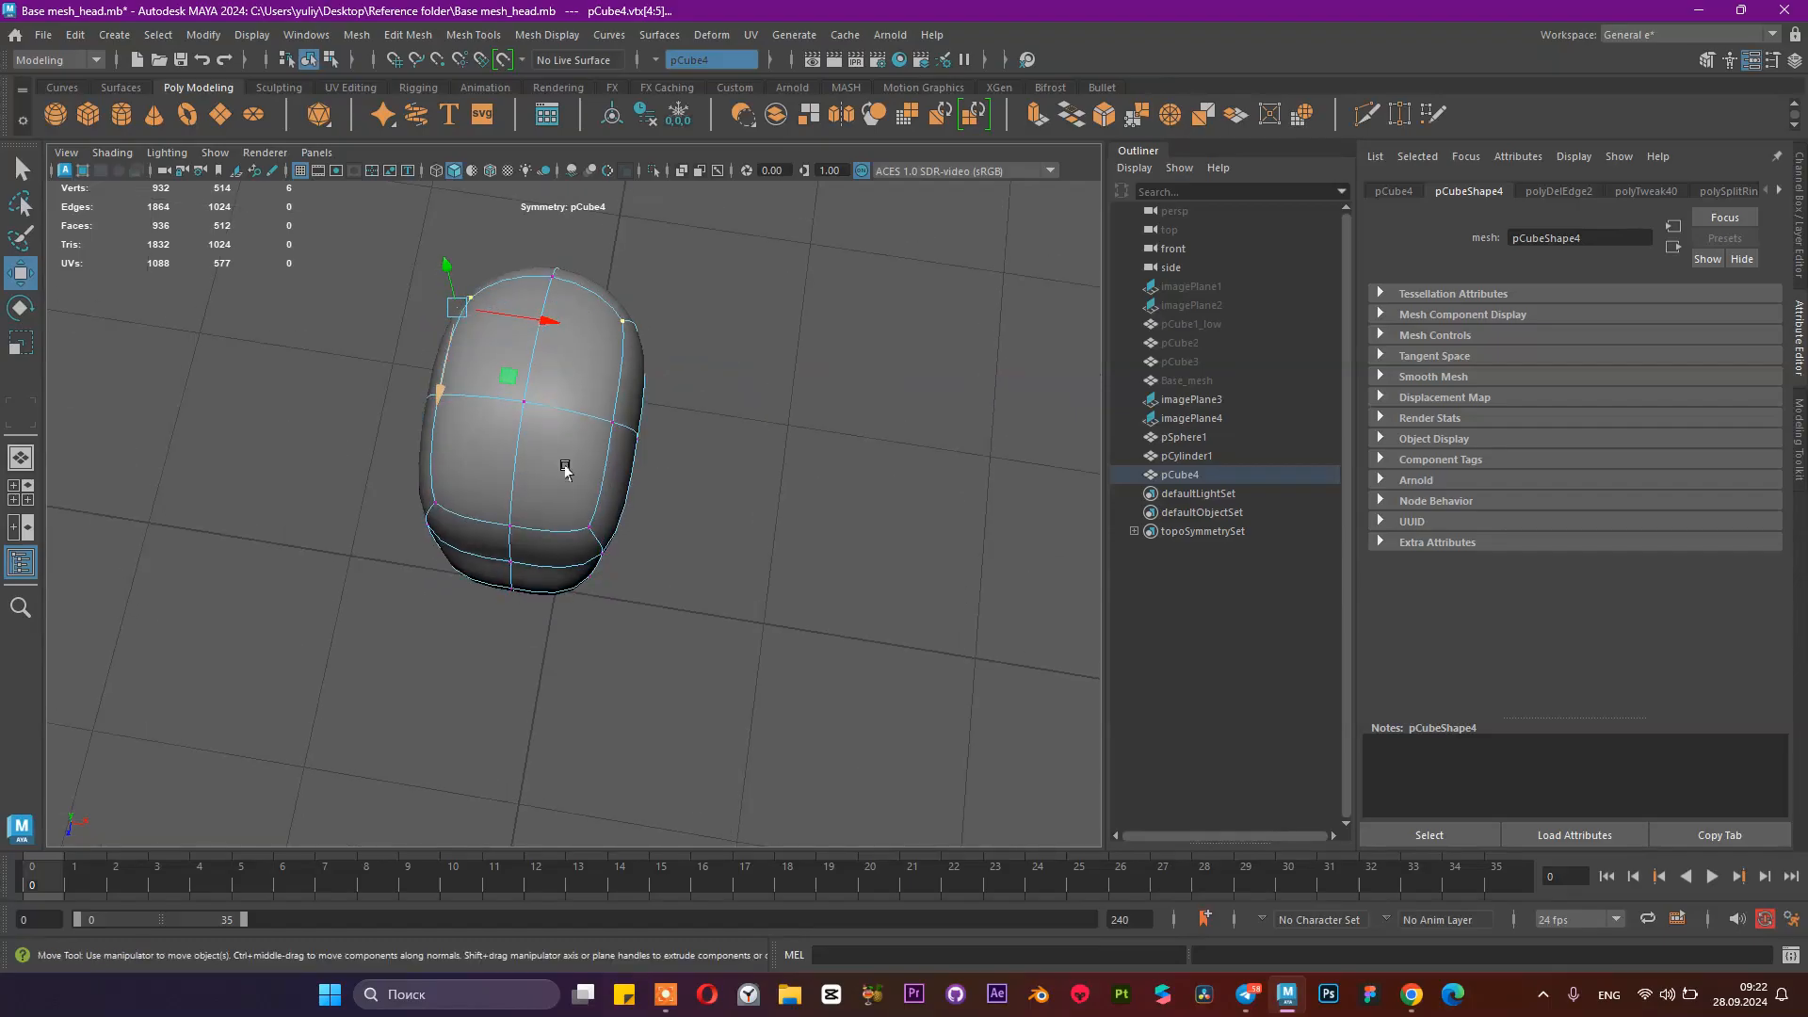
{"action": "left_click", "coordinate": [585, 525]}
{"action": "left_click_drag", "start_coordinate": [601, 579], "coordinate": [707, 471], "text": "alt"}
{"action": "left_click", "coordinate": [615, 502], "text": "shift"}
{"action": "left_click", "coordinate": [611, 542]}
{"action": "left_click_drag", "start_coordinate": [657, 633], "coordinate": [617, 443]}
{"action": "key", "text": "space"}
{"action": "left_click_drag", "start_coordinate": [387, 686], "coordinate": [482, 725]}
{"action": "left_click_drag", "start_coordinate": [949, 235], "coordinate": [885, 277], "text": "alt"}
{"action": "right_click_drag", "start_coordinate": [841, 269], "coordinate": [913, 251]}
Step: Insert vertical edge loops at 50% between the head's centre line and sides with Multi-Cut, and save the scene
{"action": "scroll", "coordinate": [782, 320], "scroll_direction": "up", "scroll_amount": 2}
{"action": "right_click", "coordinate": [822, 320], "text": "shift"}
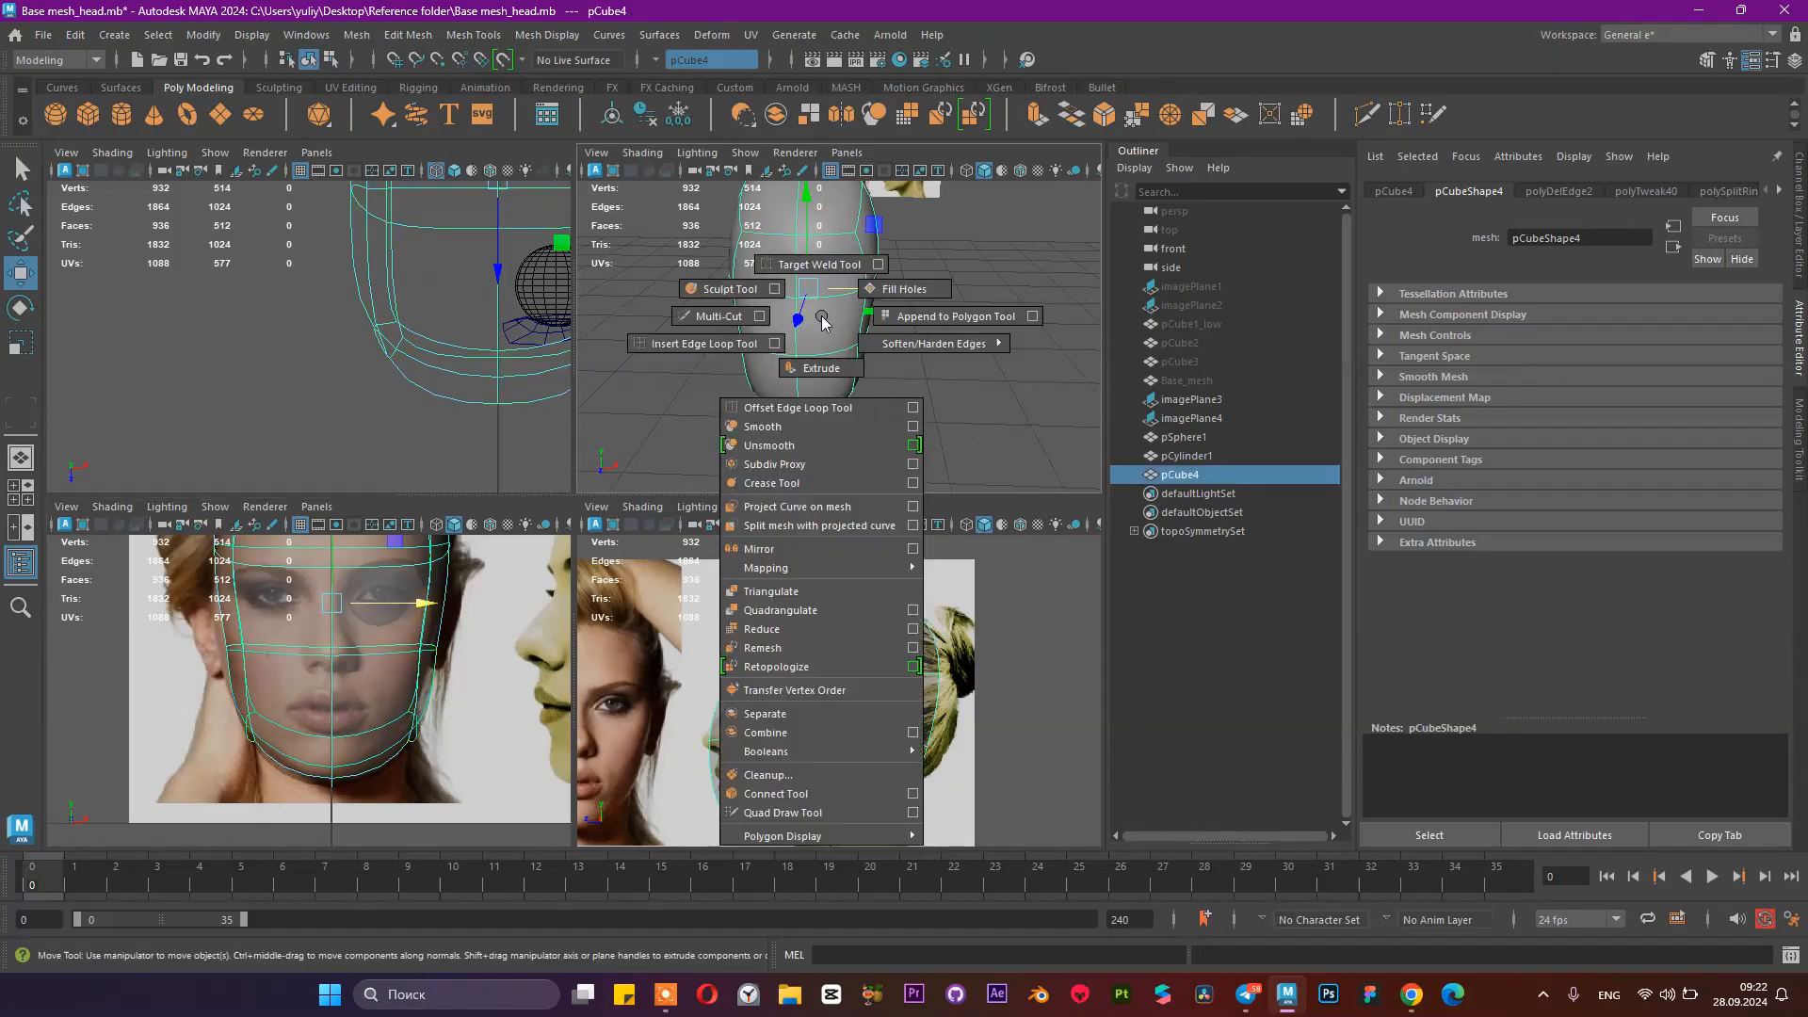
{"action": "left_click", "coordinate": [720, 315]}
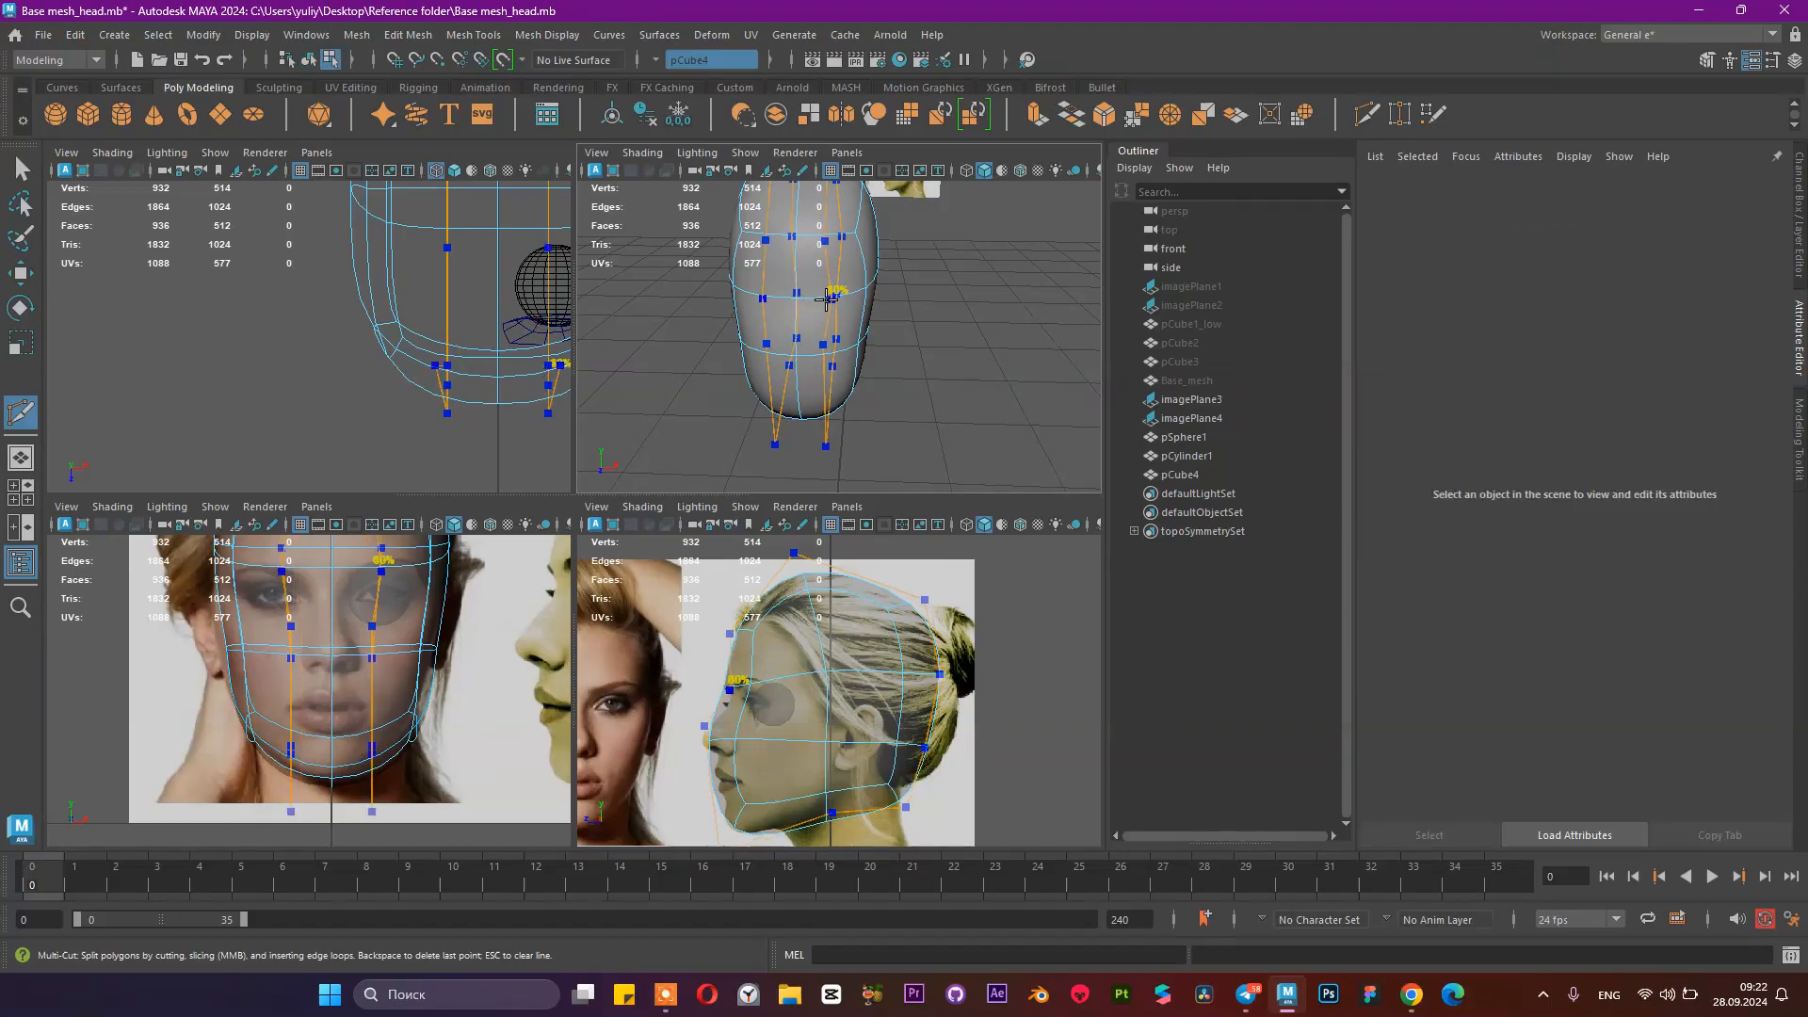
{"action": "left_click_drag", "start_coordinate": [813, 352], "coordinate": [833, 346], "text": "alt"}
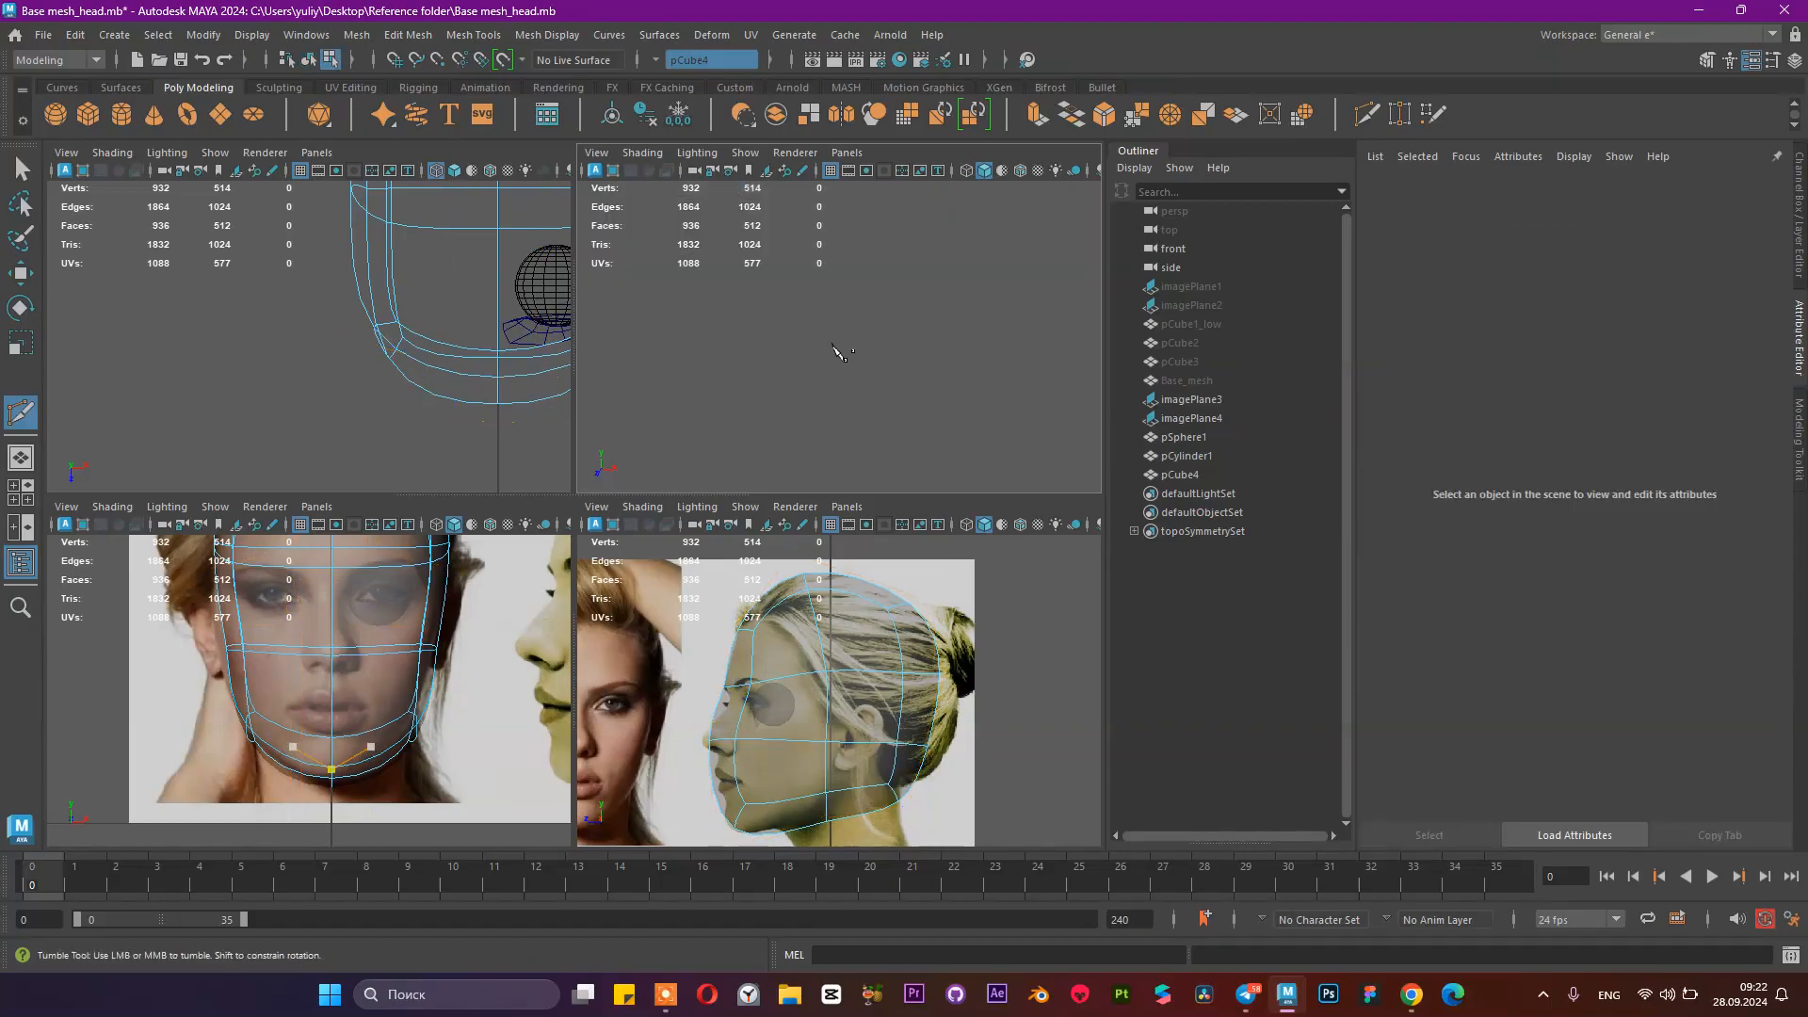
{"action": "key", "text": "space"}
{"action": "scroll", "coordinate": [836, 412], "scroll_direction": "down", "scroll_amount": 10}
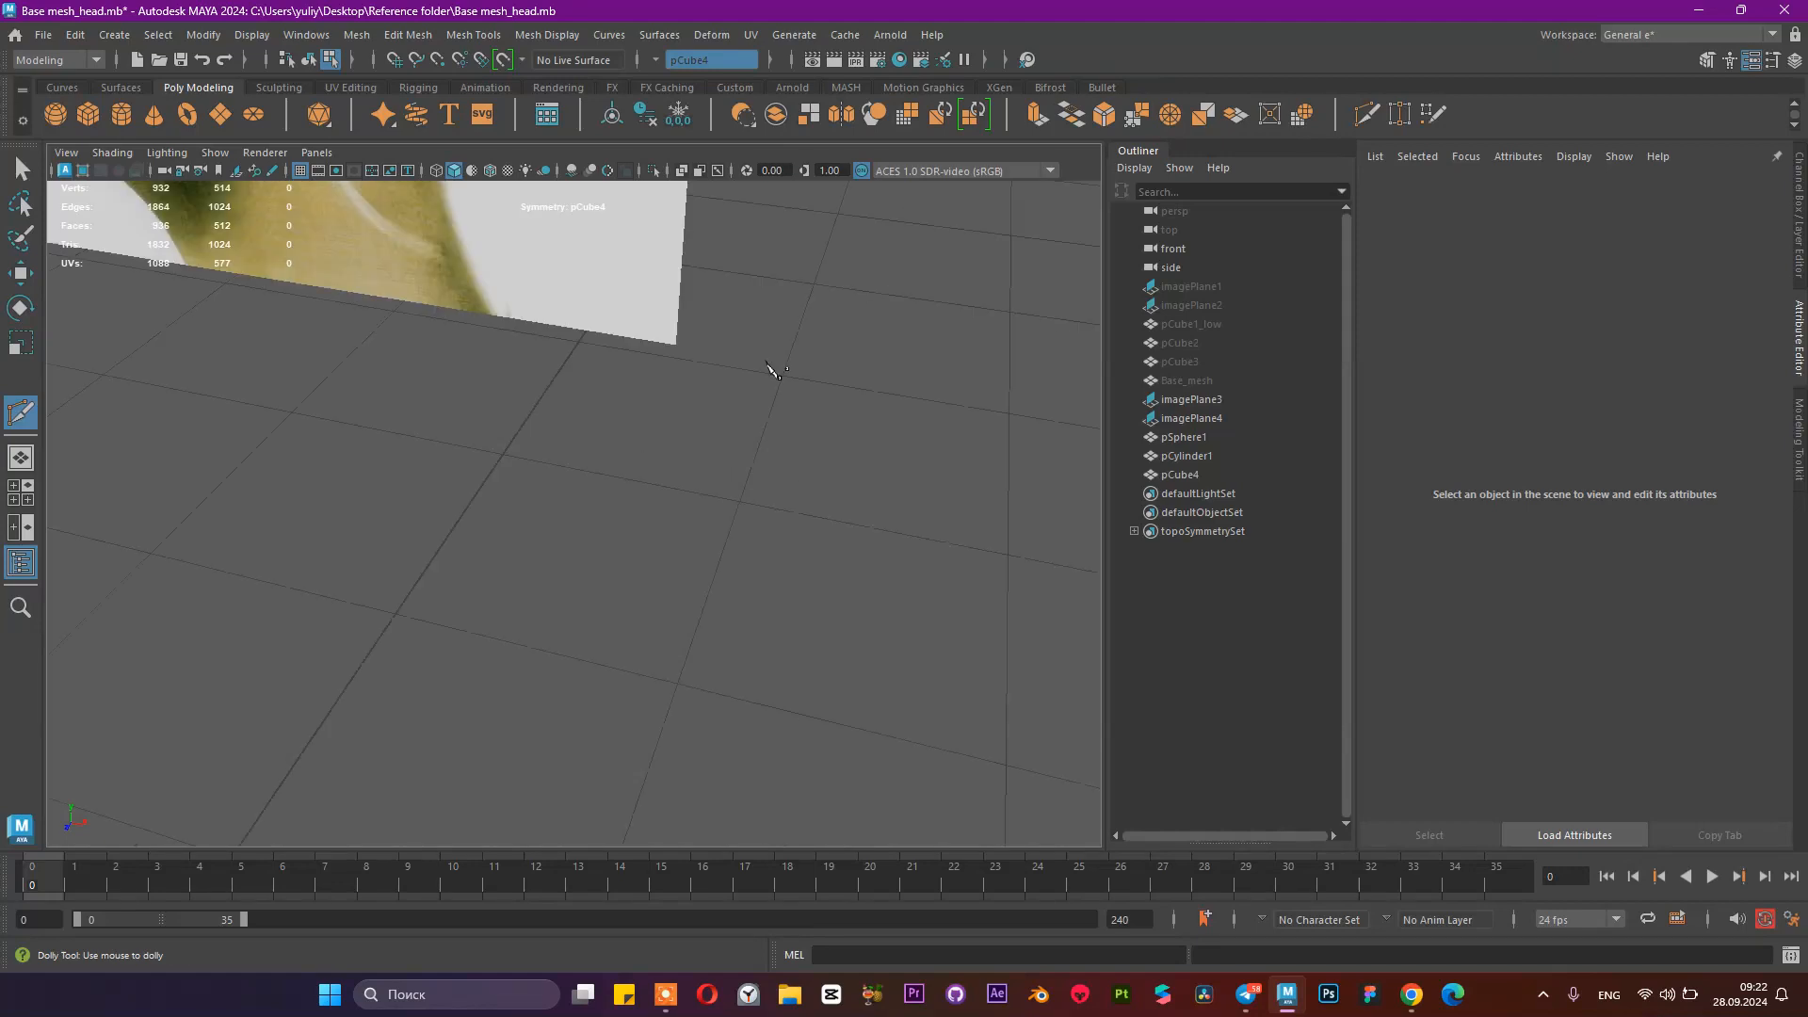
{"action": "scroll", "coordinate": [636, 469], "scroll_direction": "up", "scroll_amount": 5}
{"action": "middle_click_drag", "start_coordinate": [636, 469], "coordinate": [654, 427], "text": "alt"}
{"action": "scroll", "coordinate": [641, 477], "scroll_direction": "down", "scroll_amount": 5}
{"action": "middle_click_drag", "start_coordinate": [747, 741], "coordinate": [723, 605], "text": "alt"}
{"action": "scroll", "coordinate": [859, 630], "scroll_direction": "up", "scroll_amount": 10}
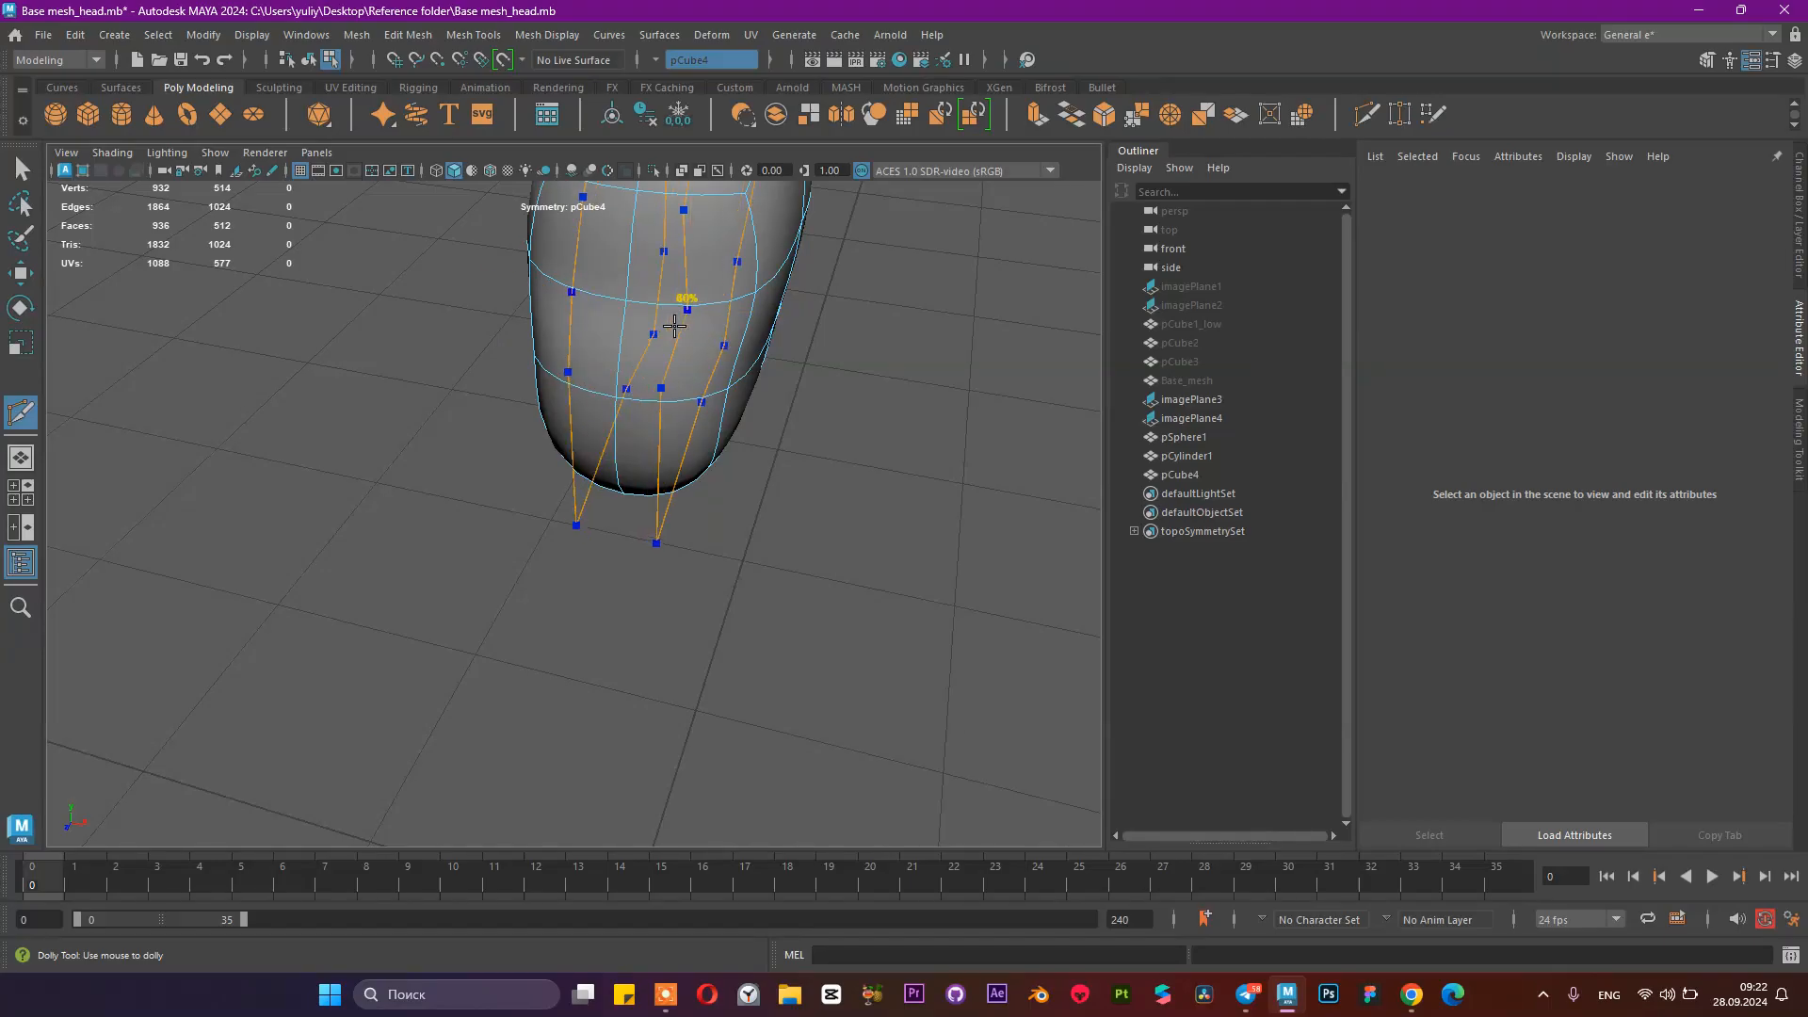
{"action": "scroll", "coordinate": [695, 344], "scroll_direction": "up", "scroll_amount": 2}
{"action": "middle_click_drag", "start_coordinate": [700, 346], "coordinate": [679, 478], "text": "alt"}
{"action": "scroll", "coordinate": [678, 478], "scroll_direction": "up", "scroll_amount": 3}
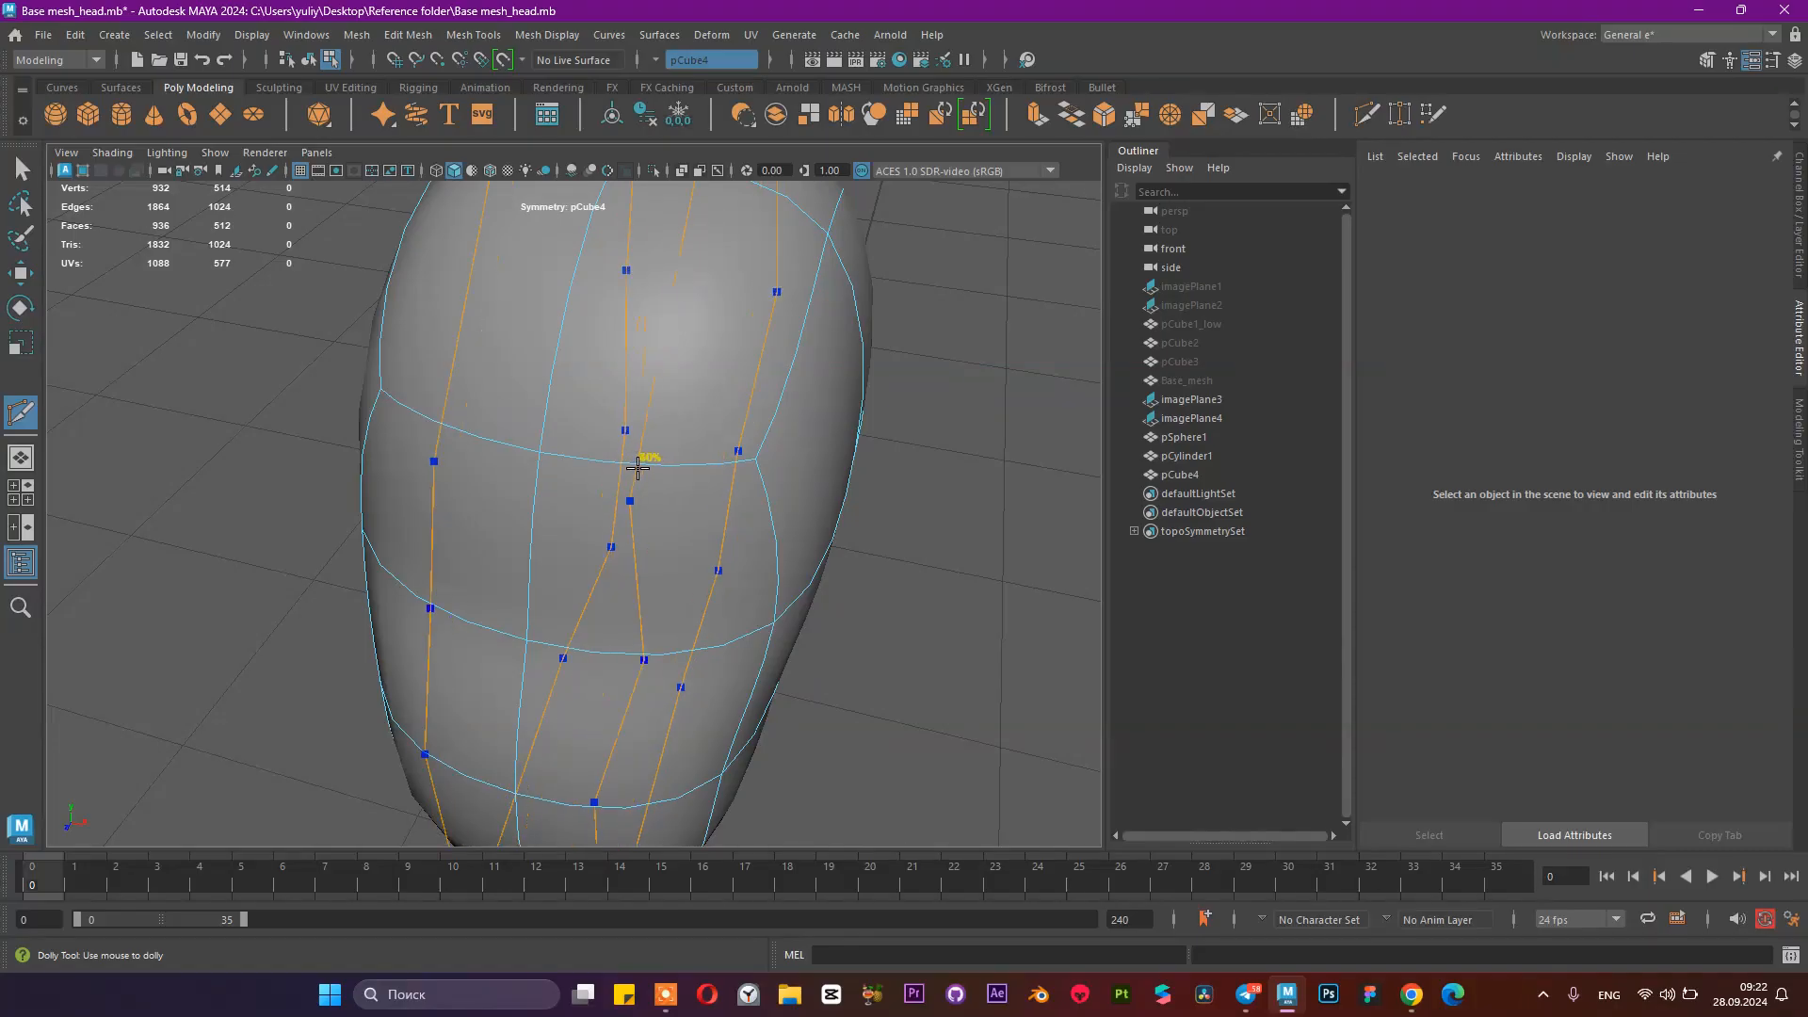
{"action": "left_click", "coordinate": [637, 467], "text": "ctrl"}
{"action": "scroll", "coordinate": [751, 448], "scroll_direction": "down", "scroll_amount": 5}
{"action": "left_click_drag", "start_coordinate": [751, 449], "coordinate": [748, 478], "text": "alt"}
{"action": "key", "text": "space"}
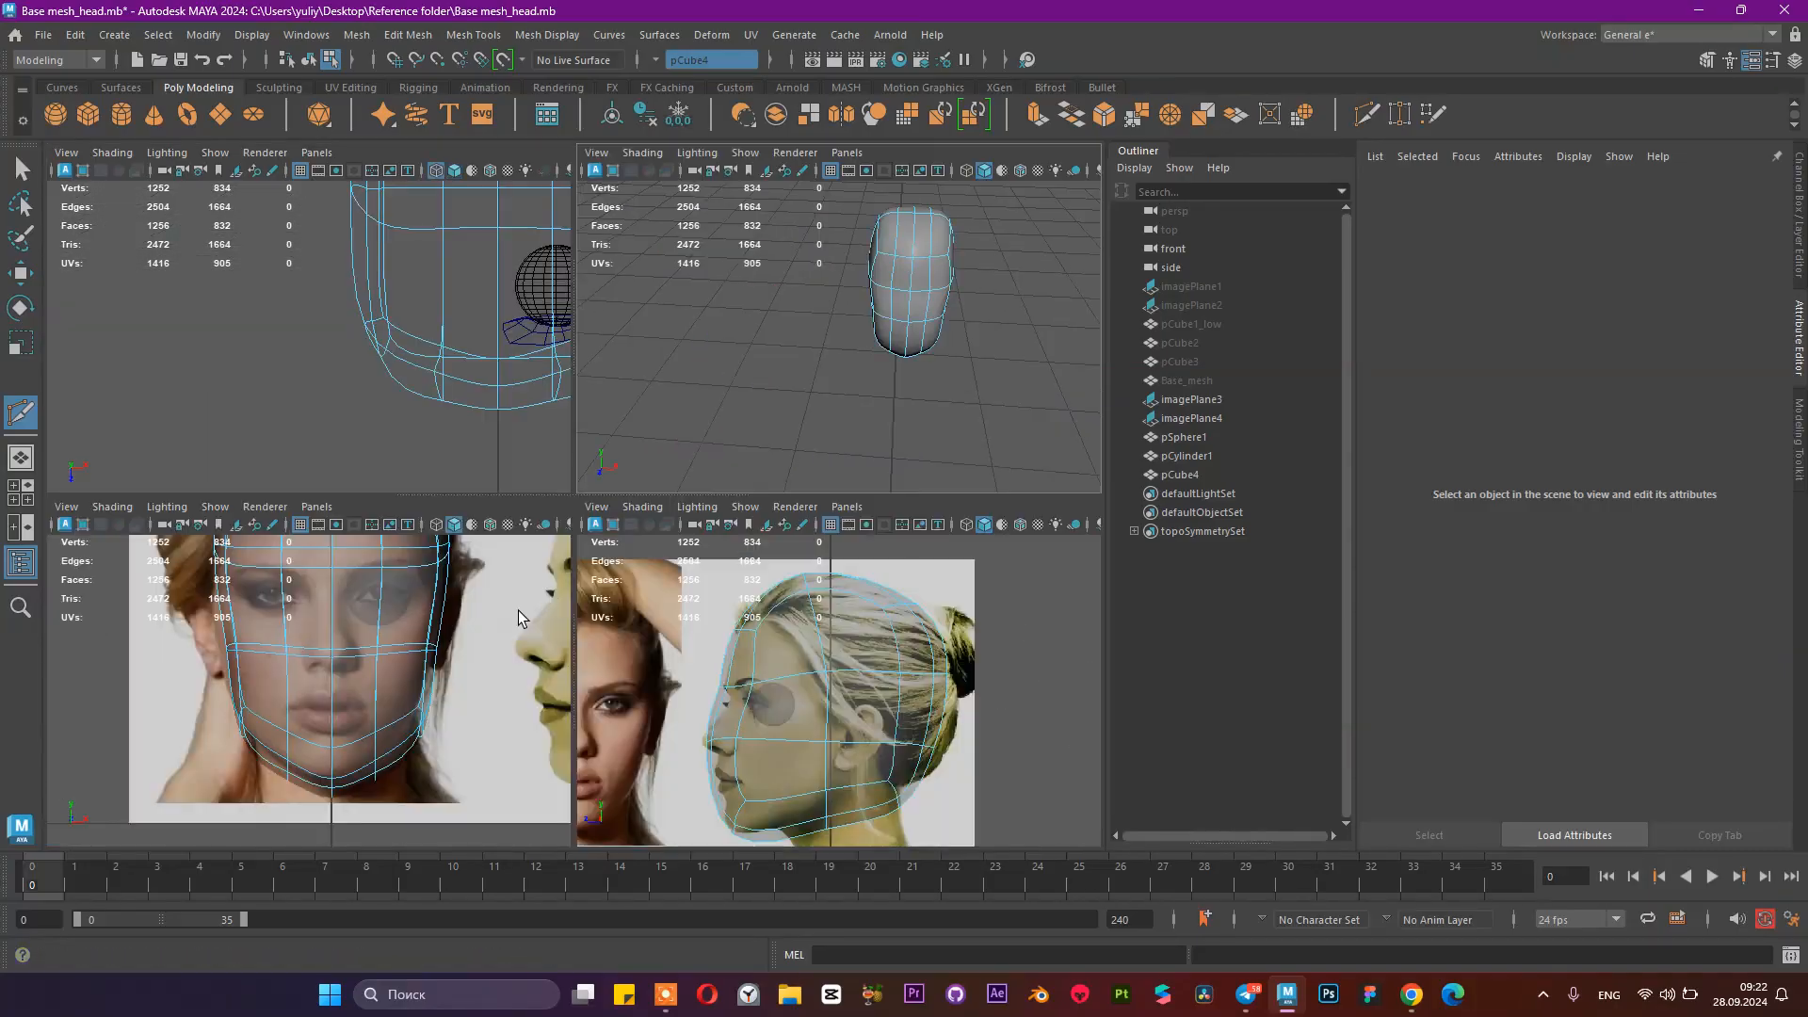
{"action": "left_click_drag", "start_coordinate": [884, 325], "coordinate": [800, 329], "text": "alt"}
{"action": "key", "text": "ctrl+s"}
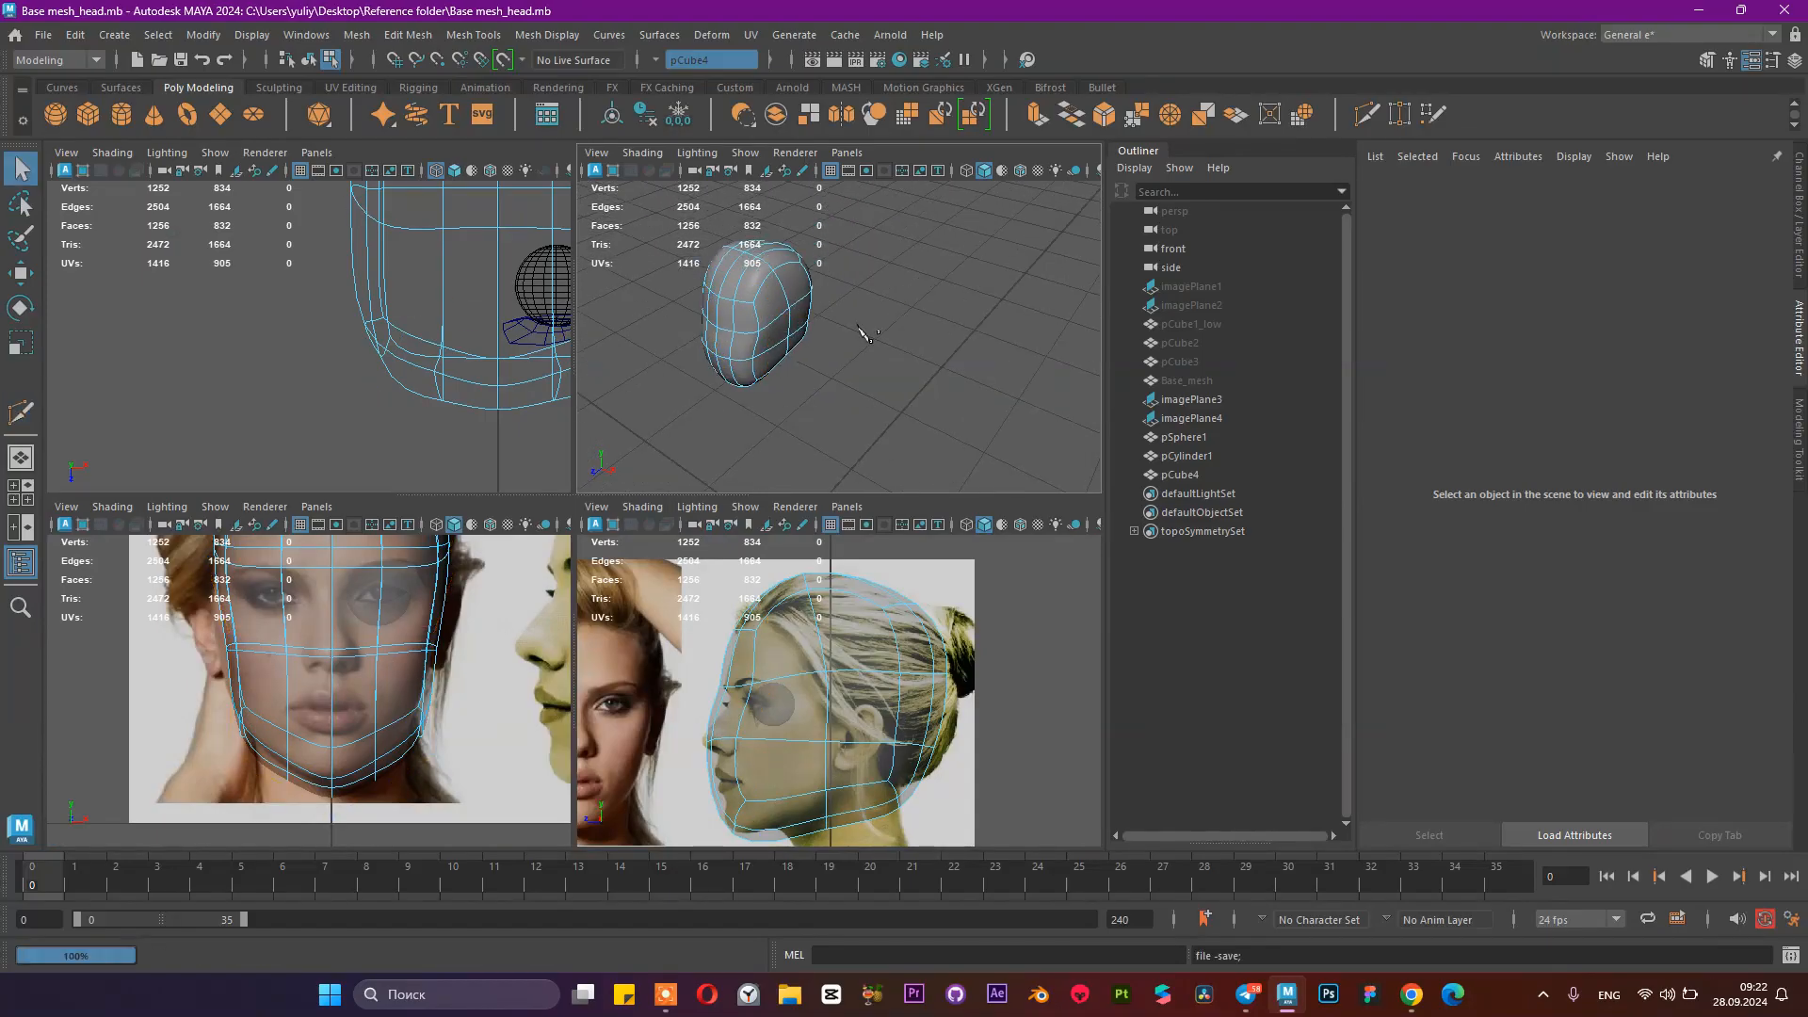
{"action": "scroll", "coordinate": [738, 350], "scroll_direction": "up", "scroll_amount": 2}
{"action": "left_click", "coordinate": [745, 719]}
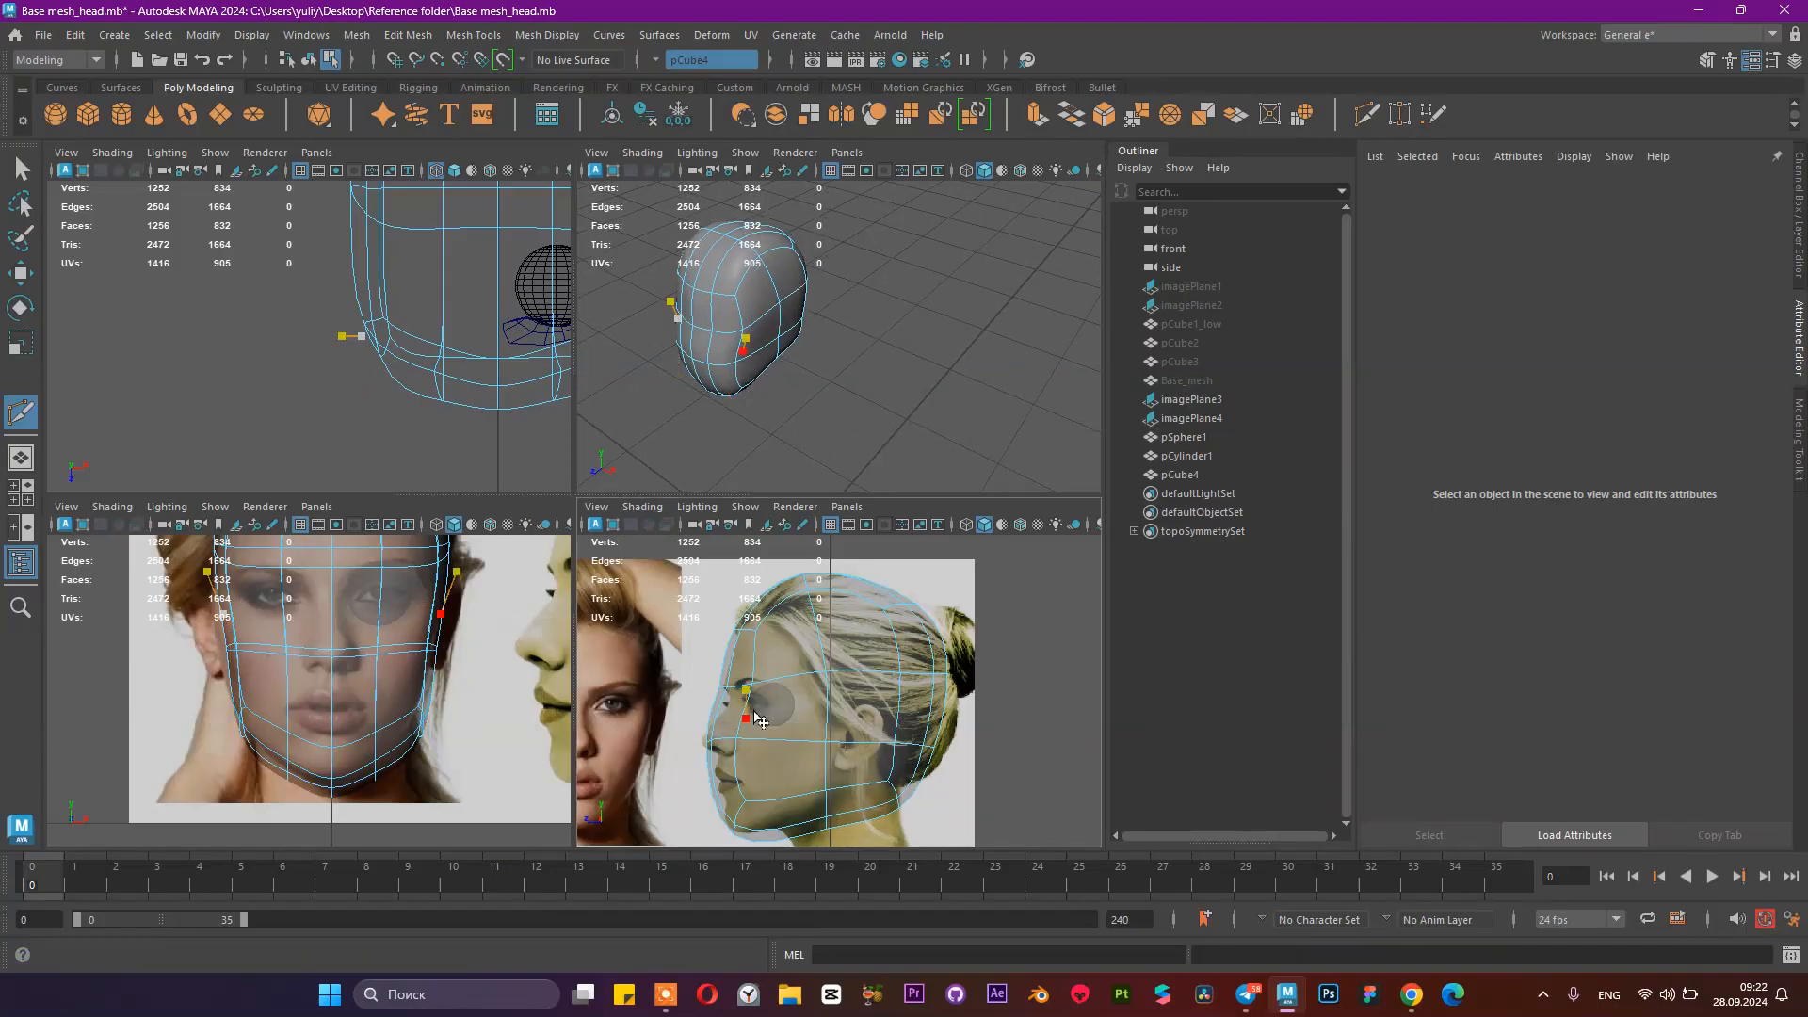
{"action": "key", "text": "q"}
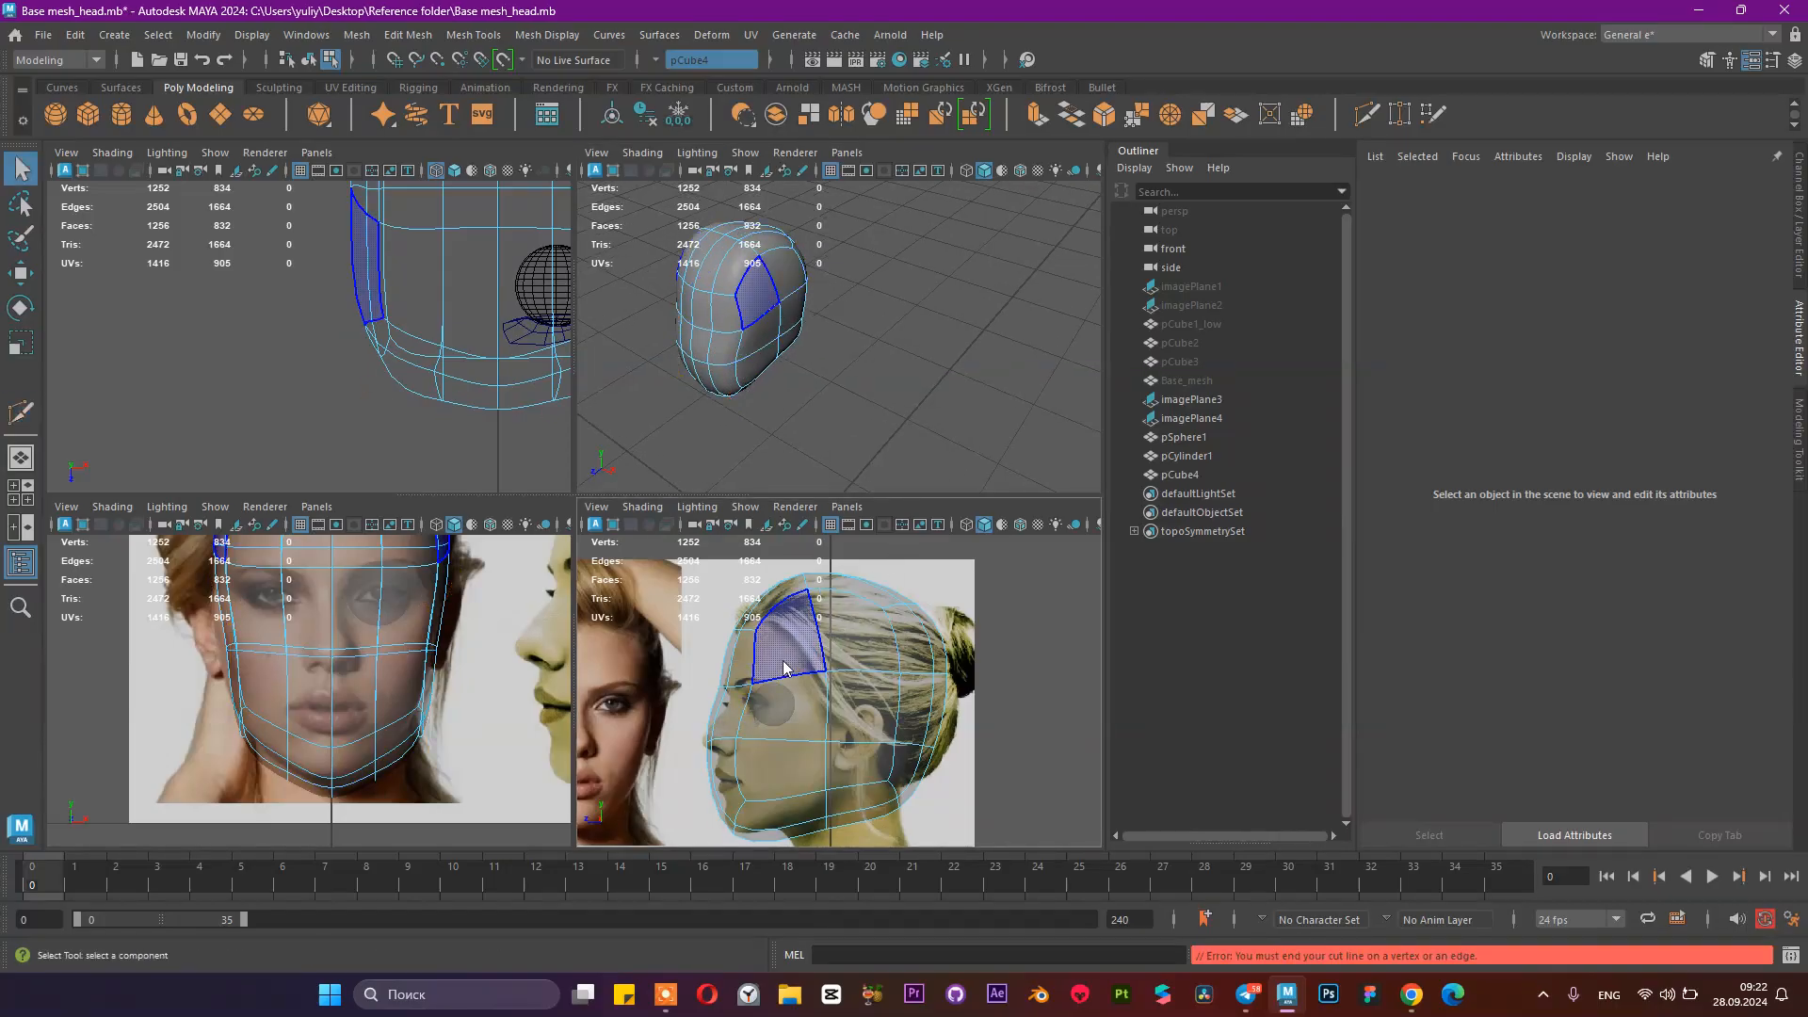
Step: Insert two horizontal edge loops around the head with Multi-Cut, one at mouth level and one at eye level
{"action": "right_click_drag", "start_coordinate": [961, 346], "coordinate": [964, 343]}
{"action": "right_click_drag", "start_coordinate": [761, 708], "coordinate": [668, 435], "text": "shift"}
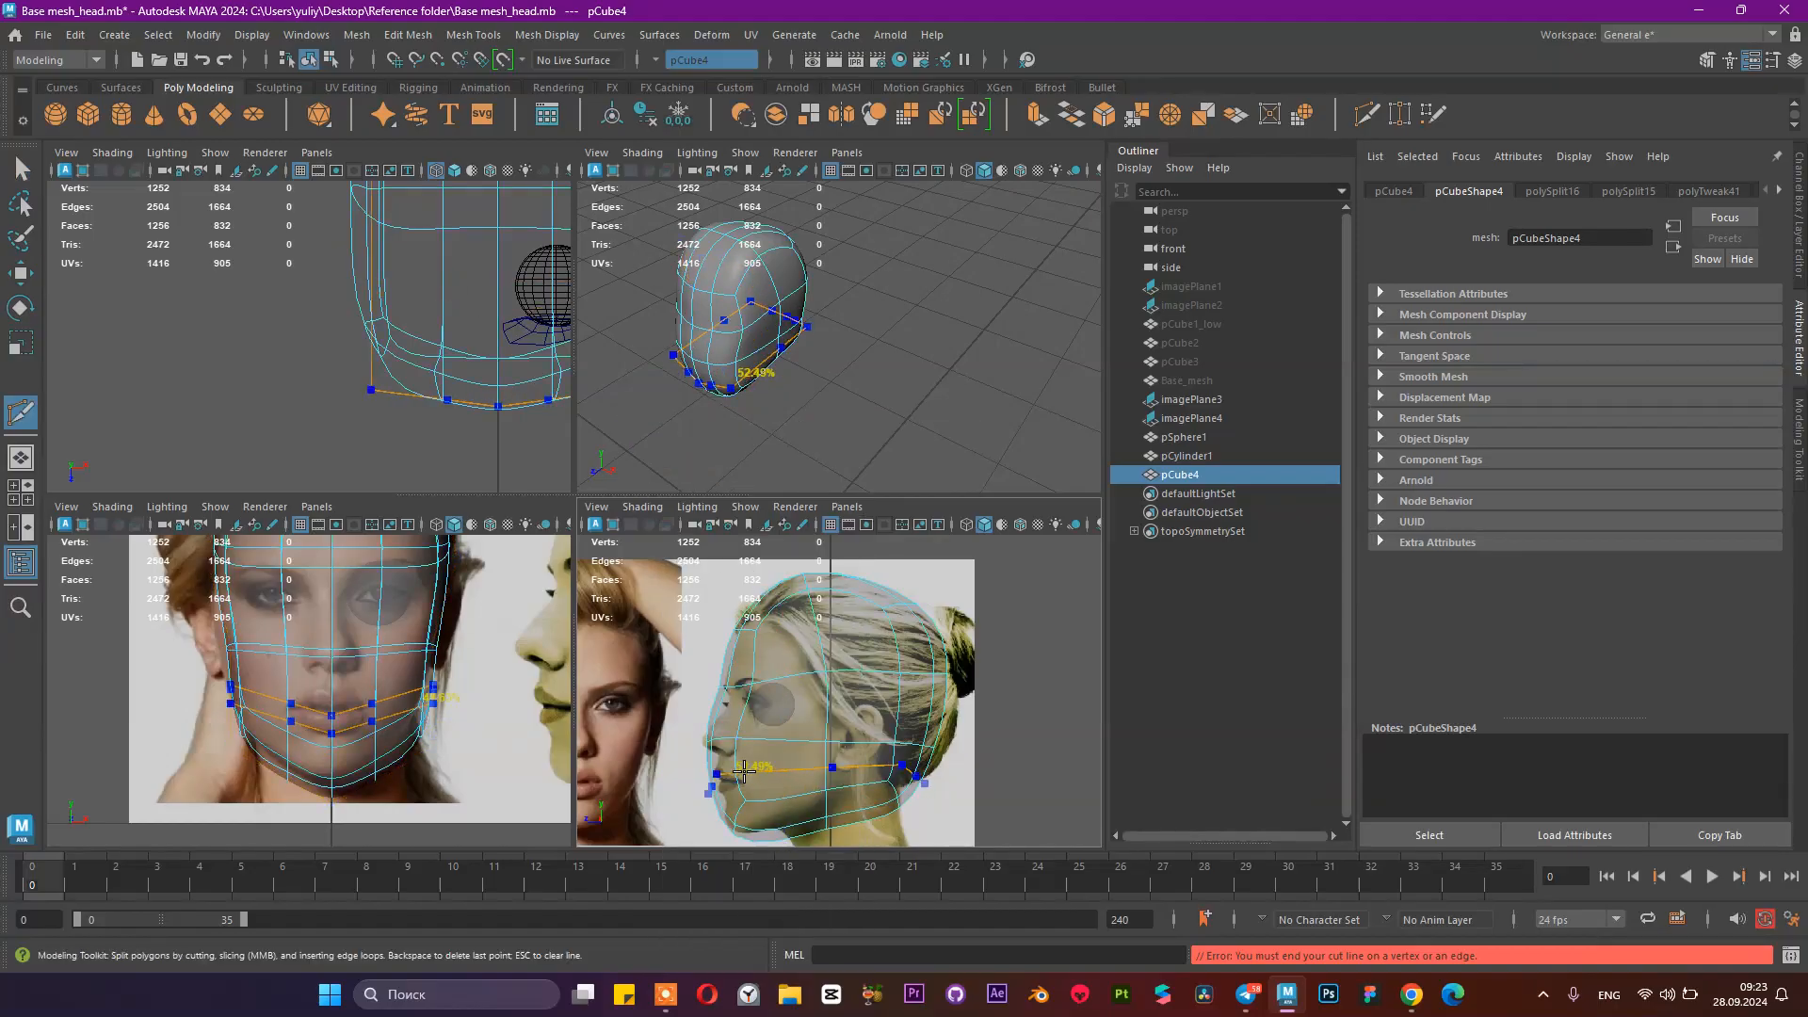
{"action": "left_click", "coordinate": [744, 776], "text": "ctrl"}
{"action": "left_click", "coordinate": [743, 772], "text": "ctrl"}
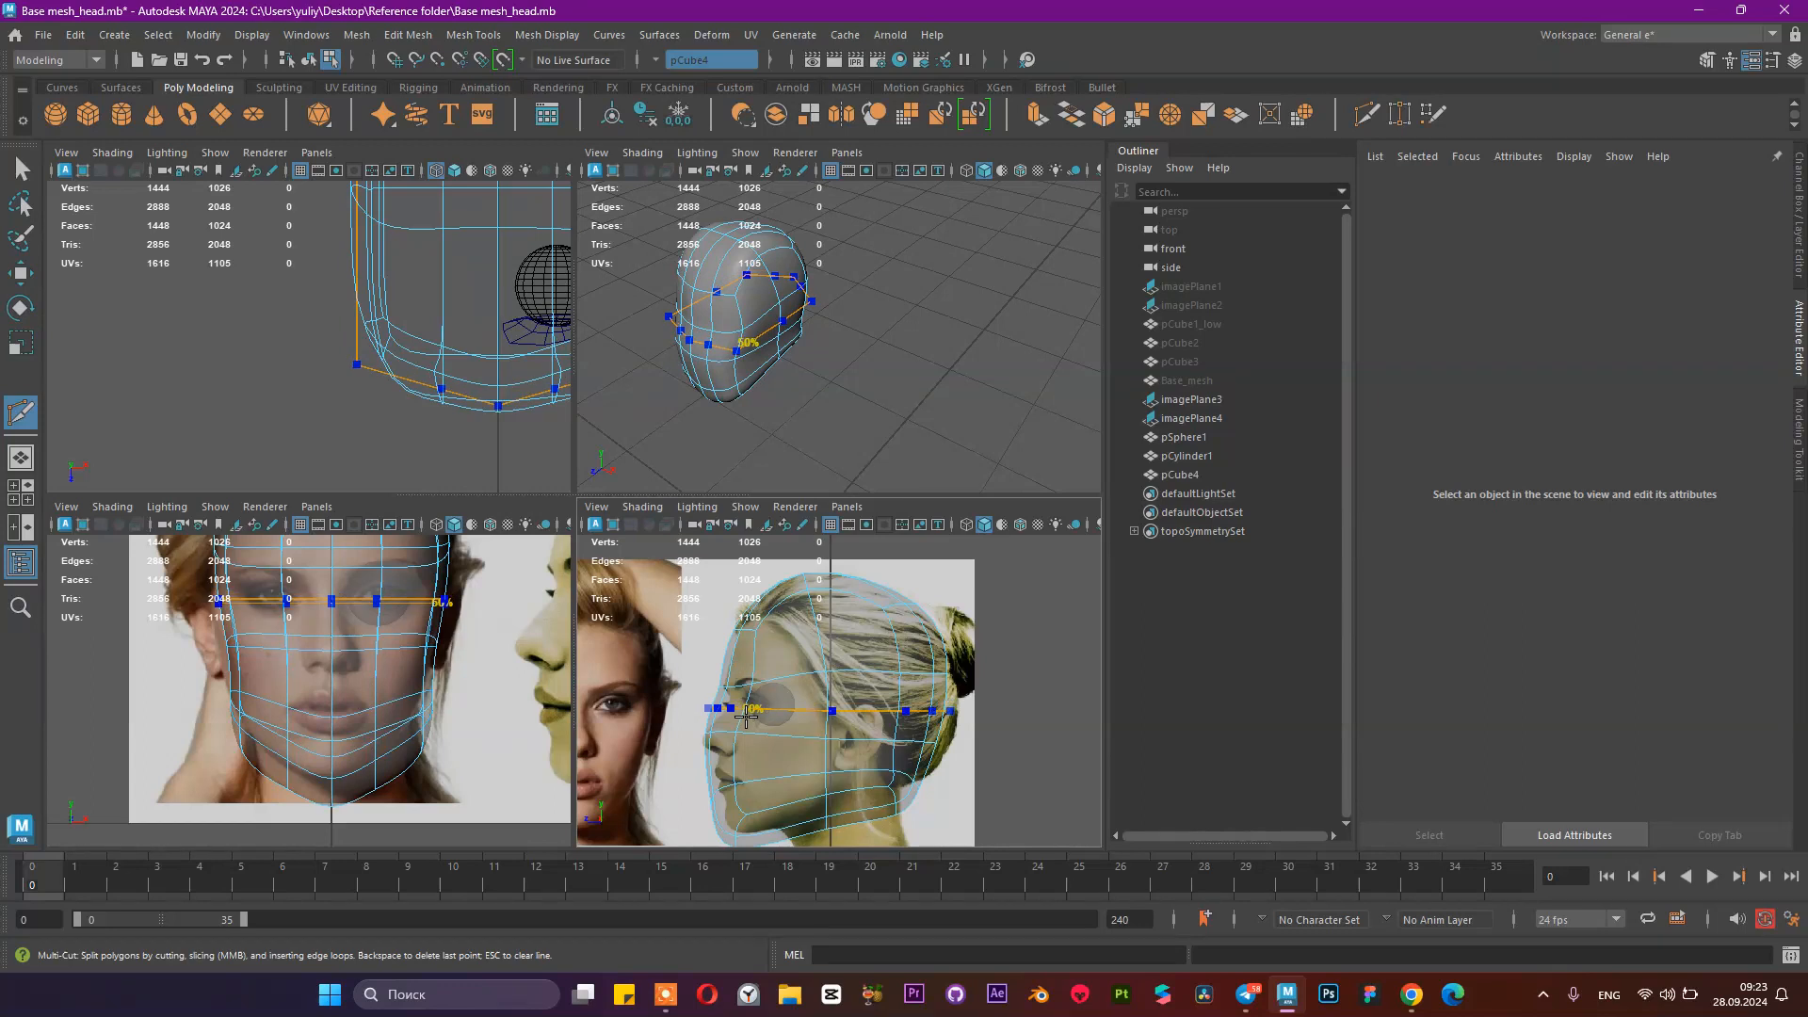
{"action": "left_click", "coordinate": [745, 712], "text": "ctrl"}
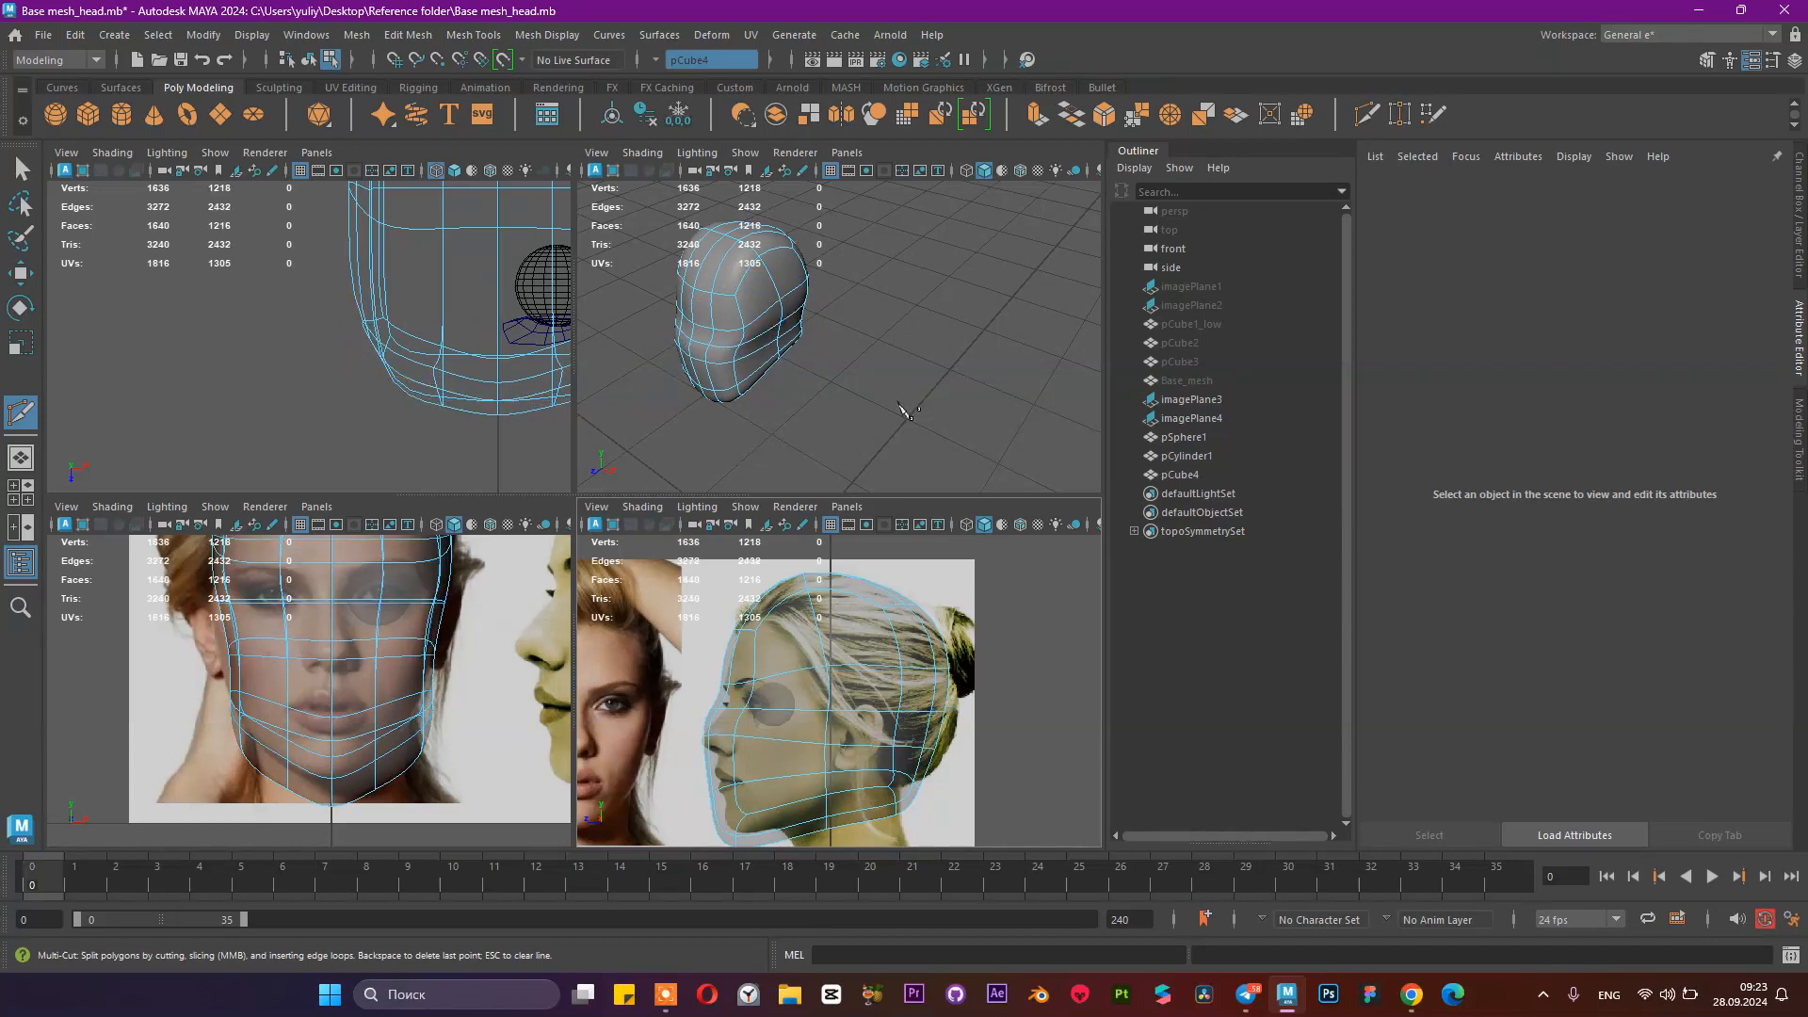
Step: Move the chin and lower jaw vertices in the side view to fit the chin and jaw of the profile reference
{"action": "key", "text": "q"}
{"action": "right_click_drag", "start_coordinate": [726, 712], "coordinate": [649, 523]}
{"action": "scroll", "coordinate": [753, 727], "scroll_direction": "up", "scroll_amount": 3}
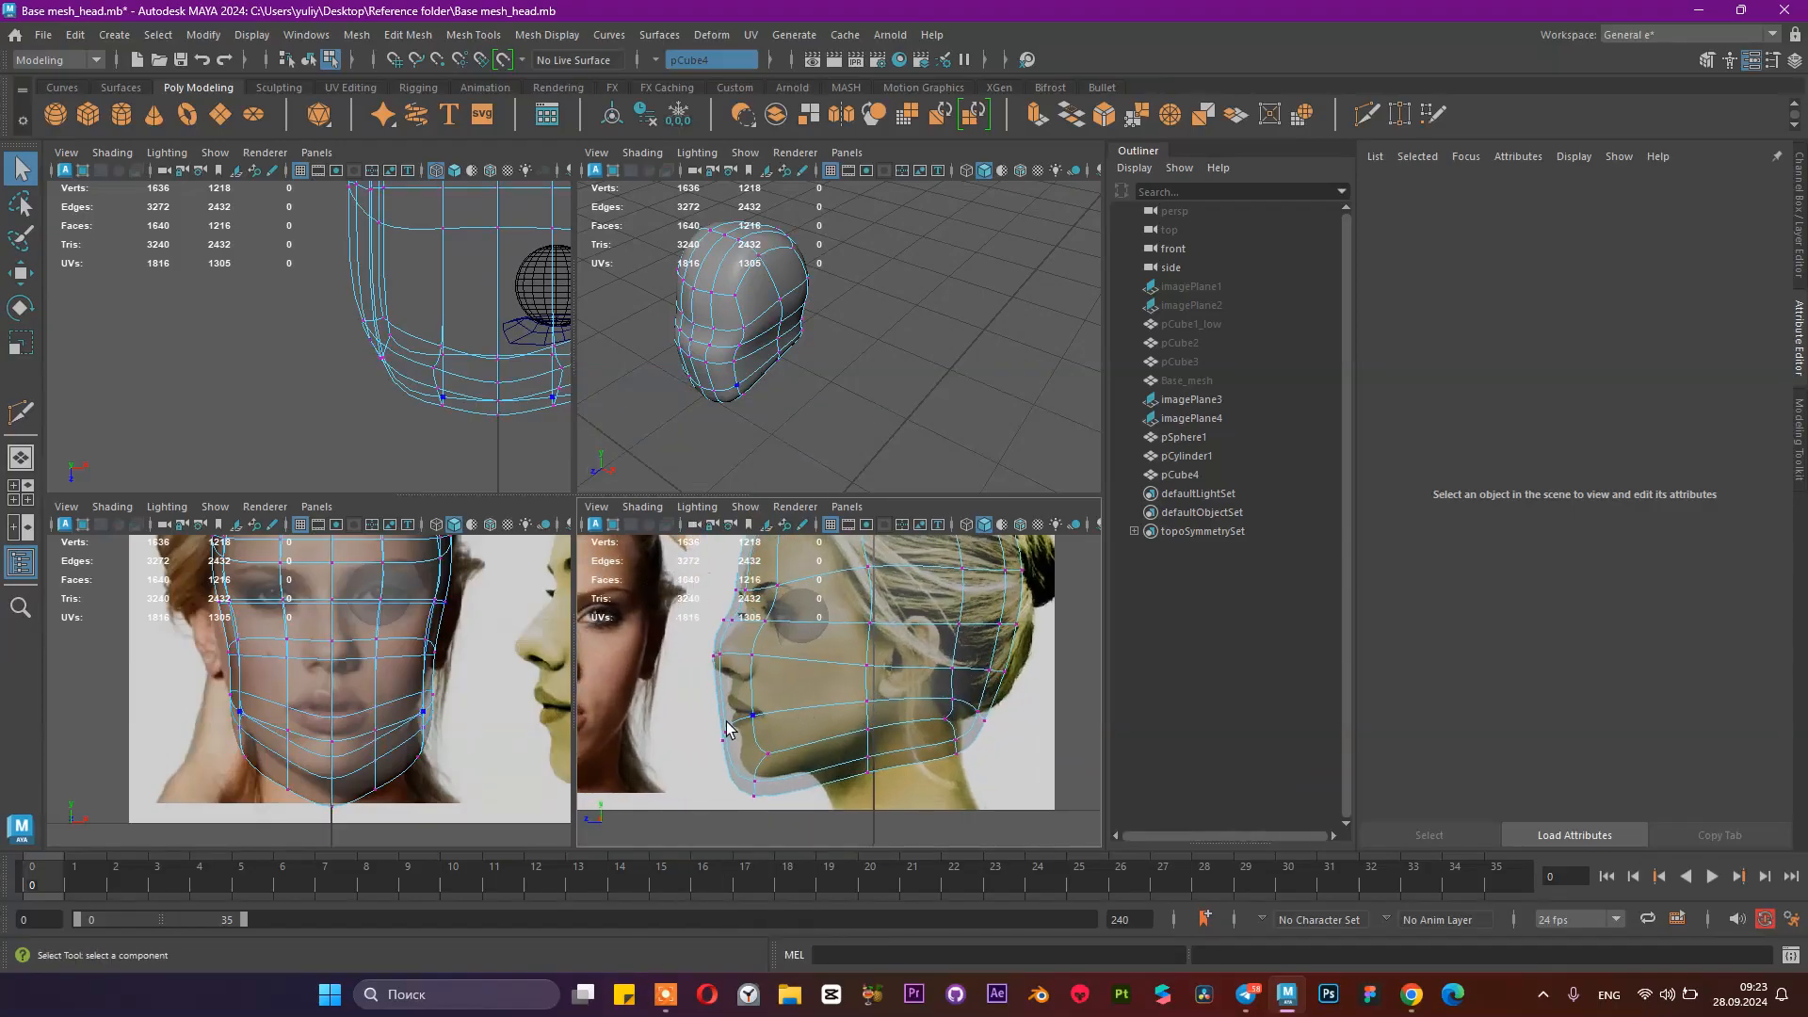
{"action": "left_click_drag", "start_coordinate": [803, 849], "coordinate": [803, 847]}
{"action": "key", "text": "w"}
{"action": "left_click_drag", "start_coordinate": [753, 734], "coordinate": [753, 640]}
{"action": "left_click_drag", "start_coordinate": [637, 740], "coordinate": [647, 744]}
{"action": "left_click_drag", "start_coordinate": [792, 777], "coordinate": [748, 713]}
{"action": "left_click_drag", "start_coordinate": [648, 794], "coordinate": [633, 801]}
{"action": "scroll", "coordinate": [674, 697], "scroll_direction": "up", "scroll_amount": 3}
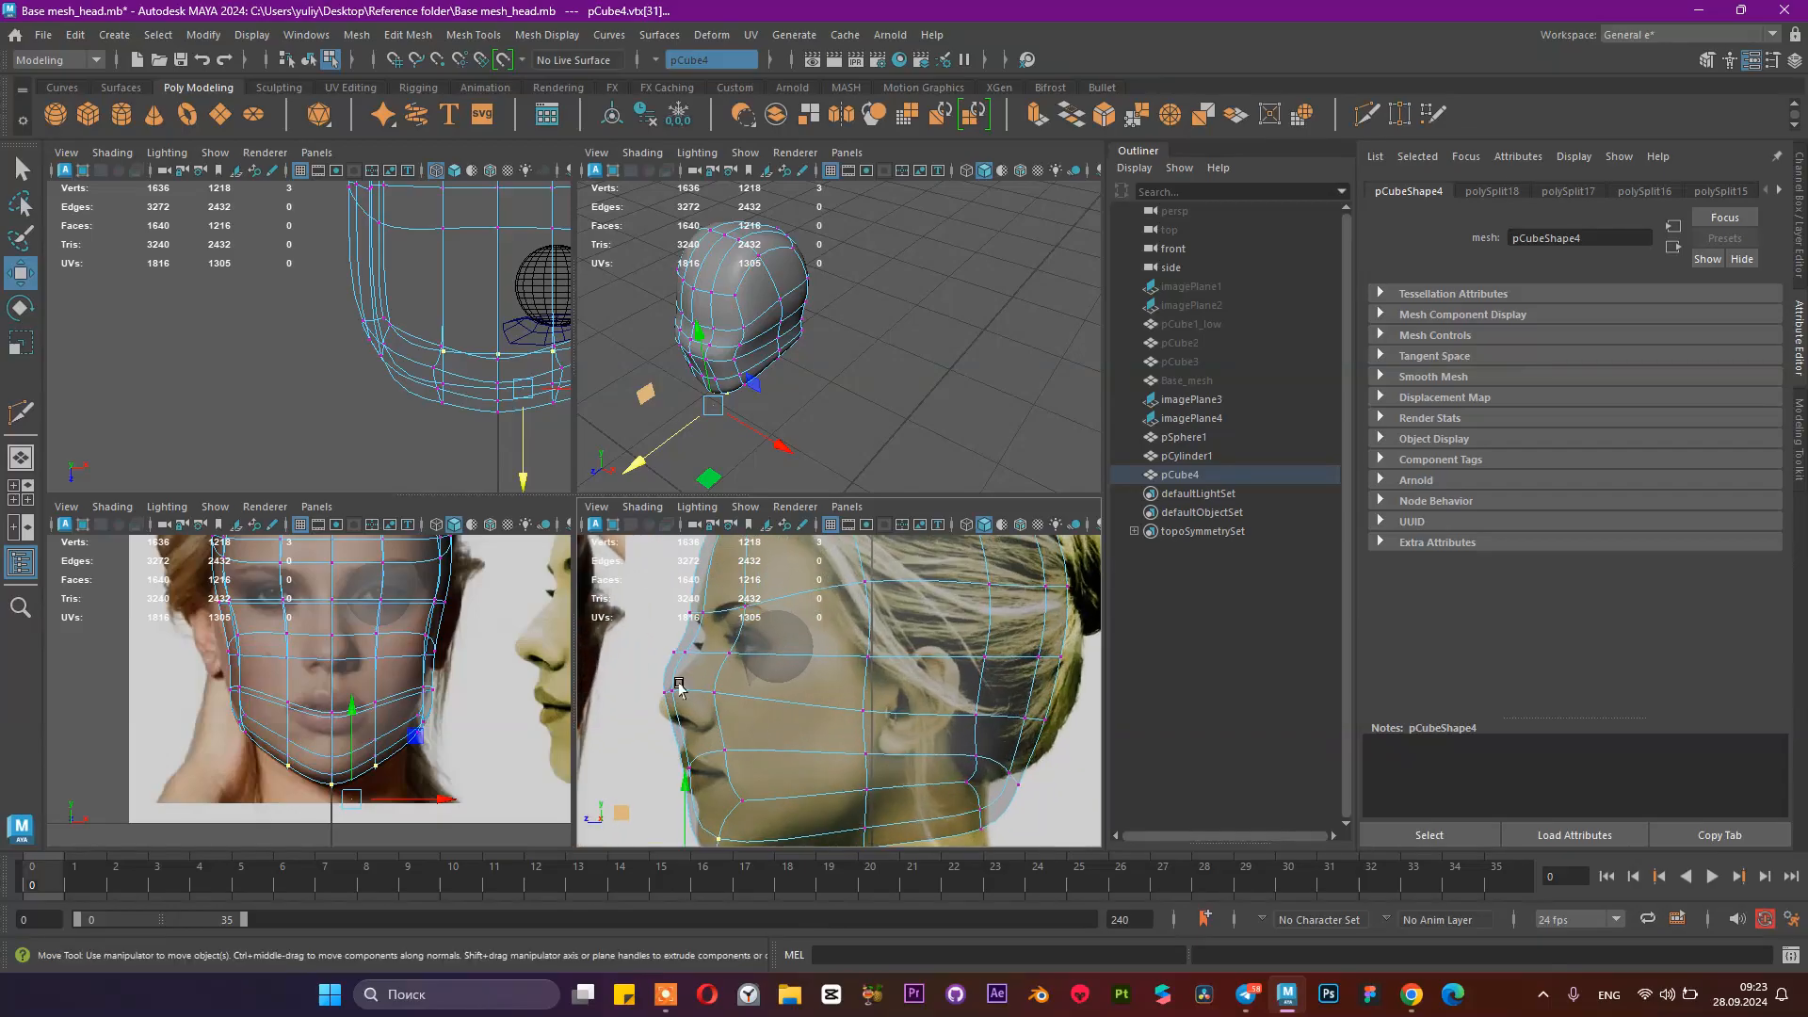
Step: Move the nose-level vertex row forward to the nose tip and adjust the eye-level row to the profile in the side view
{"action": "left_click_drag", "start_coordinate": [693, 719], "coordinate": [678, 697]}
{"action": "left_click_drag", "start_coordinate": [649, 601], "coordinate": [650, 613]}
{"action": "key", "text": "ctrl+z"}
{"action": "left_click_drag", "start_coordinate": [752, 712], "coordinate": [621, 673]}
{"action": "left_click_drag", "start_coordinate": [682, 617], "coordinate": [700, 656]}
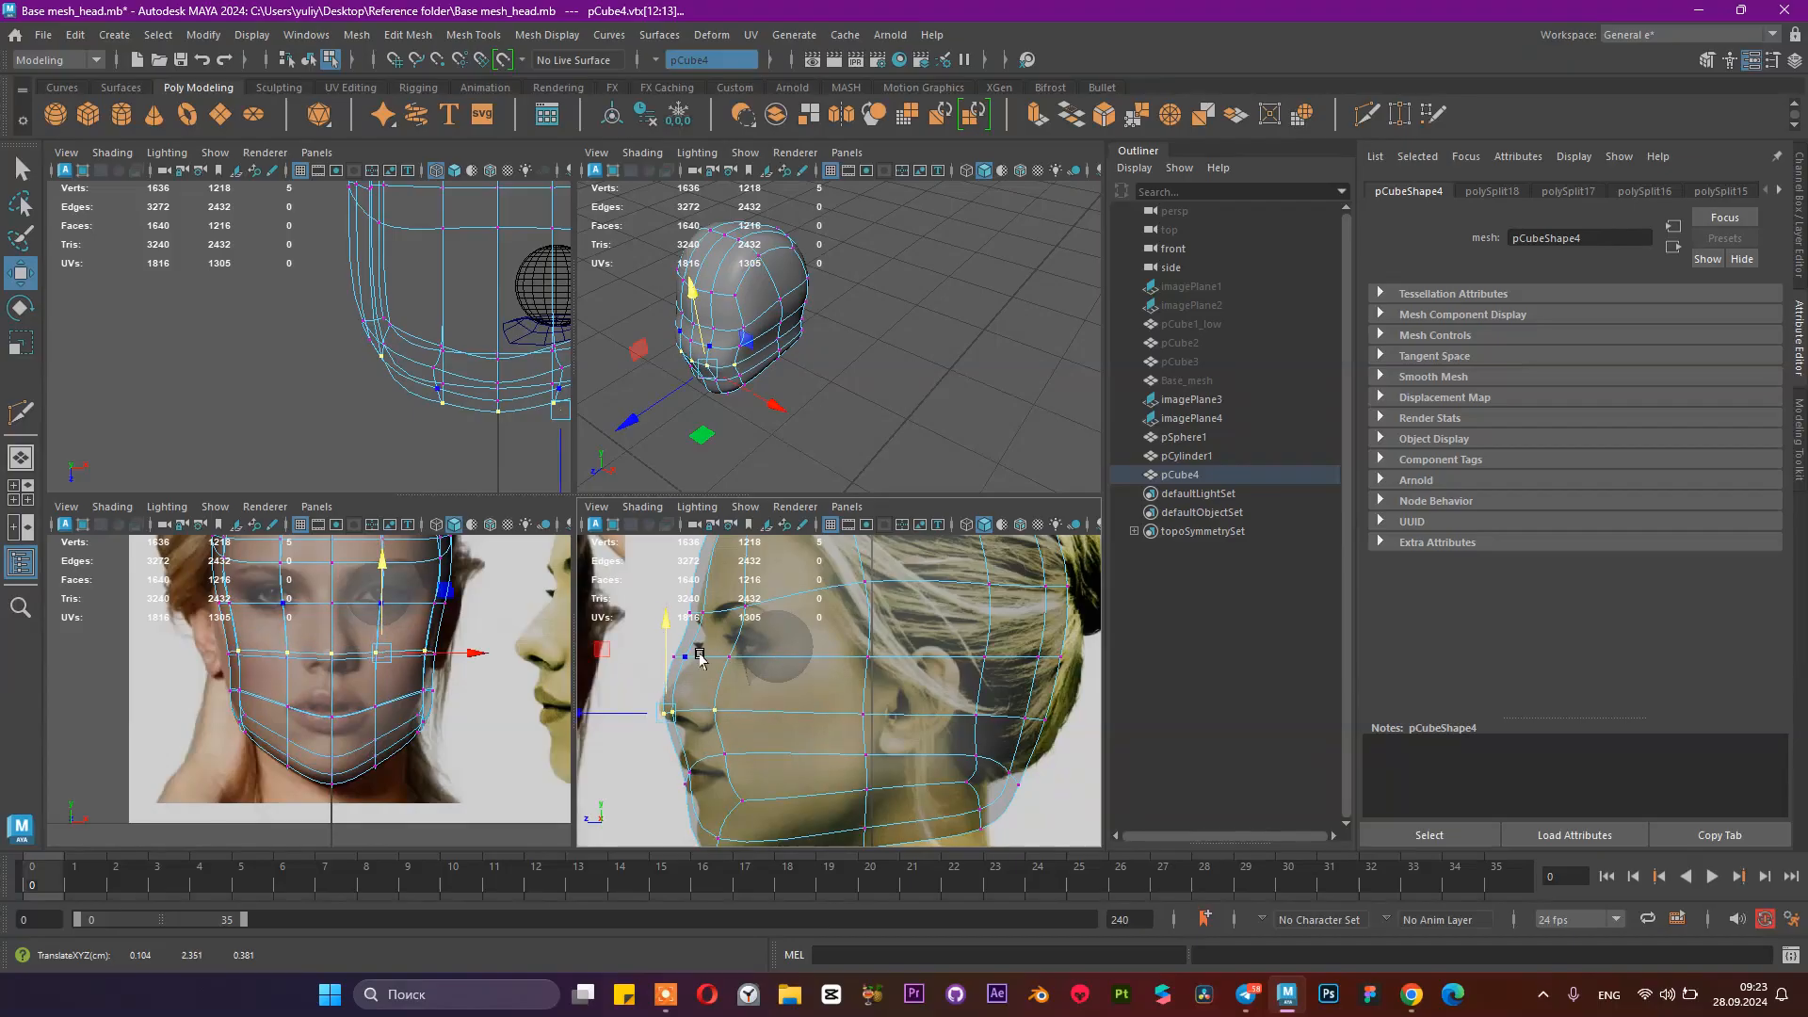
{"action": "left_click_drag", "start_coordinate": [591, 713], "coordinate": [572, 716]}
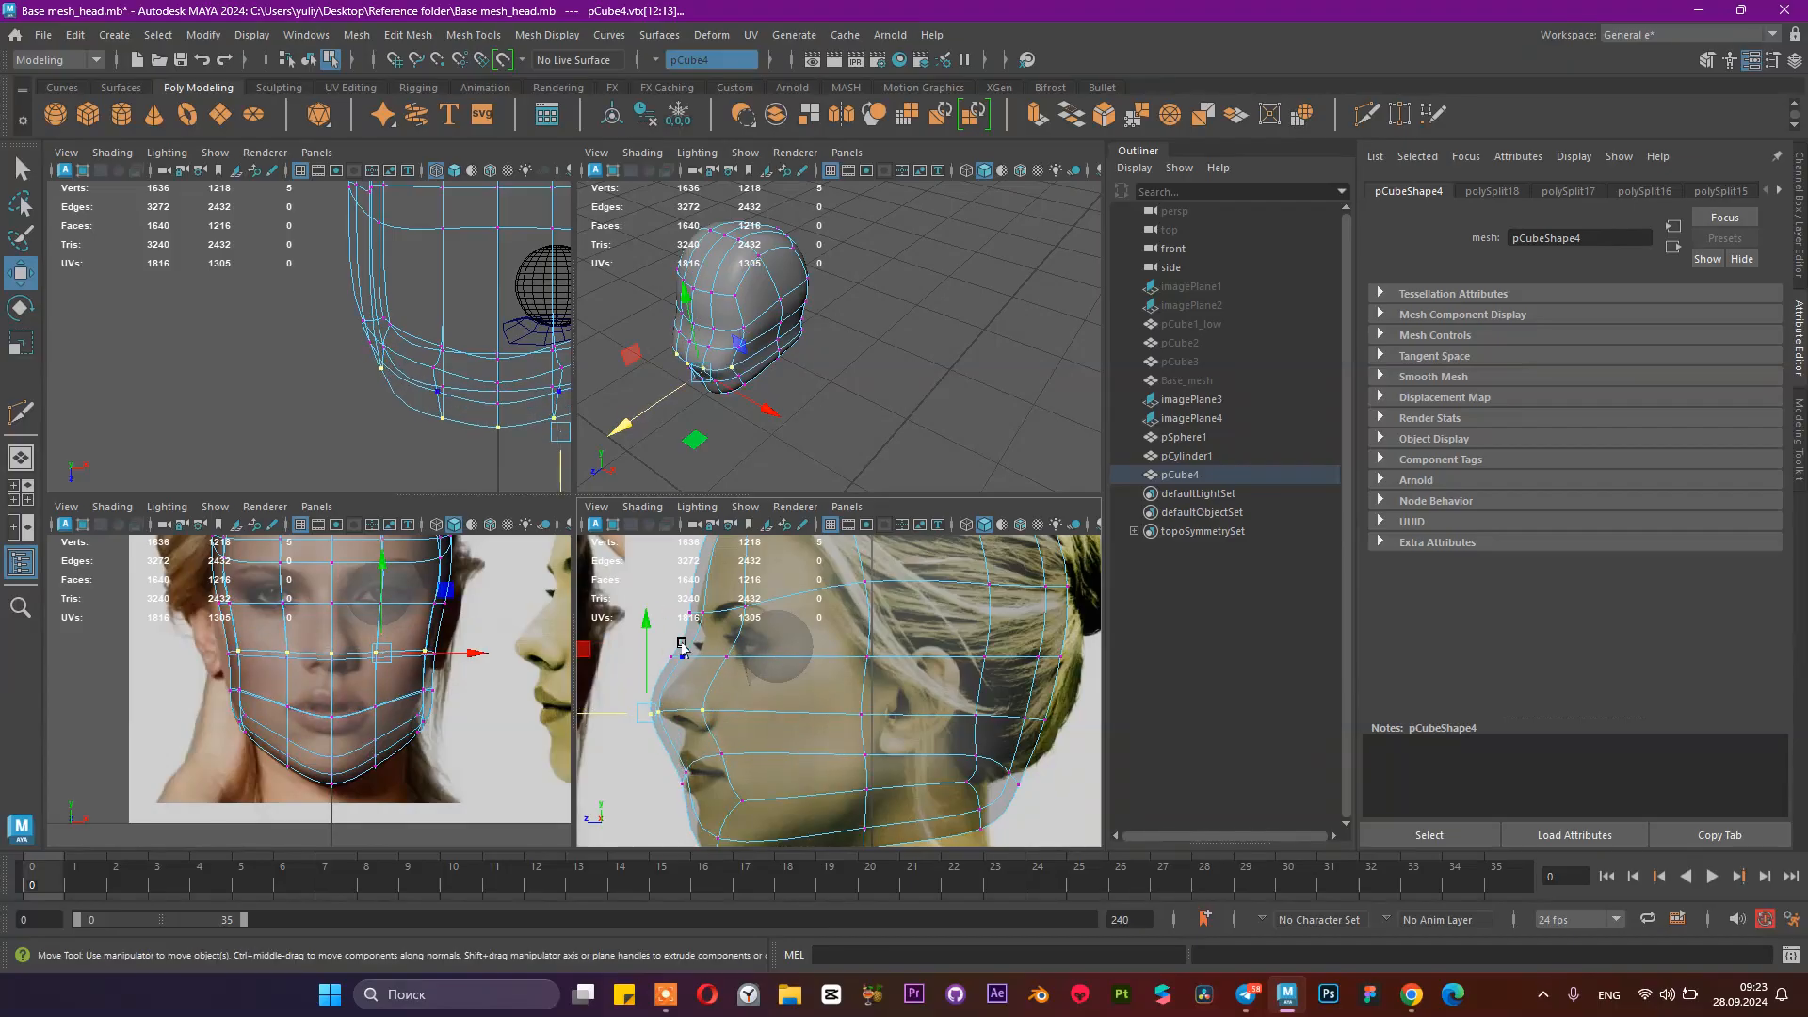
{"action": "left_click_drag", "start_coordinate": [643, 640], "coordinate": [621, 651]}
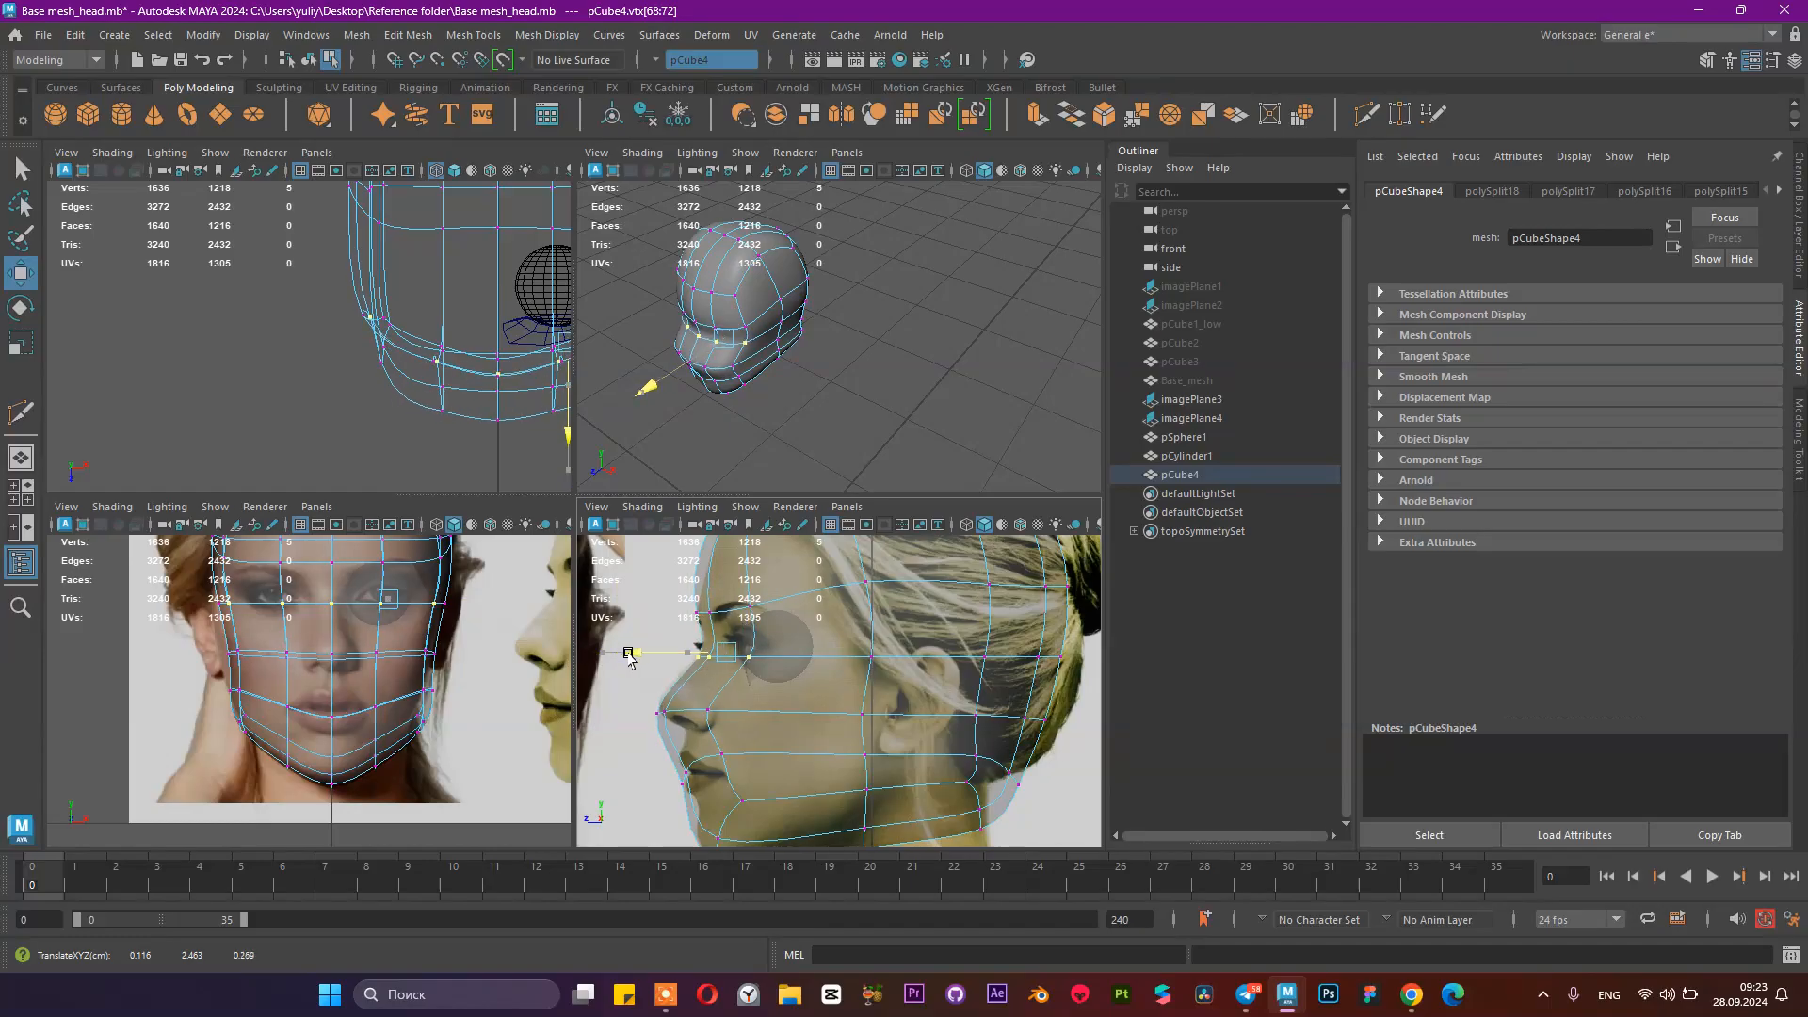
Step: Shape the brow, forehead and crown vertices to the profile in the side view, and return to object mode
{"action": "middle_click_drag", "start_coordinate": [708, 588], "coordinate": [715, 627], "text": "alt"}
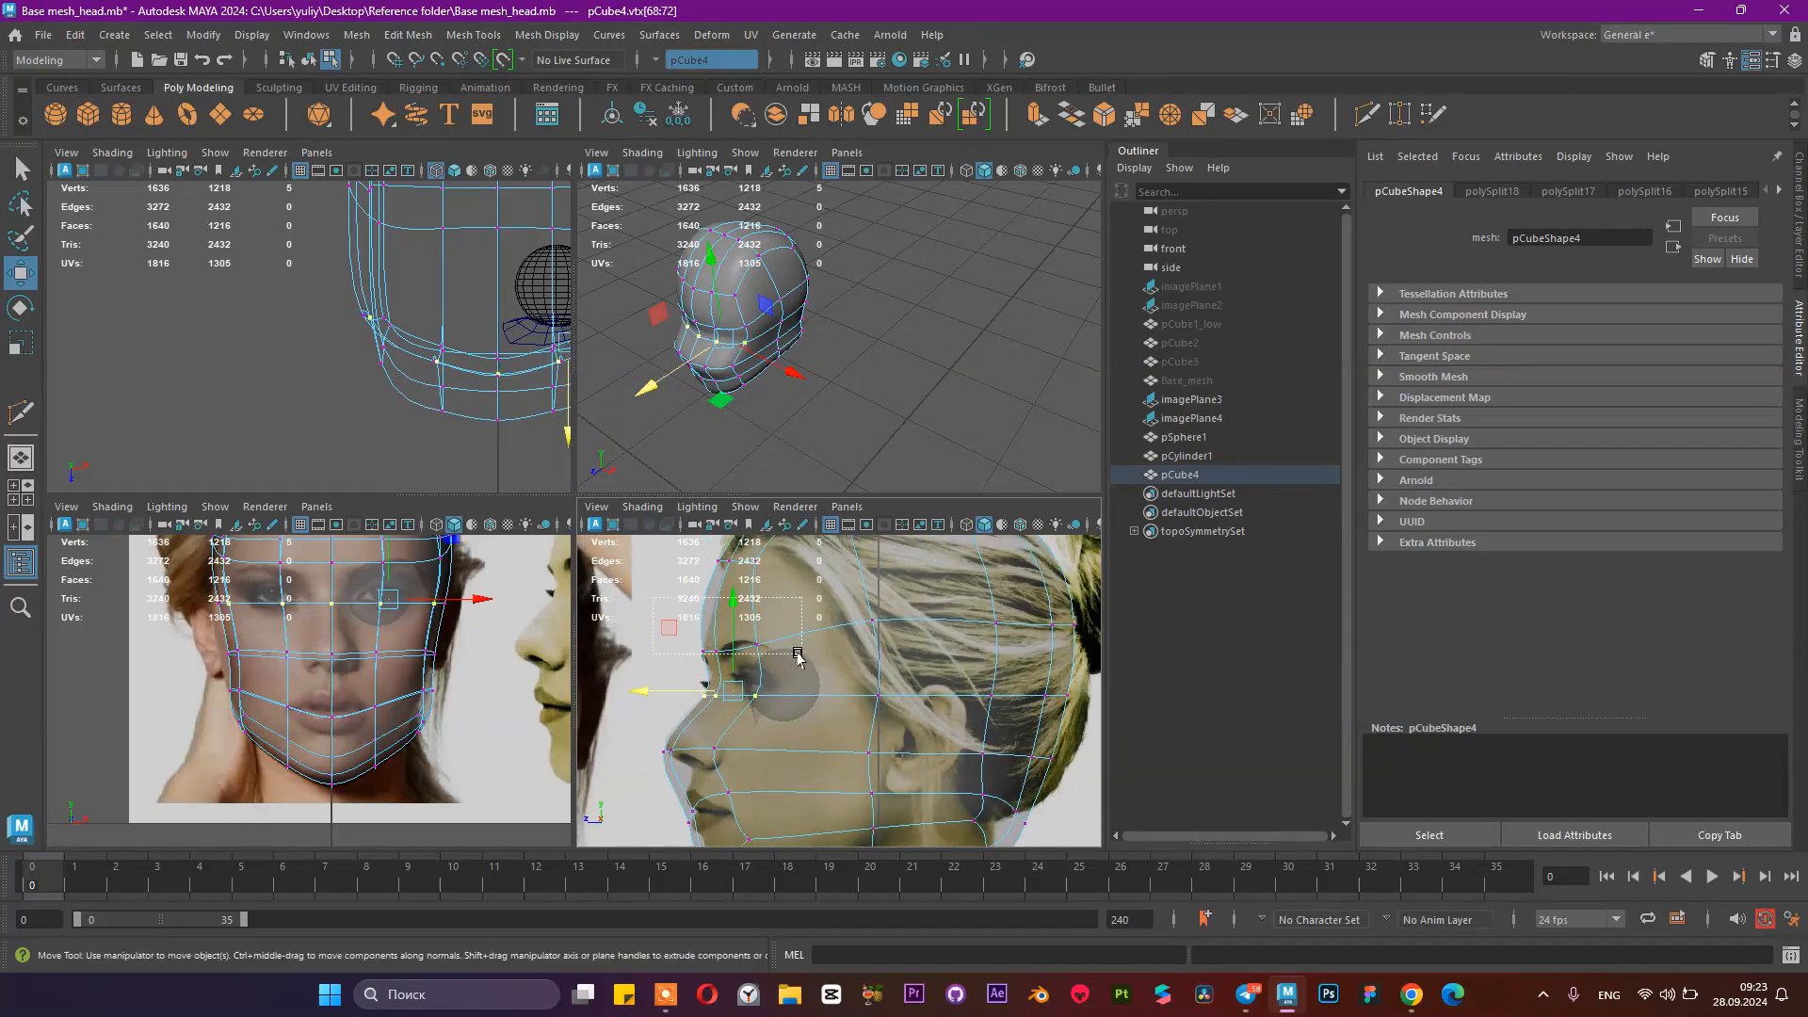
{"action": "left_click_drag", "start_coordinate": [797, 656], "coordinate": [723, 569]}
{"action": "middle_click_drag", "start_coordinate": [752, 605], "coordinate": [766, 675], "text": "alt"}
{"action": "left_click_drag", "start_coordinate": [792, 664], "coordinate": [796, 658]}
{"action": "mouse_move", "coordinate": [732, 570]}
{"action": "left_mouse_down"}
{"action": "mouse_move", "coordinate": [737, 600]}
{"action": "mouse_move", "coordinate": [738, 581]}
{"action": "left_mouse_up"}
{"action": "middle_click_drag", "start_coordinate": [877, 620], "coordinate": [861, 659], "text": "alt"}
{"action": "left_click_drag", "start_coordinate": [820, 588], "coordinate": [878, 664]}
{"action": "middle_click_drag", "start_coordinate": [884, 629], "coordinate": [880, 680], "text": "alt"}
{"action": "mouse_move", "coordinate": [809, 568]}
{"action": "left_mouse_down"}
{"action": "mouse_move", "coordinate": [810, 587]}
{"action": "mouse_move", "coordinate": [811, 566]}
{"action": "left_mouse_up"}
{"action": "middle_click_drag", "start_coordinate": [853, 731], "coordinate": [860, 636], "text": "alt"}
{"action": "right_click_drag", "start_coordinate": [837, 667], "coordinate": [962, 386]}
Step: Insert an edge loop with Multi-Cut around the face, running from the forehead past the temples to the chin
{"action": "right_click_drag", "start_coordinate": [784, 295], "coordinate": [669, 312], "text": "shift"}
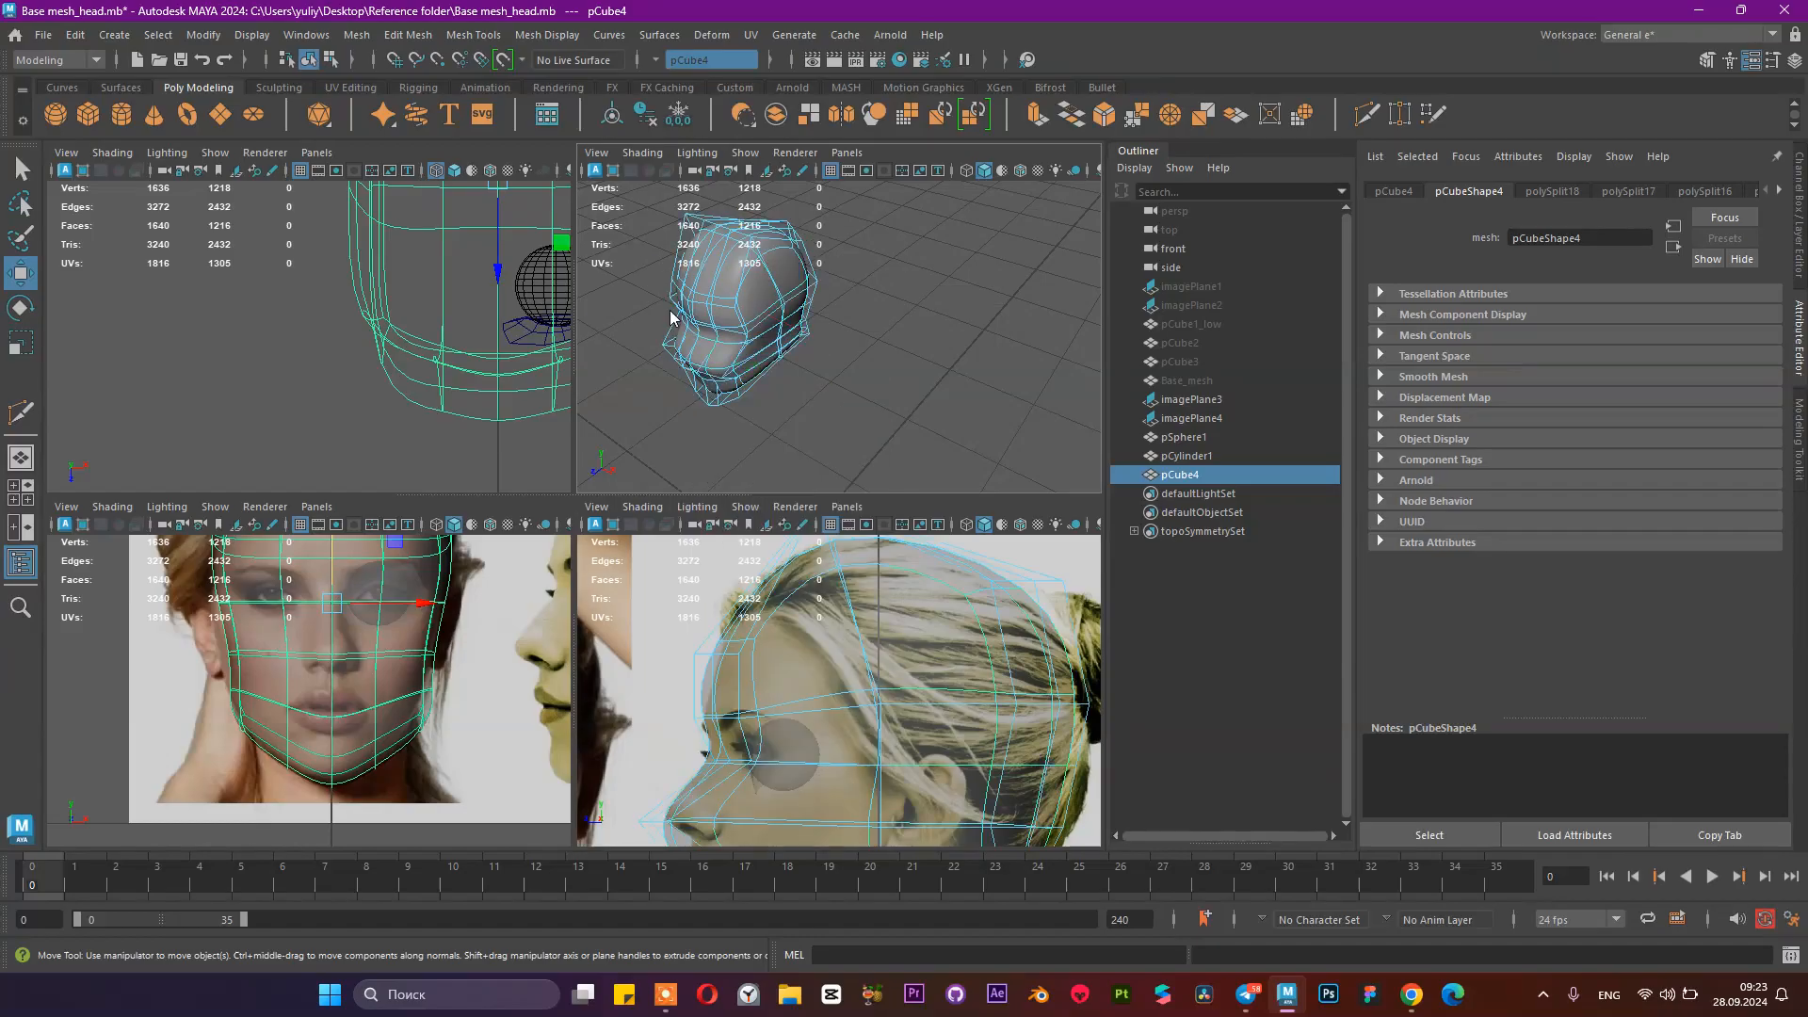
{"action": "right_click_drag", "start_coordinate": [777, 280], "coordinate": [869, 253]}
{"action": "right_click_drag", "start_coordinate": [758, 301], "coordinate": [672, 307], "text": "shift"}
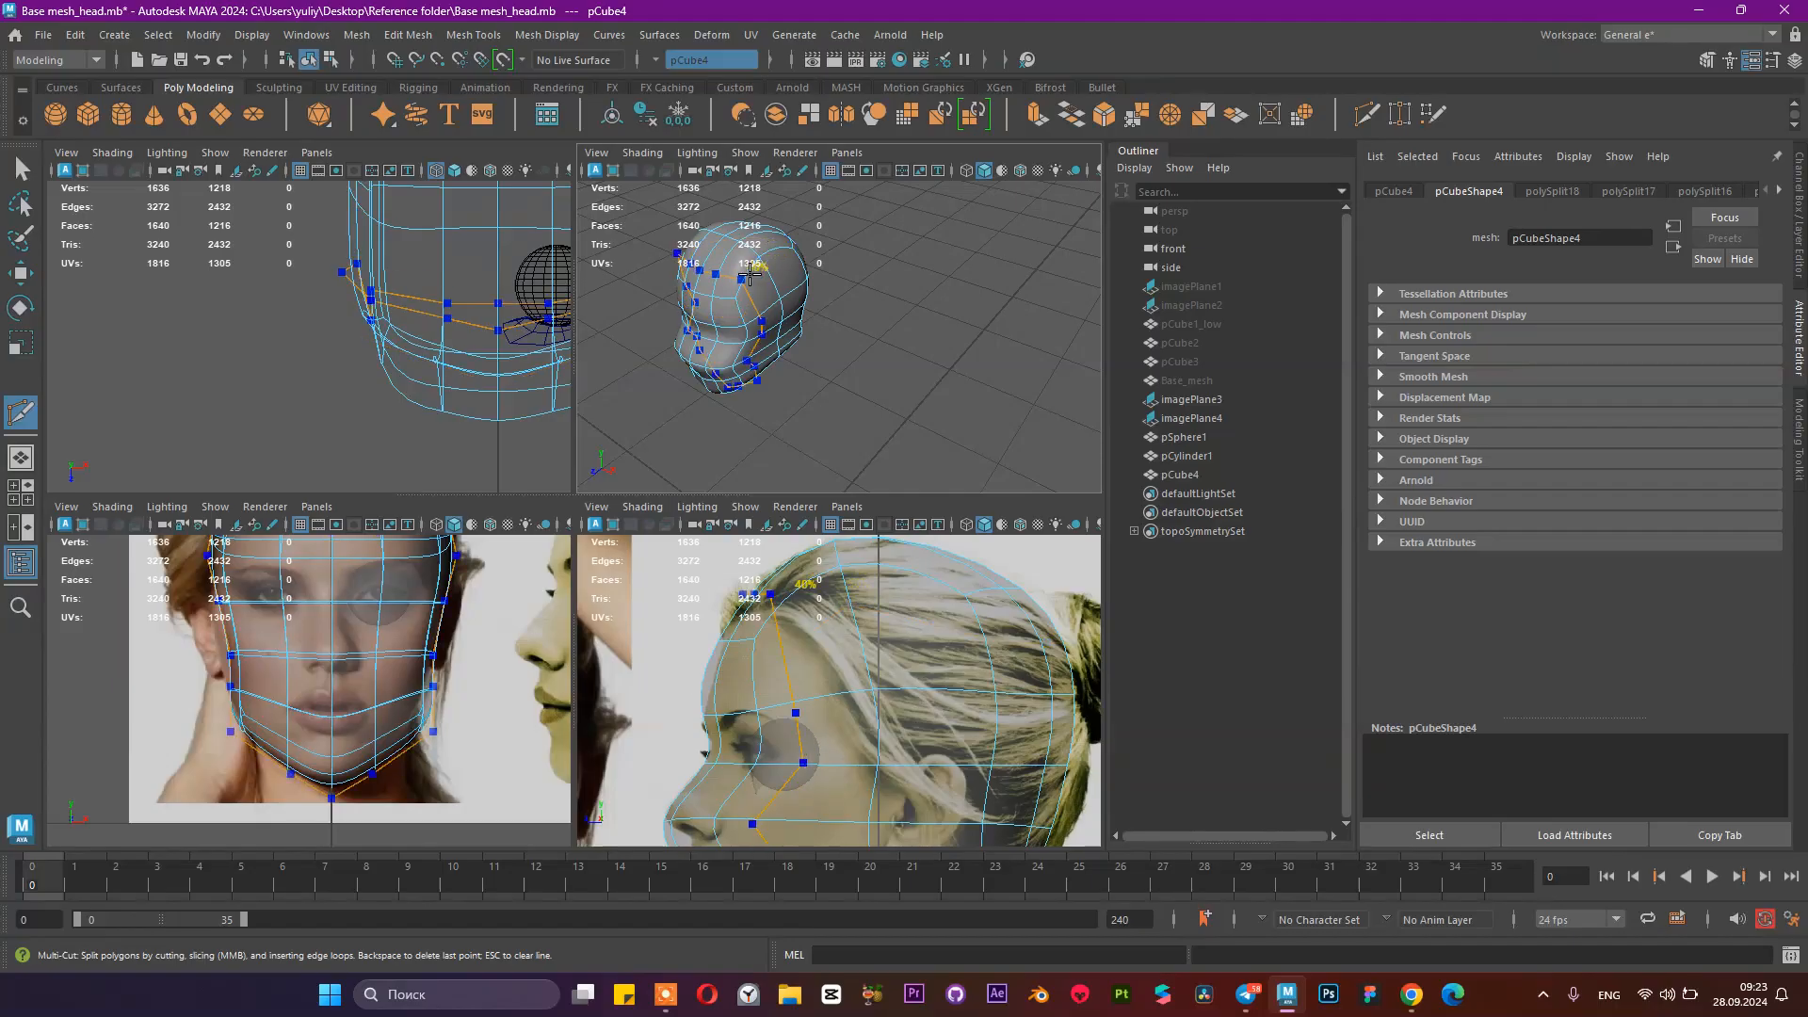
{"action": "left_click", "coordinate": [750, 274], "text": "ctrl"}
{"action": "left_click_drag", "start_coordinate": [863, 325], "coordinate": [789, 321], "text": "alt"}
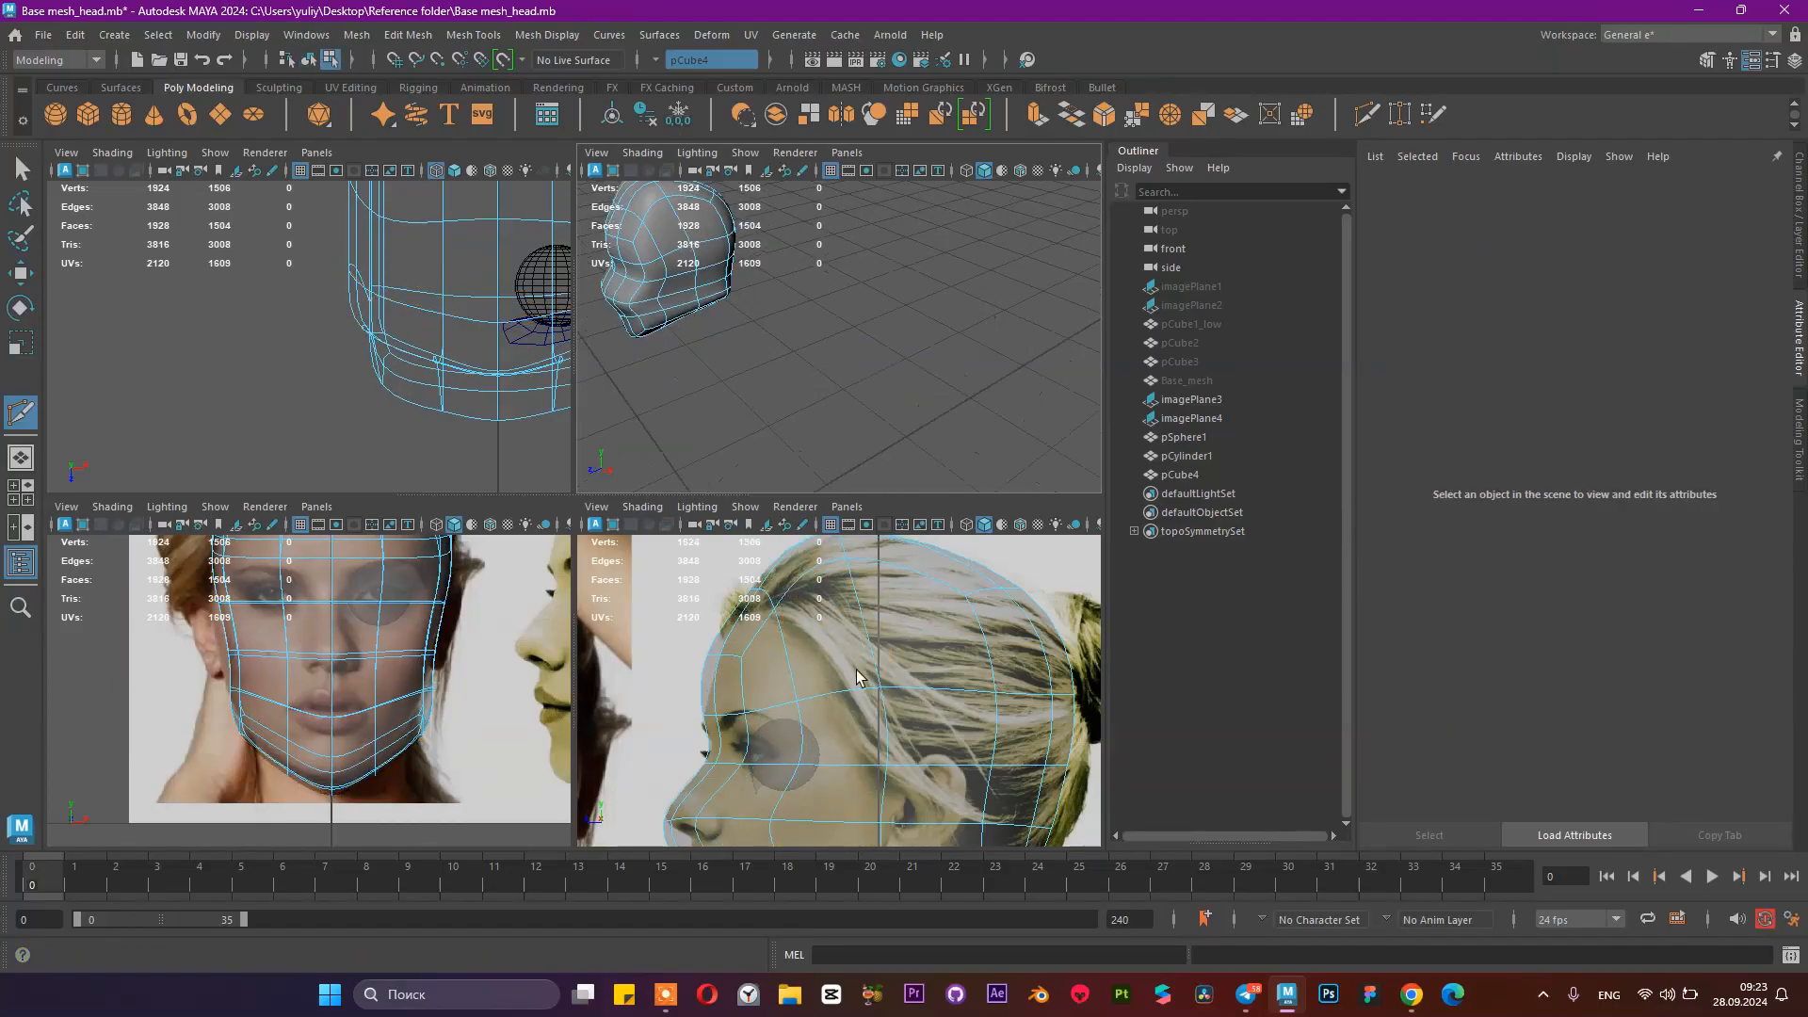
Step: Move the forehead, hairline and front crown vertices in the side view to follow the skull curve
{"action": "key", "text": "q"}
{"action": "right_click_drag", "start_coordinate": [780, 610], "coordinate": [687, 430]}
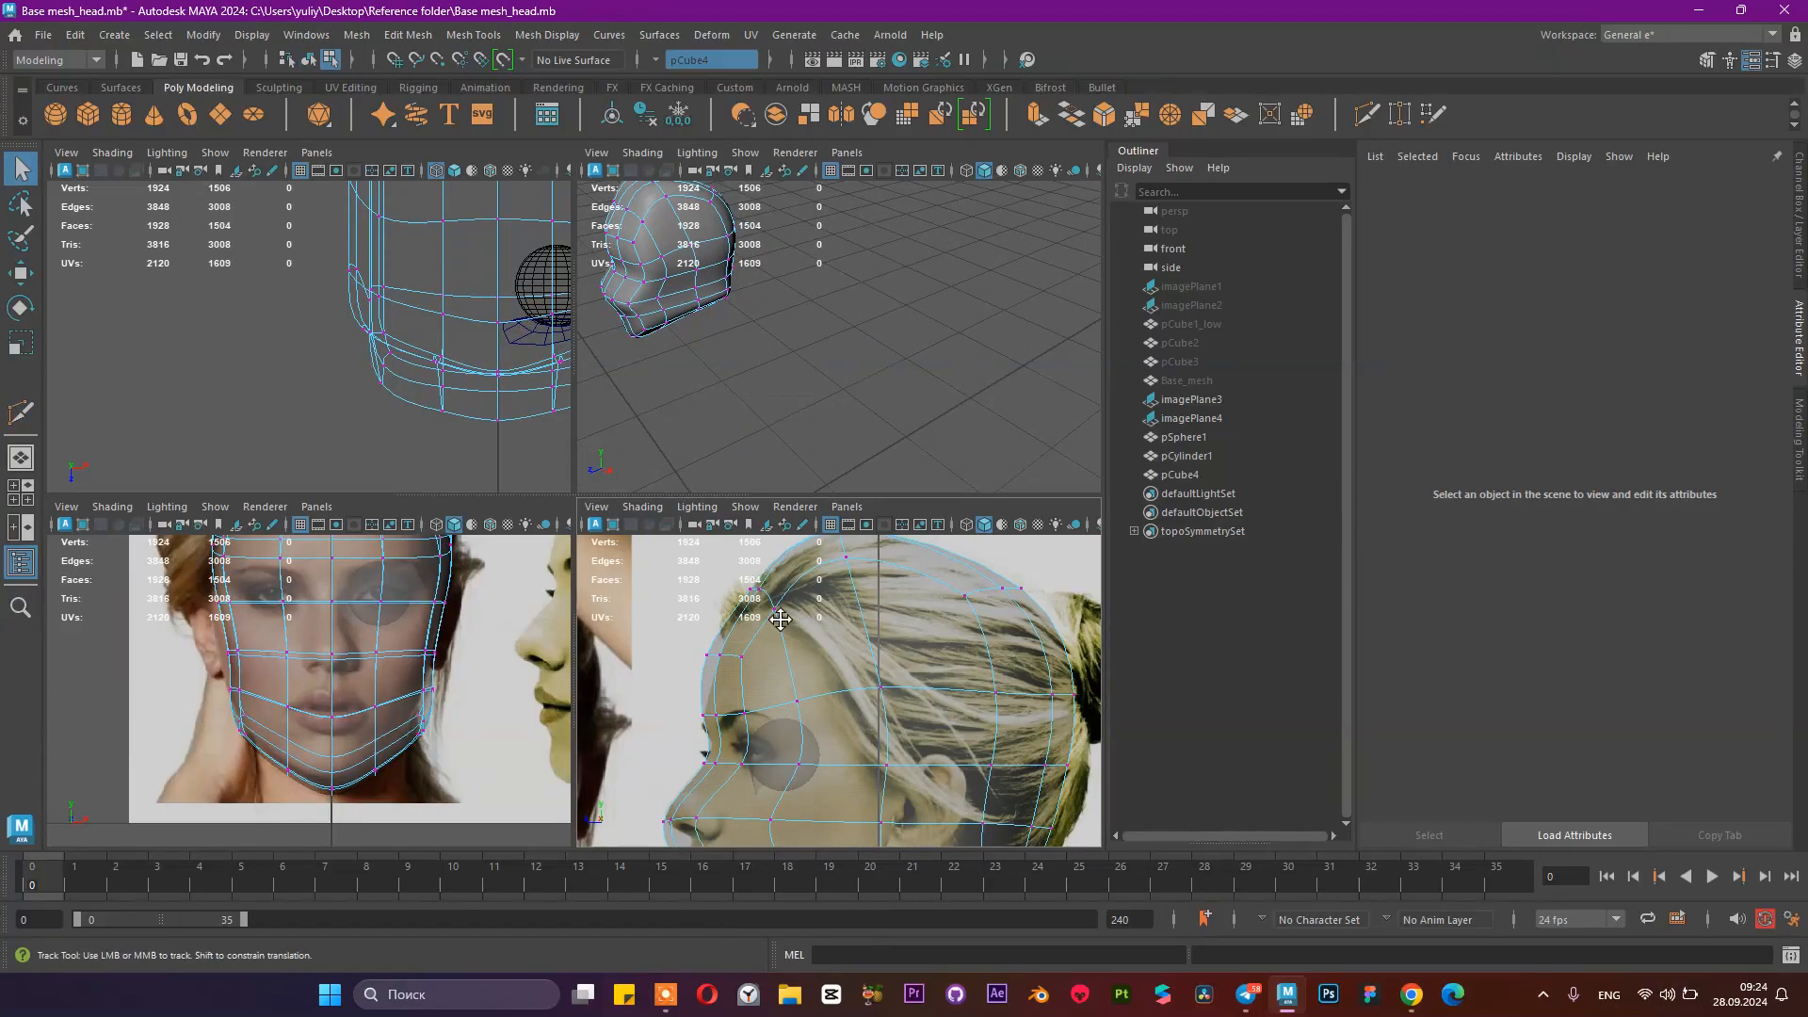
{"action": "middle_click_drag", "start_coordinate": [779, 612], "coordinate": [814, 653], "text": "alt"}
{"action": "left_click_drag", "start_coordinate": [766, 595], "coordinate": [840, 674]}
{"action": "key", "text": "w"}
{"action": "left_click_drag", "start_coordinate": [708, 655], "coordinate": [688, 659]}
{"action": "middle_click_drag", "start_coordinate": [901, 656], "coordinate": [894, 704], "text": "alt"}
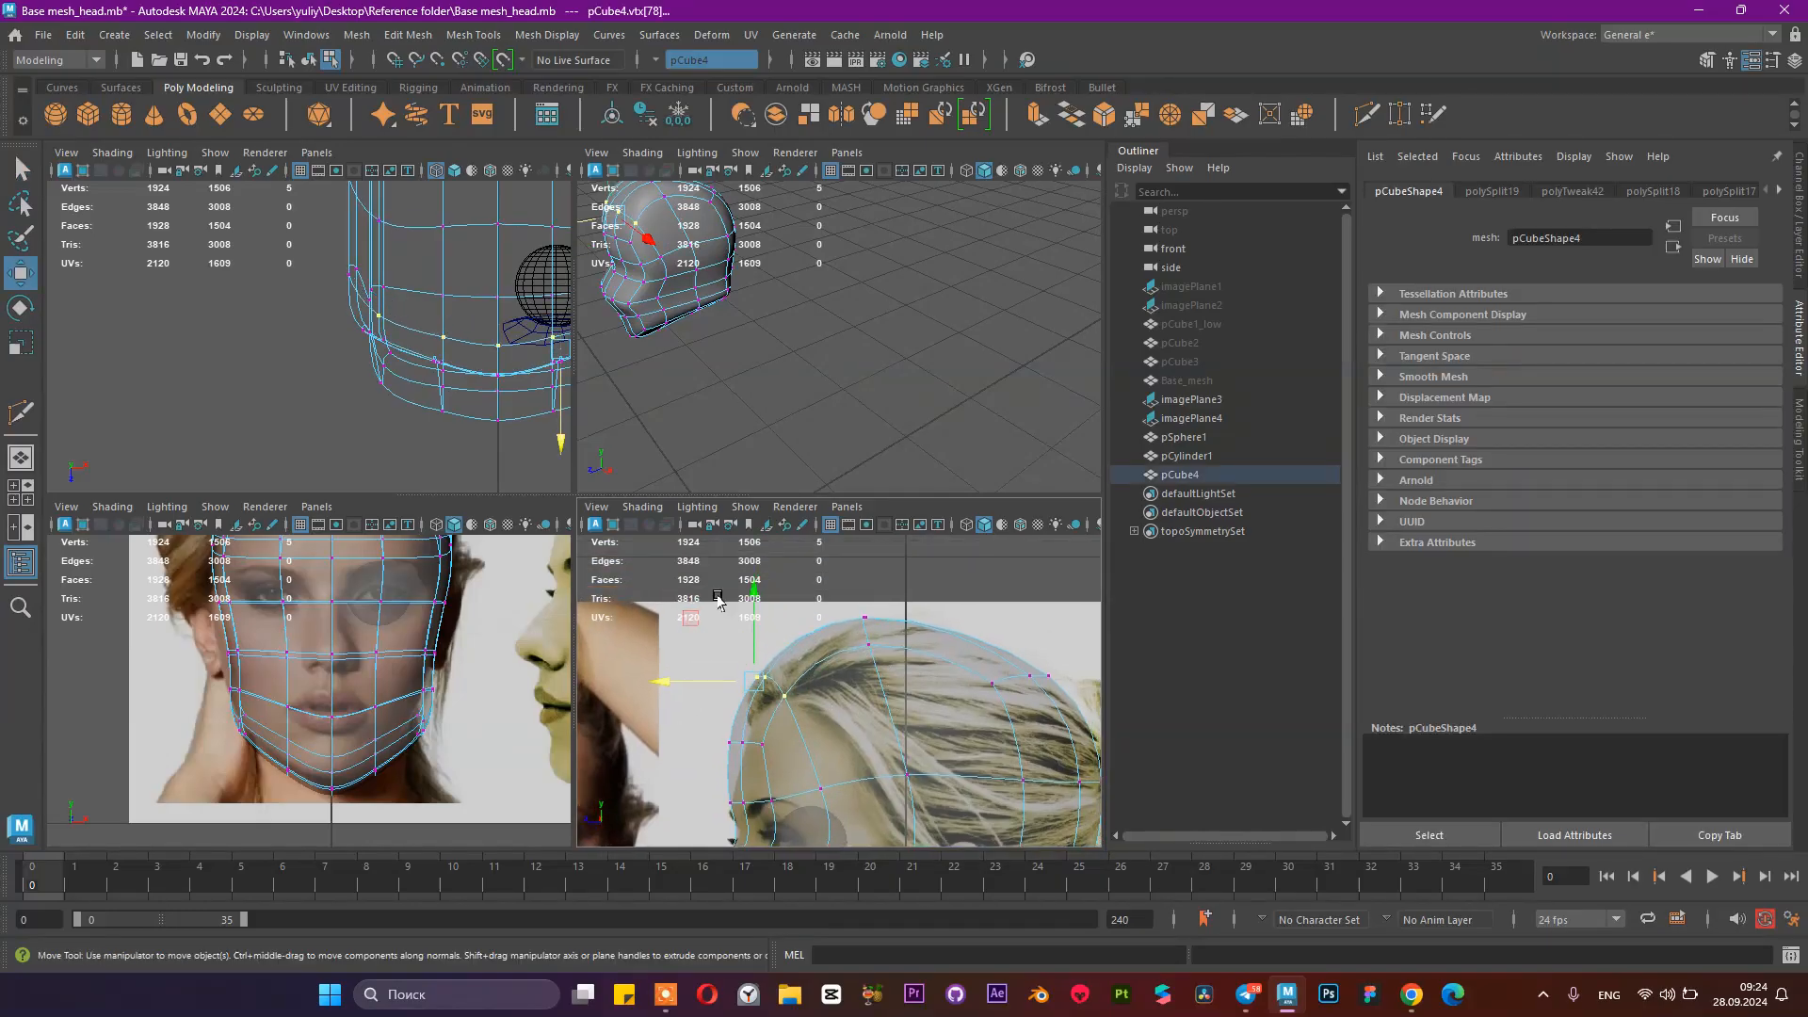
{"action": "left_click_drag", "start_coordinate": [927, 759], "coordinate": [928, 759]}
{"action": "left_click_drag", "start_coordinate": [782, 588], "coordinate": [784, 599]}
{"action": "middle_click_drag", "start_coordinate": [943, 783], "coordinate": [930, 724], "text": "alt"}
{"action": "middle_click_drag", "start_coordinate": [811, 681], "coordinate": [853, 669], "text": "alt"}
{"action": "left_click_drag", "start_coordinate": [726, 612], "coordinate": [741, 613]}
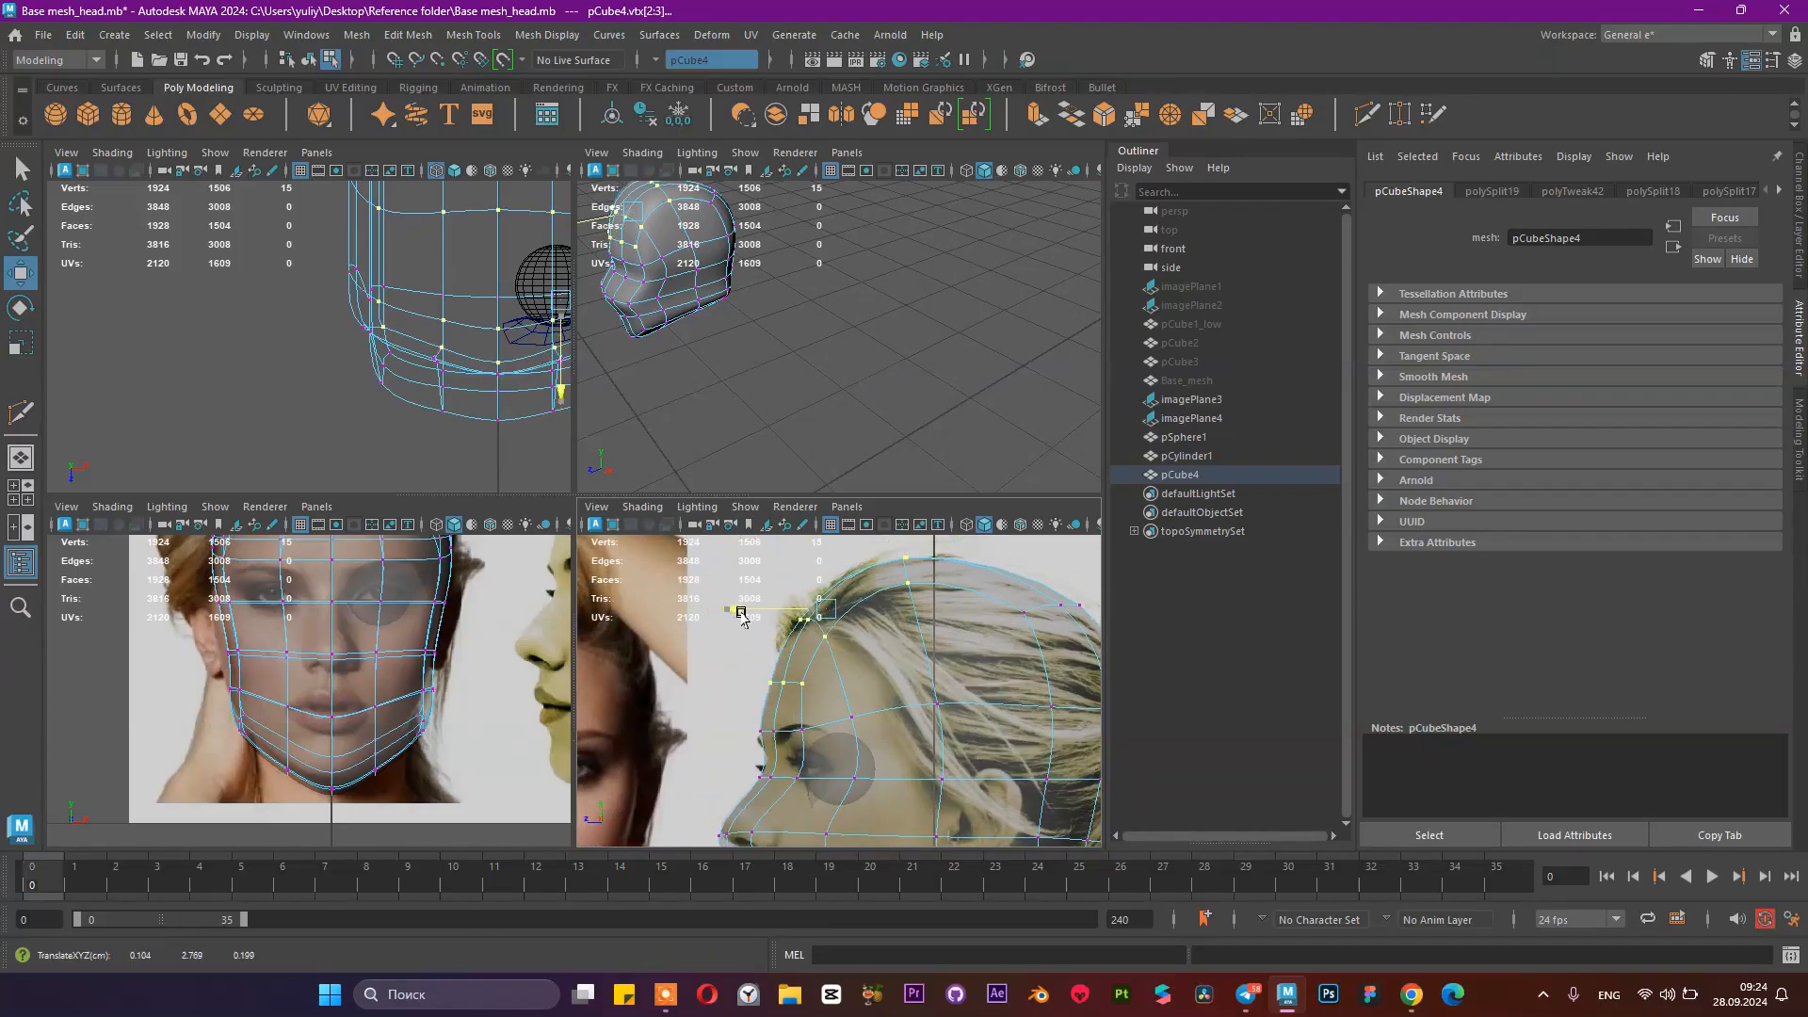
Step: Select the temple, eye-level and cheek vertices of the face loop and move them back toward the ear
{"action": "middle_click_drag", "start_coordinate": [874, 737], "coordinate": [864, 652], "text": "alt"}
{"action": "left_click", "coordinate": [842, 633]}
{"action": "left_click", "coordinate": [845, 695], "text": "shift"}
{"action": "left_click", "coordinate": [815, 750], "text": "shift"}
{"action": "left_click_drag", "start_coordinate": [738, 699], "coordinate": [810, 698]}
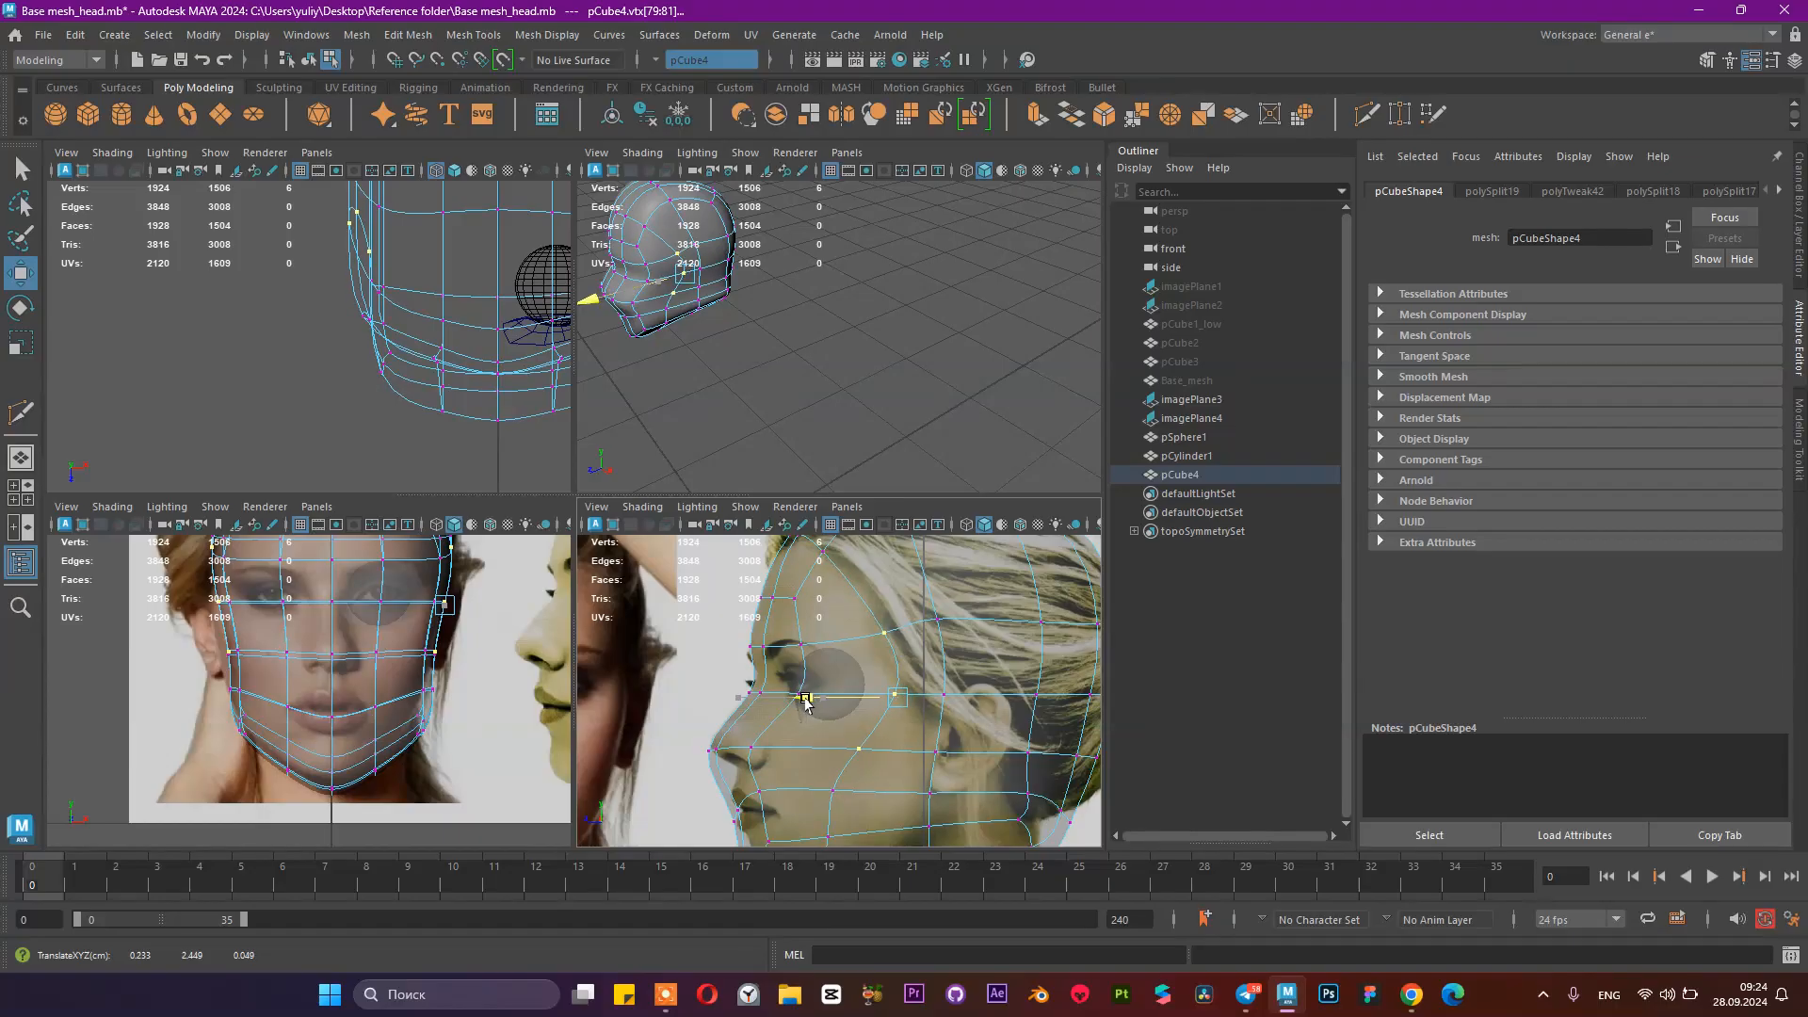
Step: Move the loop's individual cheek, mouth-level and jaw vertices back toward the ear in the side view to even its curve
{"action": "middle_click_drag", "start_coordinate": [932, 765], "coordinate": [930, 708], "text": "alt"}
{"action": "left_click", "coordinate": [867, 698]}
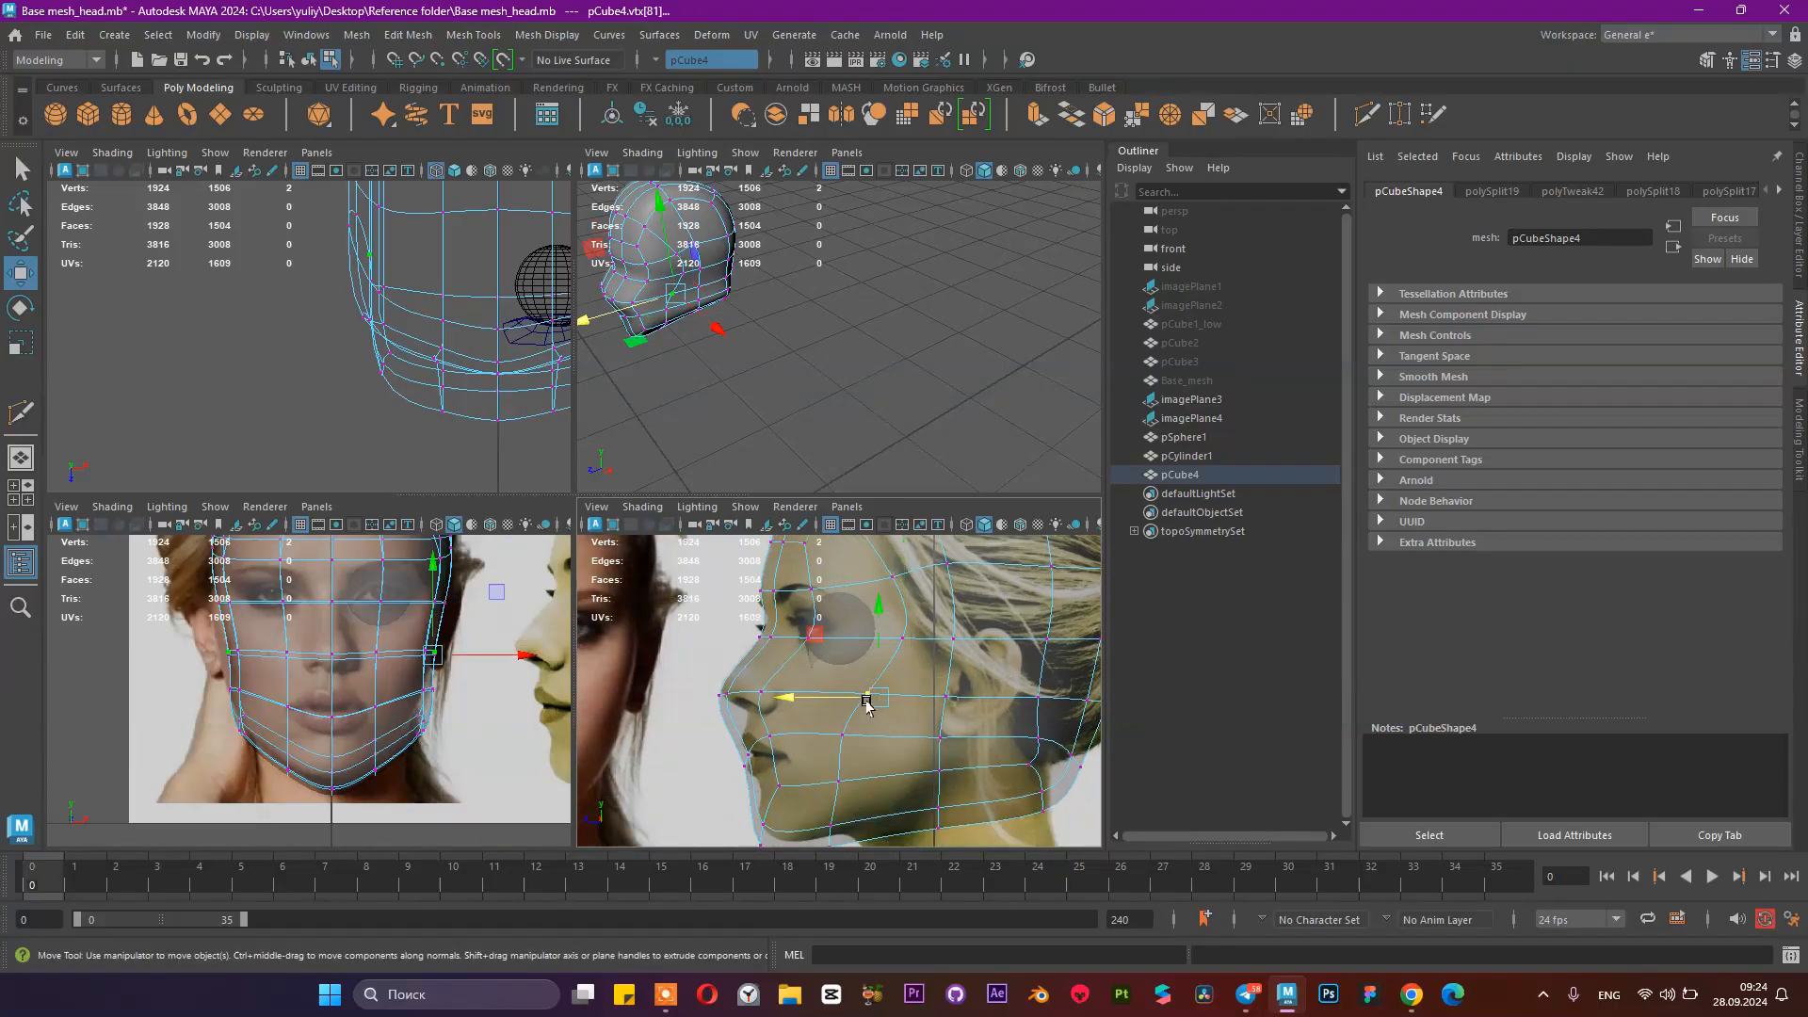
{"action": "left_click_drag", "start_coordinate": [806, 702], "coordinate": [852, 706]}
{"action": "left_click", "coordinate": [845, 732]}
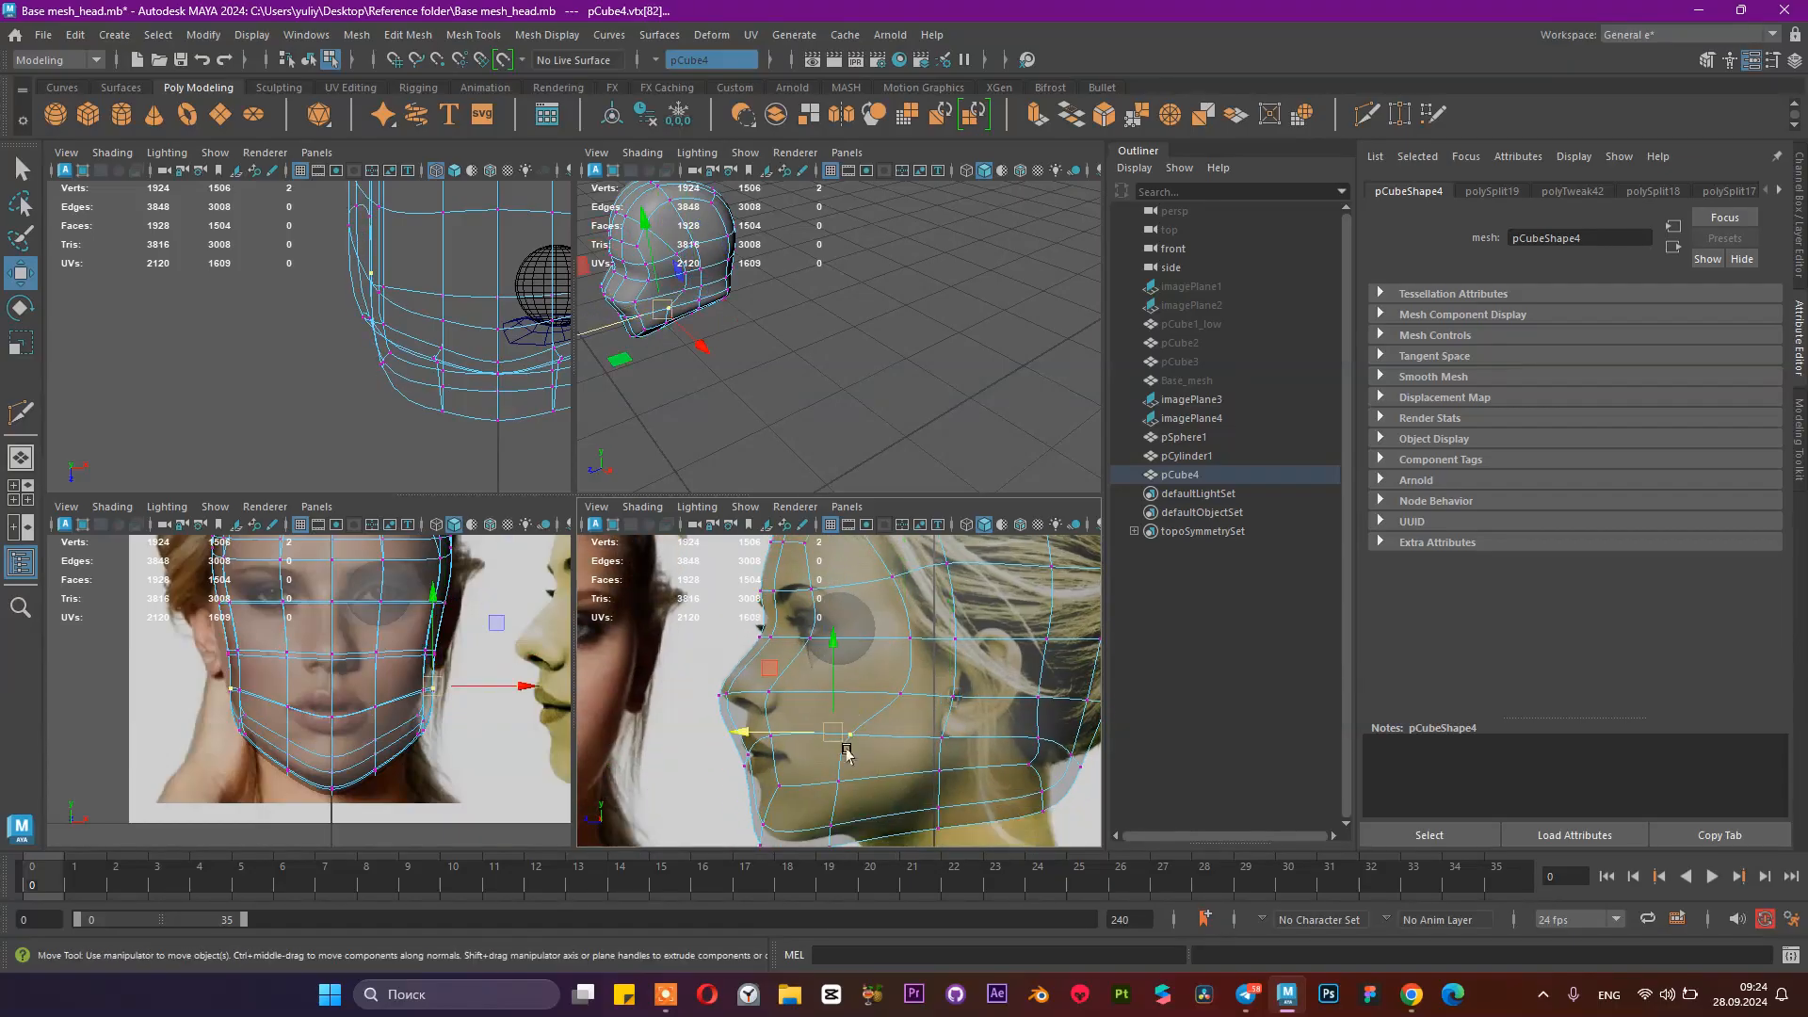
{"action": "left_click_drag", "start_coordinate": [748, 735], "coordinate": [801, 741]}
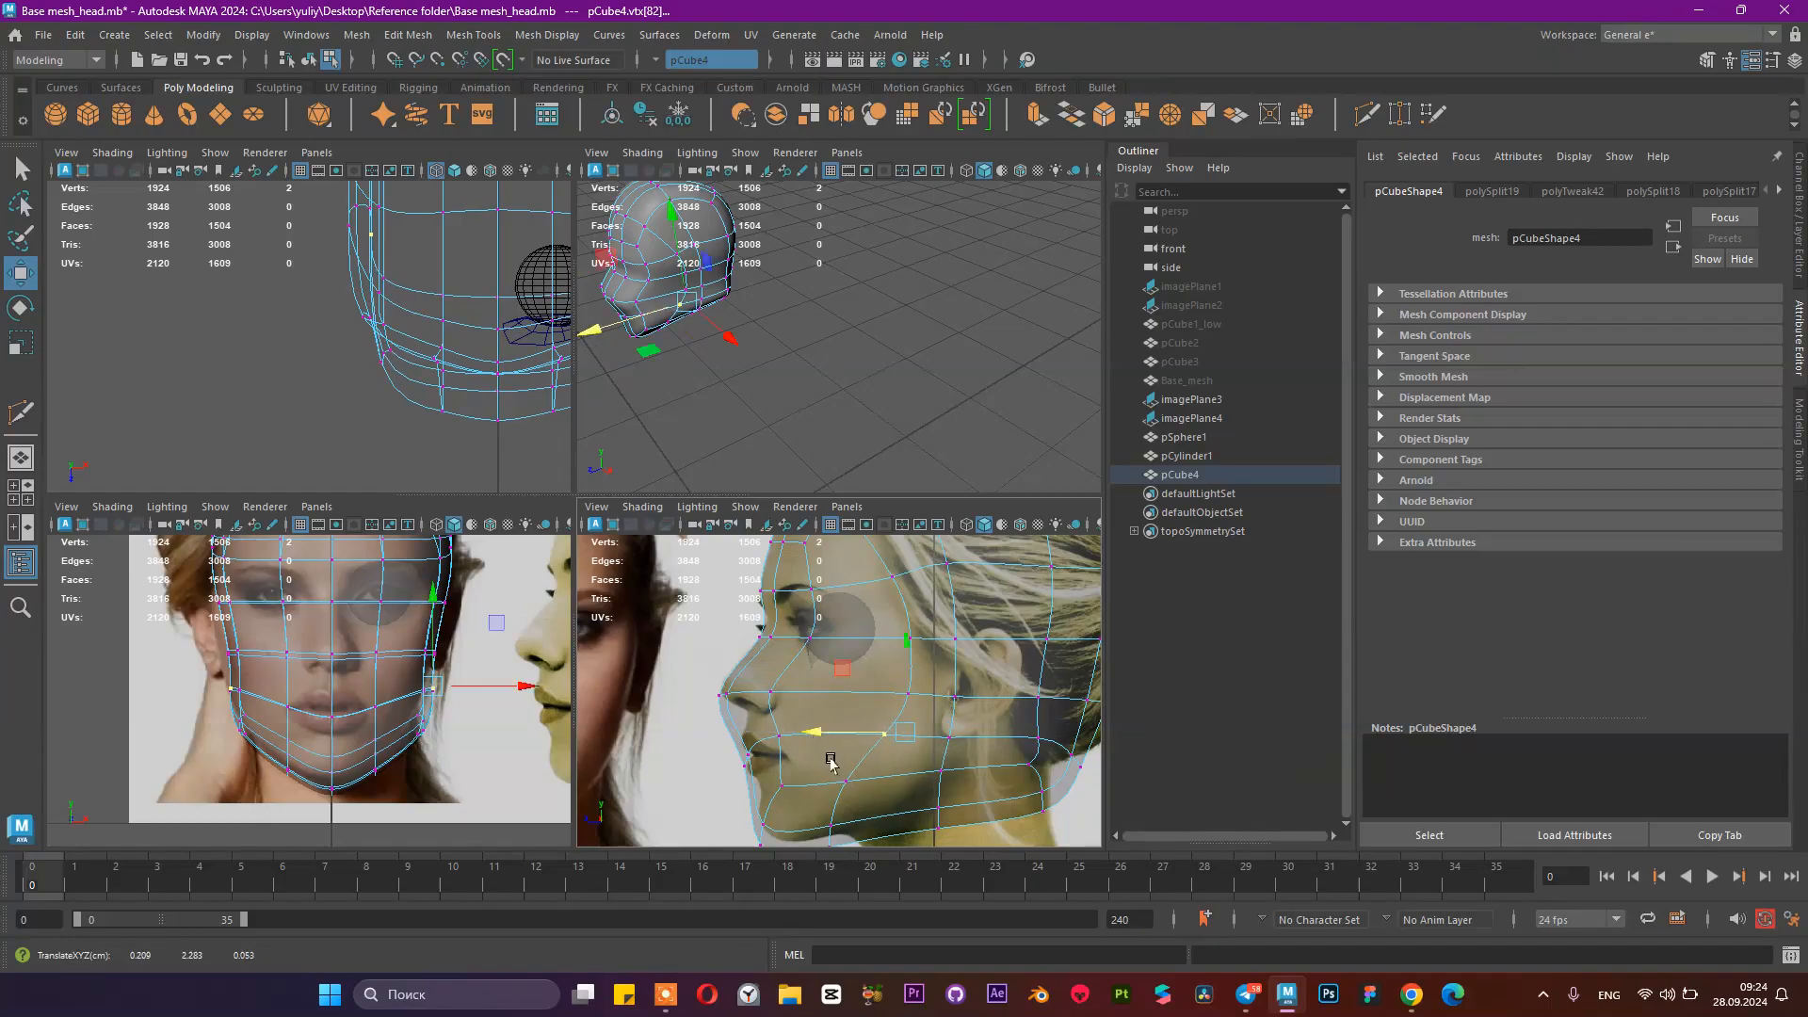
{"action": "middle_click_drag", "start_coordinate": [893, 758], "coordinate": [899, 699], "text": "alt"}
{"action": "left_click", "coordinate": [851, 722]}
{"action": "left_click_drag", "start_coordinate": [747, 726], "coordinate": [831, 751]}
{"action": "left_click", "coordinate": [898, 673]}
{"action": "left_click_drag", "start_coordinate": [799, 676], "coordinate": [861, 679]}
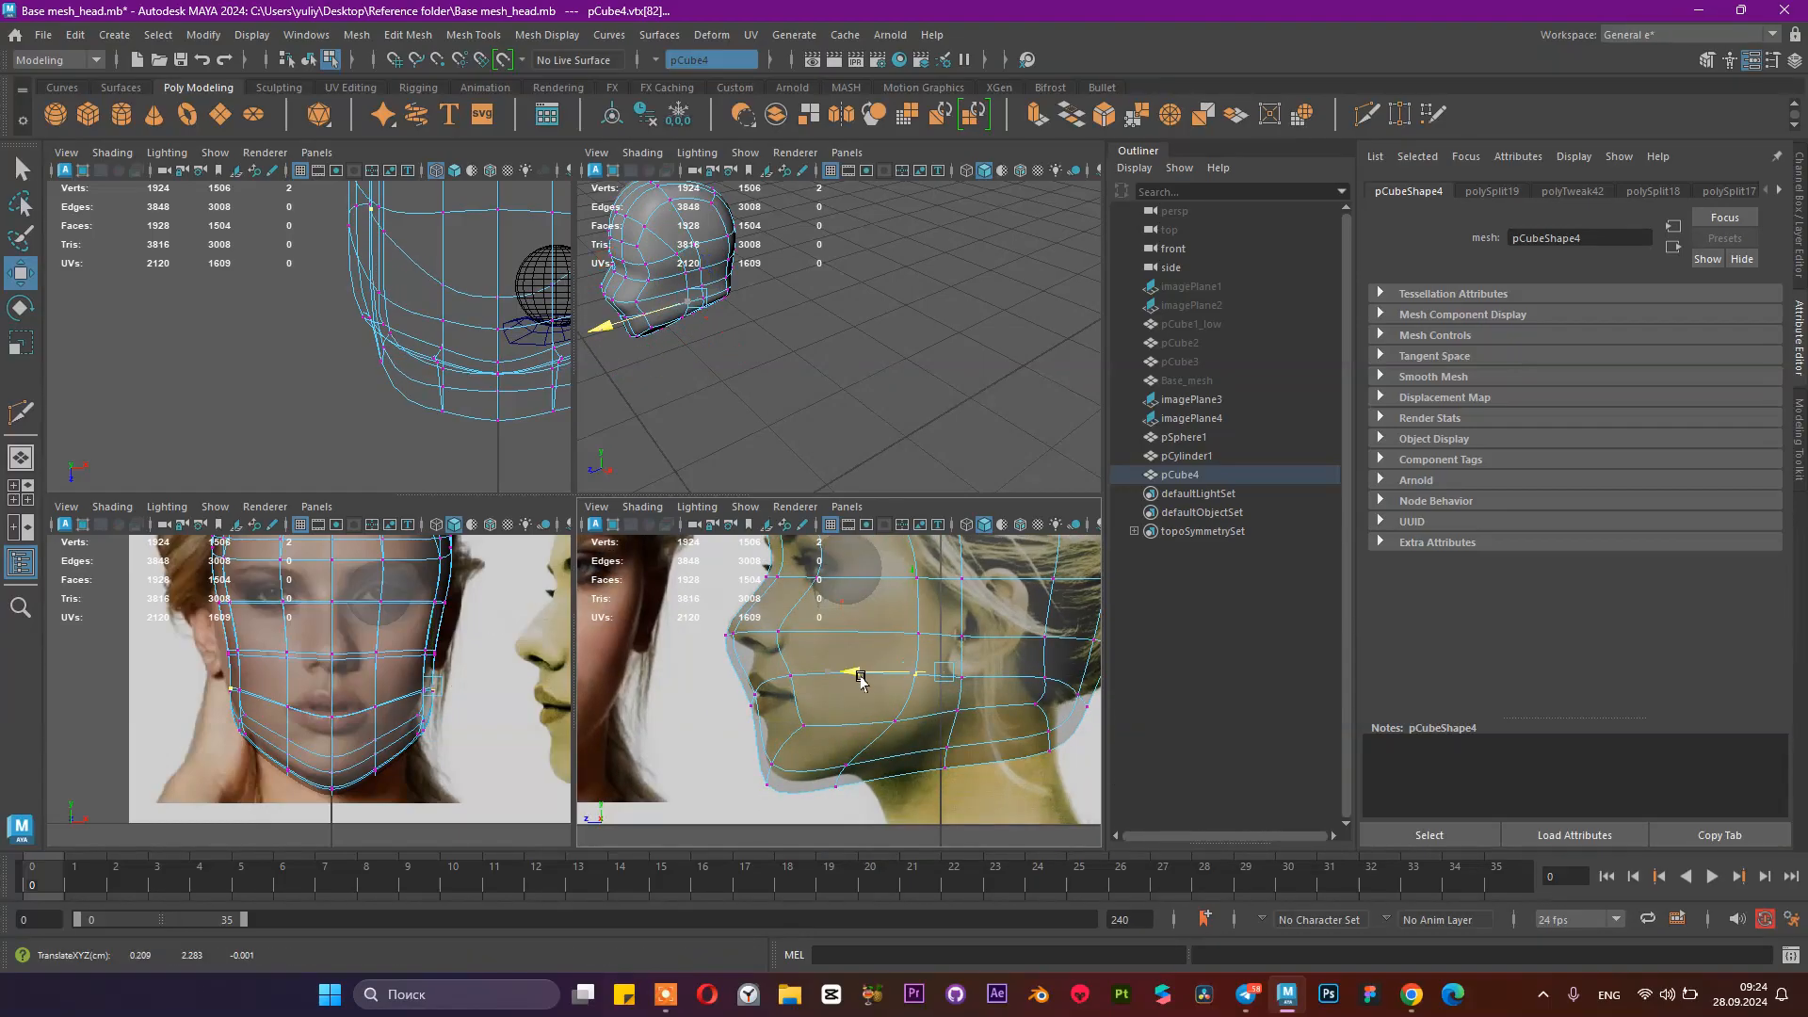
Step: Scale the nose-level and eye-level vertex rows wider in the front view to match the face outline
{"action": "middle_click_drag", "start_coordinate": [829, 650], "coordinate": [852, 711], "text": "alt"}
{"action": "left_click_drag", "start_coordinate": [740, 339], "coordinate": [872, 330], "text": "alt"}
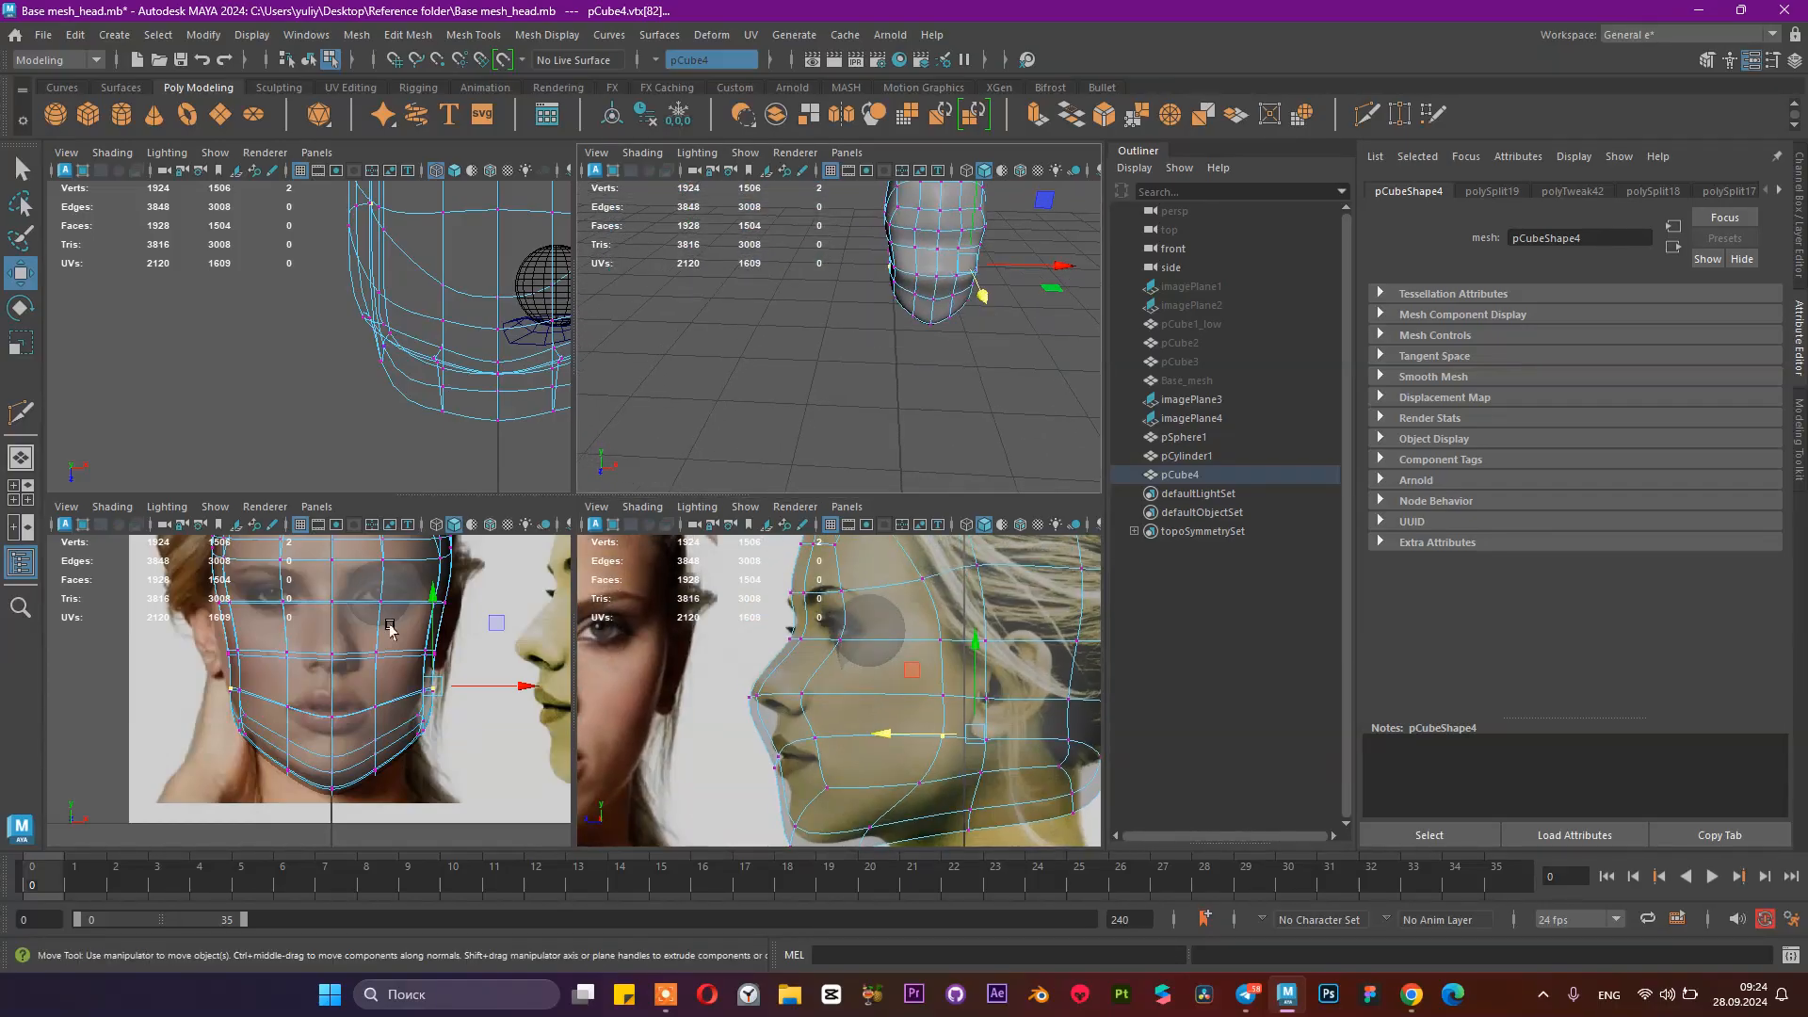
{"action": "left_click_drag", "start_coordinate": [209, 643], "coordinate": [471, 662]}
{"action": "key", "text": "r"}
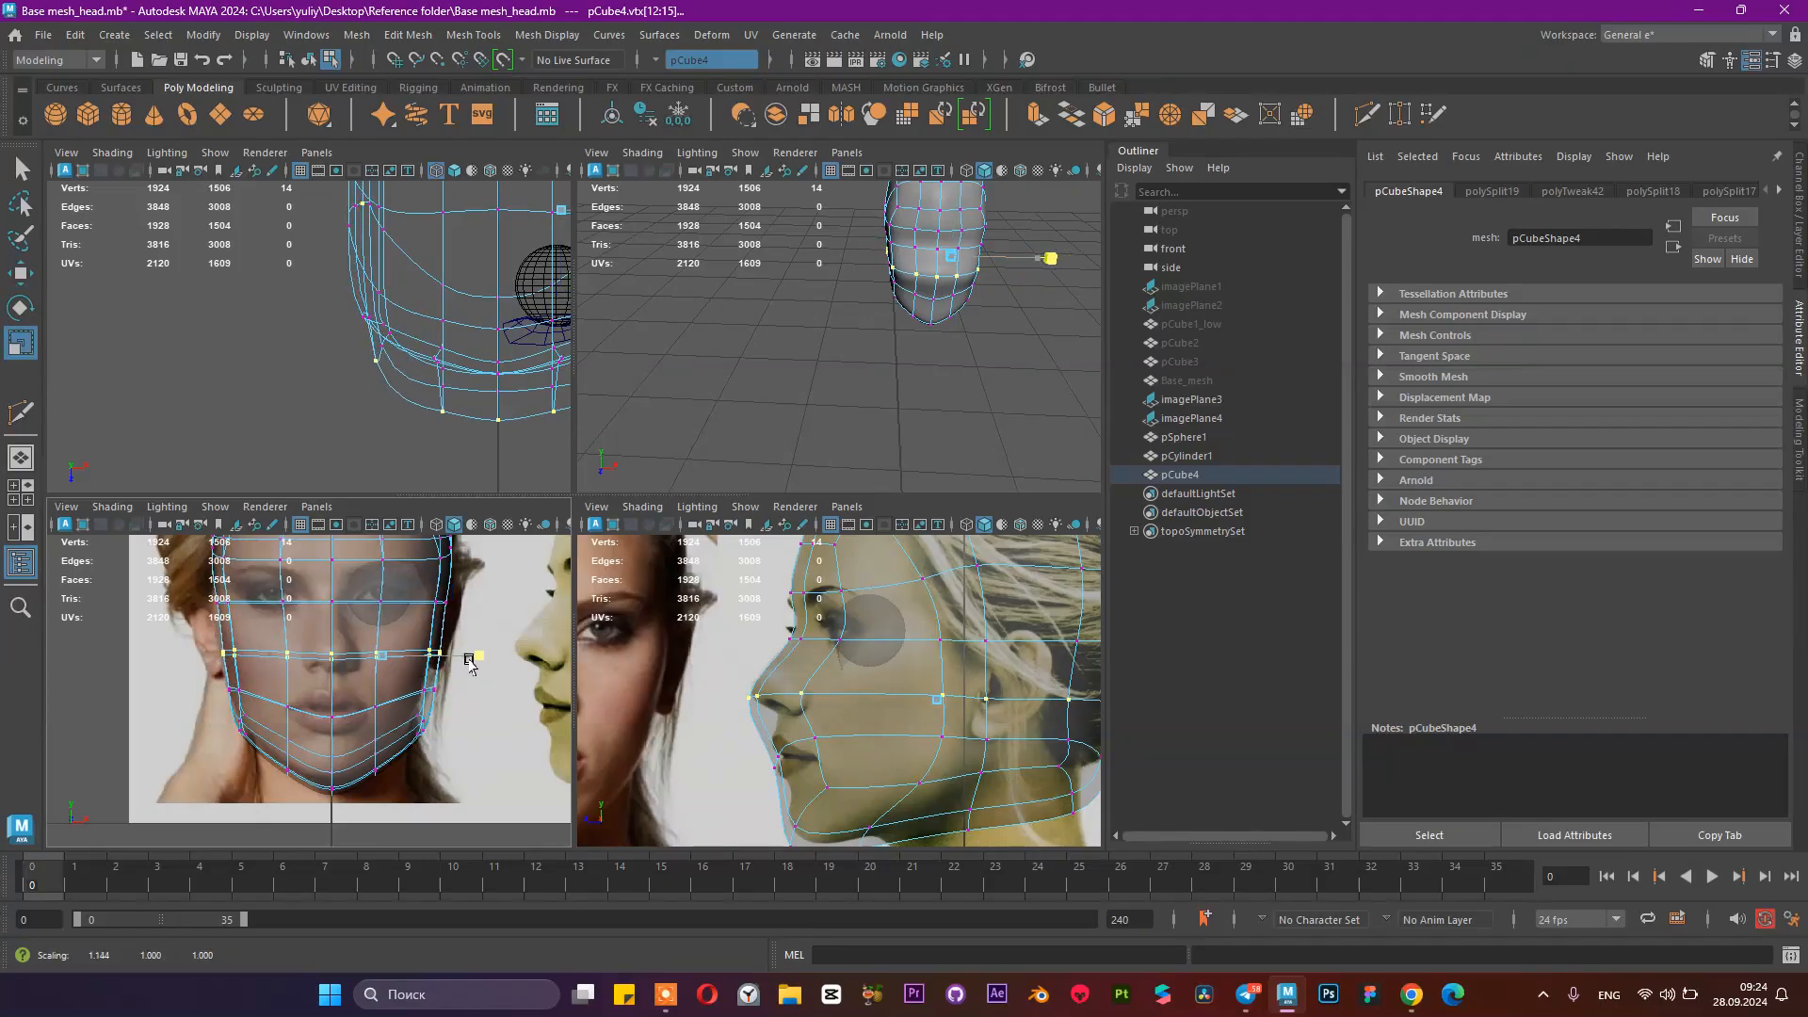
{"action": "left_click_drag", "start_coordinate": [439, 617], "coordinate": [471, 604]}
{"action": "middle_click_drag", "start_coordinate": [446, 632], "coordinate": [421, 702], "text": "alt"}
{"action": "scroll", "coordinate": [416, 678], "scroll_direction": "down", "scroll_amount": 6}
{"action": "scroll", "coordinate": [414, 673], "scroll_direction": "up", "scroll_amount": 4}
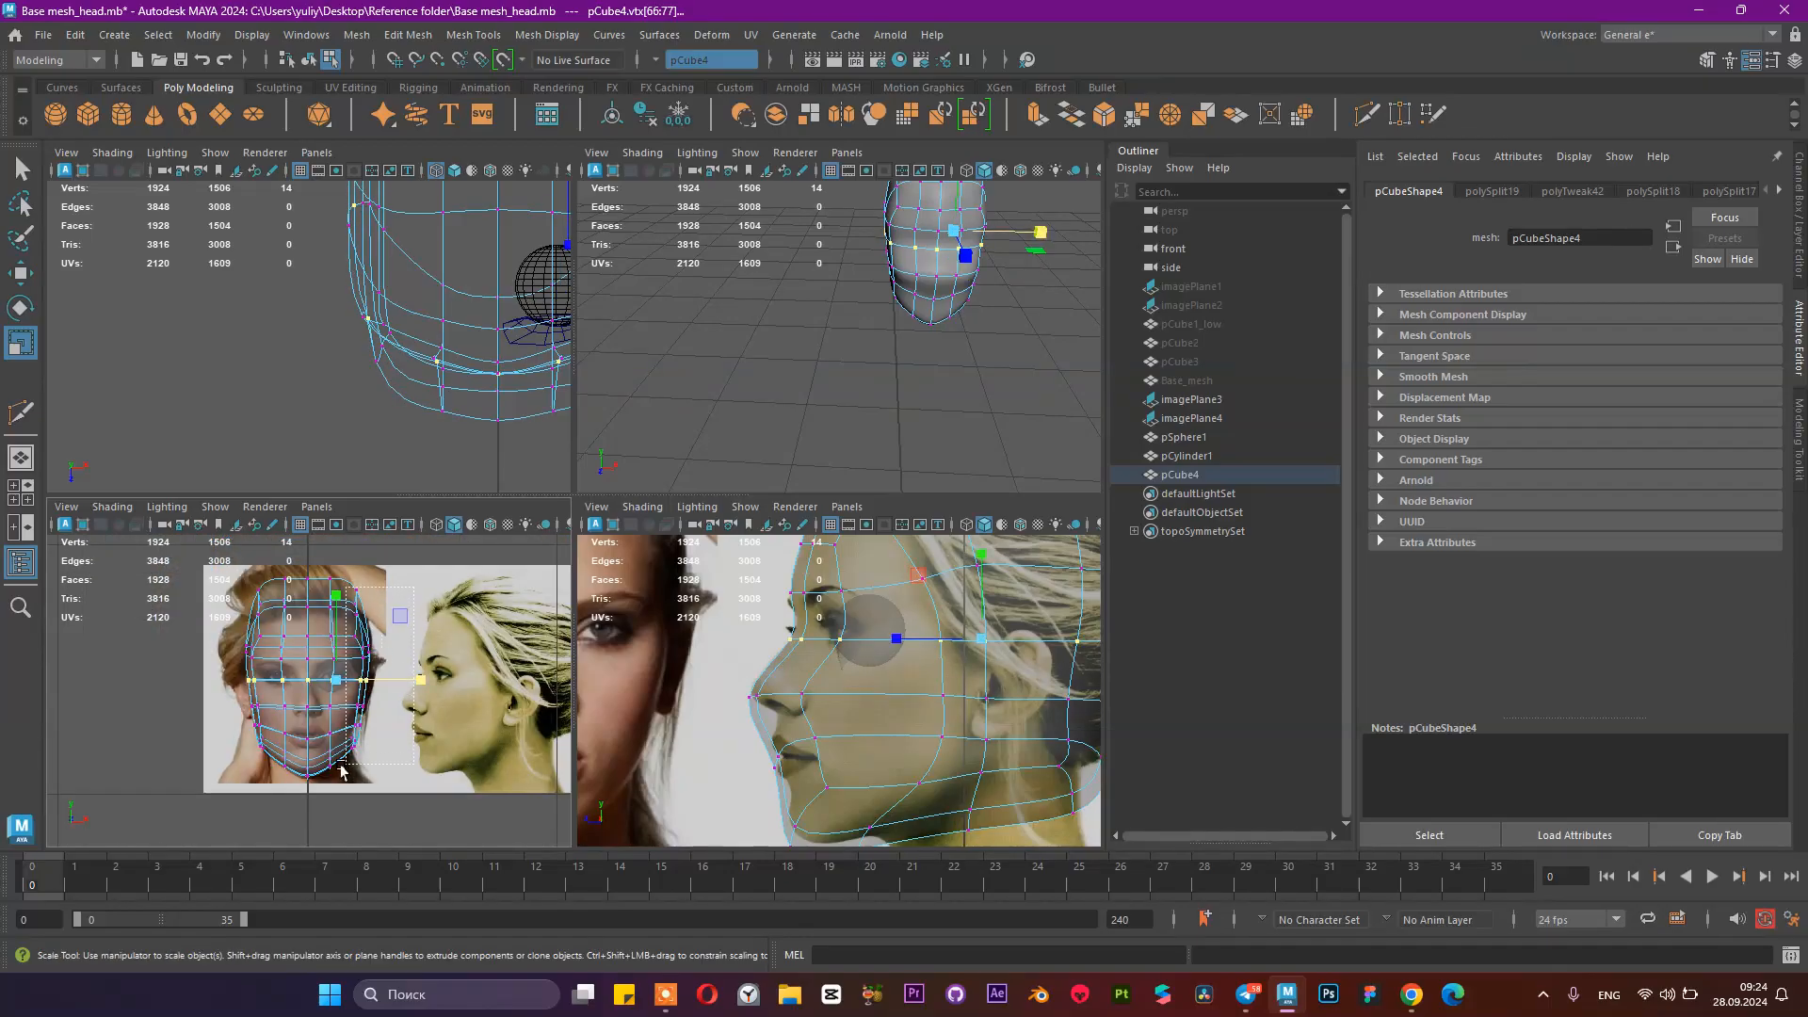
Step: Select the head's outer side vertices in the front view and shift them slightly outward
{"action": "left_click_drag", "start_coordinate": [342, 772], "coordinate": [355, 770]}
{"action": "key", "text": "w"}
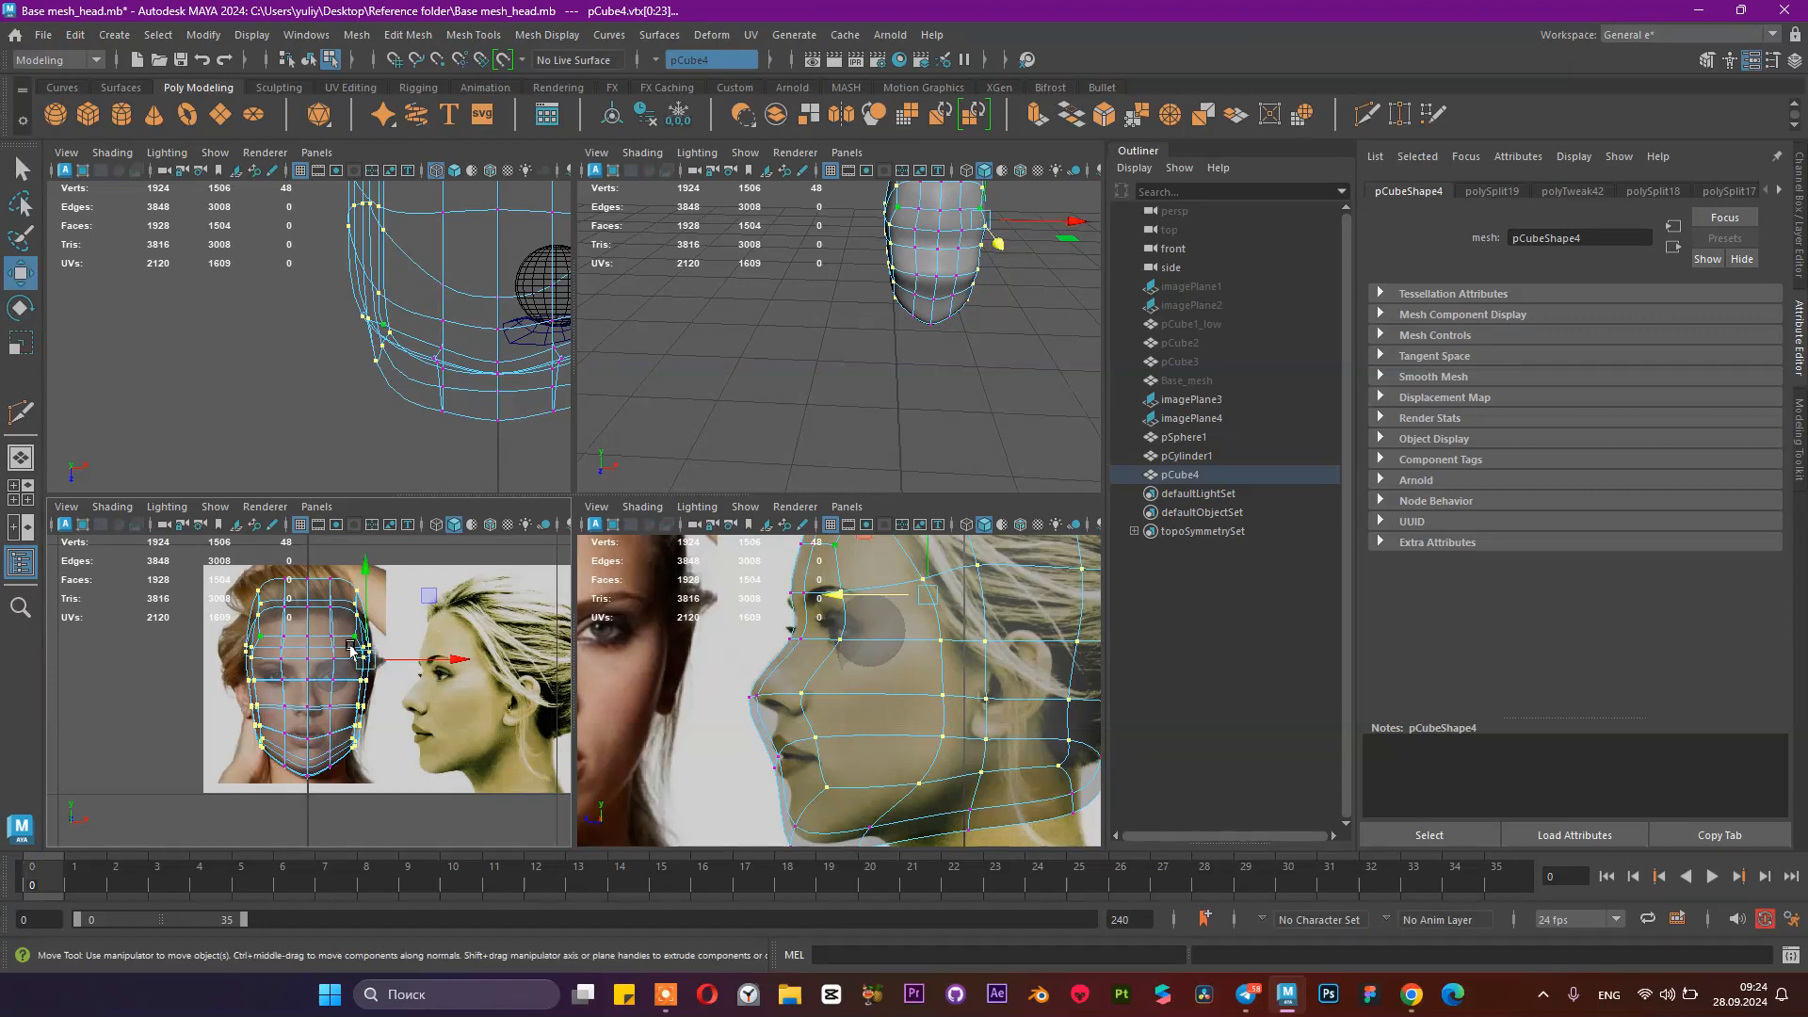
{"action": "scroll", "coordinate": [447, 664], "scroll_direction": "up", "scroll_amount": 3}
{"action": "left_click_drag", "start_coordinate": [468, 646], "coordinate": [474, 648]}
{"action": "middle_click_drag", "start_coordinate": [425, 624], "coordinate": [426, 678], "text": "alt"}
Step: Move the crown's corner vertices outward in the front view to round the top of the head
{"action": "left_click_drag", "start_coordinate": [336, 584], "coordinate": [337, 586]}
{"action": "middle_click_drag", "start_coordinate": [820, 646], "coordinate": [778, 801], "text": "alt"}
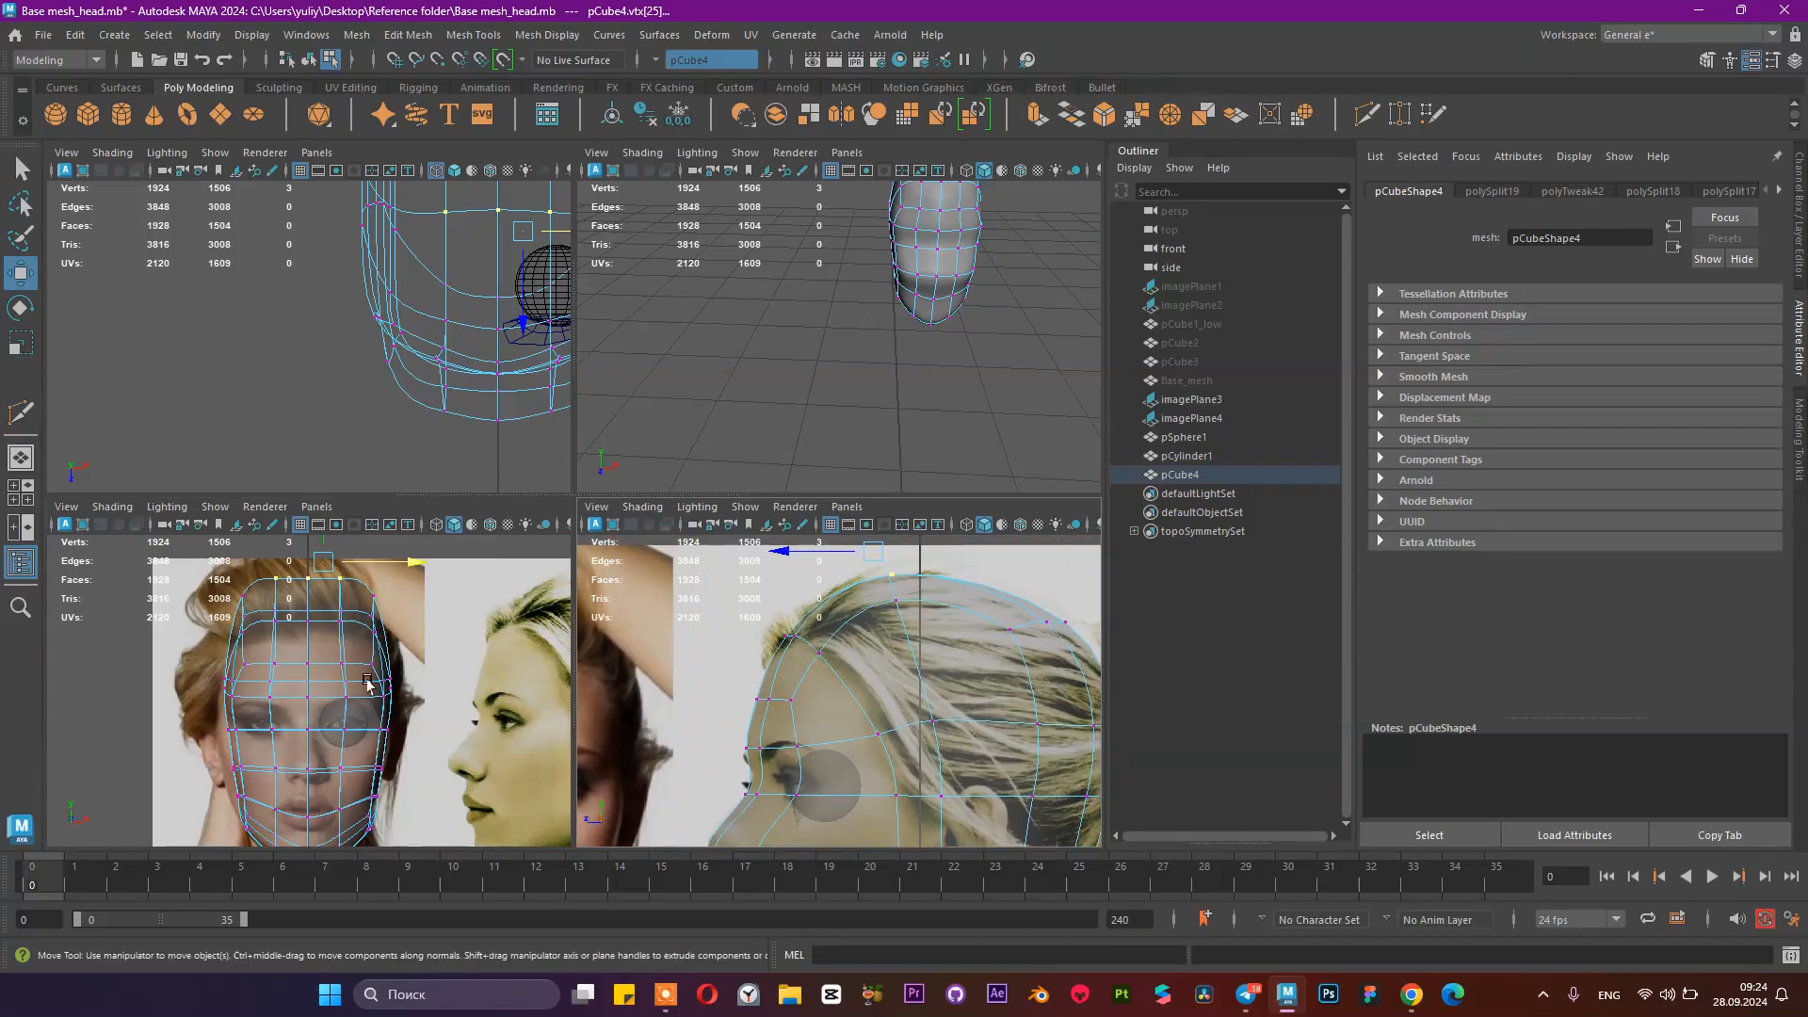
{"action": "left_click", "coordinate": [360, 587]}
{"action": "mouse_move", "coordinate": [358, 589]}
{"action": "left_mouse_down"}
{"action": "mouse_move", "coordinate": [339, 561]}
{"action": "mouse_move", "coordinate": [383, 580]}
{"action": "left_mouse_up"}
{"action": "left_click", "coordinate": [377, 597]}
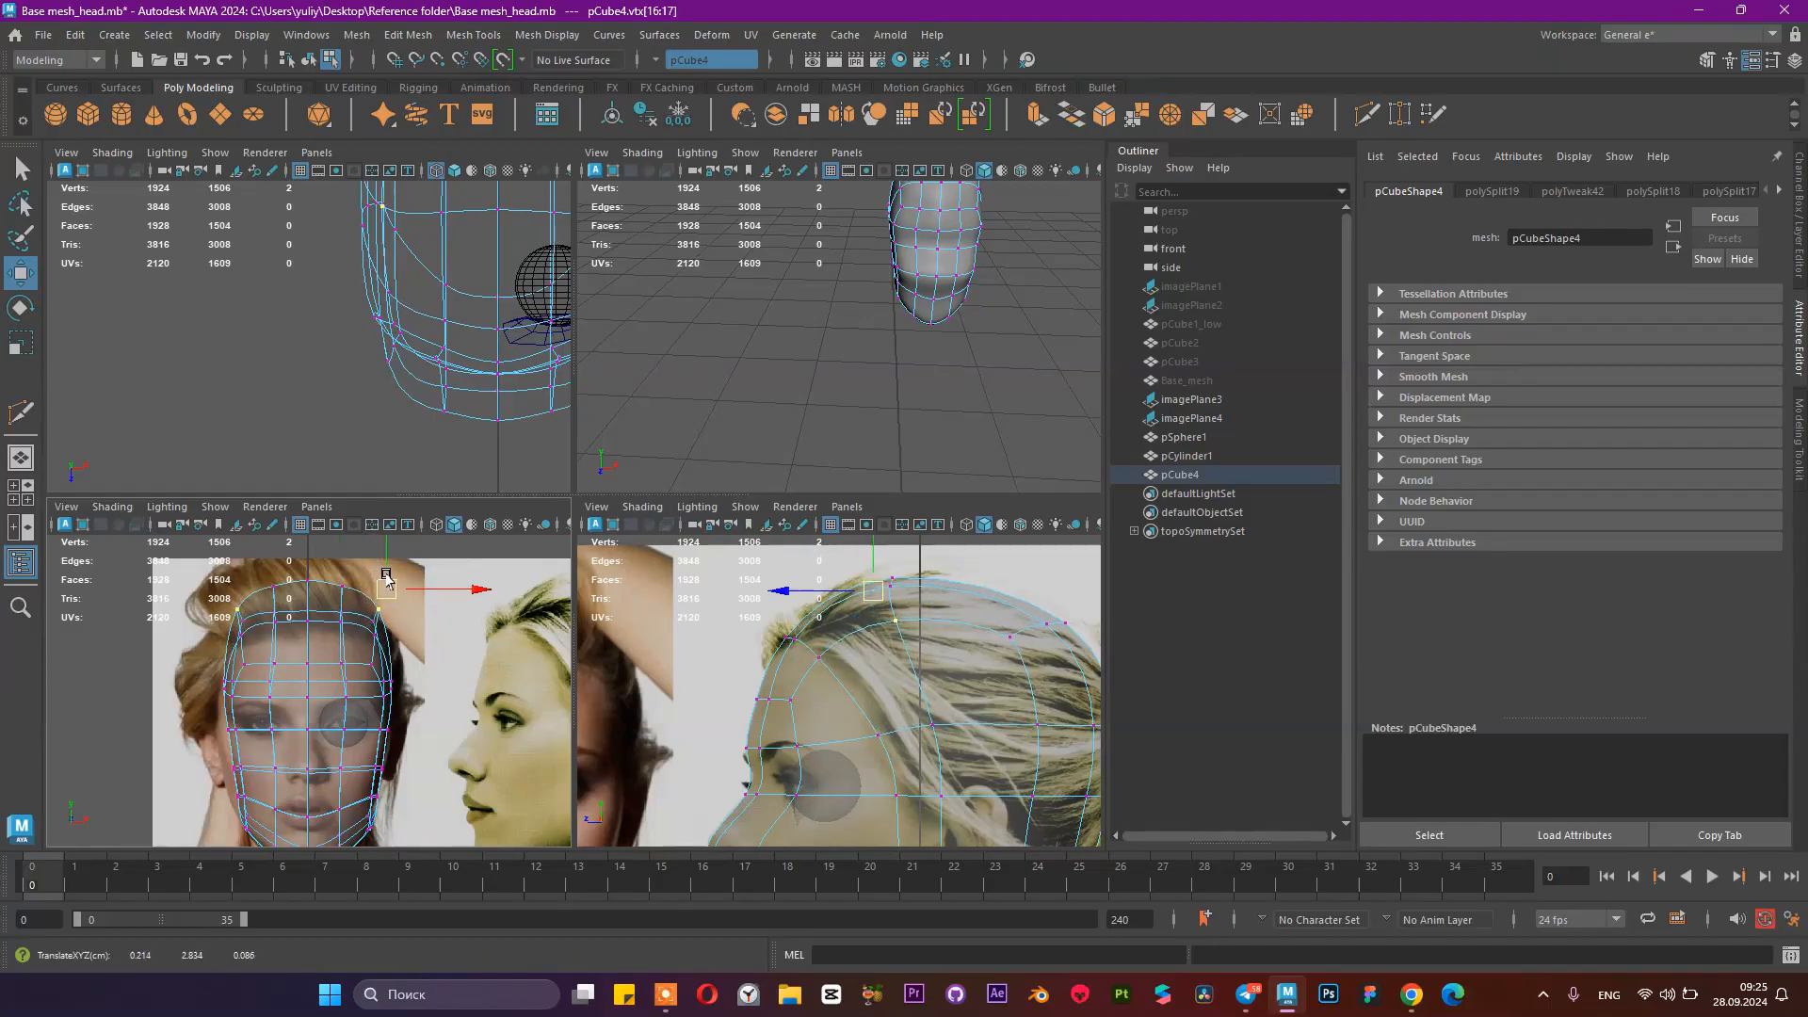
{"action": "middle_click_drag", "start_coordinate": [924, 655], "coordinate": [860, 696], "text": "alt"}
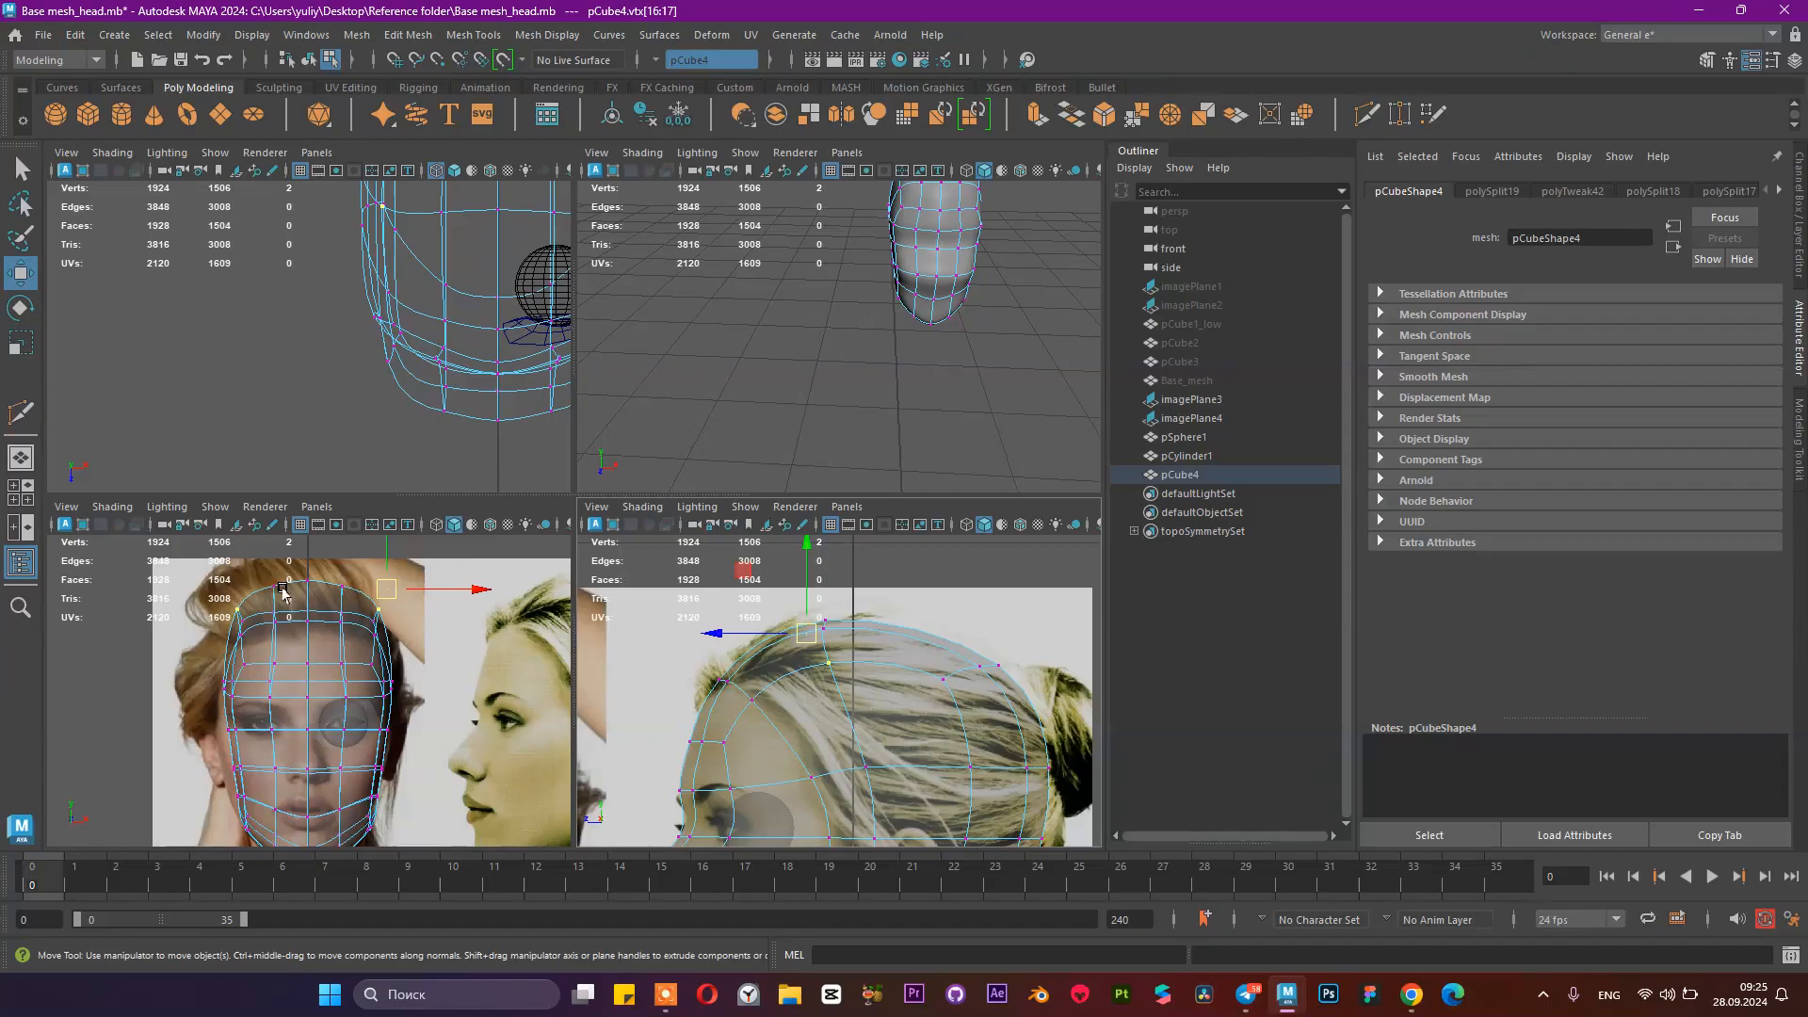
Step: Pull the mouth-level vertex at the rear of the cheek outward in the perspective view
{"action": "scroll", "coordinate": [888, 378], "scroll_direction": "up", "scroll_amount": 5}
{"action": "key", "text": "space"}
{"action": "scroll", "coordinate": [665, 368], "scroll_direction": "down", "scroll_amount": 5}
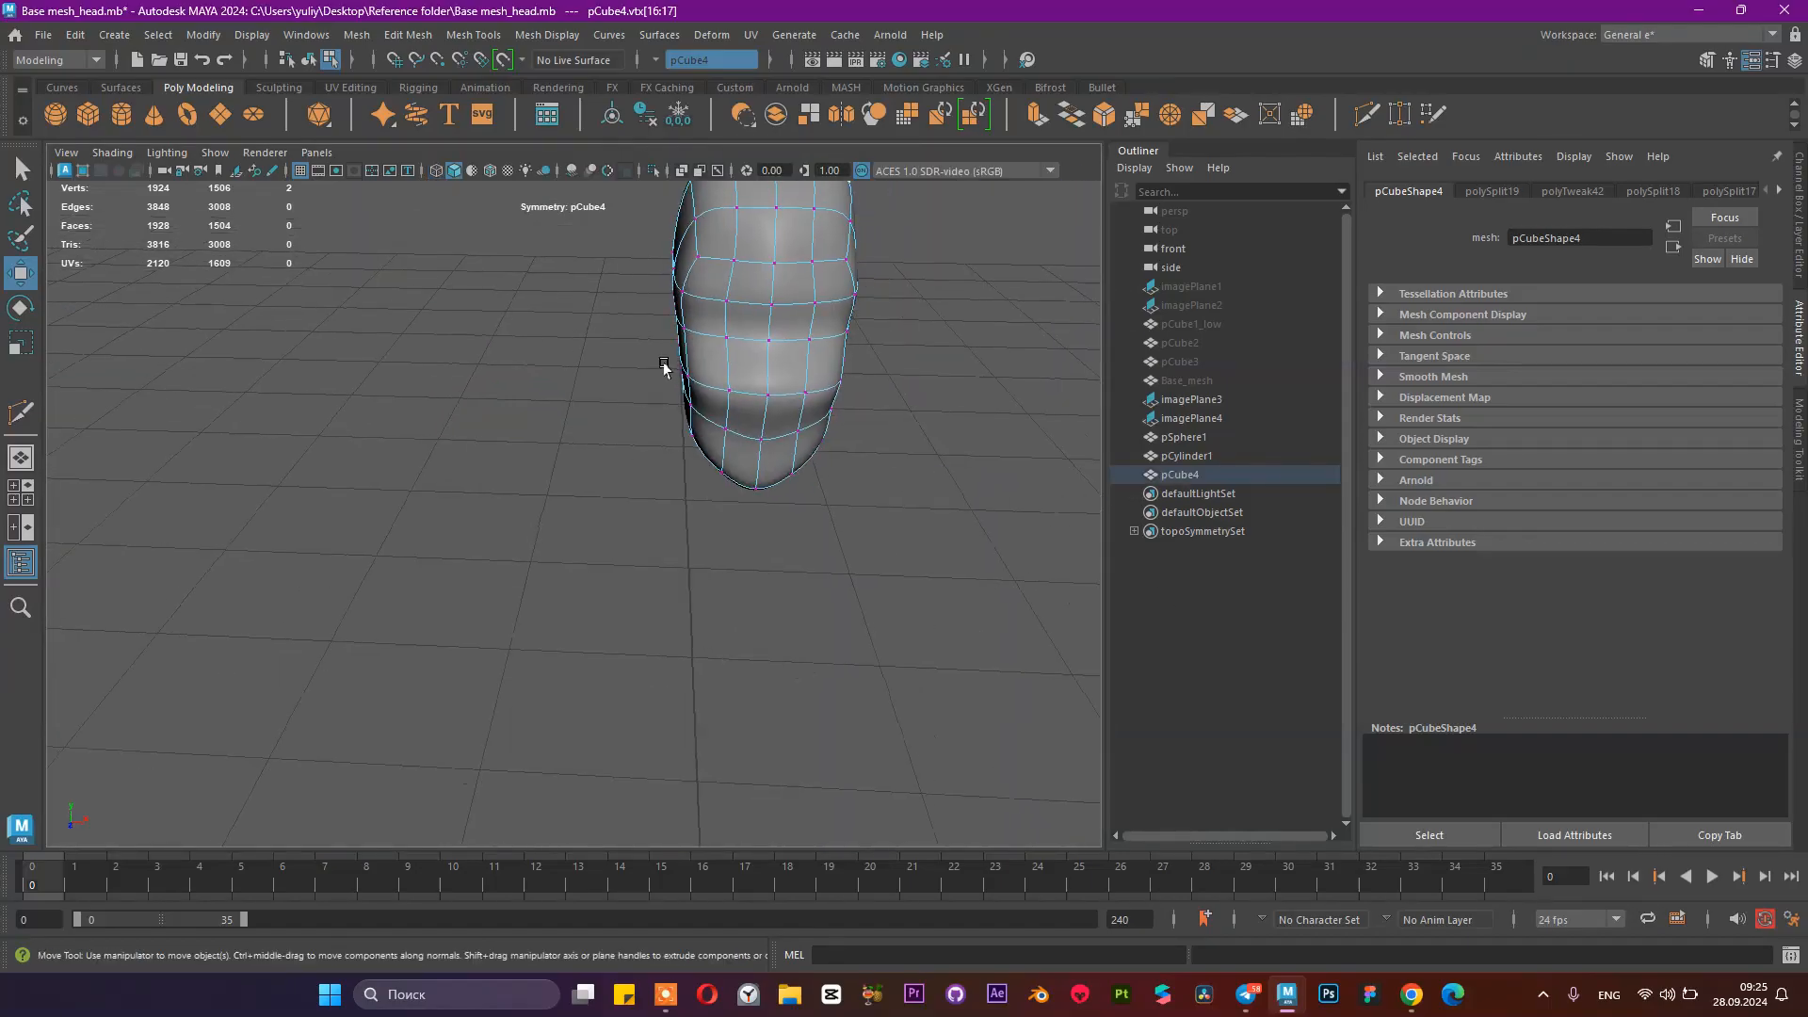
{"action": "left_click_drag", "start_coordinate": [665, 368], "coordinate": [572, 383], "text": "alt"}
{"action": "right_click_drag", "start_coordinate": [394, 405], "coordinate": [499, 372]}
{"action": "left_click", "coordinate": [590, 343]}
{"action": "scroll", "coordinate": [548, 423], "scroll_direction": "down", "scroll_amount": 3}
{"action": "left_click_drag", "start_coordinate": [548, 423], "coordinate": [661, 387], "text": "alt"}
{"action": "left_click", "coordinate": [254, 294]}
{"action": "right_click_drag", "start_coordinate": [667, 386], "coordinate": [565, 358]}
{"action": "left_click_drag", "start_coordinate": [565, 358], "coordinate": [759, 452], "text": "alt"}
{"action": "left_click", "coordinate": [533, 470]}
{"action": "middle_click_drag", "start_coordinate": [758, 452], "coordinate": [614, 565], "text": "alt"}
{"action": "right_click_drag", "start_coordinate": [614, 565], "coordinate": [669, 577], "text": "alt"}
{"action": "left_click_drag", "start_coordinate": [622, 603], "coordinate": [644, 626]}
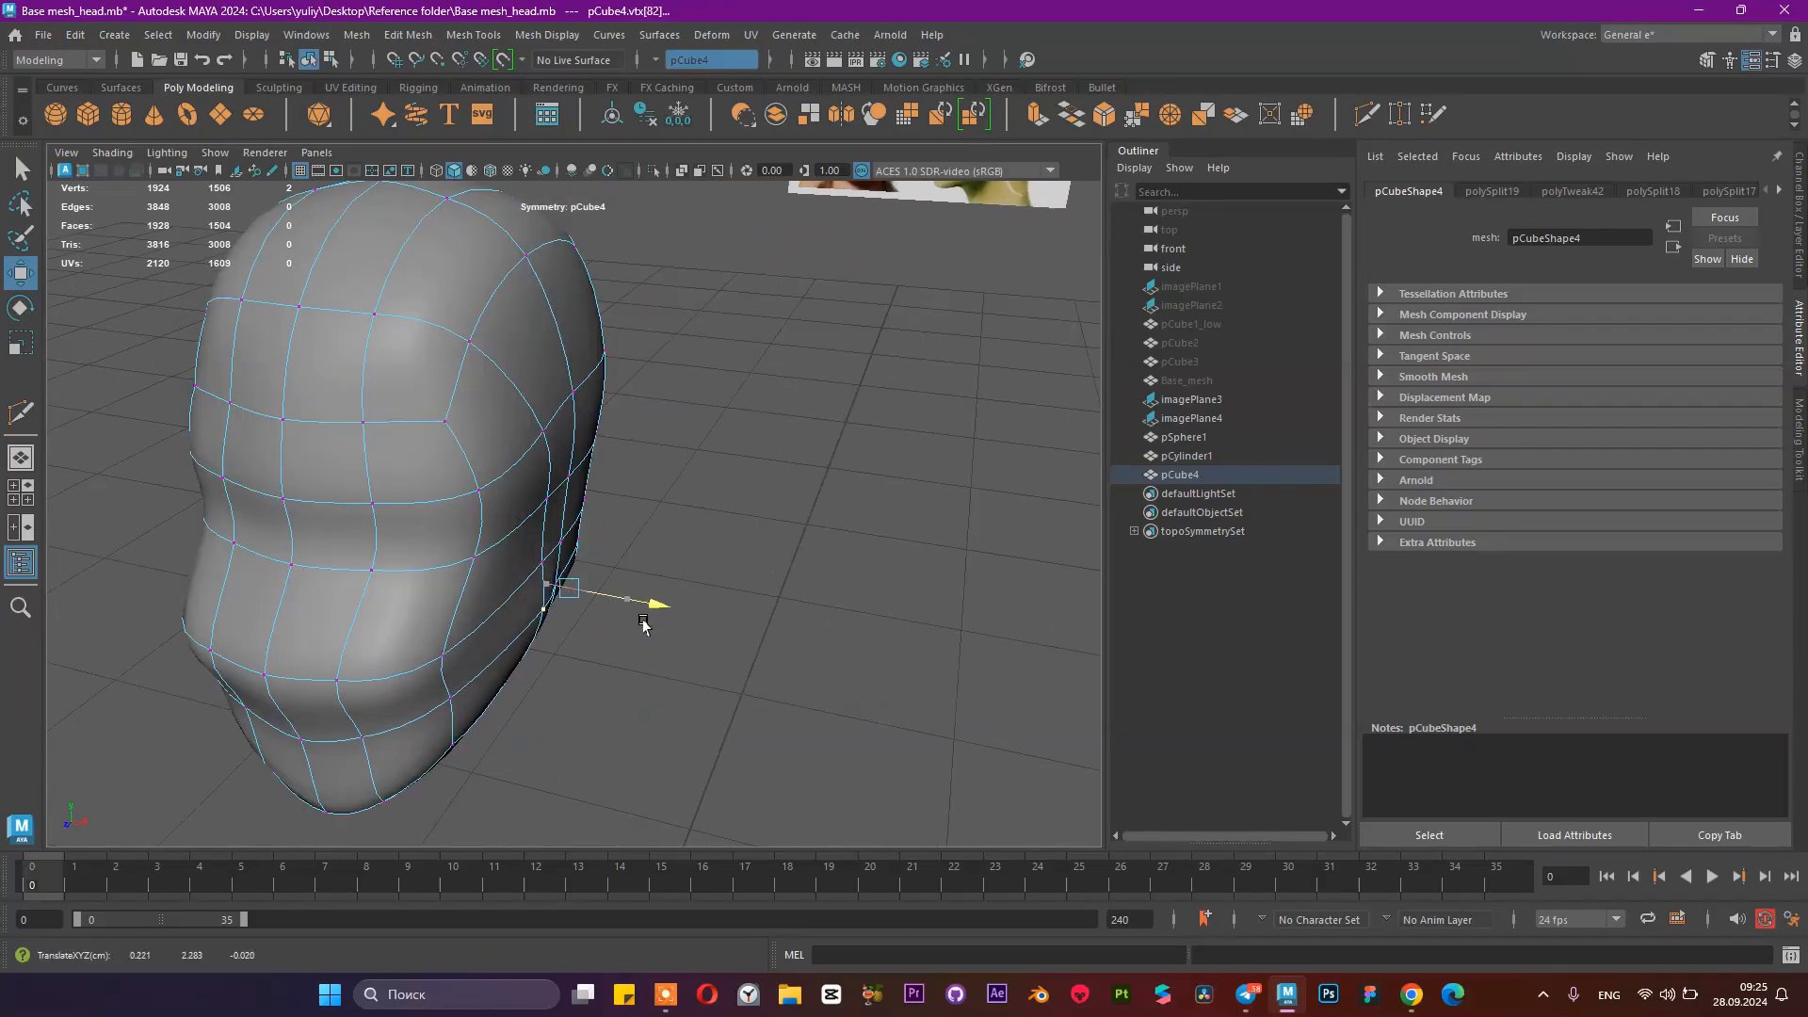
{"action": "left_click", "coordinate": [701, 567]}
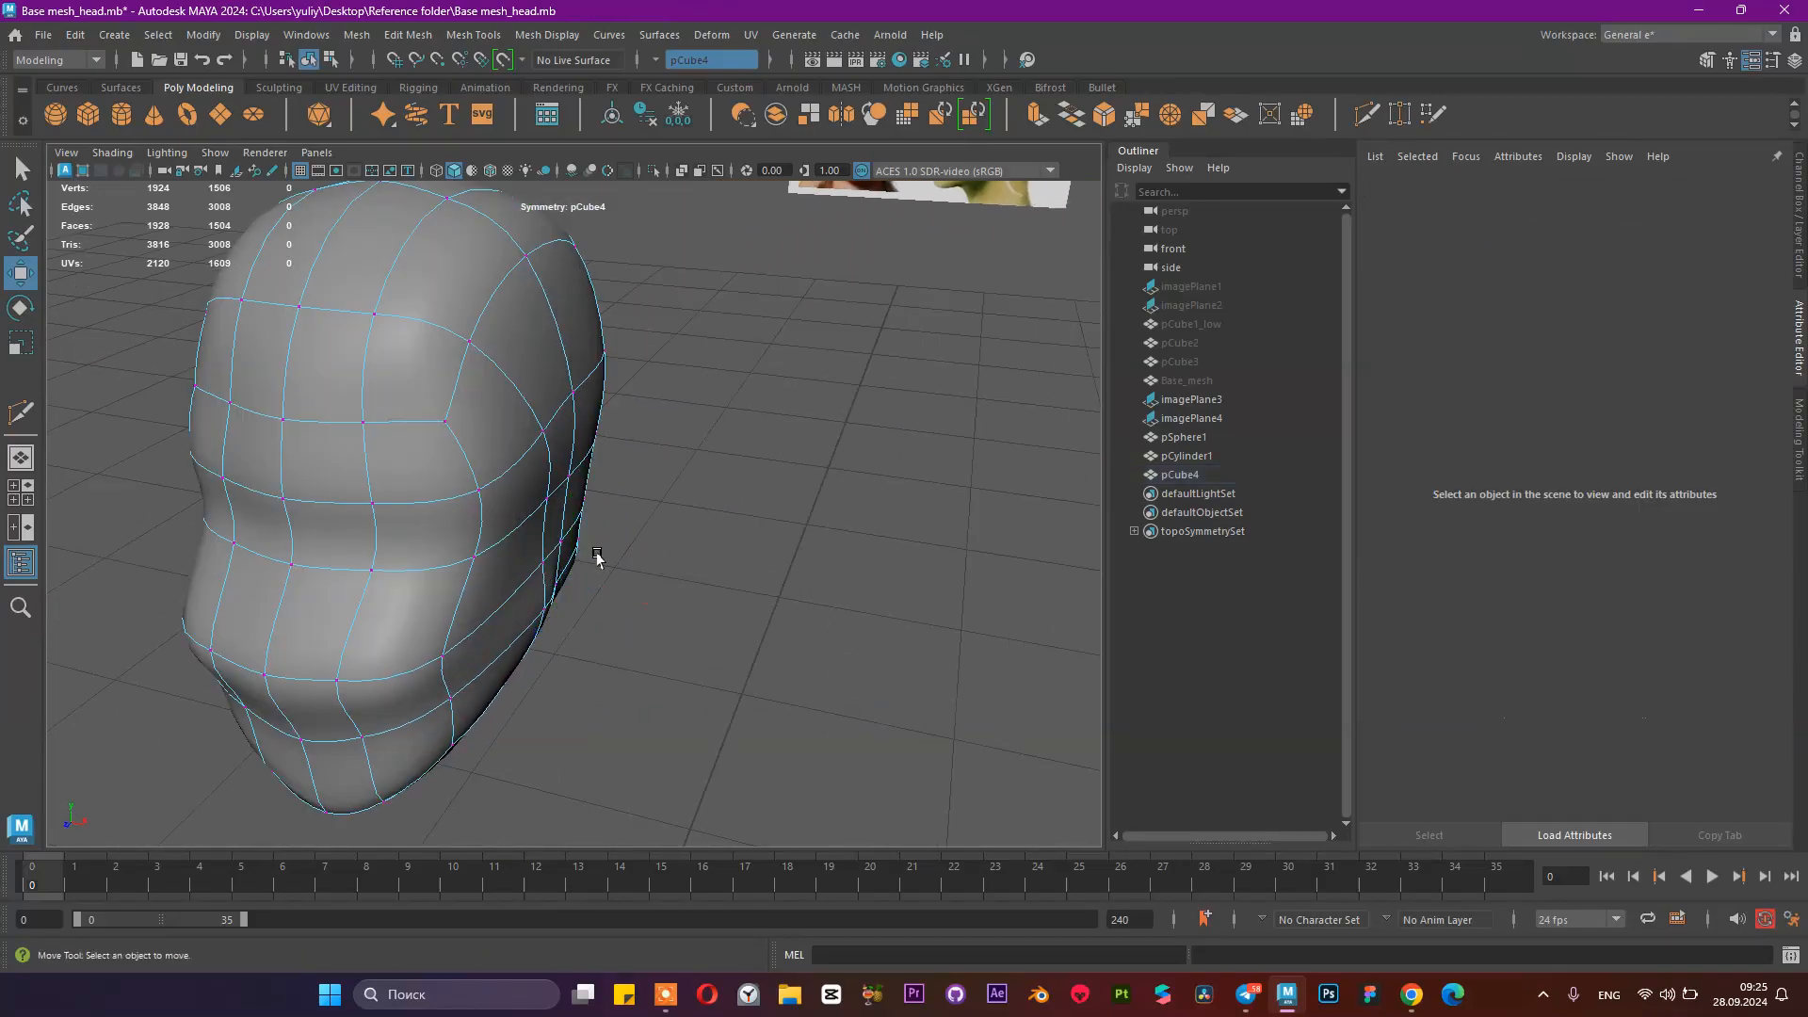
Step: Pull the nose-level vertex at the rear of the cheek outward to smooth the side of the face
{"action": "left_click_drag", "start_coordinate": [597, 555], "coordinate": [528, 540], "text": "alt"}
{"action": "middle_click_drag", "start_coordinate": [528, 540], "coordinate": [651, 616], "text": "alt"}
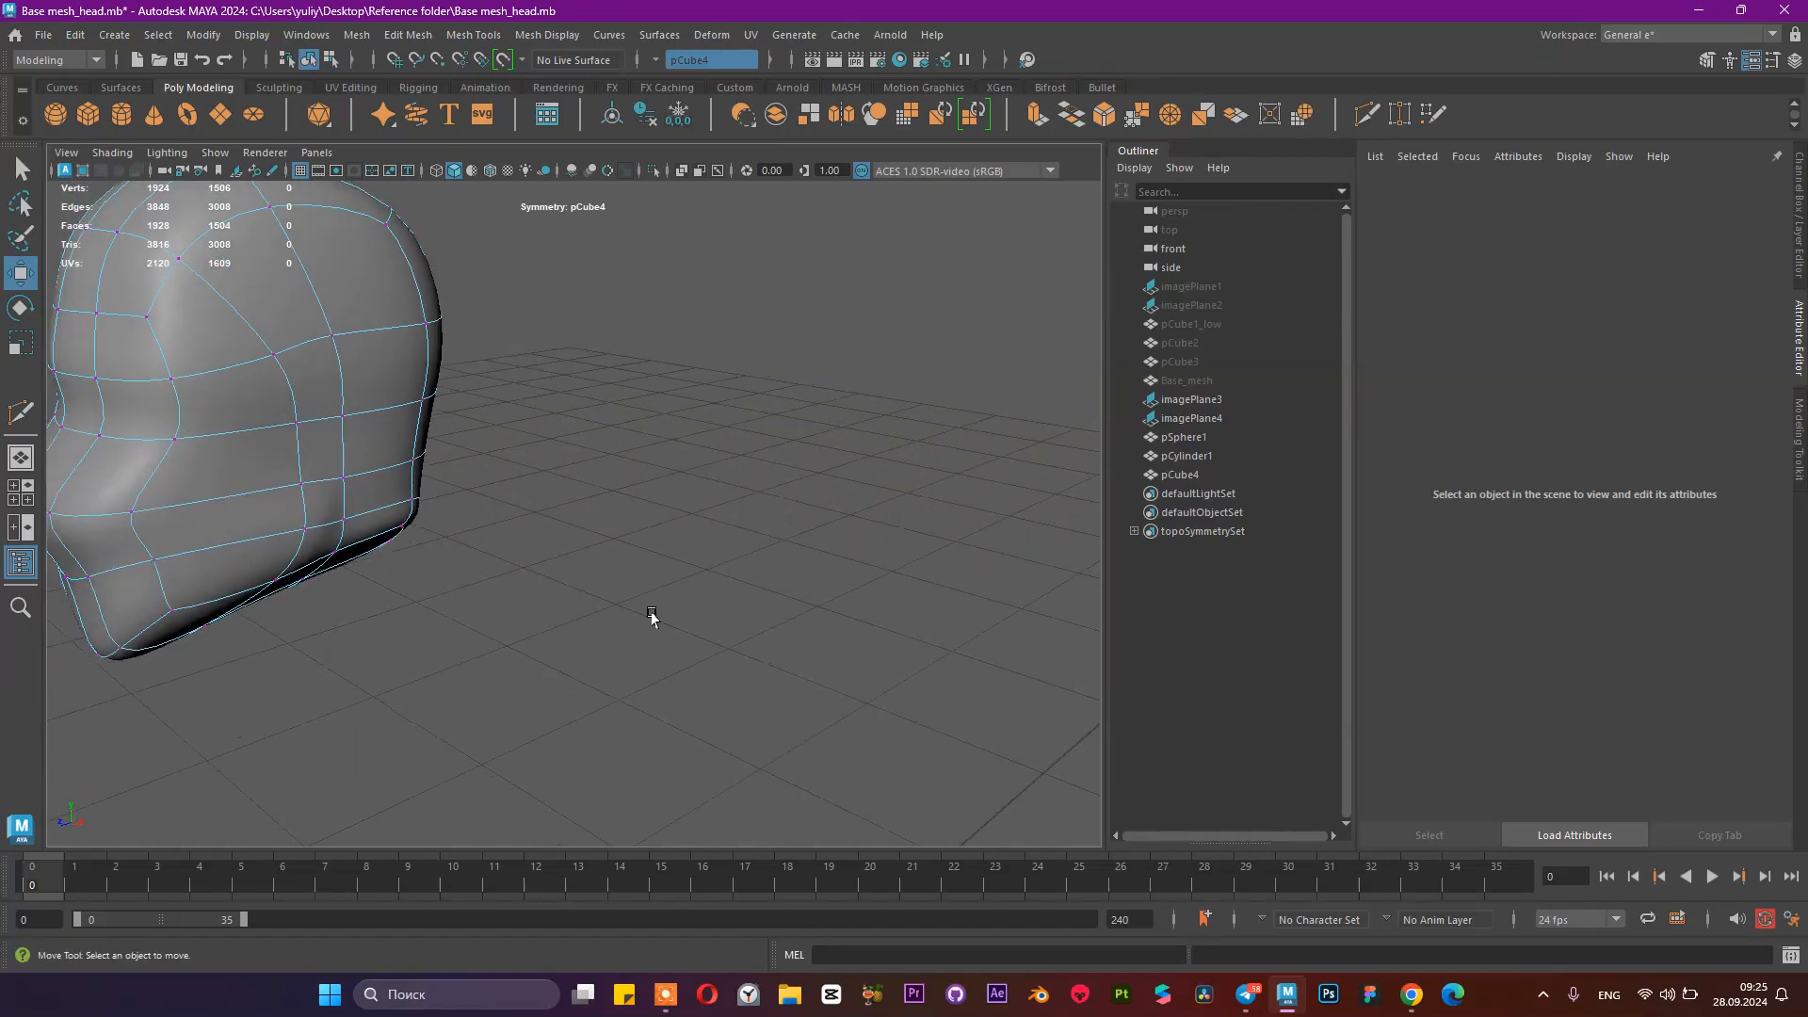
{"action": "left_click", "coordinate": [317, 480]}
{"action": "left_click_drag", "start_coordinate": [316, 480], "coordinate": [543, 532], "text": "alt"}
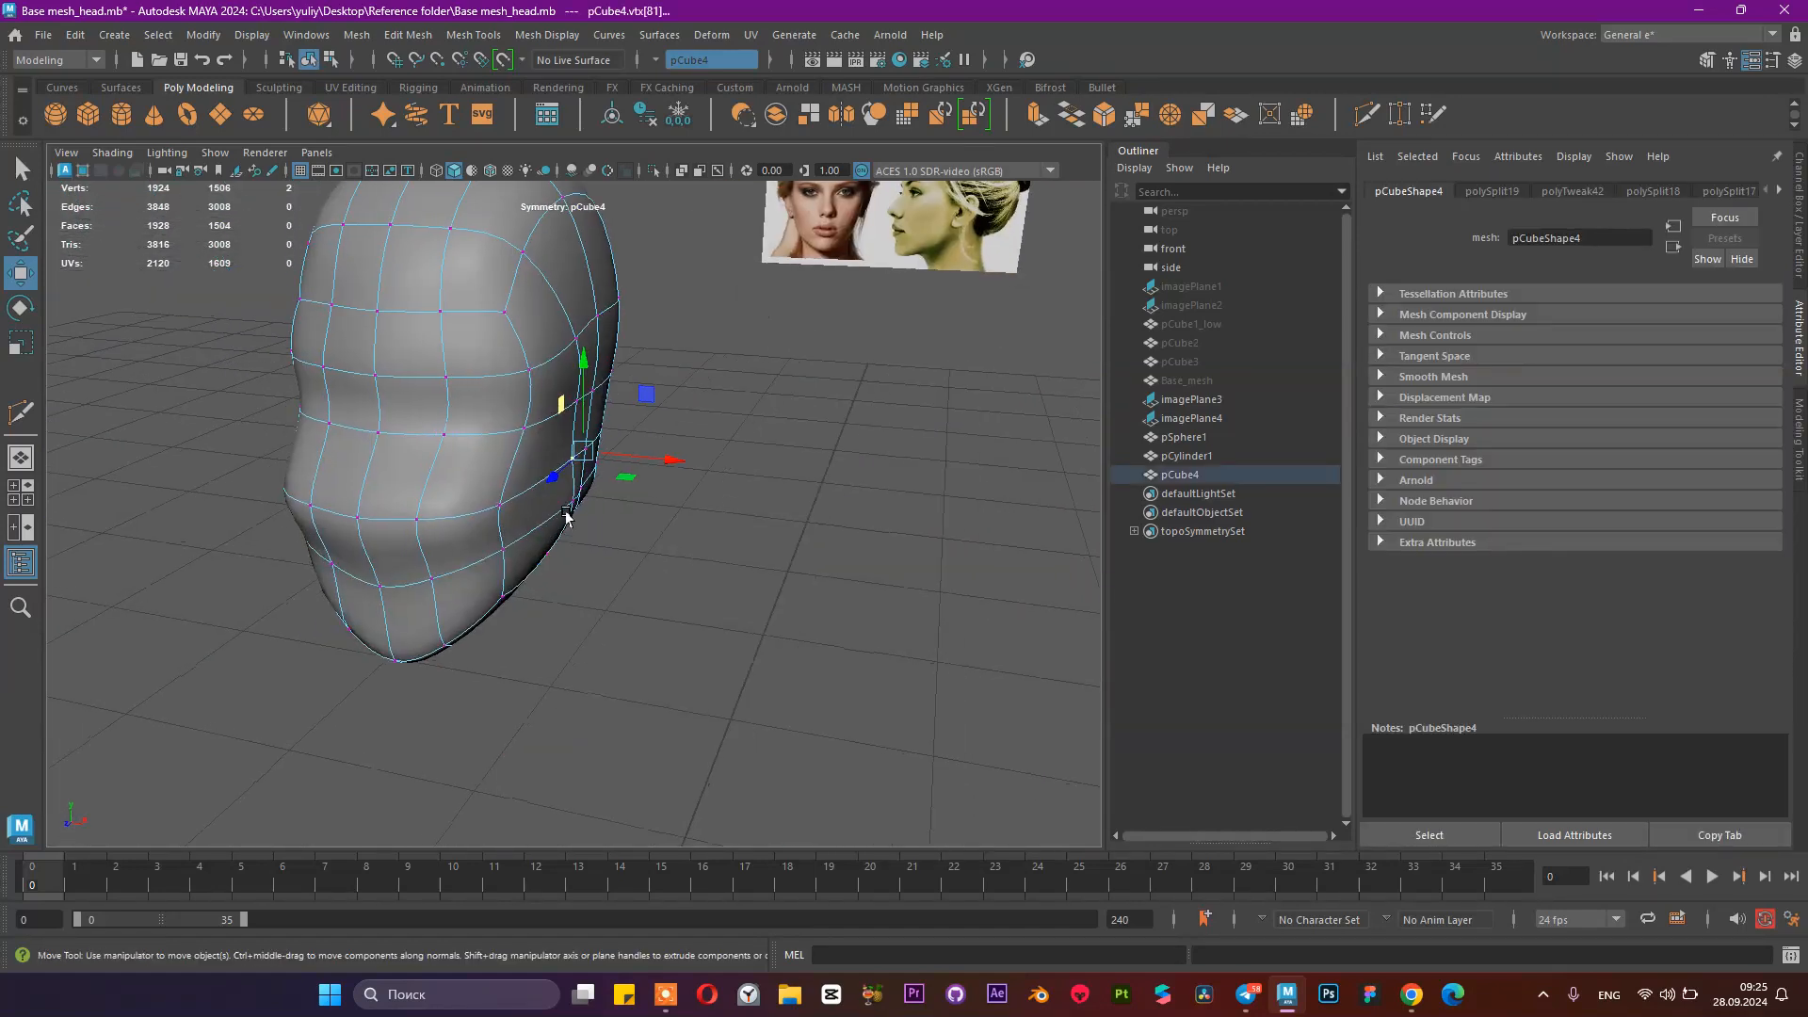
{"action": "left_click_drag", "start_coordinate": [651, 461], "coordinate": [683, 473]}
{"action": "left_click", "coordinate": [584, 399]}
{"action": "left_click_drag", "start_coordinate": [663, 408], "coordinate": [685, 402], "text": "alt"}
{"action": "left_click", "coordinate": [744, 386]}
{"action": "left_click", "coordinate": [753, 331]}
Step: Move the brow-level vertices individually to smooth the front of the brow
{"action": "left_click_drag", "start_coordinate": [601, 335], "coordinate": [537, 335], "text": "alt"}
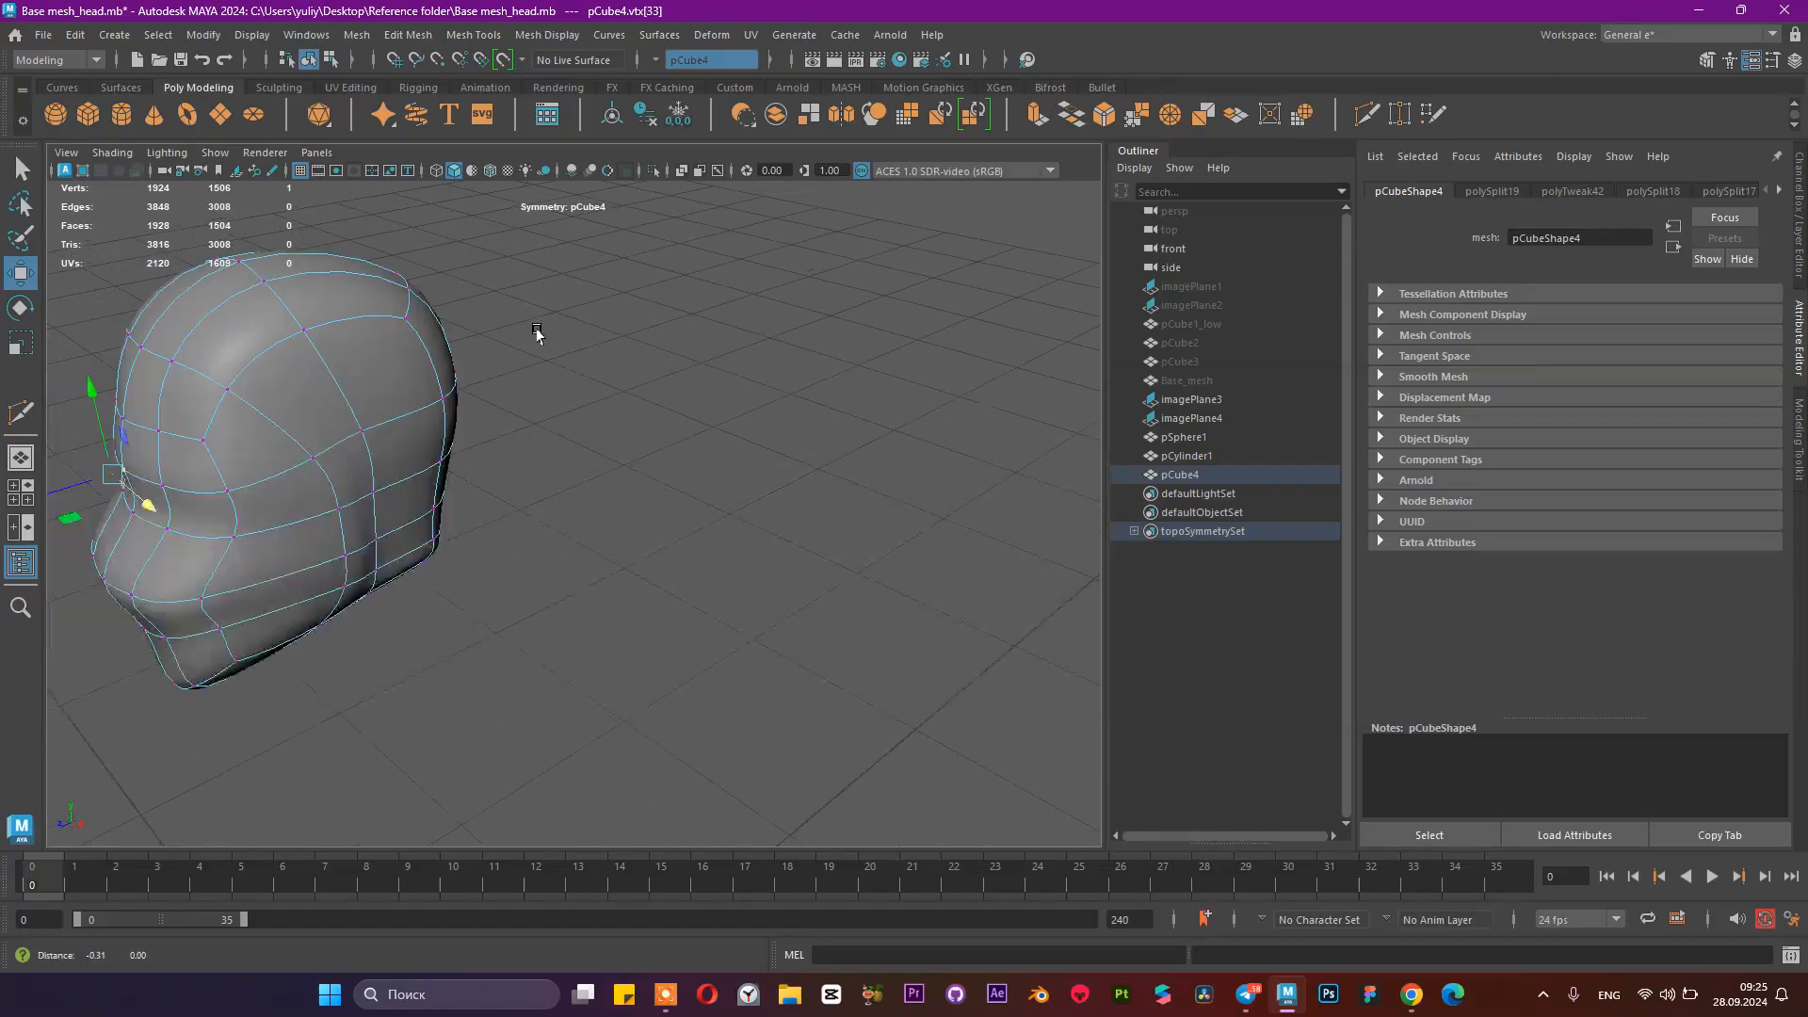
{"action": "left_click", "coordinate": [252, 450]}
{"action": "left_click_drag", "start_coordinate": [141, 491], "coordinate": [165, 489]}
{"action": "left_click_drag", "start_coordinate": [193, 473], "coordinate": [412, 455], "text": "alt"}
{"action": "left_click_drag", "start_coordinate": [806, 448], "coordinate": [659, 450], "text": "alt"}
{"action": "left_click", "coordinate": [733, 399]}
{"action": "left_click_drag", "start_coordinate": [328, 577], "coordinate": [325, 581]}
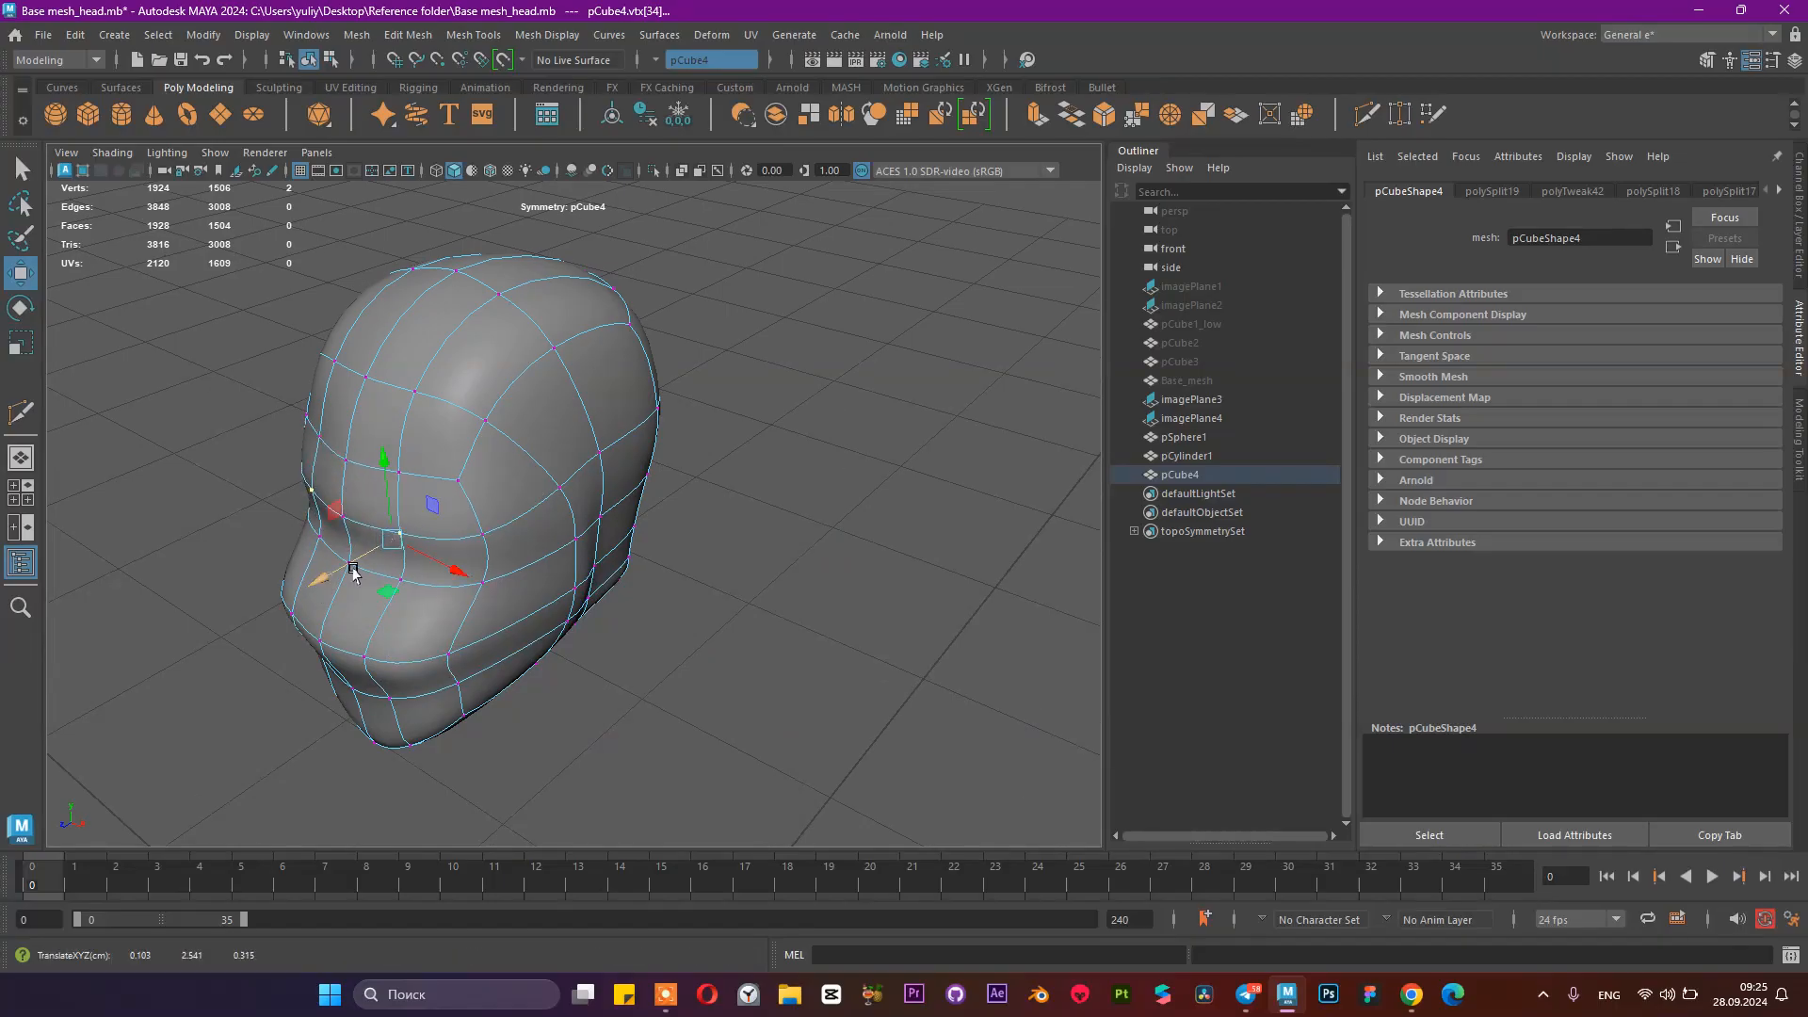
Step: Move the nose-level front cheek vertices back and outward to round the cheeks
{"action": "left_click_drag", "start_coordinate": [483, 553], "coordinate": [520, 540], "text": "alt"}
{"action": "left_click", "coordinate": [724, 426]}
{"action": "left_click_drag", "start_coordinate": [714, 441], "coordinate": [605, 493], "text": "alt"}
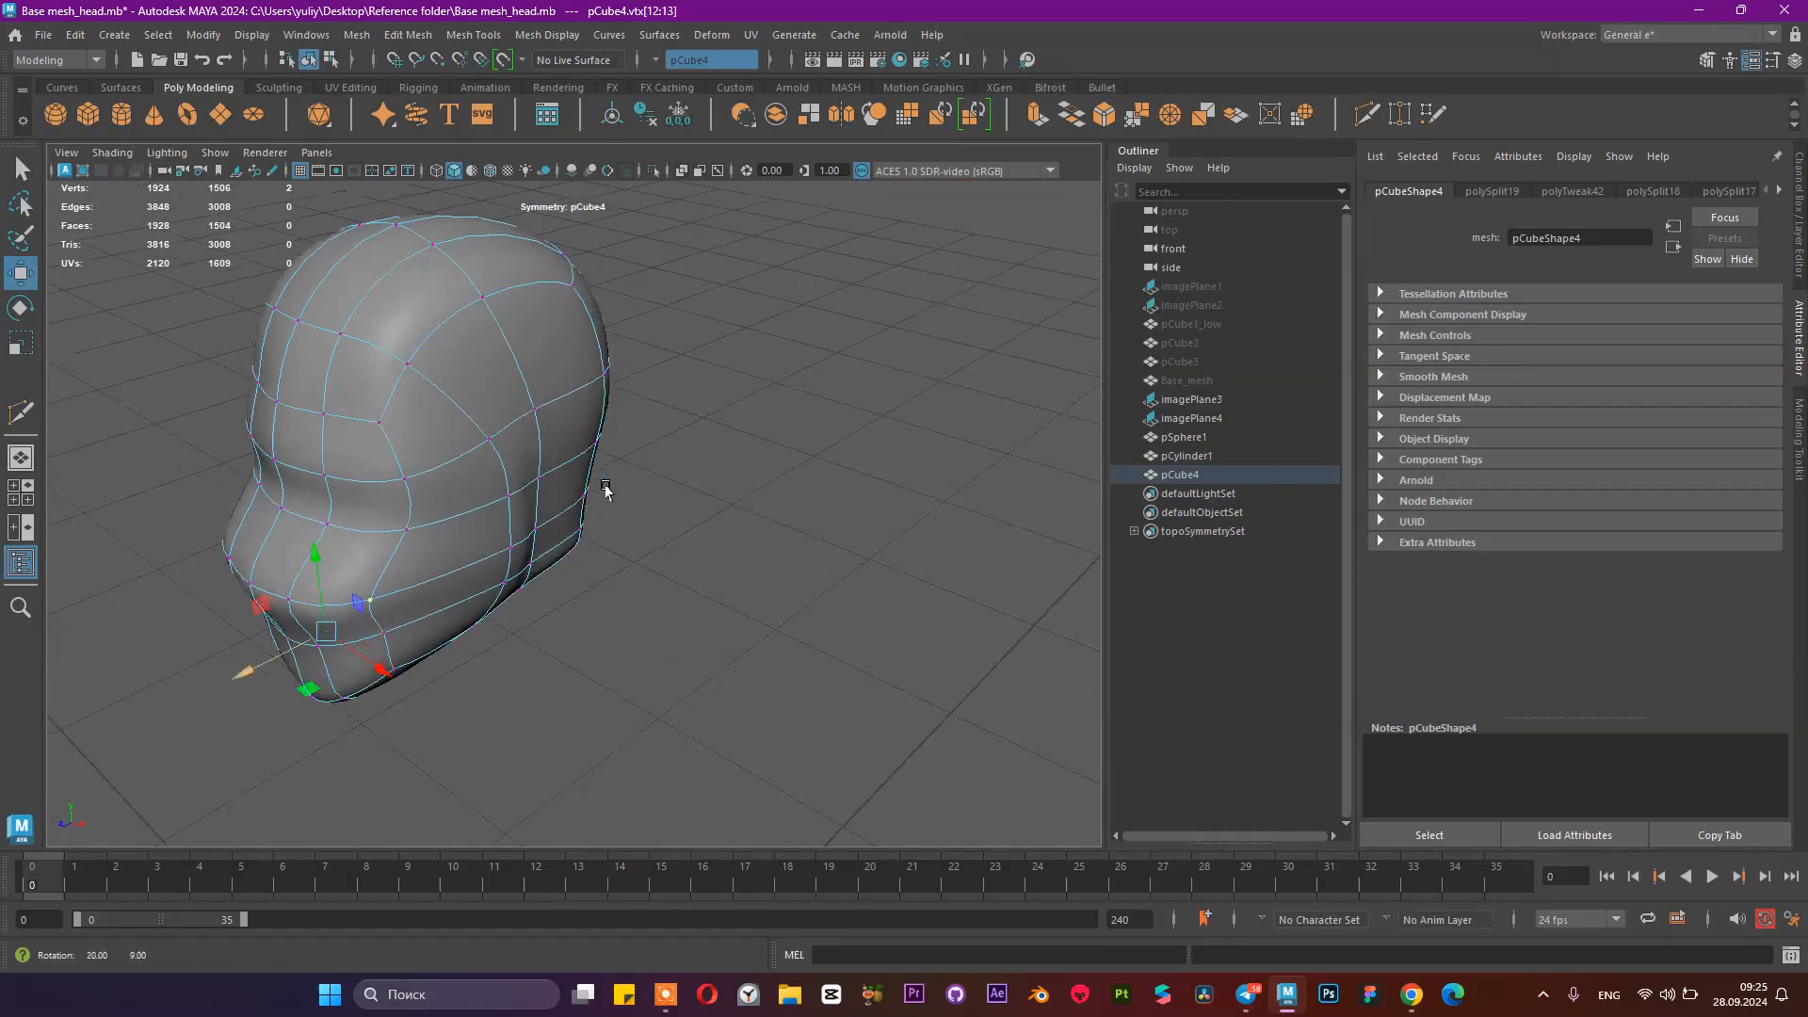
{"action": "left_click_drag", "start_coordinate": [242, 652], "coordinate": [308, 628]}
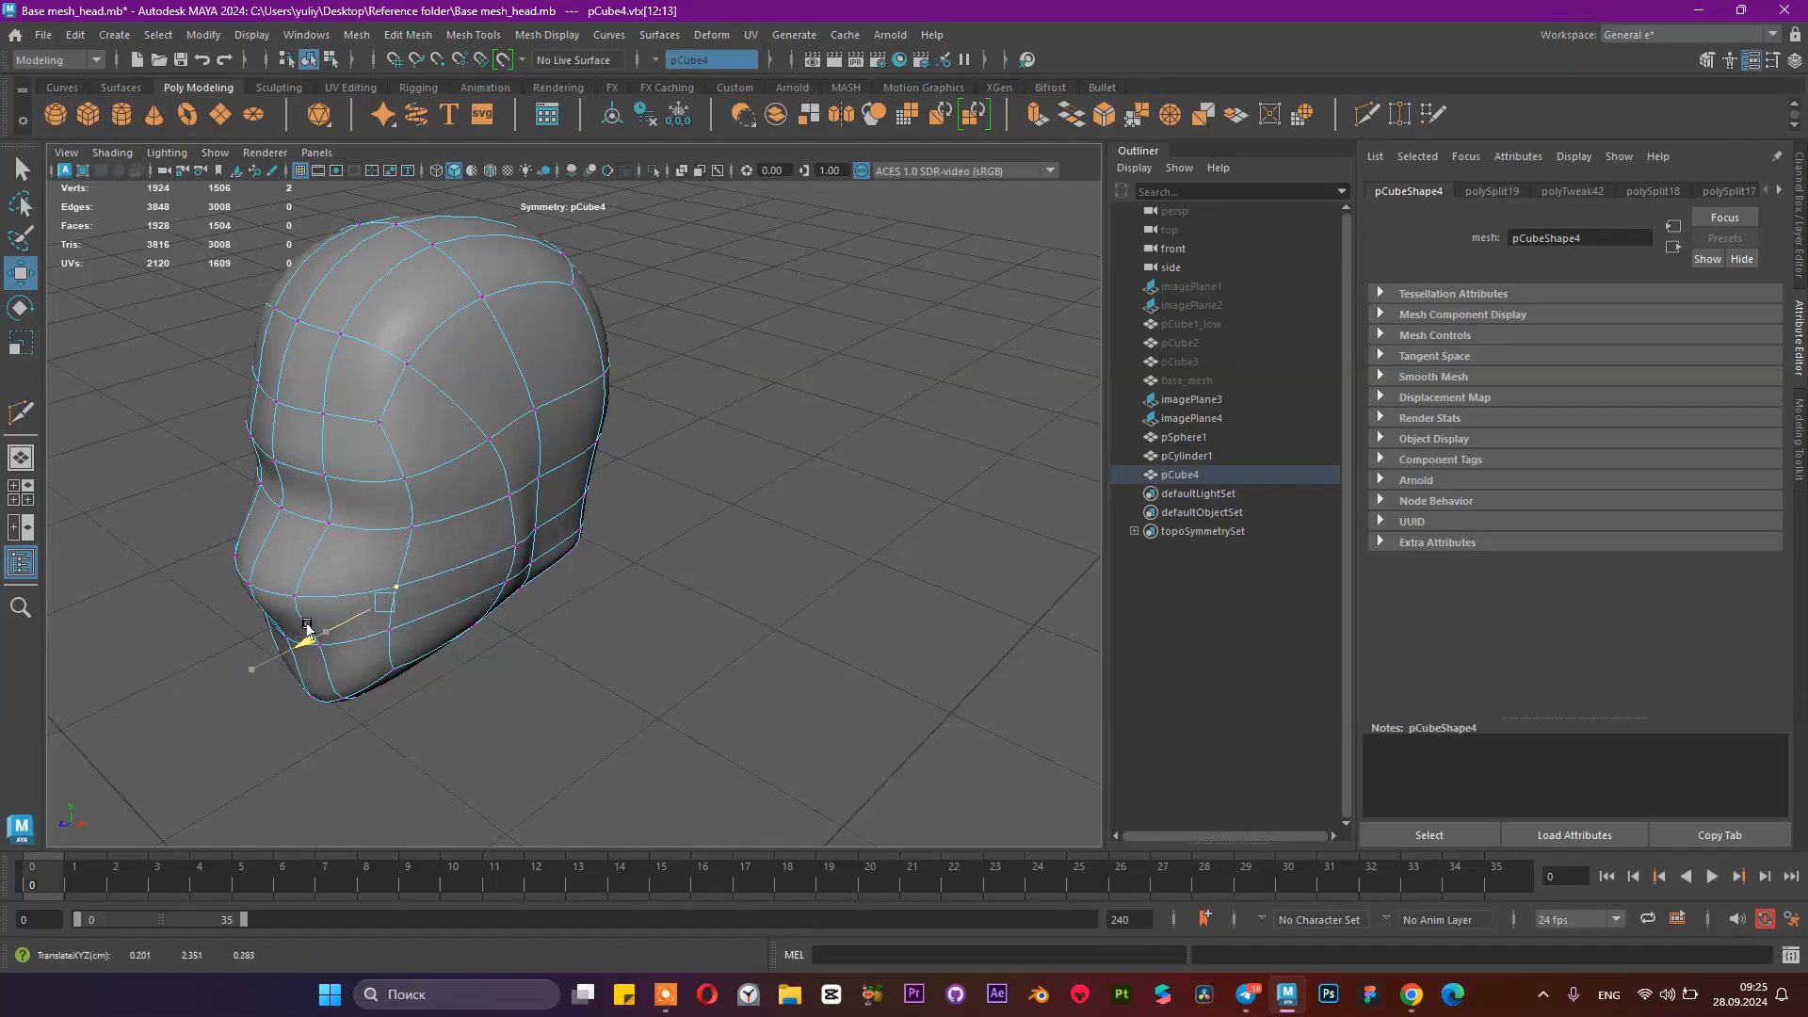
{"action": "left_click", "coordinate": [273, 606]}
{"action": "left_click_drag", "start_coordinate": [172, 651], "coordinate": [647, 520]}
{"action": "middle_click_drag", "start_coordinate": [647, 520], "coordinate": [351, 625], "text": "alt"}
{"action": "right_click_drag", "start_coordinate": [350, 624], "coordinate": [523, 680], "text": "alt"}
{"action": "left_click", "coordinate": [403, 577]}
{"action": "left_click_drag", "start_coordinate": [504, 600], "coordinate": [397, 588], "text": "alt"}
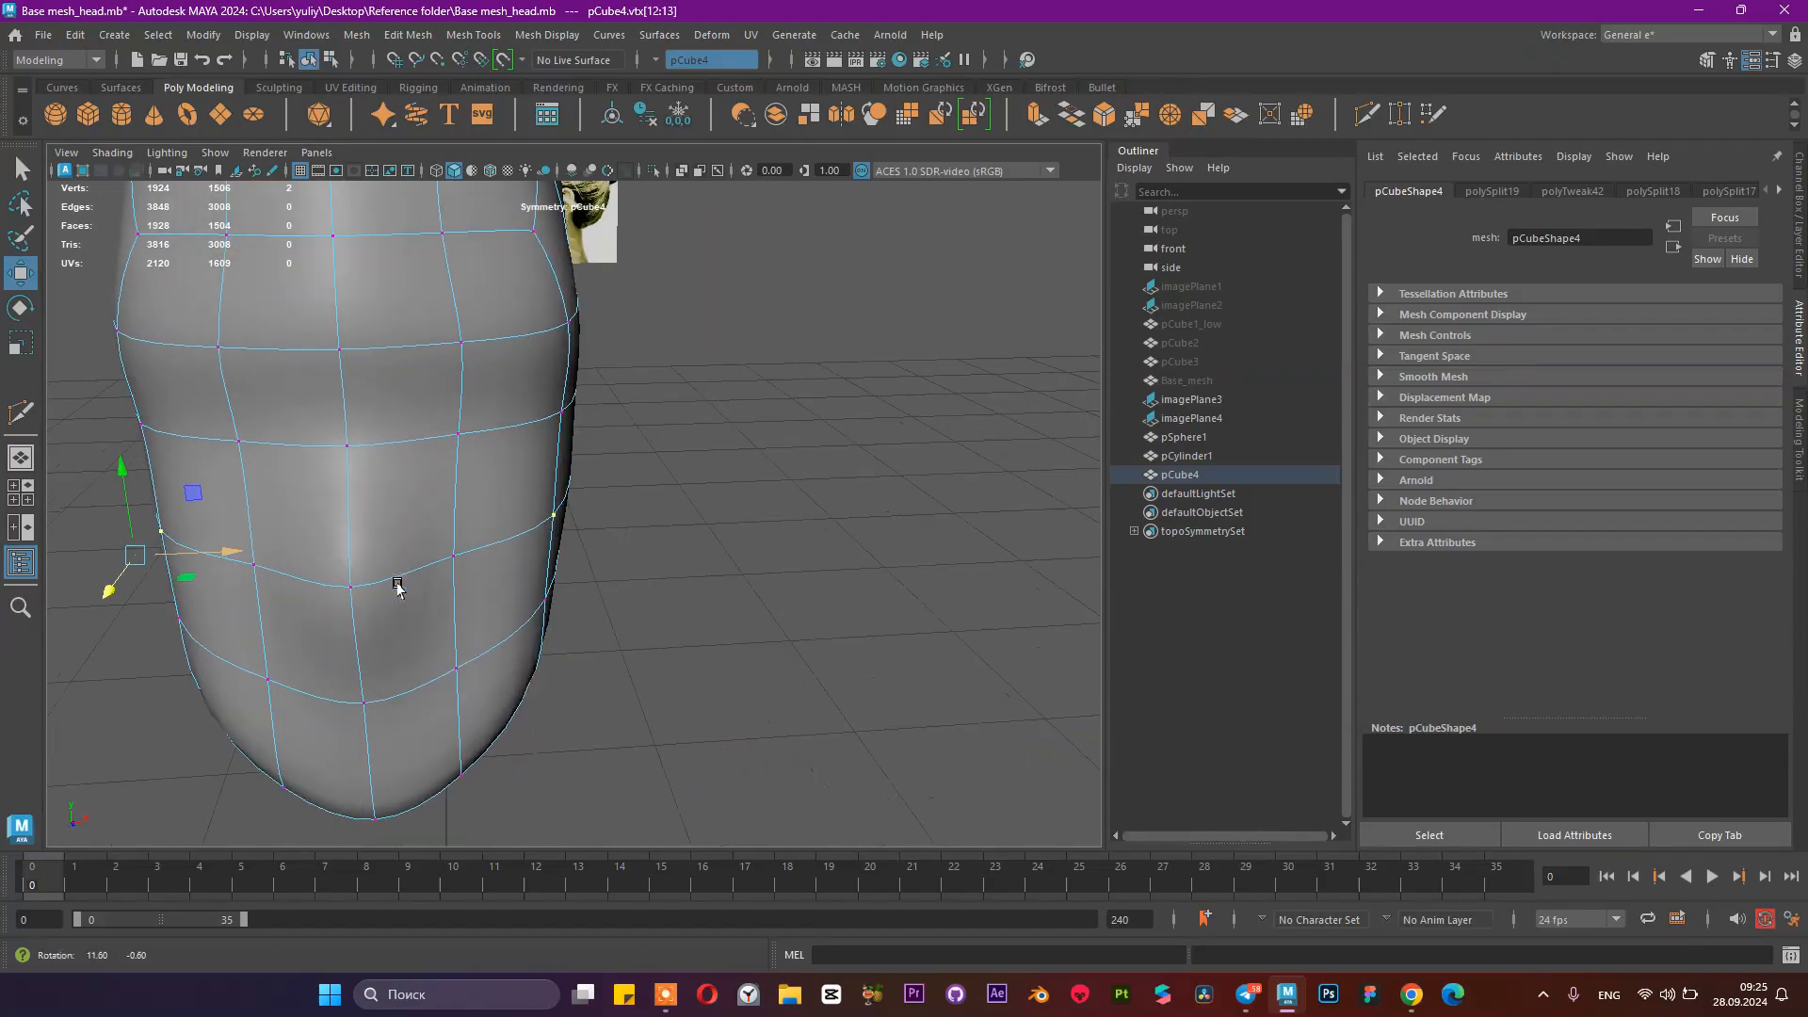
{"action": "left_click_drag", "start_coordinate": [224, 553], "coordinate": [209, 561]}
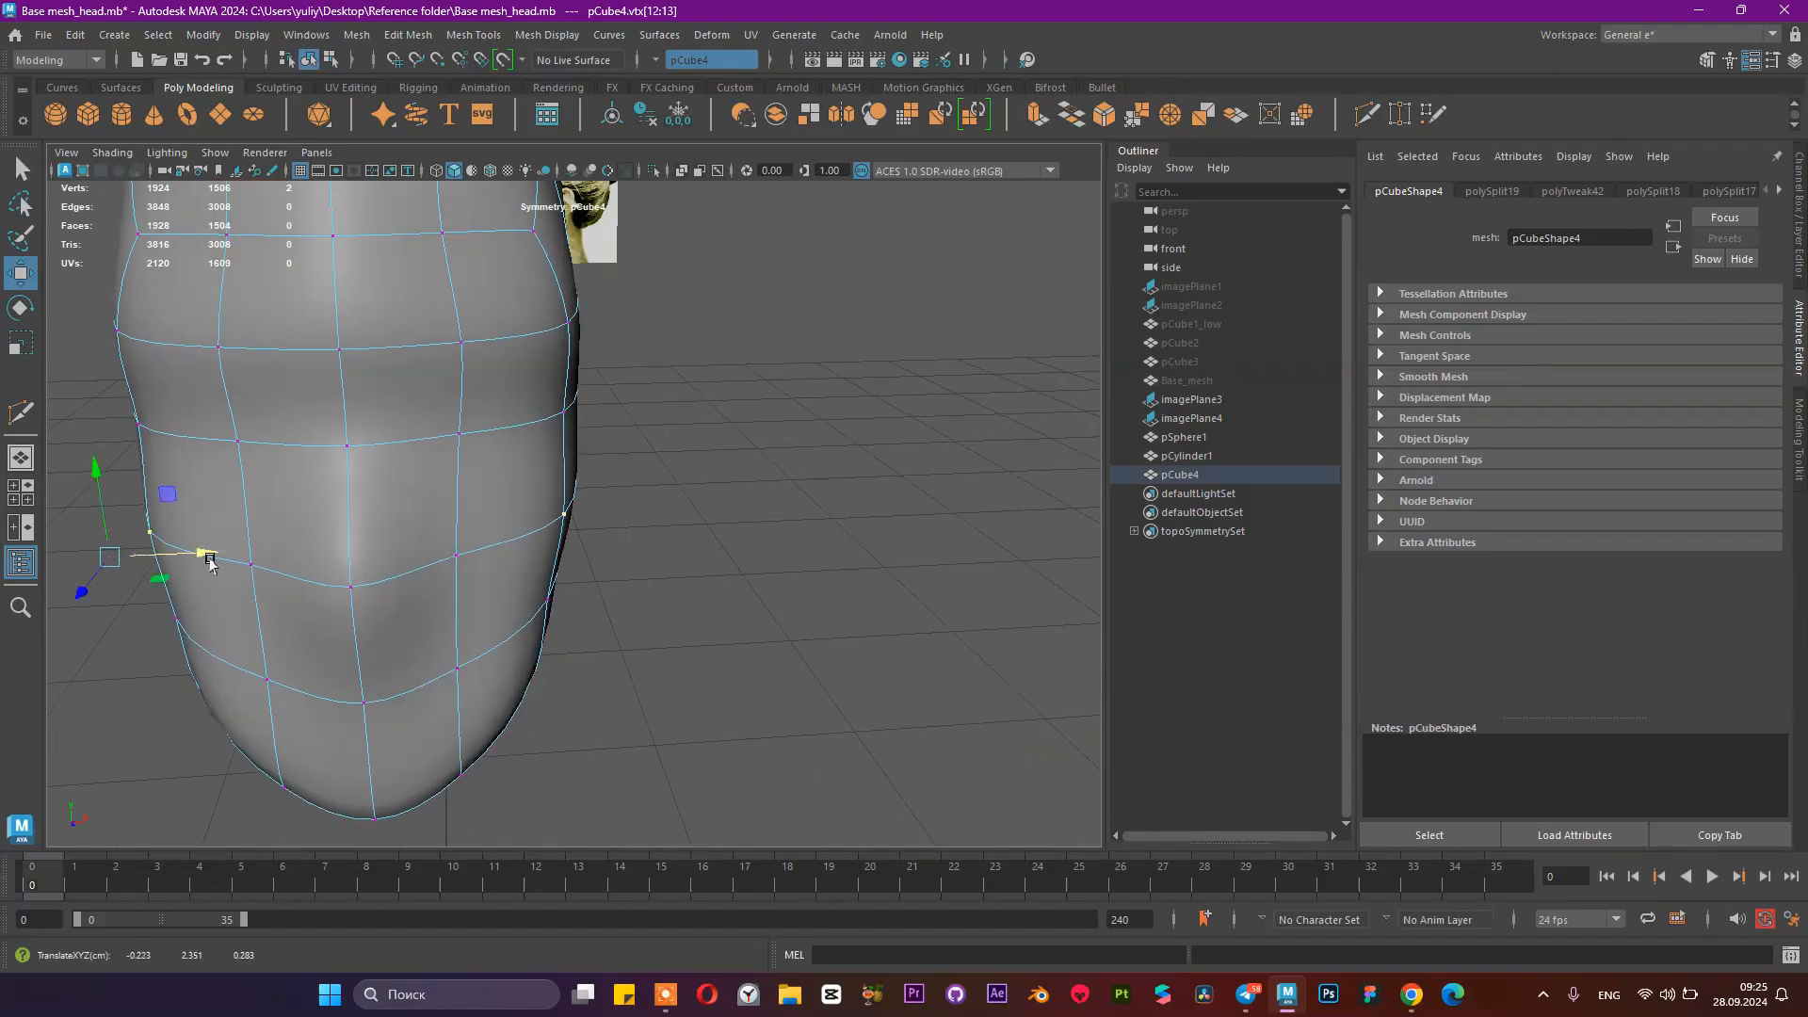
Step: Select the neighbouring vertices at the rear of the cheek and move them back toward the ear
{"action": "left_click", "coordinate": [449, 671]}
{"action": "left_click_drag", "start_coordinate": [449, 671], "coordinate": [247, 650], "text": "alt"}
{"action": "middle_click_drag", "start_coordinate": [432, 674], "coordinate": [469, 695], "text": "alt"}
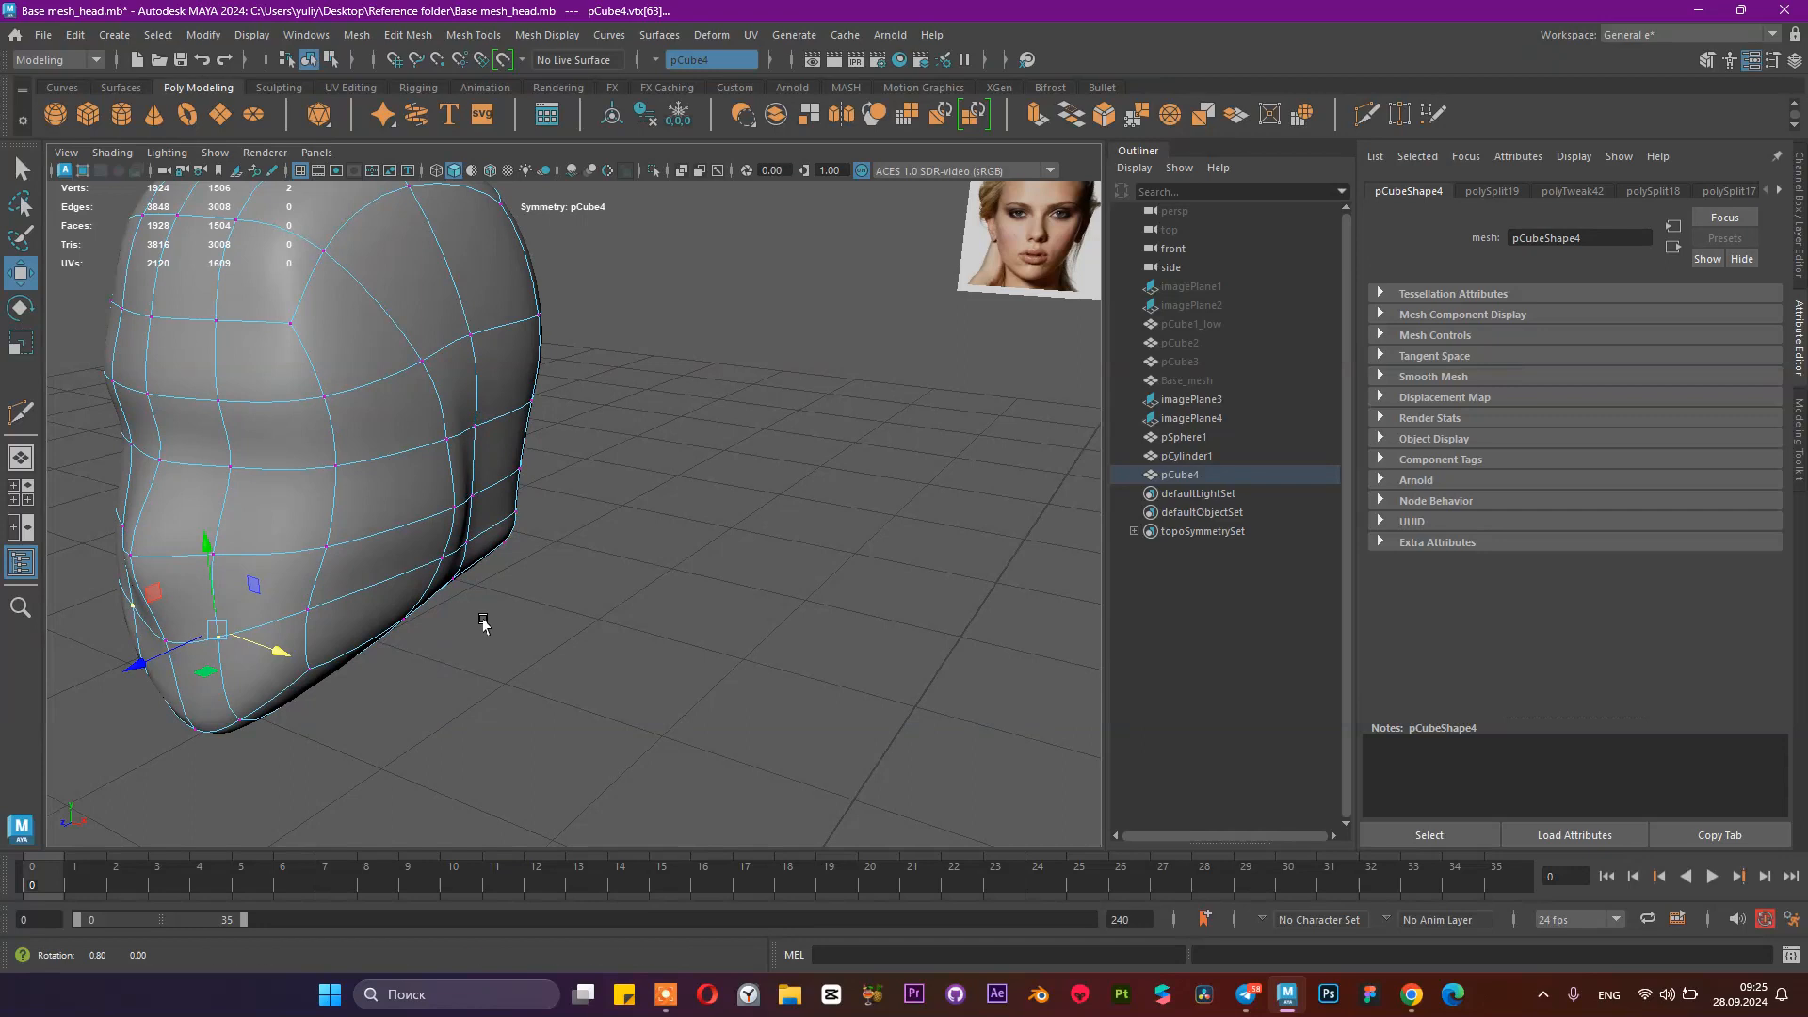
{"action": "left_click_drag", "start_coordinate": [484, 625], "coordinate": [320, 511], "text": "alt"}
{"action": "left_click", "coordinate": [274, 444]}
{"action": "left_click", "coordinate": [275, 484]}
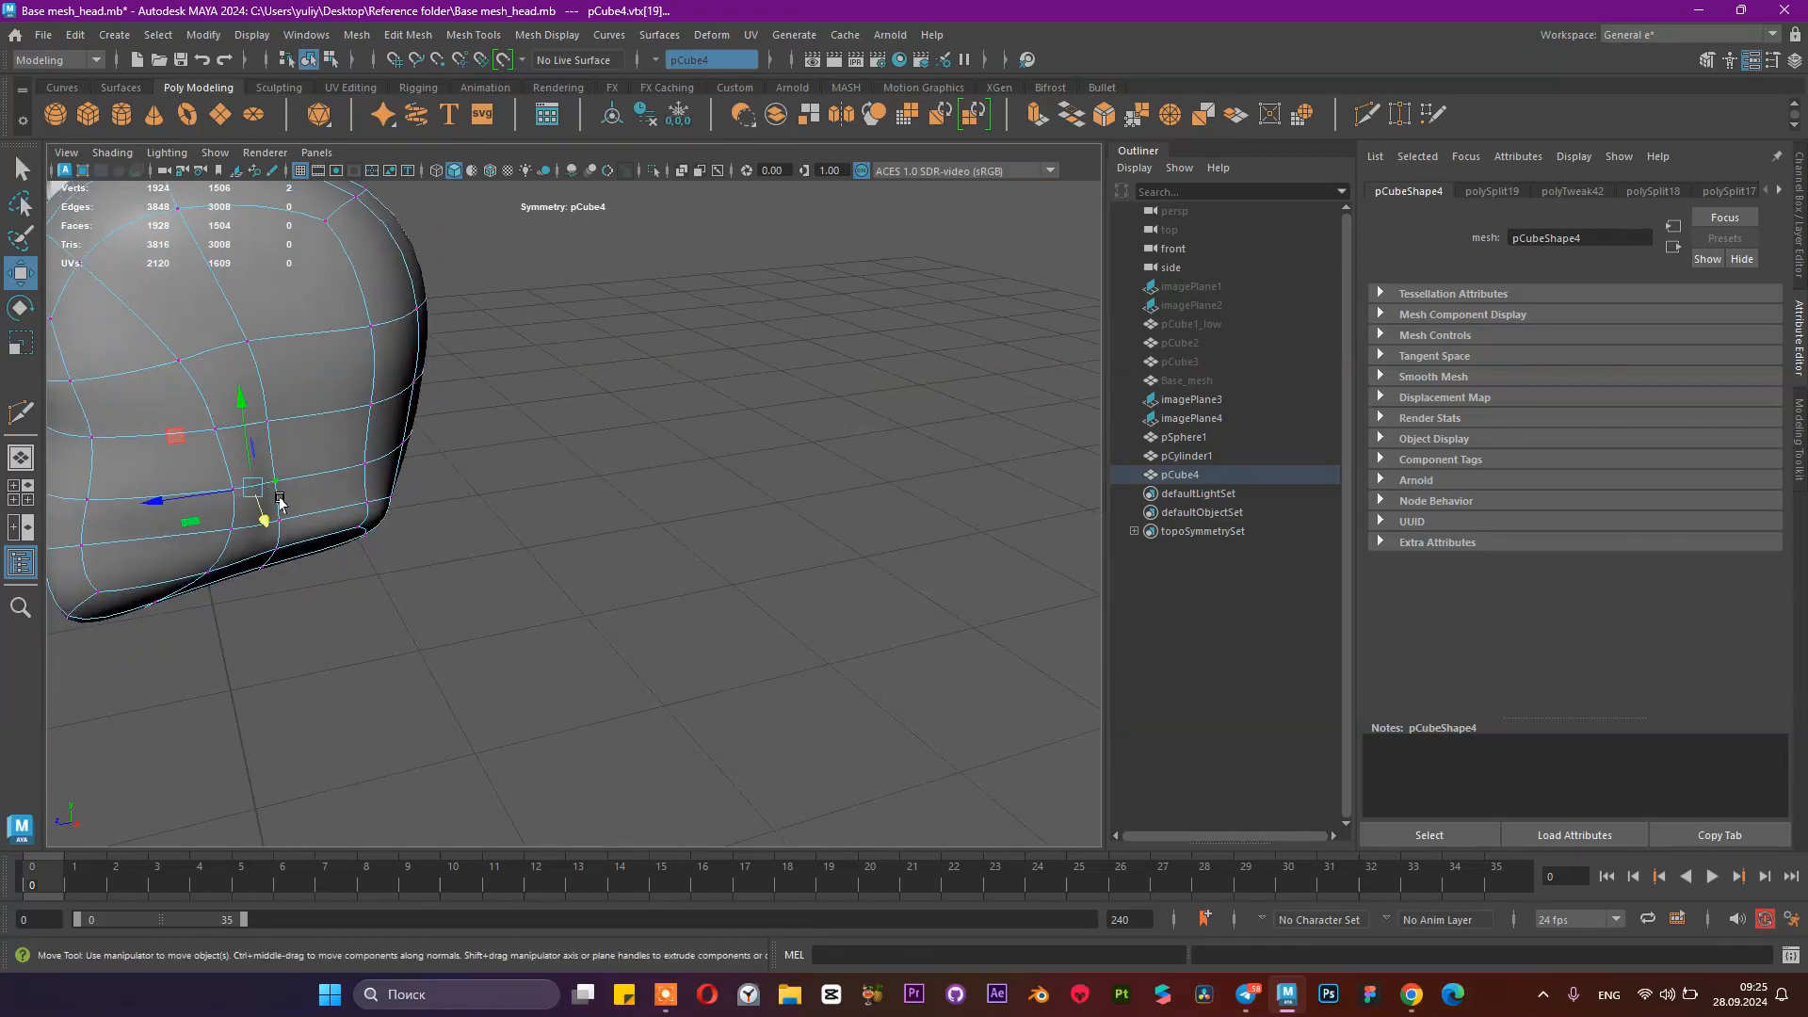
{"action": "left_click", "coordinate": [269, 421], "text": "shift"}
{"action": "left_click_drag", "start_coordinate": [155, 480], "coordinate": [198, 476]}
{"action": "left_click_drag", "start_coordinate": [350, 457], "coordinate": [537, 452], "text": "alt"}
{"action": "left_click_drag", "start_coordinate": [487, 552], "coordinate": [686, 487], "text": "alt"}
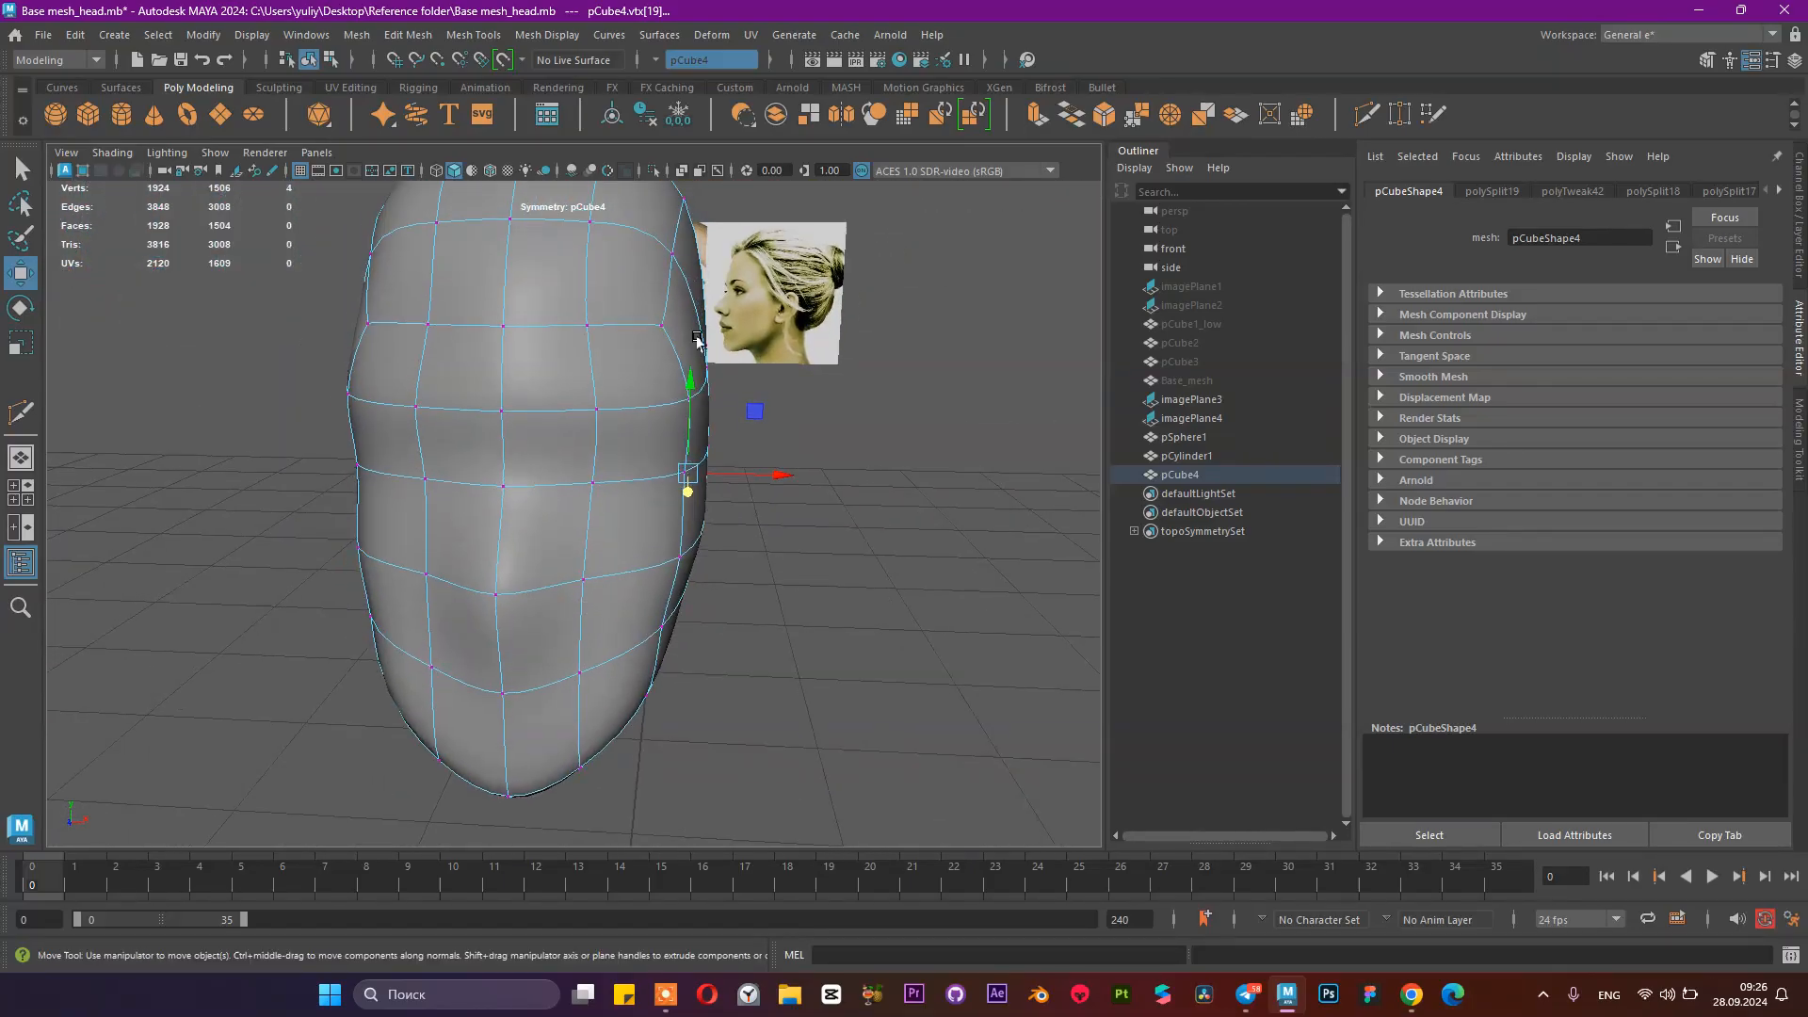
Step: Raise the forehead-row vertices on and beside the centre line
{"action": "left_click", "coordinate": [582, 331]}
{"action": "left_click_drag", "start_coordinate": [580, 235], "coordinate": [578, 221]}
{"action": "left_click", "coordinate": [503, 322]}
{"action": "left_click_drag", "start_coordinate": [499, 272], "coordinate": [505, 231]}
{"action": "left_click_drag", "start_coordinate": [622, 320], "coordinate": [444, 347], "text": "alt"}
{"action": "middle_click_drag", "start_coordinate": [443, 347], "coordinate": [569, 387], "text": "alt"}
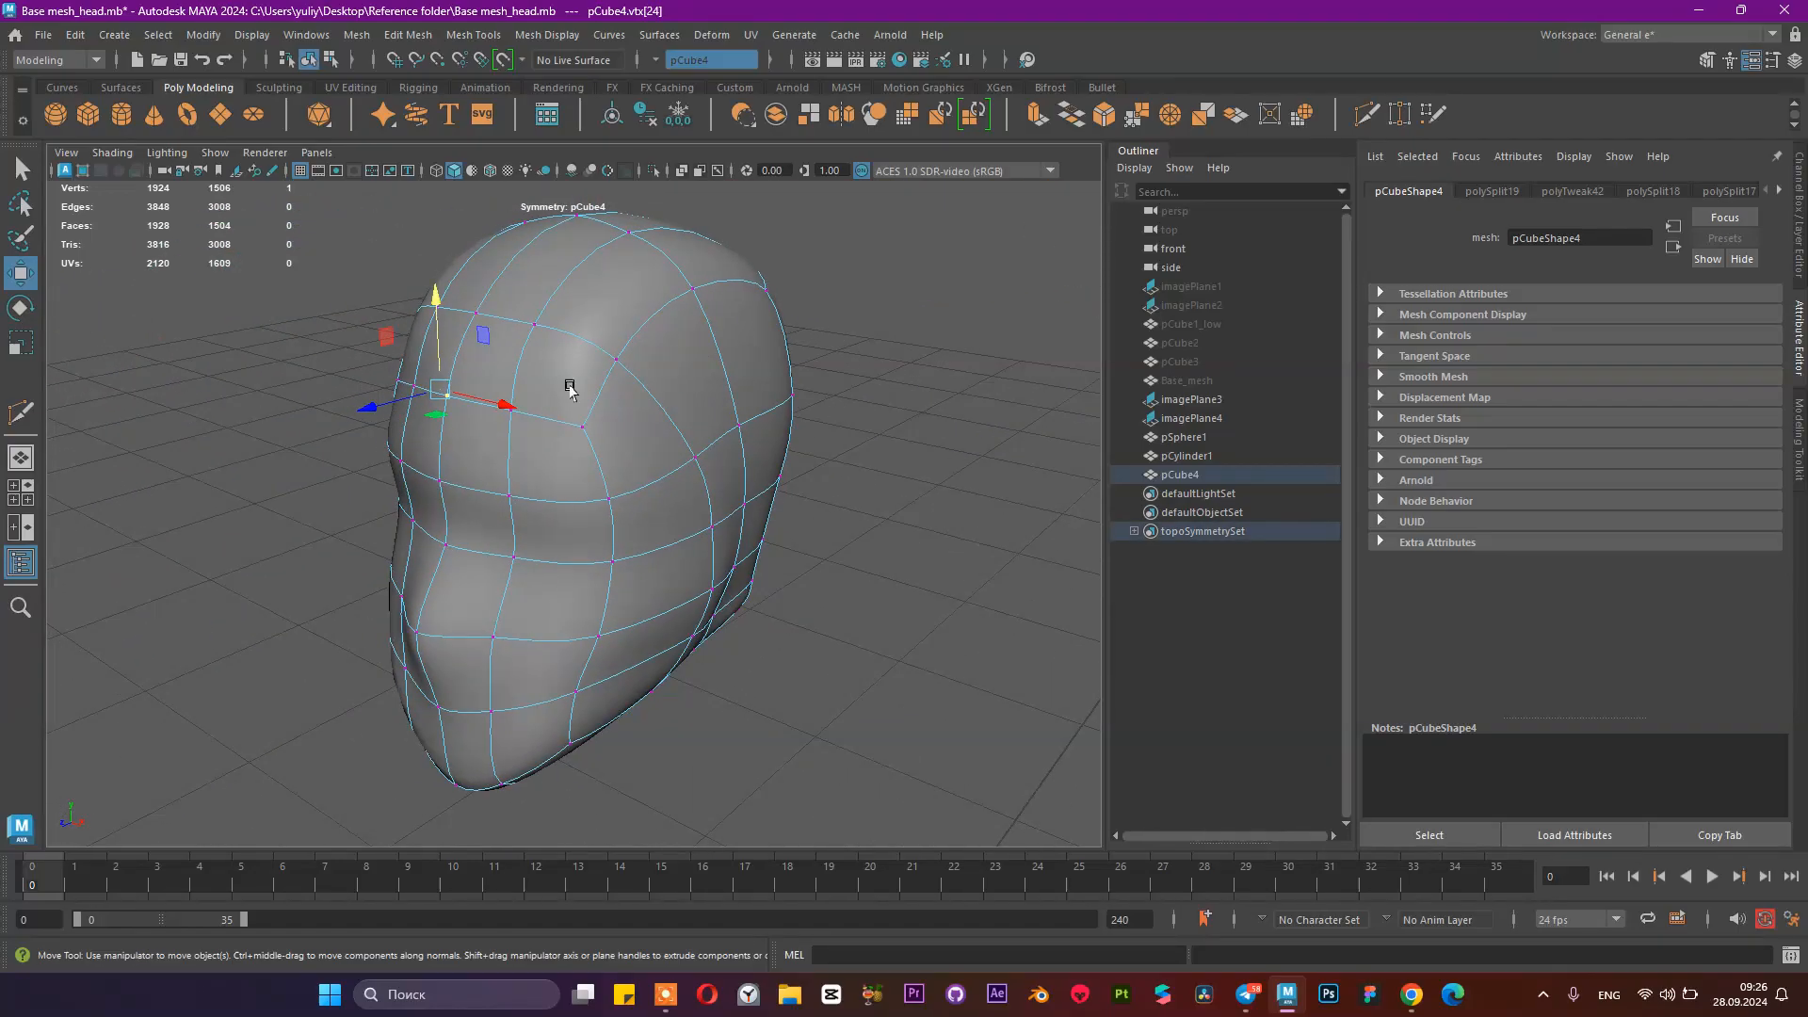
{"action": "scroll", "coordinate": [495, 389], "scroll_direction": "up", "scroll_amount": 3}
Step: Adjust the forehead and hairline vertices beside the centre line to even the forehead's curve
{"action": "left_click", "coordinate": [473, 346]}
{"action": "left_click_drag", "start_coordinate": [484, 375], "coordinate": [112, 477], "text": "alt"}
{"action": "left_click", "coordinate": [132, 471]}
{"action": "key", "text": "ctrl+z"}
{"action": "left_click_drag", "start_coordinate": [236, 478], "coordinate": [307, 462], "text": "alt"}
{"action": "left_click_drag", "start_coordinate": [508, 382], "coordinate": [585, 424], "text": "alt"}
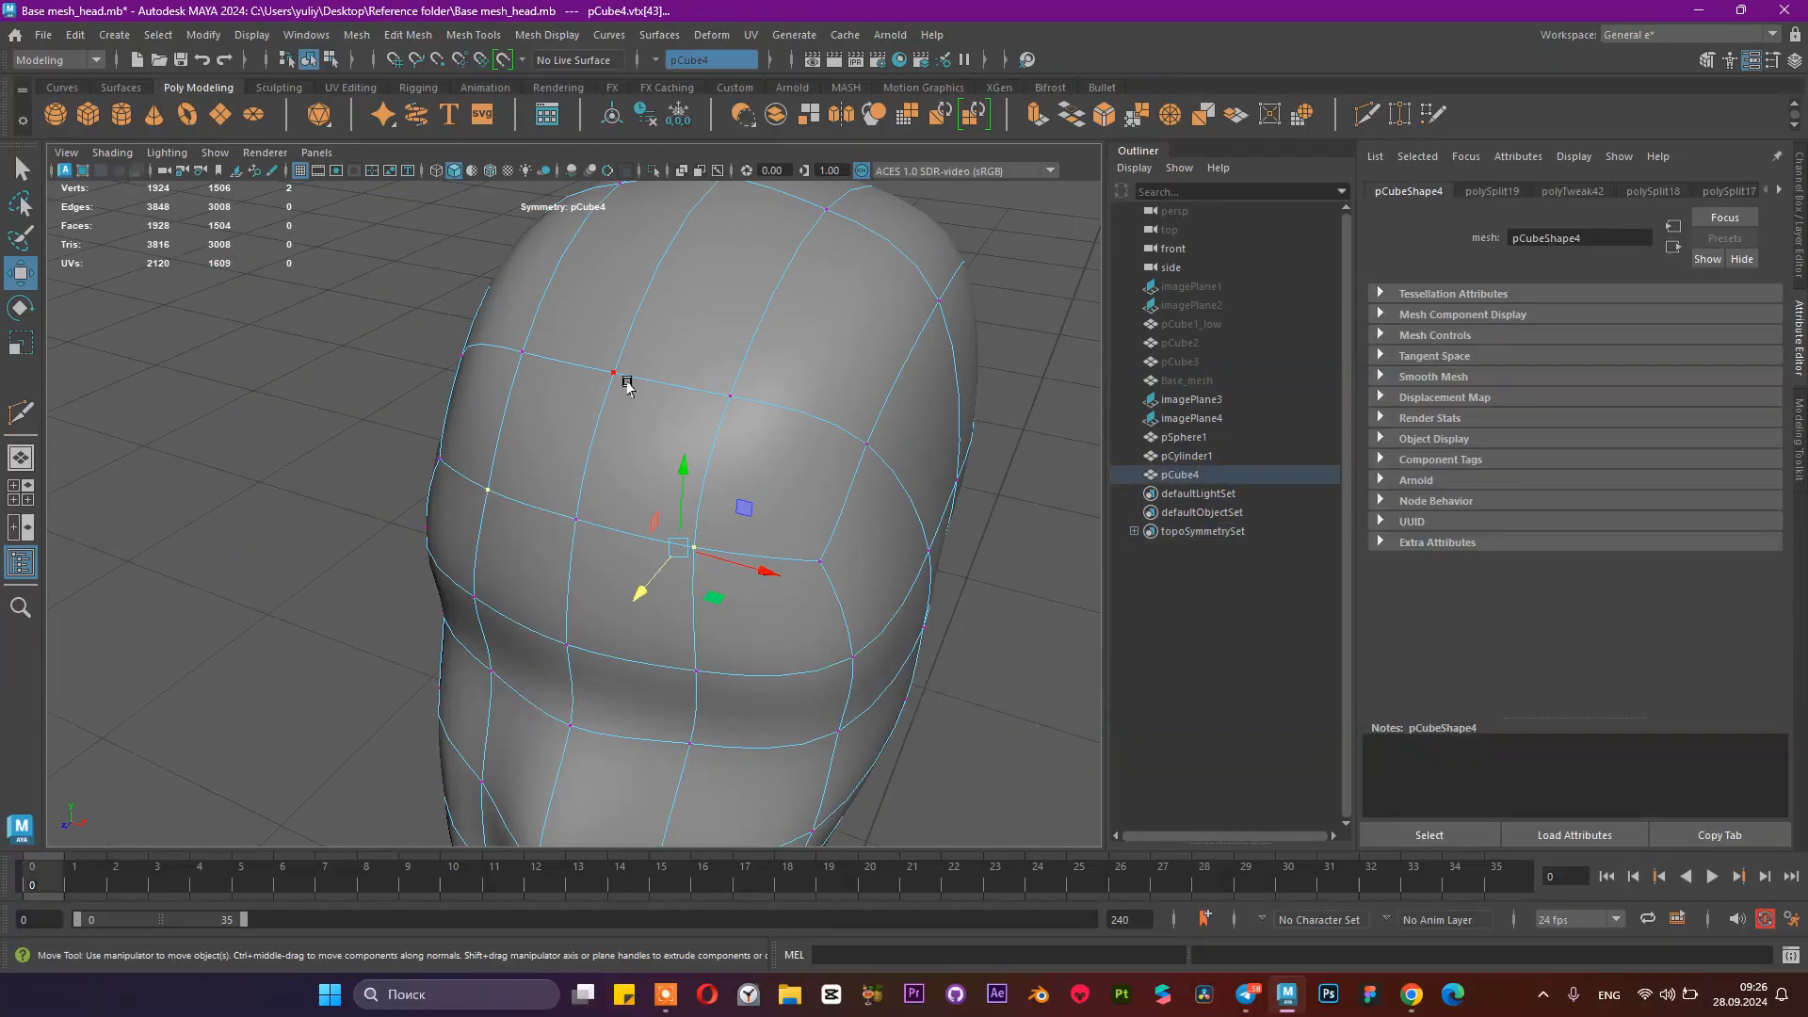
{"action": "left_click", "coordinate": [614, 374]}
{"action": "left_click_drag", "start_coordinate": [706, 384], "coordinate": [653, 399], "text": "alt"}
{"action": "left_click_drag", "start_coordinate": [375, 324], "coordinate": [656, 381]}
{"action": "left_click", "coordinate": [875, 412]}
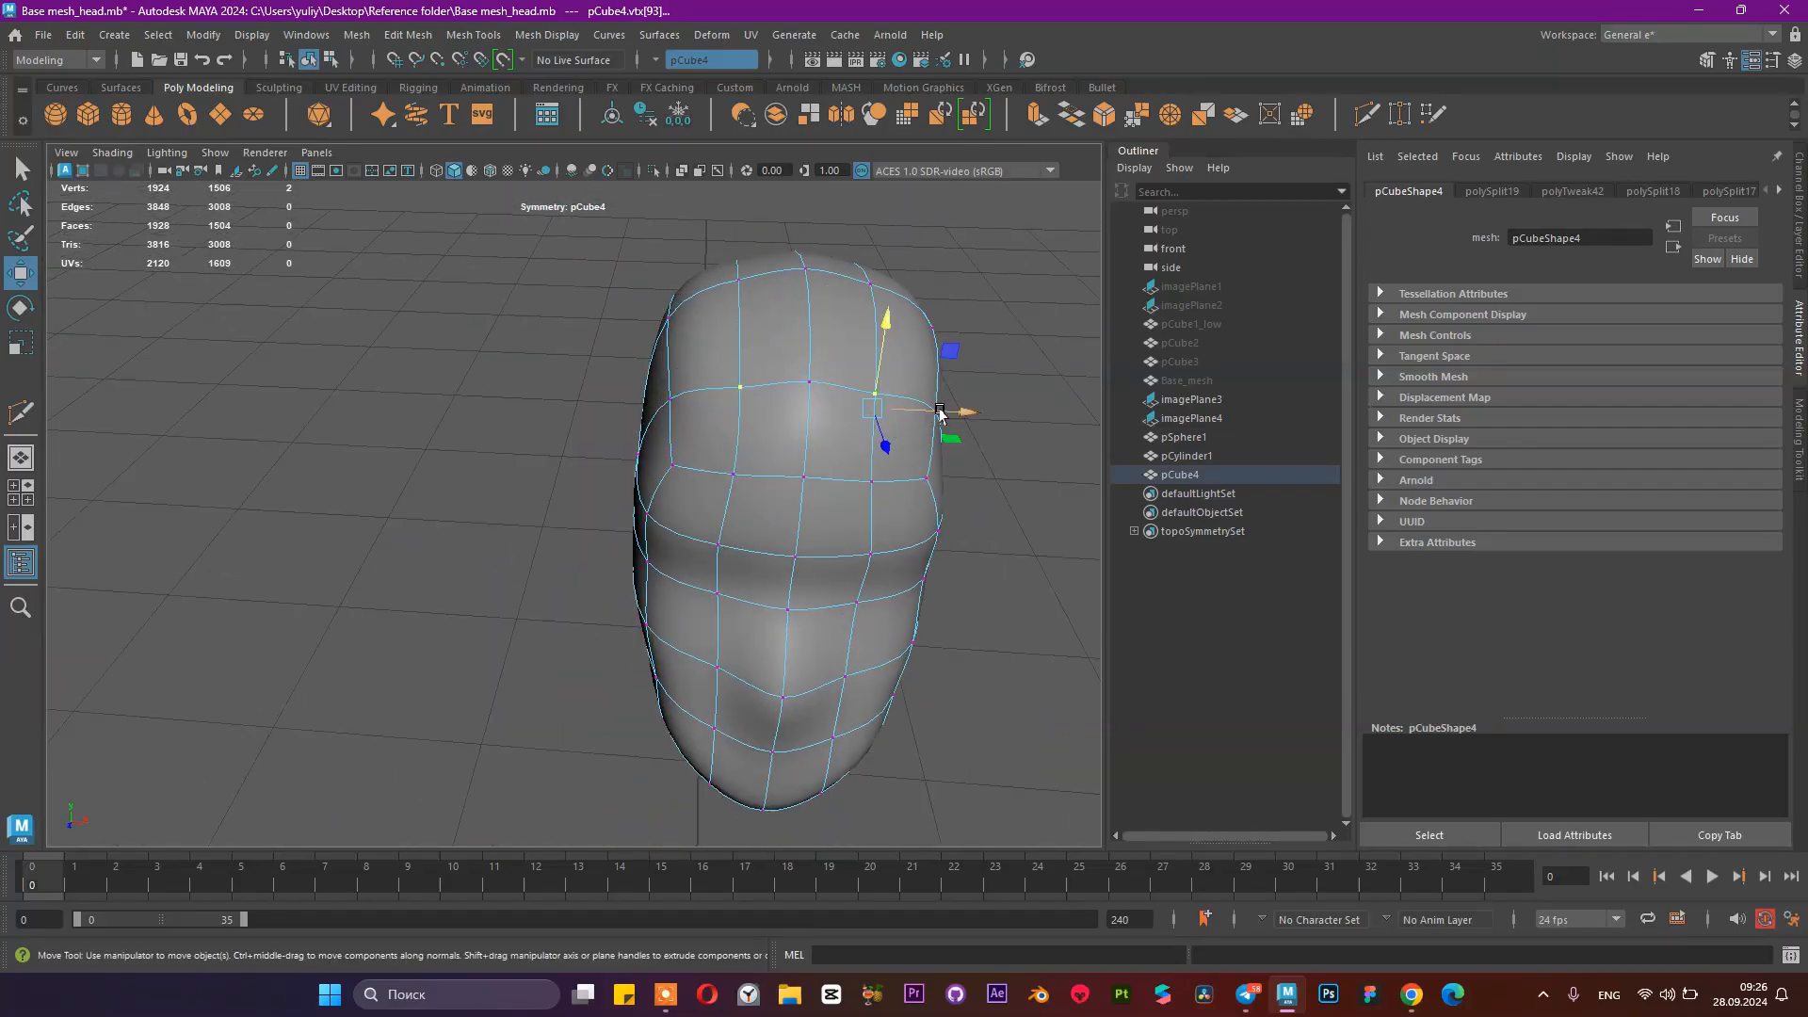
Step: Move the outer brow-level vertices inward toward the face to soften the temples
{"action": "left_click_drag", "start_coordinate": [960, 408], "coordinate": [508, 358], "text": "alt"}
{"action": "left_click_drag", "start_coordinate": [843, 479], "coordinate": [605, 420], "text": "alt"}
{"action": "left_click", "coordinate": [674, 341]}
{"action": "left_click_drag", "start_coordinate": [712, 346], "coordinate": [782, 377], "text": "alt"}
{"action": "left_click_drag", "start_coordinate": [880, 414], "coordinate": [819, 437]}
{"action": "key", "text": "space"}
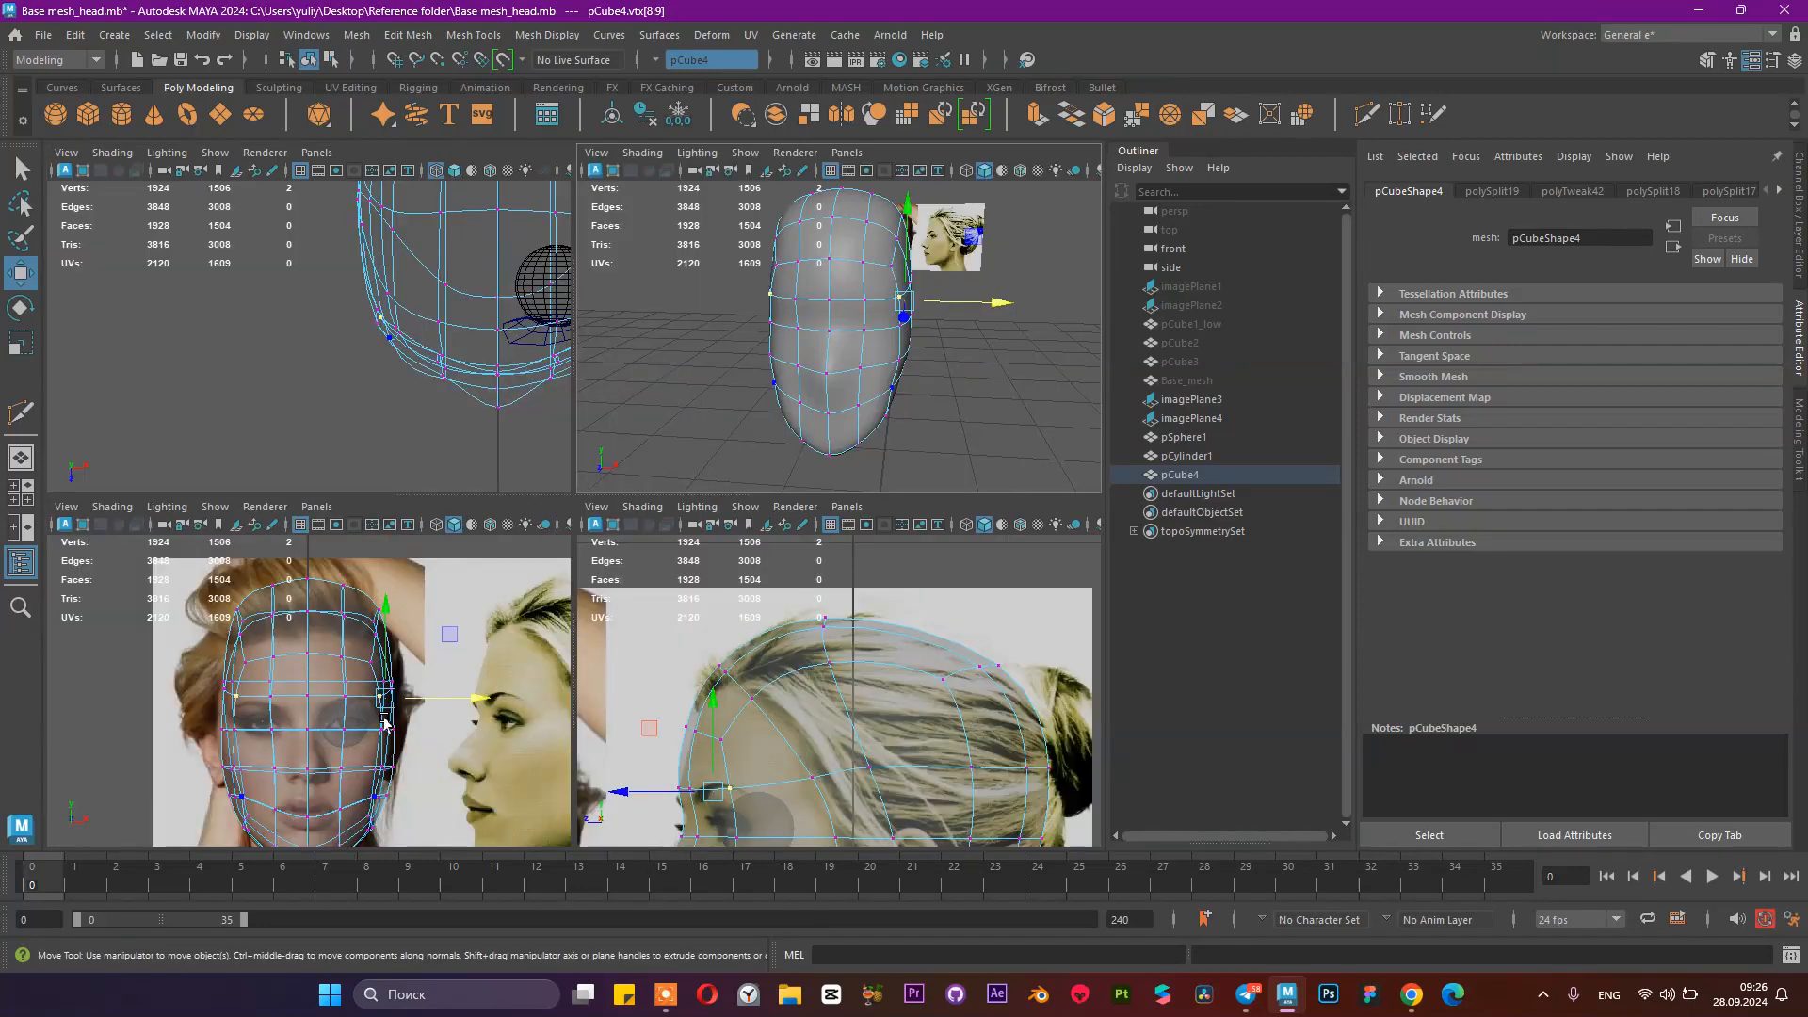
Step: Try to move the front forehead vertices and the forehead corner vertices back in the side view
{"action": "scroll", "coordinate": [708, 791], "scroll_direction": "up", "scroll_amount": 5}
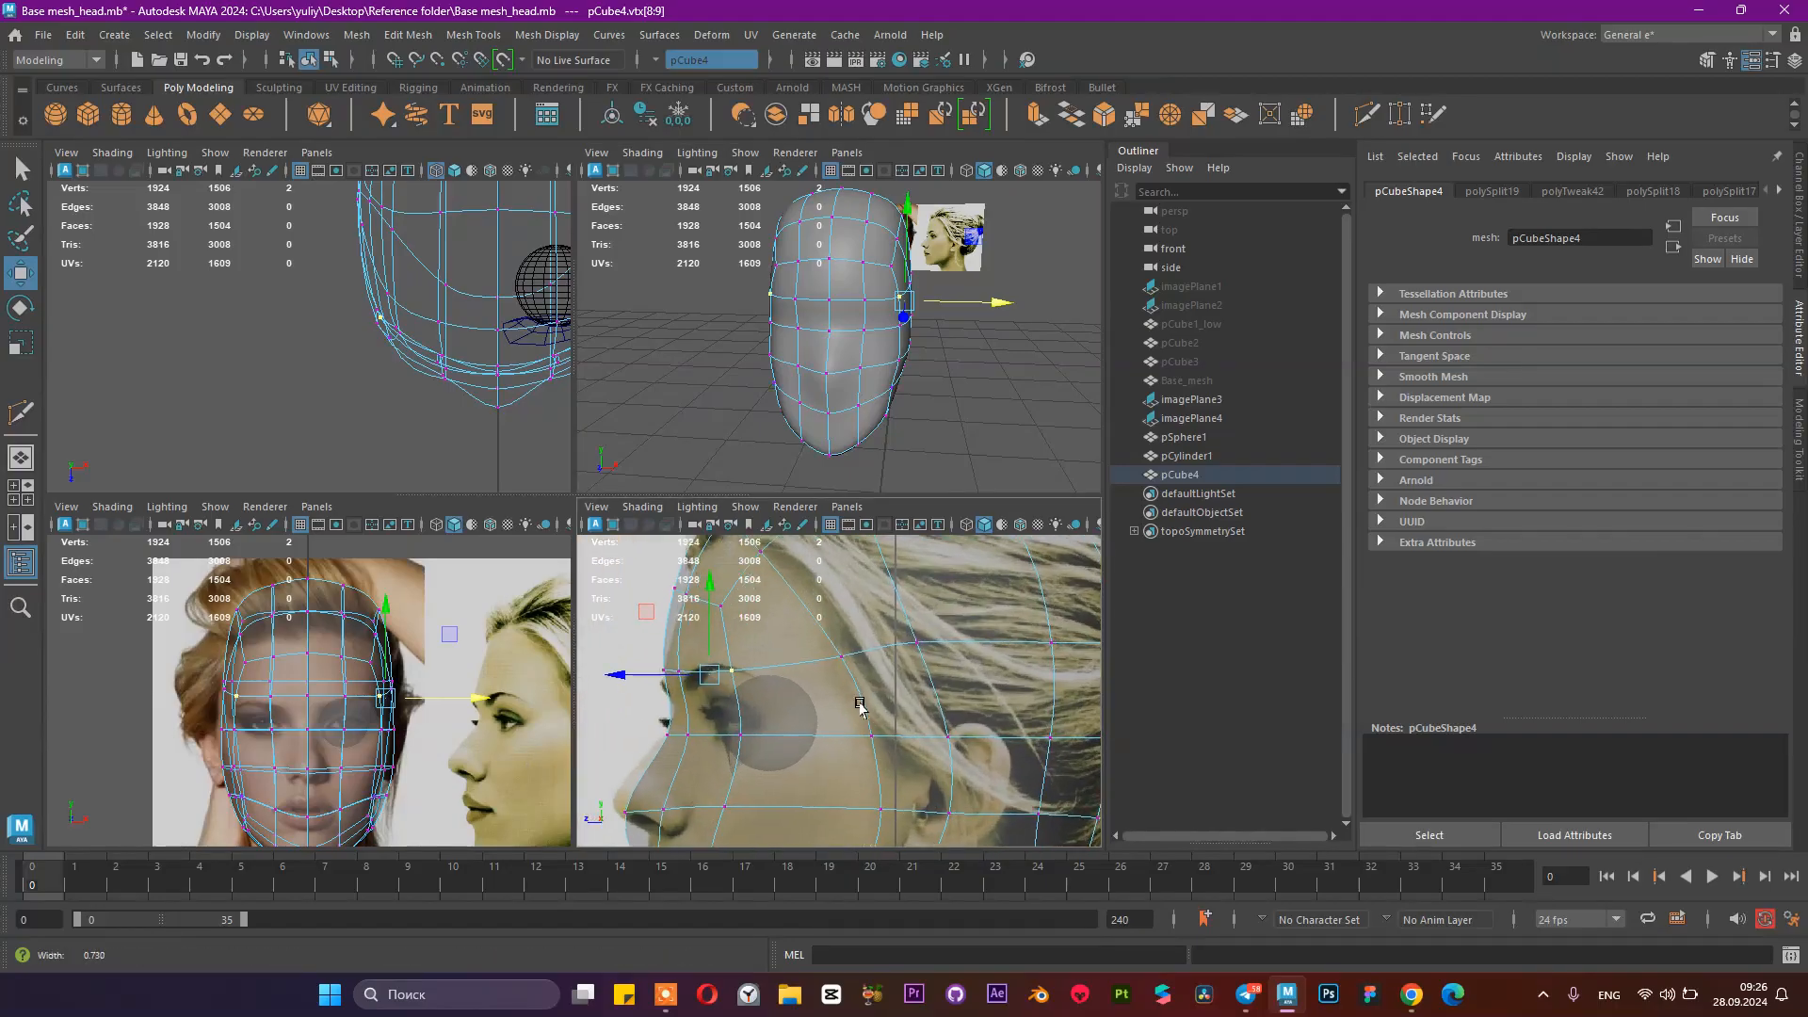
{"action": "right_click_drag", "start_coordinate": [768, 695], "coordinate": [773, 693], "text": "alt"}
{"action": "left_click", "coordinate": [653, 629]}
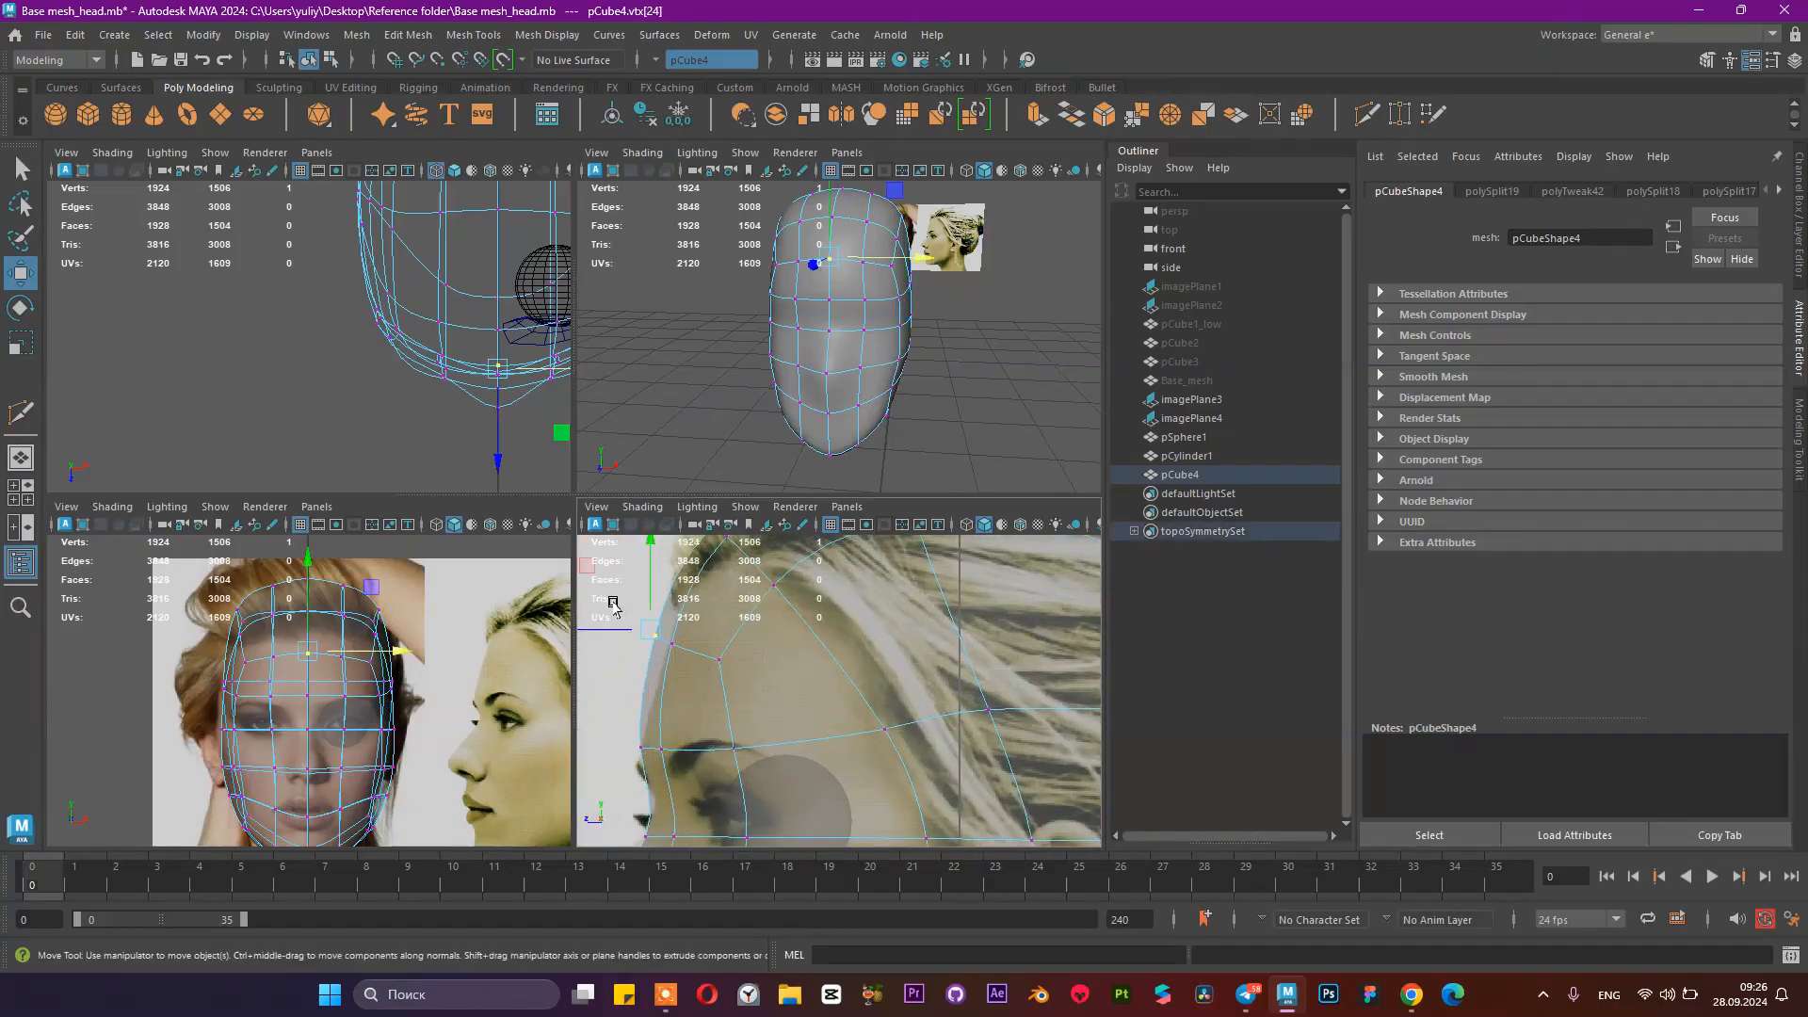
{"action": "left_click_drag", "start_coordinate": [665, 639], "coordinate": [696, 678]}
{"action": "left_click_drag", "start_coordinate": [589, 644], "coordinate": [609, 646]}
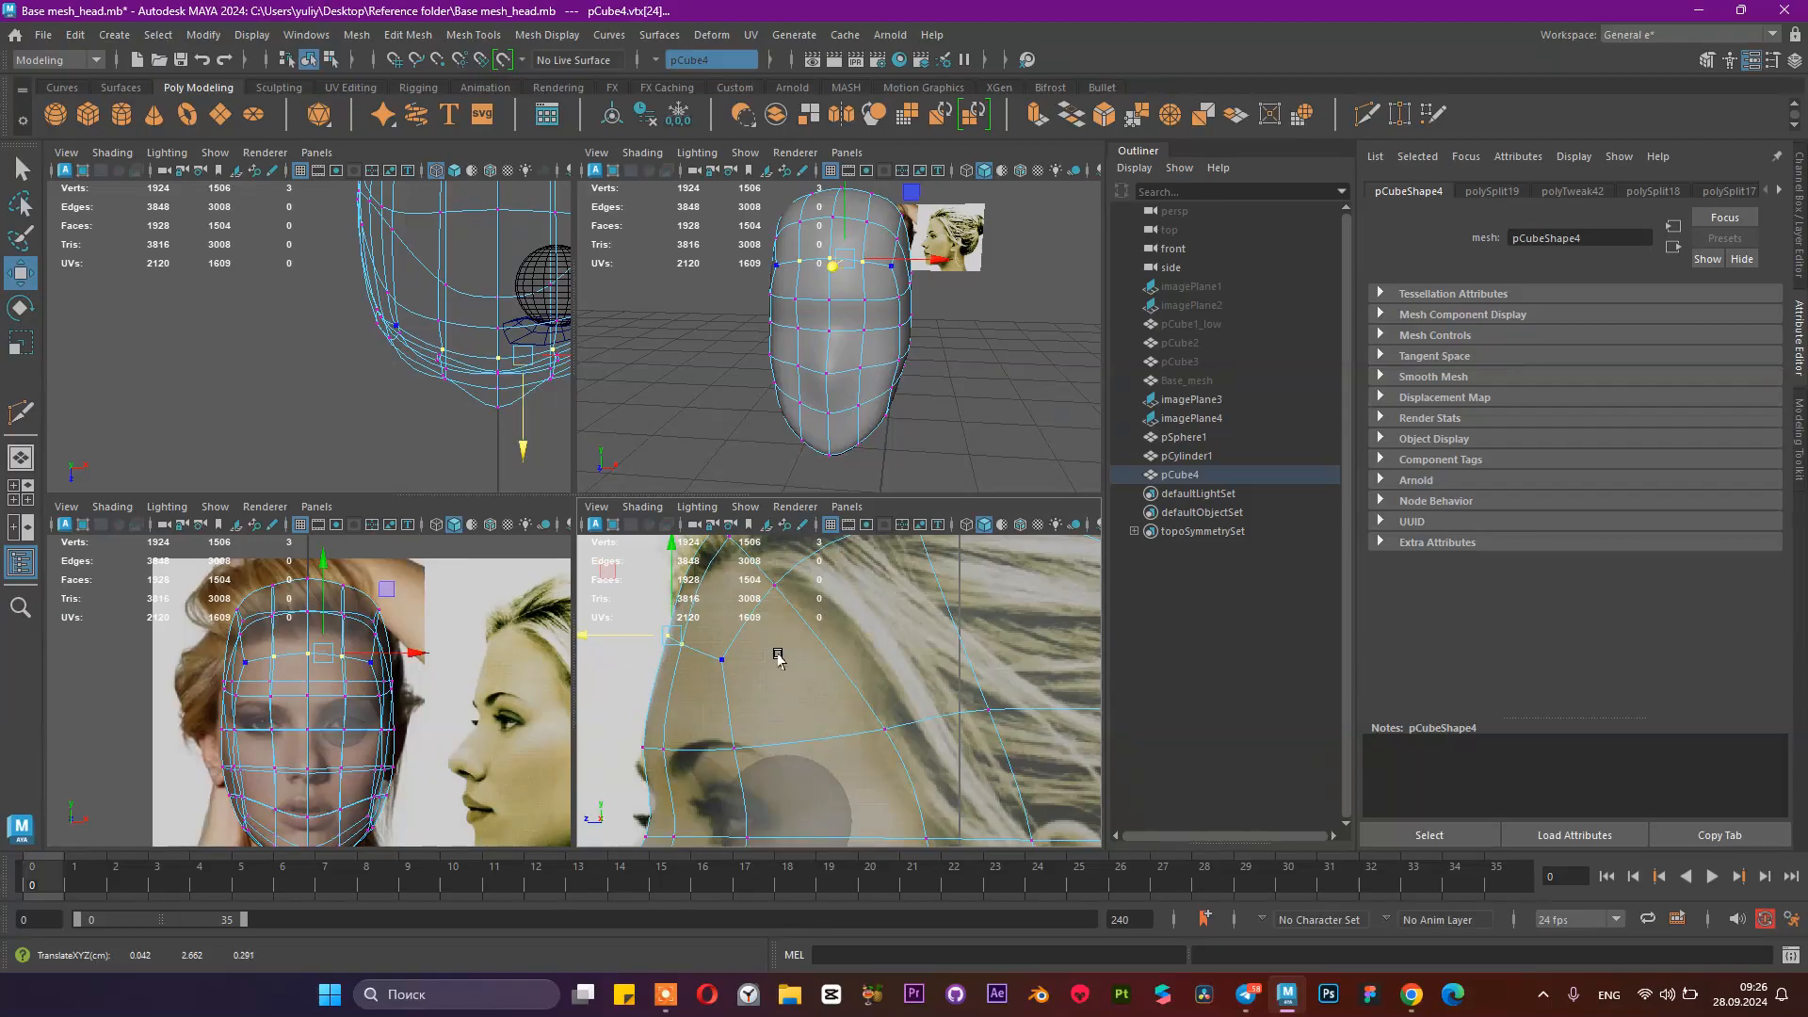
{"action": "middle_click_drag", "start_coordinate": [775, 651], "coordinate": [788, 668], "text": "alt"}
{"action": "left_click", "coordinate": [737, 674]}
{"action": "left_click_drag", "start_coordinate": [676, 688], "coordinate": [712, 714]}
{"action": "middle_click_drag", "start_coordinate": [766, 610], "coordinate": [789, 656], "text": "alt"}
{"action": "left_click_drag", "start_coordinate": [932, 321], "coordinate": [758, 326], "text": "alt"}
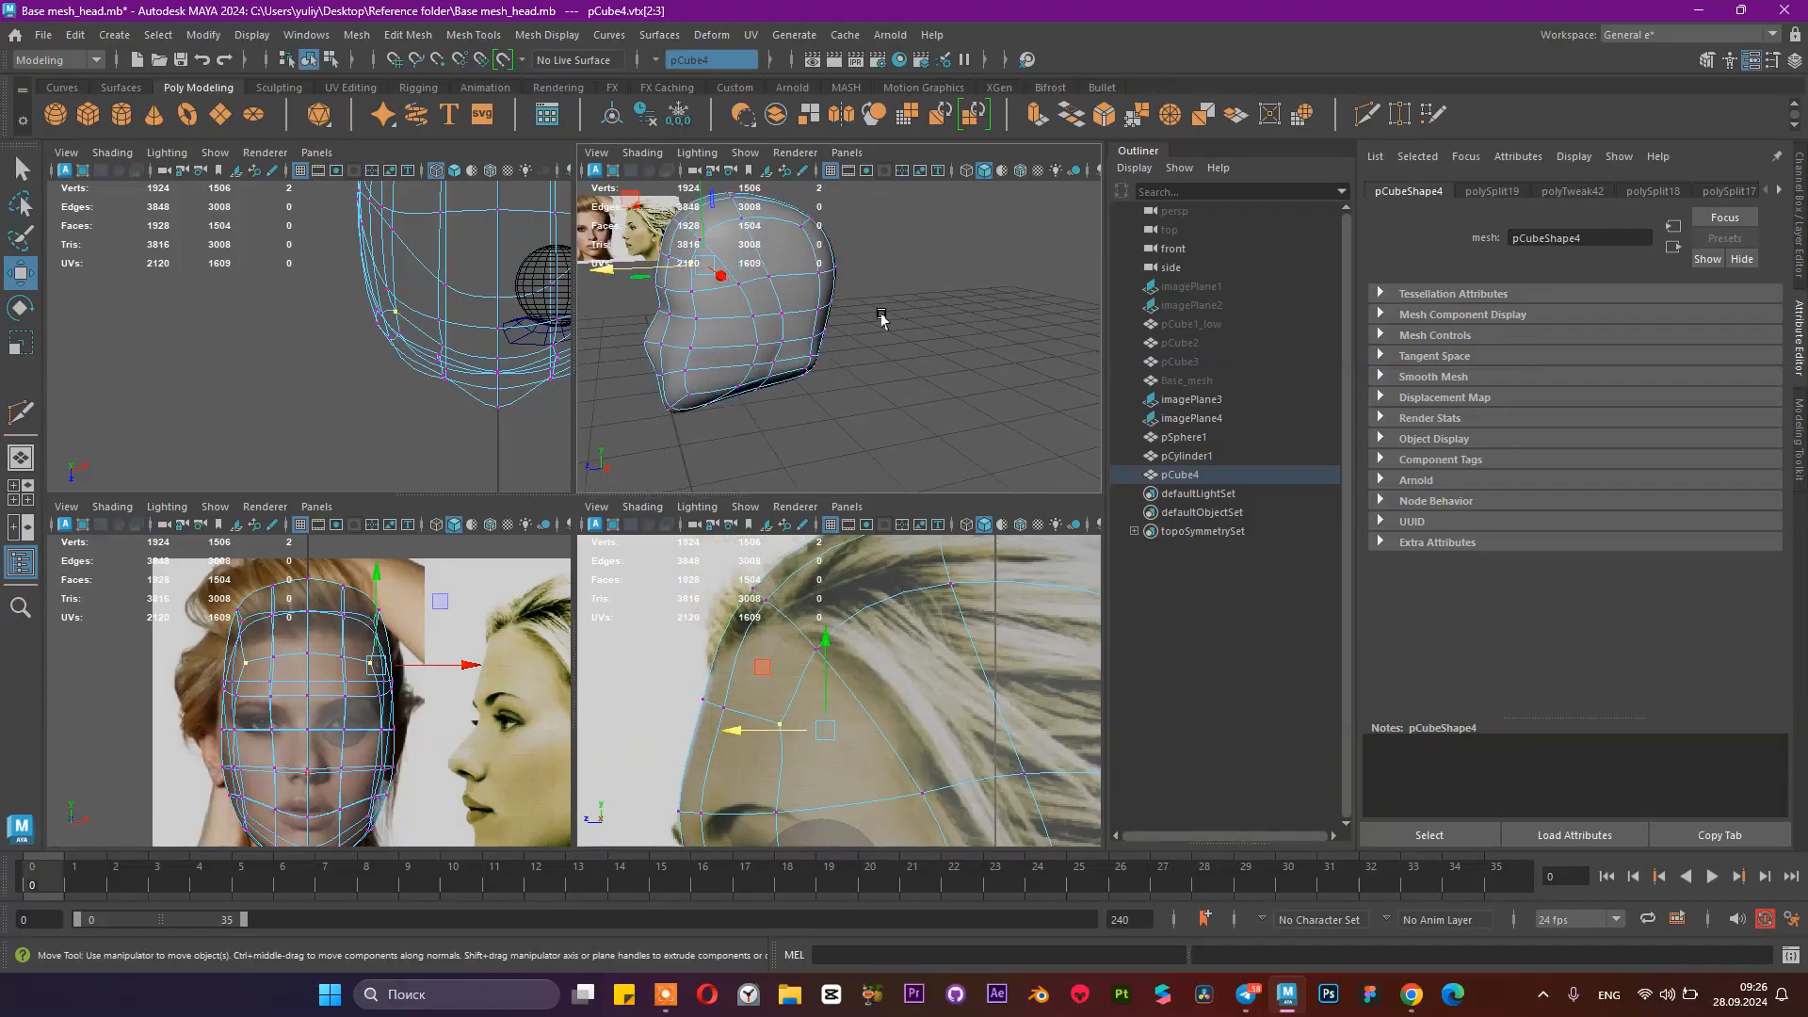
Step: Undo the last forehead vertex moves
{"action": "left_click", "coordinate": [880, 312]}
{"action": "right_click_drag", "start_coordinate": [881, 310], "coordinate": [942, 273]}
{"action": "left_click_drag", "start_coordinate": [942, 278], "coordinate": [939, 336], "text": "alt"}
{"action": "key", "text": "ctrl+z"}
{"action": "key", "text": "ctrl+z"}
{"action": "key", "text": "ctrl+z"}
{"action": "key", "text": "ctrl+z"}
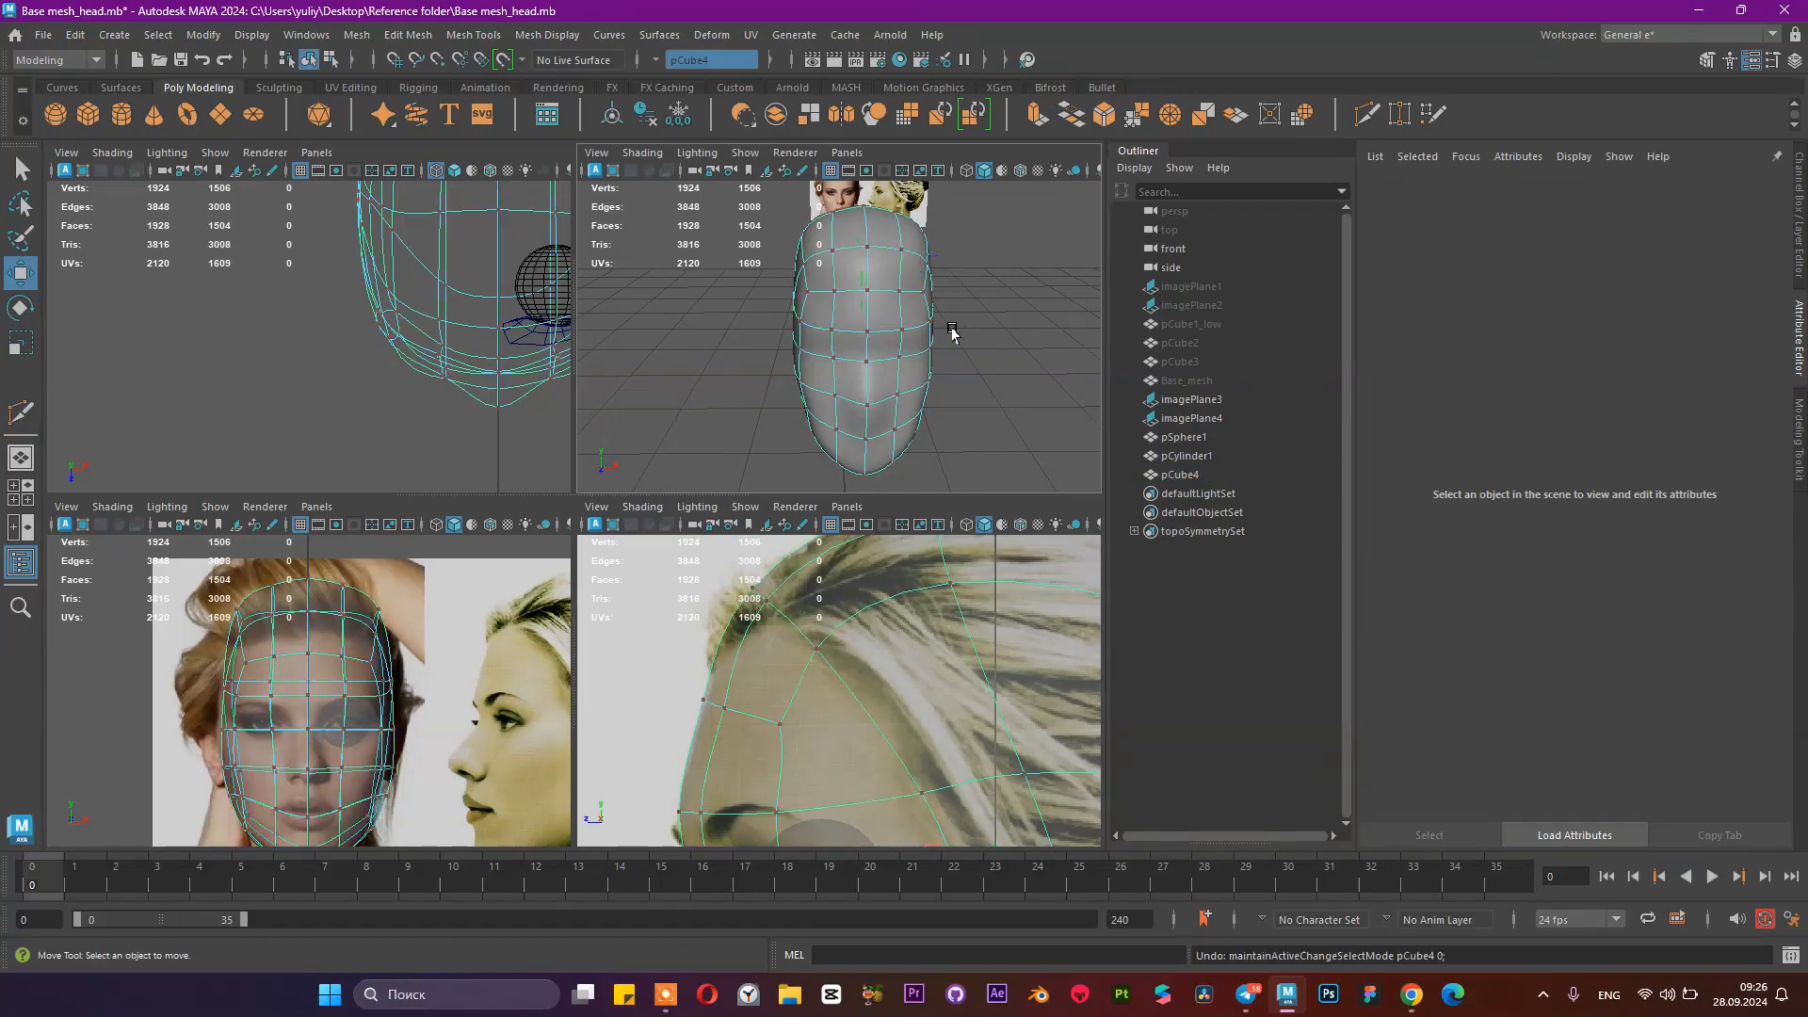
{"action": "key", "text": "ctrl+z"}
{"action": "key", "text": "ctrl+z"}
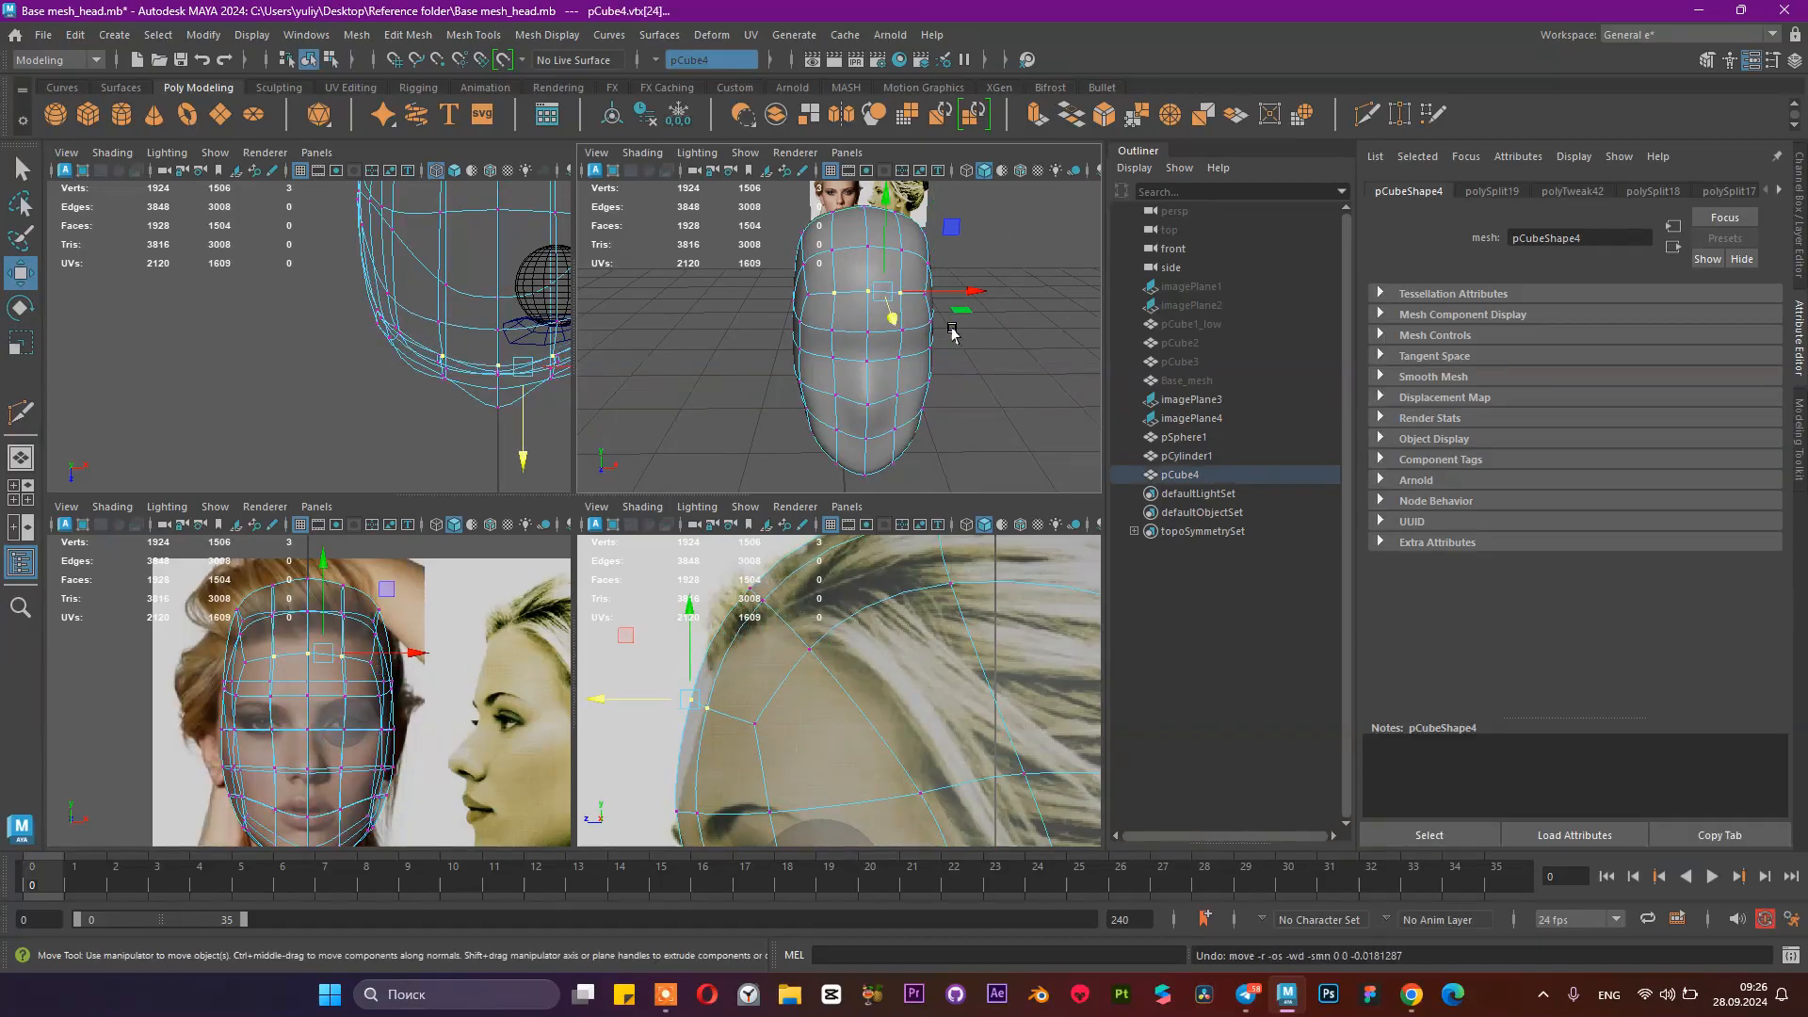
Step: Select the forehead and hairline vertices together in the side view and move them back slightly
{"action": "scroll", "coordinate": [790, 711], "scroll_direction": "down", "scroll_amount": 5}
{"action": "scroll", "coordinate": [809, 692], "scroll_direction": "up", "scroll_amount": 3}
{"action": "left_click_drag", "start_coordinate": [721, 614], "coordinate": [852, 723]}
{"action": "scroll", "coordinate": [867, 719], "scroll_direction": "up", "scroll_amount": 4}
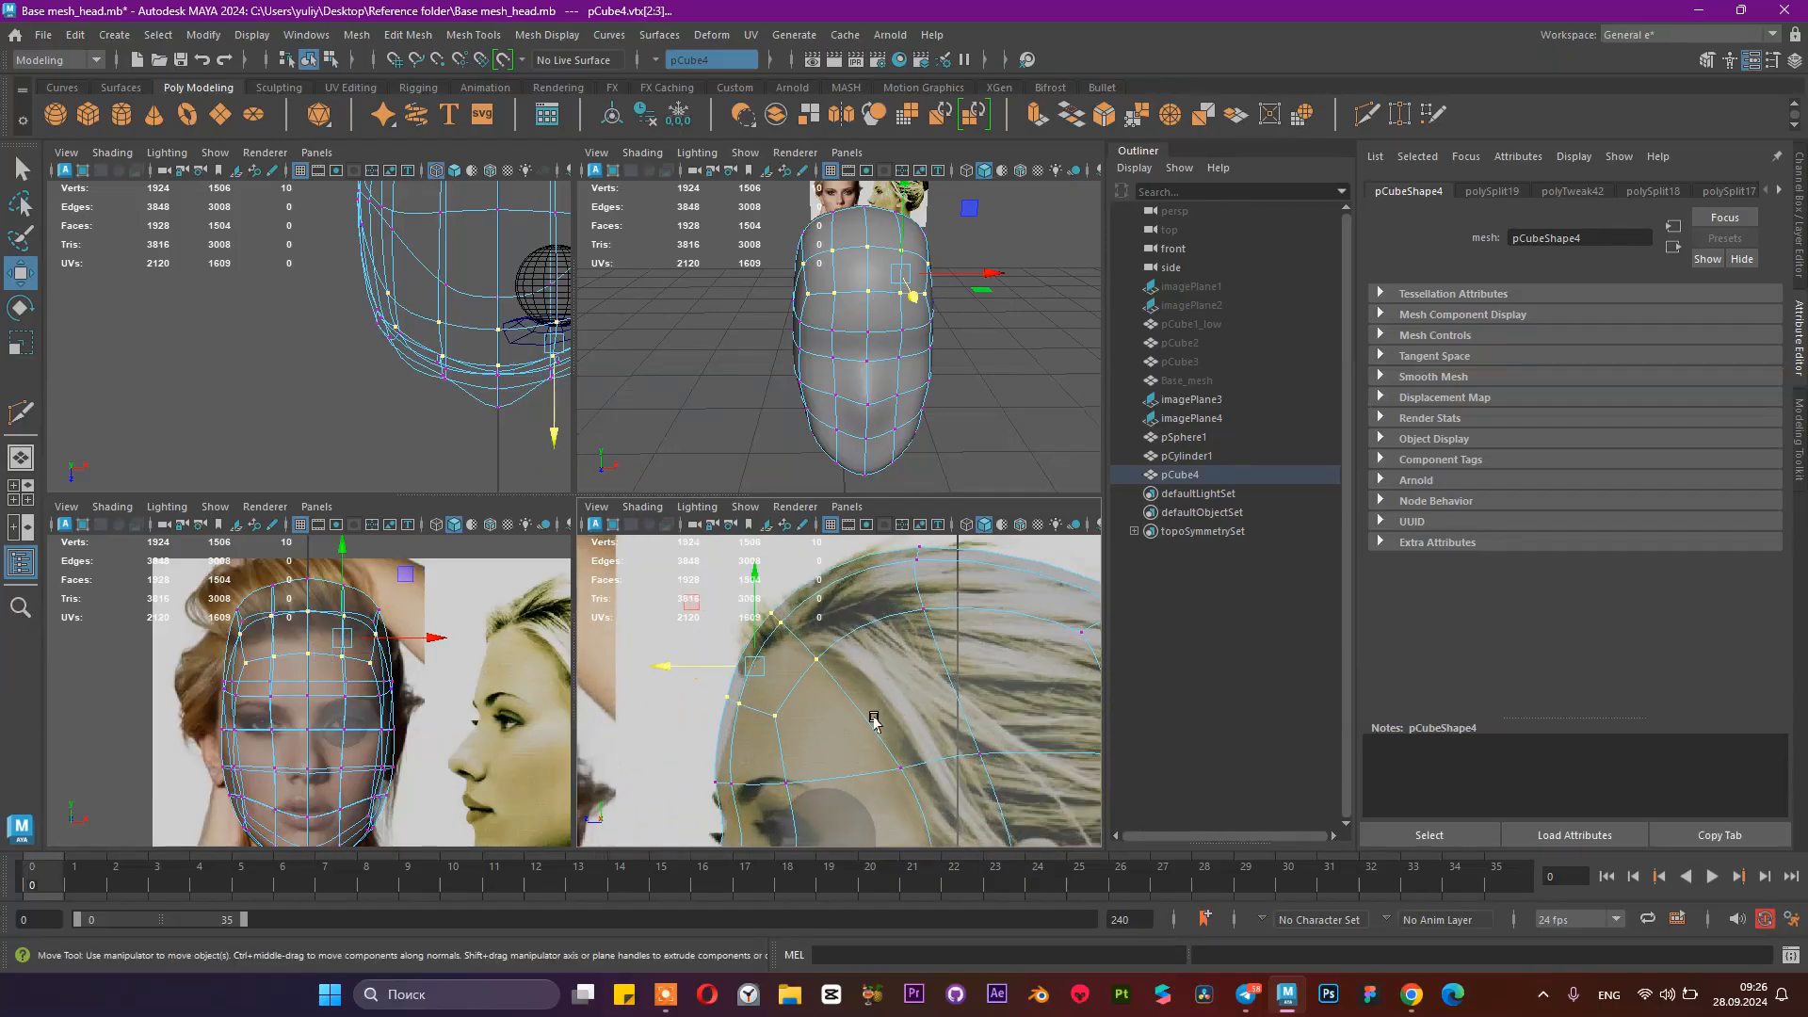
{"action": "left_click_drag", "start_coordinate": [661, 663], "coordinate": [676, 669]}
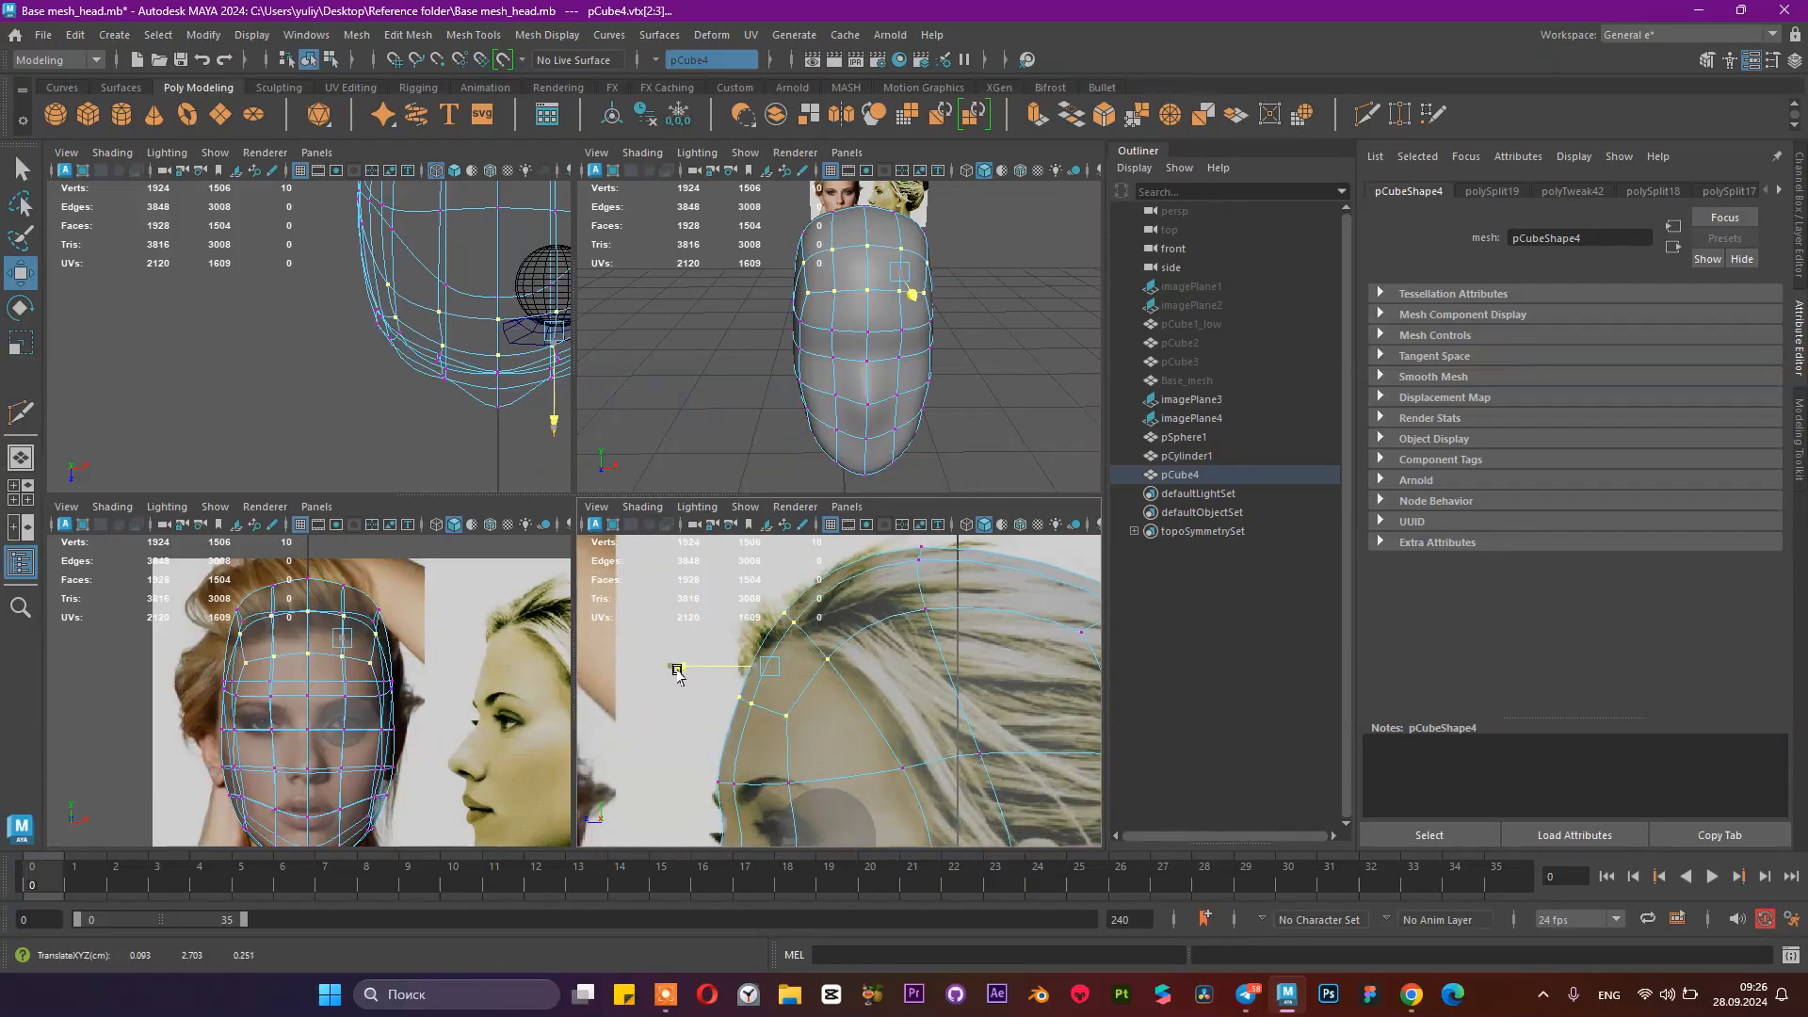
Step: Select the inner eye-level vertices in the side view and move them back toward the eyeball
{"action": "middle_click_drag", "start_coordinate": [880, 751], "coordinate": [908, 629], "text": "alt"}
{"action": "left_click_drag", "start_coordinate": [807, 650], "coordinate": [831, 676]}
{"action": "left_click_drag", "start_coordinate": [696, 669], "coordinate": [750, 730]}
{"action": "left_click", "coordinate": [835, 731]}
{"action": "left_click", "coordinate": [775, 733]}
{"action": "scroll", "coordinate": [890, 367], "scroll_direction": "up", "scroll_amount": 5}
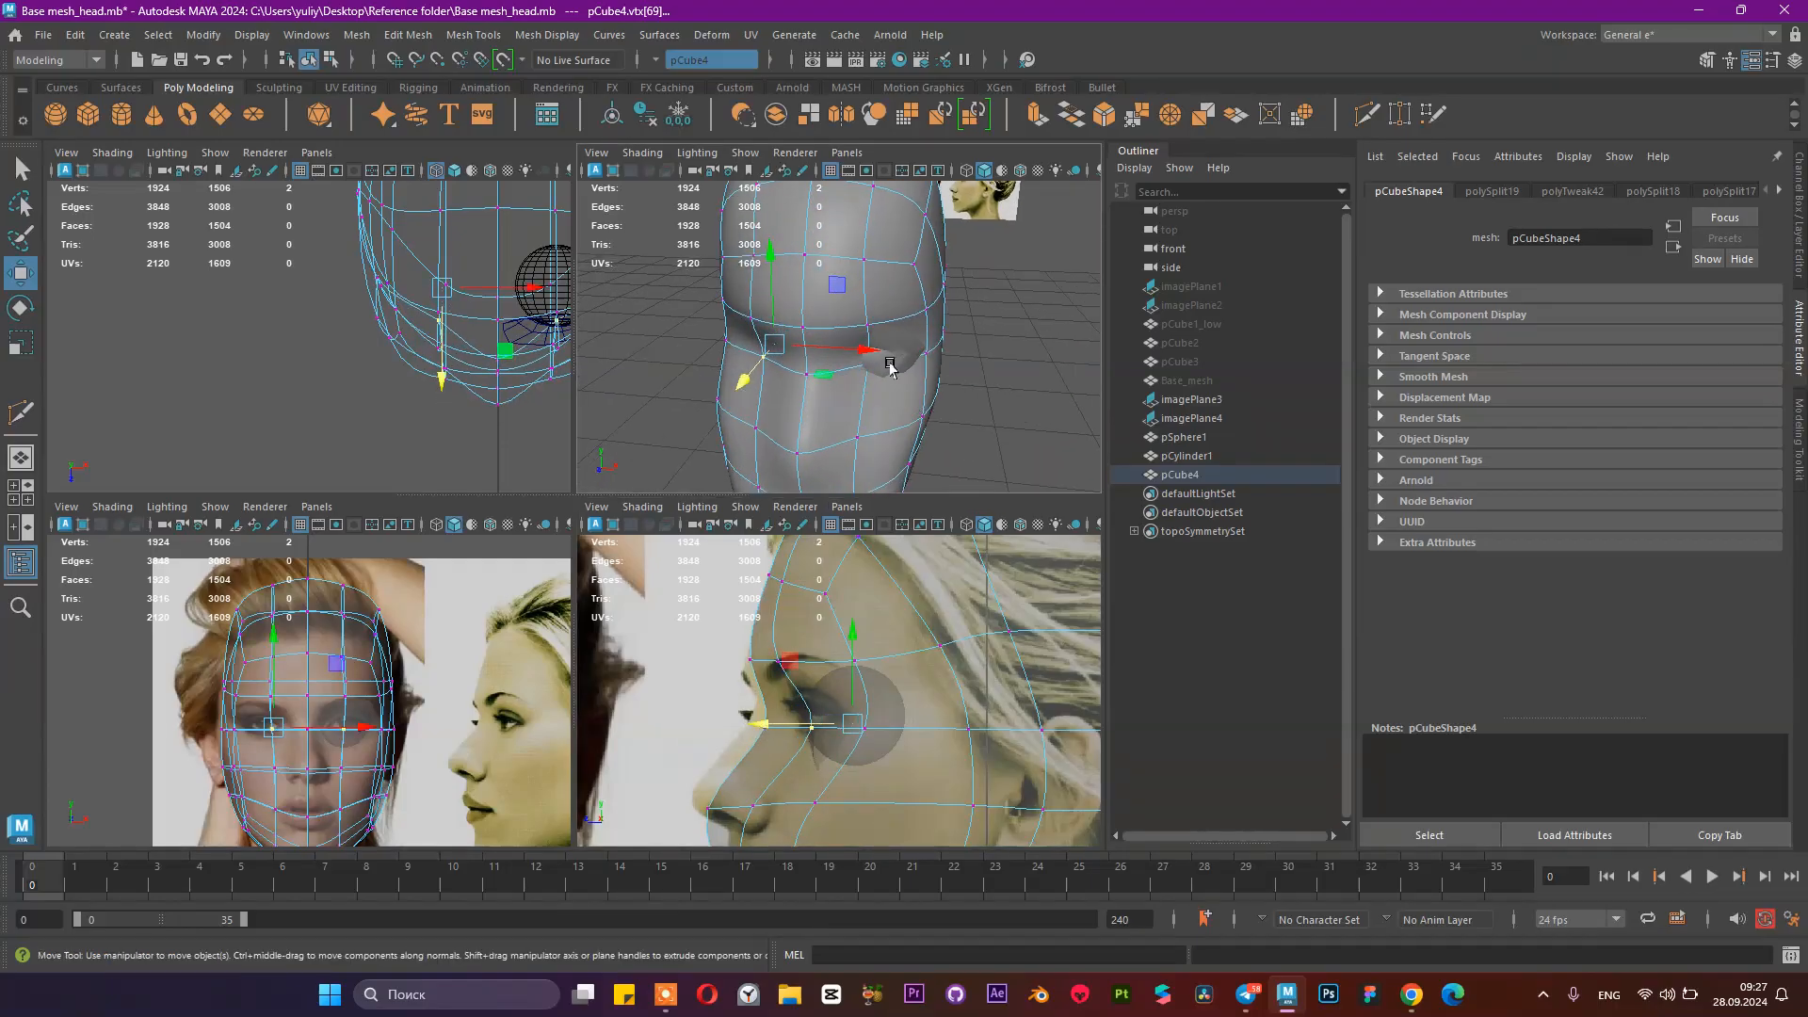
Step: Adjust the inner eye-level vertices in the perspective view to fit the surface around the eyeball
{"action": "left_click_drag", "start_coordinate": [863, 354], "coordinate": [929, 376]}
{"action": "left_click", "coordinate": [807, 375]}
{"action": "left_click", "coordinate": [865, 312]}
{"action": "left_click_drag", "start_coordinate": [876, 315], "coordinate": [1022, 390], "text": "alt"}
{"action": "middle_click_drag", "start_coordinate": [1026, 403], "coordinate": [908, 372], "text": "alt"}
{"action": "left_click_drag", "start_coordinate": [943, 406], "coordinate": [893, 420]}
{"action": "left_click", "coordinate": [948, 325]}
Step: Adjust the inner and outer eye-corner vertices in the perspective view so the surface follows the eyeball
{"action": "left_click_drag", "start_coordinate": [968, 363], "coordinate": [808, 379], "text": "alt"}
{"action": "middle_click_drag", "start_coordinate": [808, 379], "coordinate": [933, 336], "text": "alt"}
{"action": "left_click_drag", "start_coordinate": [717, 375], "coordinate": [904, 336]}
{"action": "middle_click_drag", "start_coordinate": [903, 335], "coordinate": [807, 404], "text": "alt"}
{"action": "right_click_drag", "start_coordinate": [807, 404], "coordinate": [939, 380], "text": "alt"}
{"action": "left_click_drag", "start_coordinate": [927, 332], "coordinate": [800, 376], "text": "alt"}
{"action": "middle_click_drag", "start_coordinate": [799, 376], "coordinate": [901, 367], "text": "alt"}
{"action": "left_click", "coordinate": [922, 350]}
{"action": "left_click_drag", "start_coordinate": [923, 350], "coordinate": [859, 363], "text": "alt"}
{"action": "left_click", "coordinate": [940, 343]}
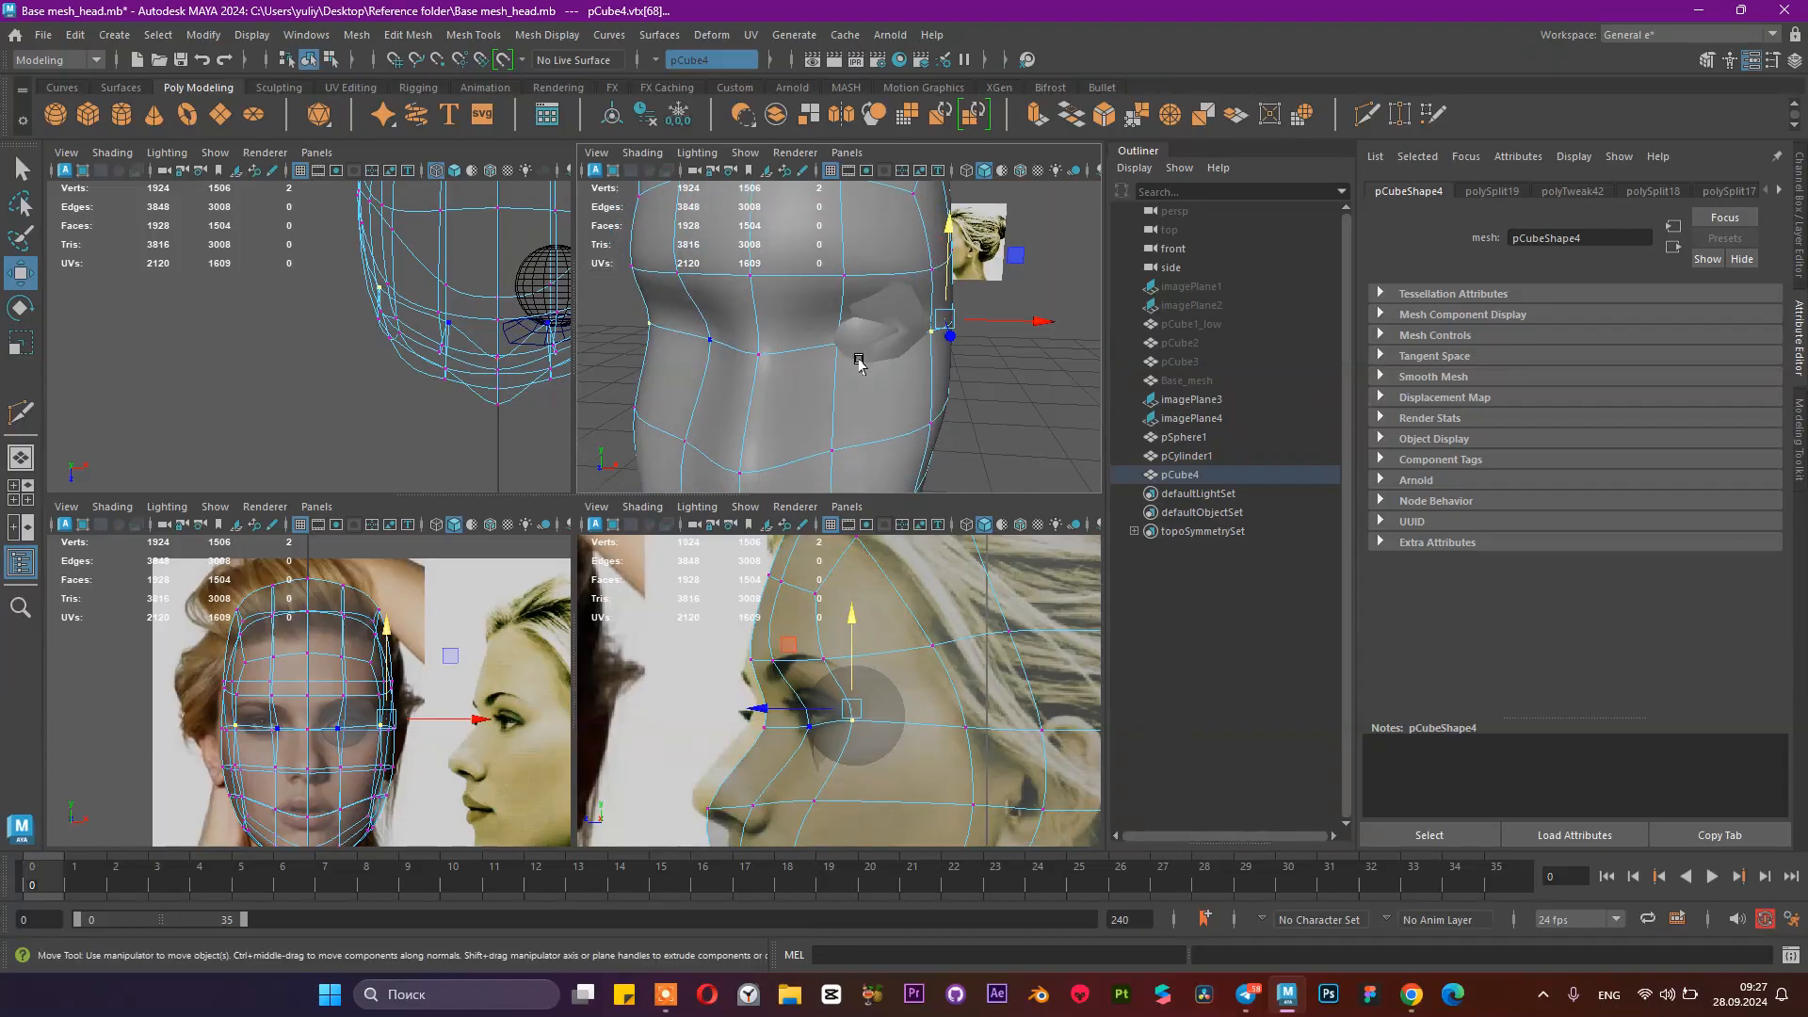
Step: Move the centre-line nose-bridge and between-brow vertices in the side view to match the profile photo
{"action": "middle_click_drag", "start_coordinate": [685, 684], "coordinate": [710, 606], "text": "alt"}
{"action": "left_click", "coordinate": [766, 650]}
{"action": "left_click", "coordinate": [783, 649]}
{"action": "left_click_drag", "start_coordinate": [783, 650], "coordinate": [664, 646]}
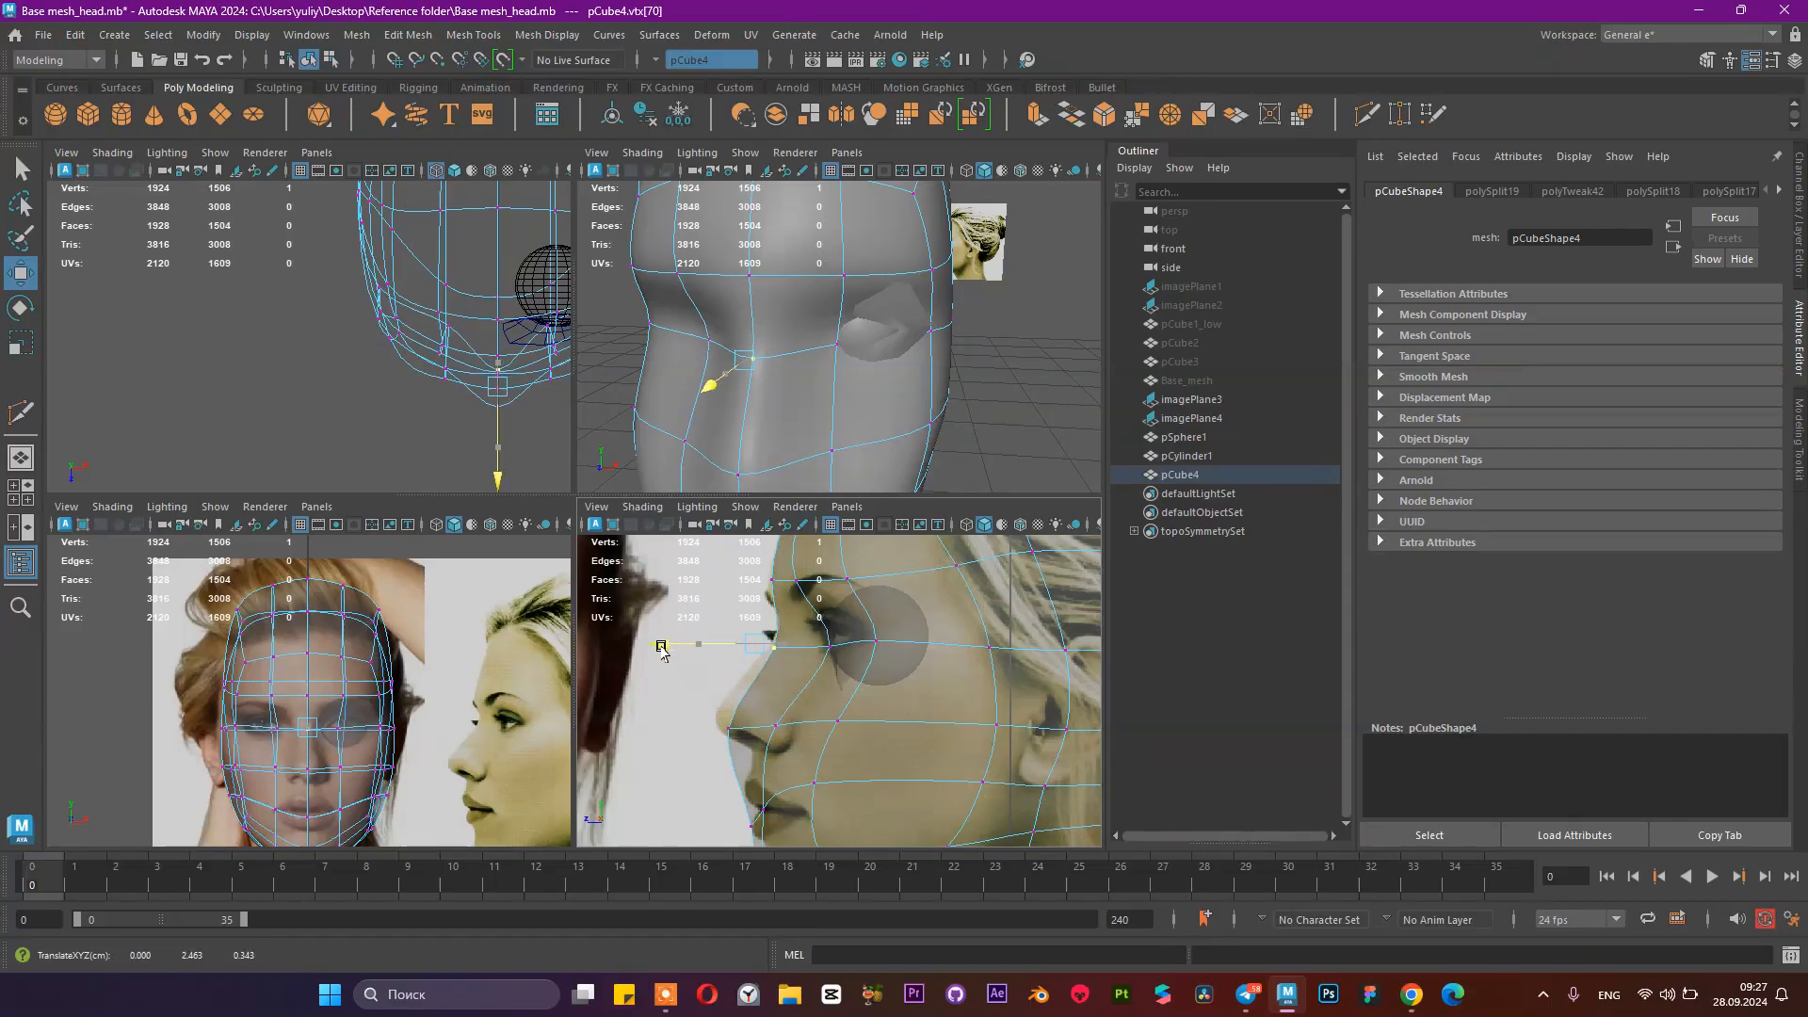
{"action": "left_click", "coordinate": [777, 567]}
{"action": "left_click", "coordinate": [768, 583]}
{"action": "left_click_drag", "start_coordinate": [684, 594], "coordinate": [660, 596]}
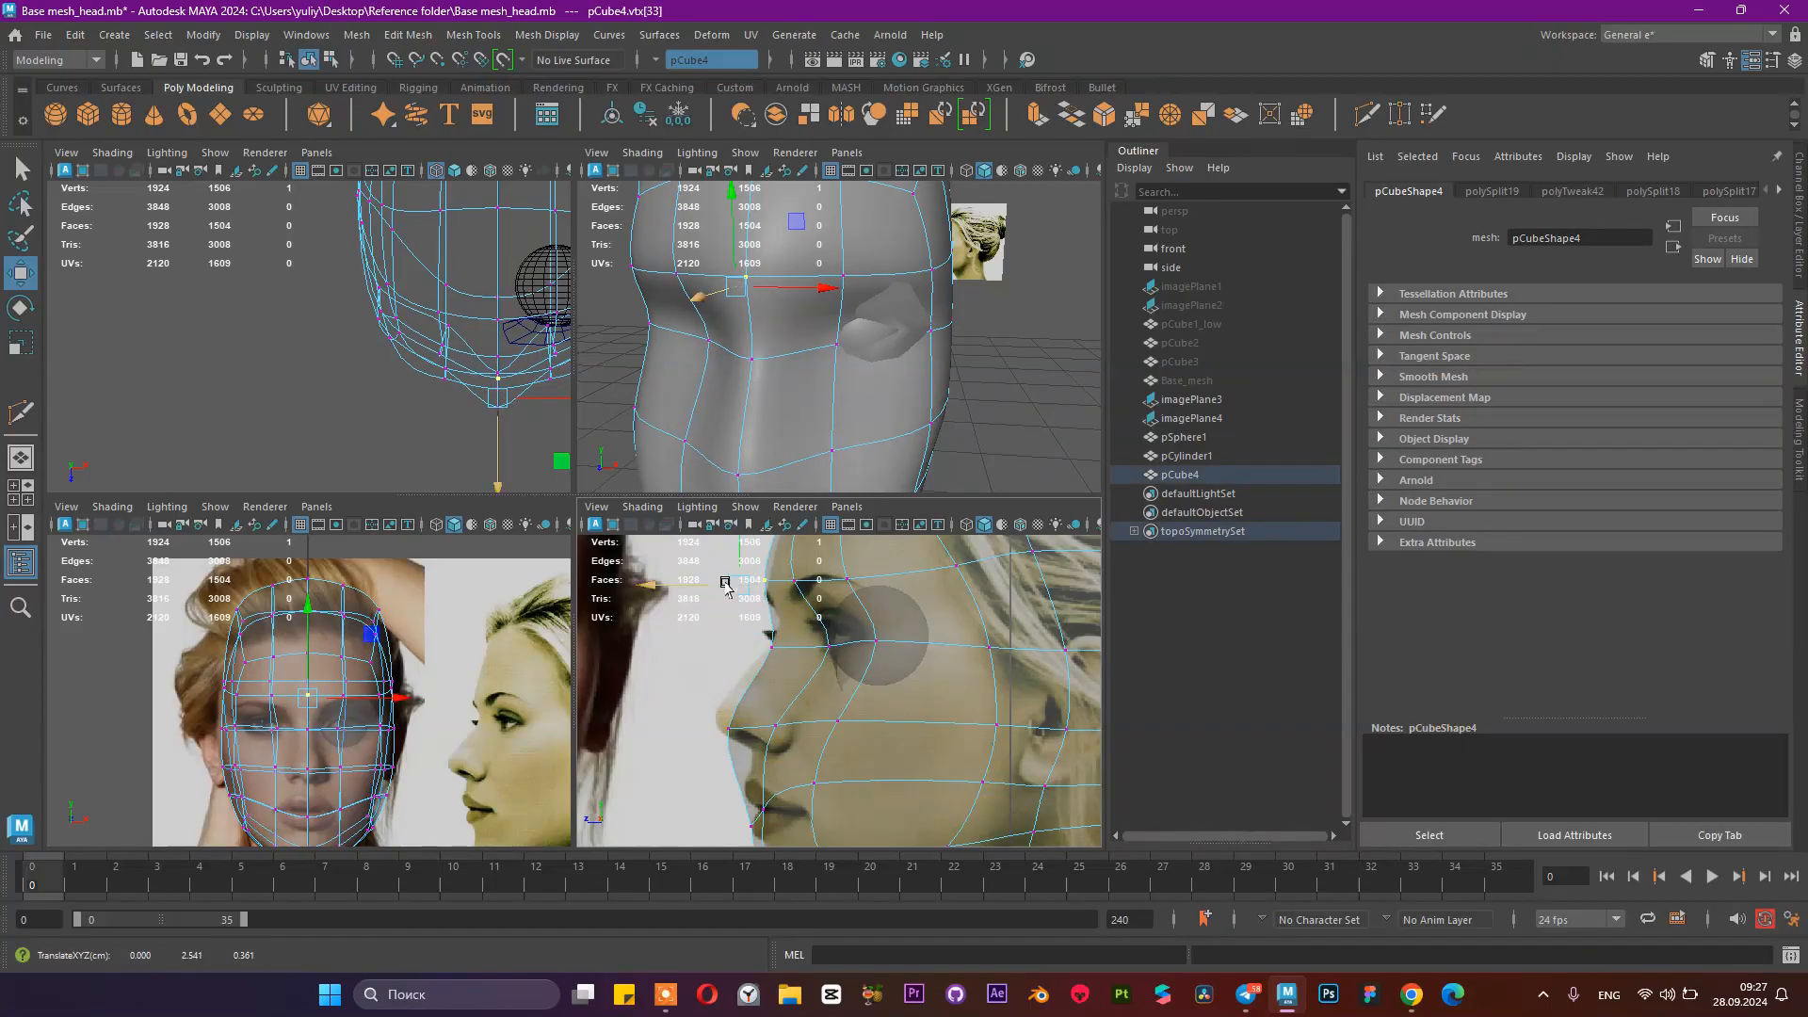
Step: Move the nose-tip vertex in the side view to match the nose in the profile photo
{"action": "left_click", "coordinate": [733, 731]}
{"action": "left_click_drag", "start_coordinate": [680, 659], "coordinate": [673, 625]}
{"action": "left_click_drag", "start_coordinate": [646, 701], "coordinate": [740, 697]}
Step: Select the mouth-level front vertices in the side view and move them up to the lips in the photo
{"action": "middle_click_drag", "start_coordinate": [836, 662], "coordinate": [852, 580], "text": "alt"}
{"action": "left_click", "coordinate": [761, 741]}
{"action": "left_click", "coordinate": [670, 672]}
{"action": "left_click_drag", "start_coordinate": [682, 685], "coordinate": [791, 761]}
{"action": "left_click_drag", "start_coordinate": [781, 633], "coordinate": [780, 594]}
Step: Select the chin vertices in the side view and move them up and slightly back to the chin outline
{"action": "middle_click_drag", "start_coordinate": [803, 767], "coordinate": [803, 665], "text": "alt"}
{"action": "left_click_drag", "start_coordinate": [809, 730], "coordinate": [894, 790]}
{"action": "left_click_drag", "start_coordinate": [825, 657], "coordinate": [824, 636]}
{"action": "left_click_drag", "start_coordinate": [744, 722], "coordinate": [752, 722]}
Step: Return the head mesh to object mode, check its overall shape, and save the scene
{"action": "scroll", "coordinate": [851, 373], "scroll_direction": "down", "scroll_amount": 5}
{"action": "left_click_drag", "start_coordinate": [827, 360], "coordinate": [851, 347], "text": "alt"}
{"action": "right_click_drag", "start_coordinate": [849, 343], "coordinate": [952, 288]}
{"action": "left_click", "coordinate": [935, 382]}
{"action": "left_click_drag", "start_coordinate": [936, 383], "coordinate": [870, 397], "text": "alt"}
{"action": "key", "text": "ctrl+s"}
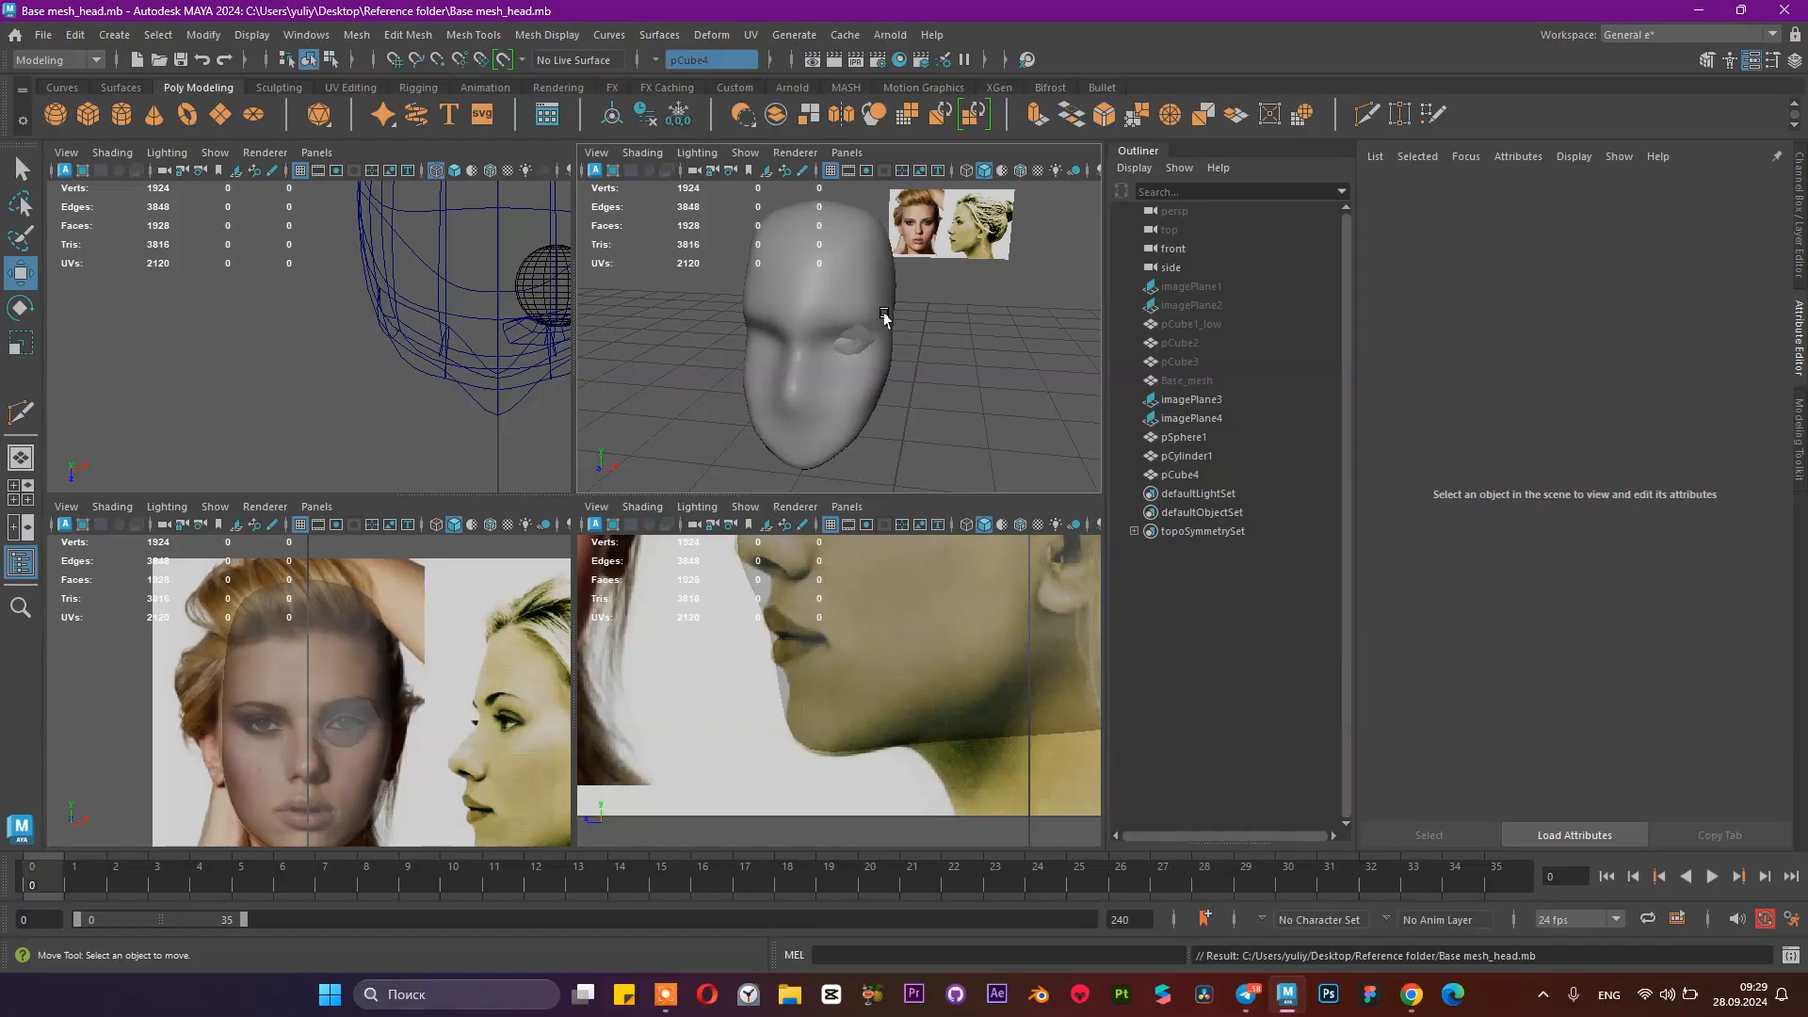
{"action": "left_click", "coordinate": [1543, 995]}
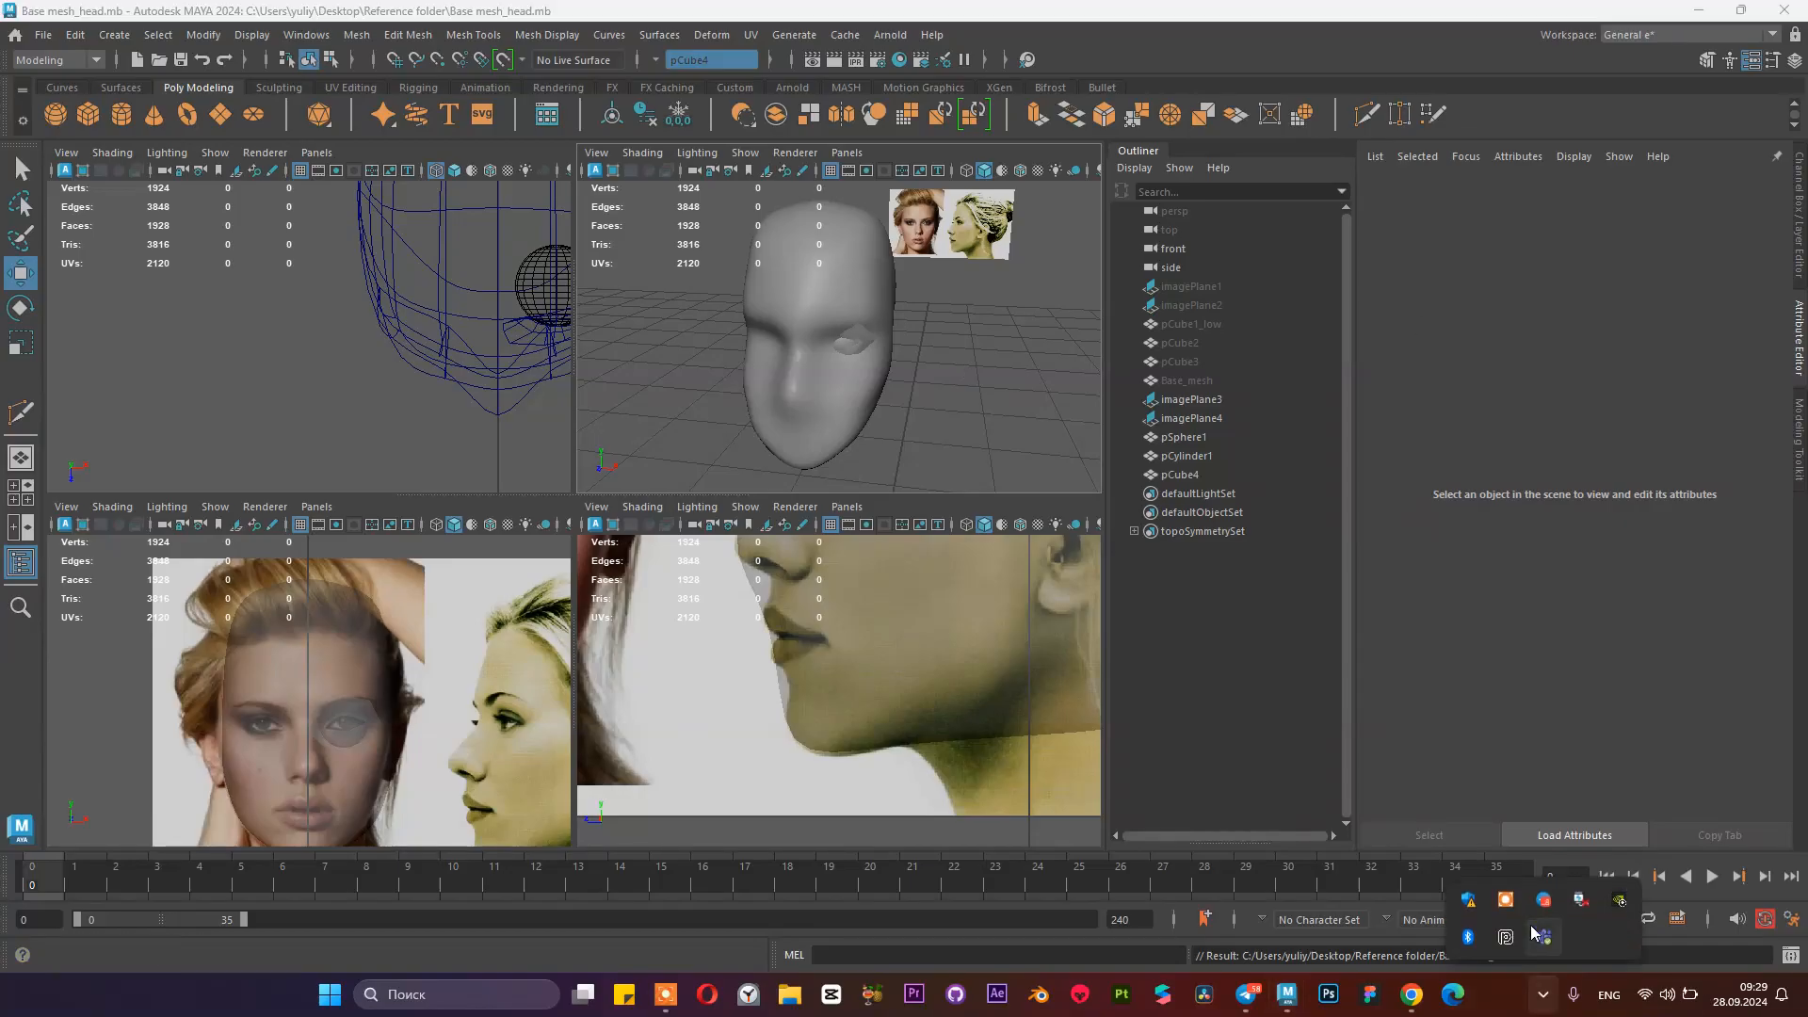
{"action": "left_click", "coordinate": [1507, 901]}
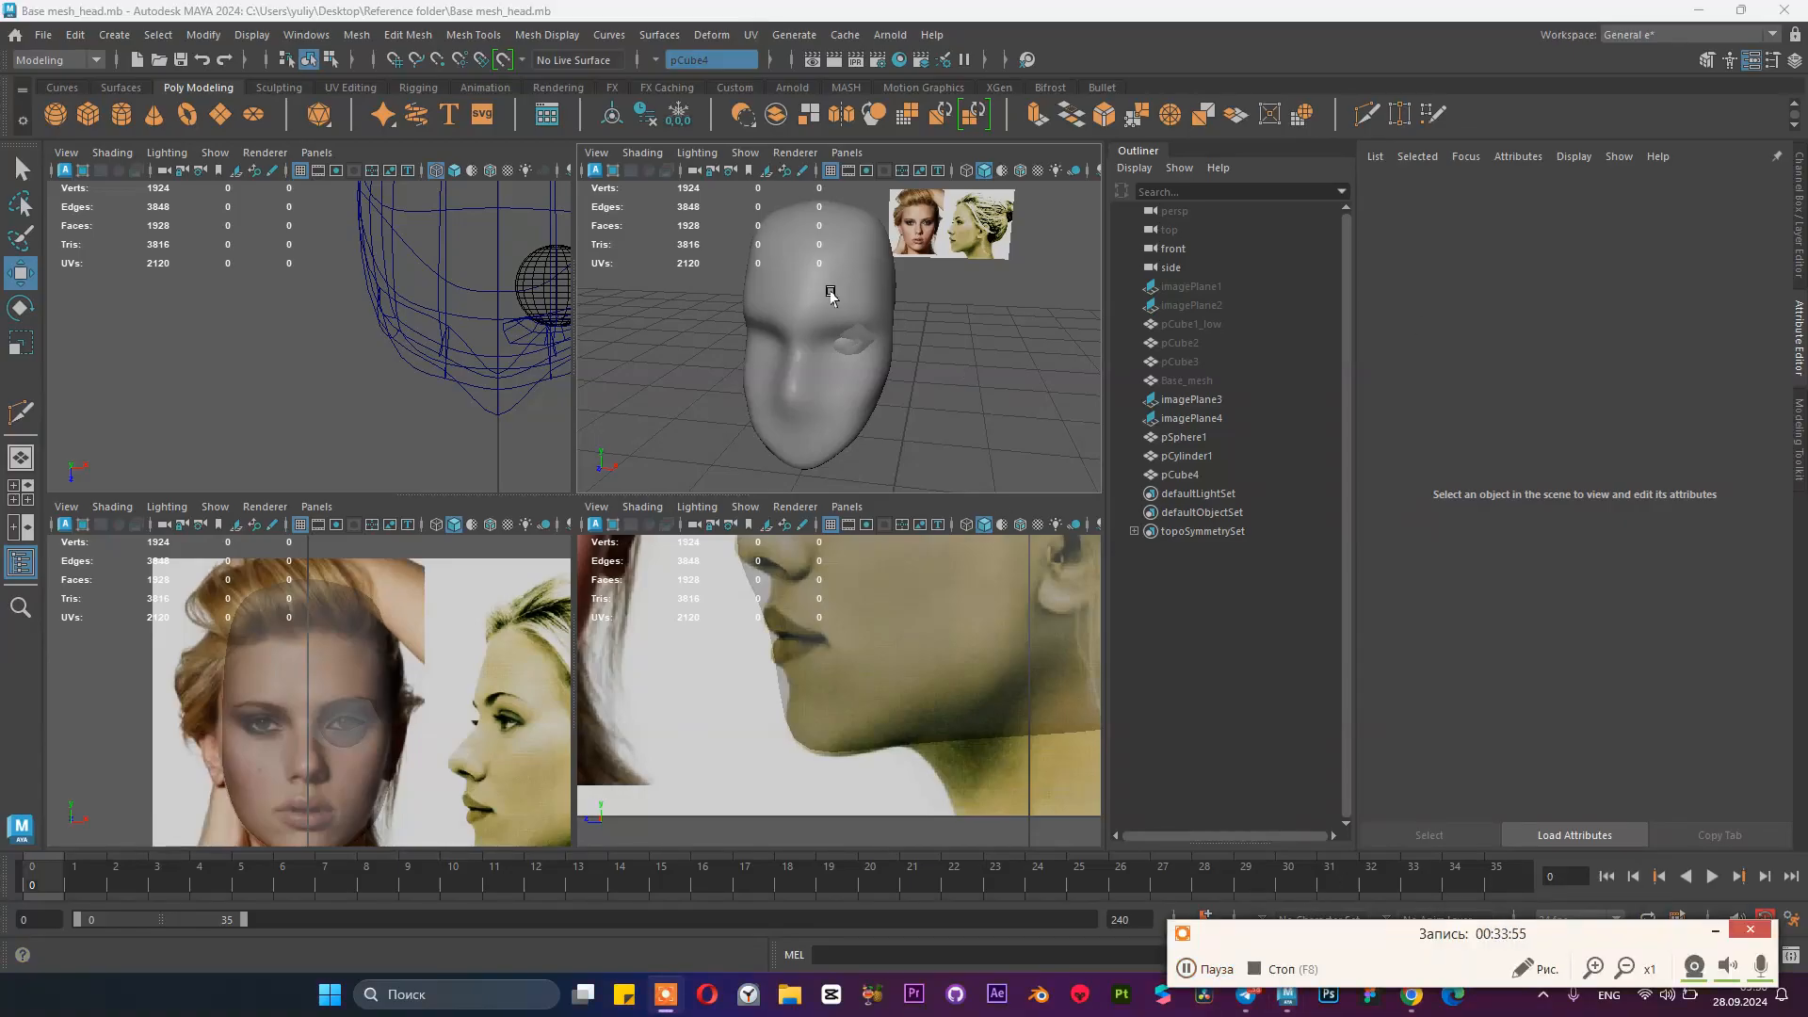
Step: Switch the head mesh to vertex editing and move the outer eye-corner vertices to fit around the eyeball
{"action": "left_click", "coordinate": [852, 344]}
{"action": "scroll", "coordinate": [857, 346], "scroll_direction": "up", "scroll_amount": 3}
{"action": "right_click_drag", "start_coordinate": [848, 360], "coordinate": [753, 374]}
{"action": "left_click_drag", "start_coordinate": [921, 341], "coordinate": [824, 396]}
{"action": "scroll", "coordinate": [932, 349], "scroll_direction": "up", "scroll_amount": 3}
{"action": "left_click", "coordinate": [937, 346]}
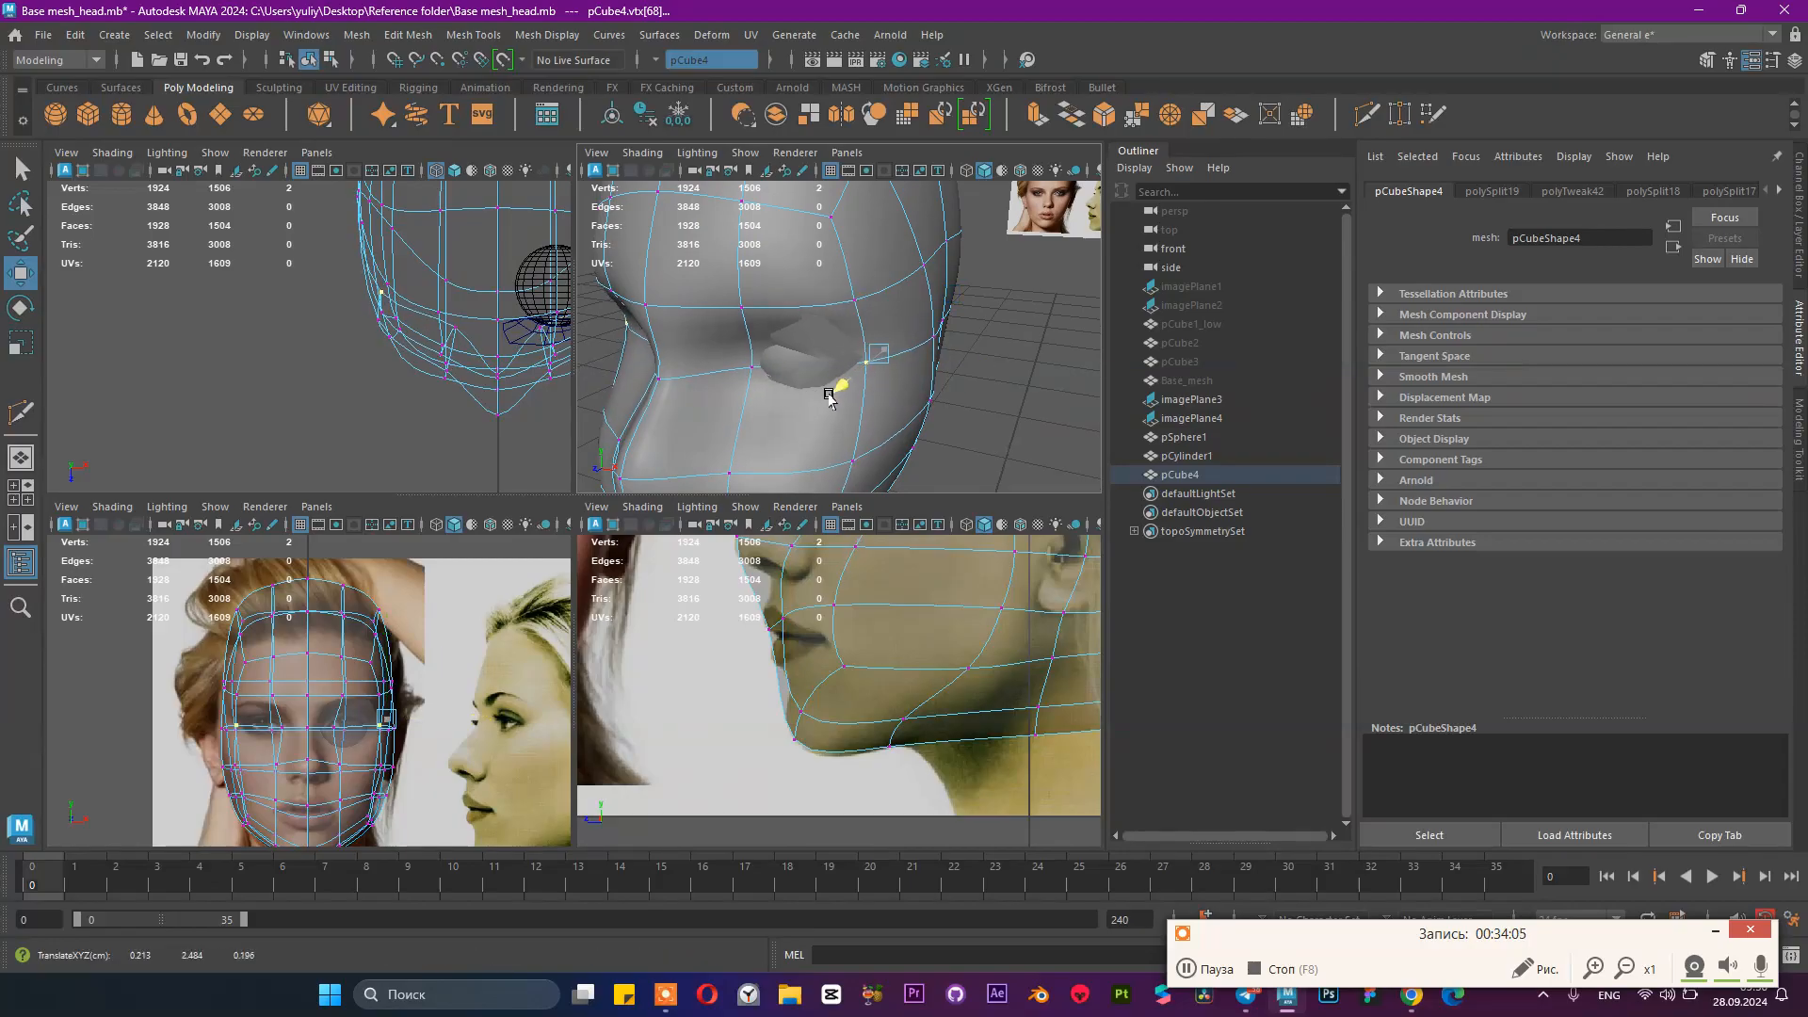
Step: Adjust the outer brow vertices and the inner eye-corner vertices in the perspective view
{"action": "left_click", "coordinate": [863, 301]}
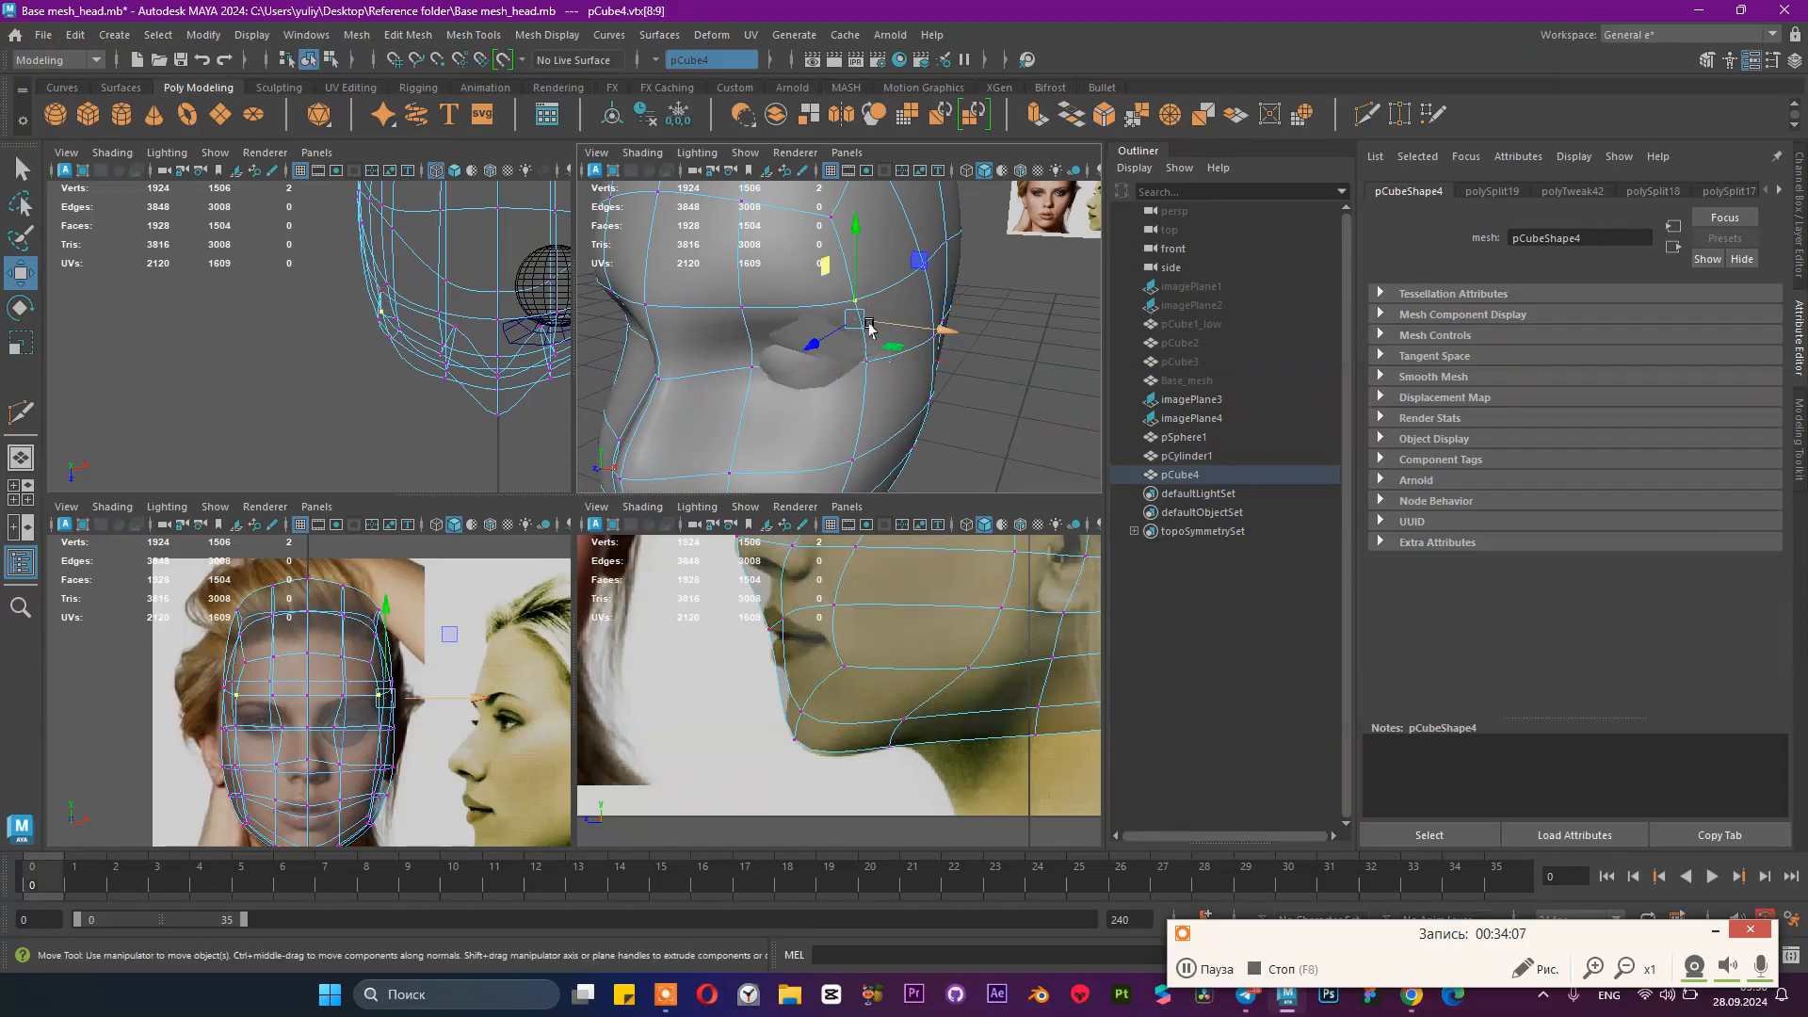
{"action": "left_click", "coordinate": [757, 346]}
{"action": "left_click_drag", "start_coordinate": [941, 442], "coordinate": [812, 403], "text": "alt"}
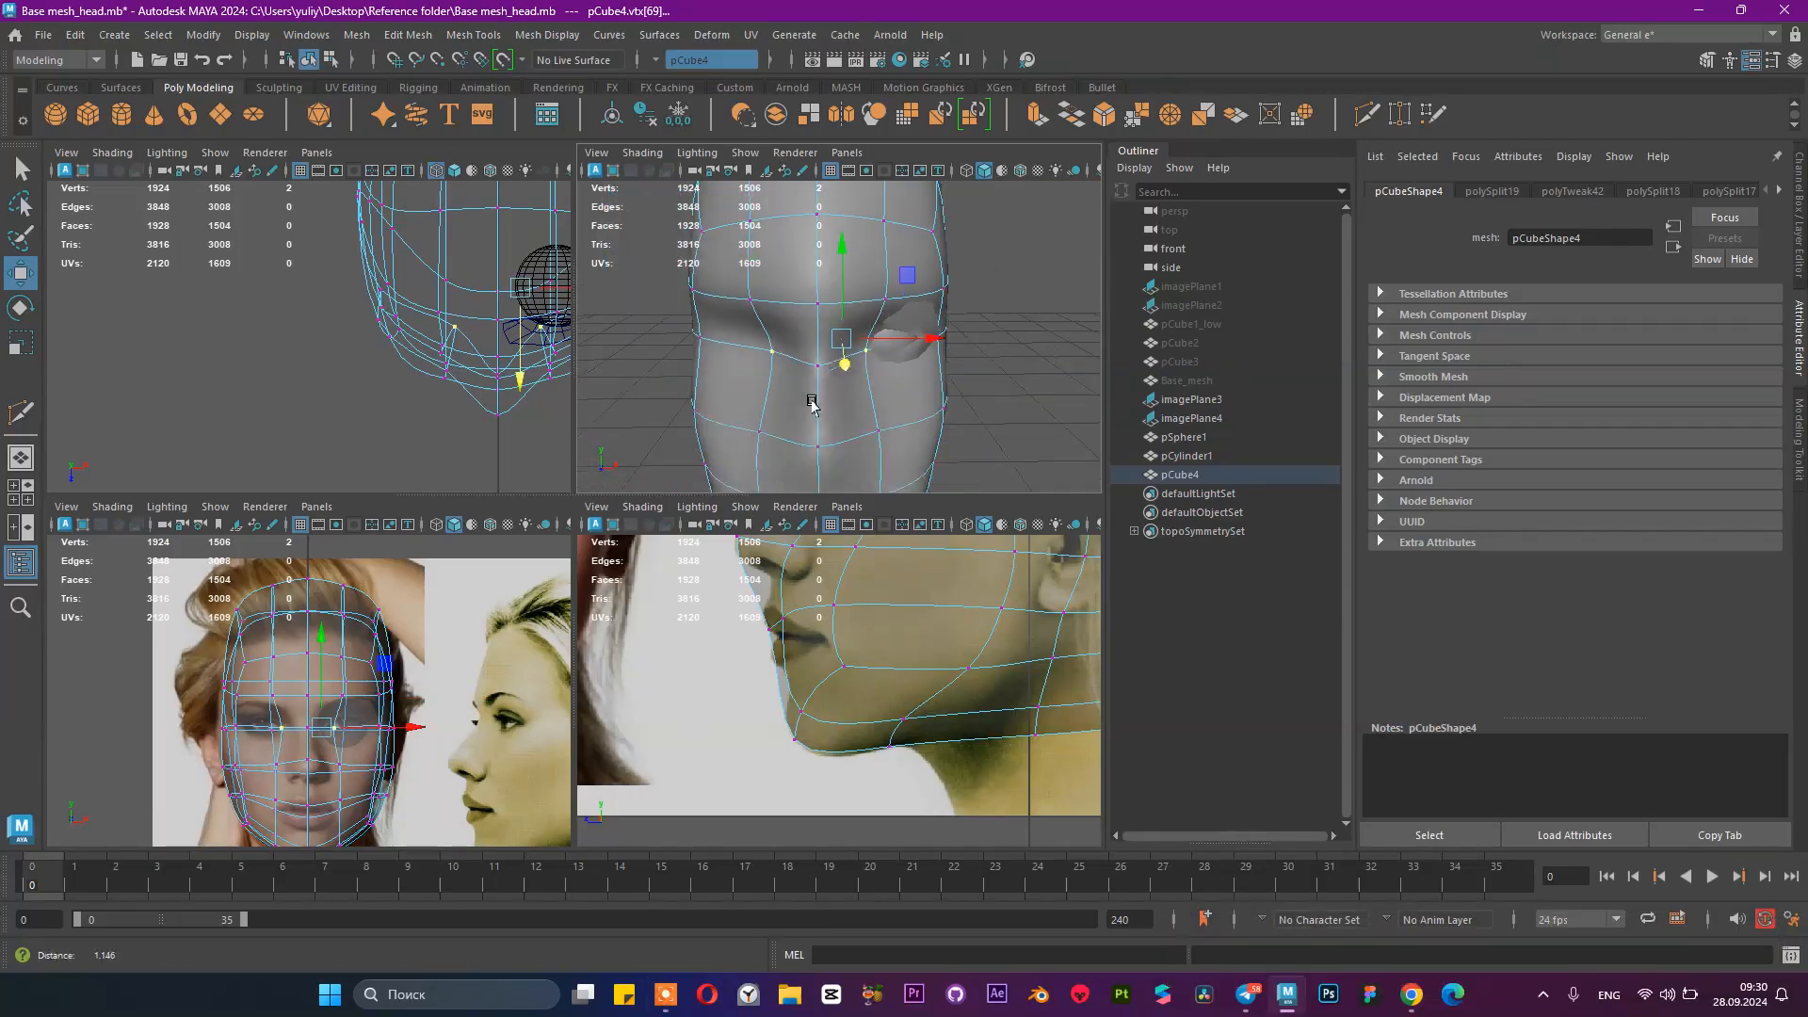
Step: Insert a vertical edge loop with Multi-Cut between the nose centre line and the inner eye corner
{"action": "right_click_drag", "start_coordinate": [811, 403], "coordinate": [795, 408]}
{"action": "right_click_drag", "start_coordinate": [935, 382], "coordinate": [937, 378]}
{"action": "right_click", "coordinate": [857, 405], "text": "shift"}
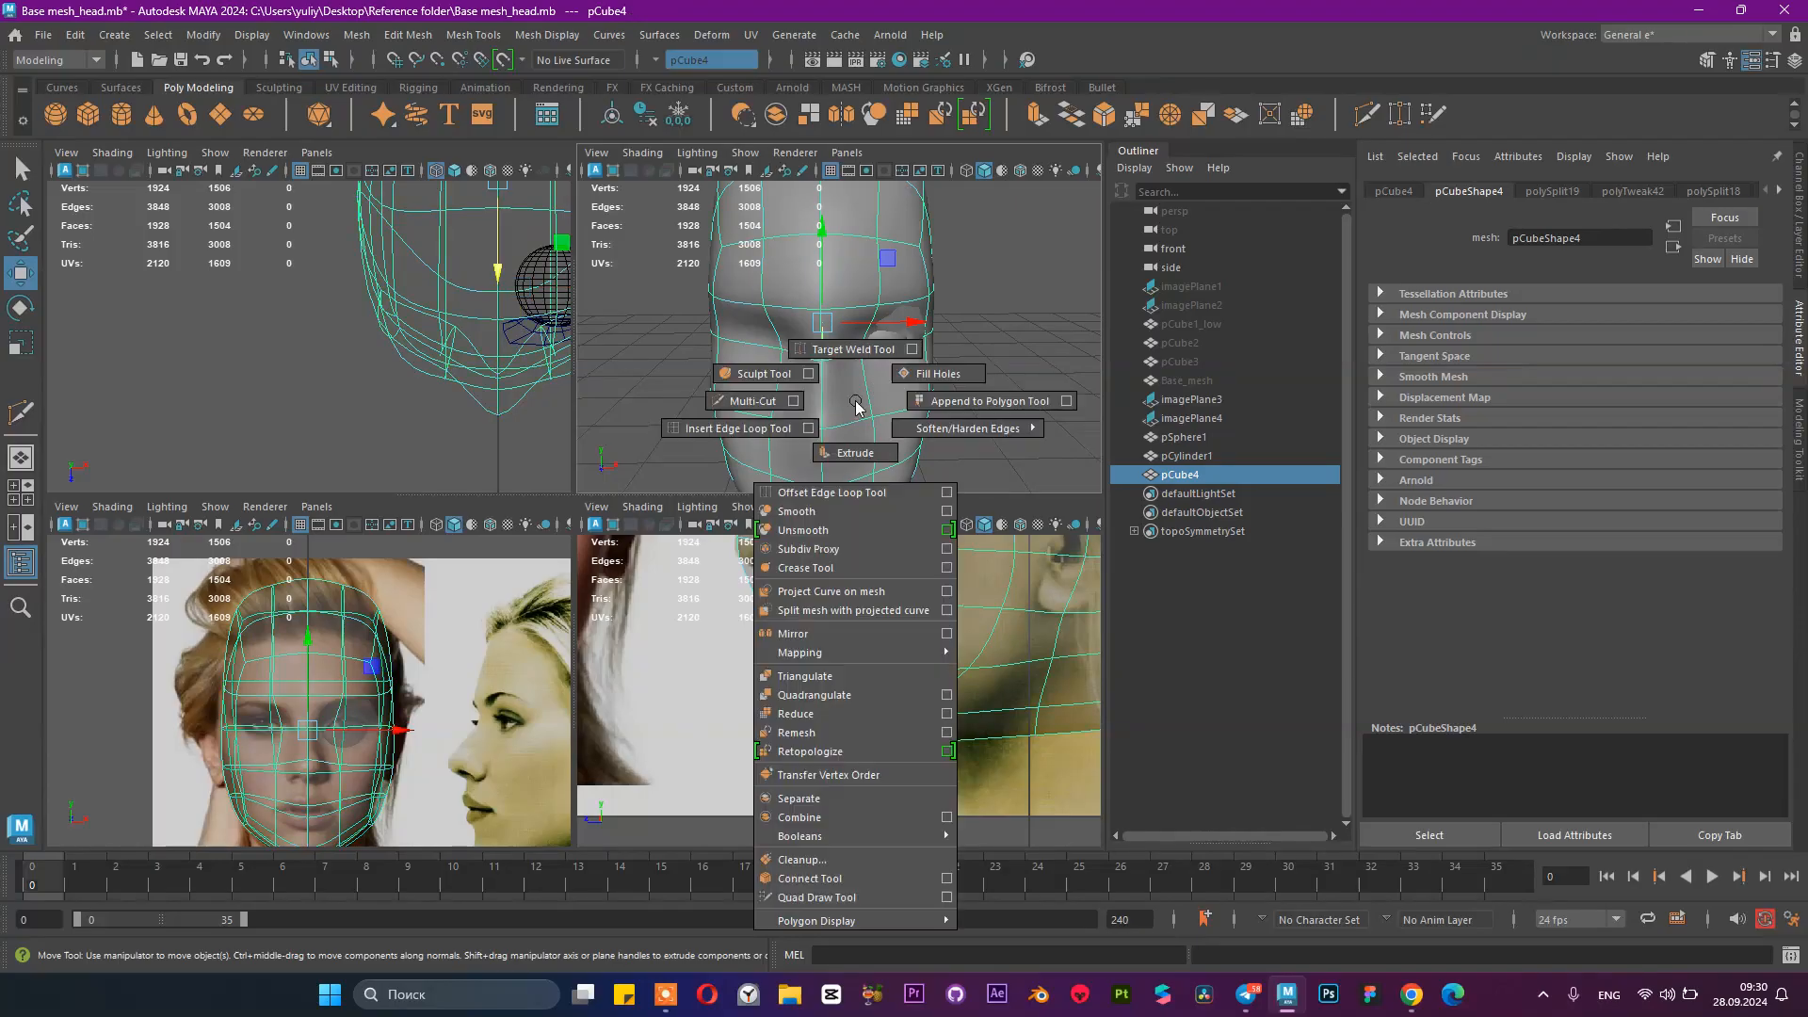
{"action": "left_click", "coordinate": [753, 401]}
{"action": "left_click", "coordinate": [847, 353], "text": "ctrl"}
{"action": "mouse_move", "coordinate": [847, 354]}
{"action": "left_mouse_down", "text": "alt"}
{"action": "mouse_move", "coordinate": [885, 363]}
{"action": "mouse_move", "coordinate": [827, 367]}
{"action": "left_mouse_up", "text": "alt"}
{"action": "key", "text": "q"}
{"action": "right_click_drag", "start_coordinate": [815, 353], "coordinate": [764, 356]}
{"action": "left_click_drag", "start_coordinate": [761, 359], "coordinate": [723, 359], "text": "alt"}
{"action": "scroll", "coordinate": [805, 370], "scroll_direction": "up", "scroll_amount": 4}
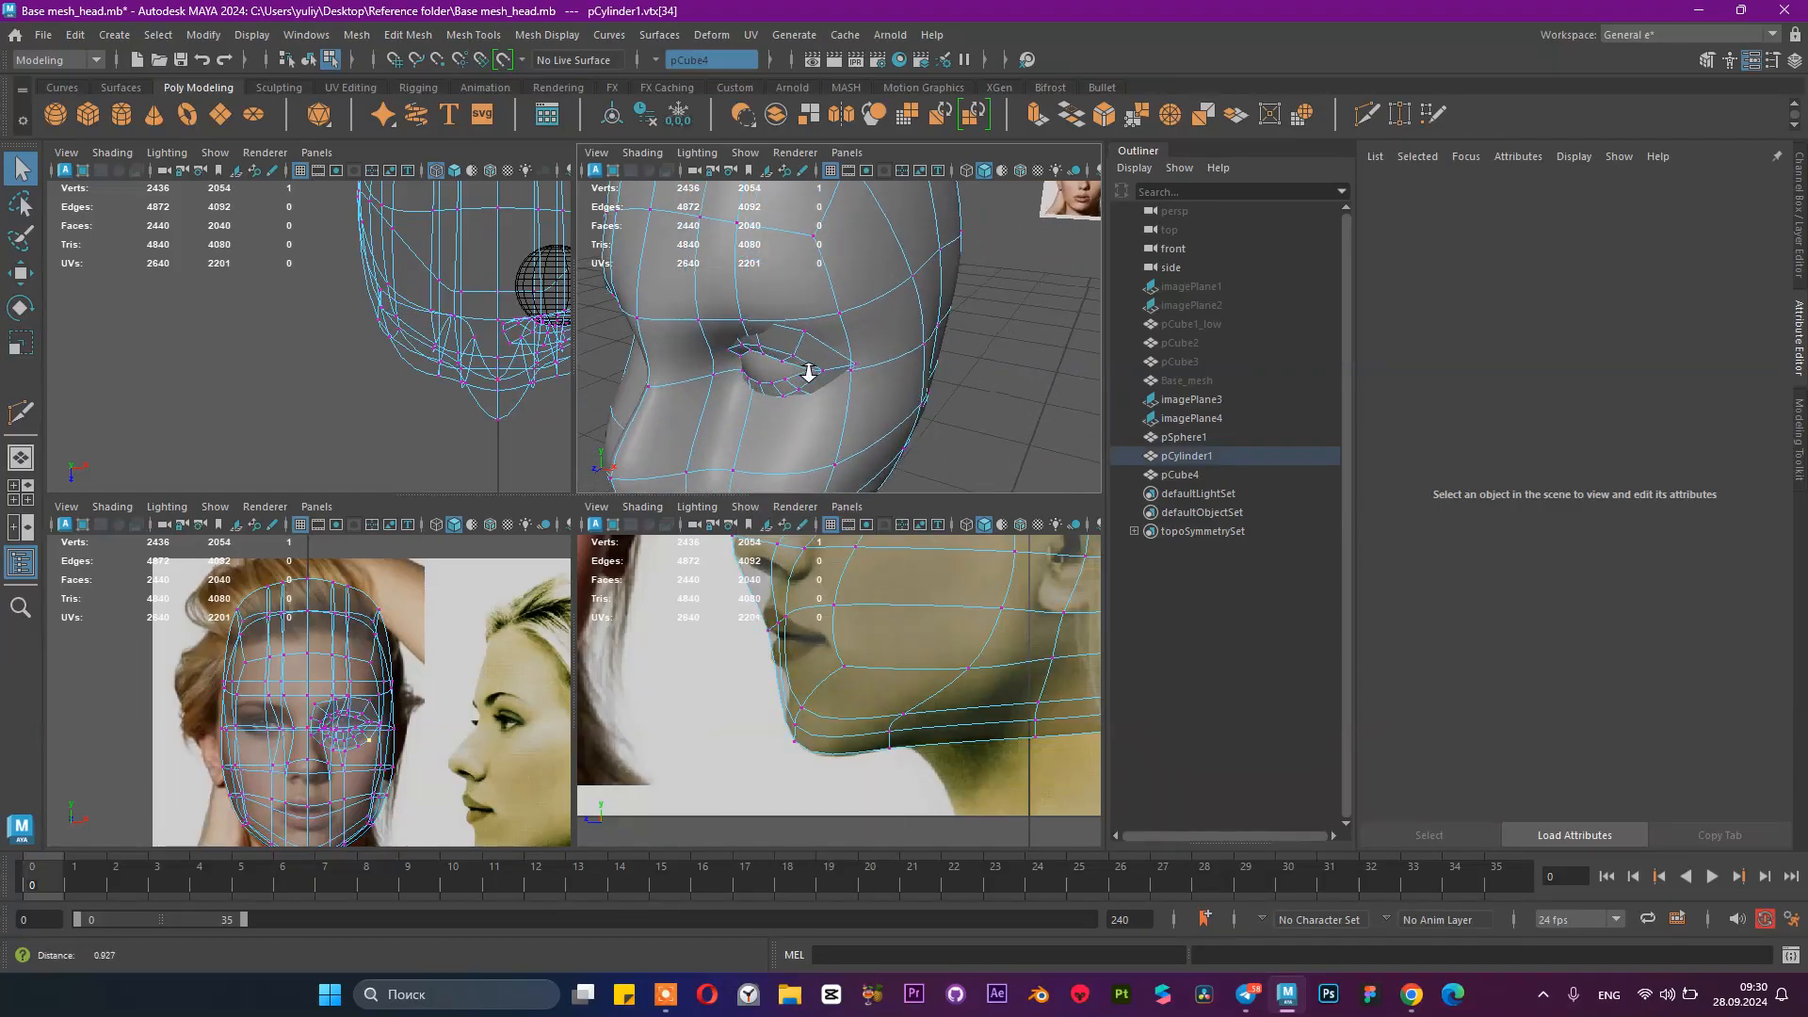
{"action": "right_click_drag", "start_coordinate": [888, 286], "coordinate": [994, 211]}
Step: Reposition the head mesh's vertices between the nose bridge and inner eye corner to round out the nose side
{"action": "right_click_drag", "start_coordinate": [787, 274], "coordinate": [727, 281]}
{"action": "left_click", "coordinate": [756, 390]}
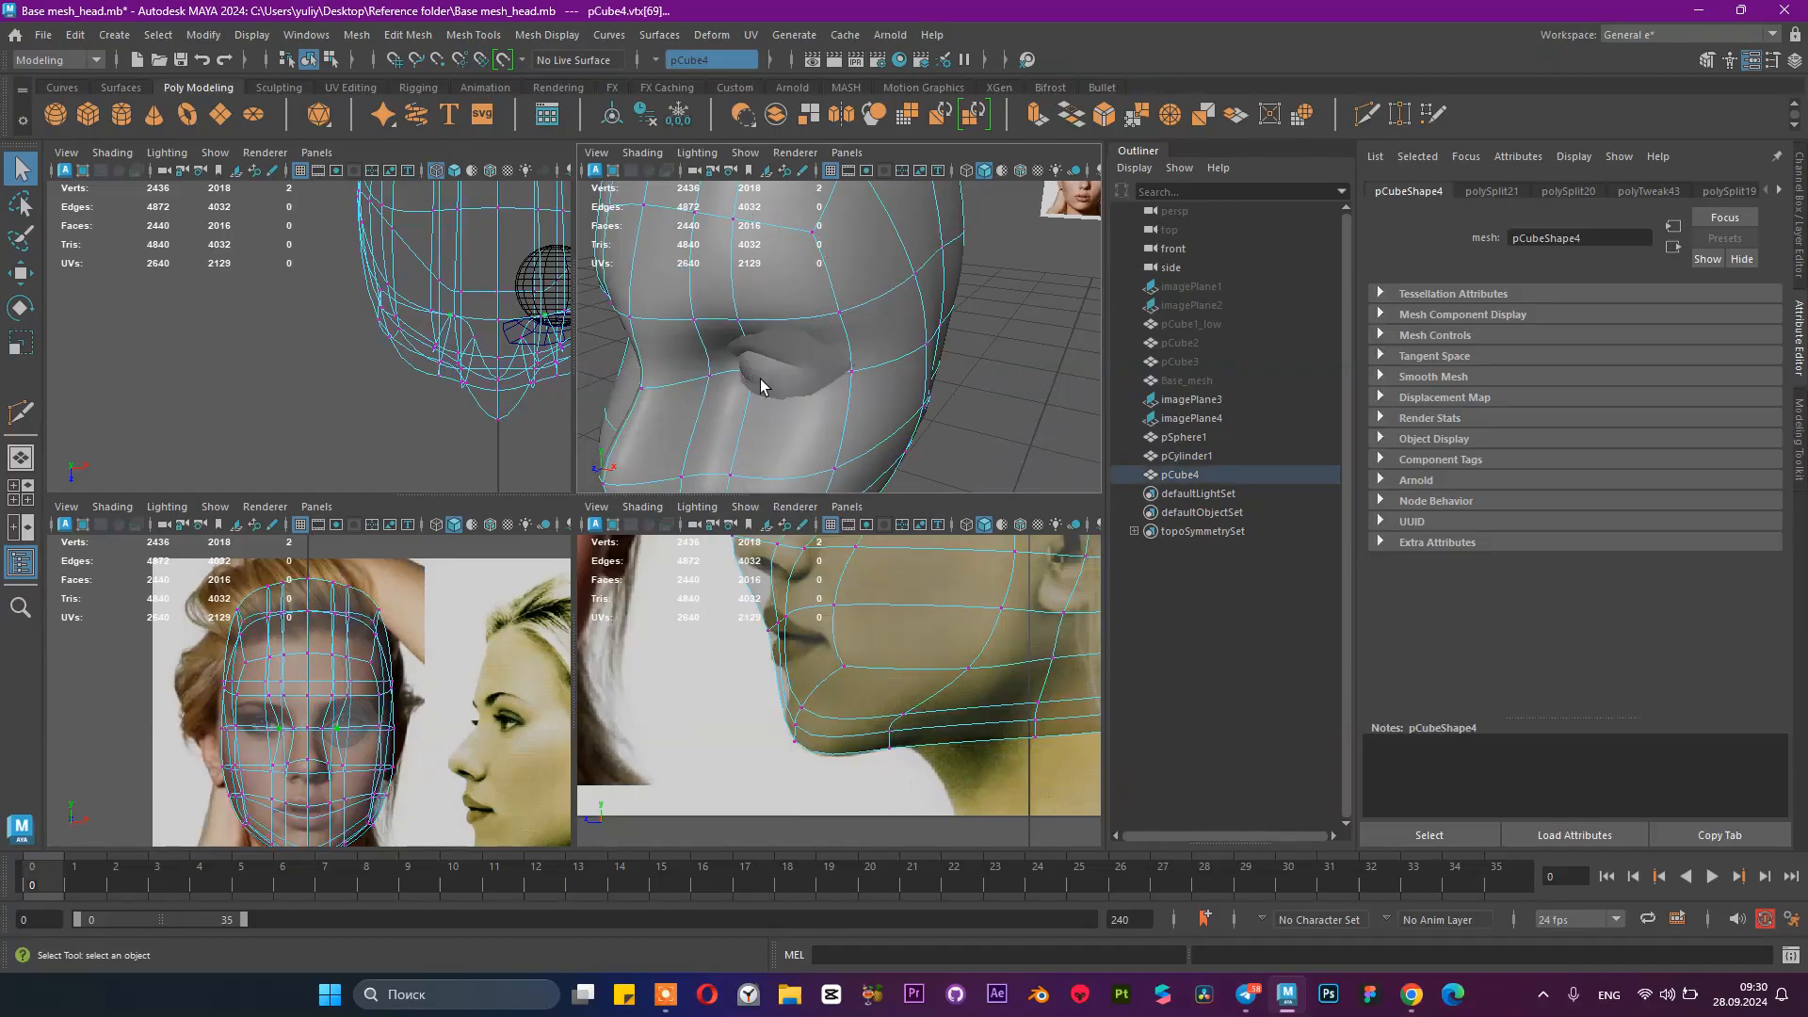
{"action": "key", "text": "w"}
{"action": "left_click_drag", "start_coordinate": [706, 384], "coordinate": [892, 403]}
{"action": "left_click", "coordinate": [749, 394]}
{"action": "left_click", "coordinate": [730, 344]}
{"action": "left_click", "coordinate": [880, 415]}
{"action": "left_click_drag", "start_coordinate": [750, 386], "coordinate": [943, 363], "text": "alt"}
{"action": "left_click", "coordinate": [841, 374]}
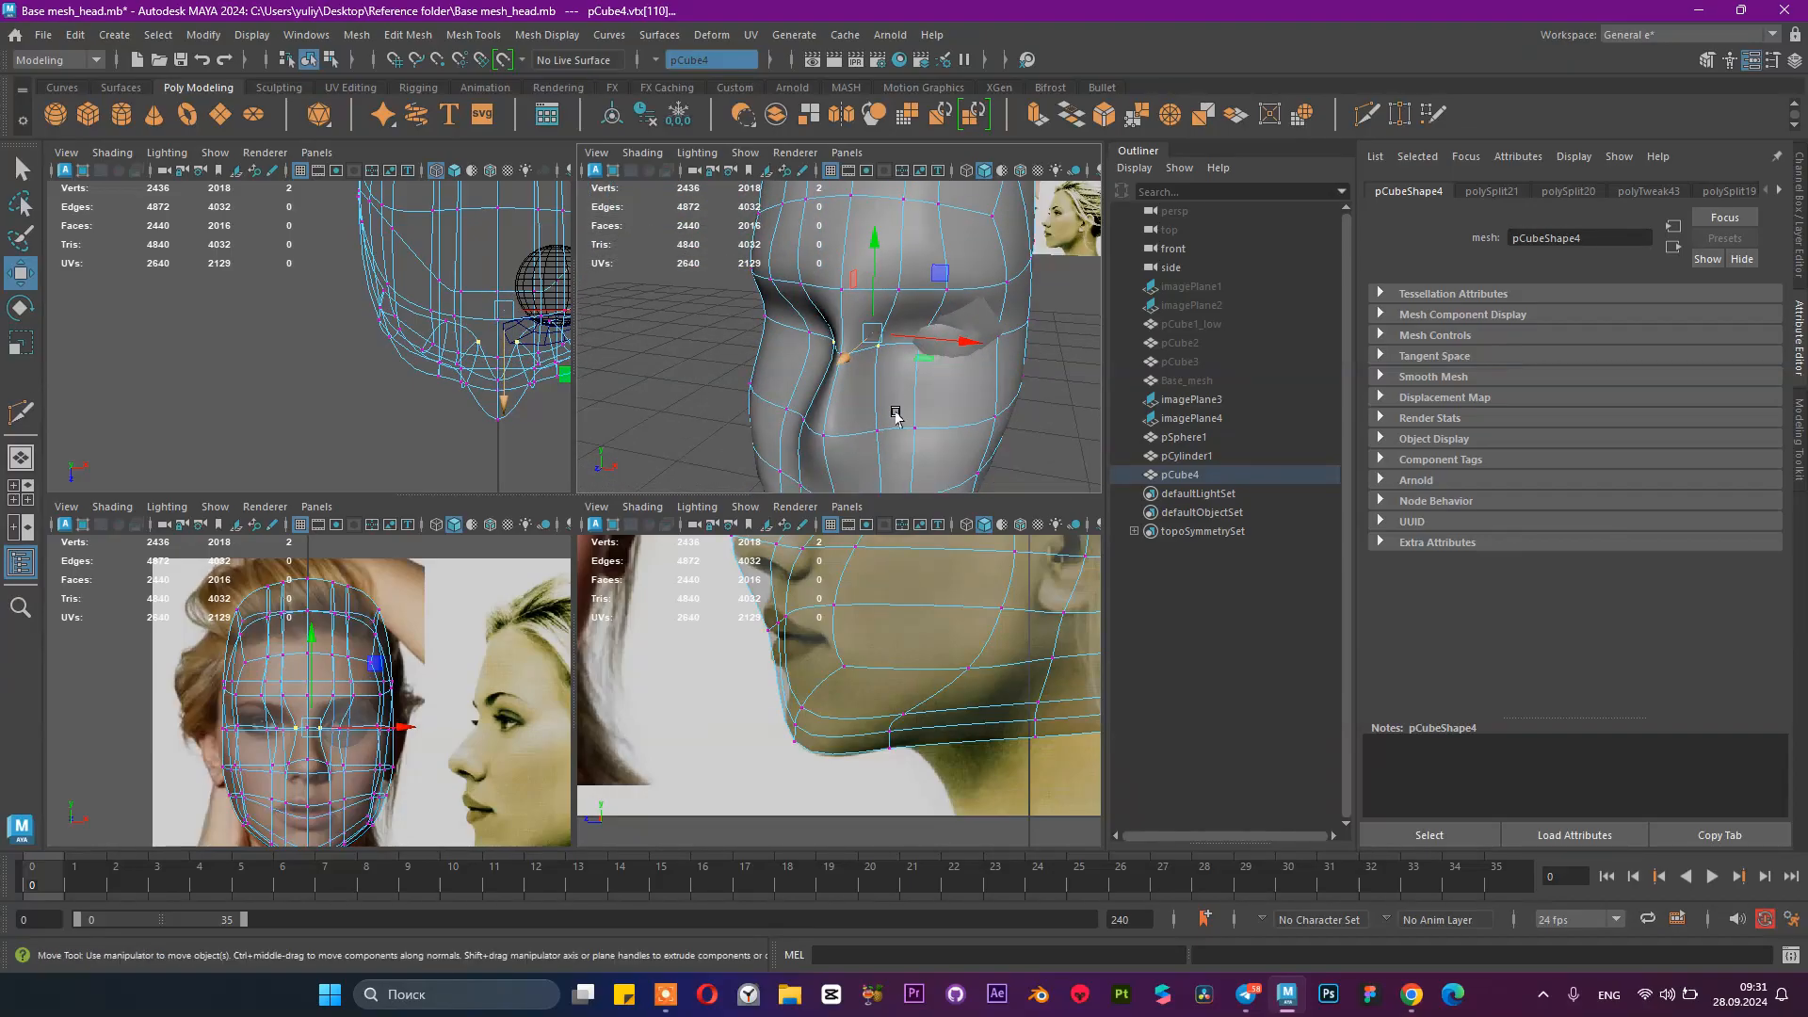
Step: Insert a horizontal edge loop with Multi-Cut around the head between the eye line and the brow
{"action": "middle_click_drag", "start_coordinate": [814, 393], "coordinate": [793, 311], "text": "alt"}
{"action": "left_click_drag", "start_coordinate": [793, 311], "coordinate": [772, 325], "text": "alt"}
{"action": "middle_click_drag", "start_coordinate": [815, 352], "coordinate": [835, 416], "text": "alt"}
{"action": "left_click_drag", "start_coordinate": [847, 396], "coordinate": [812, 379], "text": "alt"}
{"action": "right_click_drag", "start_coordinate": [837, 393], "coordinate": [791, 367], "text": "shift"}
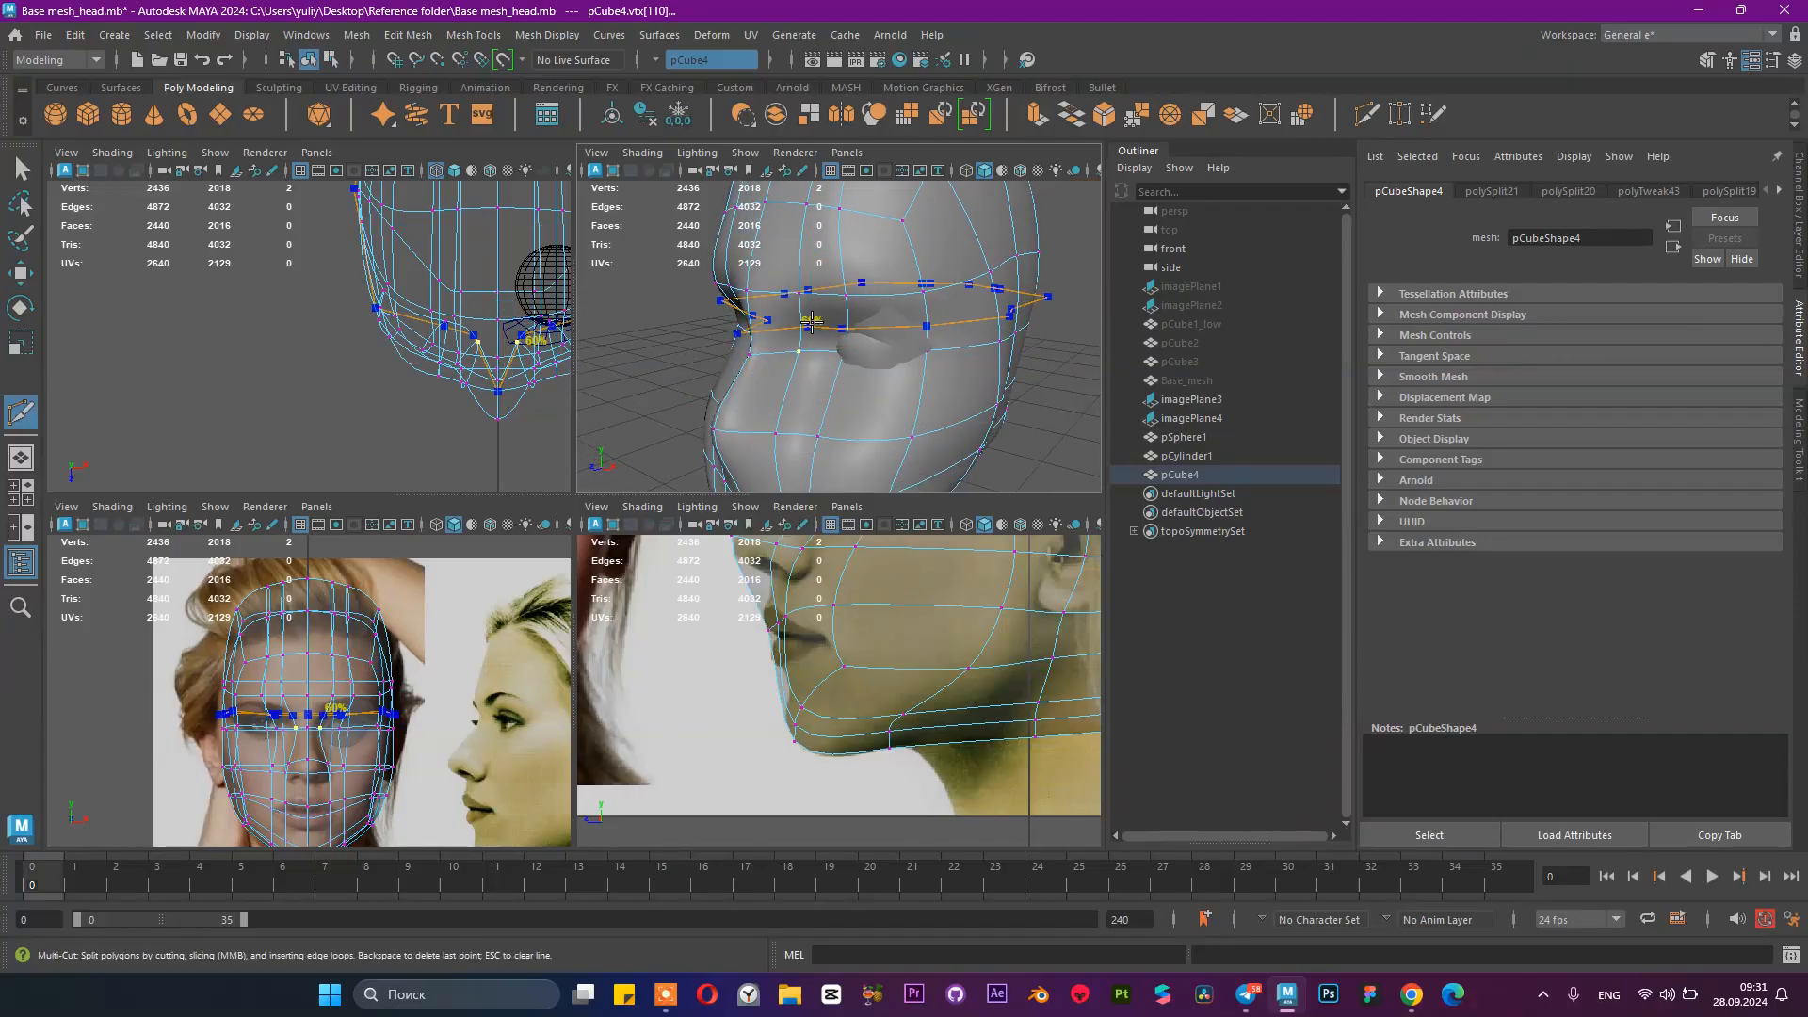
{"action": "left_click", "coordinate": [825, 323], "text": "ctrl"}
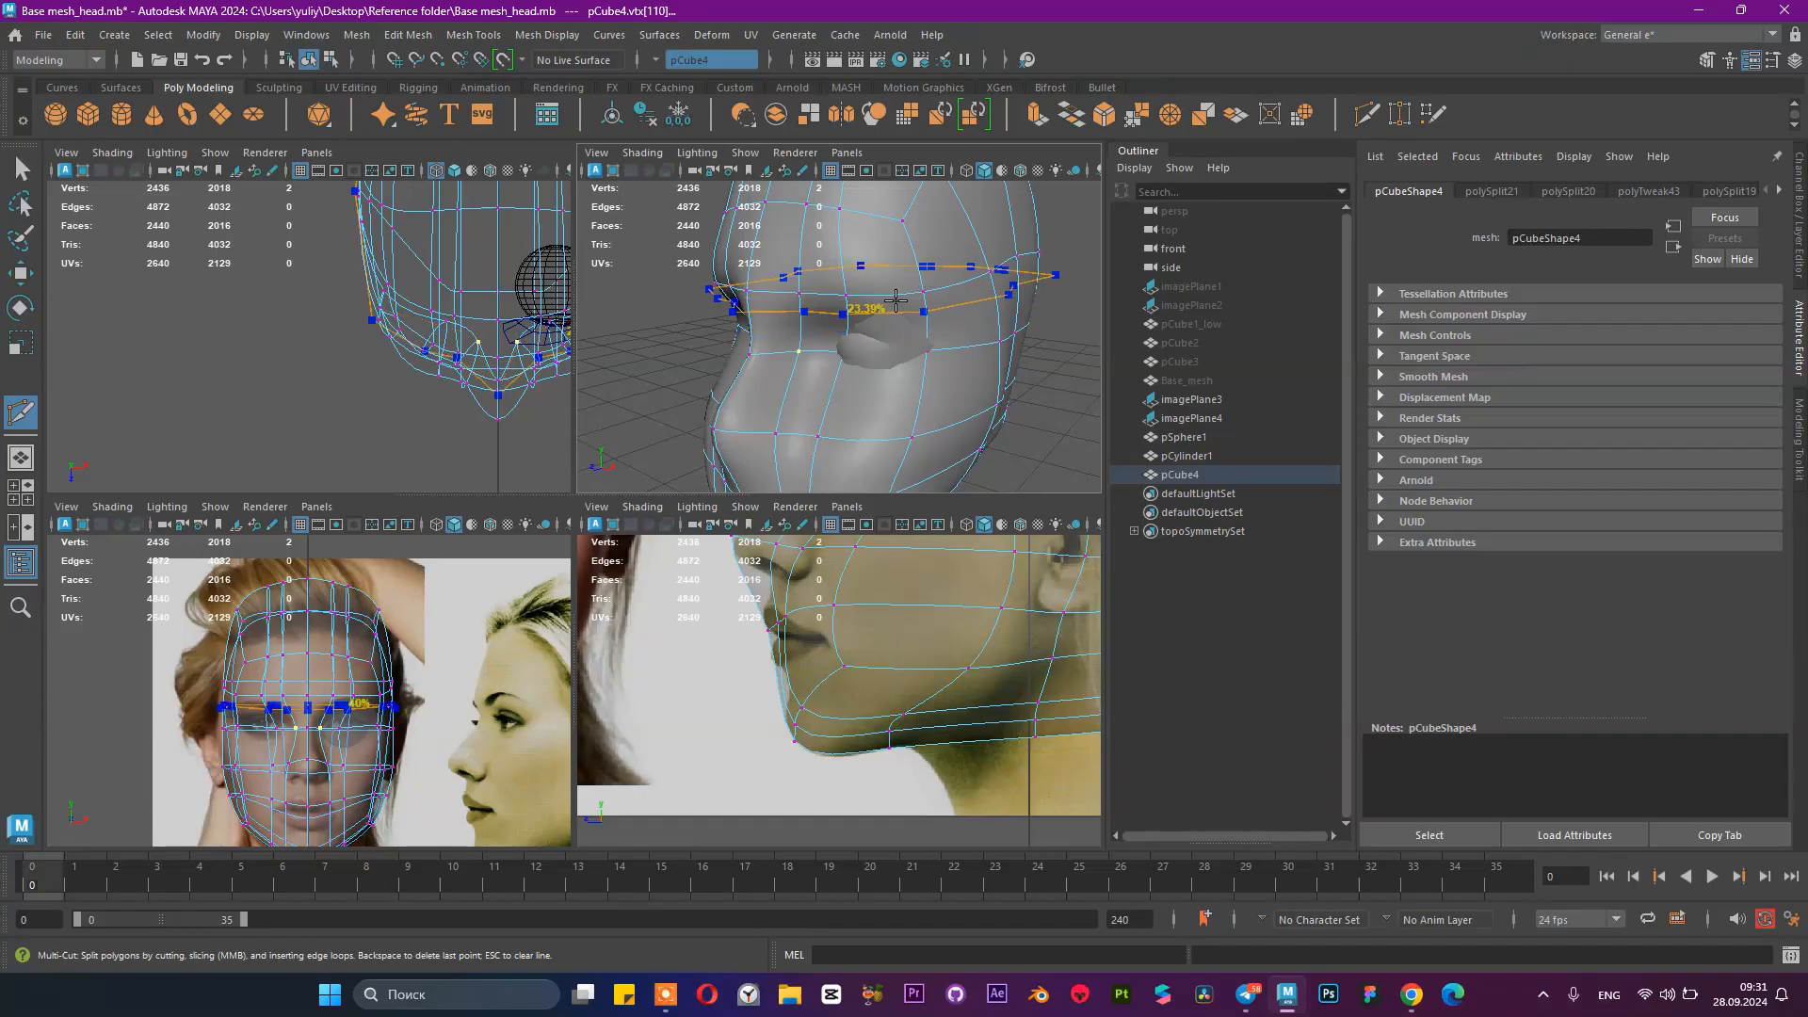
{"action": "left_click", "coordinate": [815, 399]}
{"action": "left_click", "coordinate": [798, 443]}
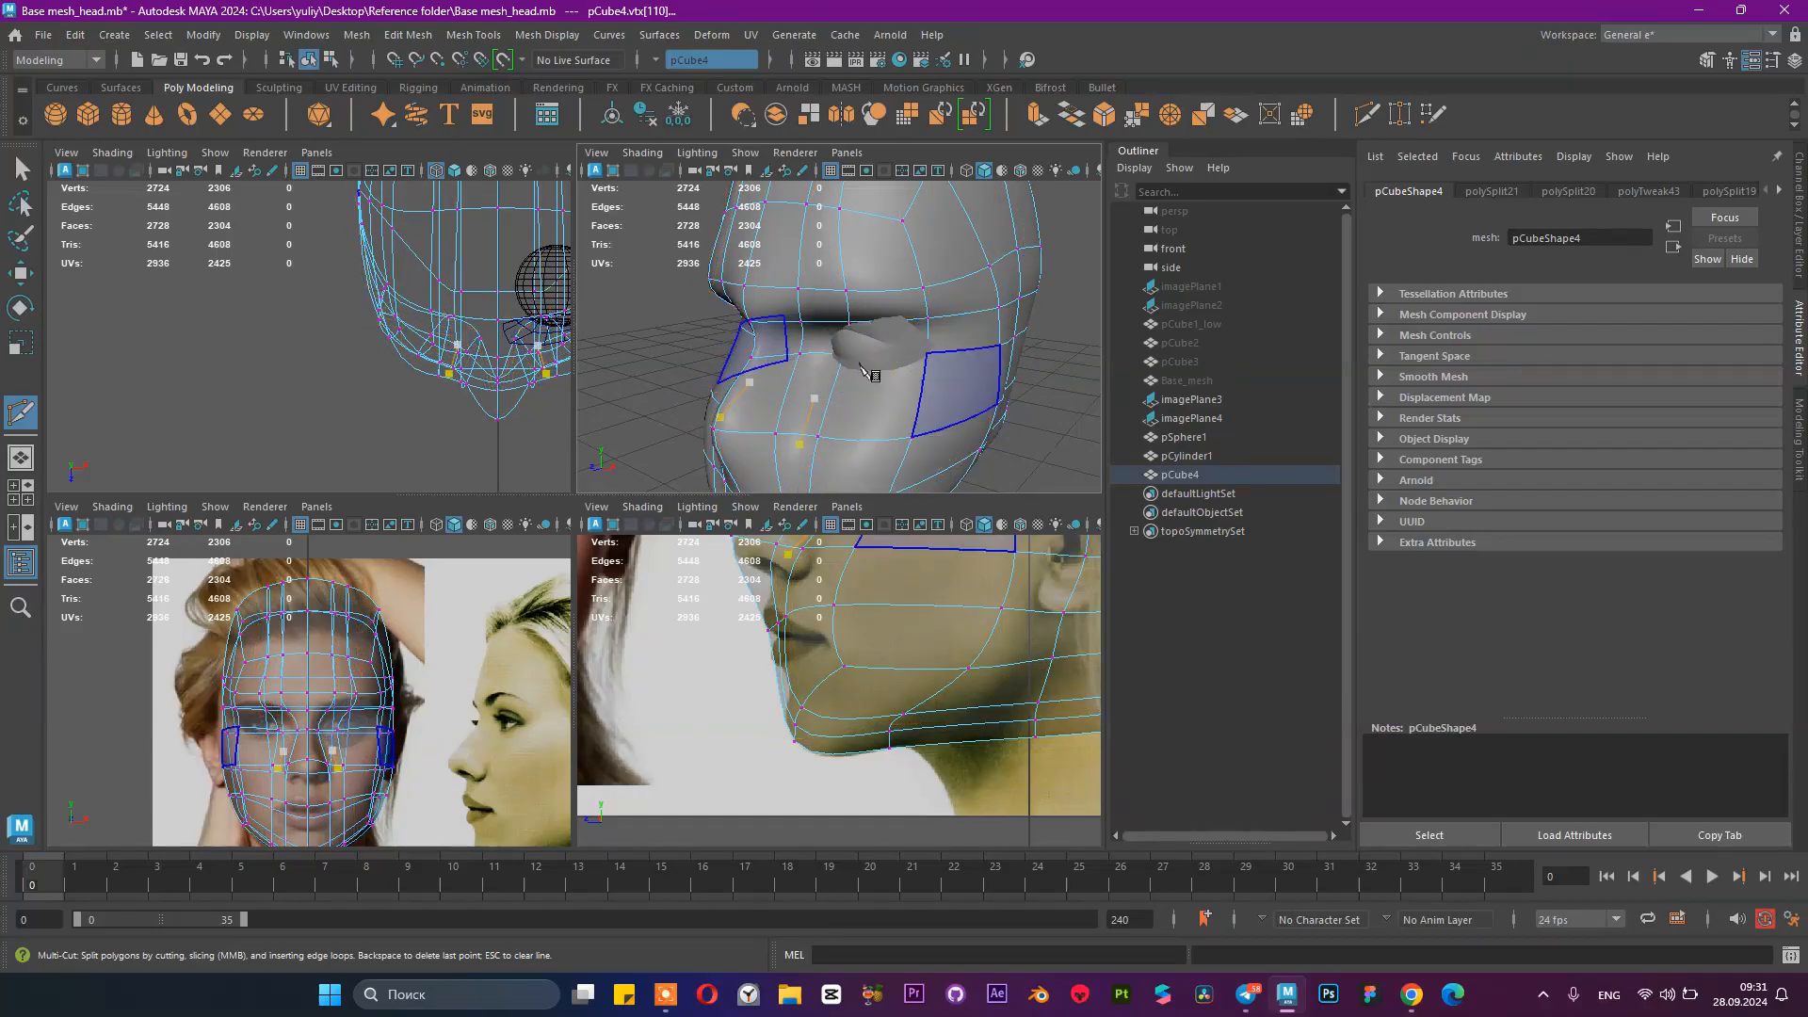
{"action": "left_click_drag", "start_coordinate": [946, 330], "coordinate": [860, 387], "text": "alt"}
{"action": "key", "text": "ctrl+z"}
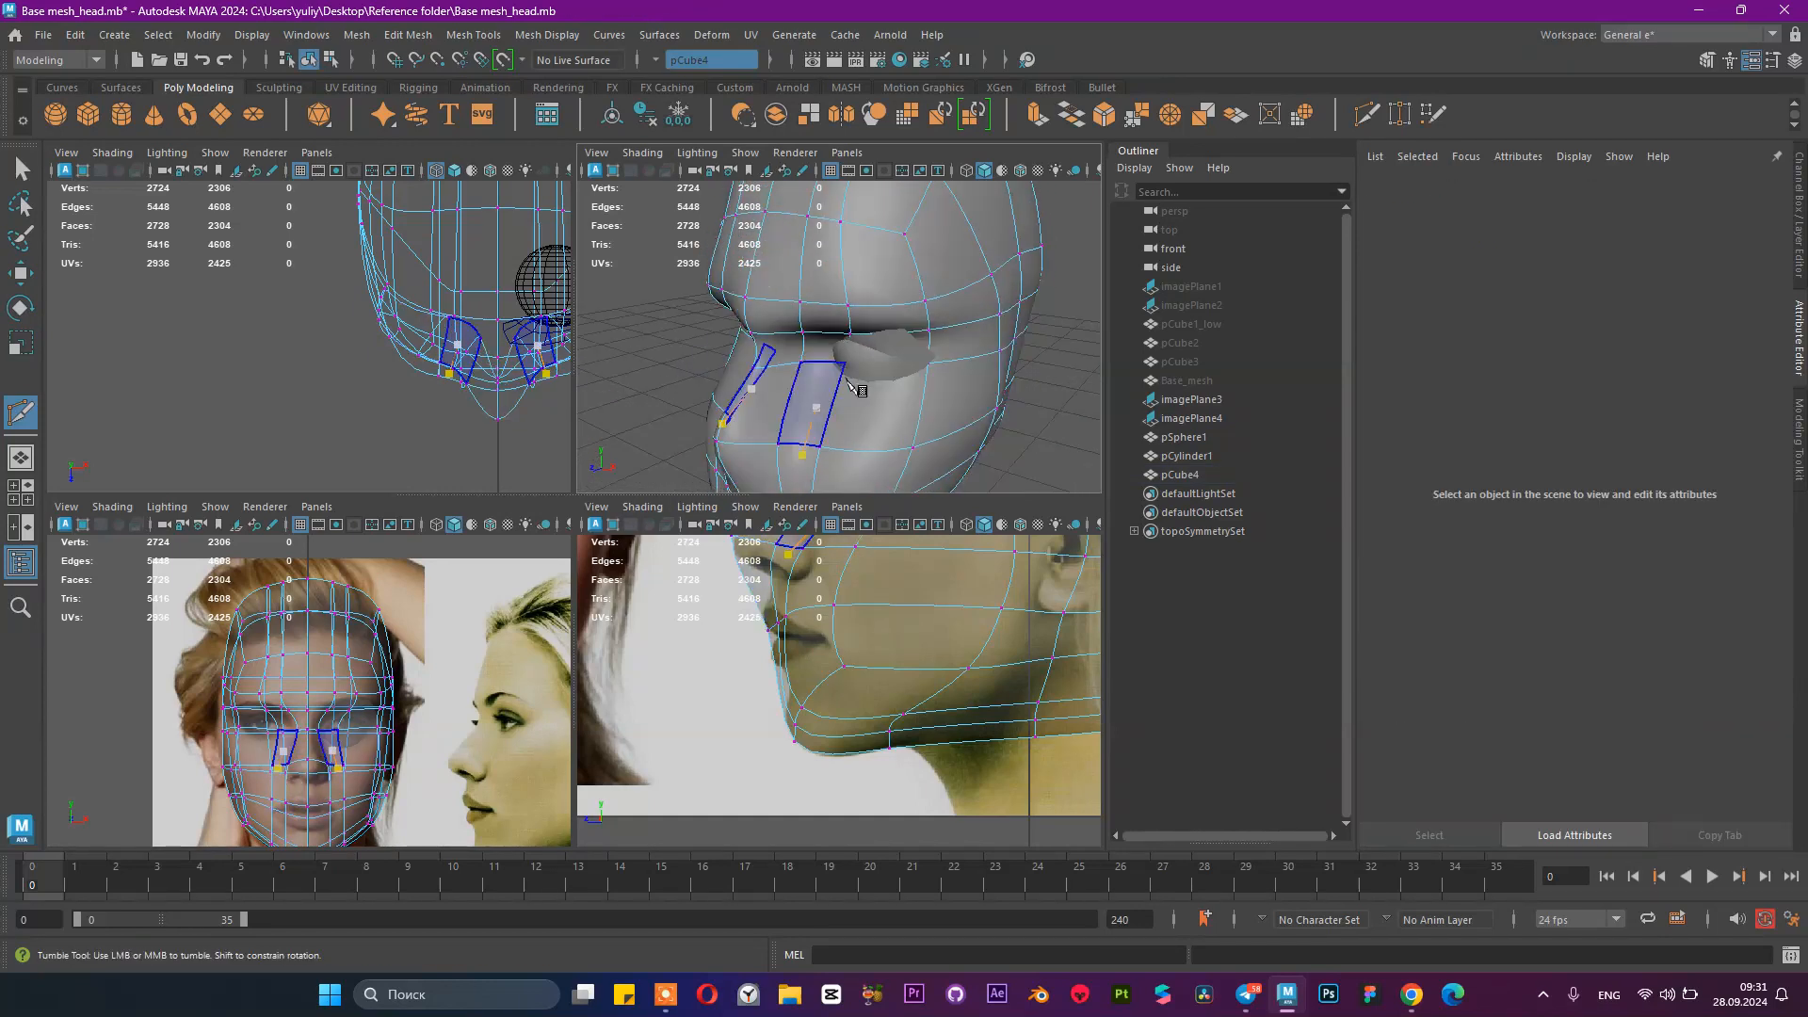
{"action": "key", "text": "q"}
Step: Move the vertices of the new horizontal loop beside the nose bridge to shape the upper eye socket
{"action": "right_click_drag", "start_coordinate": [854, 357], "coordinate": [800, 361], "text": "alt"}
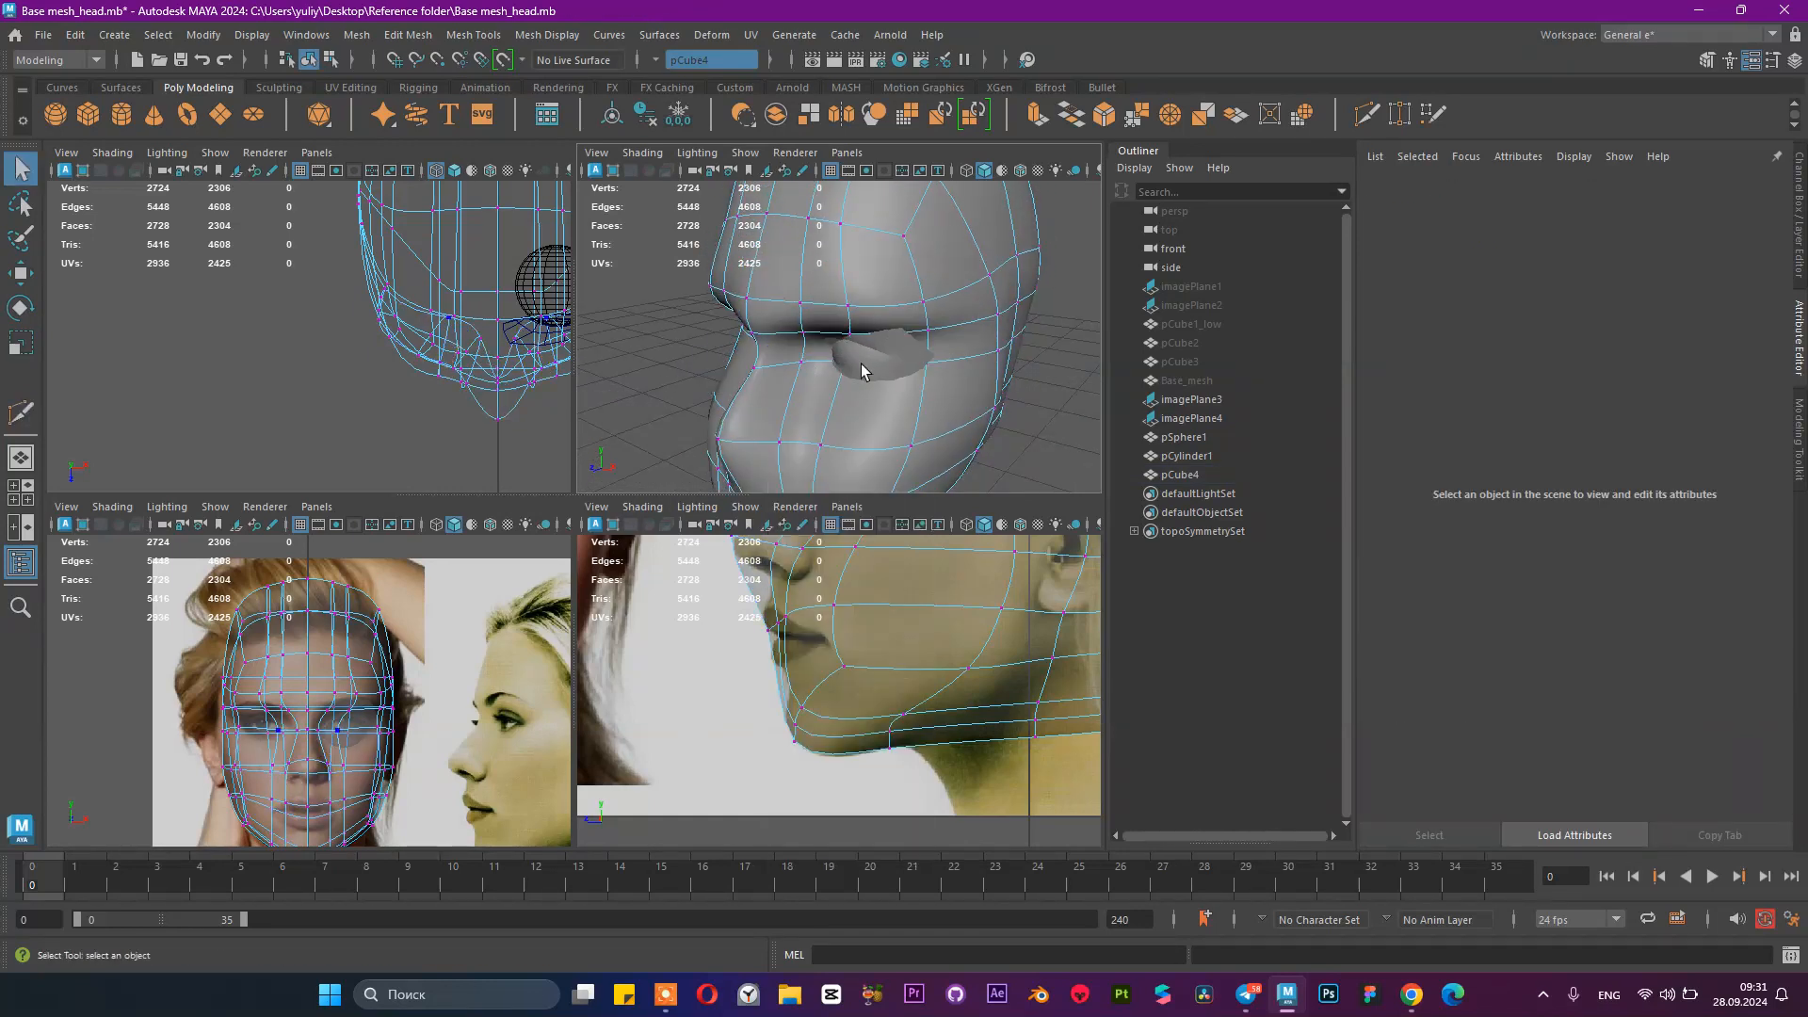
{"action": "left_click", "coordinate": [859, 364]}
{"action": "key", "text": "w"}
{"action": "left_click_drag", "start_coordinate": [875, 372], "coordinate": [928, 323], "text": "alt"}
{"action": "left_click", "coordinate": [907, 353]}
{"action": "left_click", "coordinate": [807, 394]}
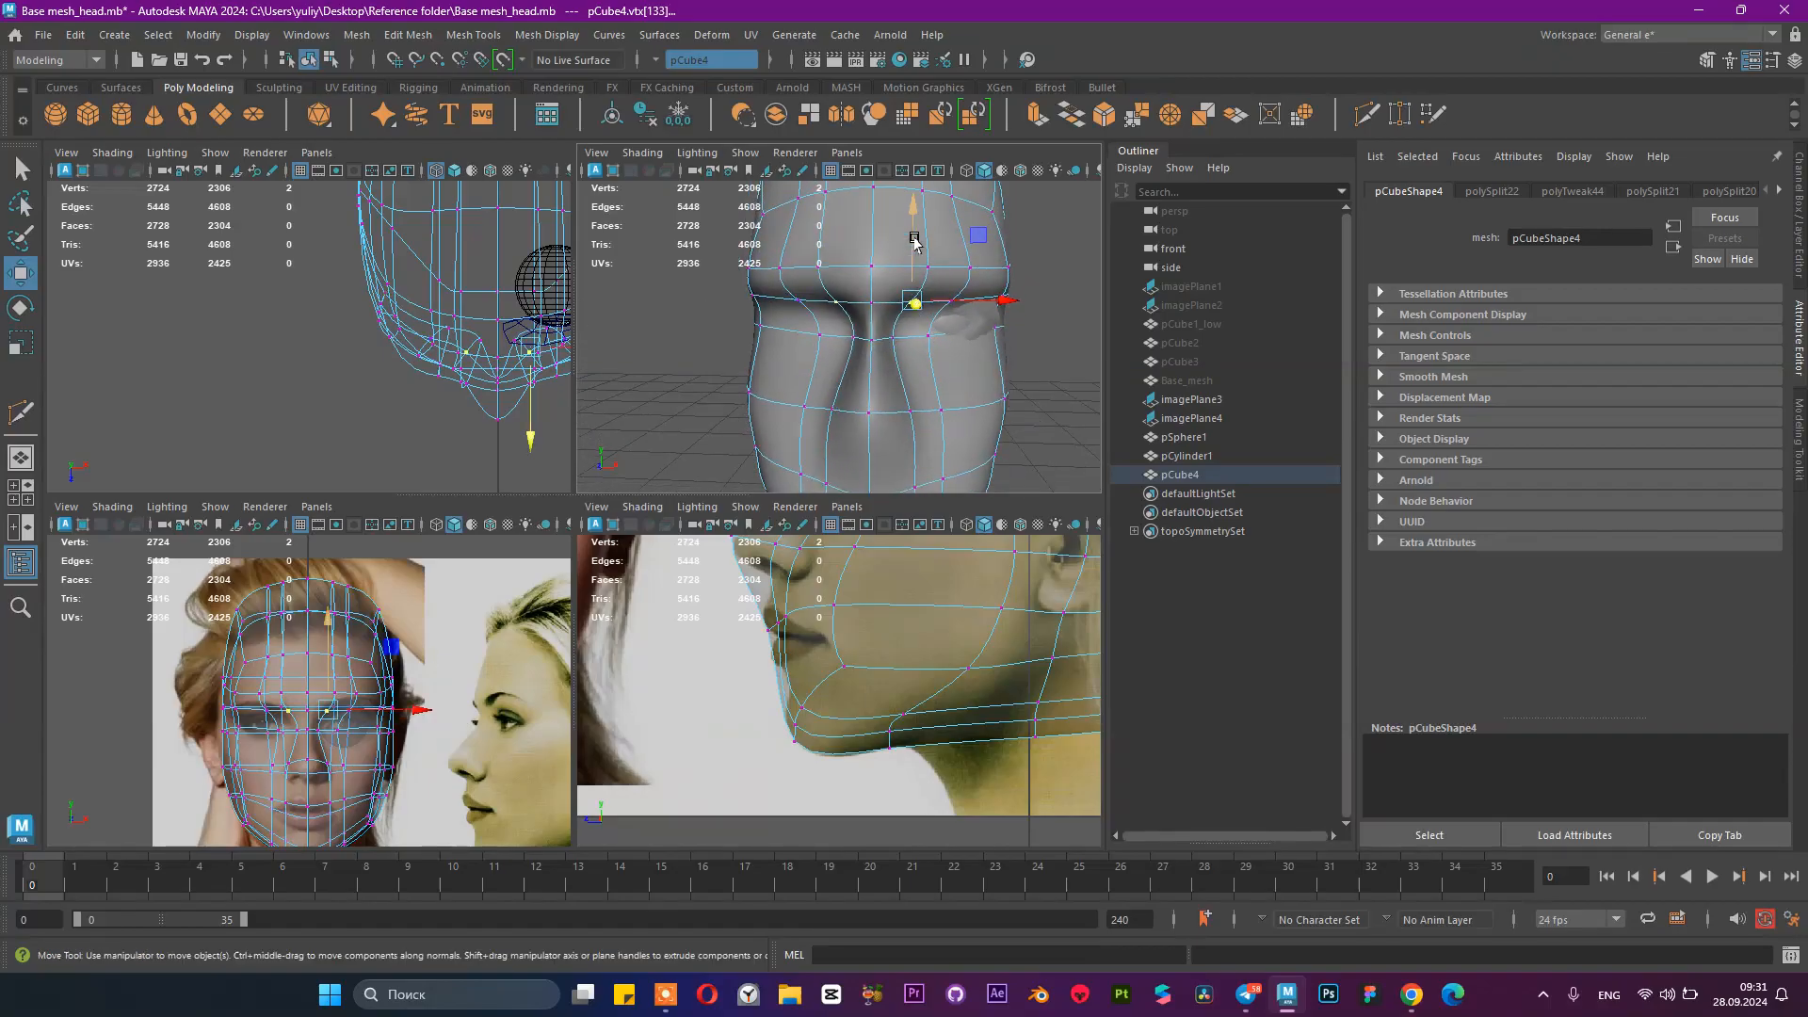
Step: Adjust the inner brow vertices above the eye and the inner eye-corner vertices against the front photo
{"action": "left_click", "coordinate": [937, 267]}
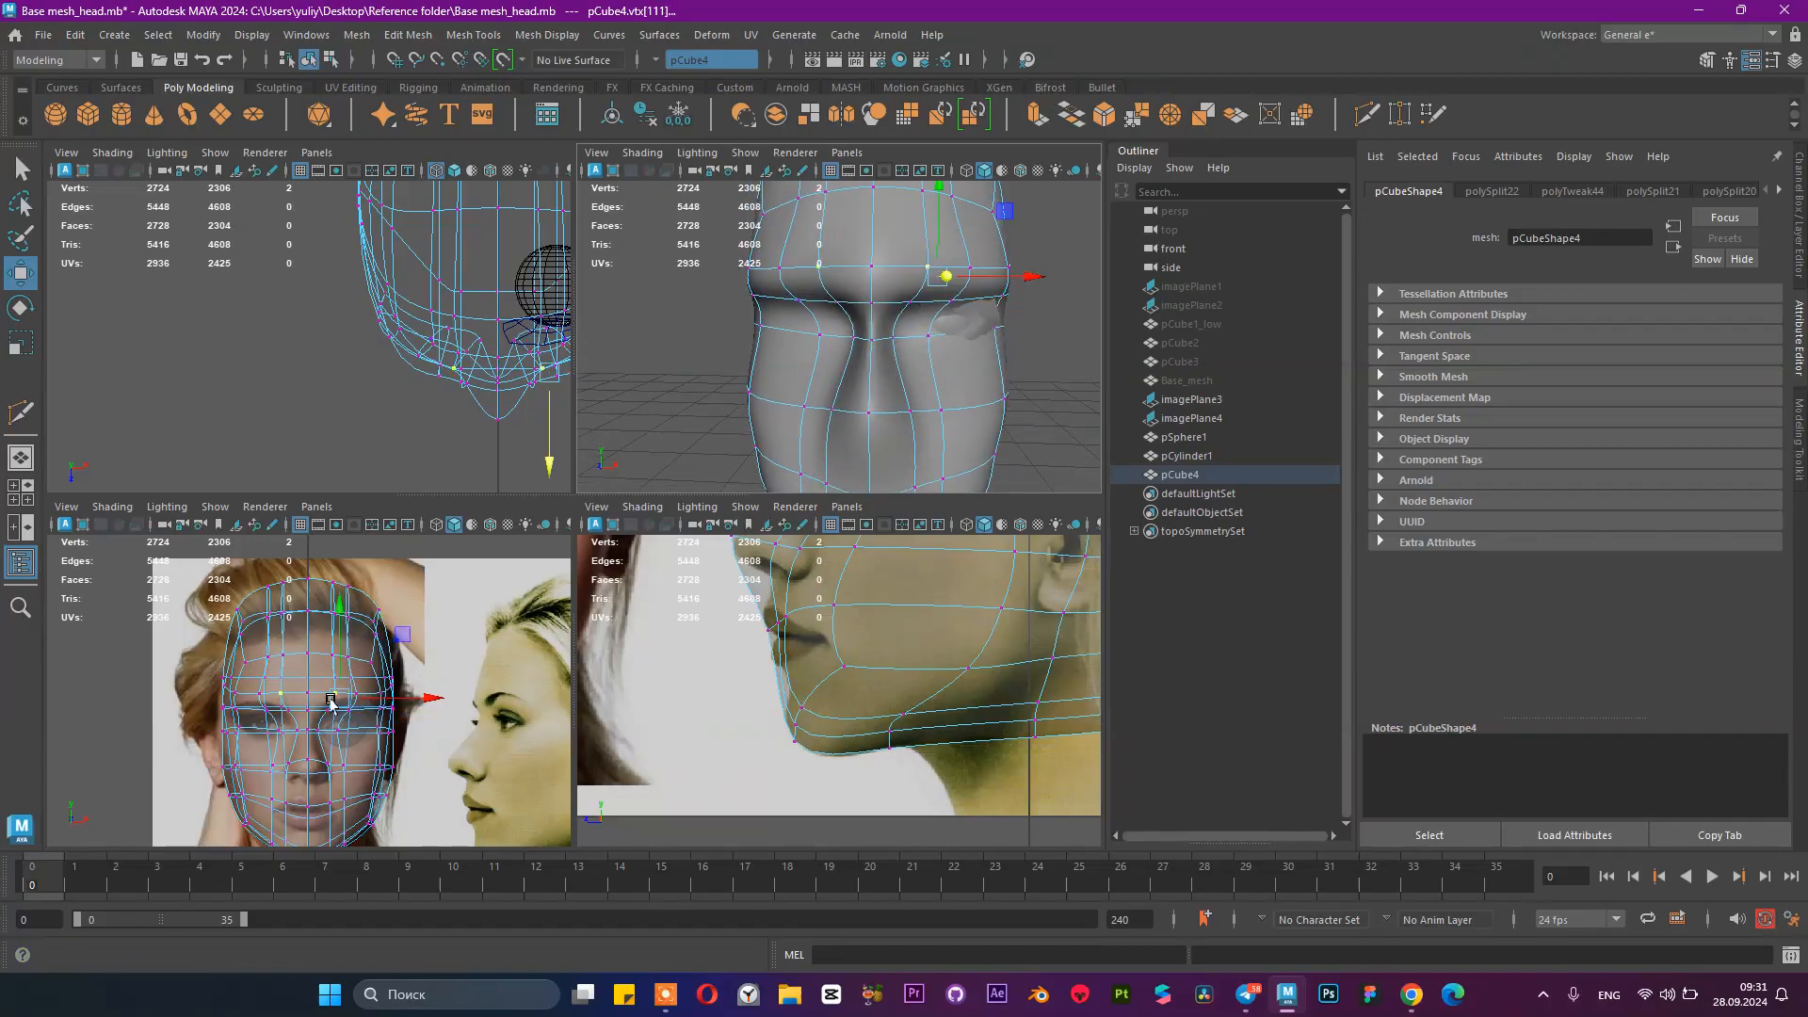
{"action": "scroll", "coordinate": [374, 717], "scroll_direction": "up", "scroll_amount": 3}
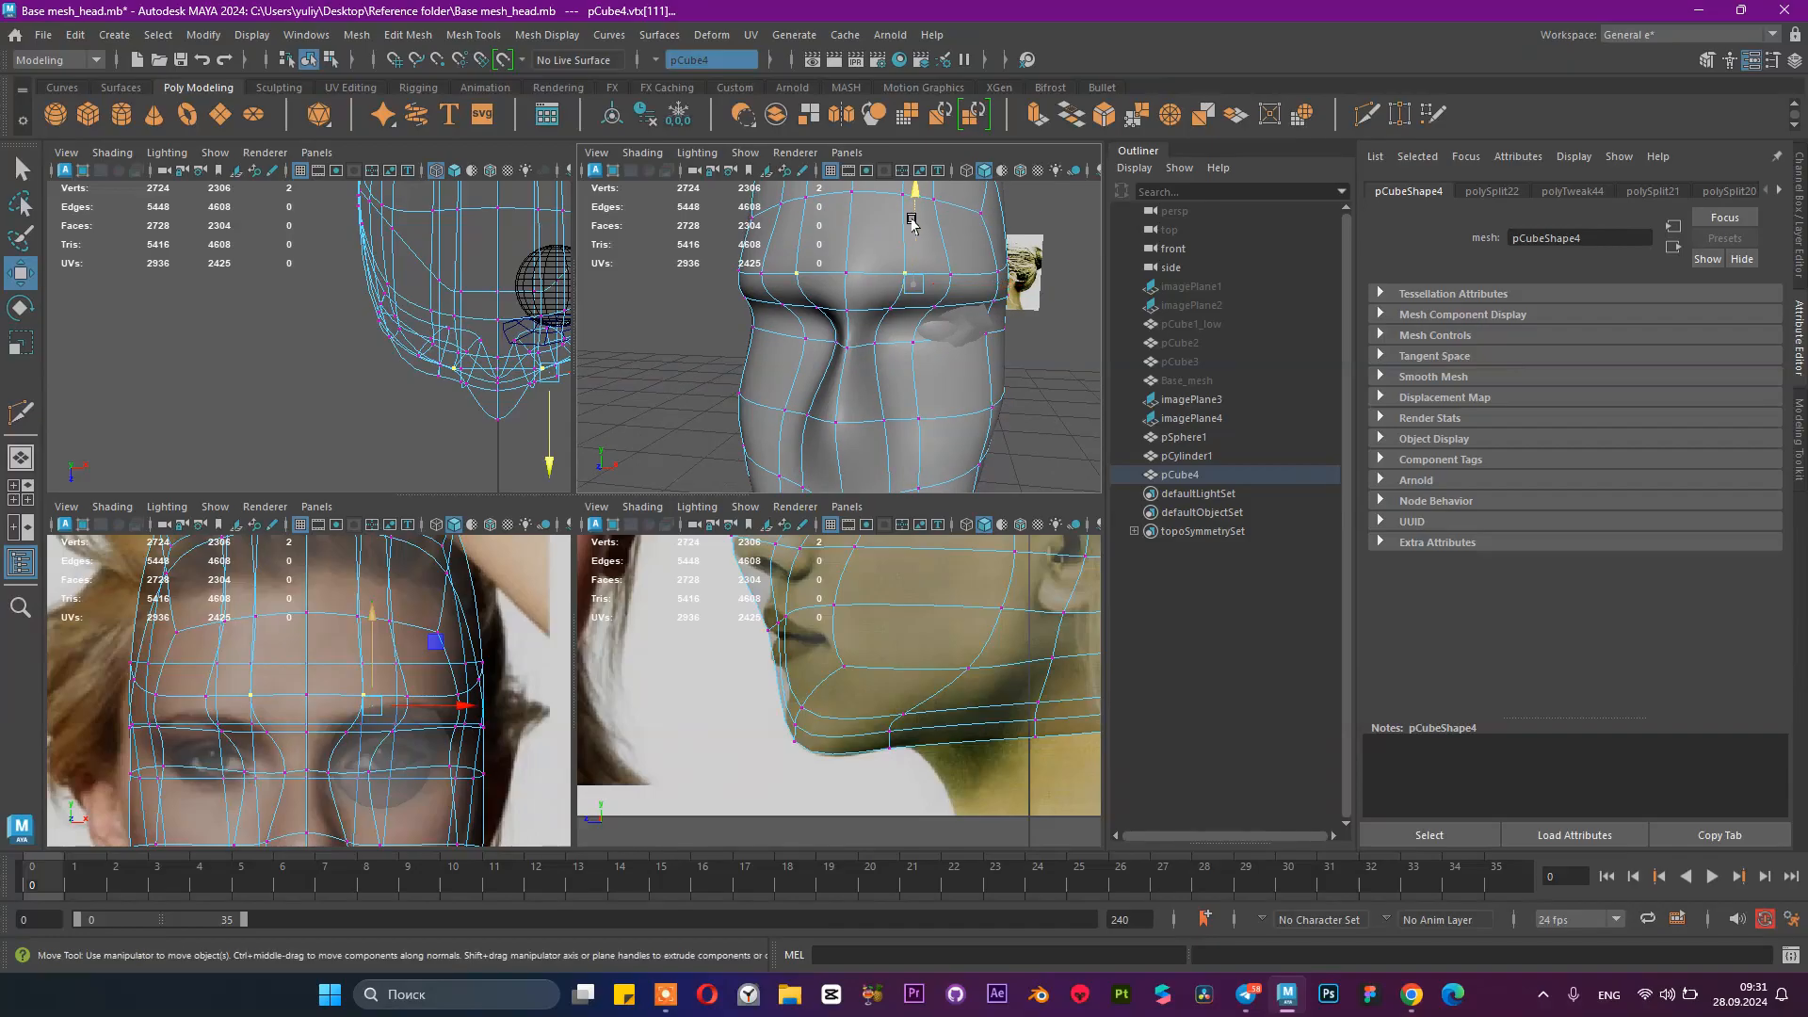
{"action": "left_click_drag", "start_coordinate": [868, 289], "coordinate": [694, 395], "text": "alt"}
{"action": "left_click", "coordinate": [811, 348]}
Step: Examine the head mesh around the nose and eyes from several angles, with smooth preview on and off
{"action": "right_click_drag", "start_coordinate": [855, 315], "coordinate": [936, 288]}
{"action": "left_click_drag", "start_coordinate": [786, 448], "coordinate": [860, 380], "text": "alt"}
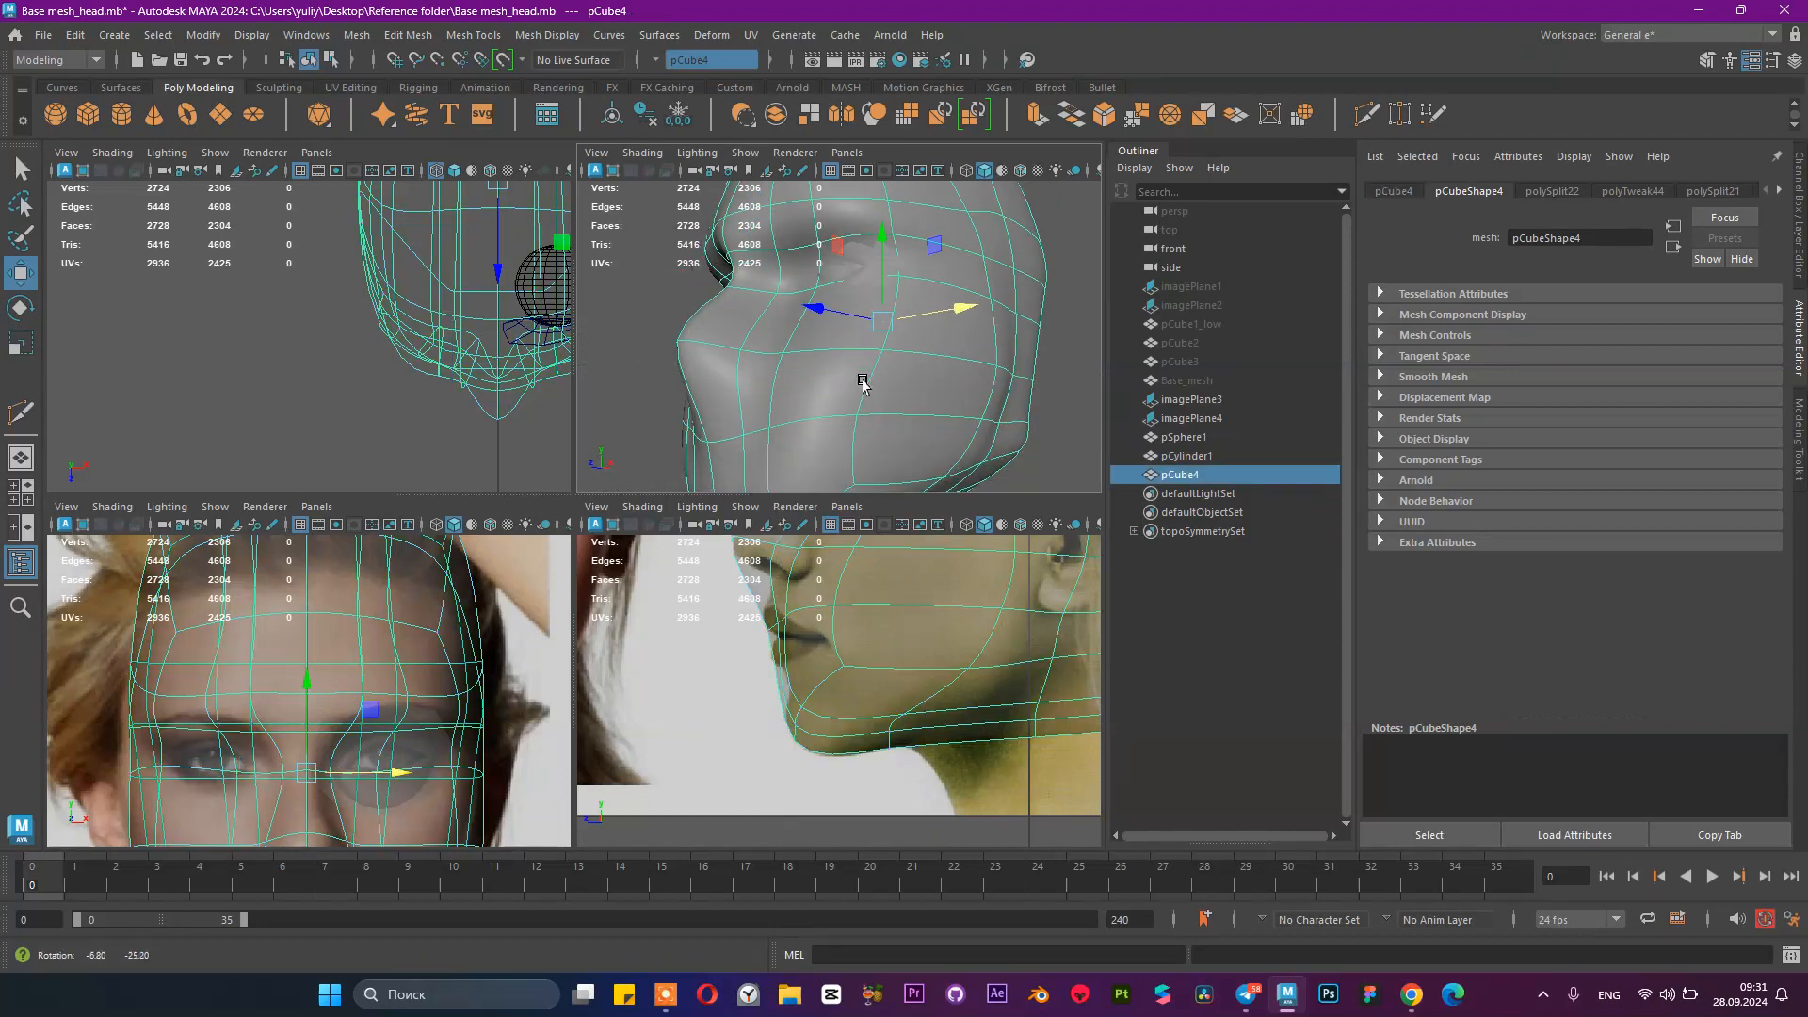
{"action": "left_click", "coordinate": [1073, 400]}
{"action": "left_click_drag", "start_coordinate": [1061, 403], "coordinate": [694, 399], "text": "alt"}
{"action": "left_click", "coordinate": [793, 397]}
{"action": "middle_click_drag", "start_coordinate": [810, 567], "coordinate": [824, 772], "text": "alt"}
{"action": "key", "text": "1"}
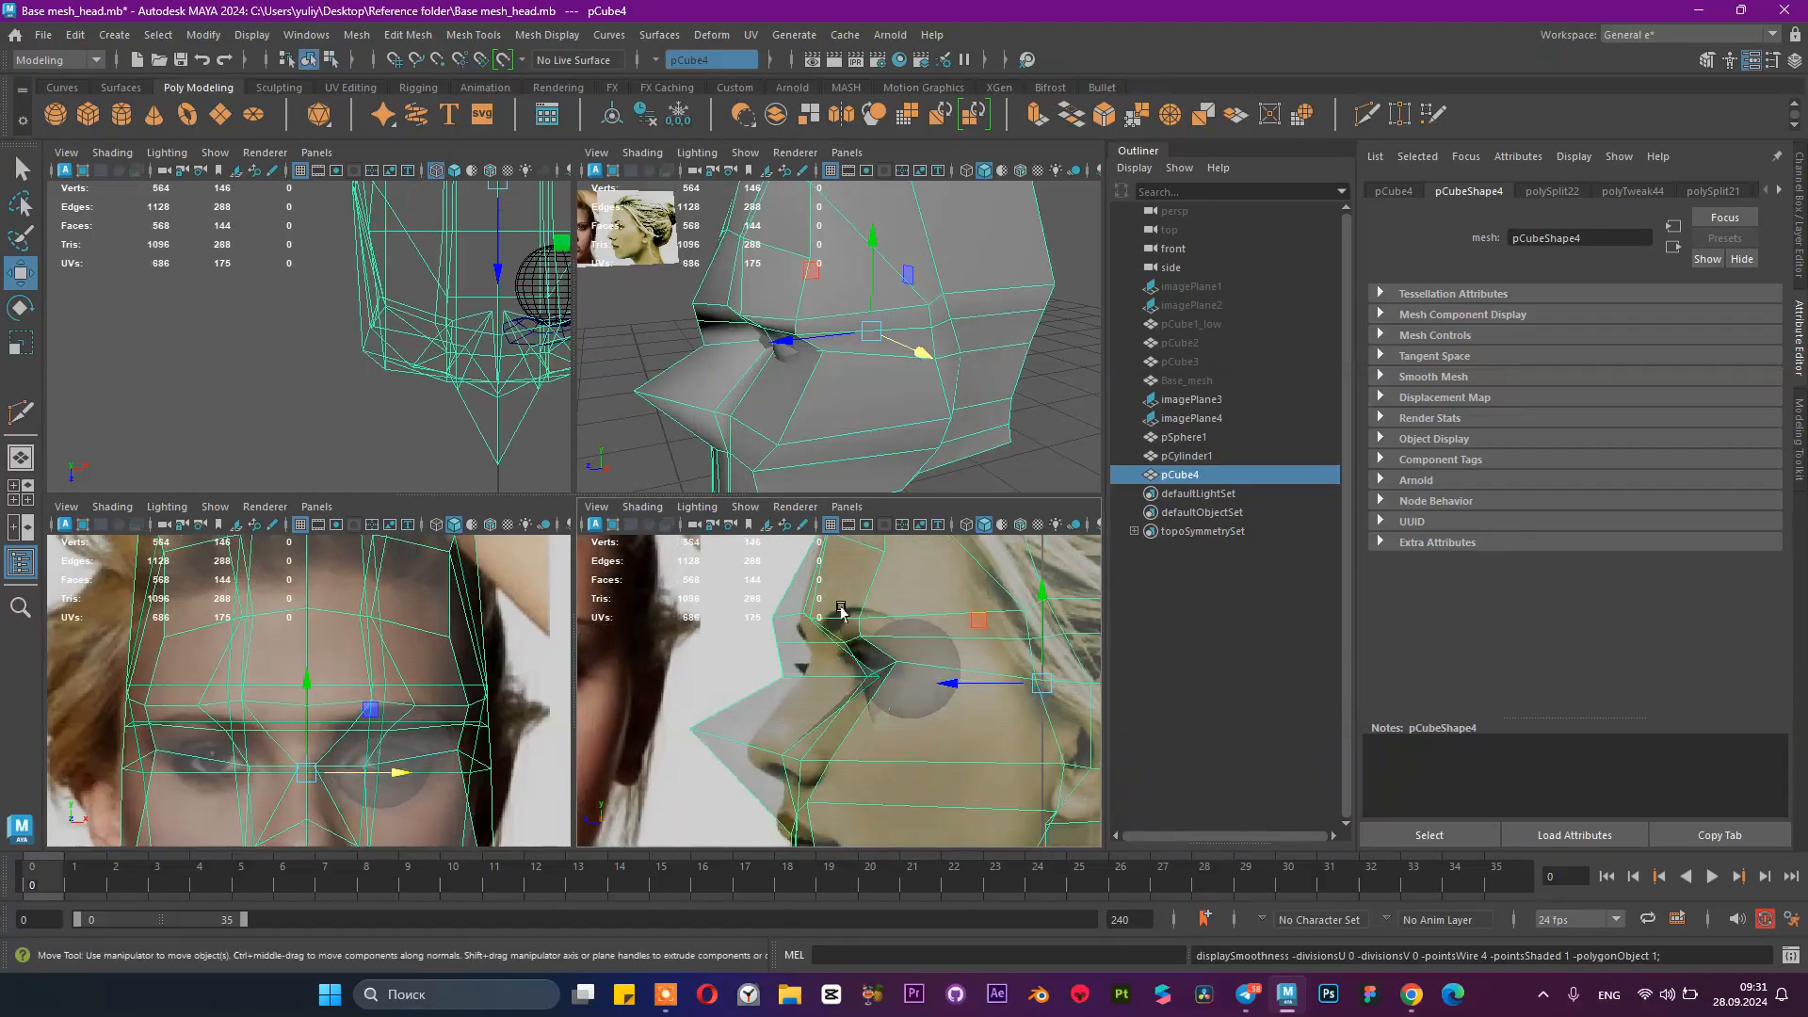
{"action": "left_click_drag", "start_coordinate": [795, 371], "coordinate": [870, 374], "text": "alt"}
{"action": "right_click_drag", "start_coordinate": [793, 418], "coordinate": [725, 405]}
{"action": "left_click", "coordinate": [745, 429]}
{"action": "left_click_drag", "start_coordinate": [743, 427], "coordinate": [855, 420], "text": "alt"}
Step: Undo the recent eye and brow vertex moves and the horizontal edge loop, and restore the smooth preview
{"action": "key", "text": "ctrl+z"}
{"action": "key", "text": "ctrl+z"}
{"action": "key", "text": "ctrl+z"}
{"action": "left_click", "coordinate": [932, 353]}
{"action": "key", "text": "ctrl+z"}
{"action": "key", "text": "ctrl+z"}
{"action": "key", "text": "ctrl+z"}
{"action": "key", "text": "ctrl+z"}
{"action": "key", "text": "ctrl+z"}
{"action": "key", "text": "ctrl+z"}
{"action": "key", "text": "ctrl+z"}
{"action": "key", "text": "ctrl+z"}
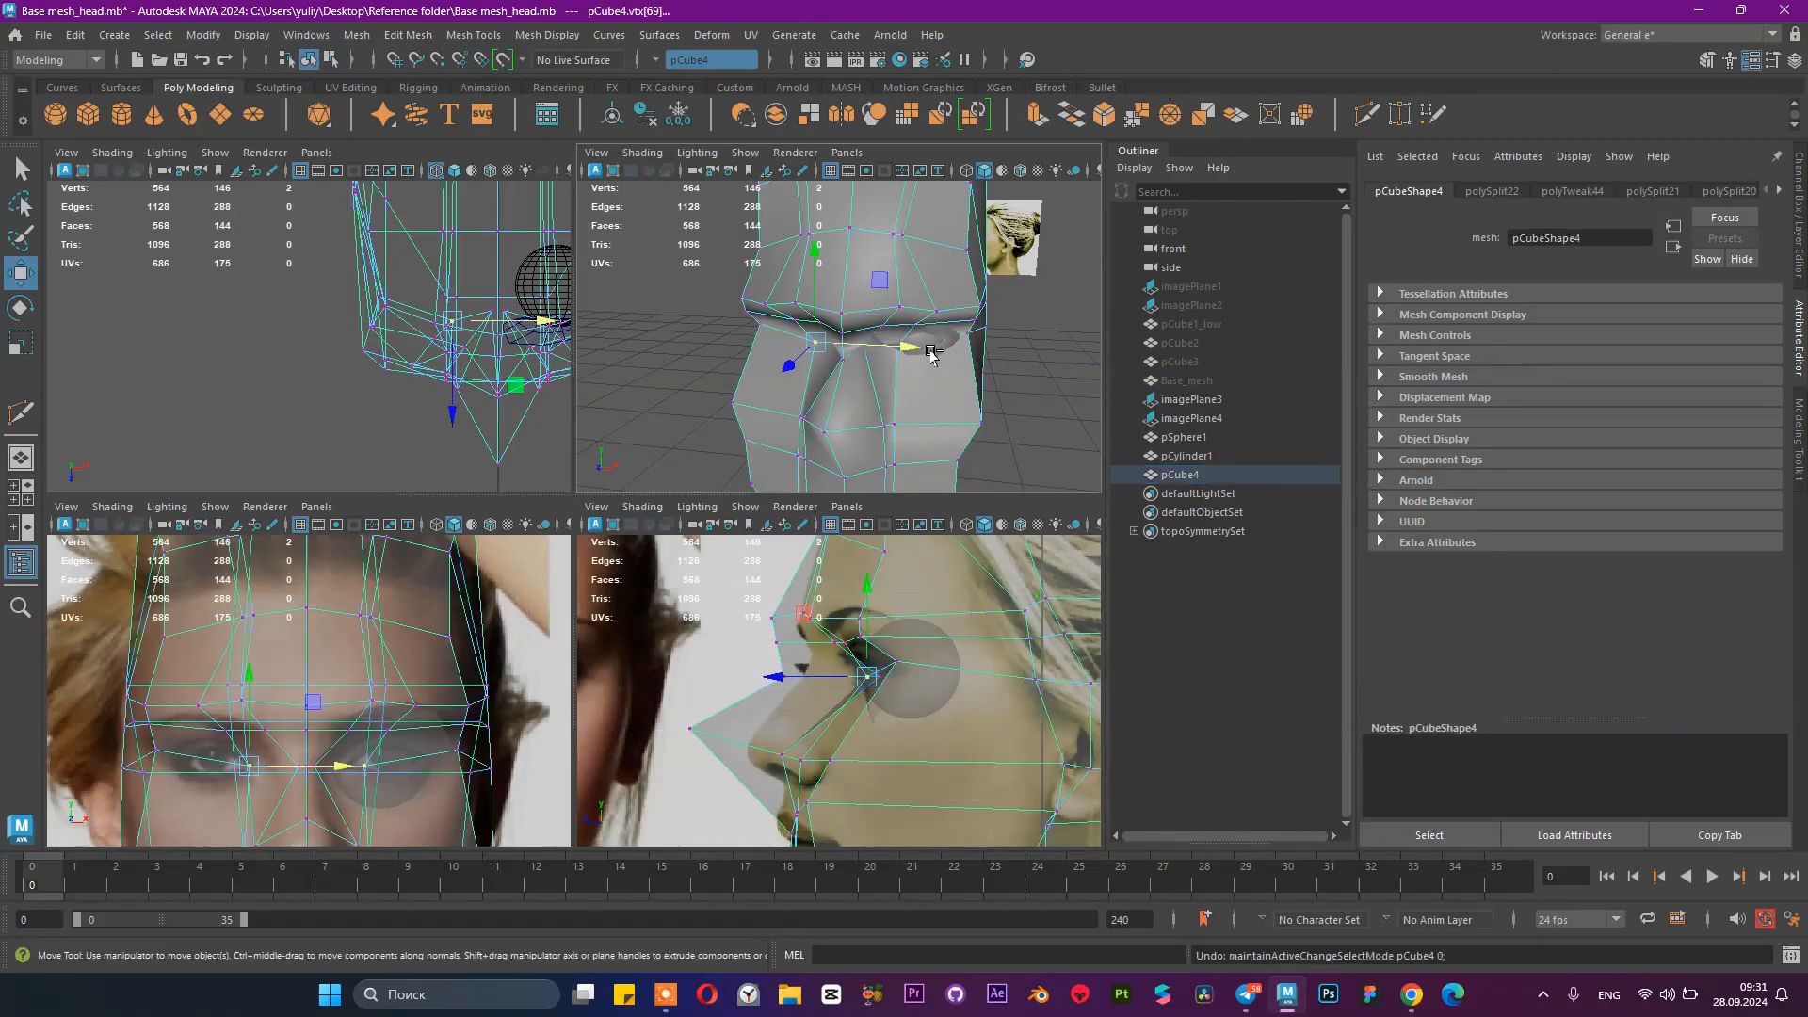
{"action": "key", "text": "ctrl+z"}
{"action": "key", "text": "ctrl+z"}
{"action": "key", "text": "ctrl+z"}
{"action": "key", "text": "ctrl+z"}
{"action": "key", "text": "ctrl+z"}
{"action": "key", "text": "ctrl+z"}
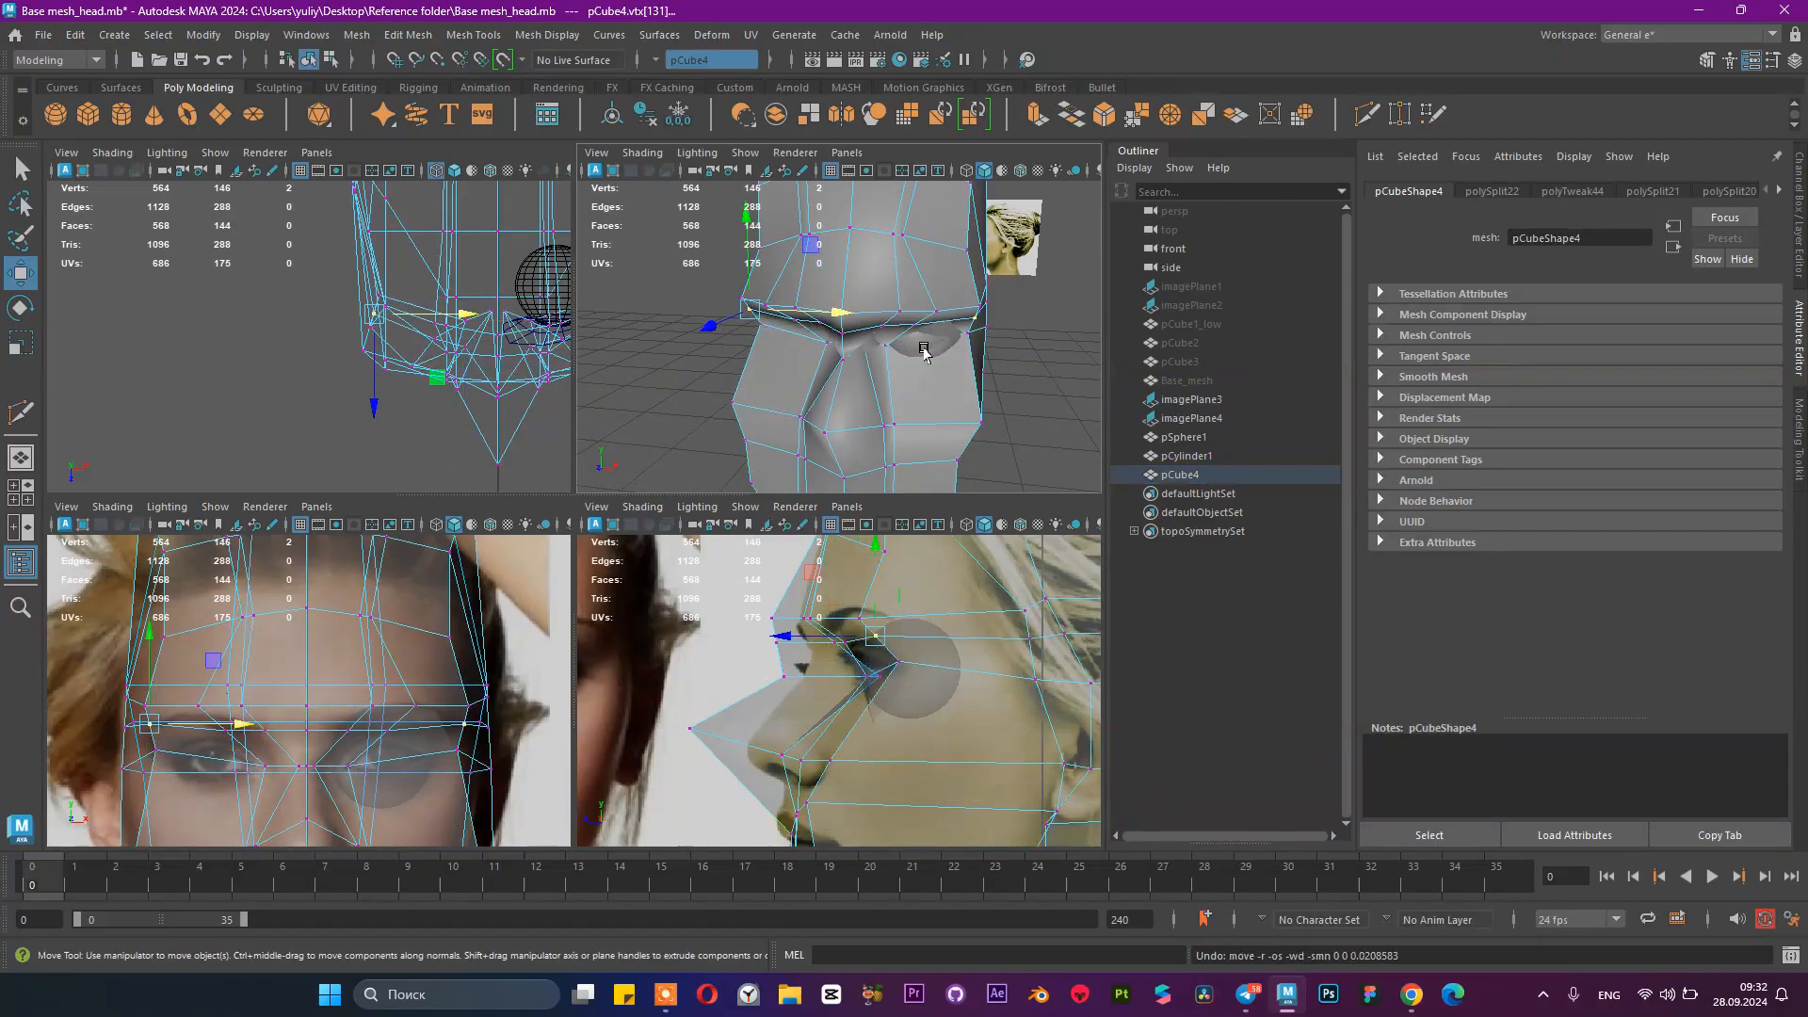
{"action": "key", "text": "ctrl+z"}
{"action": "key", "text": "ctrl+z"}
{"action": "key", "text": "ctrl+z"}
{"action": "key", "text": "ctrl+z"}
{"action": "key", "text": "ctrl+z"}
{"action": "key", "text": "ctrl+z"}
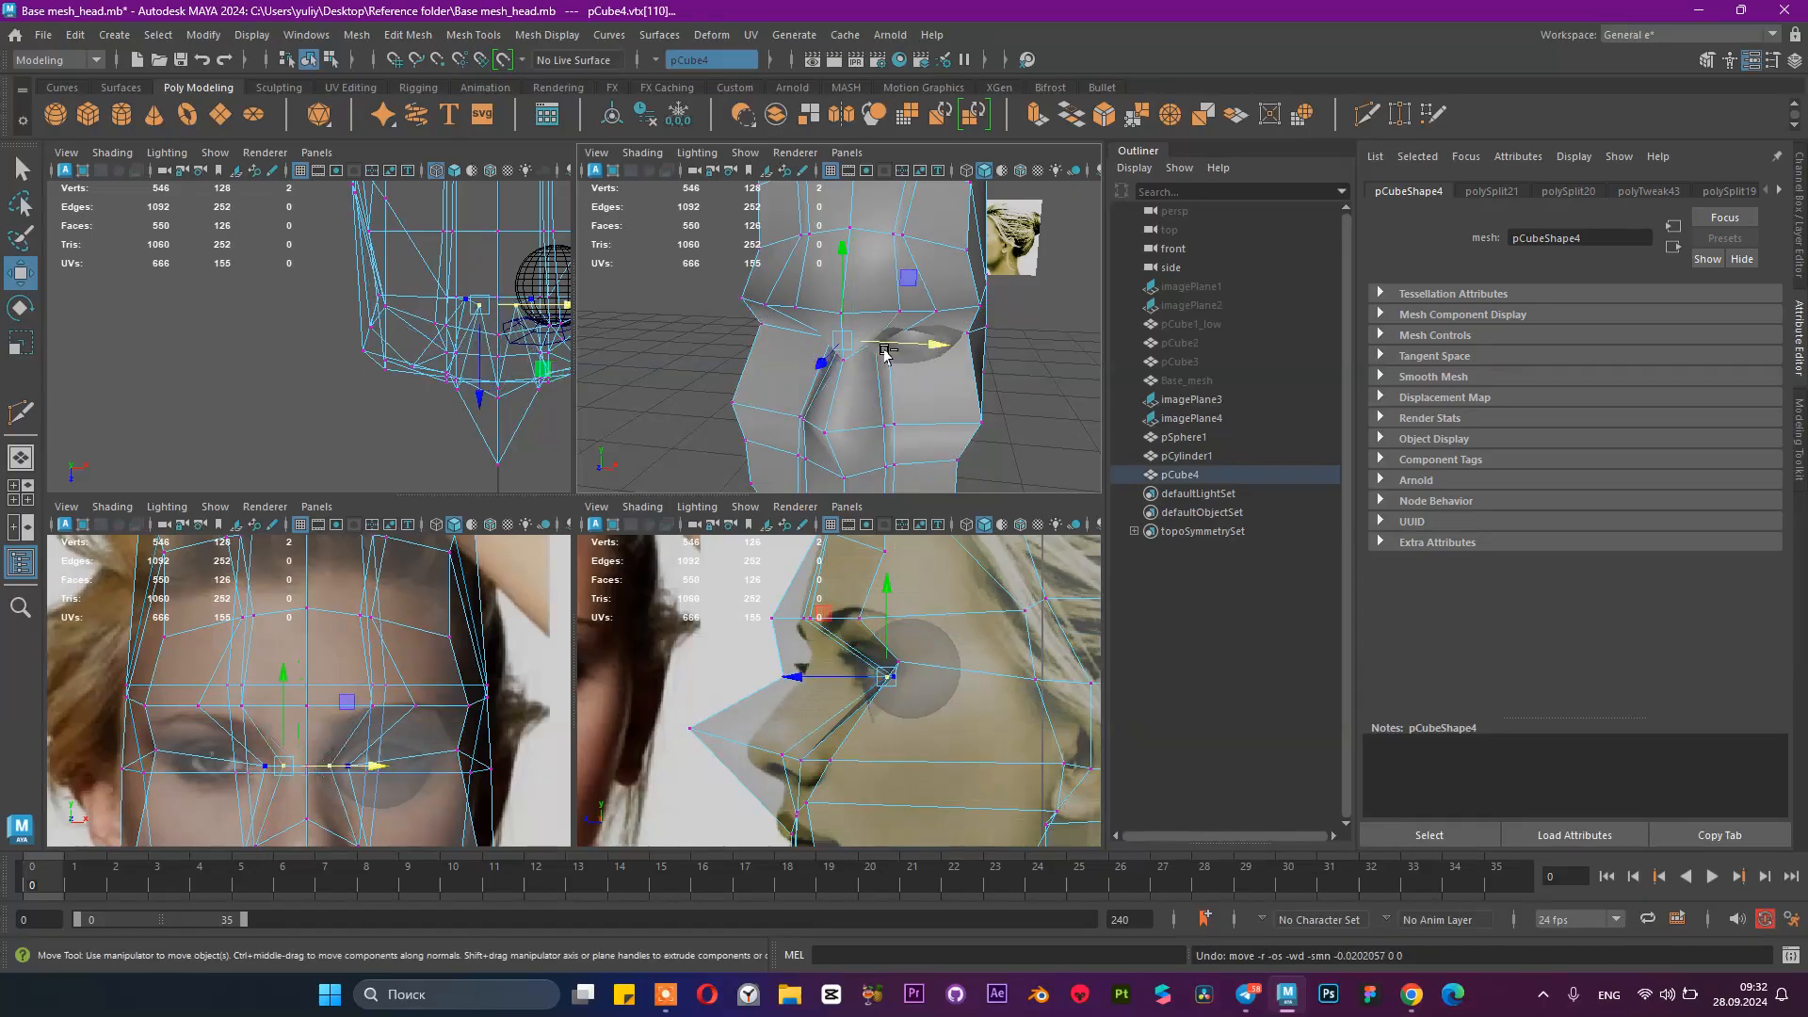
{"action": "key", "text": "ctrl+z"}
{"action": "key", "text": "ctrl+z"}
{"action": "key", "text": "ctrl+z"}
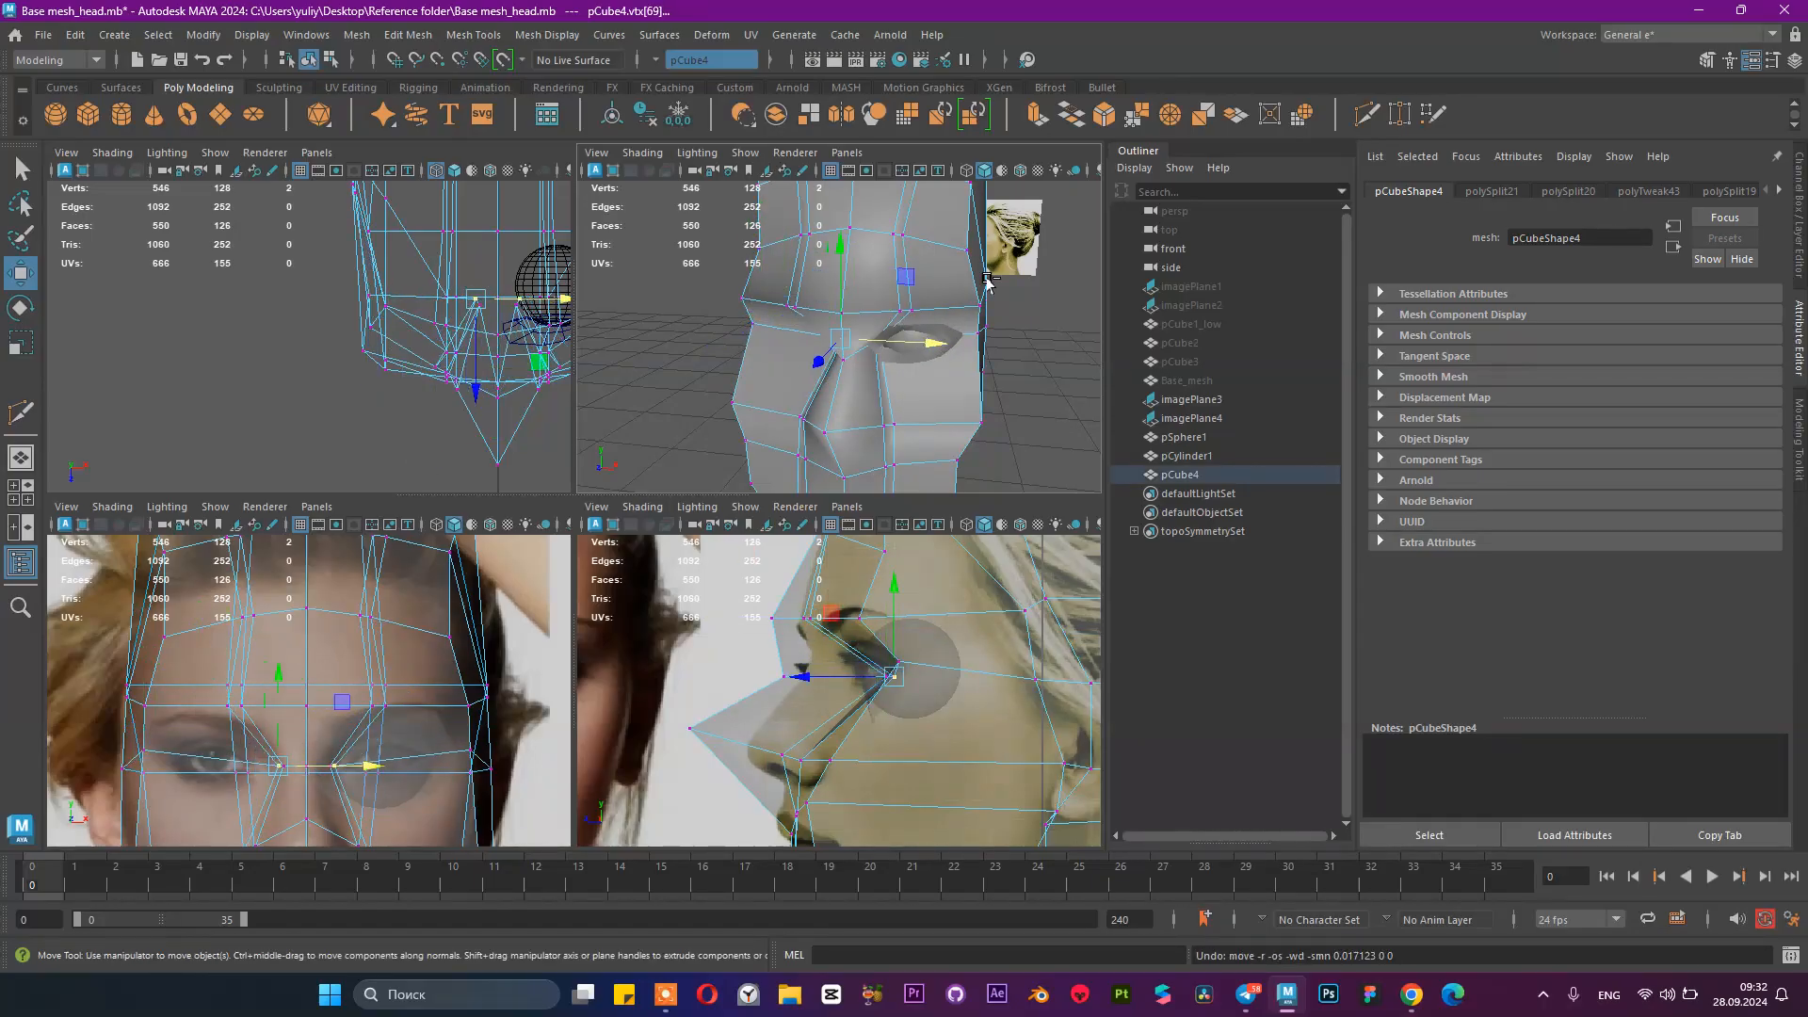
{"action": "key", "text": "3"}
{"action": "key", "text": "ctrl+z"}
{"action": "key", "text": "ctrl+z"}
{"action": "key", "text": "ctrl+z"}
{"action": "key", "text": "ctrl+z"}
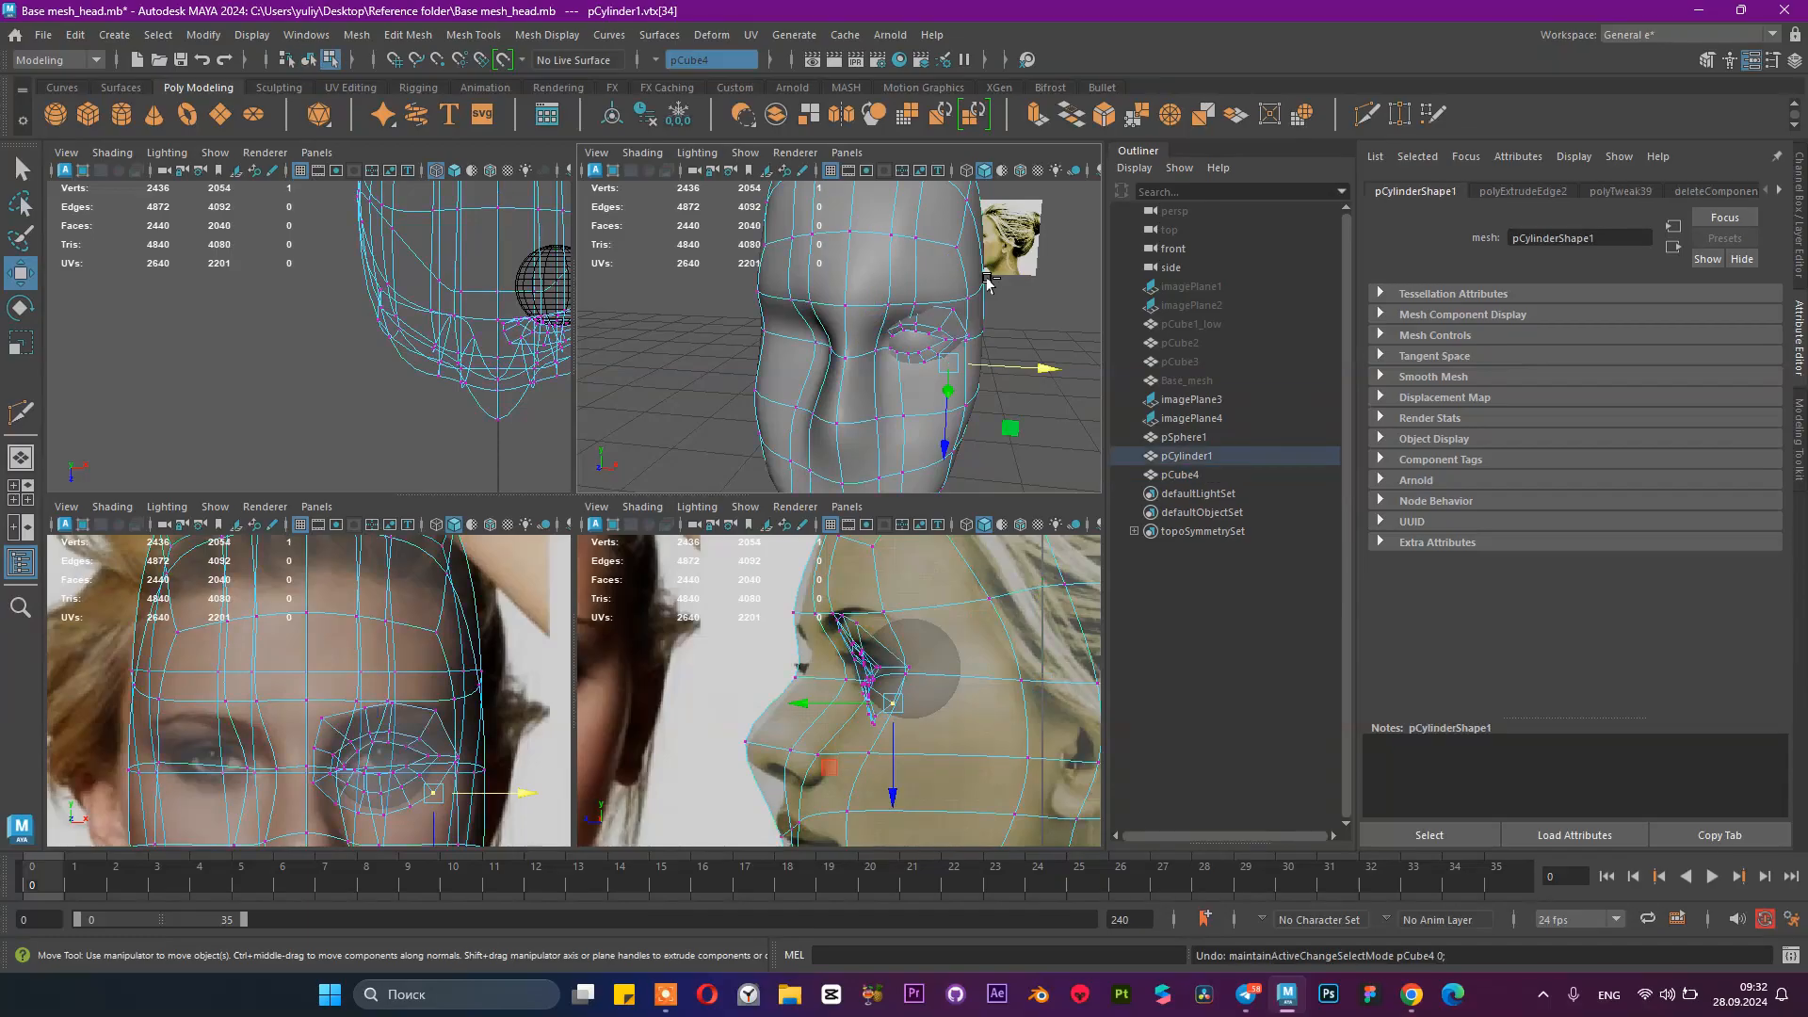
{"action": "key", "text": "ctrl+z"}
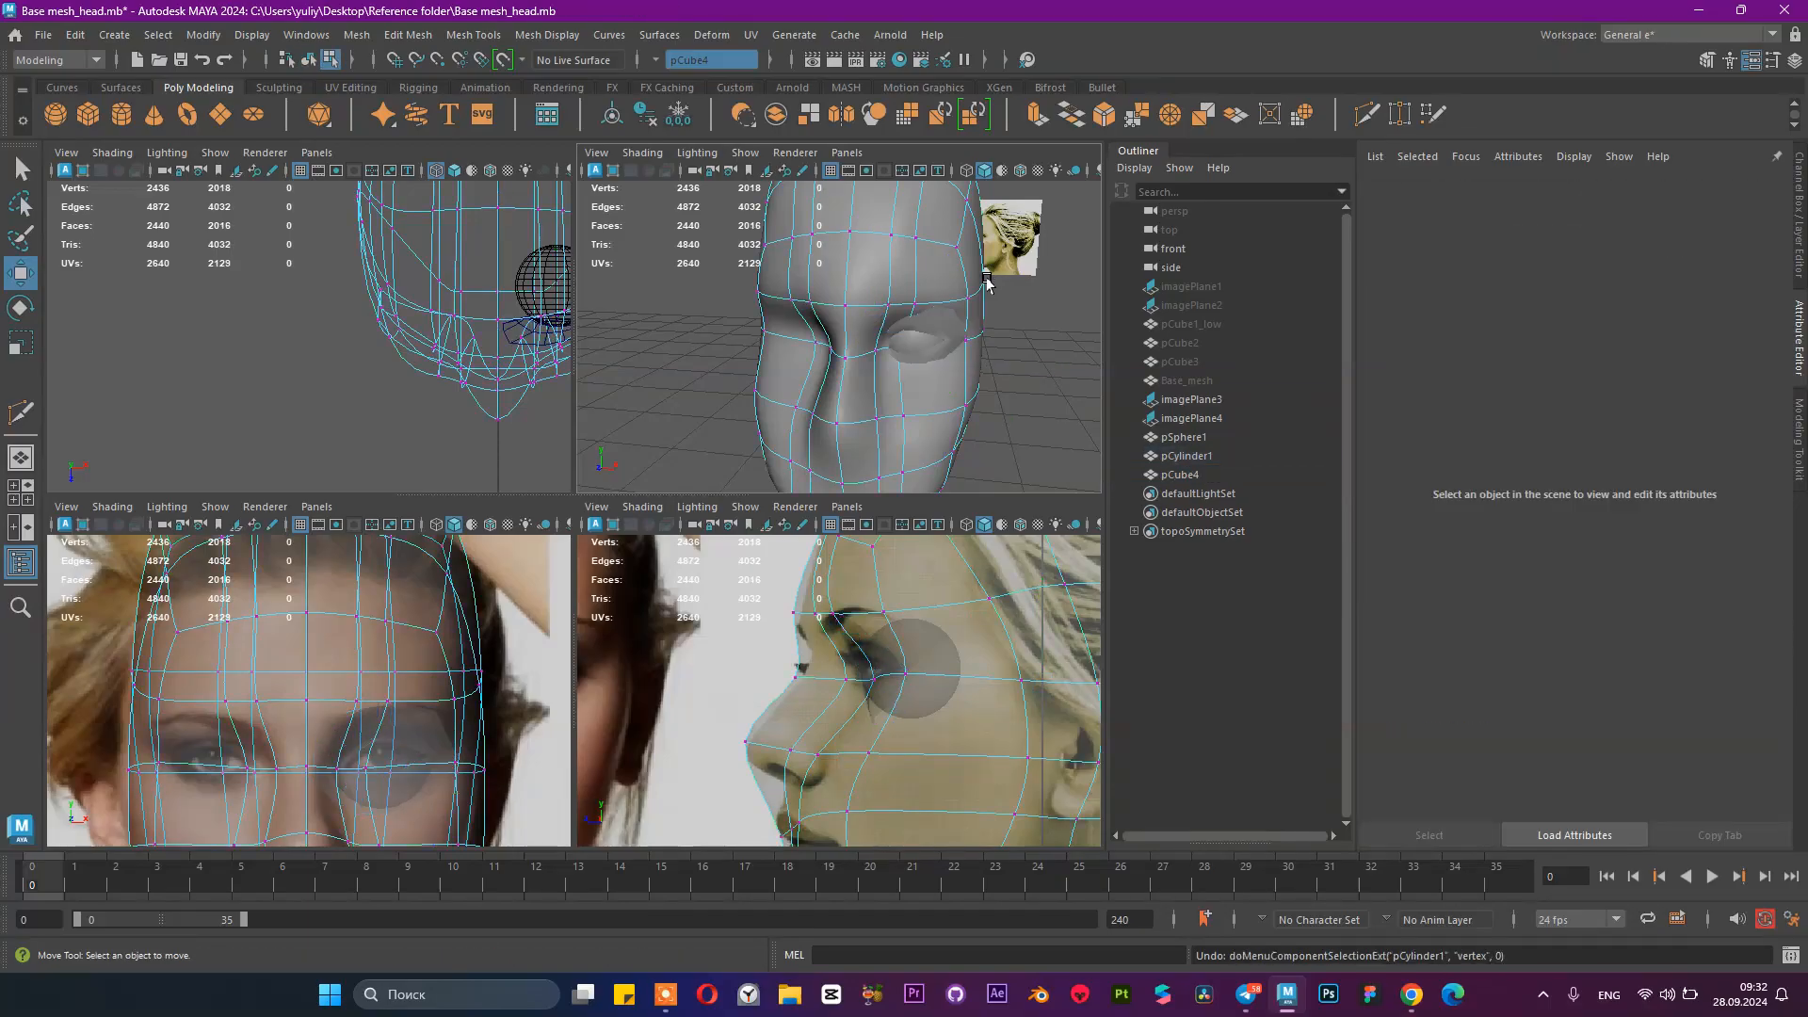
Step: Assign a new Lambert material to the head mesh, darken its color, and make it semi-transparent
{"action": "left_click_drag", "start_coordinate": [831, 455], "coordinate": [872, 337], "text": "alt"}
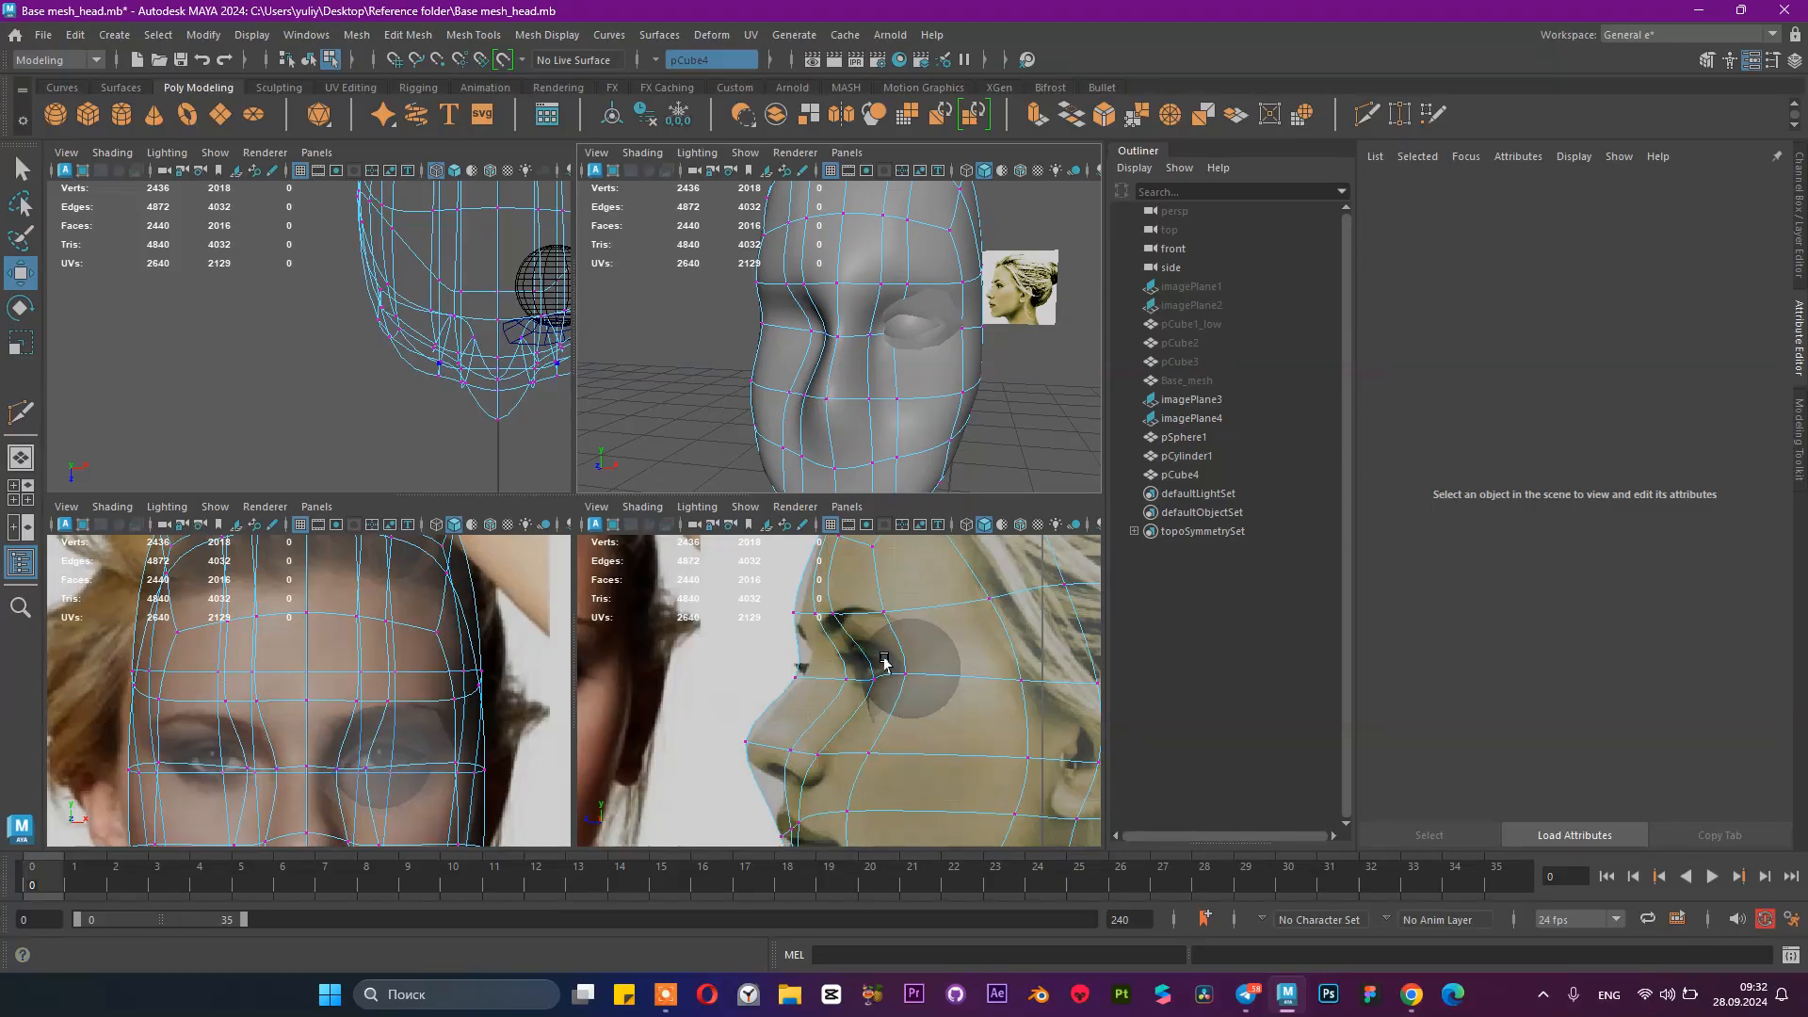
{"action": "left_click_drag", "start_coordinate": [915, 311], "coordinate": [851, 328], "text": "alt"}
{"action": "right_click_drag", "start_coordinate": [851, 328], "coordinate": [888, 314]}
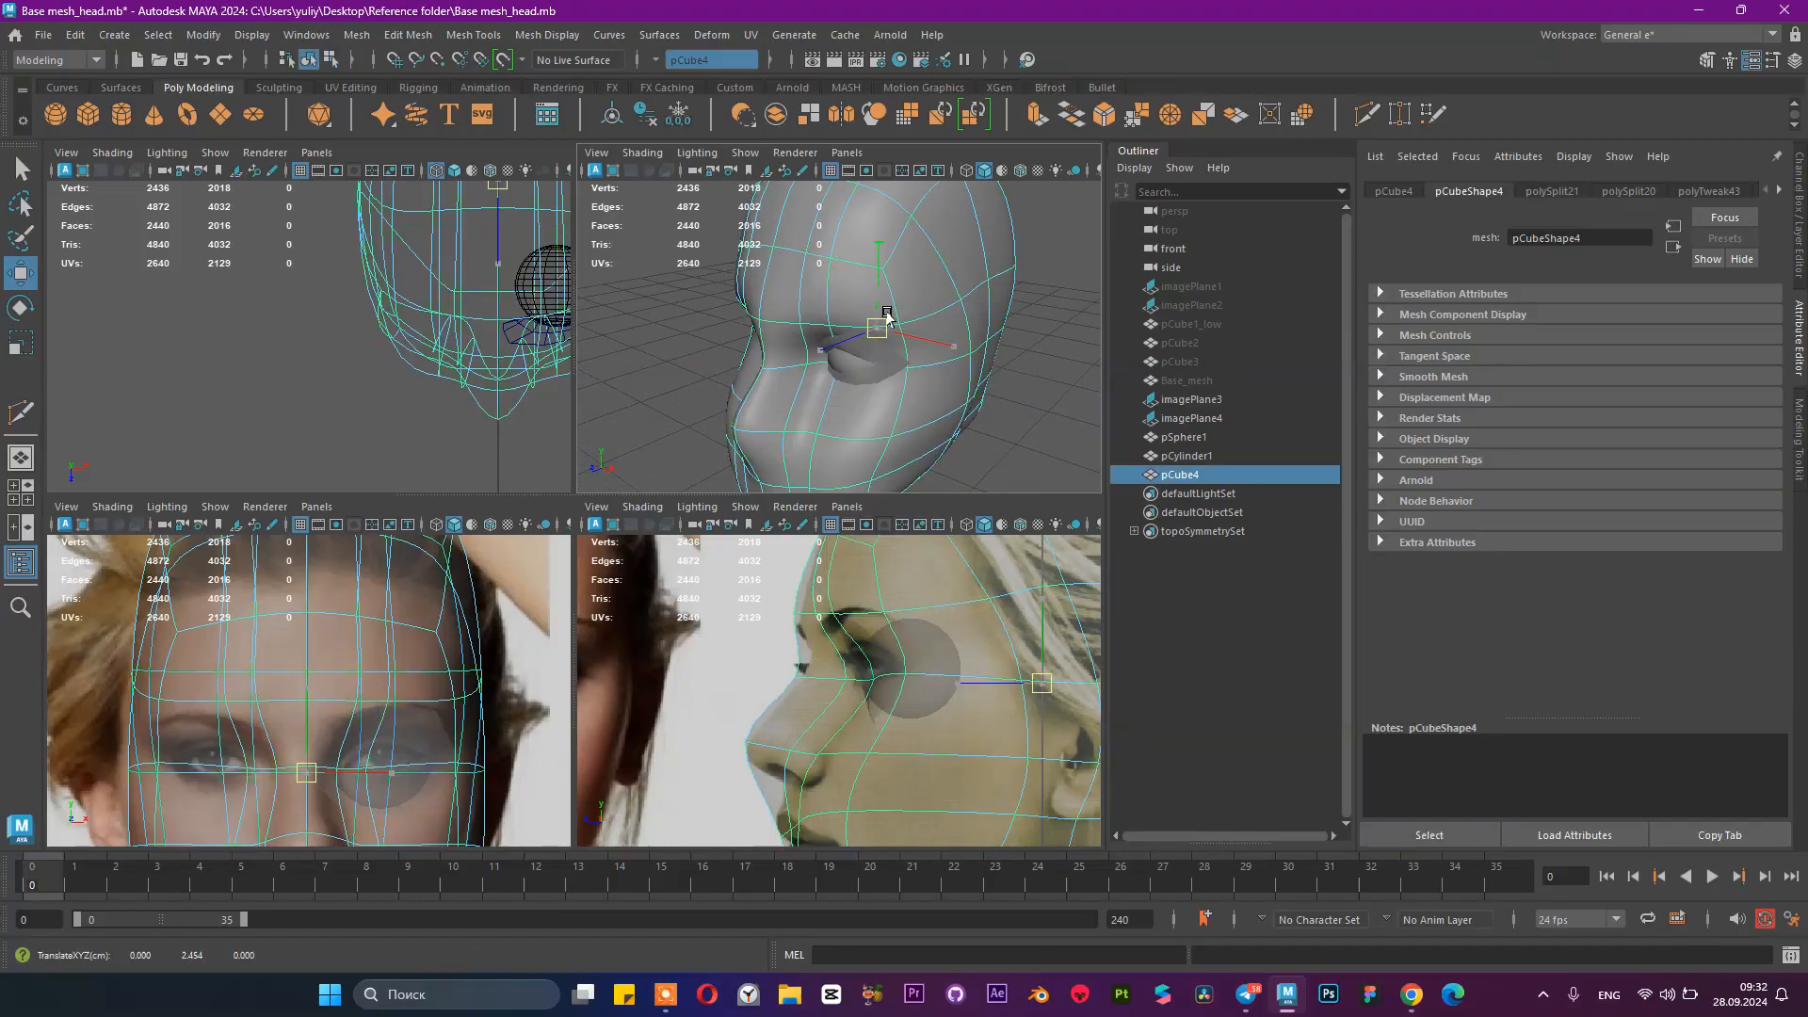
{"action": "left_click_drag", "start_coordinate": [888, 315], "coordinate": [867, 349], "text": "alt"}
{"action": "left_click_drag", "start_coordinate": [851, 415], "coordinate": [936, 388], "text": "alt"}
{"action": "right_click_drag", "start_coordinate": [853, 414], "coordinate": [904, 863]}
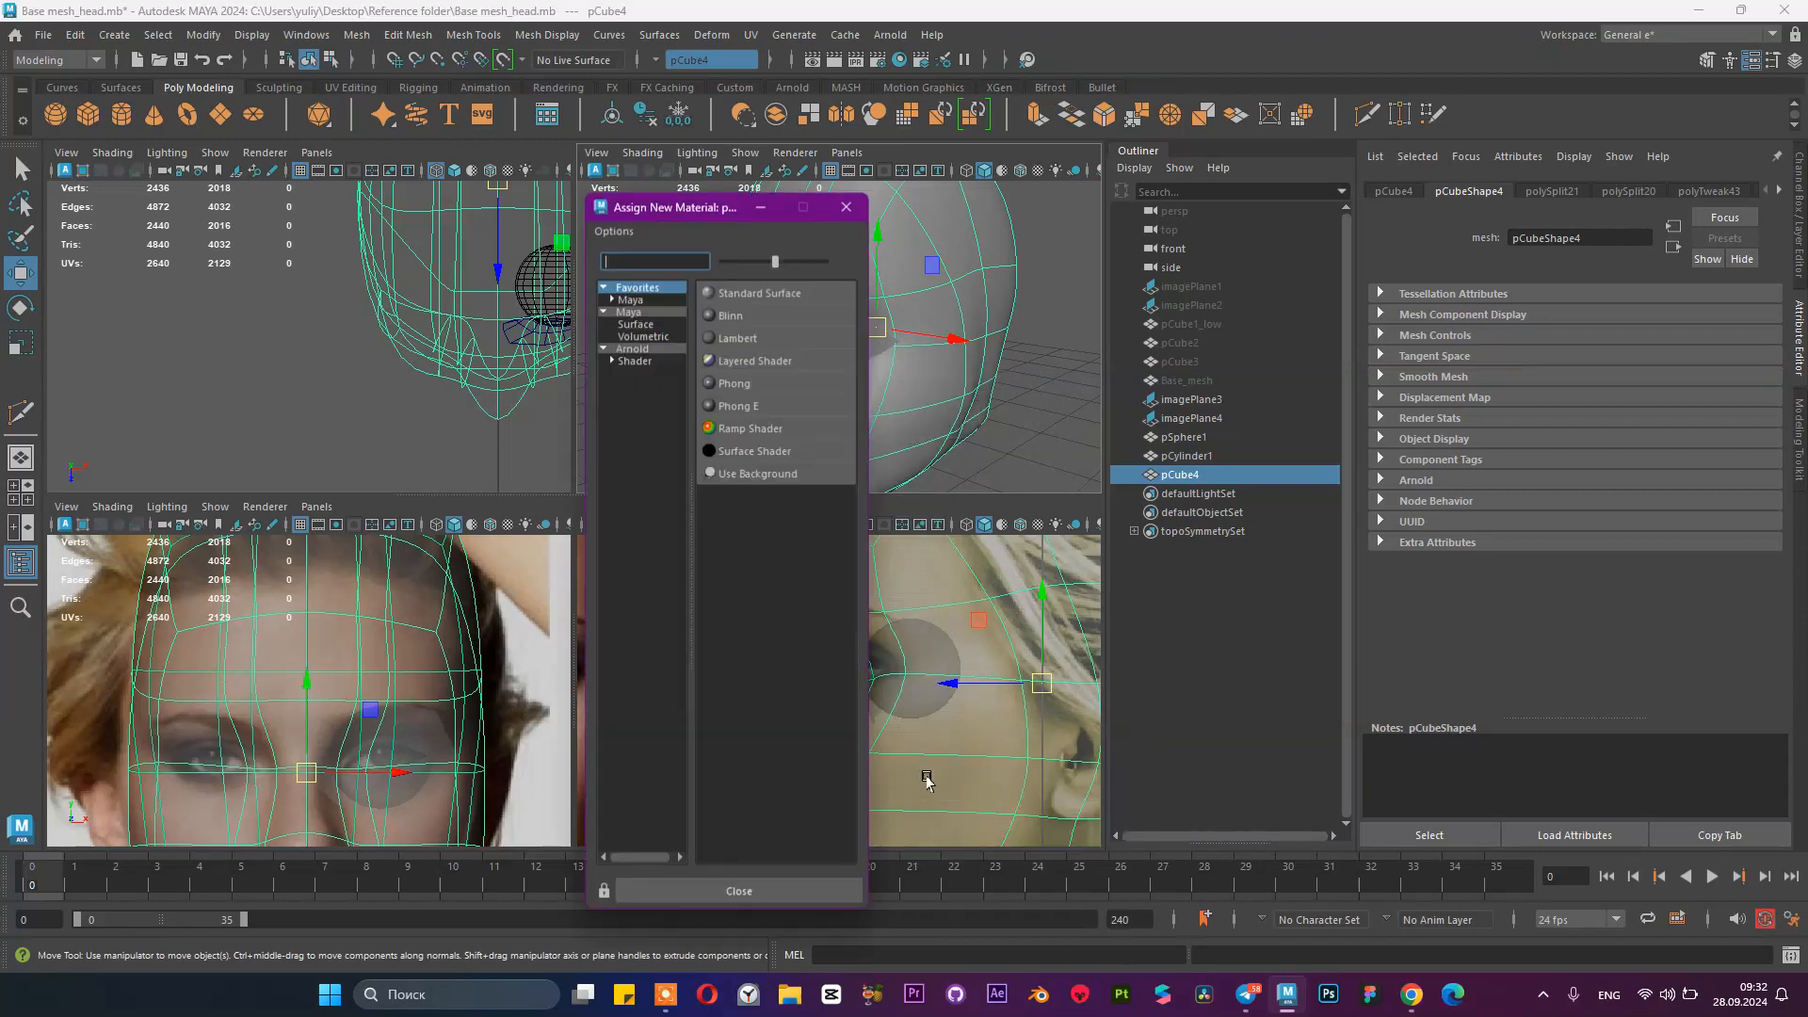
{"action": "left_click", "coordinate": [748, 337]}
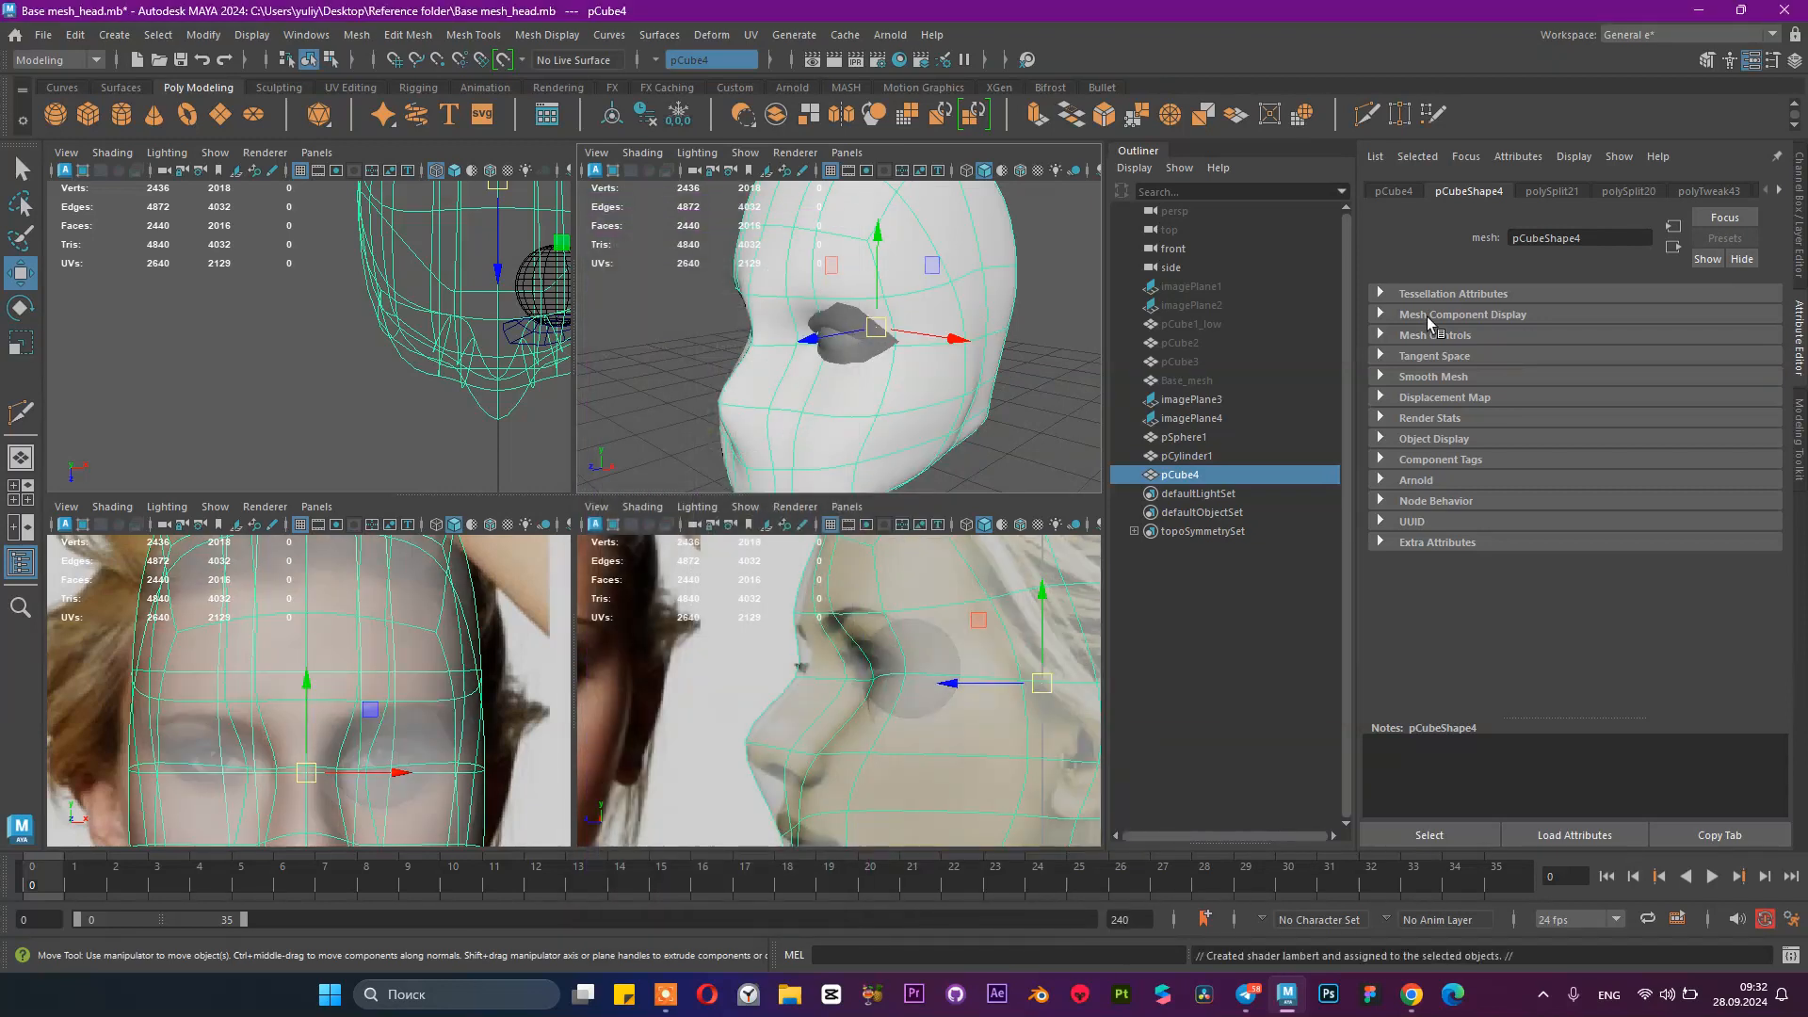
{"action": "left_click_drag", "start_coordinate": [1596, 403], "coordinate": [1632, 429]}
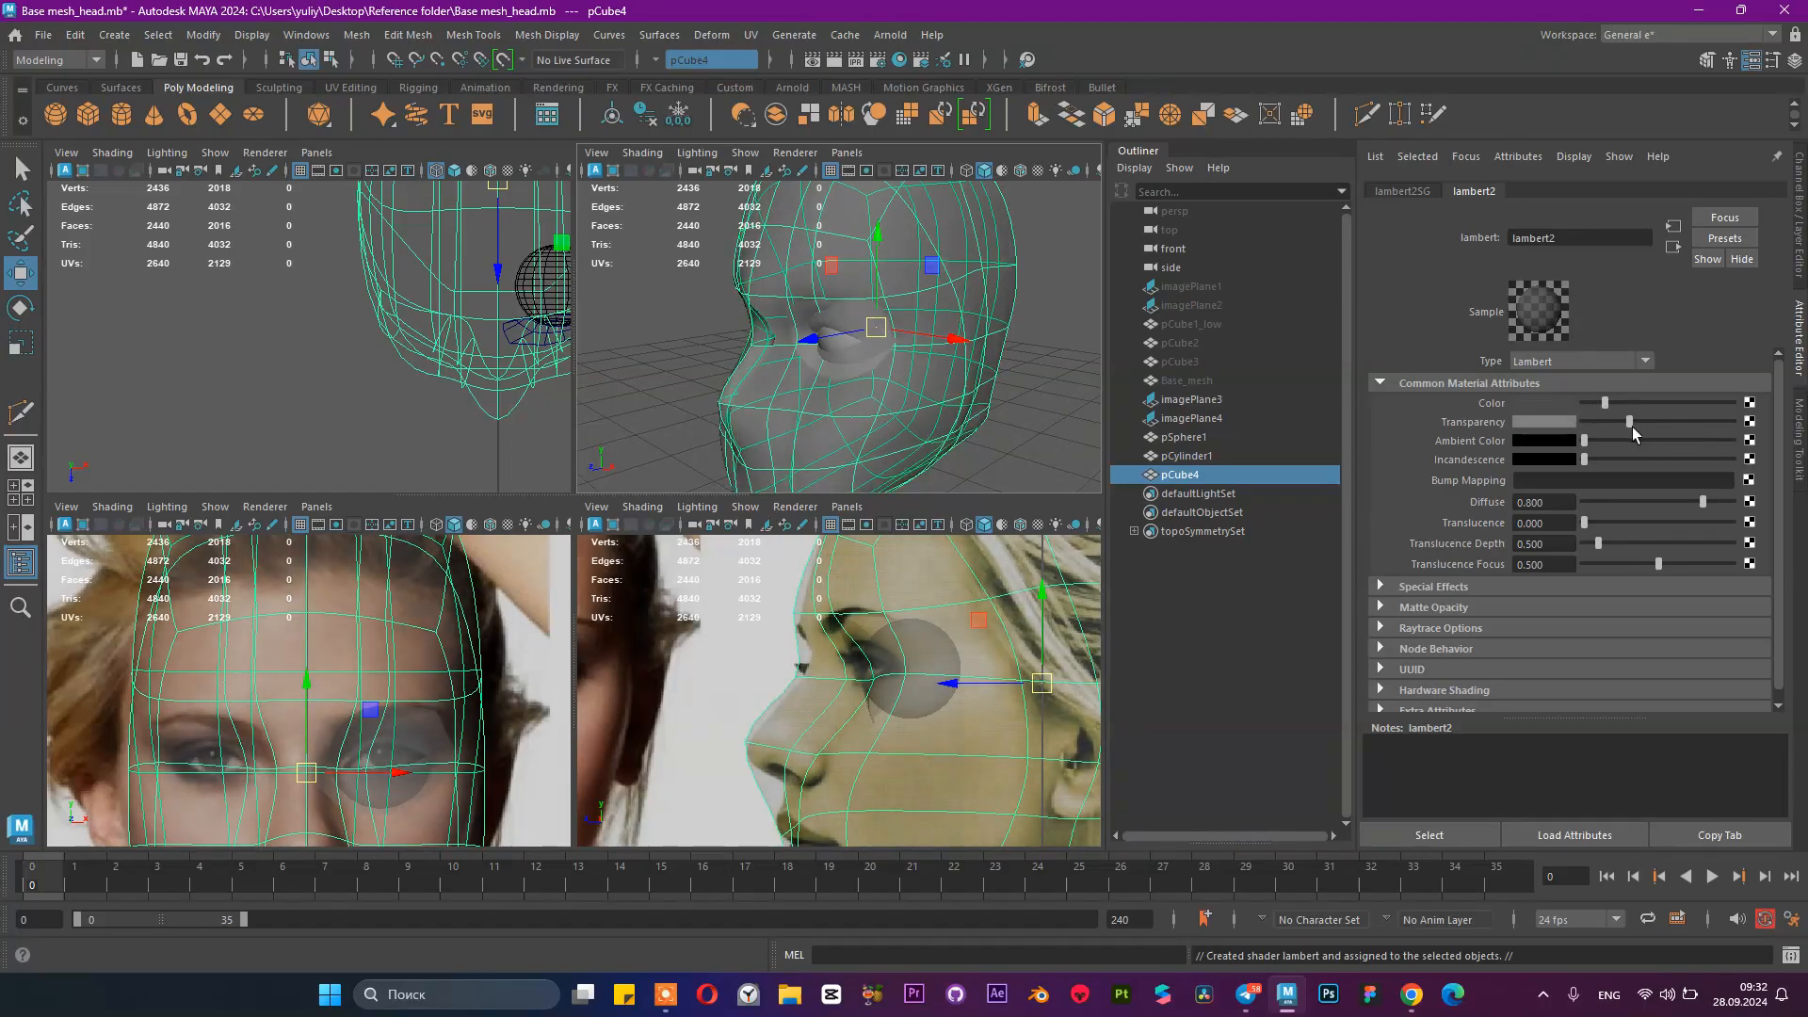
Step: Create a new display layer containing the selected head mesh
{"action": "left_click", "coordinate": [1796, 205]}
{"action": "left_click", "coordinate": [1753, 662]}
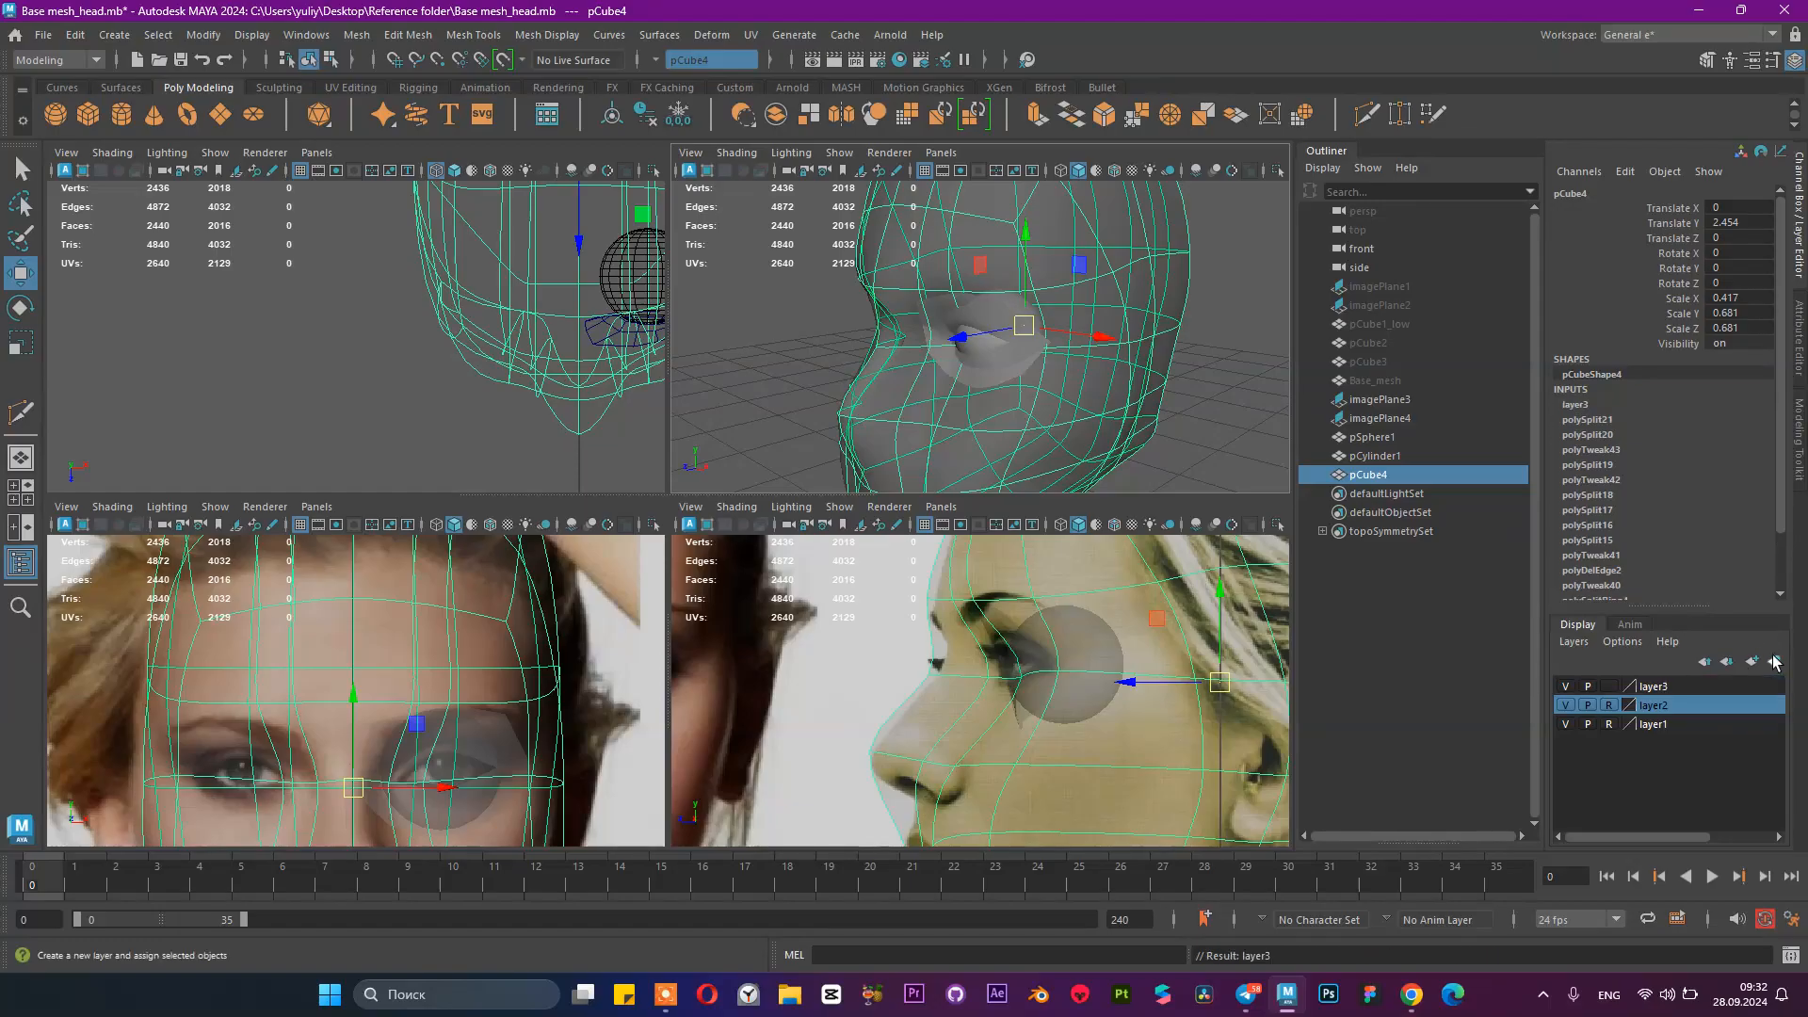
Step: Set the head mesh's display layer, layer3, to Reference mode and clear the selection
{"action": "left_click", "coordinate": [1608, 687]}
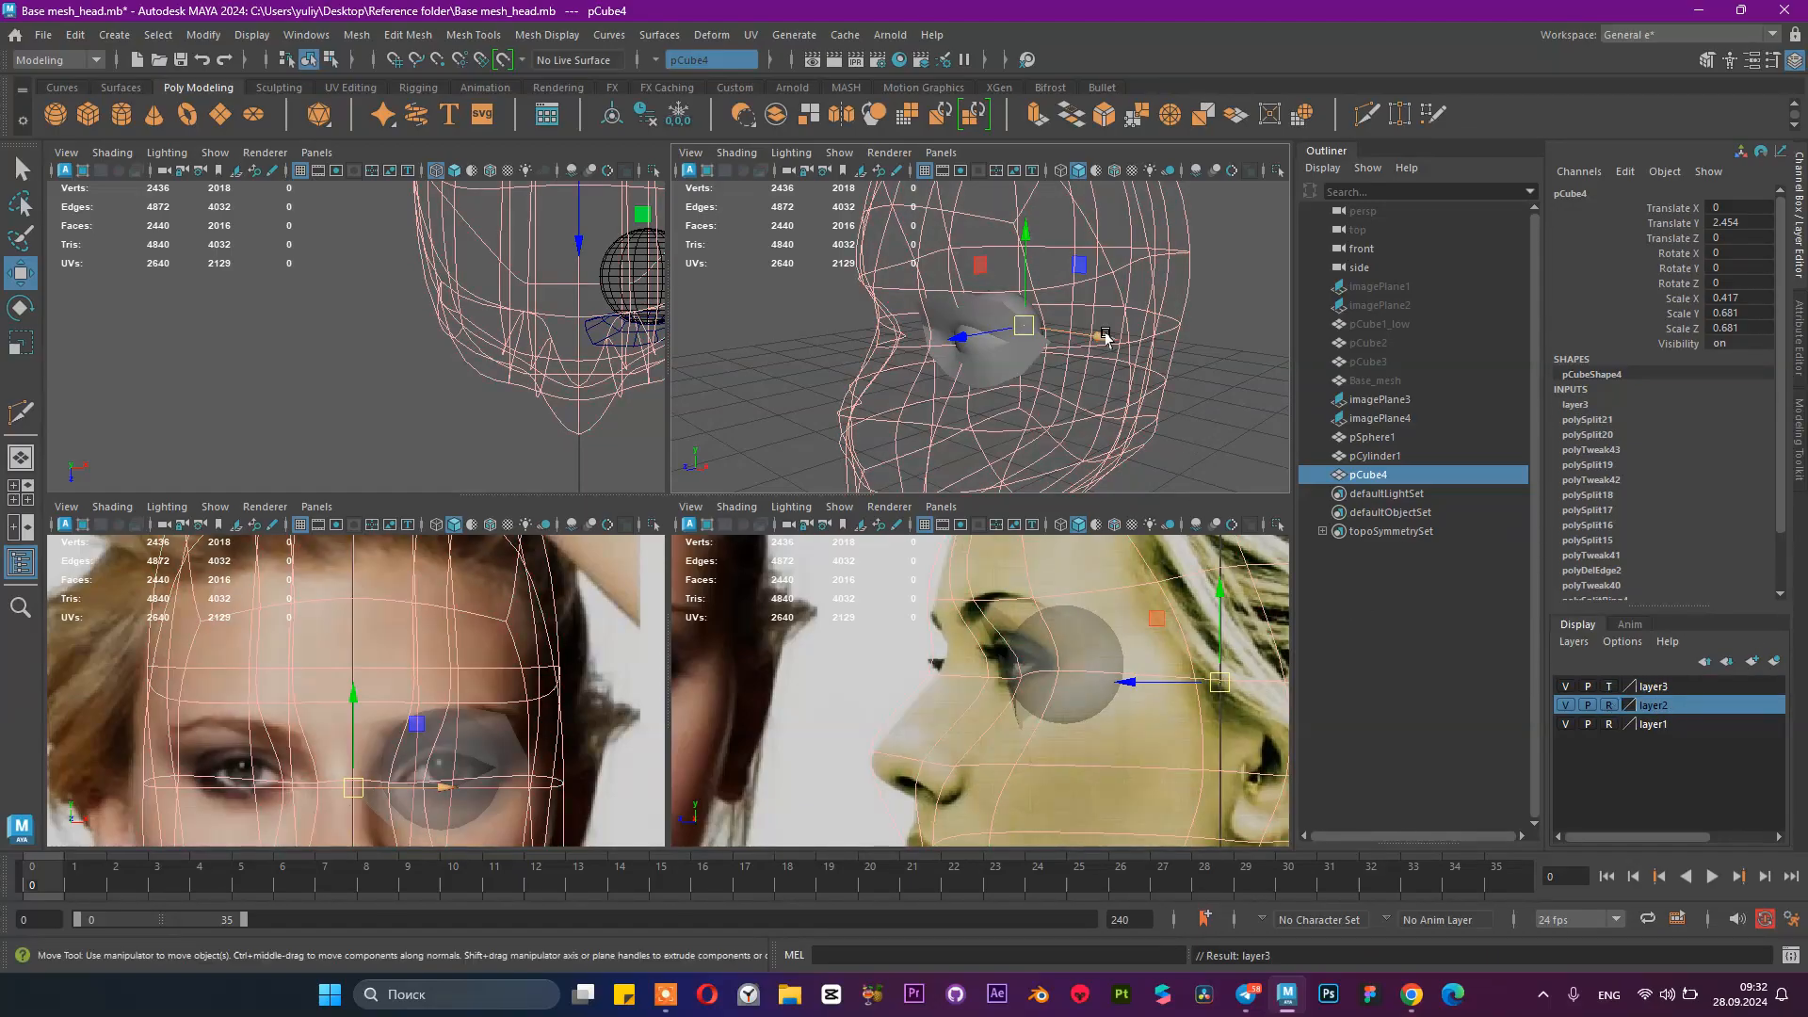
{"action": "left_click", "coordinate": [1608, 686]}
{"action": "left_click", "coordinate": [1179, 403]}
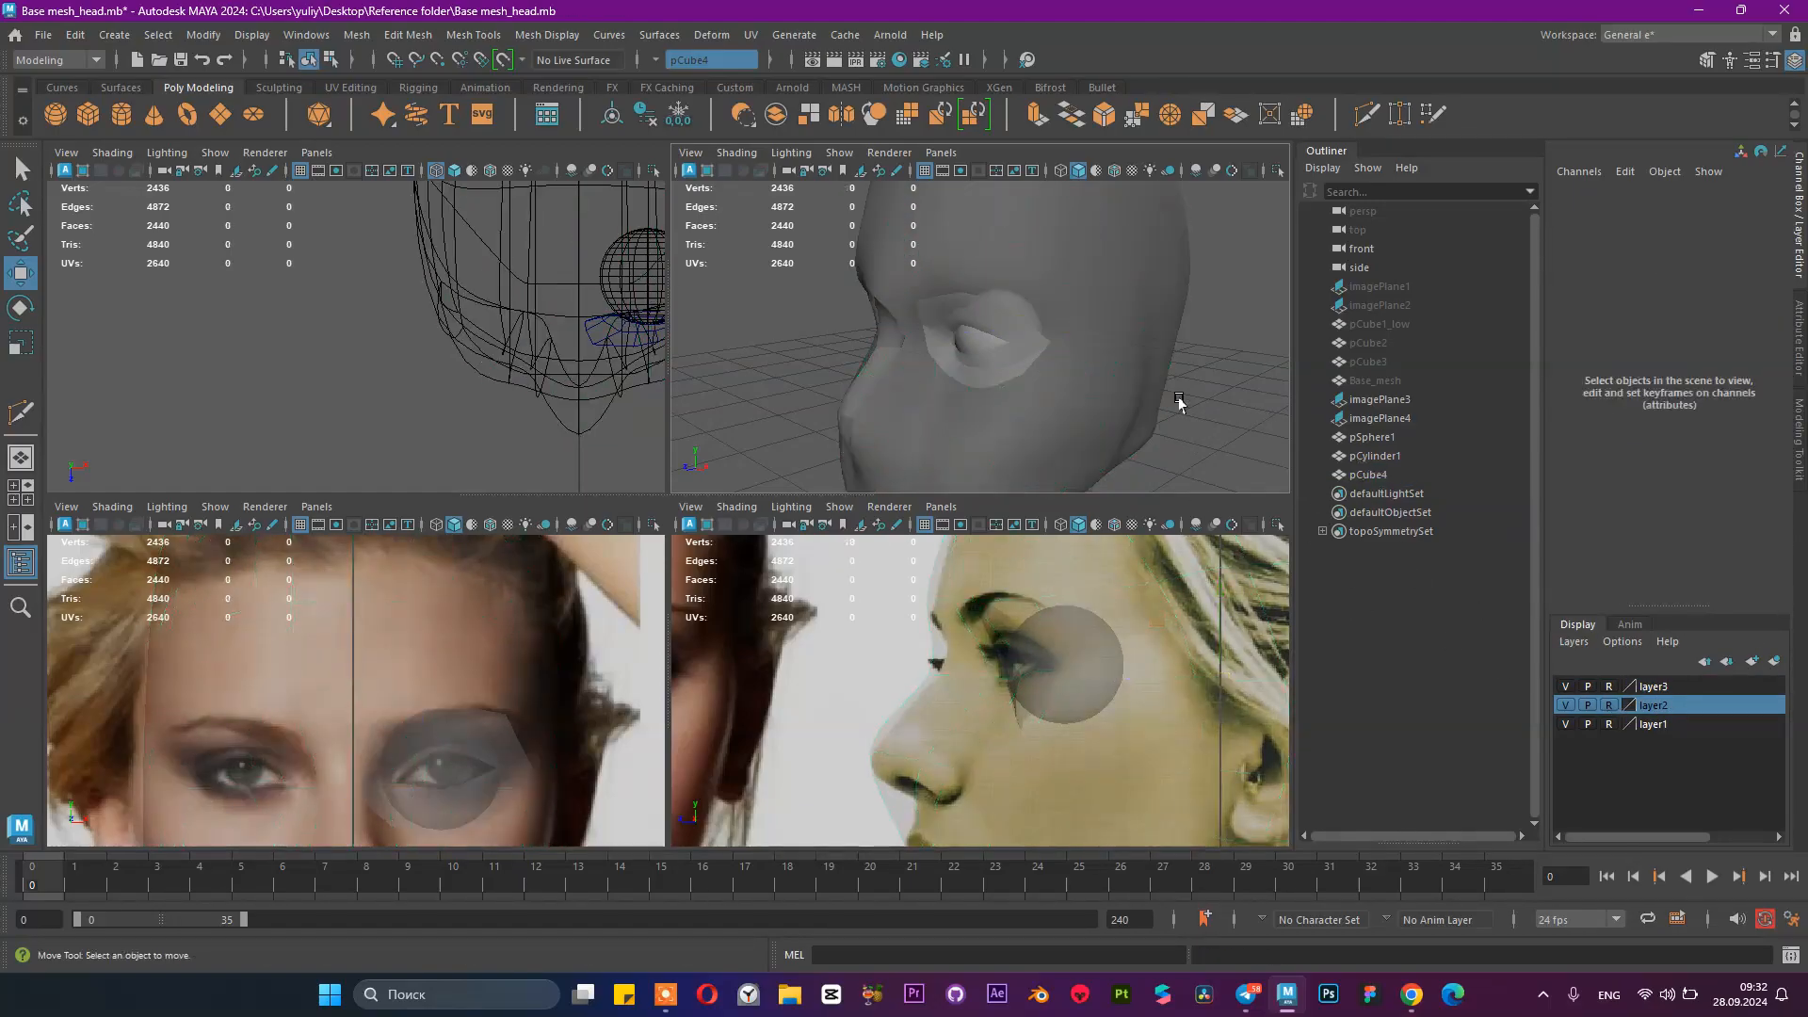
Step: Select the ring-shaped eye mesh, compare it with the head and reference photos from several angles, and save the scene
{"action": "left_click_drag", "start_coordinate": [907, 367], "coordinate": [952, 376], "text": "alt"}
{"action": "right_click_drag", "start_coordinate": [952, 376], "coordinate": [1029, 365], "text": "alt"}
{"action": "left_click", "coordinate": [1029, 367]}
{"action": "left_click_drag", "start_coordinate": [1029, 367], "coordinate": [904, 372], "text": "alt"}
{"action": "mouse_move", "coordinate": [970, 661]}
{"action": "middle_mouse_down", "text": "alt"}
{"action": "mouse_move", "coordinate": [951, 625]}
{"action": "mouse_move", "coordinate": [946, 650]}
{"action": "middle_mouse_up", "text": "alt"}
{"action": "middle_click_drag", "start_coordinate": [953, 741], "coordinate": [920, 637], "text": "alt"}
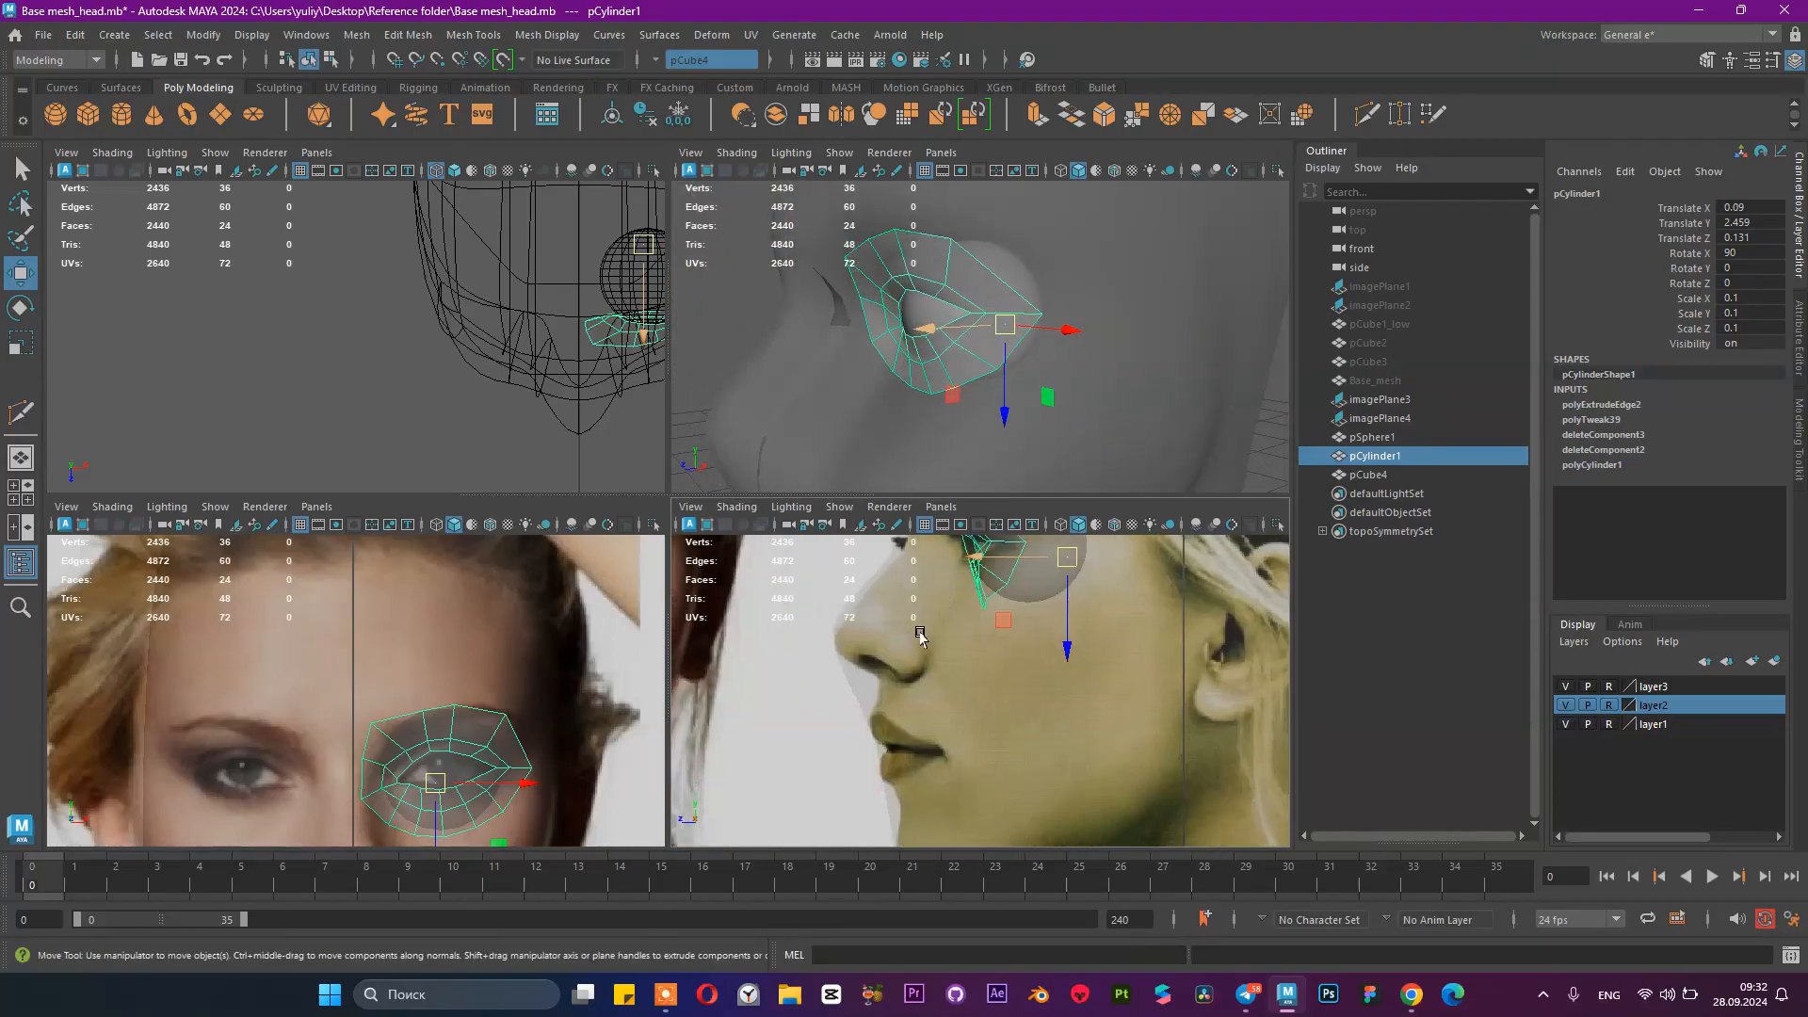
{"action": "middle_click_drag", "start_coordinate": [1030, 663], "coordinate": [1003, 752], "text": "alt"}
{"action": "left_click_drag", "start_coordinate": [927, 415], "coordinate": [886, 348], "text": "alt"}
{"action": "left_click_drag", "start_coordinate": [754, 430], "coordinate": [1190, 367], "text": "alt"}
{"action": "left_click_drag", "start_coordinate": [1039, 397], "coordinate": [1039, 274], "text": "alt"}
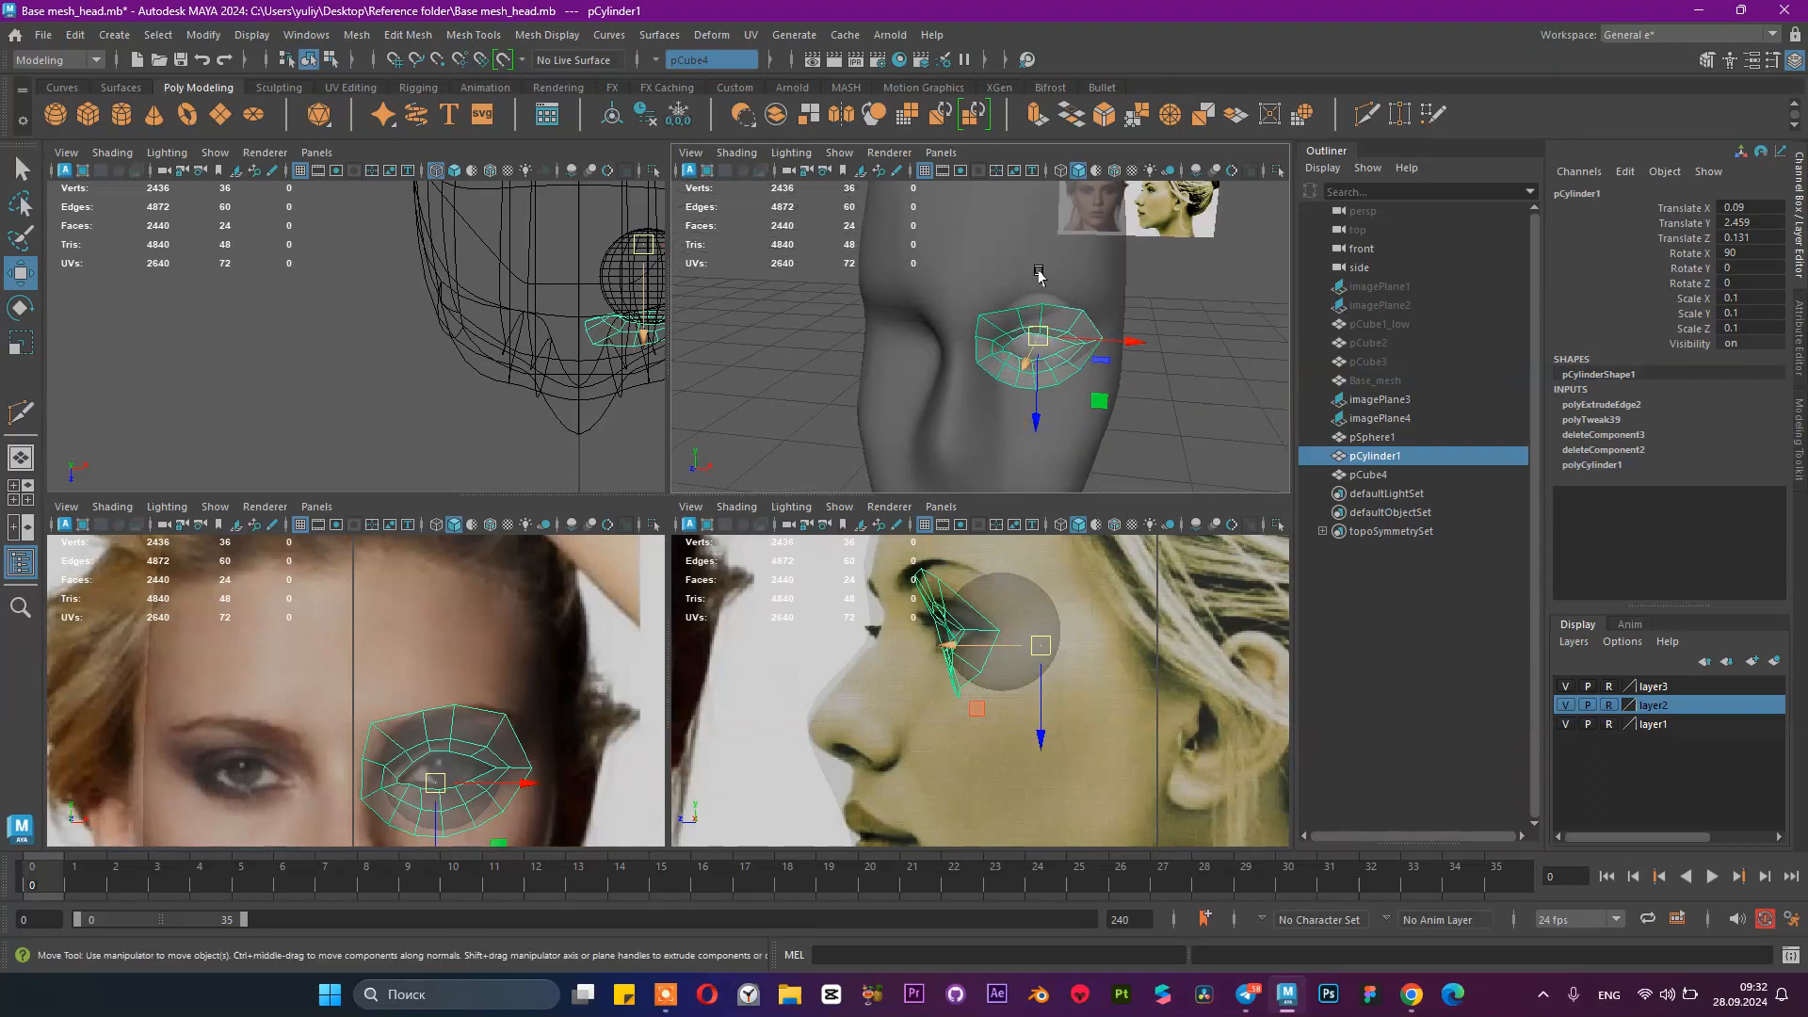
{"action": "left_click_drag", "start_coordinate": [1048, 339], "coordinate": [961, 323], "text": "alt"}
{"action": "scroll", "coordinate": [1063, 373], "scroll_direction": "up", "scroll_amount": 5}
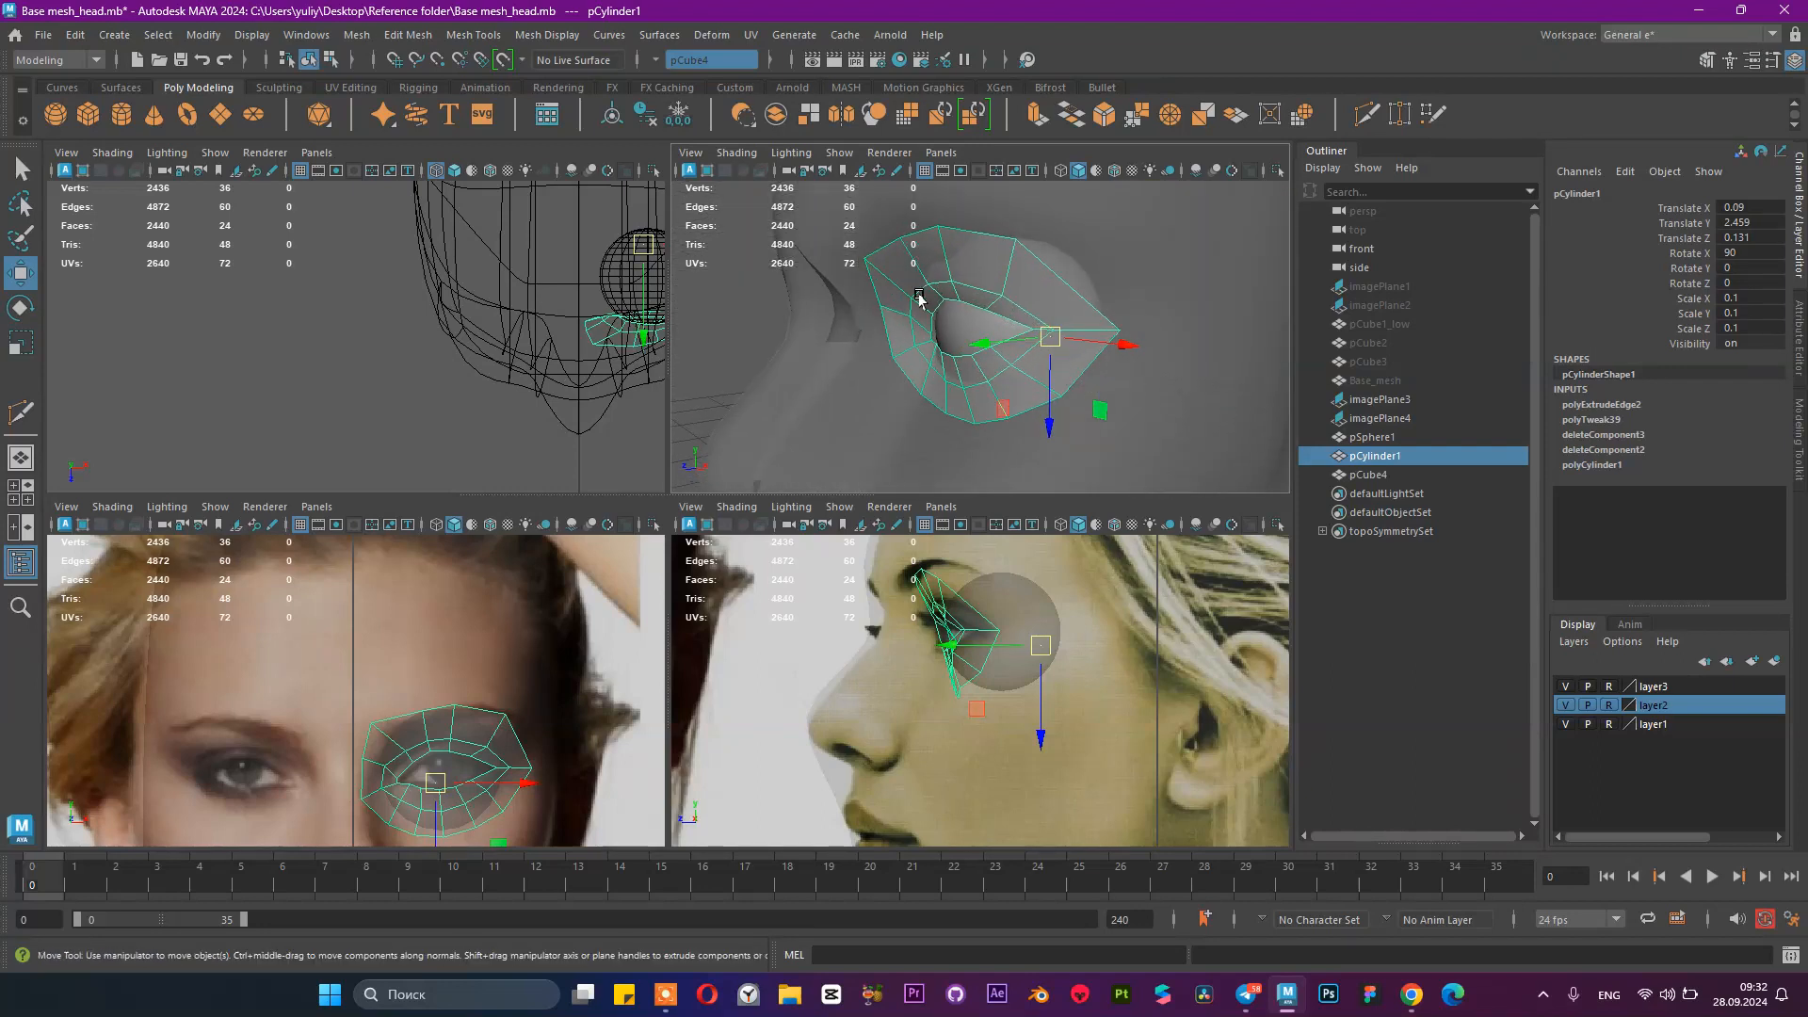
{"action": "key", "text": "ctrl+s"}
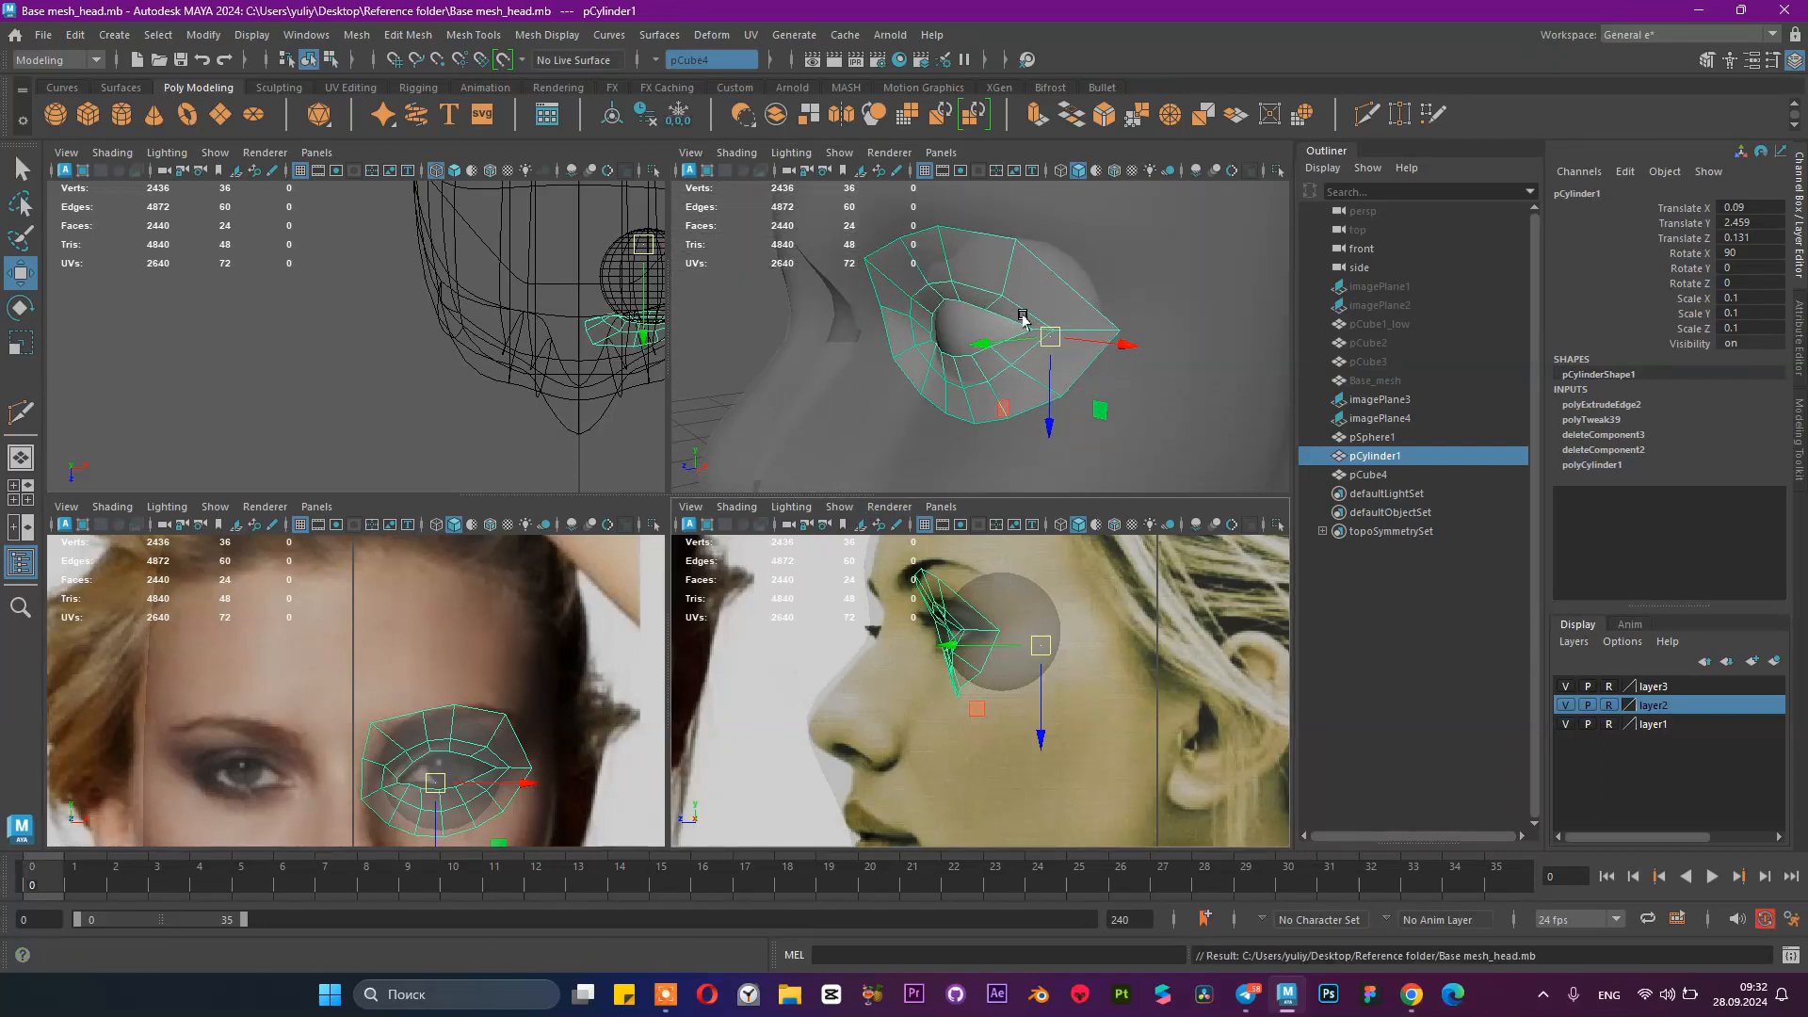
Step: Try to extrude the outer border edges of the eye mesh in the enlarged perspective view
{"action": "key", "text": "space"}
{"action": "right_click_drag", "start_coordinate": [606, 299], "coordinate": [606, 300]}
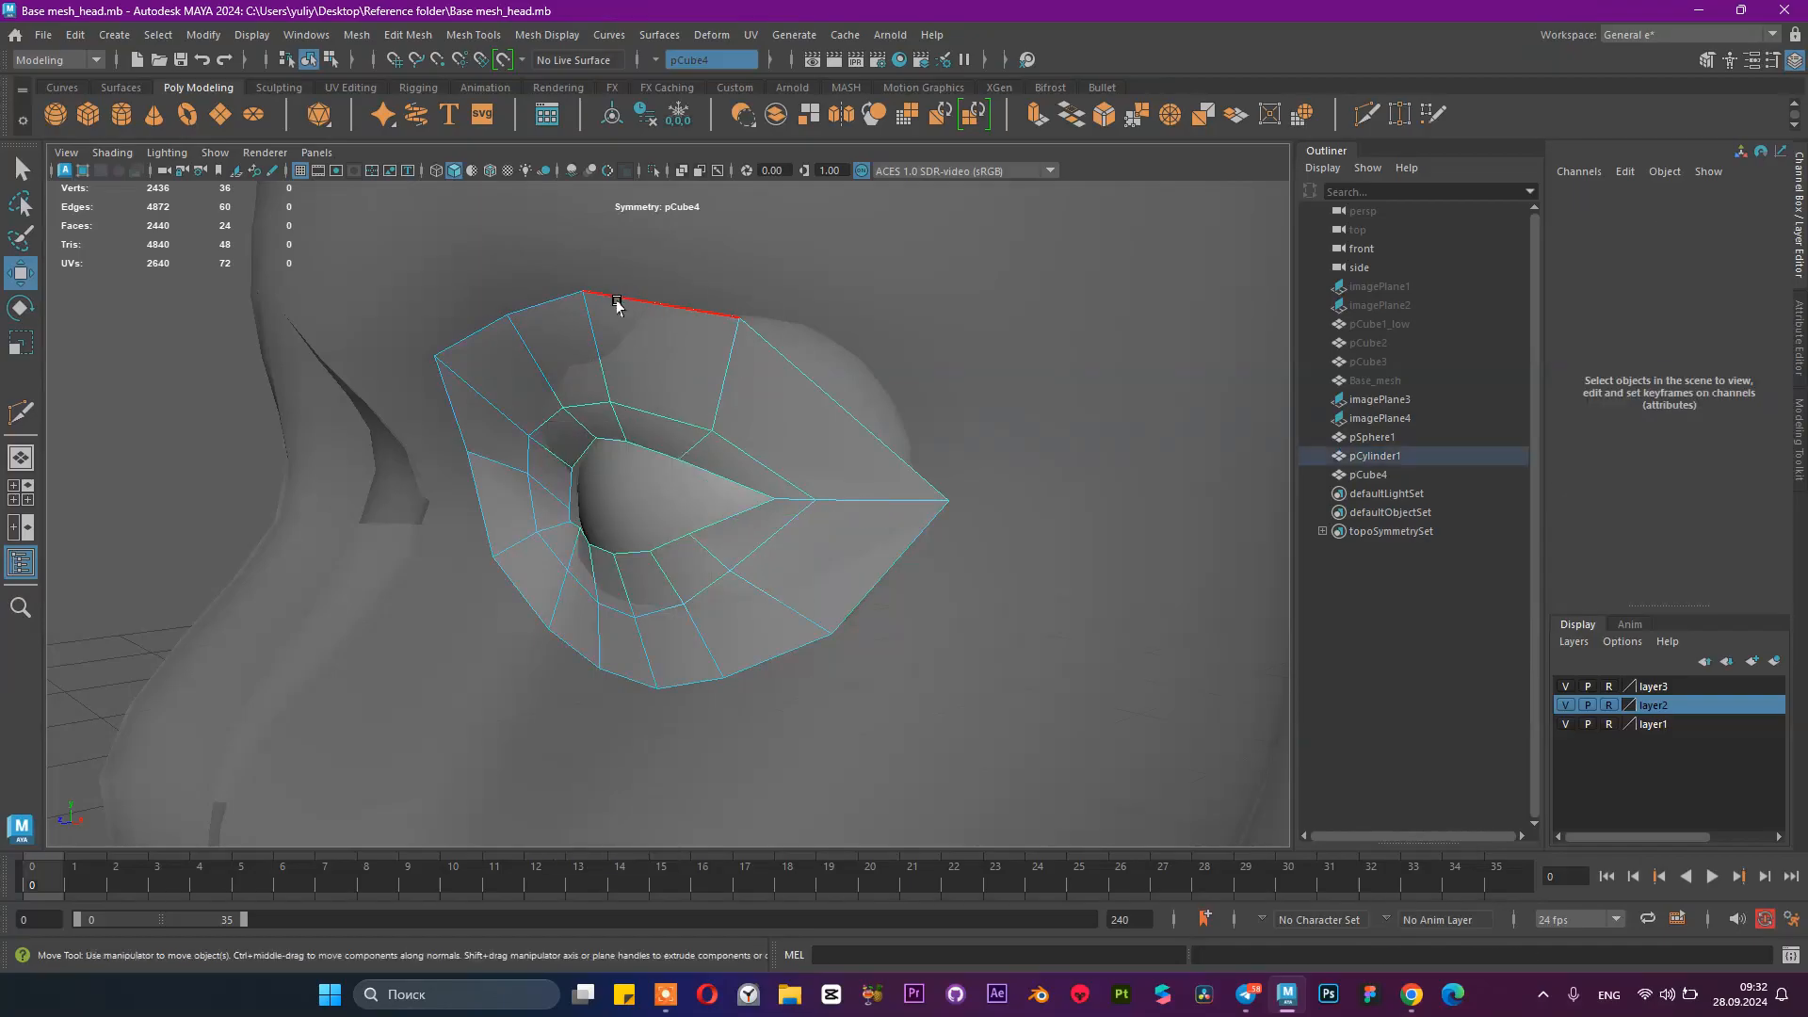
{"action": "double_click", "coordinate": [584, 290]}
{"action": "left_click", "coordinate": [1037, 113]}
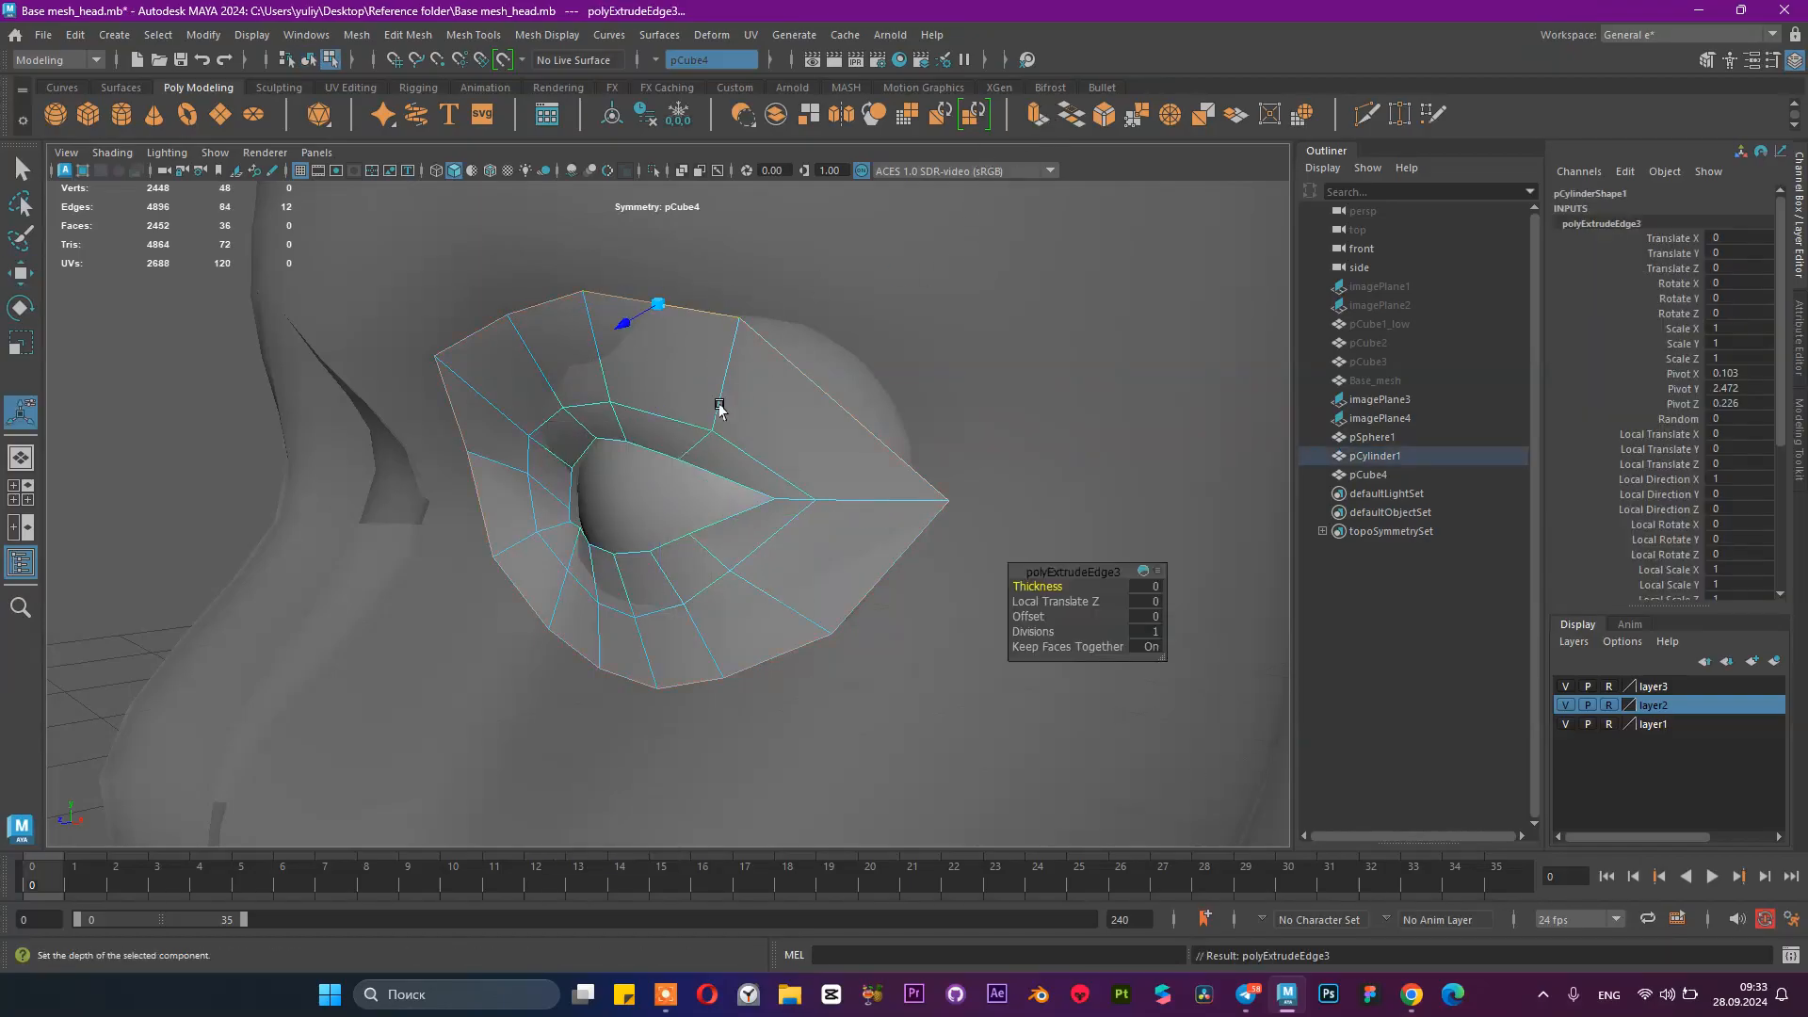
{"action": "left_click_drag", "start_coordinate": [718, 396], "coordinate": [648, 419], "text": "alt"}
{"action": "left_click_drag", "start_coordinate": [377, 379], "coordinate": [257, 362]}
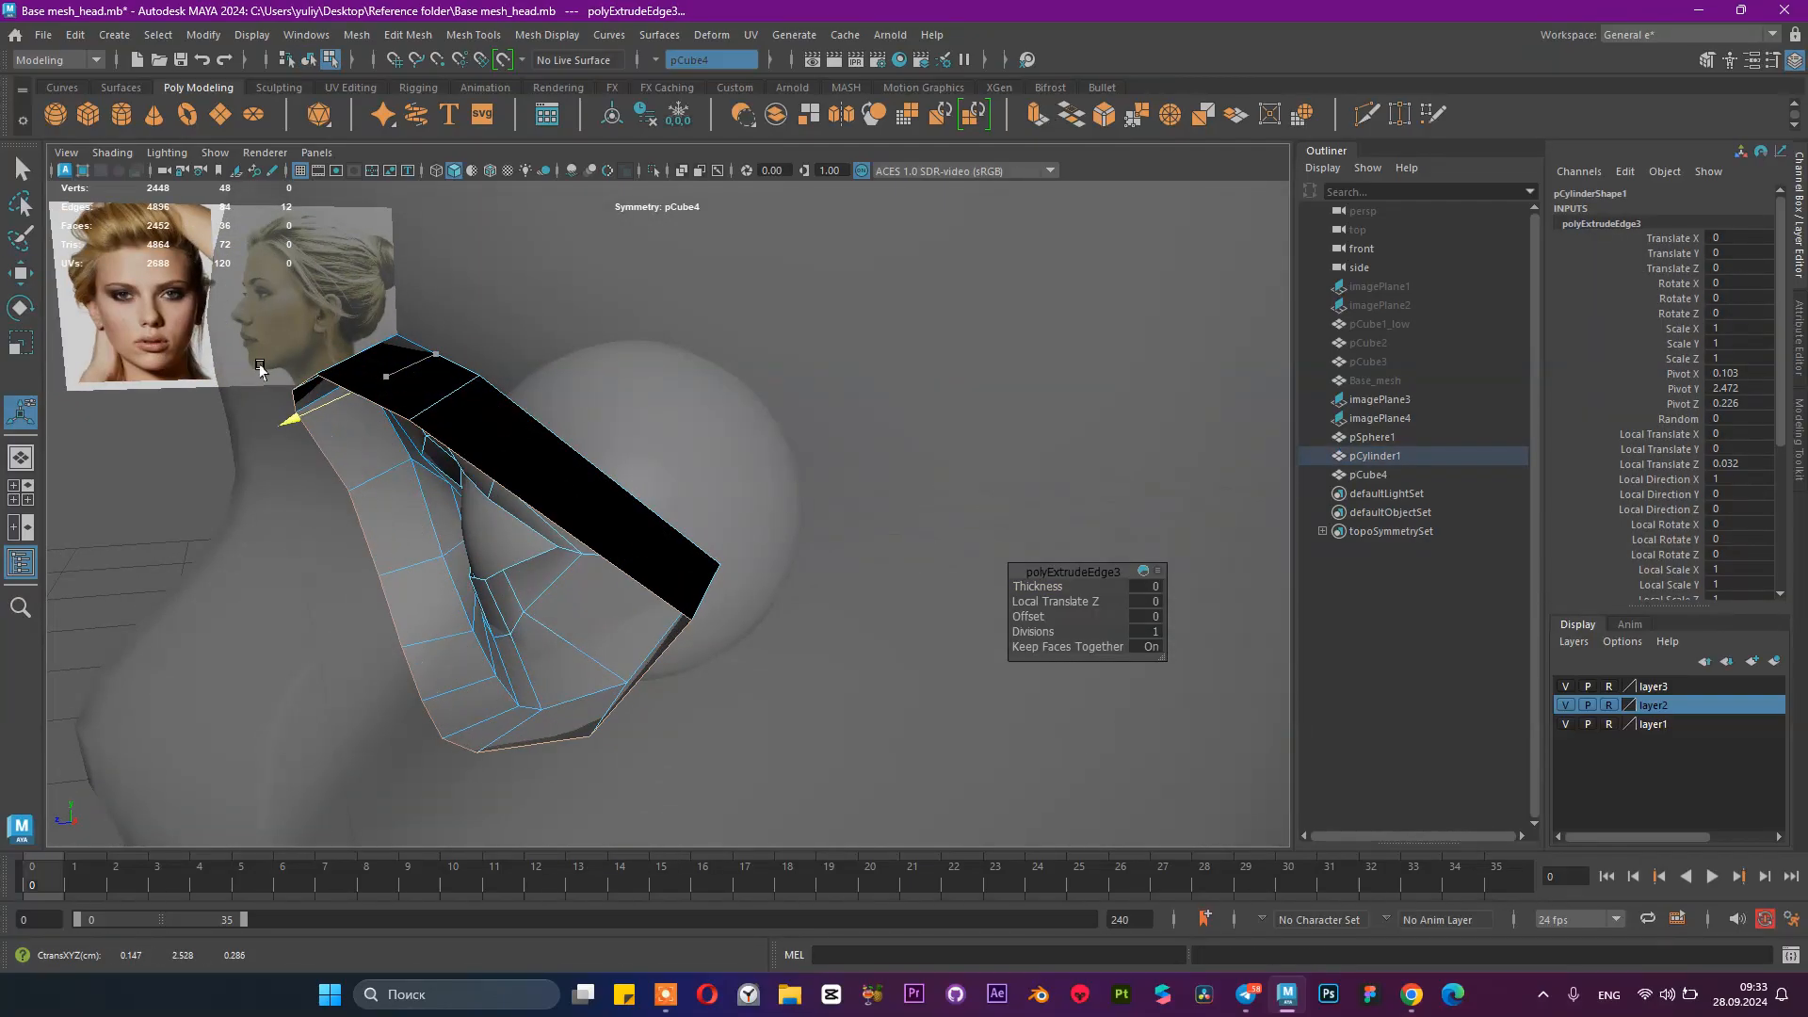
{"action": "key", "text": "ctrl+z"}
{"action": "left_click_drag", "start_coordinate": [509, 424], "coordinate": [744, 480], "text": "alt"}
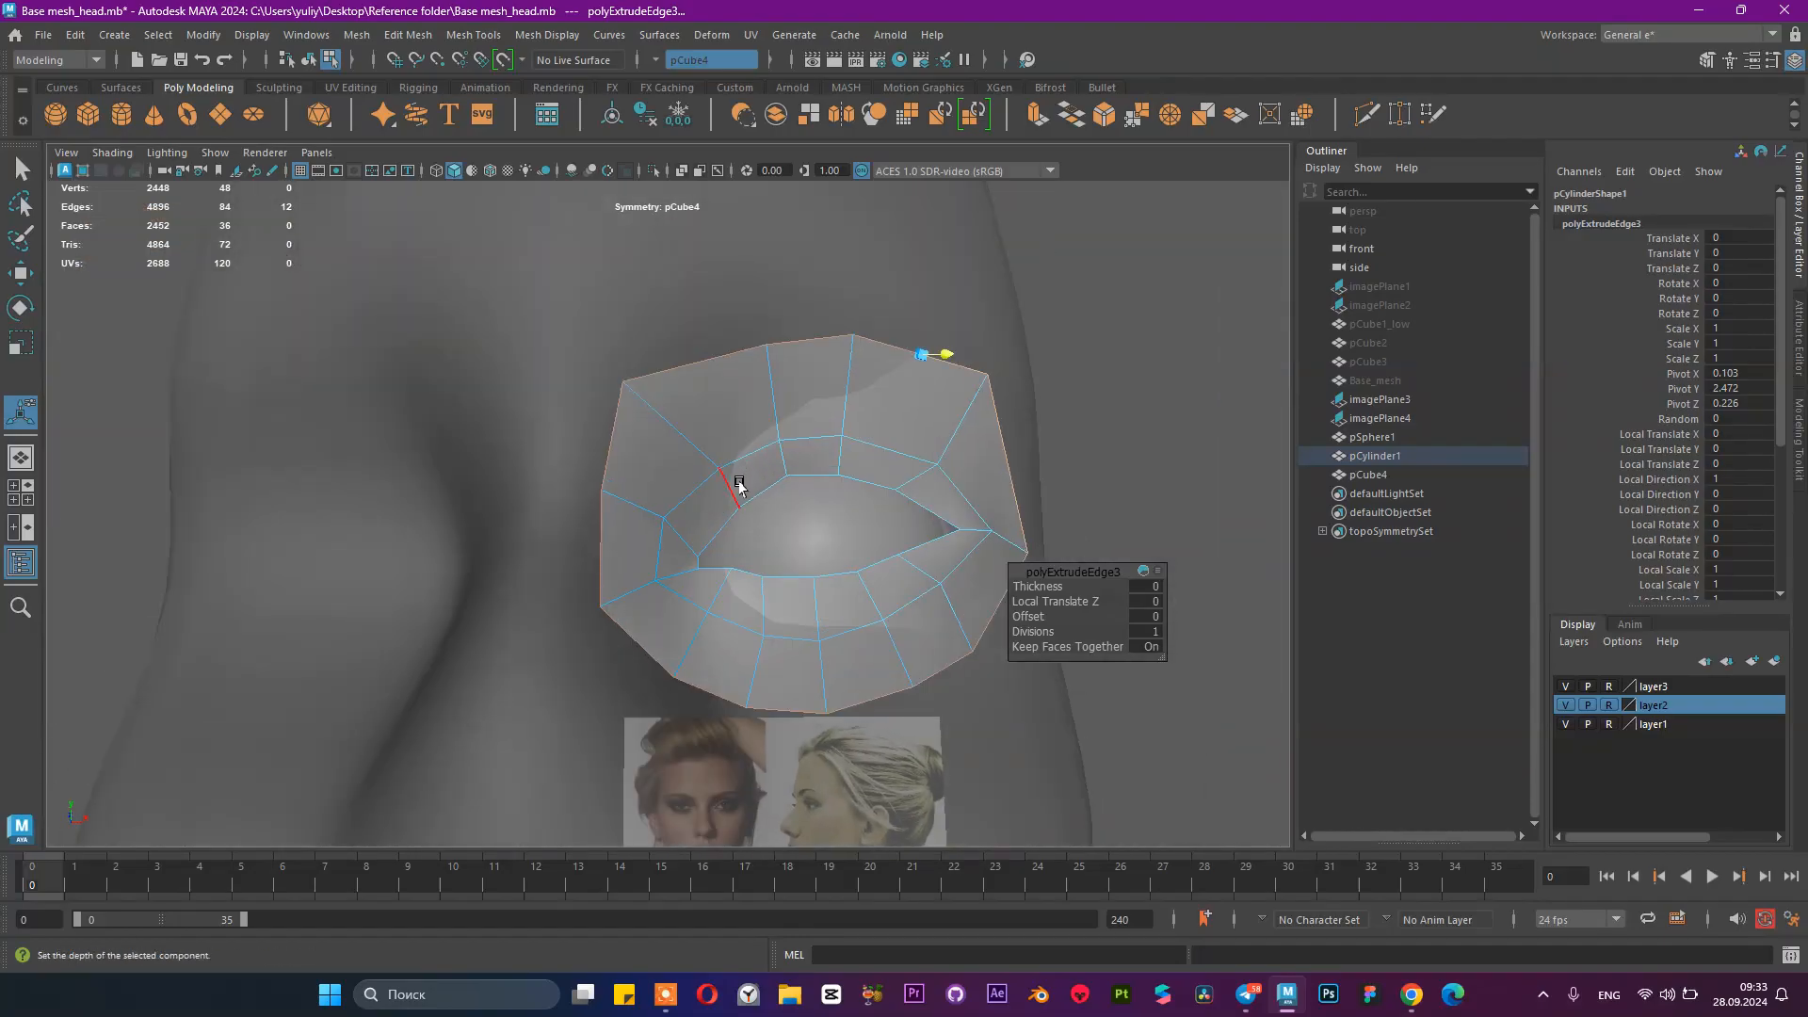
{"action": "key", "text": "ctrl+z"}
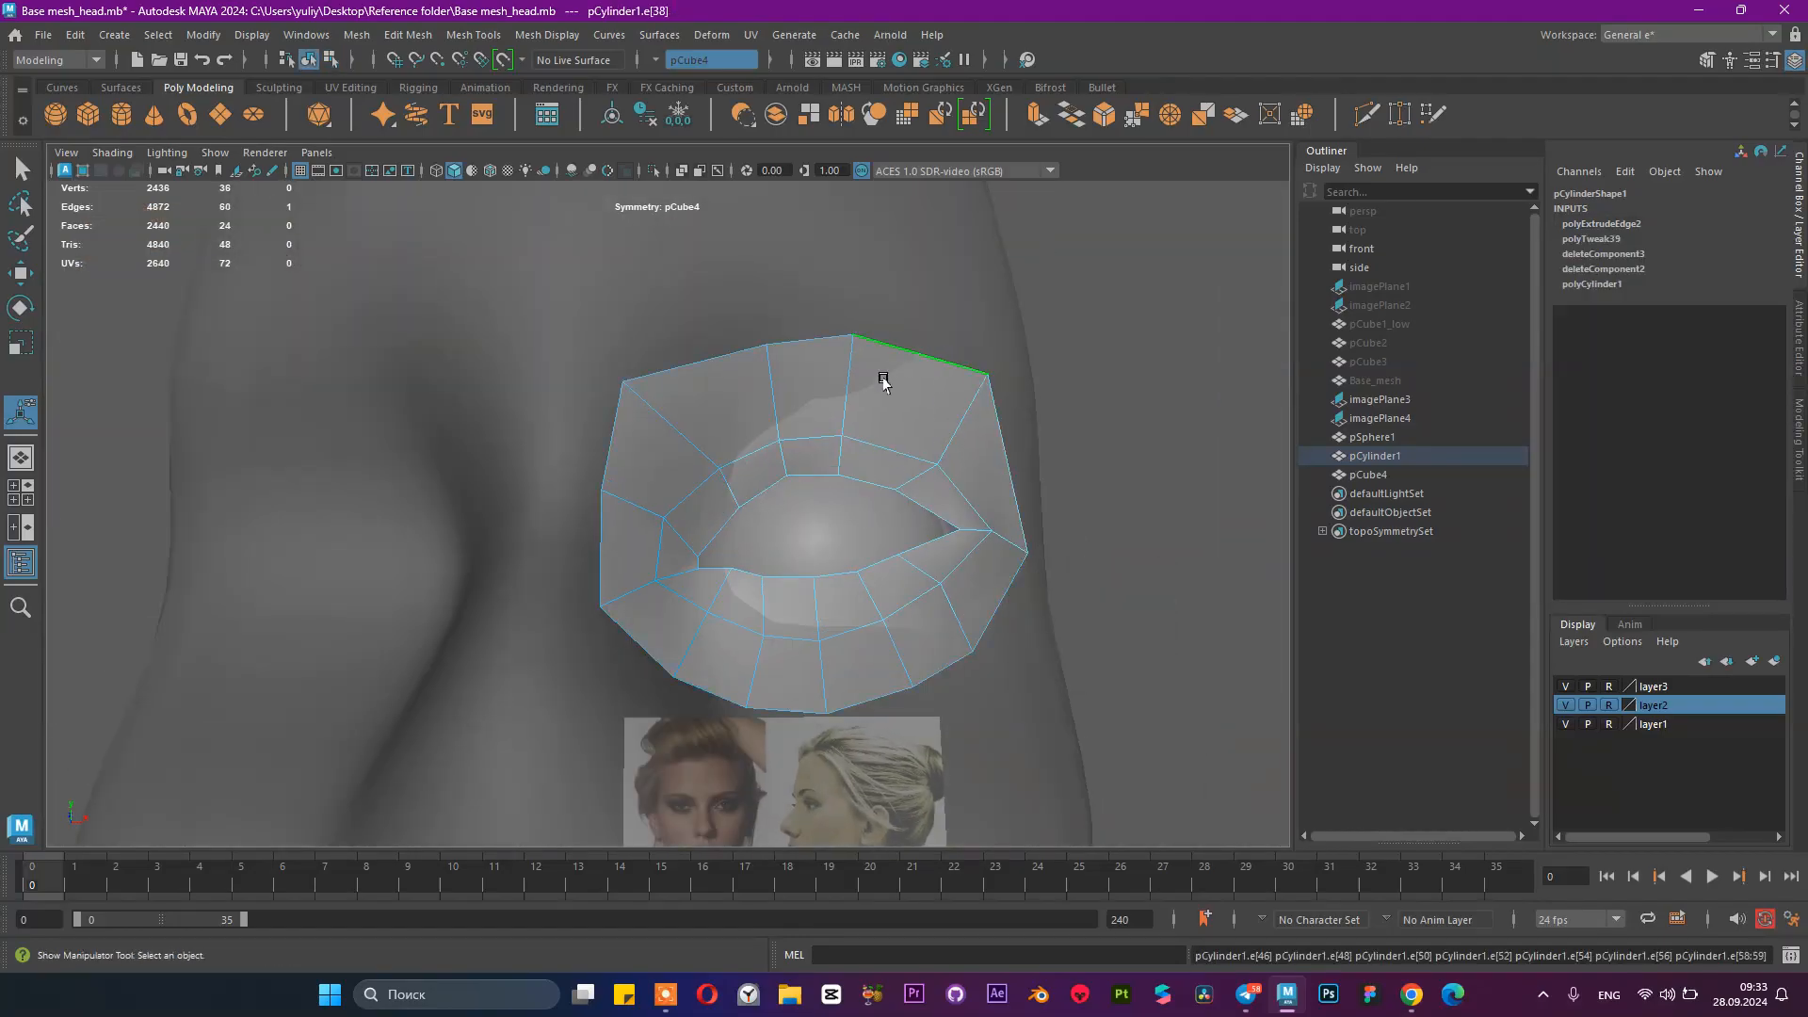
Step: Return to object selection on the eye mesh and turn the Select tool's Symmetry setting off
{"action": "key", "text": "F8"}
{"action": "key", "text": "q"}
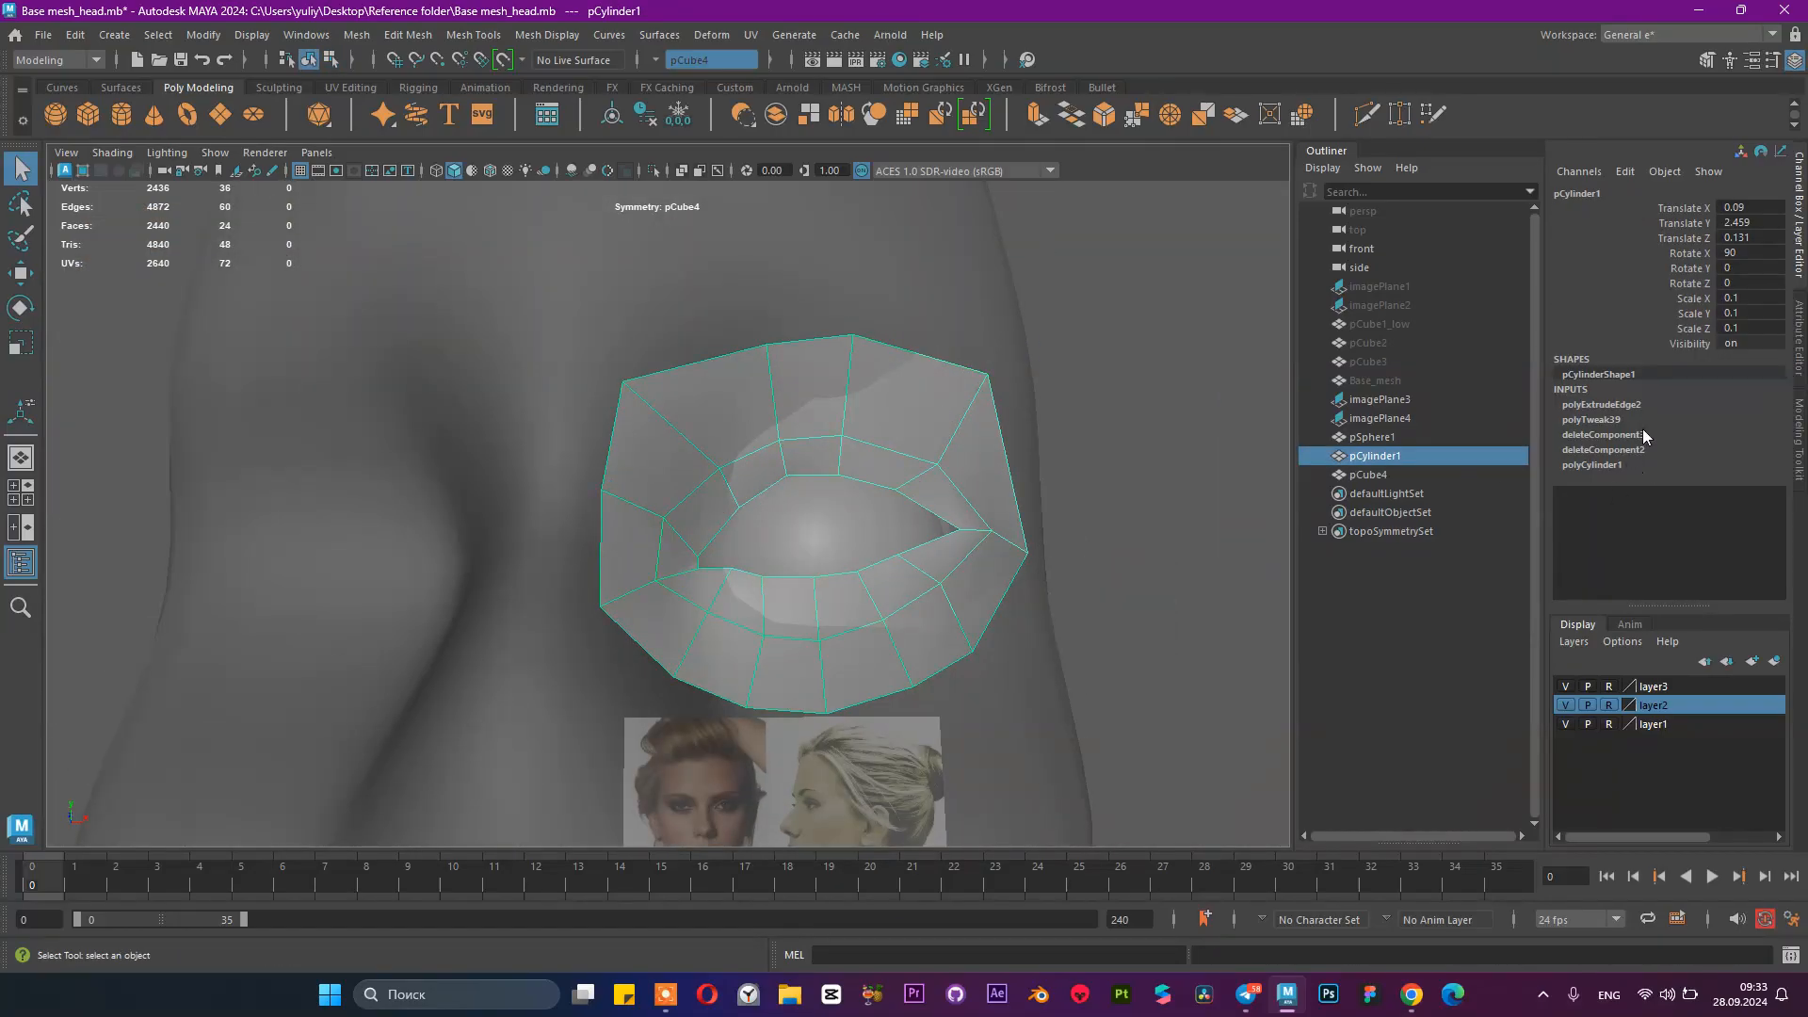
{"action": "left_click", "coordinate": [1799, 337]}
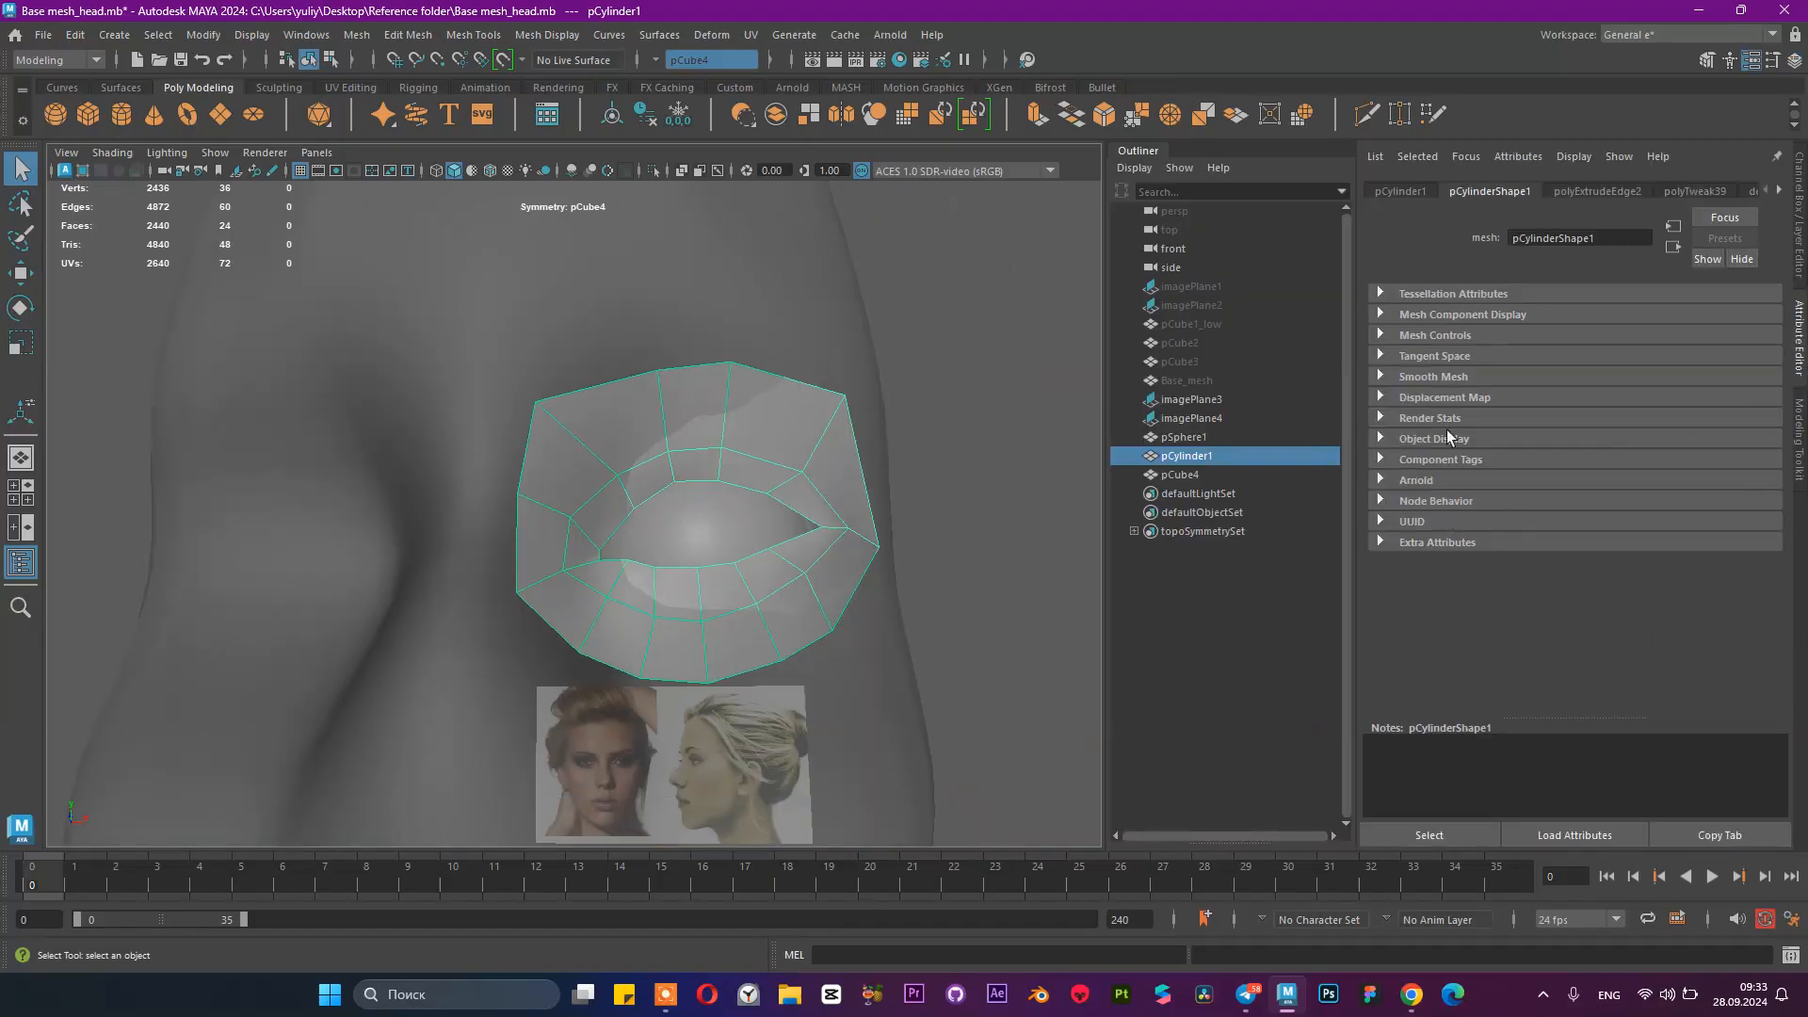
{"action": "left_click", "coordinate": [1794, 61]}
{"action": "left_click", "coordinate": [1773, 61]}
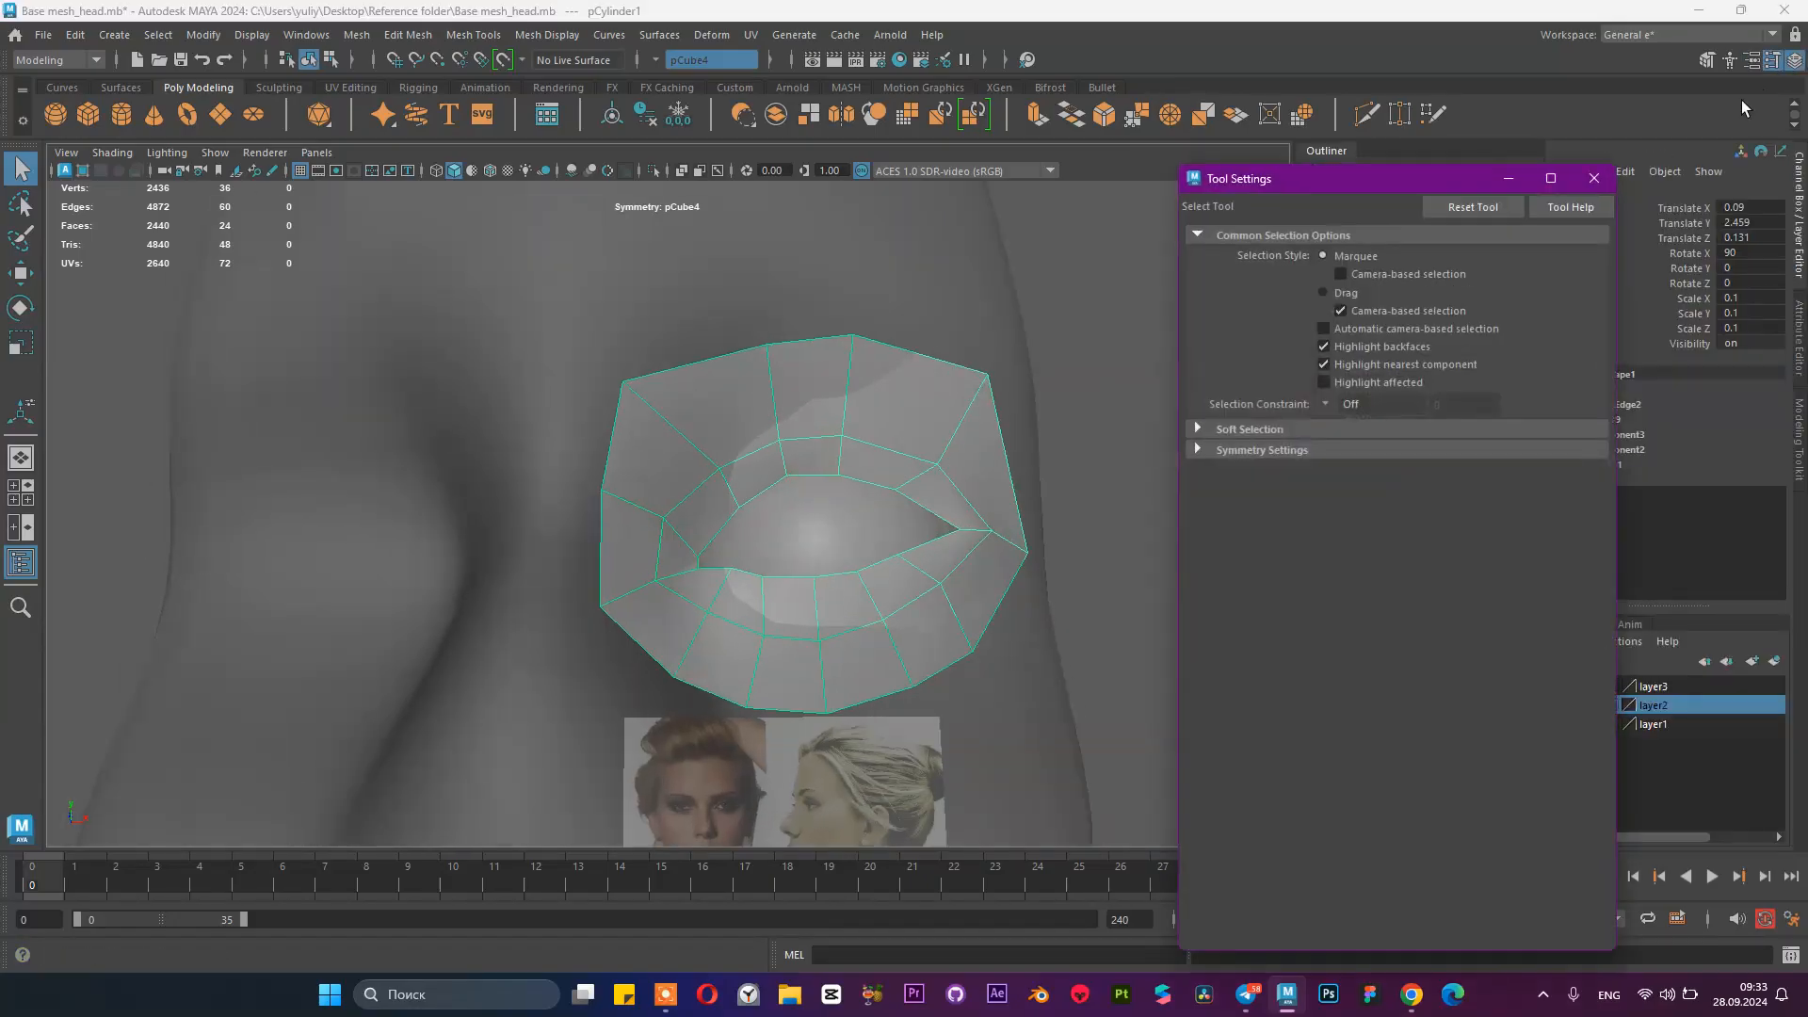
{"action": "left_click", "coordinate": [1250, 451]}
{"action": "left_click", "coordinate": [1325, 473]}
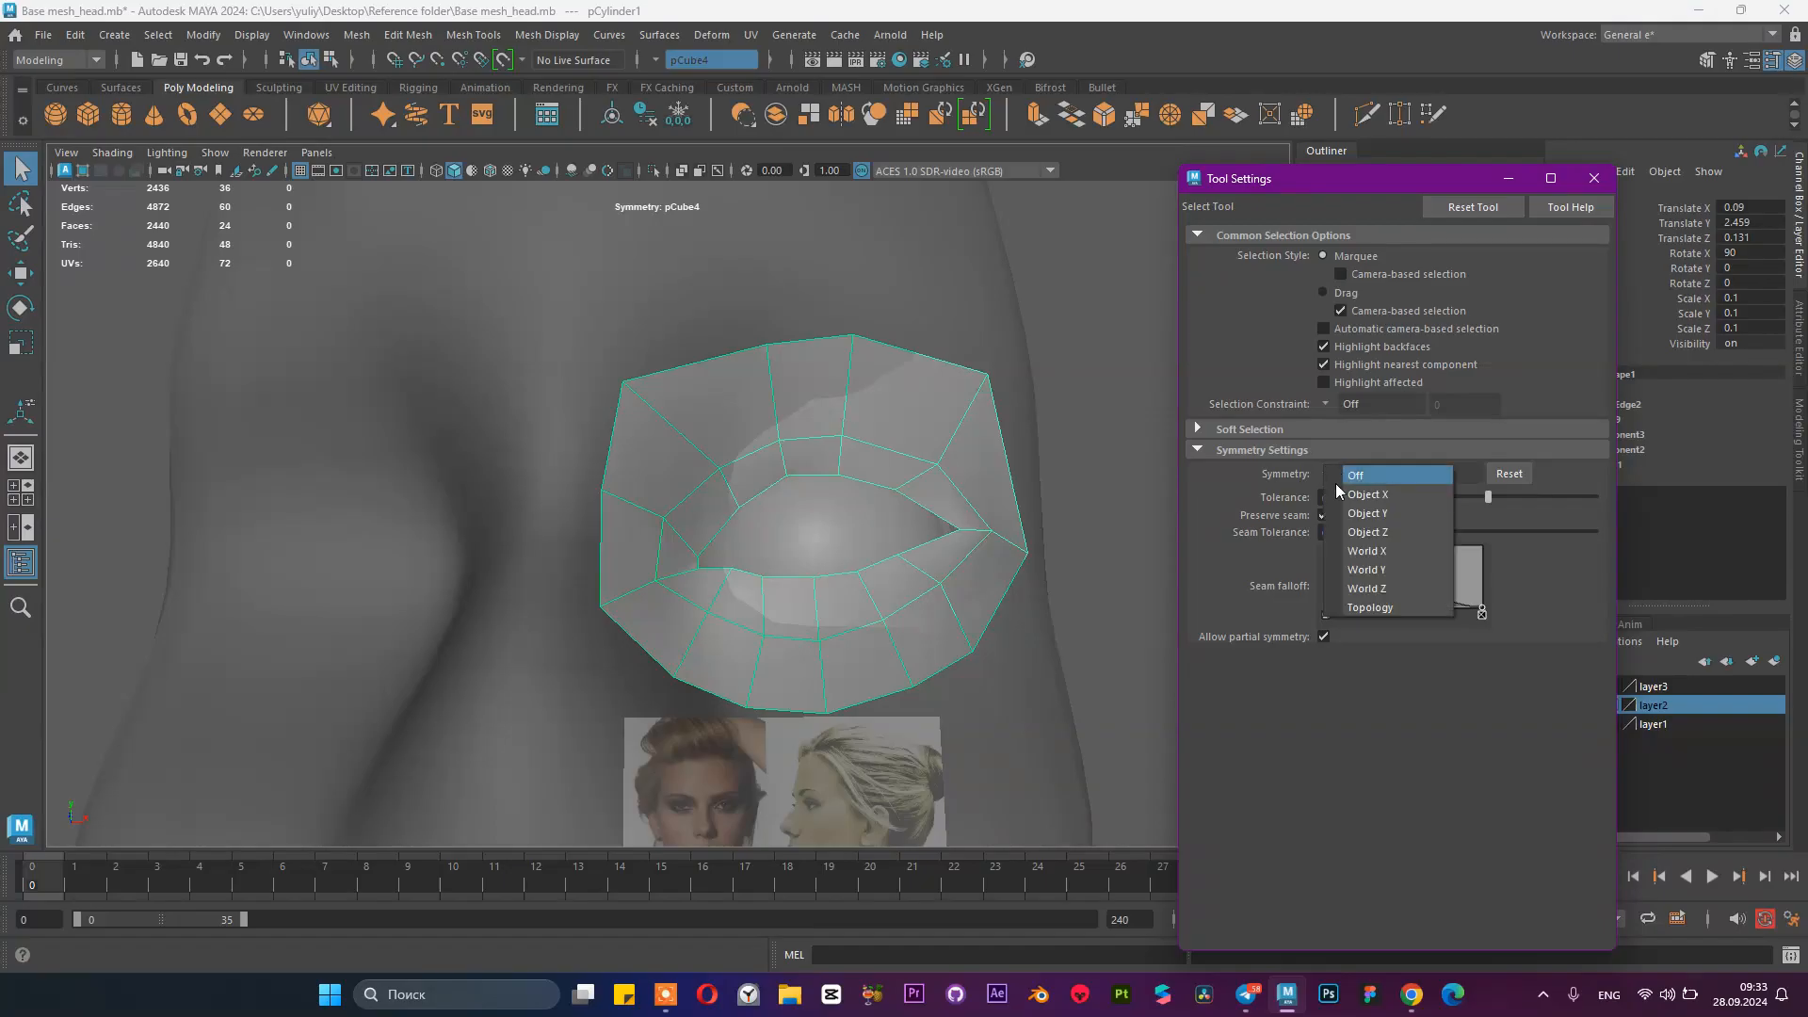
{"action": "left_click", "coordinate": [1343, 480]}
{"action": "left_click", "coordinate": [1593, 178]}
Step: Extrude the eye mesh's full outer border edge loop outward to form another ring of faces
{"action": "right_click_drag", "start_coordinate": [960, 388], "coordinate": [953, 339]}
{"action": "double_click", "coordinate": [924, 343]}
{"action": "left_click_drag", "start_coordinate": [924, 343], "coordinate": [830, 313], "text": "alt"}
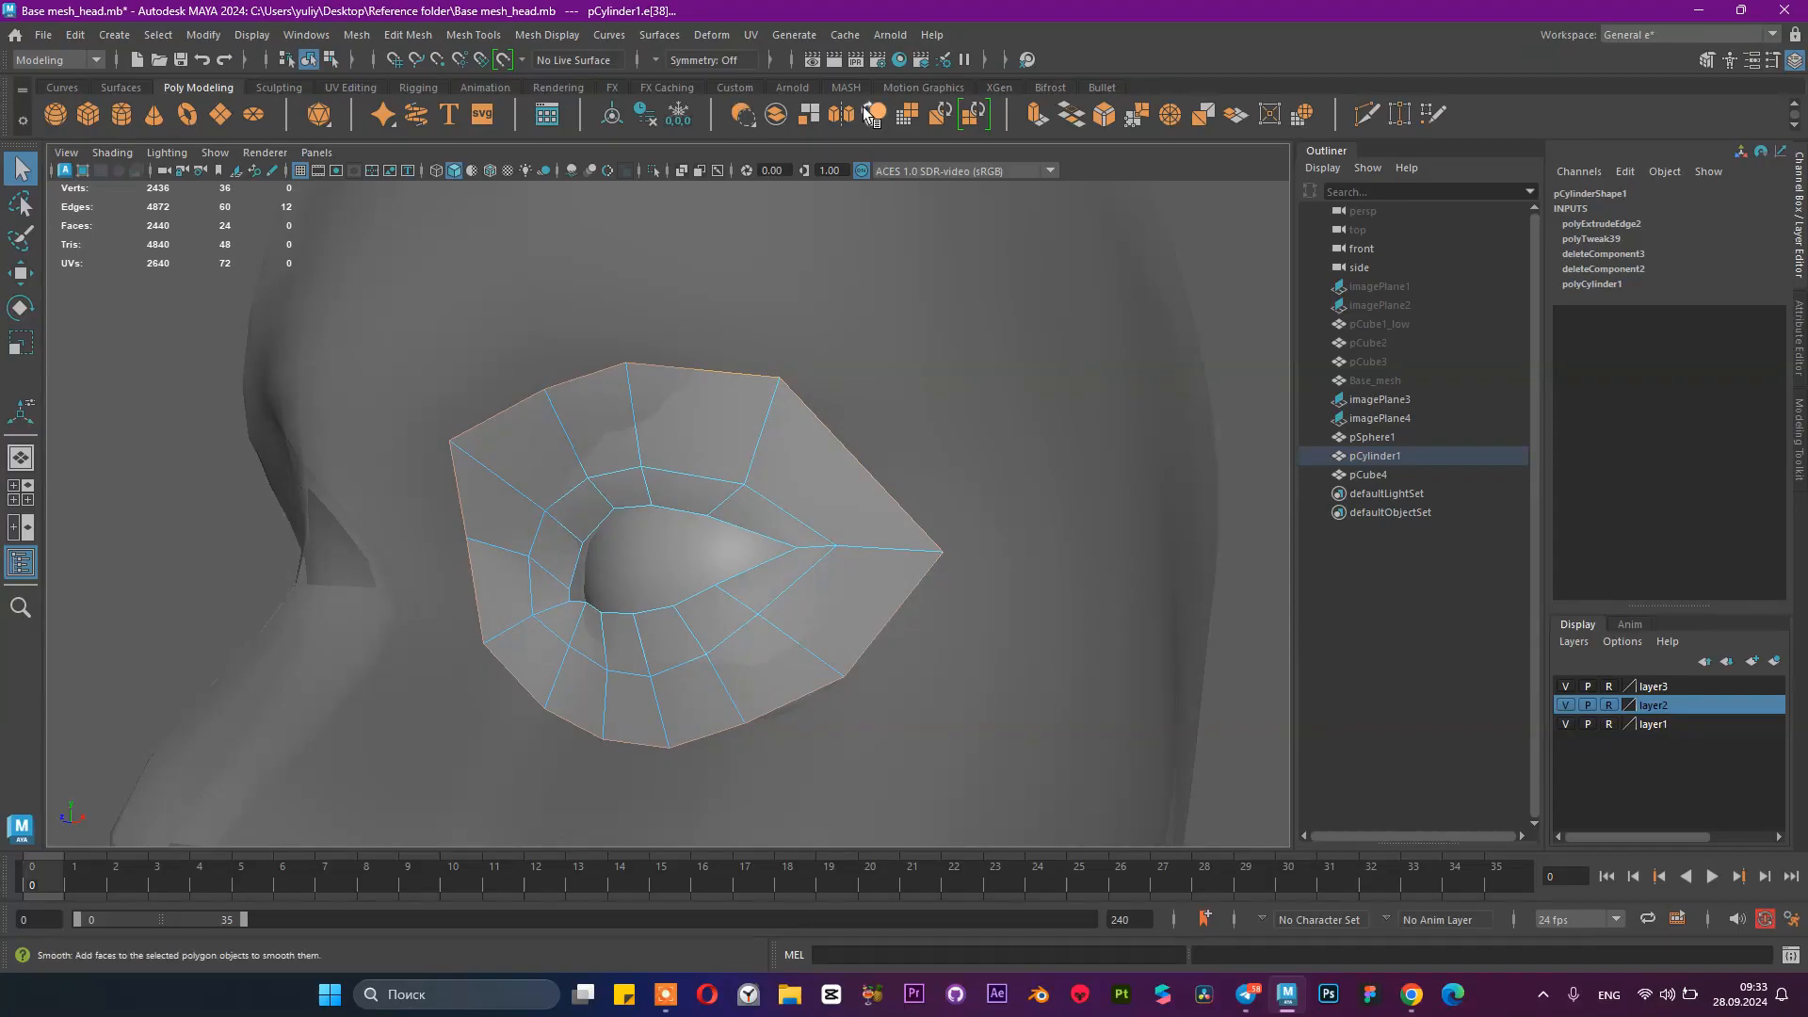
{"action": "left_click", "coordinate": [1034, 115]}
{"action": "left_click_drag", "start_coordinate": [765, 426], "coordinate": [614, 458], "text": "alt"}
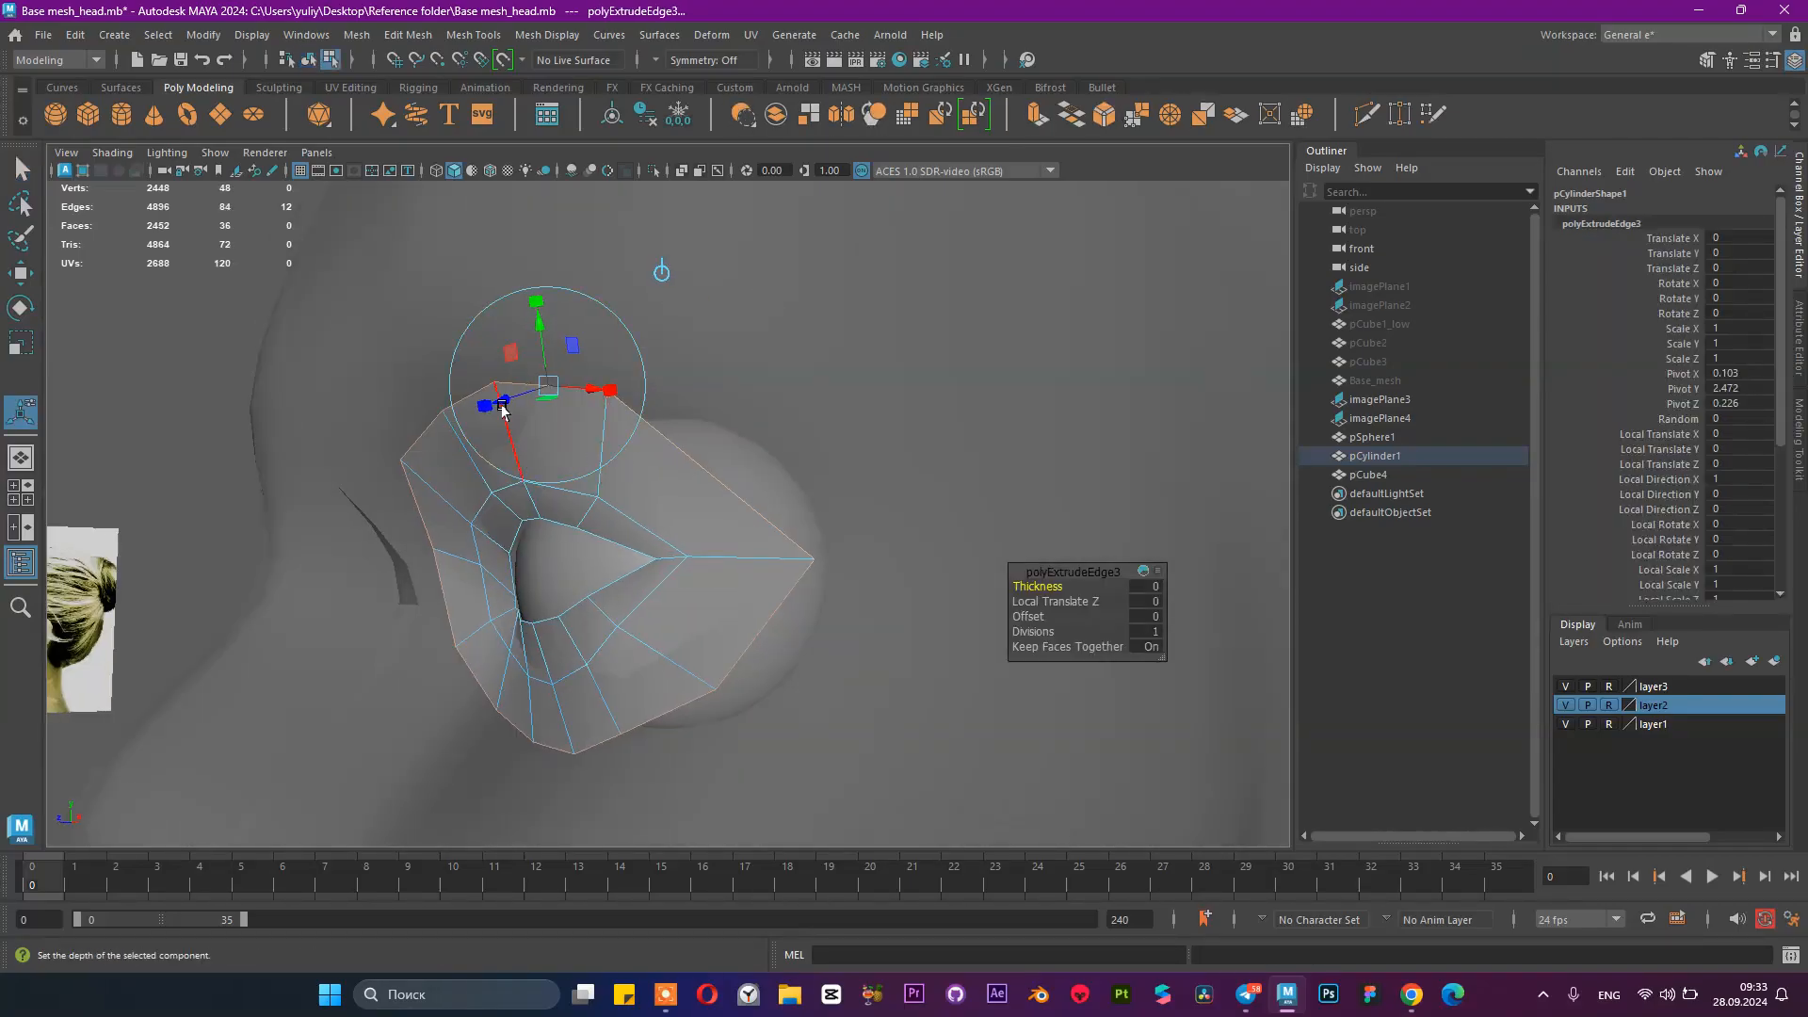
{"action": "left_click_drag", "start_coordinate": [540, 326], "coordinate": [585, 207]}
{"action": "right_click_drag", "start_coordinate": [576, 311], "coordinate": [513, 335], "text": "alt"}
Step: Switch to vertex selection and move the nose-side border vertices of the new ring to follow the head surface
{"action": "left_click_drag", "start_coordinate": [513, 336], "coordinate": [489, 430], "text": "alt"}
{"action": "right_click_drag", "start_coordinate": [496, 432], "coordinate": [429, 435]}
{"action": "left_click", "coordinate": [483, 468]}
{"action": "left_click_drag", "start_coordinate": [515, 521], "coordinate": [387, 512], "text": "alt"}
{"action": "key", "text": "w"}
{"action": "left_click_drag", "start_coordinate": [382, 498], "coordinate": [715, 504]}
{"action": "left_click_drag", "start_coordinate": [906, 502], "coordinate": [891, 512], "text": "alt"}
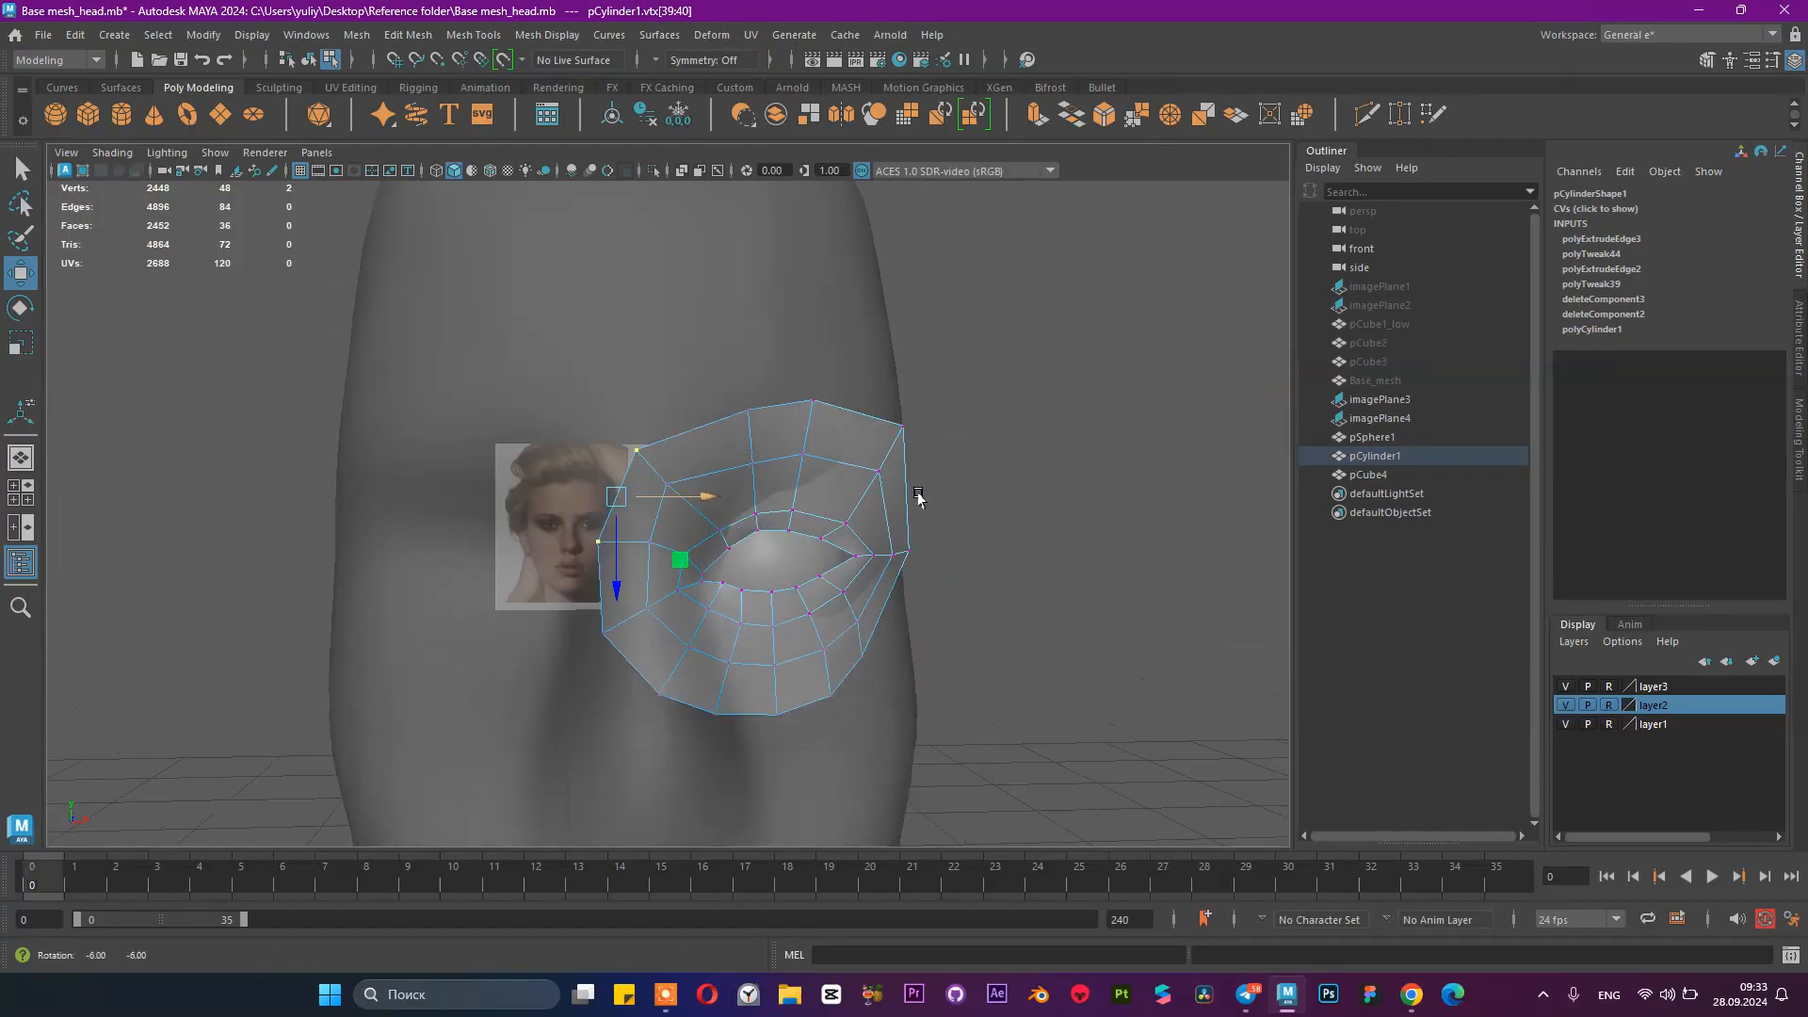
Step: In the front view, shift the ring's nose-side border vertices onto the eye's side of the face's center line
{"action": "key", "text": "space"}
{"action": "key", "text": "space"}
{"action": "middle_click_drag", "start_coordinate": [612, 688], "coordinate": [582, 614], "text": "alt"}
{"action": "scroll", "coordinate": [612, 603], "scroll_direction": "up", "scroll_amount": 1}
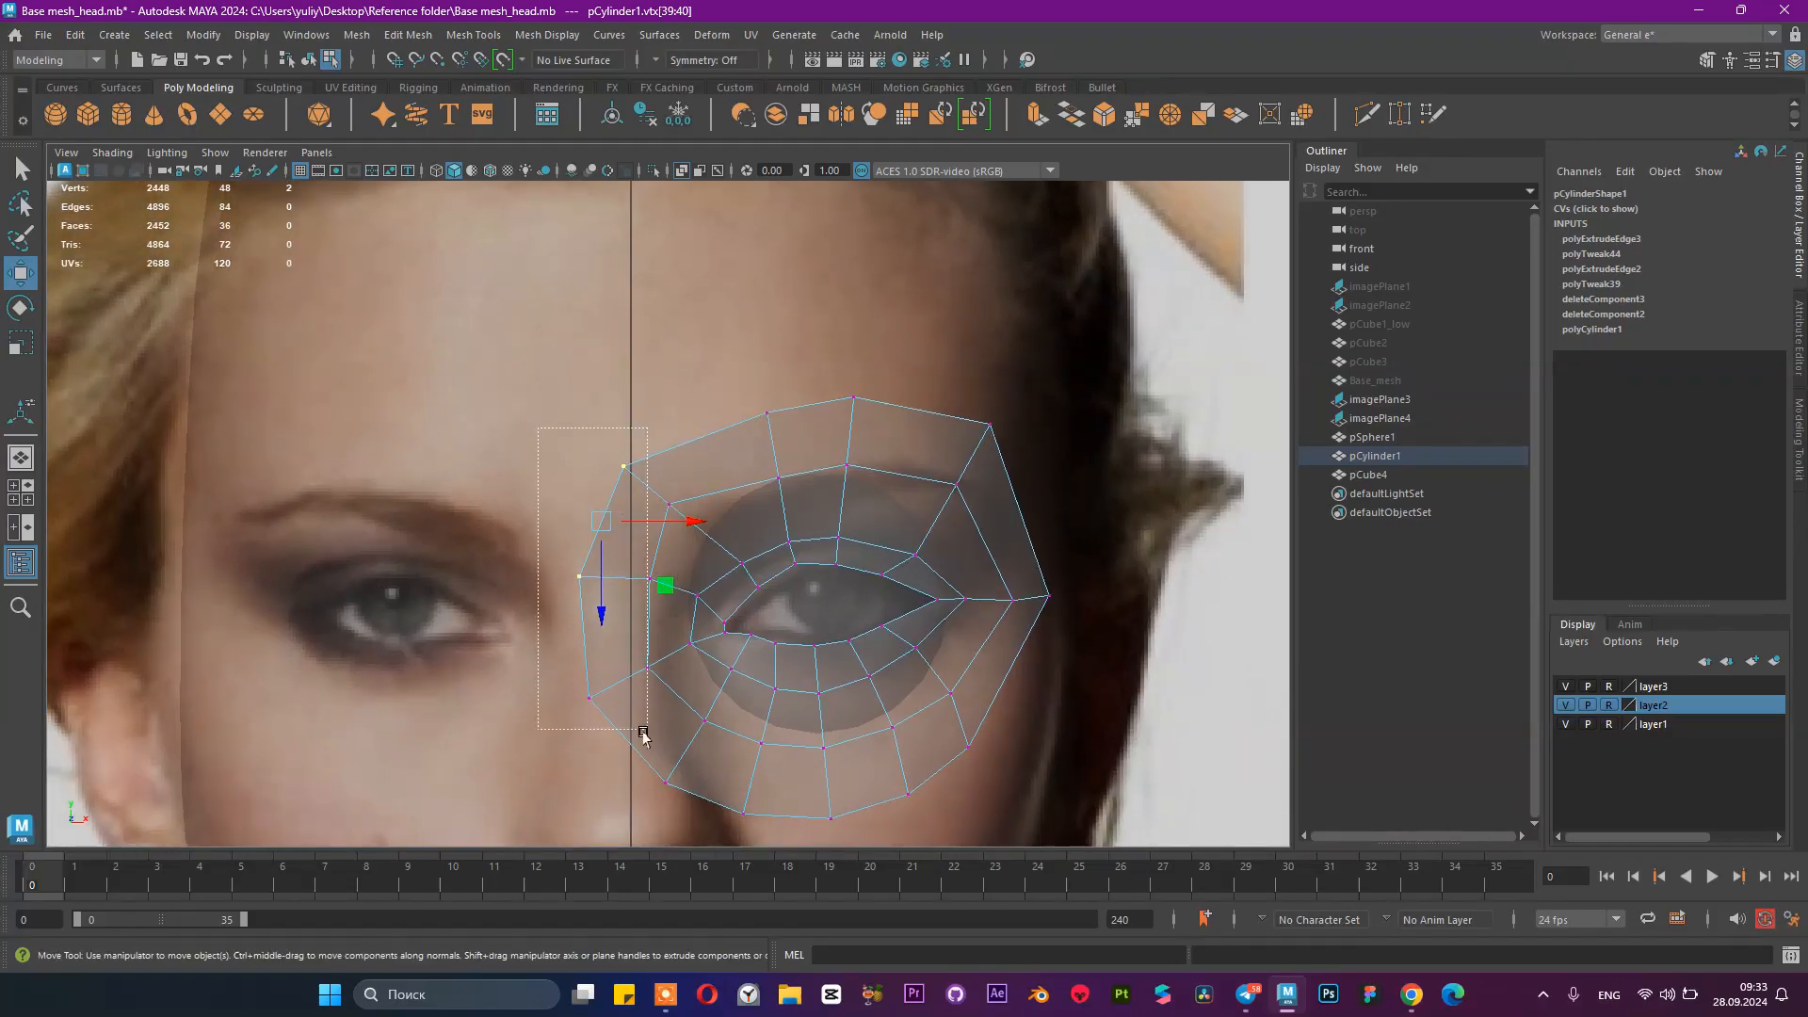
{"action": "left_click_drag", "start_coordinate": [672, 756], "coordinate": [676, 753]}
{"action": "mouse_move", "coordinate": [714, 584]}
{"action": "left_mouse_down"}
{"action": "mouse_move", "coordinate": [744, 585]}
{"action": "mouse_move", "coordinate": [711, 582]}
{"action": "left_mouse_up"}
{"action": "left_click", "coordinate": [606, 576]}
{"action": "left_click", "coordinate": [615, 697]}
{"action": "left_click_drag", "start_coordinate": [694, 696], "coordinate": [722, 702]}
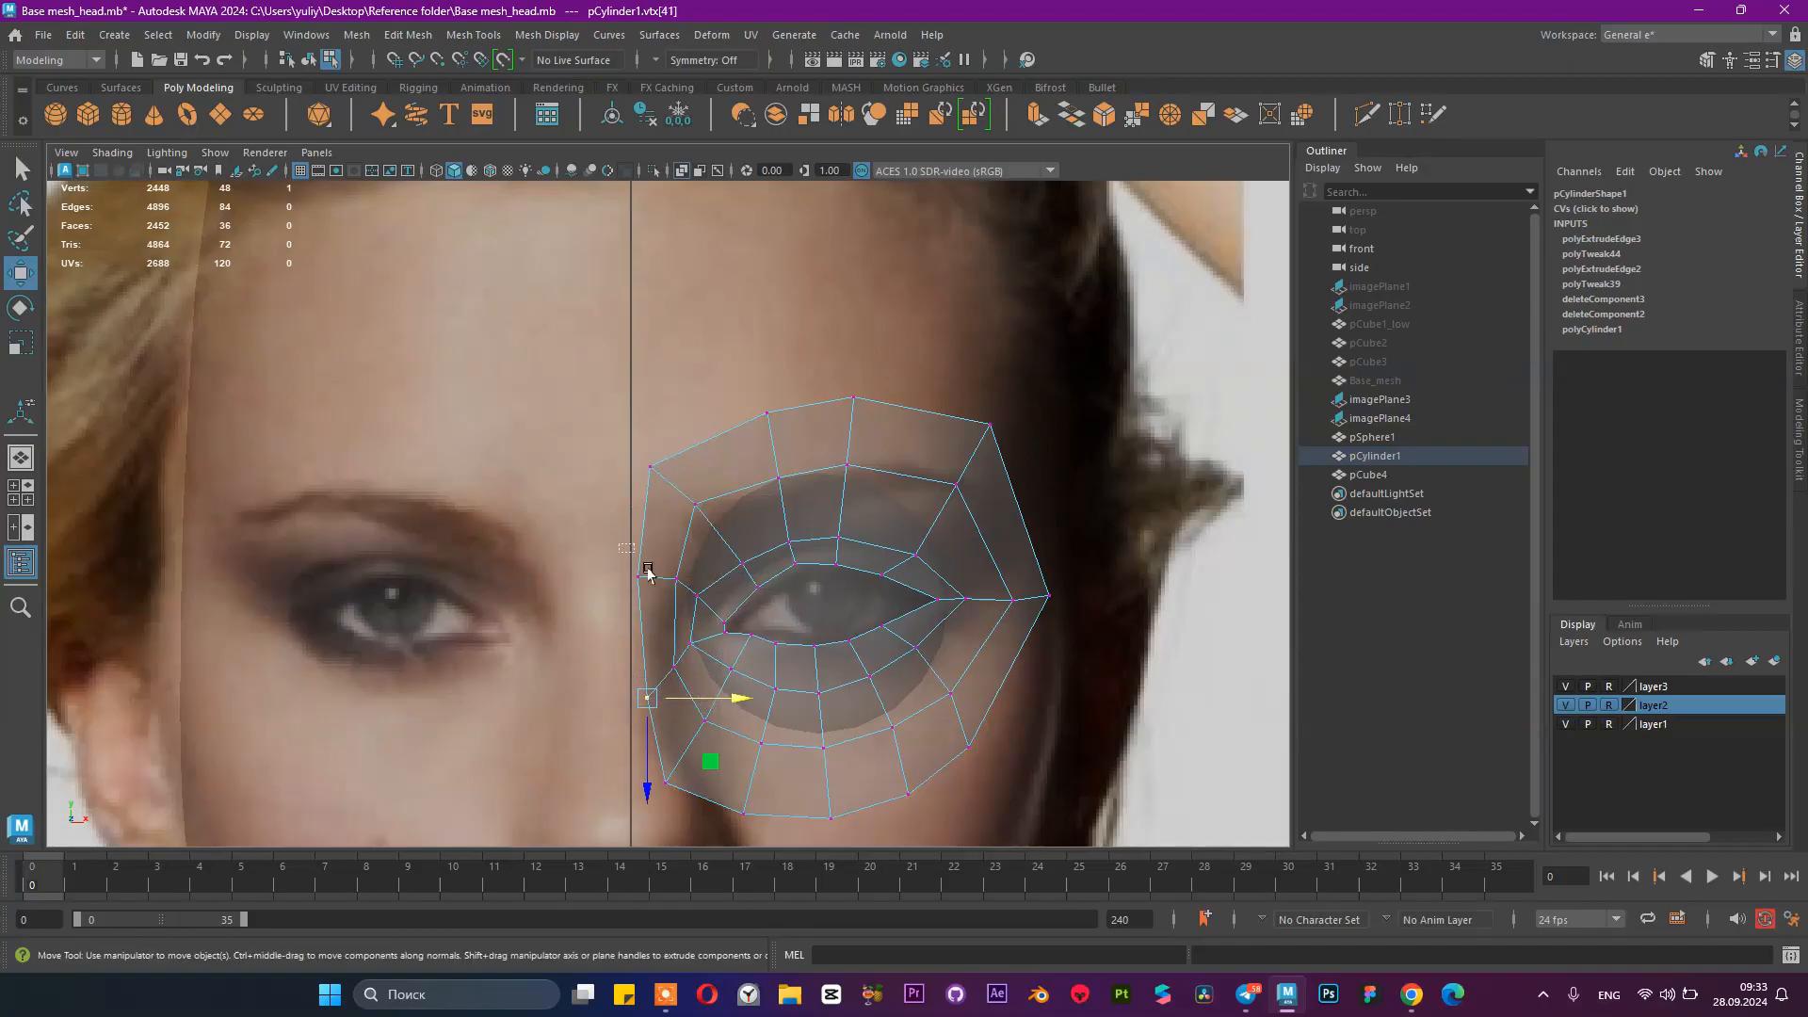
{"action": "left_click_drag", "start_coordinate": [714, 584], "coordinate": [735, 581]}
{"action": "left_click_drag", "start_coordinate": [625, 432], "coordinate": [674, 467]}
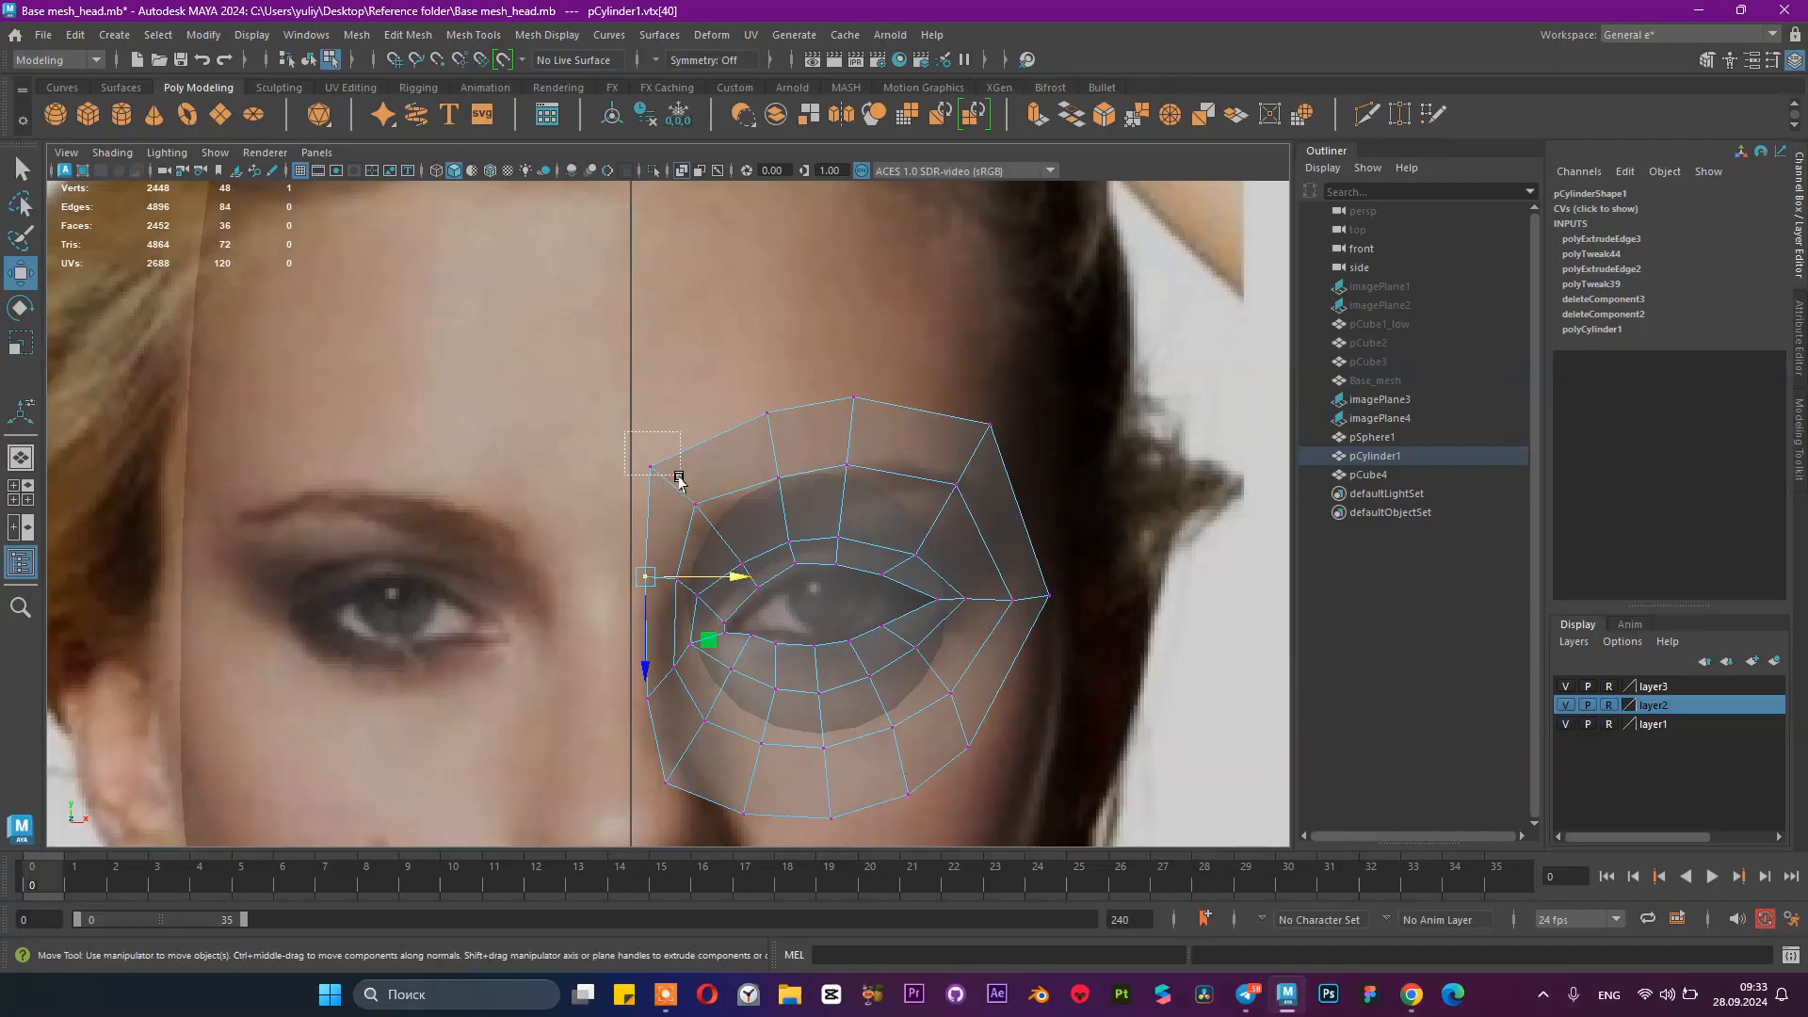
{"action": "left_click_drag", "start_coordinate": [646, 533], "coordinate": [654, 572]}
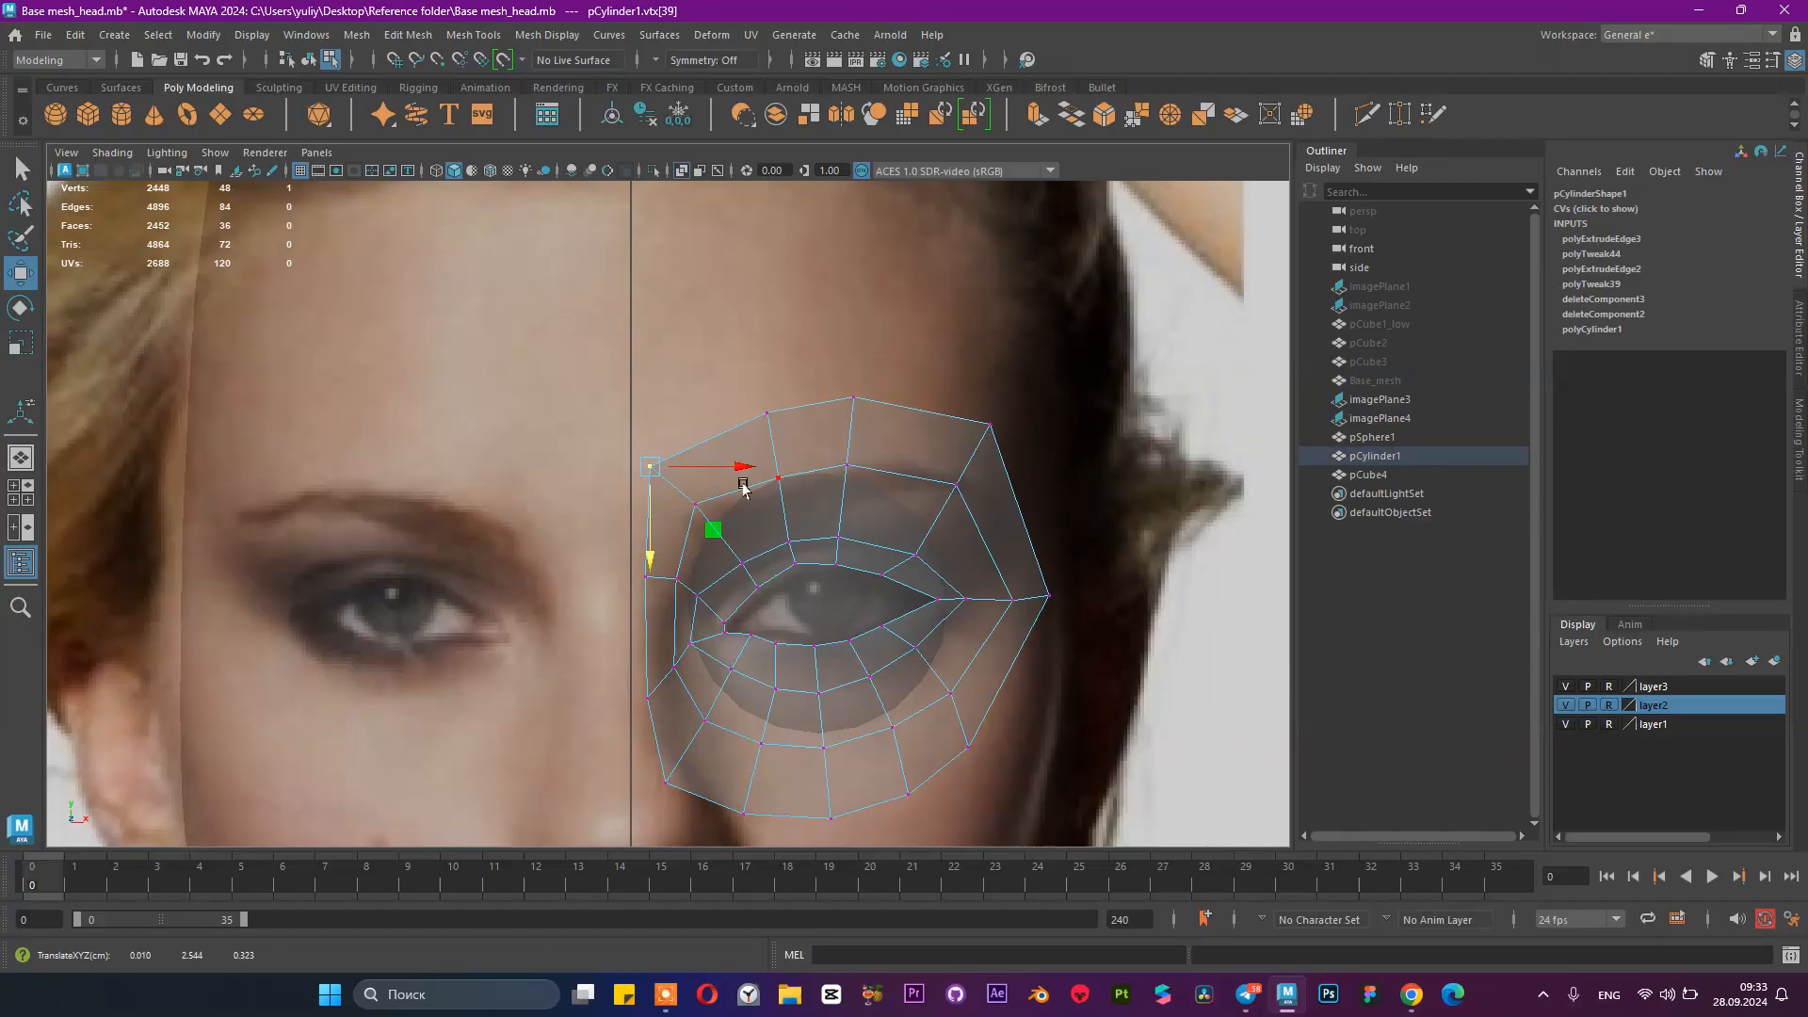
{"action": "left_click_drag", "start_coordinate": [719, 436], "coordinate": [667, 435], "text": "alt"}
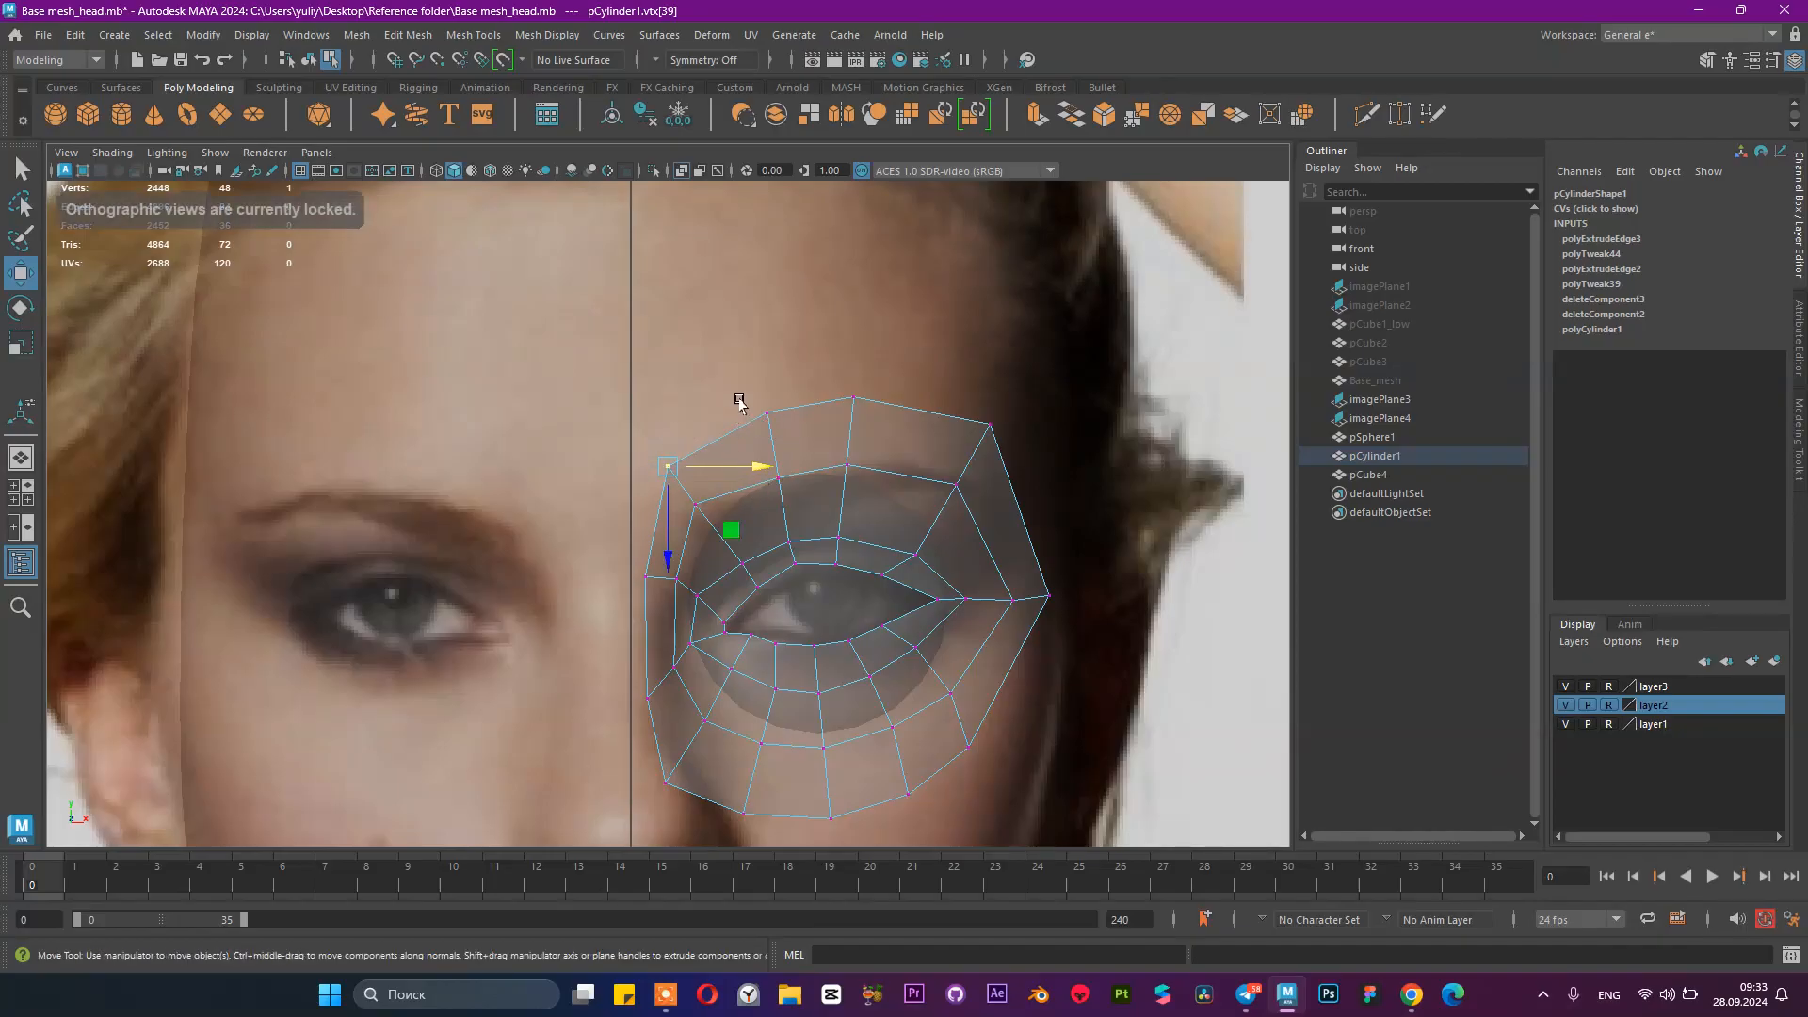
Step: Lower the inner-brow vertex of the second ring and adjust the upper border vertices along the brow
{"action": "left_click_drag", "start_coordinate": [901, 440], "coordinate": [810, 433]}
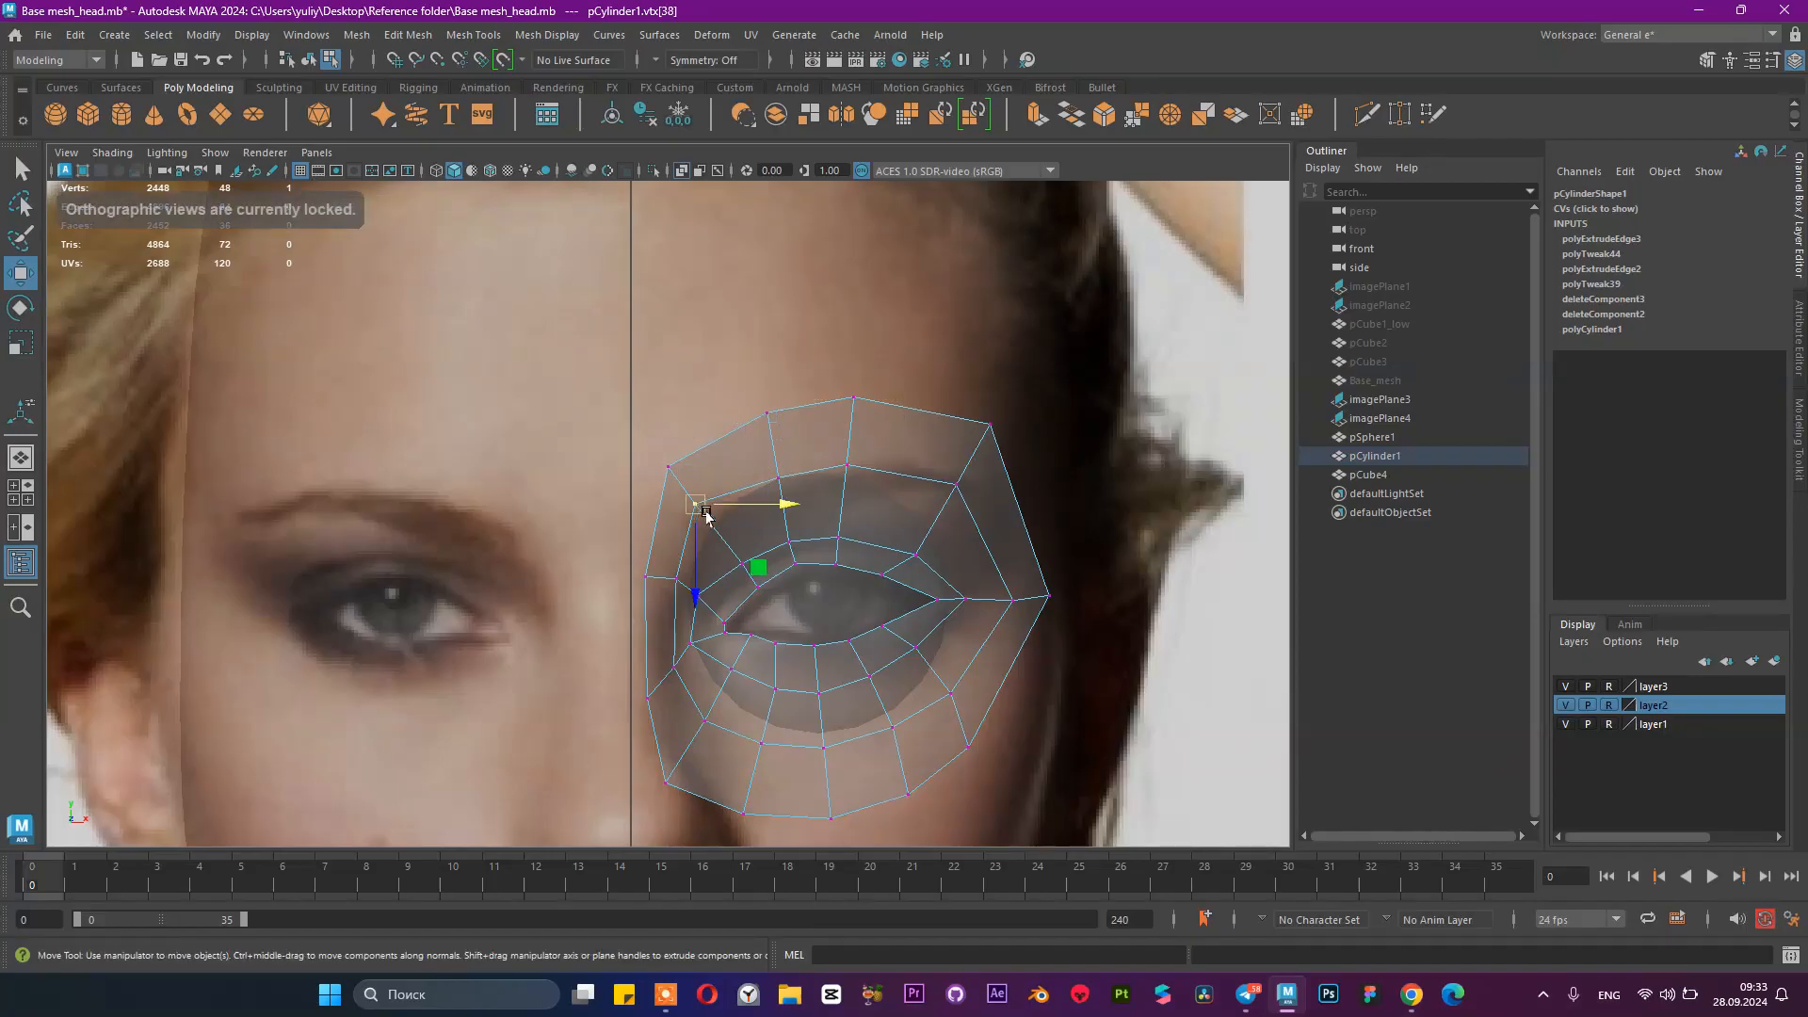
{"action": "left_click_drag", "start_coordinate": [711, 538], "coordinate": [700, 588]}
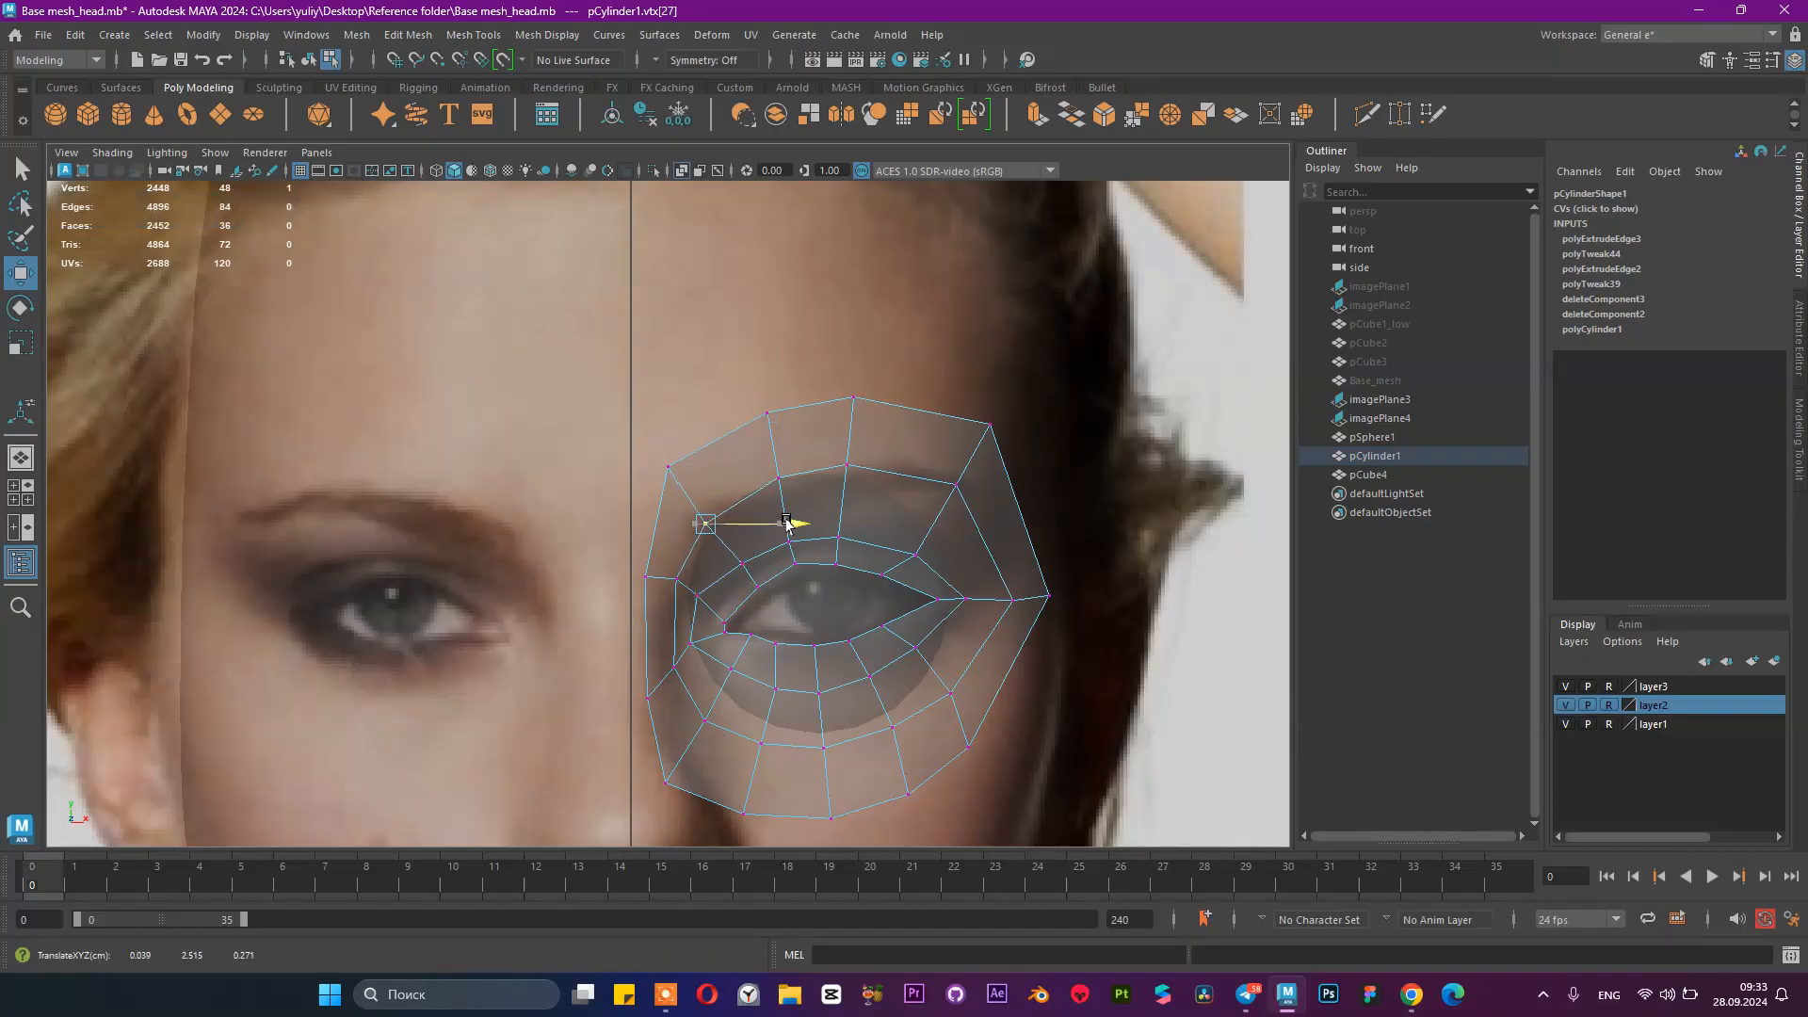
{"action": "left_click_drag", "start_coordinate": [706, 345], "coordinate": [807, 498]}
{"action": "left_click_drag", "start_coordinate": [958, 401], "coordinate": [1023, 473]}
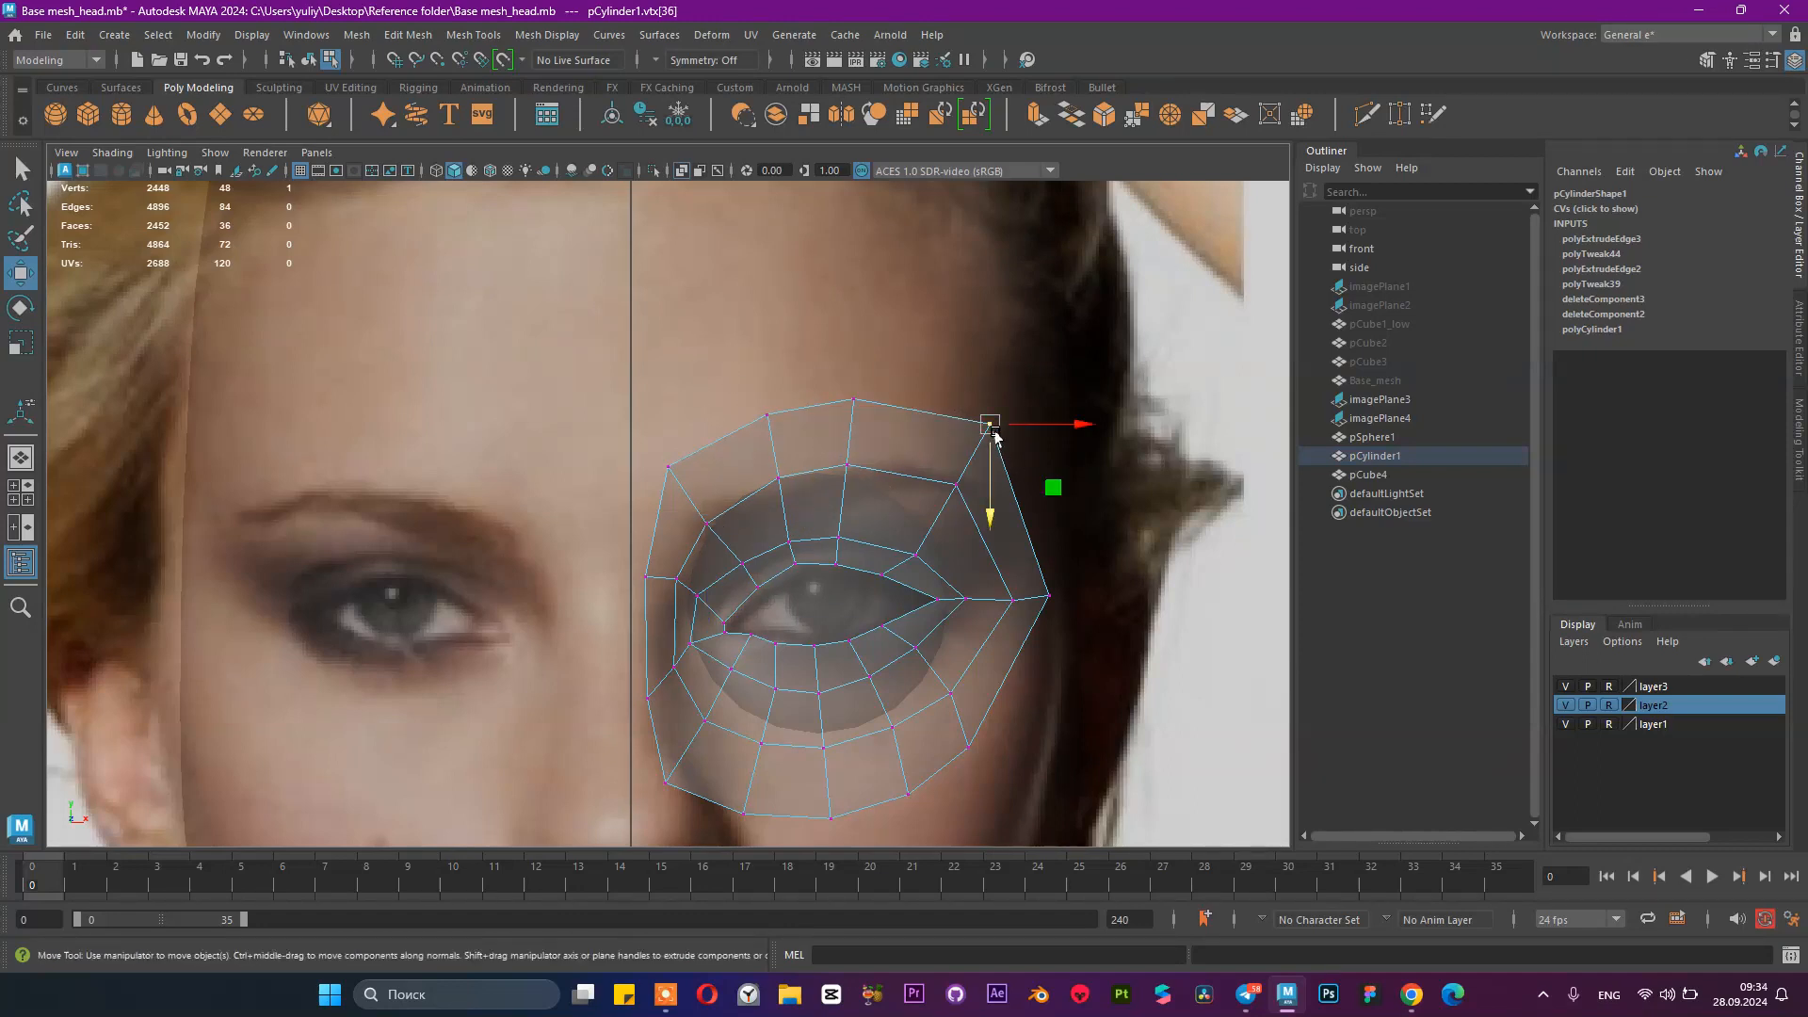
Step: Move the border vertices at the outer eye corner and outer cheek outward to widen the ring
{"action": "left_click_drag", "start_coordinate": [1039, 576], "coordinate": [1070, 599]}
{"action": "left_click_drag", "start_coordinate": [961, 729], "coordinate": [1045, 761]}
{"action": "left_click_drag", "start_coordinate": [883, 779], "coordinate": [951, 810]}
{"action": "middle_click_drag", "start_coordinate": [892, 798], "coordinate": [861, 627], "text": "alt"}
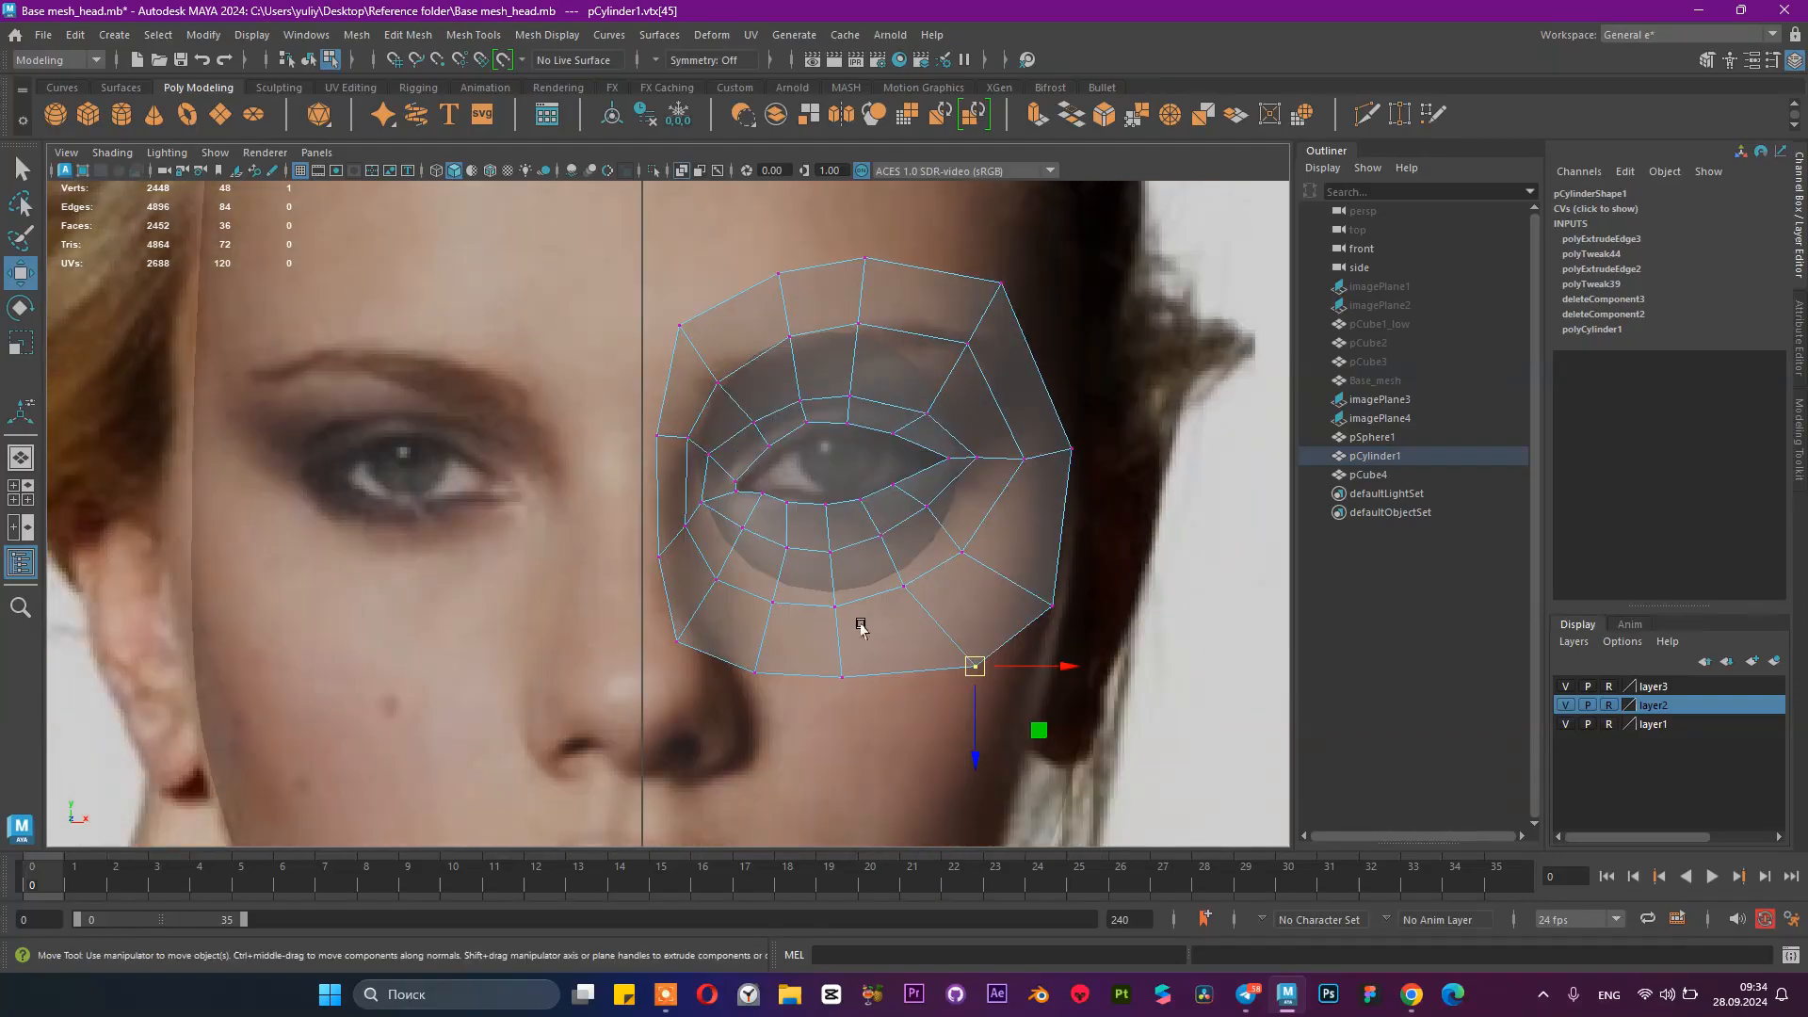
Step: Reposition the lower border vertices toward the outer cheek and even out the neighboring vertices below the eye
{"action": "left_click_drag", "start_coordinate": [838, 676], "coordinate": [875, 670]}
{"action": "left_click_drag", "start_coordinate": [747, 641], "coordinate": [787, 692]}
{"action": "left_click_drag", "start_coordinate": [756, 673], "coordinate": [795, 658]}
{"action": "left_click_drag", "start_coordinate": [666, 621], "coordinate": [705, 662]}
{"action": "left_click_drag", "start_coordinate": [678, 641], "coordinate": [737, 625]}
{"action": "left_click", "coordinate": [717, 577]}
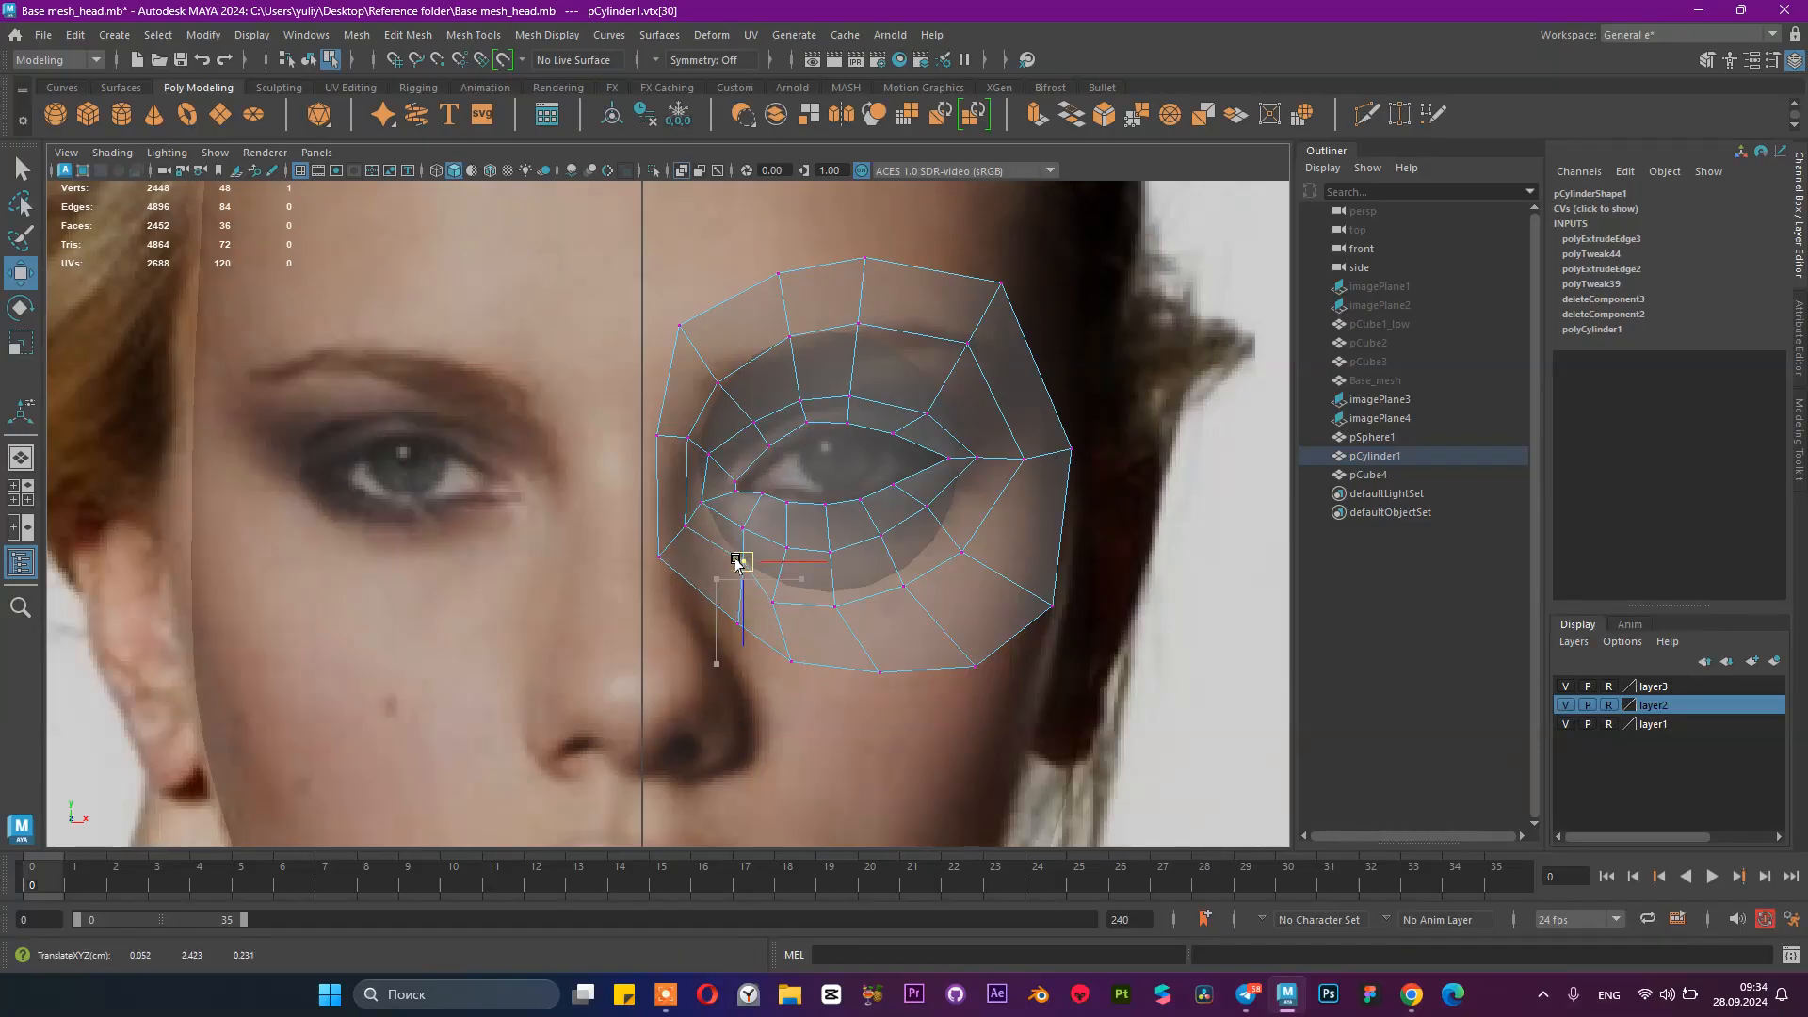
{"action": "left_click", "coordinate": [767, 609]}
{"action": "left_click_drag", "start_coordinate": [767, 606], "coordinate": [966, 533]}
Step: In the perspective view, push the vertices around the outer eye corner back in depth to wrap around the head
{"action": "key", "text": "space"}
{"action": "key", "text": "space"}
{"action": "left_click_drag", "start_coordinate": [735, 421], "coordinate": [646, 498], "text": "alt"}
{"action": "scroll", "coordinate": [818, 462], "scroll_direction": "up", "scroll_amount": 4}
{"action": "scroll", "coordinate": [818, 462], "scroll_direction": "down", "scroll_amount": 4}
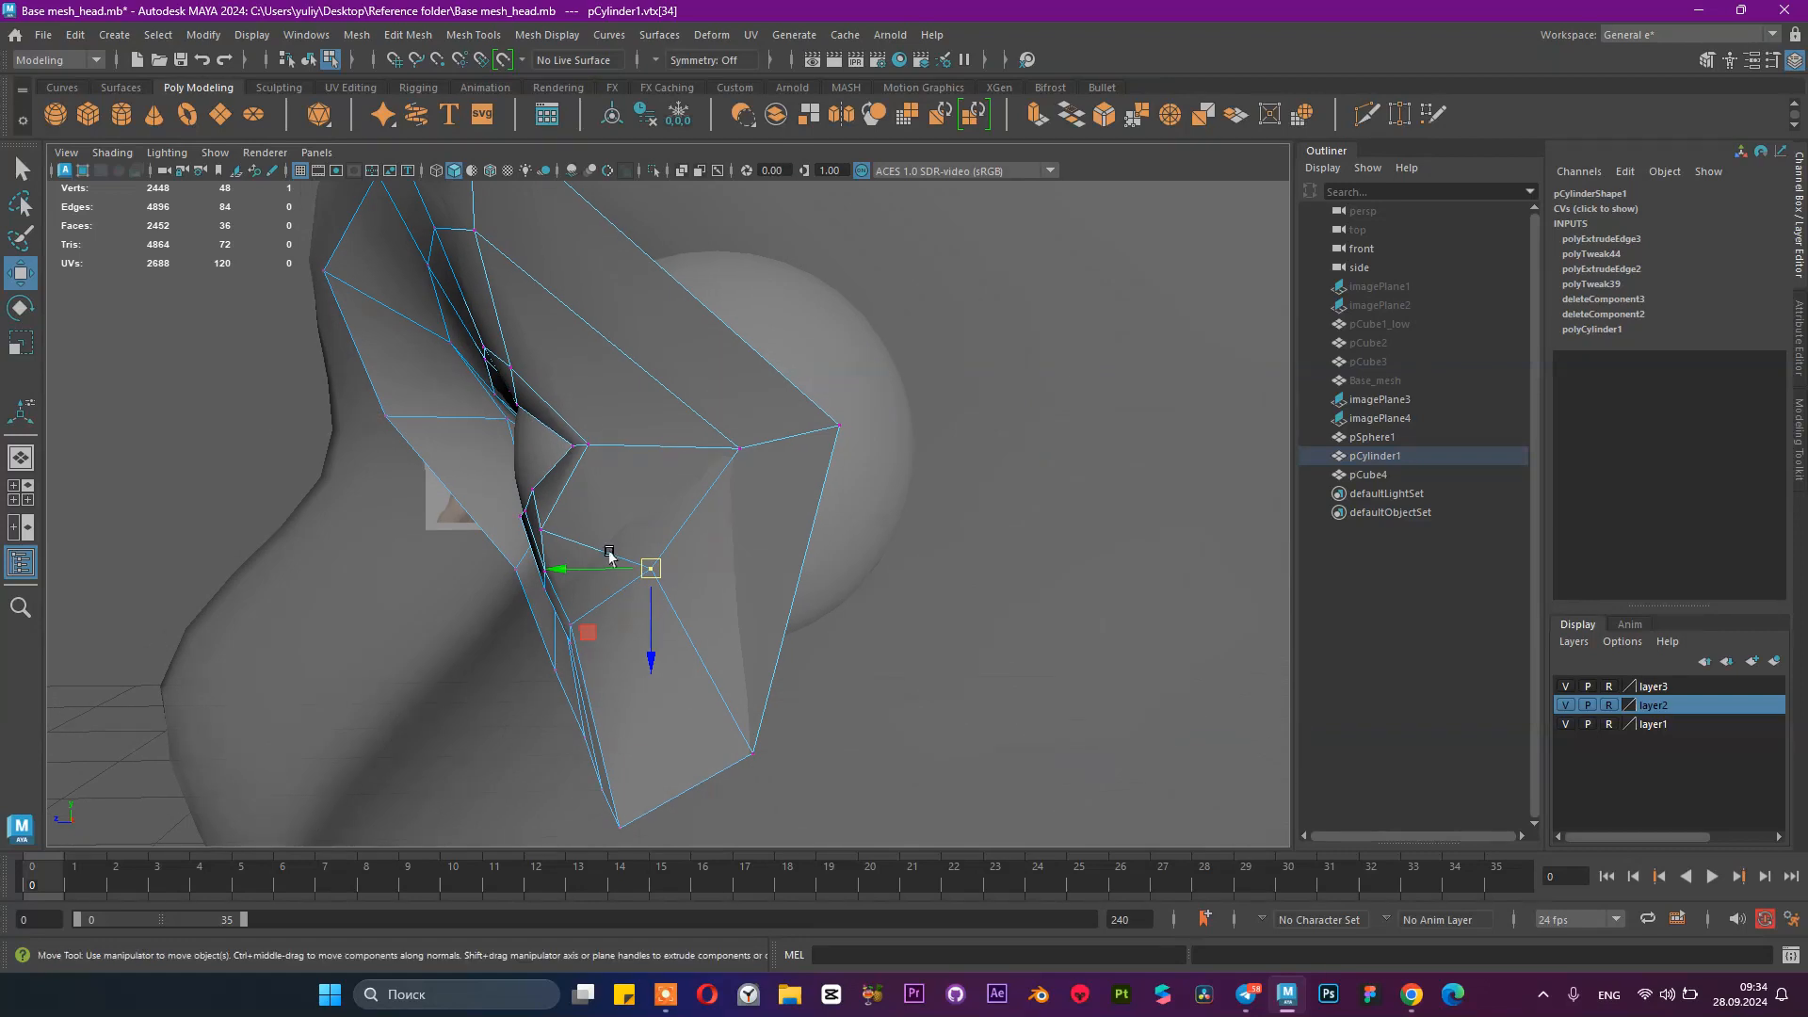
{"action": "left_click_drag", "start_coordinate": [560, 572], "coordinate": [624, 570]}
{"action": "left_click", "coordinate": [681, 621]}
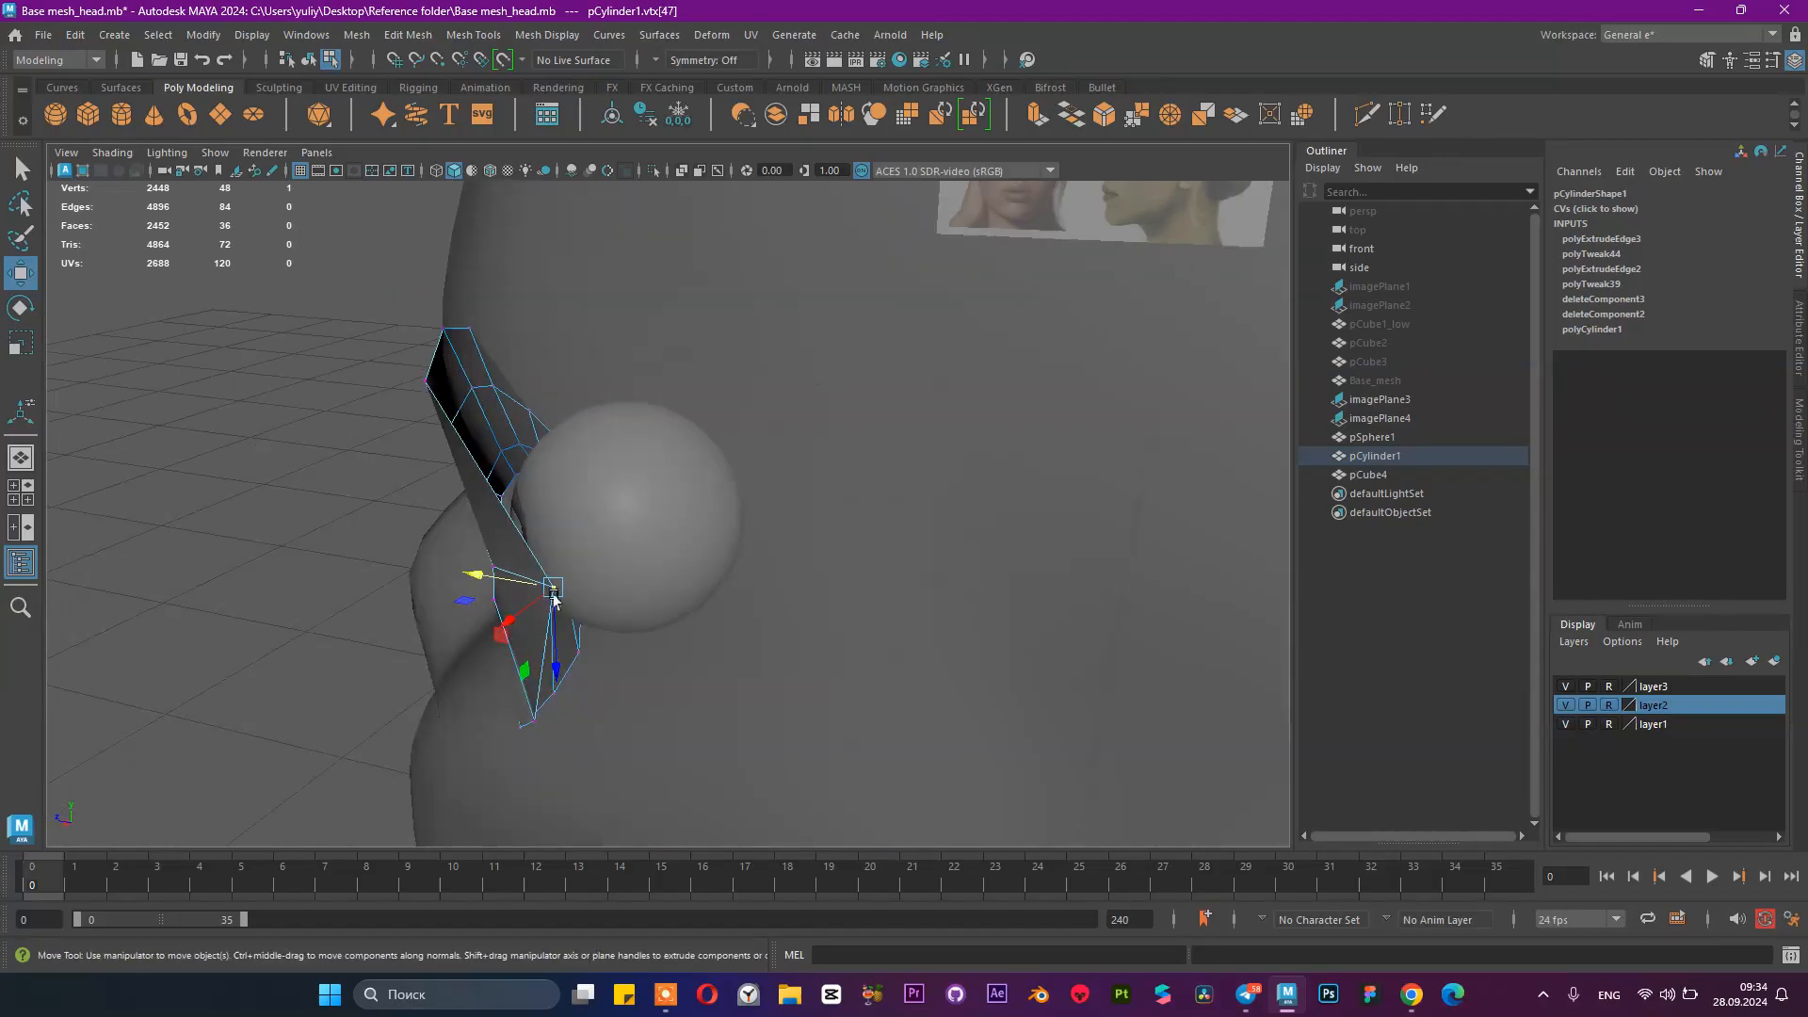
{"action": "left_click_drag", "start_coordinate": [468, 586], "coordinate": [761, 539]}
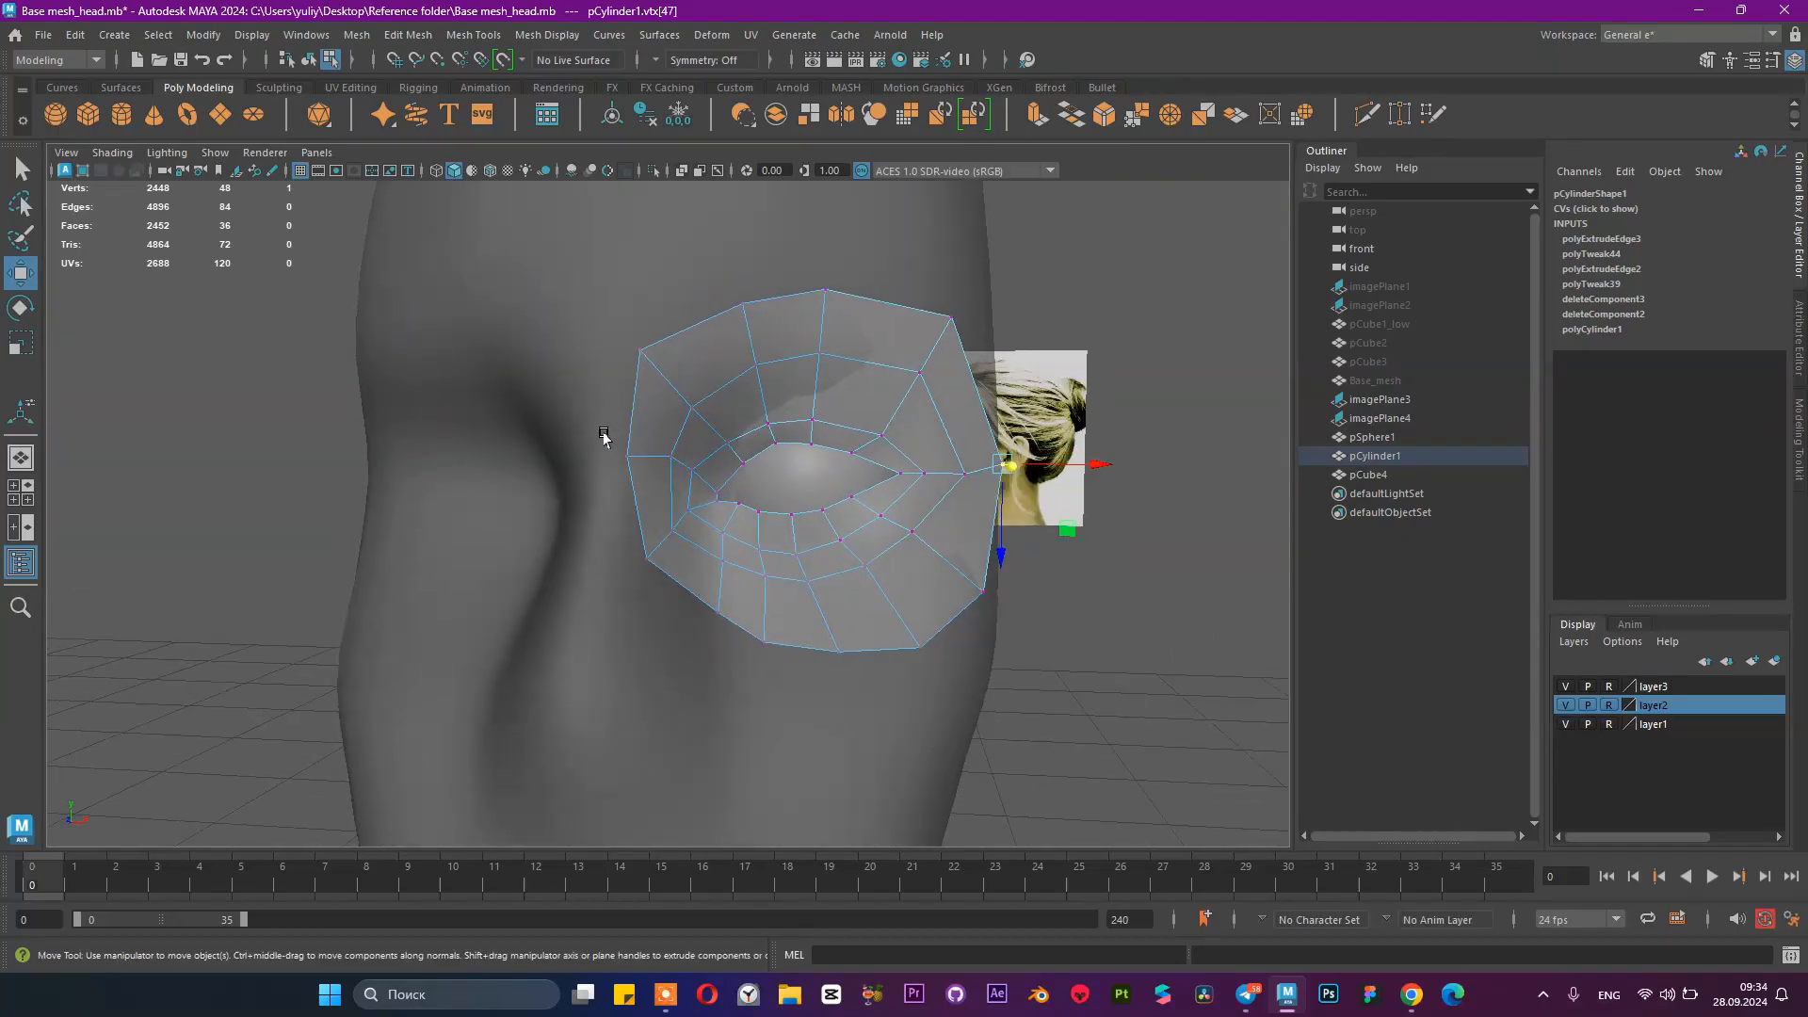
Step: Adjust the depth of the nose-side and brow vertices of the eye mesh to follow the head form
{"action": "left_click_drag", "start_coordinate": [645, 491], "coordinate": [646, 490]}
{"action": "left_click_drag", "start_coordinate": [646, 489], "coordinate": [487, 543], "text": "alt"}
{"action": "left_click_drag", "start_coordinate": [400, 507], "coordinate": [747, 438]}
{"action": "left_click", "coordinate": [676, 426]}
{"action": "left_click", "coordinate": [621, 386]}
{"action": "left_click_drag", "start_coordinate": [621, 386], "coordinate": [578, 421], "text": "alt"}
{"action": "left_click_drag", "start_coordinate": [351, 384], "coordinate": [356, 324]}
{"action": "left_click_drag", "start_coordinate": [513, 323], "coordinate": [696, 375], "text": "alt"}
{"action": "left_click", "coordinate": [459, 300]}
{"action": "left_click", "coordinate": [724, 363]}
Step: Reposition the vertices of the inner rings beside the tear duct to smooth the edge flow
{"action": "left_click_drag", "start_coordinate": [415, 367], "coordinate": [732, 560], "text": "alt"}
{"action": "left_click", "coordinate": [679, 531], "text": "shift"}
{"action": "scroll", "coordinate": [791, 583], "scroll_direction": "up", "scroll_amount": 6}
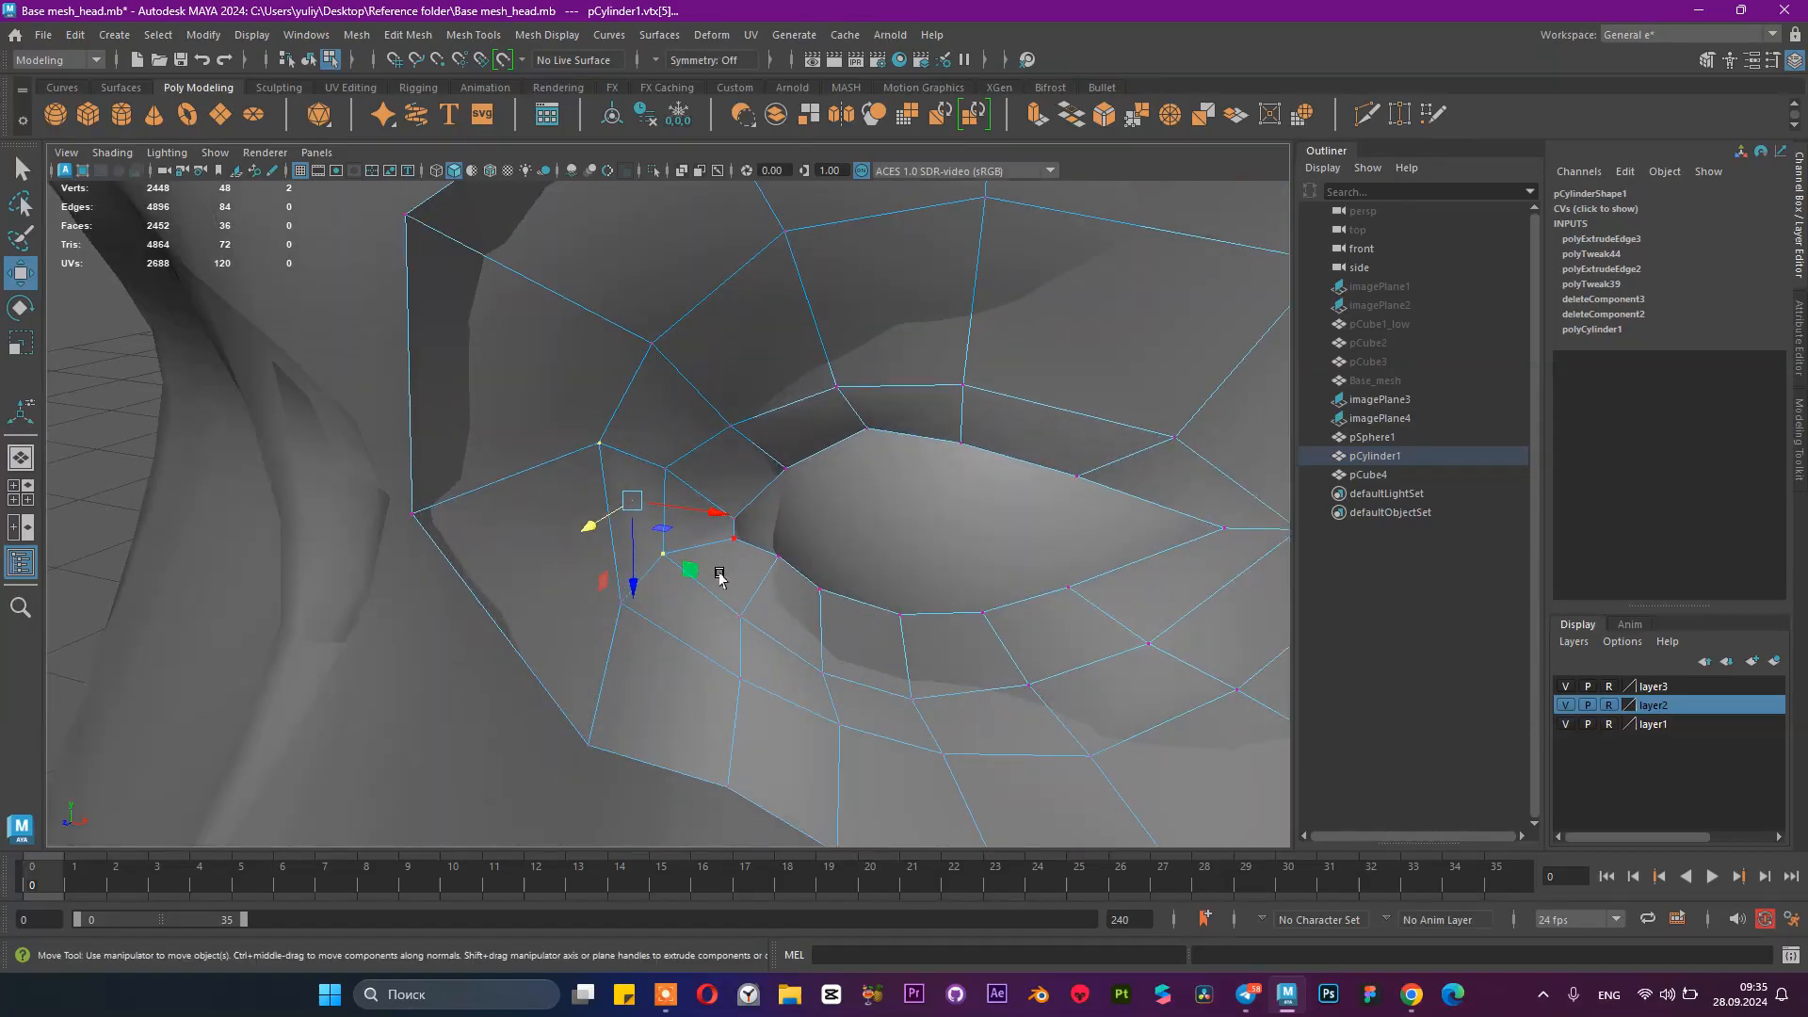
{"action": "left_click", "coordinate": [659, 554]}
{"action": "left_click_drag", "start_coordinate": [742, 516], "coordinate": [631, 478]}
{"action": "left_click", "coordinate": [631, 478]}
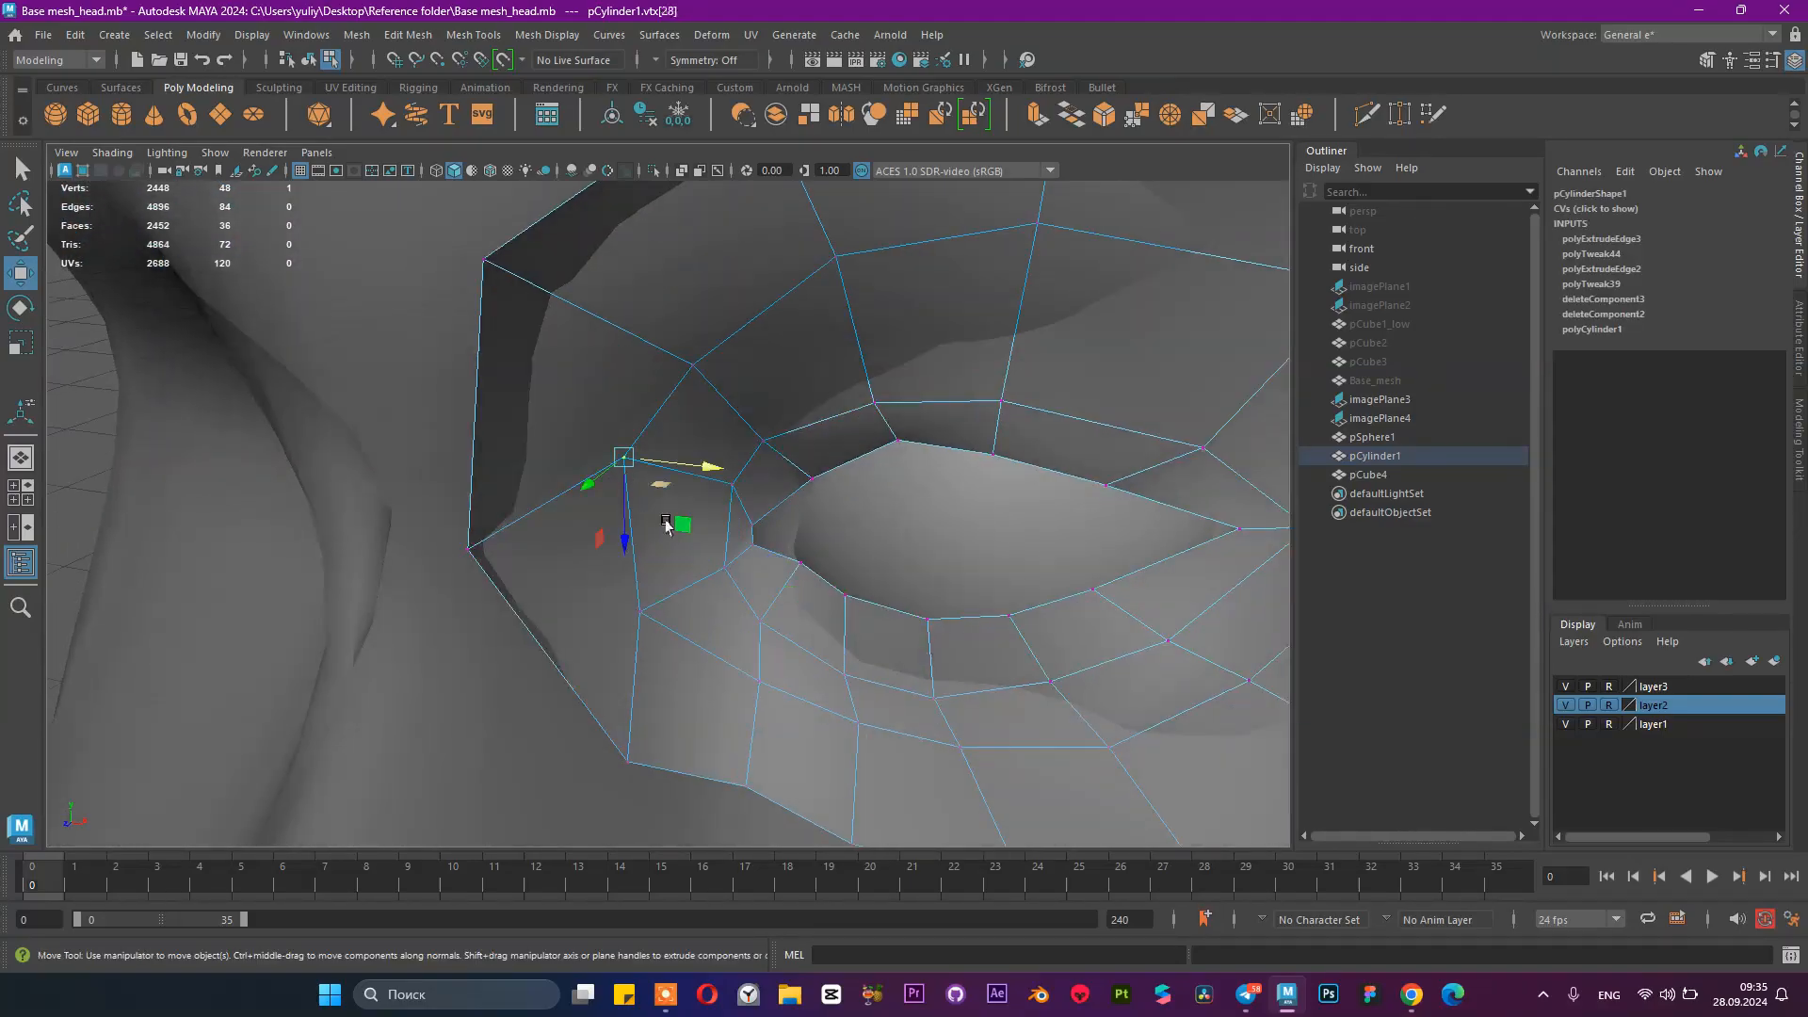
{"action": "left_click_drag", "start_coordinate": [682, 568], "coordinate": [718, 537], "text": "alt"}
Step: Adjust the depth of the nose-side and lower inner border vertices of the eye mesh to follow the head form
{"action": "left_click", "coordinate": [441, 608]}
{"action": "left_click", "coordinate": [734, 551]}
{"action": "left_click_drag", "start_coordinate": [899, 595], "coordinate": [778, 526], "text": "alt"}
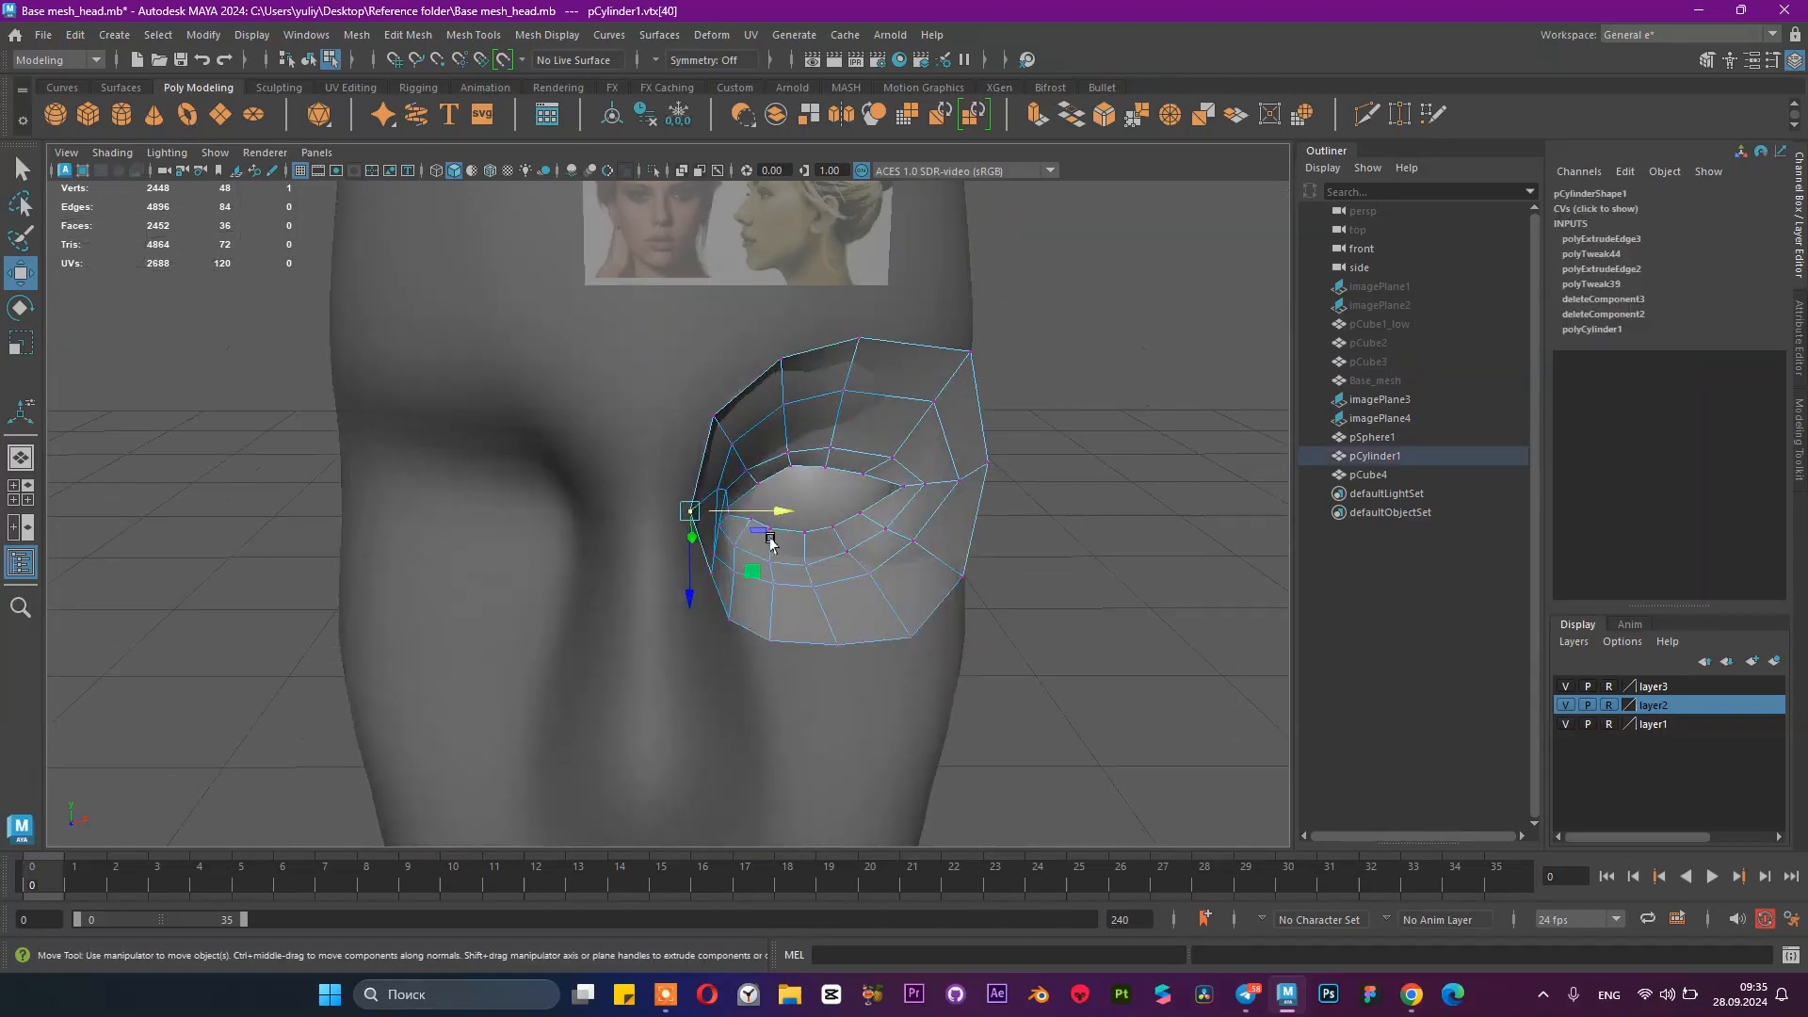
{"action": "left_click", "coordinate": [738, 618]}
{"action": "left_click_drag", "start_coordinate": [737, 618], "coordinate": [674, 597], "text": "alt"}
{"action": "left_click", "coordinate": [673, 643]}
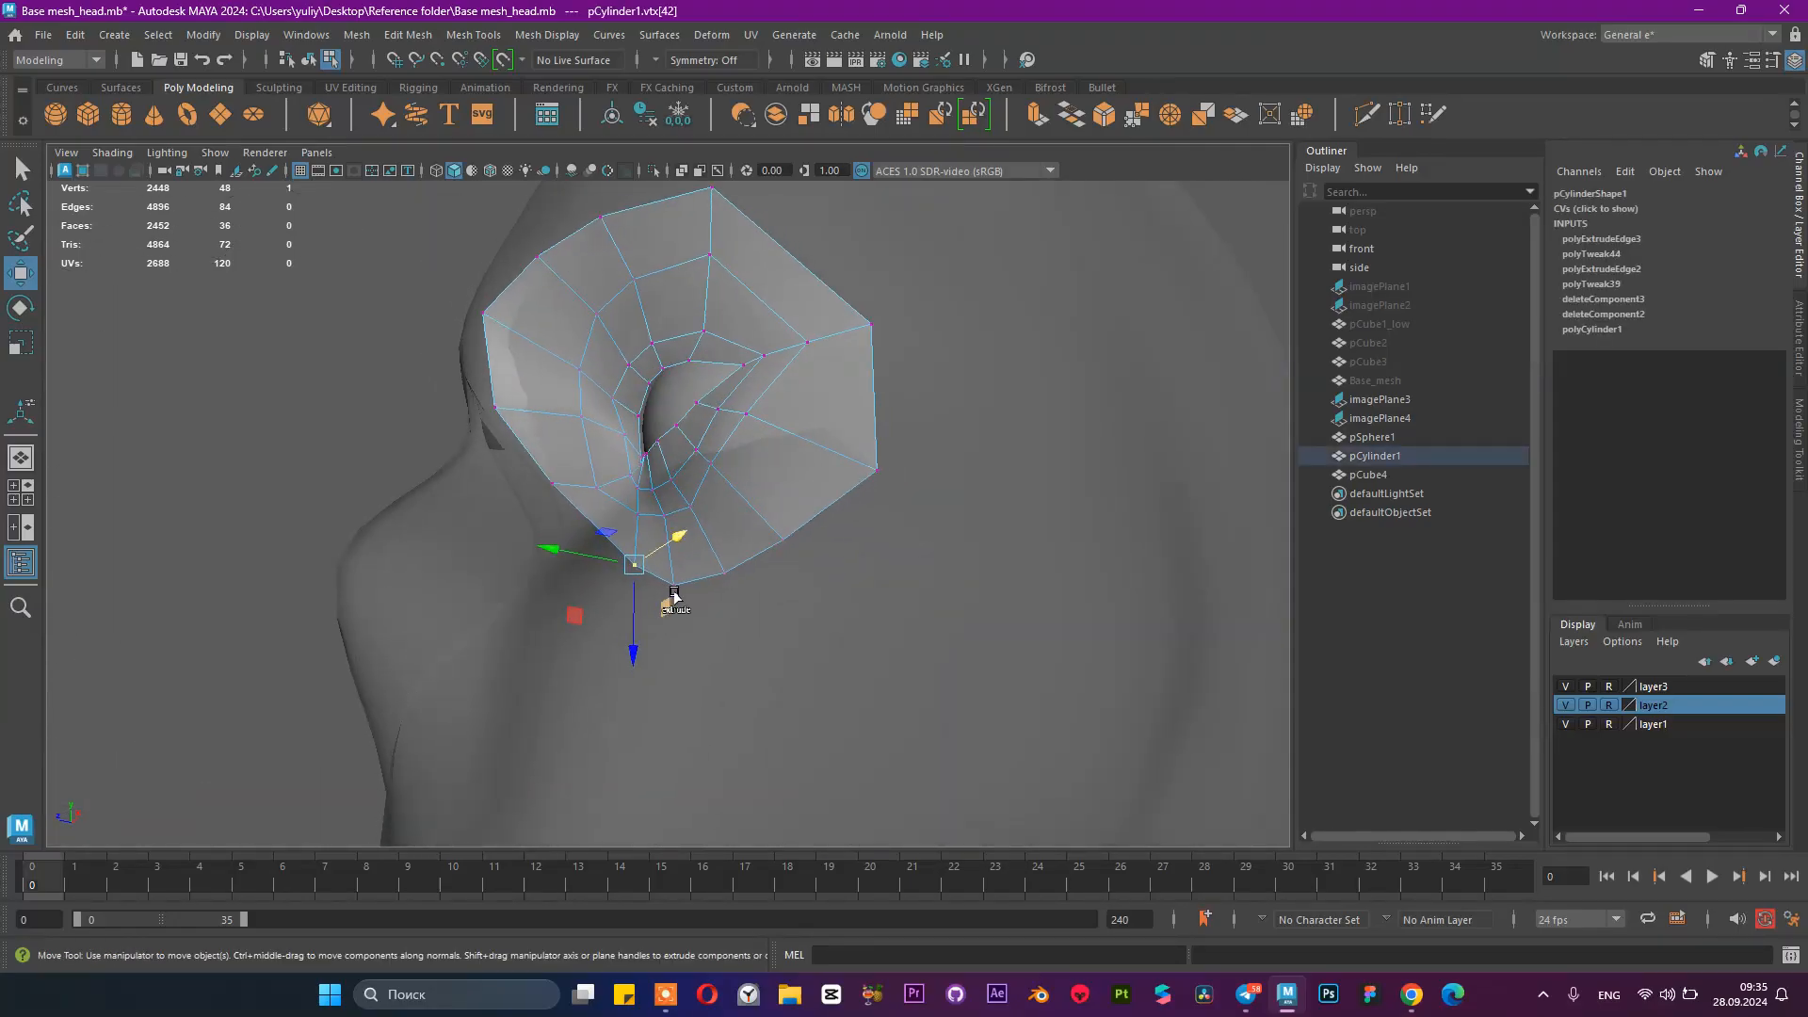
{"action": "left_click_drag", "start_coordinate": [781, 546], "coordinate": [720, 667], "text": "alt"}
Step: Move the four lower border vertices below the eye together so they fit the cheek surface
{"action": "left_click_drag", "start_coordinate": [501, 636], "coordinate": [634, 591]}
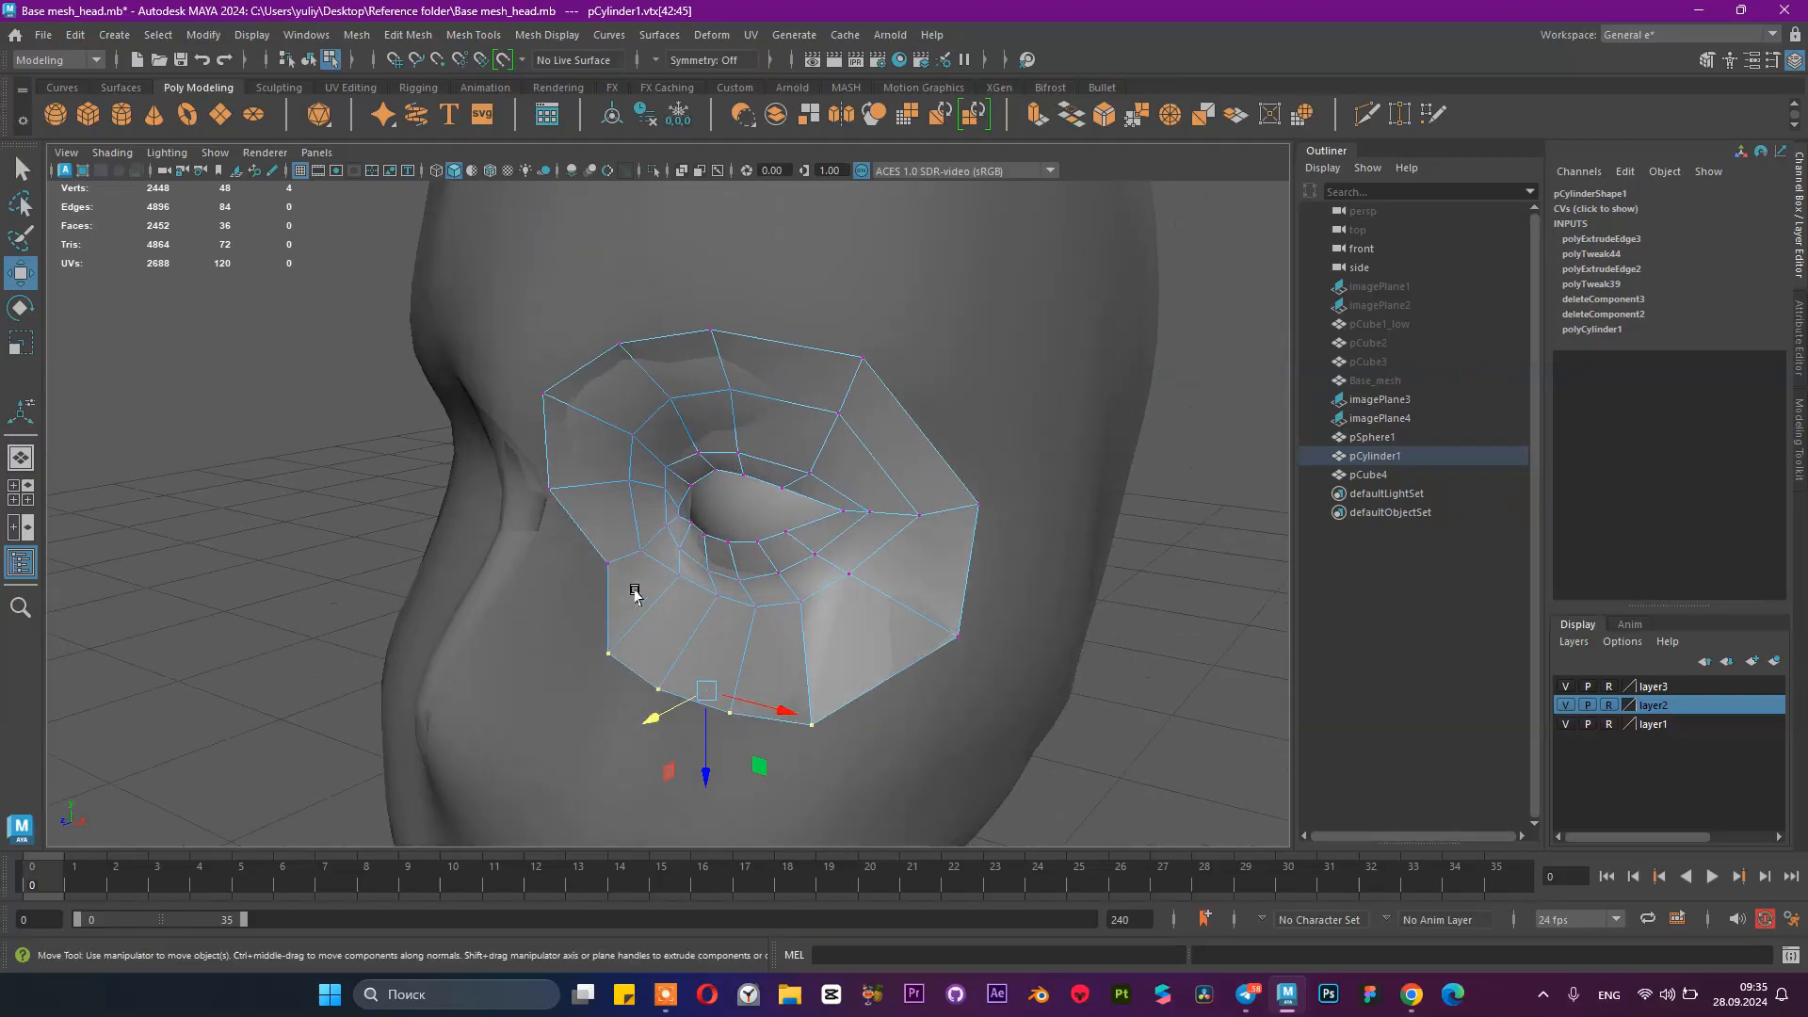
{"action": "left_click_drag", "start_coordinate": [700, 779], "coordinate": [506, 671], "text": "alt"}
{"action": "left_click_drag", "start_coordinate": [421, 612], "coordinate": [706, 626]}
{"action": "left_click_drag", "start_coordinate": [827, 665], "coordinate": [828, 689]}
{"action": "left_click_drag", "start_coordinate": [825, 670], "coordinate": [755, 611], "text": "alt"}
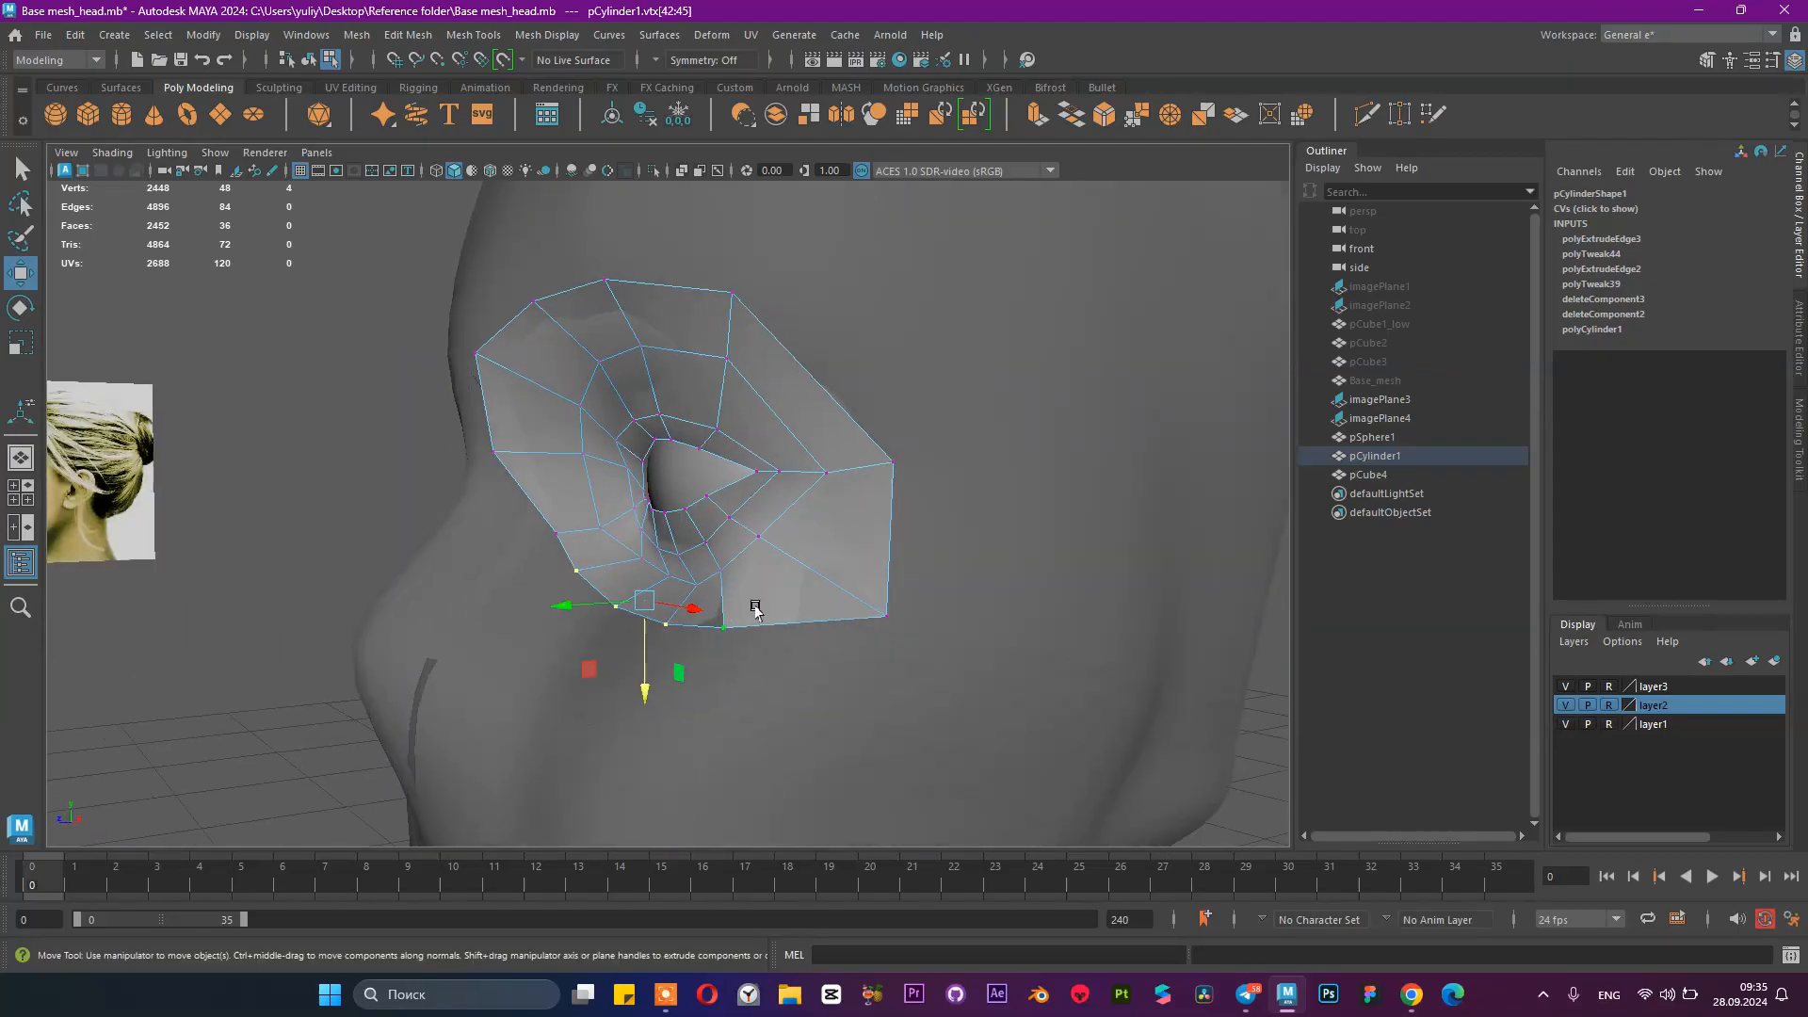
Step: Reposition the lower outer corner vertices of the eye mesh to wrap around the cheek
{"action": "left_click", "coordinate": [871, 616]}
{"action": "left_click_drag", "start_coordinate": [946, 618], "coordinate": [867, 627], "text": "alt"}
{"action": "left_click", "coordinate": [587, 725]}
{"action": "key", "text": "ctrl+z"}
{"action": "left_click_drag", "start_coordinate": [675, 717], "coordinate": [935, 576]}
{"action": "left_click", "coordinate": [991, 593]}
{"action": "left_click", "coordinate": [980, 591]}
{"action": "left_click_drag", "start_coordinate": [1046, 593], "coordinate": [876, 489]}
Step: Select the outer ring of faces around the eye and examine its flow and fit on the head from several angles
{"action": "right_click_drag", "start_coordinate": [885, 438], "coordinate": [887, 484]}
{"action": "left_click", "coordinate": [909, 405]}
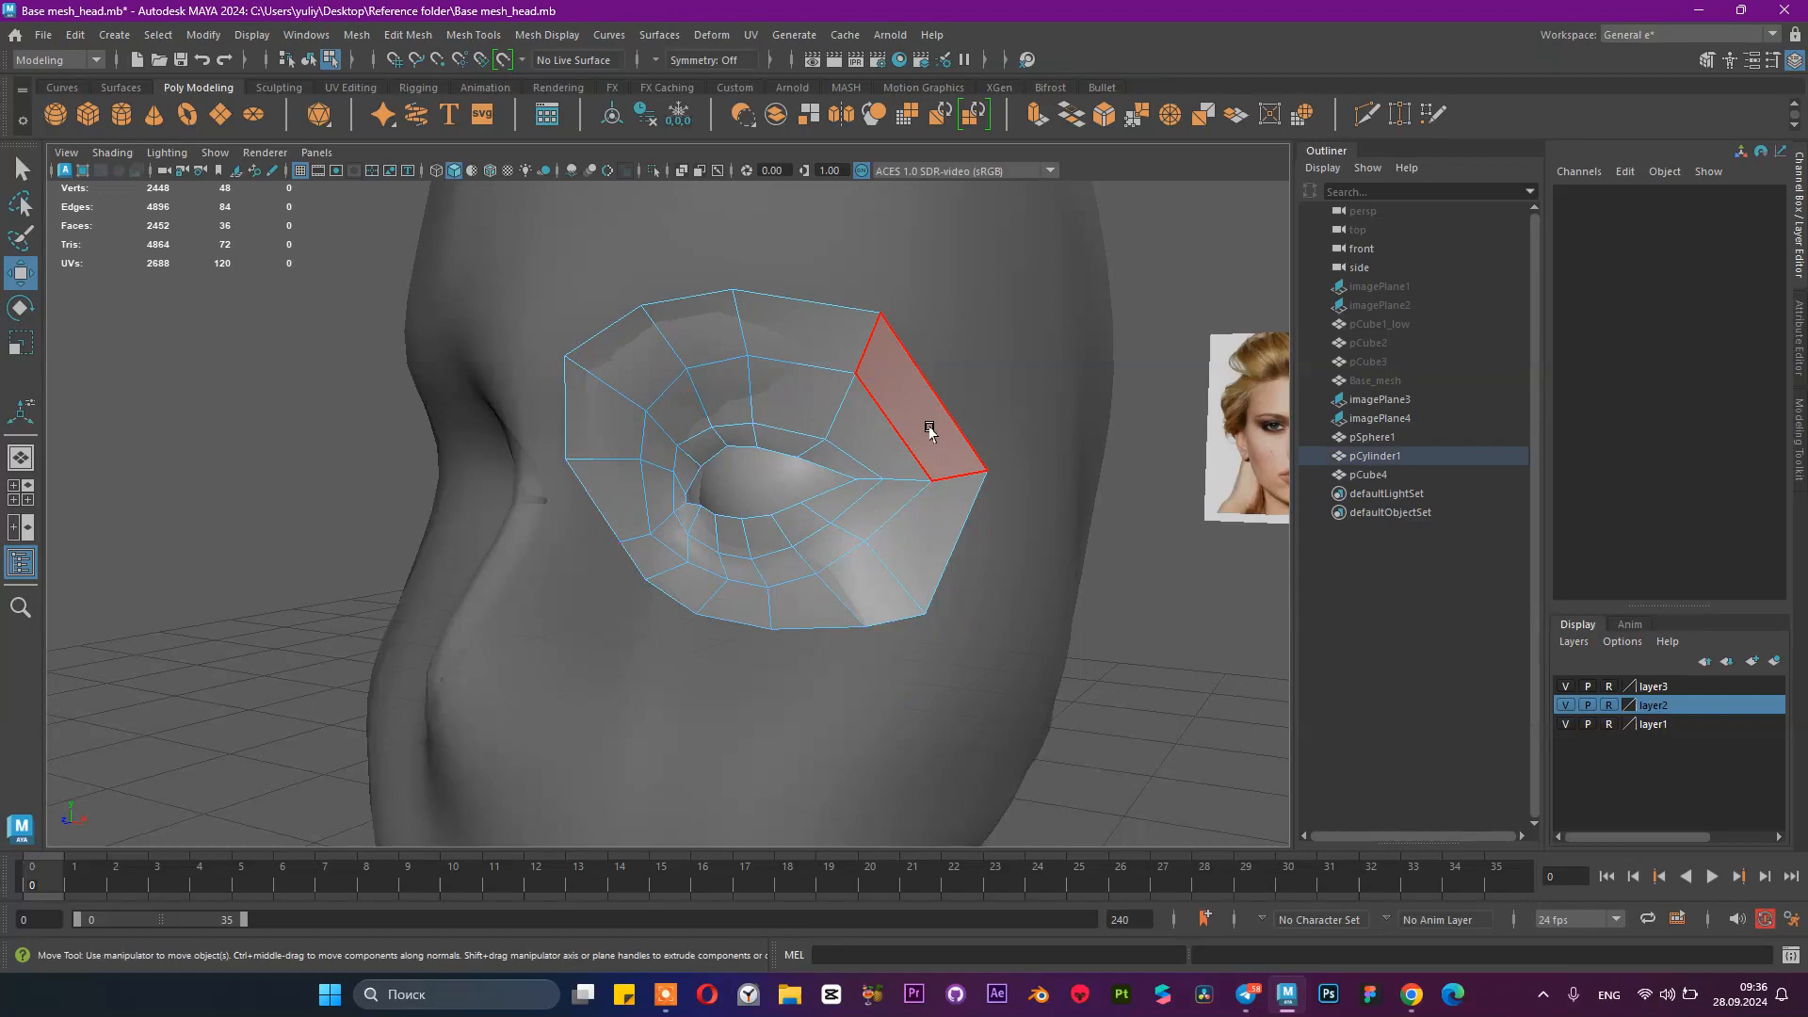
{"action": "double_click", "coordinate": [928, 521], "text": "shift"}
{"action": "scroll", "coordinate": [895, 505], "scroll_direction": "down", "scroll_amount": 5}
{"action": "left_click_drag", "start_coordinate": [860, 492], "coordinate": [984, 501], "text": "alt"}
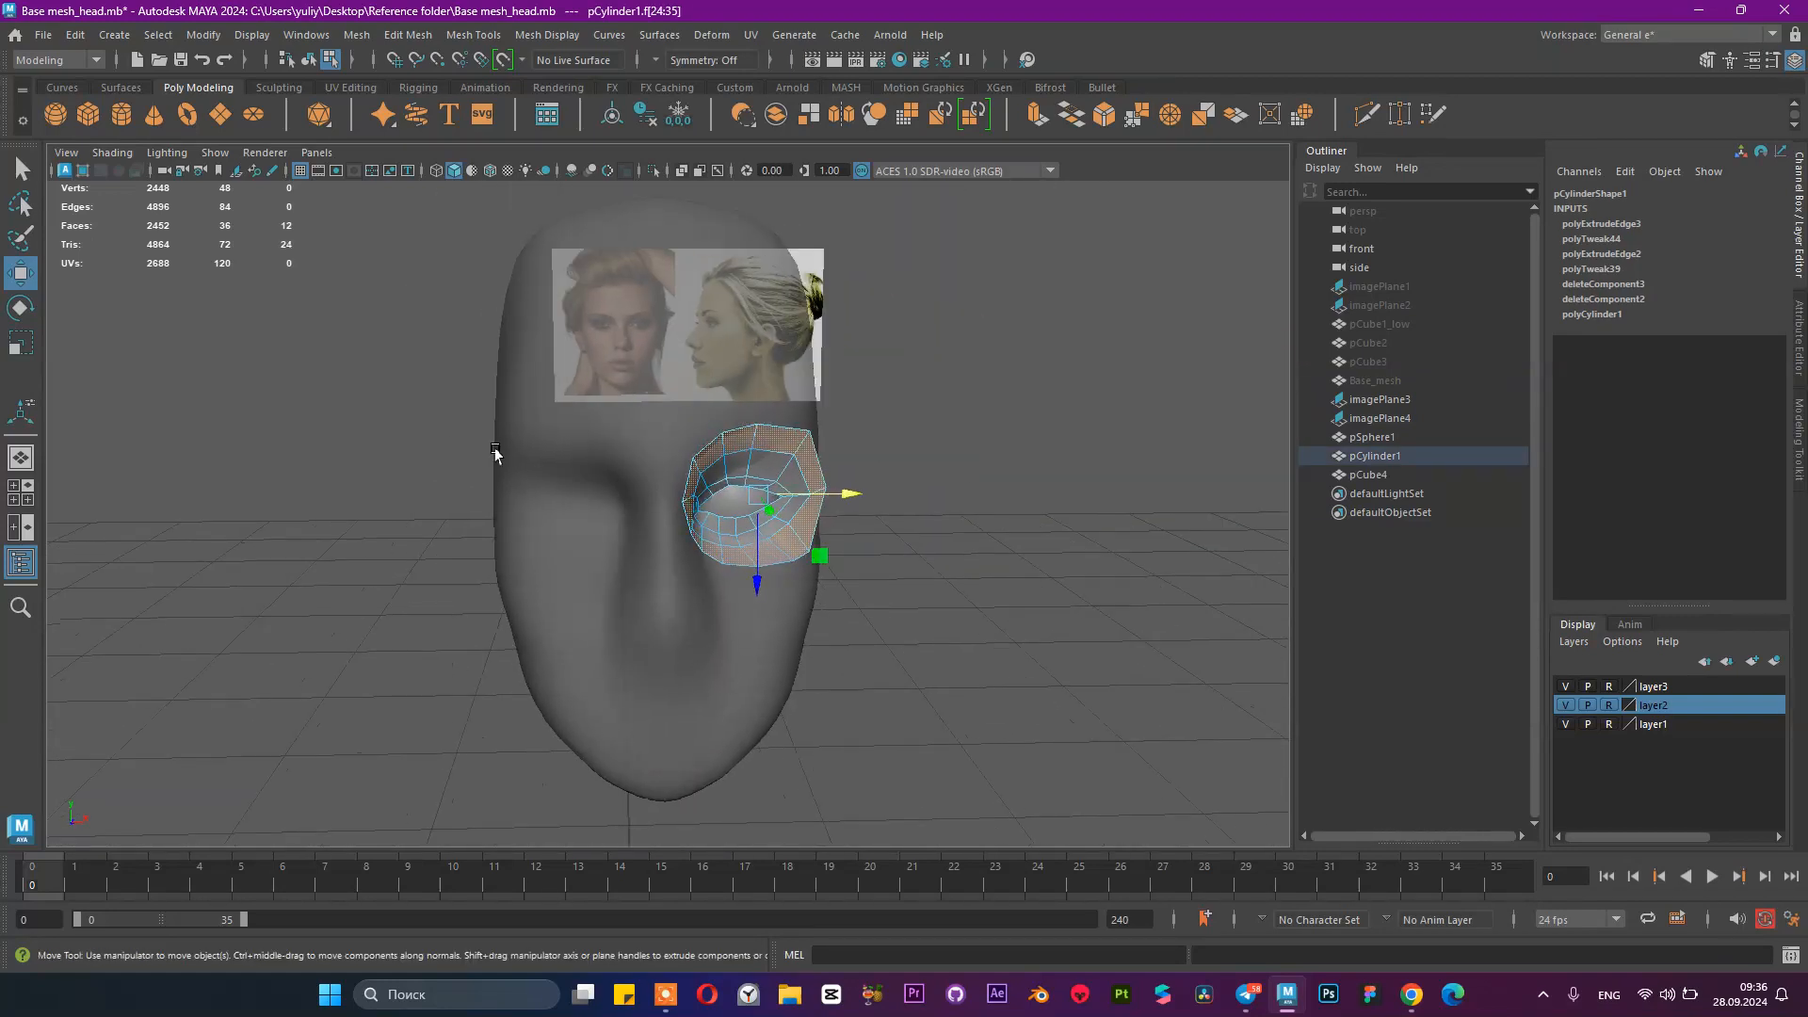
{"action": "left_click_drag", "start_coordinate": [910, 588], "coordinate": [718, 518], "text": "alt"}
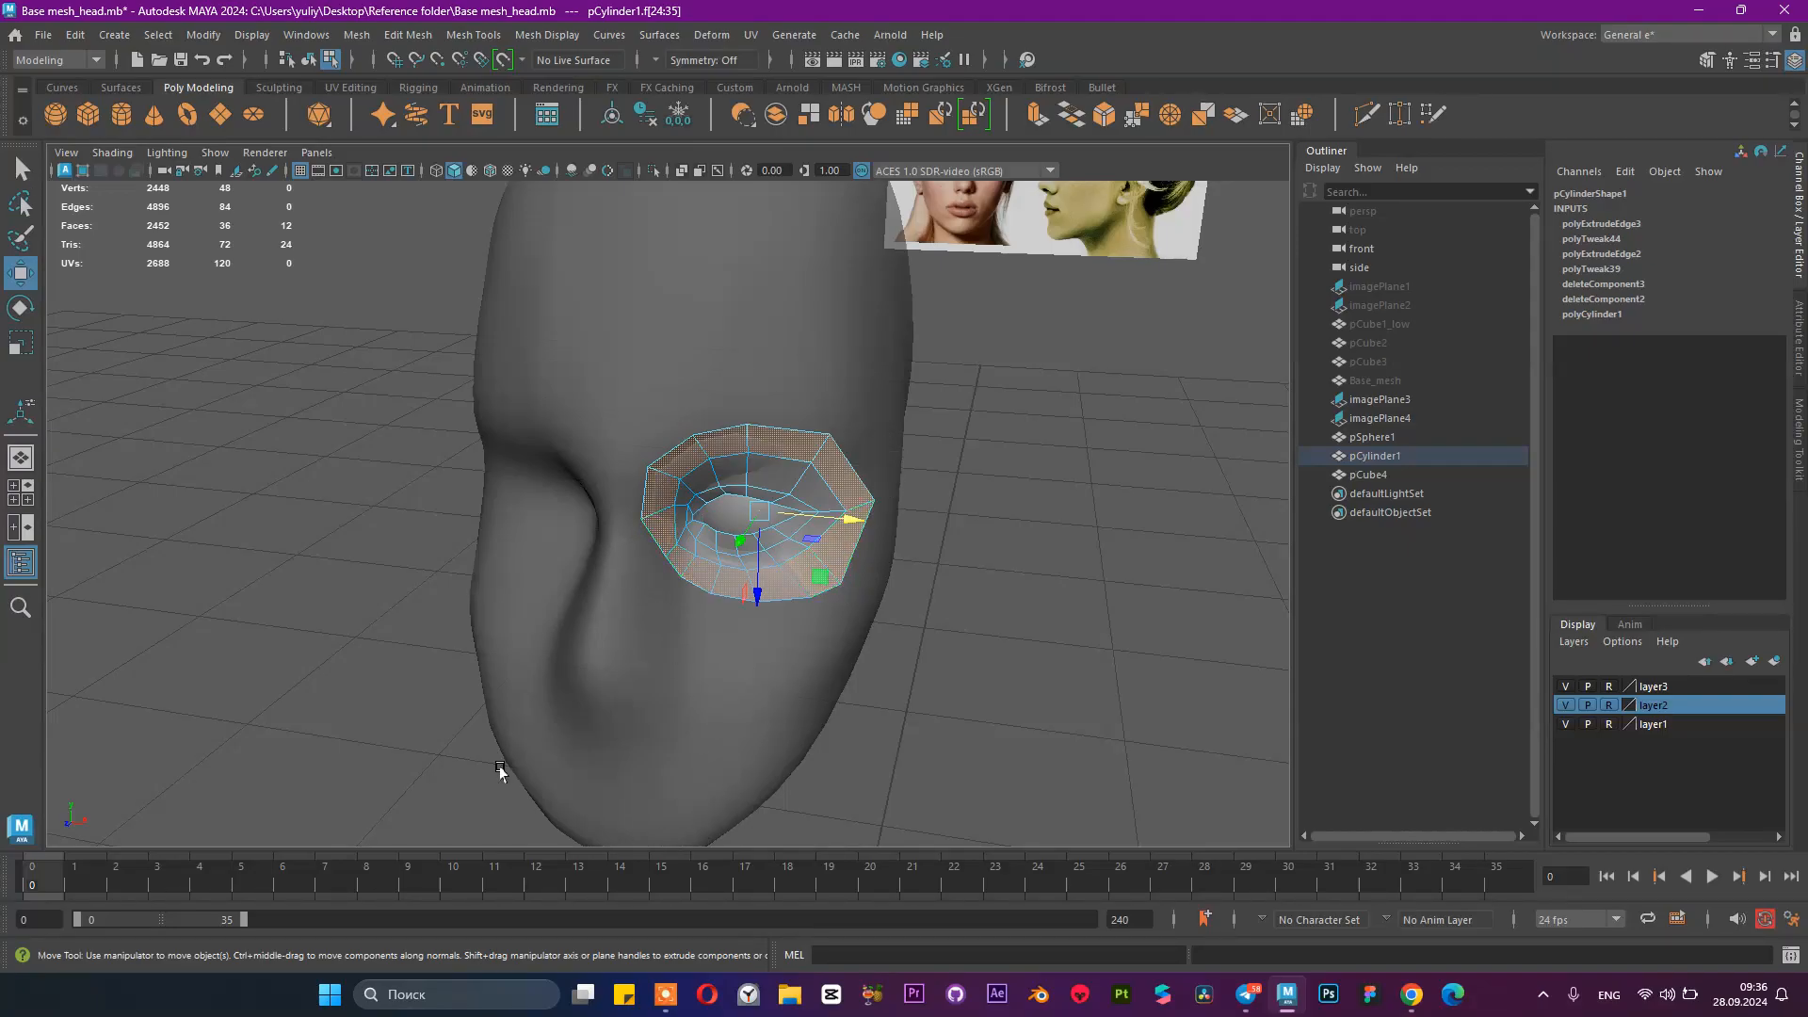
{"action": "left_click_drag", "start_coordinate": [760, 658], "coordinate": [556, 489], "text": "alt"}
{"action": "right_click_drag", "start_coordinate": [696, 564], "coordinate": [892, 628], "text": "alt"}
{"action": "left_click_drag", "start_coordinate": [892, 629], "coordinate": [682, 559], "text": "alt"}
{"action": "left_click", "coordinate": [566, 482]}
{"action": "left_click_drag", "start_coordinate": [602, 482], "coordinate": [876, 441], "text": "alt"}
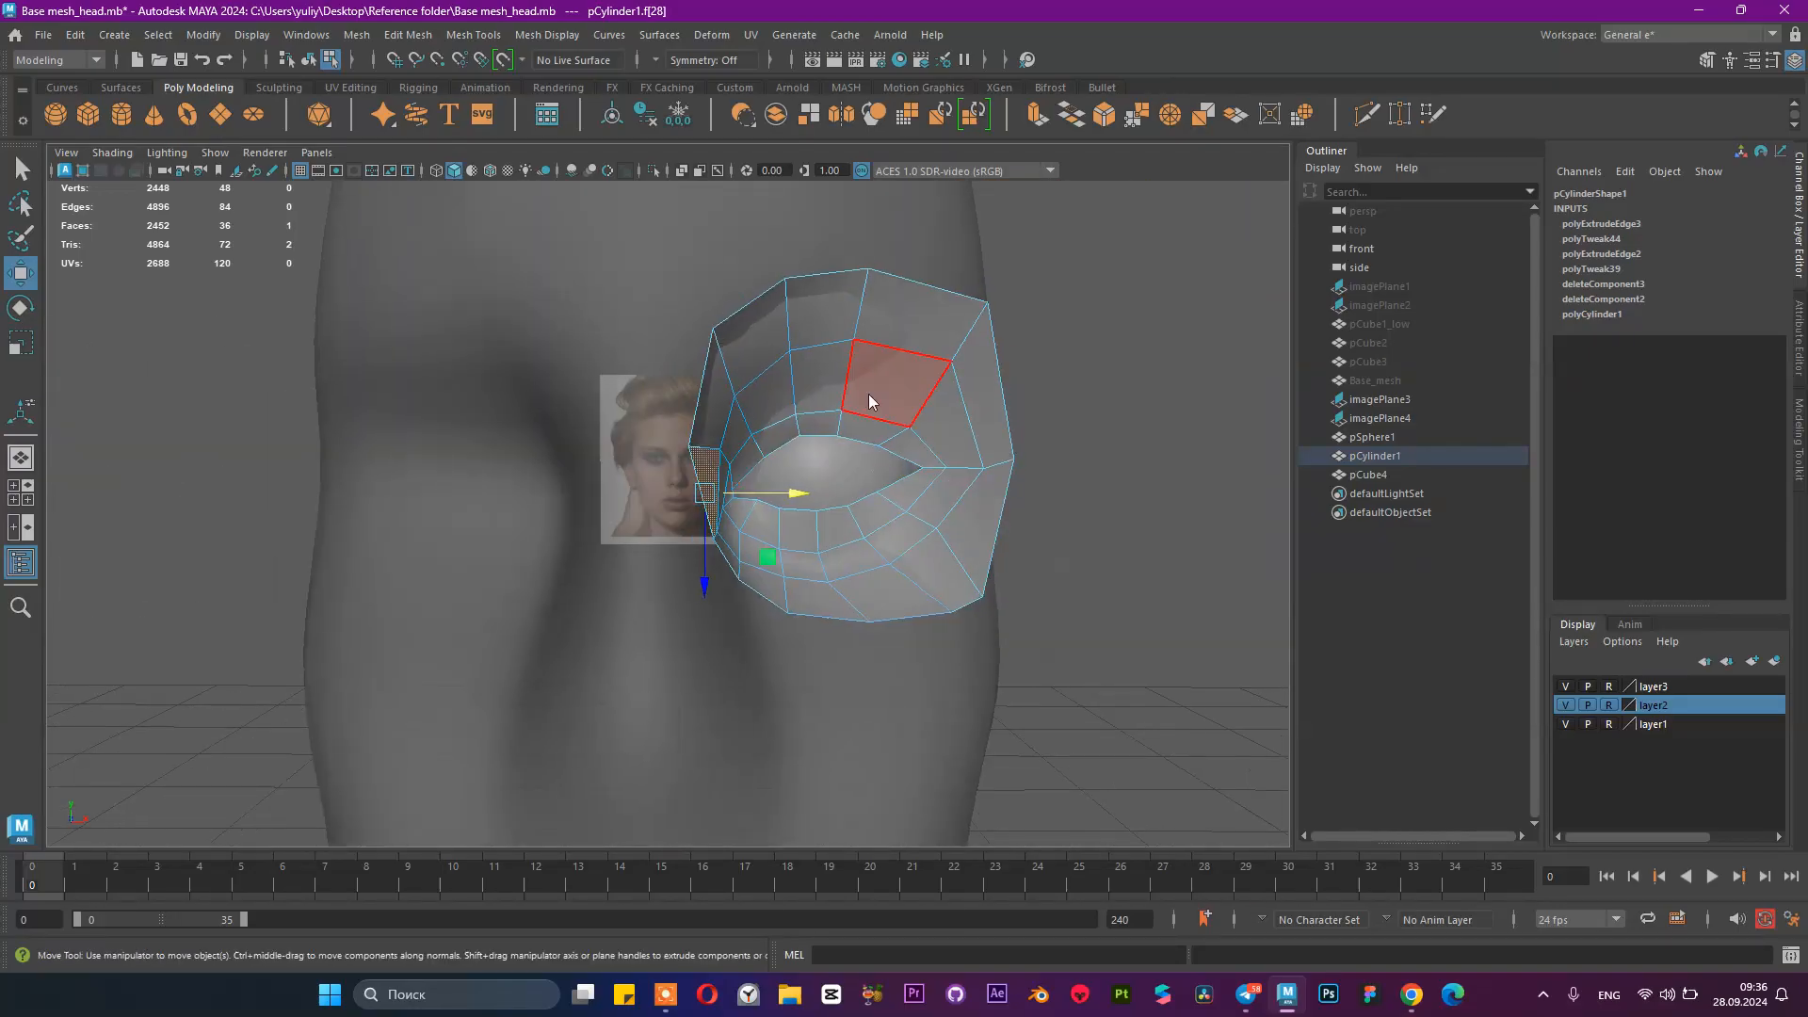
Step: Extrude the two nose-side border edges of the eye mesh toward the middle of the nose bridge
{"action": "right_click_drag", "start_coordinate": [867, 400], "coordinate": [960, 369]}
{"action": "left_click_drag", "start_coordinate": [964, 364], "coordinate": [697, 416], "text": "alt"}
{"action": "right_click_drag", "start_coordinate": [698, 416], "coordinate": [695, 365]}
{"action": "left_click", "coordinate": [671, 467]}
{"action": "left_click", "coordinate": [686, 538], "text": "shift"}
{"action": "left_click_drag", "start_coordinate": [808, 528], "coordinate": [753, 503], "text": "alt"}
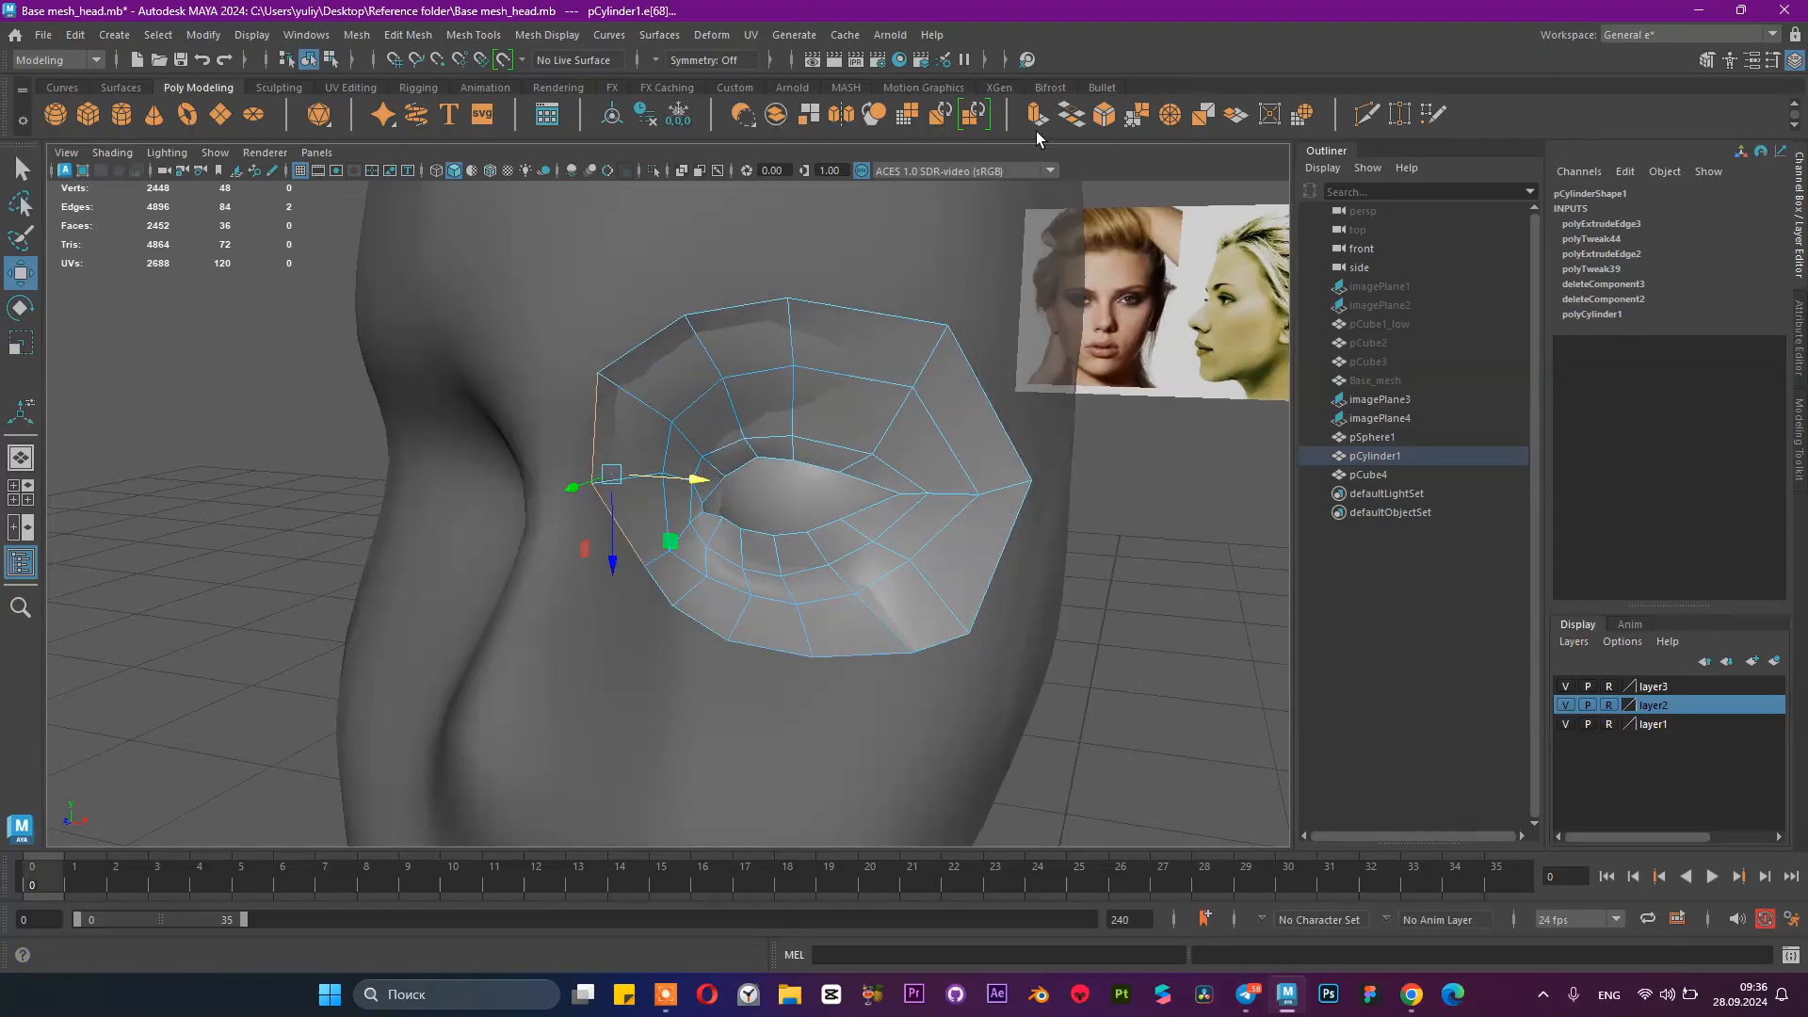
{"action": "key", "text": "ctrl+e"}
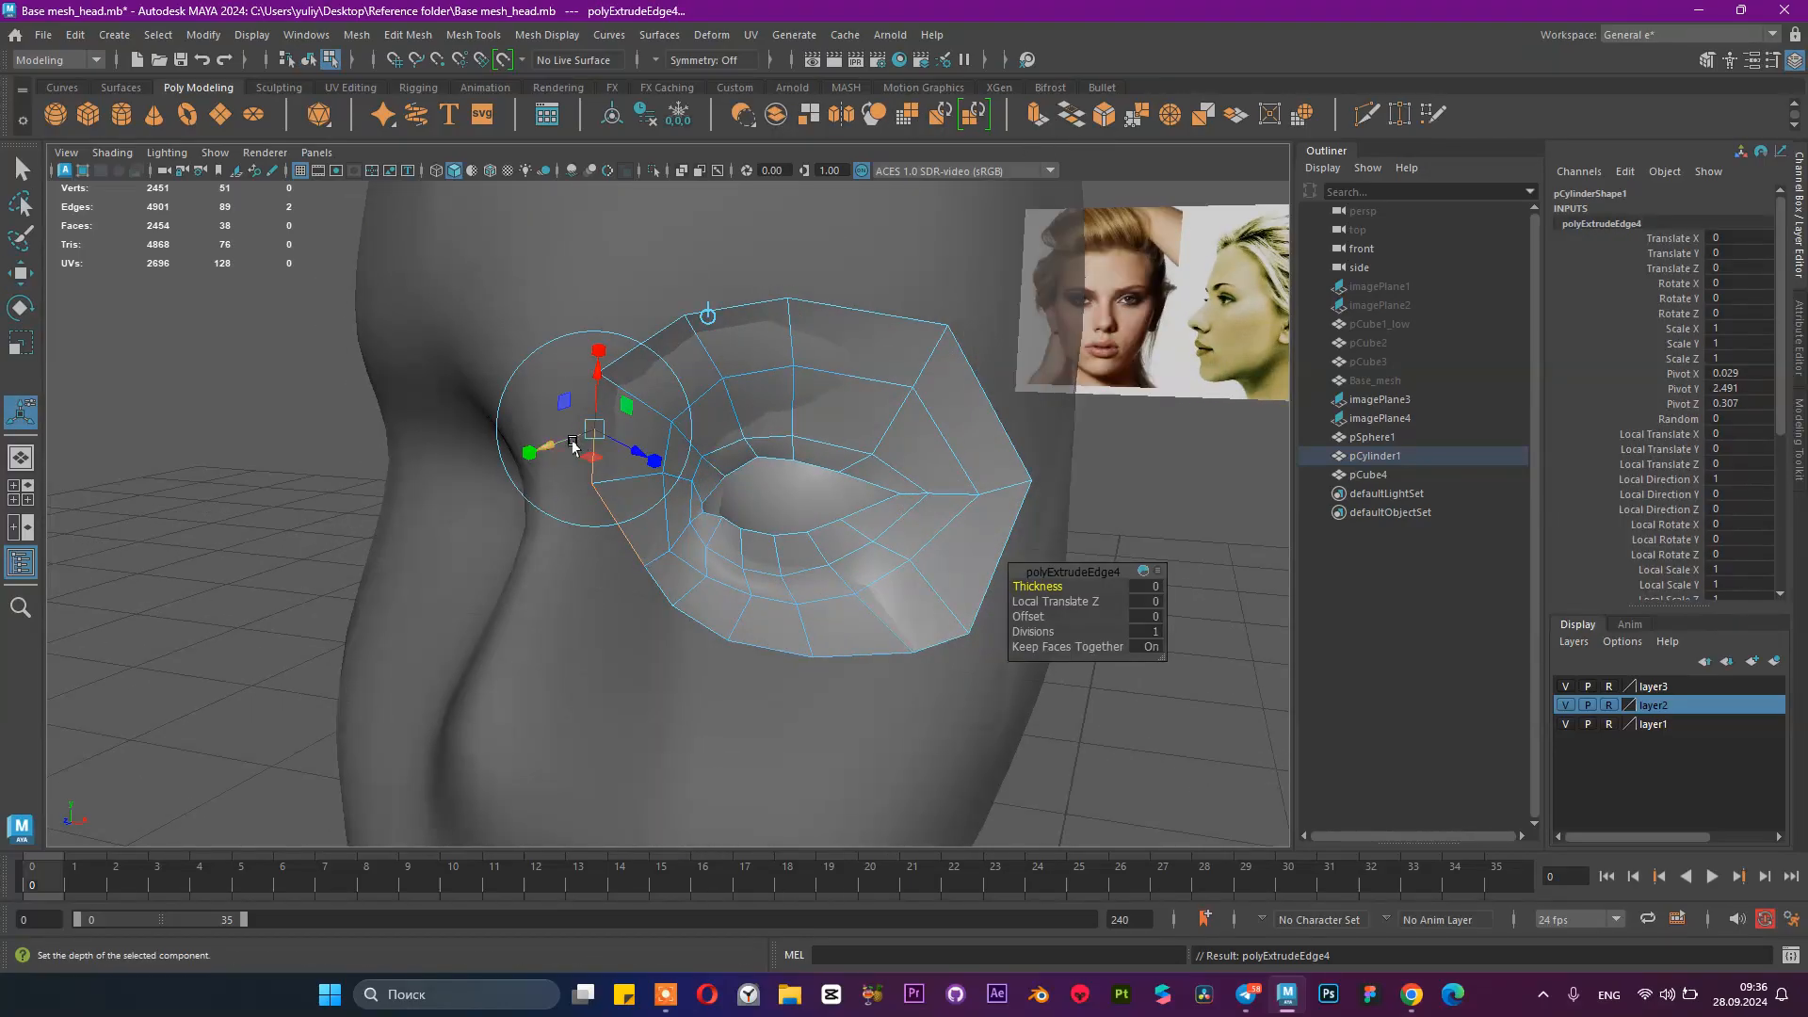
{"action": "left_click_drag", "start_coordinate": [689, 409], "coordinate": [642, 439], "text": "alt"}
{"action": "left_click_drag", "start_coordinate": [509, 494], "coordinate": [648, 490]}
{"action": "key", "text": "w"}
{"action": "left_click_drag", "start_coordinate": [749, 519], "coordinate": [704, 523]}
Step: In the front view, straighten the extruded nose bridge edges and align them with the face's center line
{"action": "key", "text": "space"}
{"action": "key", "text": "space"}
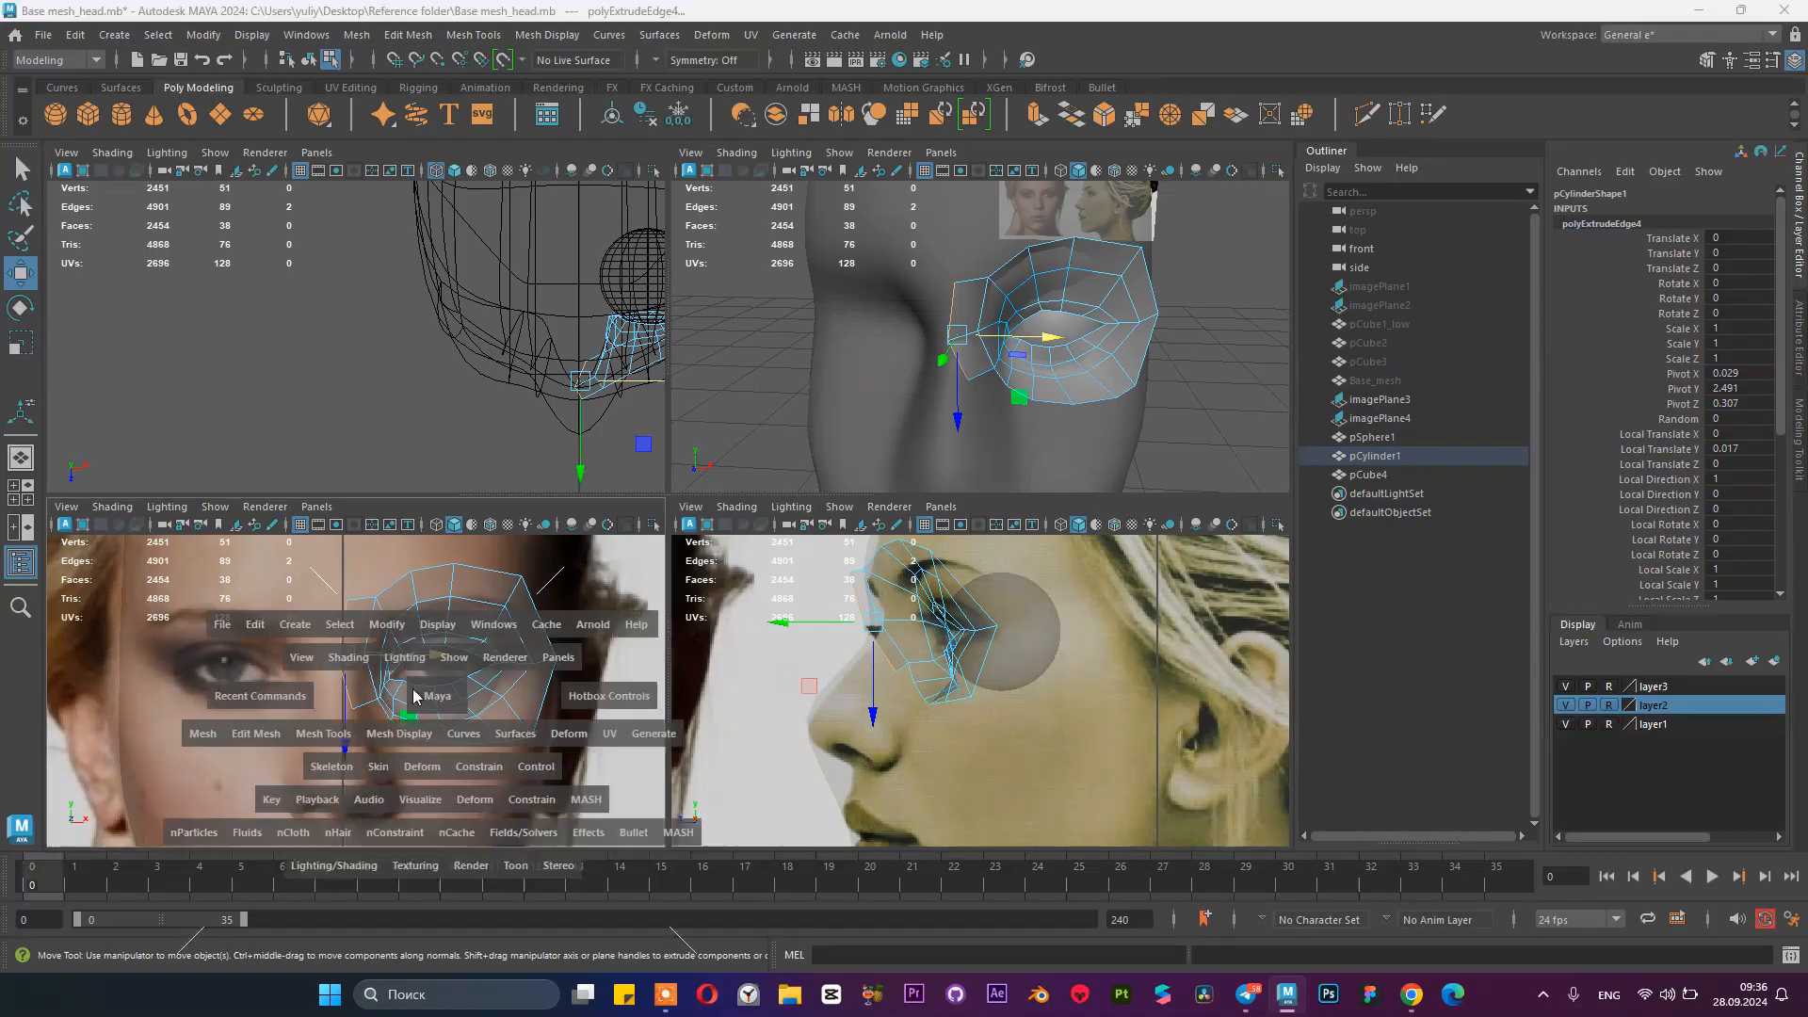
{"action": "scroll", "coordinate": [386, 594], "scroll_direction": "up", "scroll_amount": 1}
{"action": "middle_click_drag", "start_coordinate": [574, 628], "coordinate": [584, 704], "text": "alt"}
{"action": "key", "text": "r"}
{"action": "mouse_move", "coordinate": [740, 514]}
{"action": "left_mouse_down"}
{"action": "mouse_move", "coordinate": [648, 516]}
{"action": "mouse_move", "coordinate": [744, 512]}
{"action": "left_mouse_up"}
{"action": "key", "text": "w"}
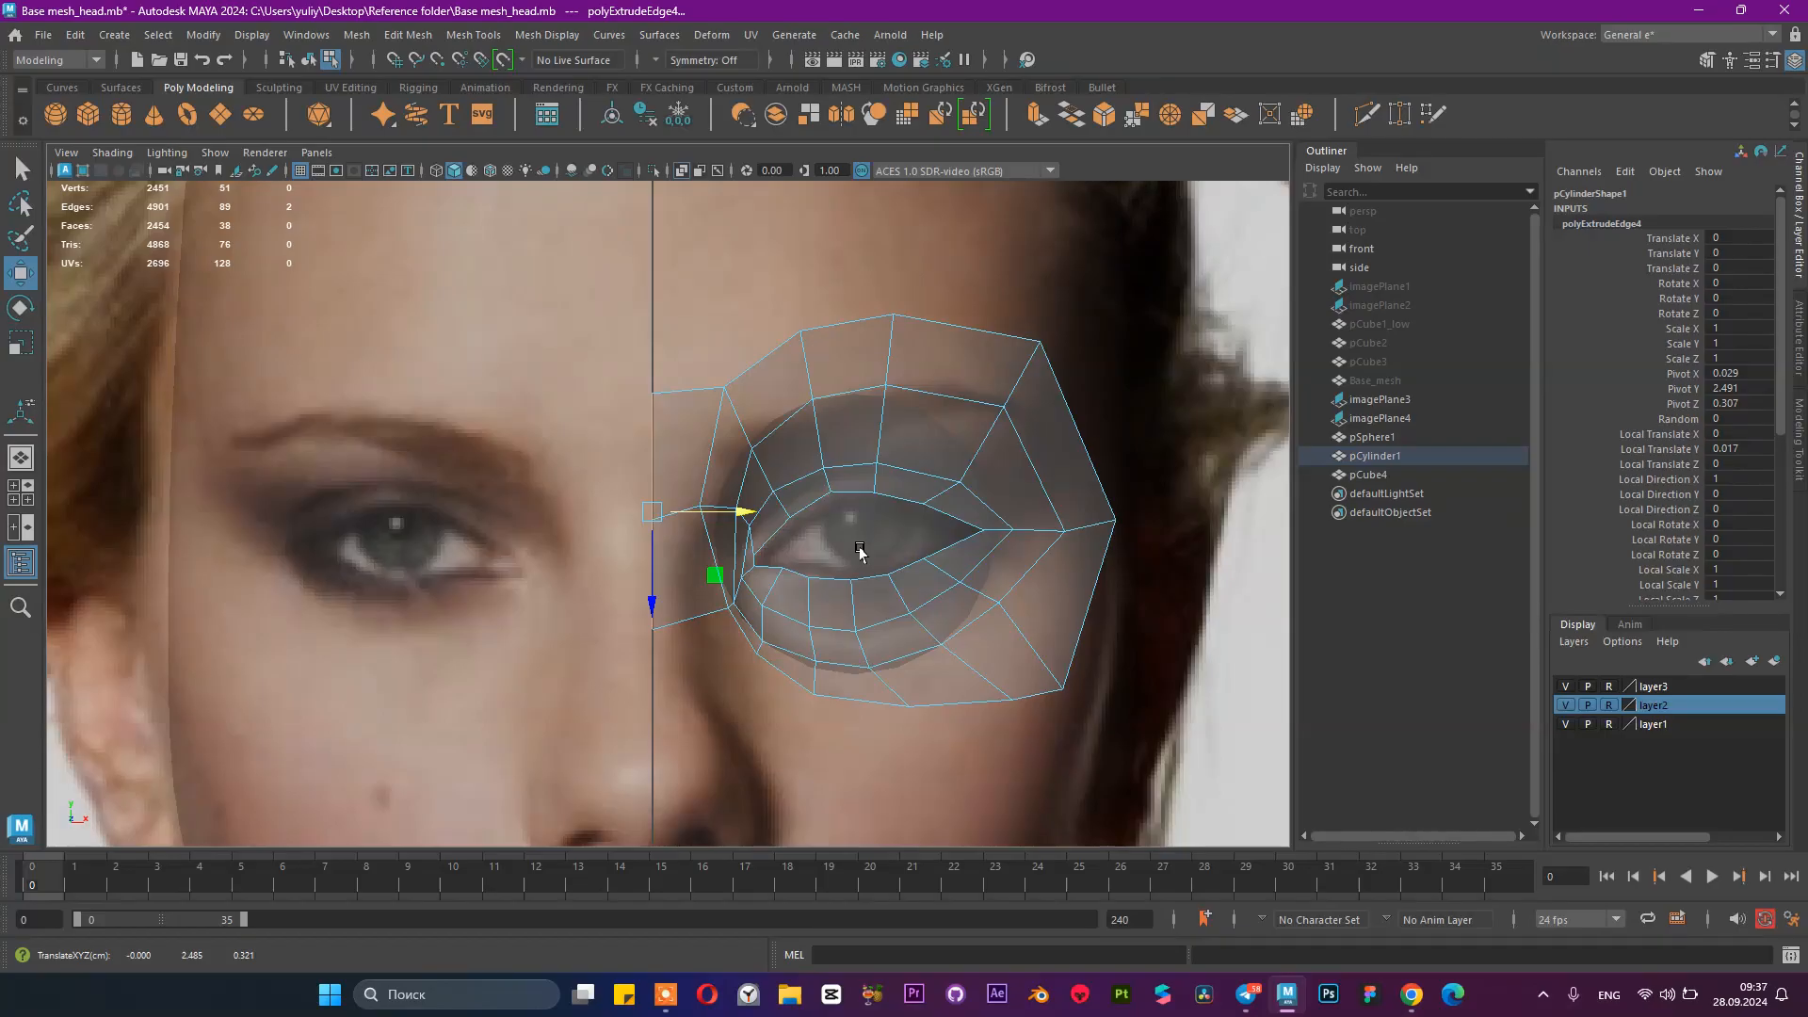
Step: Lower the top vertex on the center line and shift the neighboring inner brow vertex down toward the nose
{"action": "right_click_drag", "start_coordinate": [639, 373], "coordinate": [586, 368]}
{"action": "left_click", "coordinate": [649, 395]}
{"action": "left_click_drag", "start_coordinate": [651, 492], "coordinate": [652, 537]}
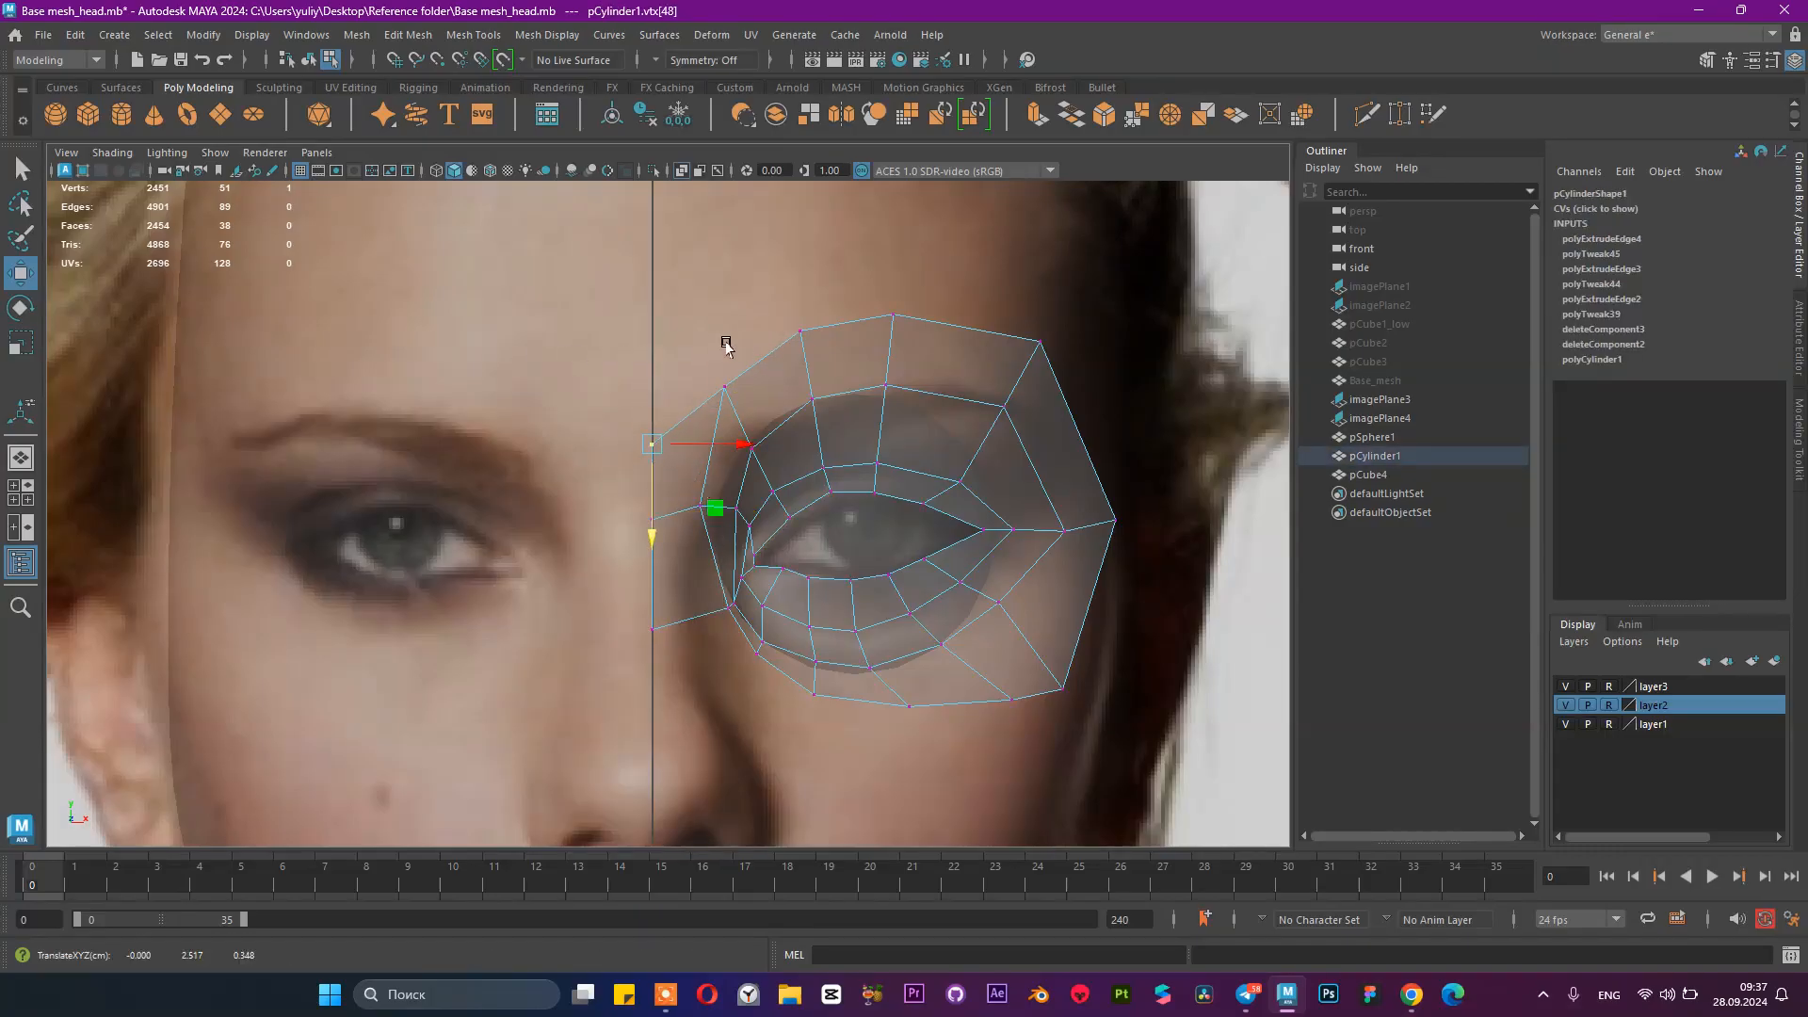
{"action": "left_click", "coordinate": [724, 386]}
{"action": "left_click_drag", "start_coordinate": [780, 386], "coordinate": [765, 387]}
{"action": "left_click_drag", "start_coordinate": [708, 472], "coordinate": [712, 499]}
Step: Lower the upper border vertices, the brow rows and the inner brow ring vertex to follow the eyebrow in the reference
{"action": "left_click_drag", "start_coordinate": [758, 246], "coordinate": [1071, 390]}
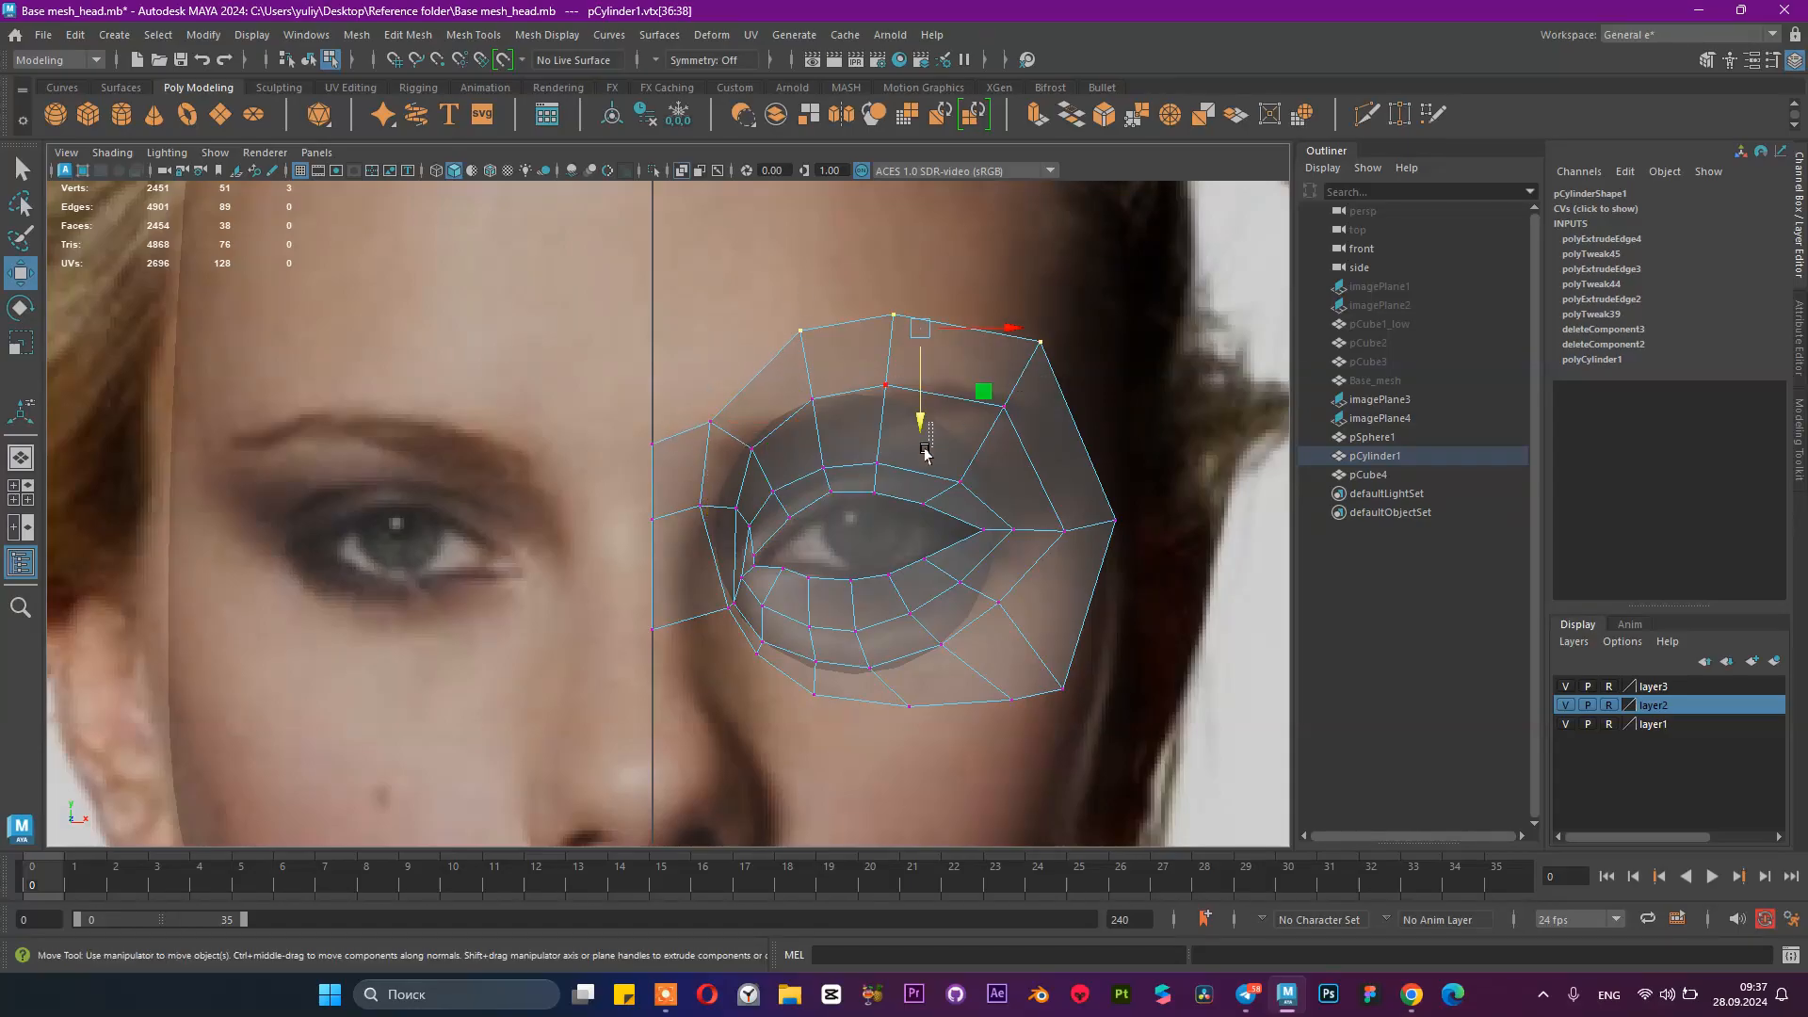
{"action": "left_click_drag", "start_coordinate": [925, 449], "coordinate": [925, 450]}
{"action": "left_click_drag", "start_coordinate": [723, 248], "coordinate": [1044, 439]}
{"action": "left_click_drag", "start_coordinate": [919, 455], "coordinate": [921, 482]}
{"action": "left_click", "coordinate": [750, 446]}
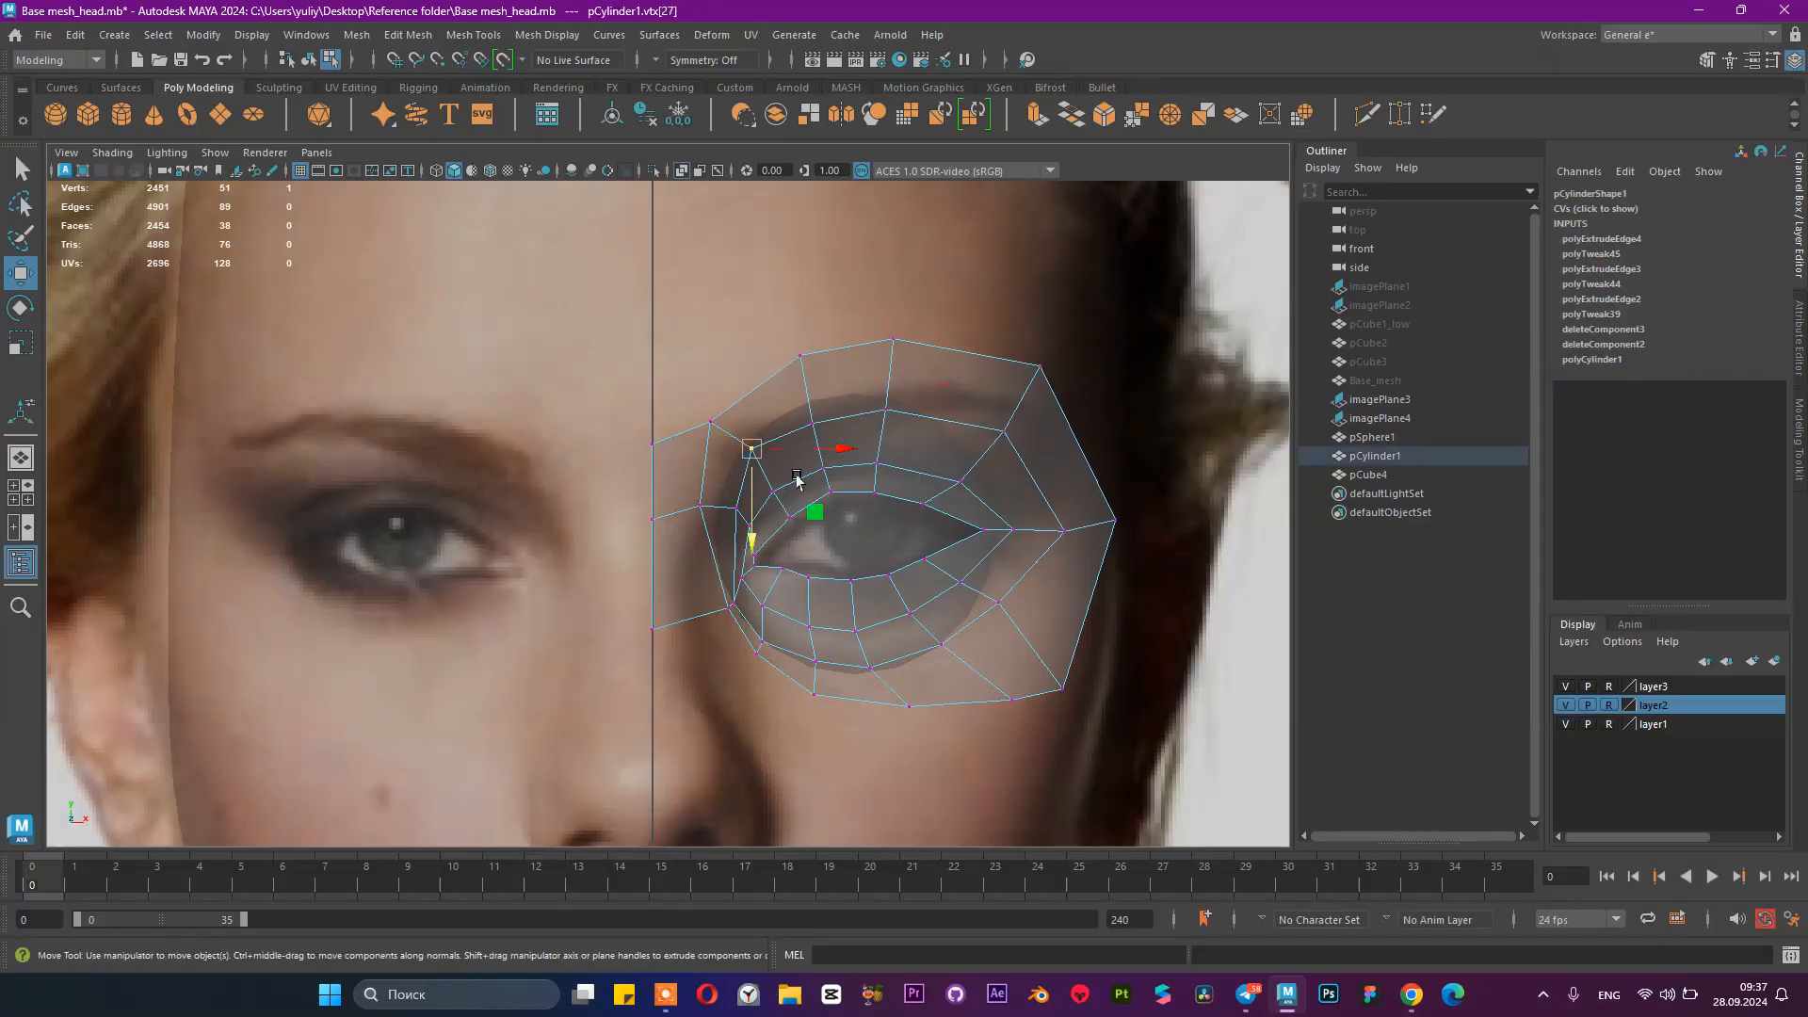
{"action": "left_click_drag", "start_coordinate": [755, 530], "coordinate": [756, 554]}
Step: Lower the upper border vertices individually from the inner brow to the outer corner to match the eyebrow line
{"action": "left_click", "coordinate": [708, 424]}
{"action": "left_click_drag", "start_coordinate": [527, 344], "coordinate": [721, 527]}
{"action": "left_click", "coordinate": [708, 420]}
{"action": "left_click", "coordinate": [799, 355]}
{"action": "left_click_drag", "start_coordinate": [793, 431], "coordinate": [796, 470]}
{"action": "left_click", "coordinate": [893, 339]}
{"action": "left_click_drag", "start_coordinate": [906, 459], "coordinate": [904, 457]}
{"action": "key", "text": "ctrl+z"}
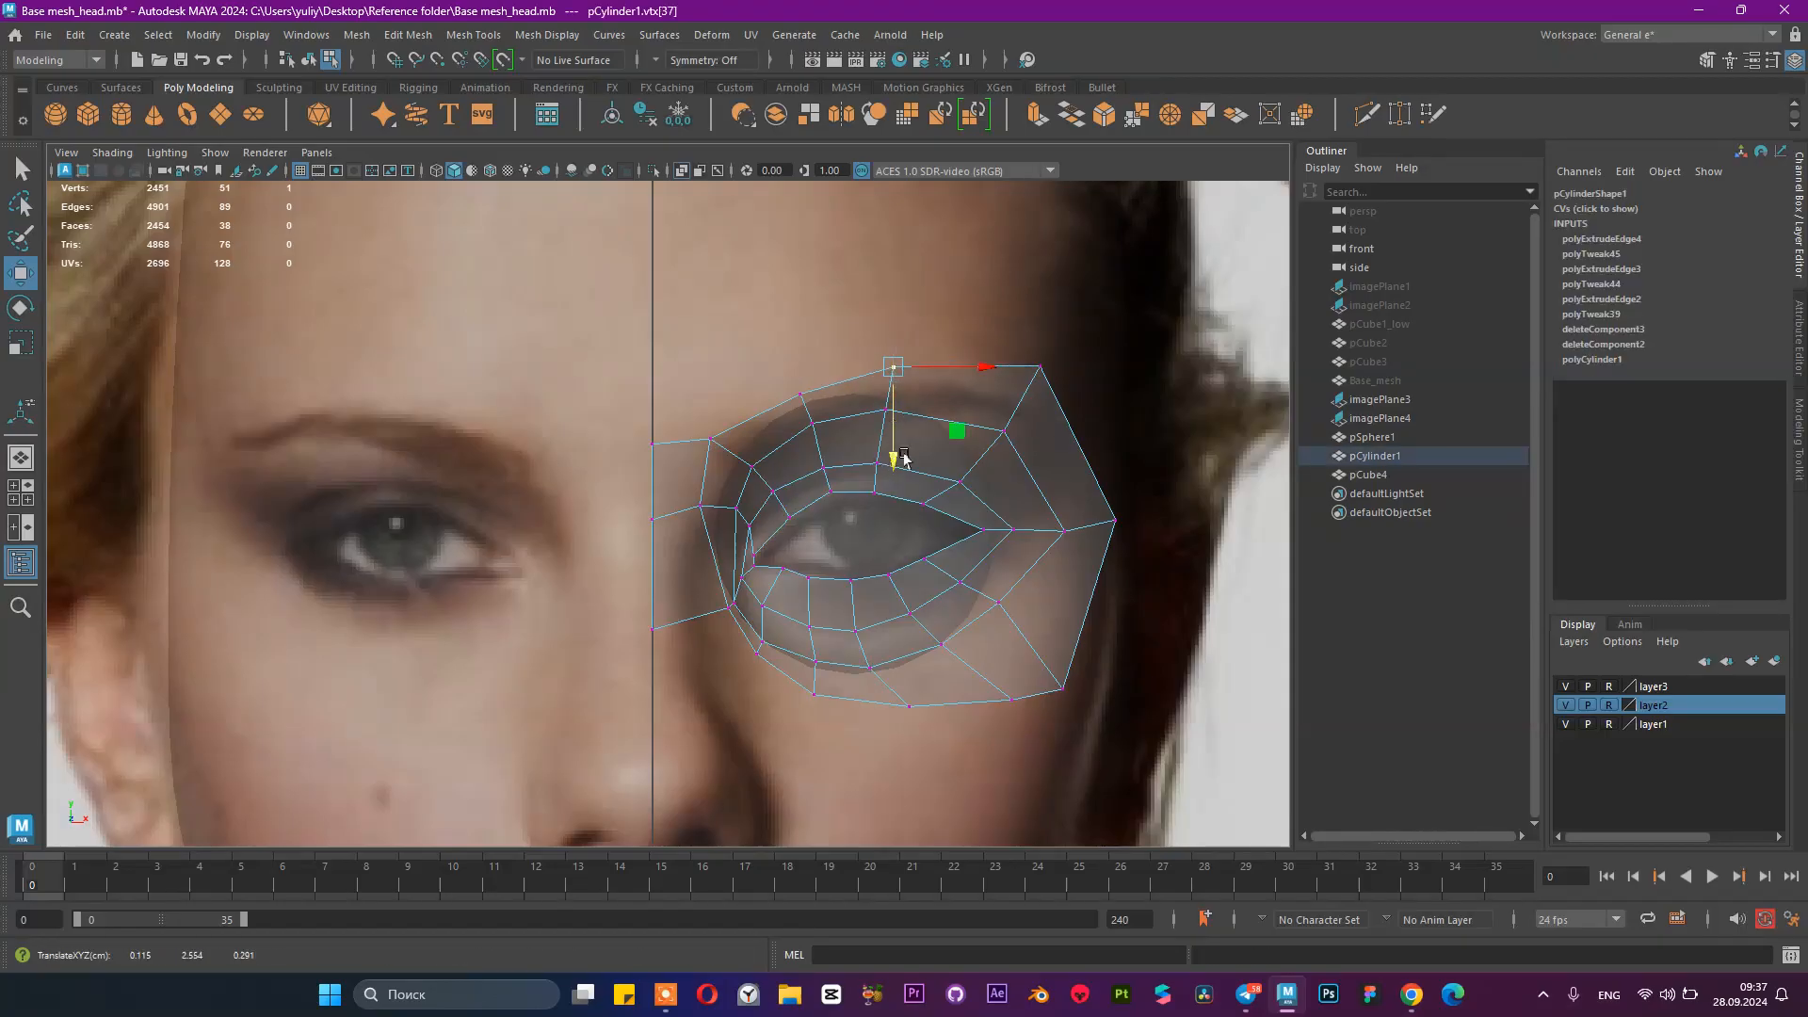
{"action": "left_click", "coordinate": [1040, 366]}
{"action": "left_click_drag", "start_coordinate": [1036, 440], "coordinate": [1033, 477]}
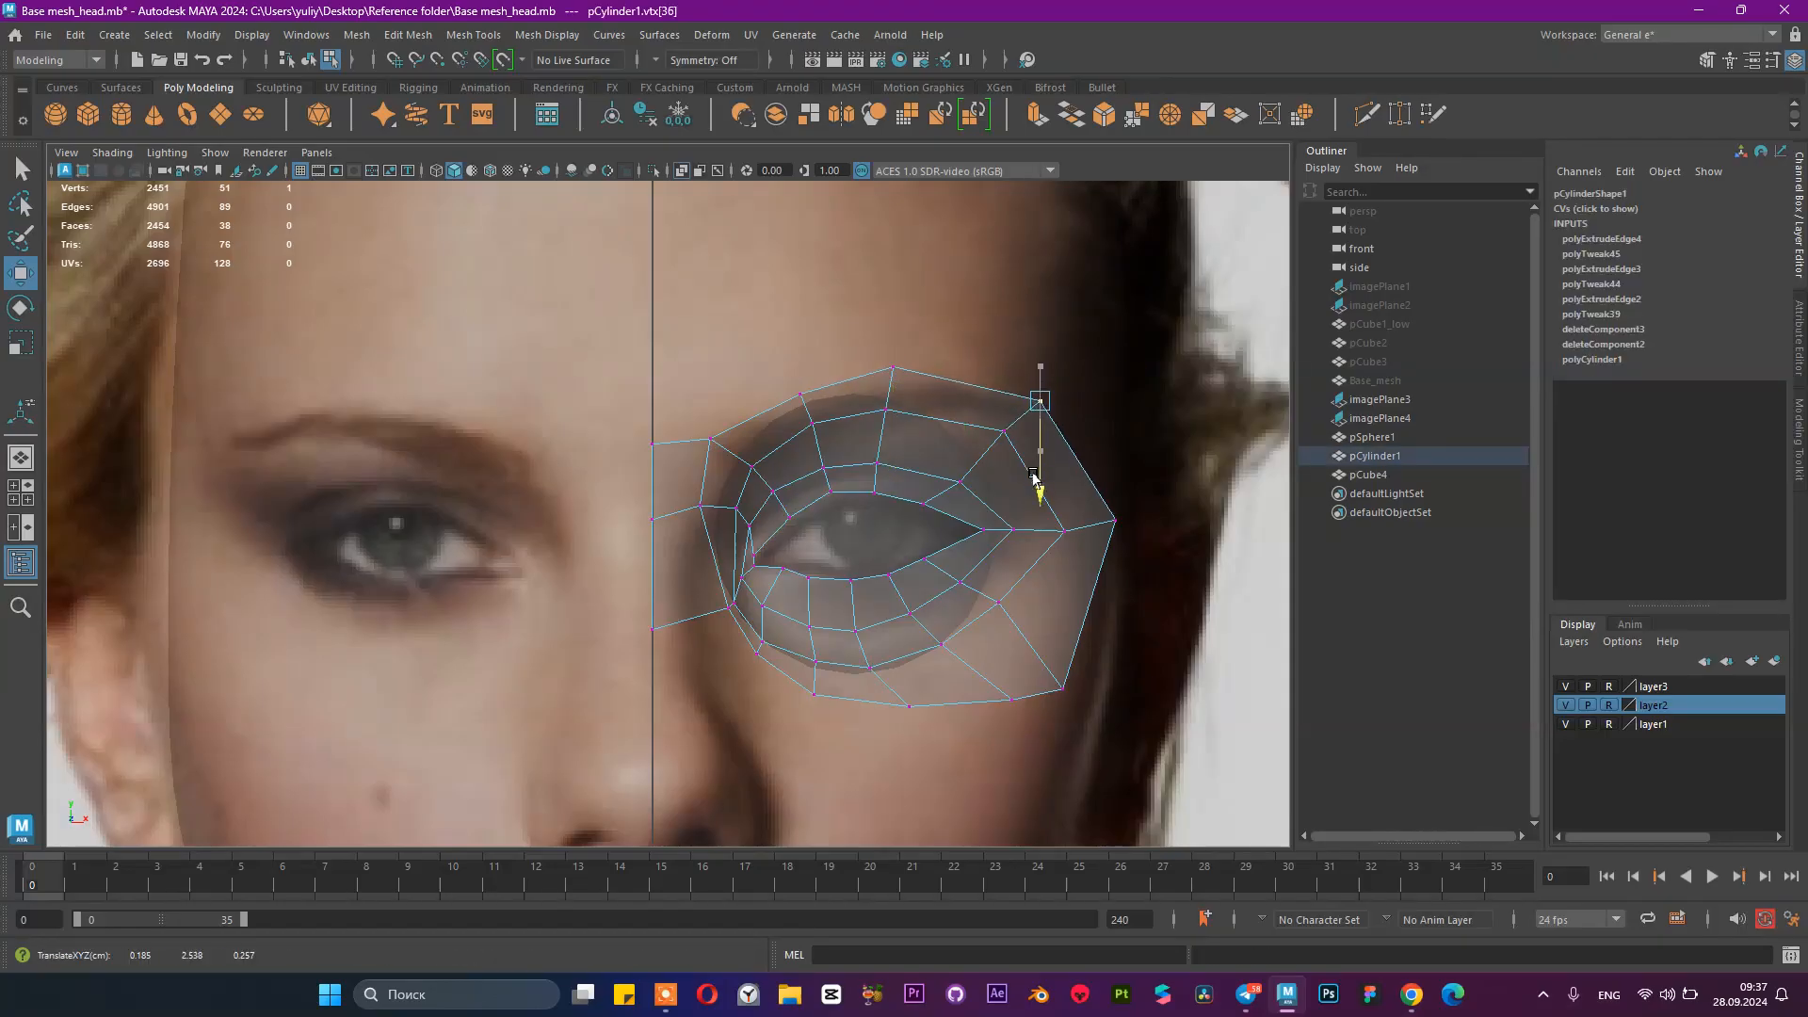
Step: Raise the outer lower border vertices and shift the ones below the eye toward the nose to round the outline
{"action": "left_click", "coordinate": [1064, 688]}
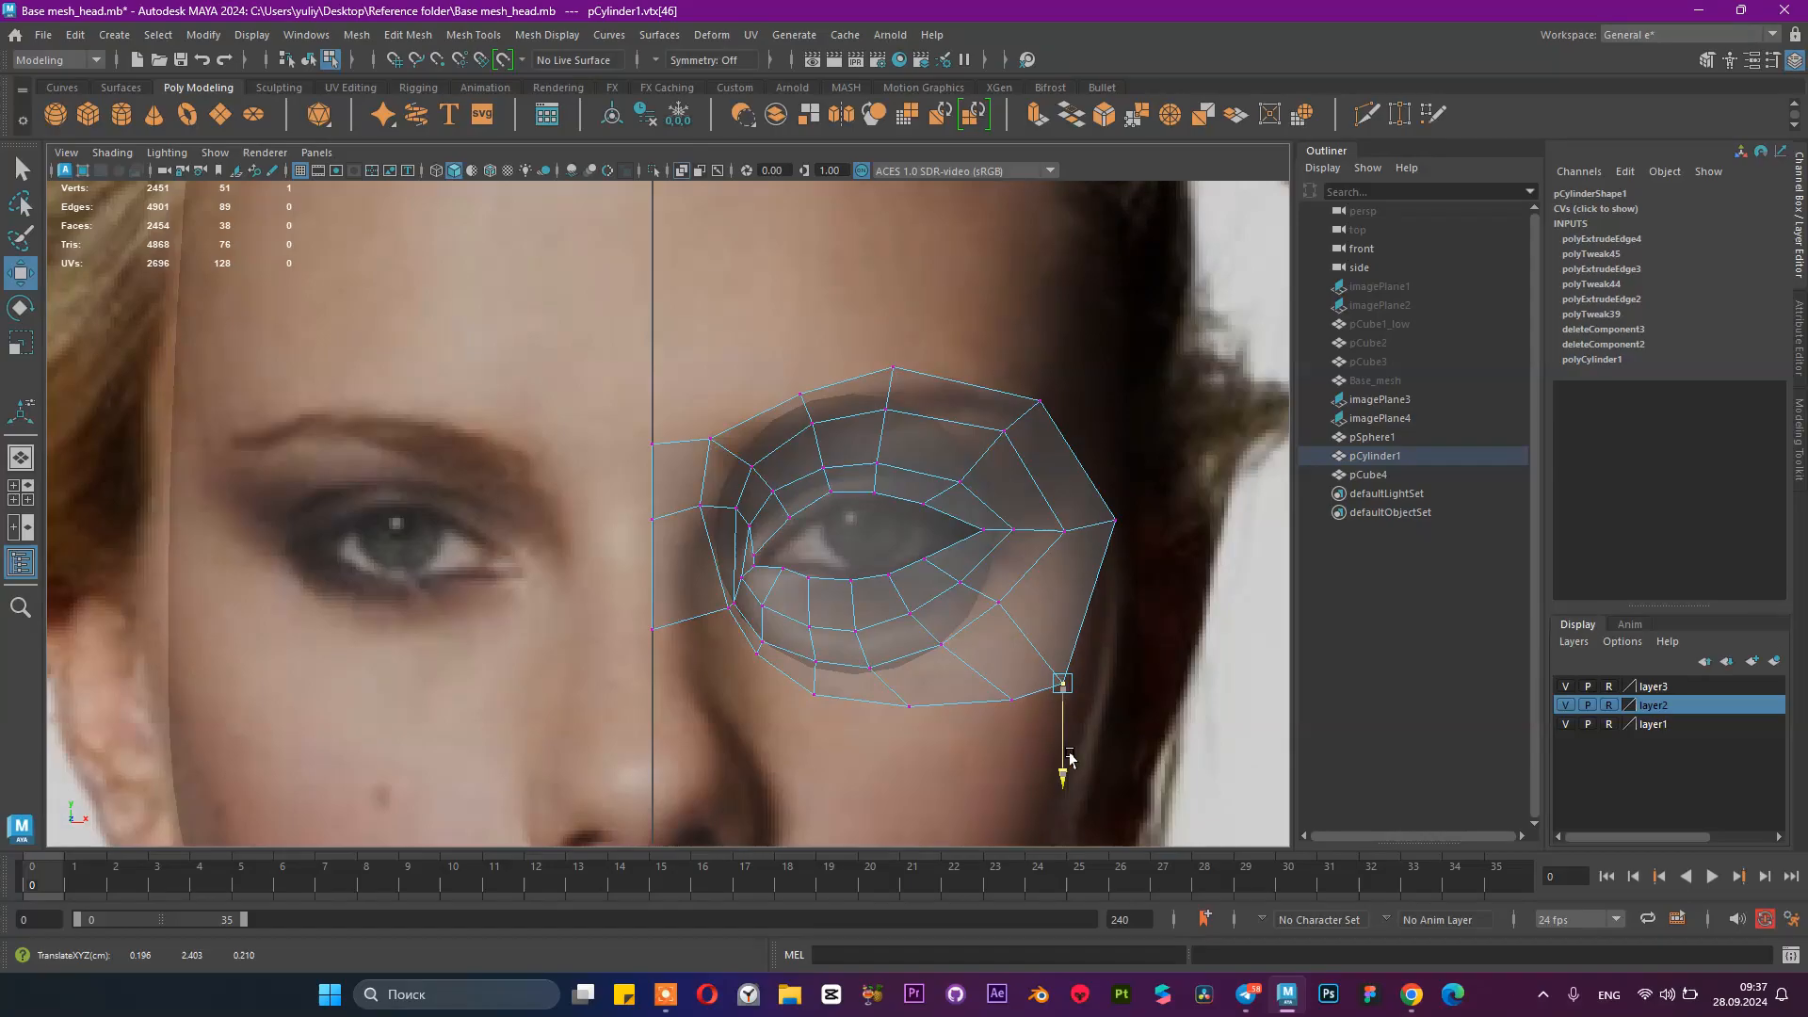
{"action": "left_click_drag", "start_coordinate": [1064, 772], "coordinate": [1064, 735]}
{"action": "left_click", "coordinate": [1095, 717]}
{"action": "left_click_drag", "start_coordinate": [1052, 645], "coordinate": [1003, 735]}
{"action": "left_click", "coordinate": [1005, 695]}
{"action": "left_click_drag", "start_coordinate": [1102, 674], "coordinate": [1082, 675]}
{"action": "left_click", "coordinate": [909, 705]}
{"action": "left_click_drag", "start_coordinate": [984, 706], "coordinate": [962, 706]}
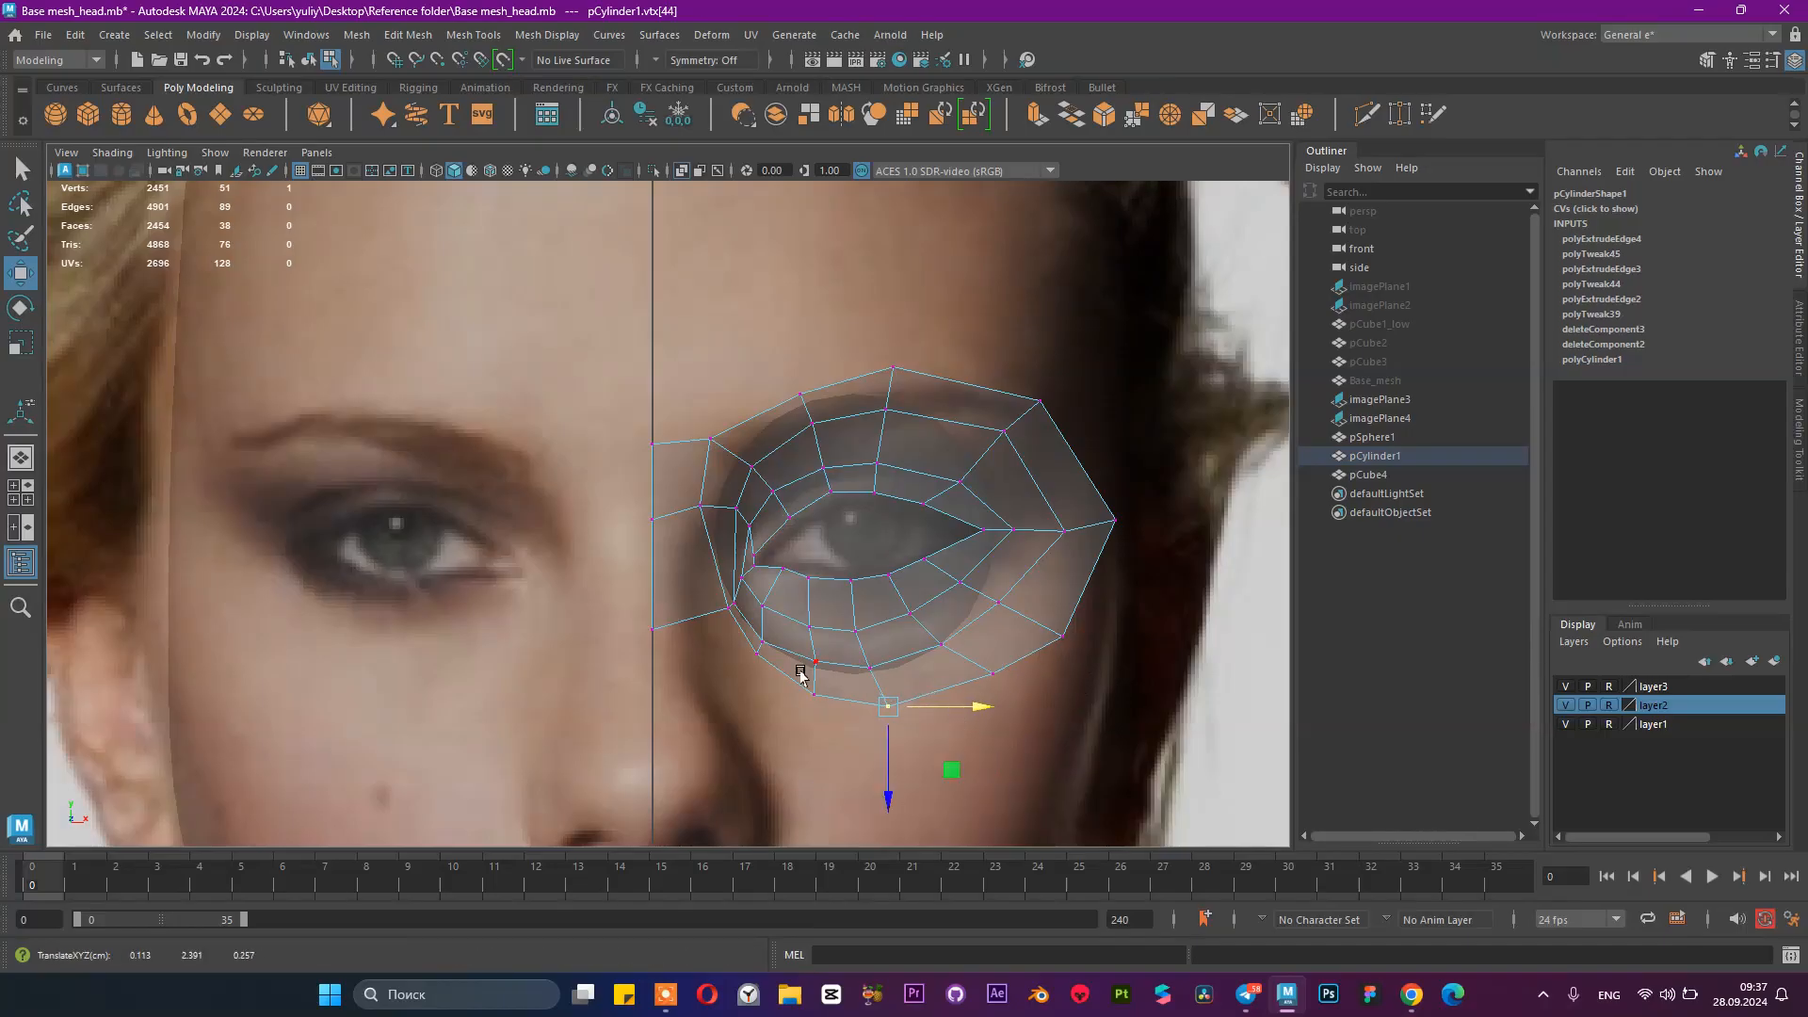
Step: Shift the nose-side border vertices toward the nose bridge and raise the bottom vertices of the bridge strip
{"action": "left_click", "coordinate": [725, 605]}
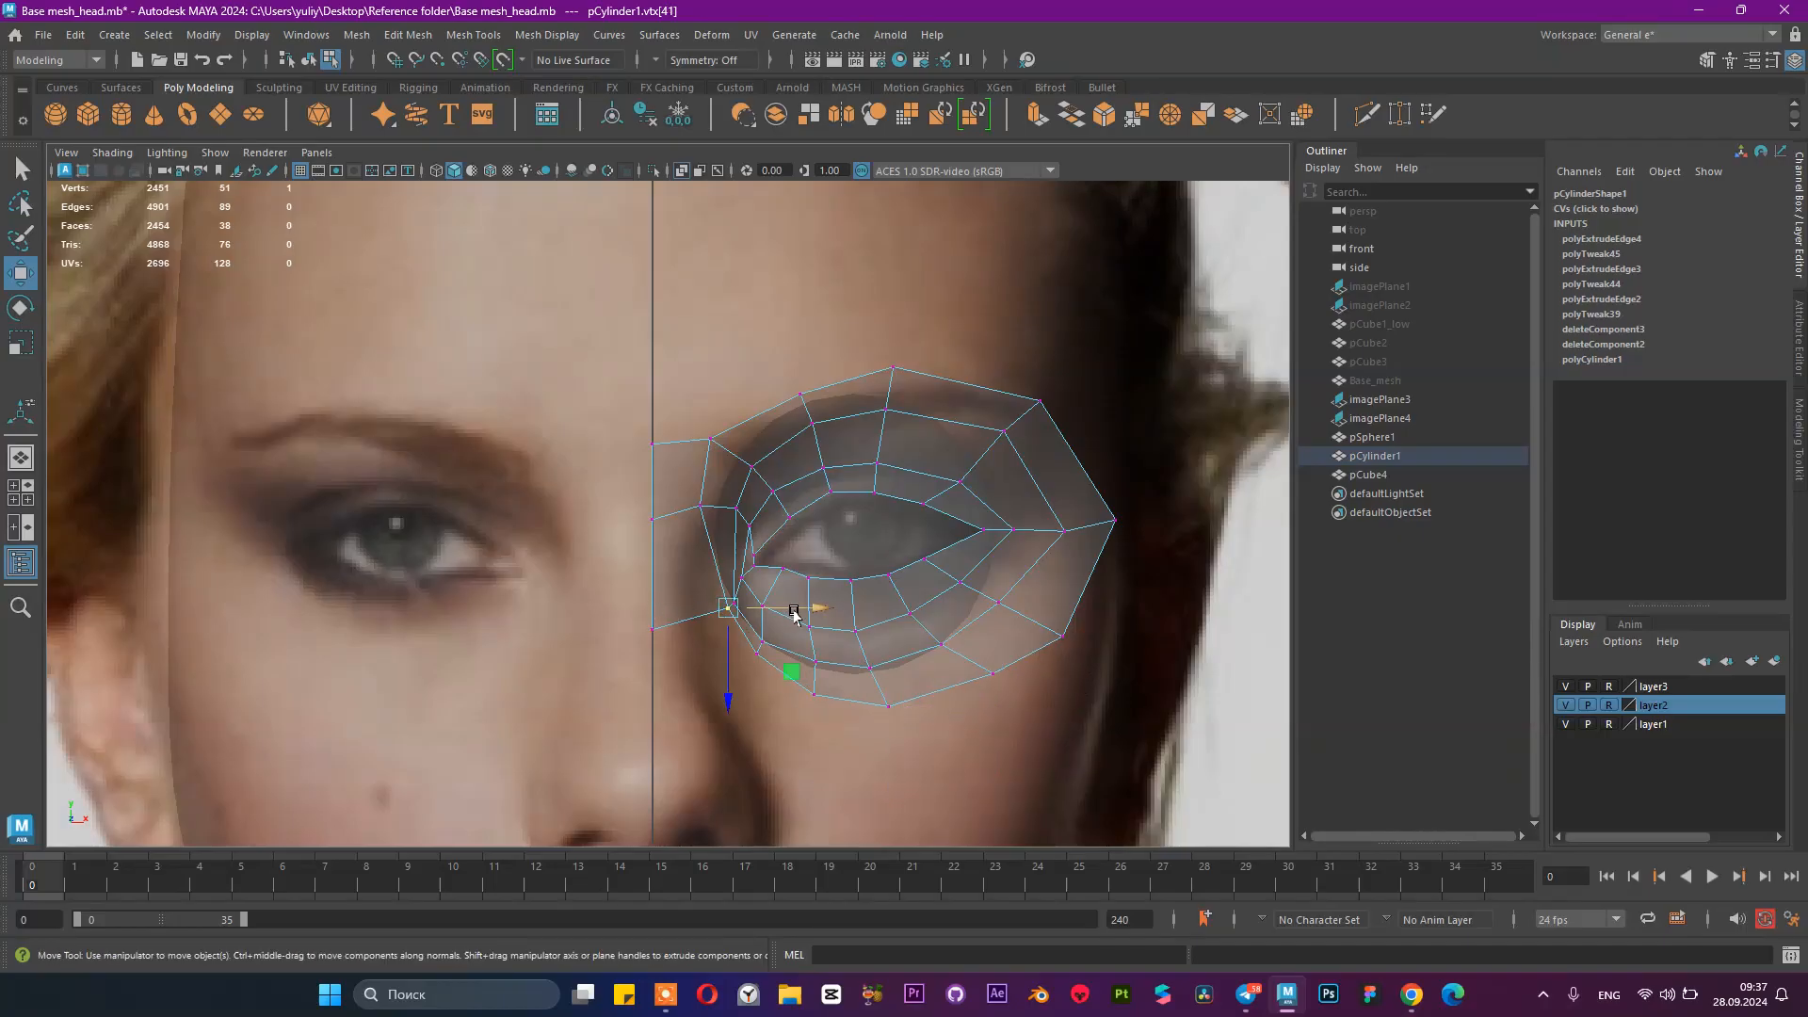
{"action": "left_click_drag", "start_coordinate": [794, 613], "coordinate": [754, 618]}
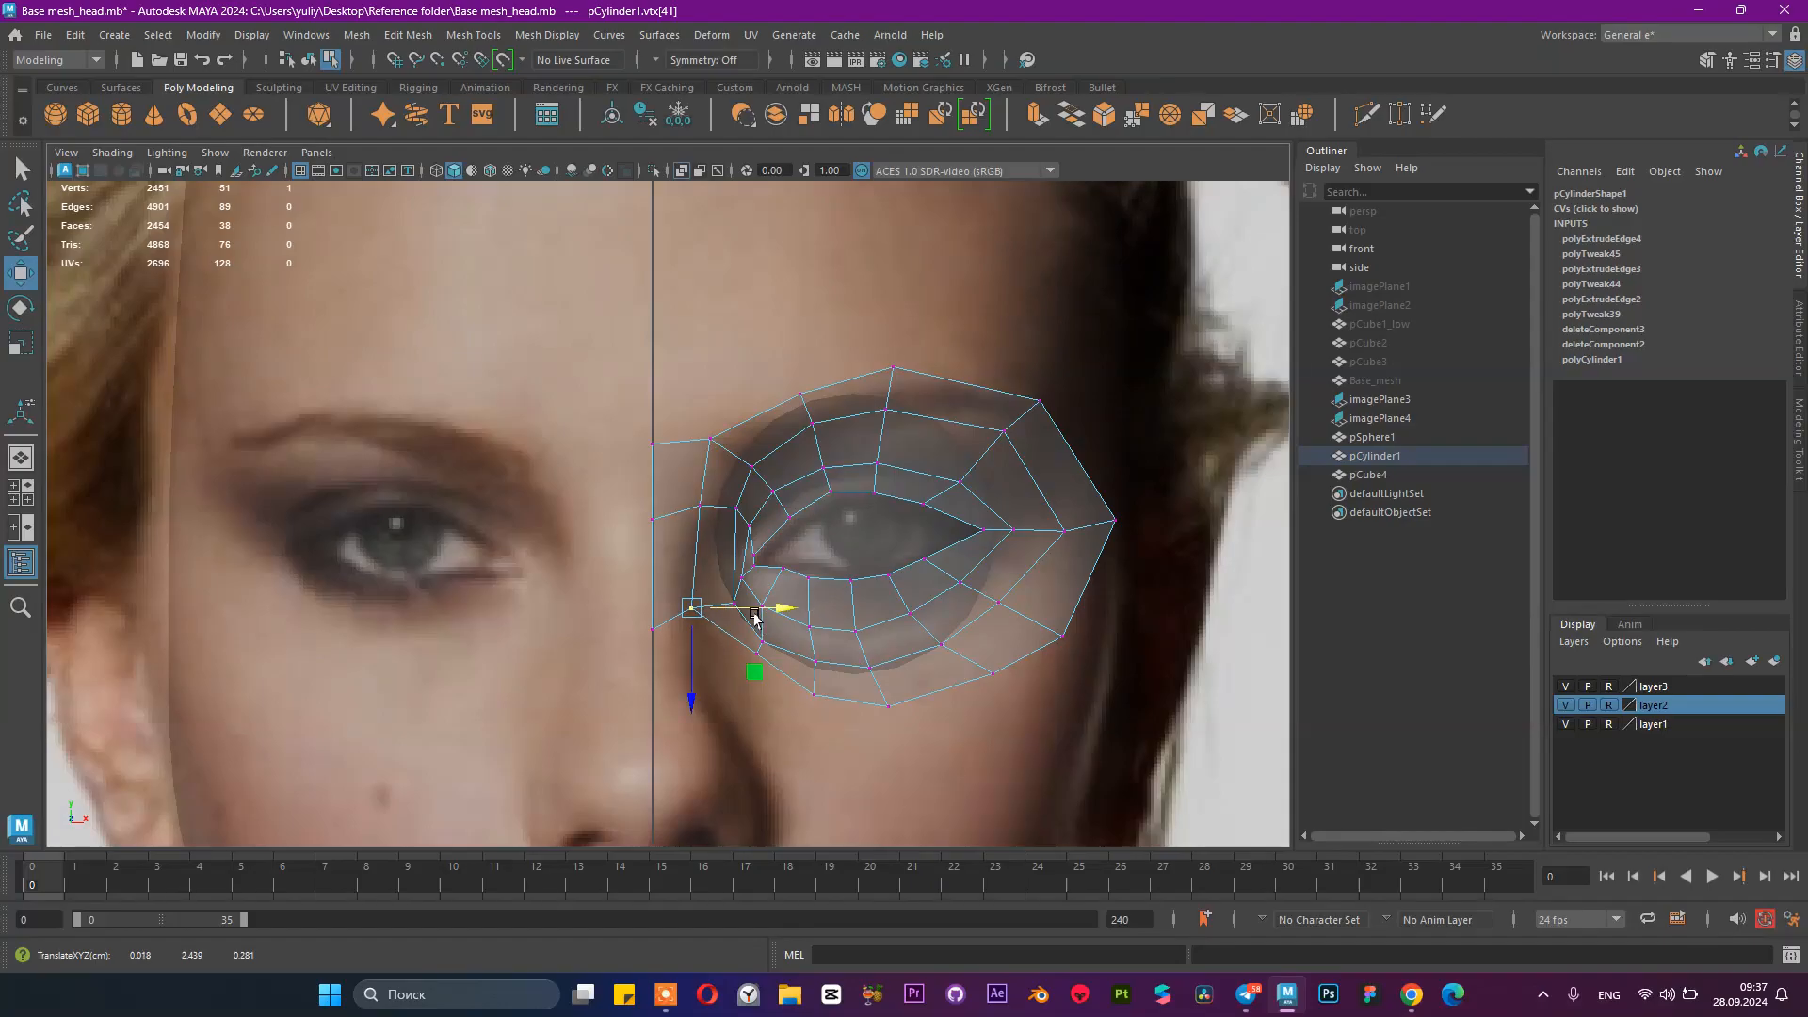
{"action": "left_click", "coordinate": [694, 509]}
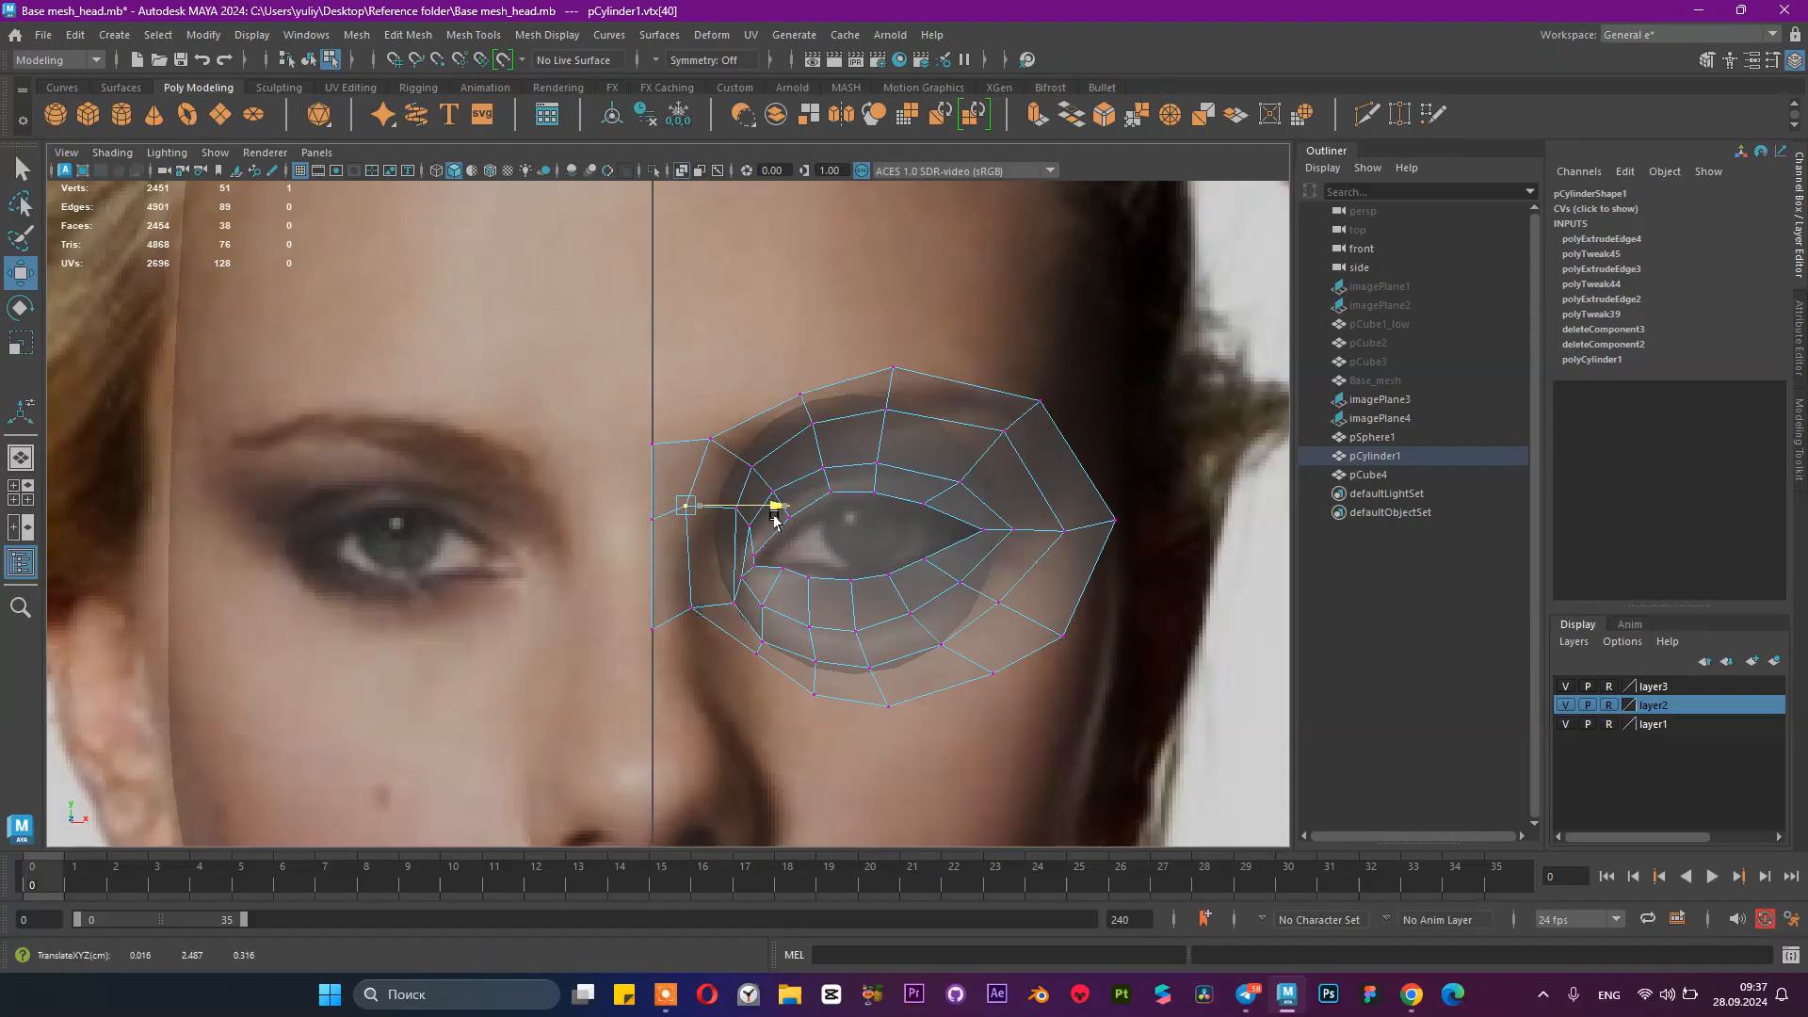
{"action": "left_click_drag", "start_coordinate": [779, 516], "coordinate": [788, 516]}
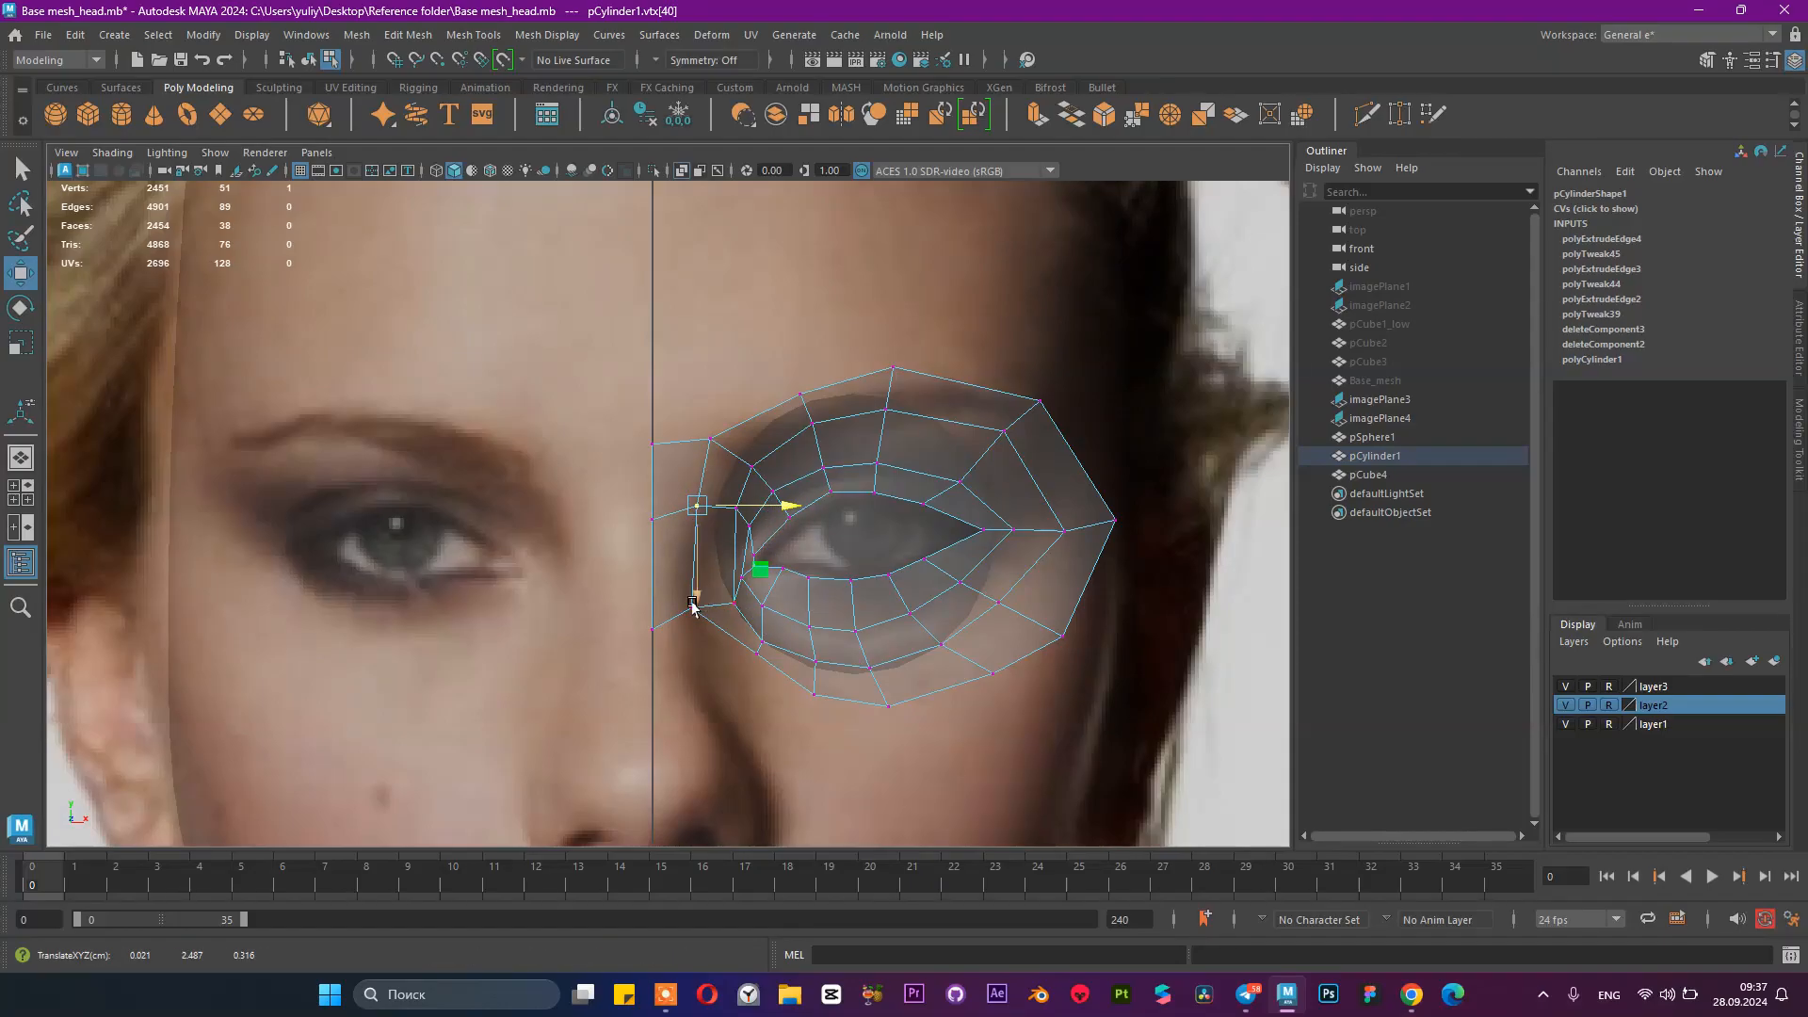
{"action": "left_click", "coordinate": [671, 641]}
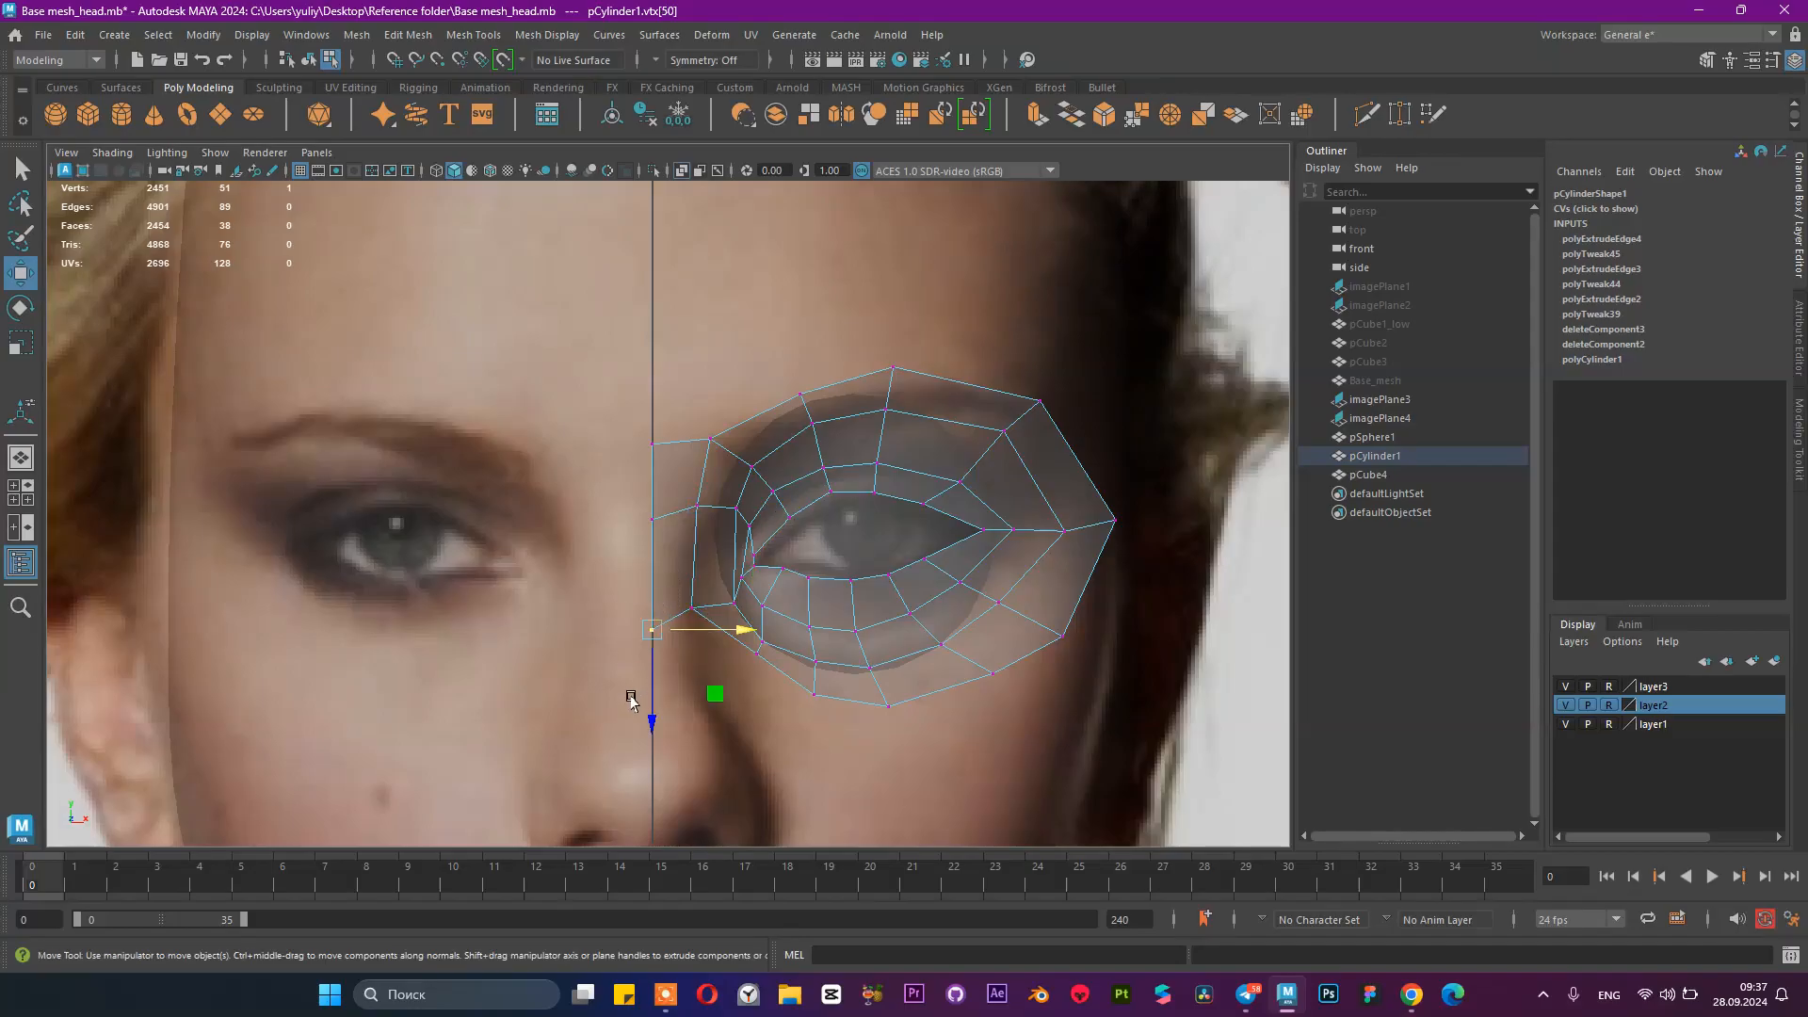
{"action": "left_click_drag", "start_coordinate": [639, 713], "coordinate": [733, 628]}
{"action": "left_click", "coordinate": [701, 615]}
Step: Reposition the second-ring vertices beside the tear duct and the inner brow vertex to even out the edge spacing
{"action": "left_click", "coordinate": [735, 606]}
{"action": "left_click_drag", "start_coordinate": [807, 579], "coordinate": [793, 580]}
{"action": "left_click", "coordinate": [735, 511]}
{"action": "left_click_drag", "start_coordinate": [808, 516], "coordinate": [791, 516]}
{"action": "left_click", "coordinate": [728, 444]}
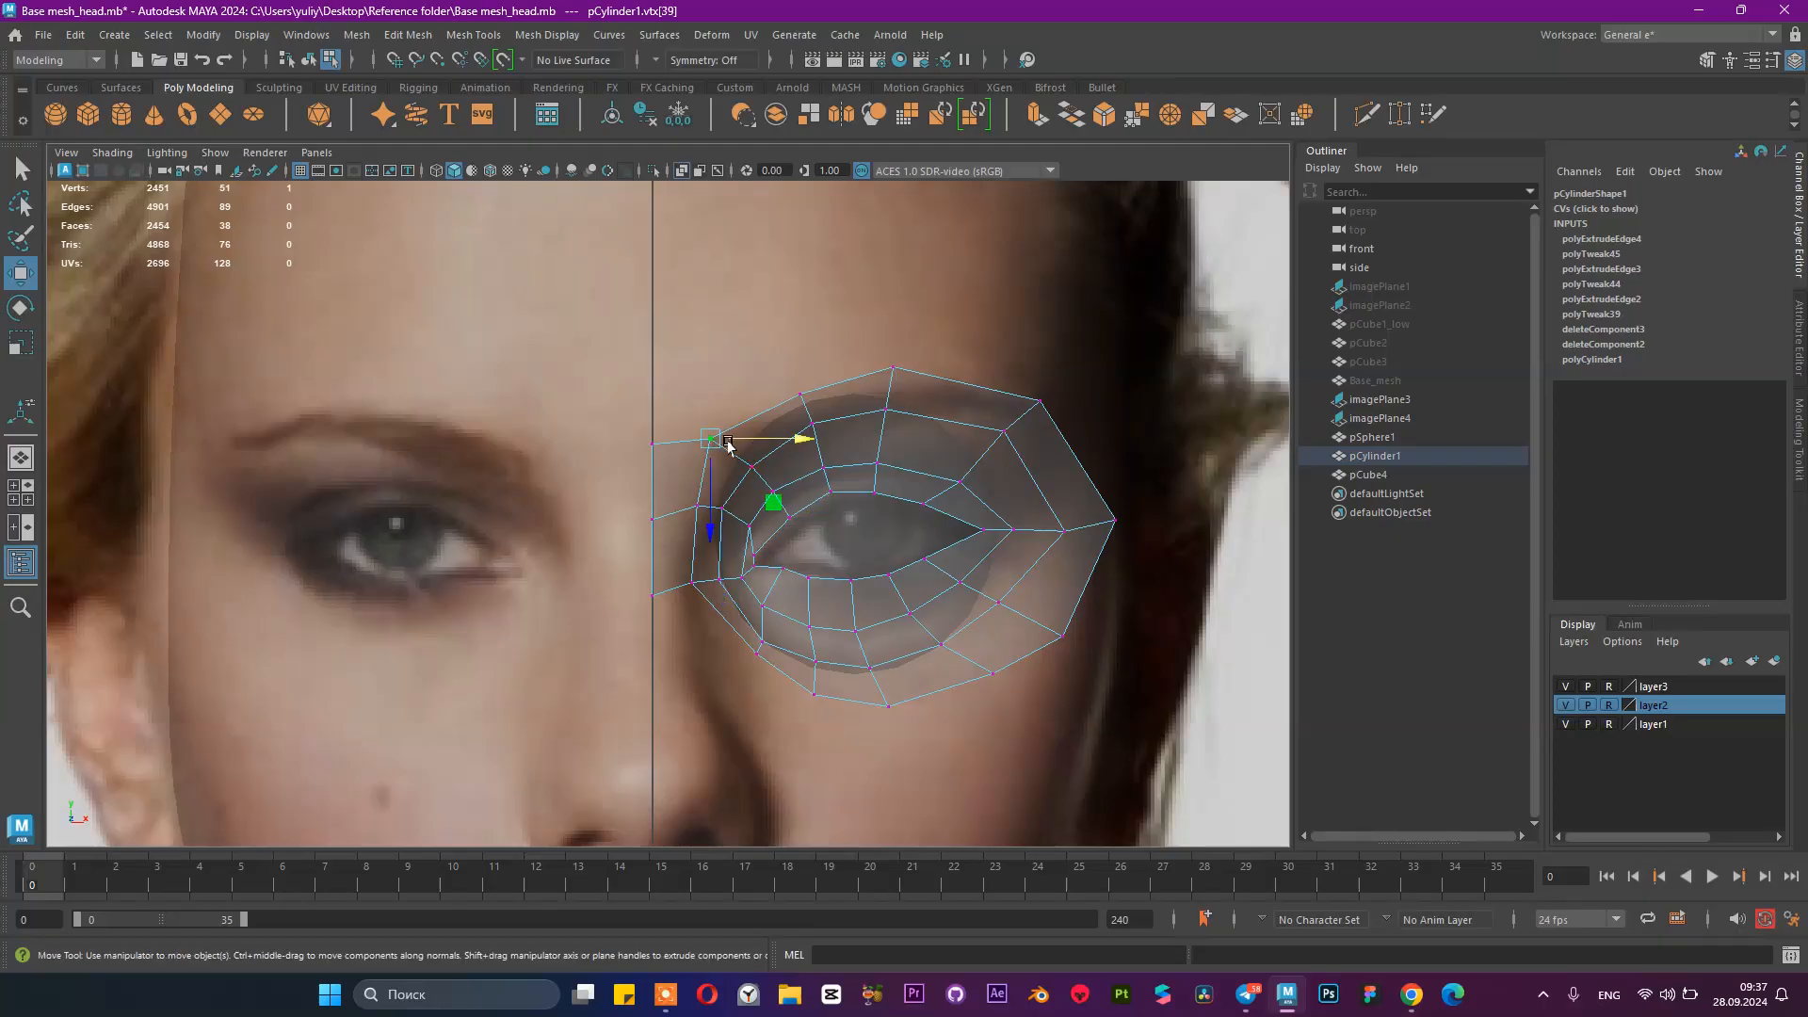
{"action": "left_click", "coordinate": [807, 454]}
{"action": "key", "text": "ctrl+z"}
{"action": "left_click_drag", "start_coordinate": [791, 441], "coordinate": [810, 448]}
Step: In the perspective view, pull the nose bridge vertices forward in depth to fit the head, and save the scene
{"action": "key", "text": "space"}
{"action": "key", "text": "space"}
{"action": "left_click_drag", "start_coordinate": [1065, 378], "coordinate": [460, 402], "text": "alt"}
{"action": "left_click_drag", "start_coordinate": [272, 326], "coordinate": [481, 513]}
{"action": "left_click_drag", "start_coordinate": [341, 409], "coordinate": [513, 455]}
{"action": "left_click", "coordinate": [510, 546]}
{"action": "left_click_drag", "start_coordinate": [483, 573], "coordinate": [336, 533], "text": "alt"}
{"action": "left_click", "coordinate": [455, 468]}
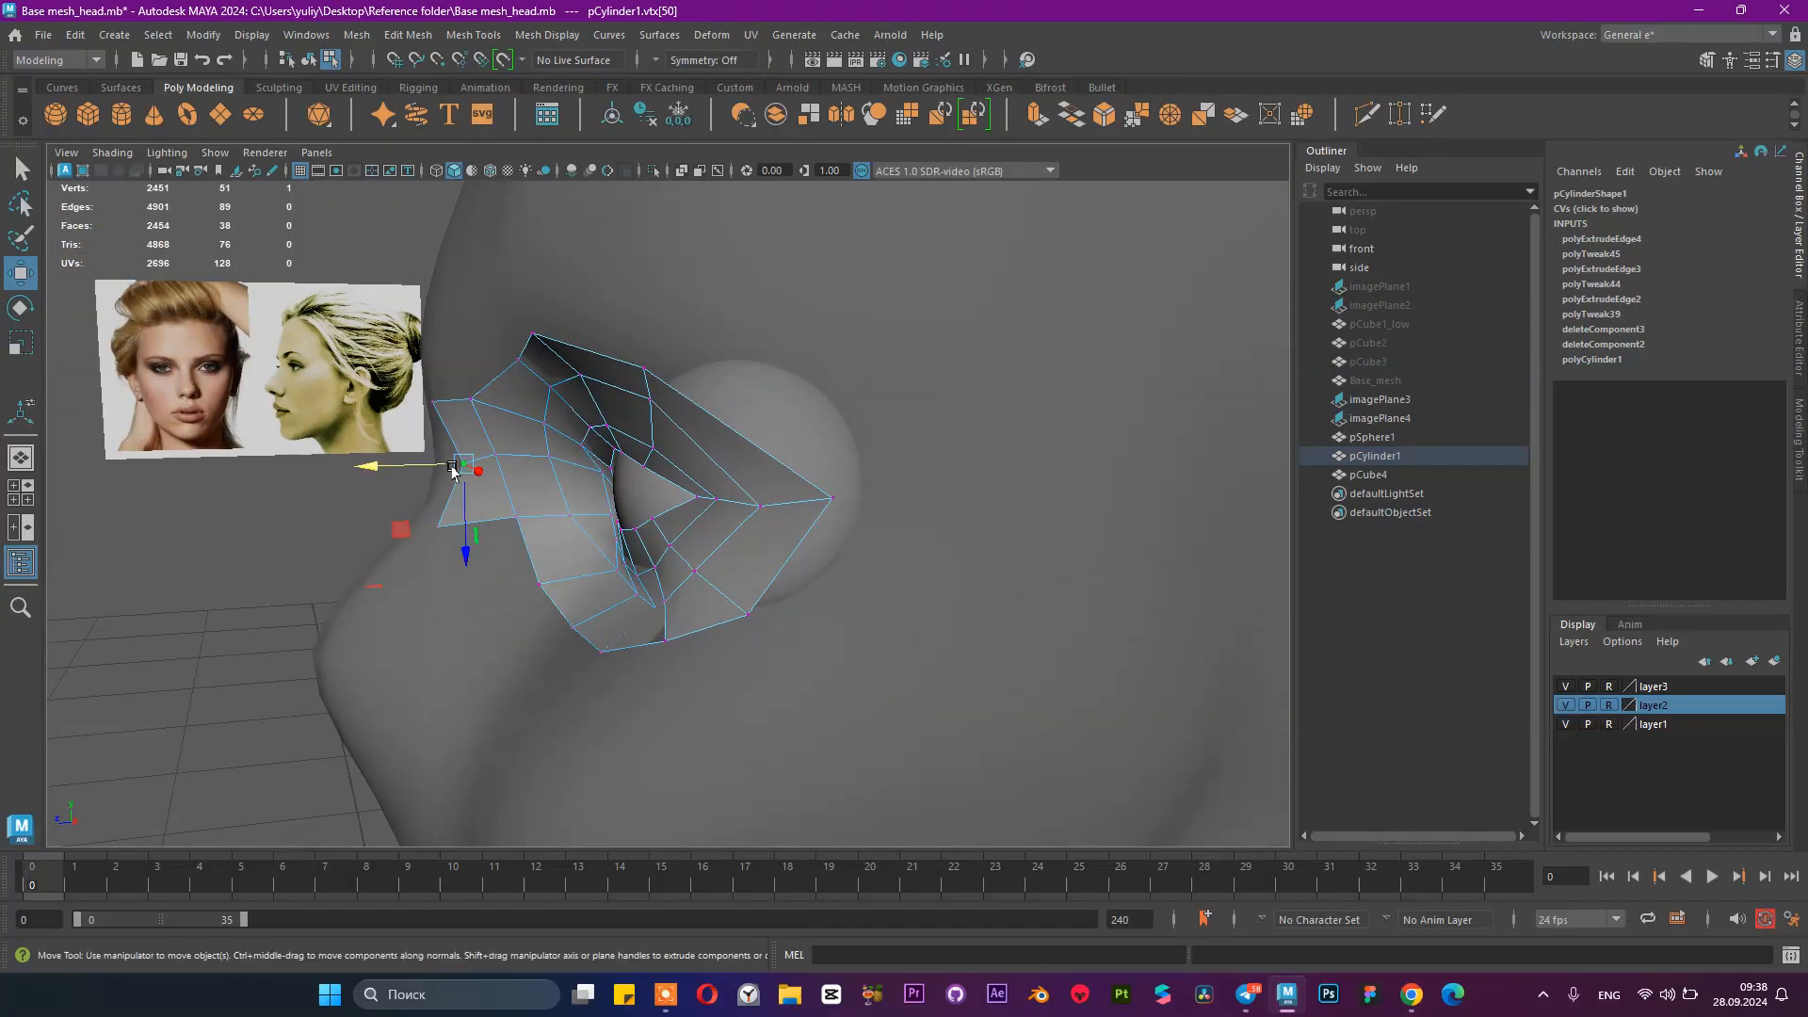
{"action": "left_click_drag", "start_coordinate": [396, 468], "coordinate": [356, 465]}
{"action": "left_click_drag", "start_coordinate": [504, 436], "coordinate": [743, 417], "text": "alt"}
{"action": "left_click", "coordinate": [879, 403]}
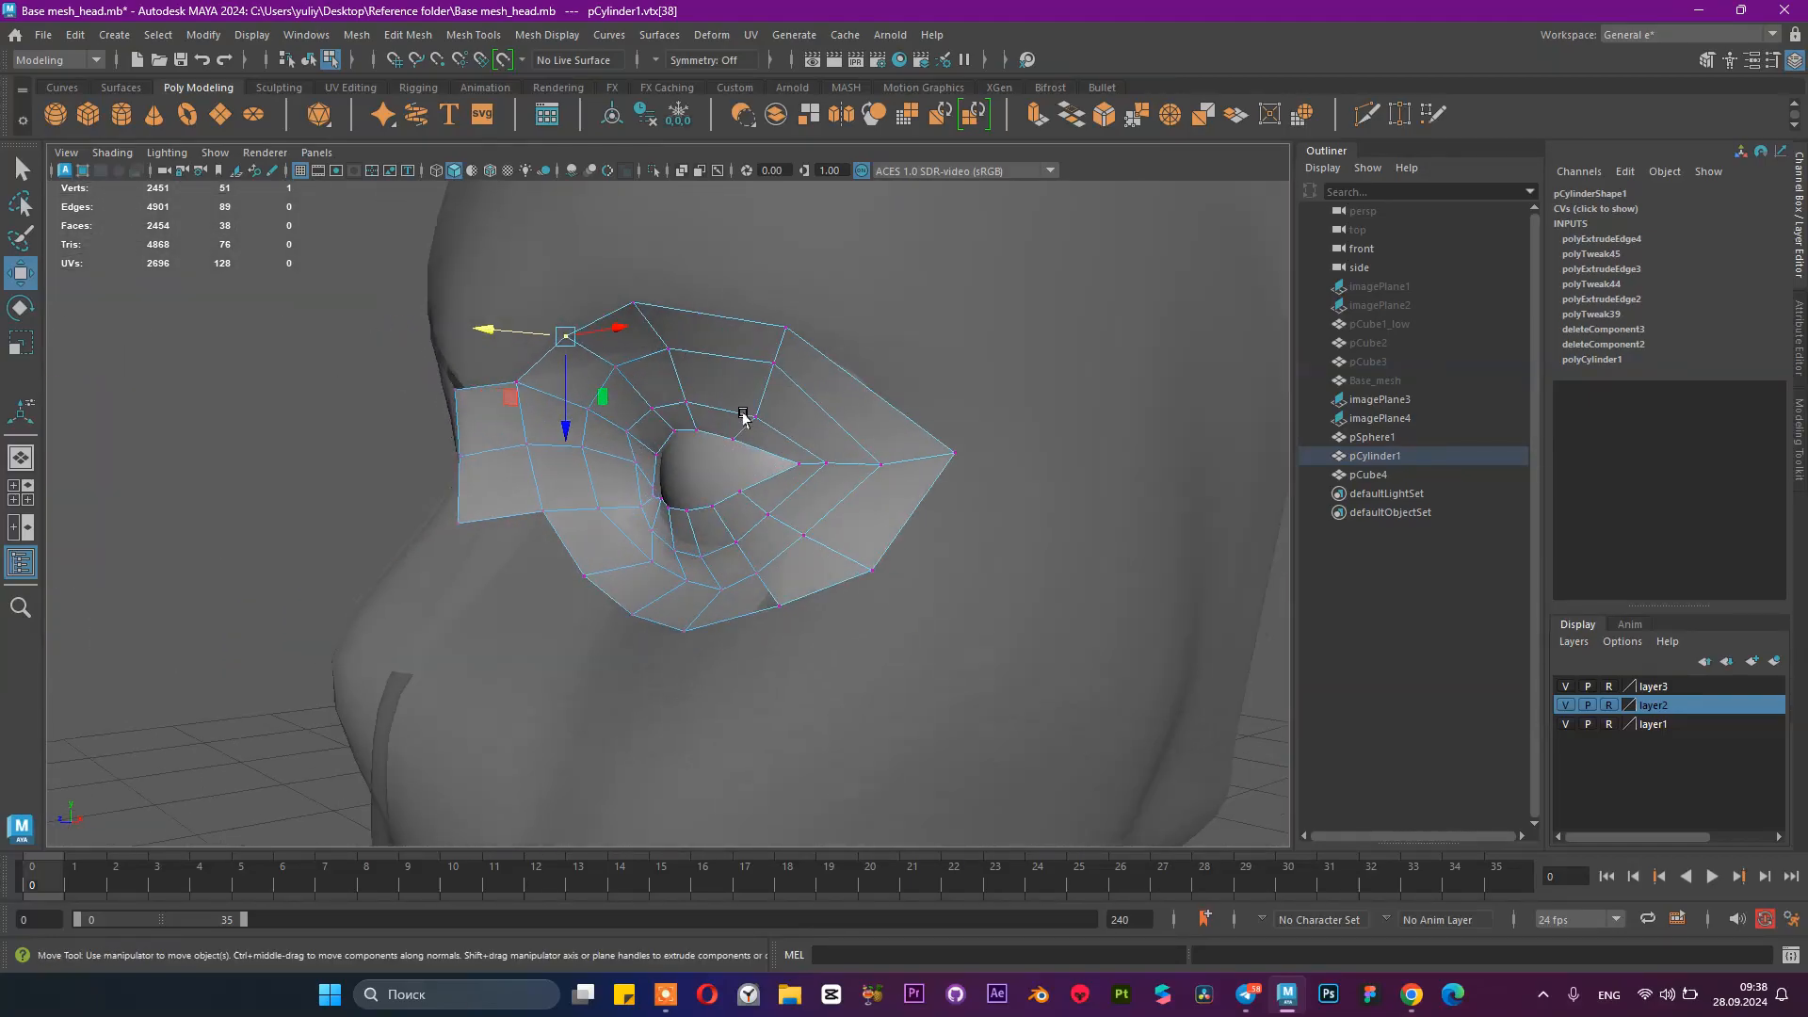
{"action": "key", "text": "ctrl+s"}
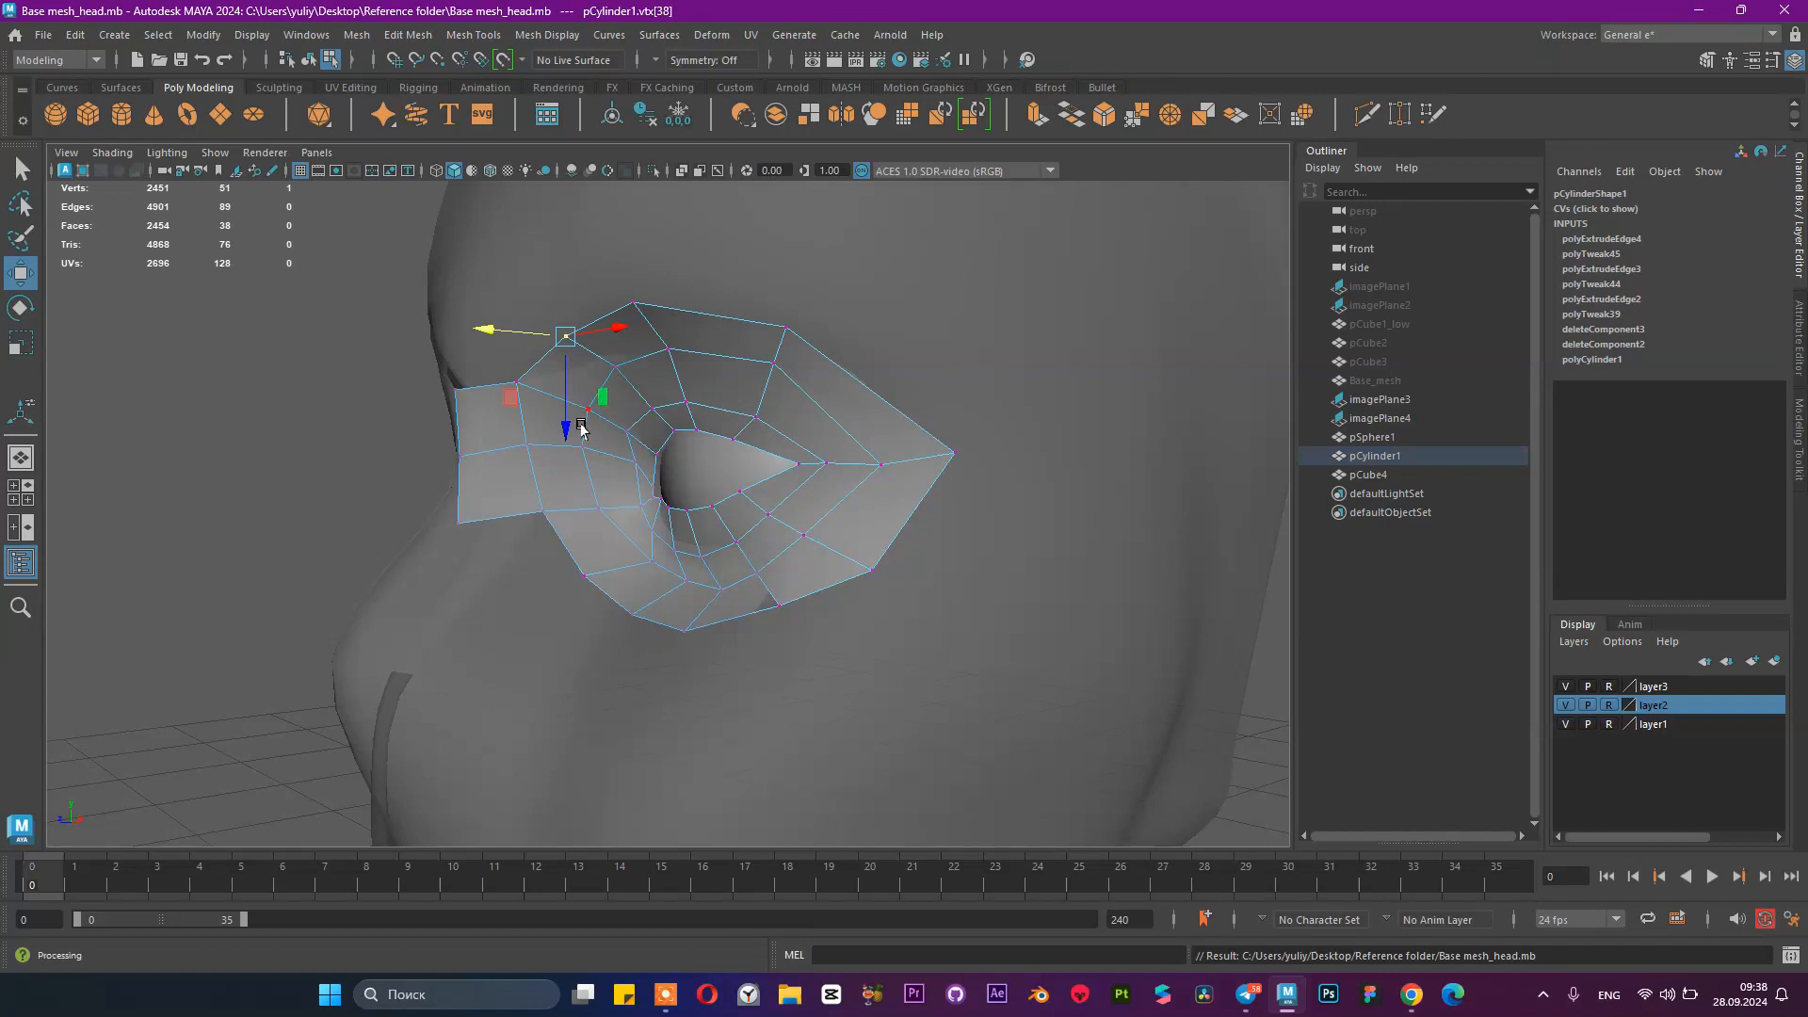
Step: Insert a vertical edge loop through the nose bridge strip with the Multi-Cut tool
{"action": "left_click_drag", "start_coordinate": [501, 502], "coordinate": [617, 457], "text": "alt"}
{"action": "right_click_drag", "start_coordinate": [617, 456], "coordinate": [629, 400], "text": "alt"}
{"action": "left_click", "coordinate": [634, 506]}
{"action": "left_click_drag", "start_coordinate": [647, 580], "coordinate": [766, 521], "text": "alt"}
{"action": "right_click_drag", "start_coordinate": [641, 485], "coordinate": [516, 488], "text": "shift"}
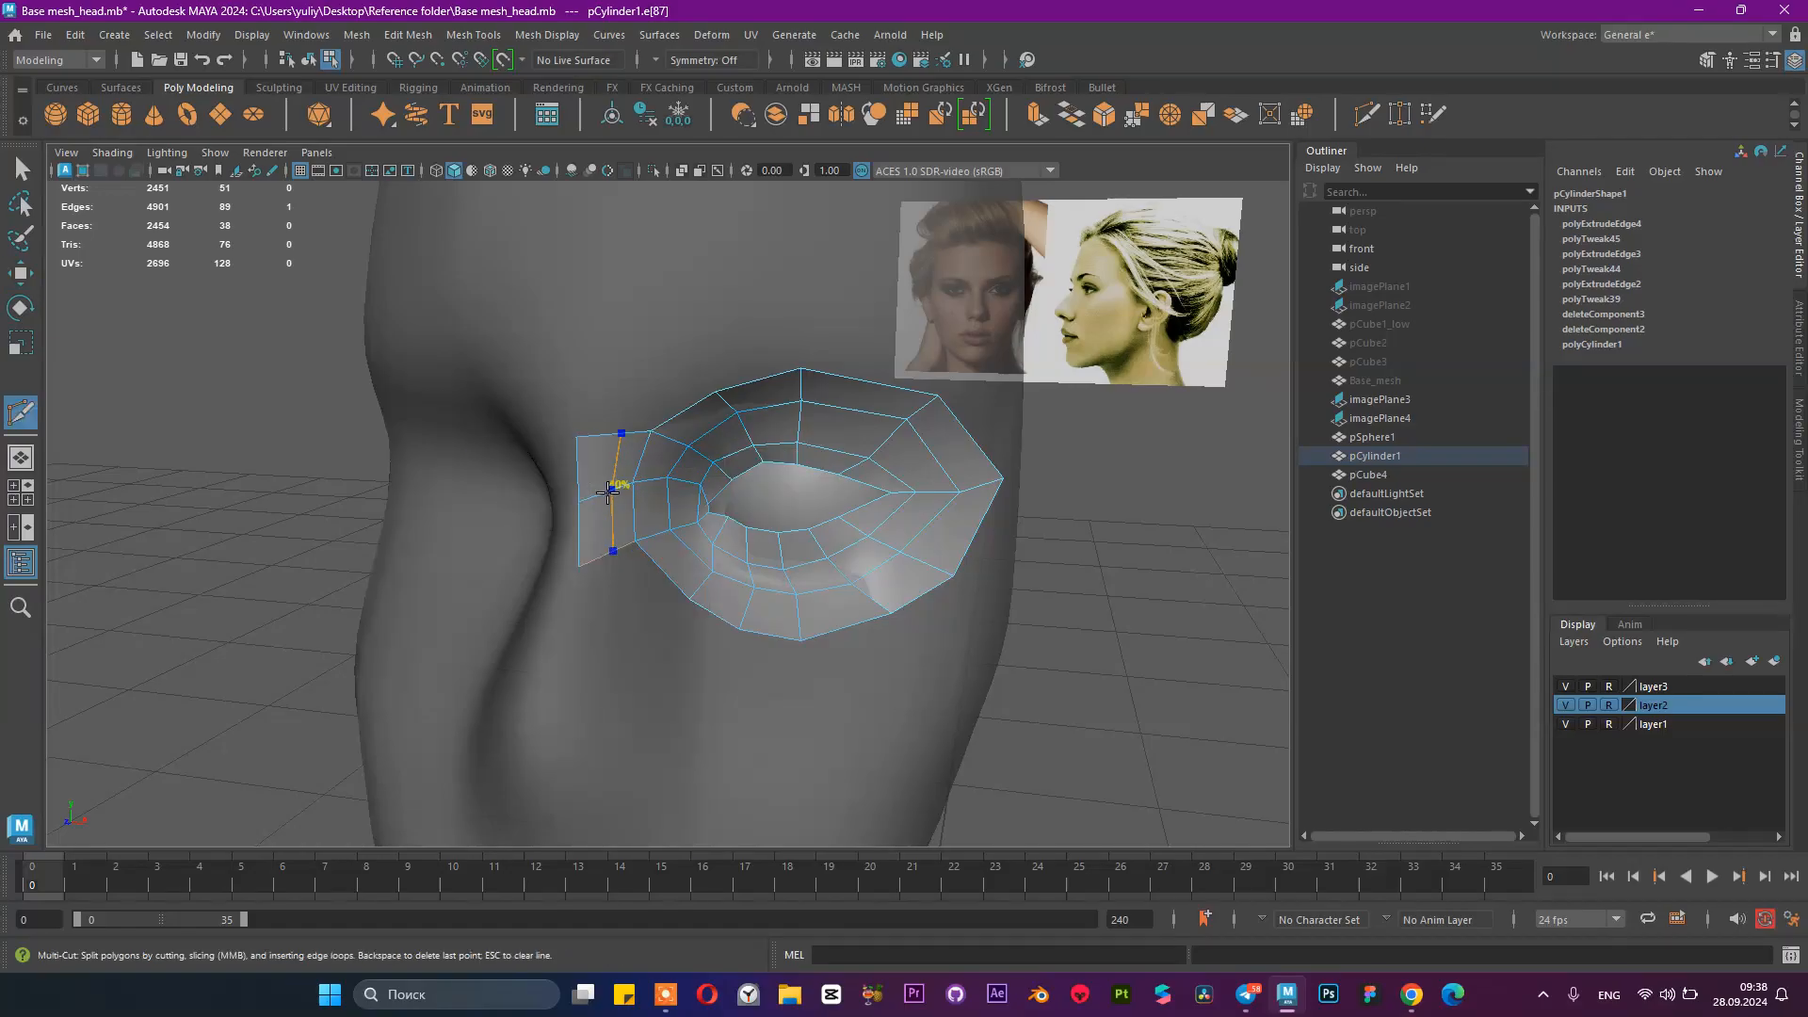
{"action": "left_click", "coordinate": [602, 496], "text": "ctrl"}
{"action": "left_click_drag", "start_coordinate": [606, 499], "coordinate": [664, 466], "text": "alt"}
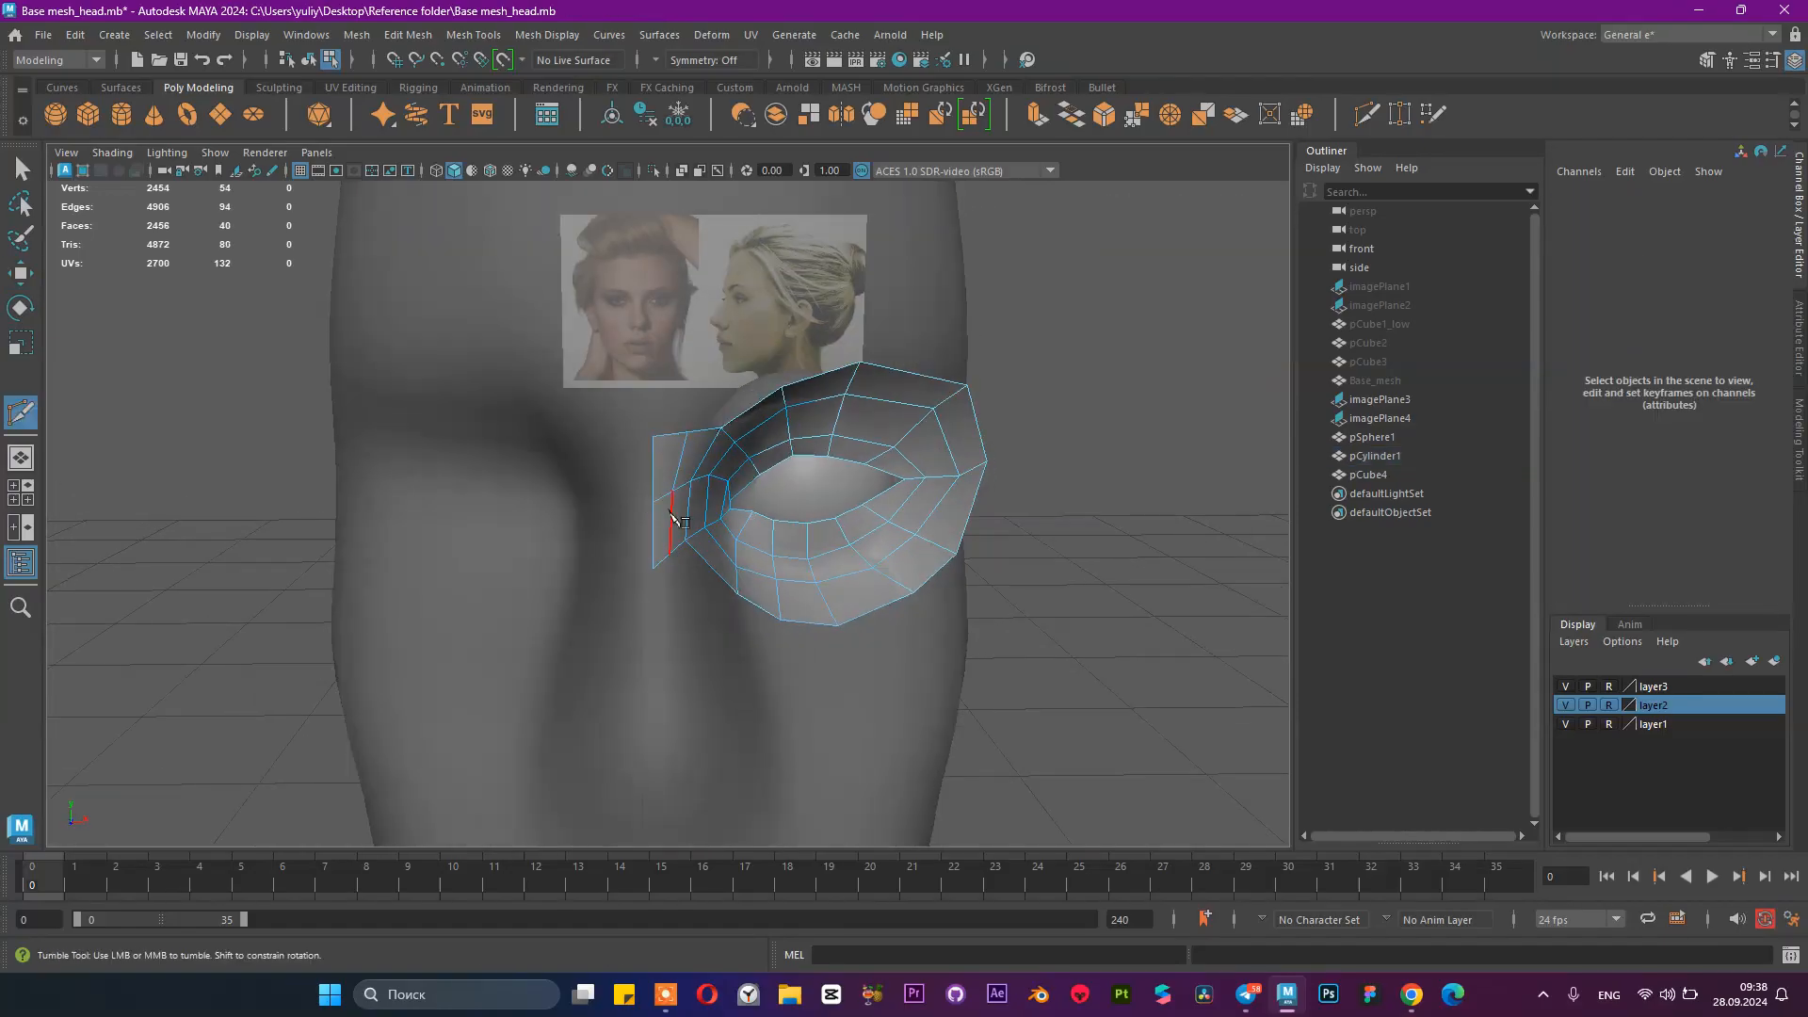
Step: Move the new nose bridge edge loop to round the bridge, and save the scene
{"action": "key", "text": "w"}
{"action": "double_click", "coordinate": [672, 463]}
{"action": "left_click_drag", "start_coordinate": [659, 527], "coordinate": [527, 626], "text": "alt"}
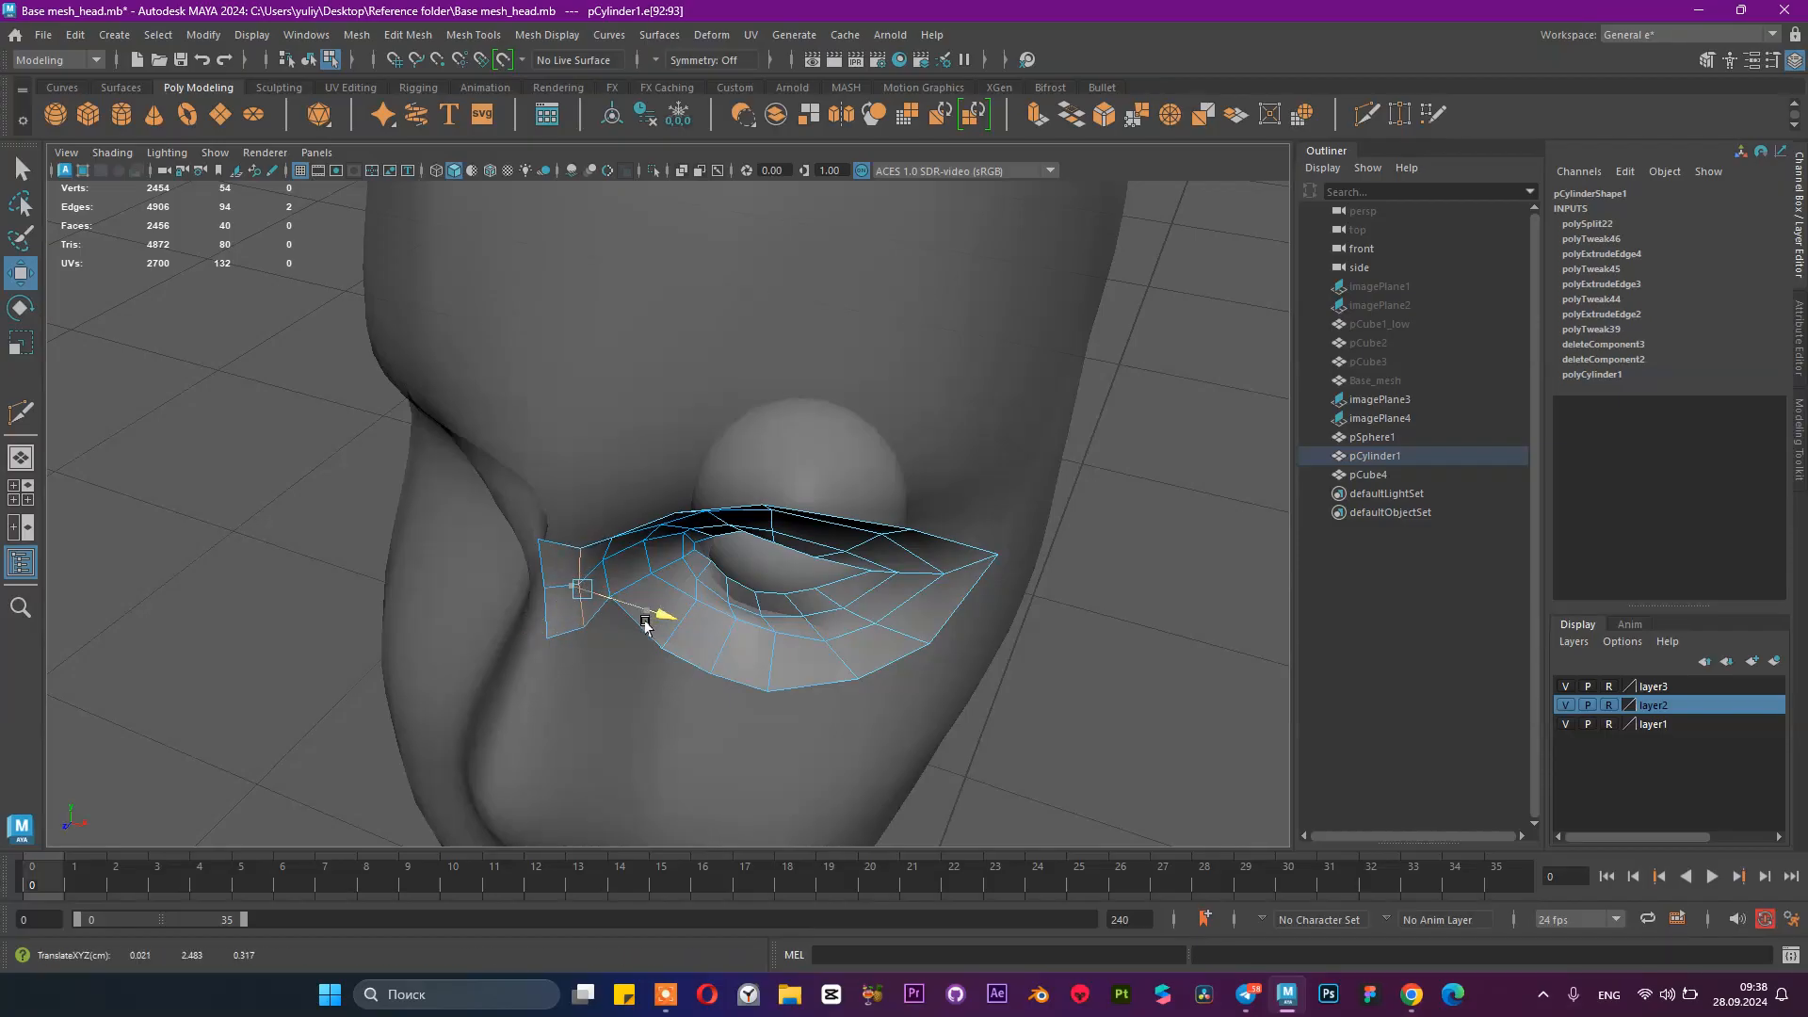
{"action": "left_click_drag", "start_coordinate": [638, 626], "coordinate": [593, 462], "text": "alt"}
{"action": "key", "text": "ctrl+s"}
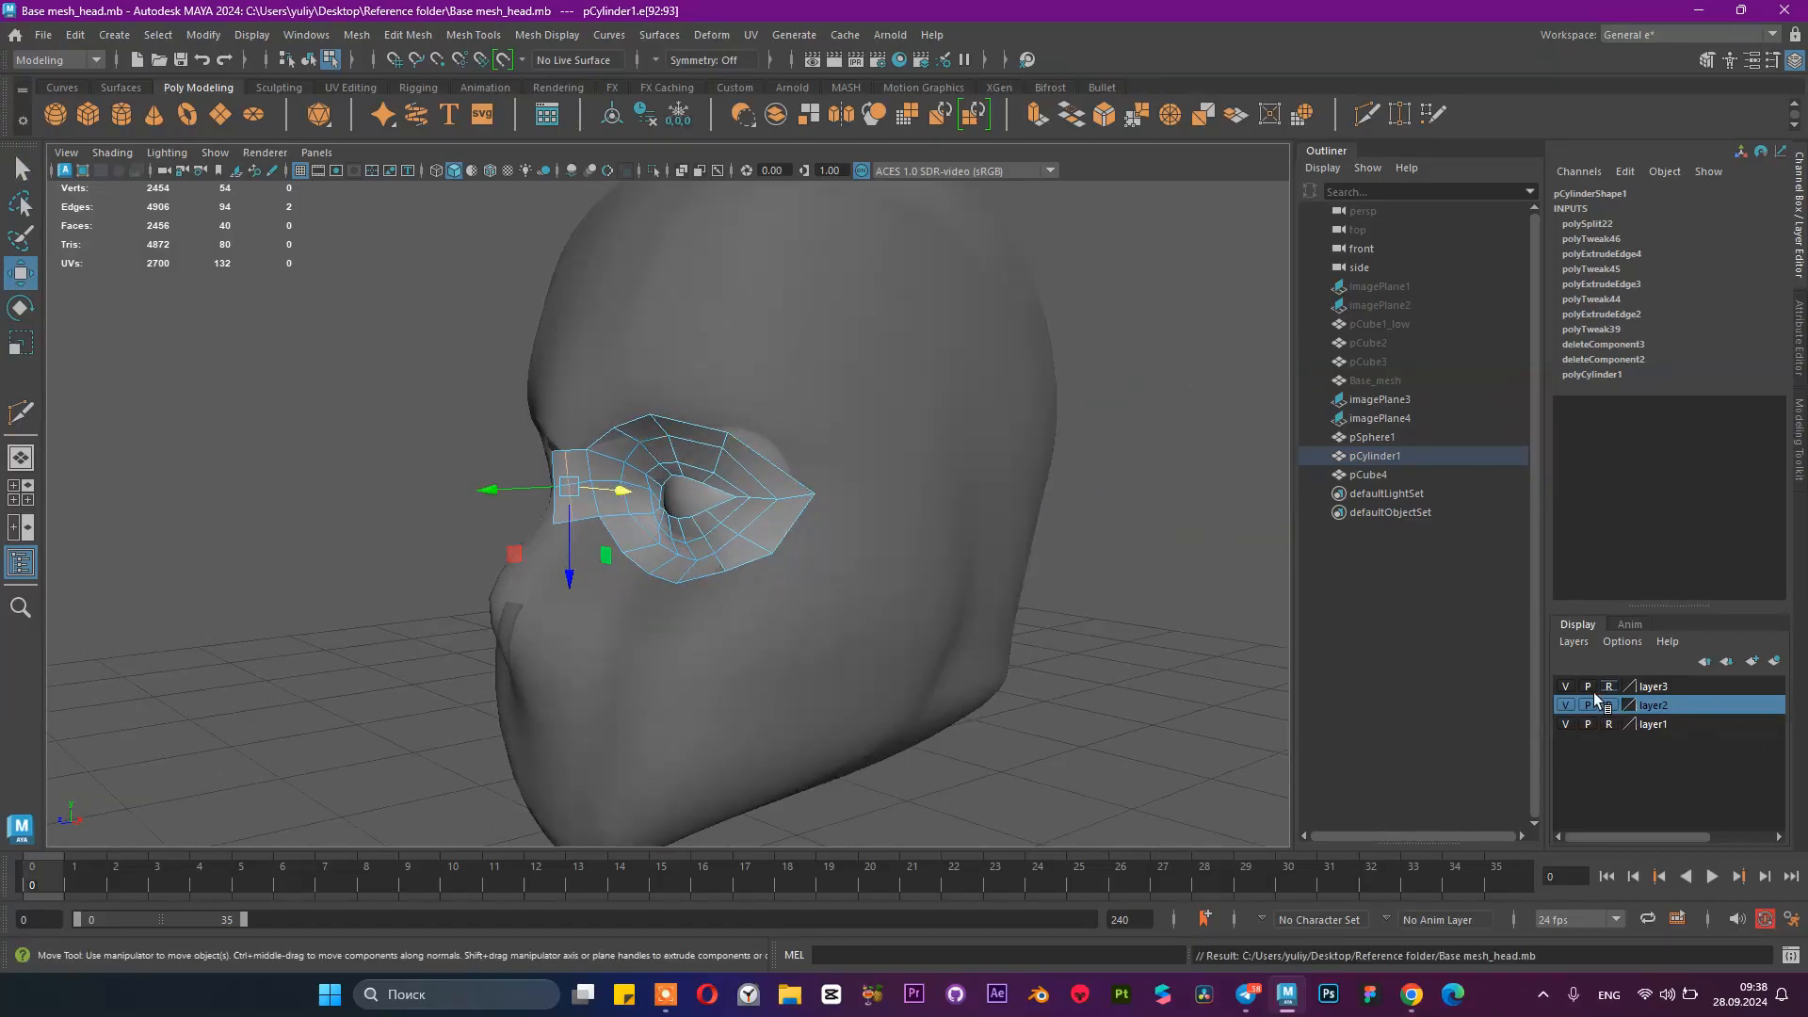
Step: Hide layer3 with the blockout head, return to object mode and show the side reference view full size
{"action": "left_click", "coordinate": [1564, 687]}
{"action": "left_click_drag", "start_coordinate": [753, 440], "coordinate": [819, 434], "text": "alt"}
{"action": "right_click_drag", "start_coordinate": [820, 434], "coordinate": [909, 406]}
{"action": "left_click", "coordinate": [932, 350]}
{"action": "left_click_drag", "start_coordinate": [930, 353], "coordinate": [694, 392], "text": "alt"}
{"action": "key", "text": "space"}
{"action": "key", "text": "space"}
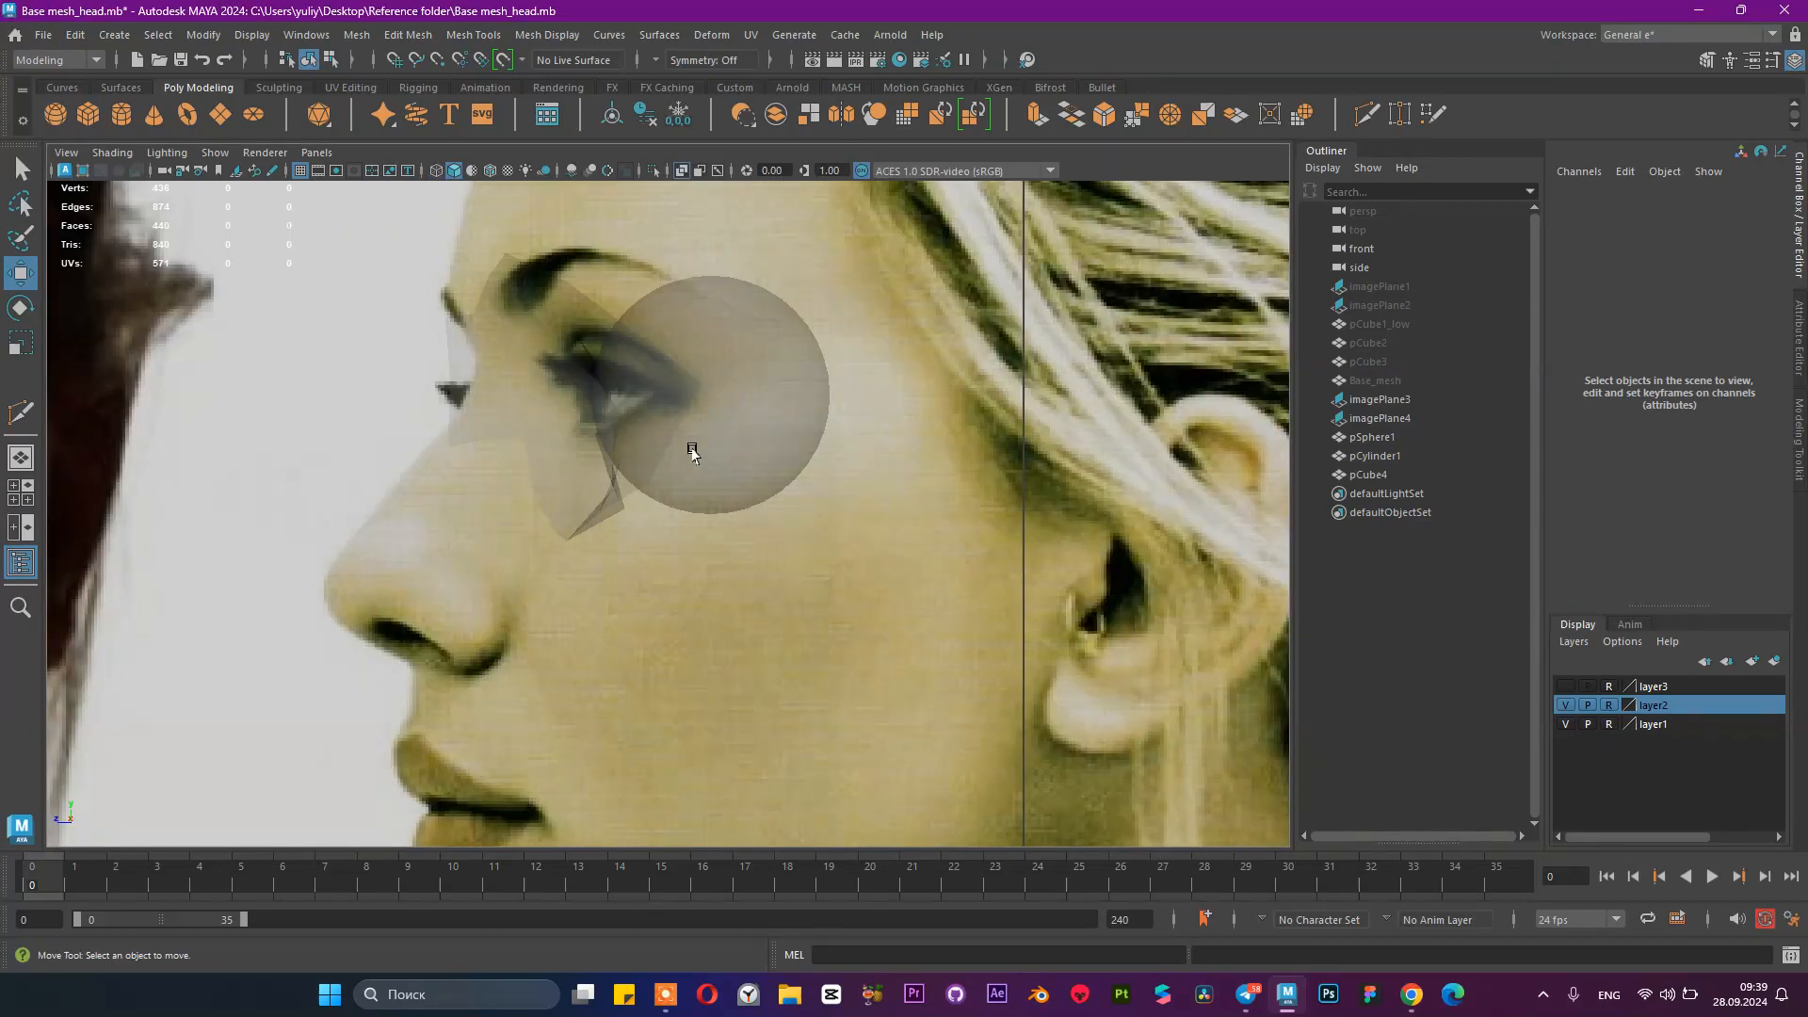
Step: In the side view, move the upper and middle nose bridge vertices back in depth to follow the reference profile
{"action": "left_click", "coordinate": [532, 356]}
{"action": "right_click_drag", "start_coordinate": [532, 356], "coordinate": [433, 286]}
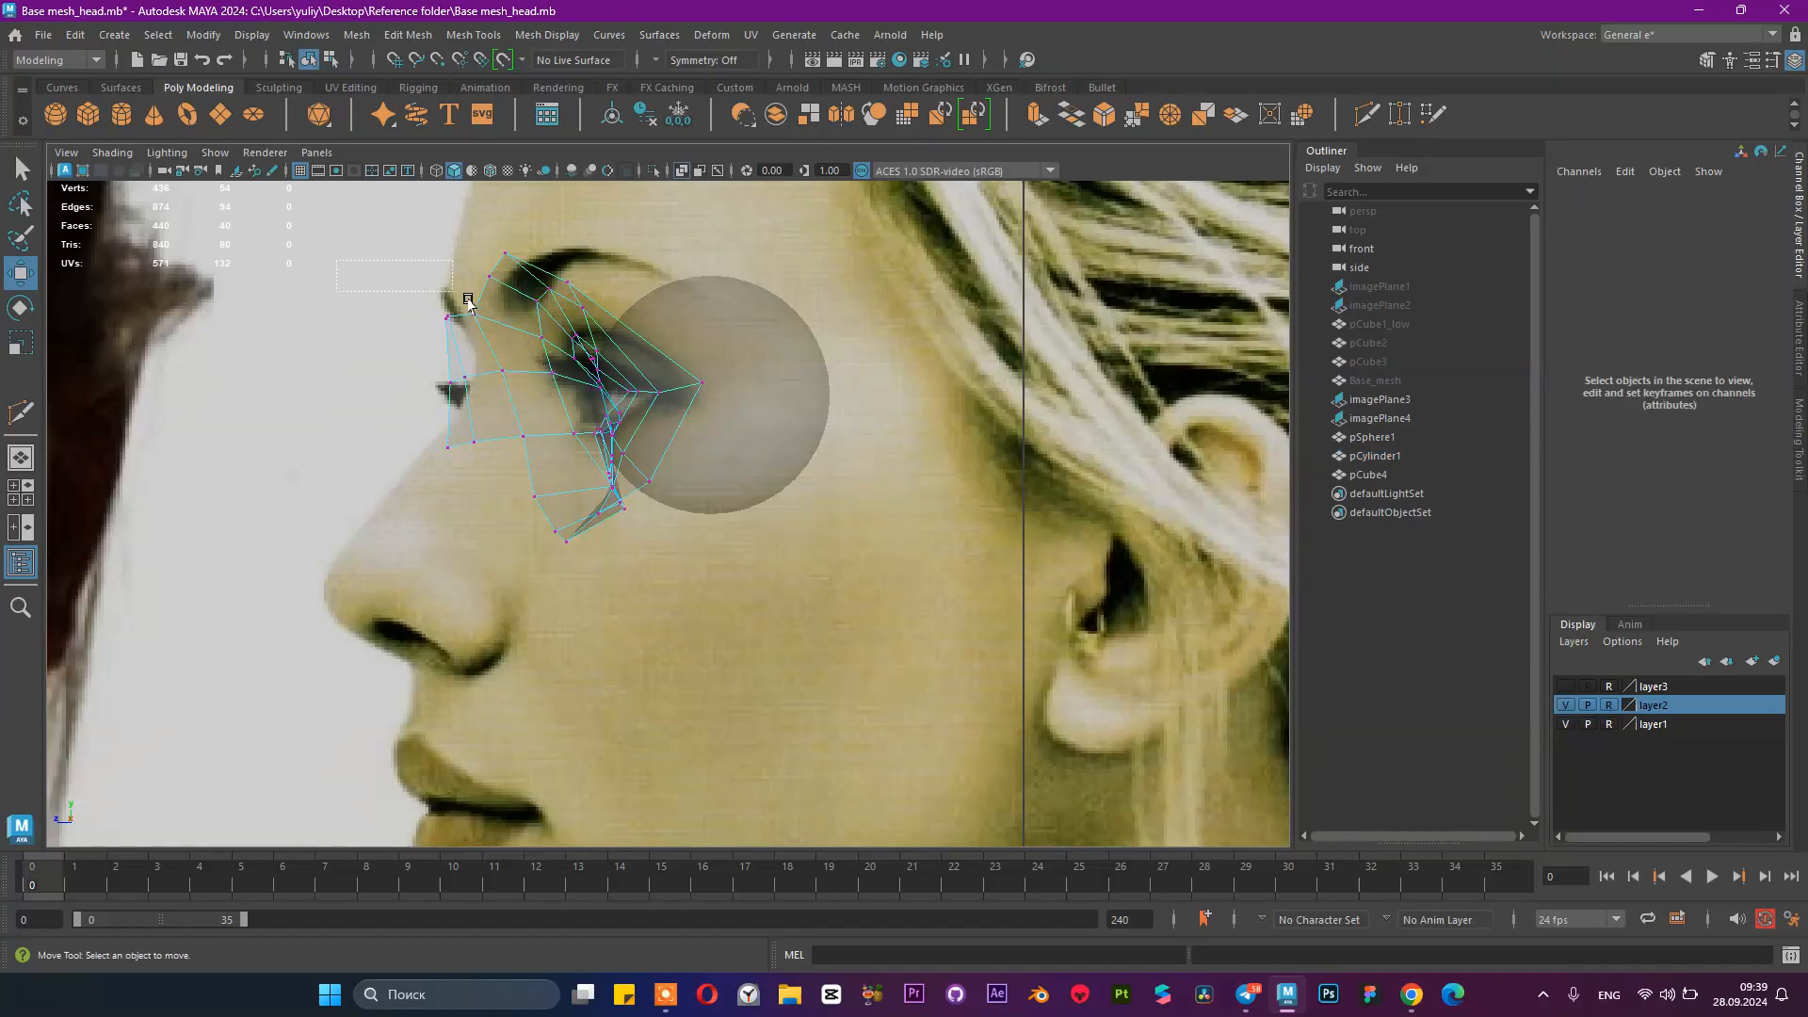
{"action": "left_click_drag", "start_coordinate": [500, 348], "coordinate": [517, 387]}
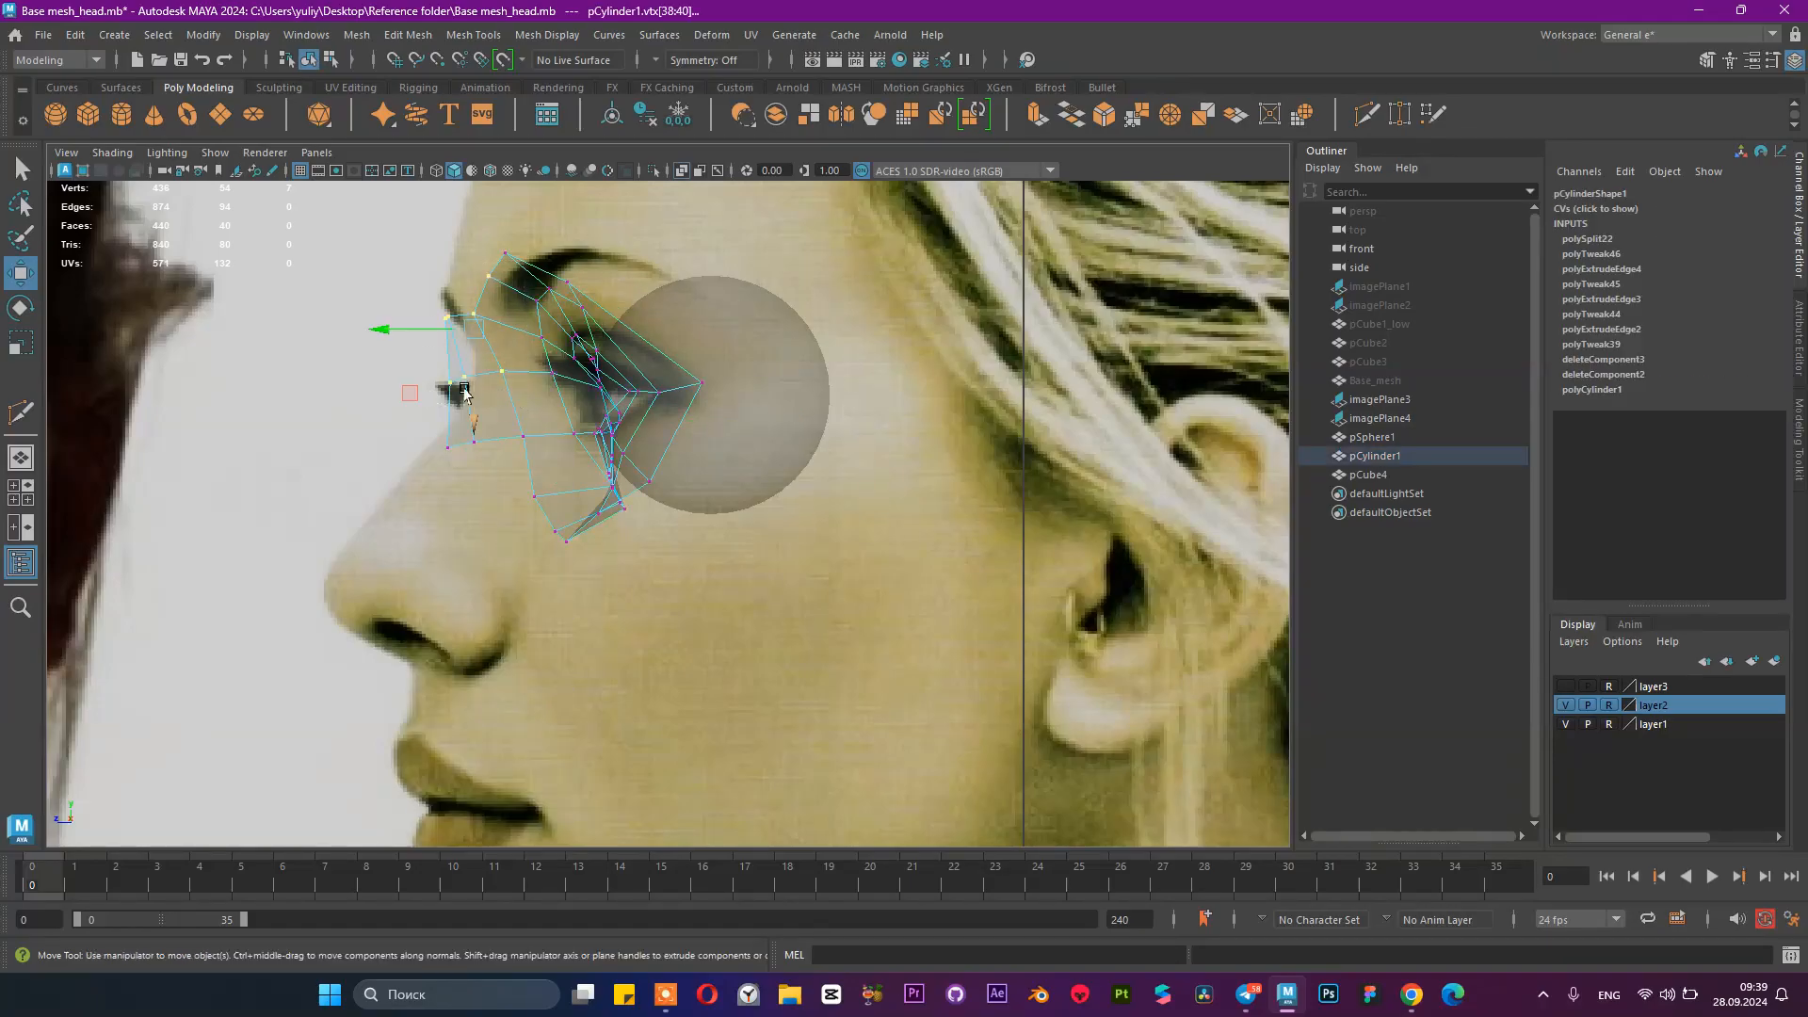
{"action": "left_click_drag", "start_coordinate": [363, 339], "coordinate": [392, 329]}
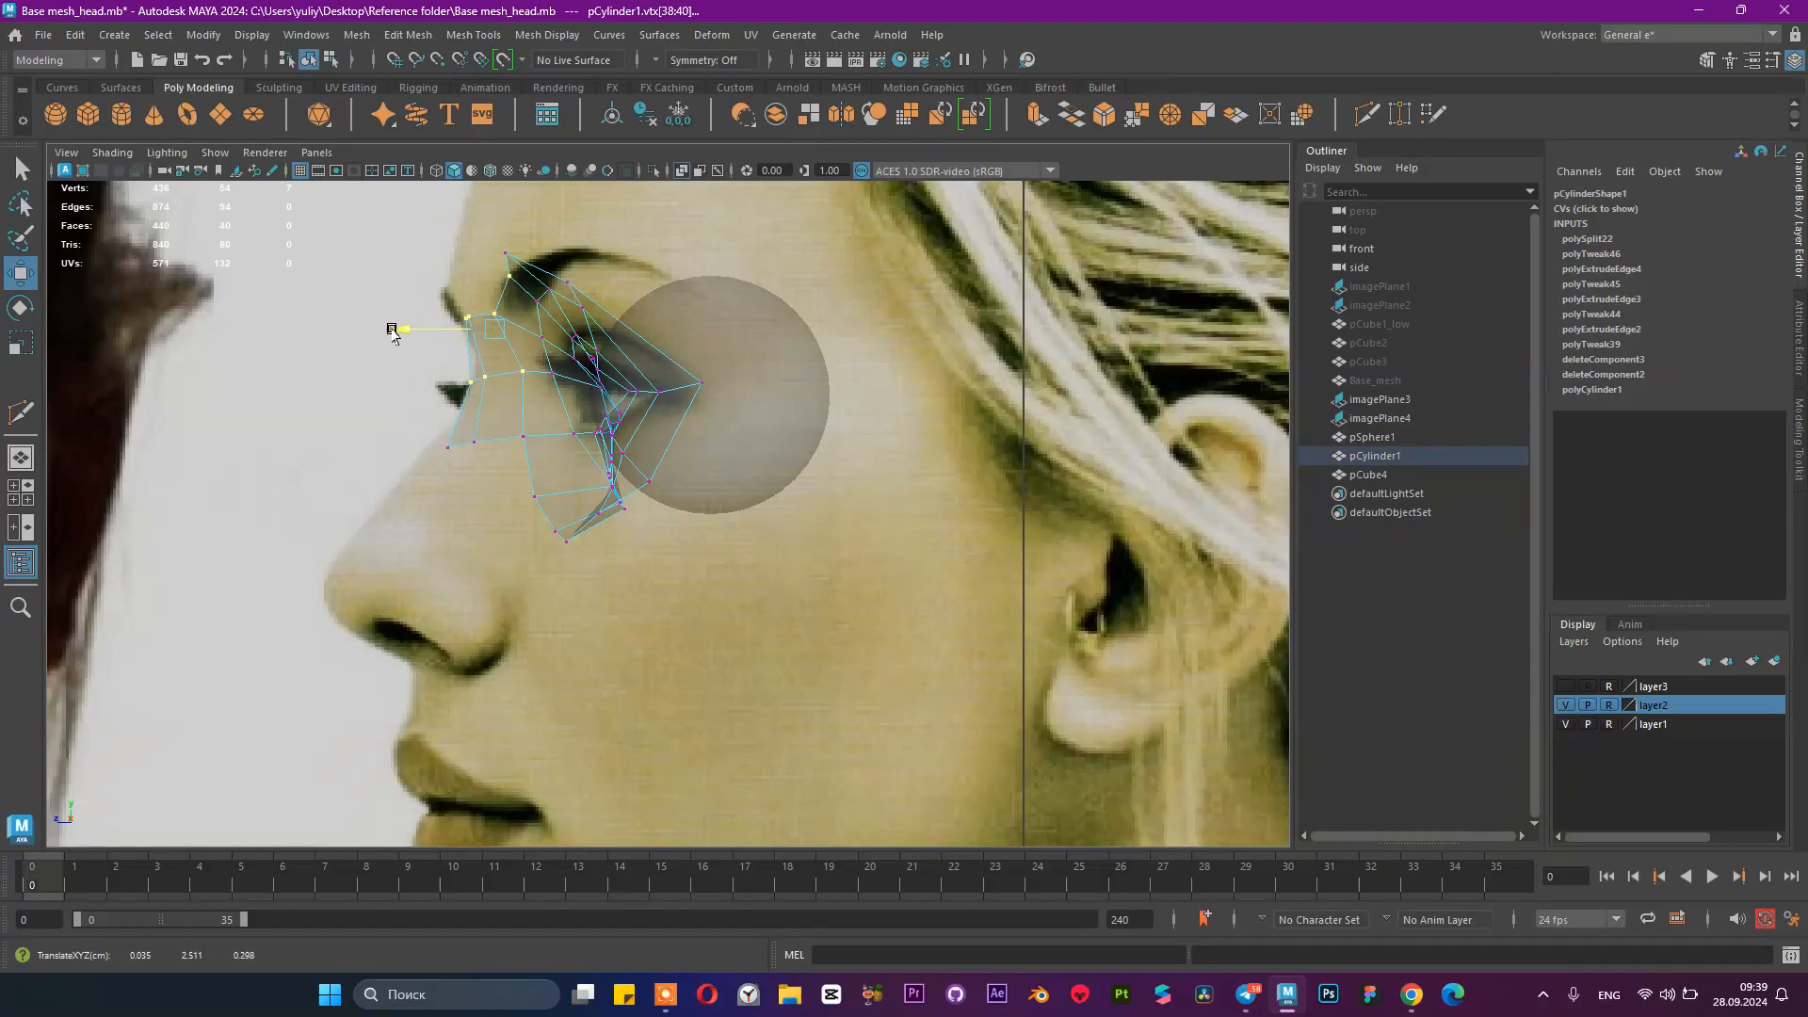
Step: Adjust the lower nose bridge border vertex and the neighbouring bridge vertices in depth to match the profile of the nose
{"action": "left_click", "coordinate": [474, 441]}
{"action": "left_click_drag", "start_coordinate": [454, 532], "coordinate": [484, 497]}
{"action": "left_click_drag", "start_coordinate": [359, 440], "coordinate": [354, 444]}
{"action": "left_click", "coordinate": [484, 322]}
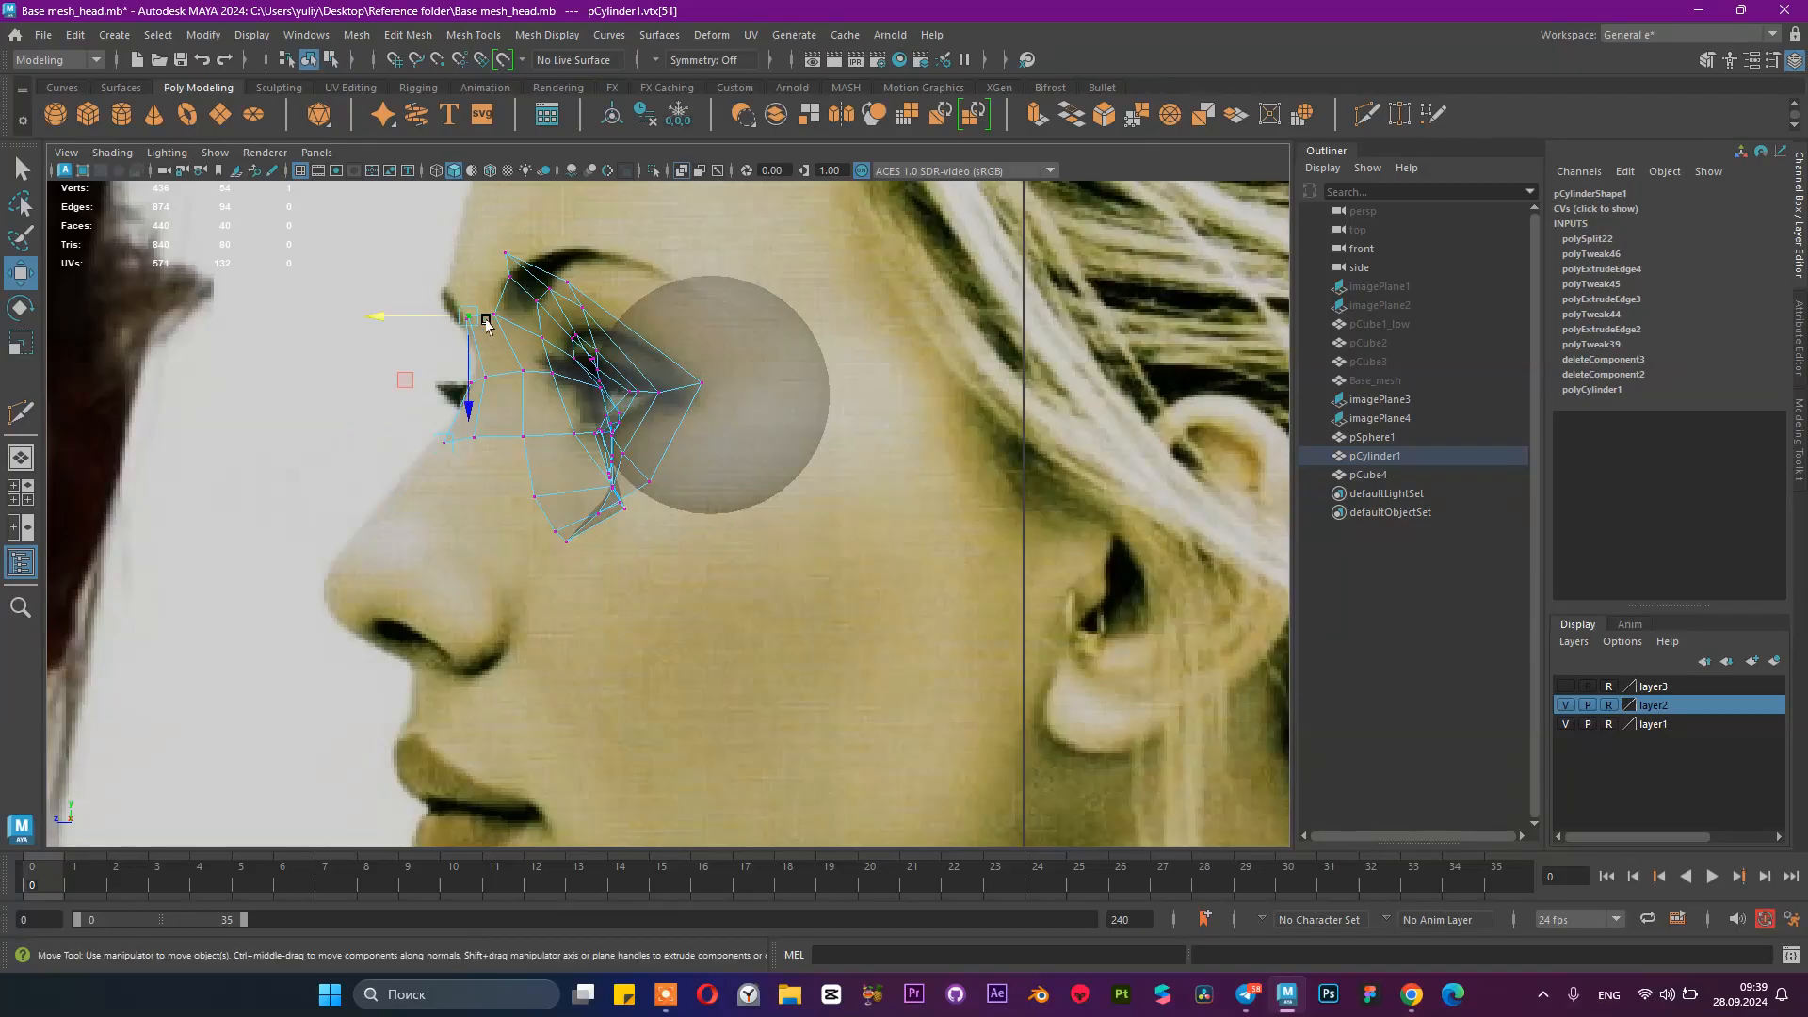
{"action": "left_click", "coordinate": [487, 381]}
{"action": "left_click", "coordinate": [468, 436], "text": "shift"}
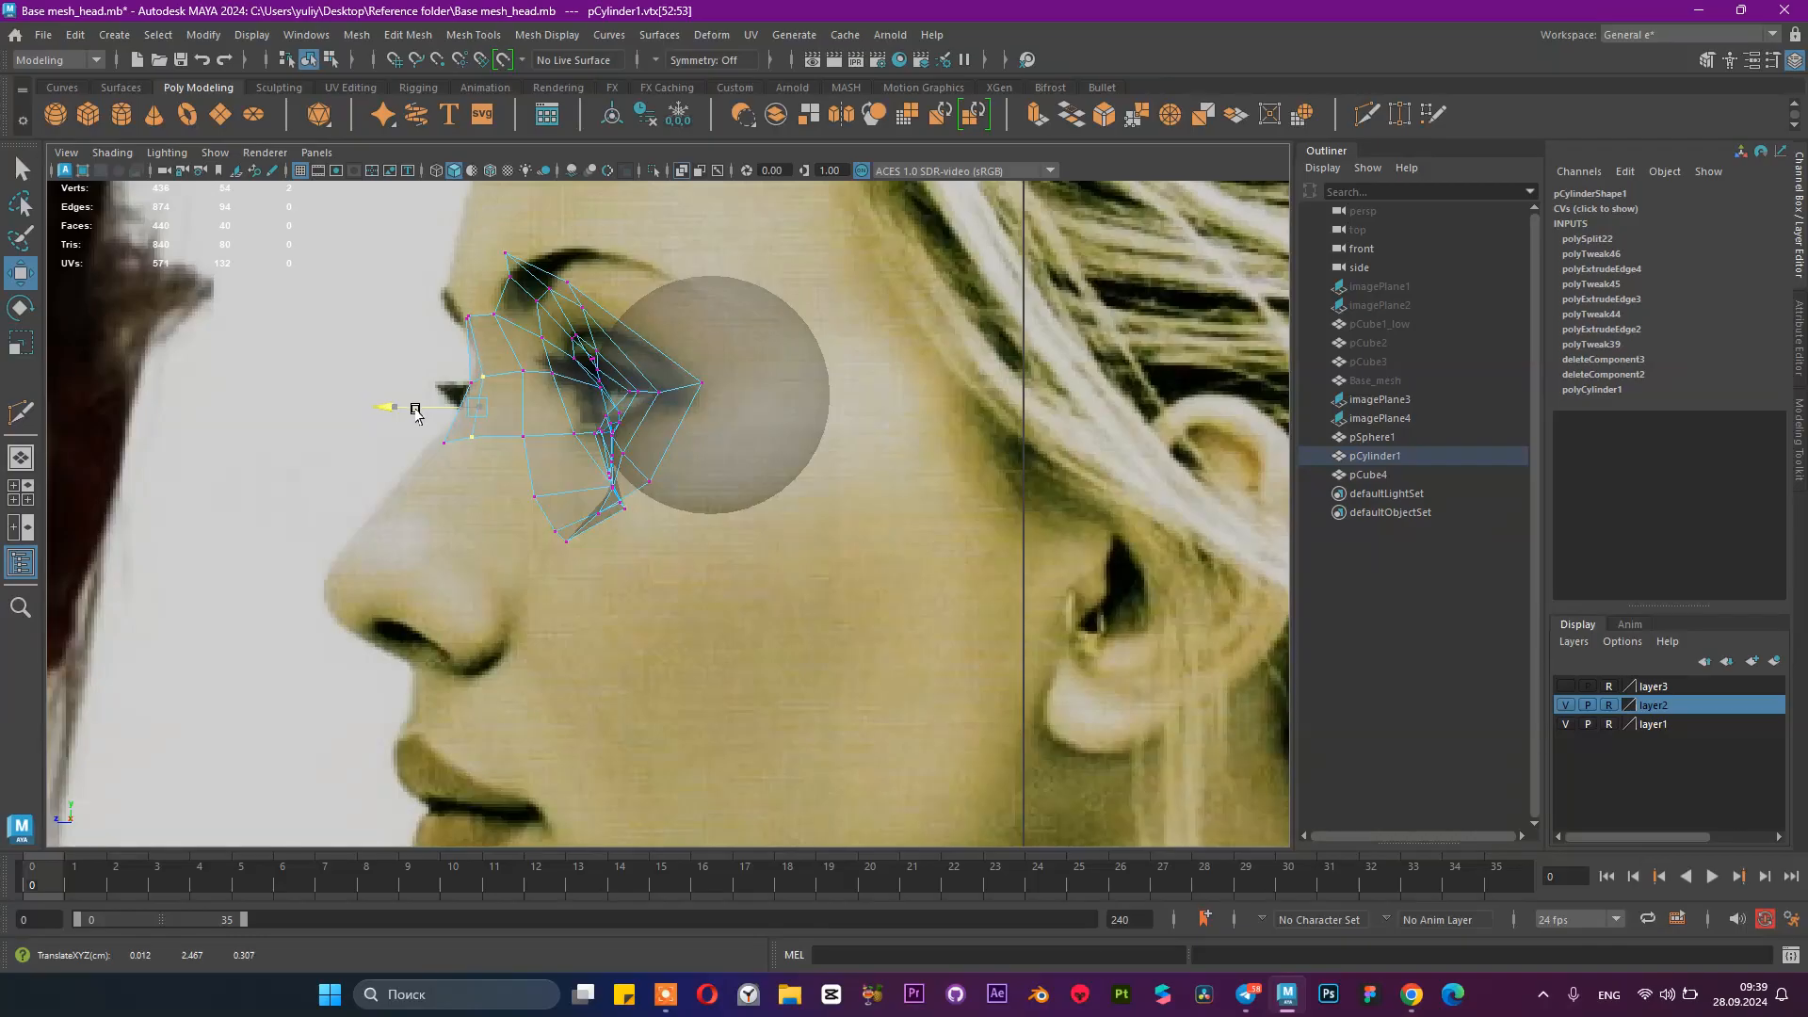
Step: Move the upper brow vertices of the eye mesh's outer ring back in depth along the reference eyebrow
{"action": "key", "text": "space"}
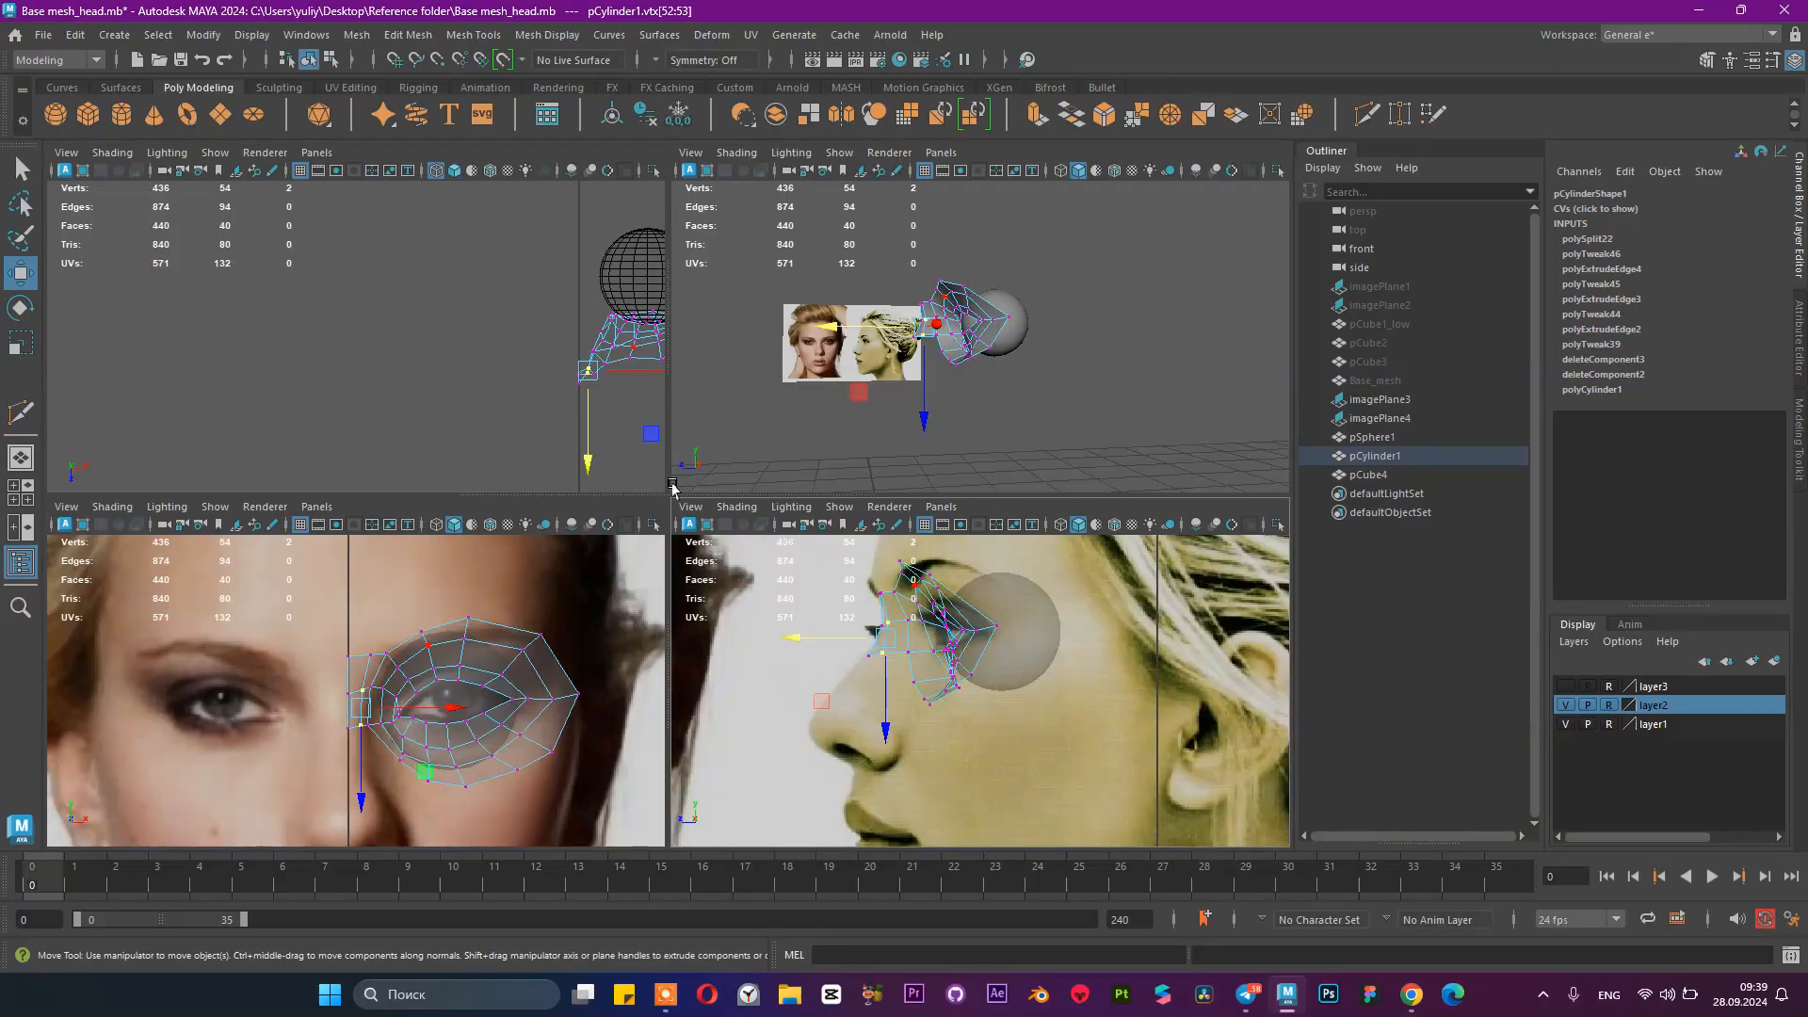
{"action": "key", "text": "space"}
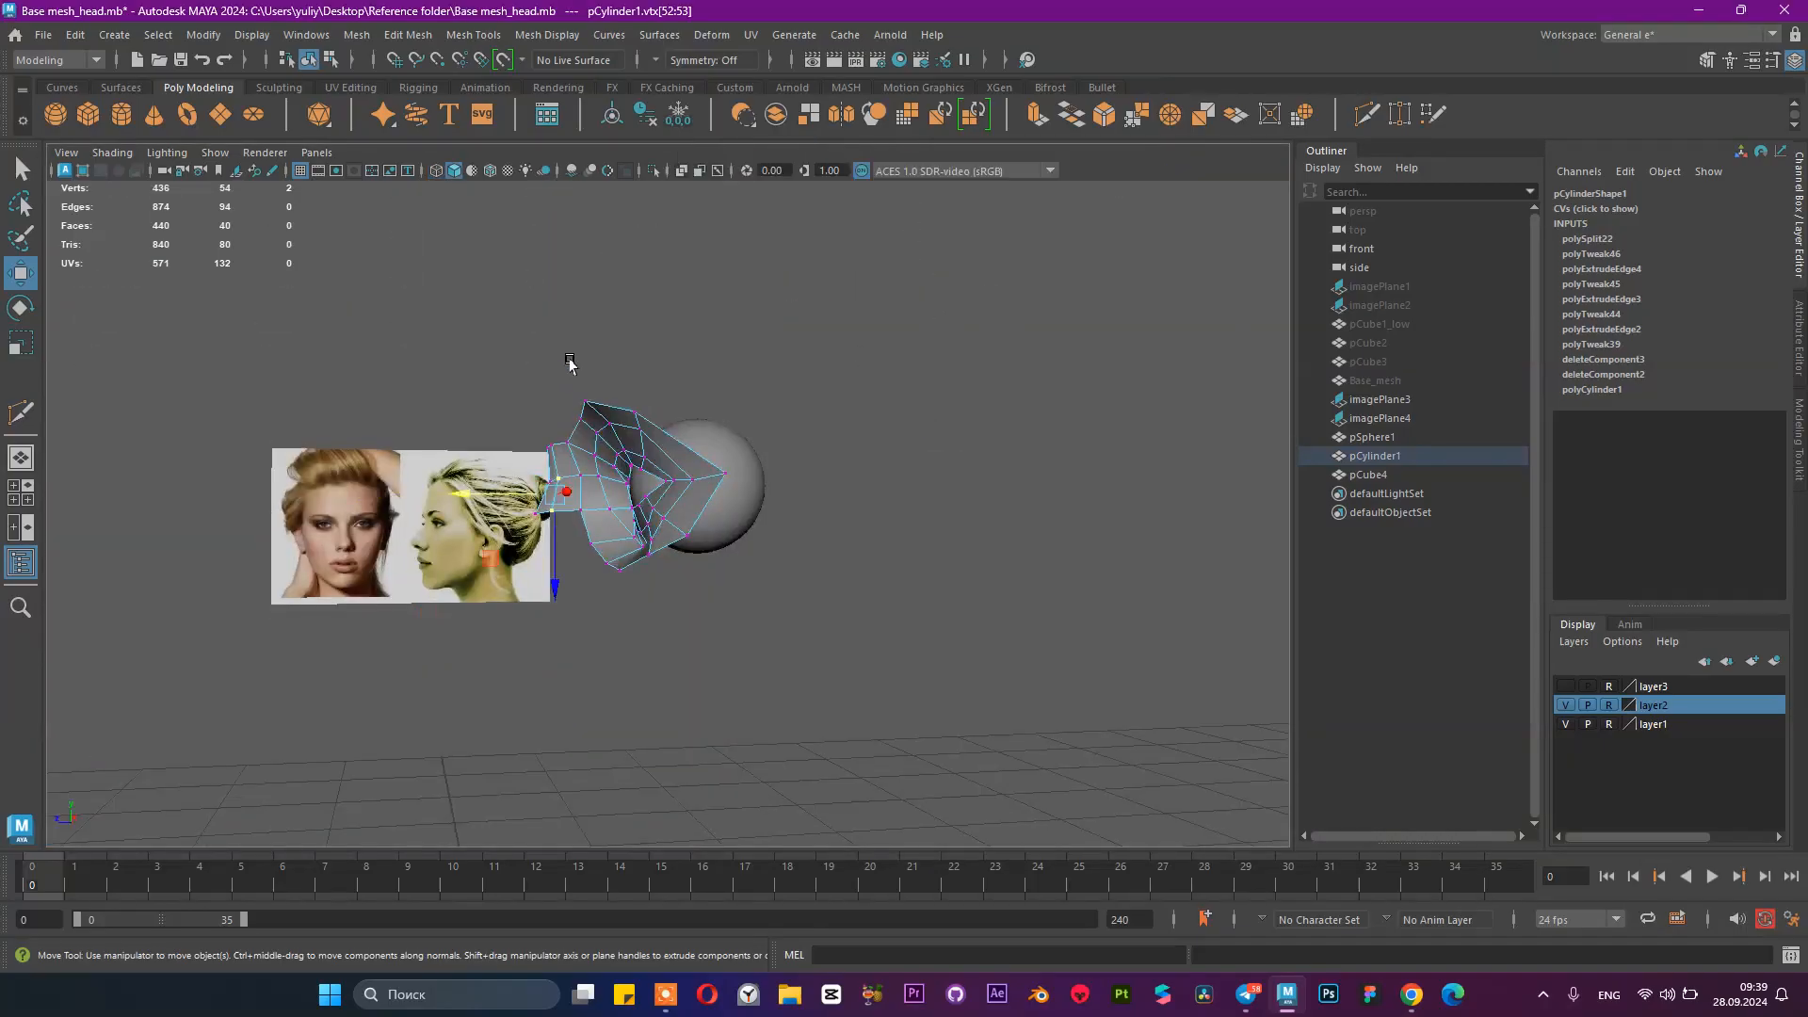
{"action": "left_click", "coordinate": [581, 399]}
{"action": "key", "text": "space"}
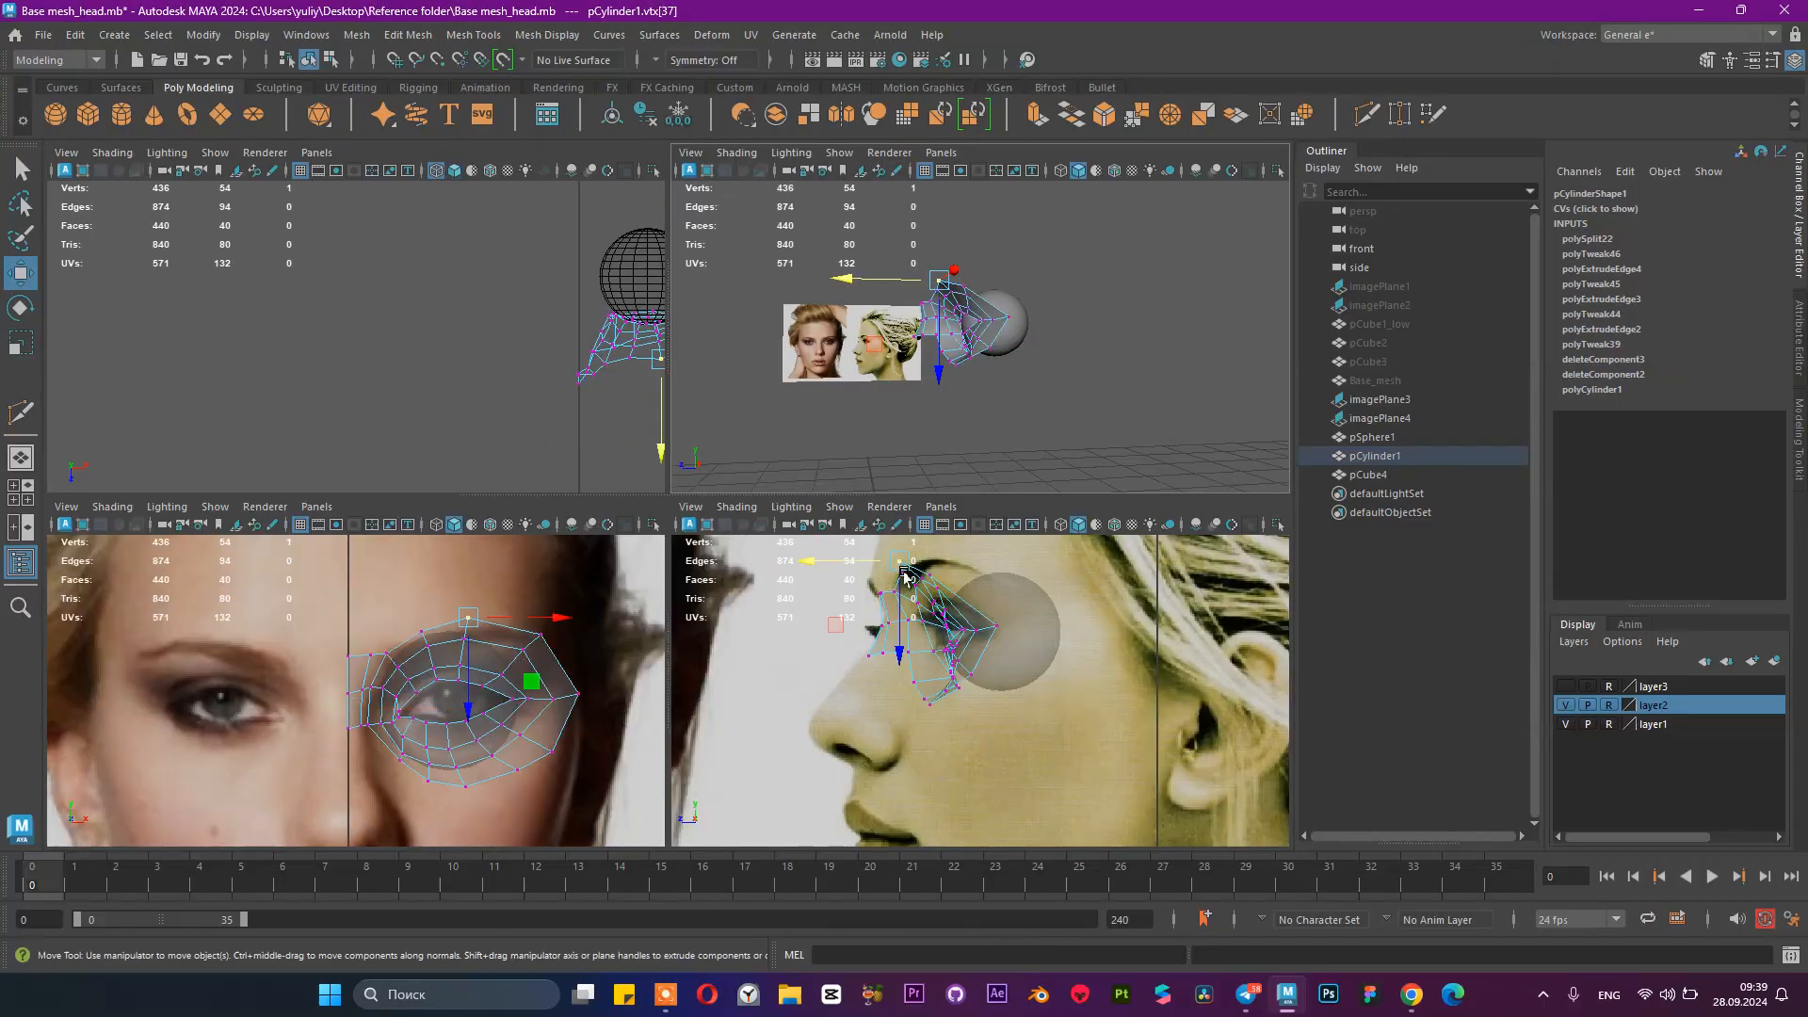
{"action": "key", "text": "space"}
{"action": "left_click_drag", "start_coordinate": [412, 252], "coordinate": [516, 266]}
{"action": "left_click", "coordinate": [566, 283]}
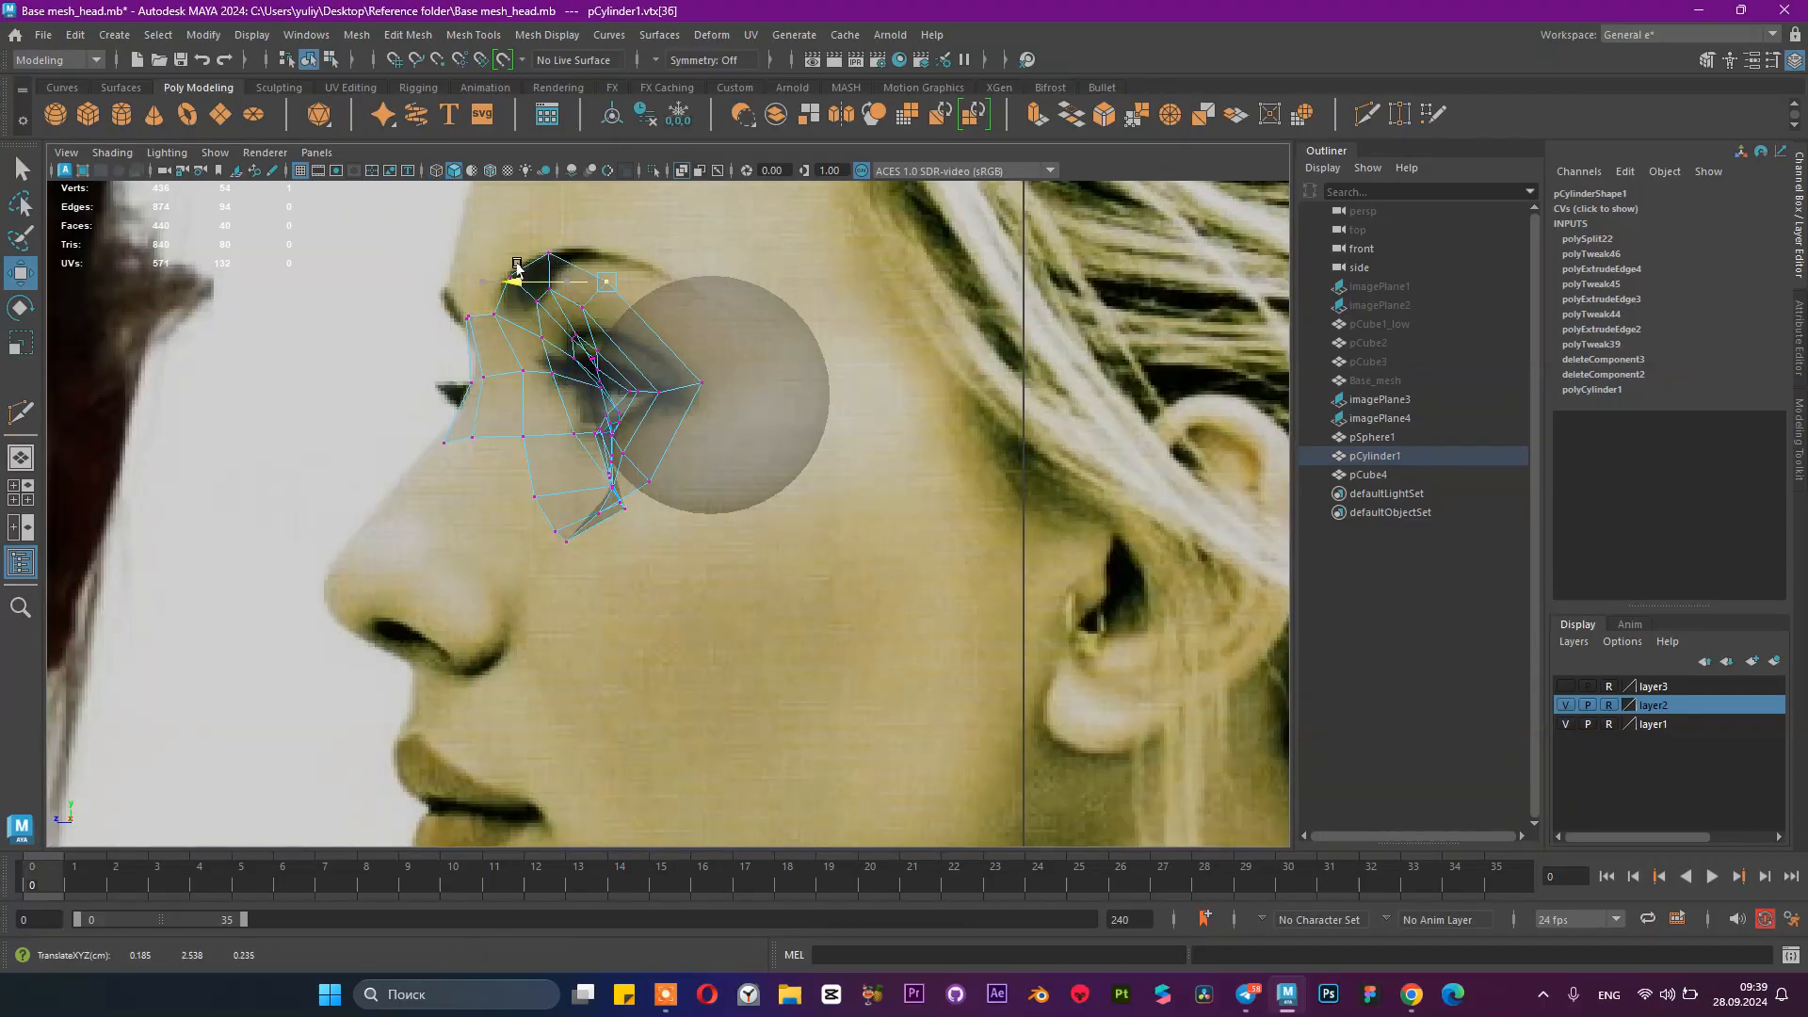
Step: Move the two outer-corner vertices of the eye mesh's outer rings back in depth, around the side of the eyeball
{"action": "left_click_drag", "start_coordinate": [602, 373], "coordinate": [661, 400]}
{"action": "left_click", "coordinate": [705, 381]}
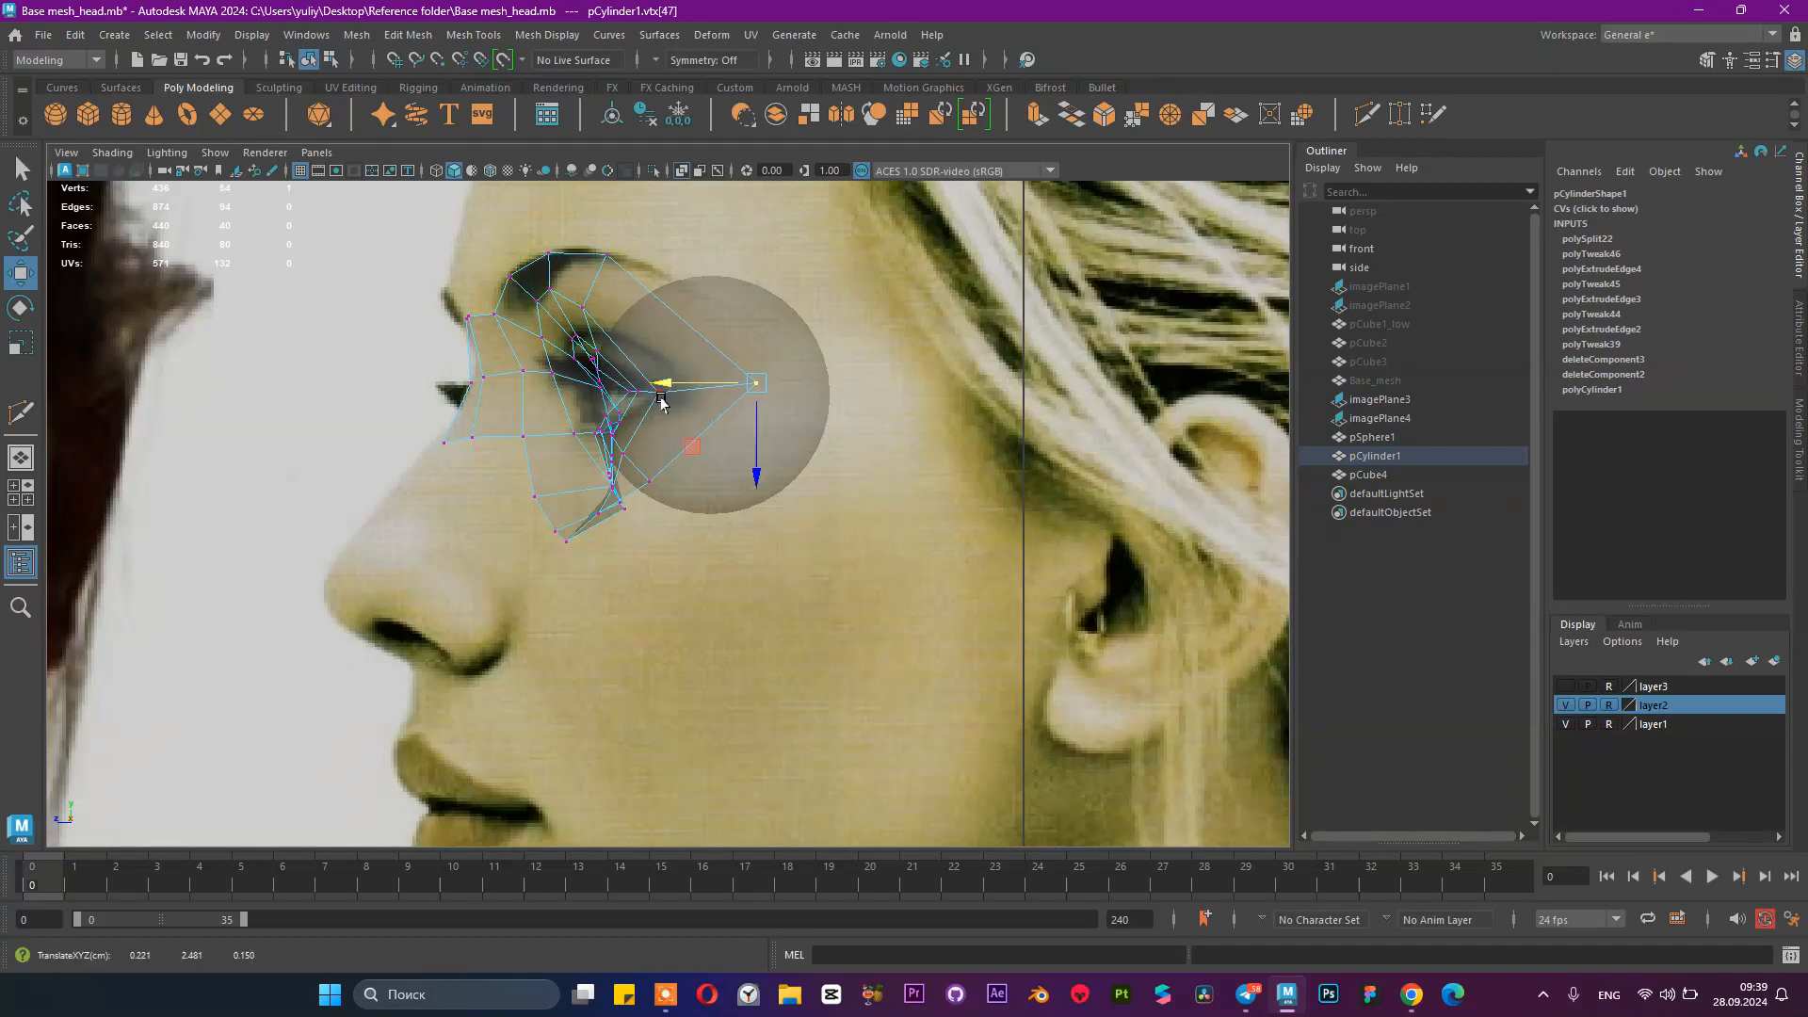
{"action": "left_click", "coordinate": [658, 393]}
{"action": "left_click_drag", "start_coordinate": [590, 402], "coordinate": [608, 394]}
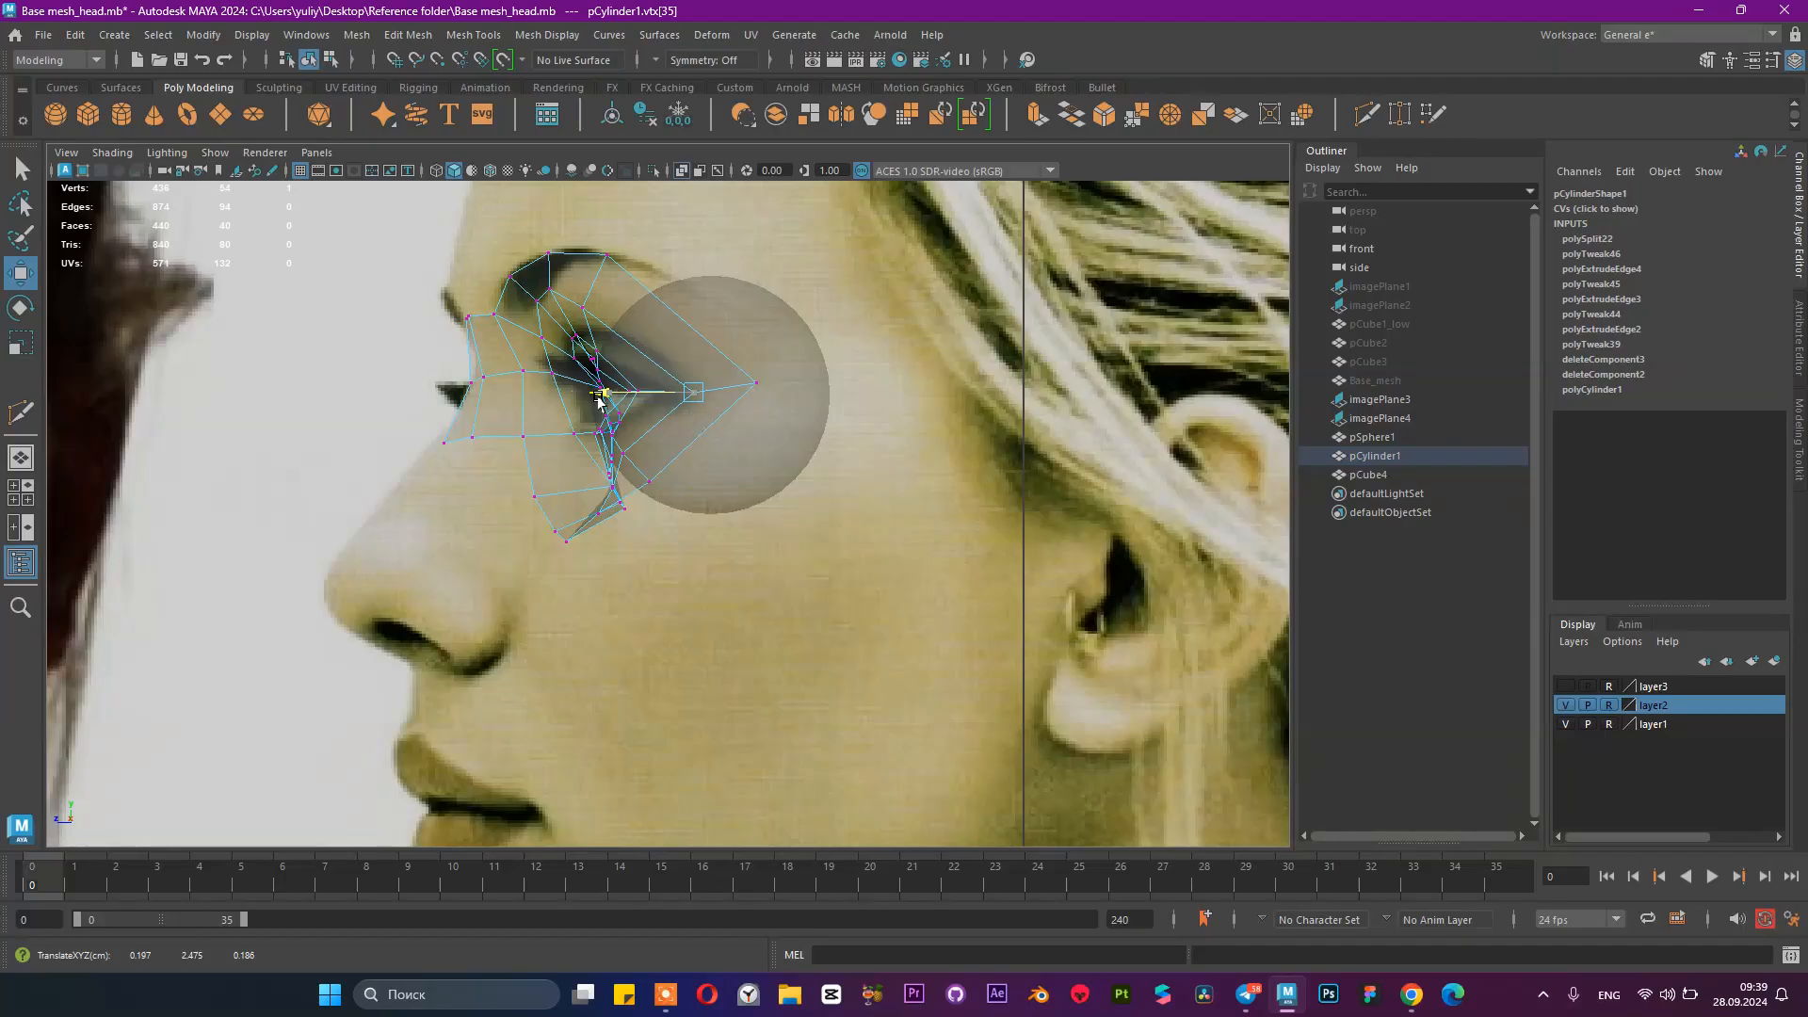
Step: In the perspective view, reposition the lower outer vertex of the eye mesh's outer ring to even out its contour
{"action": "key", "text": "space"}
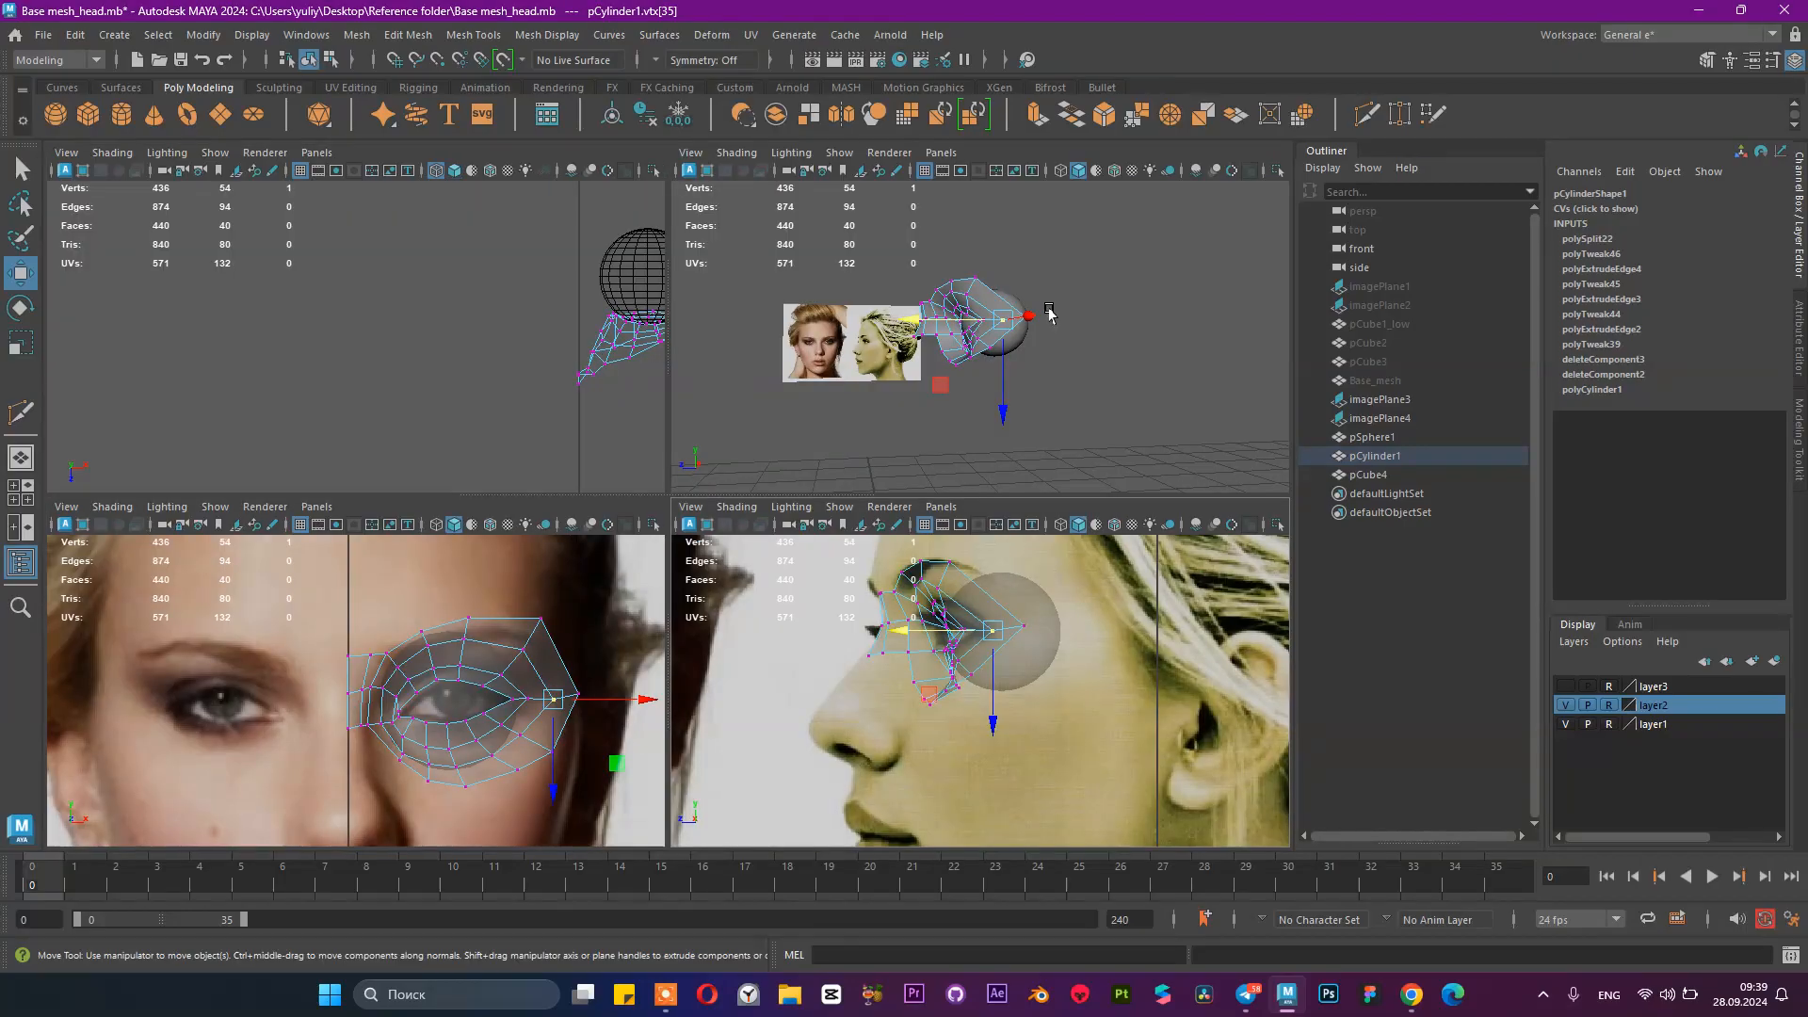
{"action": "key", "text": "space"}
{"action": "left_click_drag", "start_coordinate": [980, 367], "coordinate": [899, 372], "text": "alt"}
{"action": "right_click_drag", "start_coordinate": [662, 497], "coordinate": [812, 356]}
{"action": "left_click", "coordinate": [812, 356]}
{"action": "left_click_drag", "start_coordinate": [758, 455], "coordinate": [801, 485], "text": "alt"}
{"action": "left_click", "coordinate": [869, 552]}
{"action": "right_click_drag", "start_coordinate": [873, 433], "coordinate": [749, 410]}
{"action": "left_click", "coordinate": [899, 631]}
{"action": "left_click_drag", "start_coordinate": [971, 644], "coordinate": [953, 647]}
Step: Return the eye mesh to object mode and save the scene
{"action": "left_click_drag", "start_coordinate": [918, 692], "coordinate": [877, 729], "text": "alt"}
{"action": "left_click_drag", "start_coordinate": [764, 622], "coordinate": [659, 454], "text": "alt"}
{"action": "right_click_drag", "start_coordinate": [658, 454], "coordinate": [561, 440], "text": "alt"}
{"action": "left_click_drag", "start_coordinate": [561, 440], "coordinate": [690, 448], "text": "alt"}
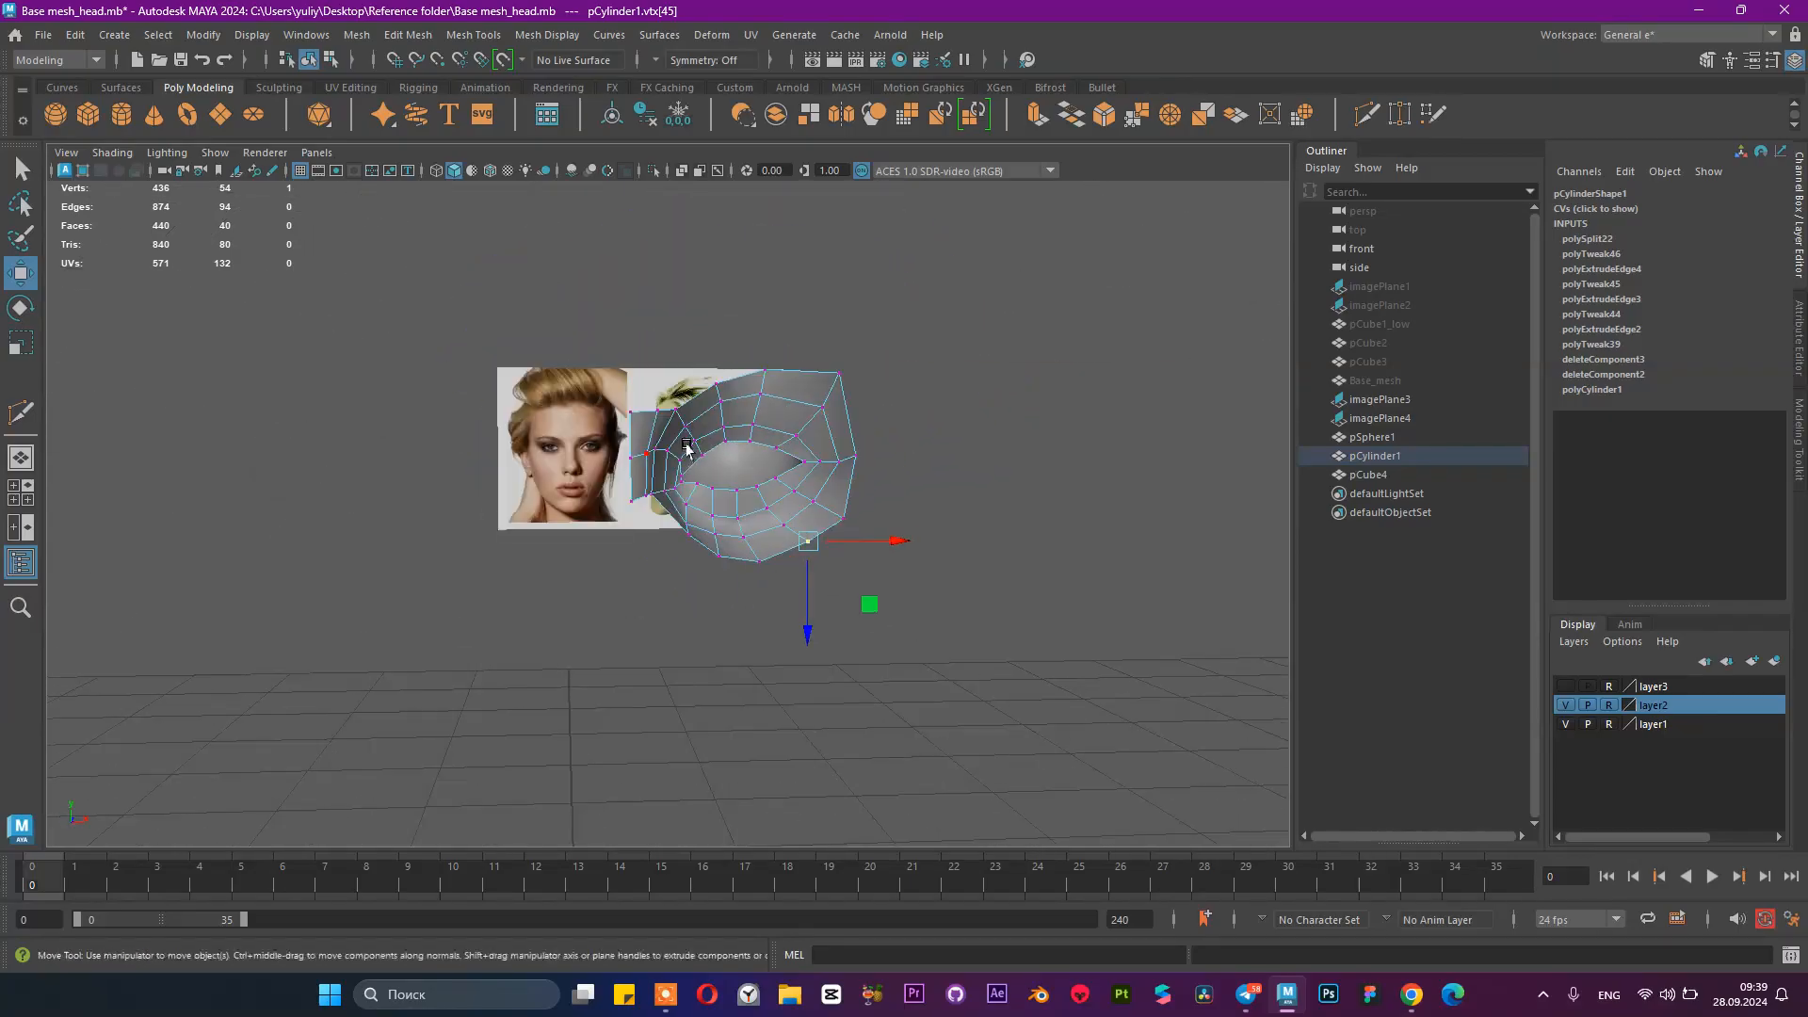
{"action": "right_click_drag", "start_coordinate": [800, 412], "coordinate": [889, 355]}
{"action": "left_click_drag", "start_coordinate": [893, 362], "coordinate": [834, 479], "text": "alt"}
{"action": "key", "text": "ctrl+s"}
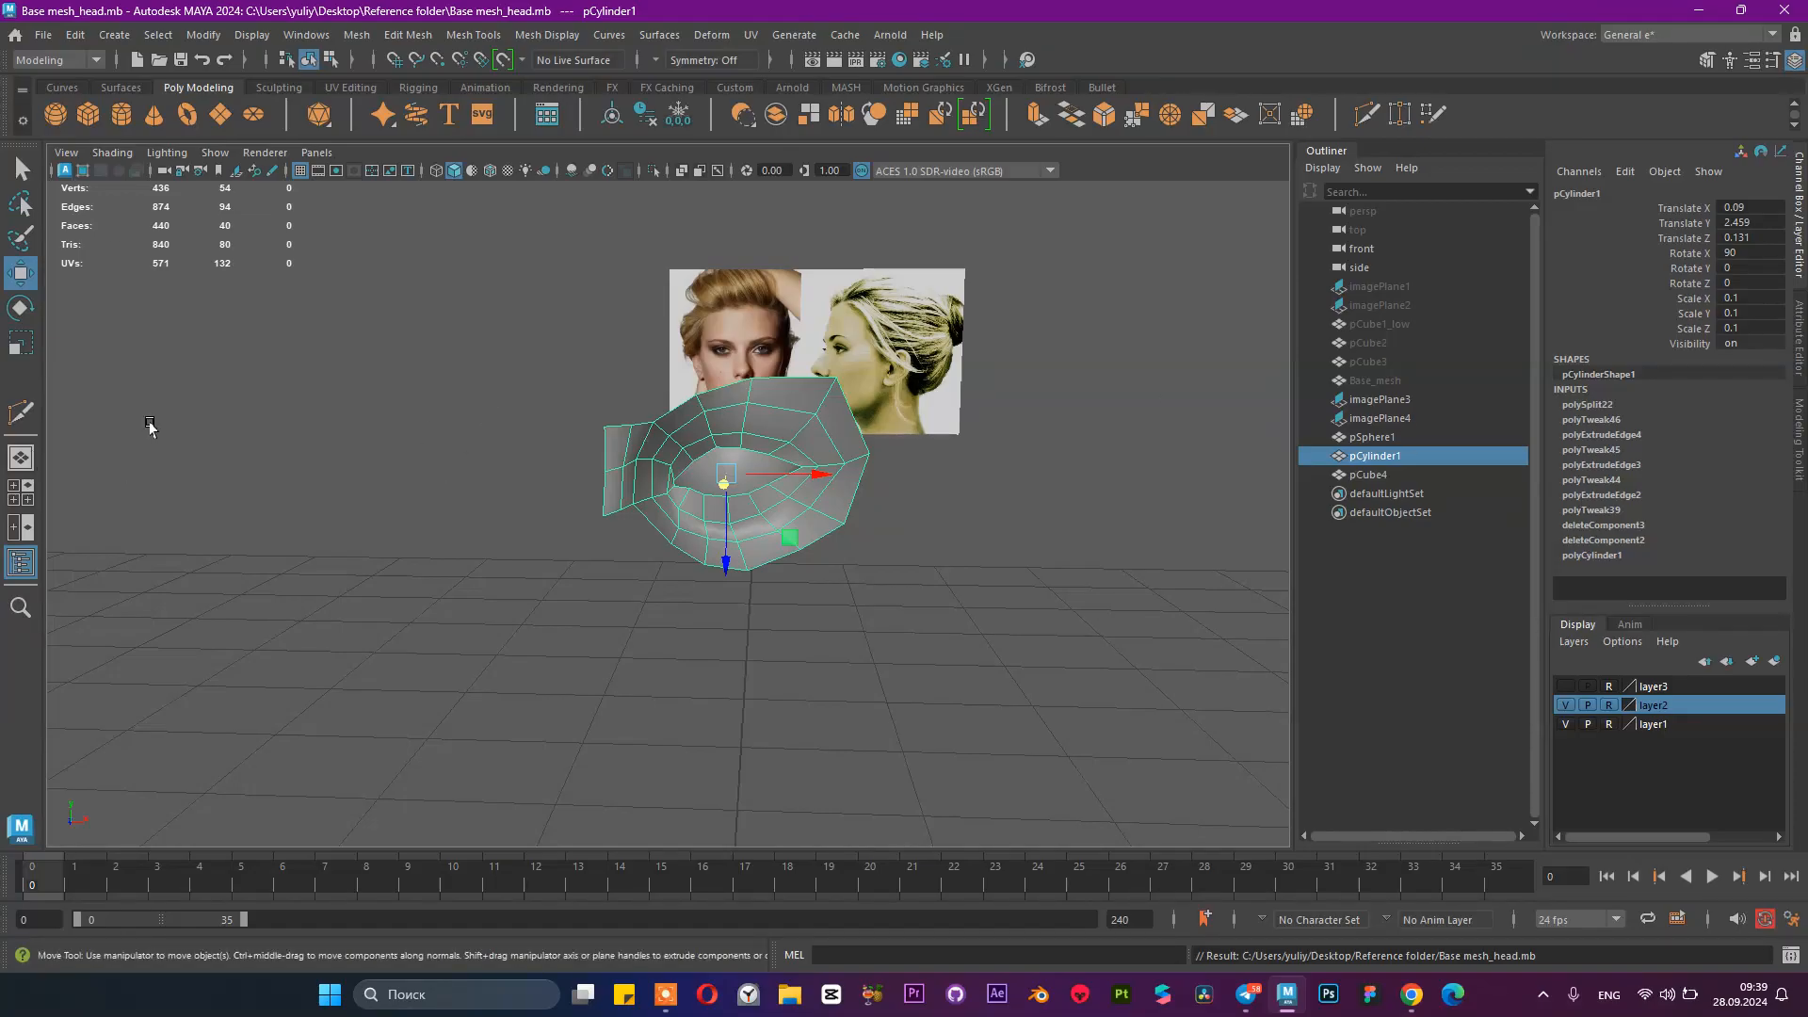
{"action": "key", "text": "ctrl+s"}
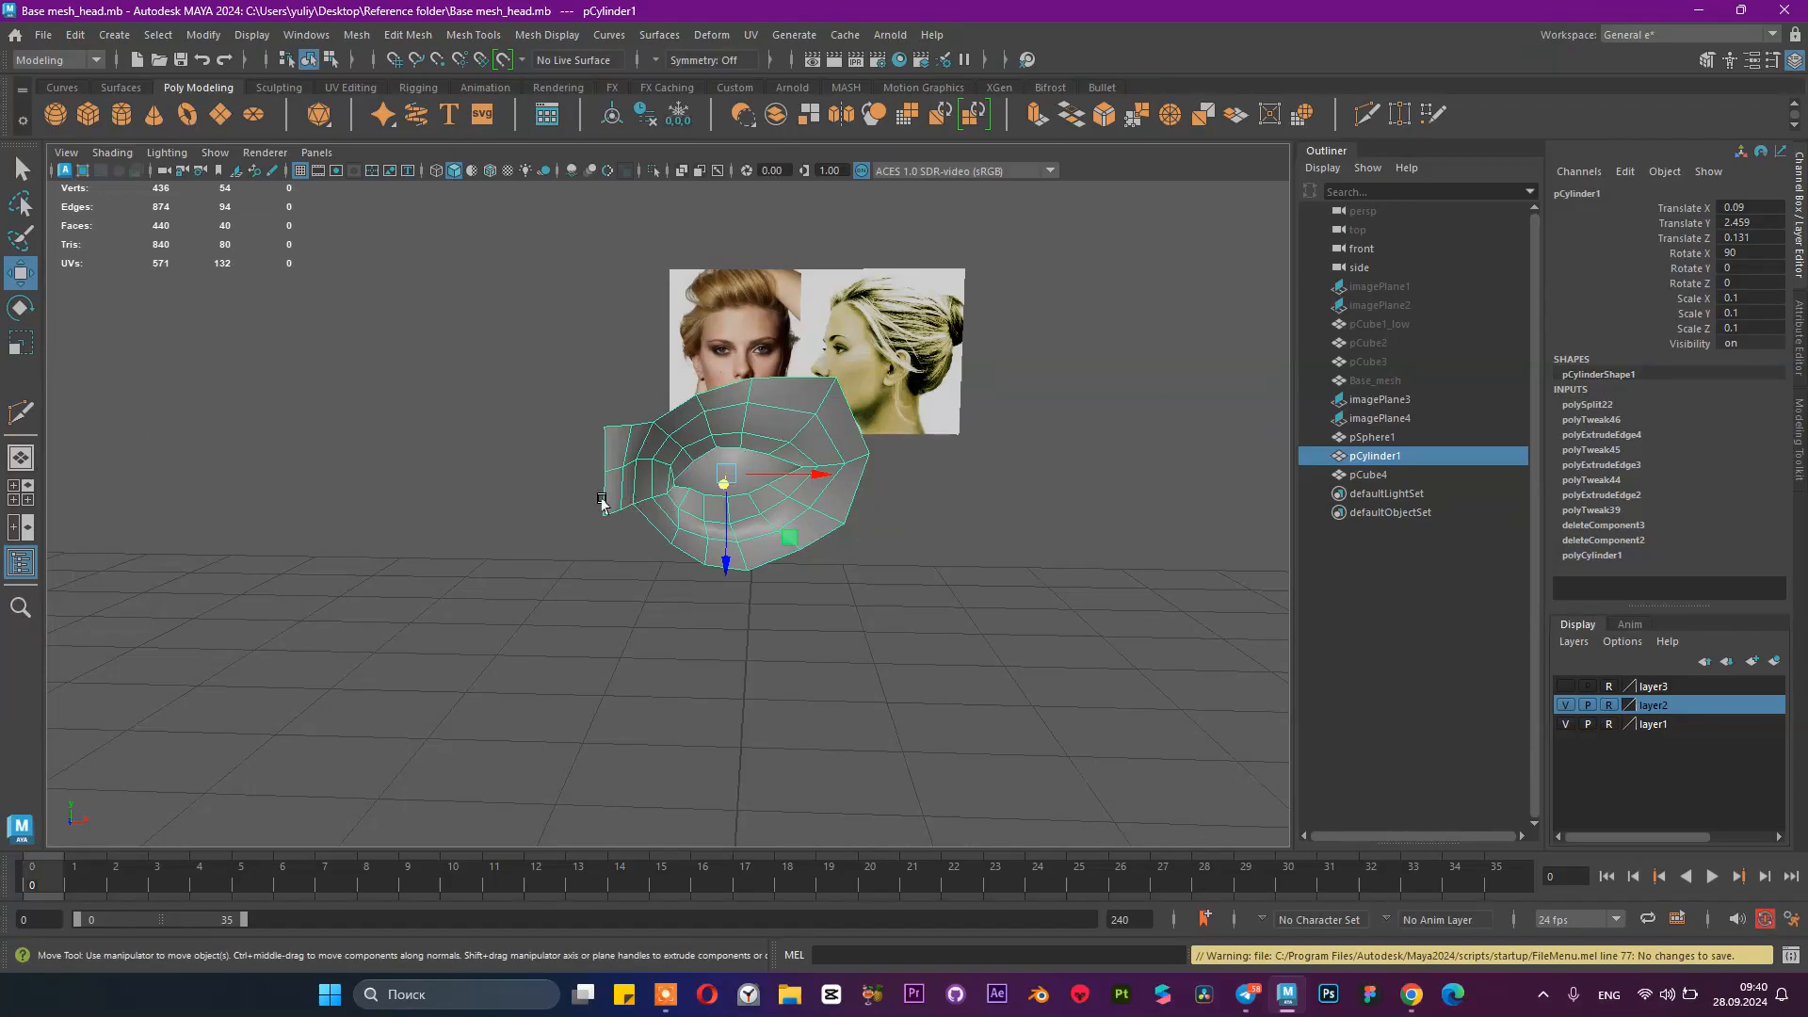
Step: Delete the eye mesh's construction history and freeze its transformations
{"action": "mouse_move", "coordinate": [689, 516]}
{"action": "left_mouse_down", "text": "alt"}
{"action": "mouse_move", "coordinate": [521, 468]}
{"action": "mouse_move", "coordinate": [633, 508]}
{"action": "mouse_move", "coordinate": [686, 499]}
{"action": "left_mouse_up", "text": "alt"}
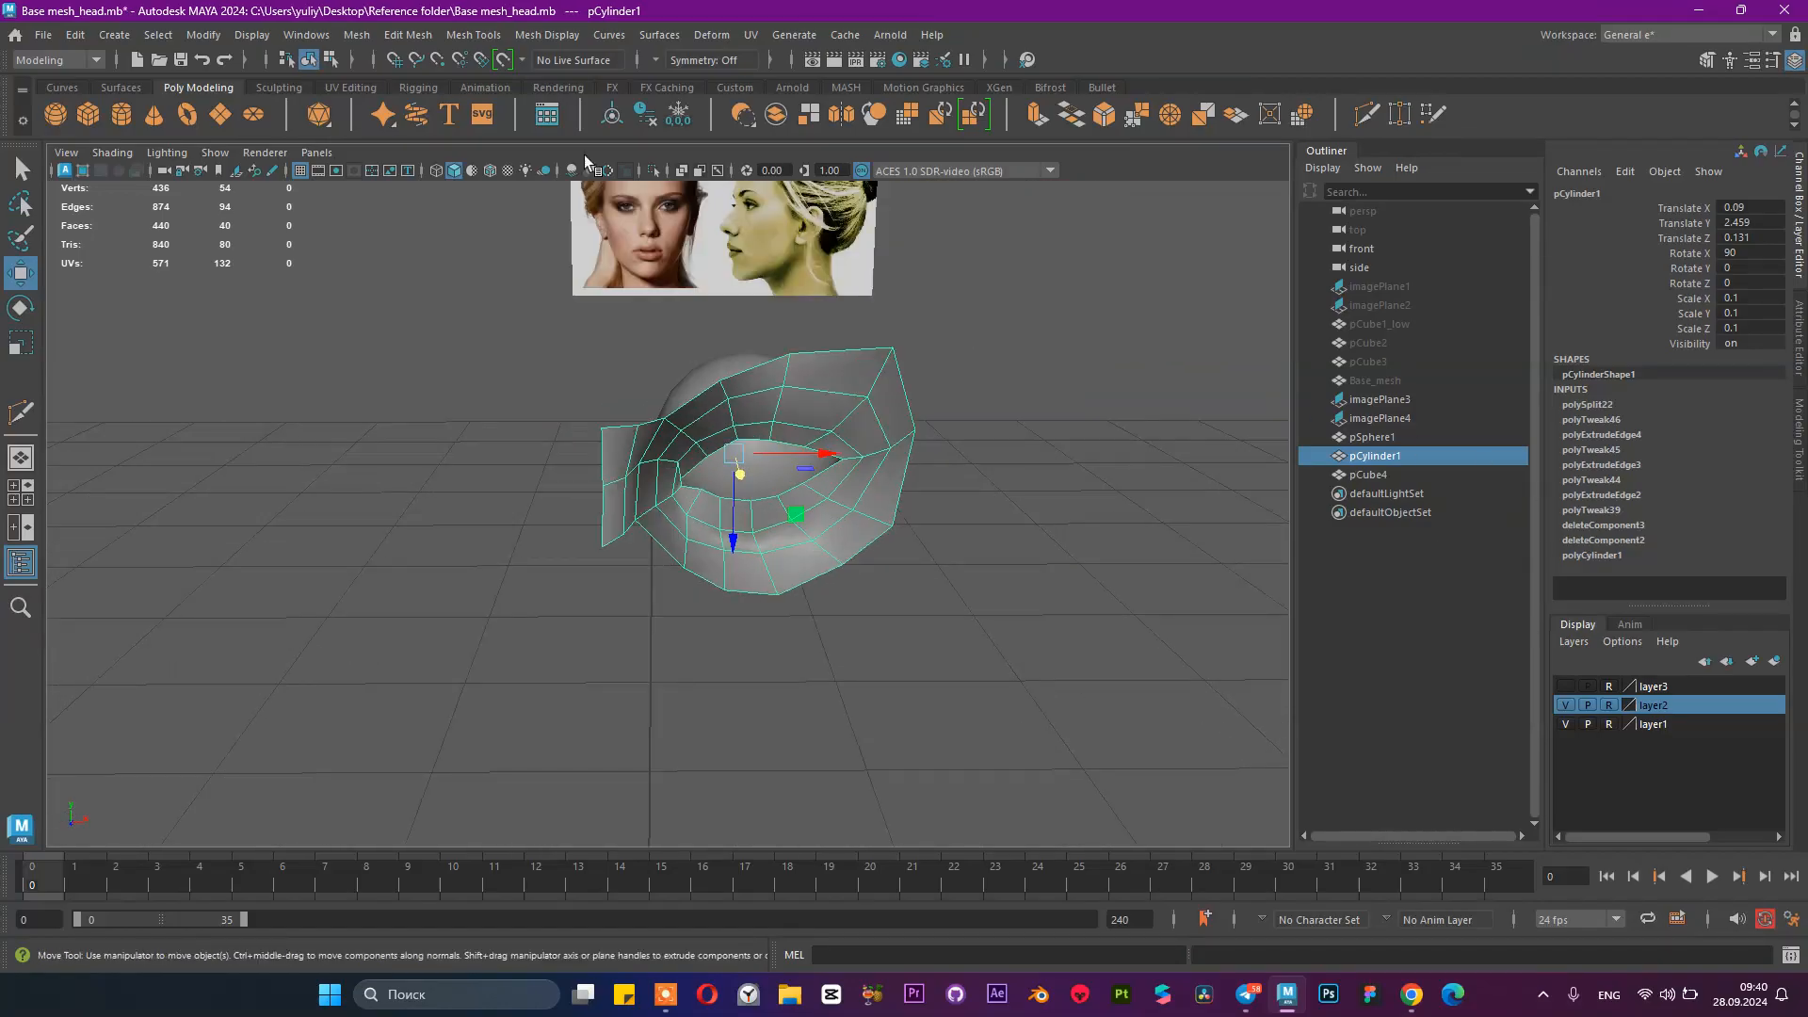
{"action": "left_click", "coordinate": [640, 112]}
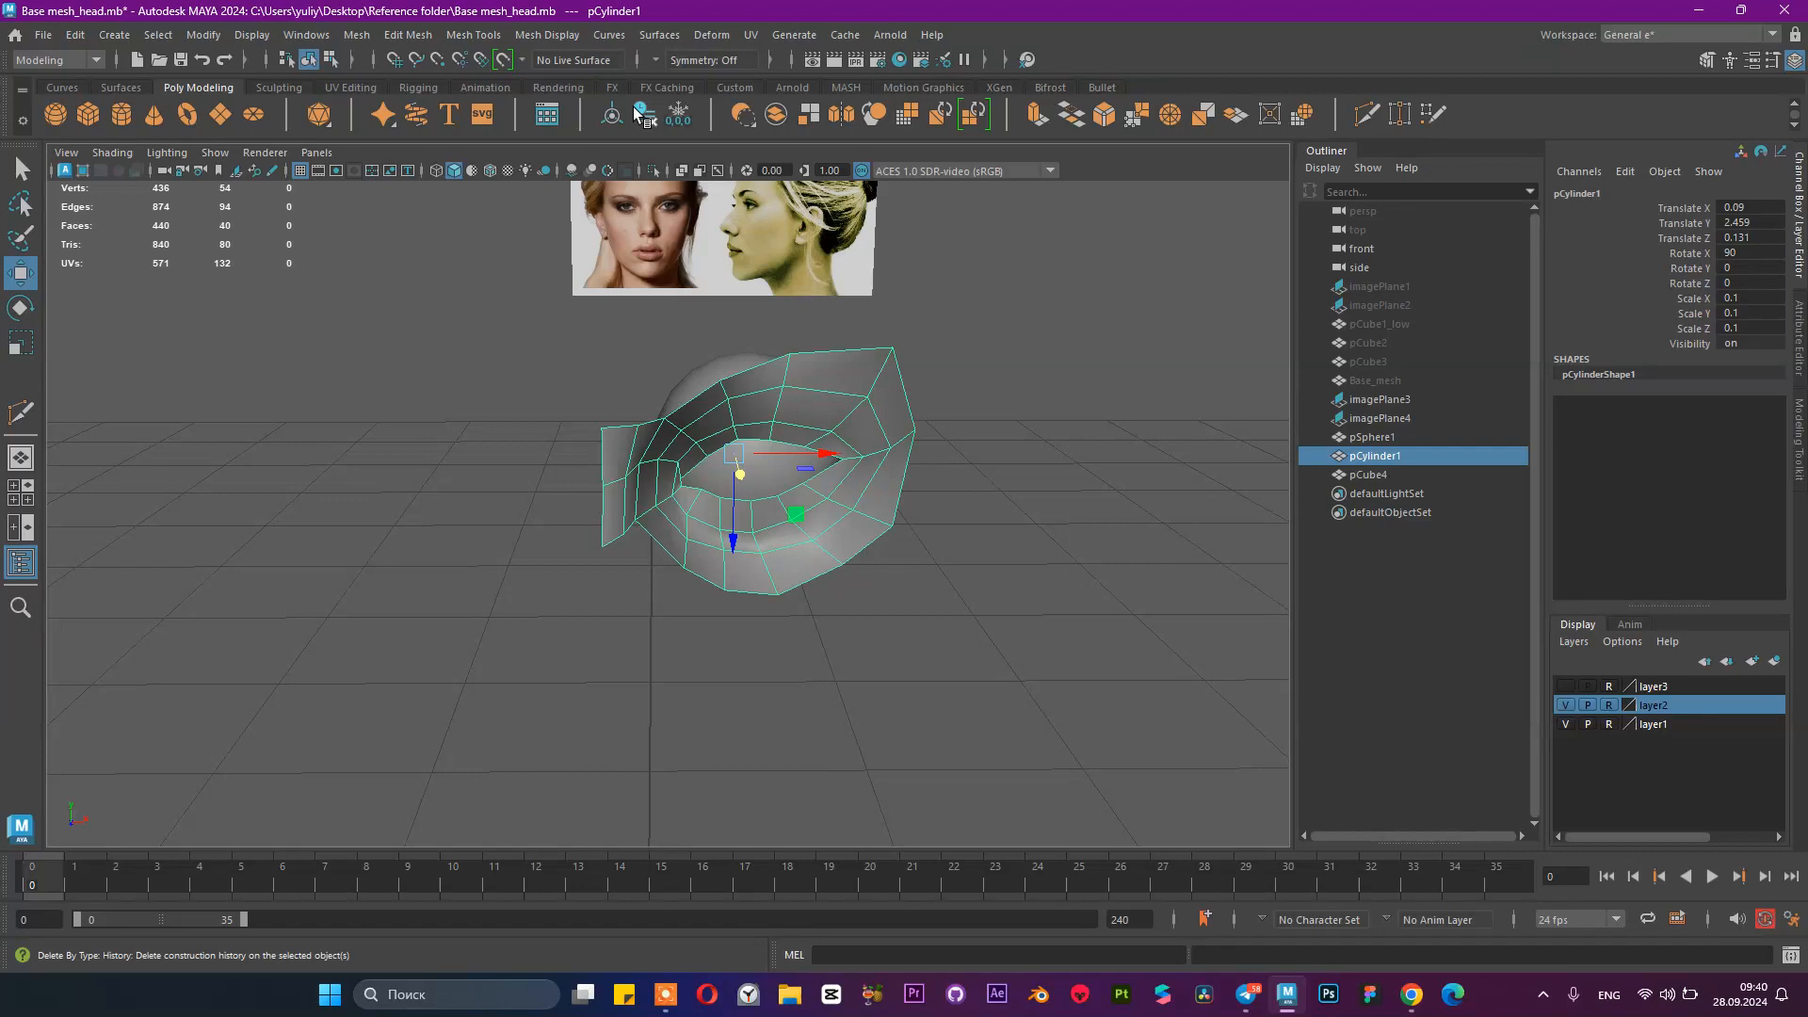
{"action": "left_click", "coordinate": [677, 112]}
Step: Scale the three nose bridge border vertices along X to line them up on the centre line, and return to object mode
{"action": "scroll", "coordinate": [979, 556], "scroll_direction": "up", "scroll_amount": 3}
{"action": "scroll", "coordinate": [979, 555], "scroll_direction": "up", "scroll_amount": 3}
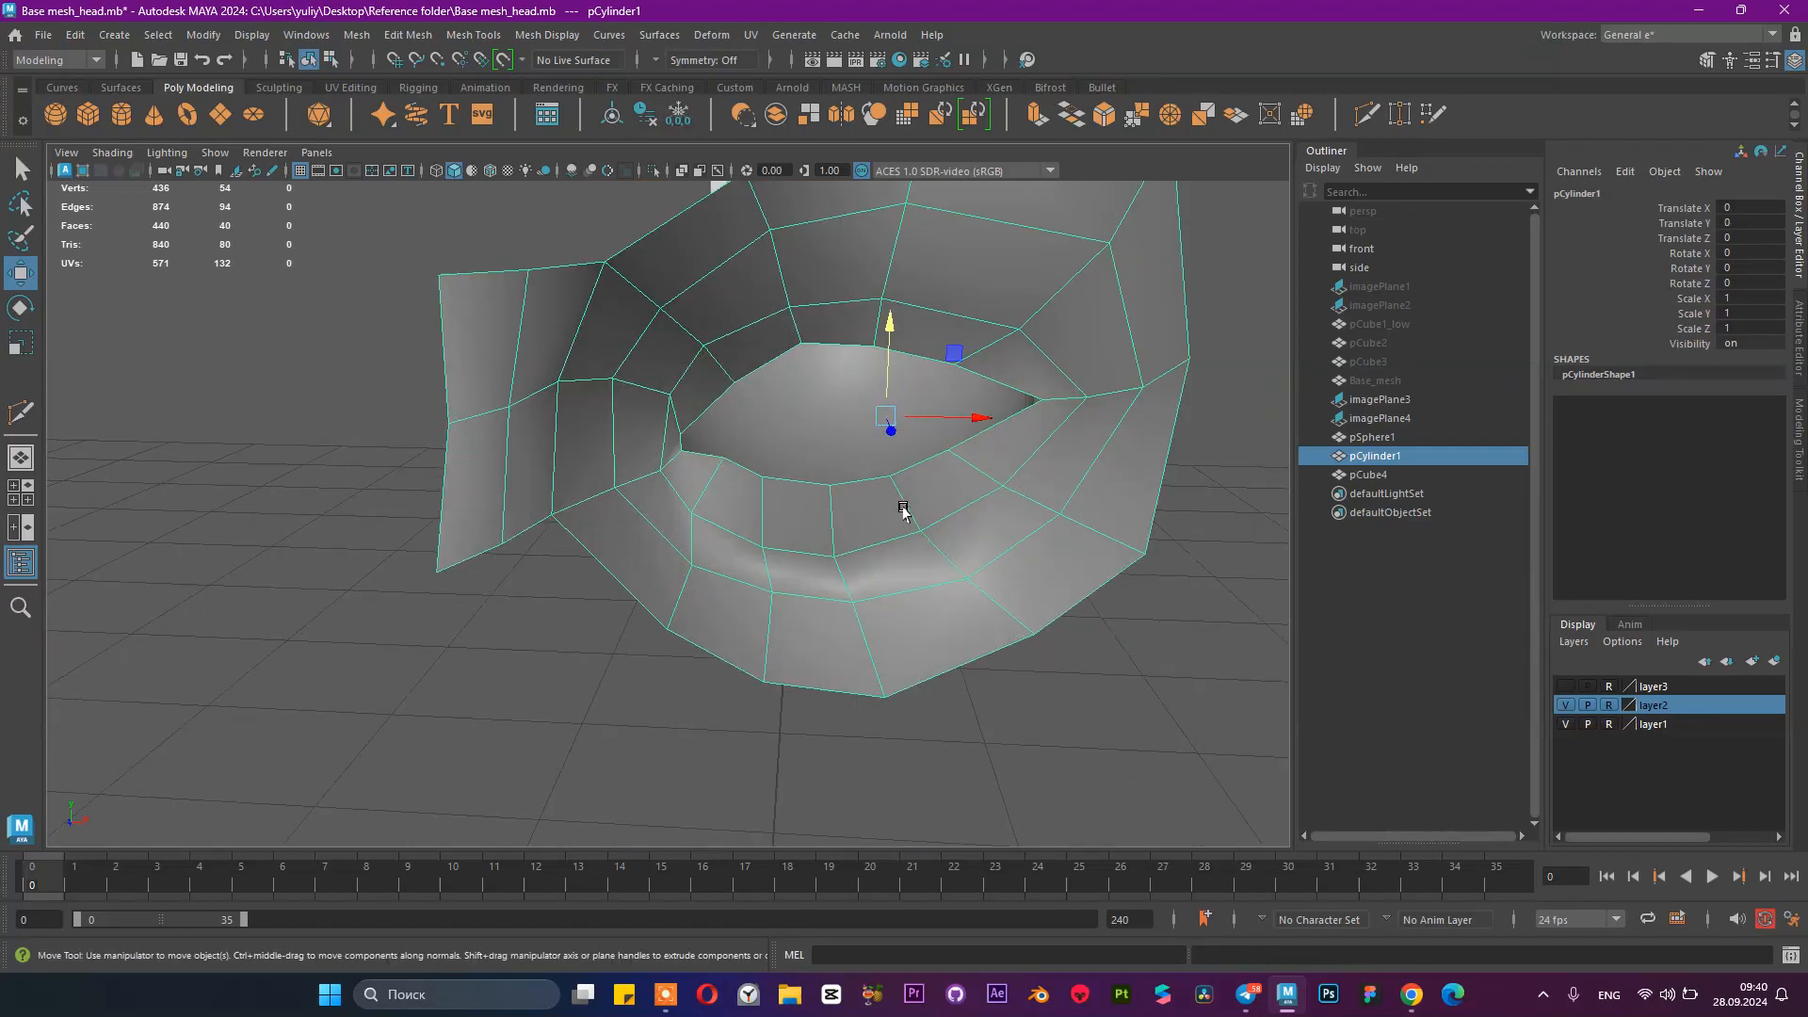
{"action": "left_click_drag", "start_coordinate": [901, 508], "coordinate": [840, 544], "text": "alt"}
{"action": "left_click_drag", "start_coordinate": [593, 542], "coordinate": [626, 493], "text": "alt"}
{"action": "right_click_drag", "start_coordinate": [509, 446], "coordinate": [429, 446]}
{"action": "left_click_drag", "start_coordinate": [384, 309], "coordinate": [525, 684]}
{"action": "key", "text": "r"}
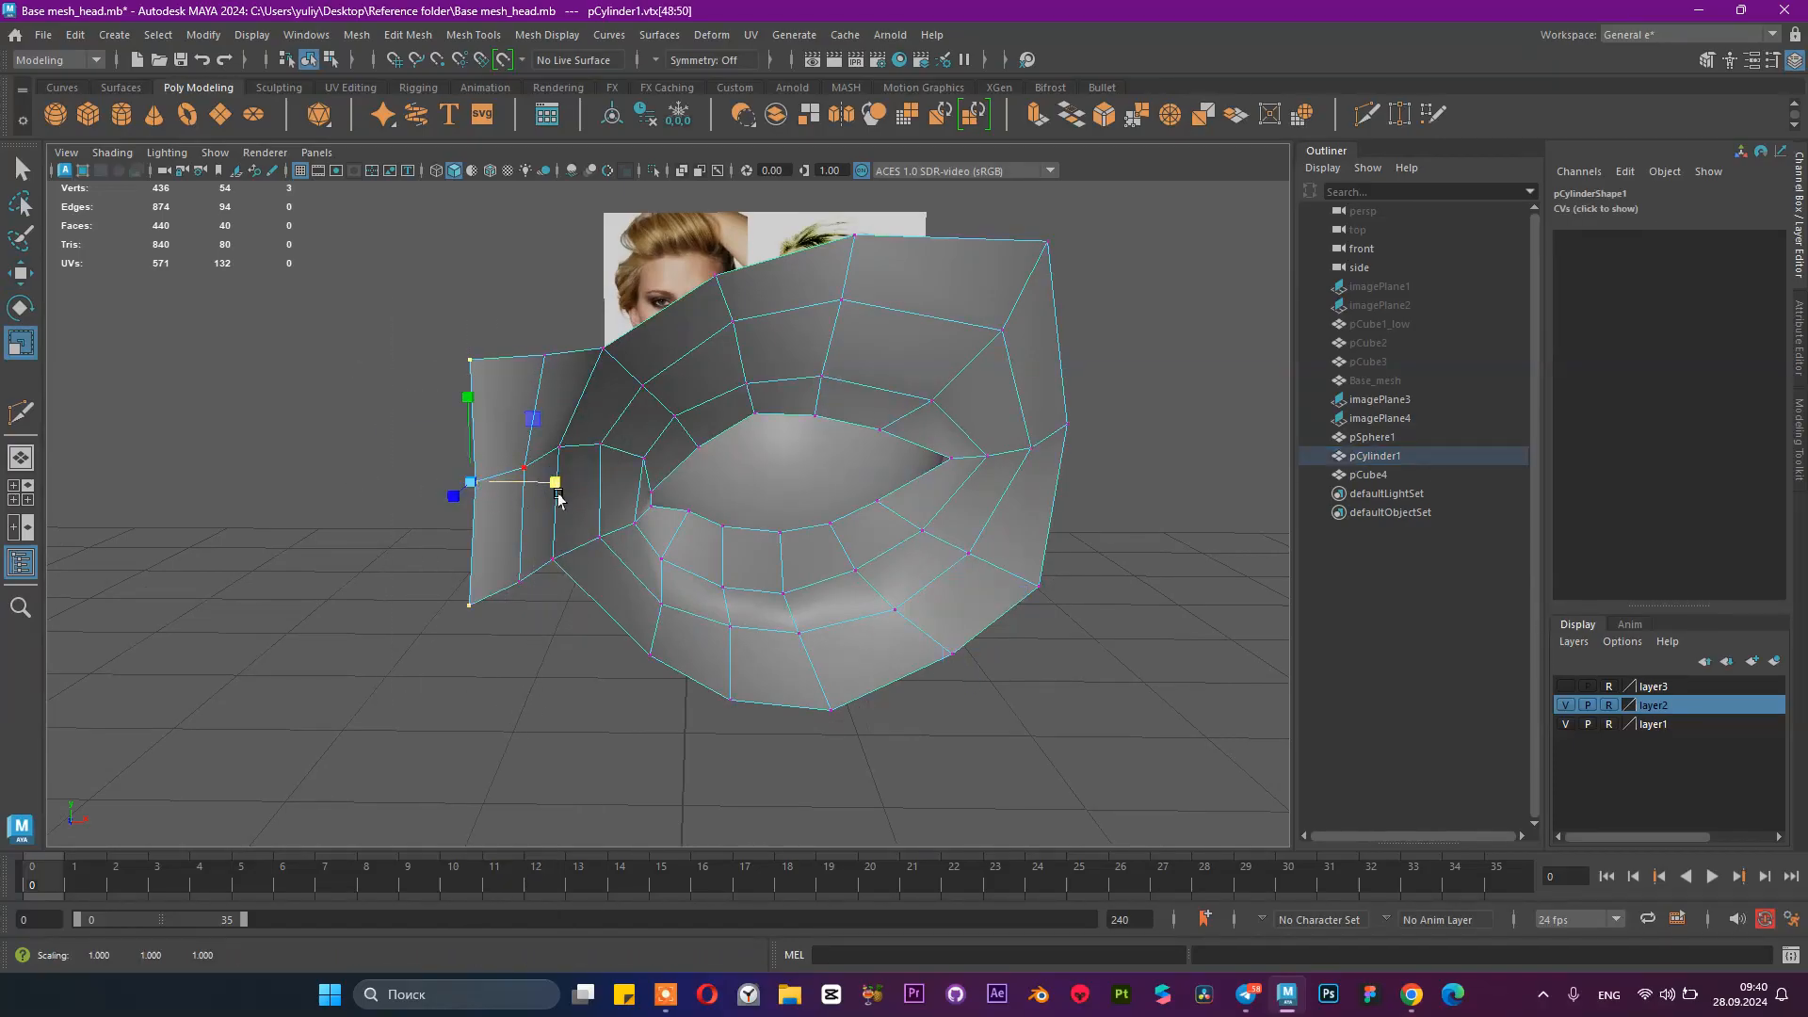
{"action": "right_click_drag", "start_coordinate": [770, 416], "coordinate": [849, 390]}
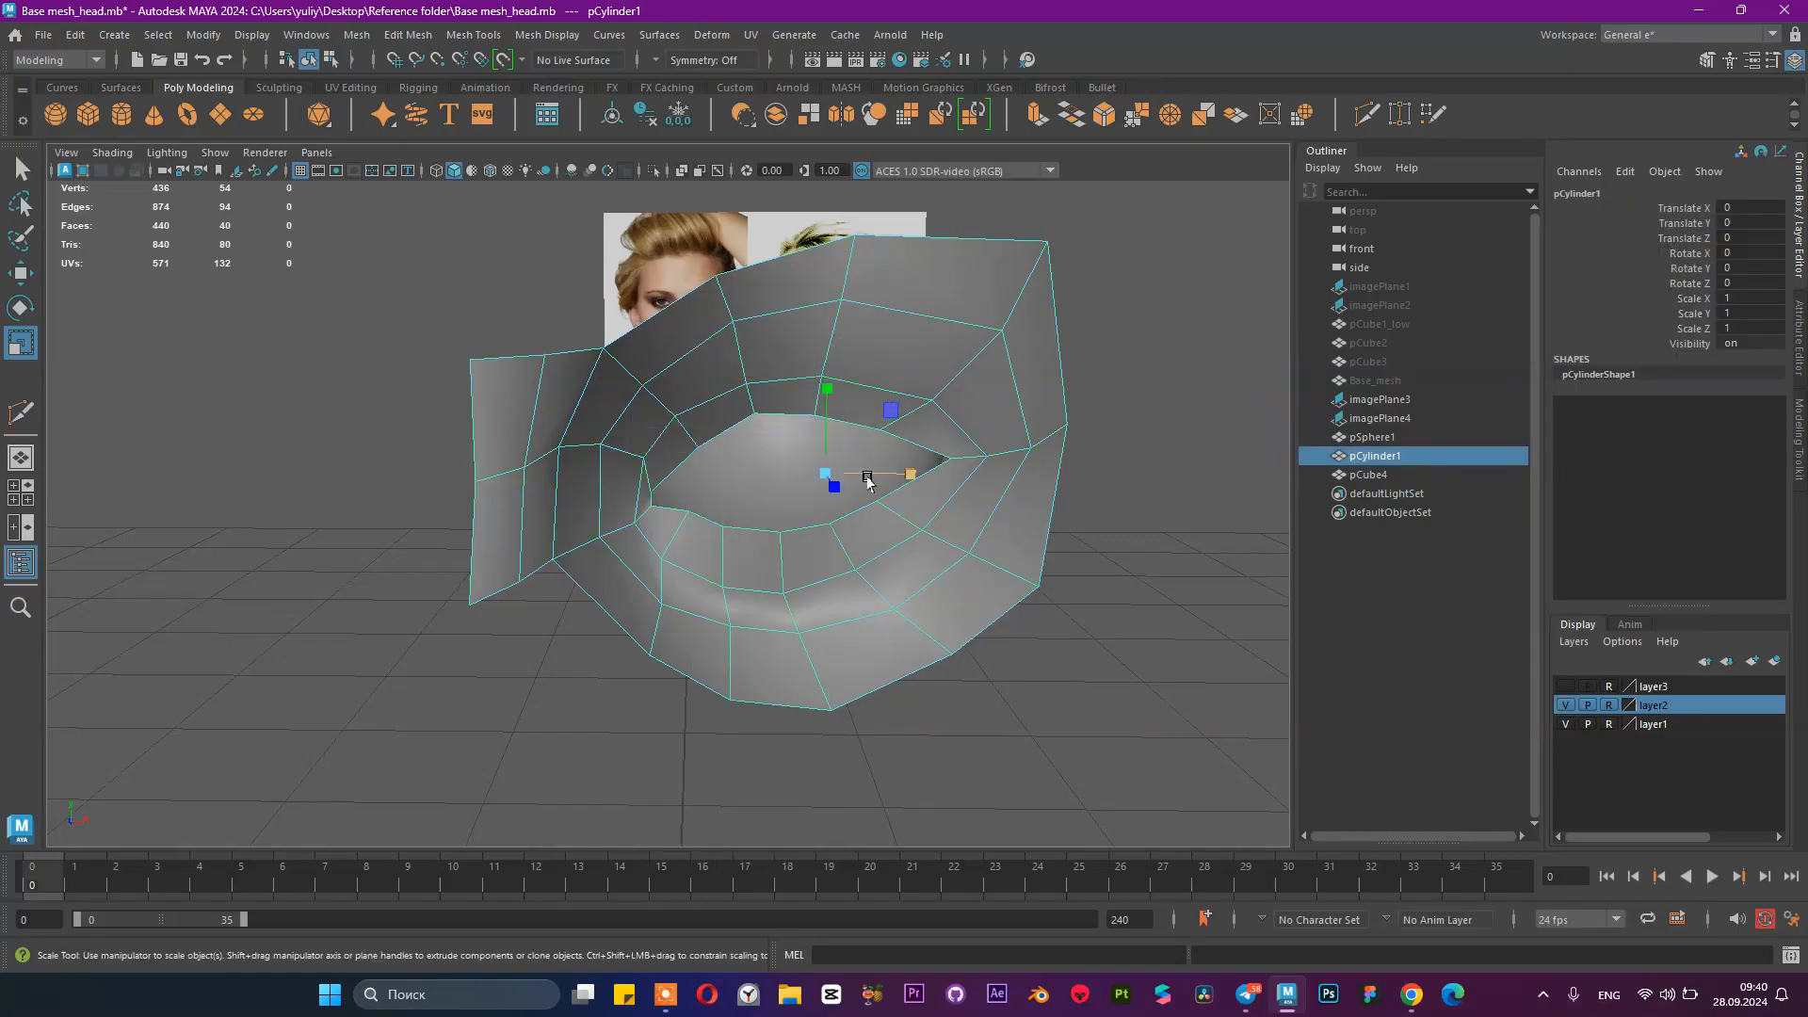
Step: Snap the eye mesh's pivot to the middle vertex of the nose bridge's centre border
{"action": "left_click", "coordinate": [876, 476]}
{"action": "key", "text": "d"}
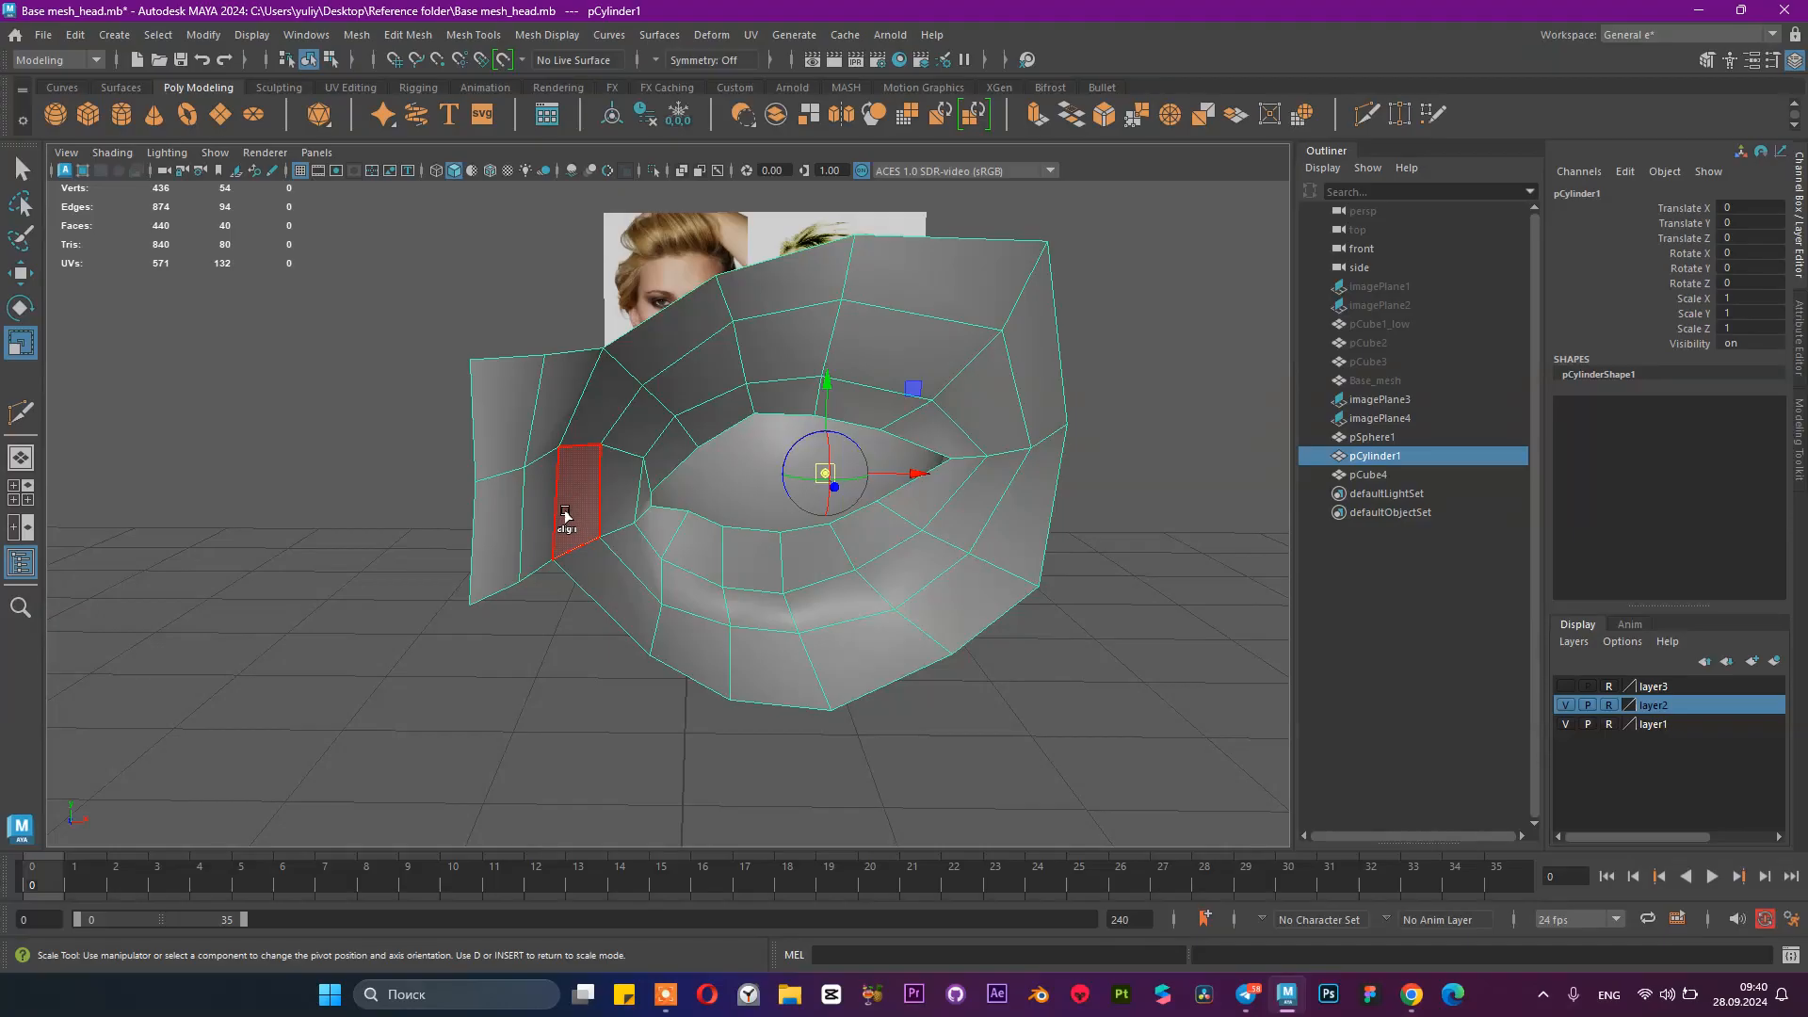
{"action": "key", "text": "v"}
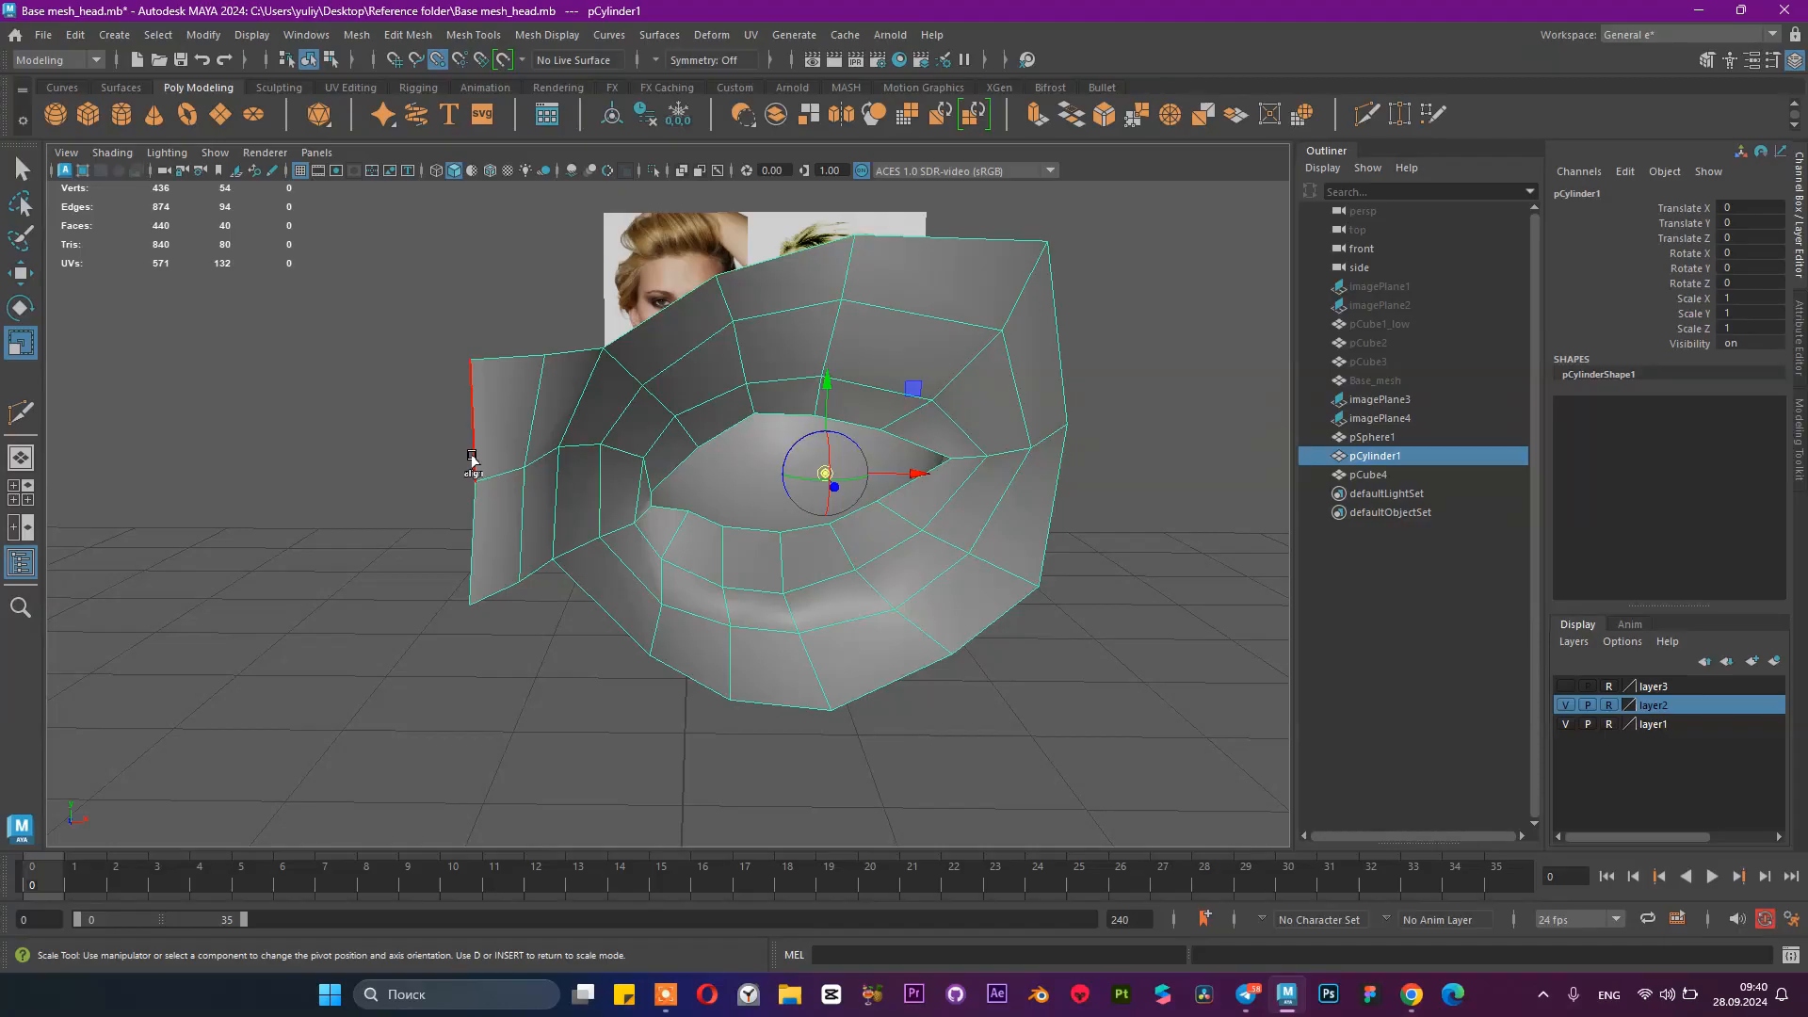
{"action": "left_click_drag", "start_coordinate": [472, 435], "coordinate": [470, 495]}
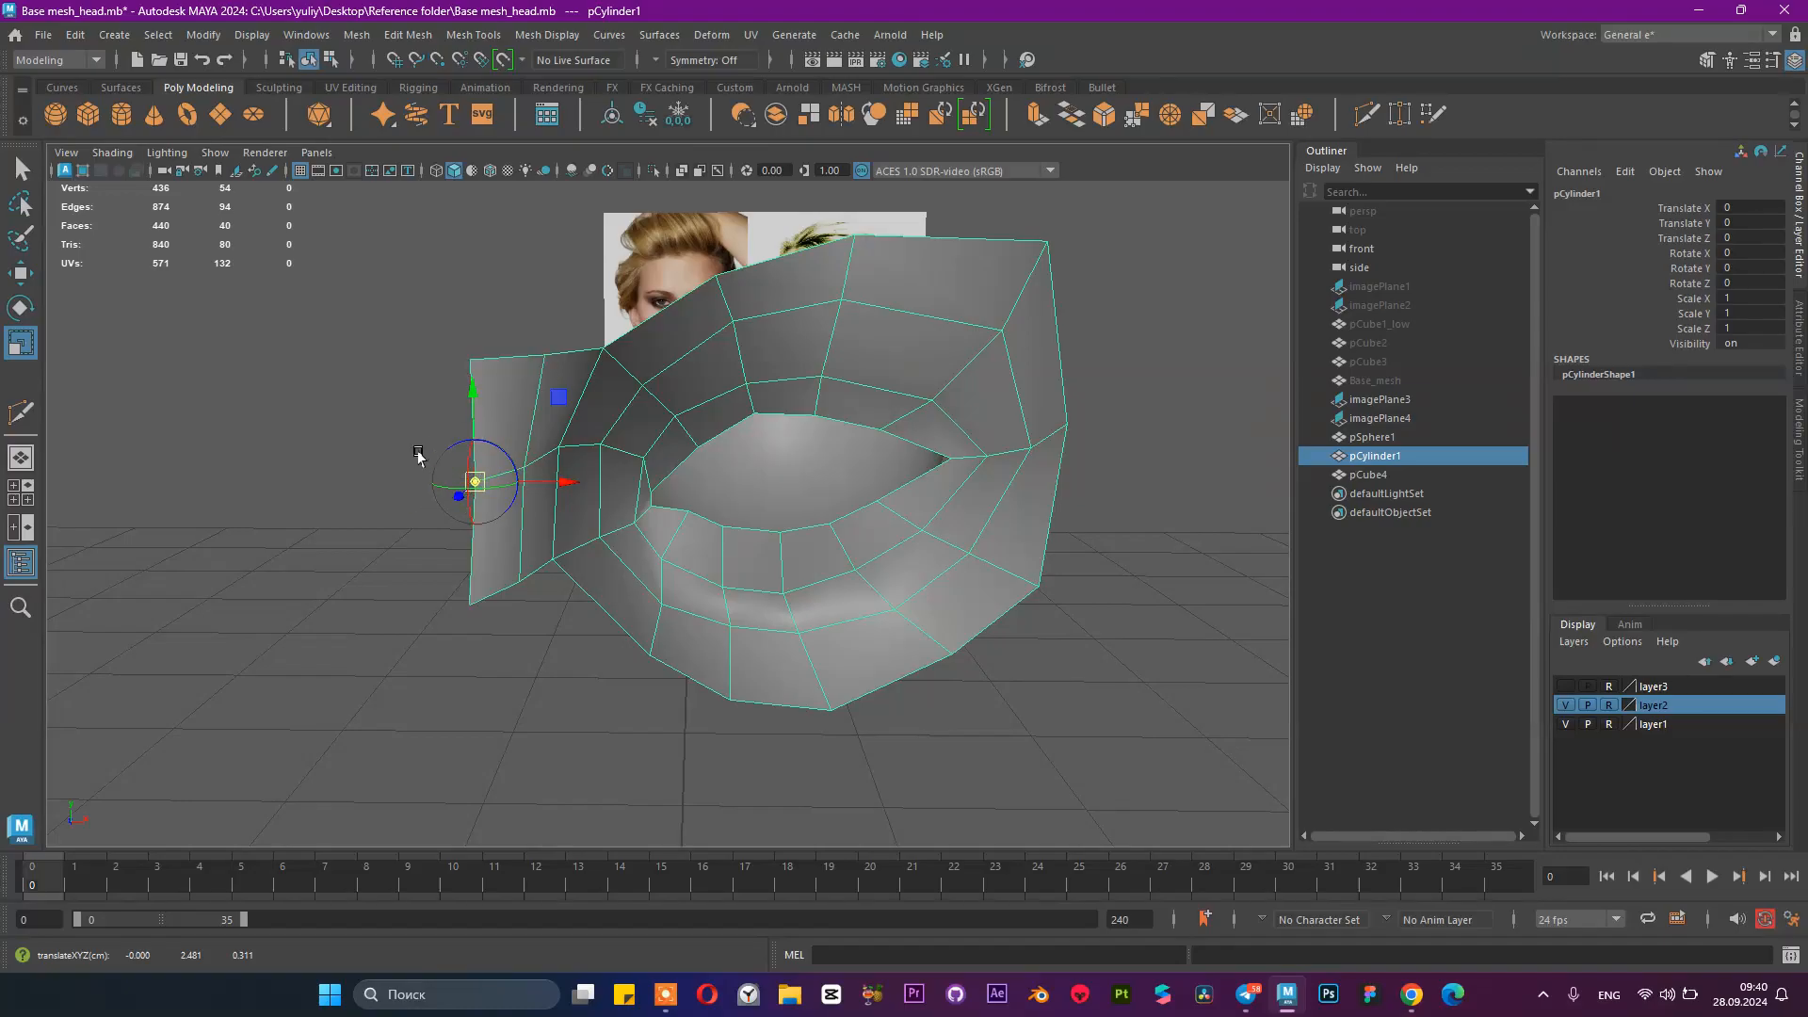
{"action": "key", "text": "r"}
Step: Duplicate the eye mesh and mirror the copy across the nose bridge with a Scale X of -1
{"action": "left_click_drag", "start_coordinate": [506, 485], "coordinate": [569, 500], "text": "alt"}
{"action": "right_click_drag", "start_coordinate": [569, 500], "coordinate": [456, 510], "text": "alt"}
{"action": "left_click_drag", "start_coordinate": [456, 510], "coordinate": [663, 546], "text": "alt"}
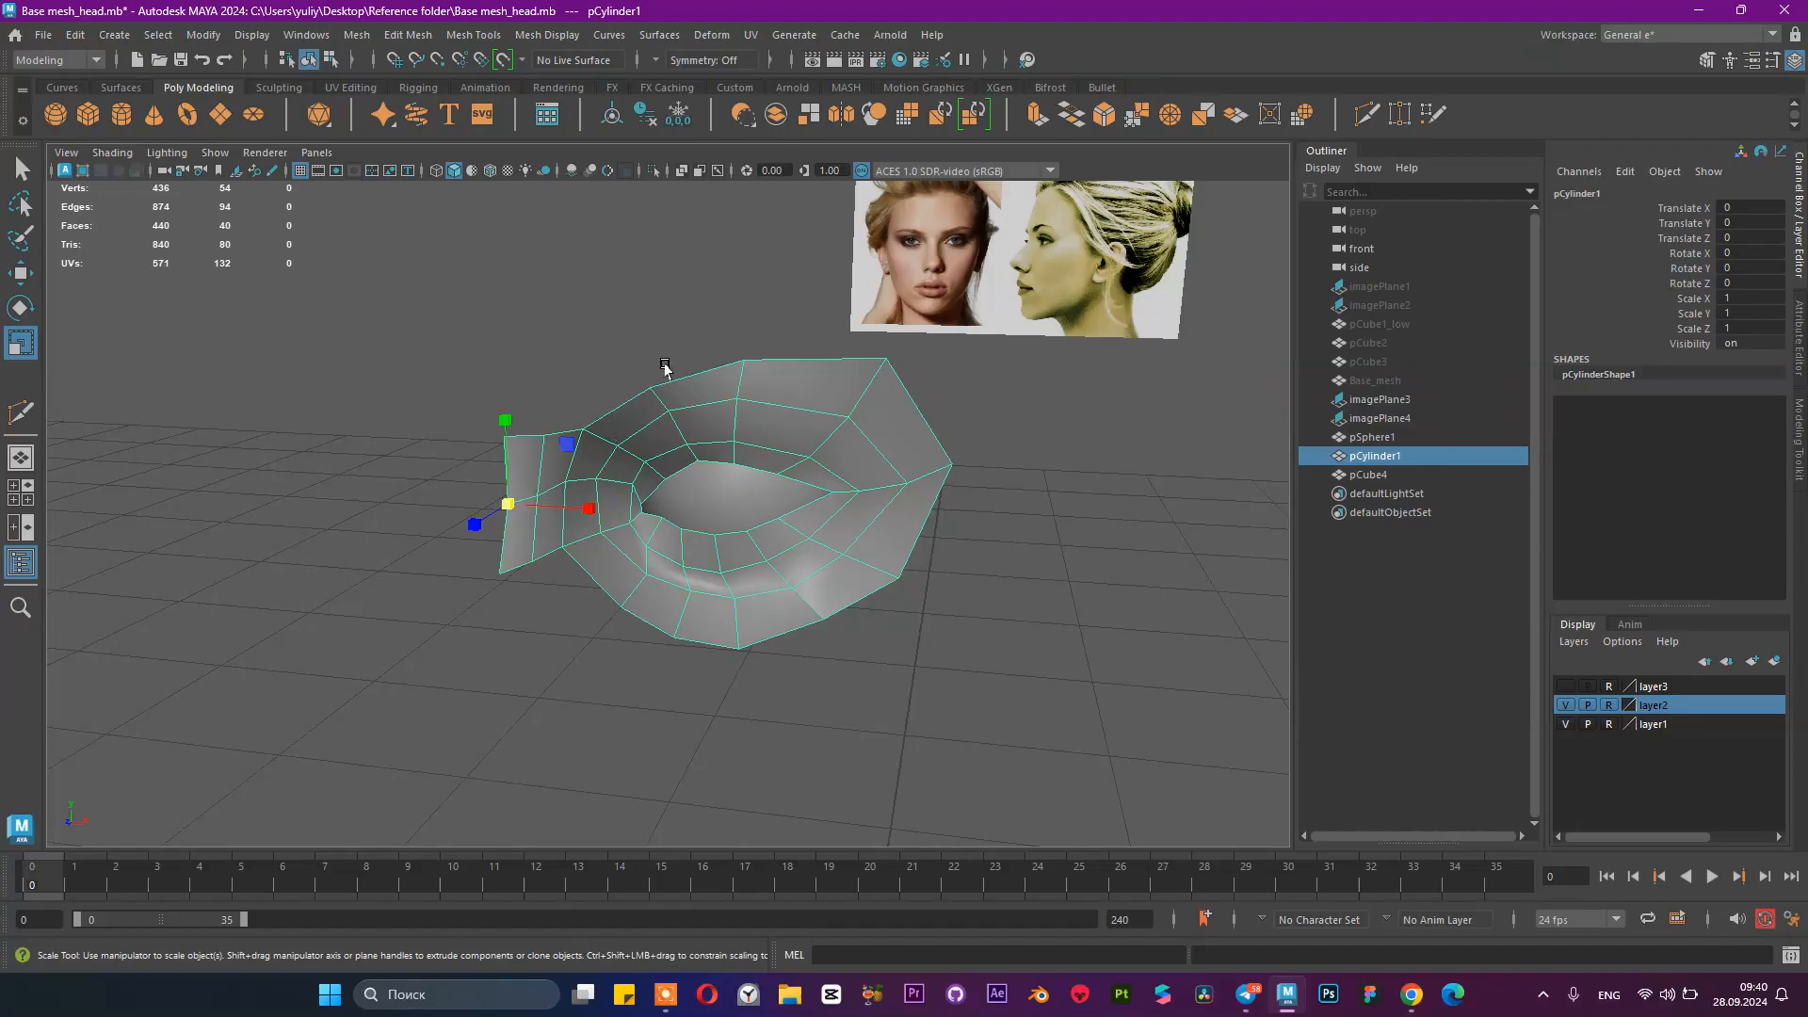
{"action": "key", "text": "ctrl+d"}
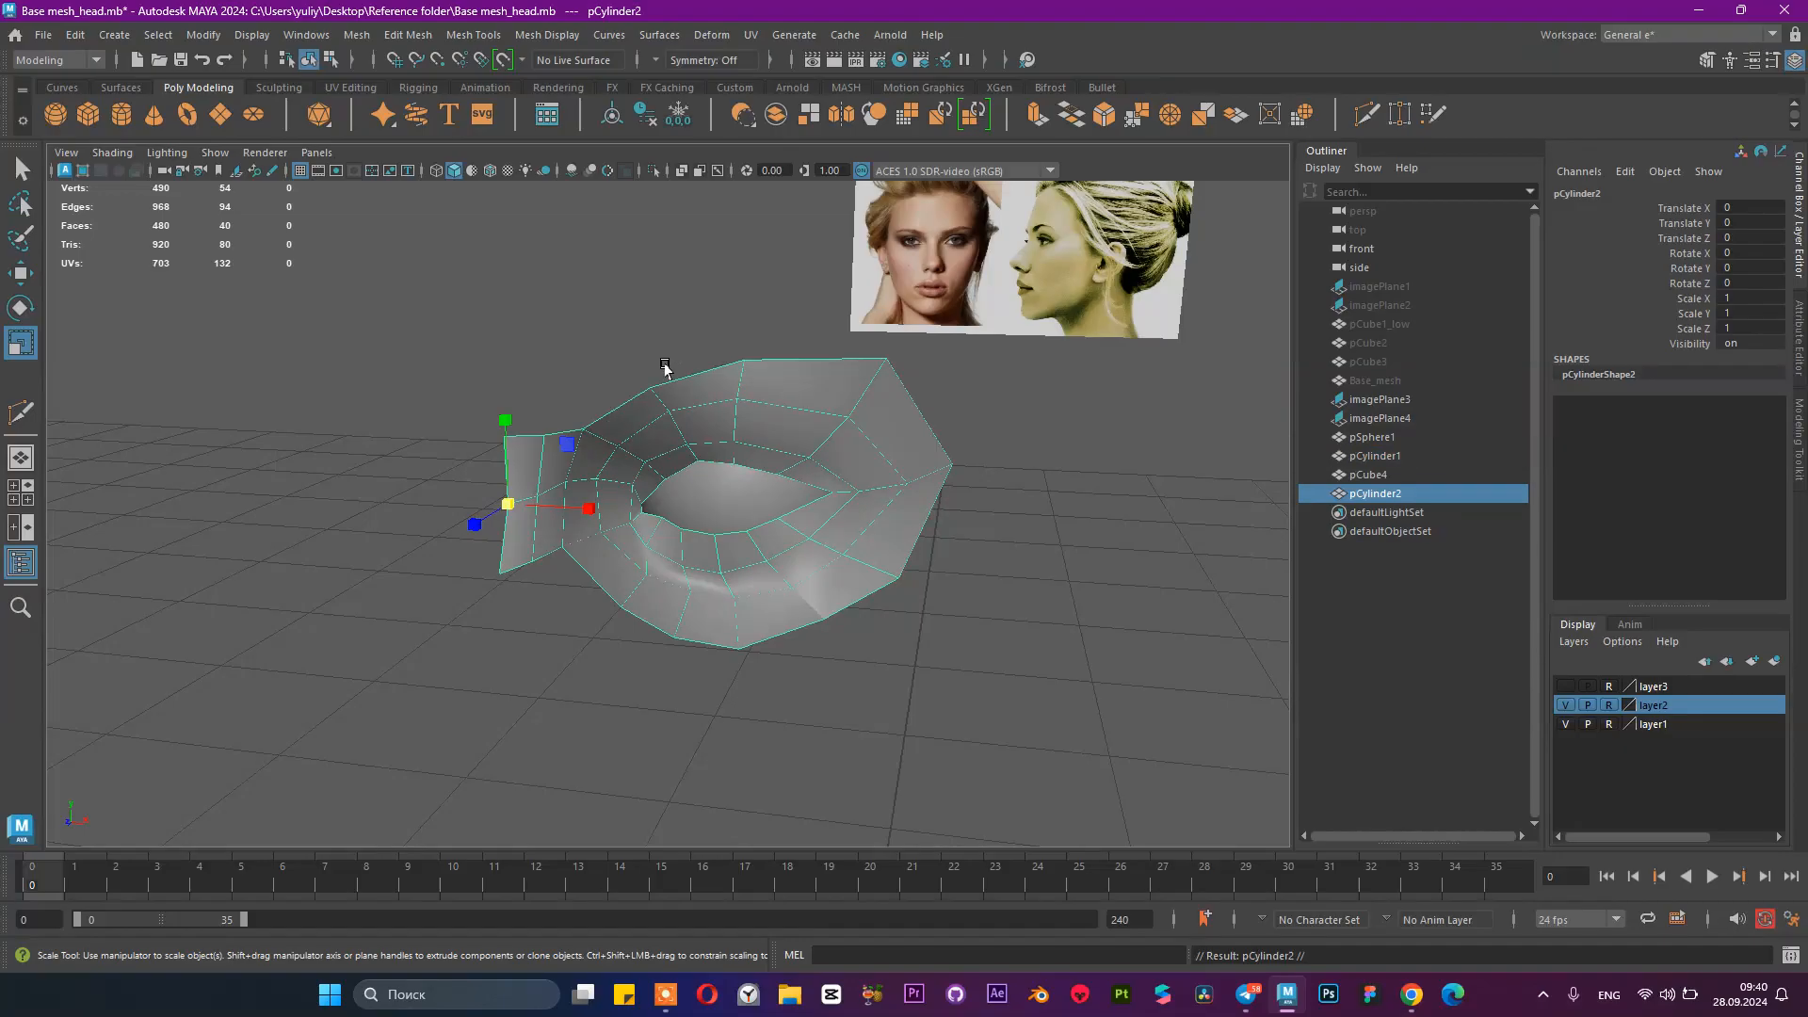
{"action": "double_click", "coordinate": [1737, 297]}
{"action": "key", "text": "Return"}
Step: Freeze the transformations of the mirrored eye mesh
{"action": "scroll", "coordinate": [1167, 557], "scroll_direction": "down", "scroll_amount": 3}
{"action": "left_click_drag", "start_coordinate": [320, 344], "coordinate": [617, 442], "text": "alt"}
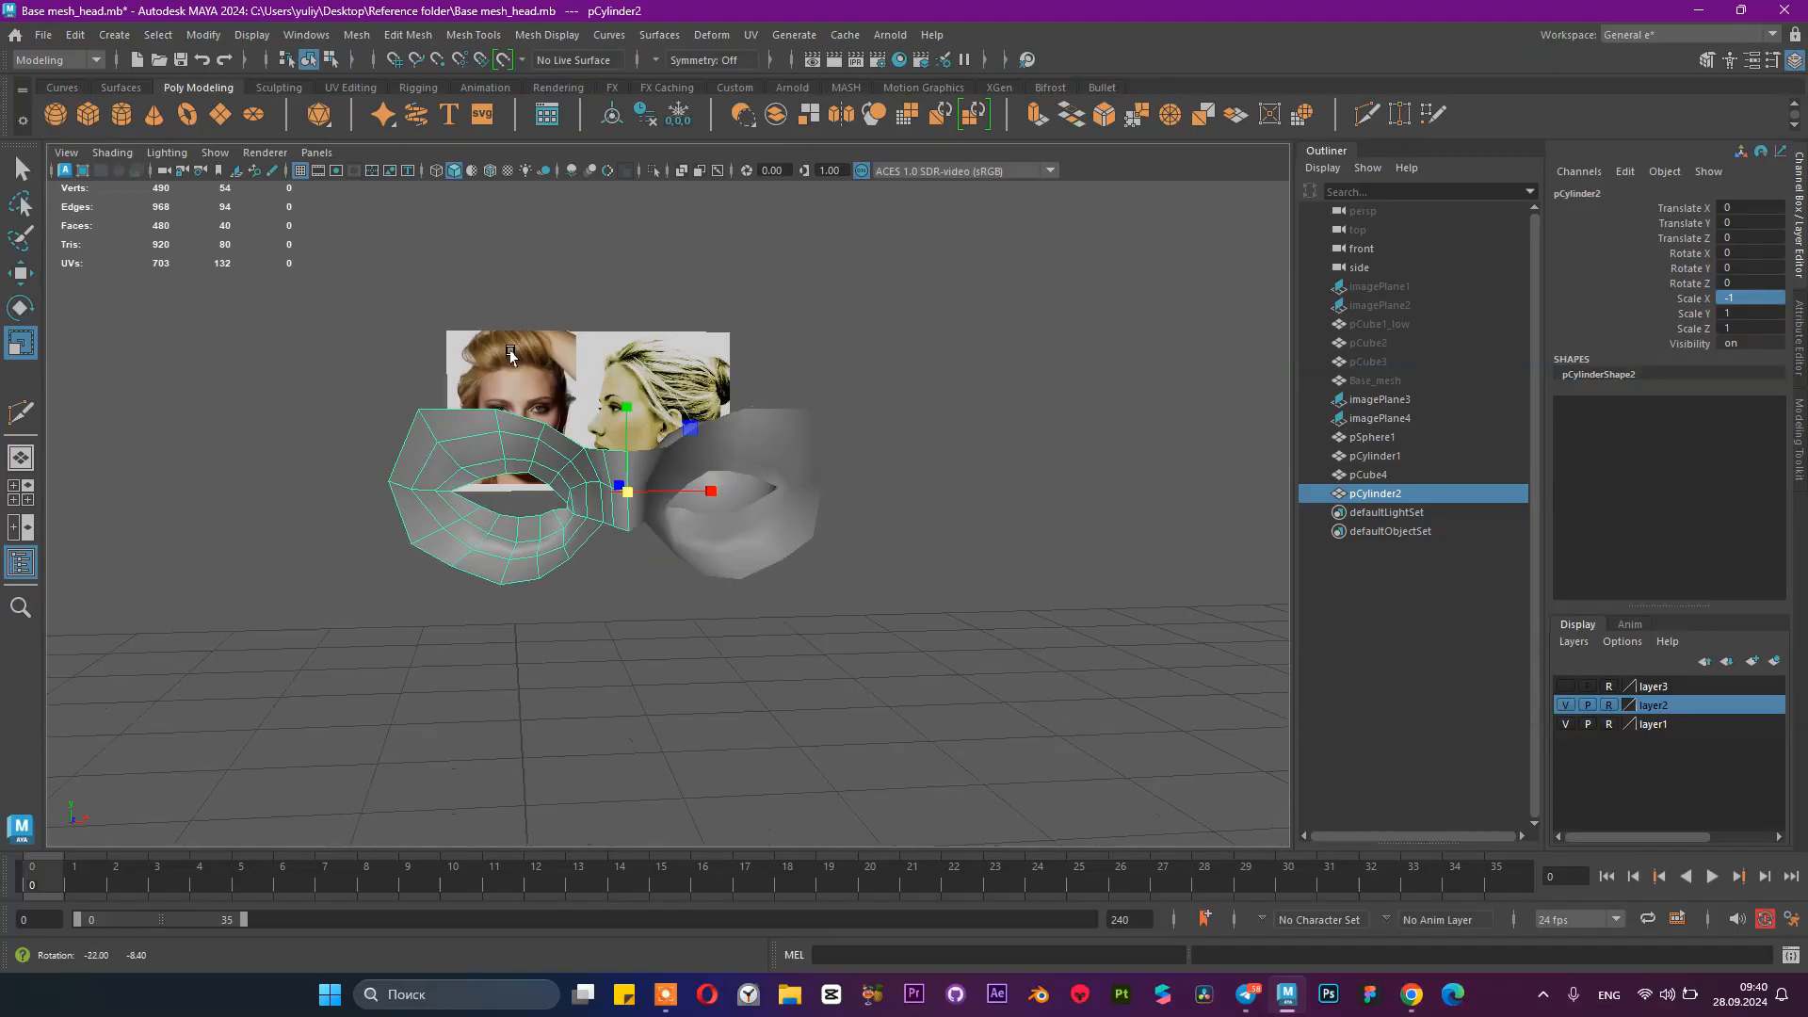
{"action": "scroll", "coordinate": [638, 455], "scroll_direction": "up", "scroll_amount": 3}
{"action": "left_click_drag", "start_coordinate": [810, 471], "coordinate": [613, 490], "text": "alt"}
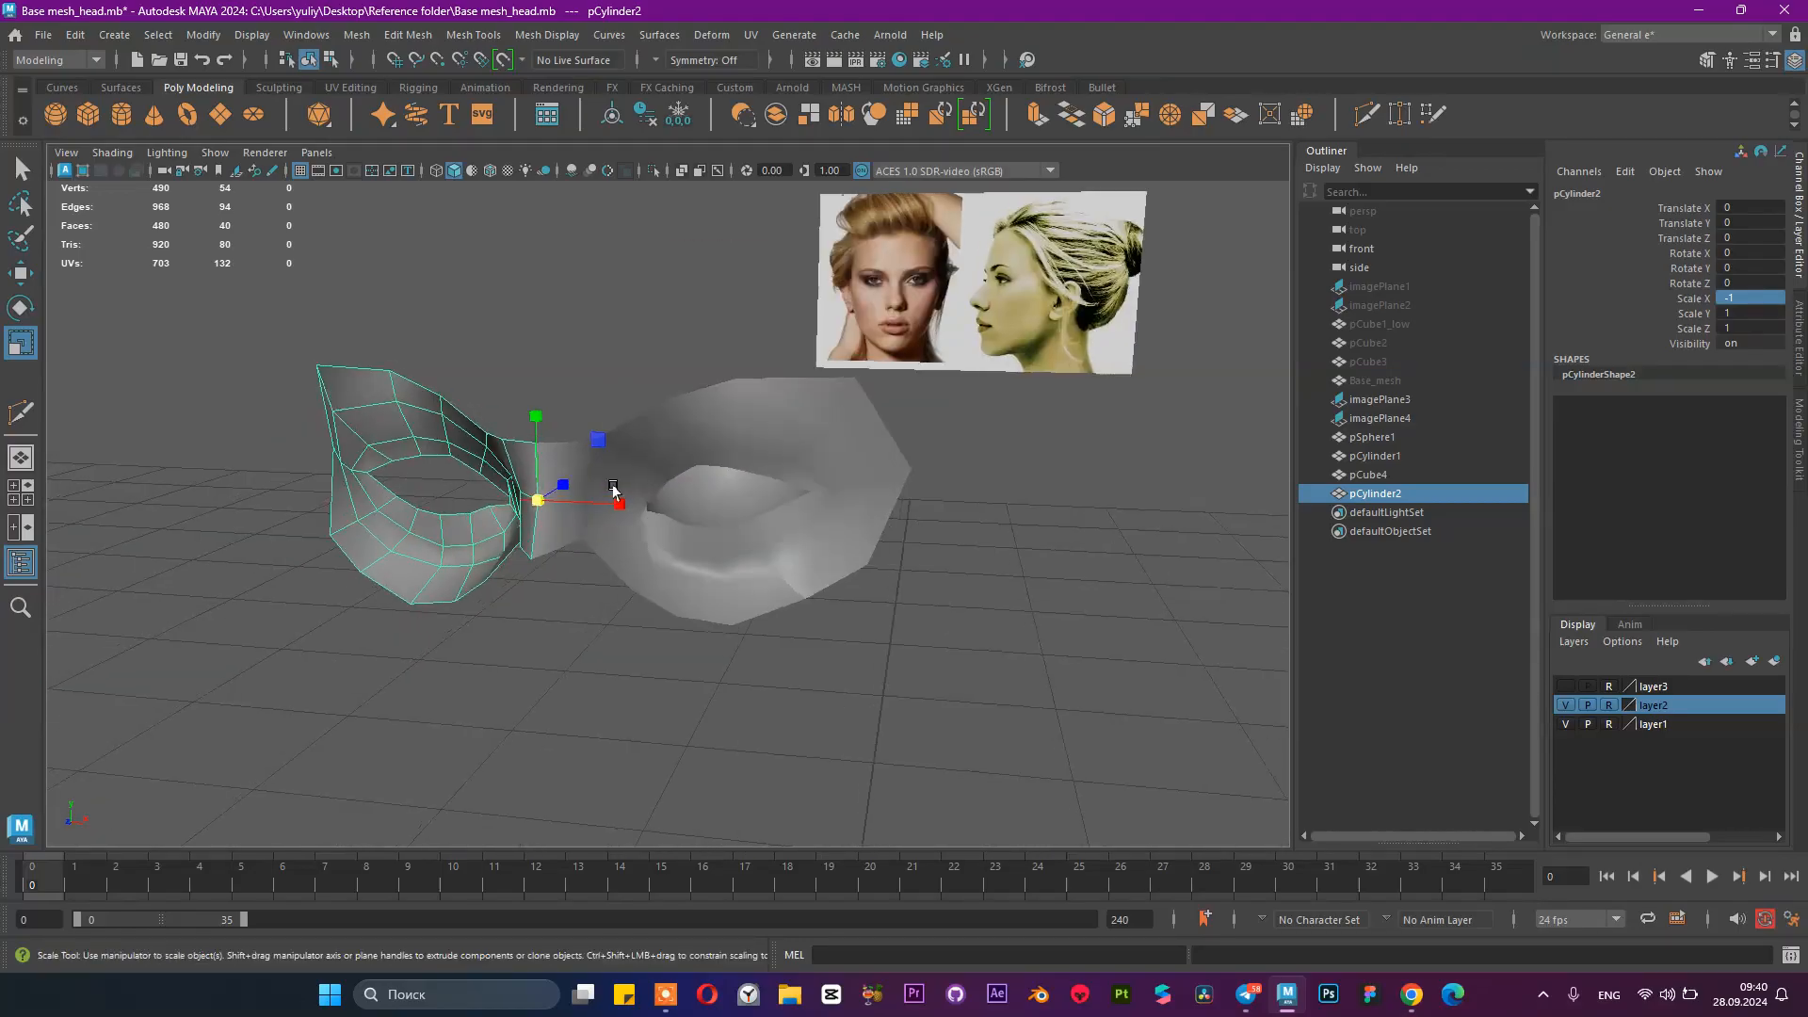
{"action": "left_click", "coordinate": [682, 111]}
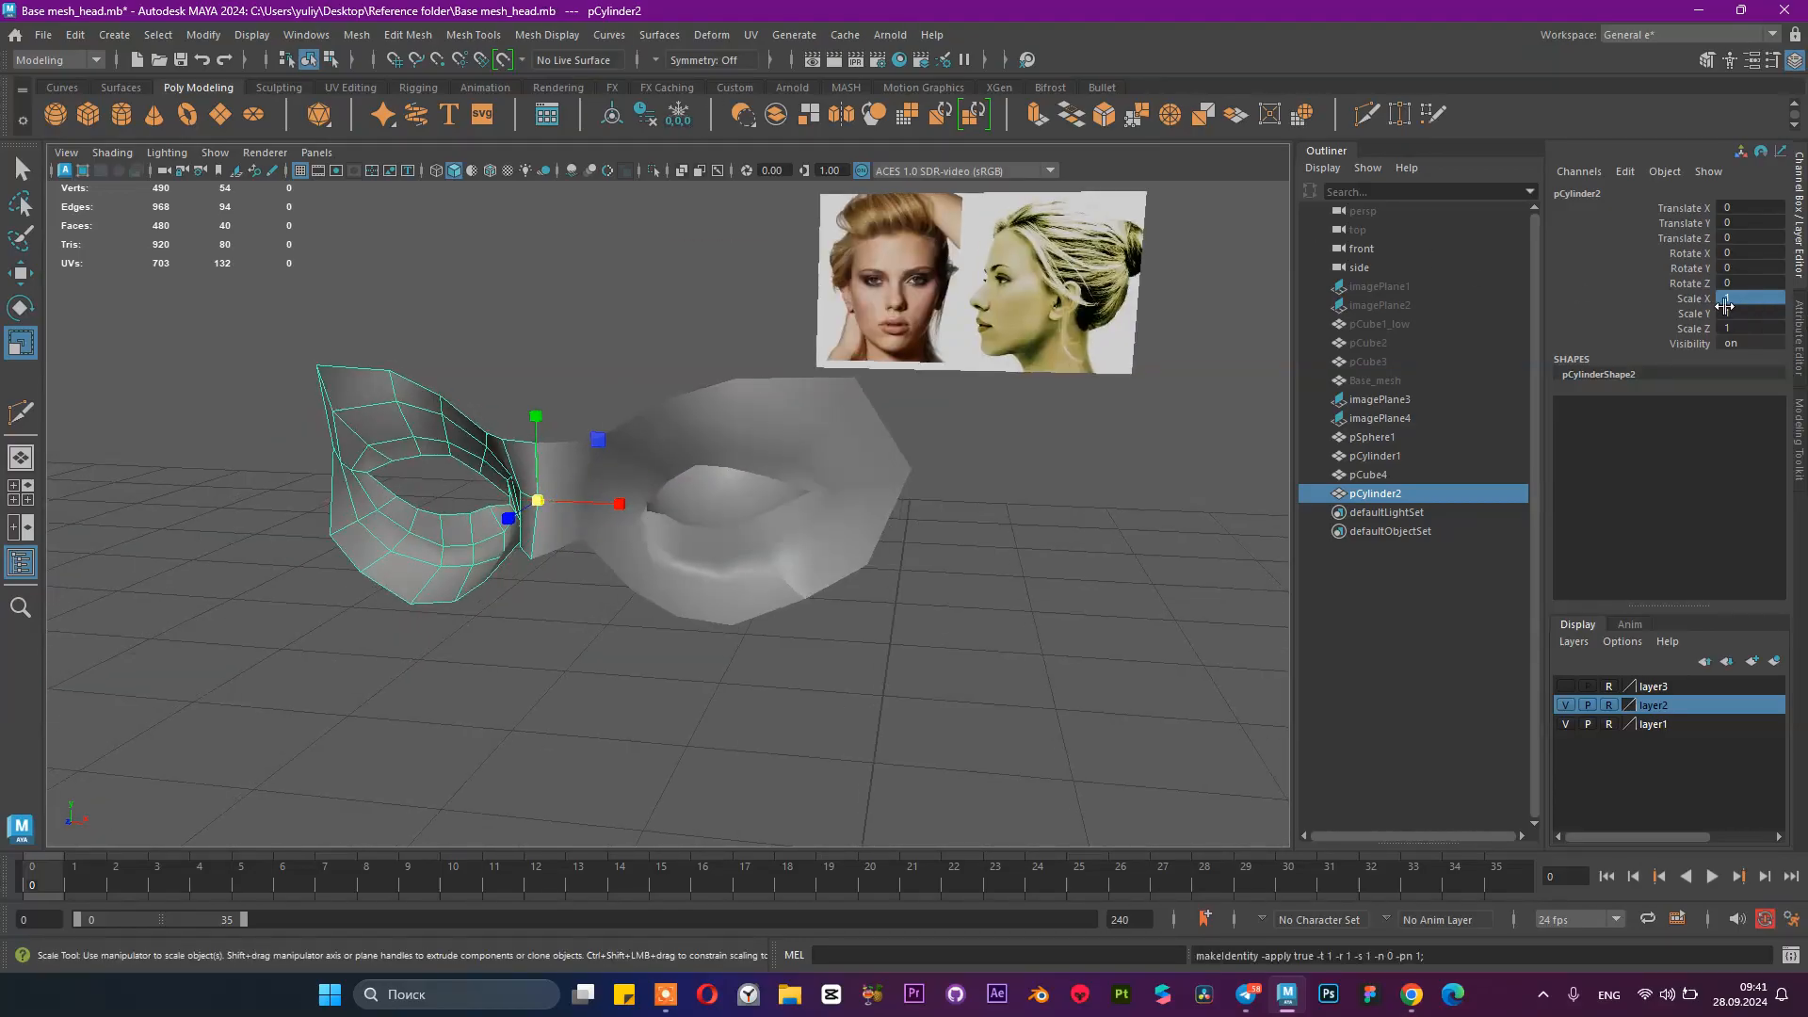
Step: Combine the original and mirrored eye meshes into one object and delete its construction history
{"action": "left_click_drag", "start_coordinate": [649, 421], "coordinate": [589, 473], "text": "alt"}
{"action": "left_click", "coordinate": [738, 415], "text": "shift"}
{"action": "scroll", "coordinate": [748, 471], "scroll_direction": "up", "scroll_amount": 4}
{"action": "scroll", "coordinate": [749, 471], "scroll_direction": "down", "scroll_amount": 4}
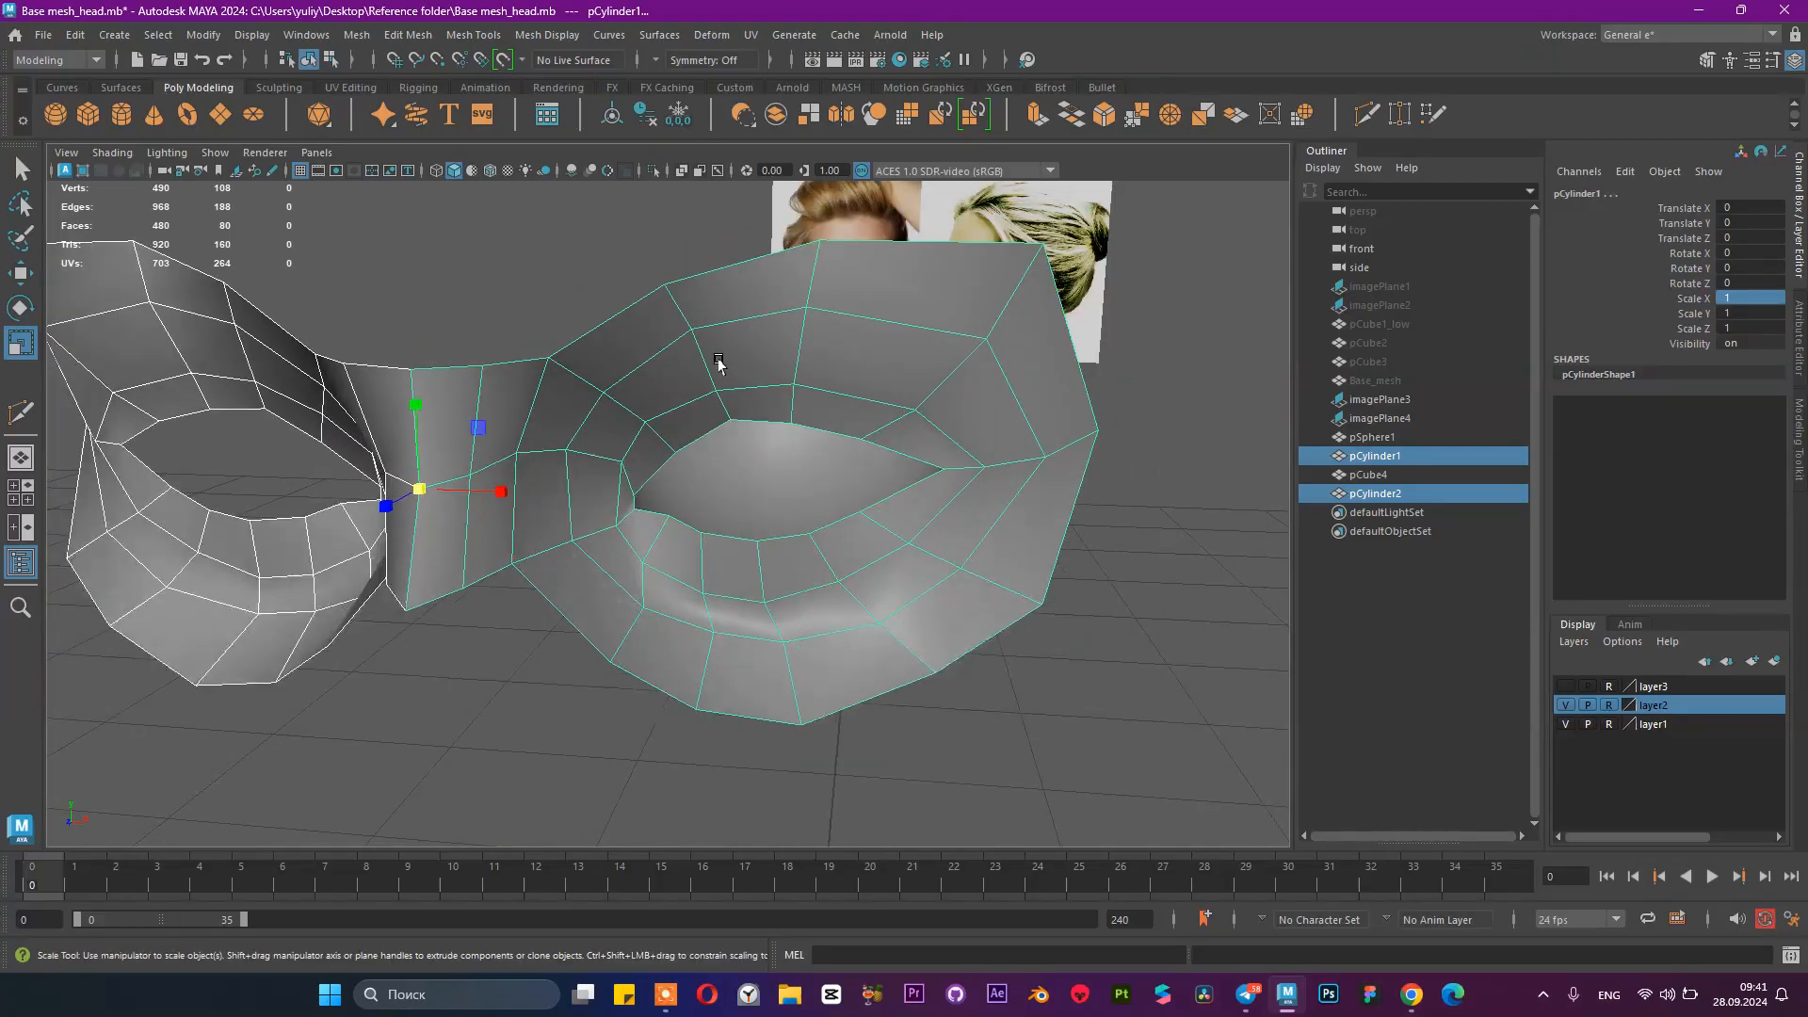
{"action": "left_click", "coordinate": [775, 114]}
{"action": "key", "text": "w"}
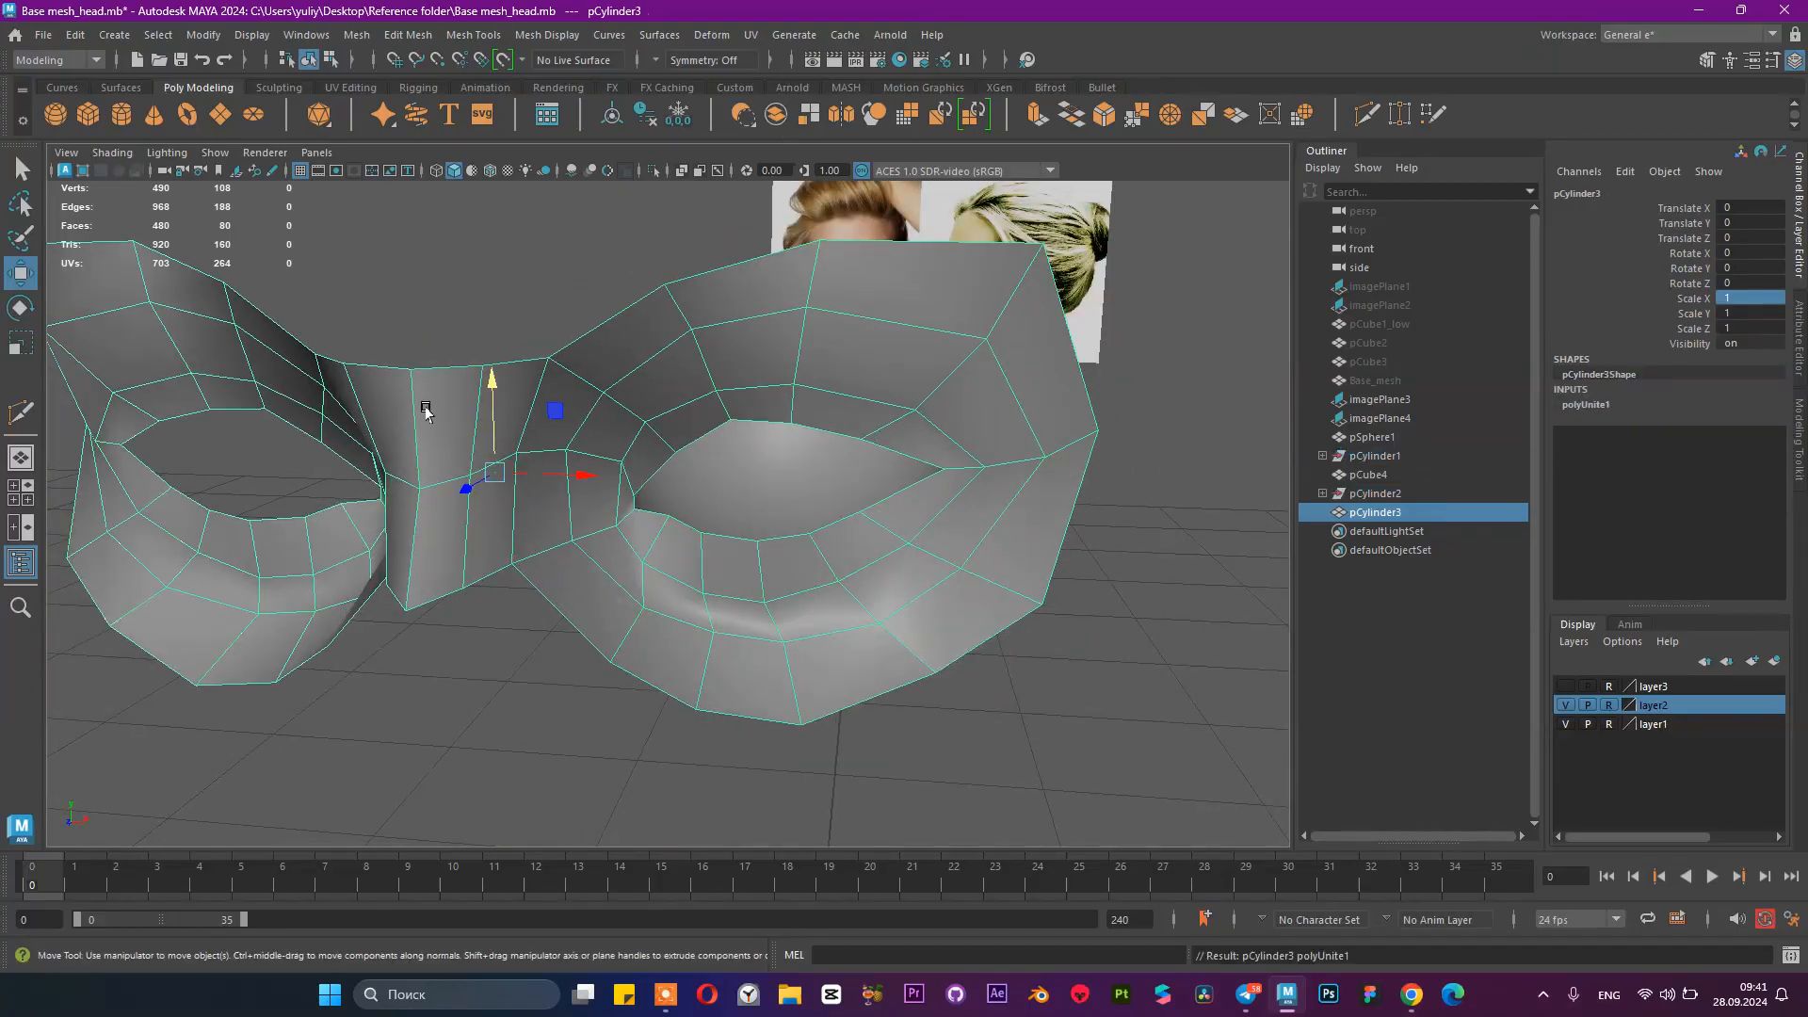
{"action": "left_click", "coordinate": [646, 114]}
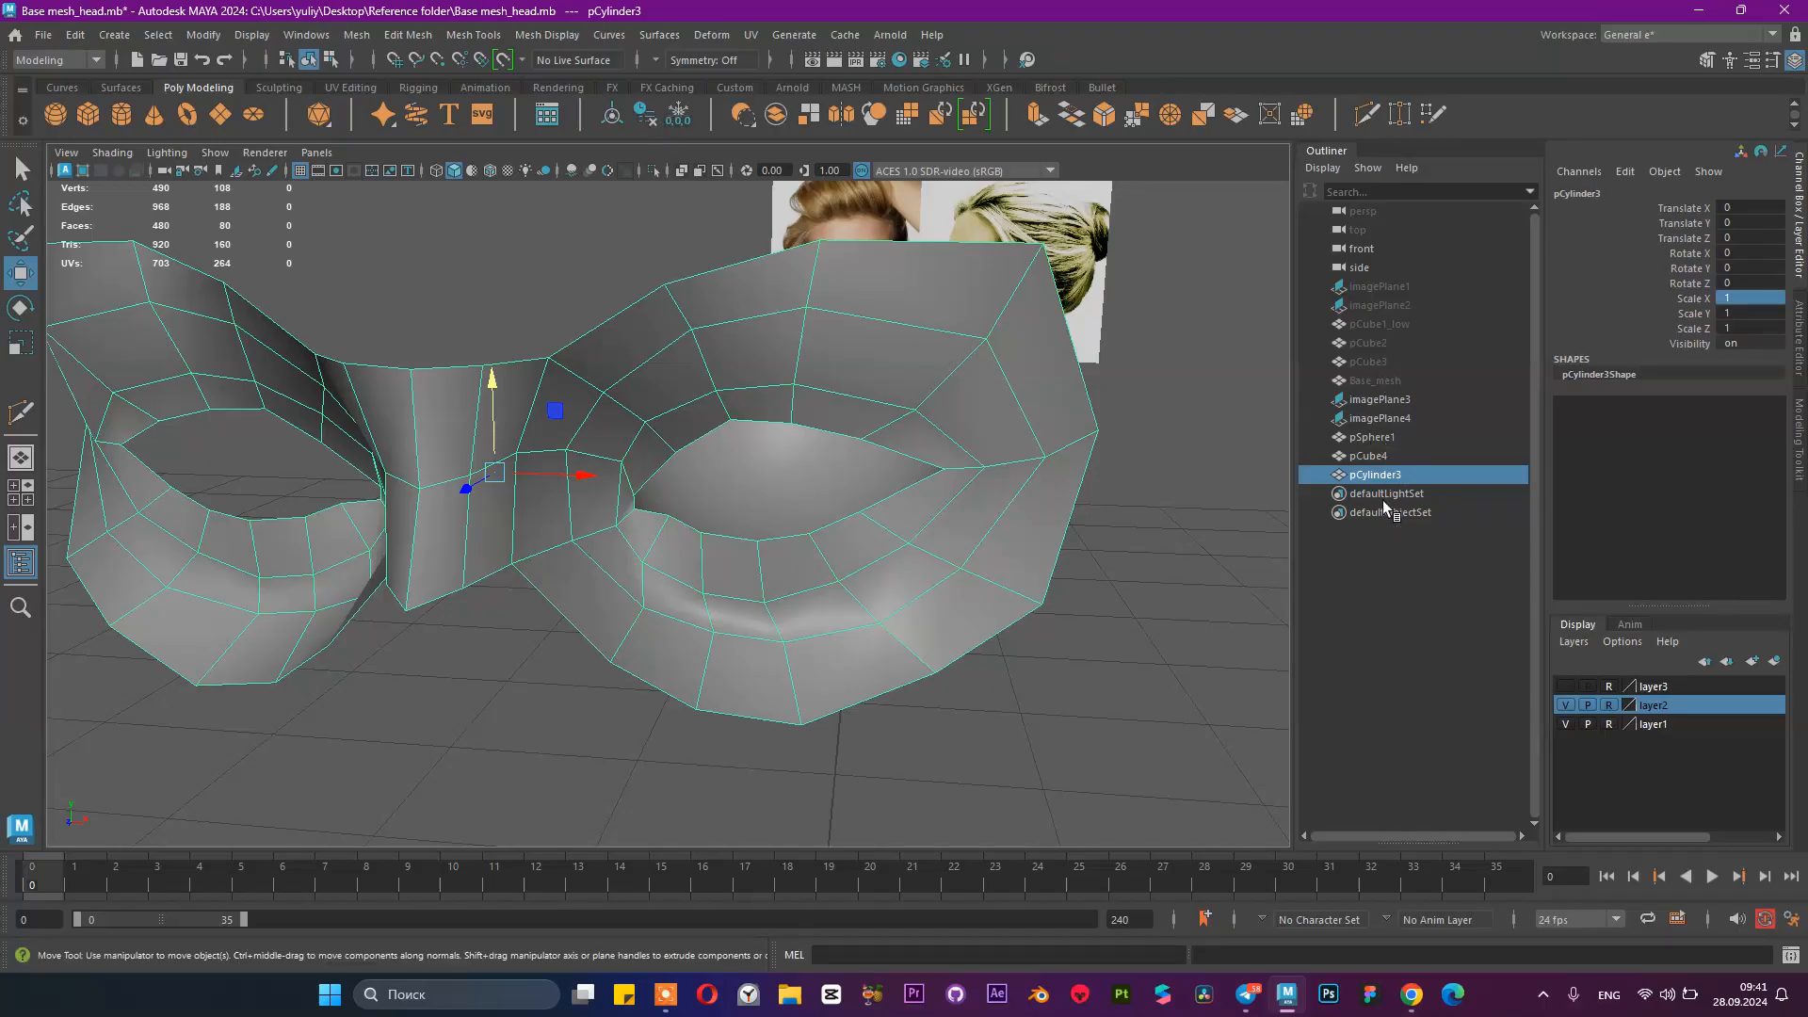
Step: Examine the combined mesh's centre seam at the nose bridge in smooth preview
{"action": "right_click_drag", "start_coordinate": [470, 424], "coordinate": [580, 323]}
{"action": "key", "text": "3"}
{"action": "left_click", "coordinate": [453, 332]}
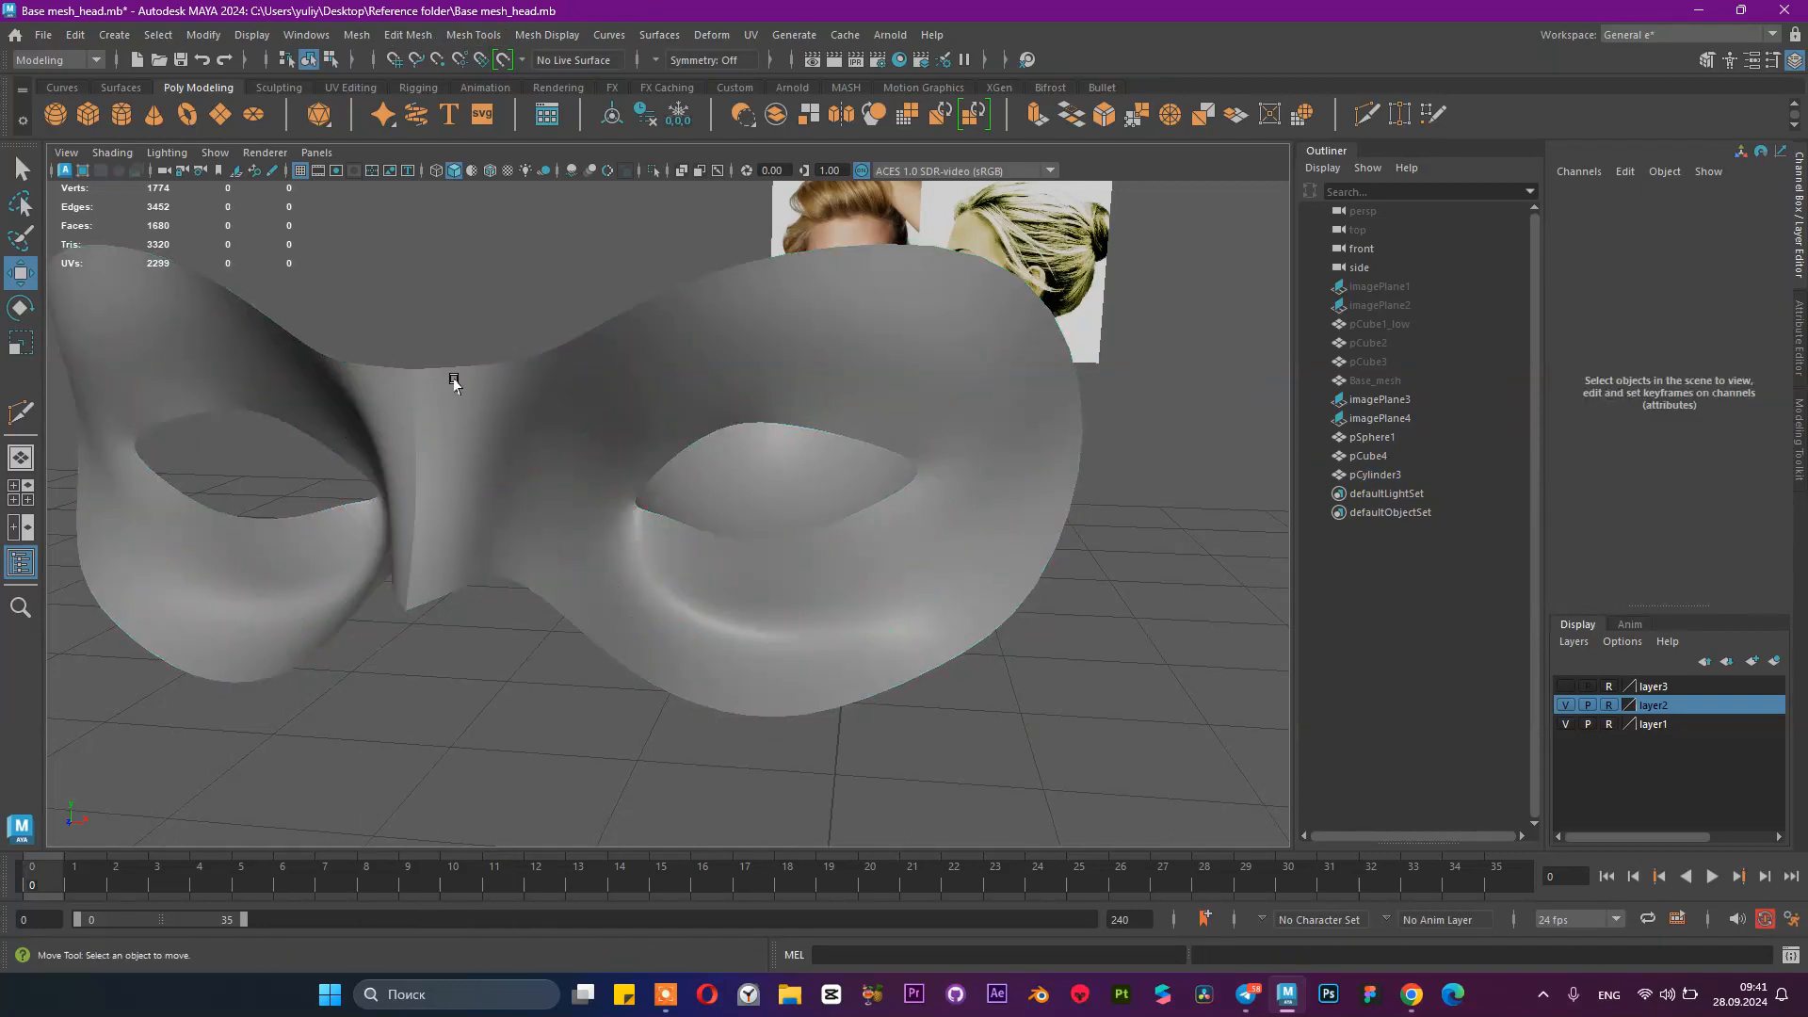
Step: Turn off the smooth preview and merge the combined mesh's vertices with a distance threshold of 0.001
{"action": "left_click", "coordinate": [438, 441]}
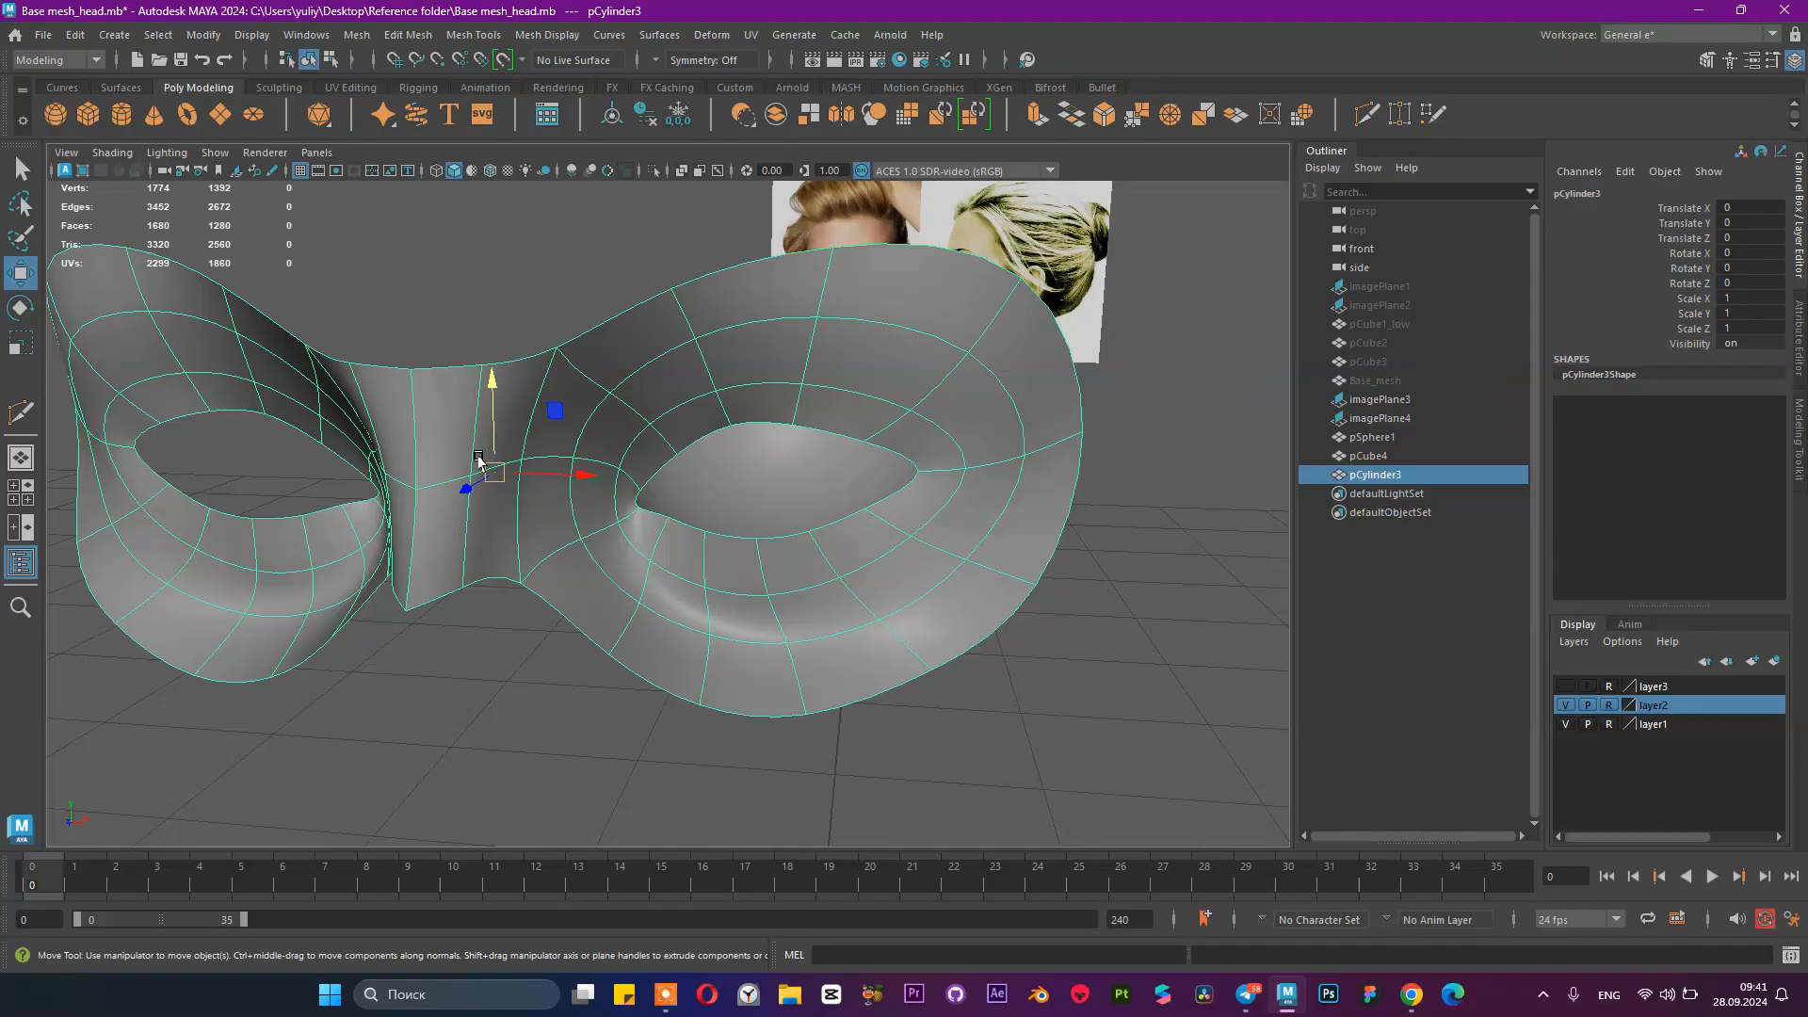
{"action": "key", "text": "1"}
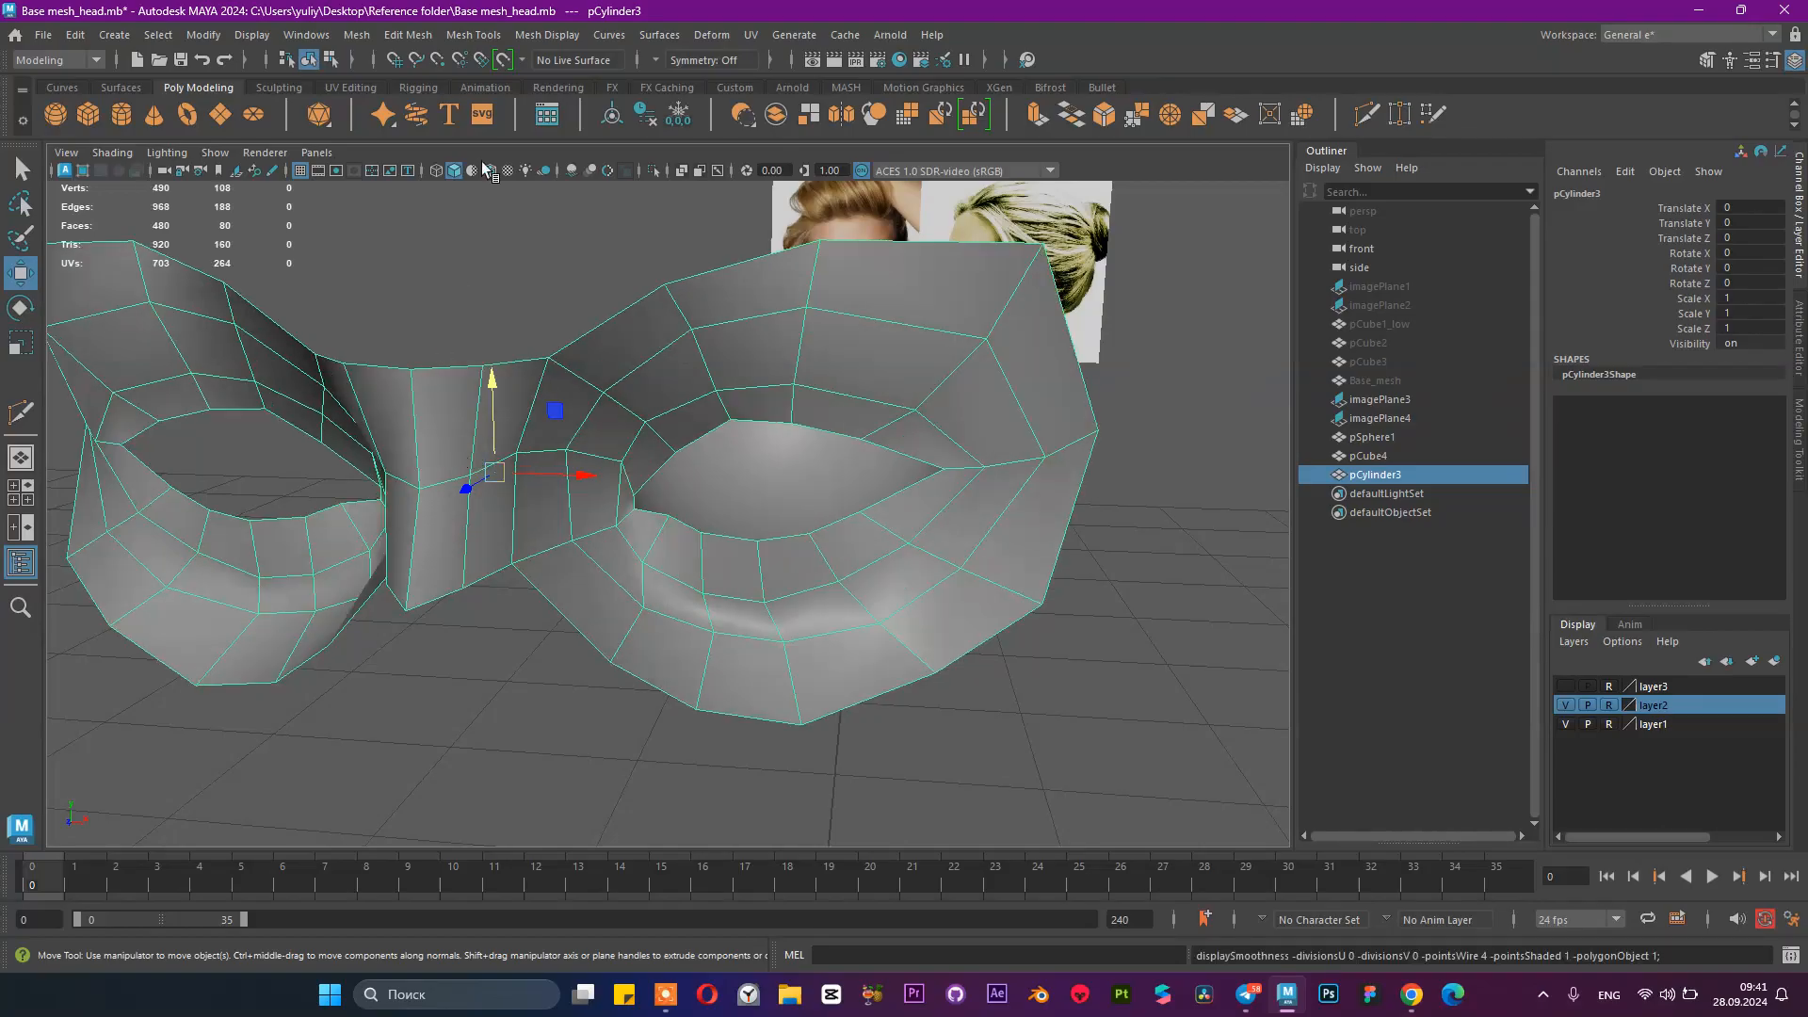
{"action": "left_click", "coordinate": [408, 34]}
{"action": "left_click", "coordinate": [542, 237]}
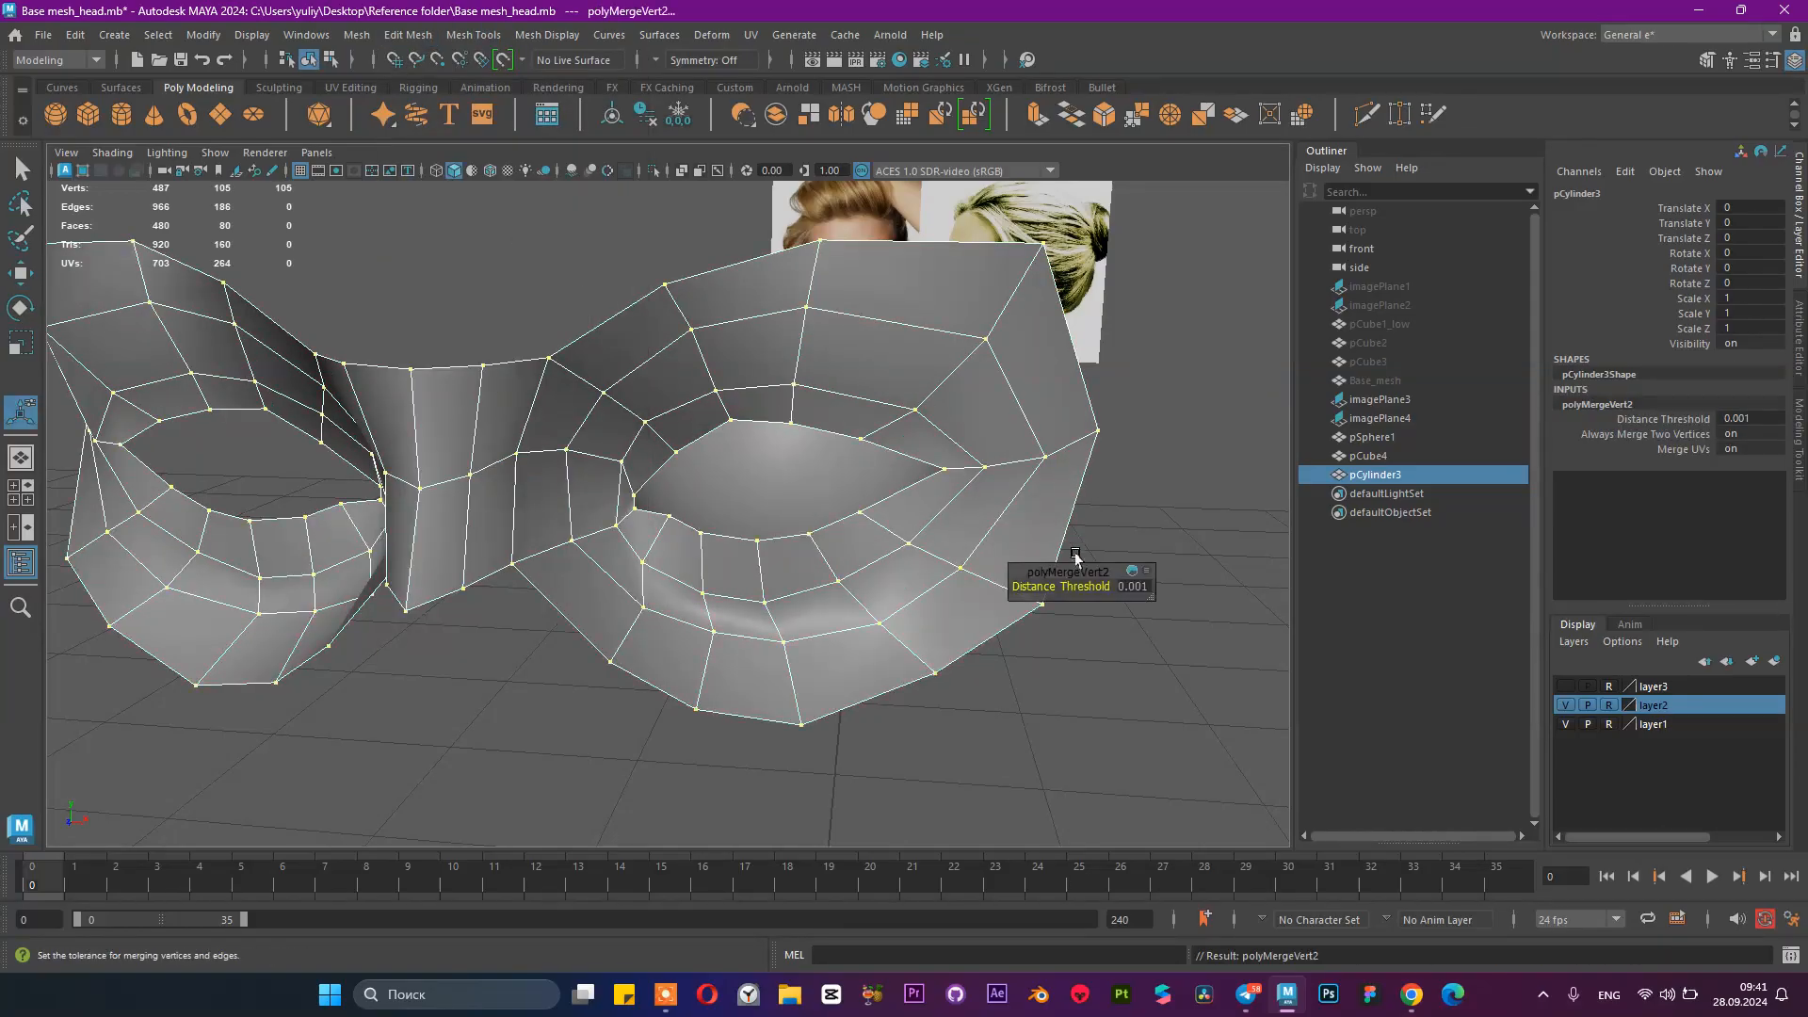
Step: Examine the merged mesh's surface around the nose bridge in smooth preview and restore the unsmoothed display
{"action": "key", "text": "q"}
{"action": "left_click", "coordinate": [546, 288]}
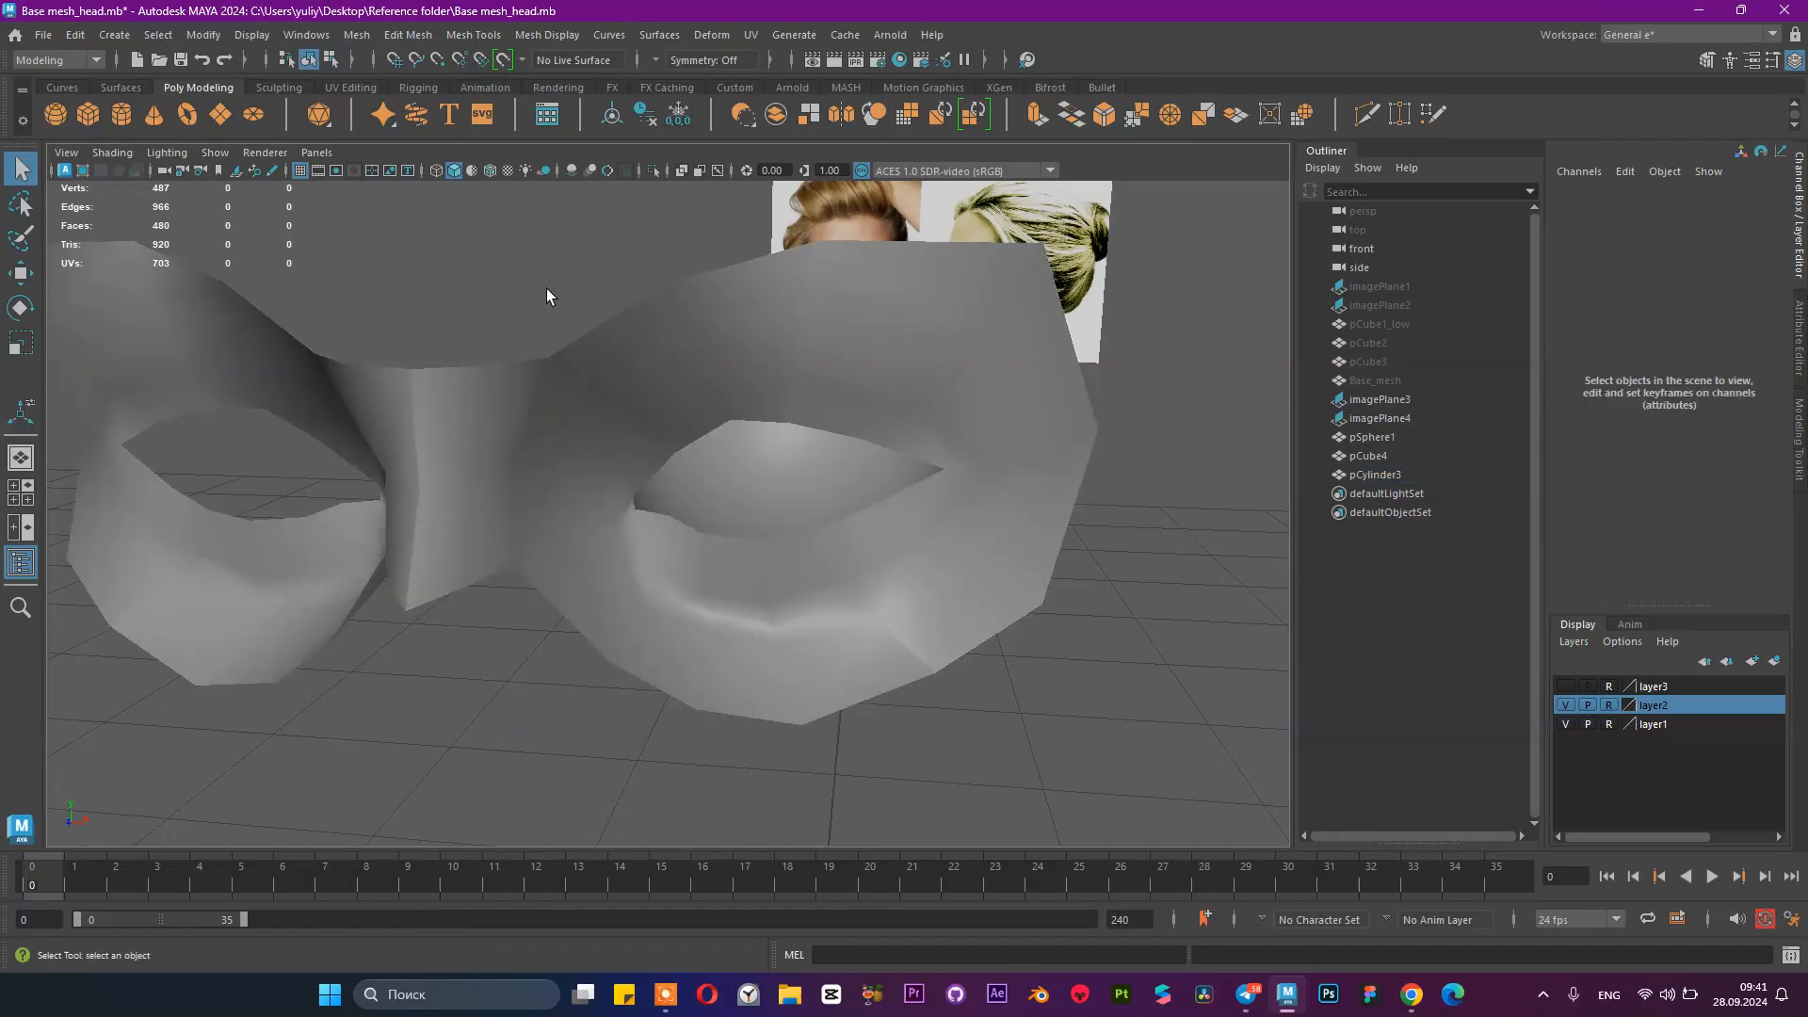
{"action": "left_click", "coordinate": [506, 404]}
{"action": "key", "text": "3"}
{"action": "left_click", "coordinate": [531, 286]}
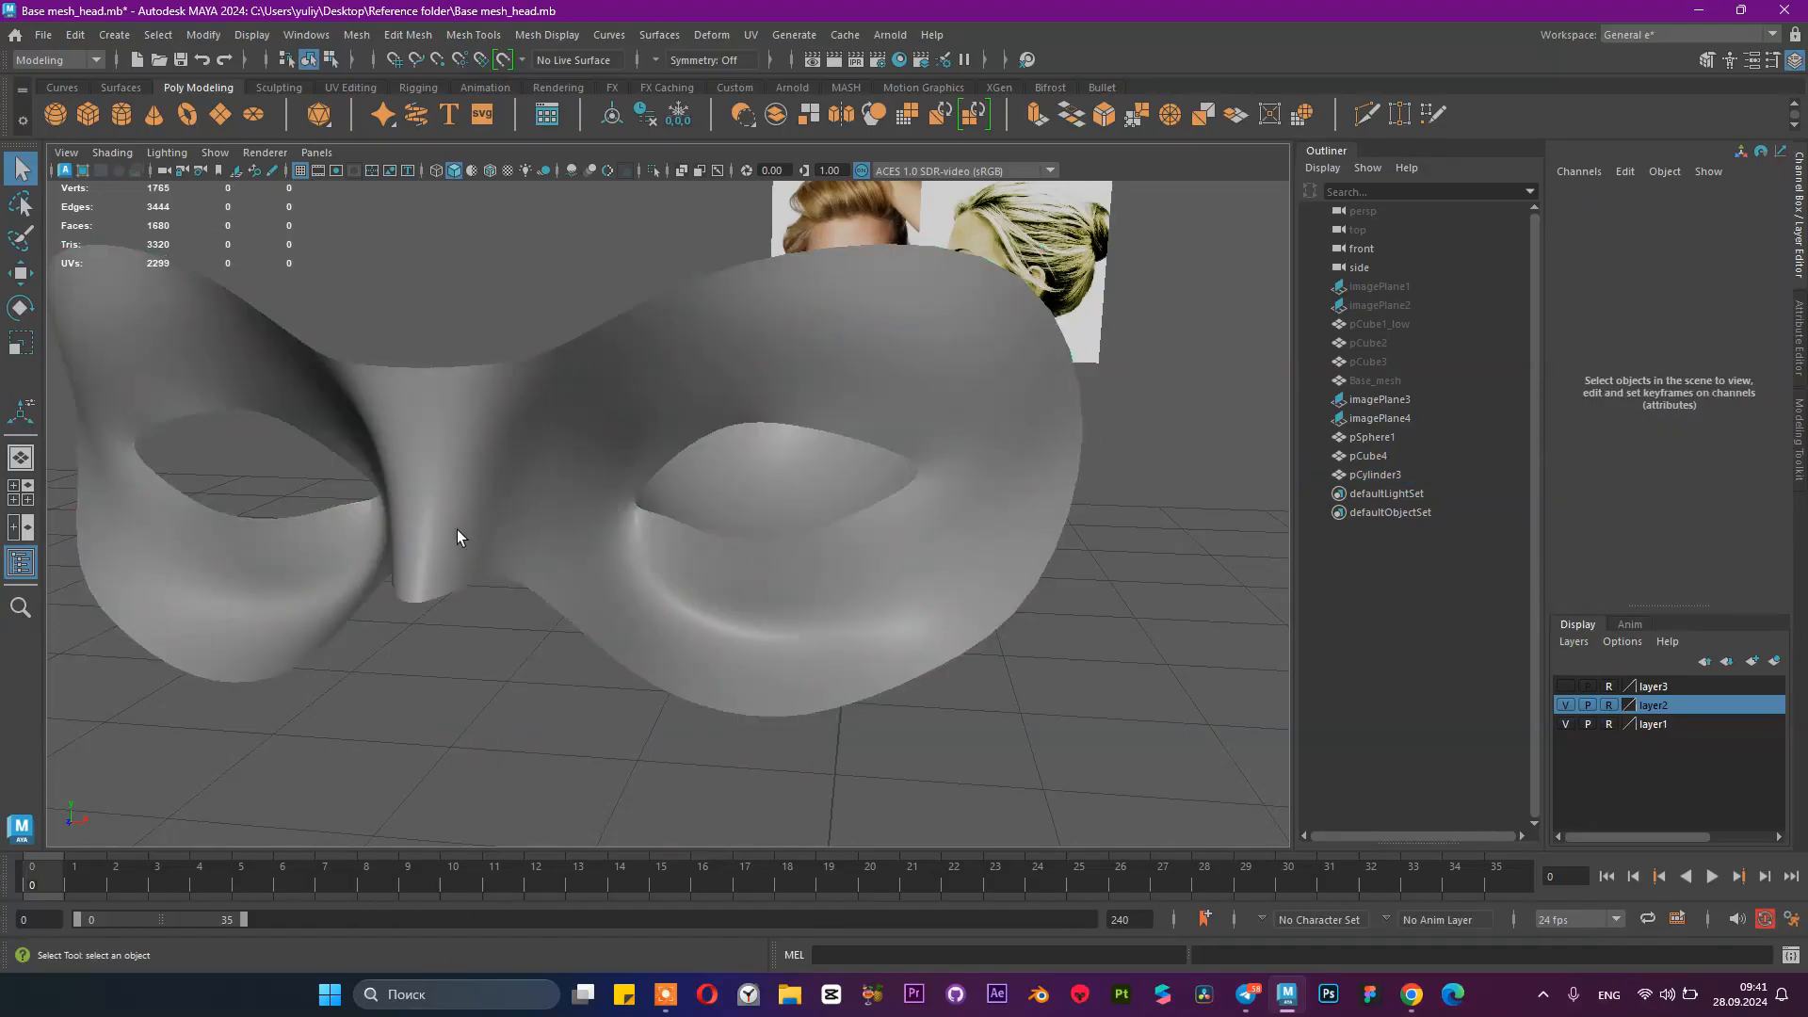
{"action": "left_click_drag", "start_coordinate": [454, 414], "coordinate": [541, 429], "text": "alt"}
{"action": "left_click", "coordinate": [785, 539]}
{"action": "scroll", "coordinate": [787, 545], "scroll_direction": "up", "scroll_amount": 2}
{"action": "key", "text": "1"}
Step: Examine the open border edges beneath the nose bridge and along the lower inner eye rings in edge selection mode
{"action": "right_click_drag", "start_coordinate": [750, 551], "coordinate": [676, 437]}
{"action": "left_click_drag", "start_coordinate": [765, 469], "coordinate": [832, 548], "text": "alt"}
{"action": "scroll", "coordinate": [806, 576], "scroll_direction": "up", "scroll_amount": 2}
{"action": "right_click_drag", "start_coordinate": [557, 436], "coordinate": [555, 341]}
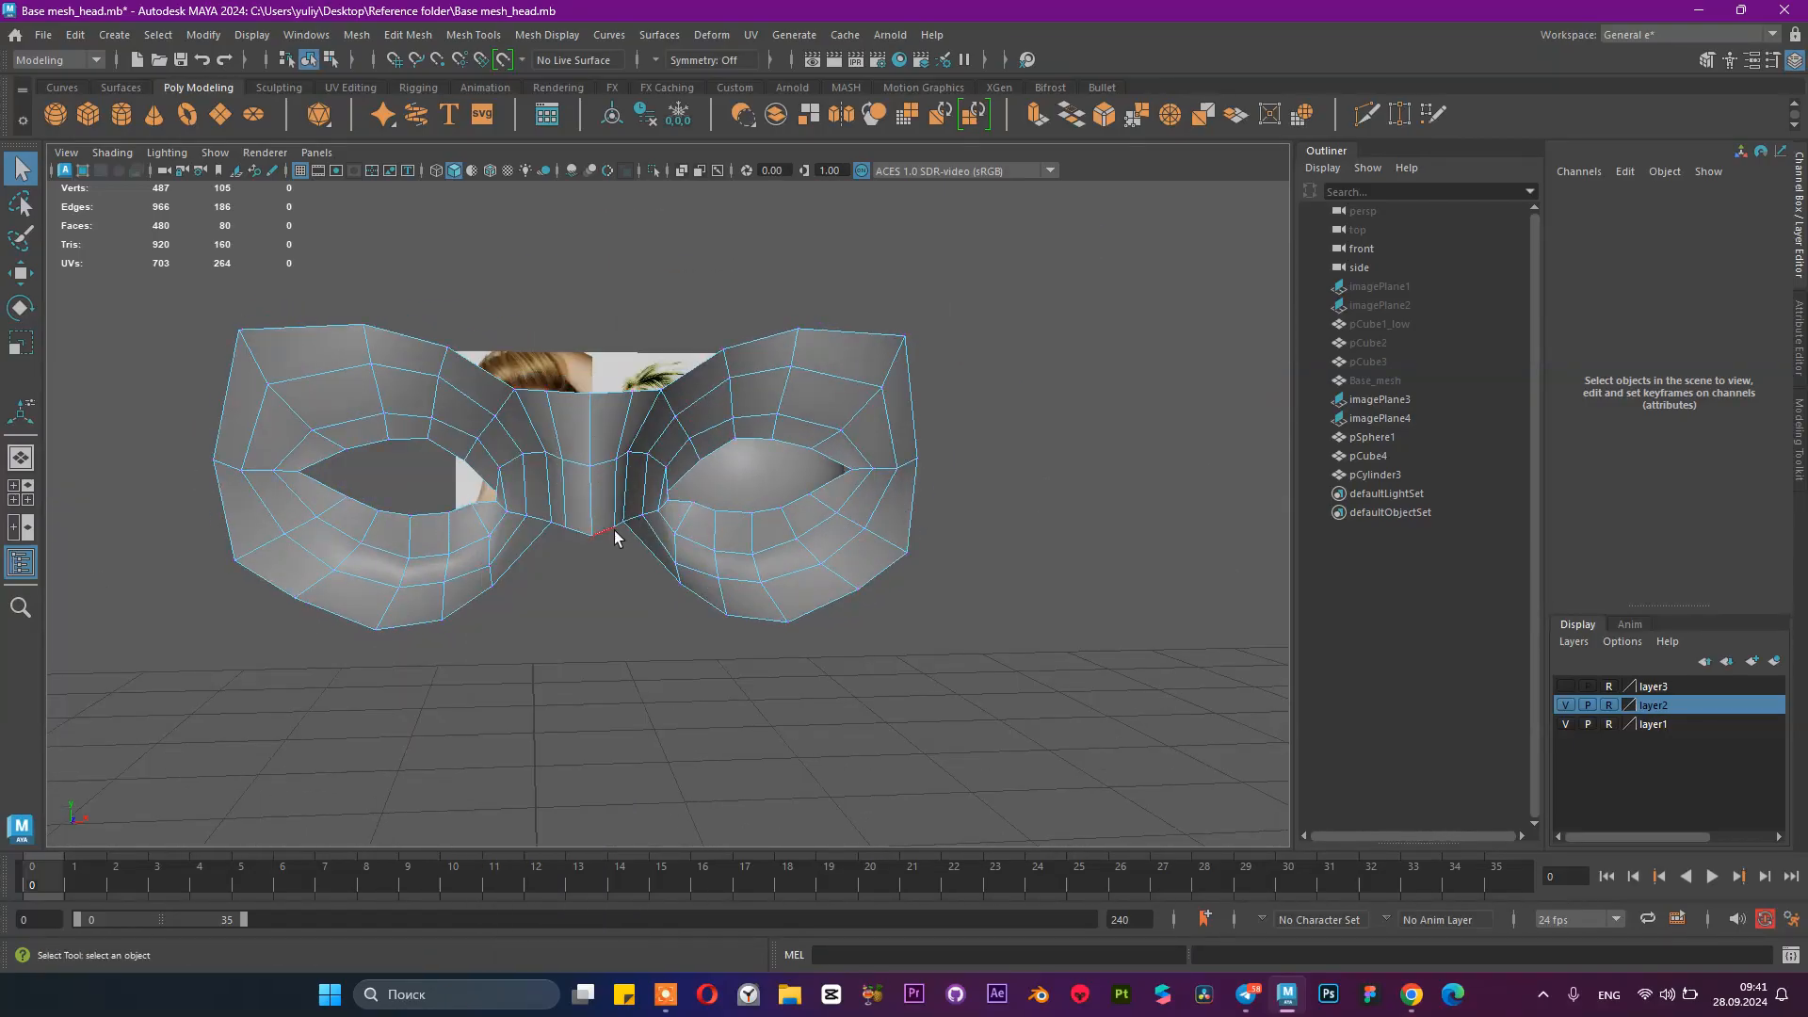
{"action": "left_click", "coordinate": [599, 534]}
{"action": "left_click", "coordinate": [581, 539], "text": "shift"}
{"action": "left_click_drag", "start_coordinate": [699, 603], "coordinate": [535, 552], "text": "alt"}
{"action": "left_click", "coordinate": [509, 506], "text": "shift"}
{"action": "left_click", "coordinate": [546, 533], "text": "shift"}
{"action": "mouse_move", "coordinate": [755, 603]}
{"action": "left_mouse_down", "text": "alt"}
{"action": "mouse_move", "coordinate": [864, 582]}
{"action": "mouse_move", "coordinate": [742, 581]}
{"action": "left_mouse_up", "text": "alt"}
Step: Extrude the nose bridge's two bottom edges about 0.049 down and 0.041 forward along the nose profile
{"action": "key", "text": "space"}
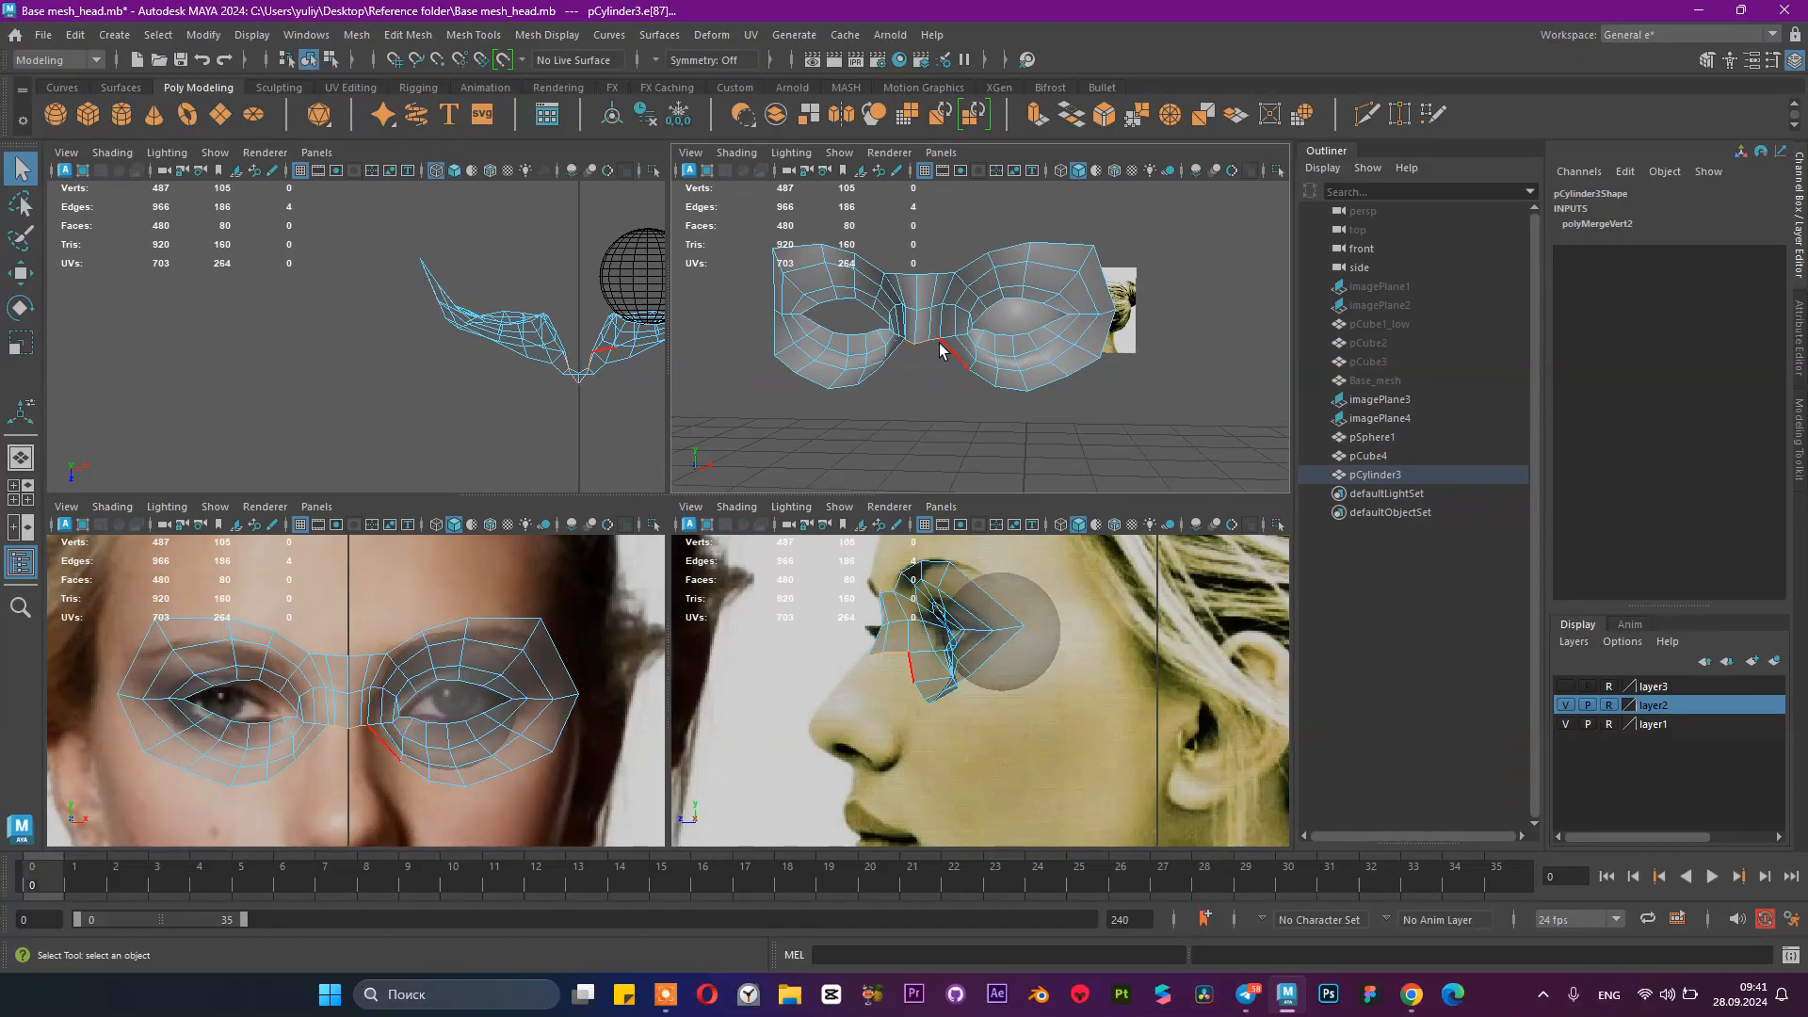
{"action": "left_click", "coordinate": [905, 335]}
{"action": "left_click", "coordinate": [907, 343], "text": "shift"}
{"action": "left_click", "coordinate": [1053, 112]}
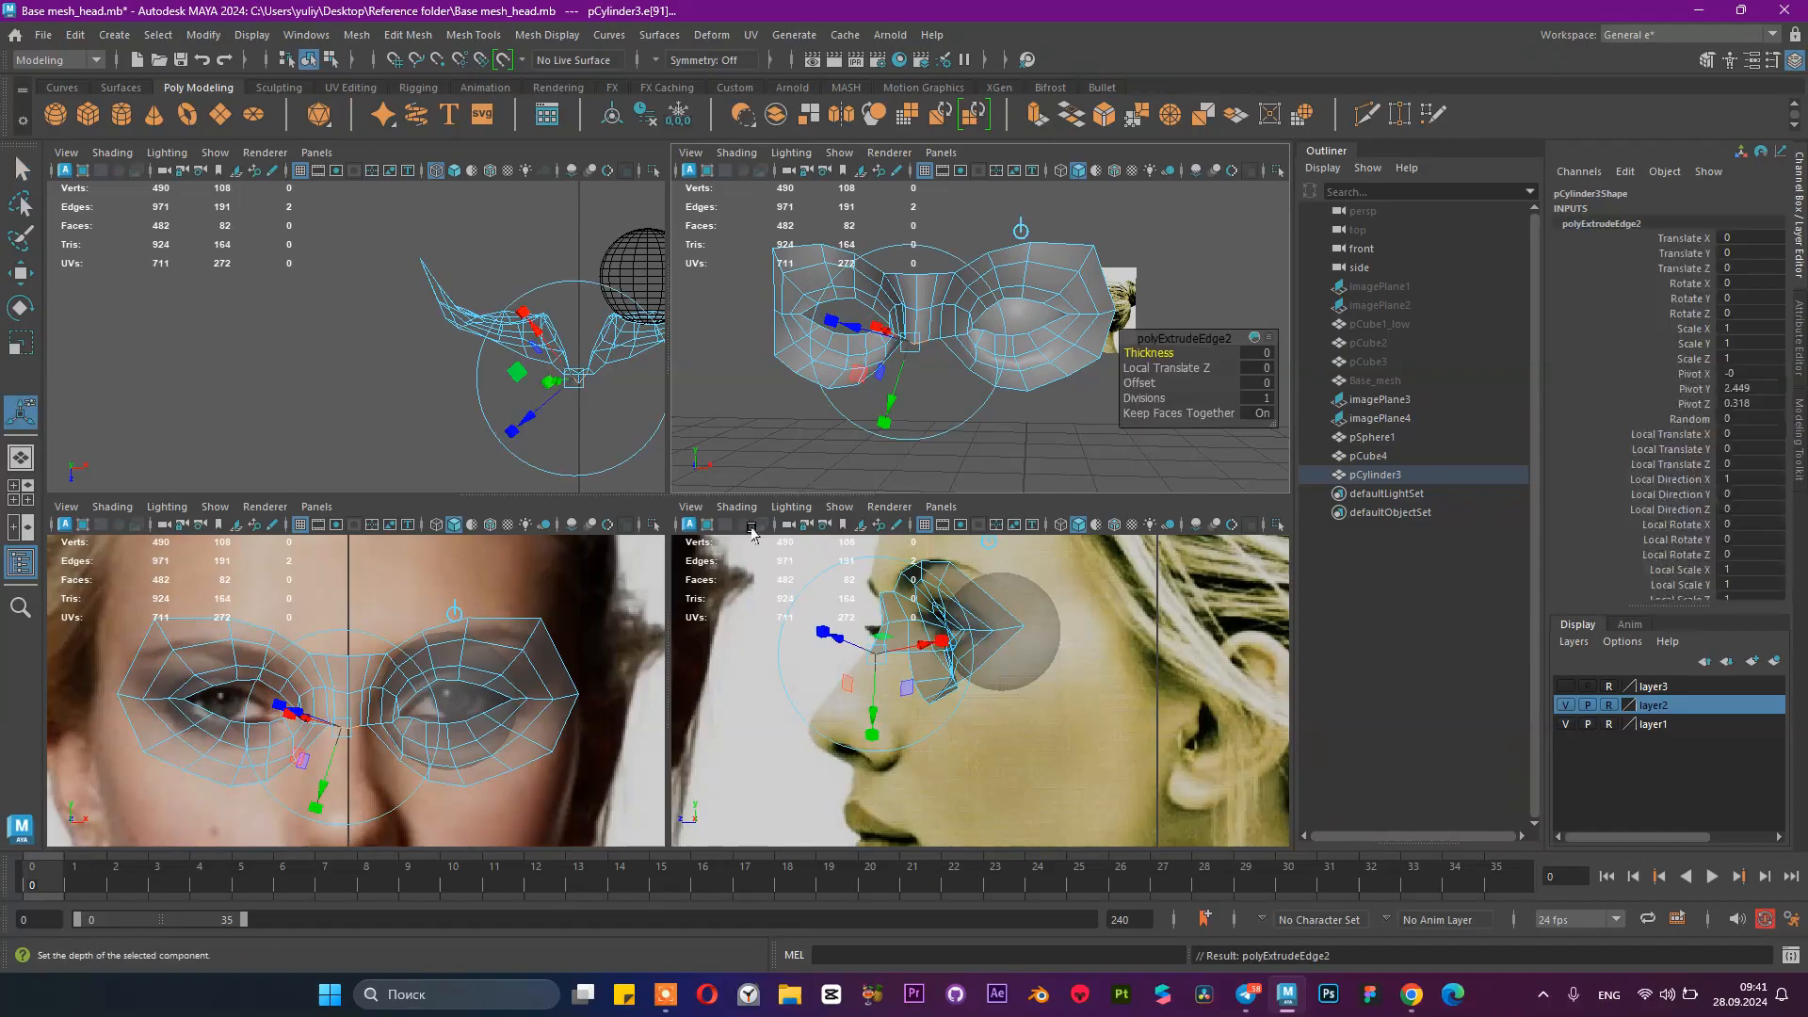
{"action": "left_click", "coordinate": [1021, 230]}
{"action": "left_click_drag", "start_coordinate": [920, 290], "coordinate": [919, 336]}
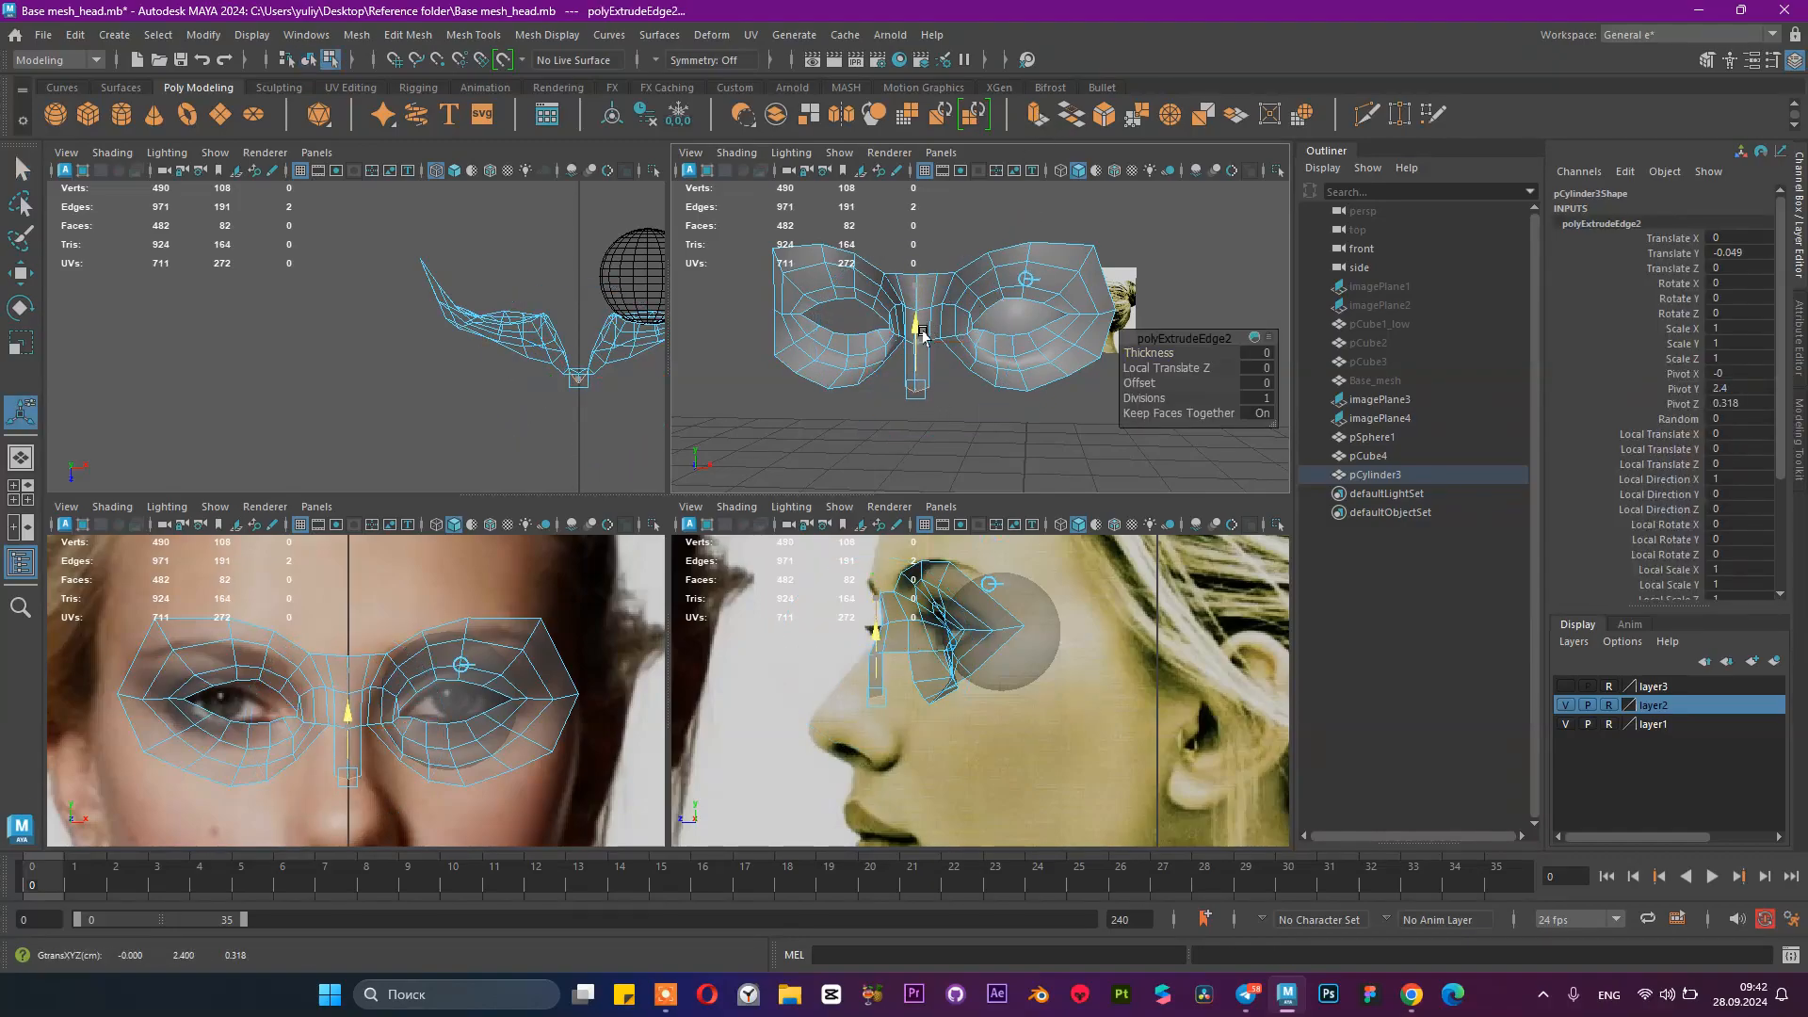
{"action": "left_click_drag", "start_coordinate": [796, 704], "coordinate": [775, 690]}
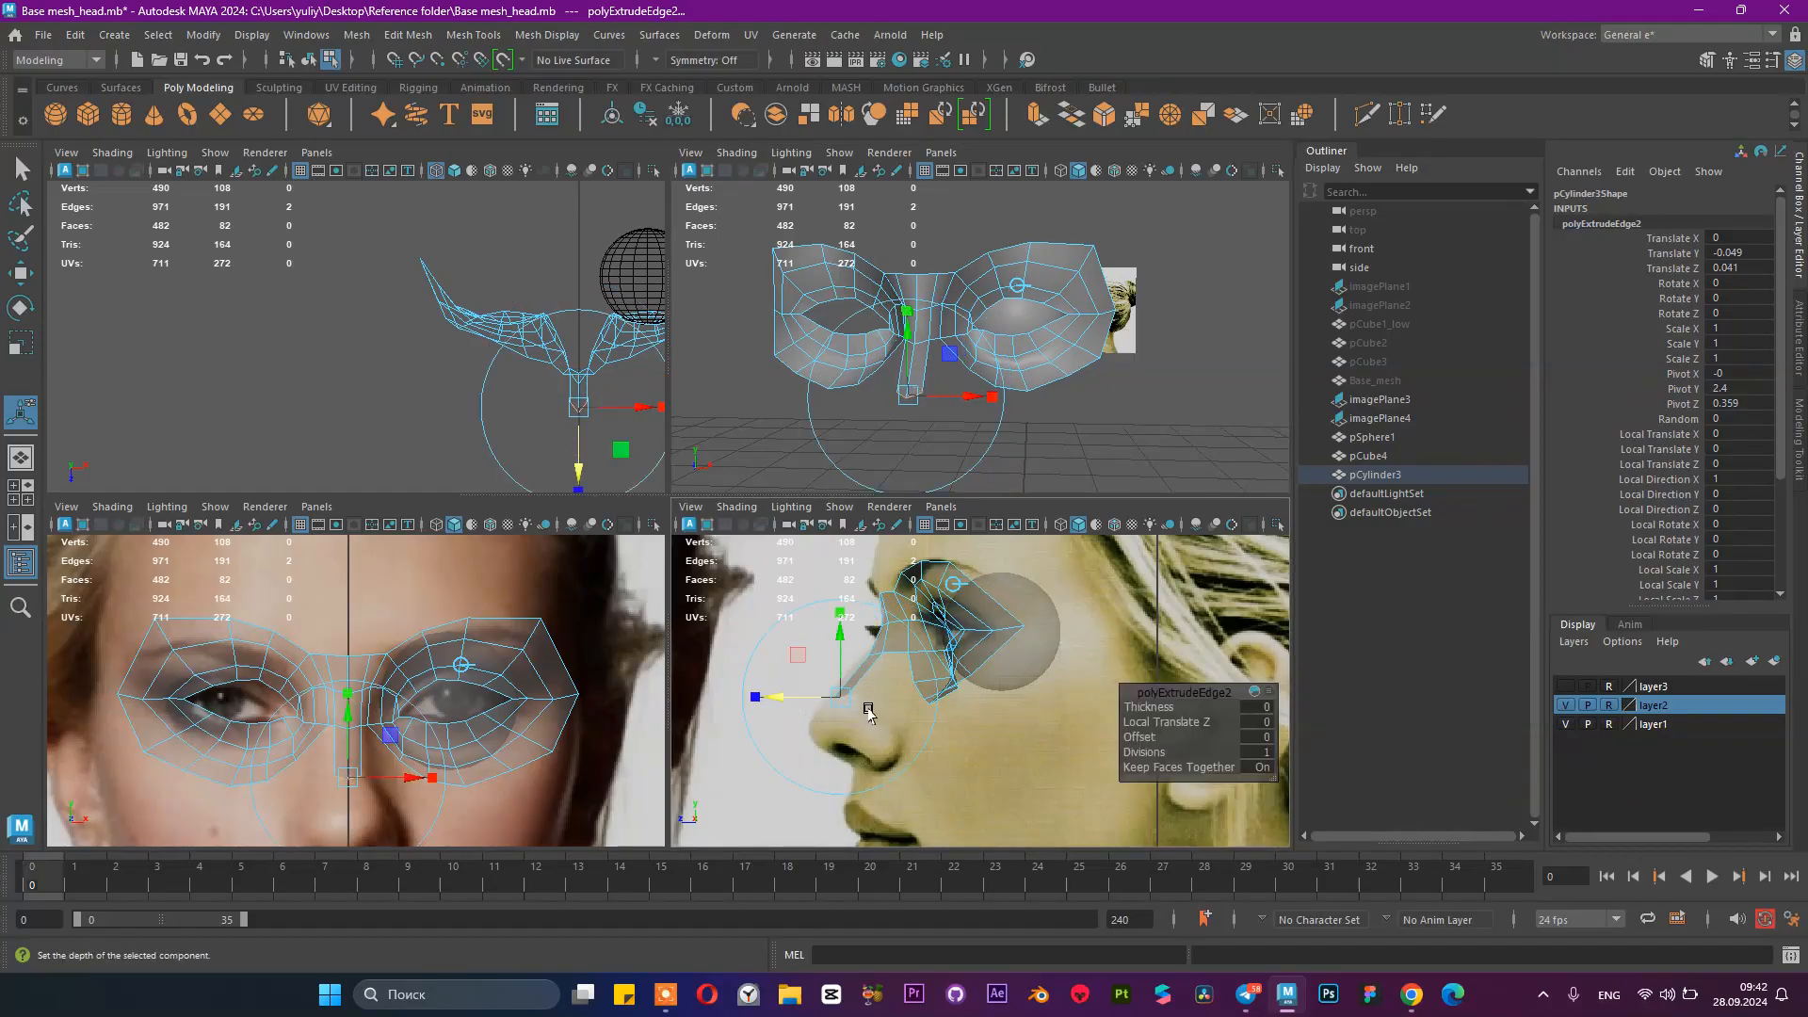
Step: Extrude the nose strip's bottom edges again, about 0.049 down and 0.032 forward toward the nose tip
{"action": "key", "text": "ctrl+e"}
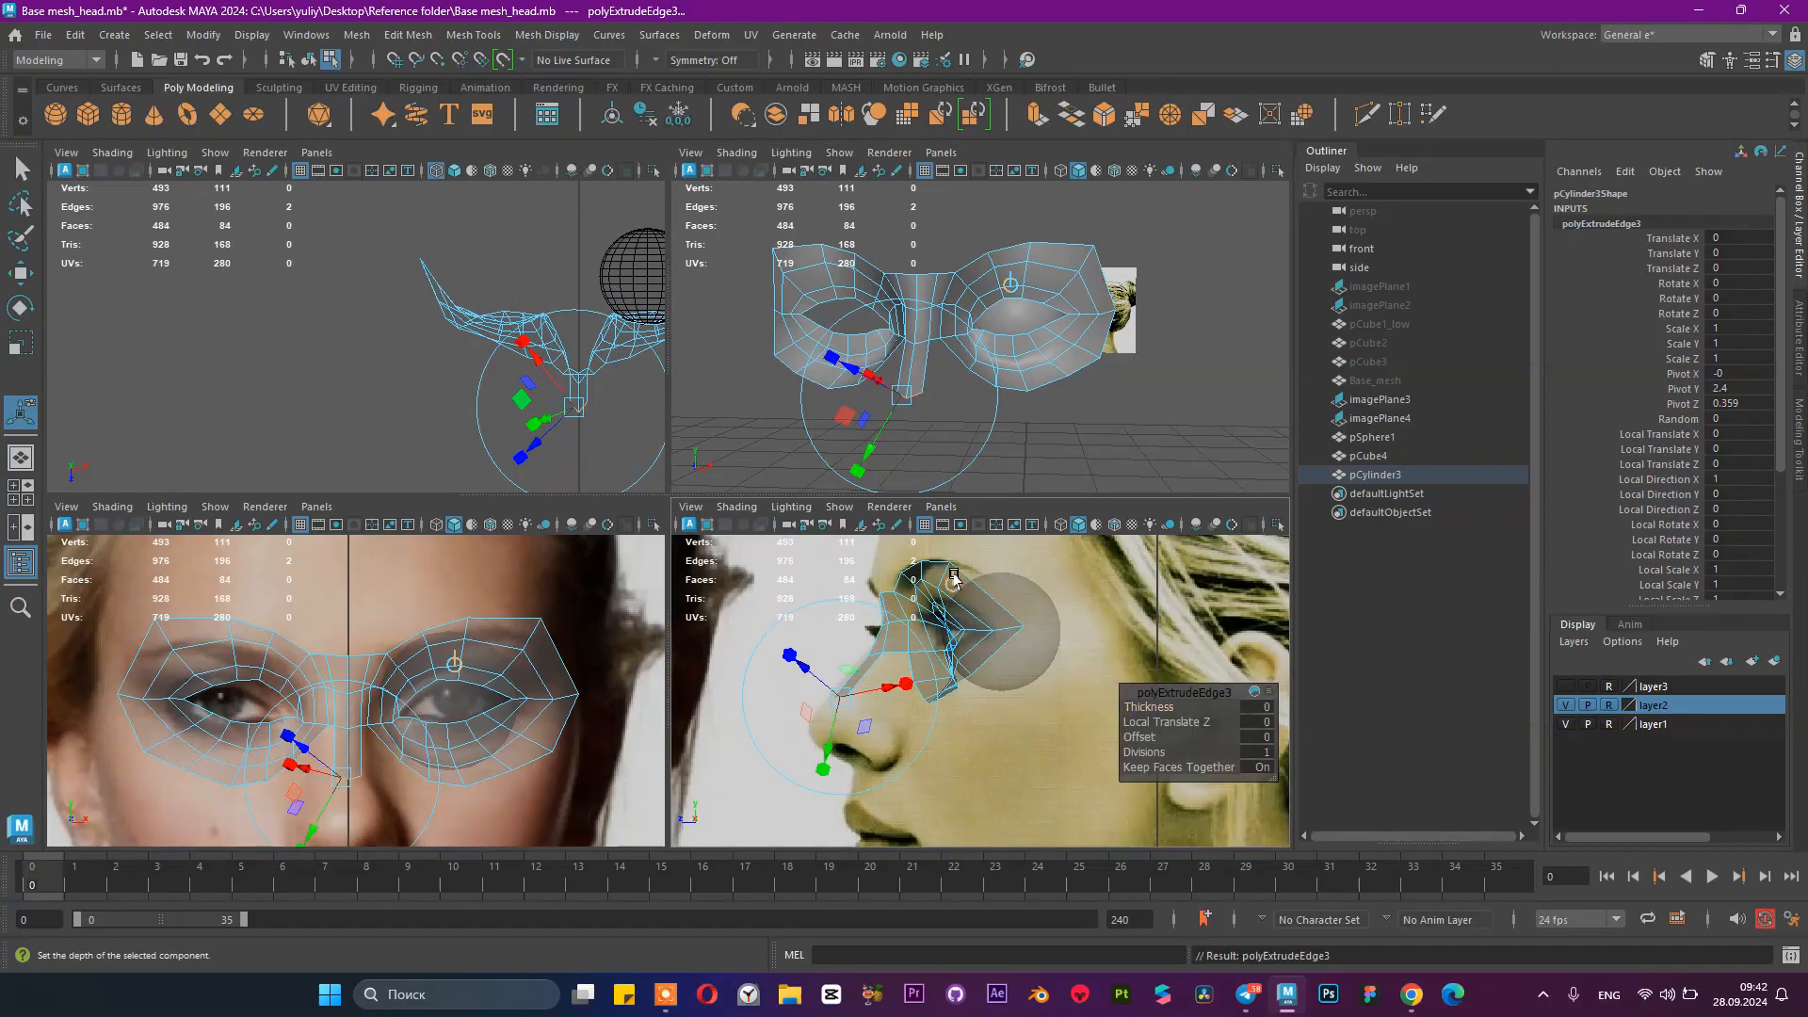
{"action": "left_click", "coordinate": [904, 392]}
{"action": "left_click_drag", "start_coordinate": [908, 336], "coordinate": [909, 389]}
{"action": "left_click_drag", "start_coordinate": [772, 738], "coordinate": [751, 732]}
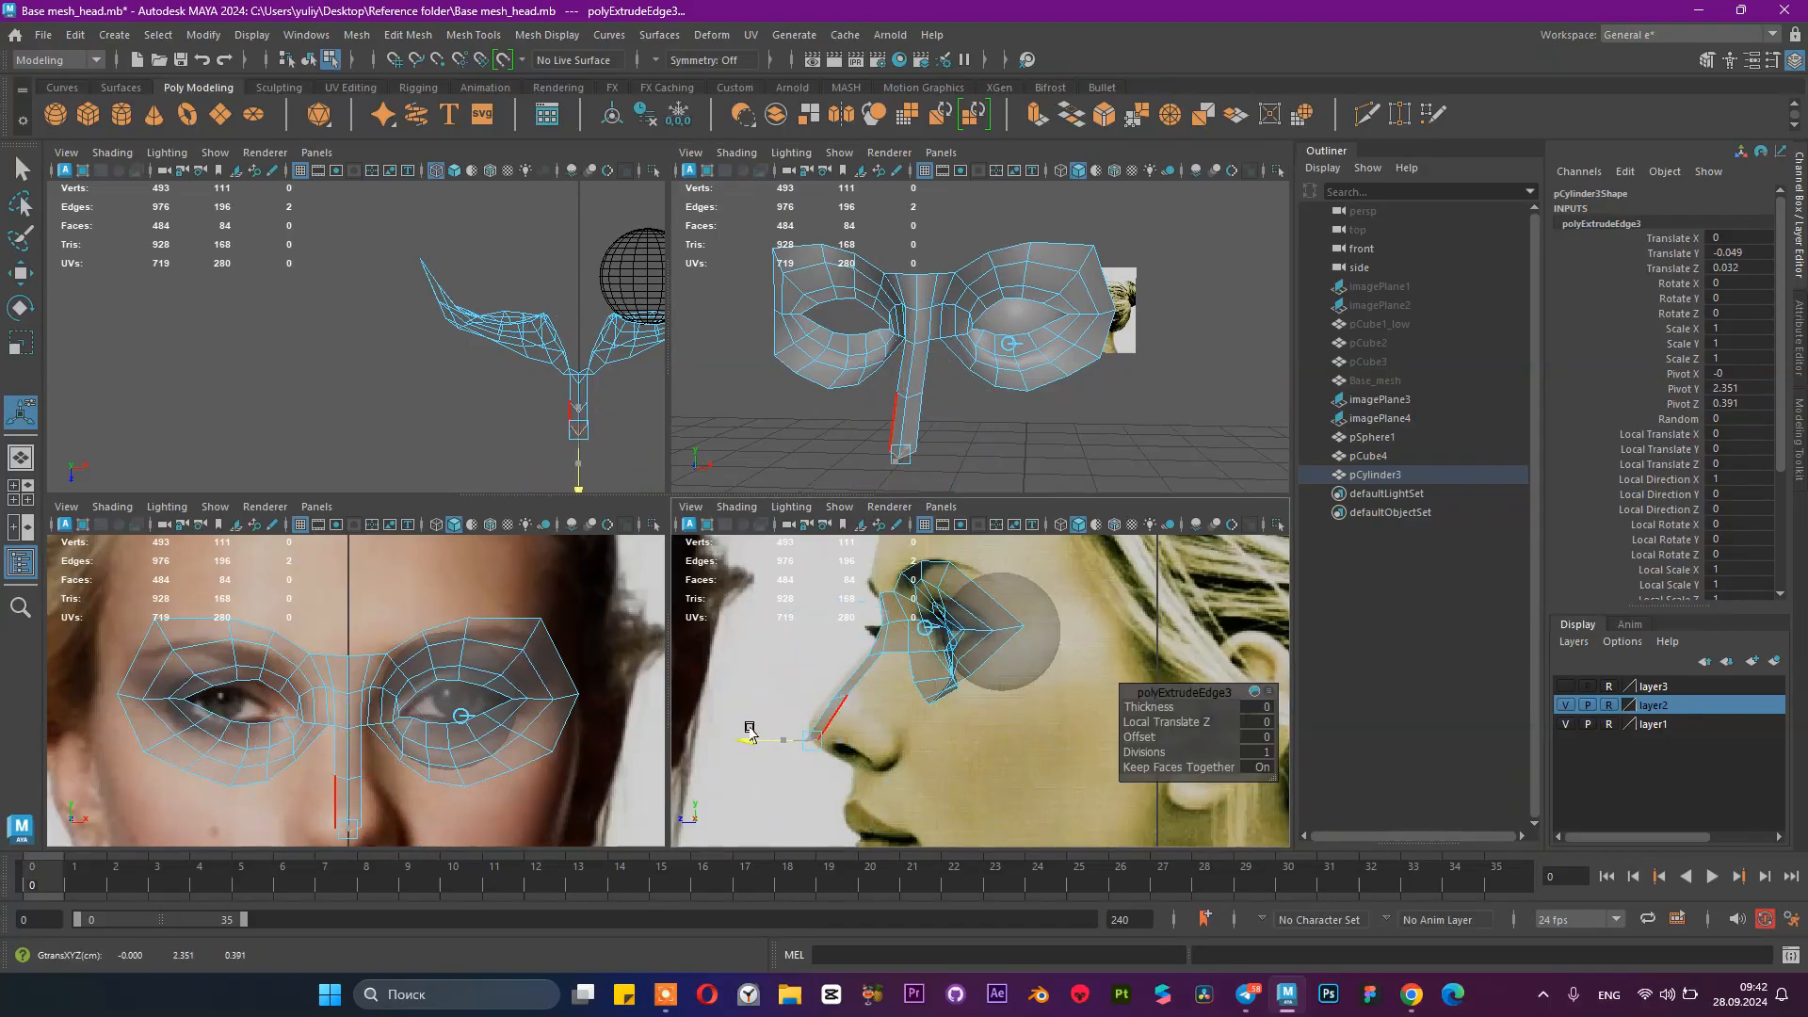
{"action": "left_click_drag", "start_coordinate": [977, 299], "coordinate": [934, 315], "text": "alt"}
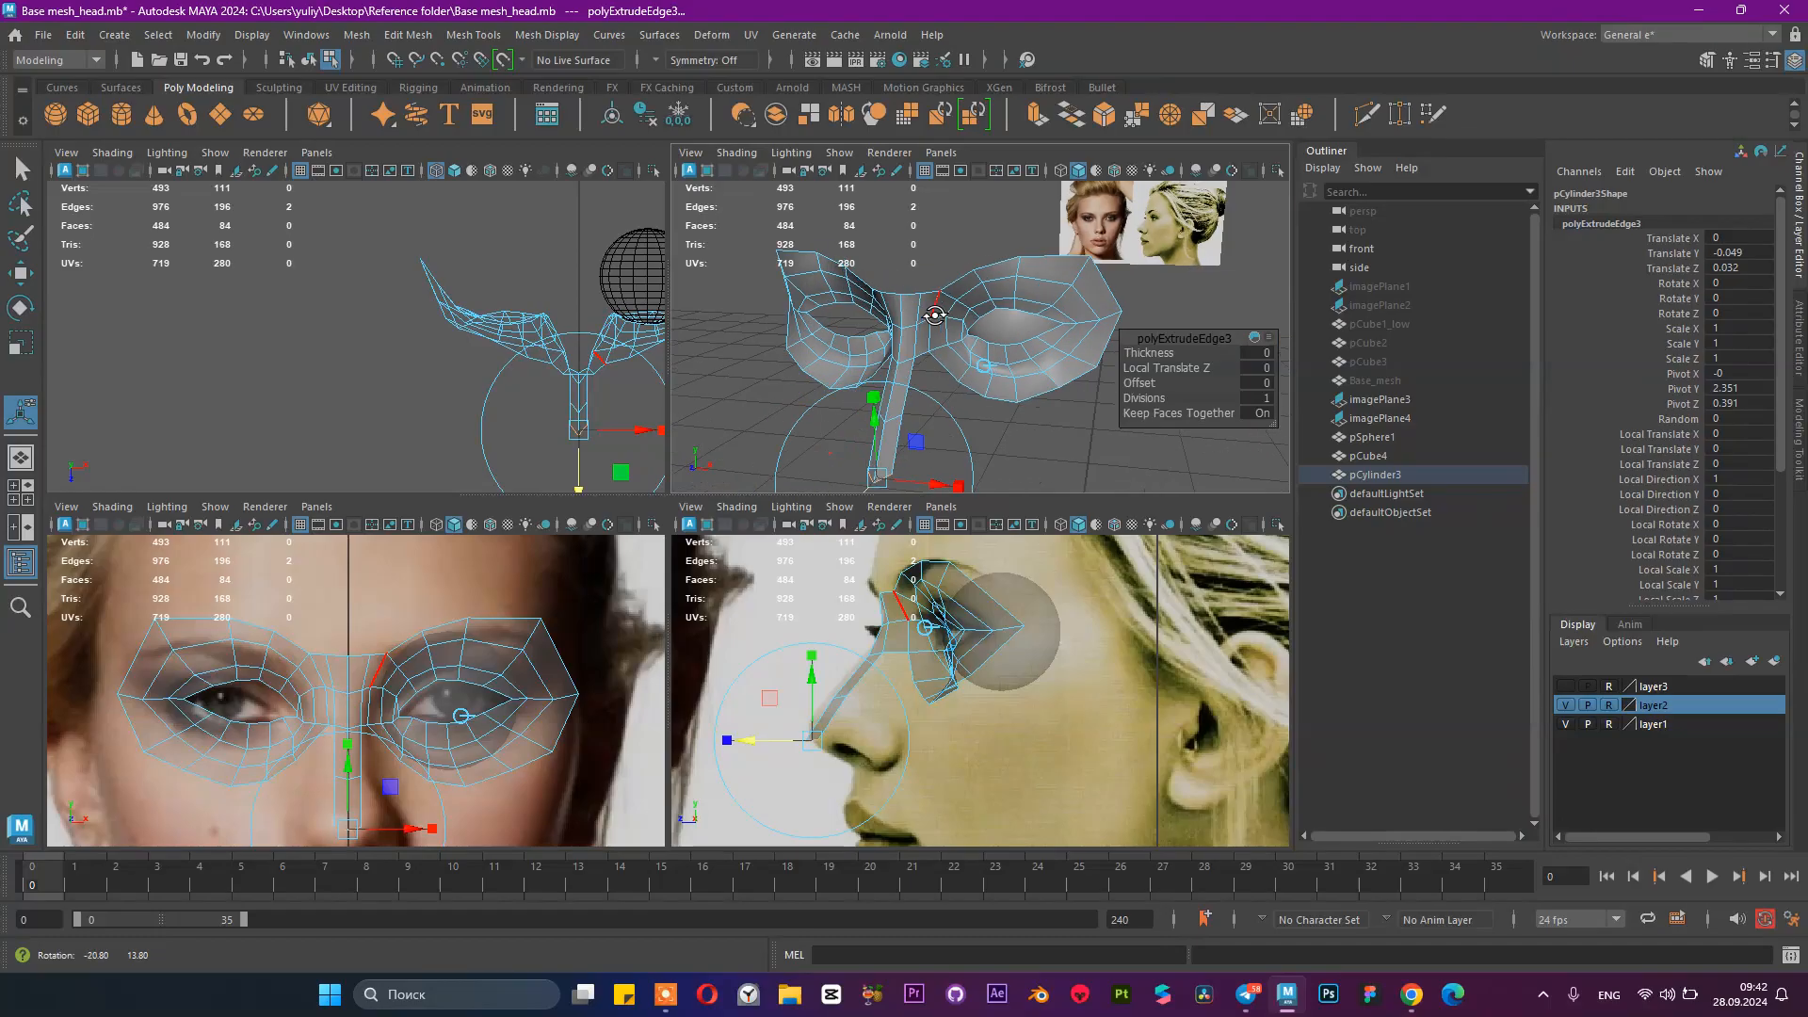
Step: Raise the three bottom vertices of the nose strip slightly in the front view and save the scene
{"action": "middle_click_drag", "start_coordinate": [551, 711], "coordinate": [572, 662], "text": "alt"}
{"action": "left_click", "coordinate": [575, 659]}
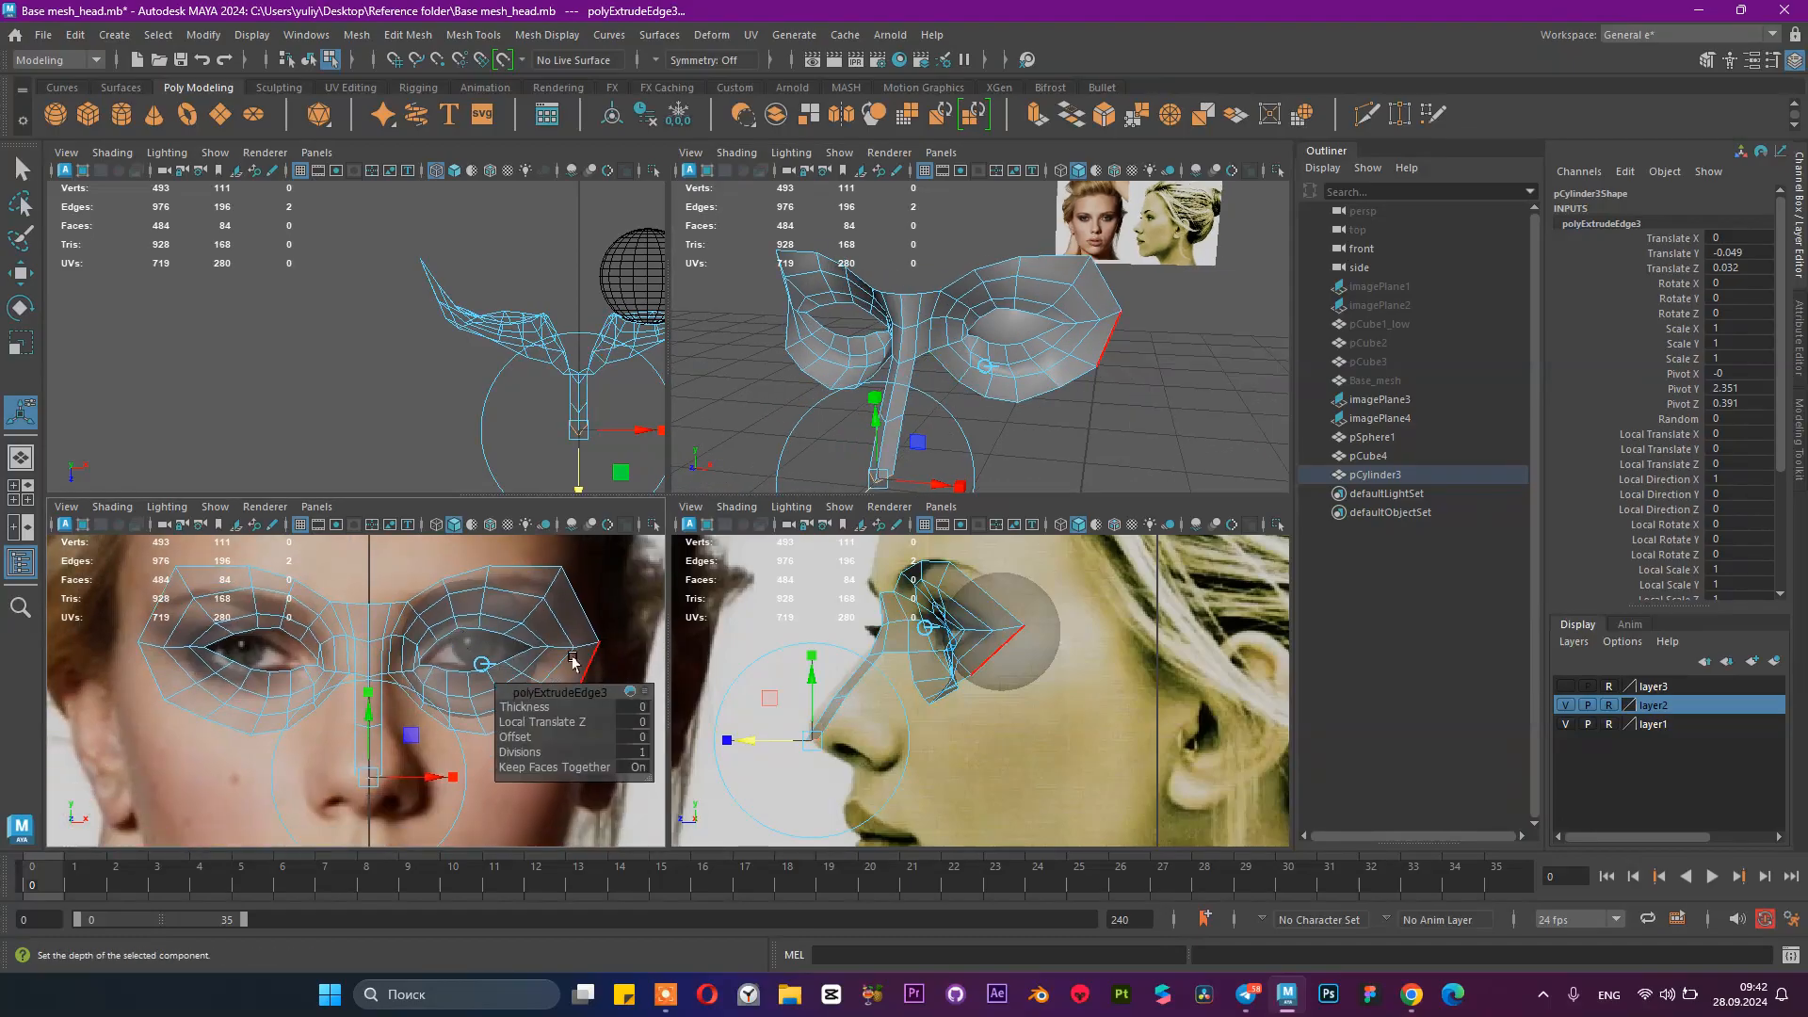
{"action": "key", "text": "space"}
{"action": "middle_click_drag", "start_coordinate": [718, 513], "coordinate": [765, 403], "text": "alt"}
{"action": "right_click_drag", "start_coordinate": [766, 400], "coordinate": [676, 399]}
{"action": "left_click_drag", "start_coordinate": [774, 488], "coordinate": [739, 451]}
{"action": "key", "text": "w"}
{"action": "left_click_drag", "start_coordinate": [662, 546], "coordinate": [785, 607]}
{"action": "mouse_move", "coordinate": [740, 507]}
{"action": "left_mouse_down"}
{"action": "mouse_move", "coordinate": [735, 464]}
{"action": "mouse_move", "coordinate": [740, 490]}
{"action": "left_mouse_up"}
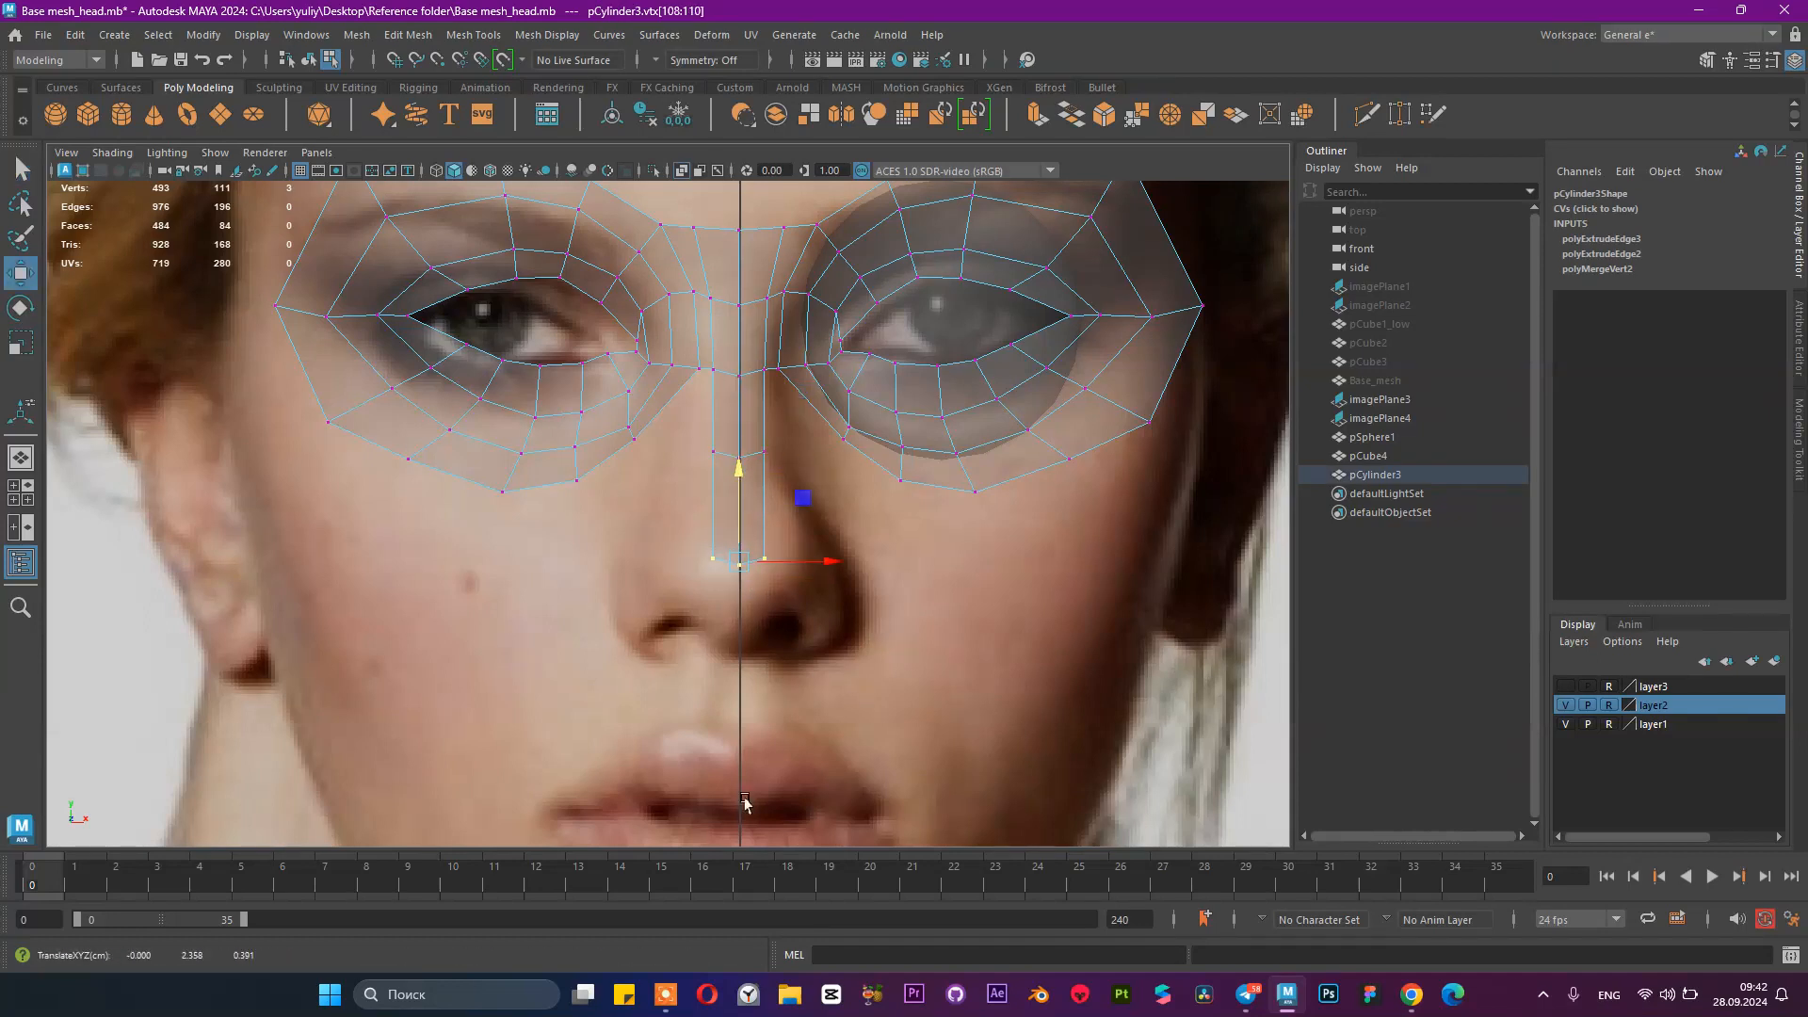
{"action": "key", "text": "ctrl+s"}
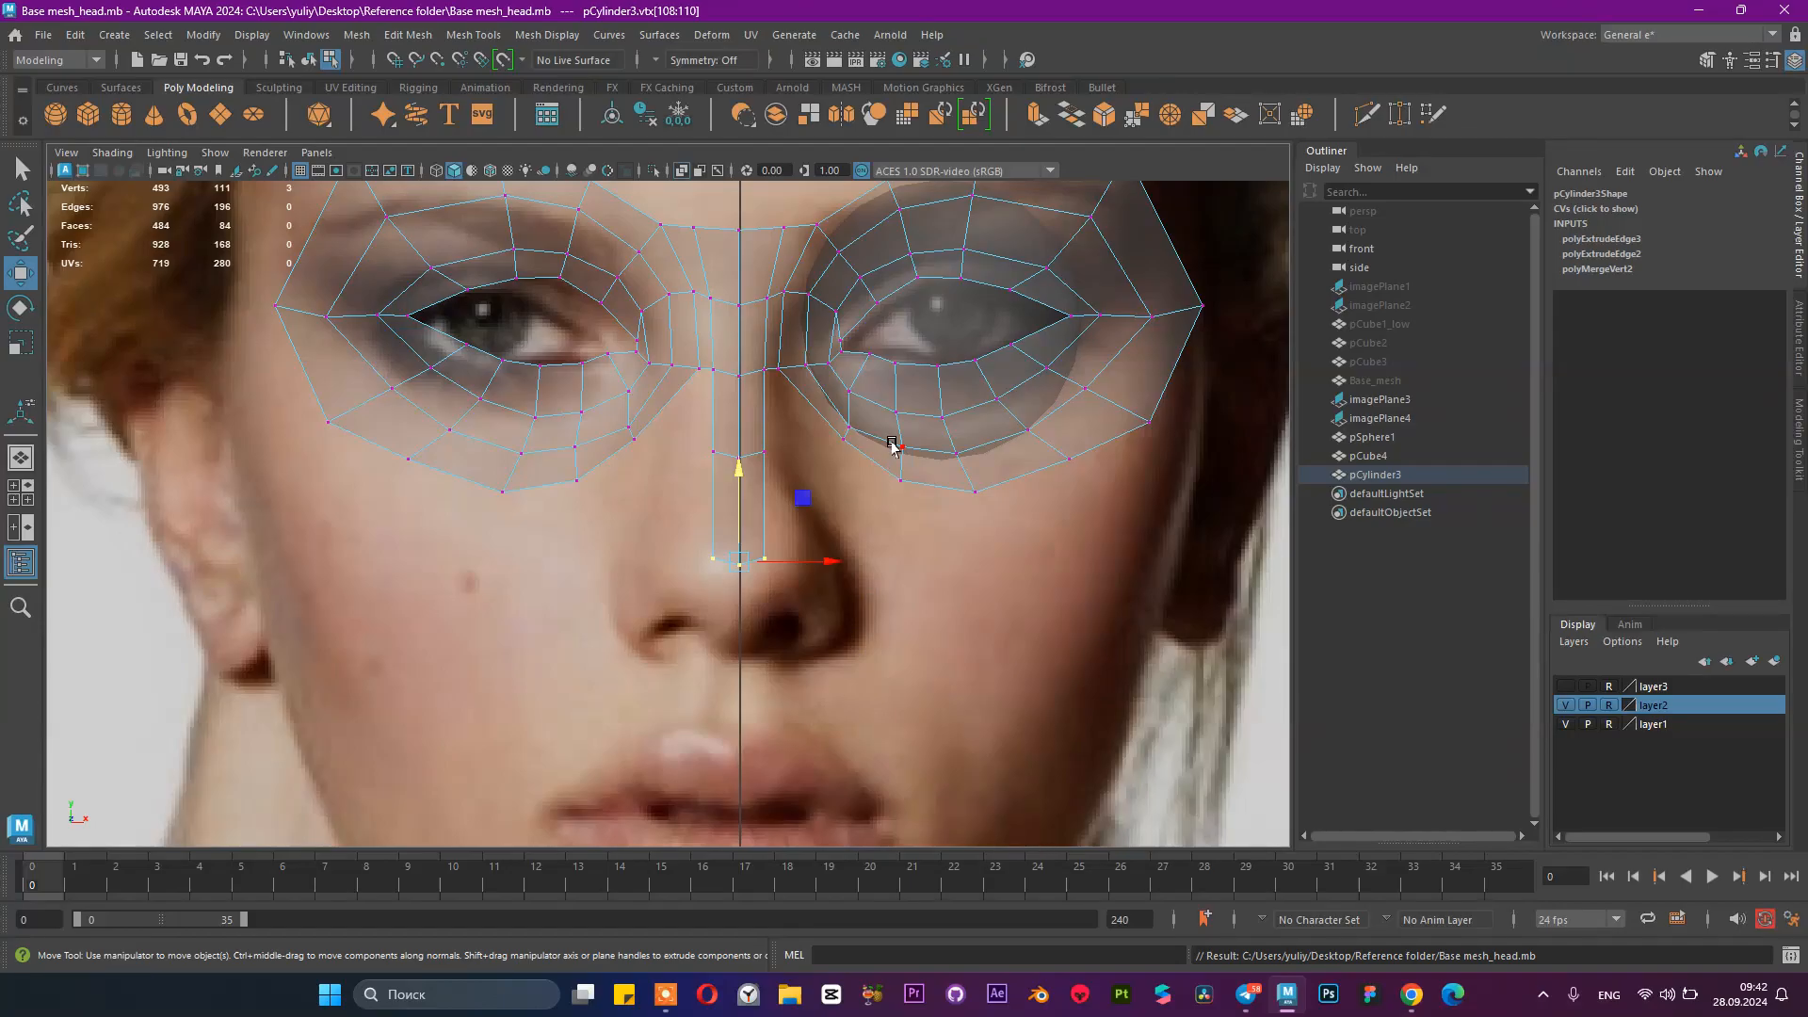
Step: Bridge the nose strip's upper side edges to the adjacent lower inner eye-ring edges on both sides of the face
{"action": "right_click_drag", "start_coordinate": [849, 424], "coordinate": [849, 362]}
{"action": "left_click", "coordinate": [765, 410]}
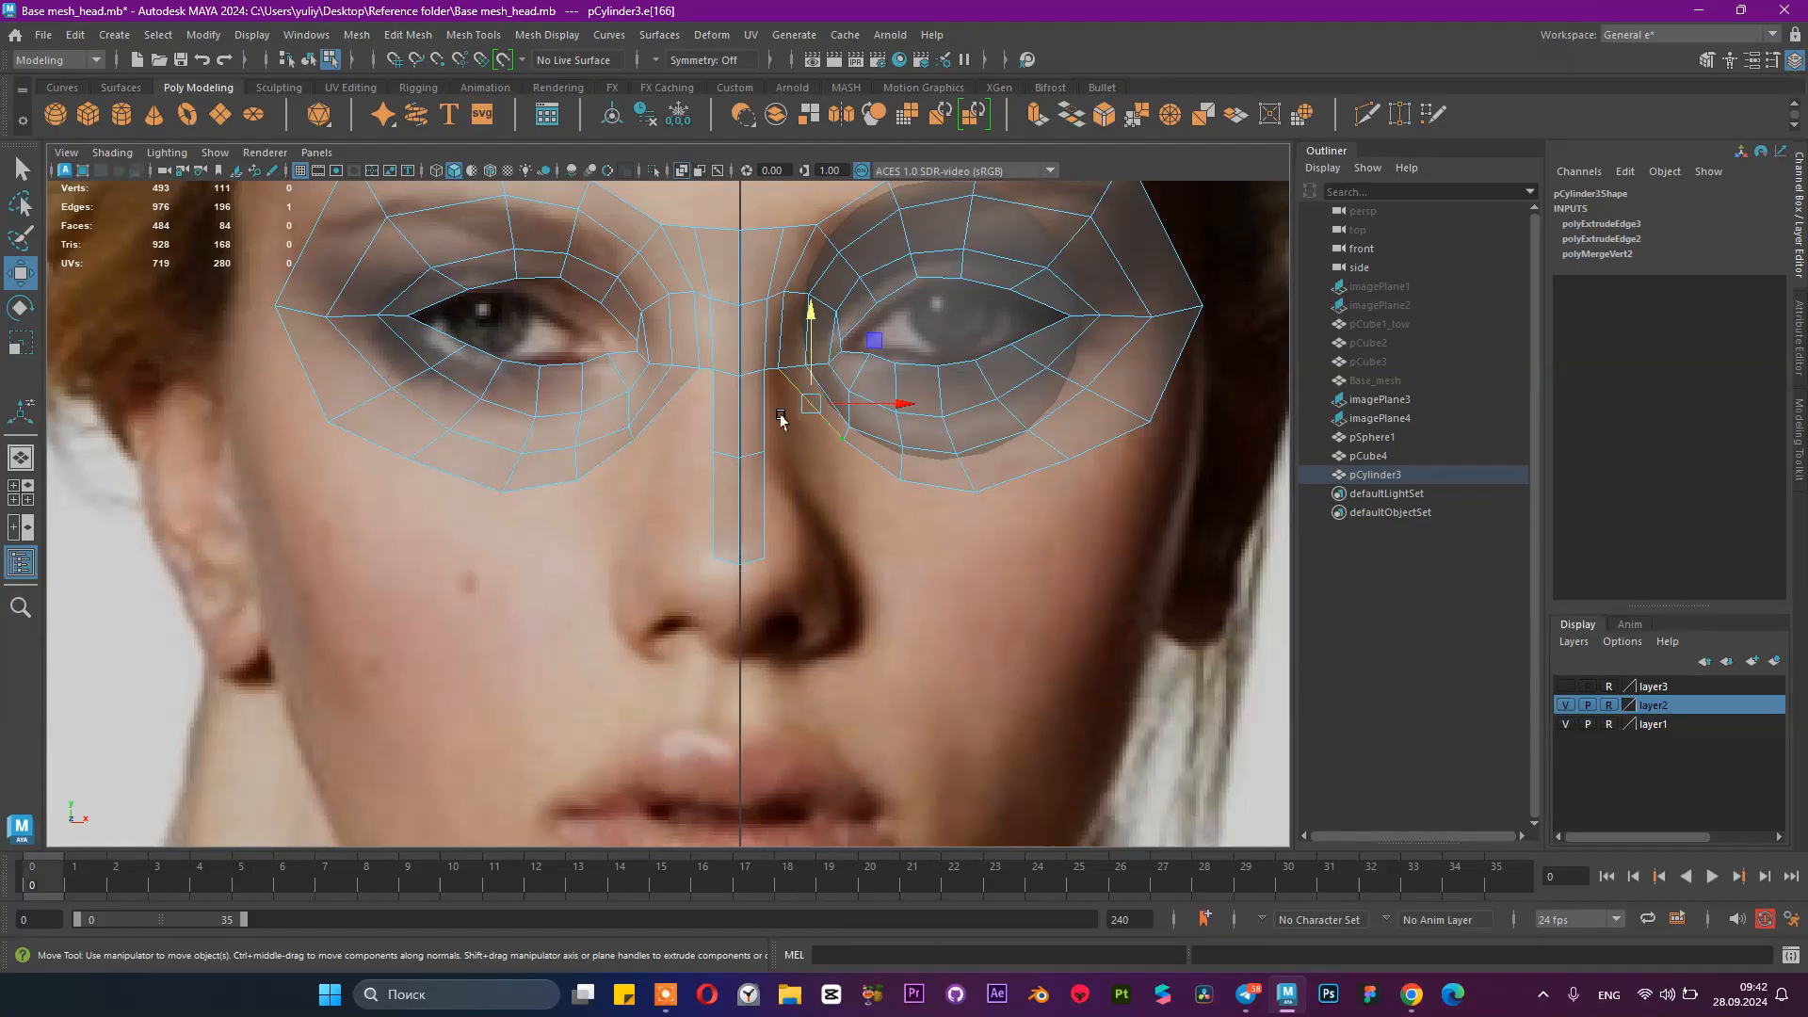
{"action": "left_click", "coordinate": [1072, 114]}
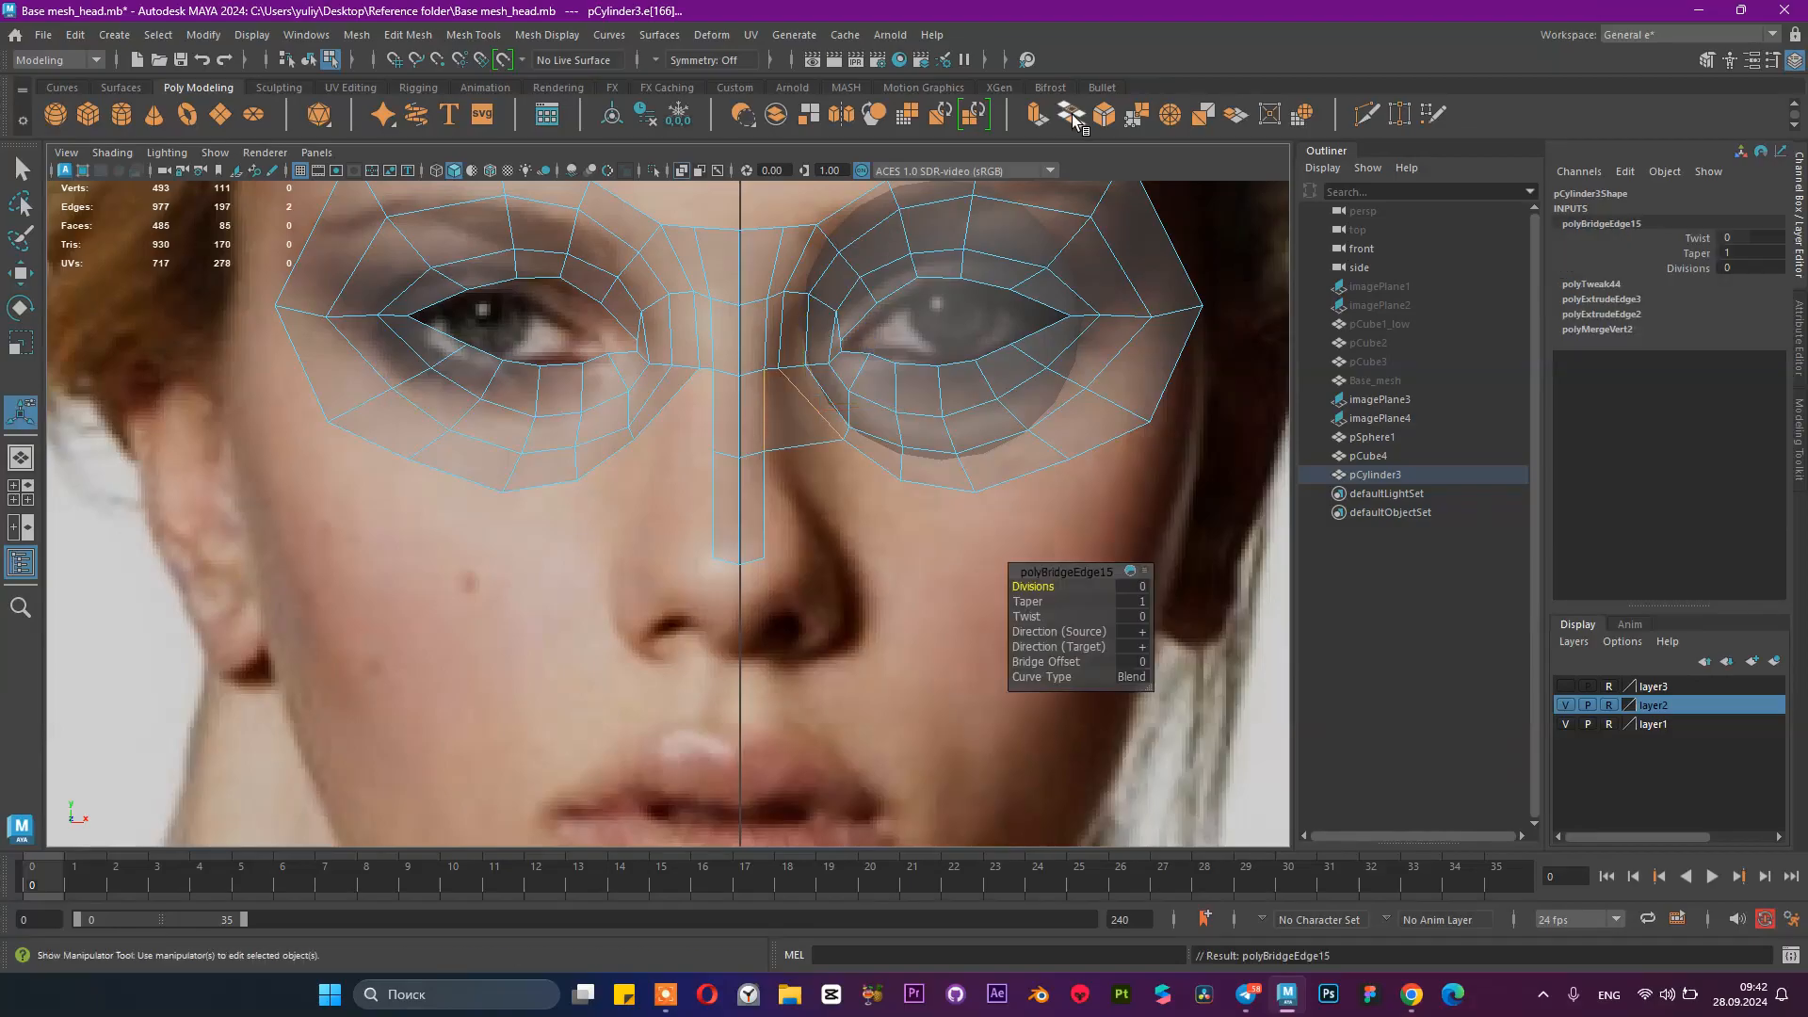
{"action": "left_click", "coordinate": [677, 397]}
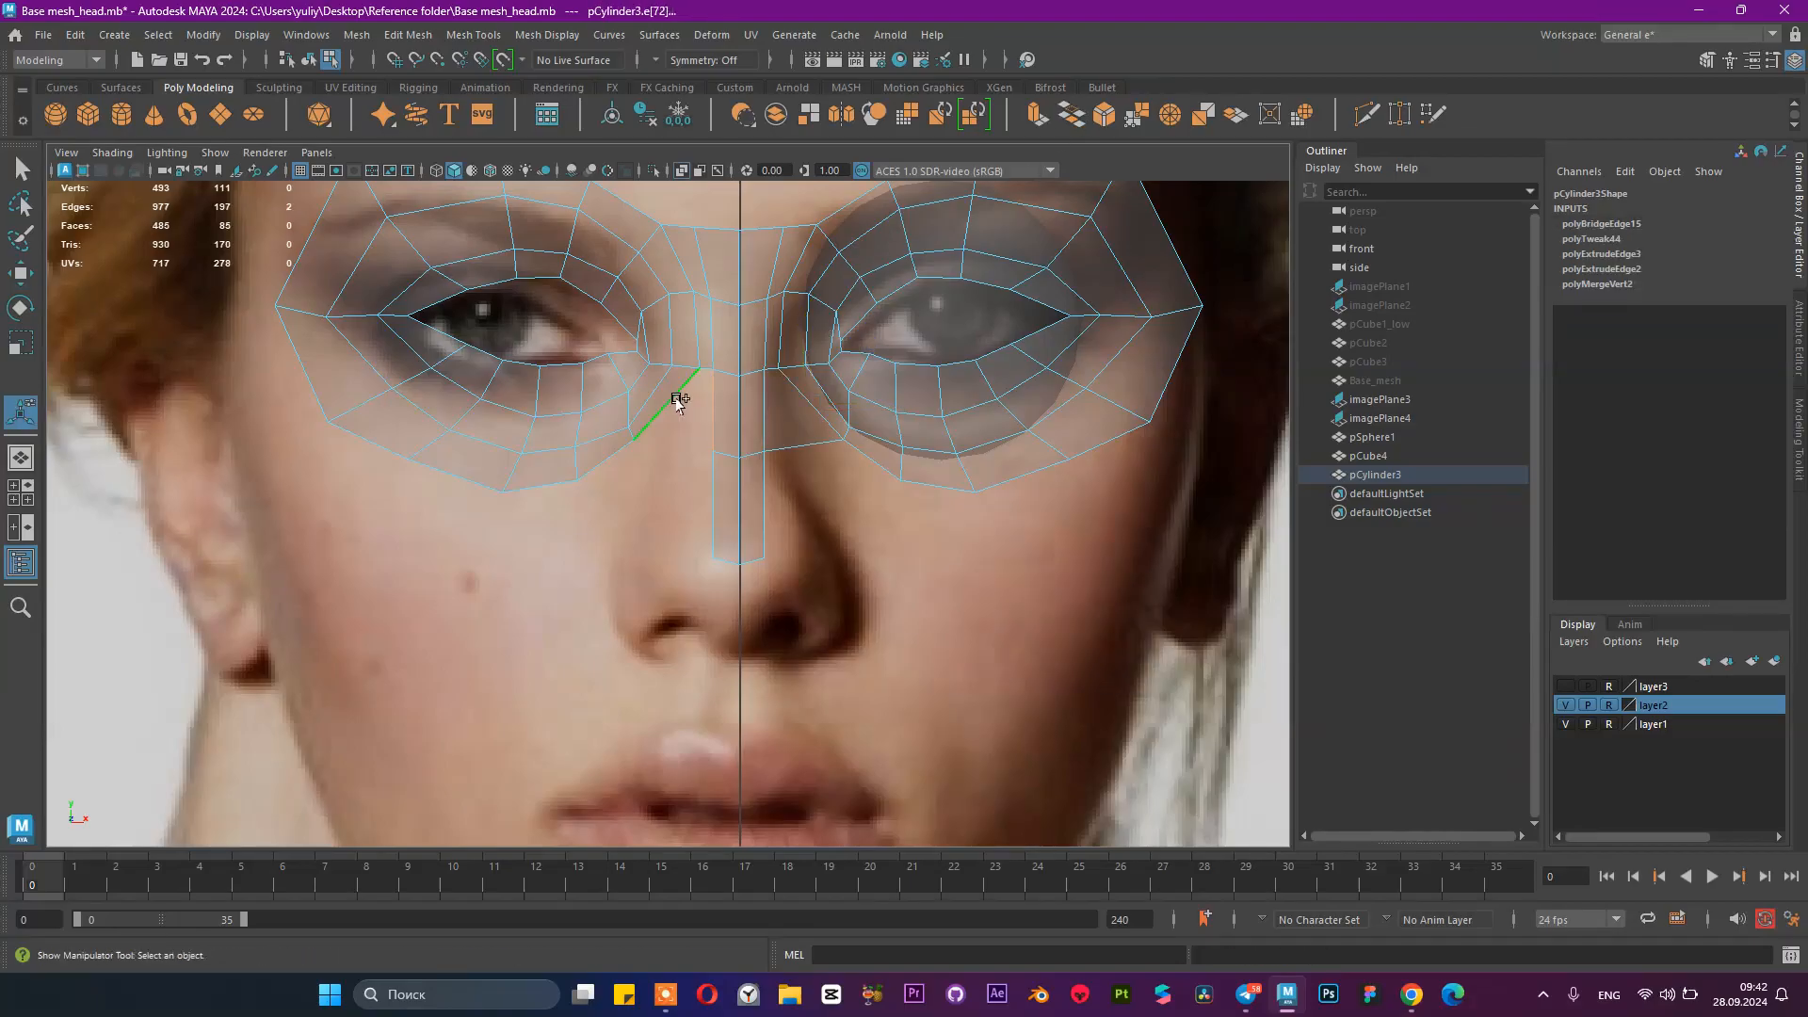
{"action": "left_click", "coordinate": [1072, 121]}
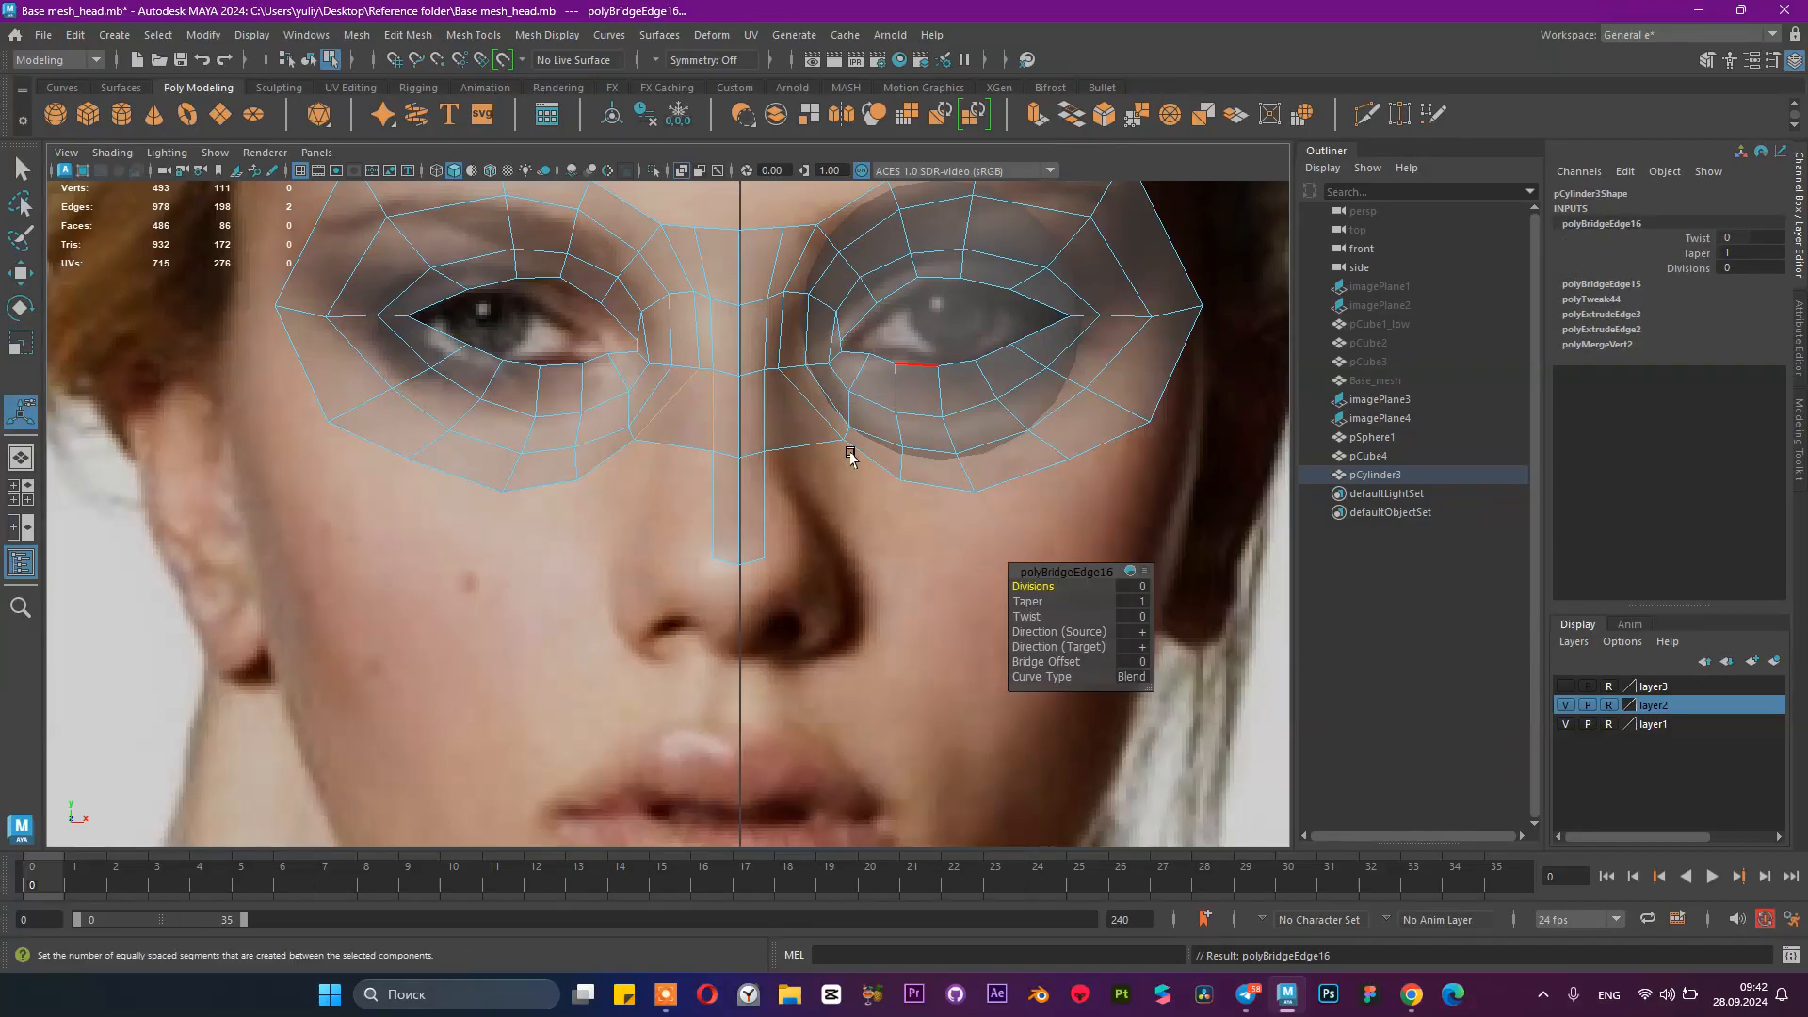
Step: Raise the nose strip's middle row of vertices and cut an edge loop across the segment below it
{"action": "left_click", "coordinate": [761, 469], "text": "alt"}
{"action": "left_click", "coordinate": [793, 452]}
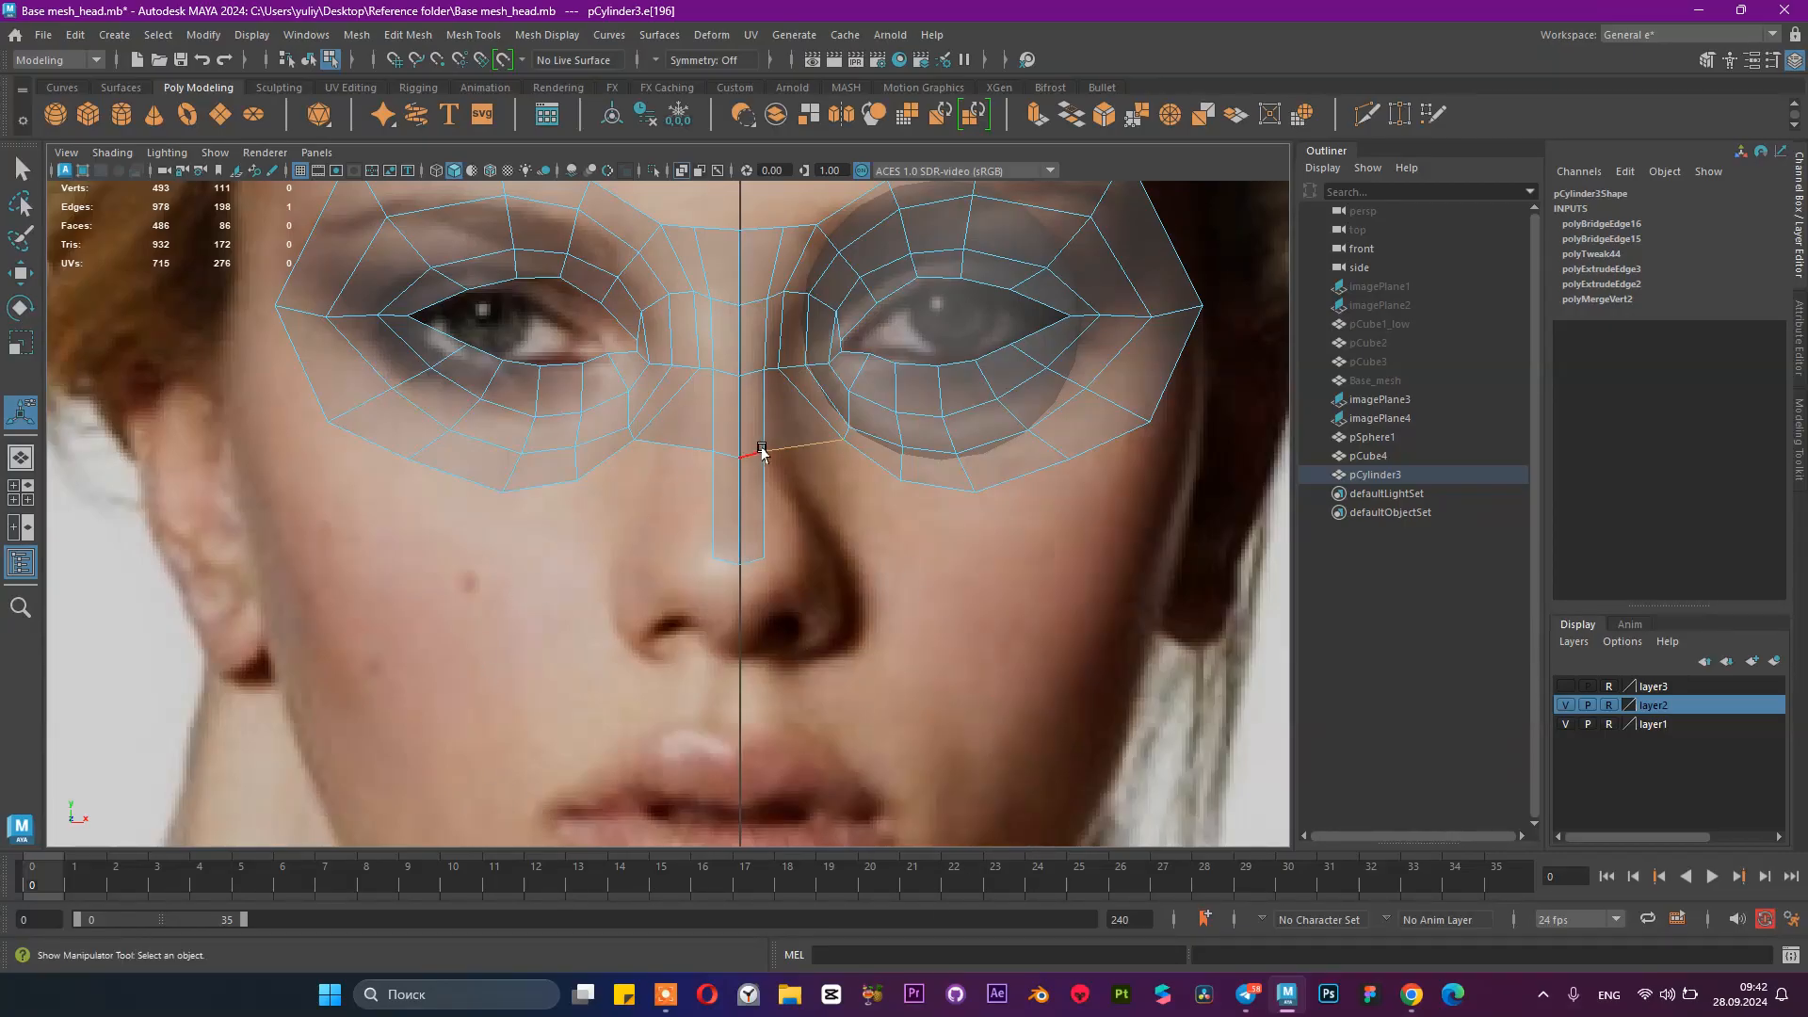
{"action": "right_click_drag", "start_coordinate": [748, 461], "coordinate": [659, 458]}
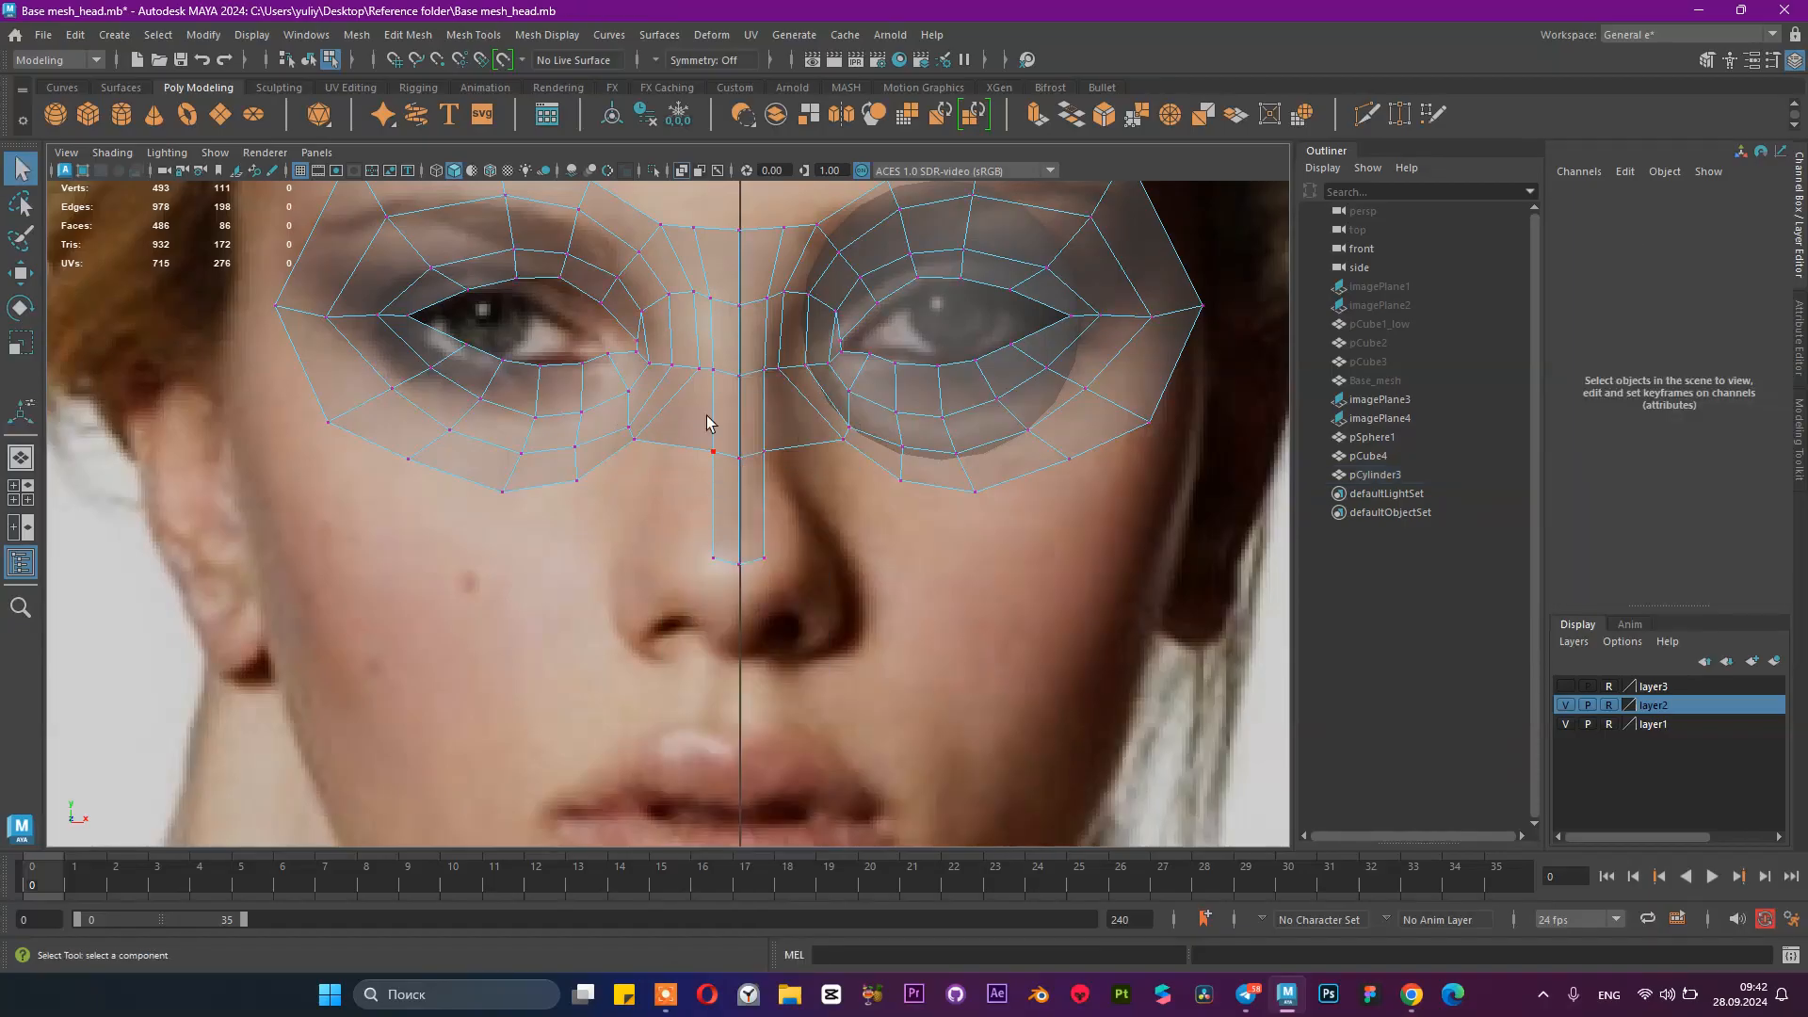
{"action": "key", "text": "w"}
{"action": "left_click_drag", "start_coordinate": [748, 369], "coordinate": [749, 348]}
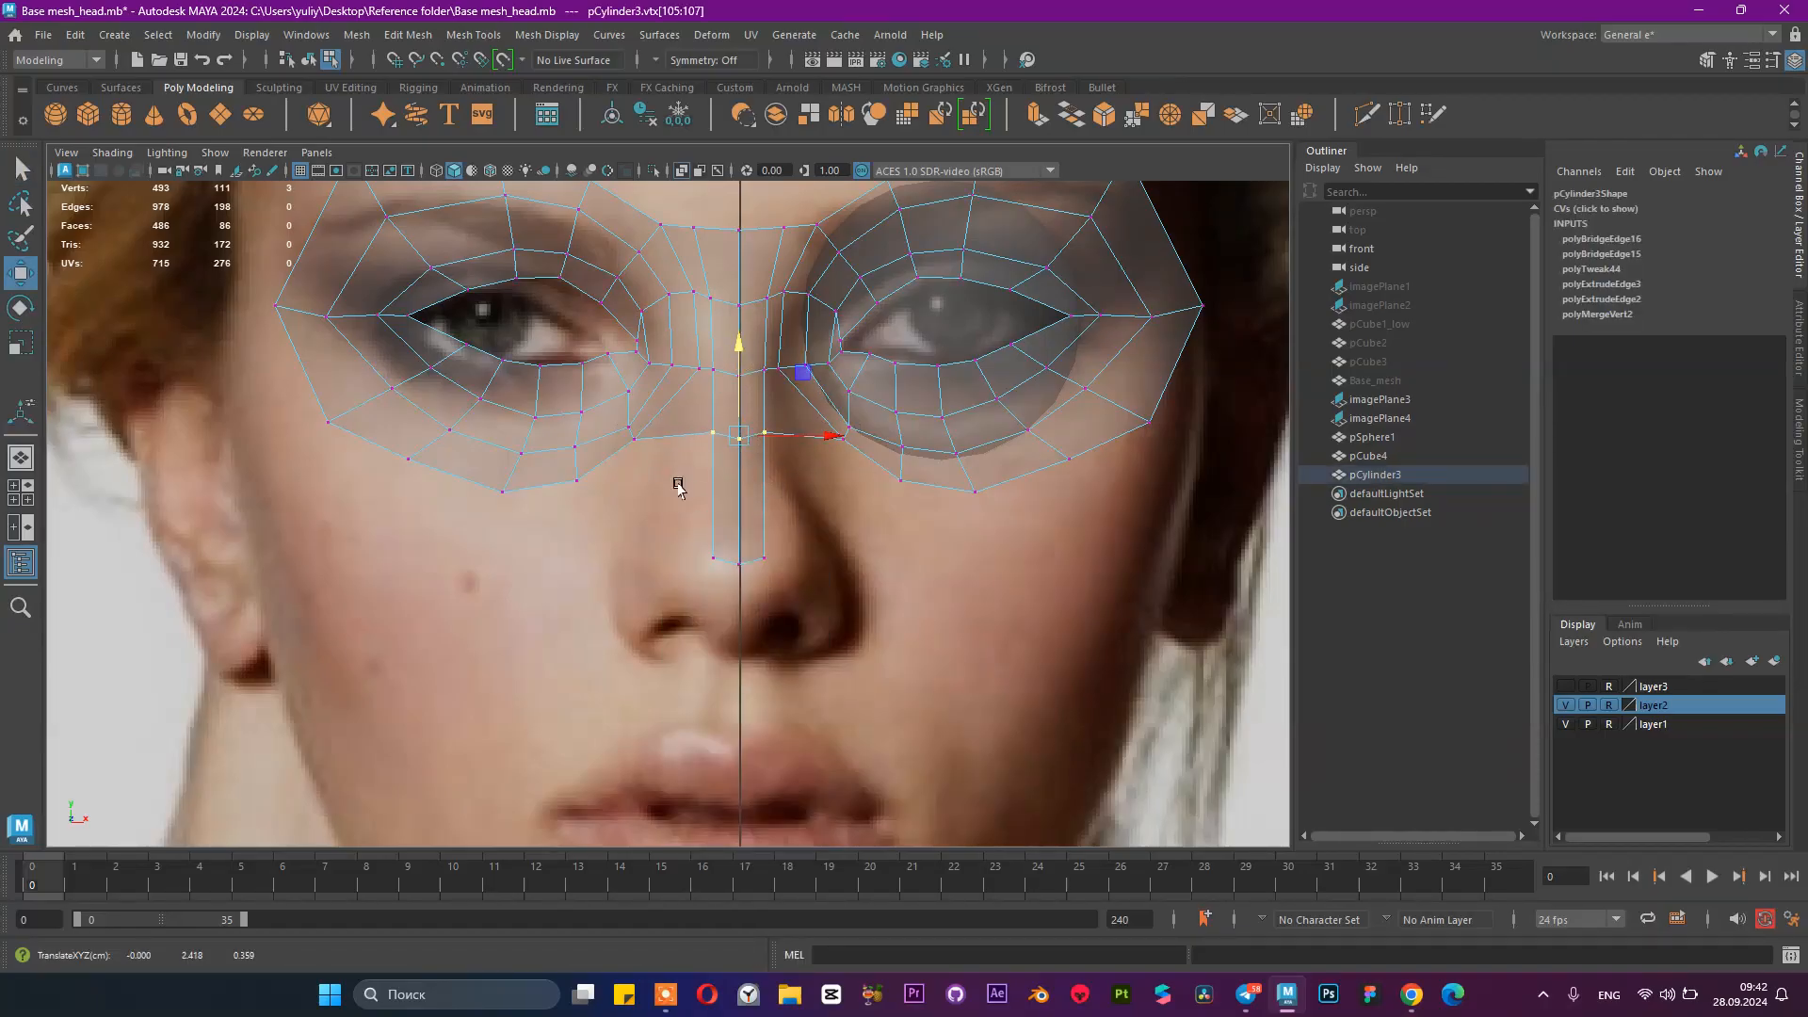
{"action": "right_click_drag", "start_coordinate": [716, 463], "coordinate": [625, 428]}
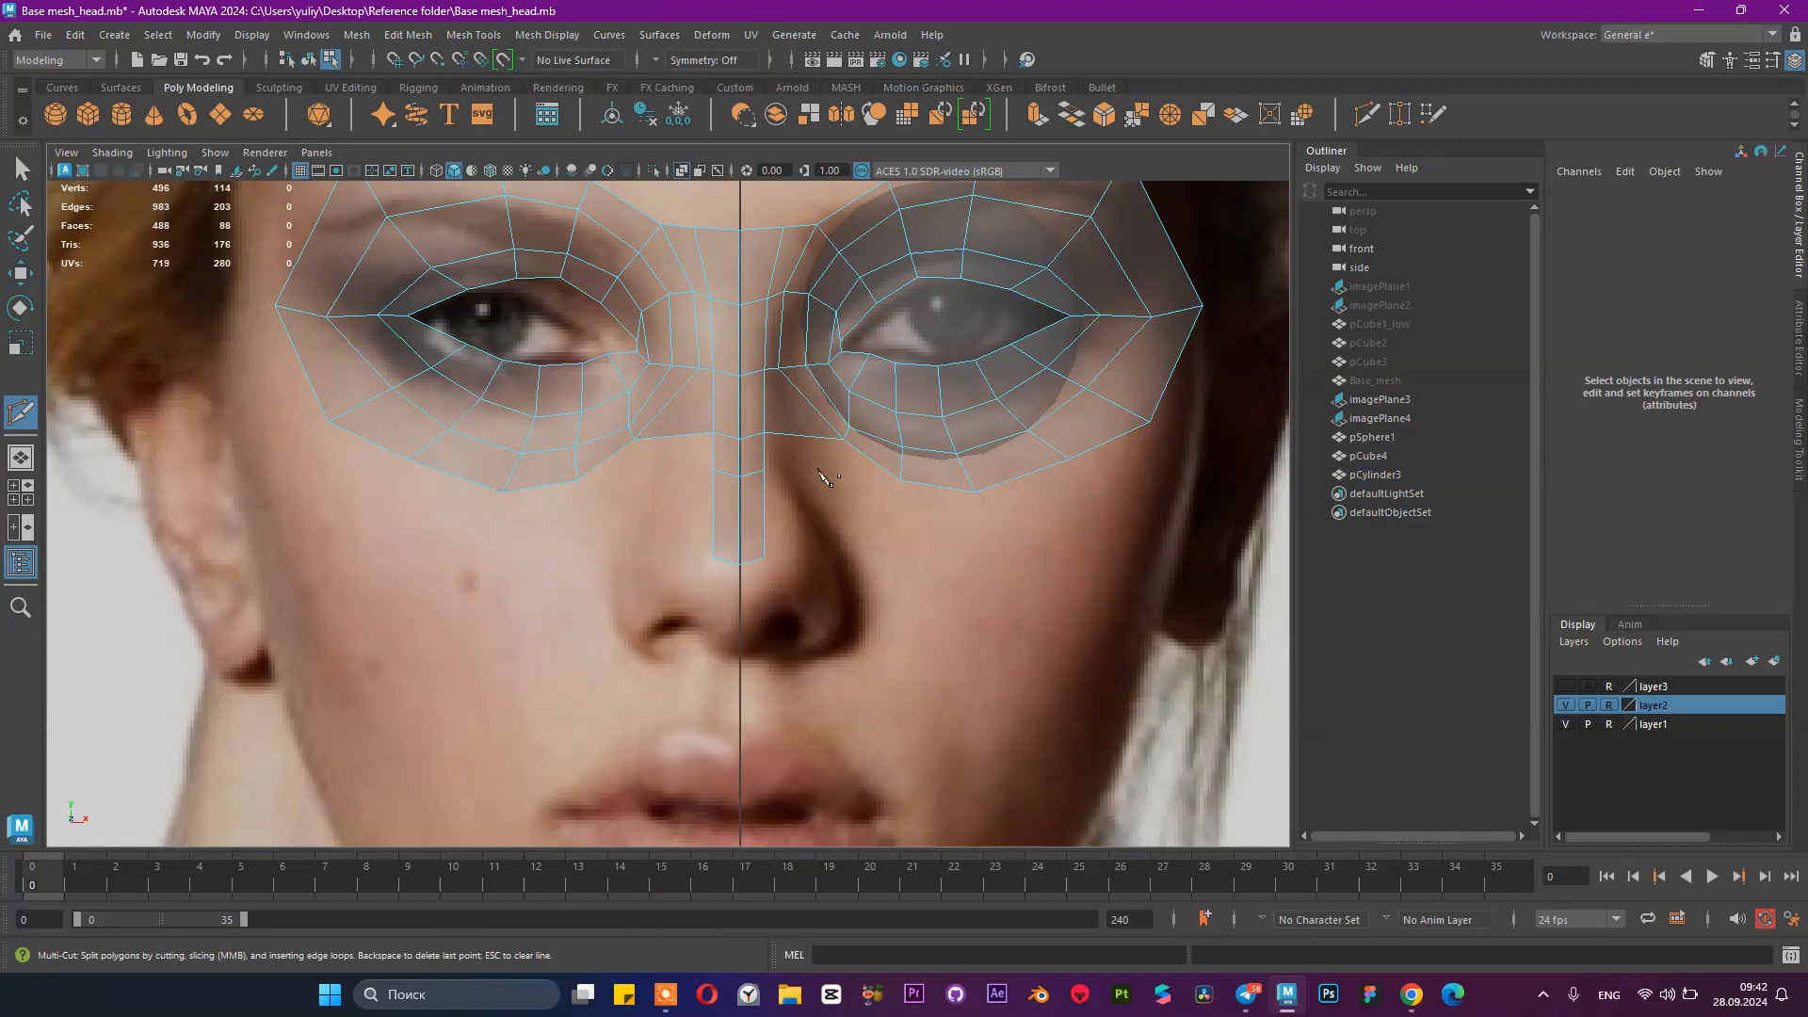
{"action": "key", "text": "q"}
Step: Try extruding a side edge of the nose strip outward below the bridged face, and delete the extrusion
{"action": "right_click_drag", "start_coordinate": [776, 459], "coordinate": [754, 395]}
{"action": "left_click", "coordinate": [766, 451]}
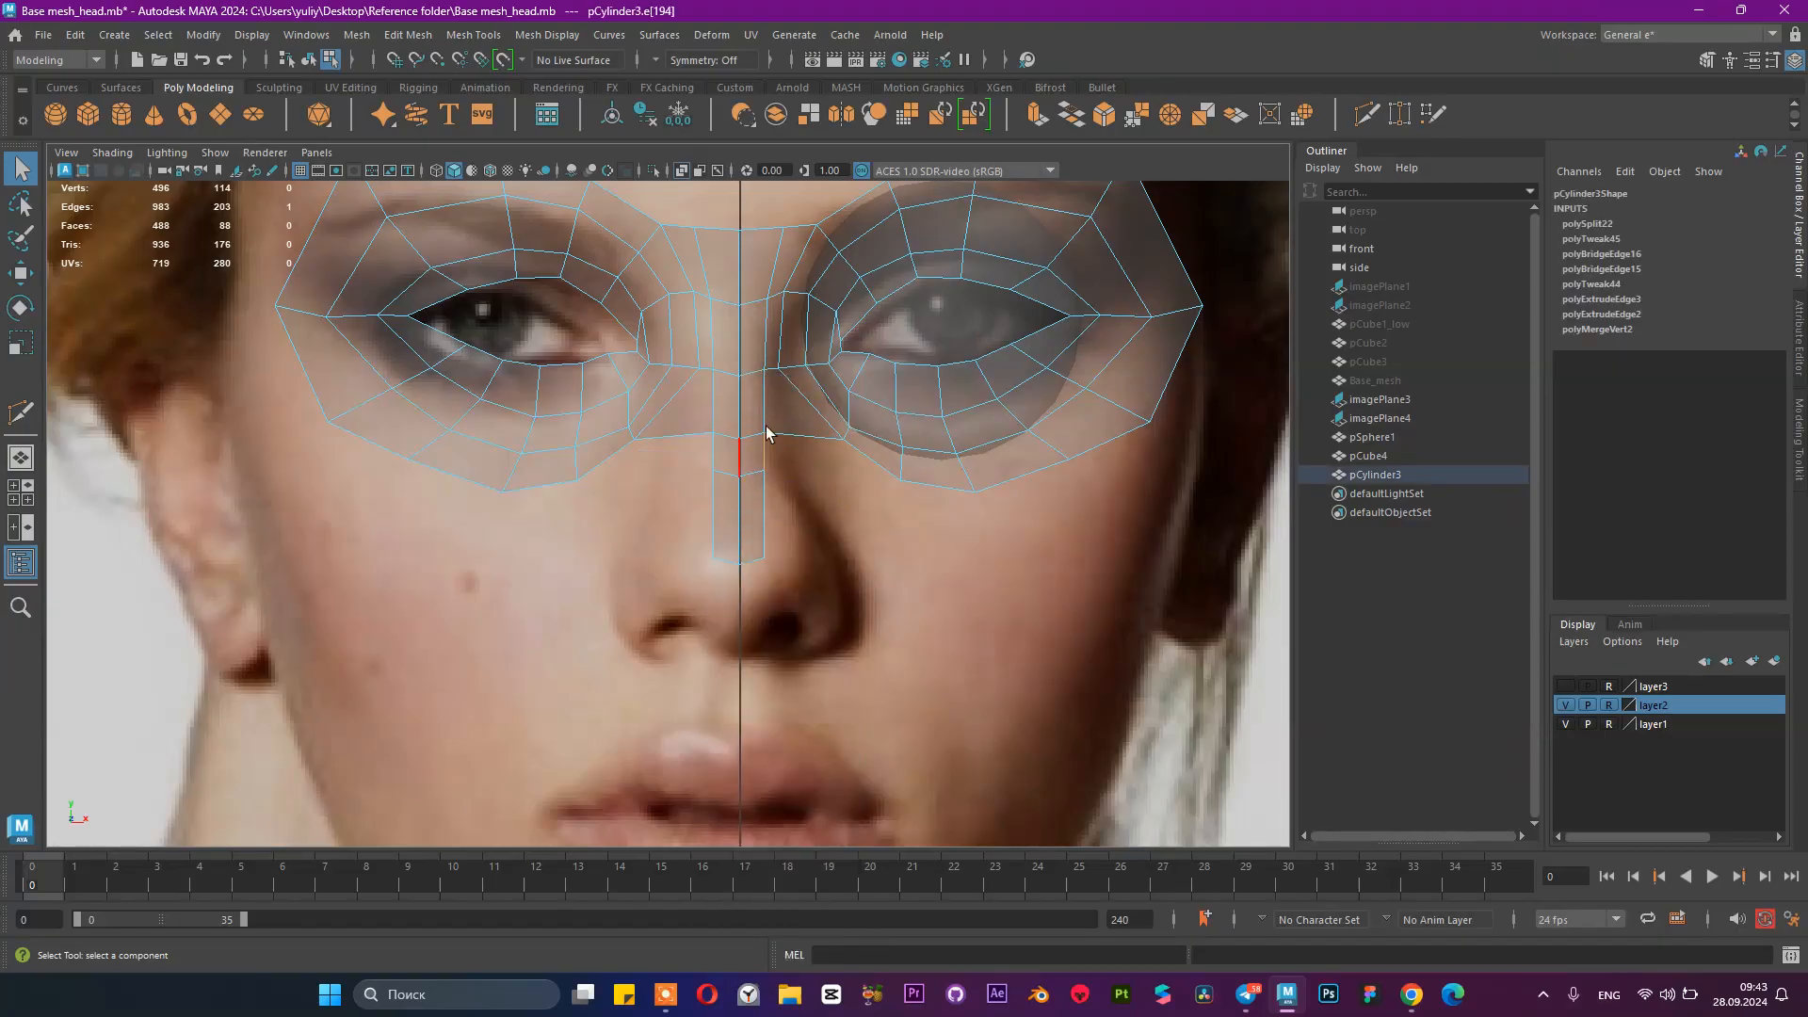
{"action": "left_click", "coordinate": [1037, 114]}
{"action": "key", "text": "space"}
{"action": "left_click_drag", "start_coordinate": [883, 369], "coordinate": [892, 384], "text": "alt"}
{"action": "scroll", "coordinate": [895, 404], "scroll_direction": "up", "scroll_amount": 5}
{"action": "scroll", "coordinate": [895, 427], "scroll_direction": "down", "scroll_amount": 5}
{"action": "middle_click_drag", "start_coordinate": [890, 419], "coordinate": [865, 360], "text": "alt"}
{"action": "left_click_drag", "start_coordinate": [952, 383], "coordinate": [901, 467]}
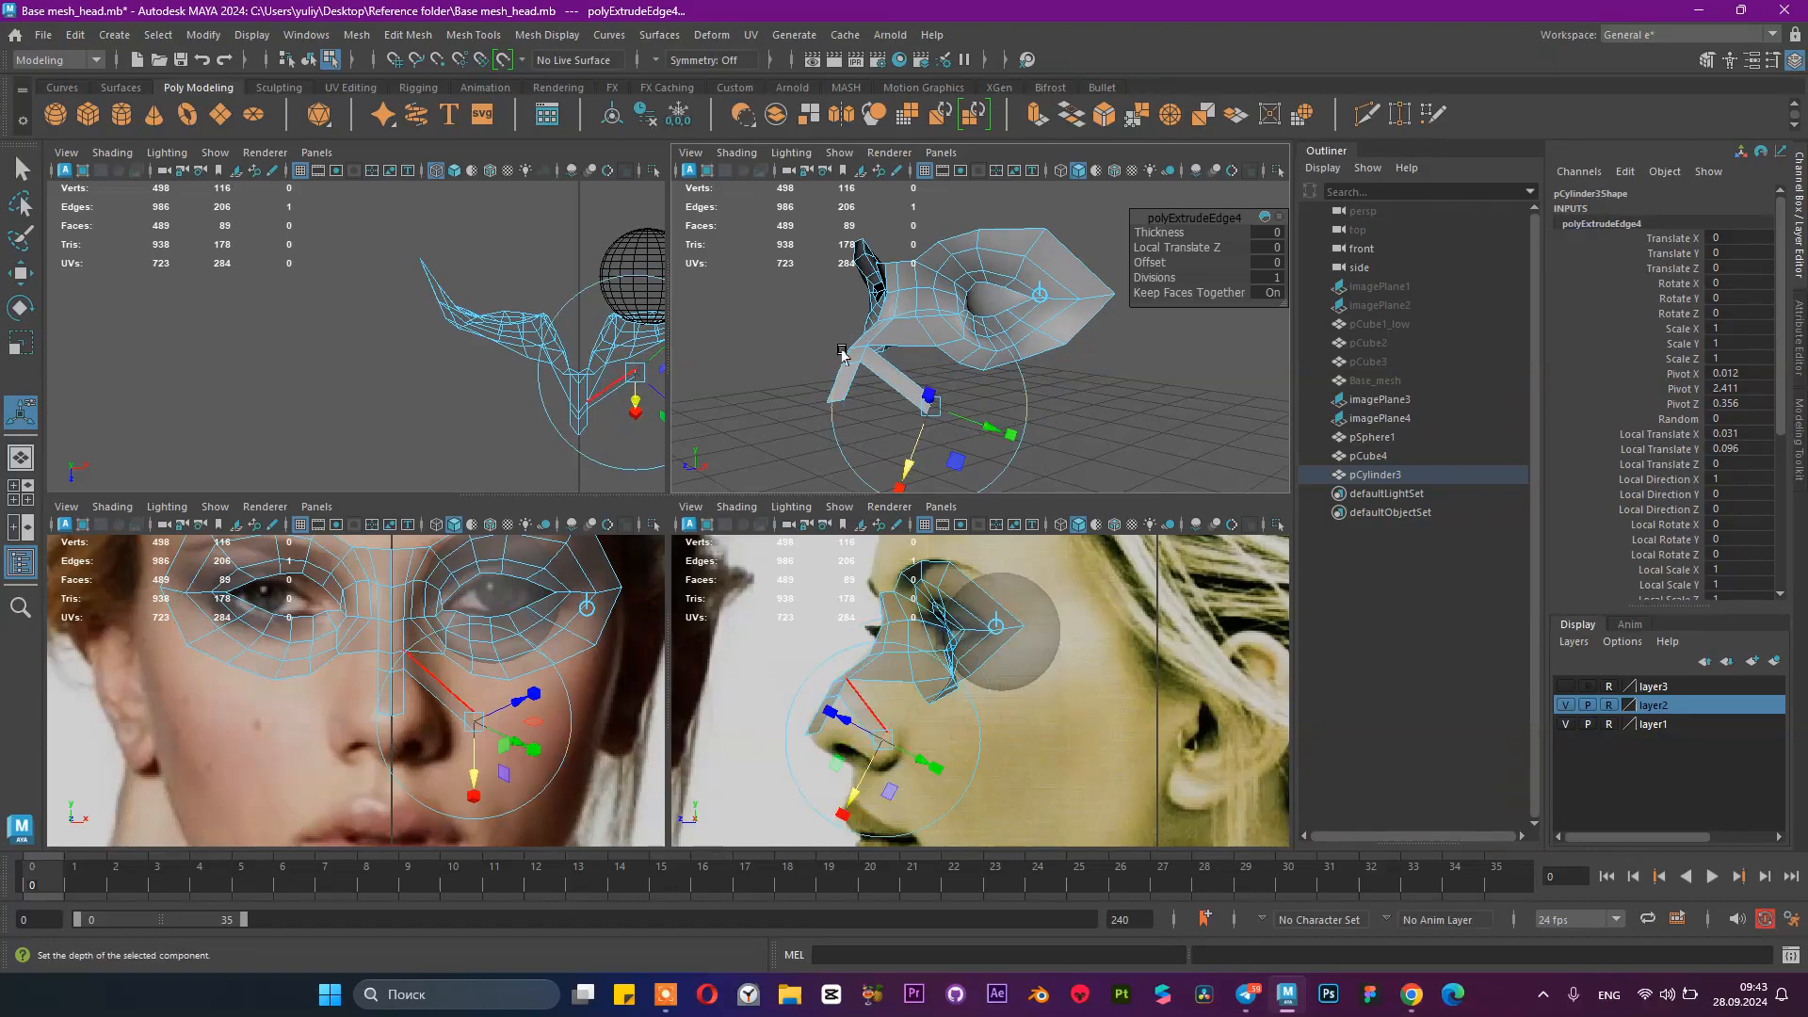
{"action": "key", "text": "q"}
{"action": "left_click", "coordinate": [1000, 358]}
{"action": "key", "text": "Delete"}
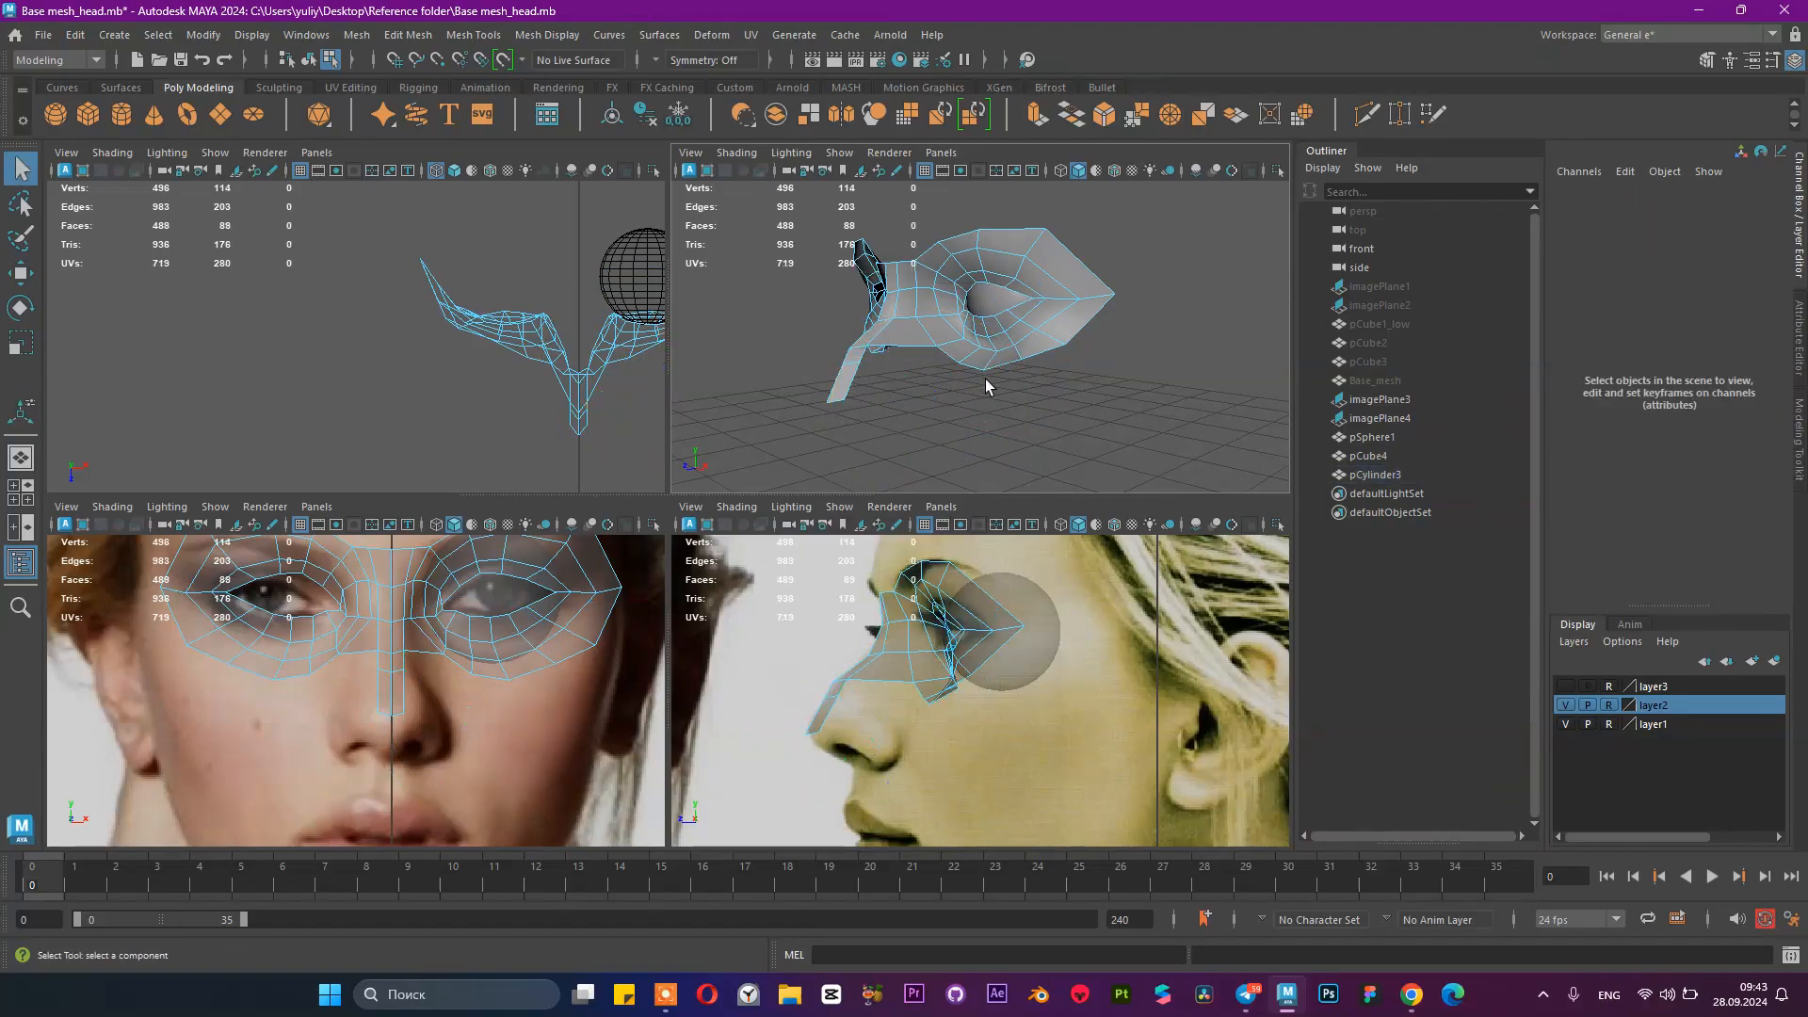
Step: Adjust the vertex rows along the nose strip to follow the nose profile in the side reference
{"action": "right_click_drag", "start_coordinate": [859, 670], "coordinate": [751, 433]}
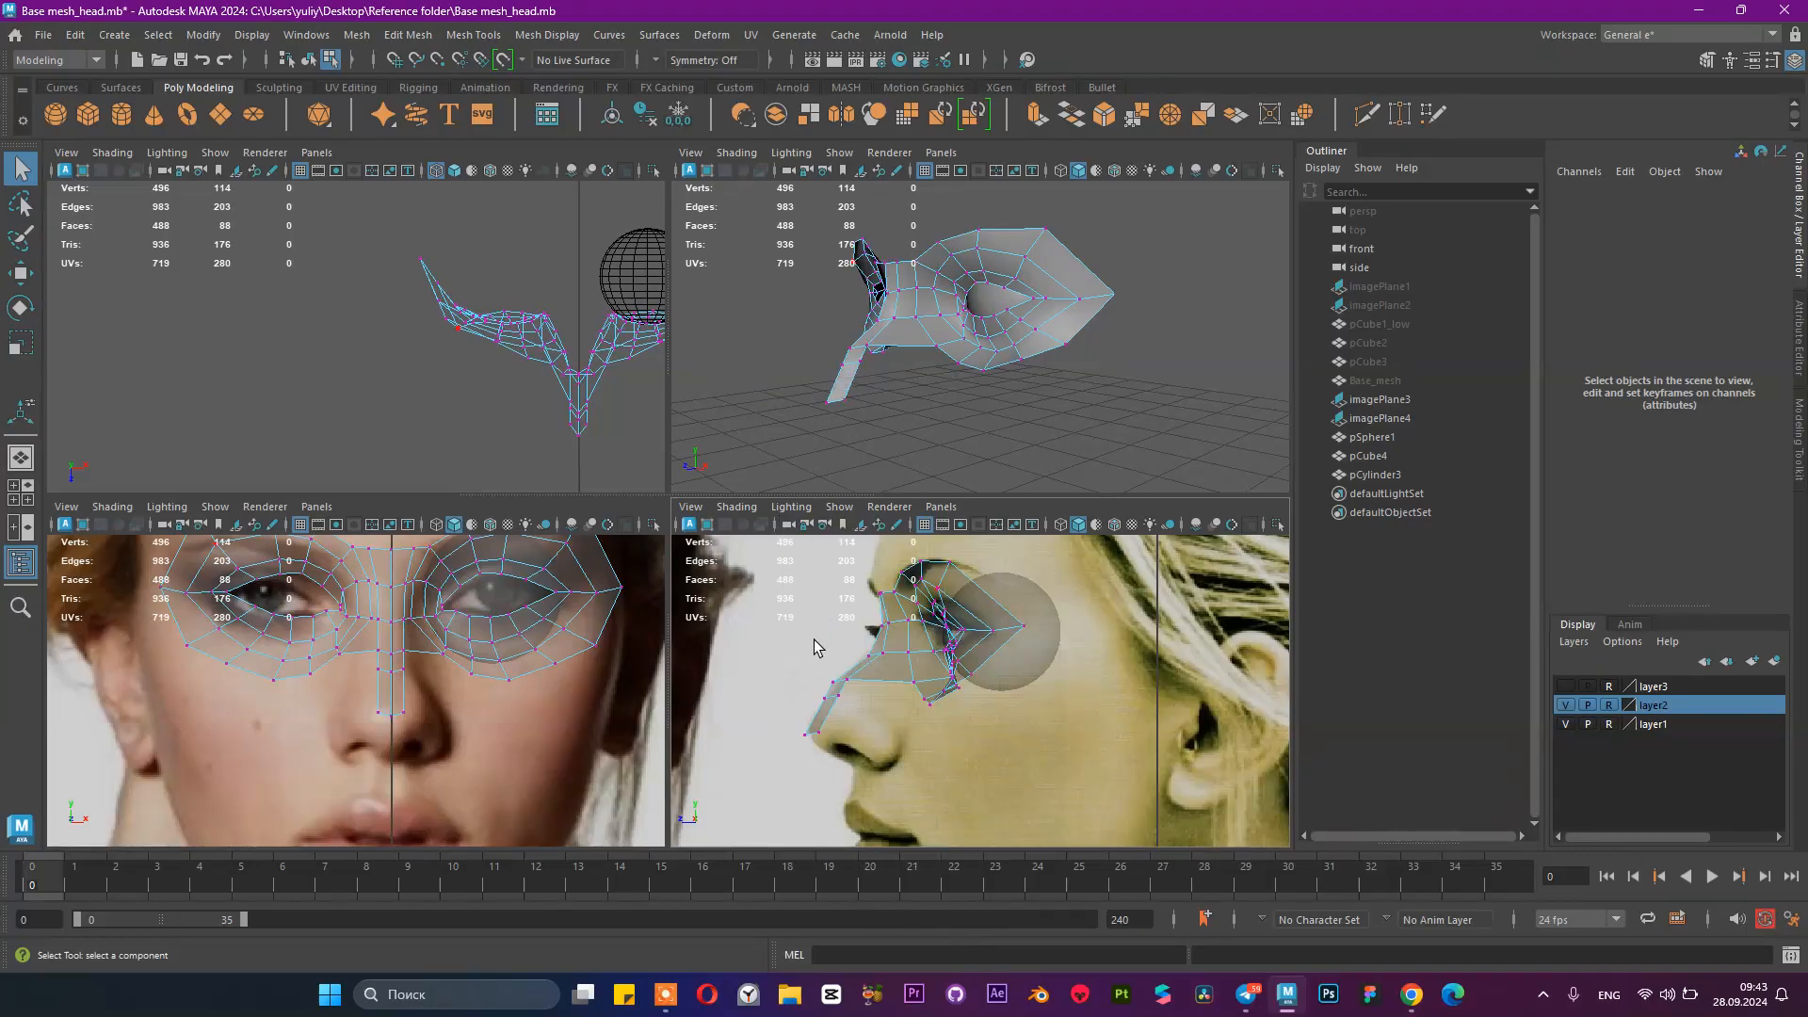
{"action": "scroll", "coordinate": [892, 692], "scroll_direction": "up", "scroll_amount": 2}
{"action": "mouse_move", "coordinate": [777, 649]}
{"action": "left_mouse_down"}
{"action": "mouse_move", "coordinate": [833, 695]}
{"action": "mouse_move", "coordinate": [814, 665]}
{"action": "mouse_move", "coordinate": [793, 689]}
{"action": "mouse_move", "coordinate": [778, 665]}
{"action": "left_mouse_up"}
{"action": "key", "text": "w"}
{"action": "scroll", "coordinate": [841, 715], "scroll_direction": "up", "scroll_amount": 2}
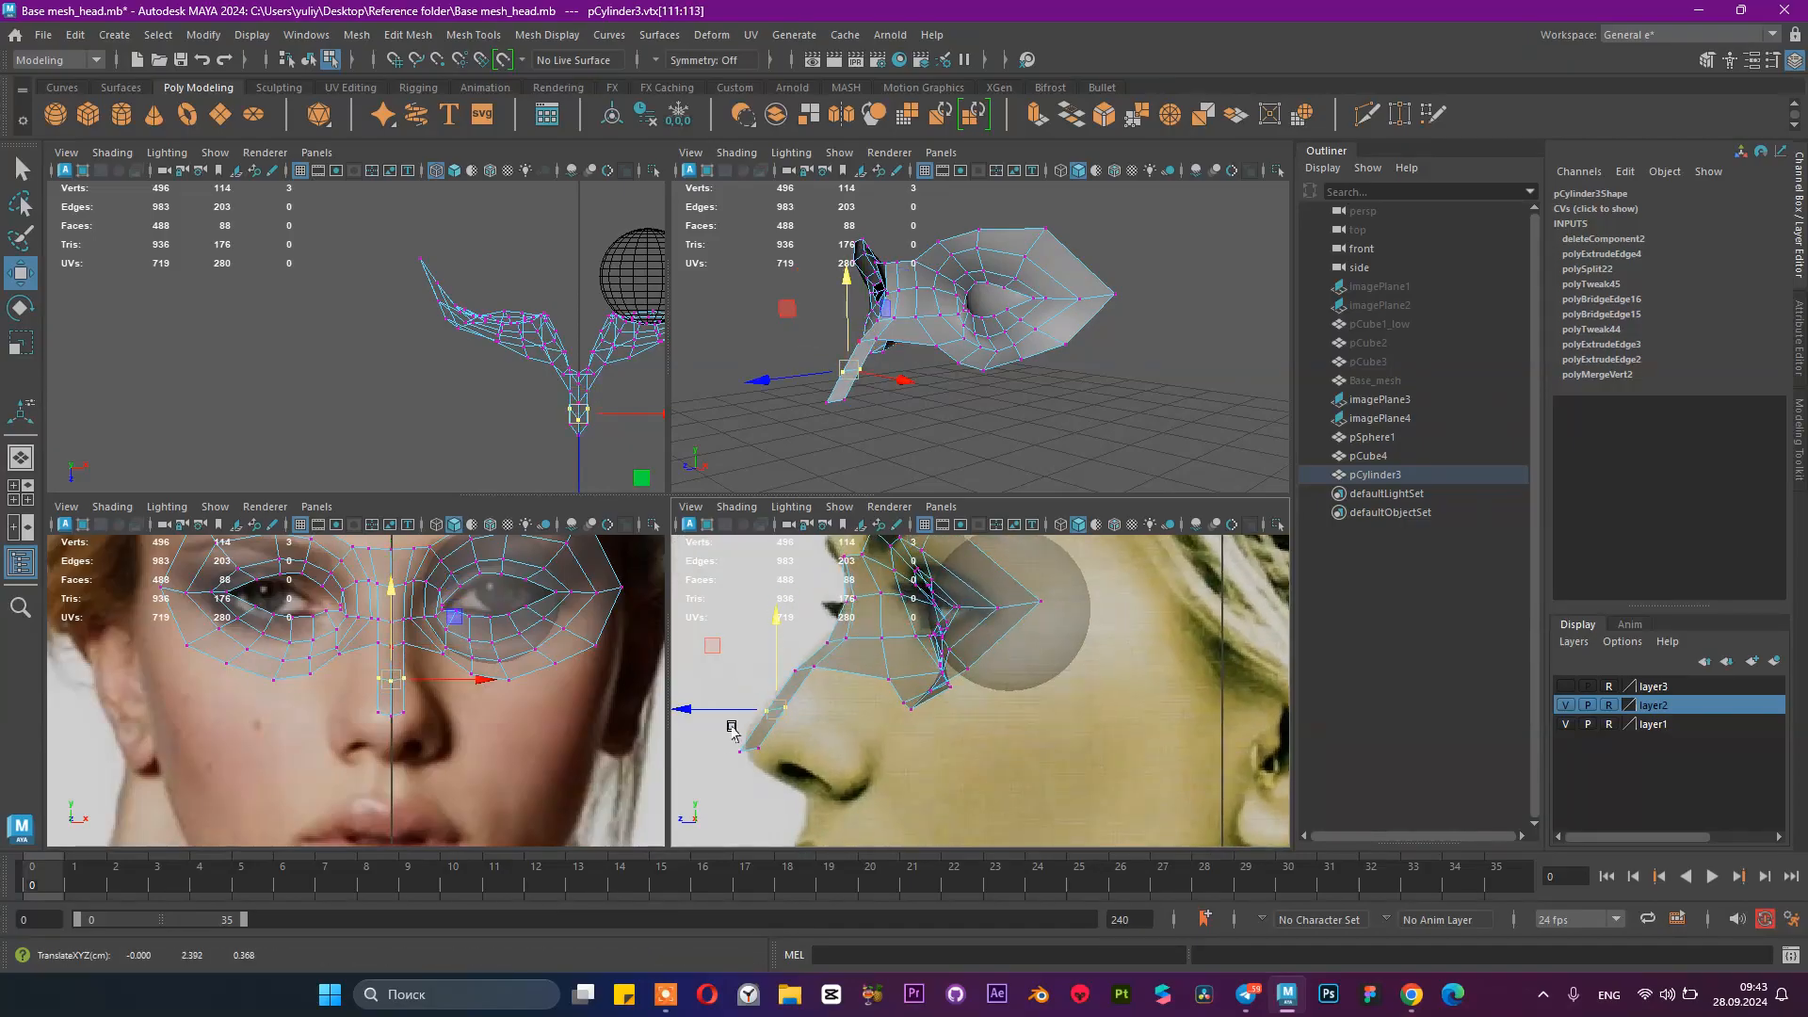
{"action": "scroll", "coordinate": [958, 382], "scroll_direction": "up", "scroll_amount": 3}
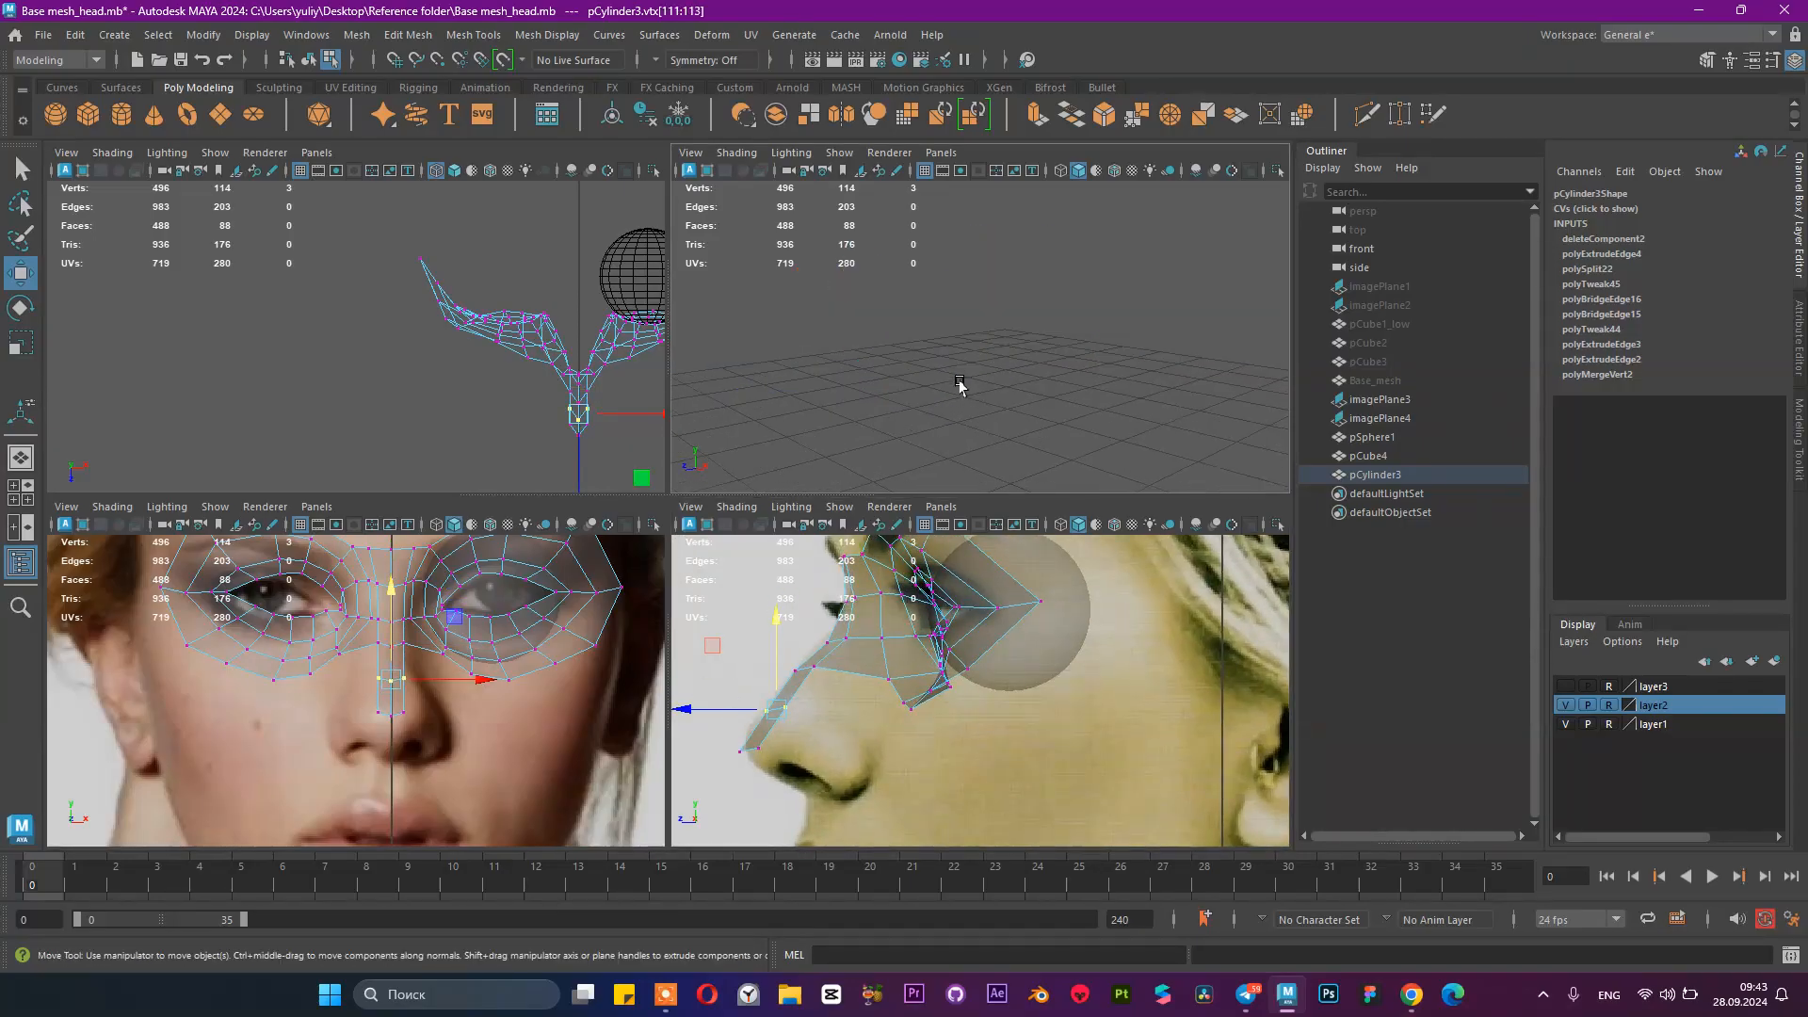
{"action": "left_click_drag", "start_coordinate": [830, 678], "coordinate": [787, 655]}
{"action": "mouse_move", "coordinate": [806, 580]}
{"action": "left_mouse_down"}
{"action": "mouse_move", "coordinate": [851, 650]}
{"action": "mouse_move", "coordinate": [835, 563]}
{"action": "left_mouse_up"}
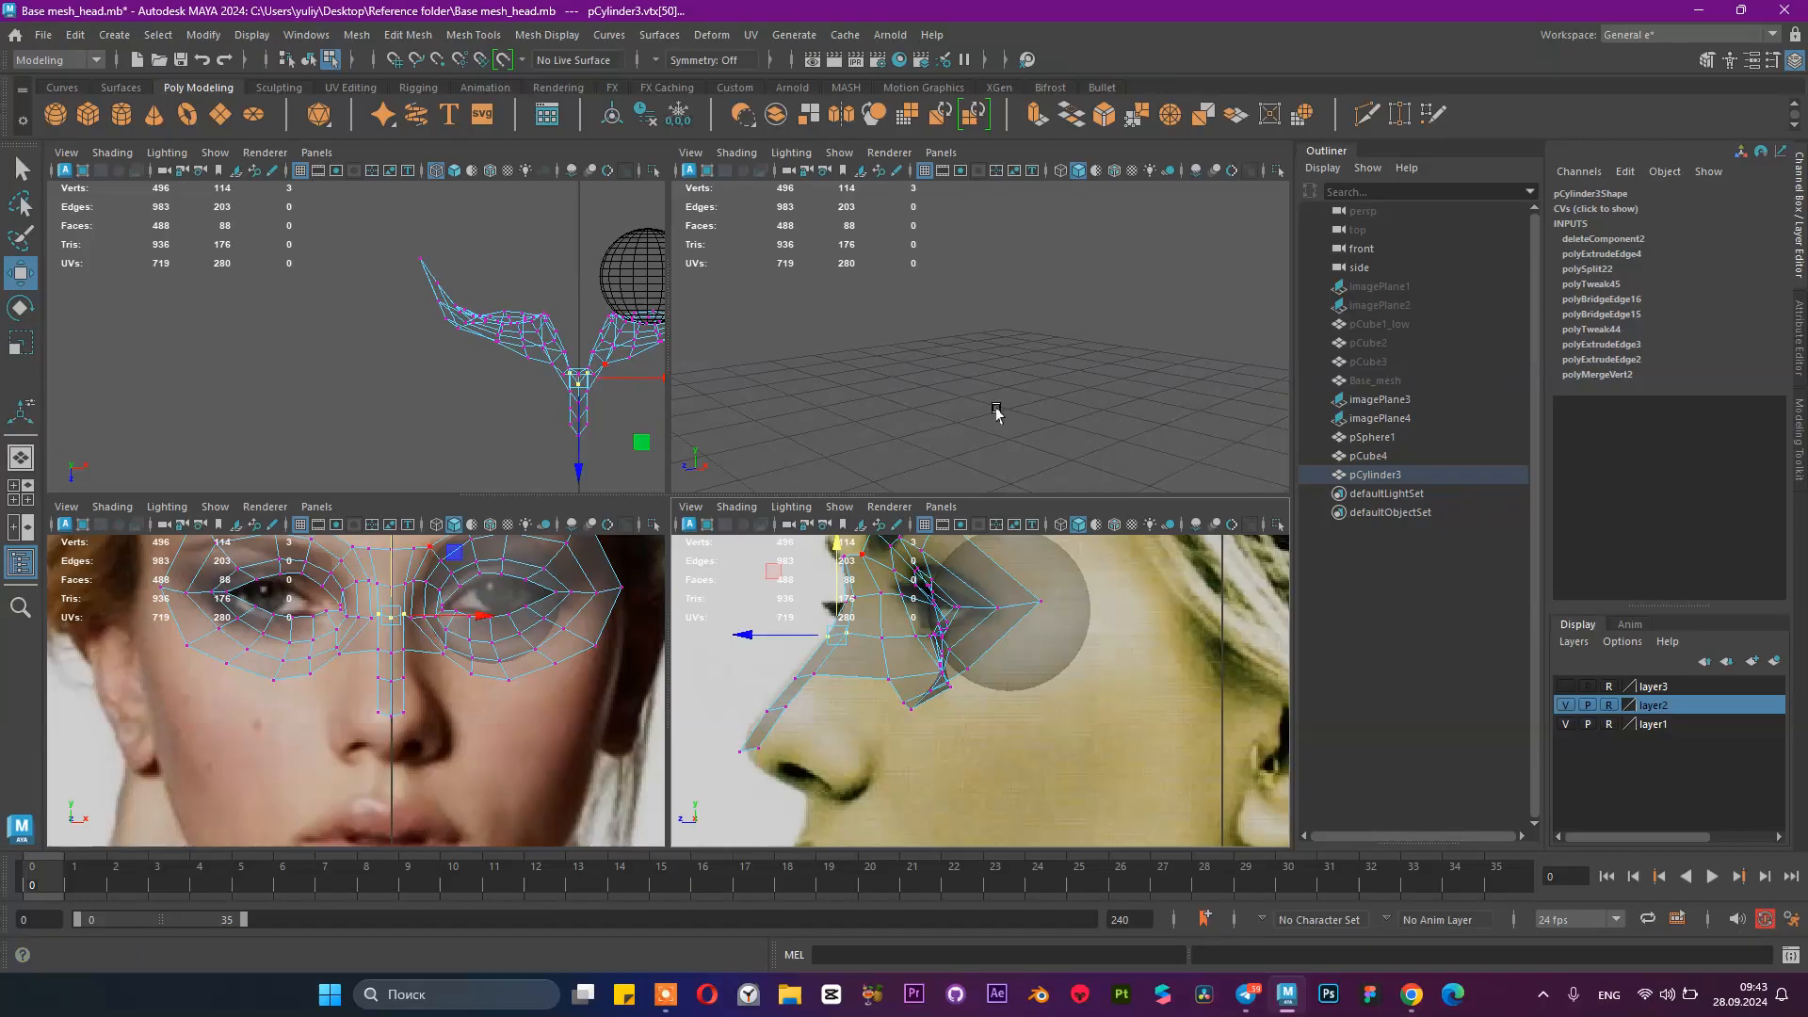
Step: Raise the bottom row of vertices at the nose tip slightly
{"action": "key", "text": "f"}
{"action": "left_click_drag", "start_coordinate": [974, 394], "coordinate": [953, 370], "text": "alt"}
{"action": "right_click_drag", "start_coordinate": [953, 373], "coordinate": [1025, 378], "text": "alt"}
{"action": "middle_click_drag", "start_coordinate": [1025, 378], "coordinate": [1120, 226], "text": "alt"}
{"action": "left_click_drag", "start_coordinate": [921, 379], "coordinate": [1004, 441]}
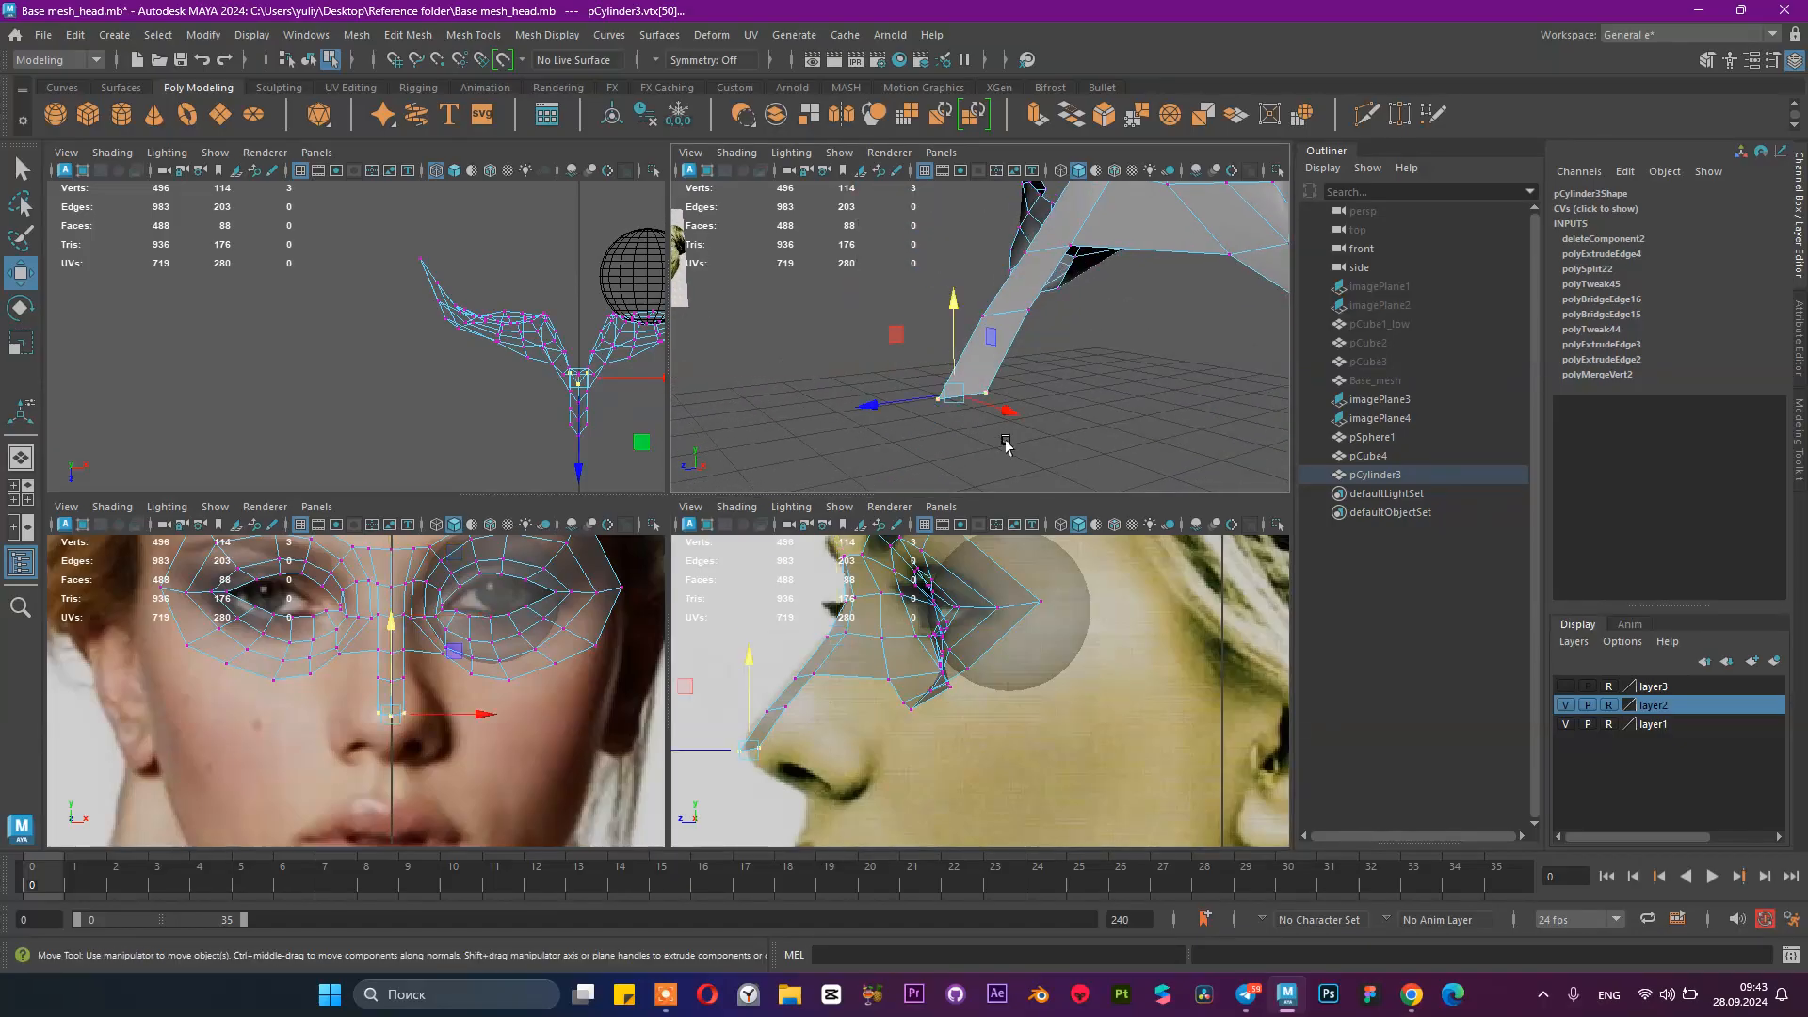
{"action": "left_click_drag", "start_coordinate": [747, 662], "coordinate": [748, 652]}
Step: Save the head scene and close Maya
{"action": "key", "text": "ctrl+s"}
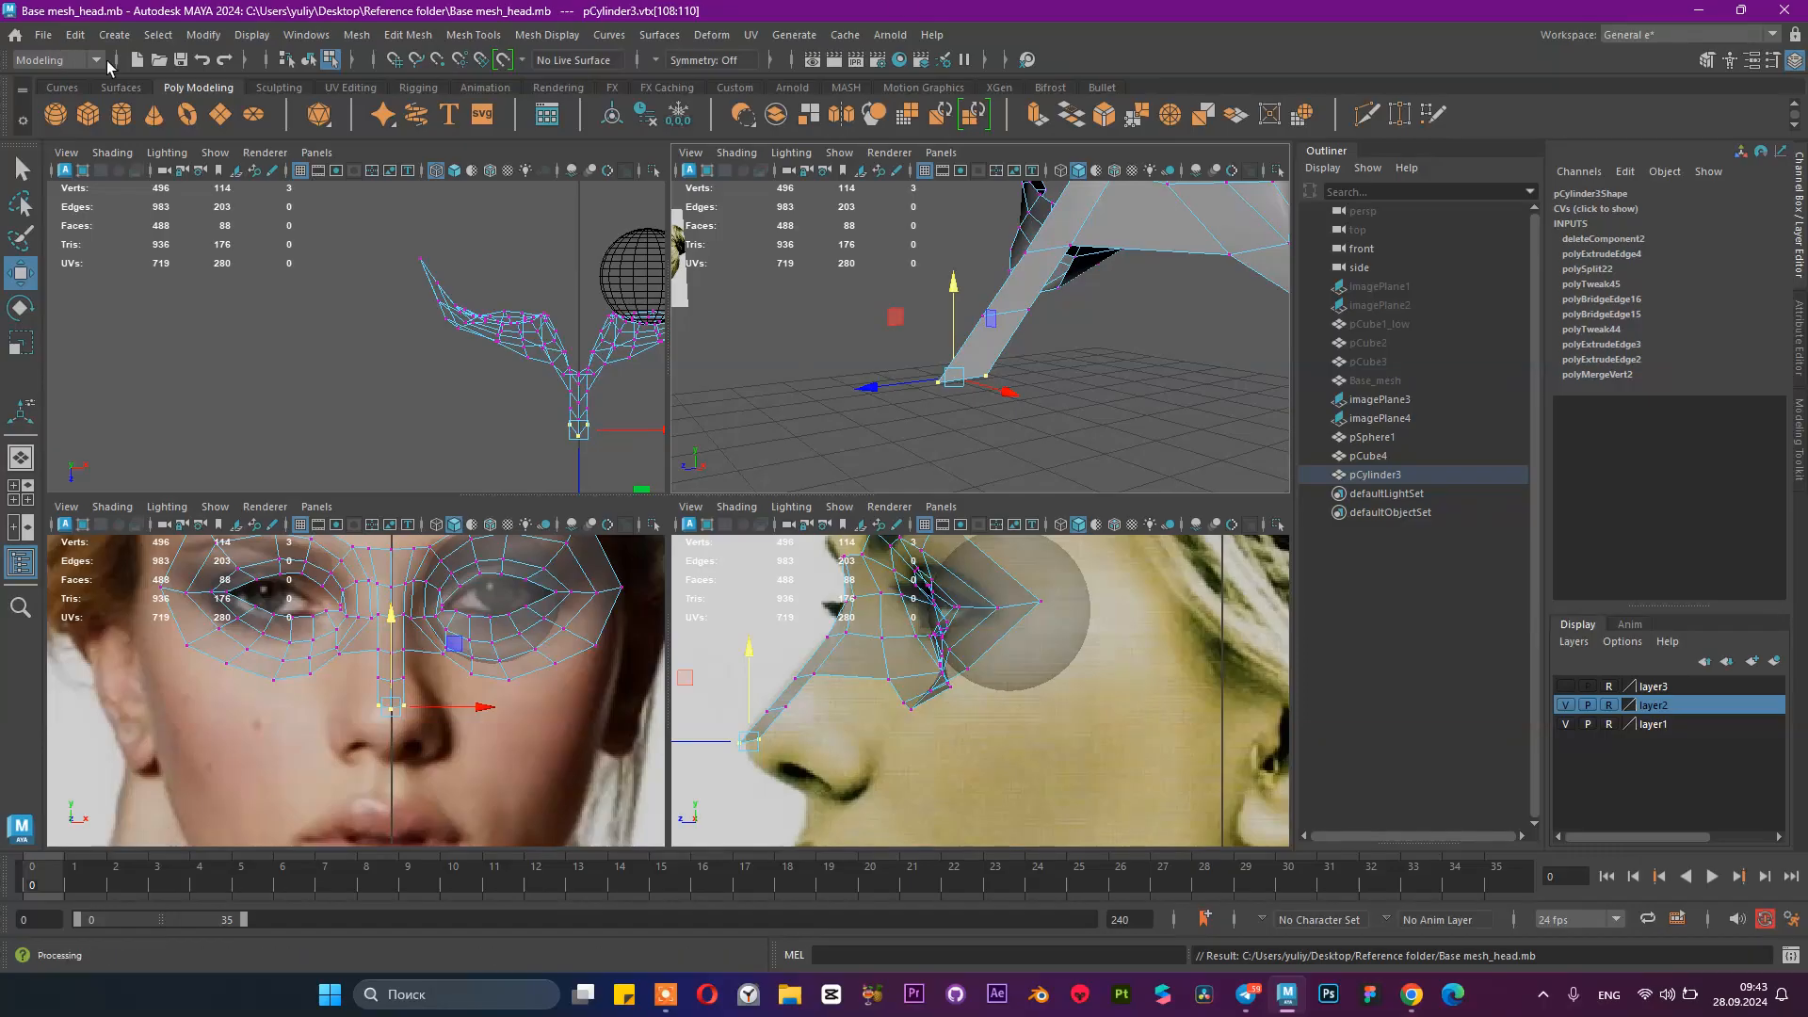
{"action": "left_click", "coordinate": [178, 59]}
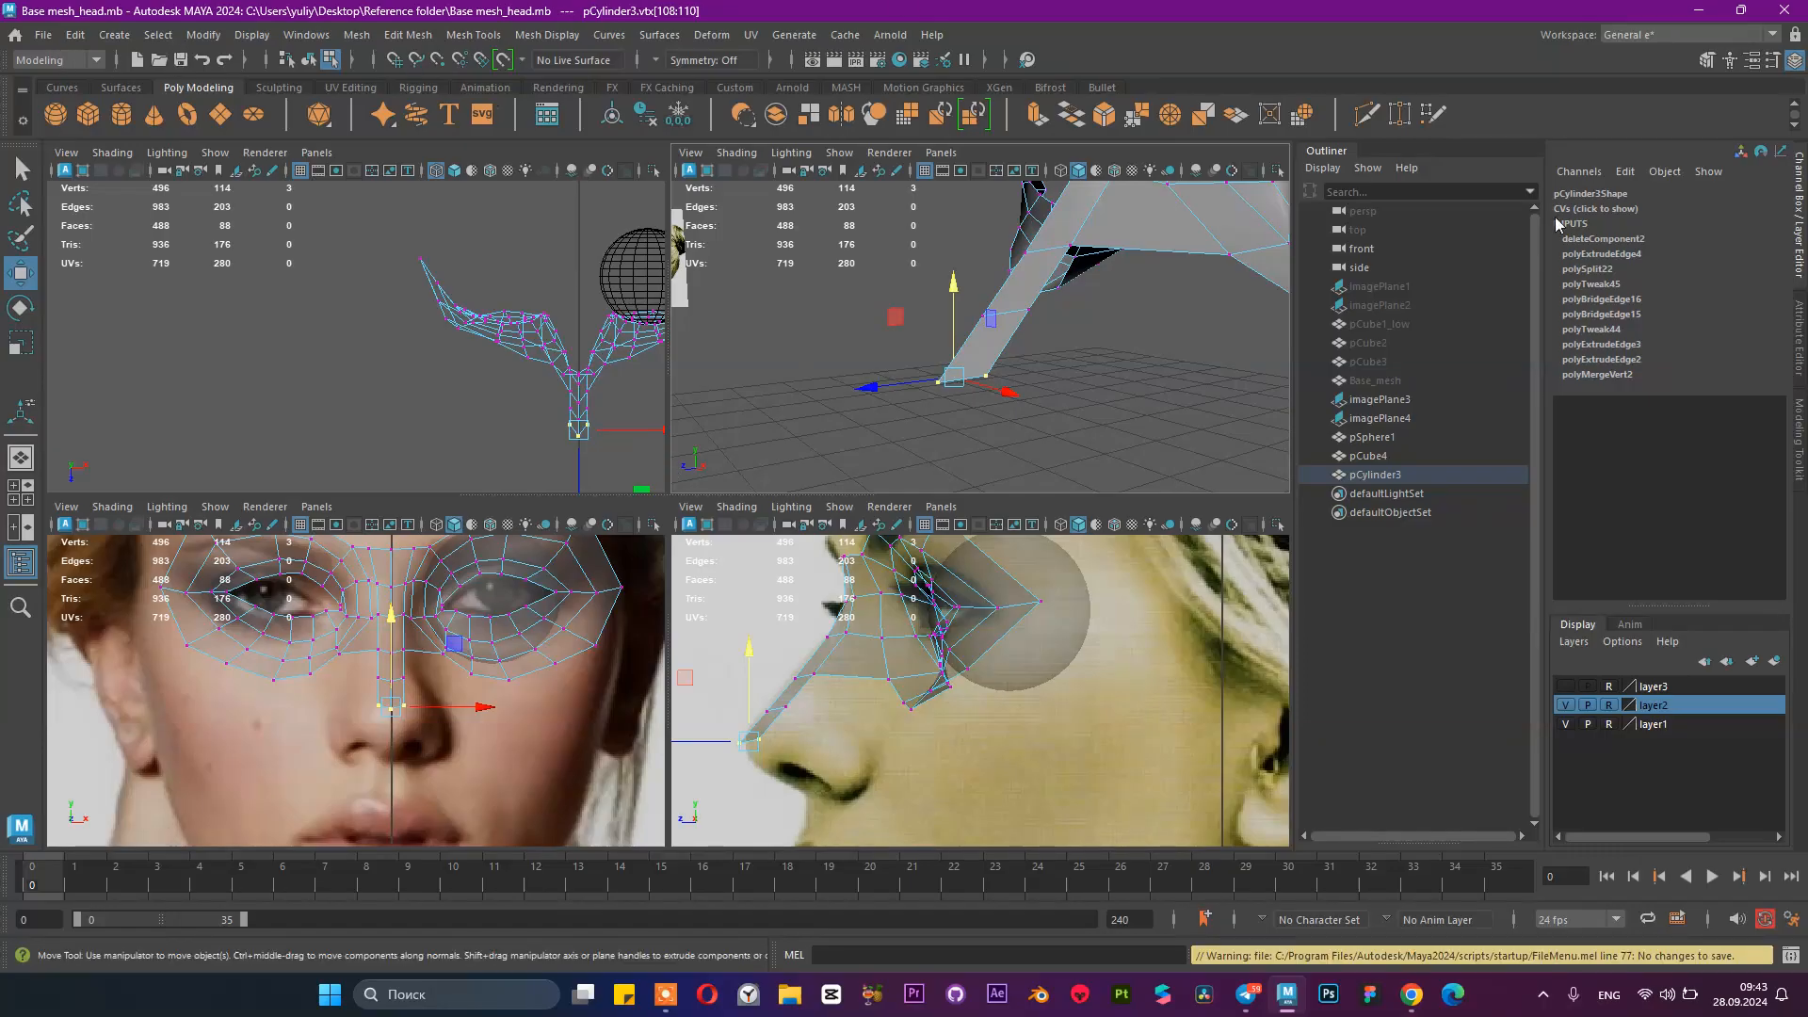
{"action": "left_click", "coordinate": [1782, 9]}
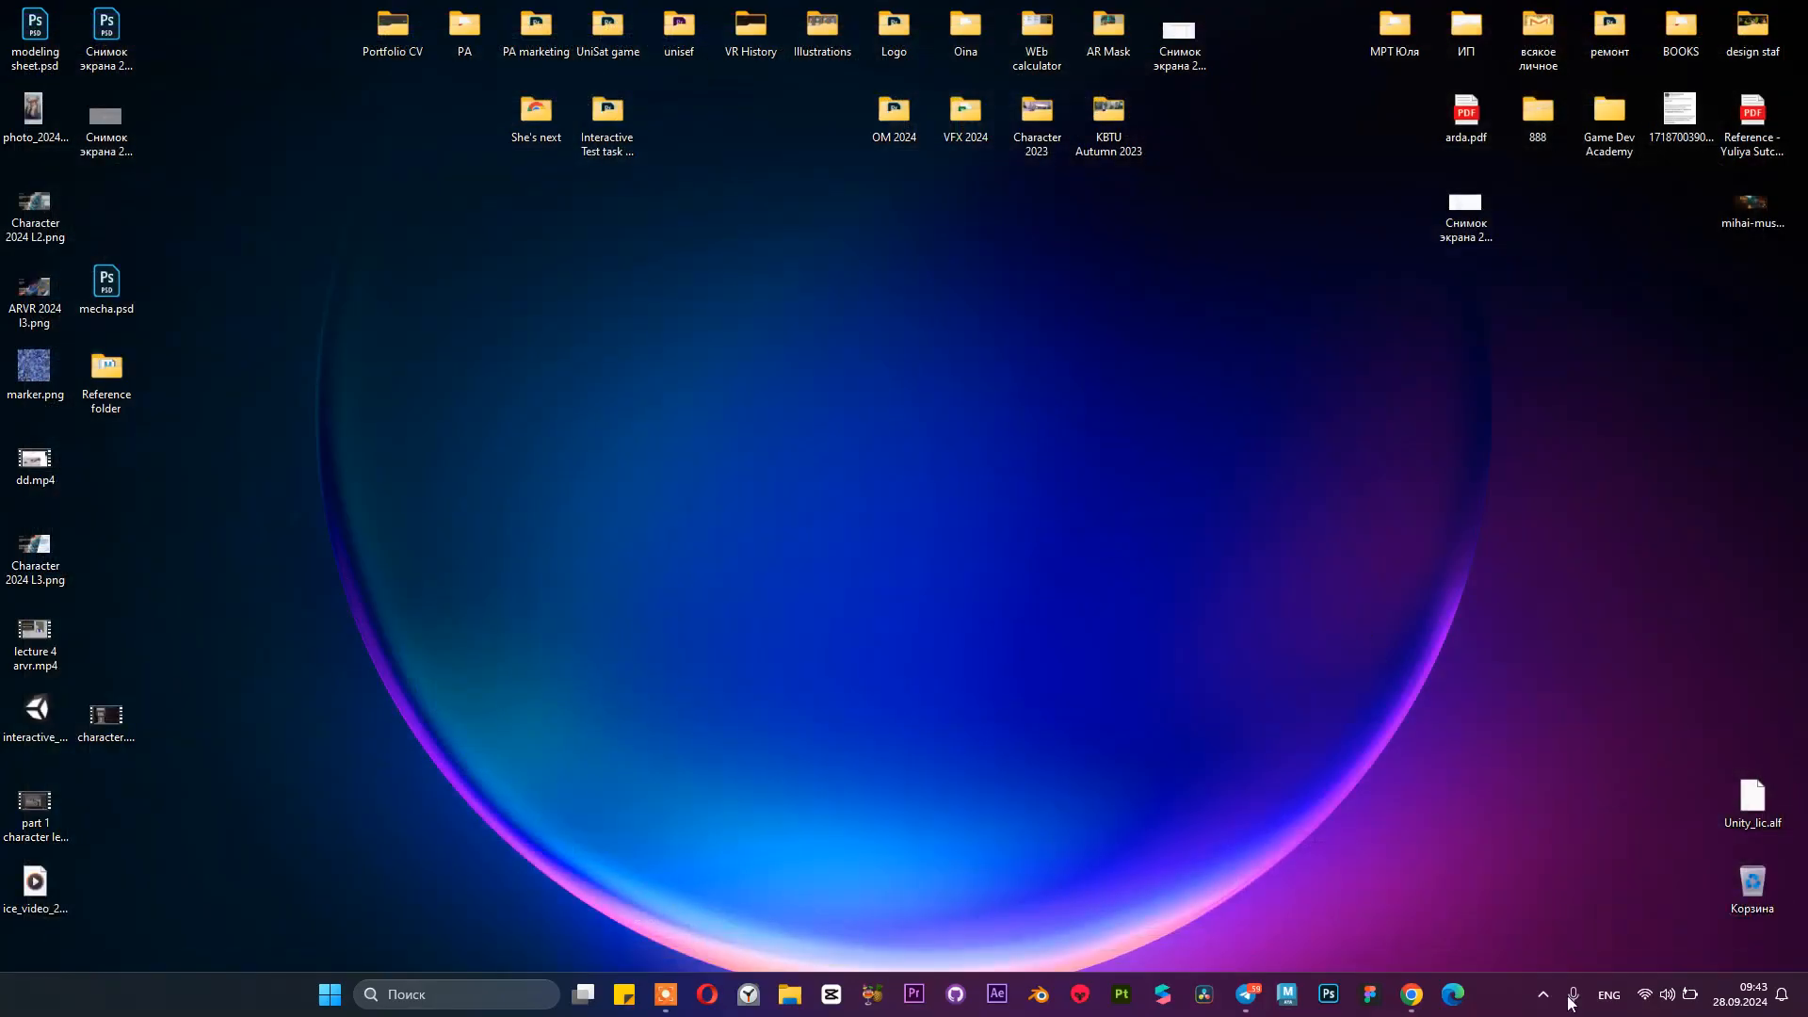
{"action": "left_click", "coordinate": [1545, 1008]}
{"action": "left_click", "coordinate": [1505, 899]}
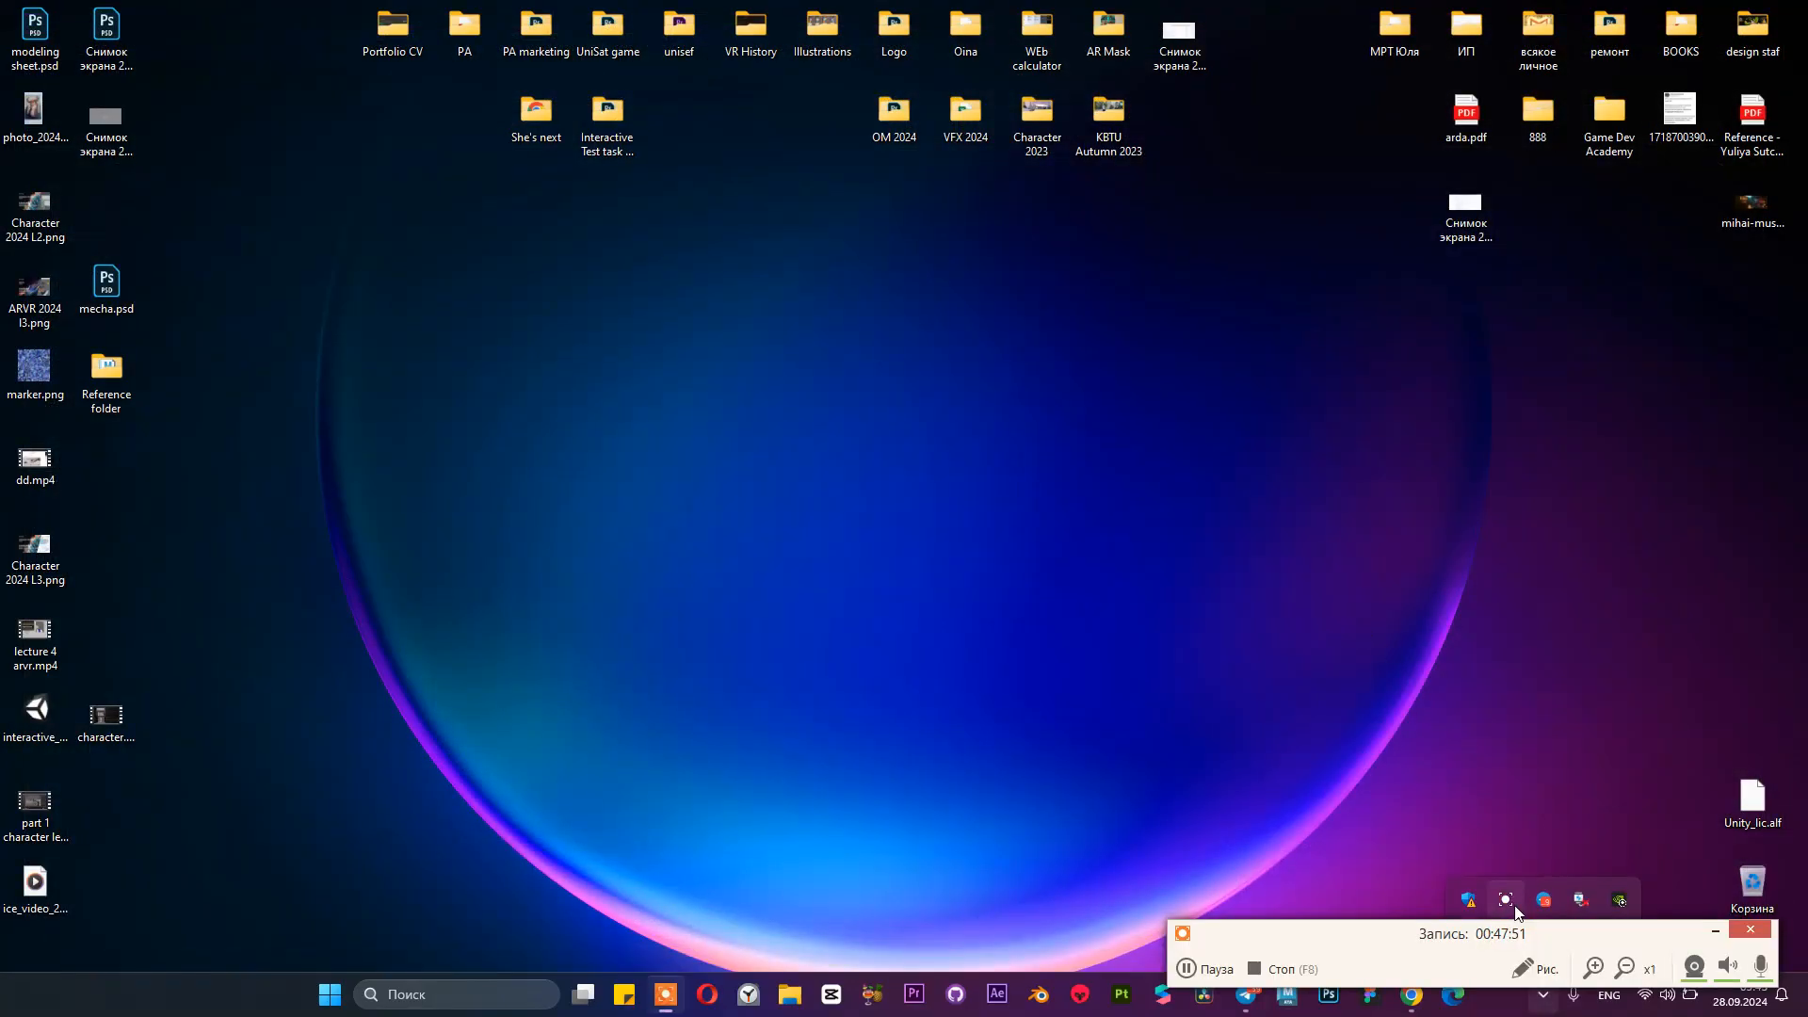